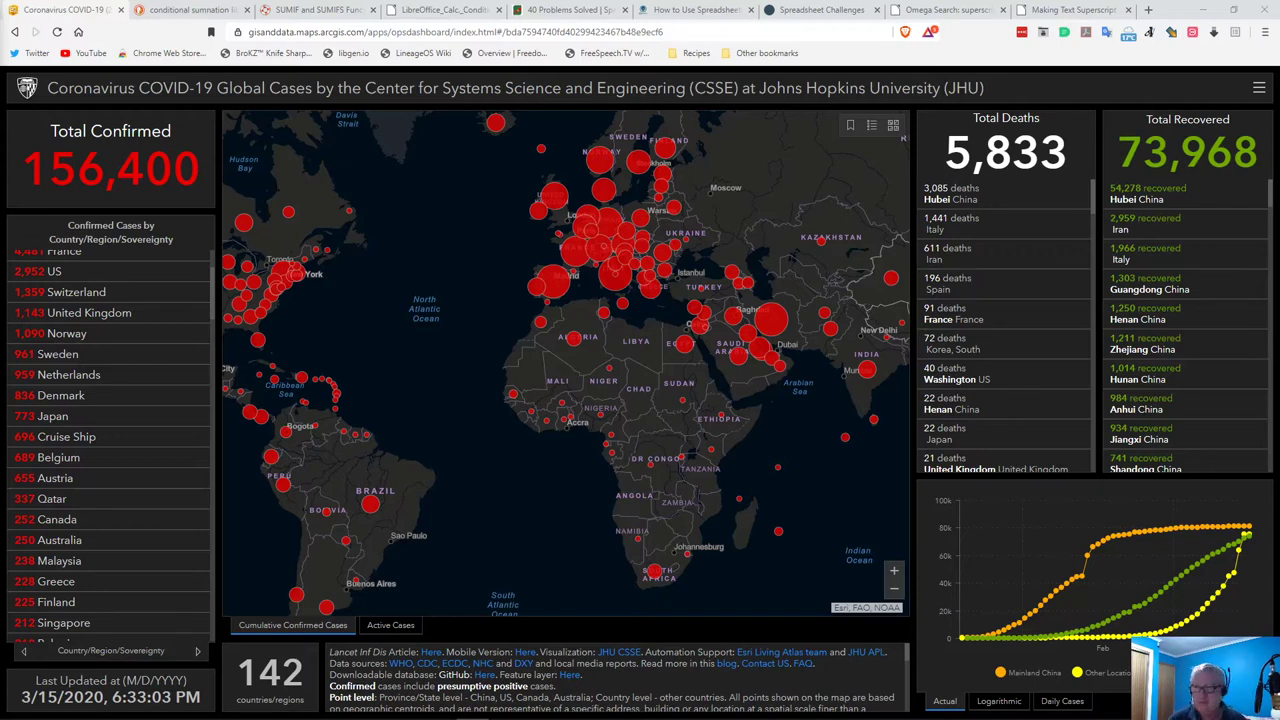
Pan the dashboard map across to Asia and Australia and highlight the Total Confirmed figure
left_click_drag(808, 447, 423, 437)
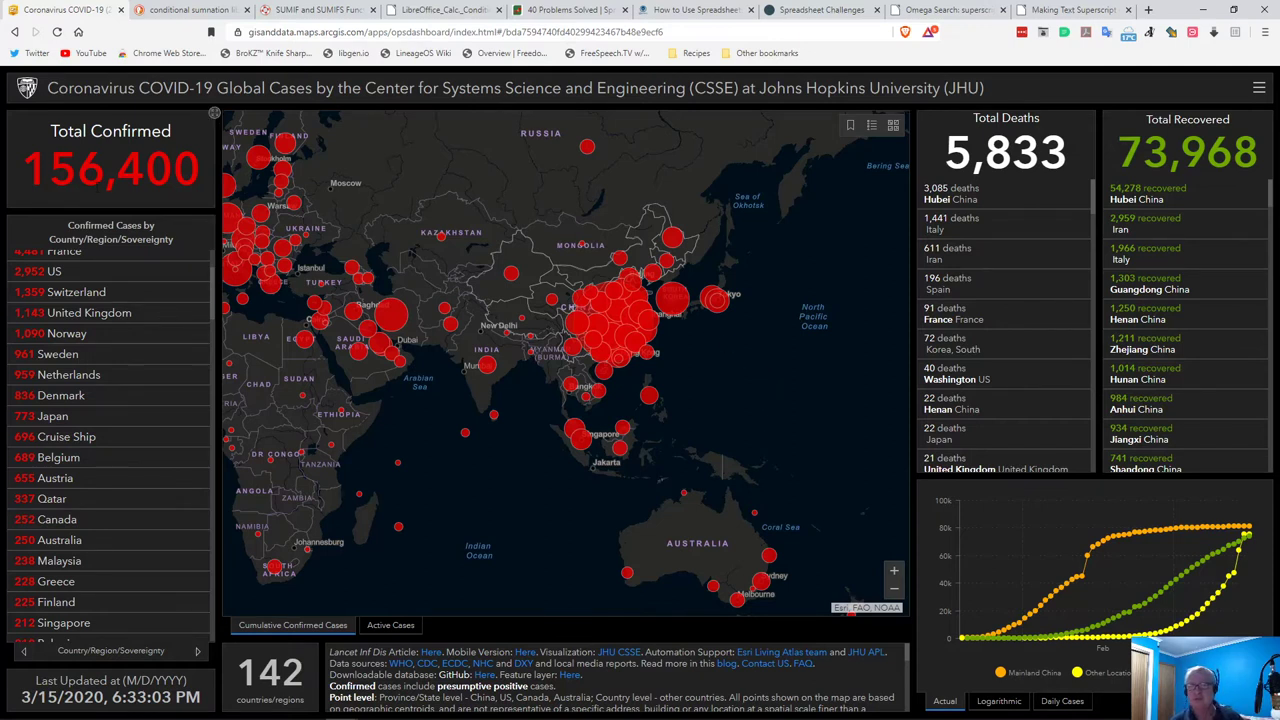
left_click_drag(22, 168, 200, 170)
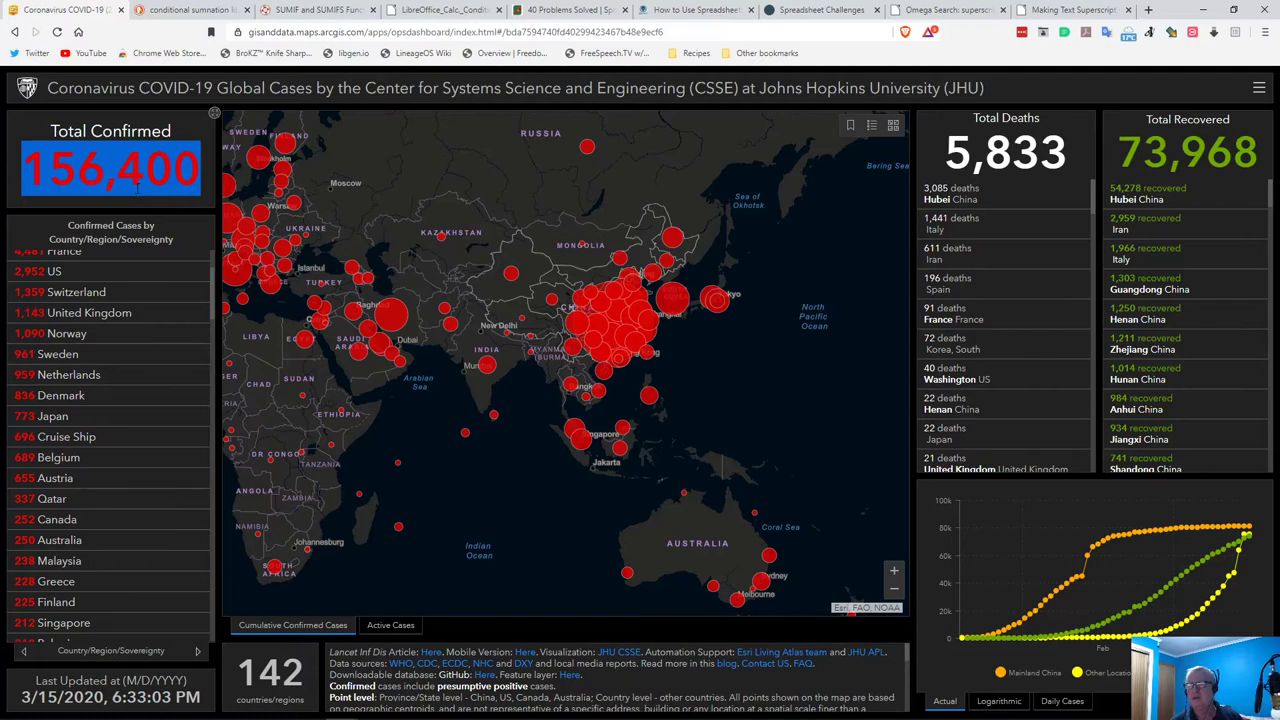
Switch to the CoronaVirus2020.02.ods spreadsheet in LibreOffice Calc and find the highlighted projections in row 408 of the Confirmed sheet
mouse_move(190, 714)
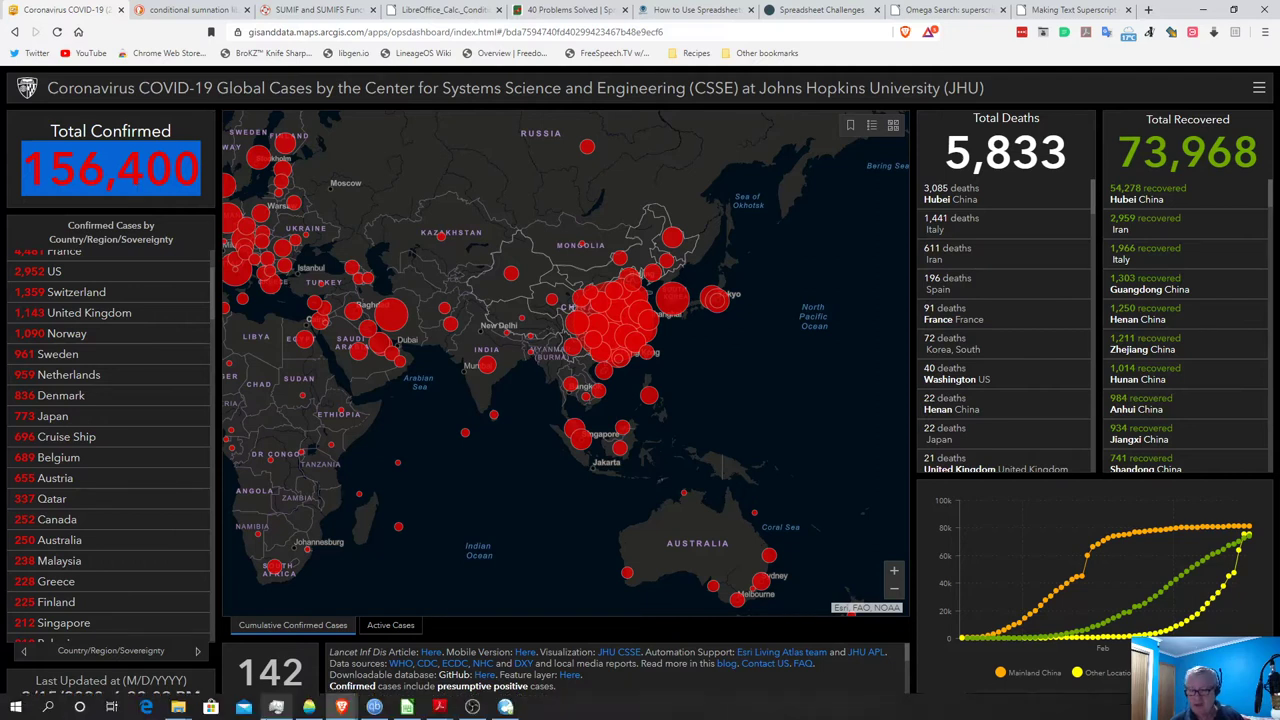
left_click(407, 707)
scroll(660, 444, "up", 20)
scroll(660, 451, "up", 20)
scroll(658, 476, "up", 9)
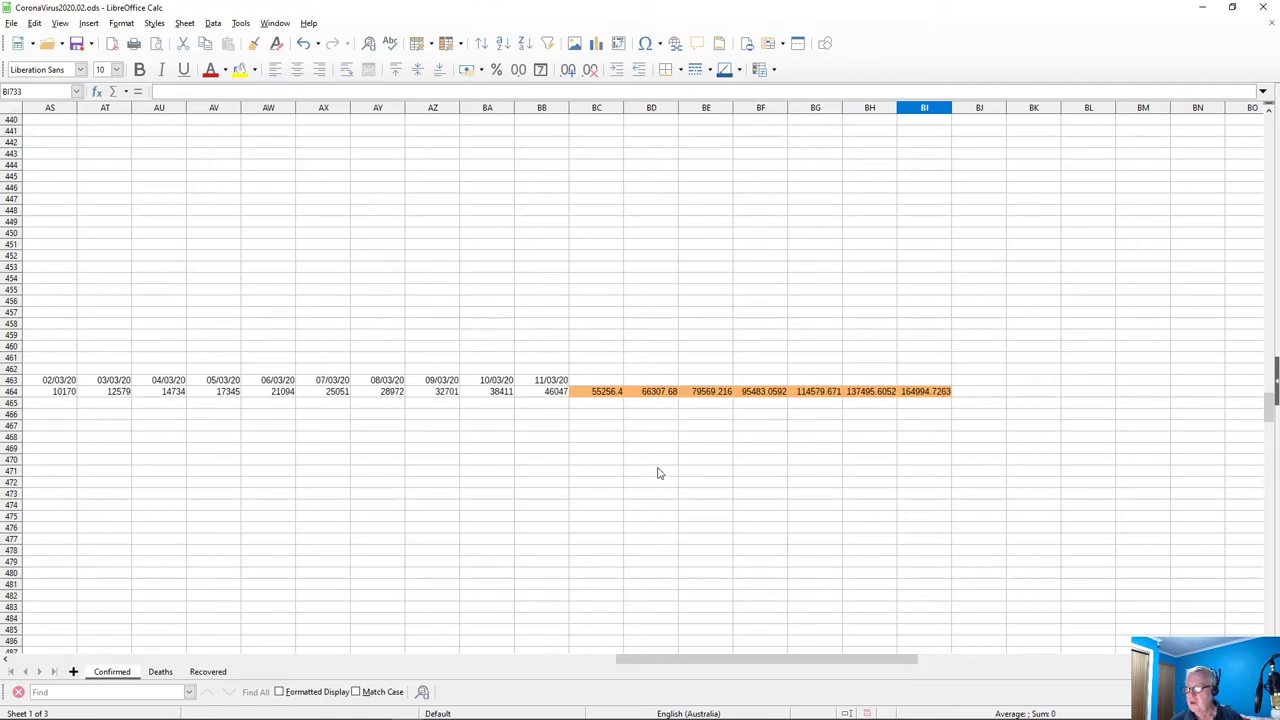
scroll(658, 477, "up", 9)
scroll(656, 472, "down", 8)
scroll(657, 472, "up", 20)
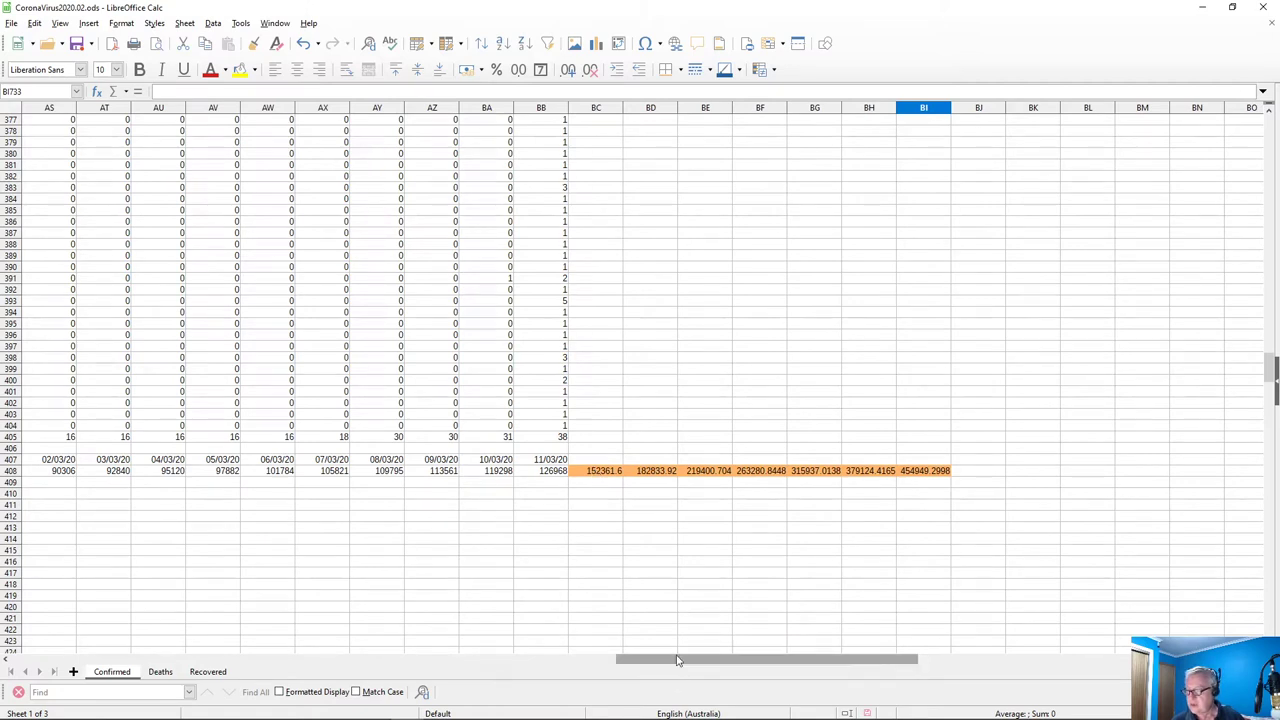
mouse_move(677, 660)
left_mouse_down()
mouse_move(160, 614)
mouse_move(26, 617)
mouse_move(165, 640)
mouse_move(692, 643)
left_mouse_up()
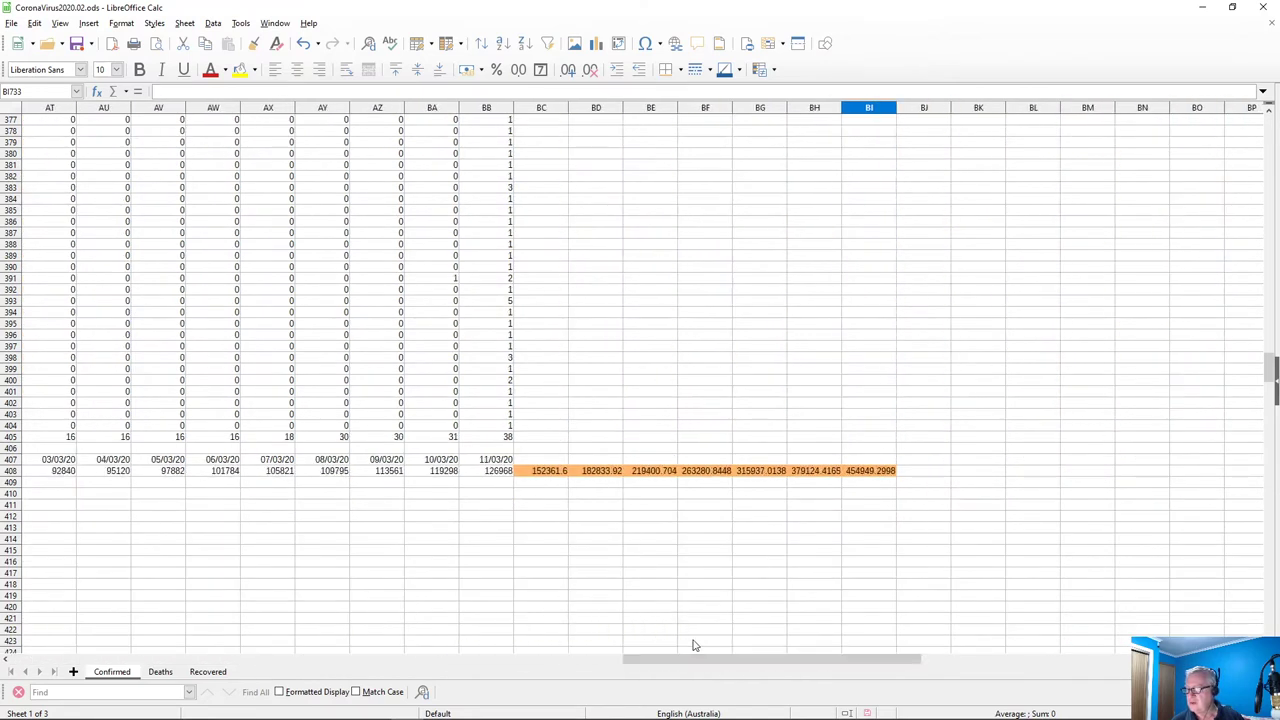
Examine the daily projection formulas in cells BC408 to BF408, below the date row
left_click(556, 476)
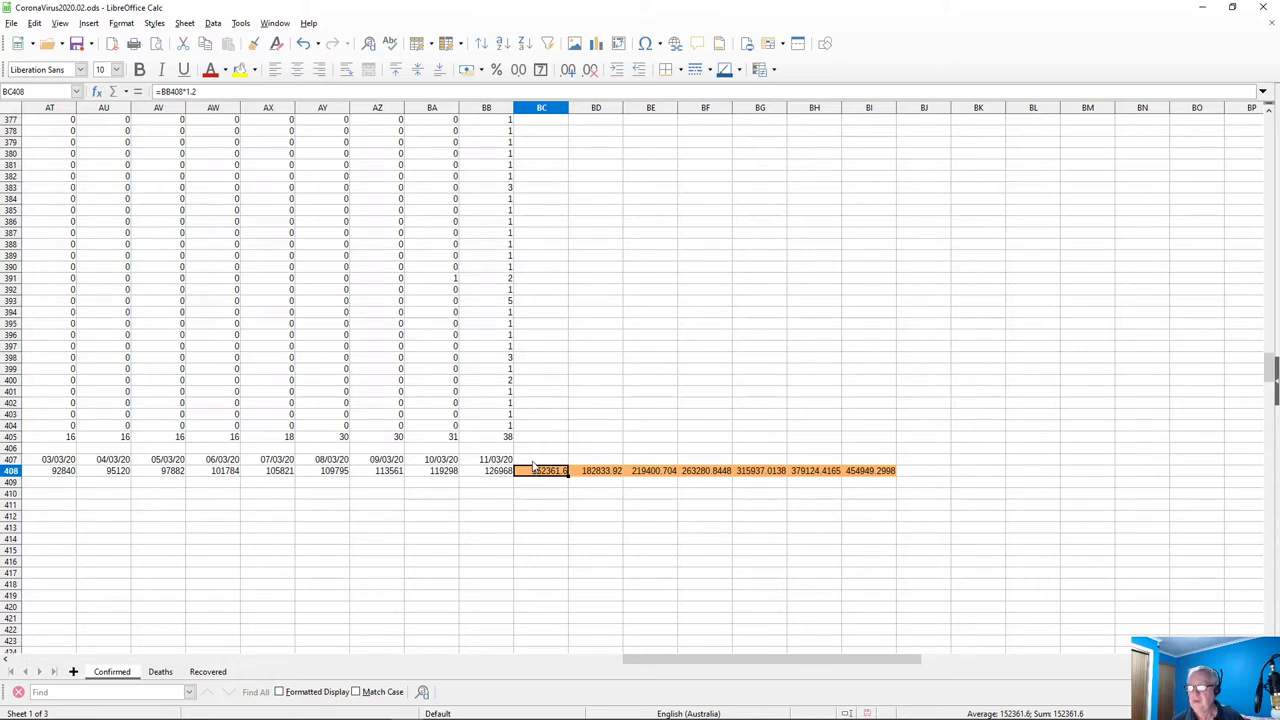
key("Up")
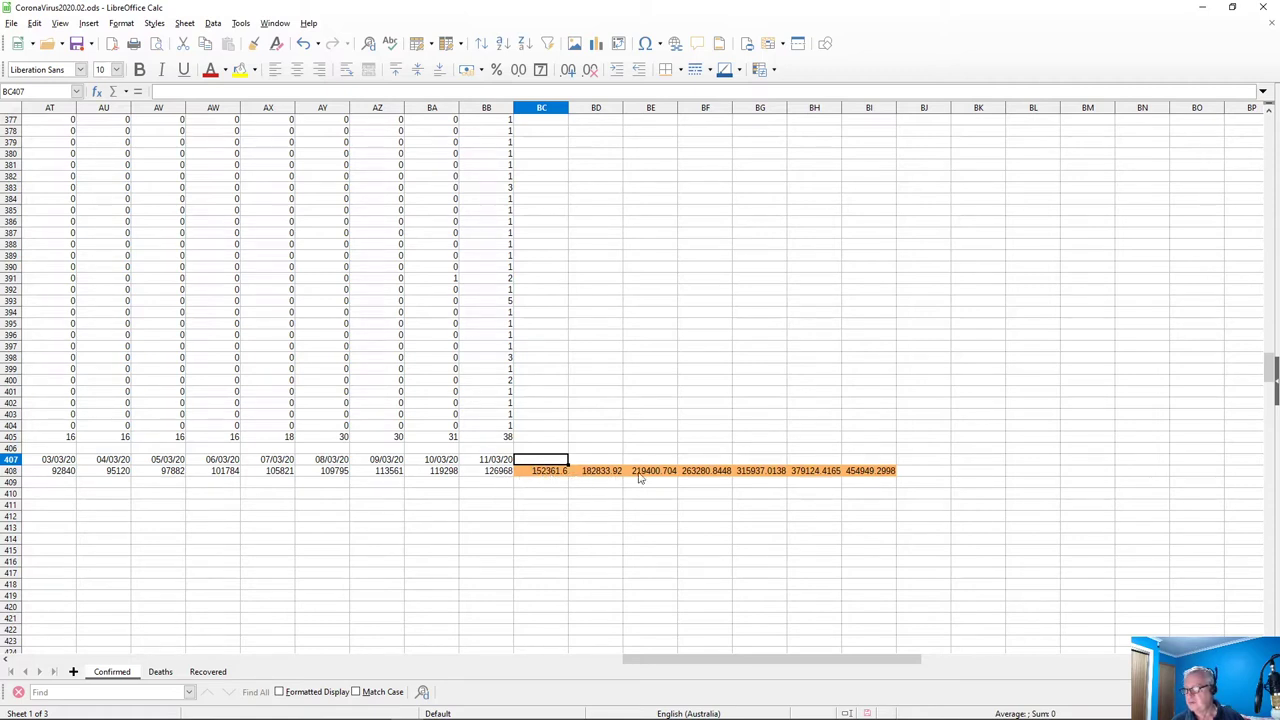
left_click(603, 476)
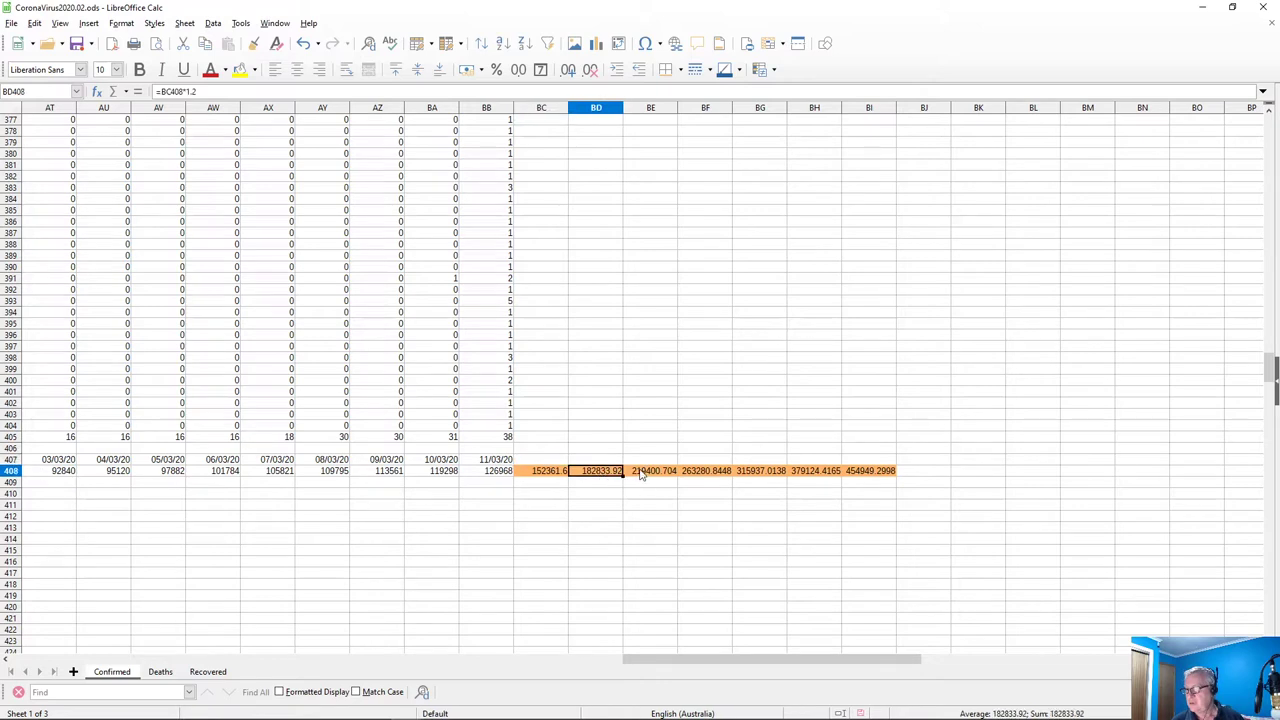
left_click(641, 474)
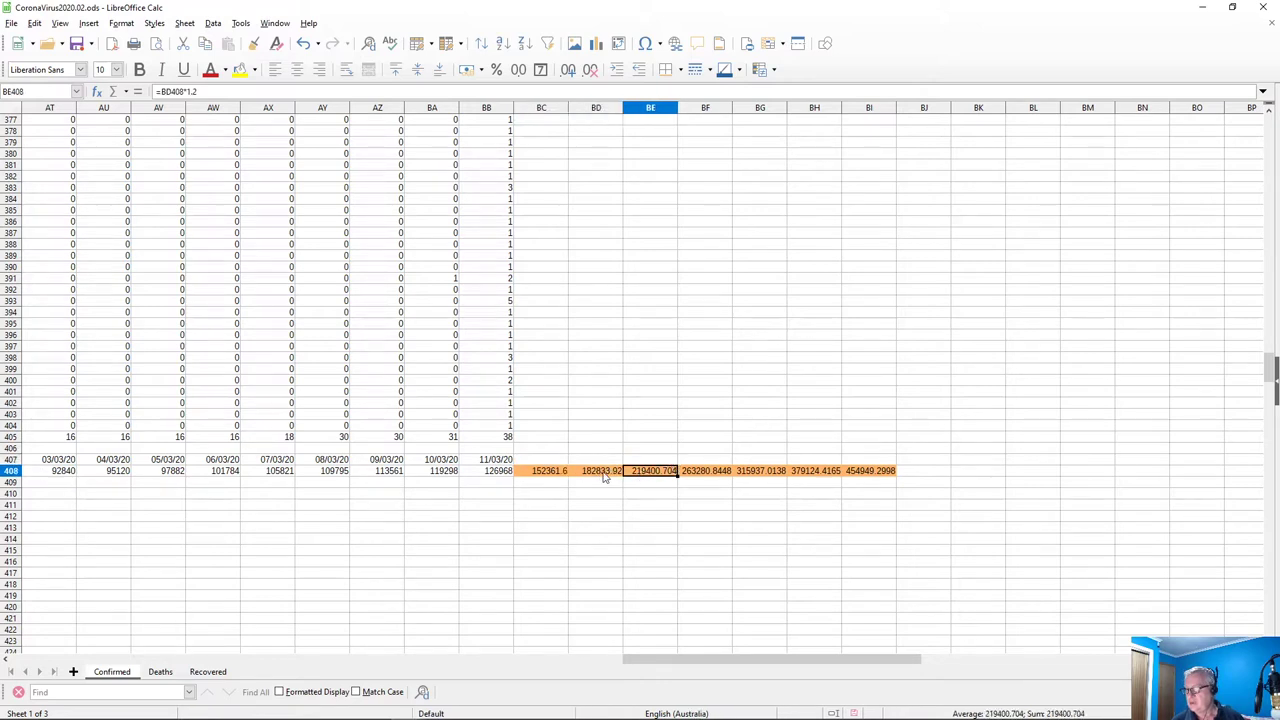
left_click(603, 476)
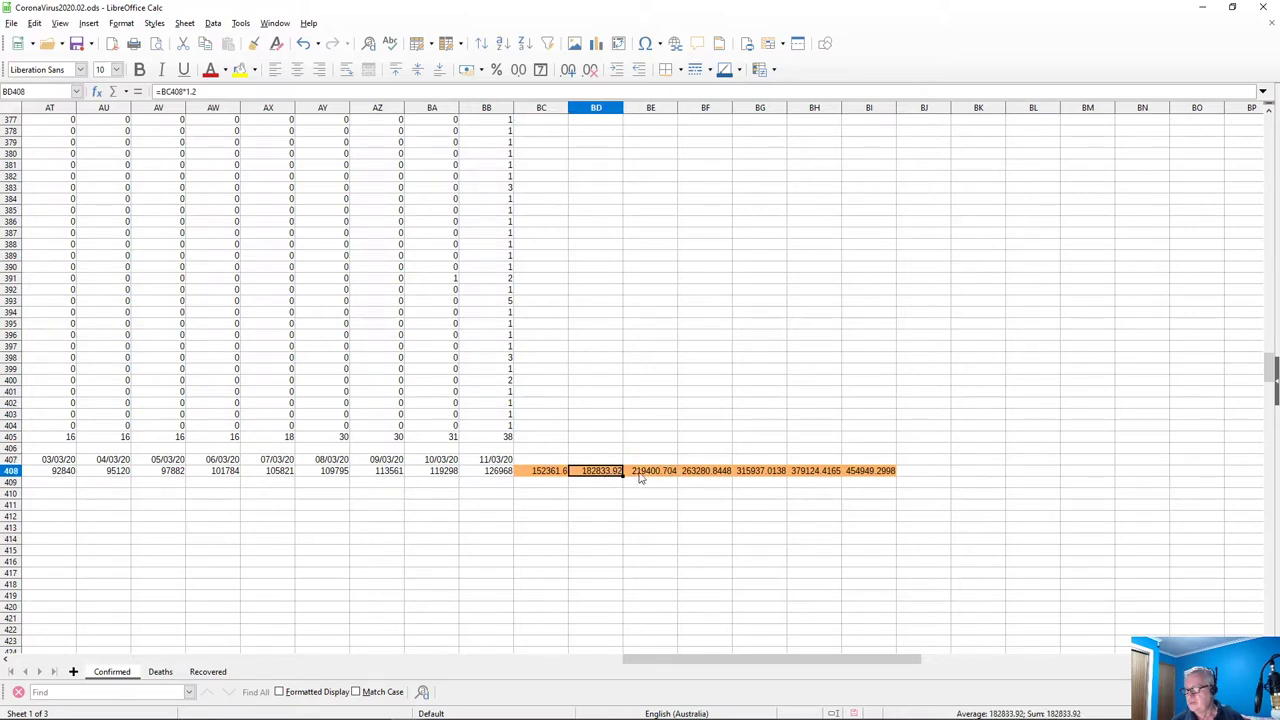
left_click(641, 478)
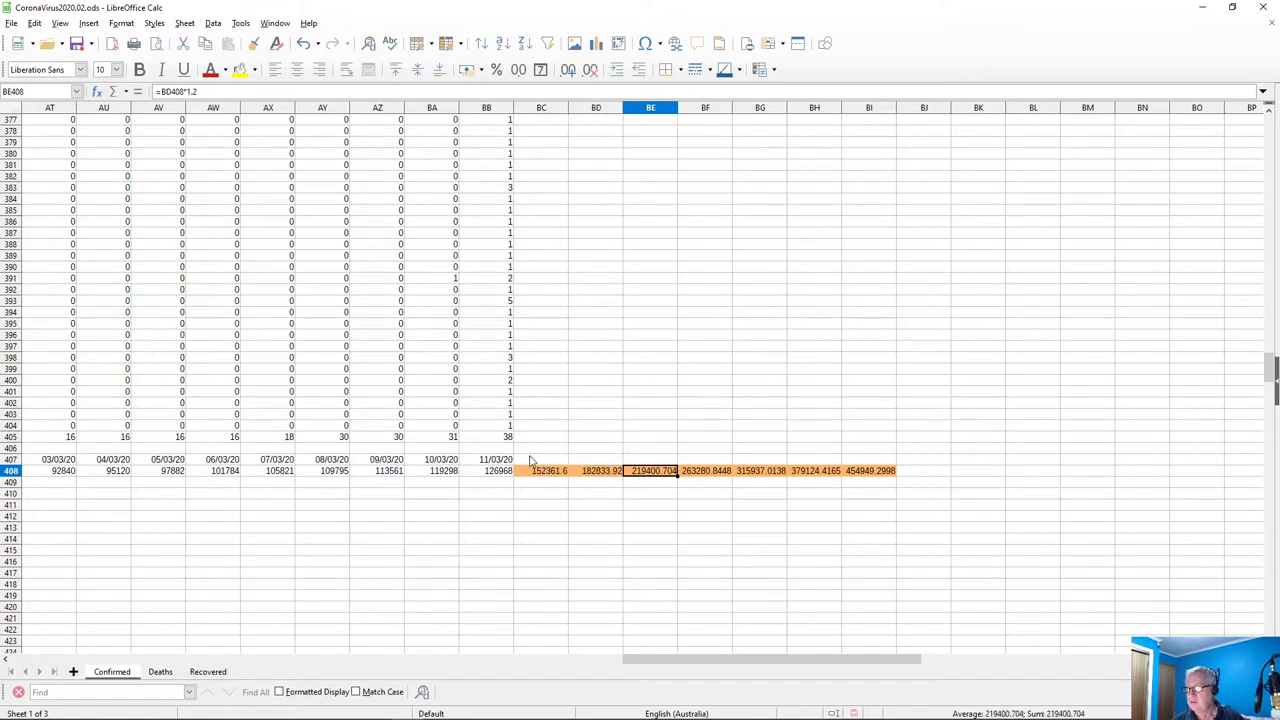
left_click(699, 475)
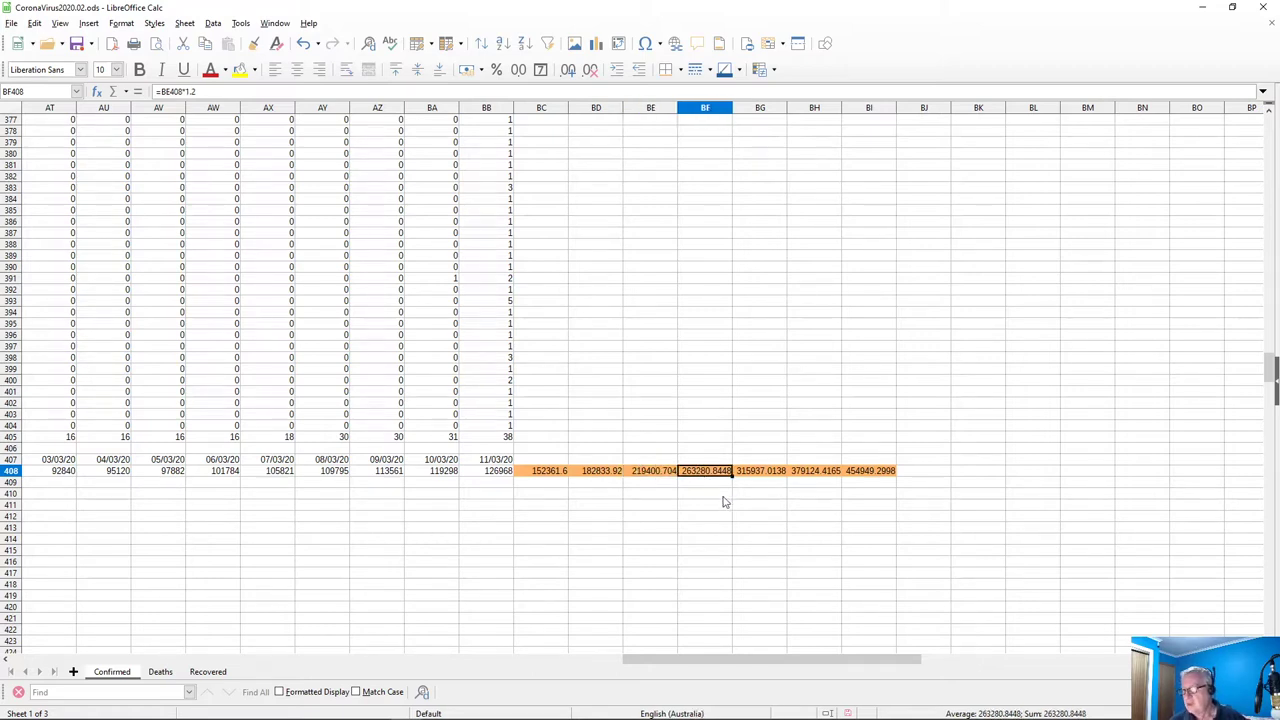
Inspect the projection in cell BF464 and compare it with the projections in row 408
scroll(710, 497, "down", 17)
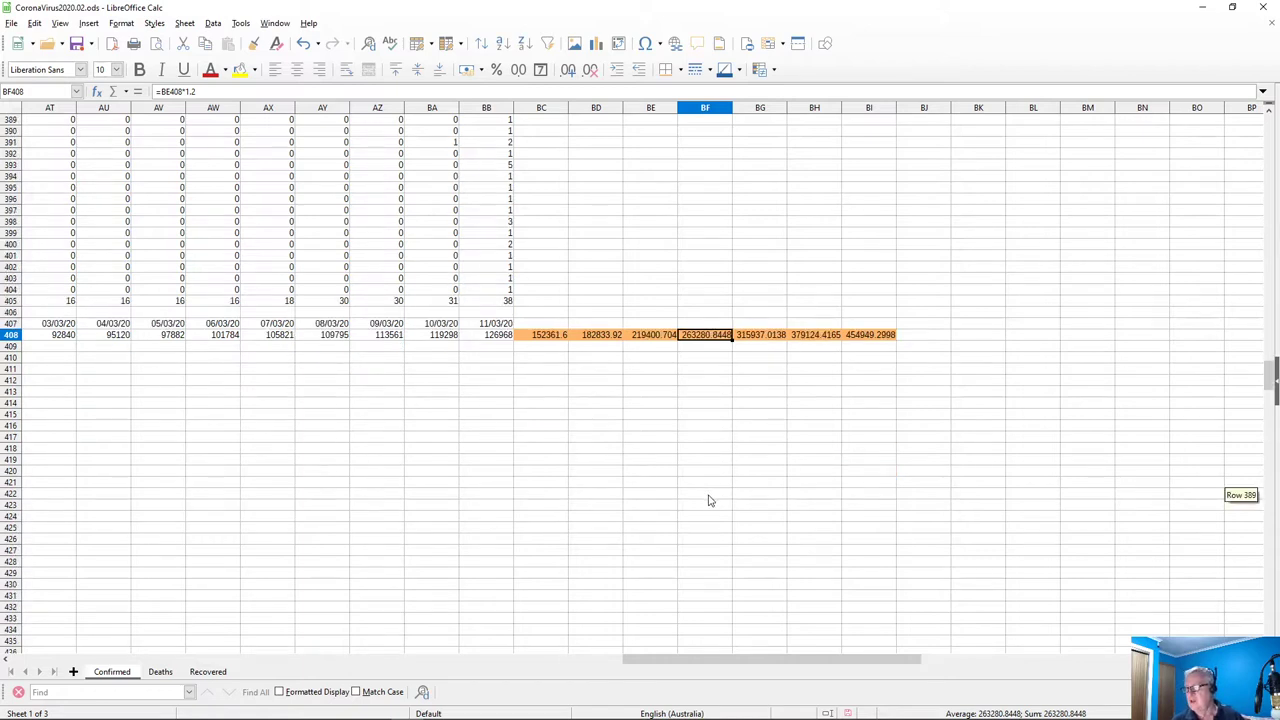
scroll(707, 500, "down", 1)
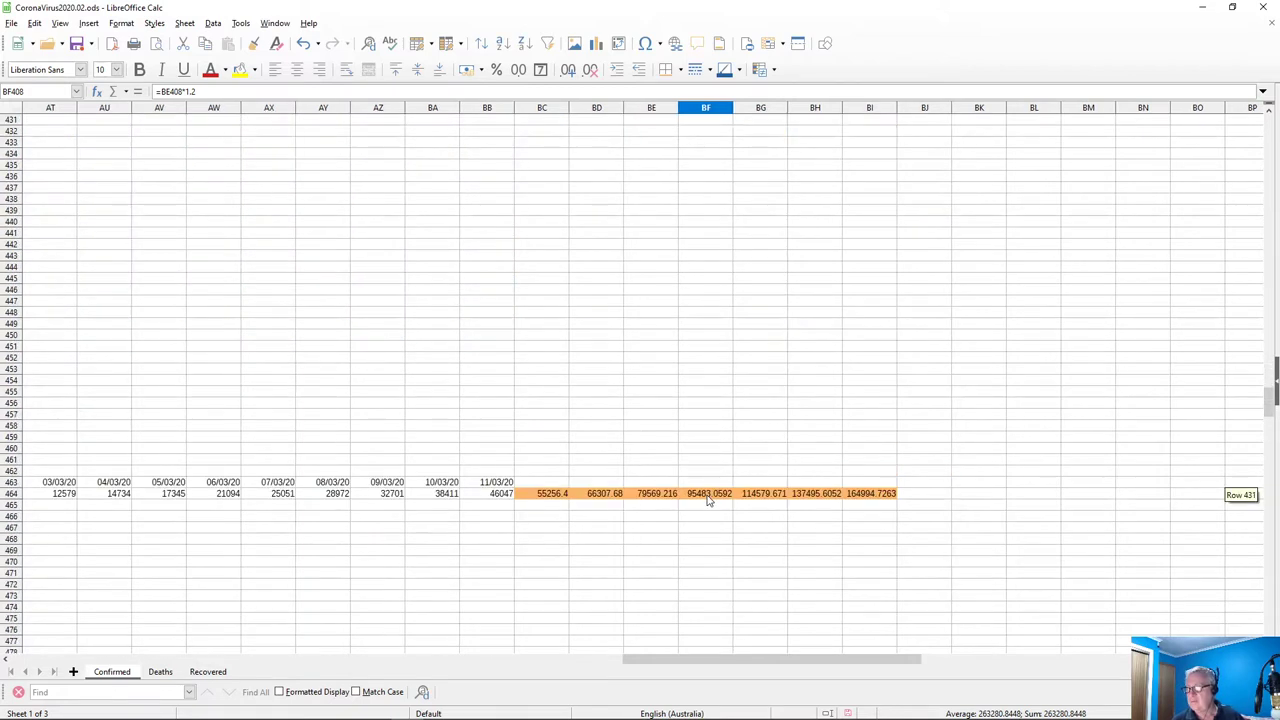
left_click(709, 497)
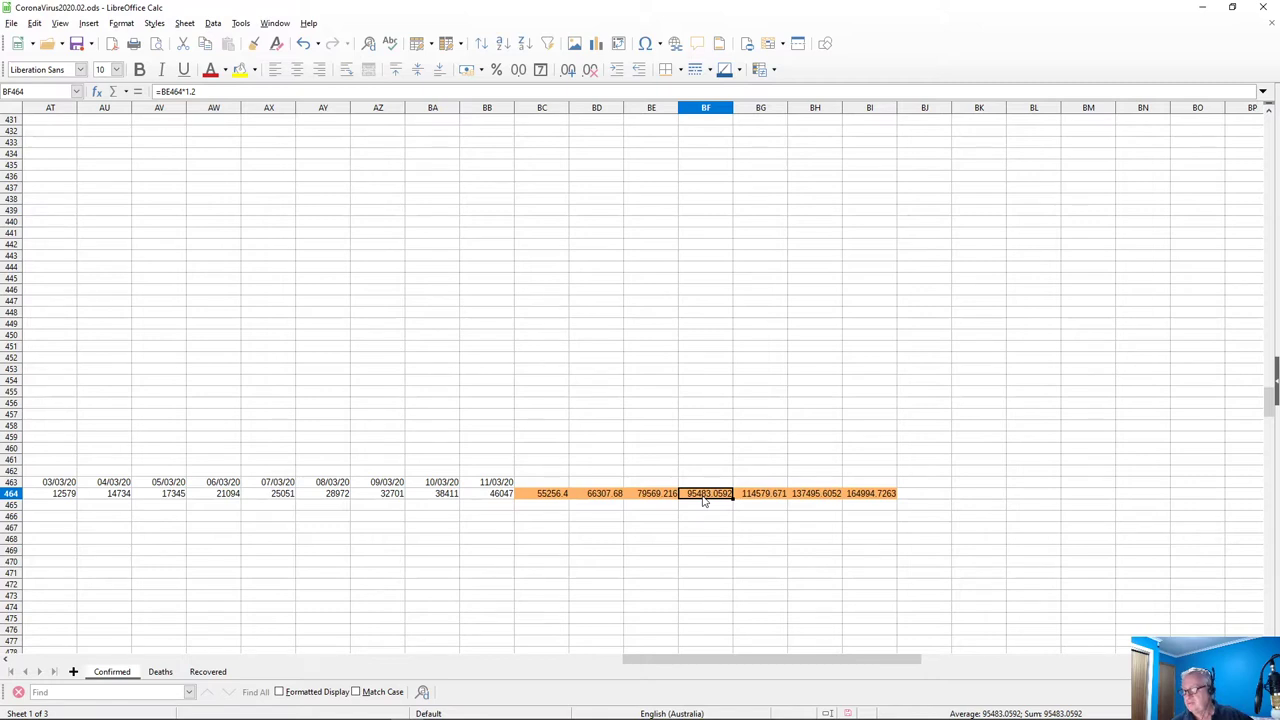
scroll(703, 501, "up", 15)
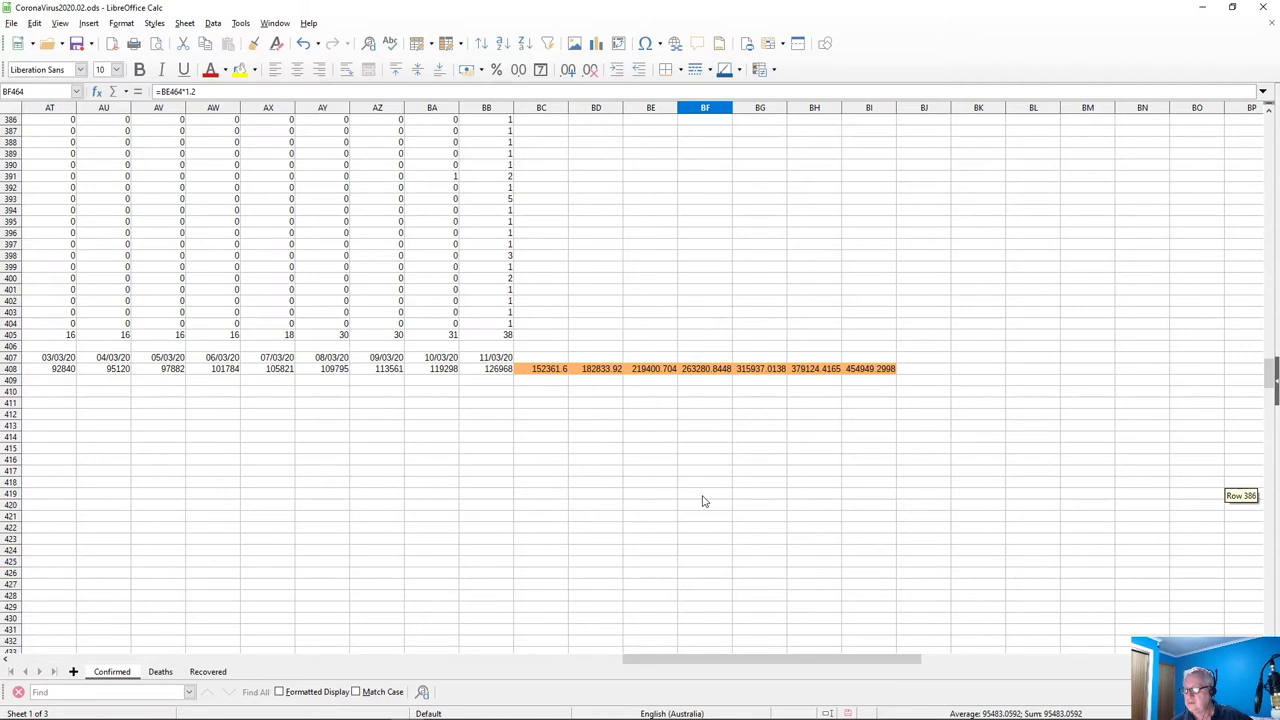
scroll(703, 501, "down", 16)
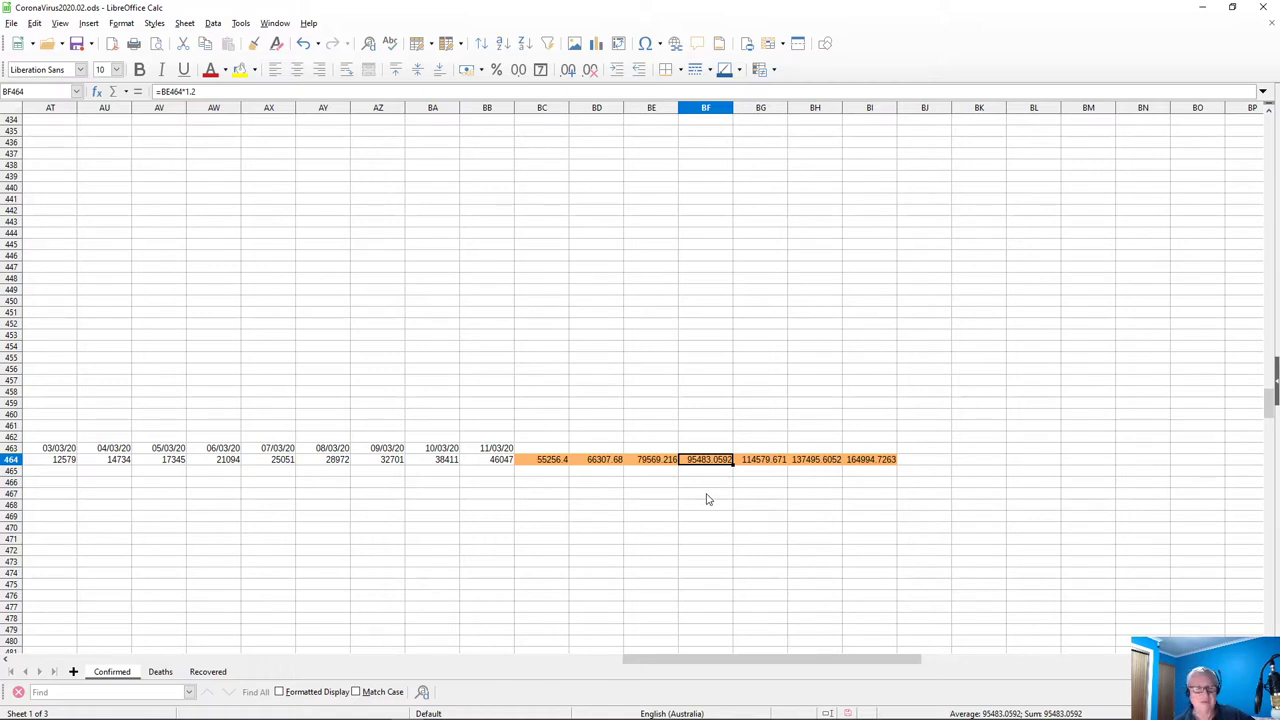
Check China's entry in the browser dashboard's list of confirmed cases by country and return to the Calc spreadsheet
key("alt+Tab")
scroll(175, 352, "up", 1)
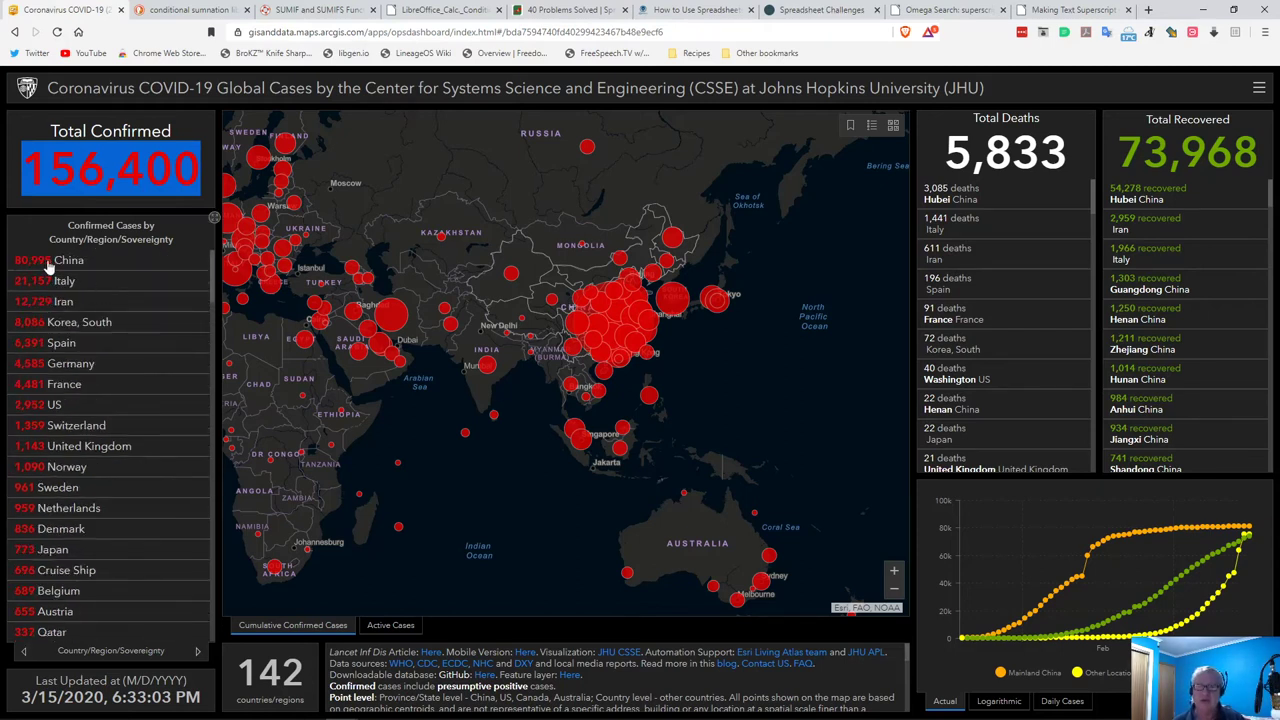
key("alt+Tab")
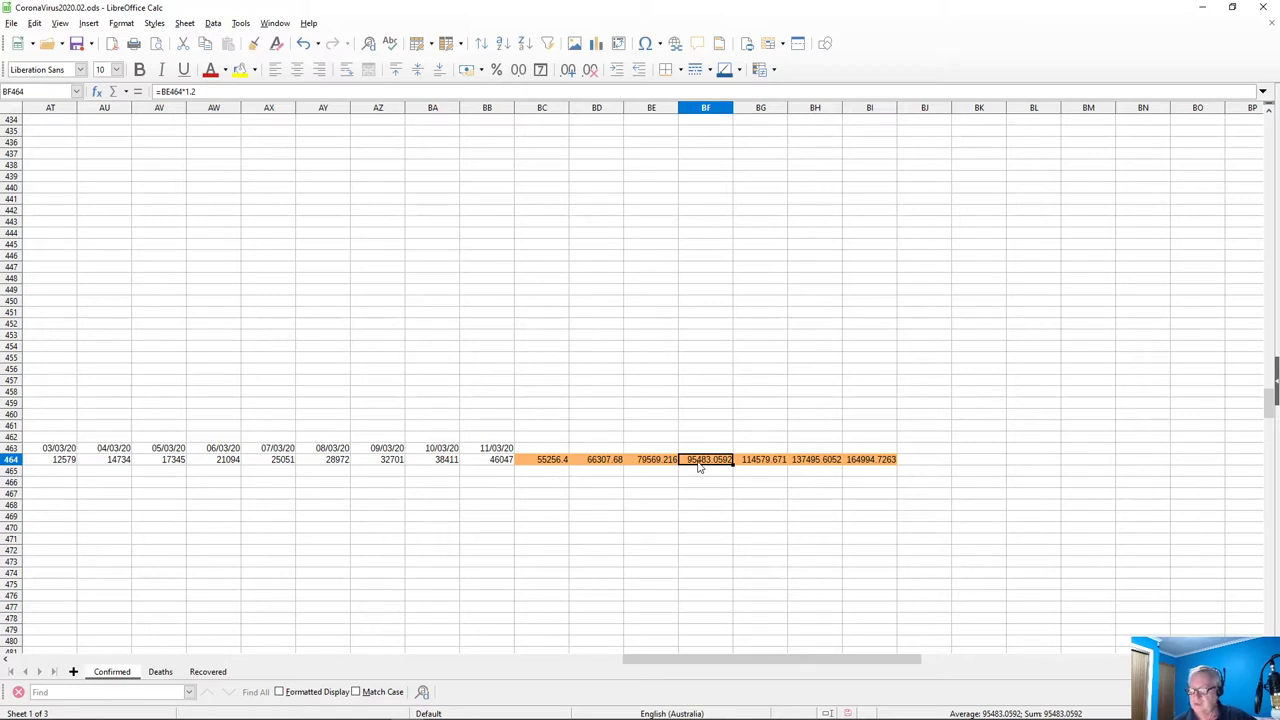
Examine the chart of daily percentage infection increase without China, from its first date through to its last
scroll(572, 470, "down", 20)
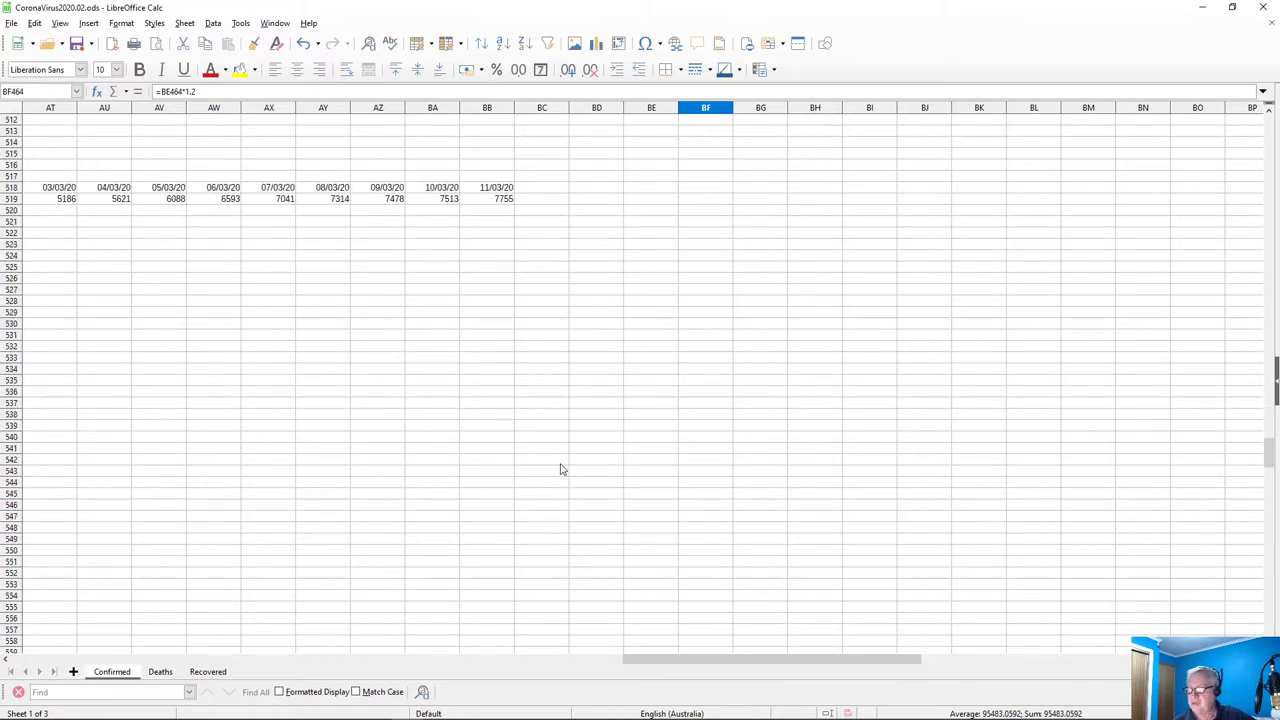
scroll(565, 470, "up", 3)
left_click_drag(695, 661, 71, 603)
scroll(168, 516, "down", 16)
scroll(175, 508, "down", 20)
scroll(181, 503, "up", 2)
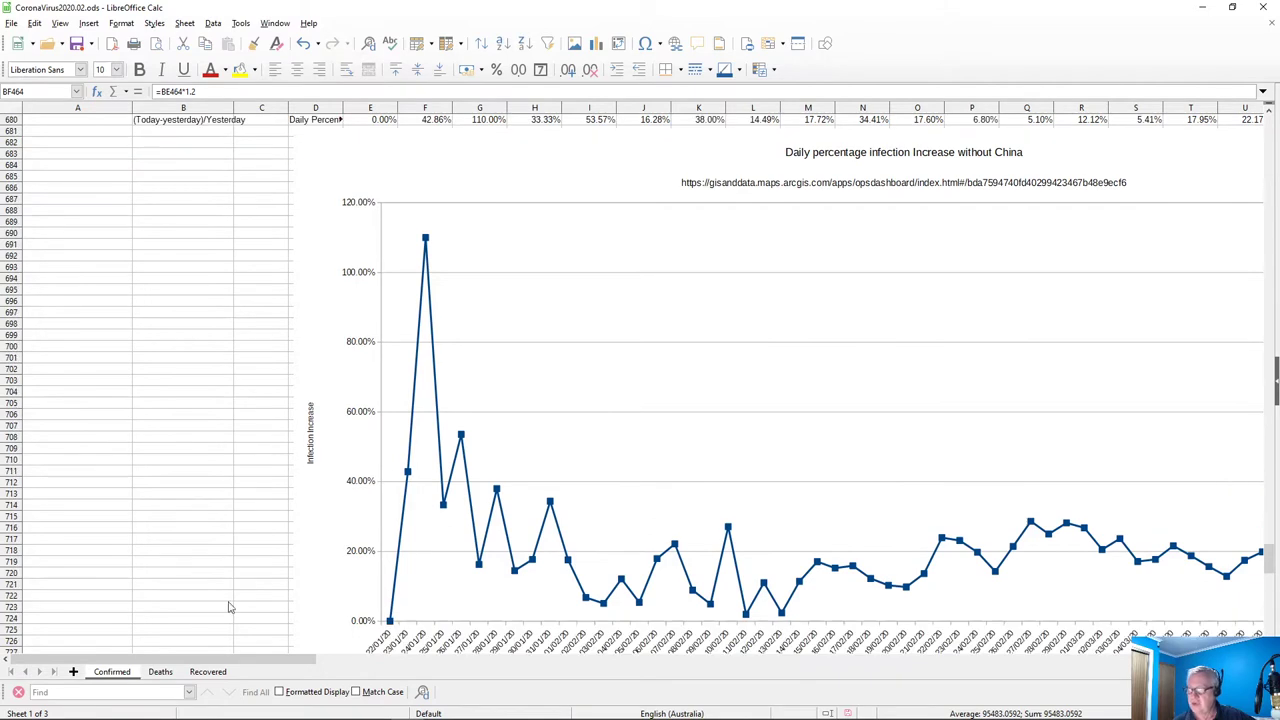
left_click_drag(190, 659, 386, 674)
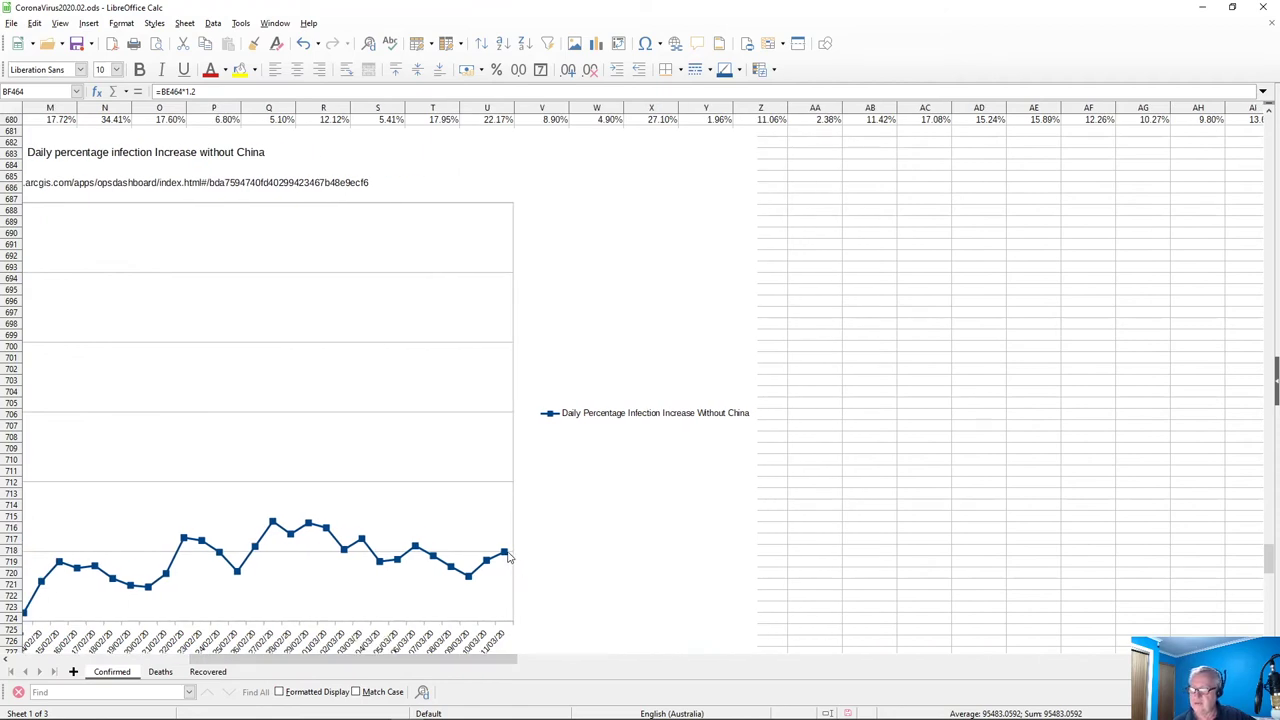
left_click_drag(470, 660, 285, 652)
Look through the Confirmed Infections Australia and Confirmed Infections Japan charts further down the Confirmed sheet
scroll(240, 549, "down", 12)
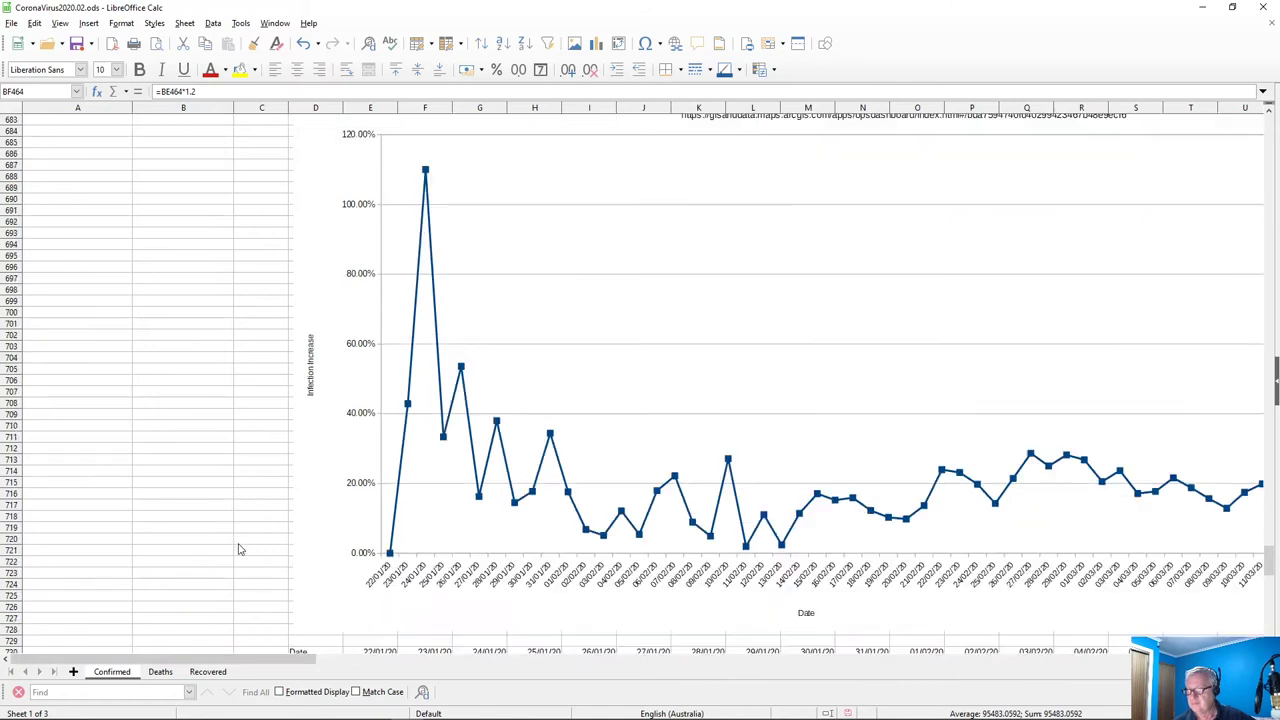
scroll(240, 545, "down", 8)
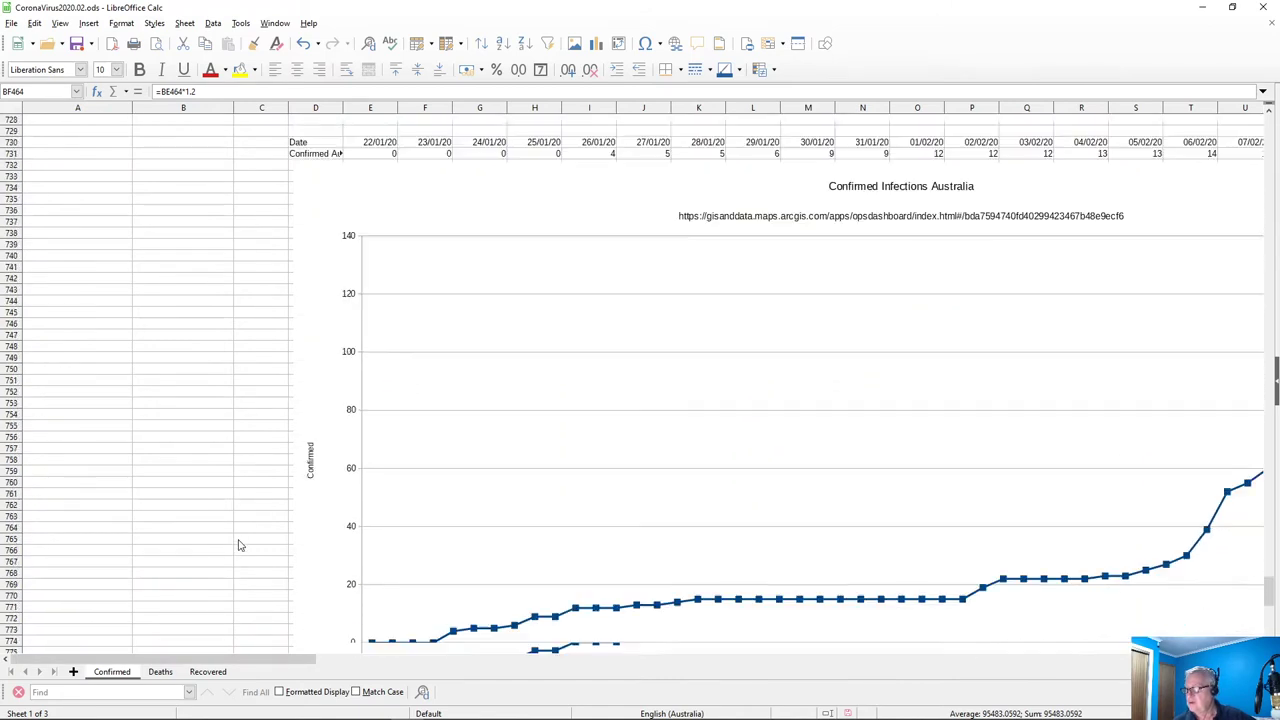
scroll(240, 545, "down", 20)
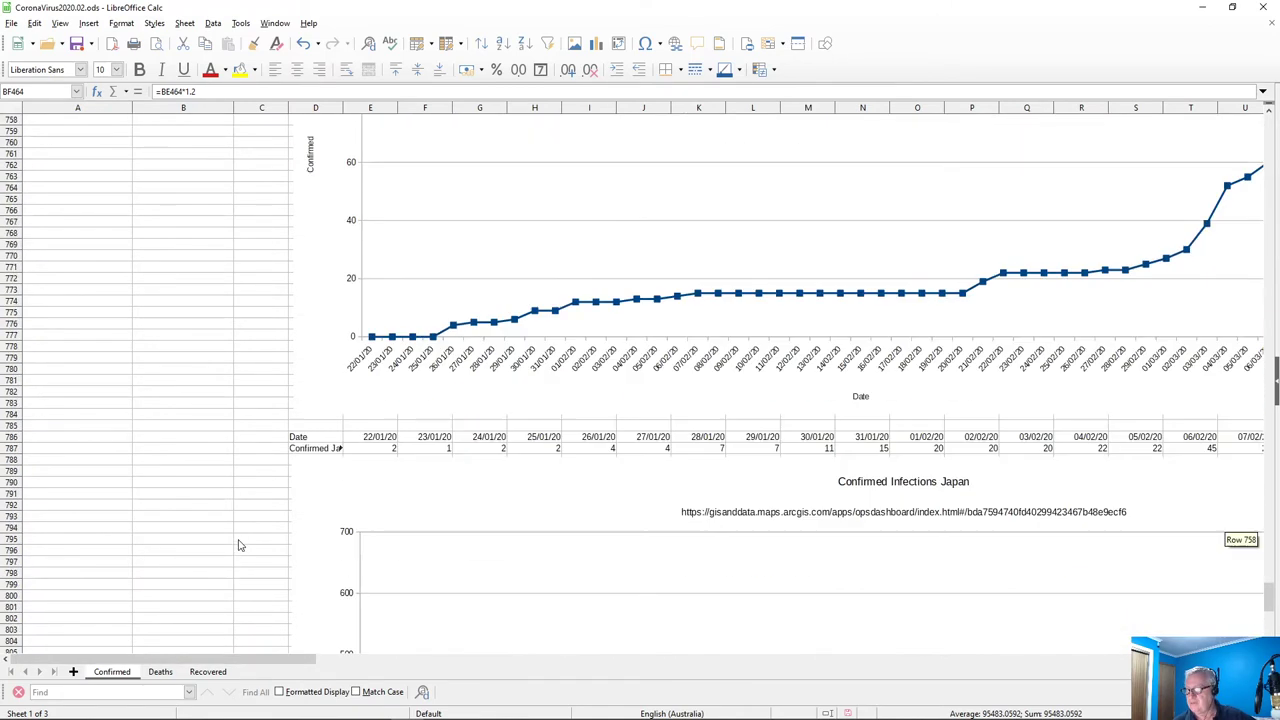
scroll(240, 545, "down", 7)
scroll(240, 540, "up", 17)
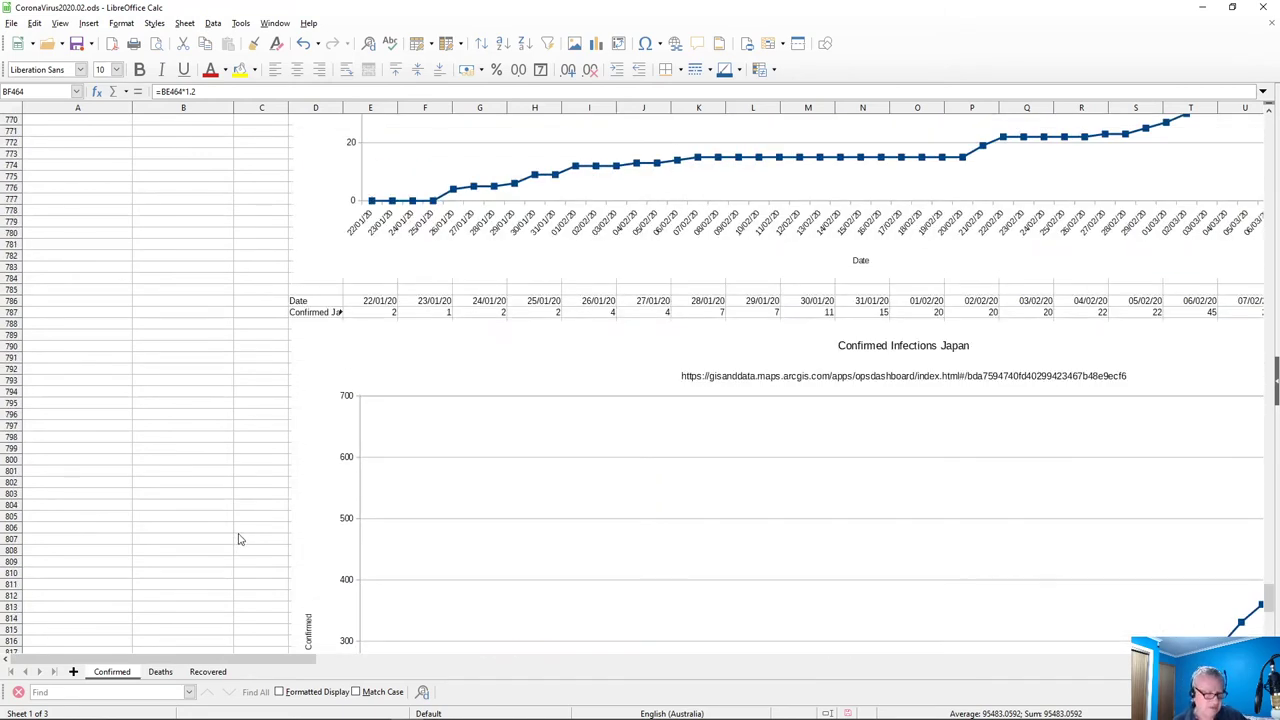
Switch to the browser dashboard and open its GitHub downloadable database link in a new tab
key("alt+Tab")
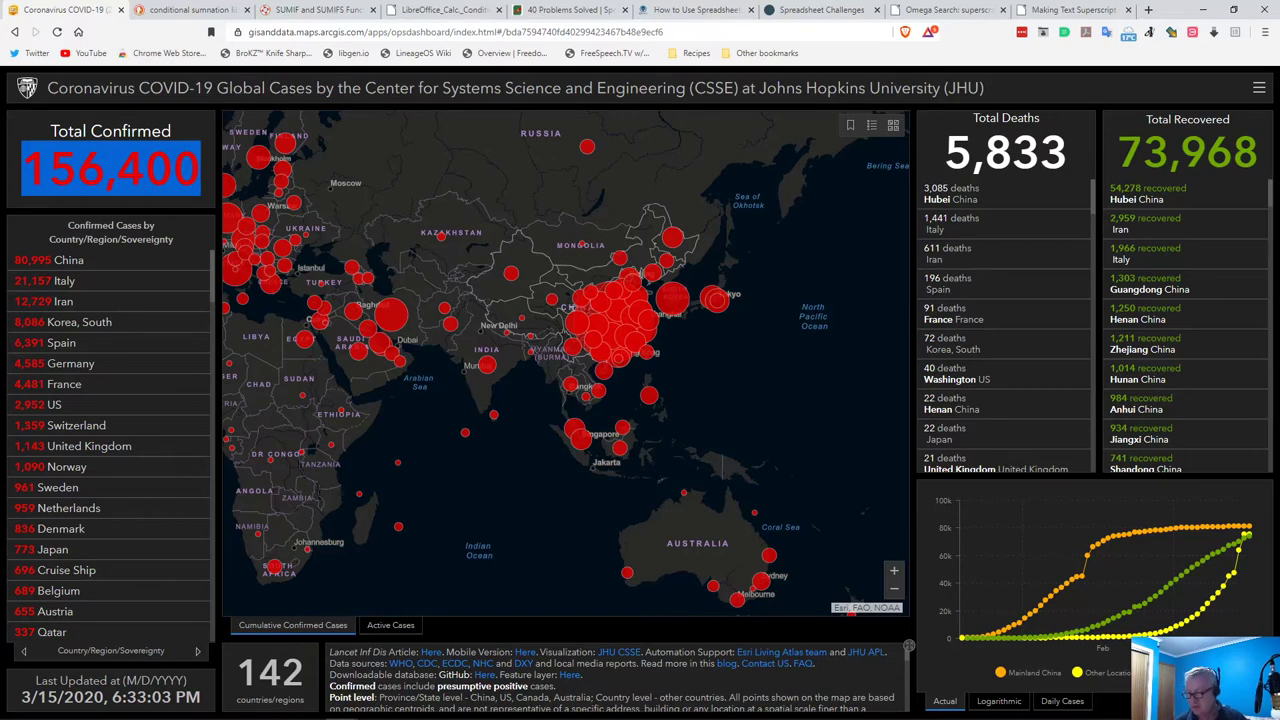
middle_click(484, 675)
left_click(167, 9)
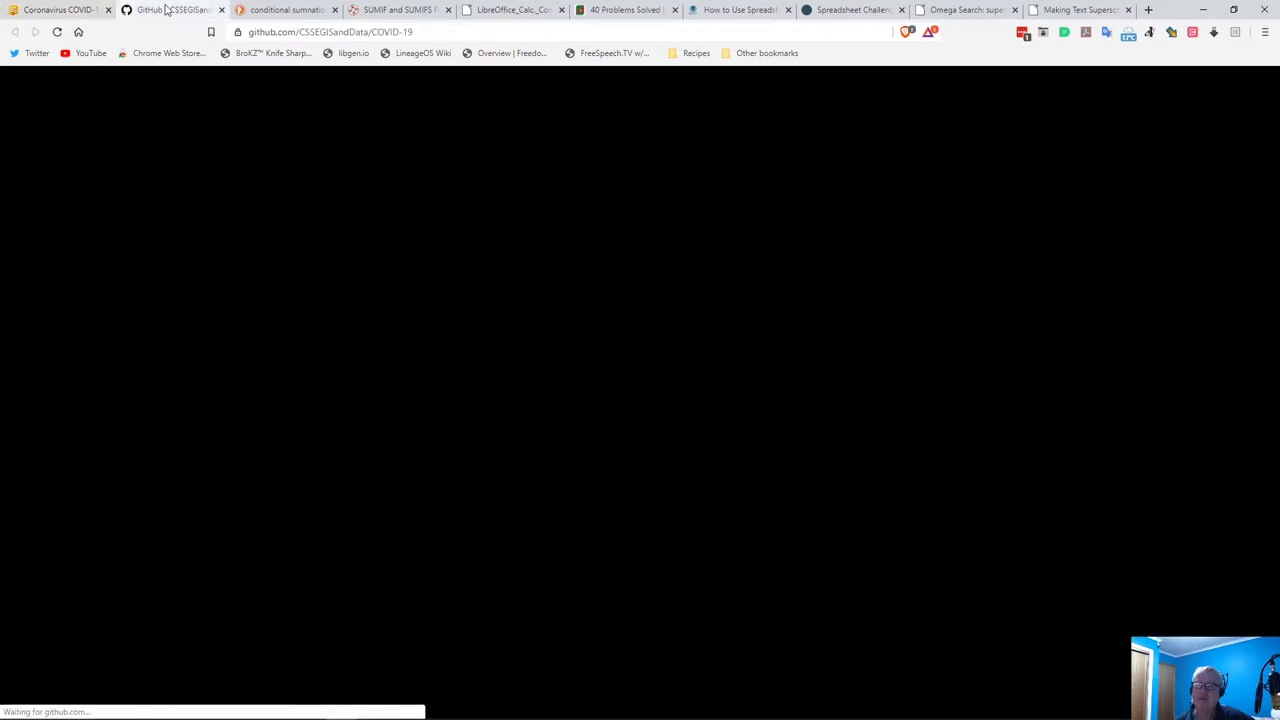
Open time_series_19-covid-Confirmed.csv from the csse_covid_19_time_series folder inside csse_covid_19_data
scroll(175, 500, "down", 1)
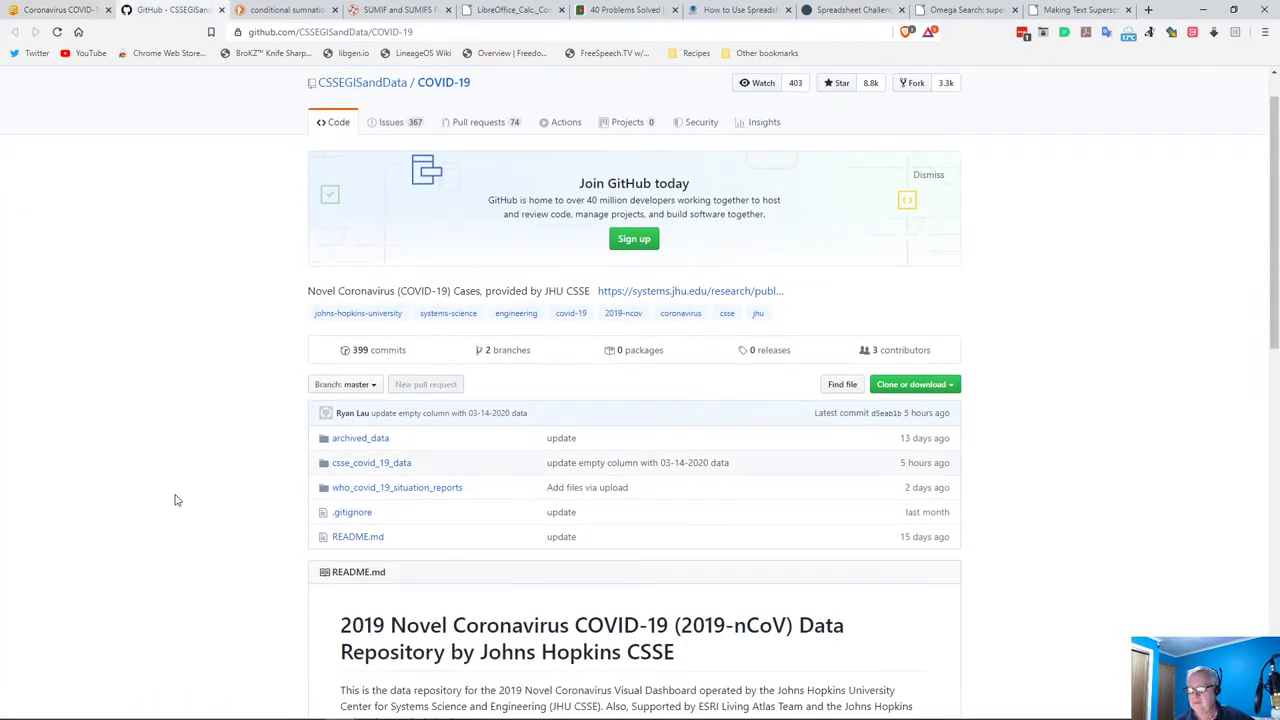
scroll(175, 500, "down", 1)
left_click(366, 384)
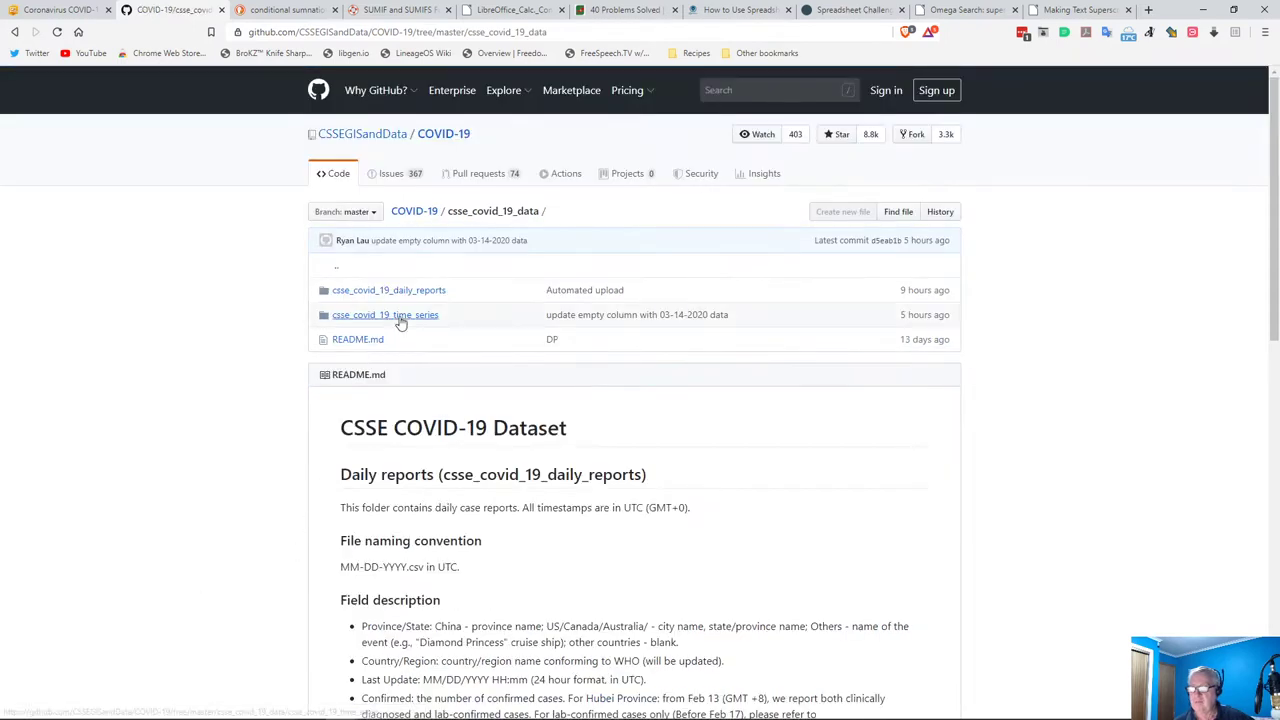
left_click(398, 318)
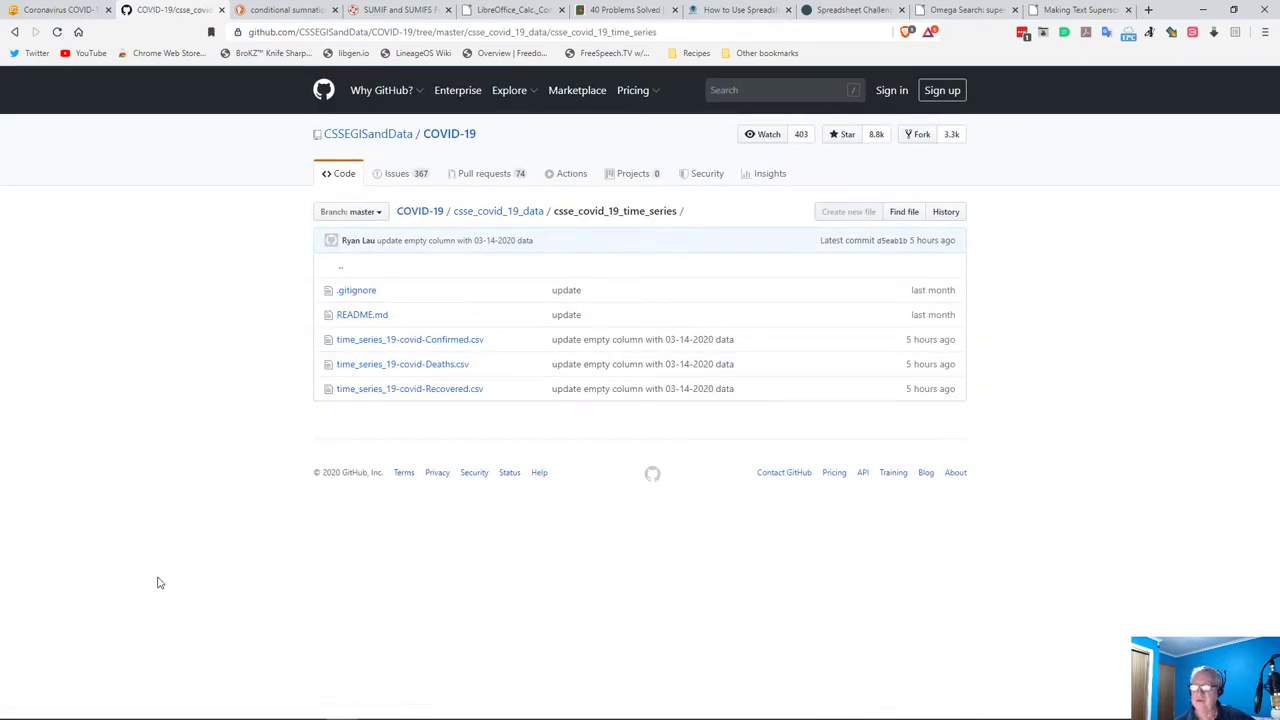
left_click(392, 345)
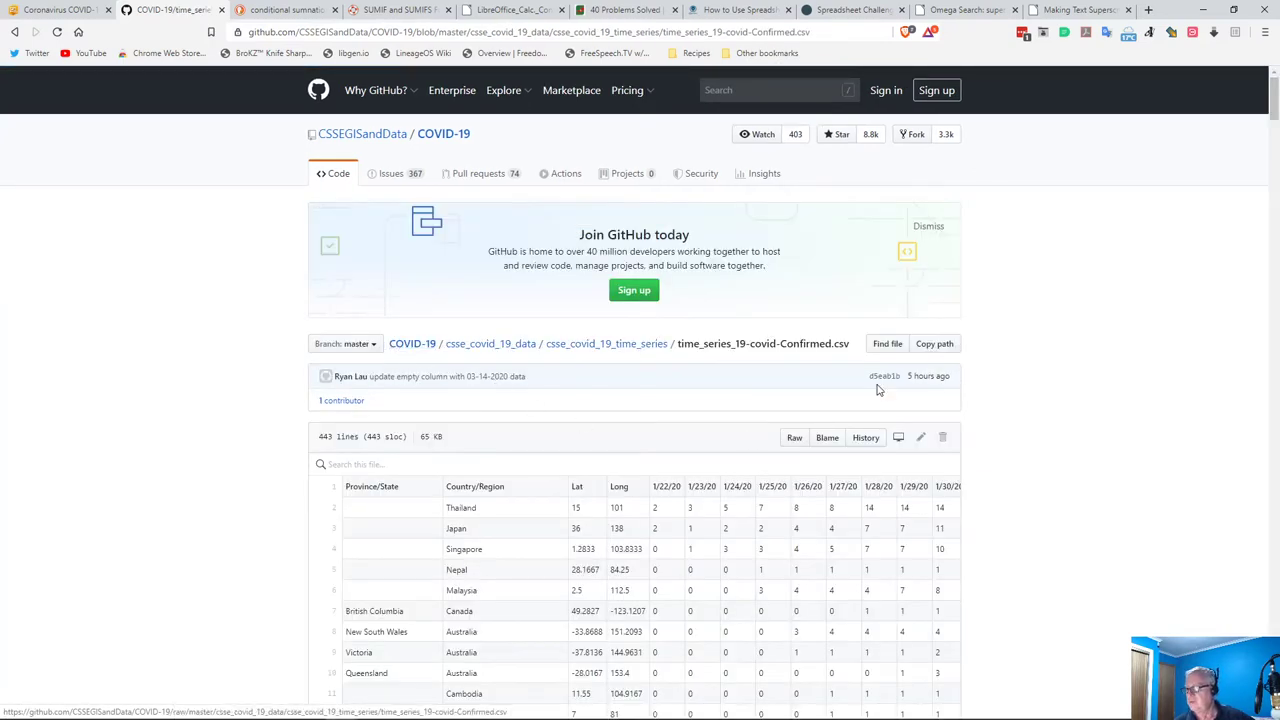
Save the raw time_series_19-covid-Confirmed.csv into the Corona2020 folder in Documents, replacing the existing copy
left_click(788, 440)
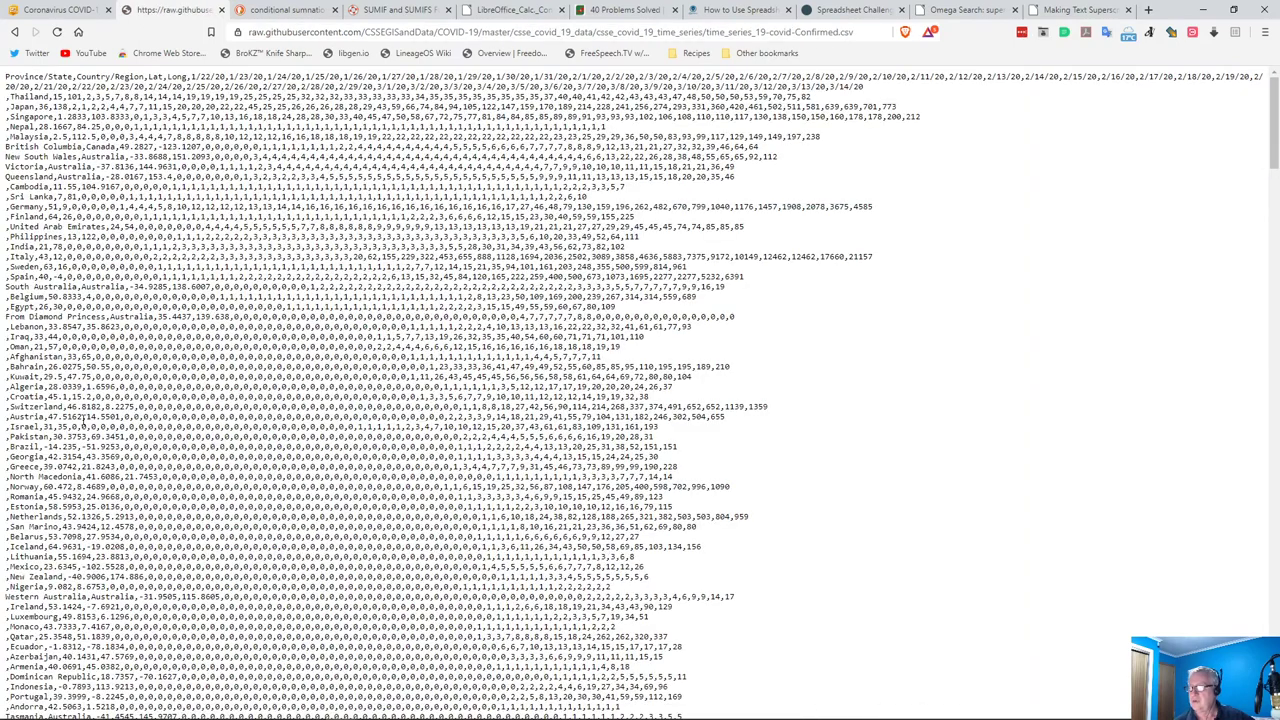
key("ctrl+s")
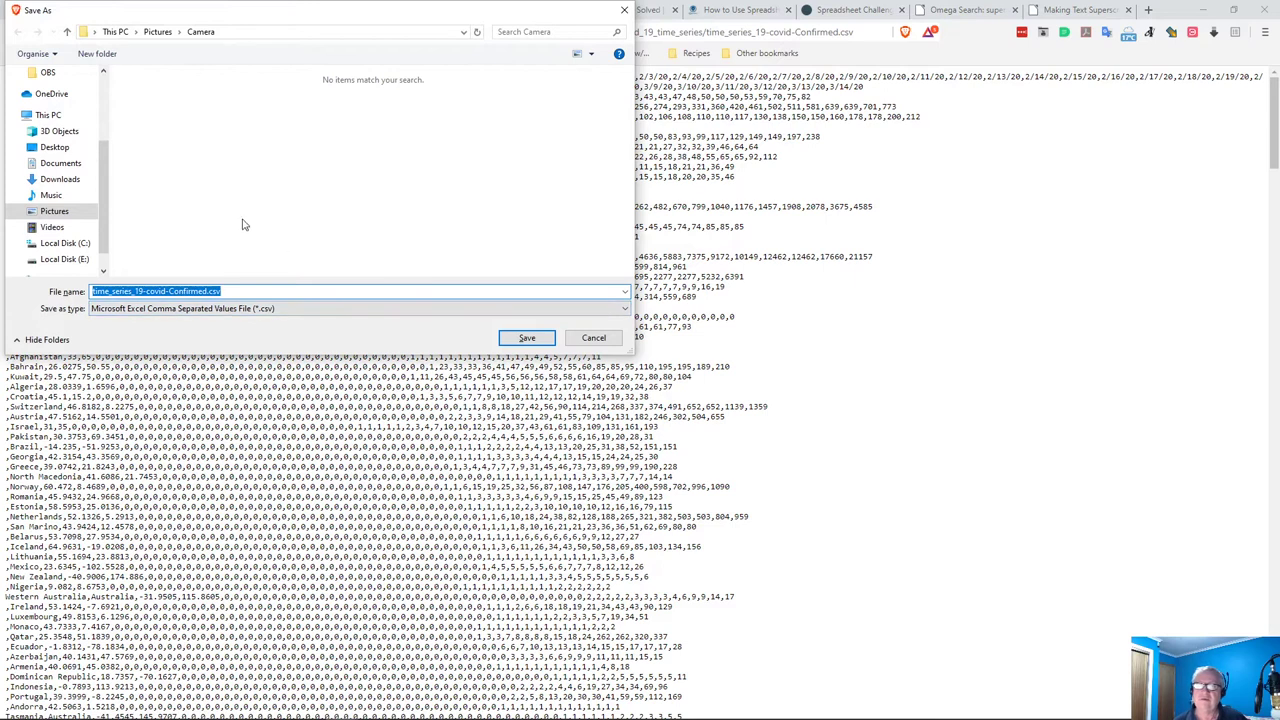
left_click(56, 164)
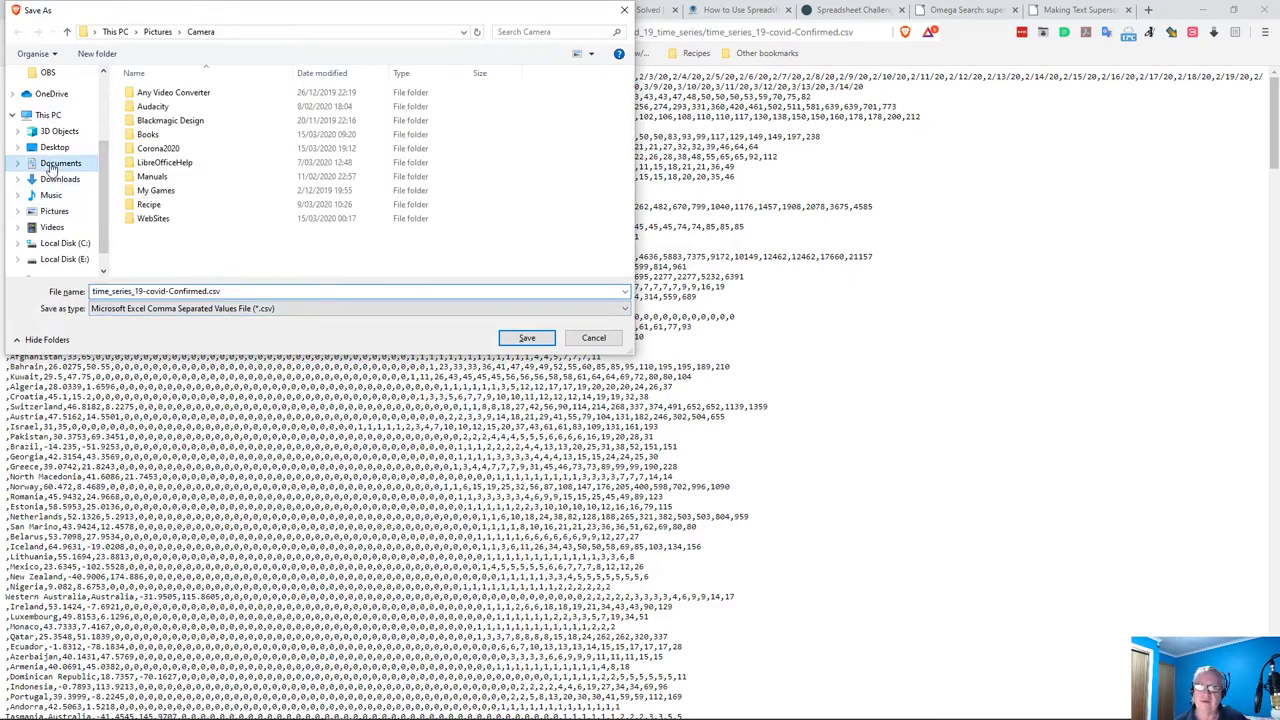
double_click(140, 149)
left_click(527, 338)
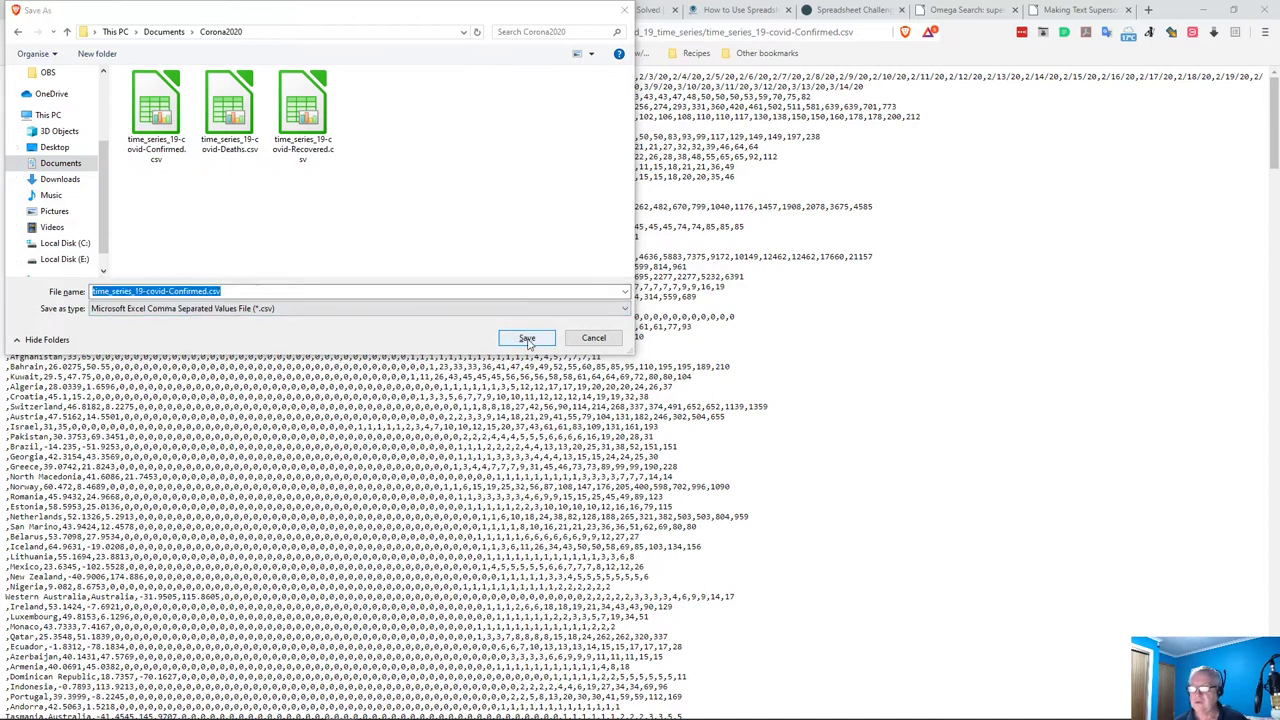
left_click(678, 372)
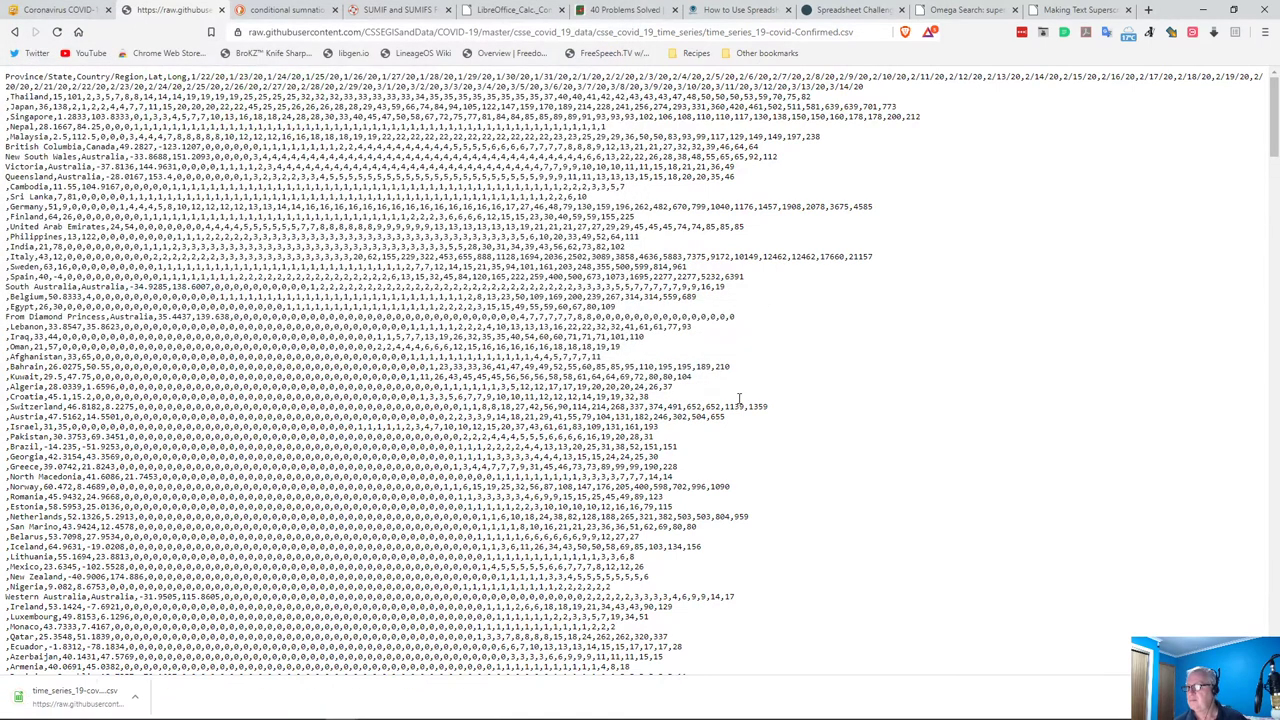
Return to the csse_covid_19_time_series folder and save the raw time_series_19-covid-Deaths.csv into Corona2020, replacing the existing copy
left_click(14, 32)
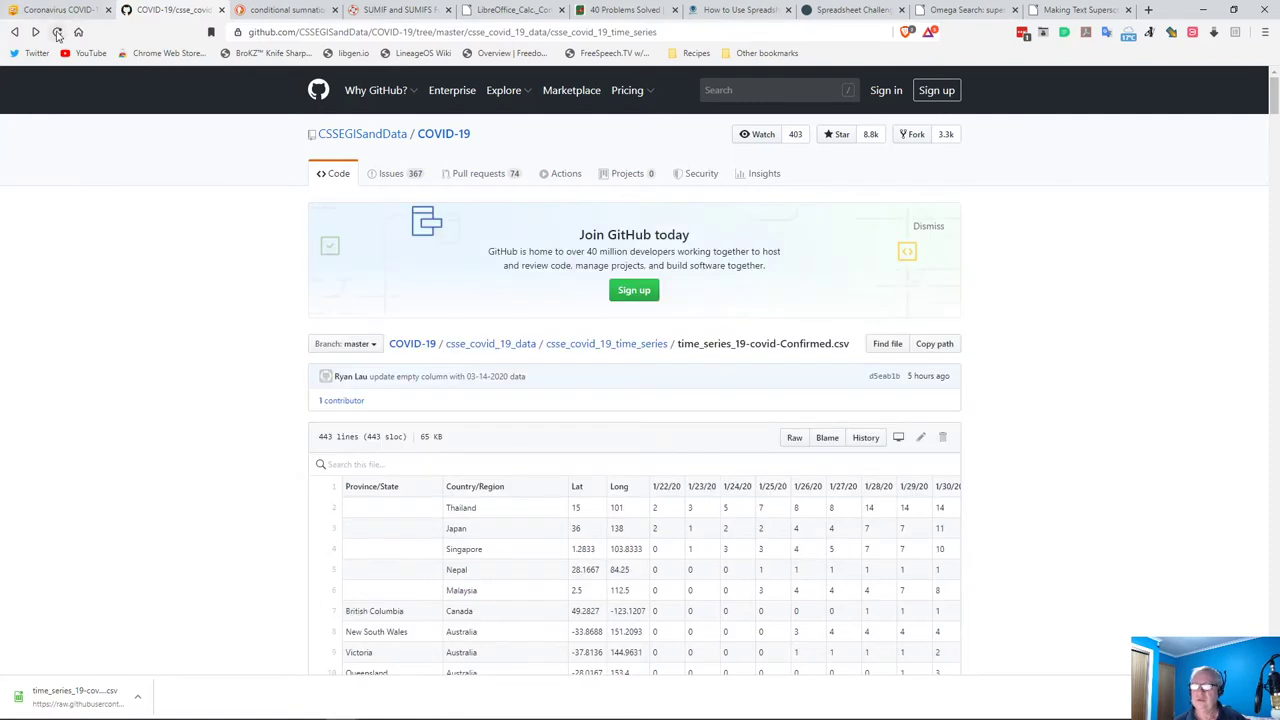
left_click(56, 36)
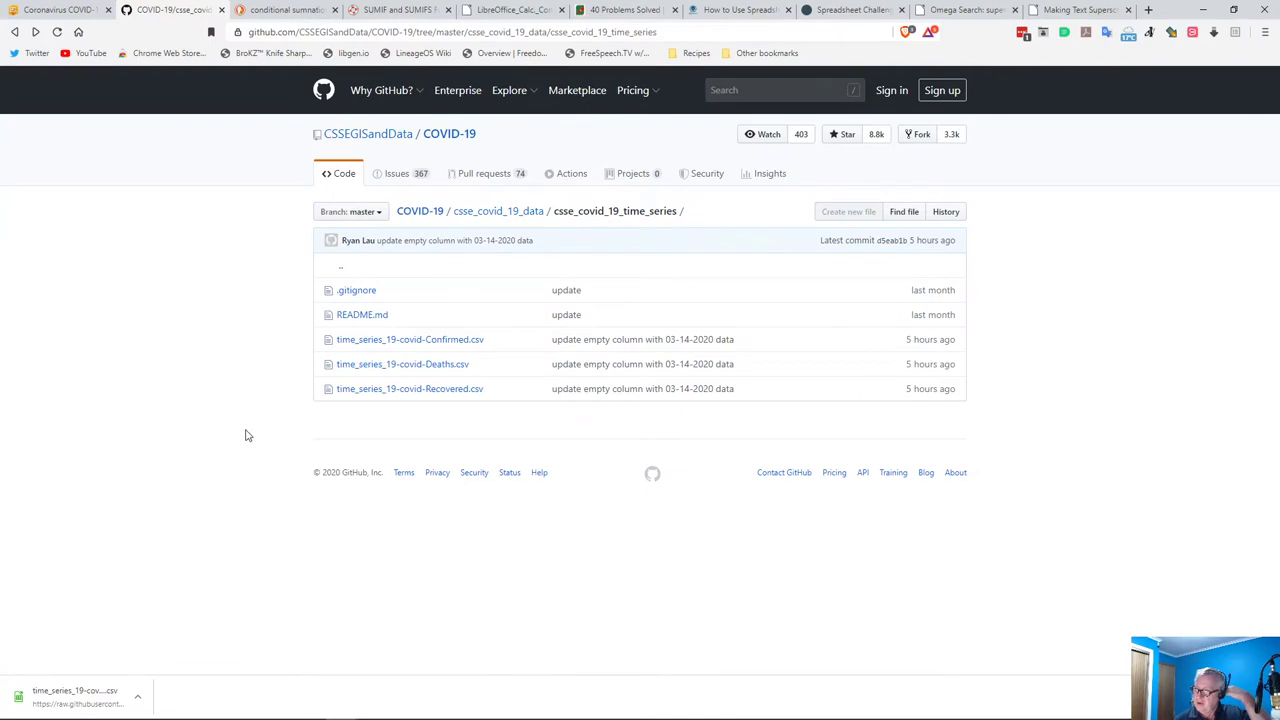
left_click(418, 372)
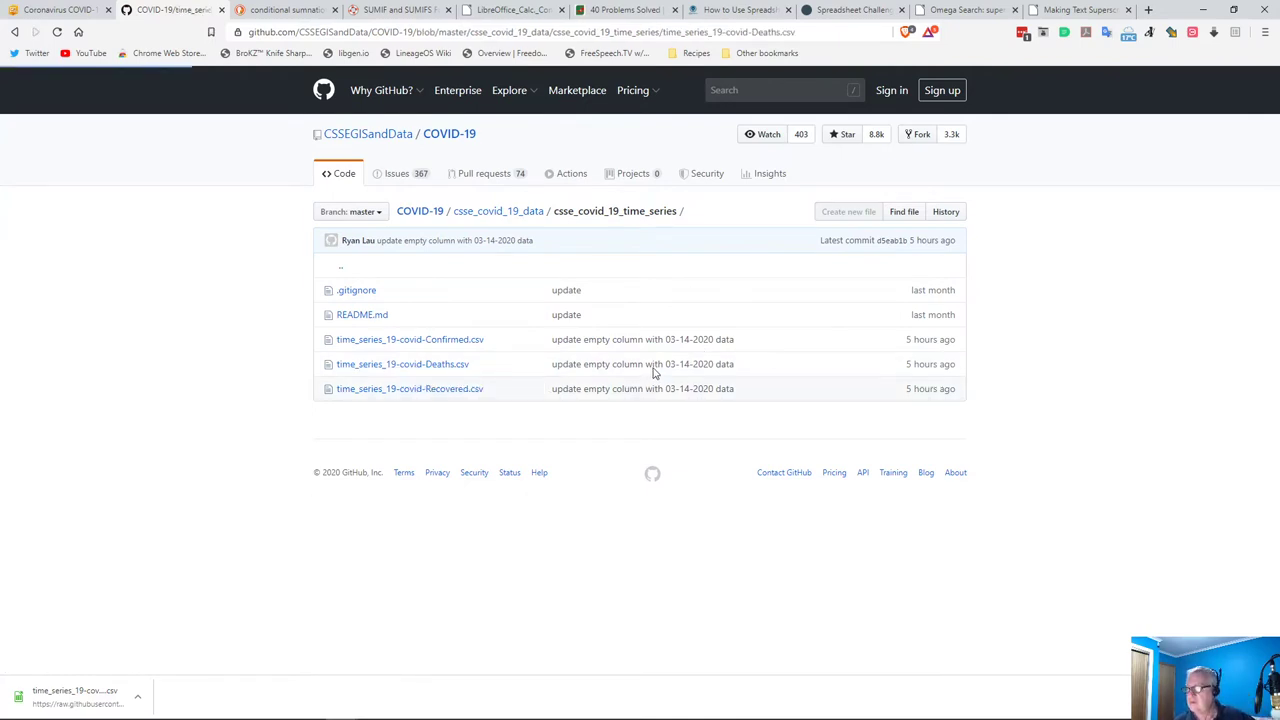
left_click(795, 440)
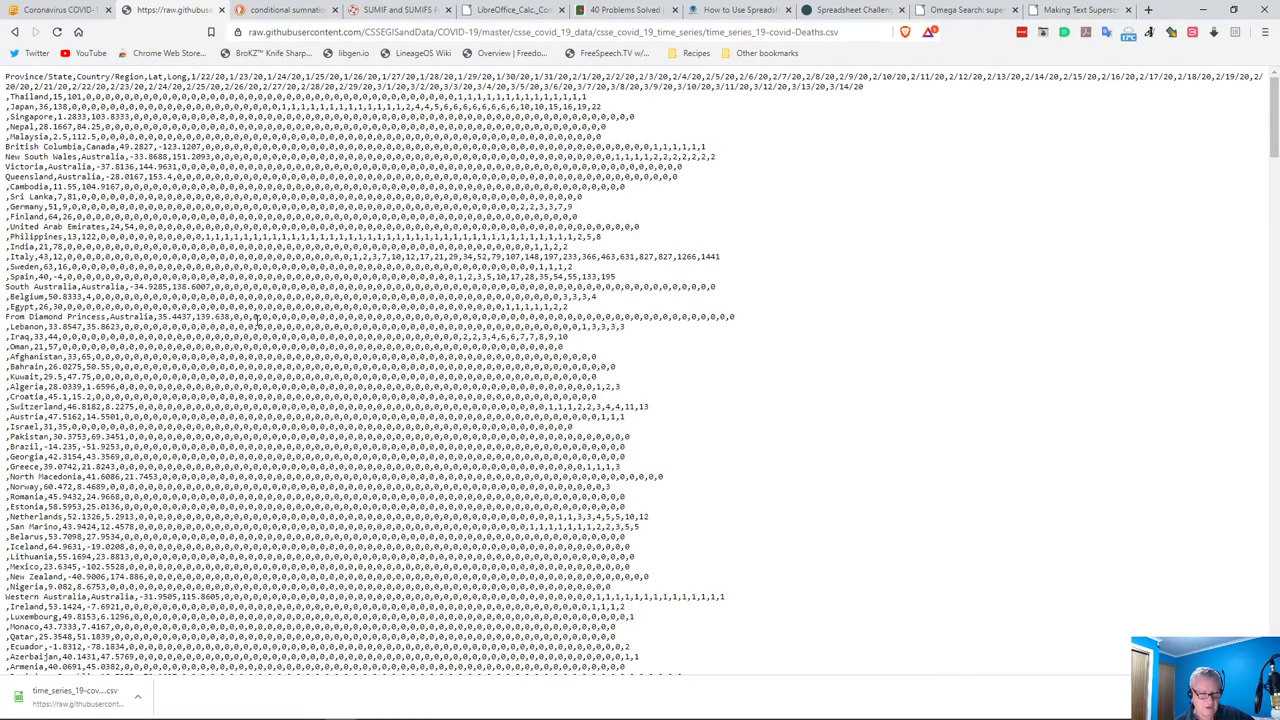
key("ctrl+s")
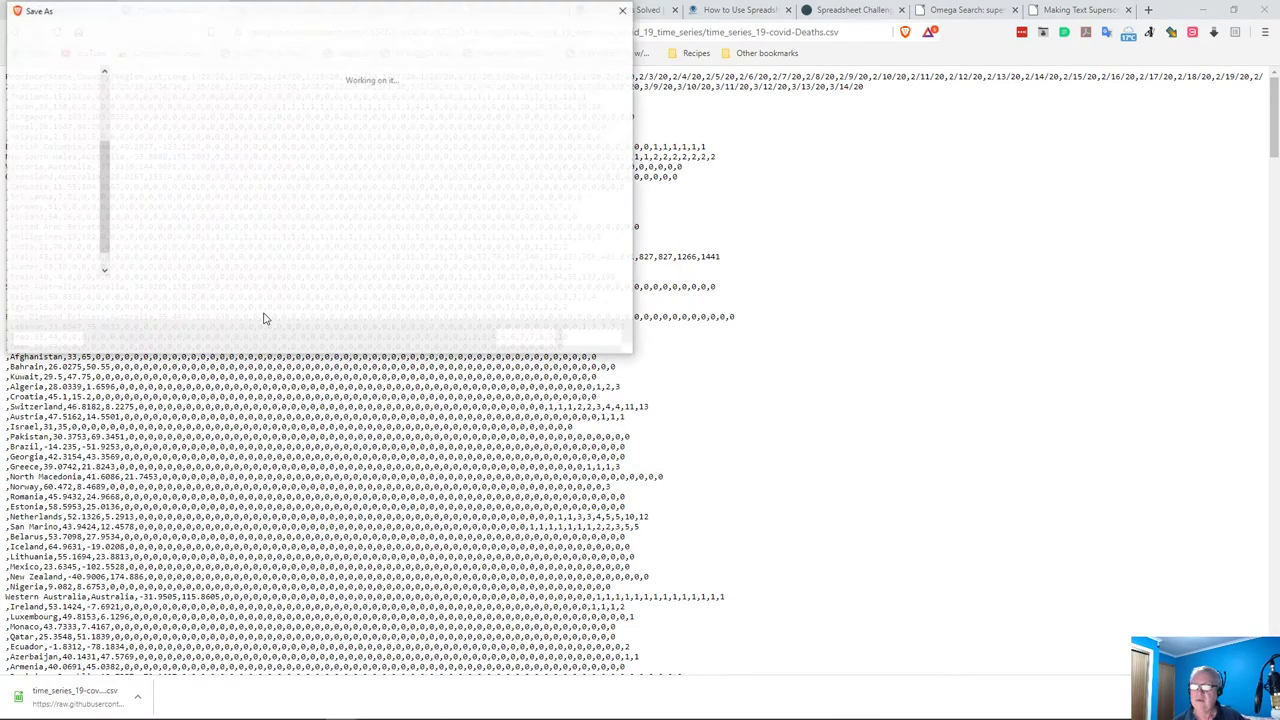
left_click(527, 338)
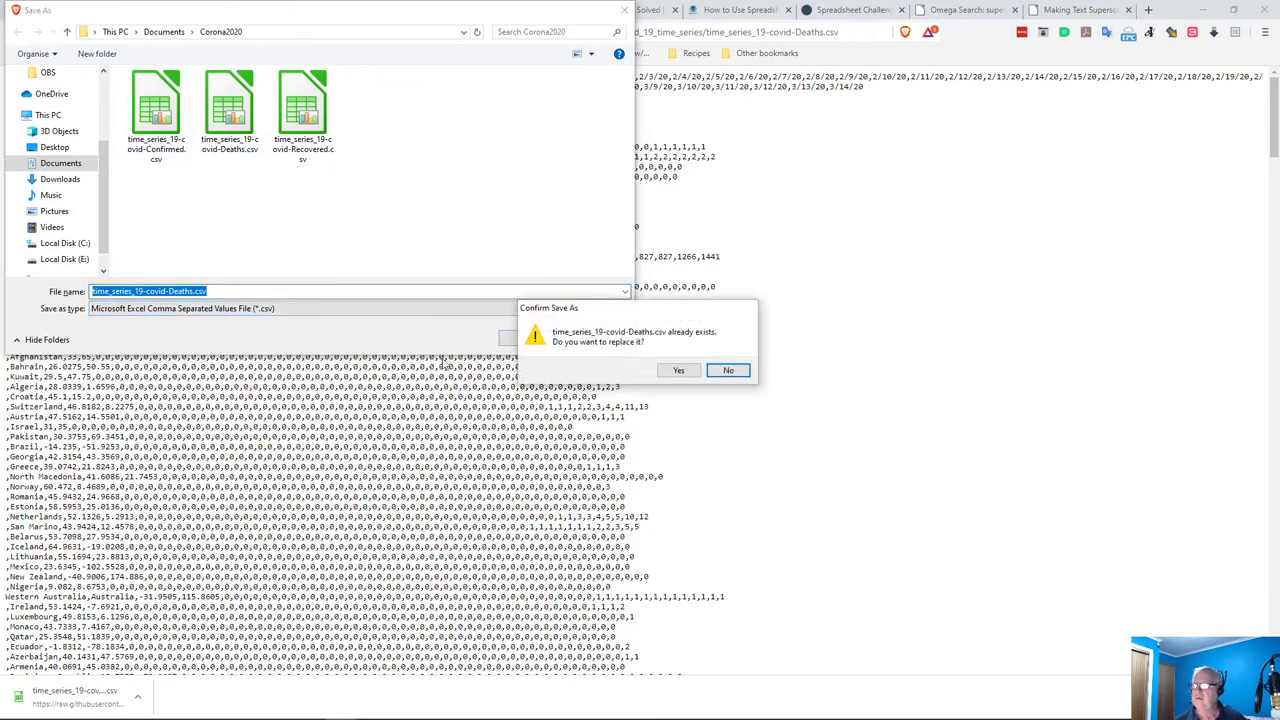
left_click(688, 376)
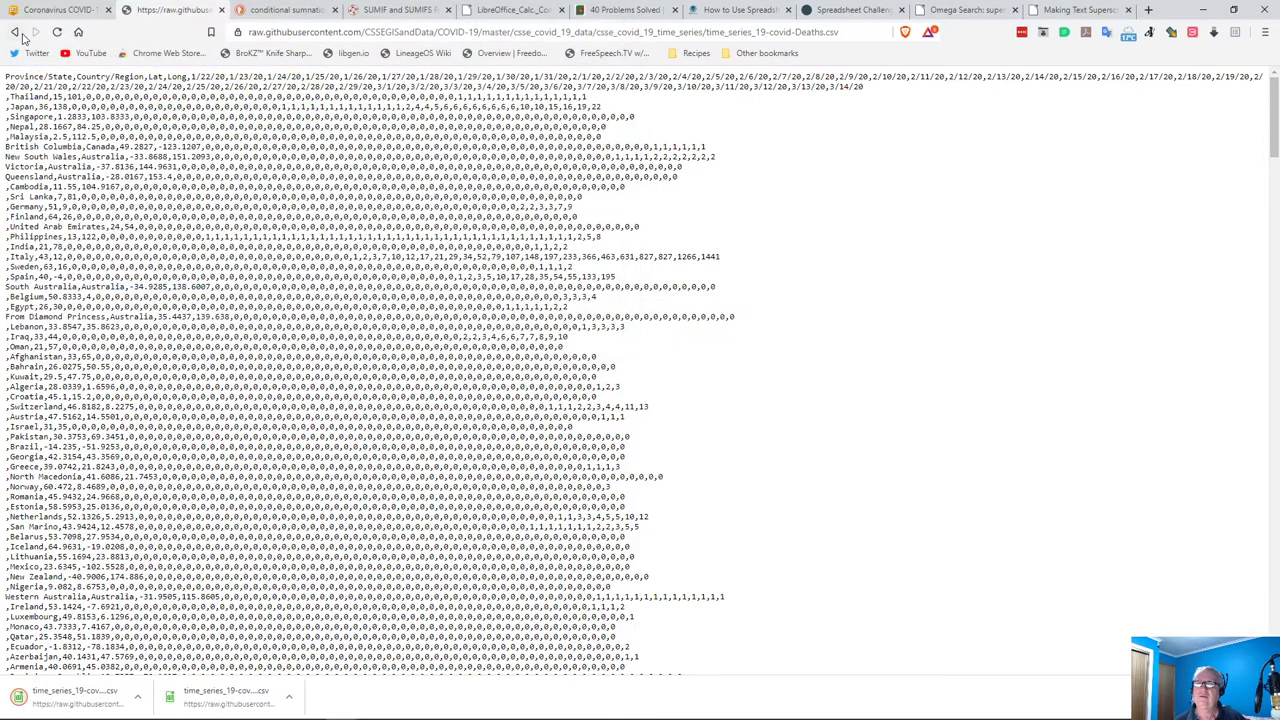
Go back to the time series folder and save the raw time_series_19-covid-Recovered.csv into Corona2020, replacing the existing copy
left_click(16, 33)
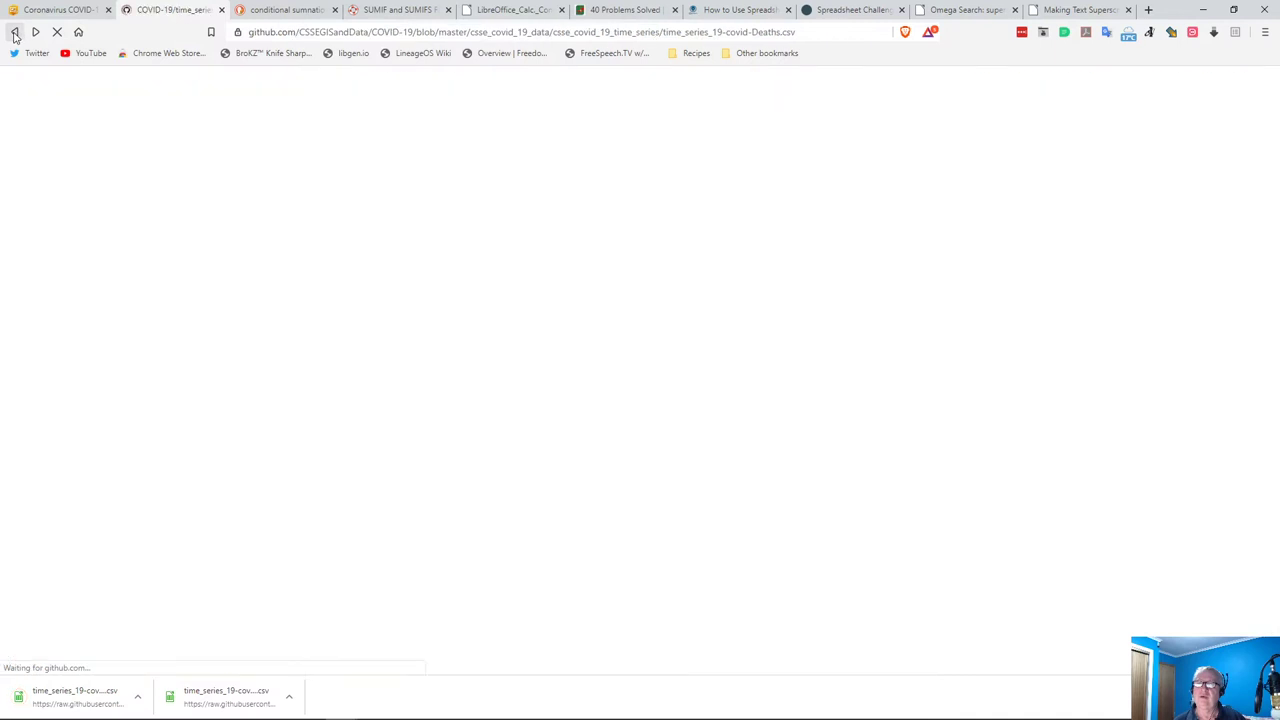
left_click(16, 33)
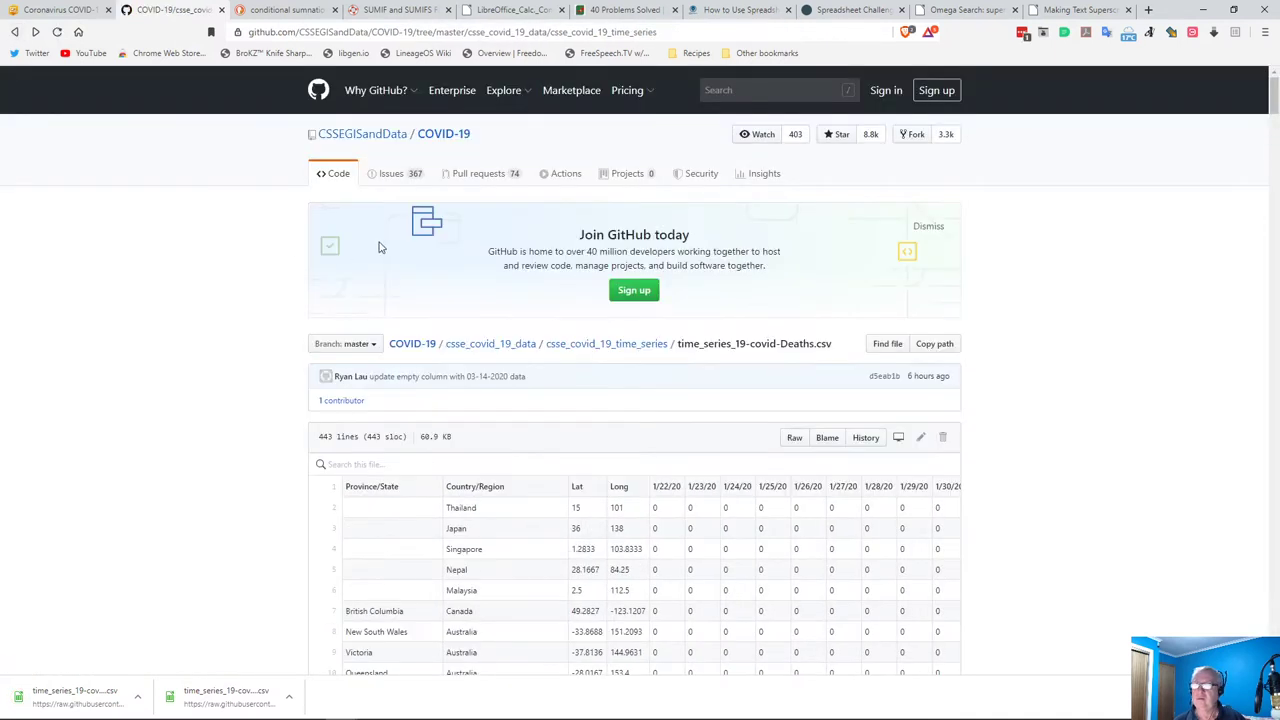
left_click(57, 32)
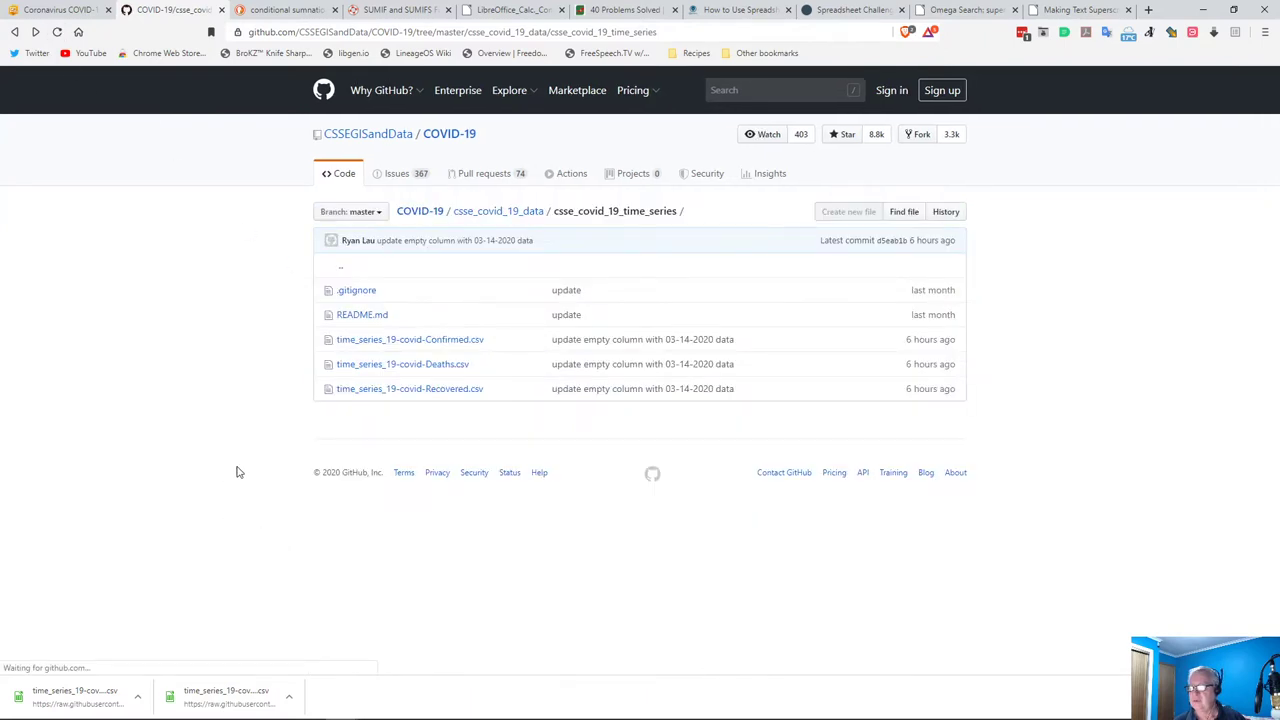
left_click(415, 390)
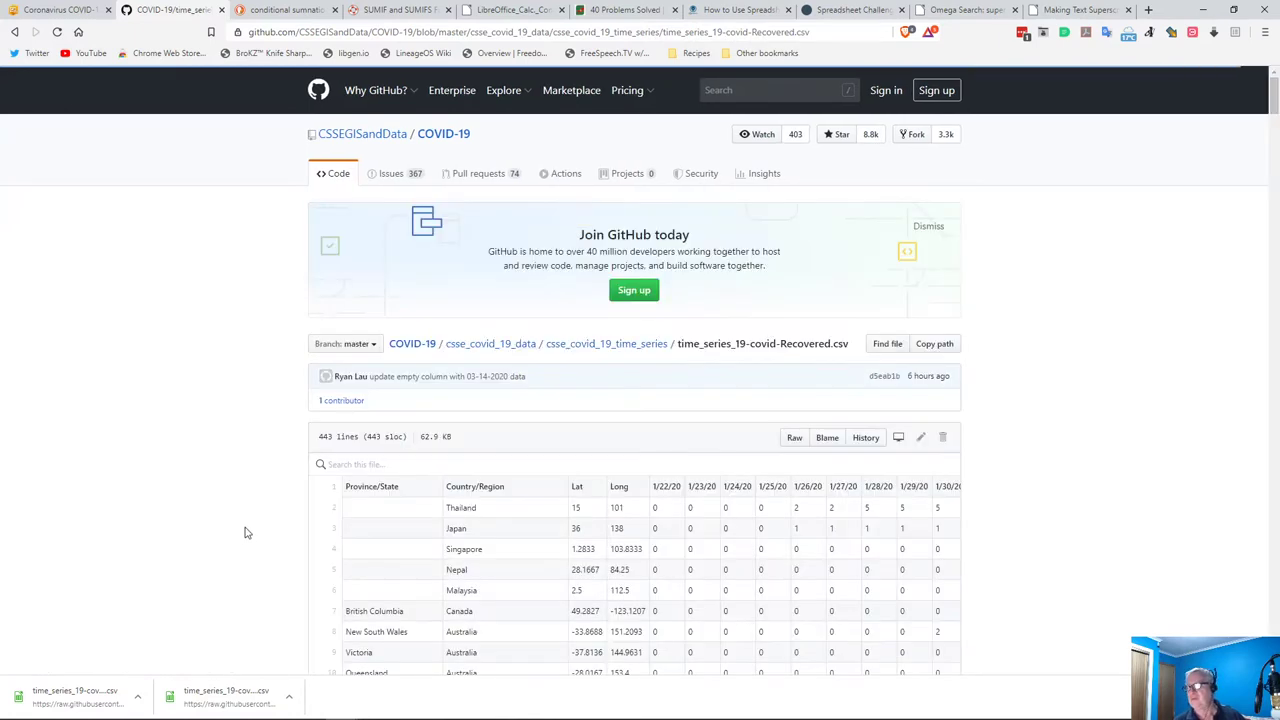
left_click(794, 437)
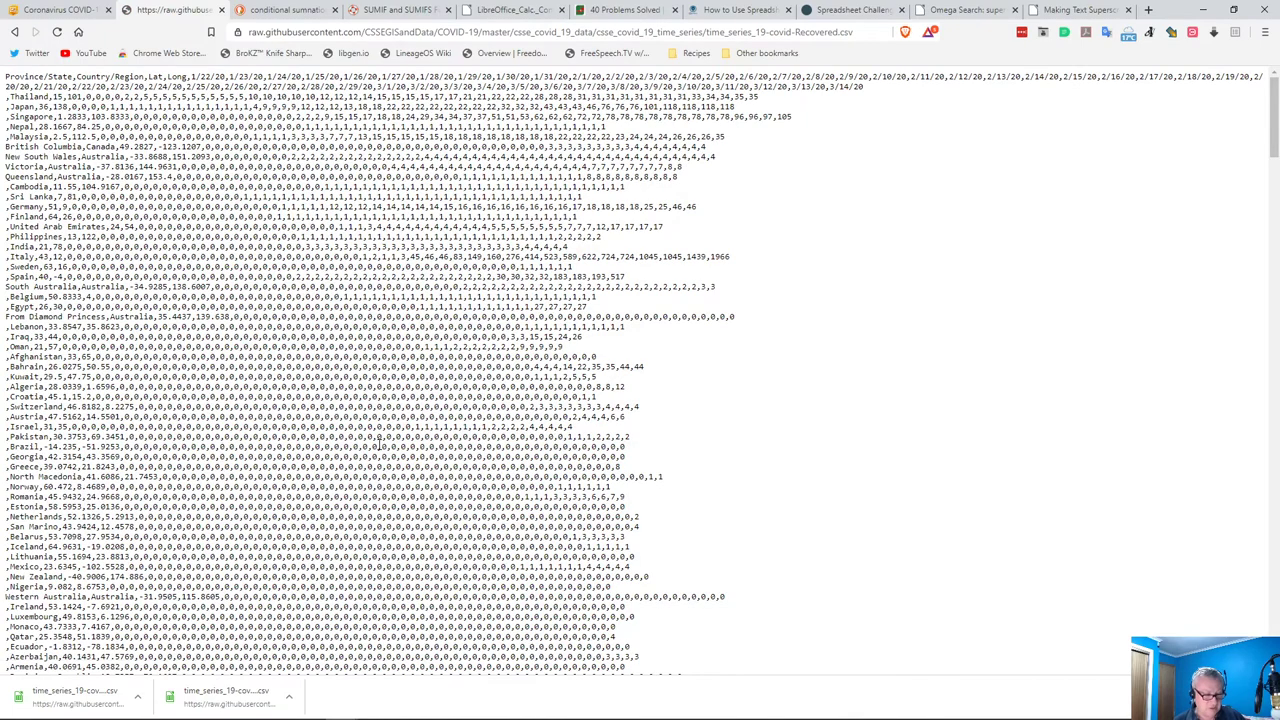
key("ctrl+s")
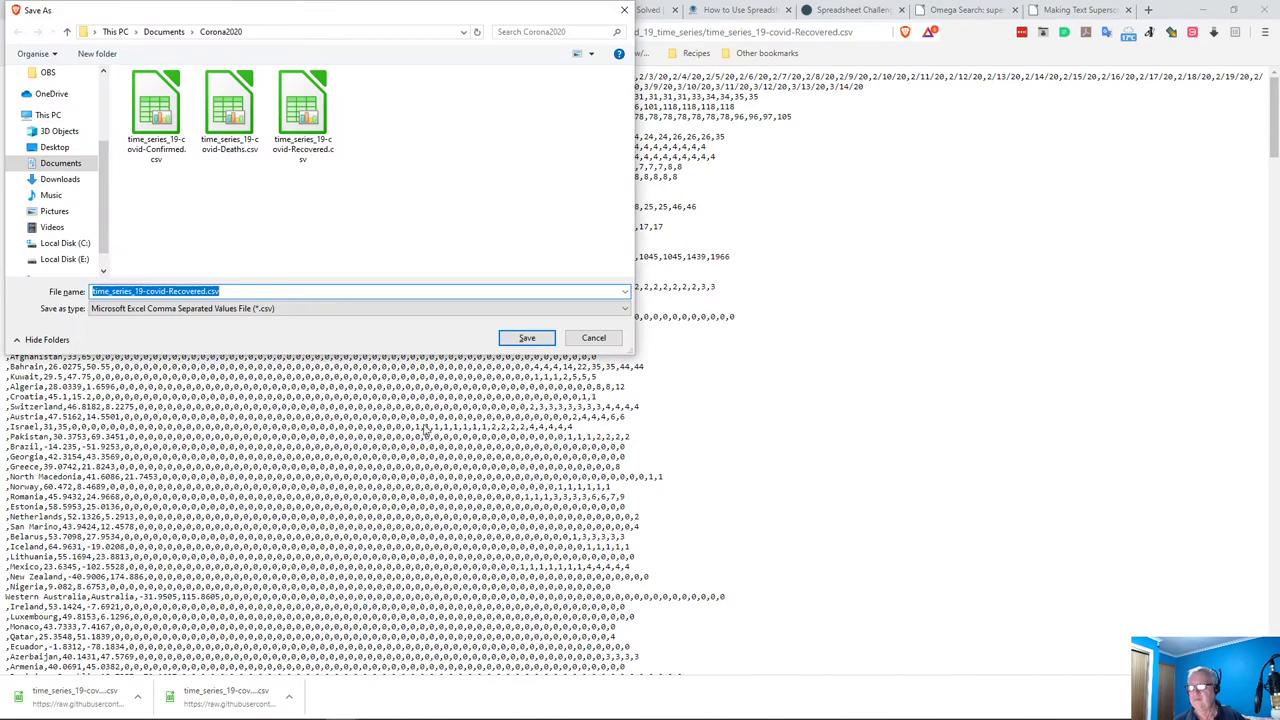
left_click(525, 339)
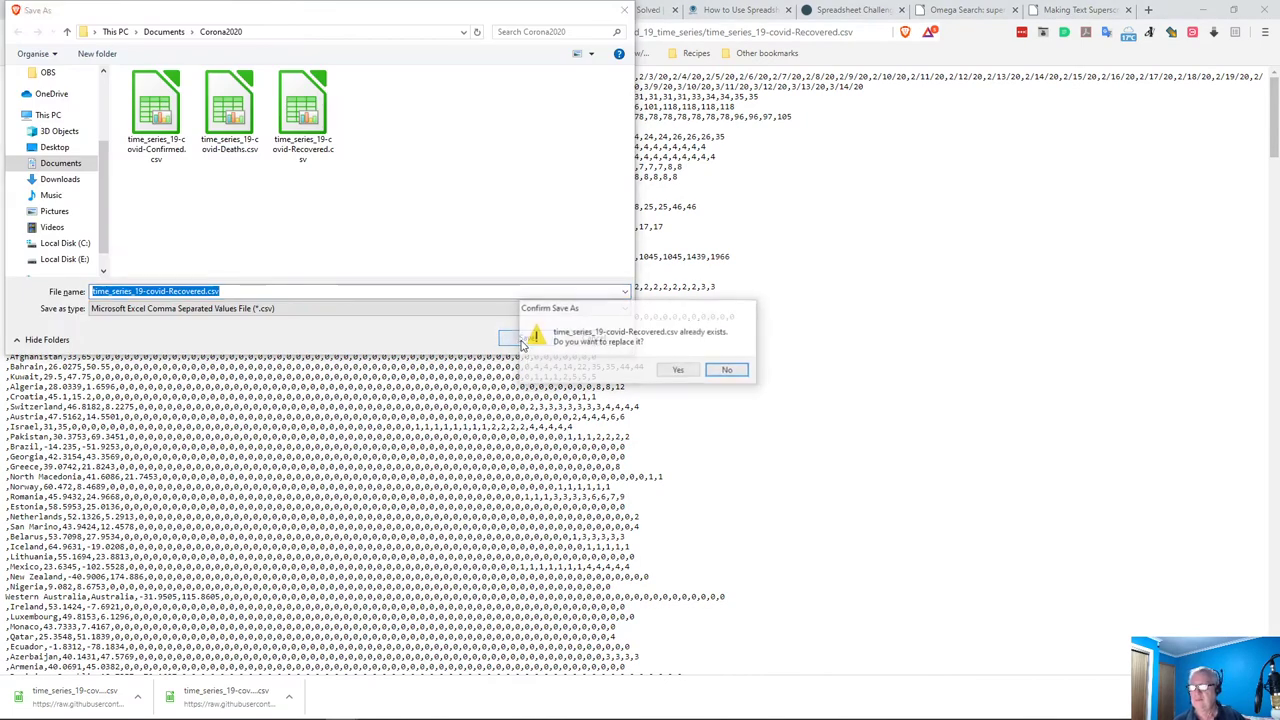
left_click(678, 371)
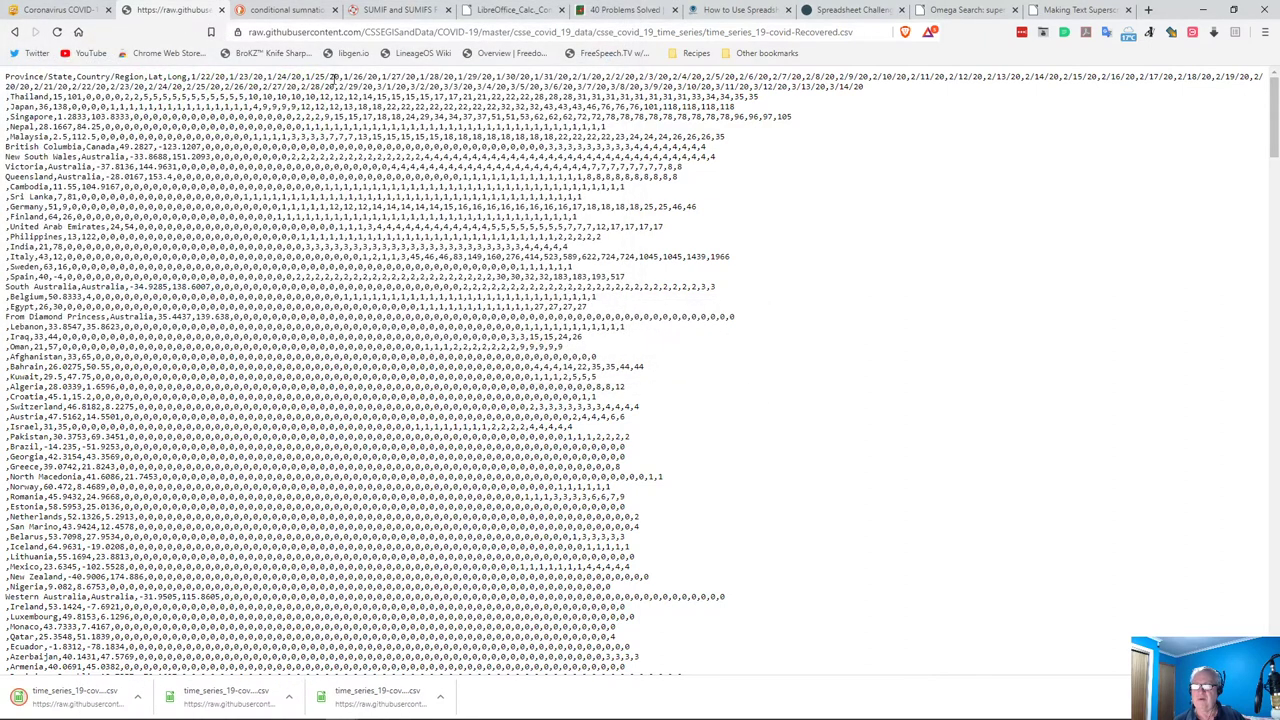
Close the GitHub data tab and switch to the CoronaVirus2020.02.ods spreadsheet in LibreOffice Calc
left_click(222, 11)
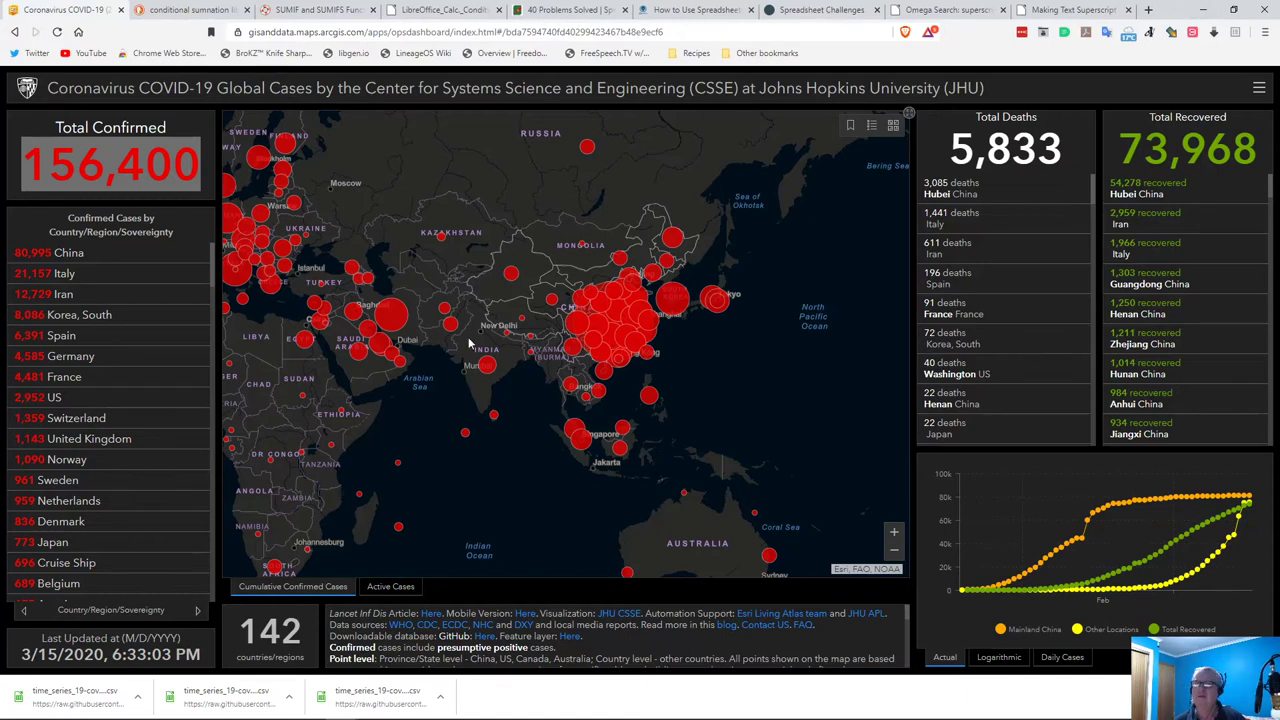
left_click(1204, 12)
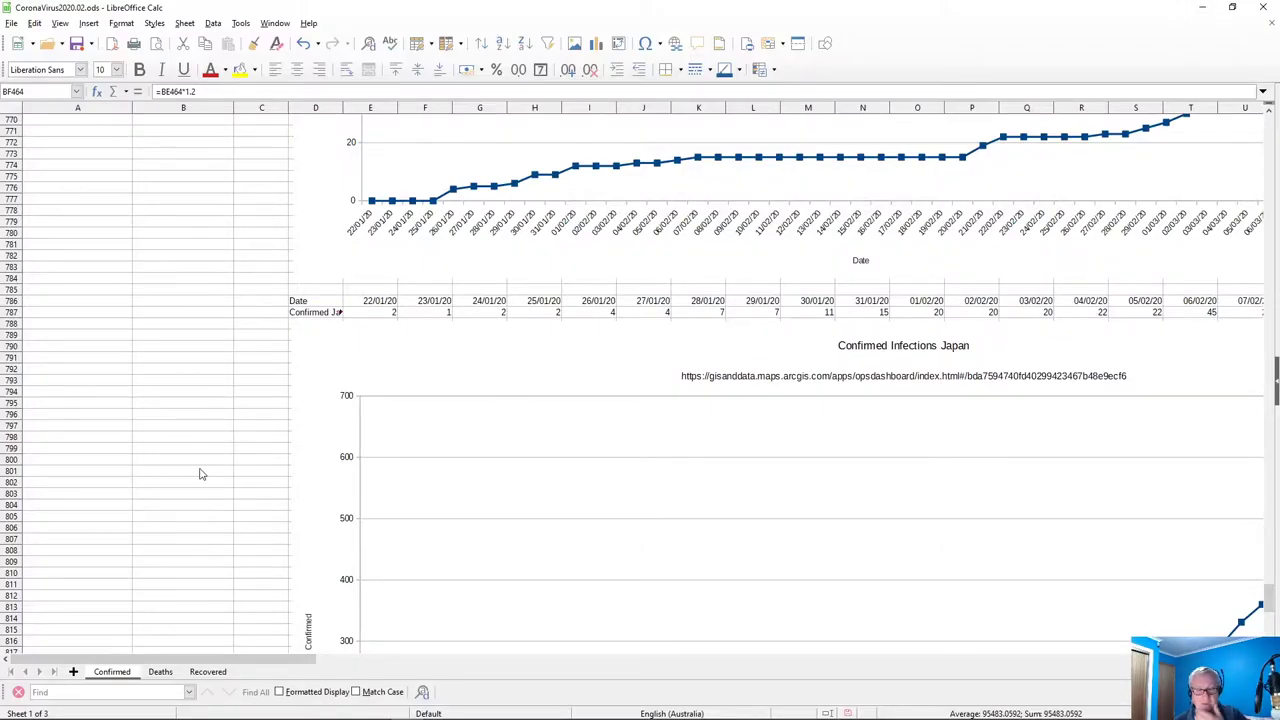
left_click(47, 43)
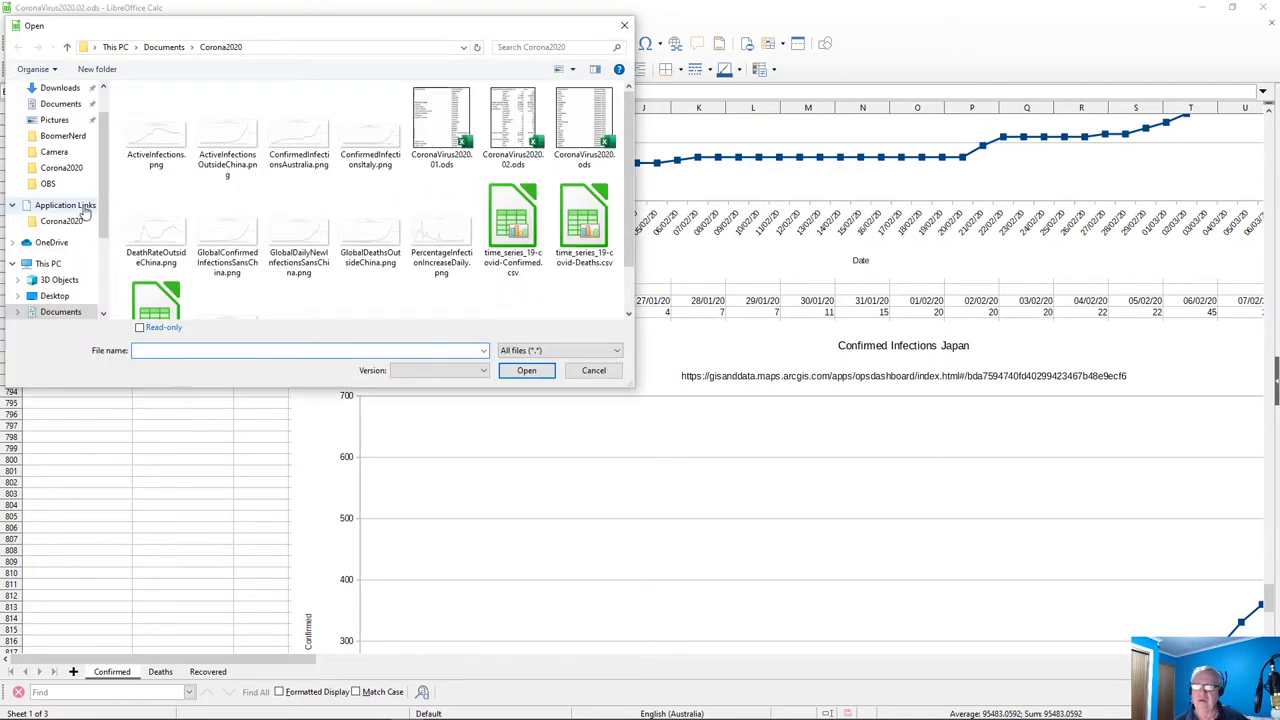
left_click(588, 370)
Find the last country row of the existing data on the Confirmed sheet and select its Vietnam cell
scroll(140, 343, "up", 9)
scroll(140, 343, "up", 20)
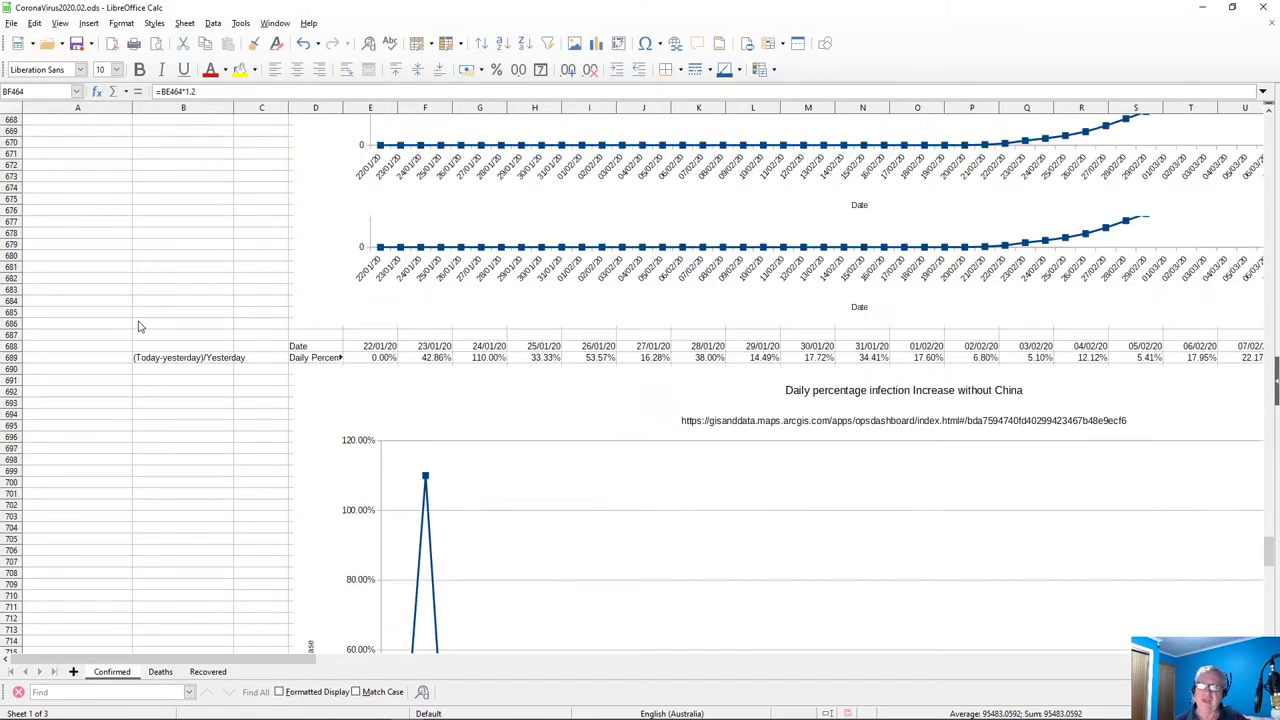
scroll(135, 335, "up", 20)
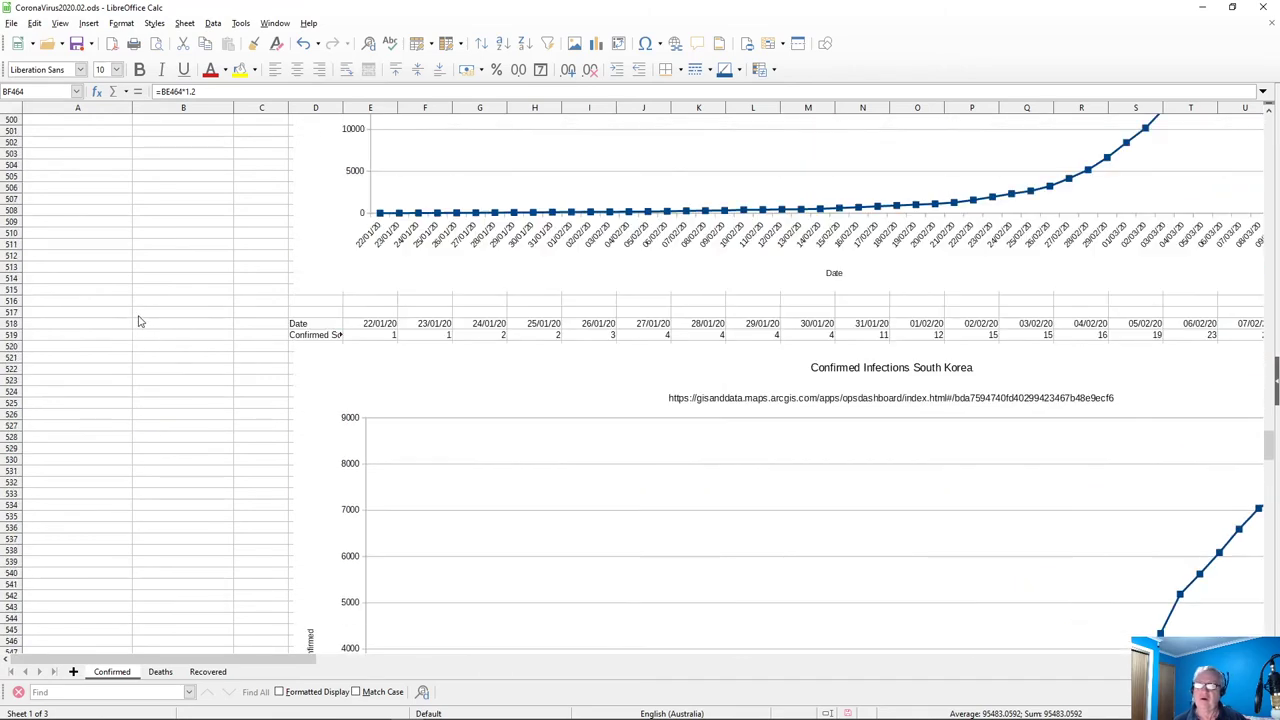
scroll(137, 328, "up", 19)
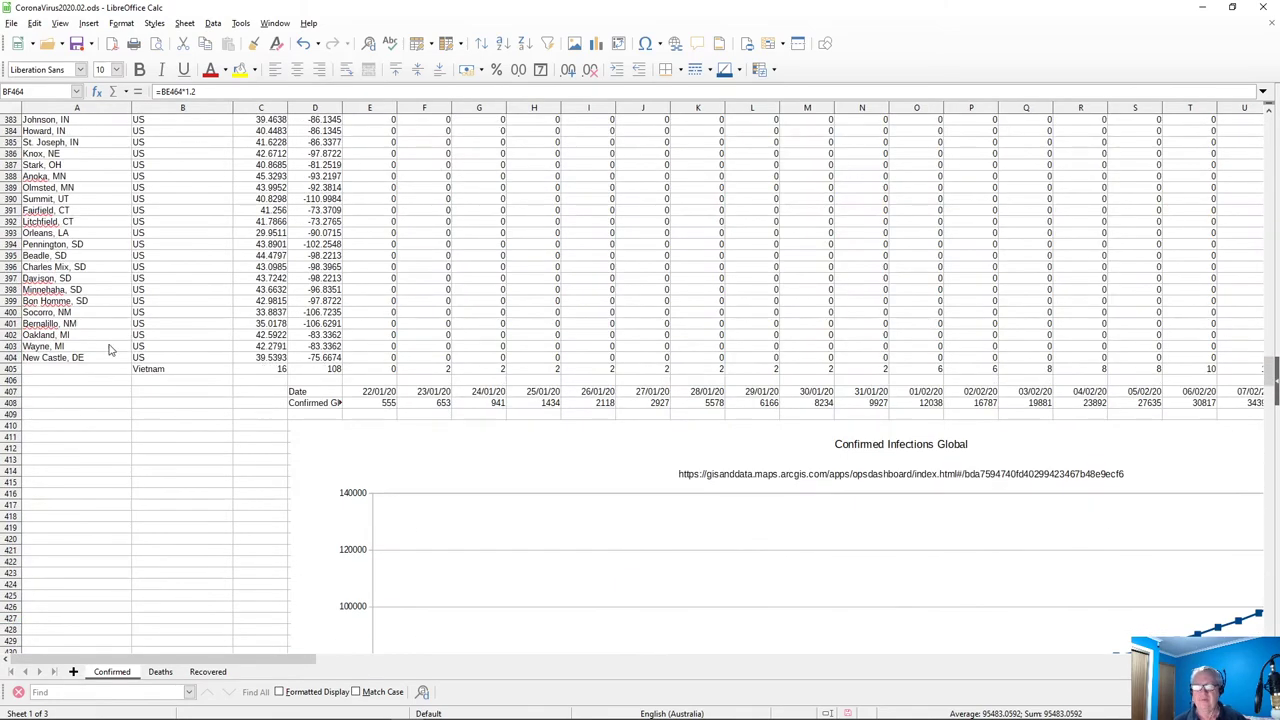
left_click(155, 372)
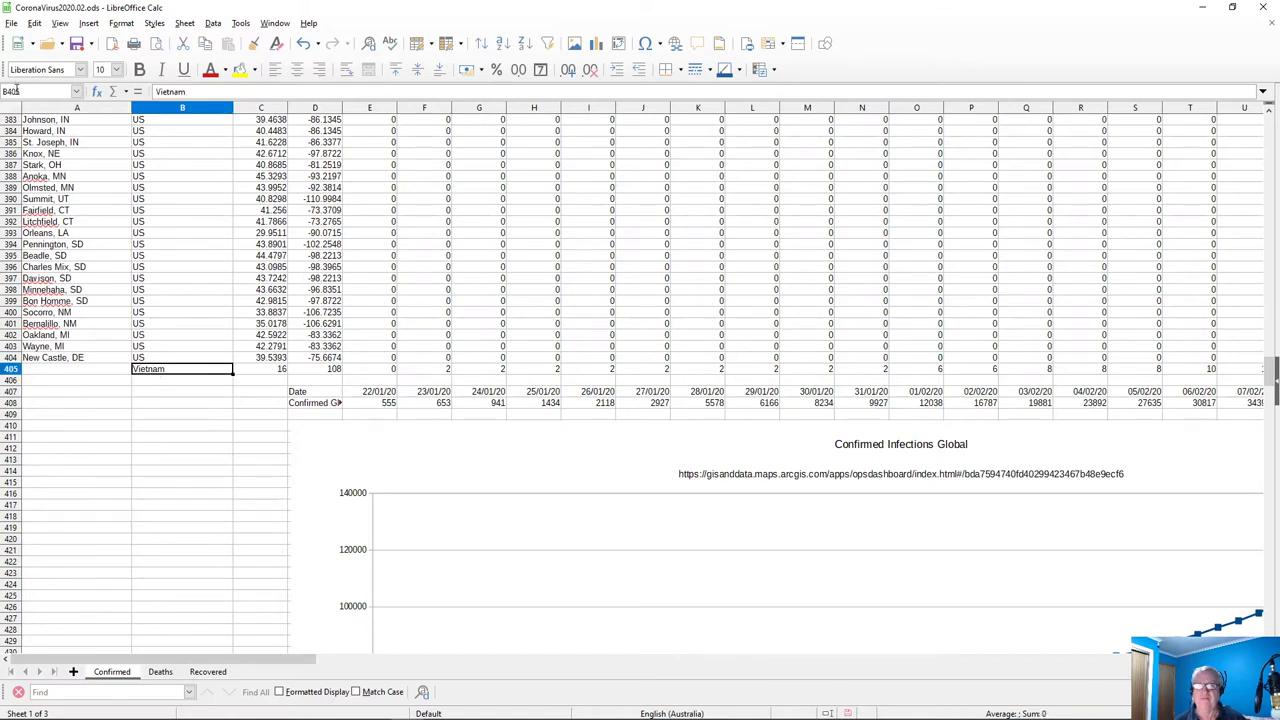
Open time_series_19-covid-Confirmed.csv from the Corona2020 folder with the default text import settings and dismiss the startup tip
left_click(47, 44)
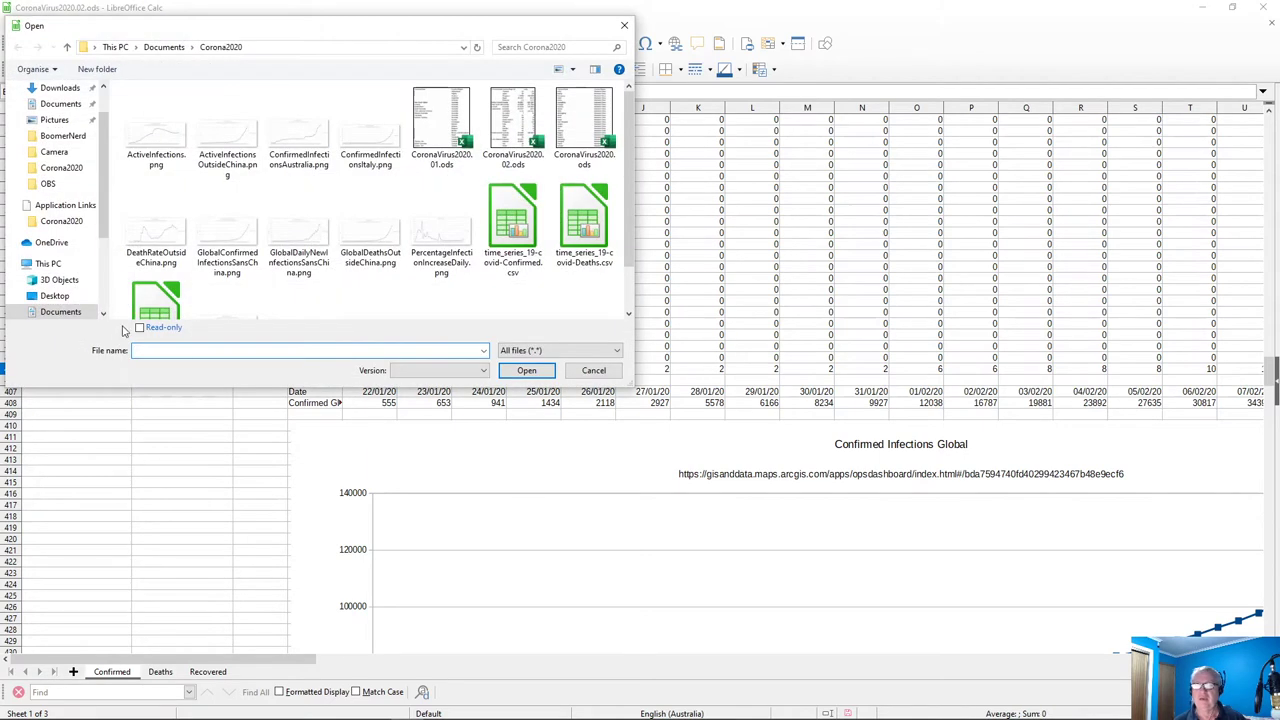
left_click(518, 230)
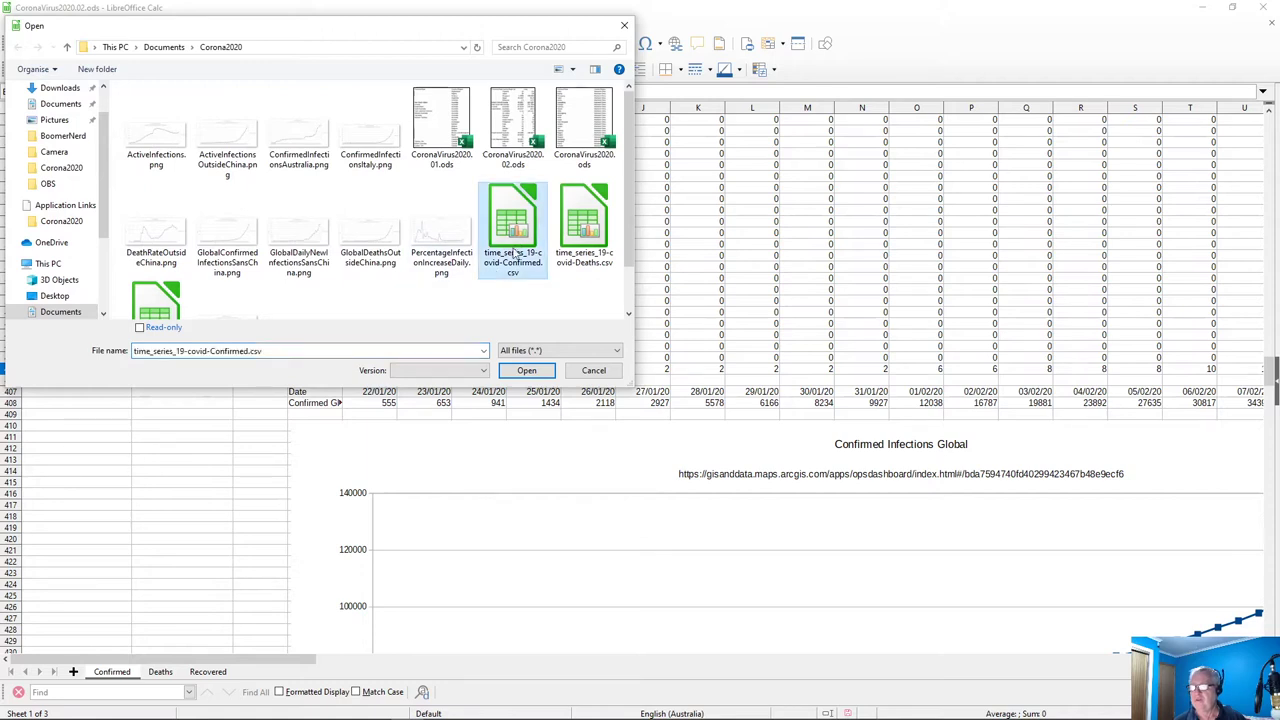
left_click(528, 370)
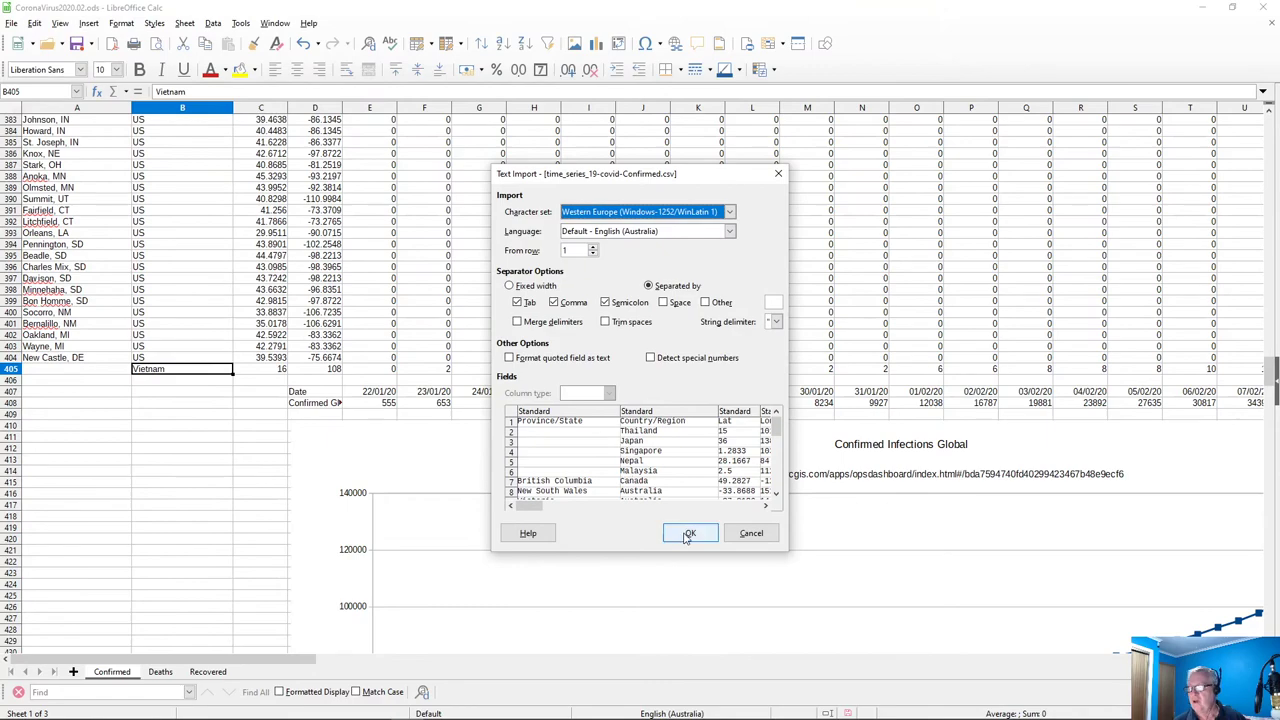
left_click(688, 534)
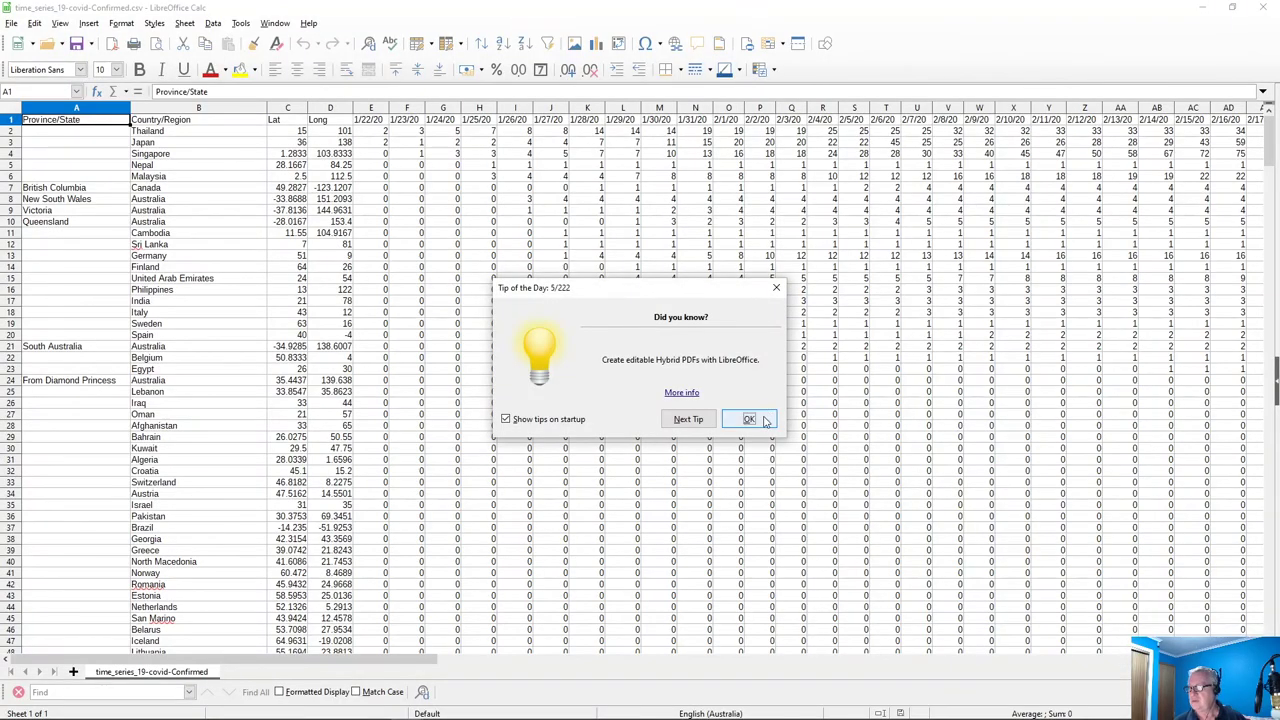
left_click(750, 419)
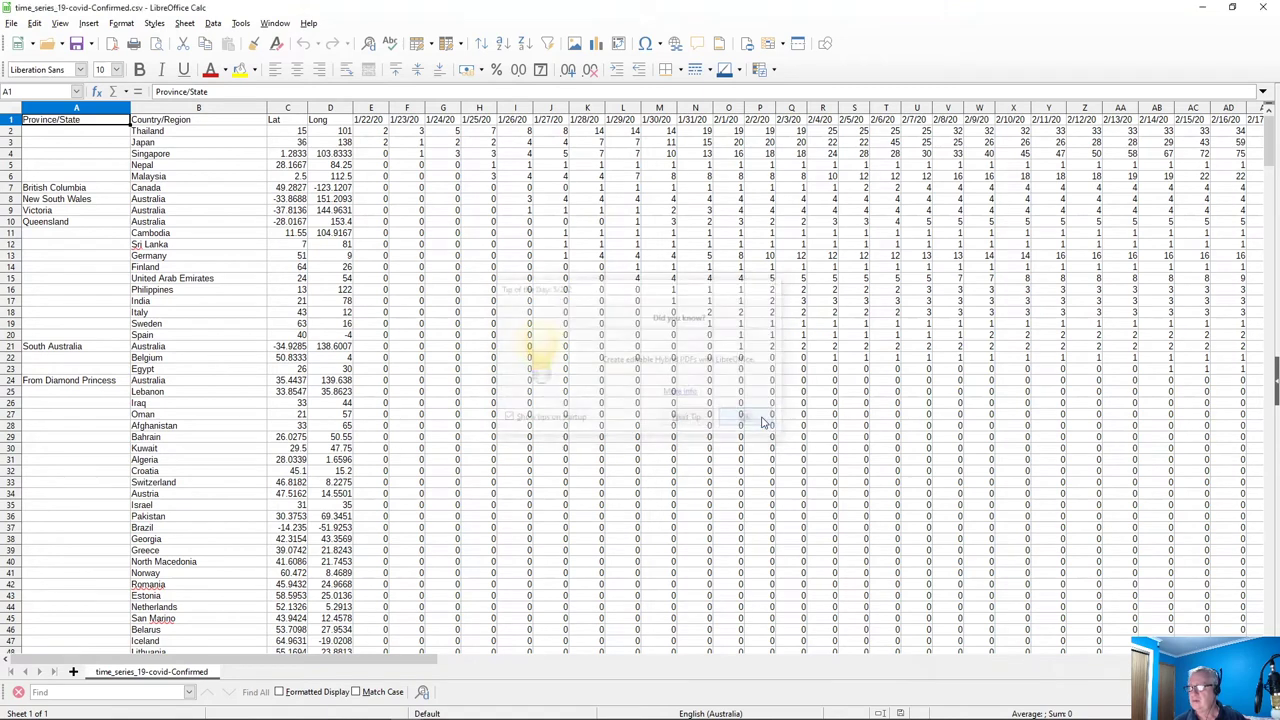
Locate the last row and last date column of the opened CSV data, starting from the Country/Region header
left_click(179, 123)
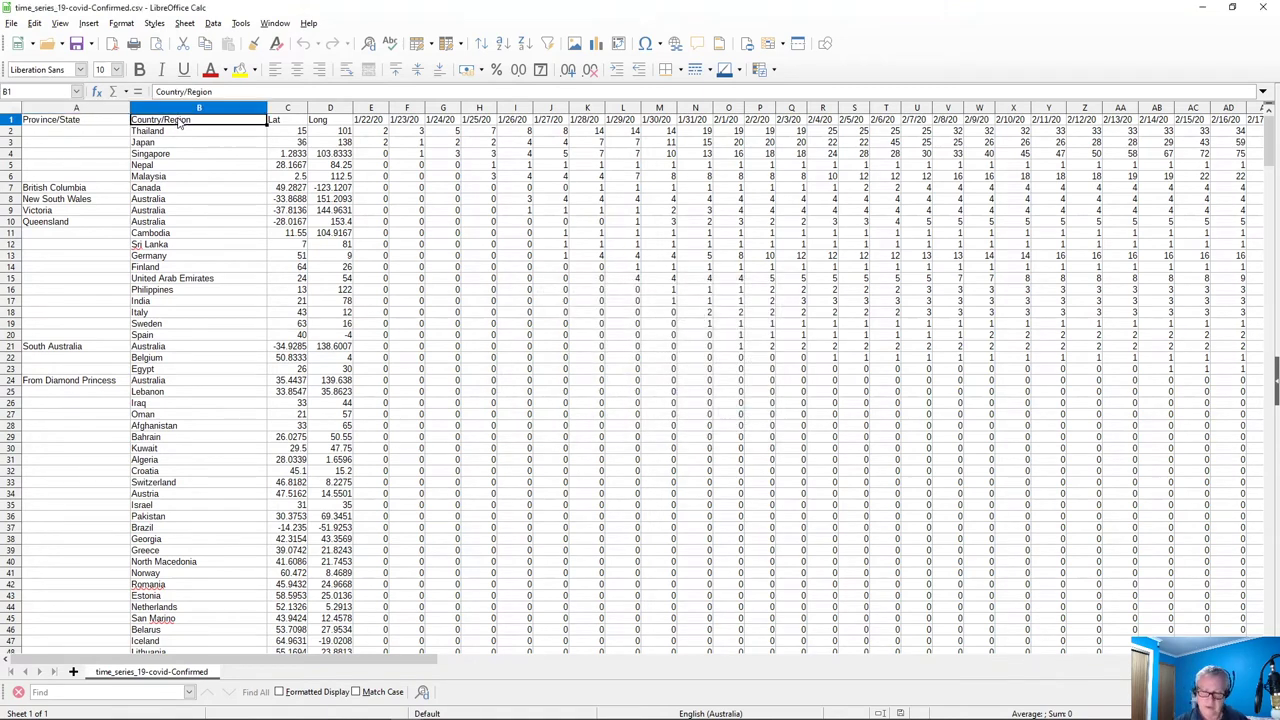
key("ctrl+Down")
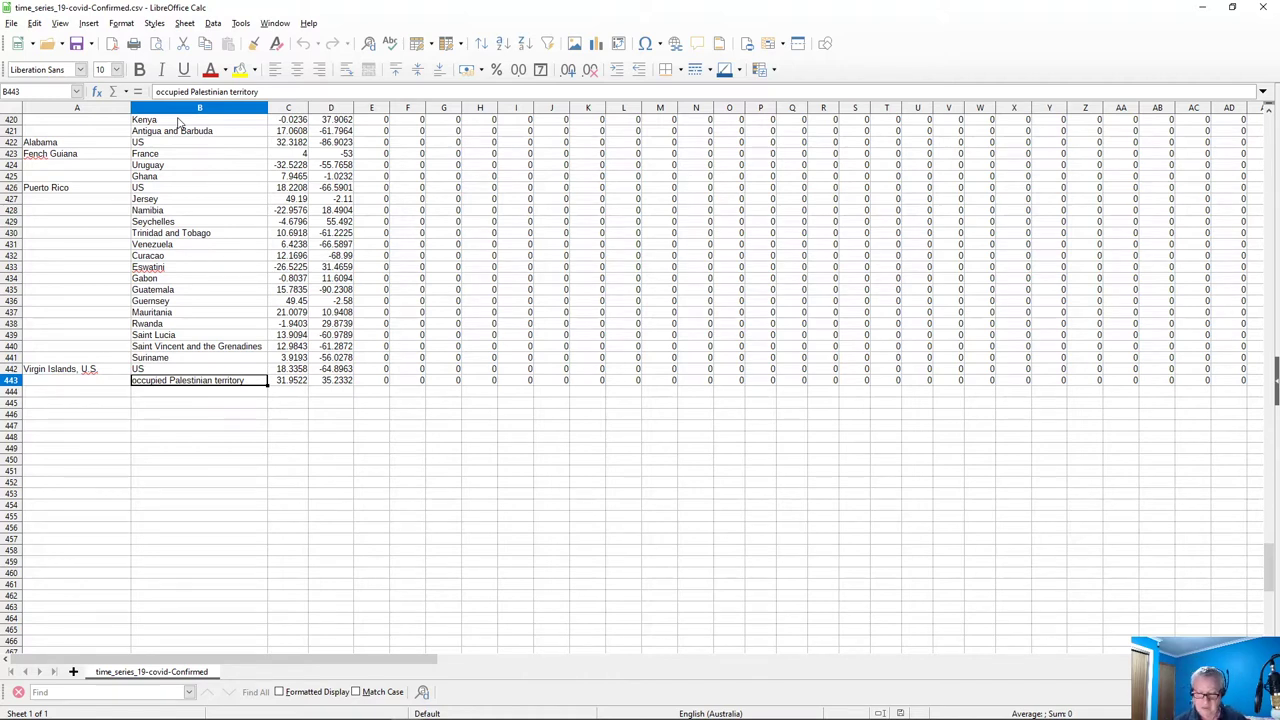
key("ctrl+Right")
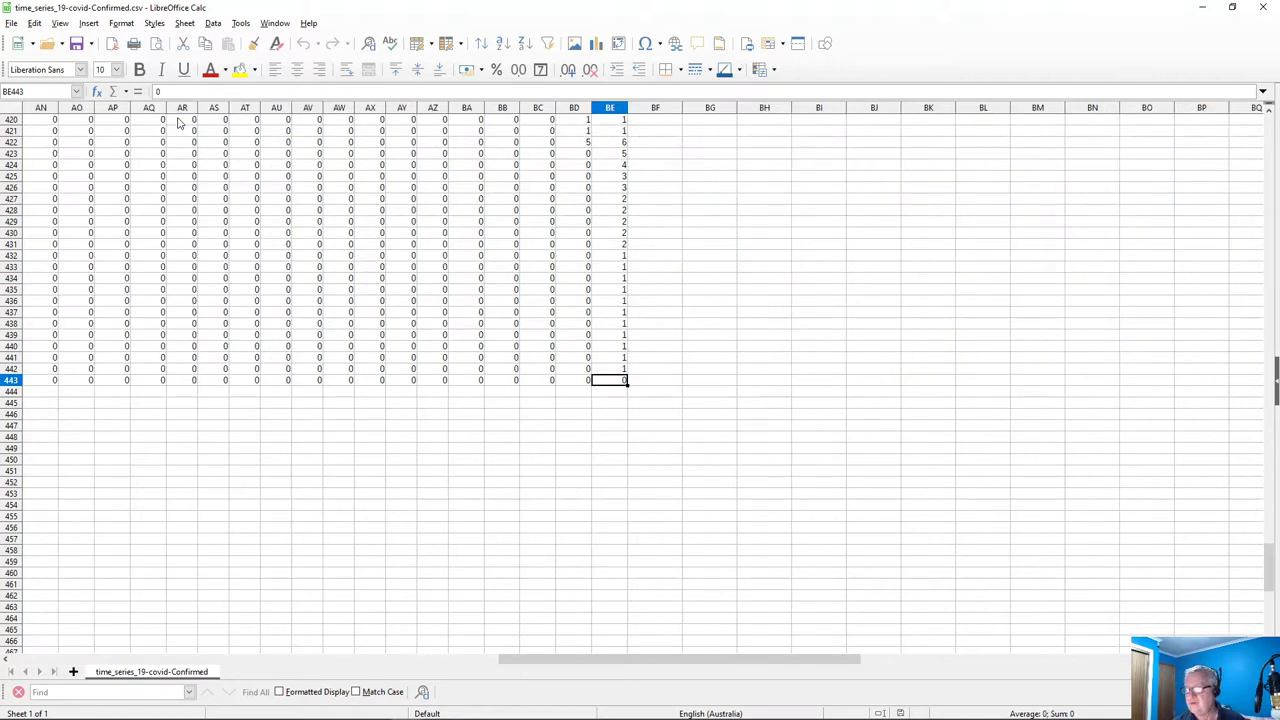
Check the country in the last CSV row and review the last date column's counts from row 443 up to its header
key("ctrl+Left")
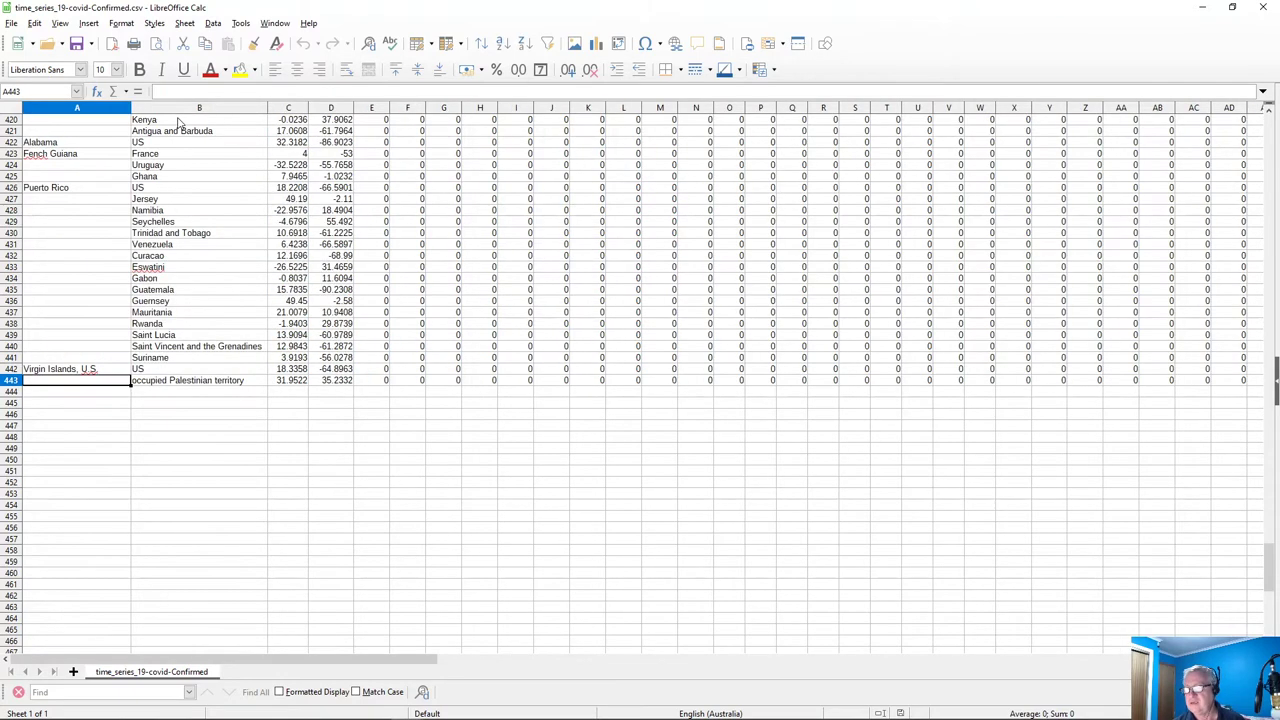
key("ctrl+Right")
key("Up")
key("Up")
key("Up")
key("Up")
key("Up")
key("Up")
key("Up")
key("Up")
key("Up")
key("Up")
key("Up")
key("Up")
key("Up")
key("Up")
key("Up")
key("Up")
key("Up")
key("Up")
key("Up")
key("Up")
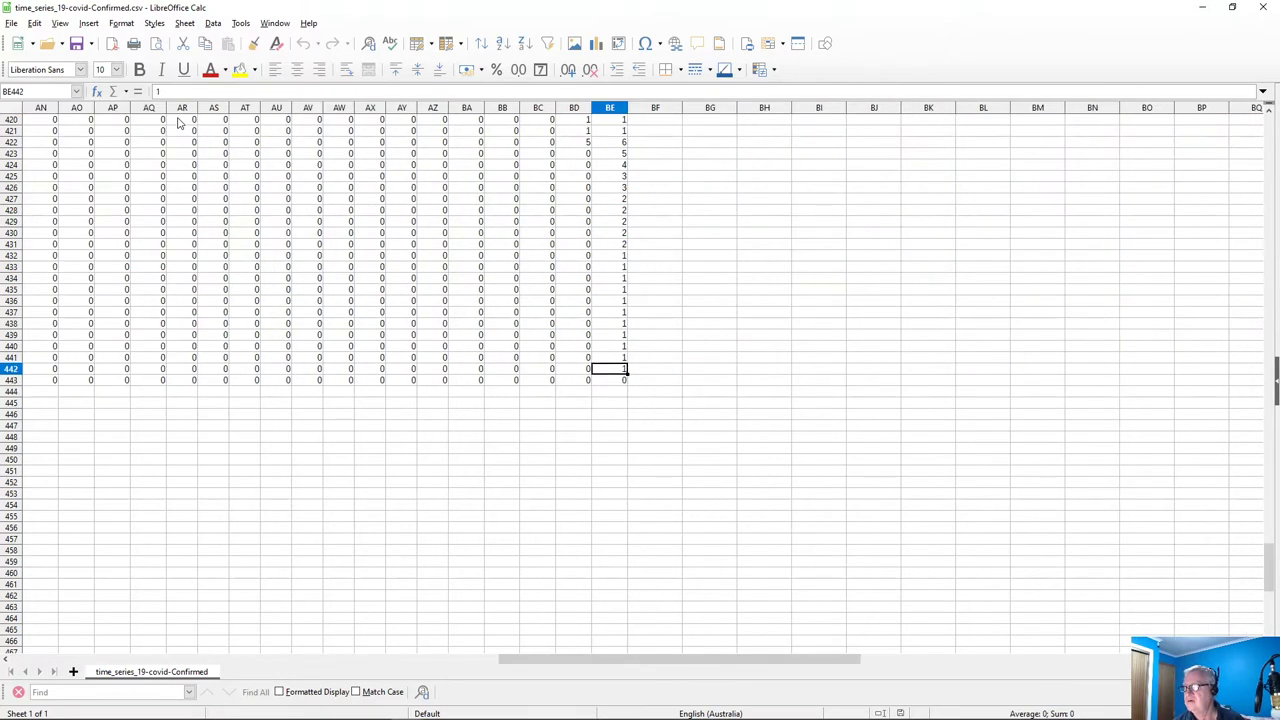
key("Up")
key("Up")
key("Up")
key("Up")
key("Up")
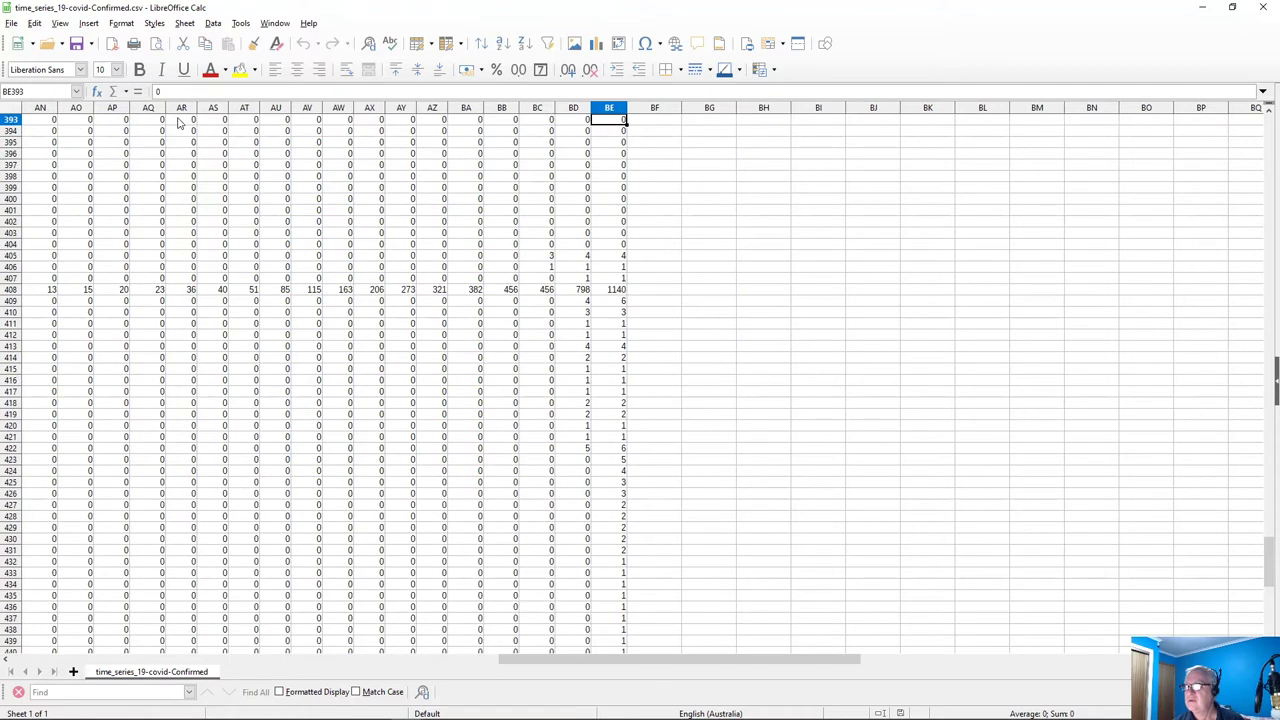
key("Up")
key("Up")
key("Up")
key("Up")
key("Up")
key("Up")
key("Up")
key("Up")
key("Up")
key("Up")
key("Up")
key("Up")
key("Up")
key("Up")
key("Up")
key("Up")
key("Up")
key("Up")
key("Up")
key("Up")
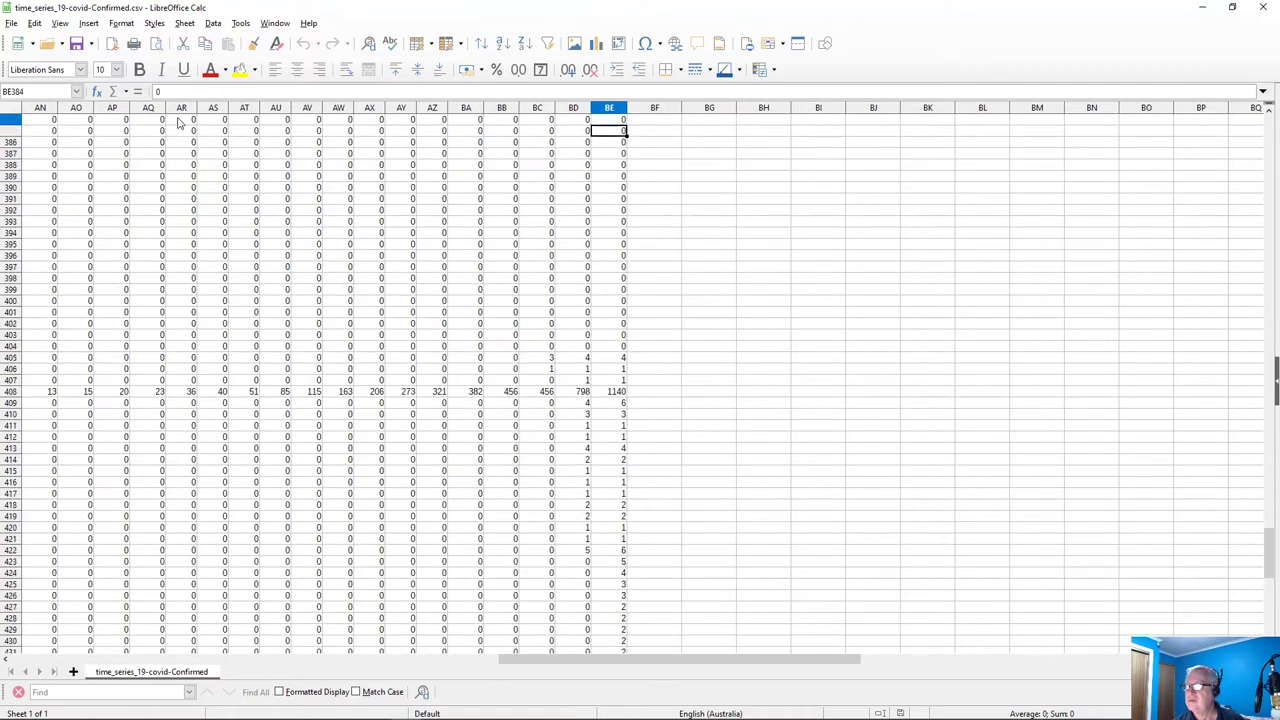
key("Up")
key("Up")
key("Up")
key("Up")
key("Up")
key("Up")
key("Up")
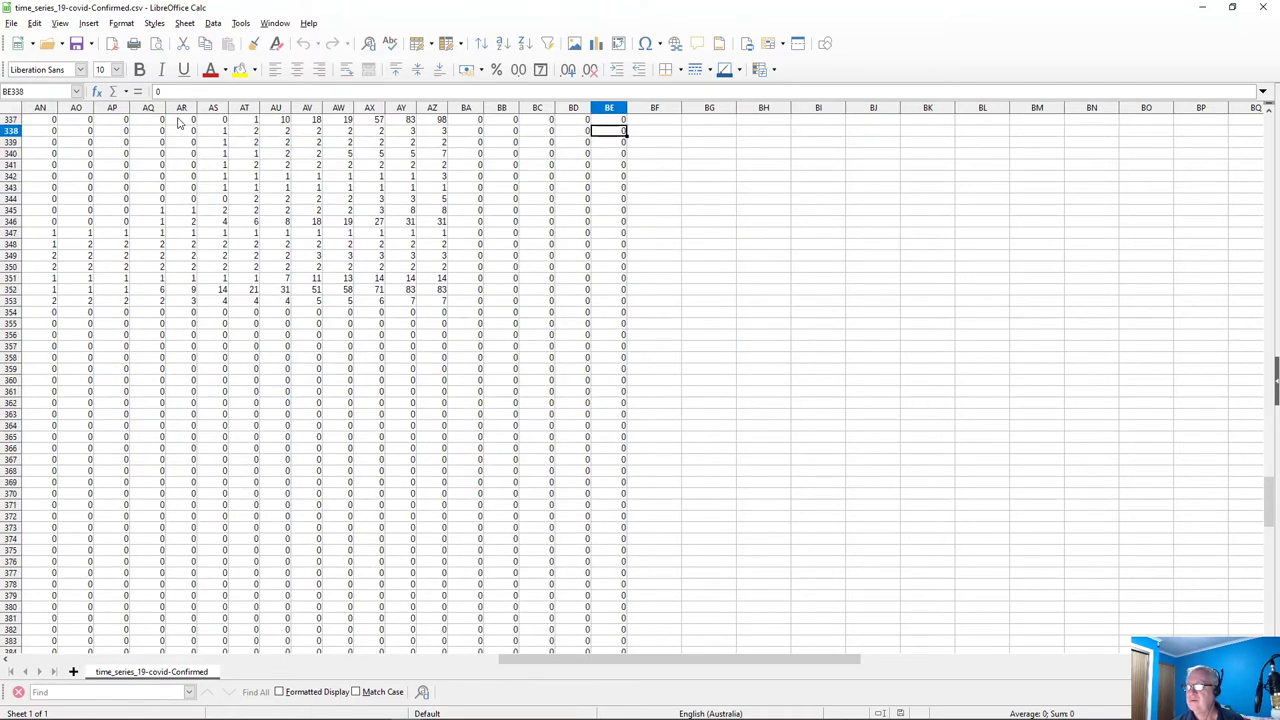
key("Up")
key("Up")
key("Up")
key("Up")
key("Up")
key("Up")
key("Up")
key("Up")
key("Up")
key("Up")
key("Up")
key("Up")
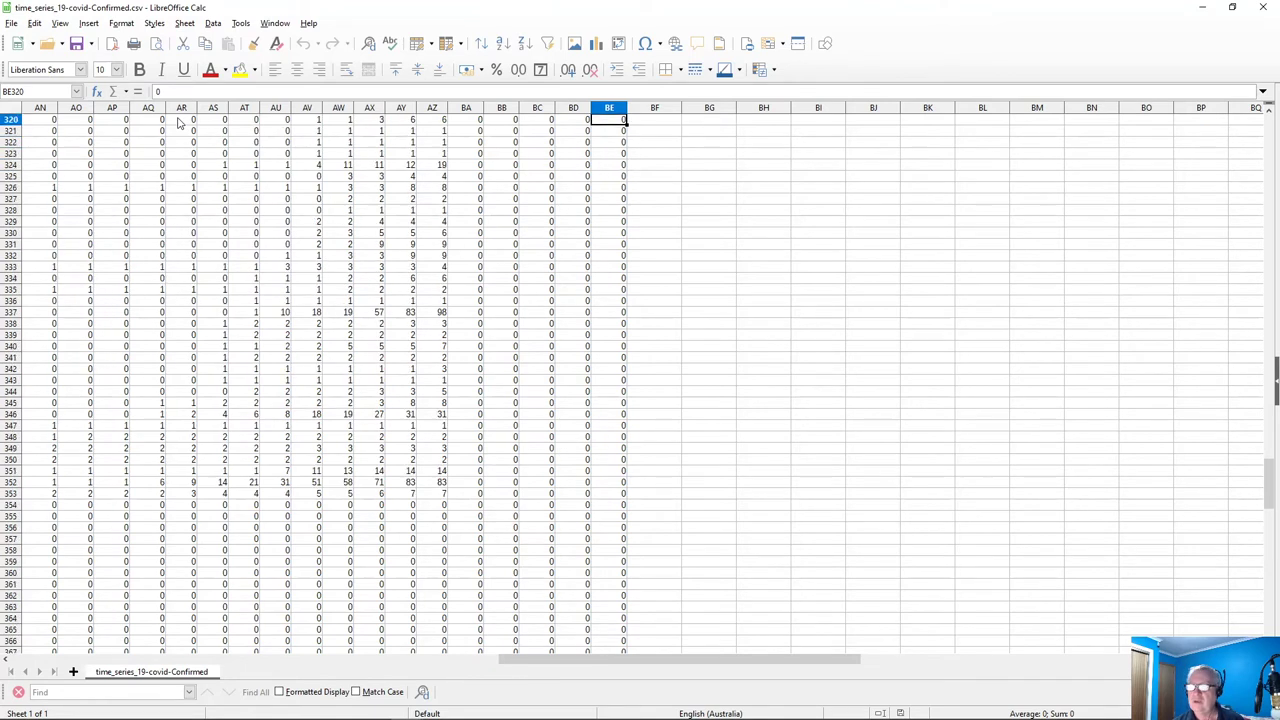
key("Up")
key("Up")
key("Up")
key("Up")
key("Up")
key("Up")
key("Up")
key("Up")
key("Up")
key("Up")
key("Up")
key("Up")
key("Up")
key("Up")
key("Up")
key("Up")
key("Up")
key("Up")
key("Up")
key("Up")
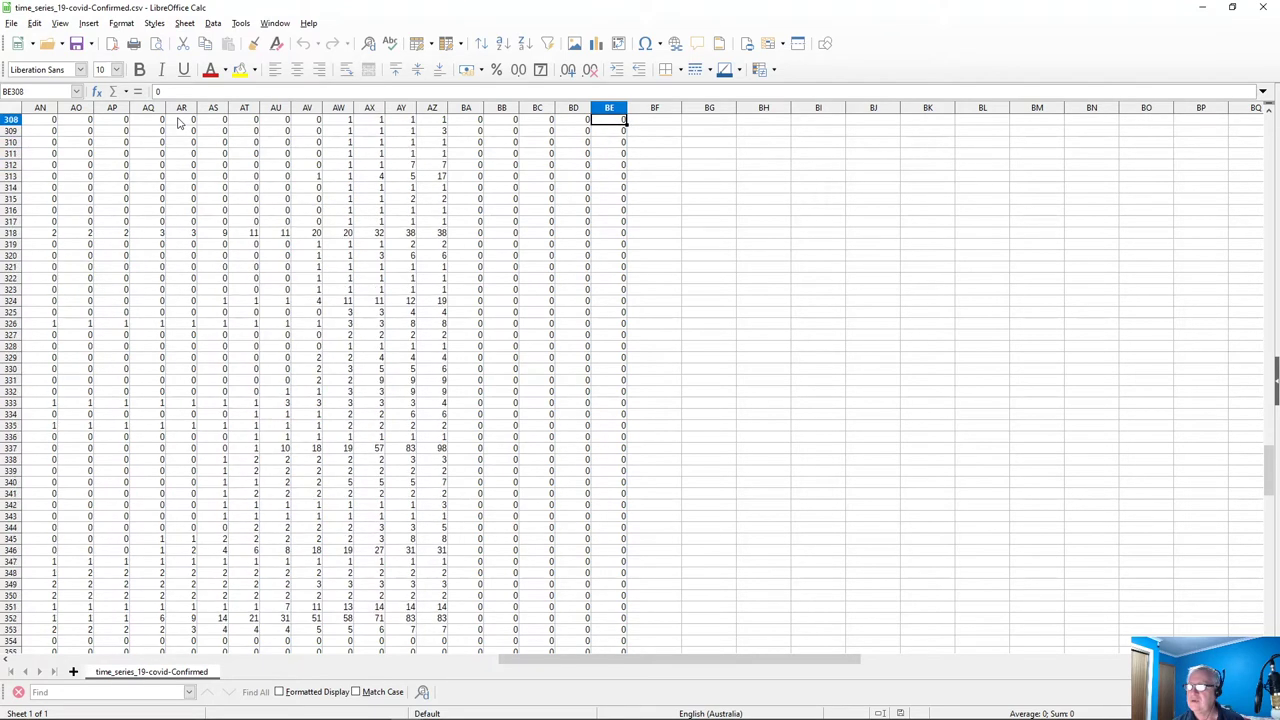
key("Up")
key("Up")
key("Up")
key("Up")
key("Up")
key("Up")
key("Up")
key("Up")
key("Up")
key("Up")
key("Up")
key("Up")
key("Up")
key("Up")
key("Up")
key("Up")
key("Up")
key("Up")
key("Up")
key("Up")
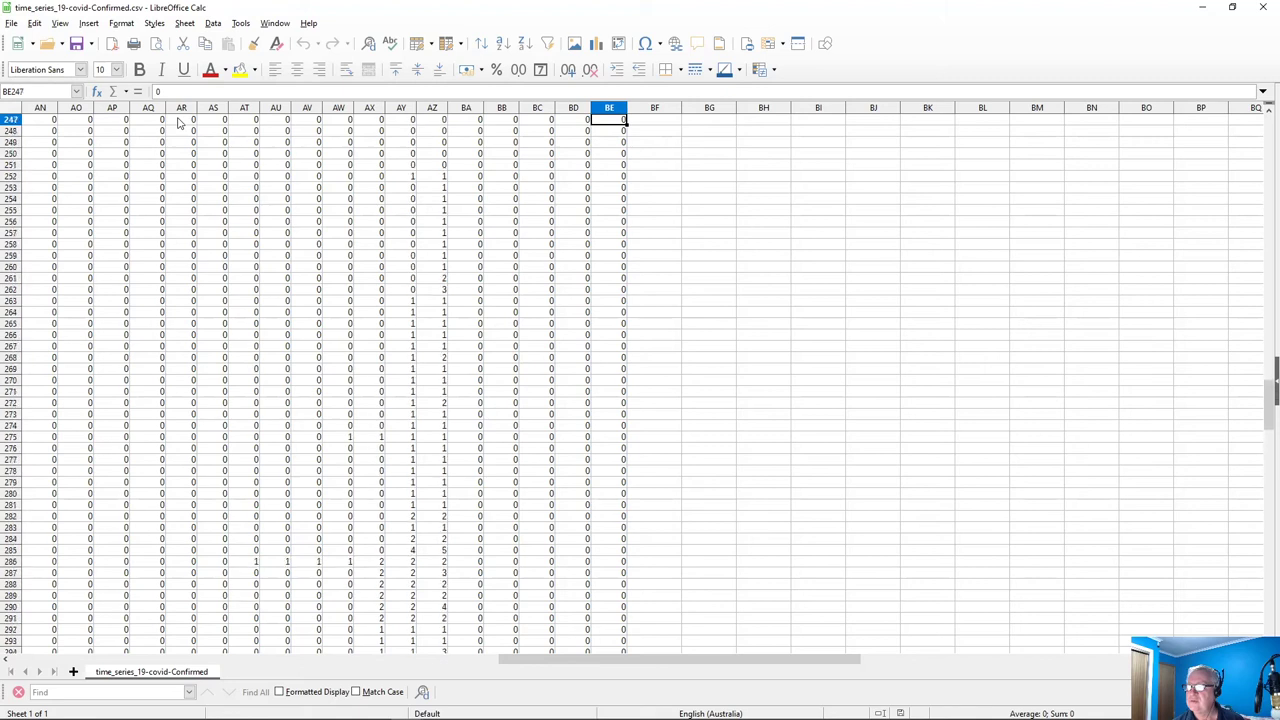
key("Page_Up")
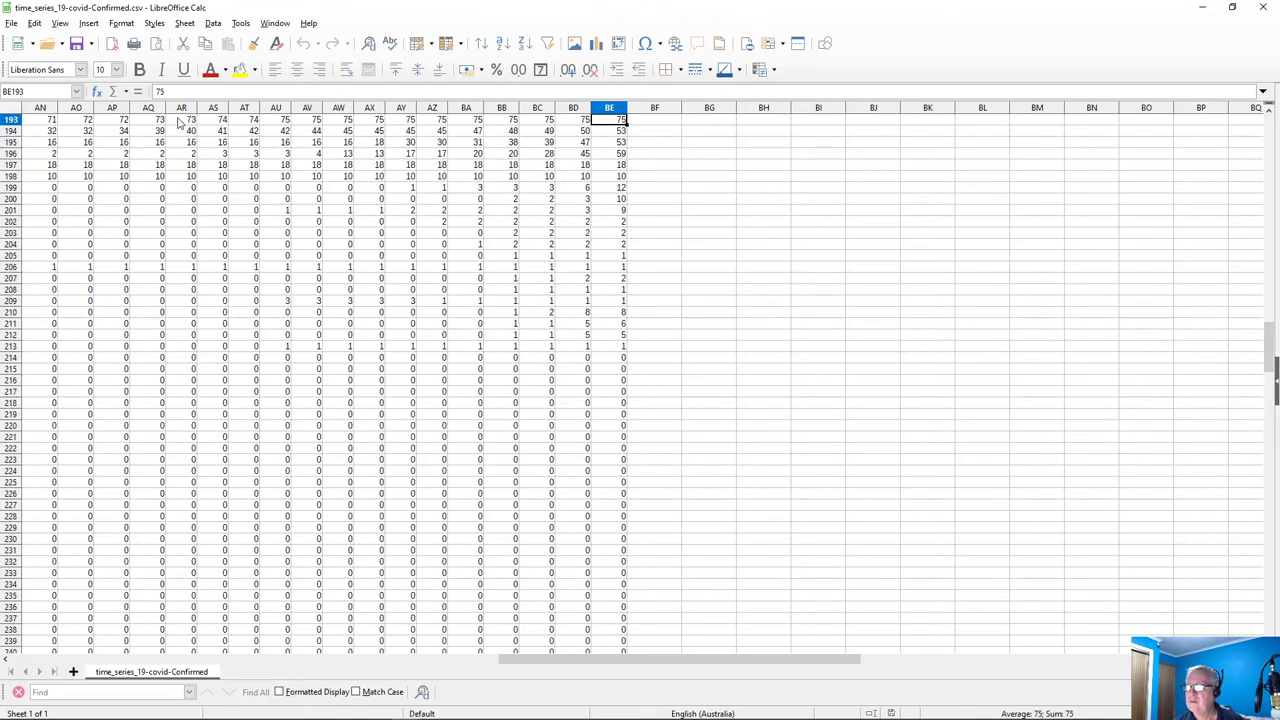
key("Page_Up")
key("Page_Up")
key("Page_Up")
key("Page_Up")
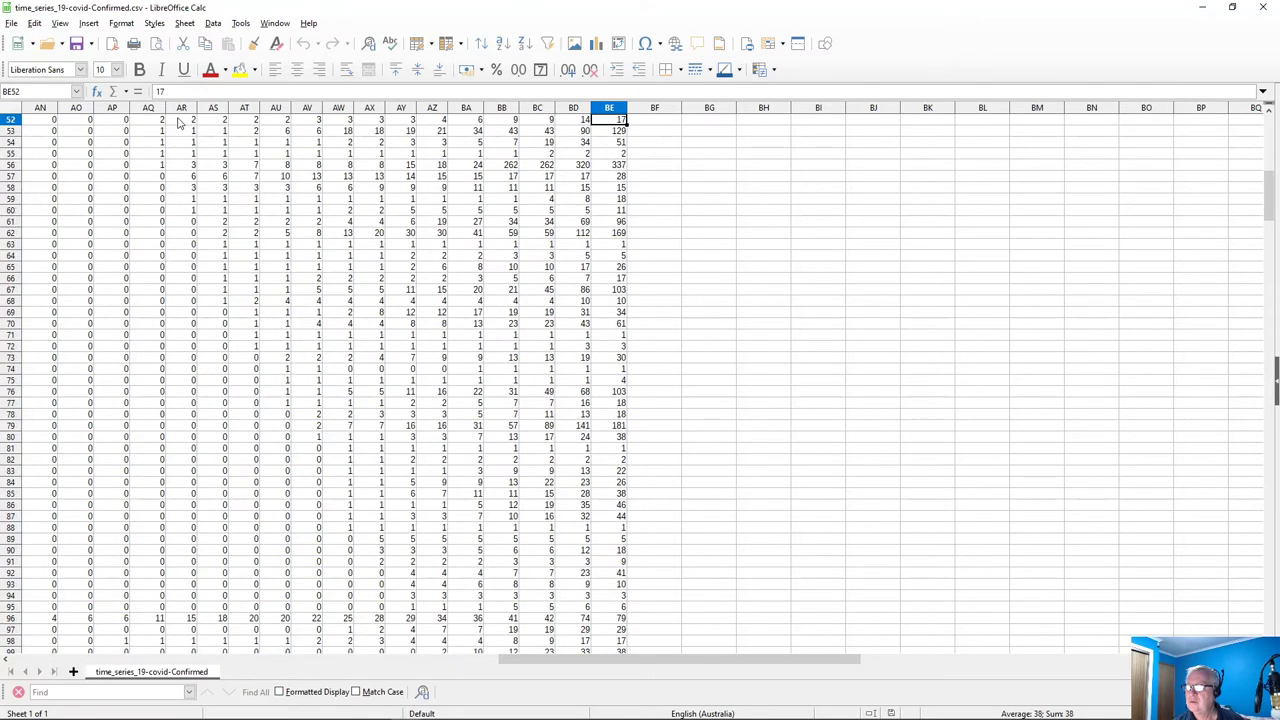
key("Page_Up")
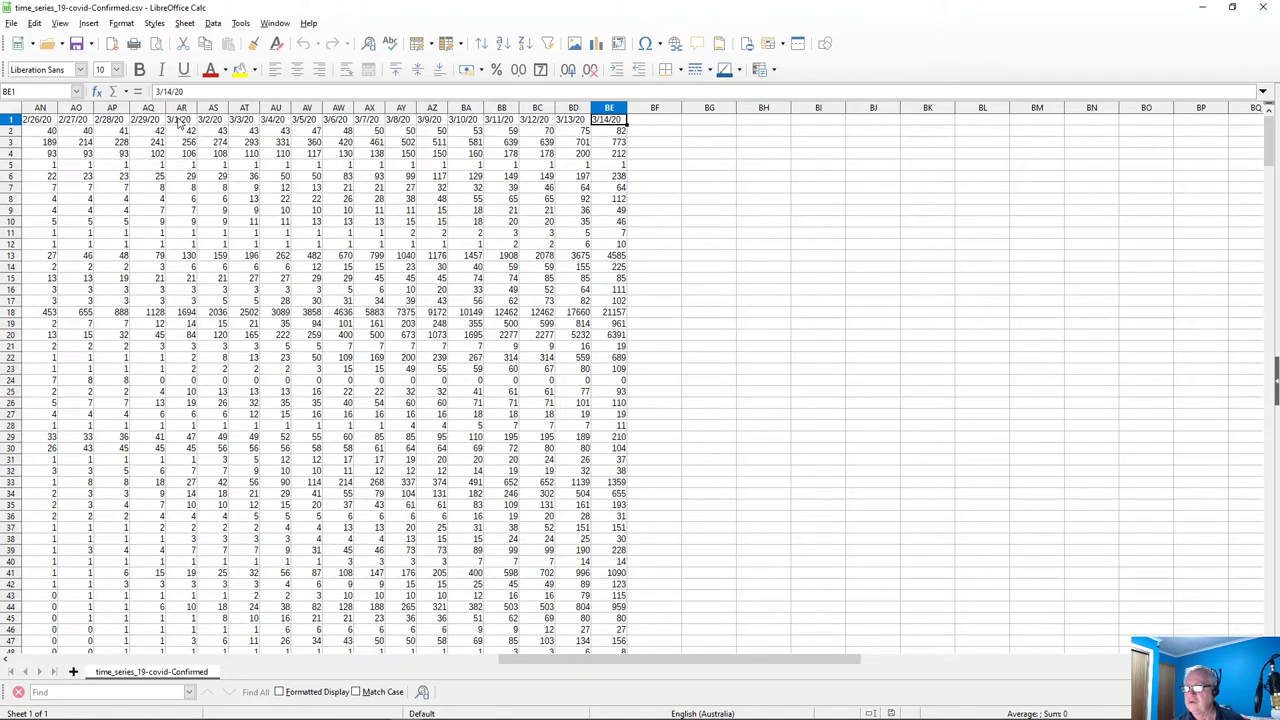
Compare the most recent date headers in row 1 and return to the first count under 3/14/20
key("Left")
key("Left")
key("Left")
key("Right")
key("Right")
key("Right")
key("Right")
key("Down")
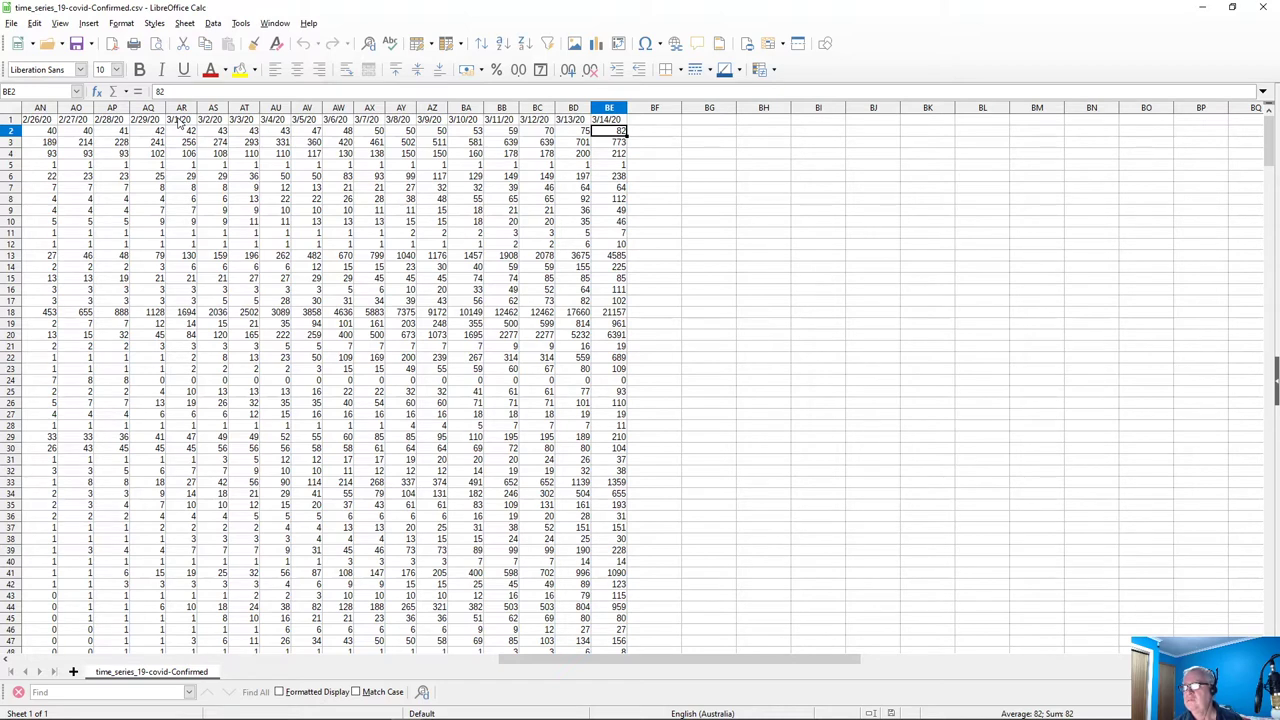
Examine the 3/14/20 counts from the first data row down to row 152
key("Page_Down")
key("Page_Down")
key("Page_Down")
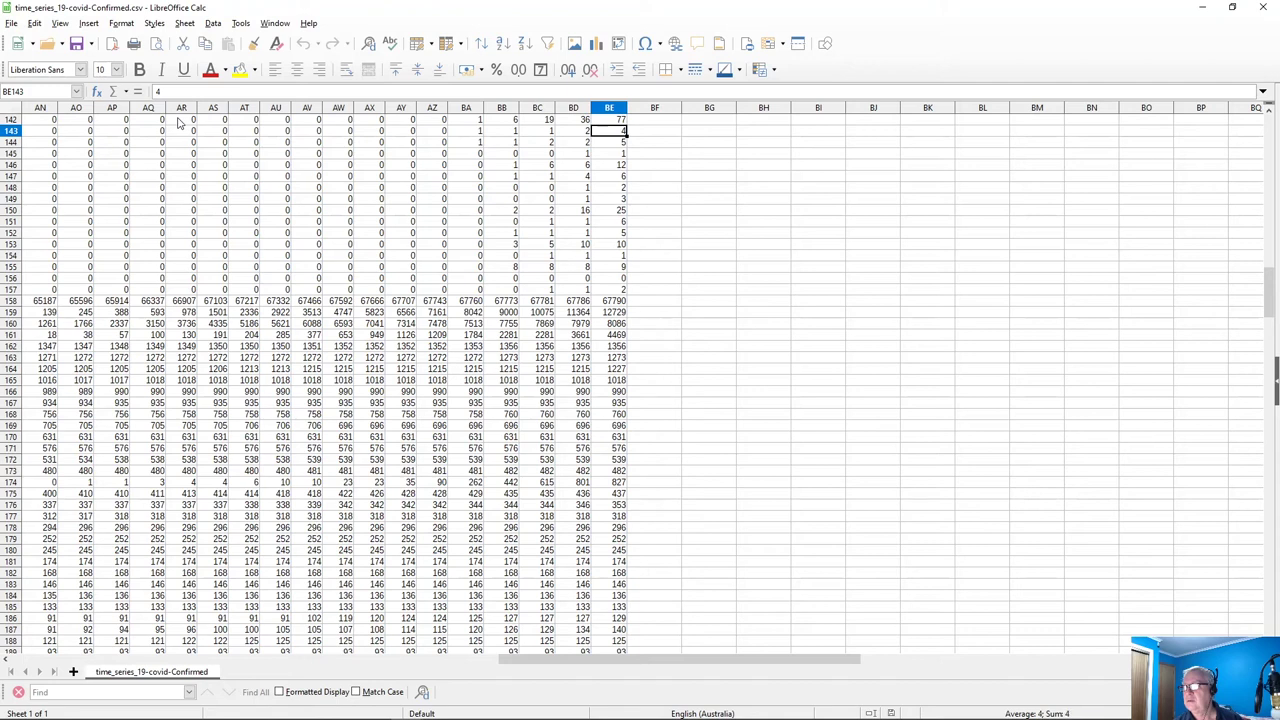
key("Down")
key("Down")
key("Down")
key("Down")
key("Down")
key("Down")
key("Down")
key("Down")
key("Down")
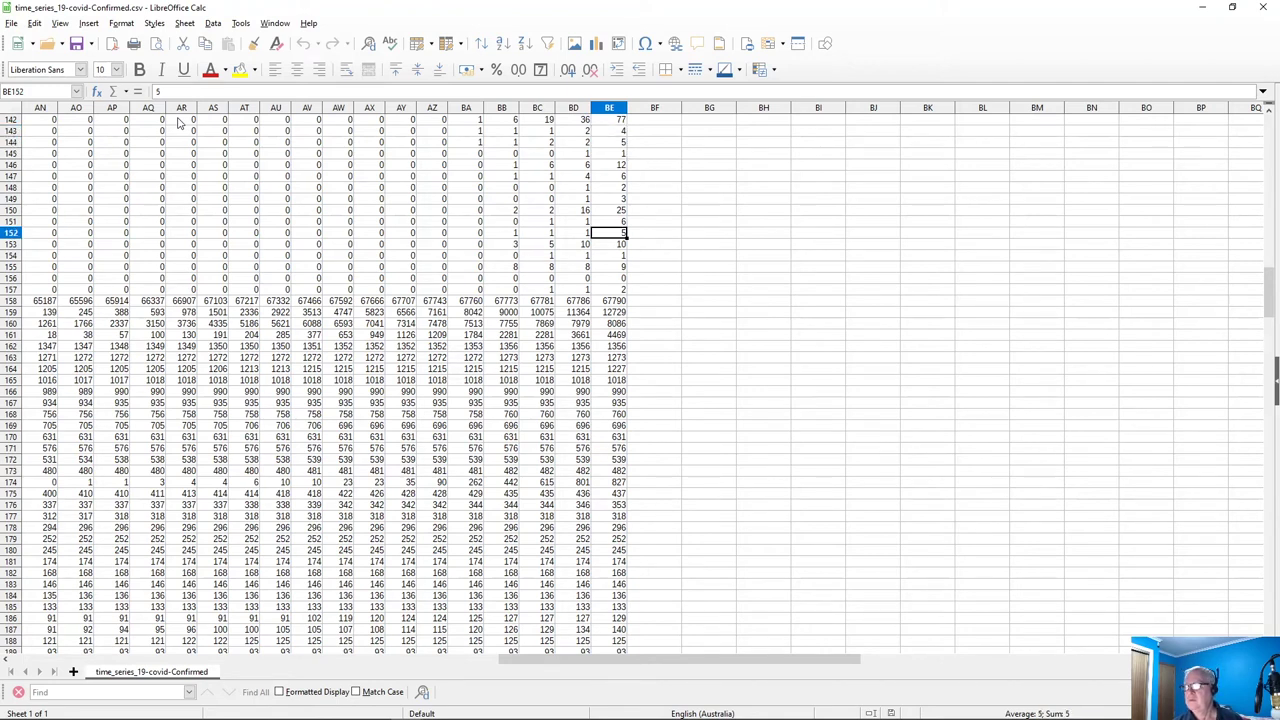
Return to the 3/14/20 header and examine the column again down to row 236, looking for rows with zero counts
key("Page_Up")
key("Page_Up")
key("Page_Up")
key("Page_Up")
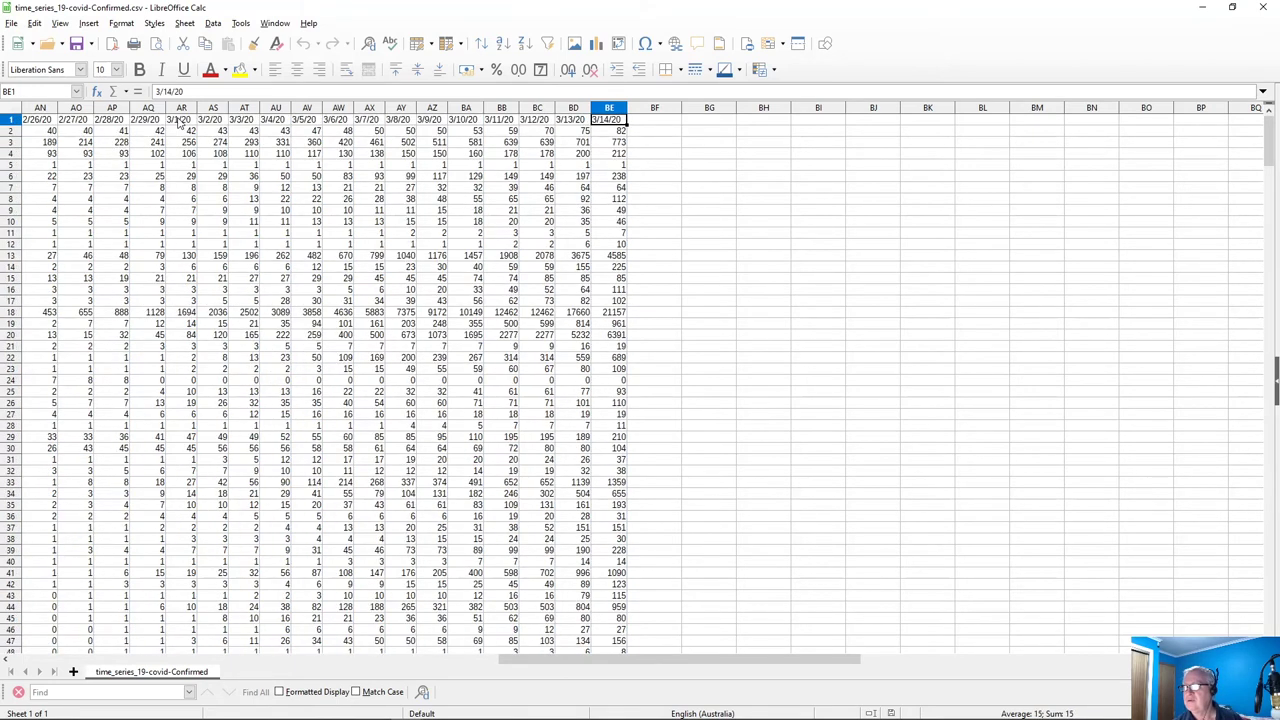
key("Page_Down")
key("Page_Down")
key("Page_Down")
key("Page_Down")
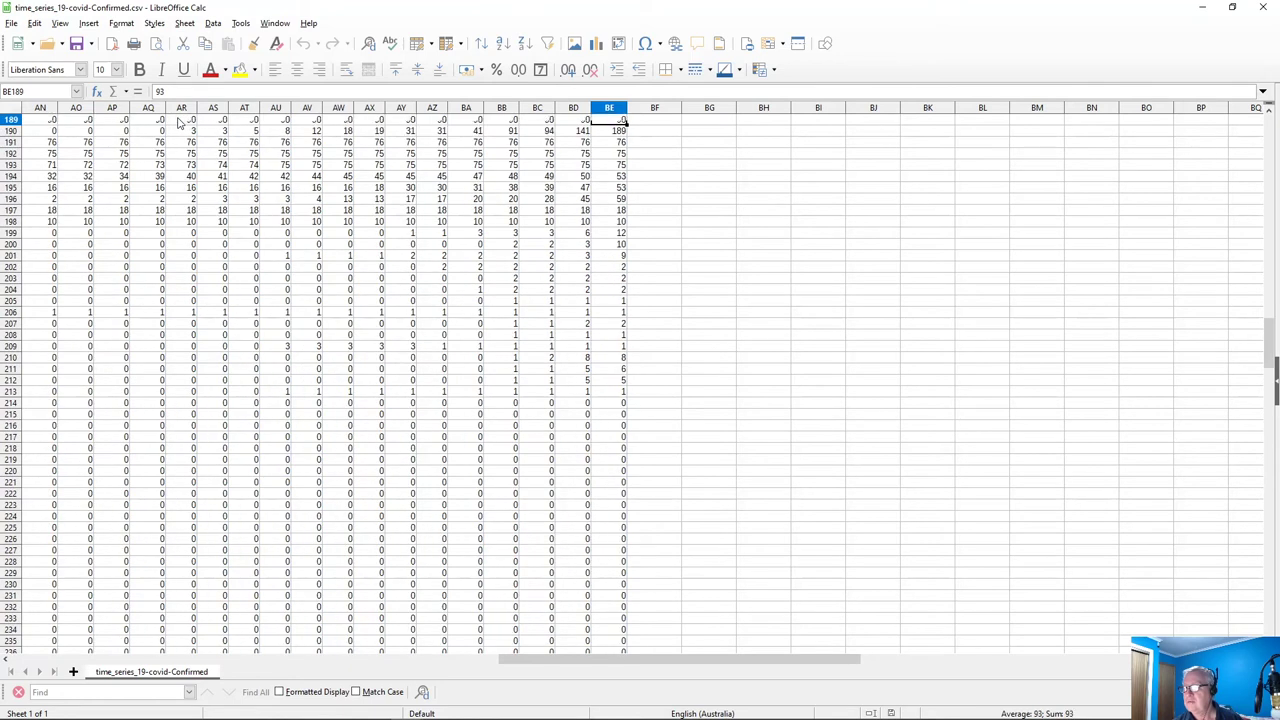
key("Page_Down")
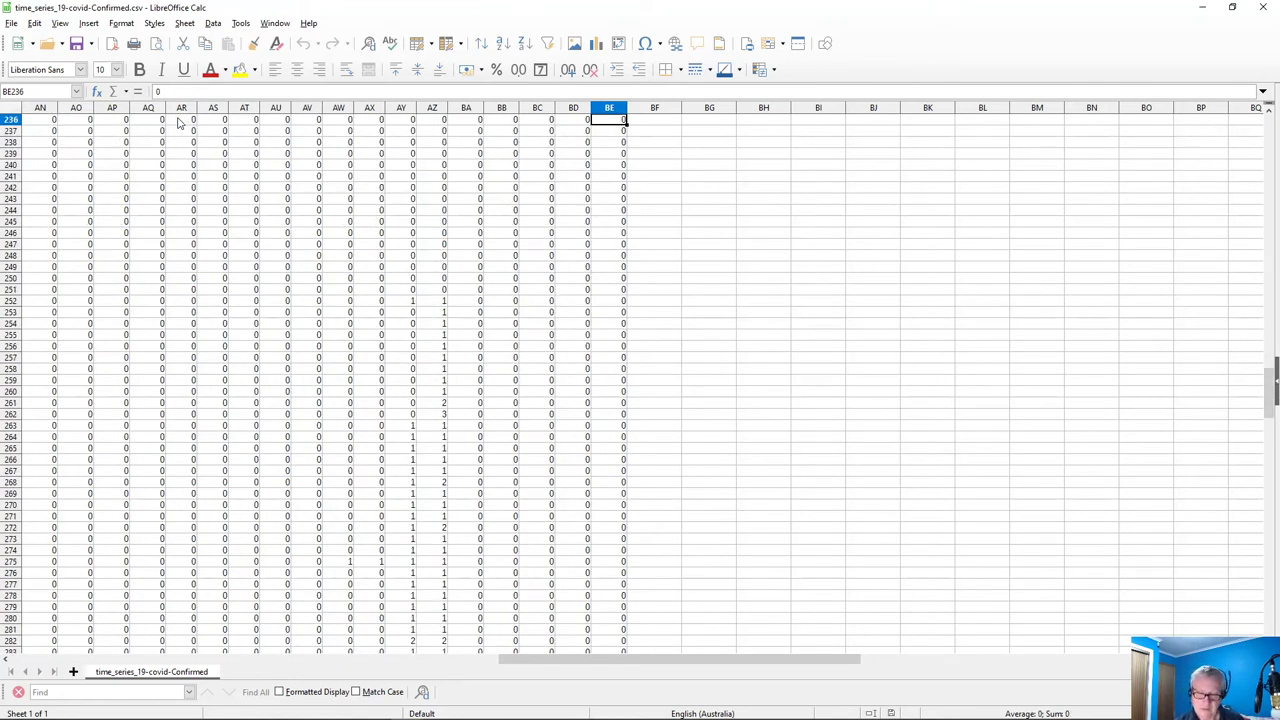
Examine the Province/State names of the US rows from row 236 down to about row 350
key("Home")
key("Down")
key("Down")
key("Down")
key("Down")
key("Down")
key("Down")
key("Down")
key("Down")
key("Down")
key("Down")
key("Down")
key("Down")
key("Down")
key("Down")
key("Down")
key("Down")
key("Down")
key("Down")
key("Down")
key("Down")
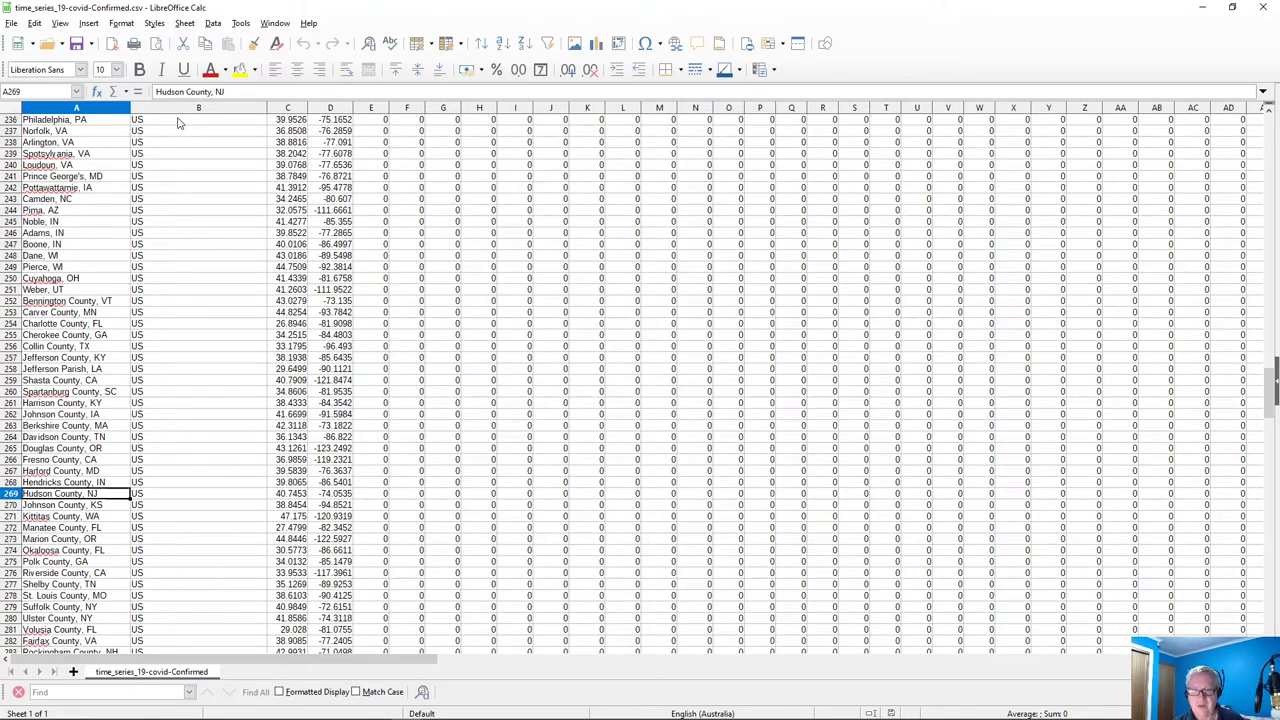
key("Down")
key("Down")
key("Down")
key("Down")
key("Down")
key("Down")
key("Down")
key("Down")
key("Down")
key("Down")
key("Down")
key("Down")
key("Down")
key("Down")
key("Down")
key("Down")
key("Down")
key("Down")
key("Down")
key("Down")
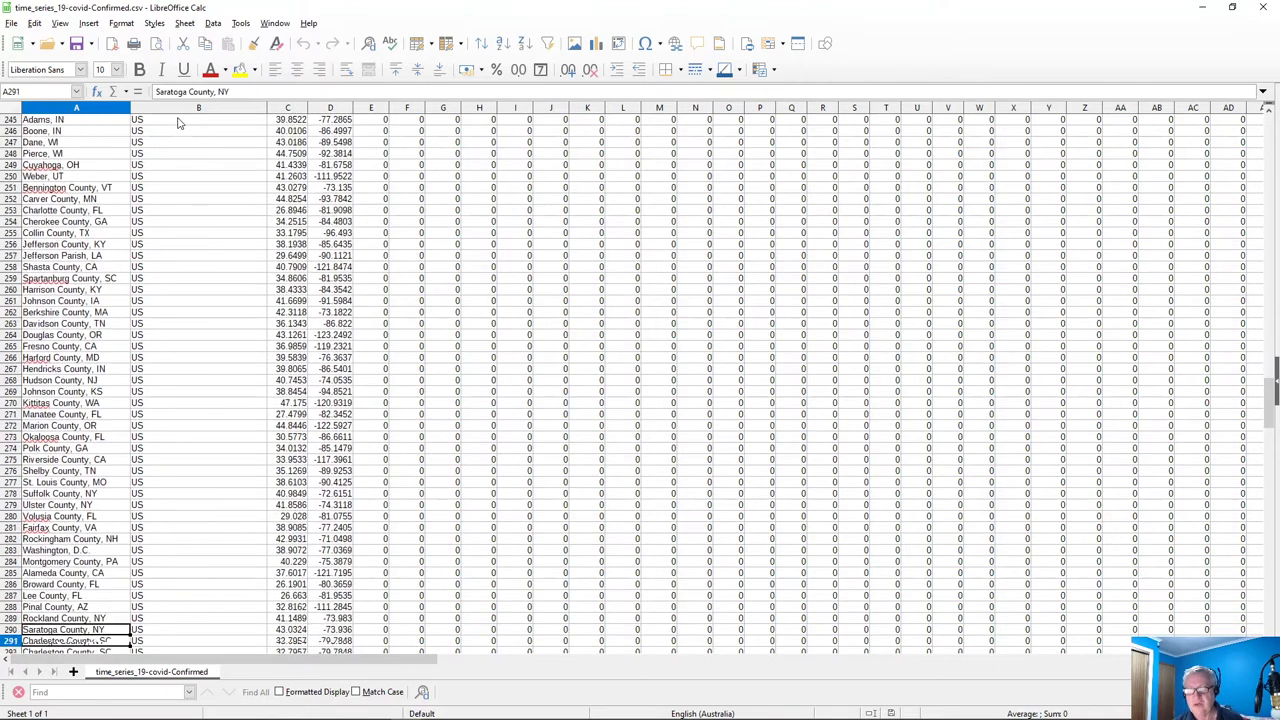
key("Down")
key("Down")
key("Down")
key("Down")
key("Down")
key("Down")
key("Down")
key("Down")
key("Down")
key("Down")
key("Down")
key("Down")
key("Down")
key("Down")
key("Down")
key("Down")
key("Down")
key("Down")
key("Down")
key("Down")
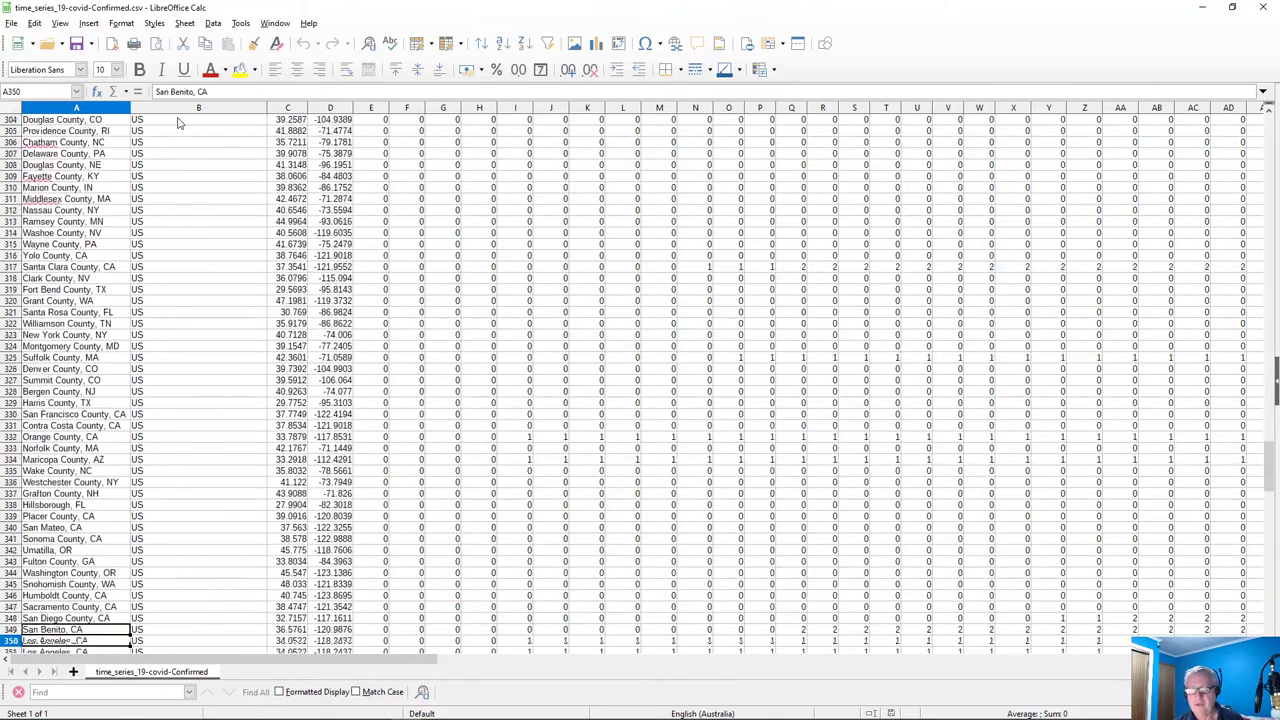
Review the US county rows back up and return to the Province/State header
key("Up")
key("Up")
key("Up")
key("Up")
key("Up")
key("Up")
key("Up")
key("Up")
key("Up")
key("Up")
key("Up")
key("Up")
key("Up")
key("Up")
key("Up")
key("Up")
key("Up")
key("Up")
key("Up")
key("Up")
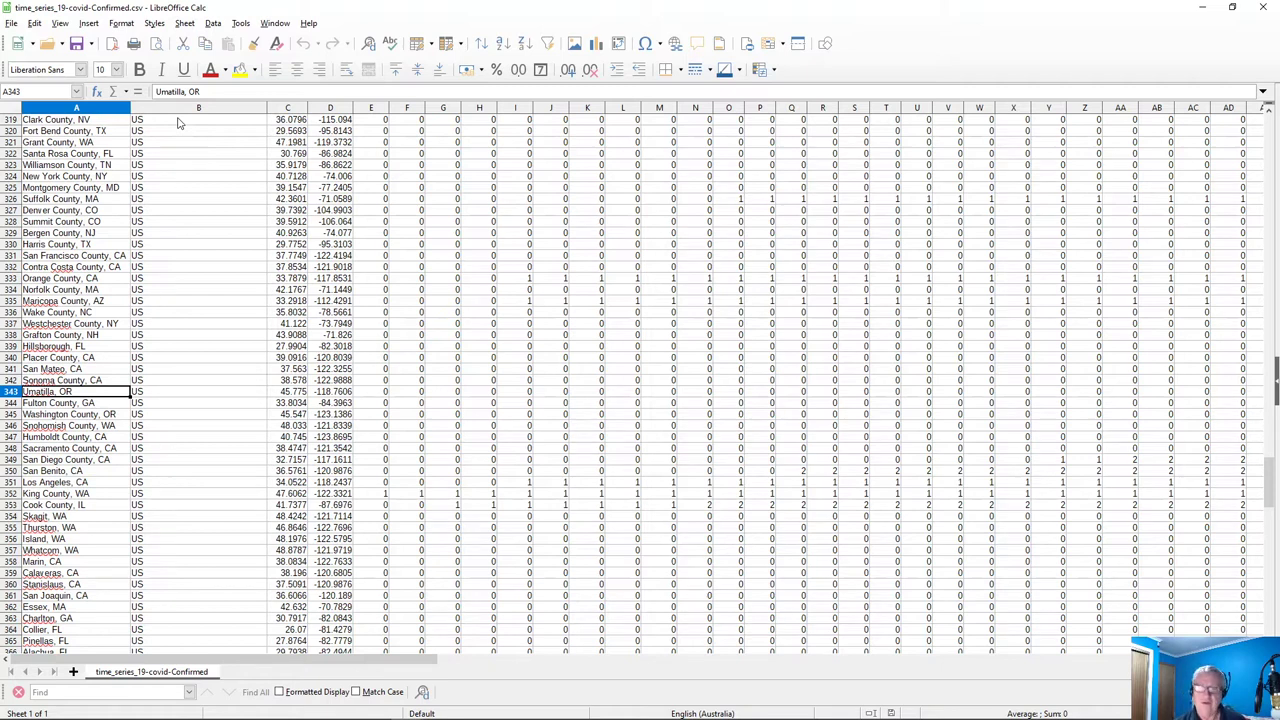
key("ctrl+Up")
key("ctrl+Up")
key("ctrl+Up")
key("ctrl+Up")
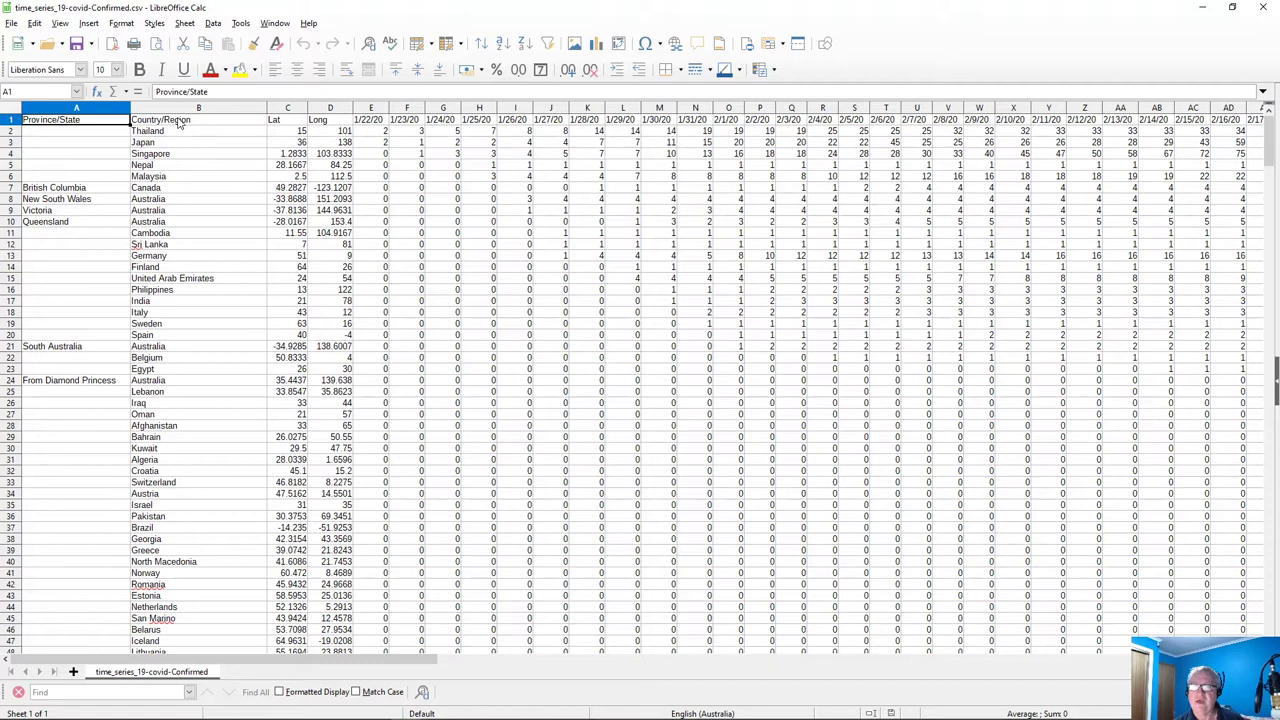
Look through the province and country entries from the header down to the last data row, and return to cell A1
key("ctrl+Down")
key("ctrl+Down")
key("ctrl+Down")
key("ctrl+Down")
key("ctrl+Down")
key("ctrl+Down")
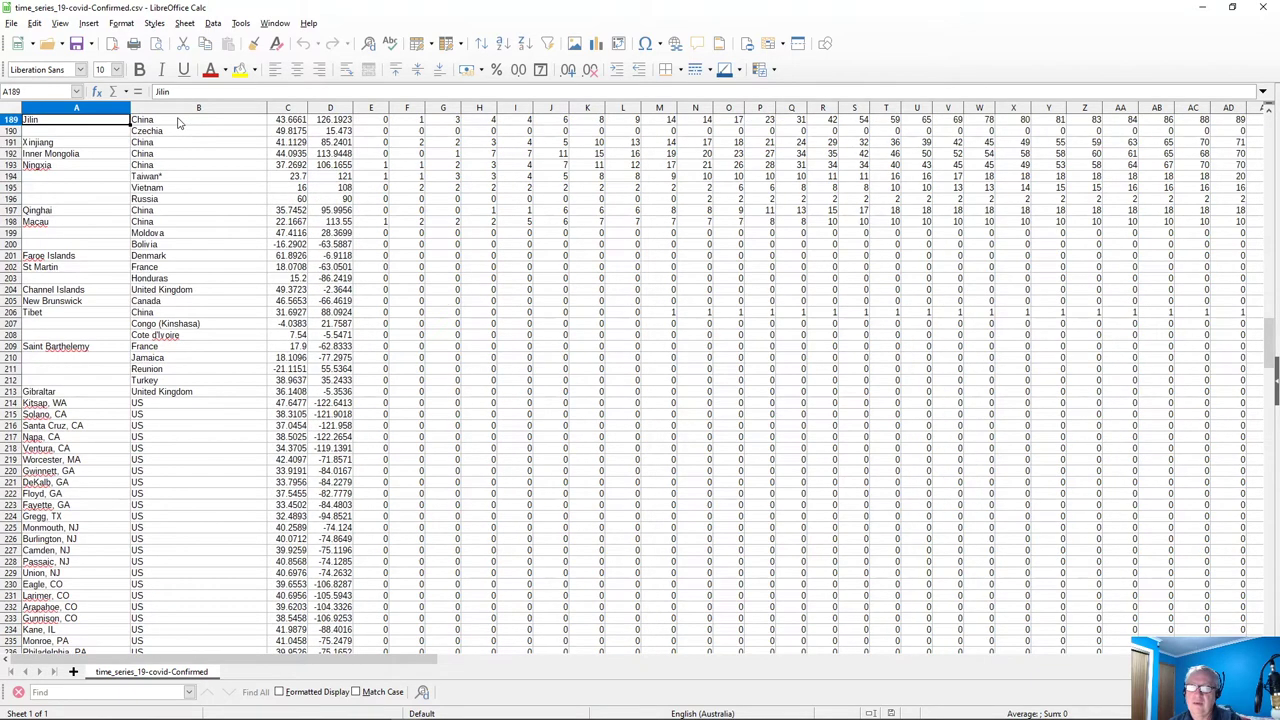
key("Page_Down")
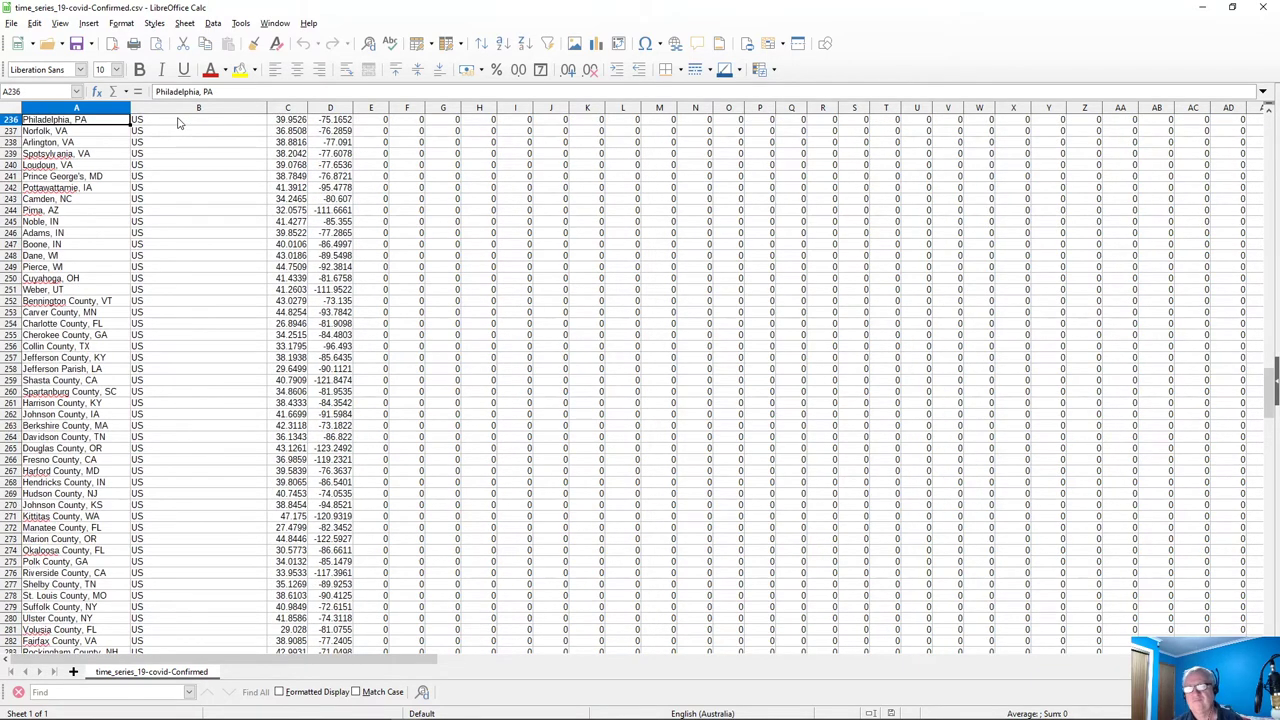
key("Page_Down")
key("Page_Down")
key("Page_Down")
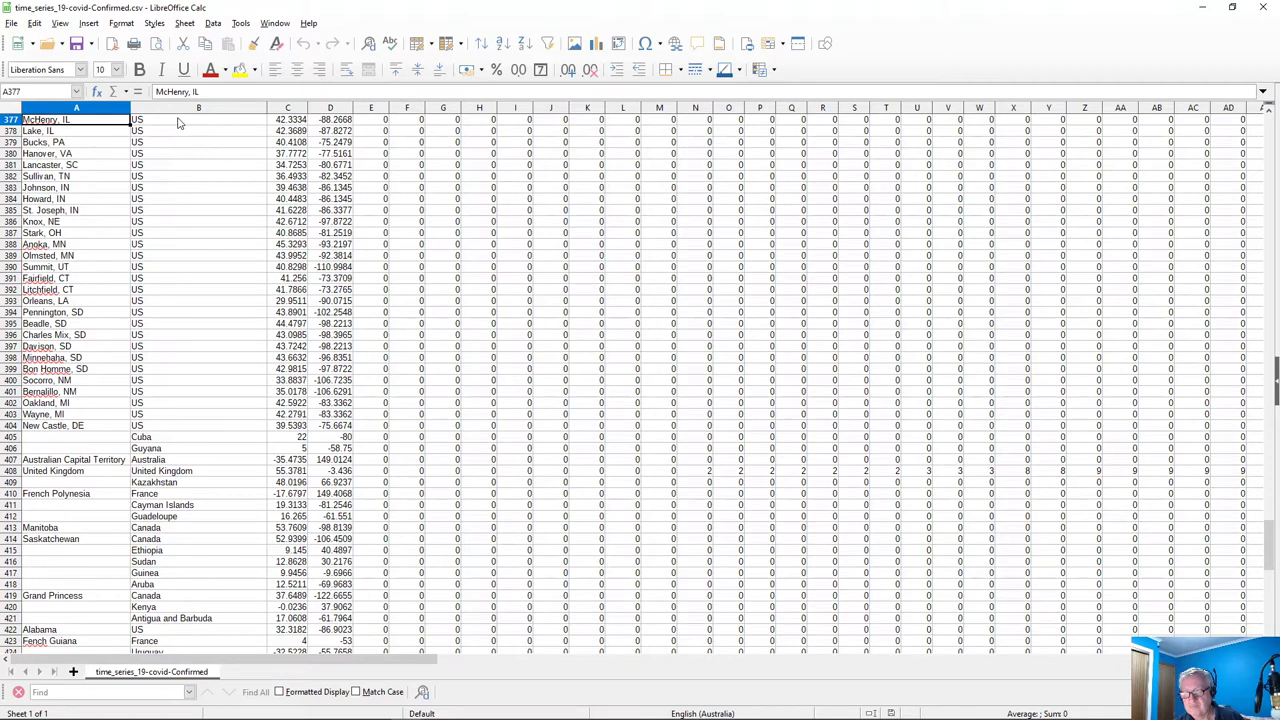
key("Page_Down")
key("Page_Down")
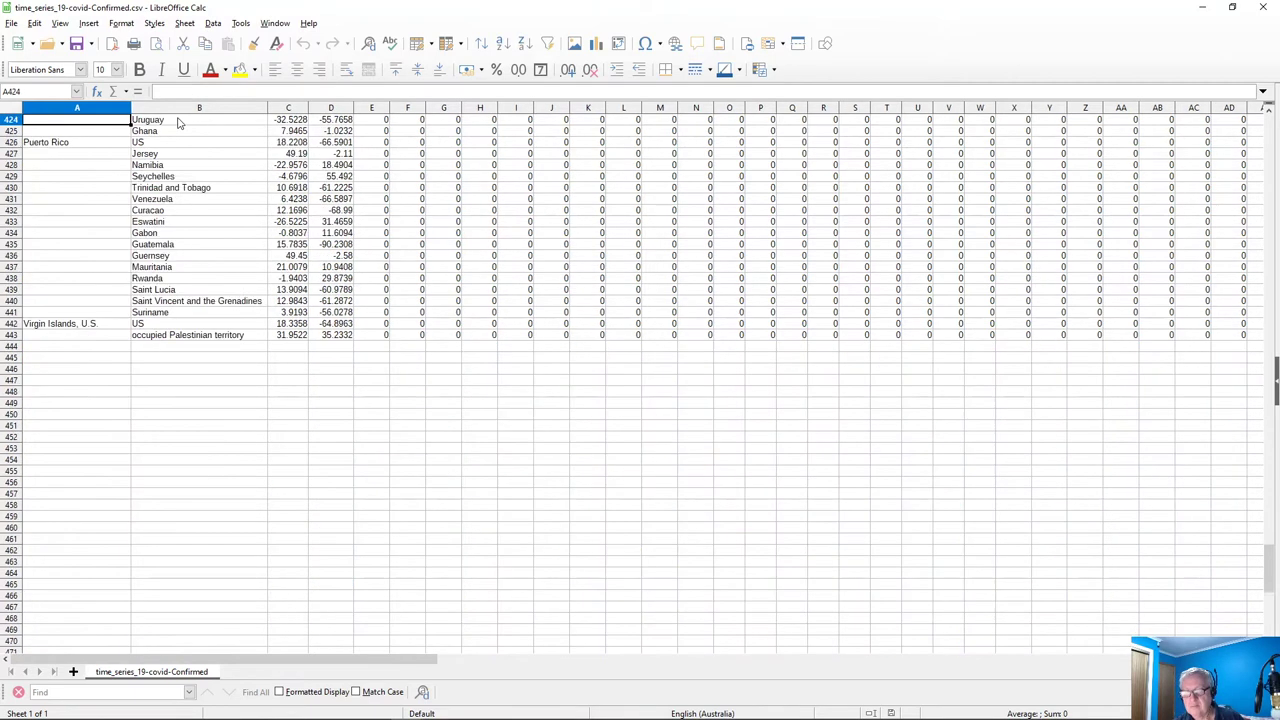
key("Page_Up")
key("Page_Up")
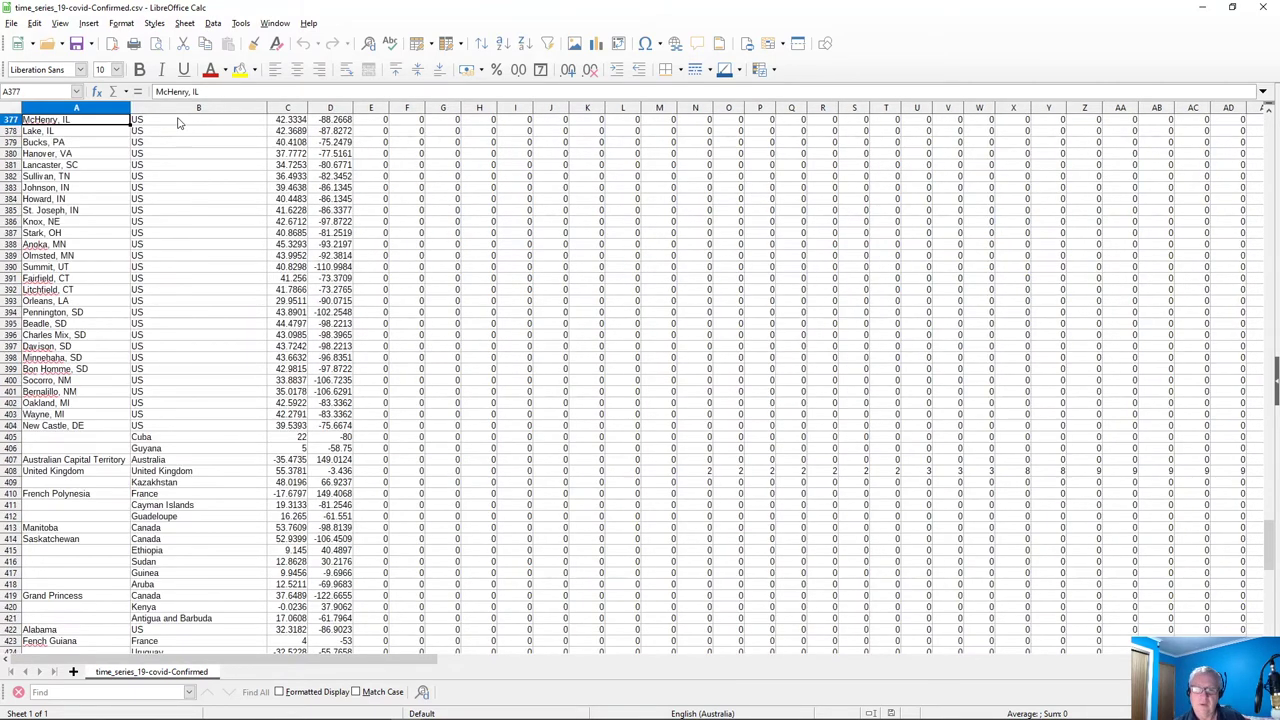
key("ctrl+Home")
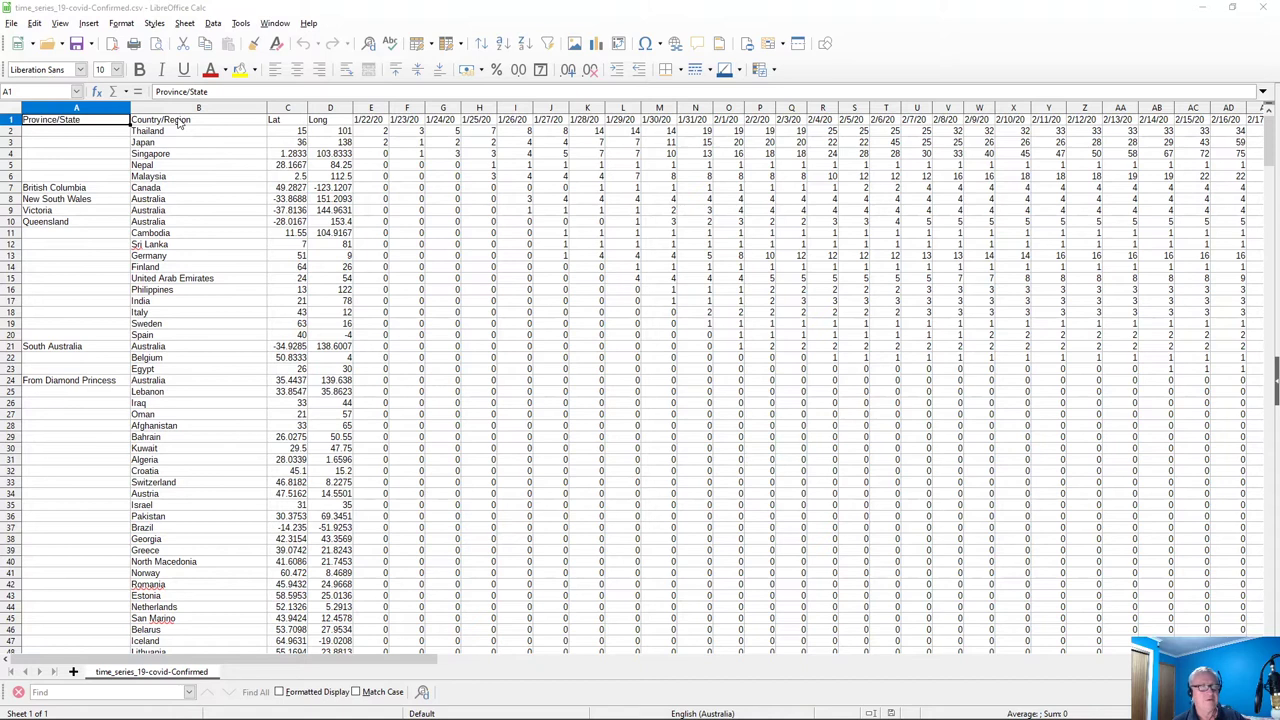
Switch to CoronaVirus2020.02.ods and check the Vietnam row and the global confirmed total's formula for 22/01/20
key("alt+Tab")
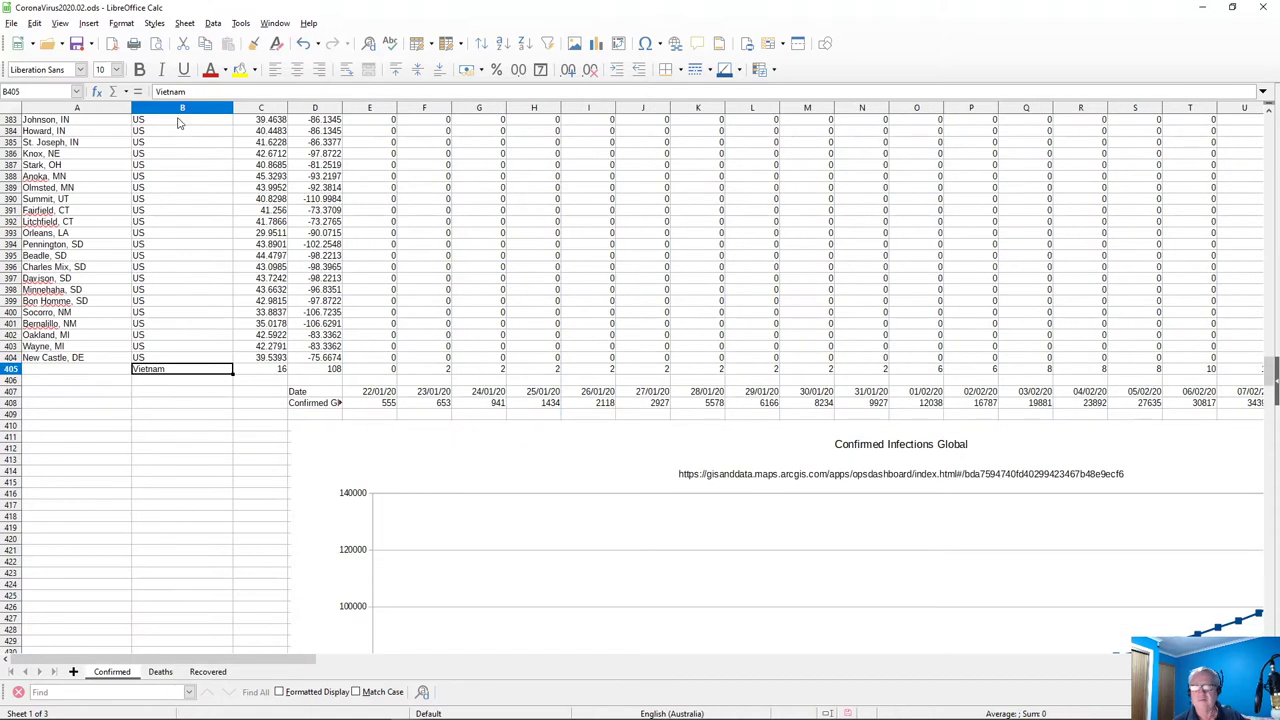
left_click(27, 371)
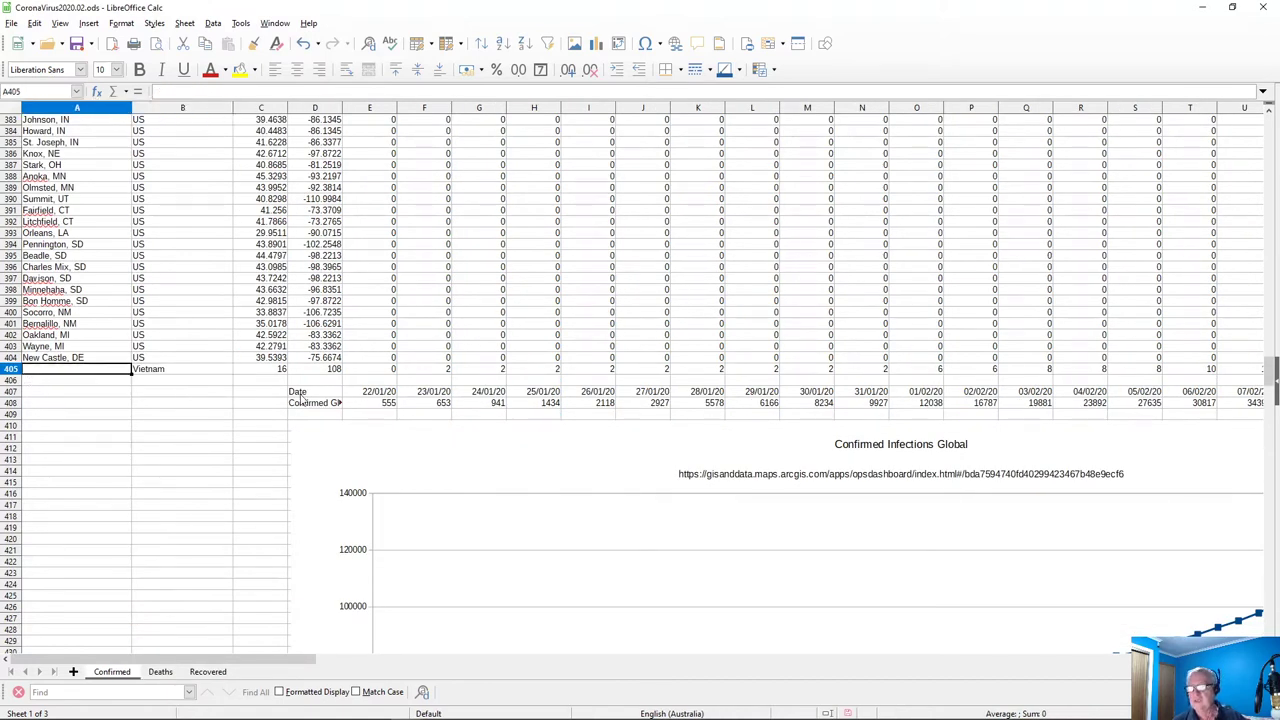
left_click(82, 394)
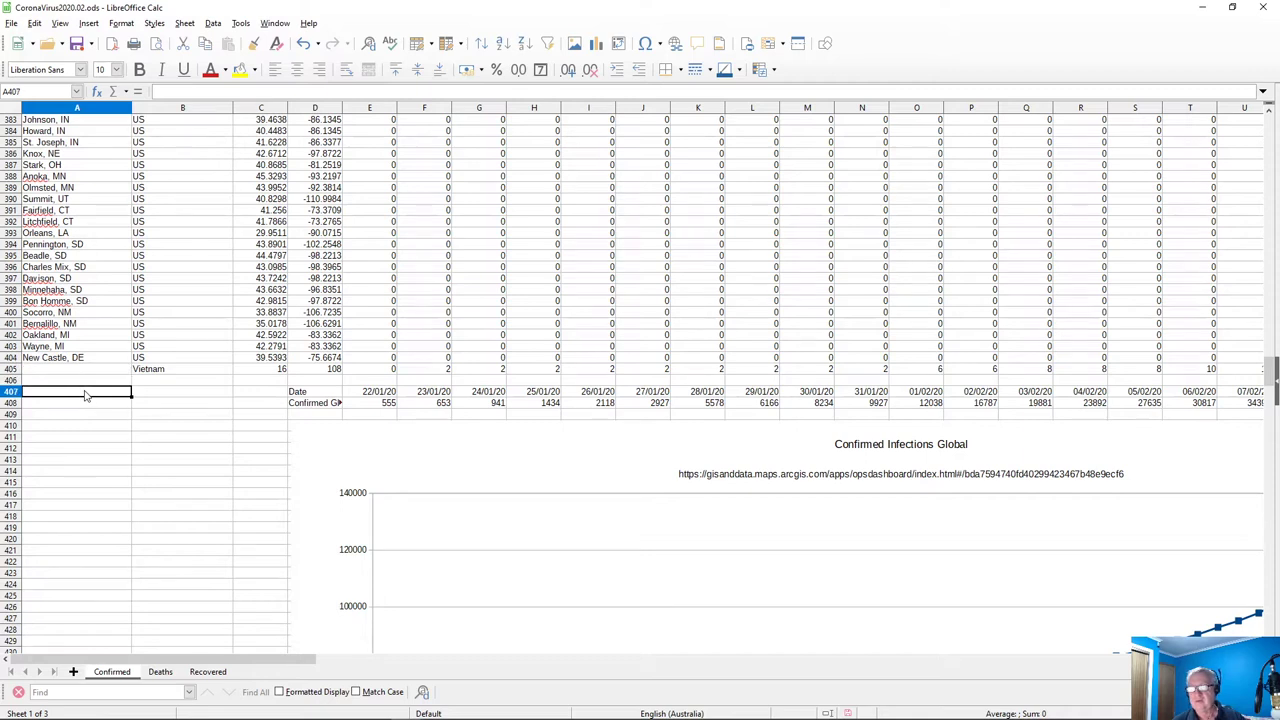
left_click(36, 371)
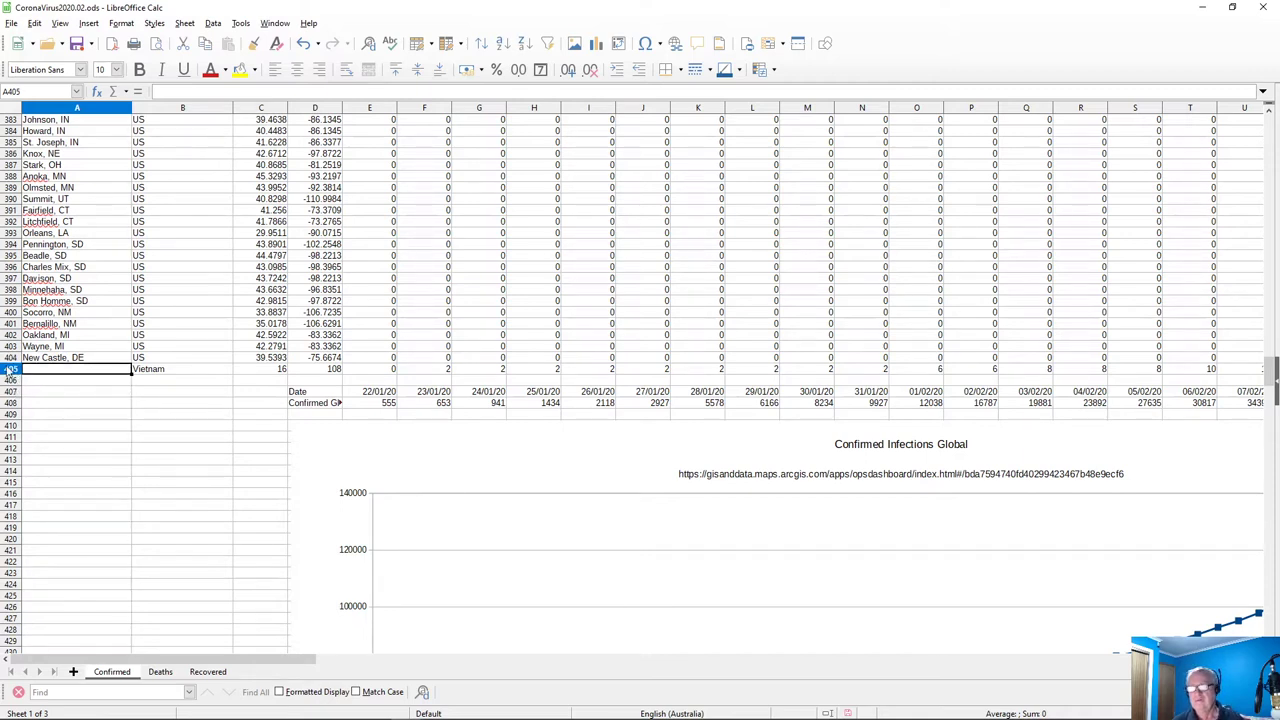
right_click(10, 370)
key("Escape")
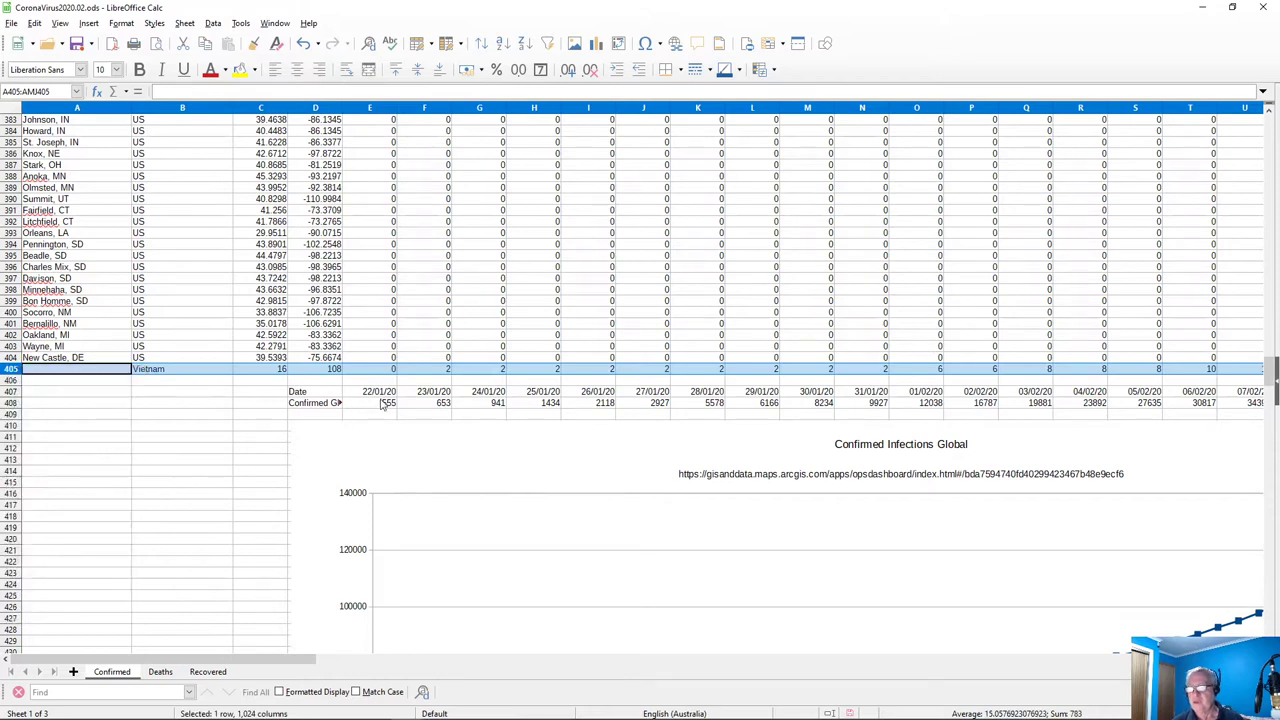
left_click(381, 405)
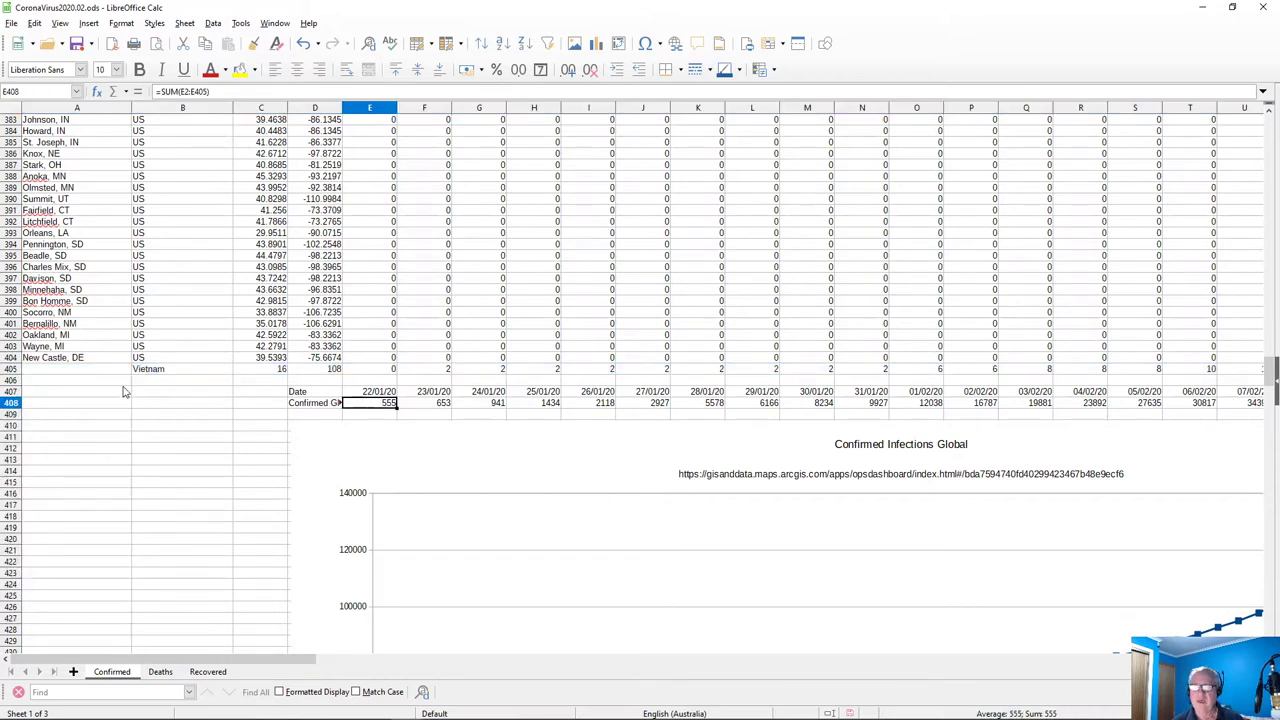
Insert one blank row above the Vietnam row at row 405 of the Confirmed sheet
left_click(12, 369)
right_click(14, 372)
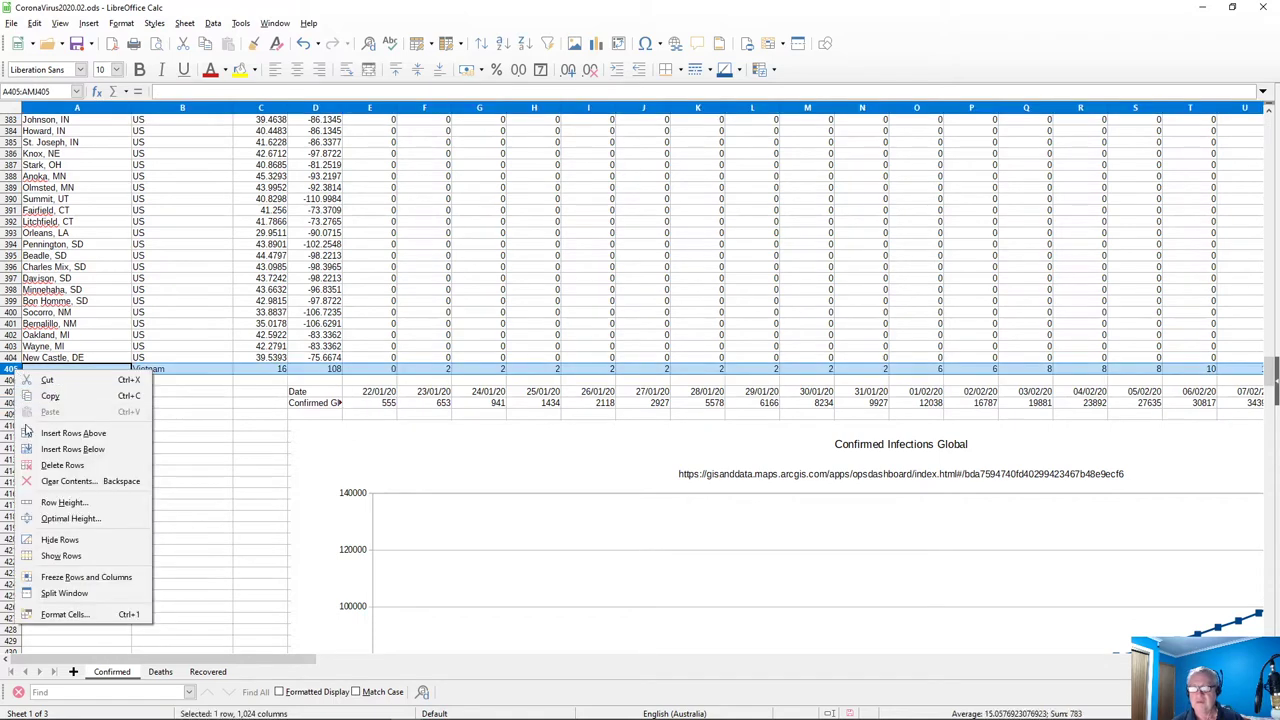
left_click(66, 433)
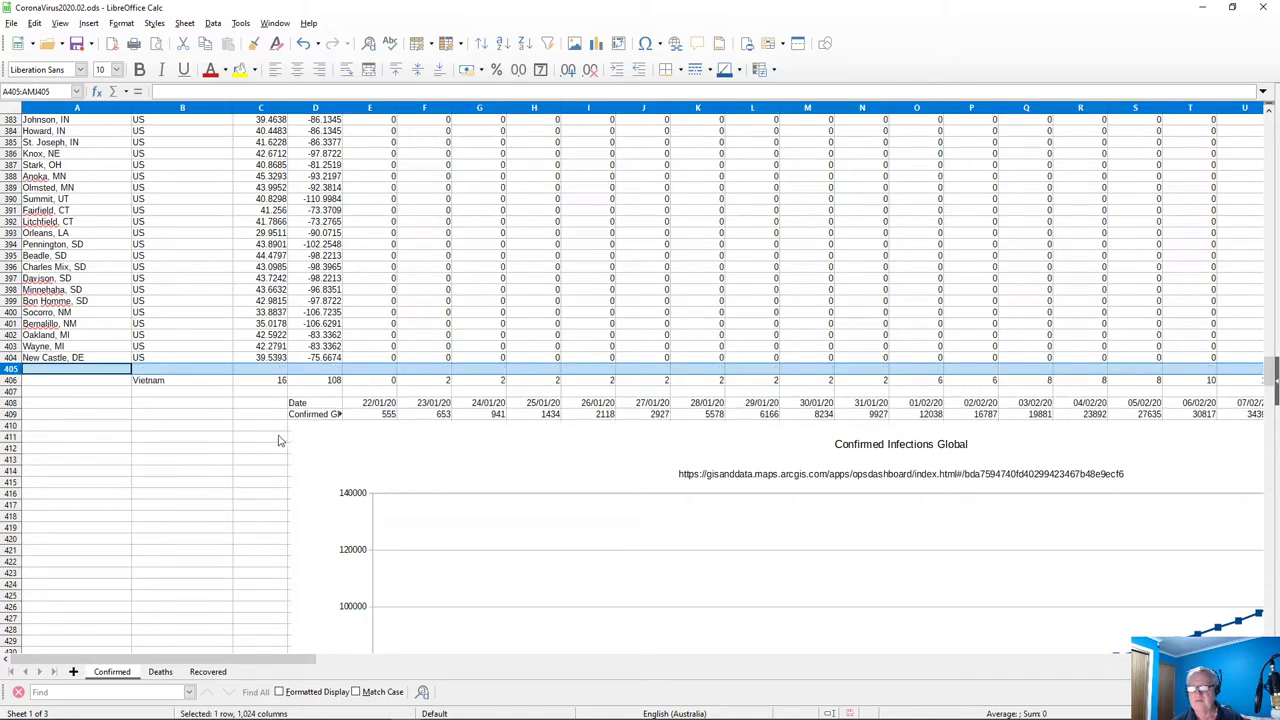
Check the SUM formulas in the global confirmed row and the date formulas for 27/01/20 and 22/01/20
left_click(382, 416)
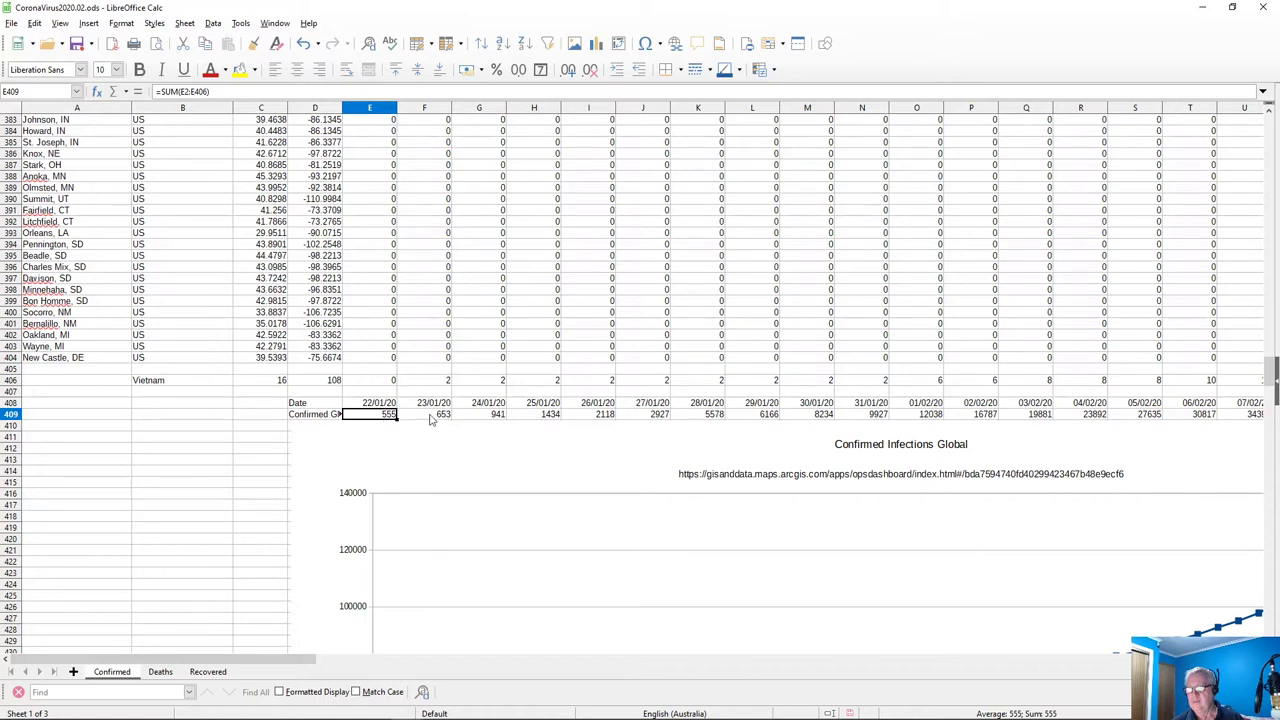
left_click(433, 418)
left_click(490, 420)
left_click(524, 420)
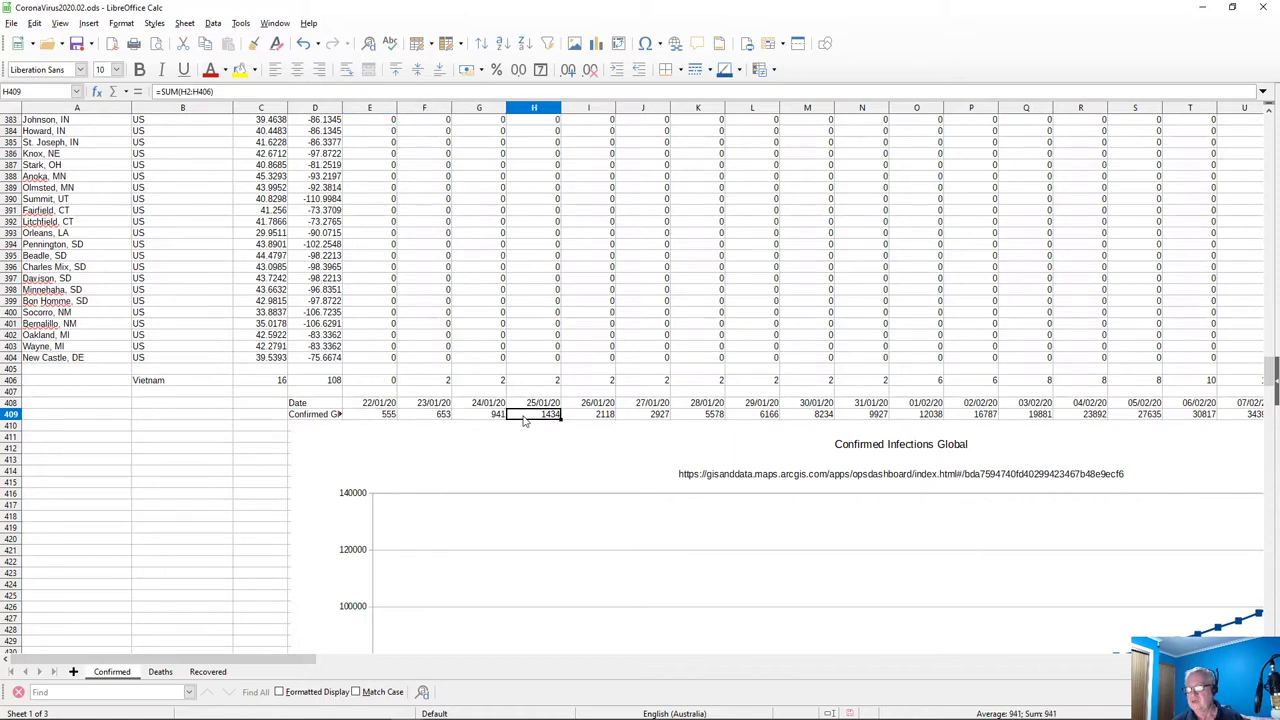
left_click(604, 418)
left_click(654, 418)
left_click(655, 405)
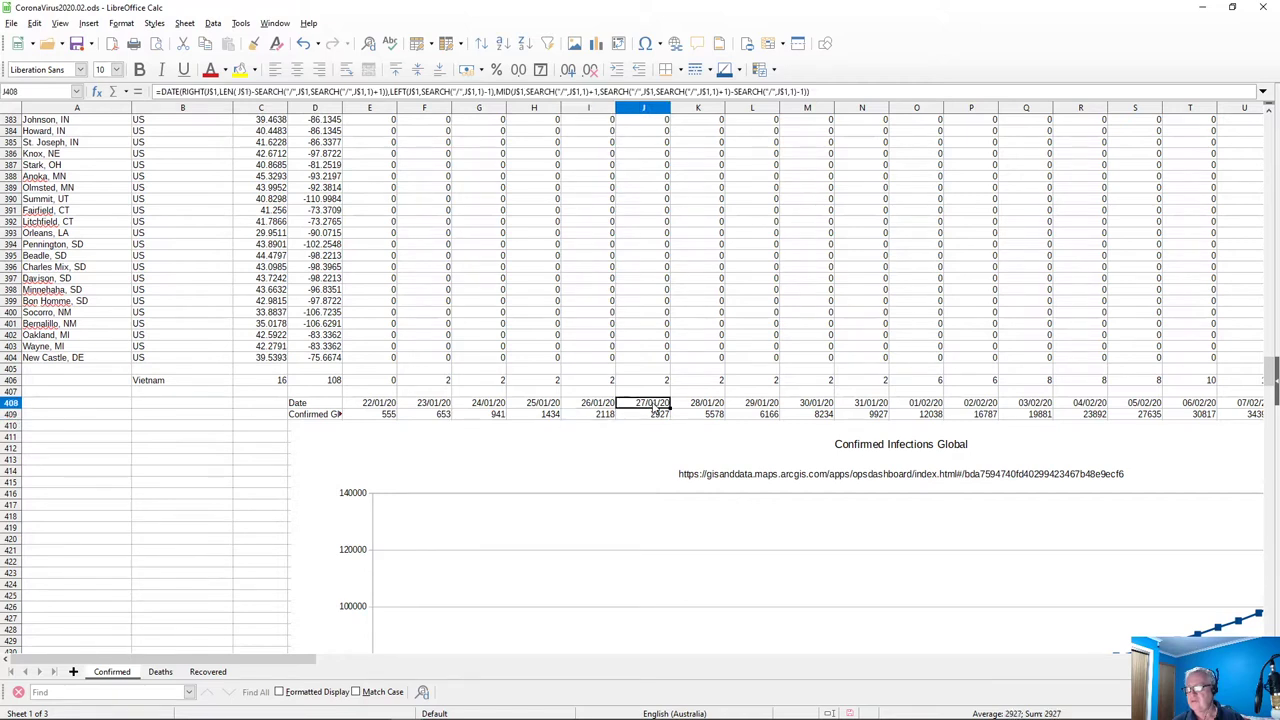
left_click(380, 416)
left_click(381, 406)
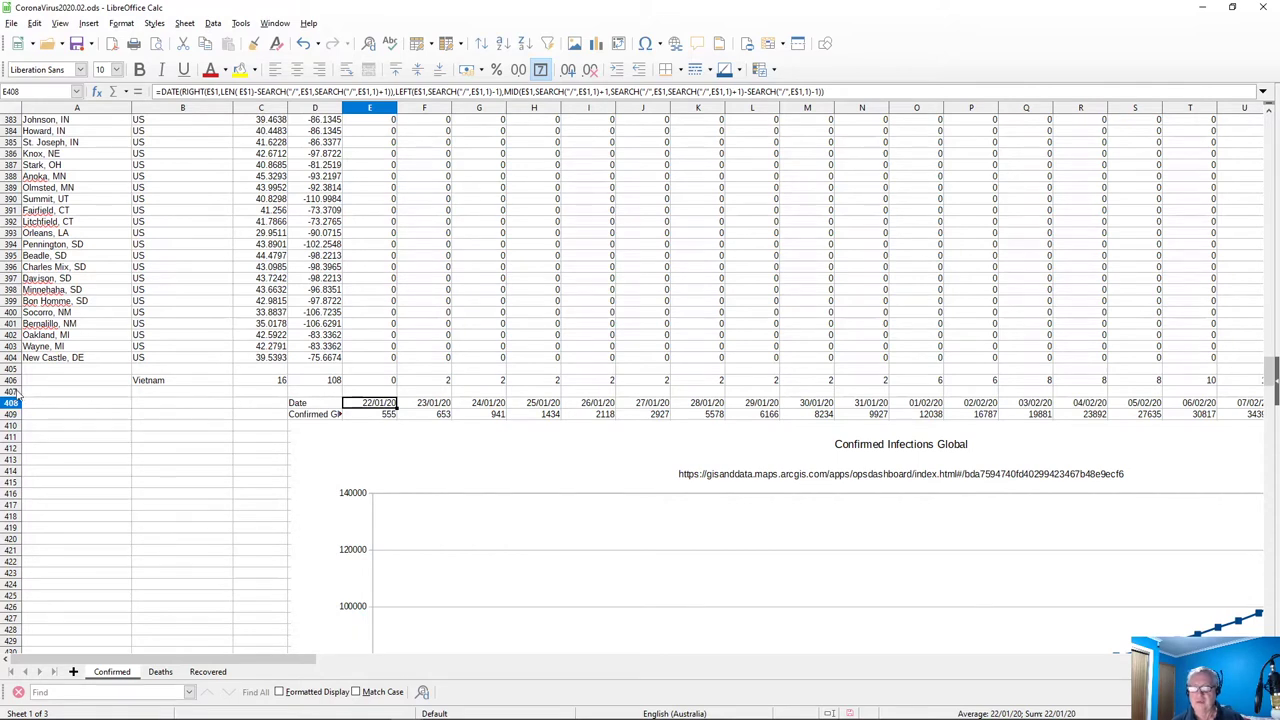
Switch to time_series_19-covid-Confirmed.csv and find the last filled row of the Country/Region column
left_click(10, 391)
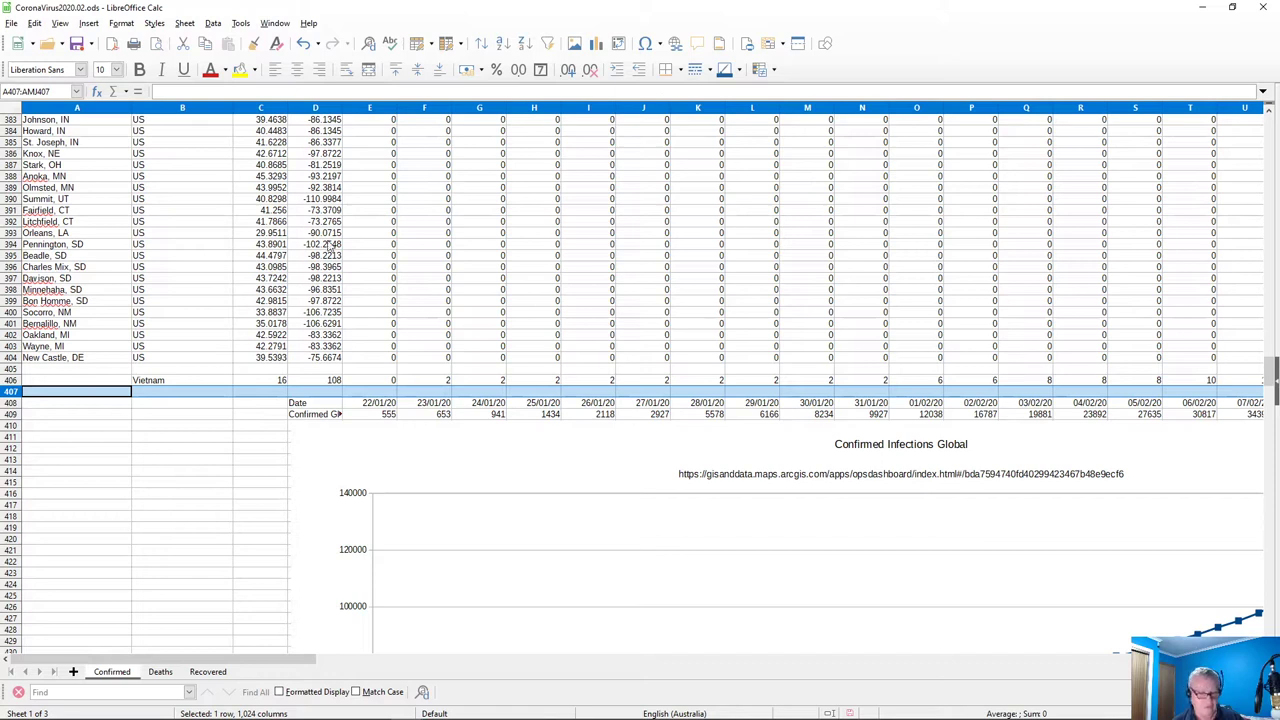
key("alt+Tab")
left_click(205, 157)
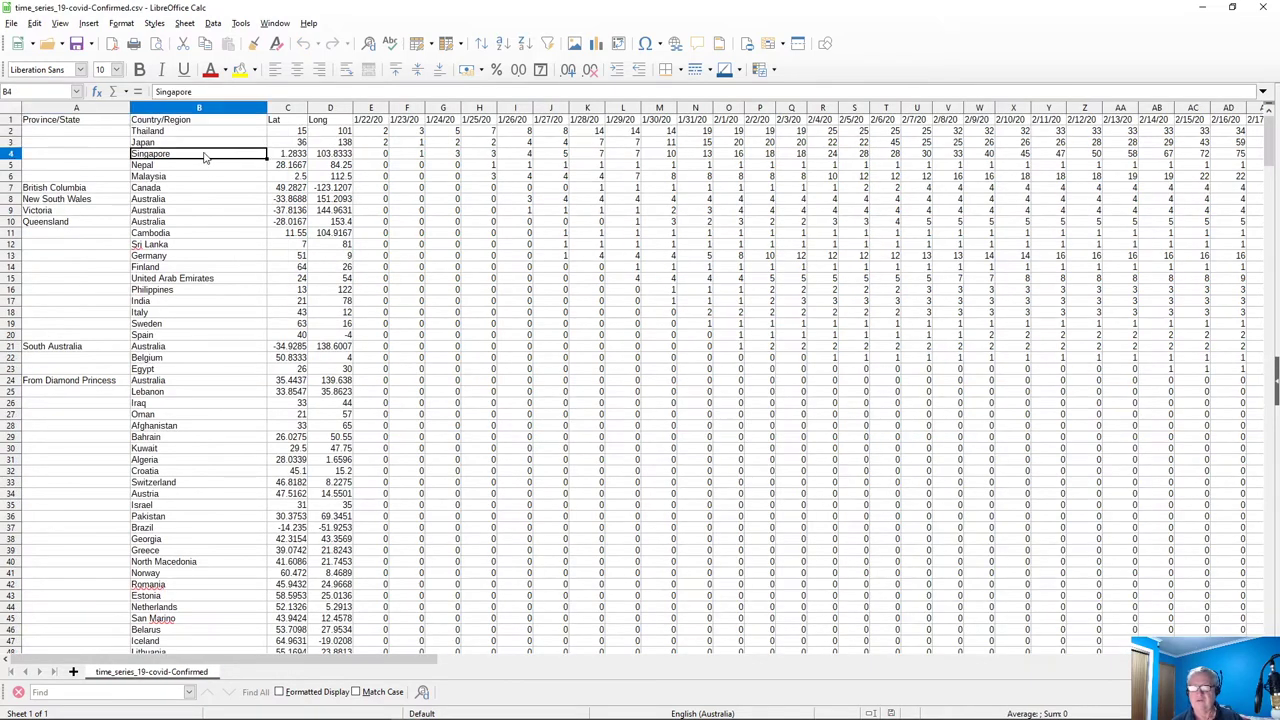
key("ctrl+Down")
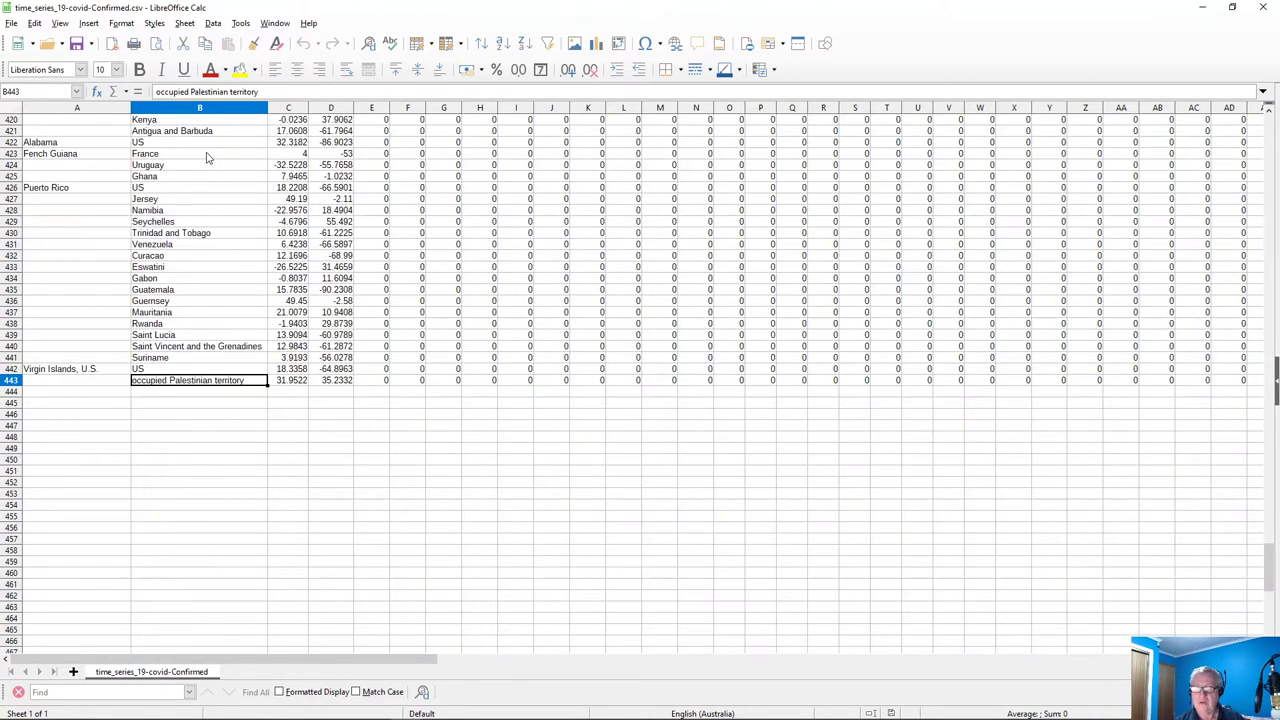
Switch back to CoronaVirus2020.02.ods and insert 36 blank rows at row 405, above the Vietnam row
key("alt+Tab")
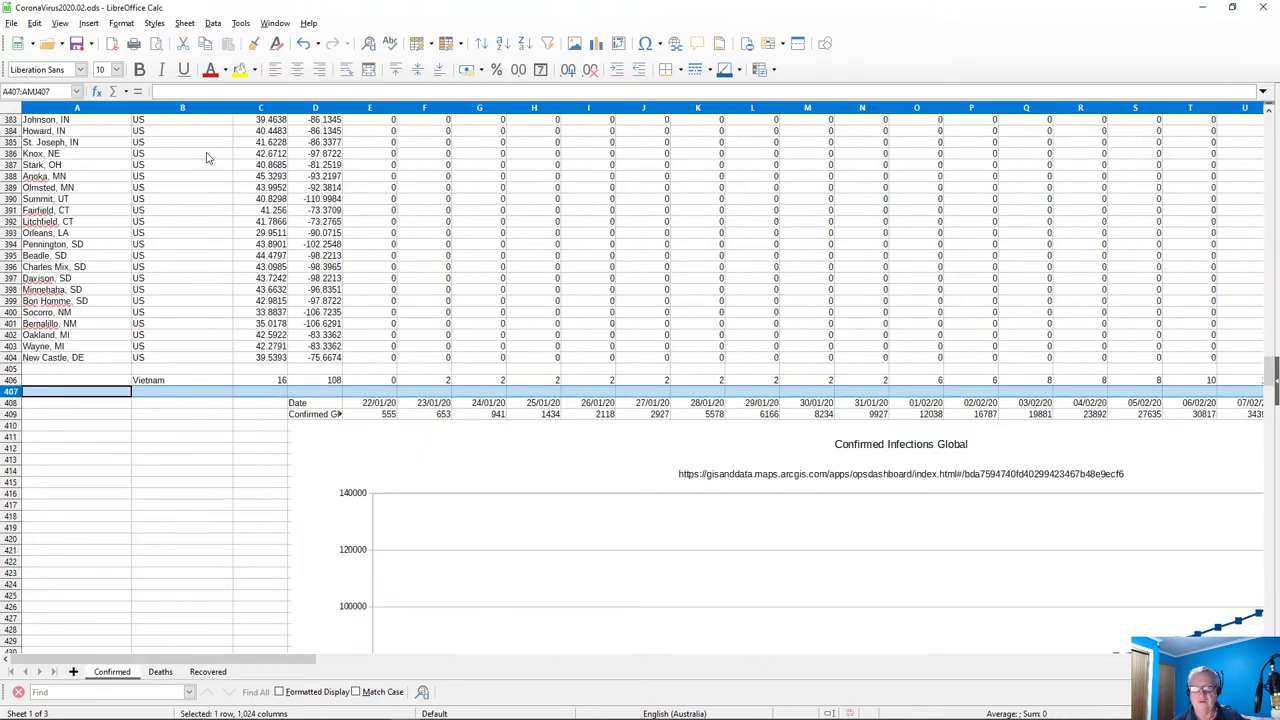
left_click(10, 370)
left_click_drag(10, 370, 24, 432)
scroll(27, 578, "down", 9)
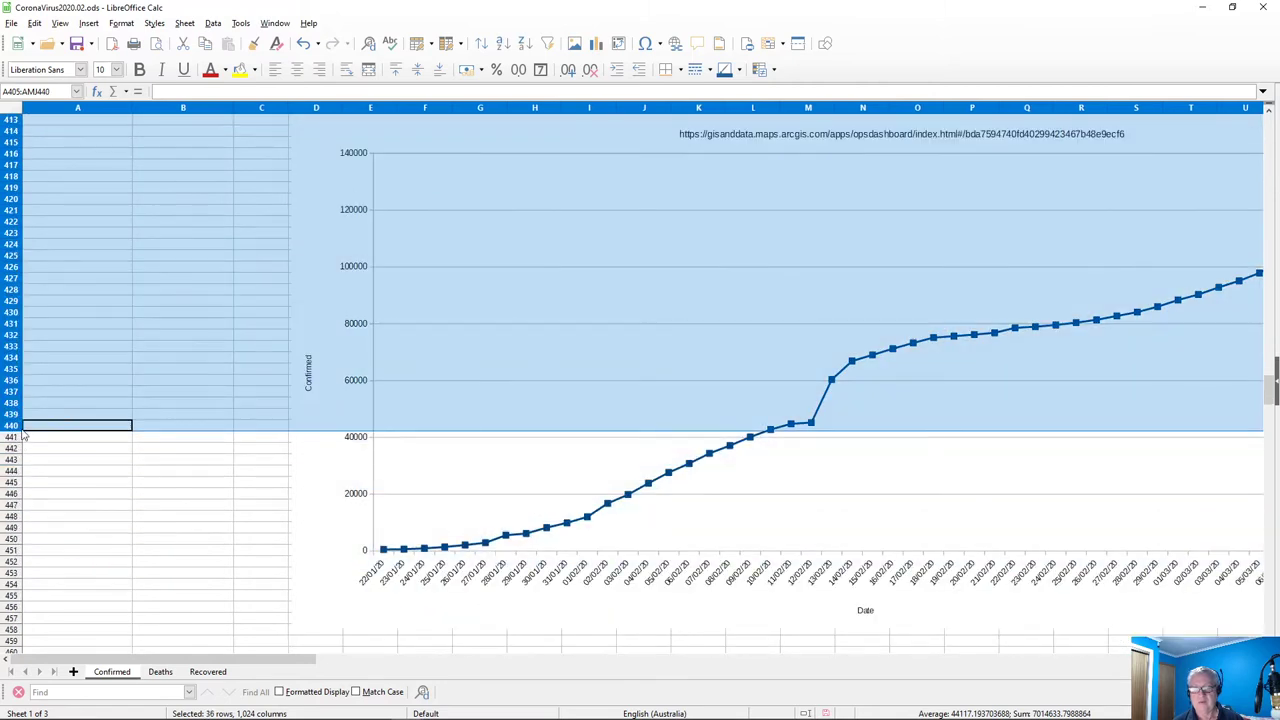
right_click(12, 426)
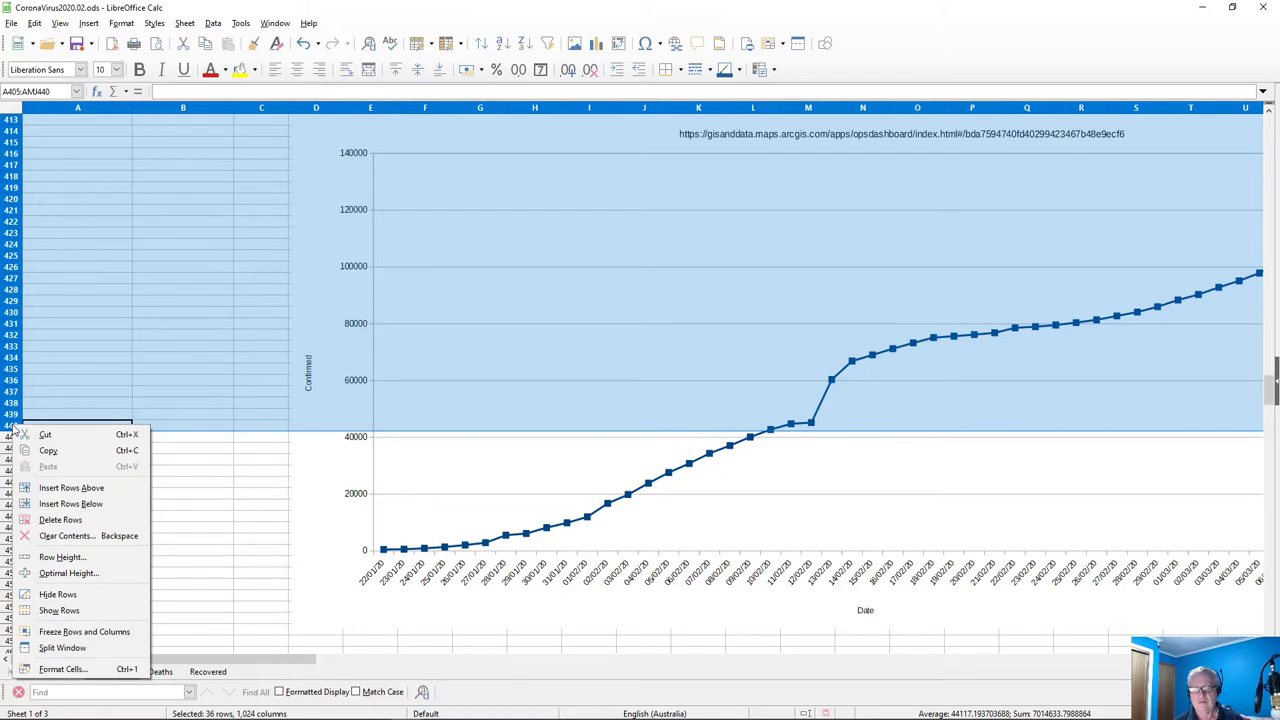
left_click(27, 488)
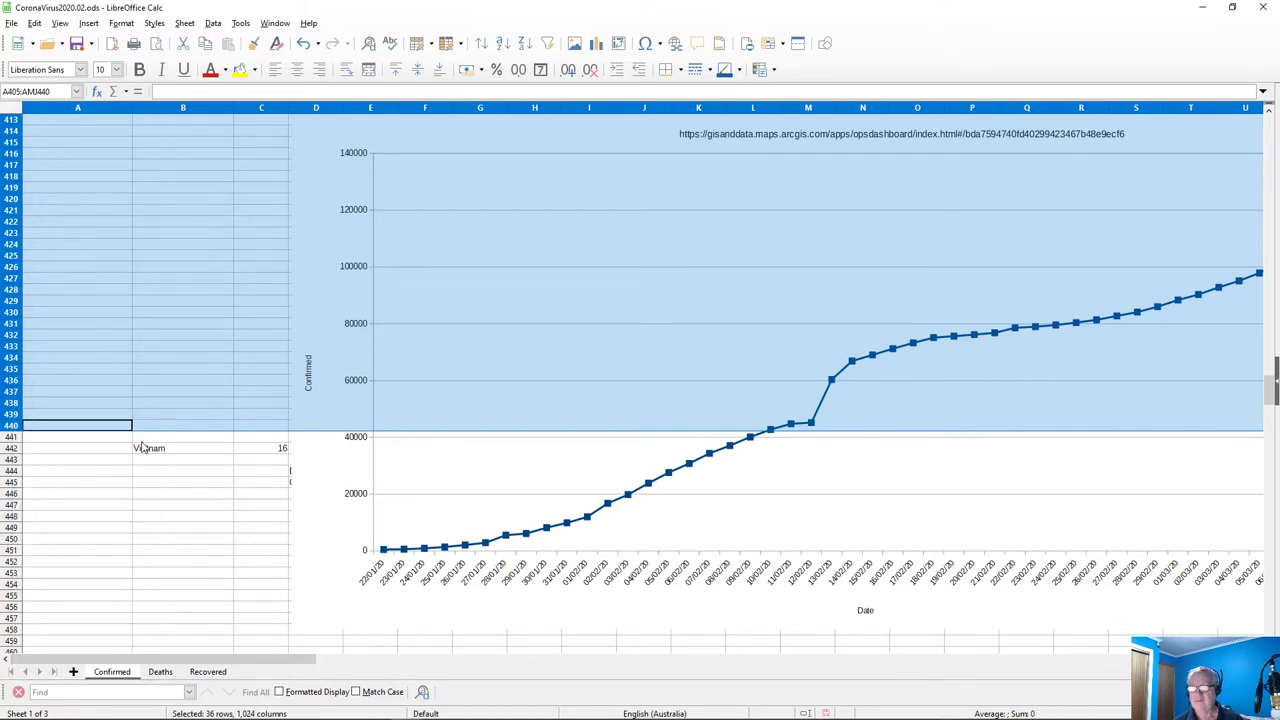
Move the Confirmed Infections Japan chart down to about row 826, below its date and confirmed rows
scroll(143, 447, "up", 8)
scroll(143, 447, "down", 20)
scroll(143, 447, "down", 20)
scroll(143, 447, "down", 20)
scroll(143, 441, "down", 20)
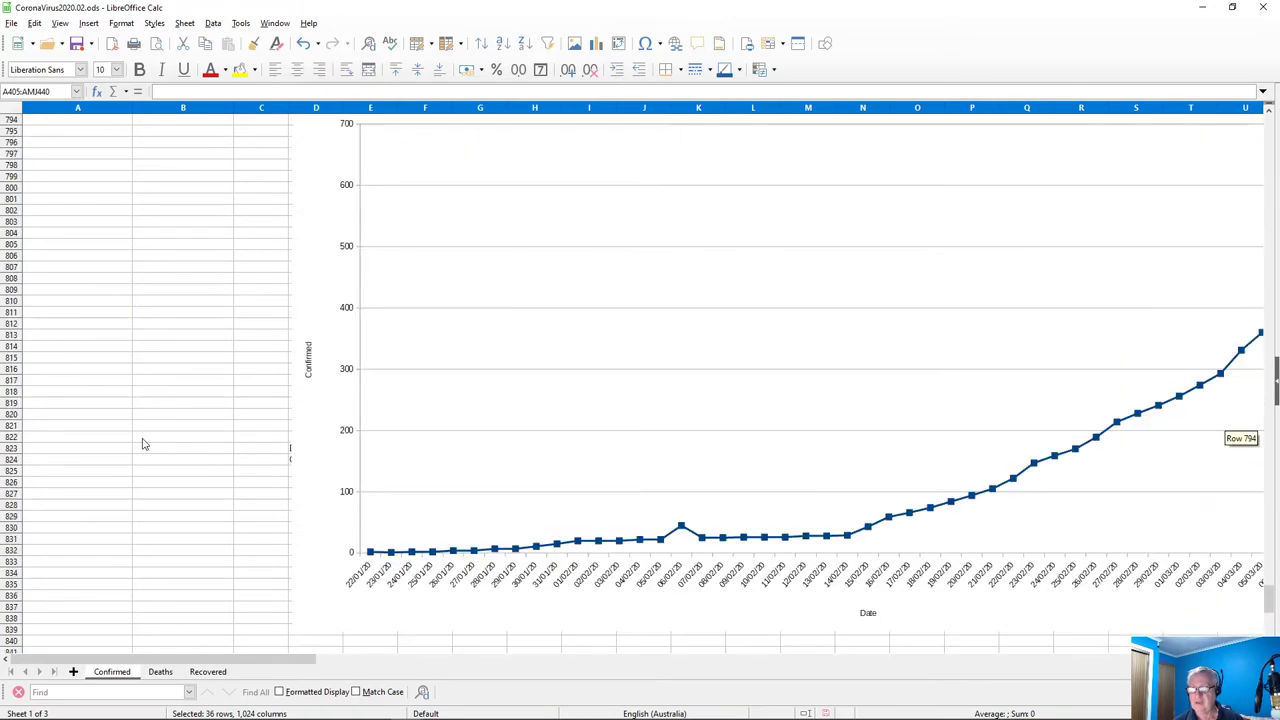
scroll(143, 444, "up", 1)
scroll(143, 444, "up", 1)
scroll(143, 444, "up", 1)
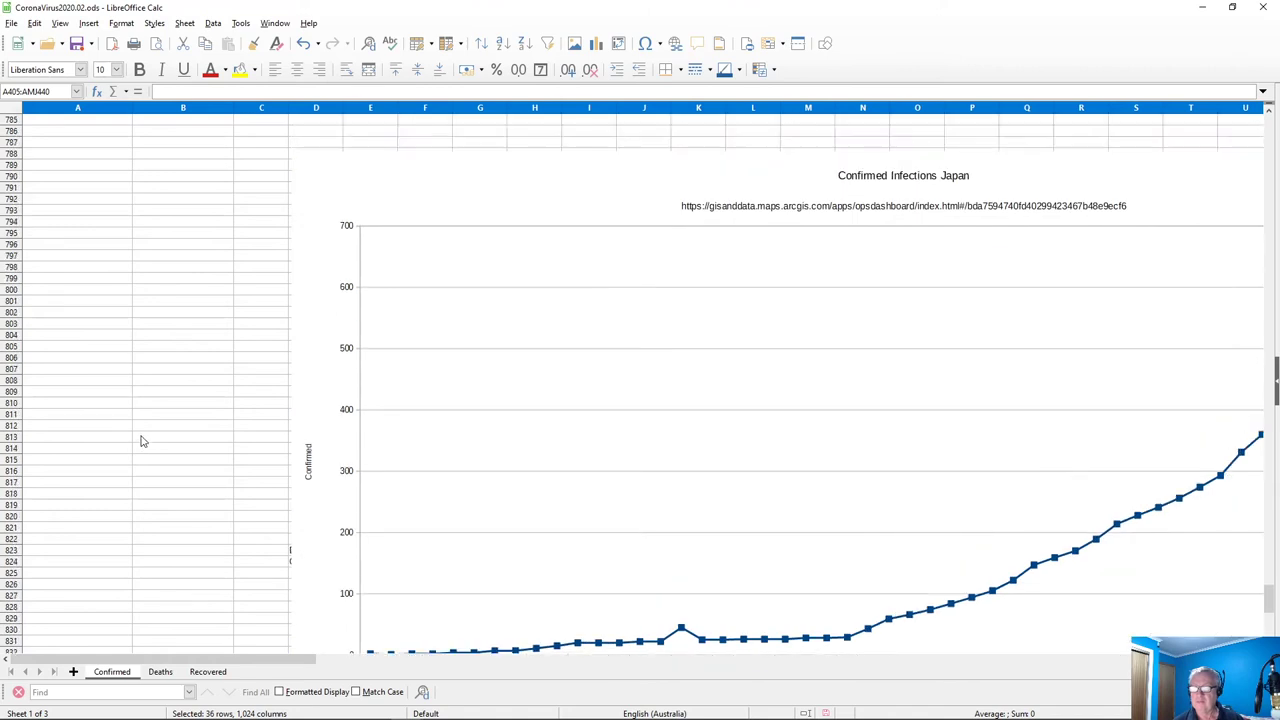
left_click(322, 200)
left_click_drag(314, 169, 311, 594)
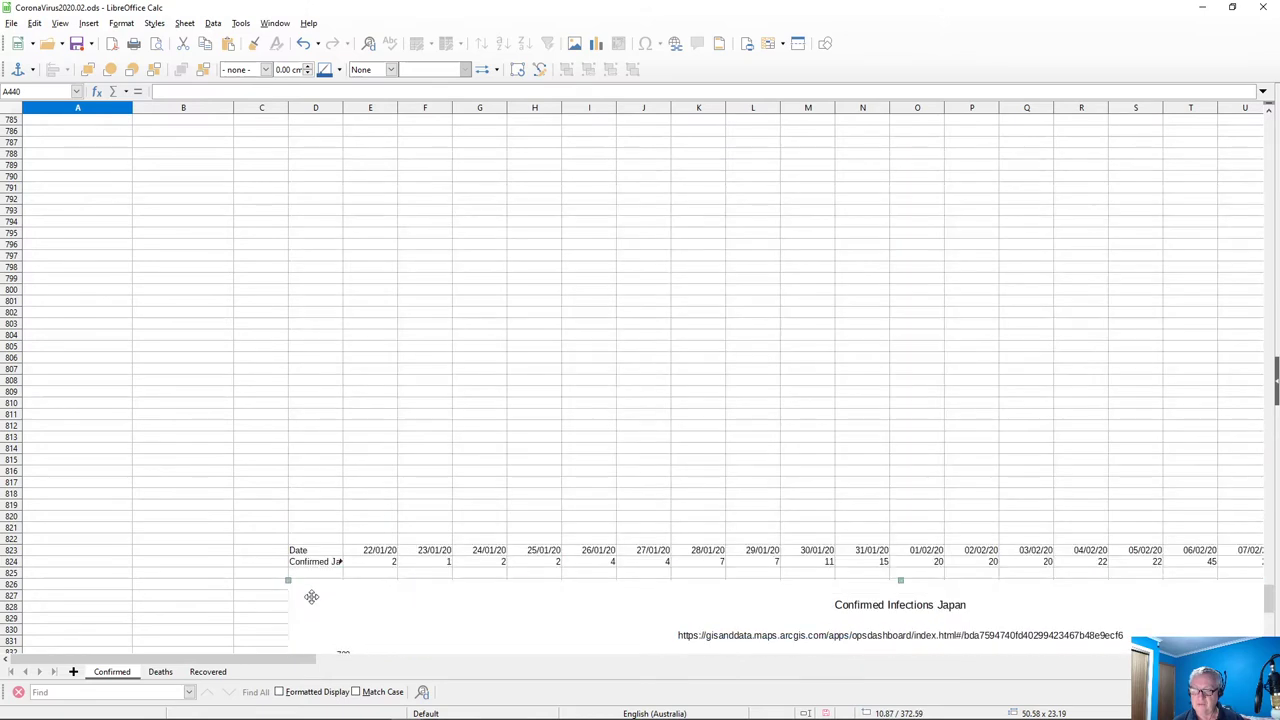
Move the Confirmed Infections Australia chart down to about row 773, below its date and confirmed rows
scroll(336, 479, "up", 4)
scroll(336, 479, "up", 3)
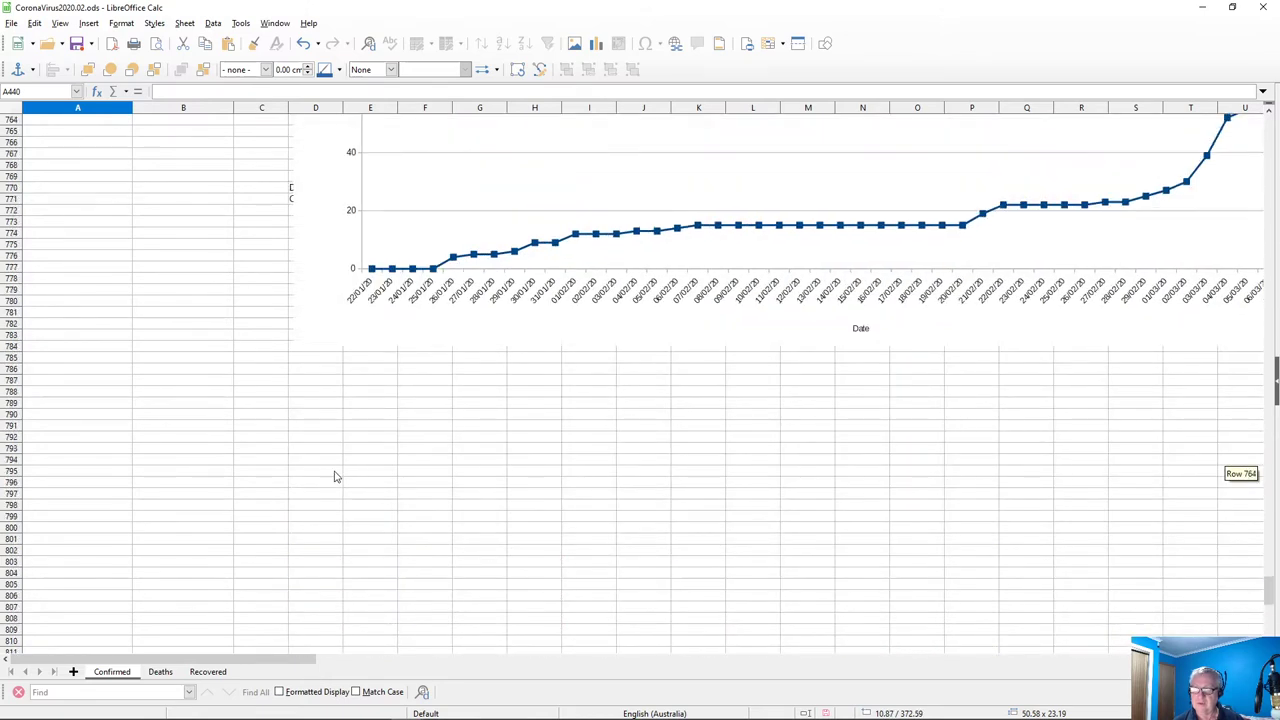
scroll(300, 336, "up", 4)
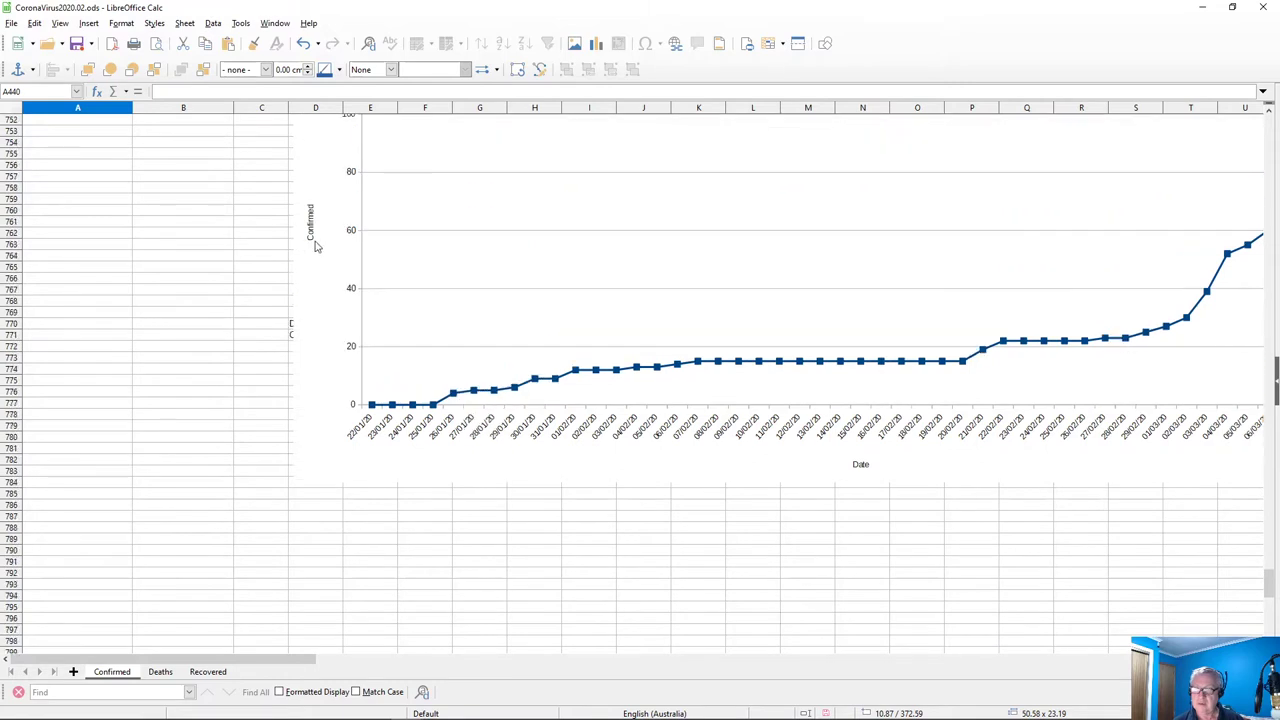
left_click(313, 178)
left_click_drag(313, 178, 309, 594)
scroll(203, 477, "down", 7)
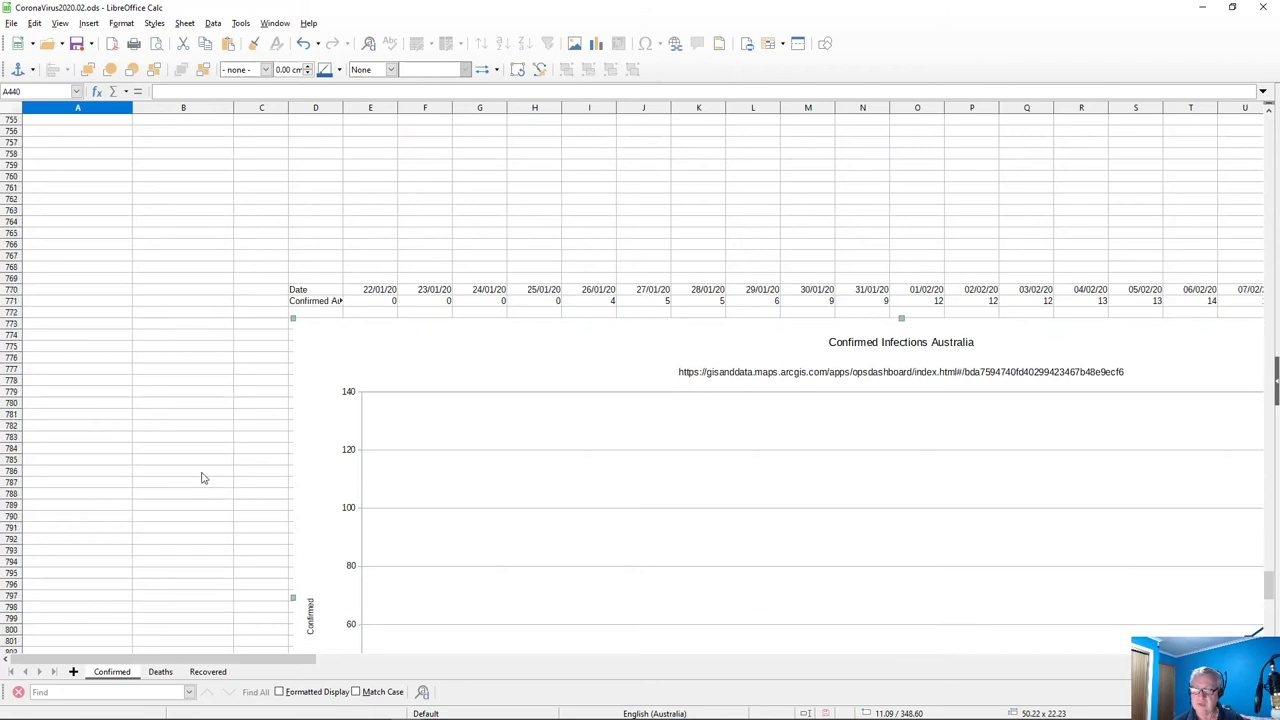
scroll(203, 477, "down", 14)
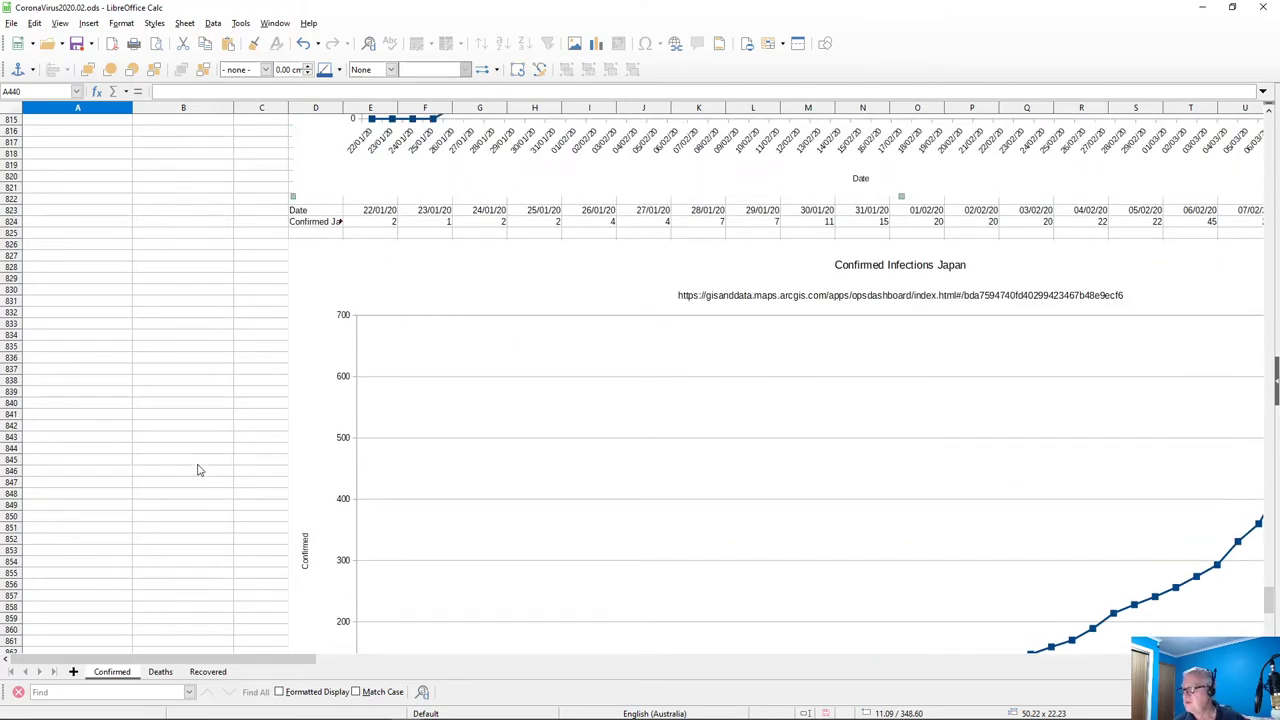
scroll(198, 456, "down", 15)
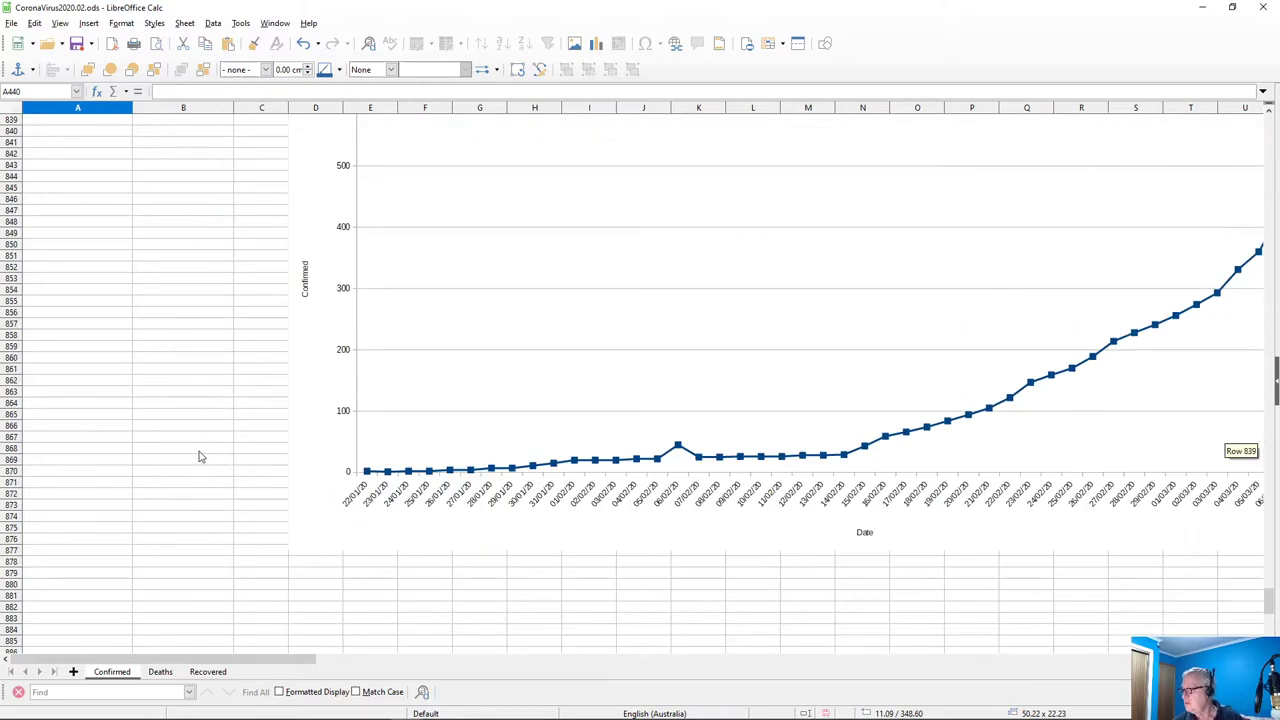
scroll(200, 457, "down", 6)
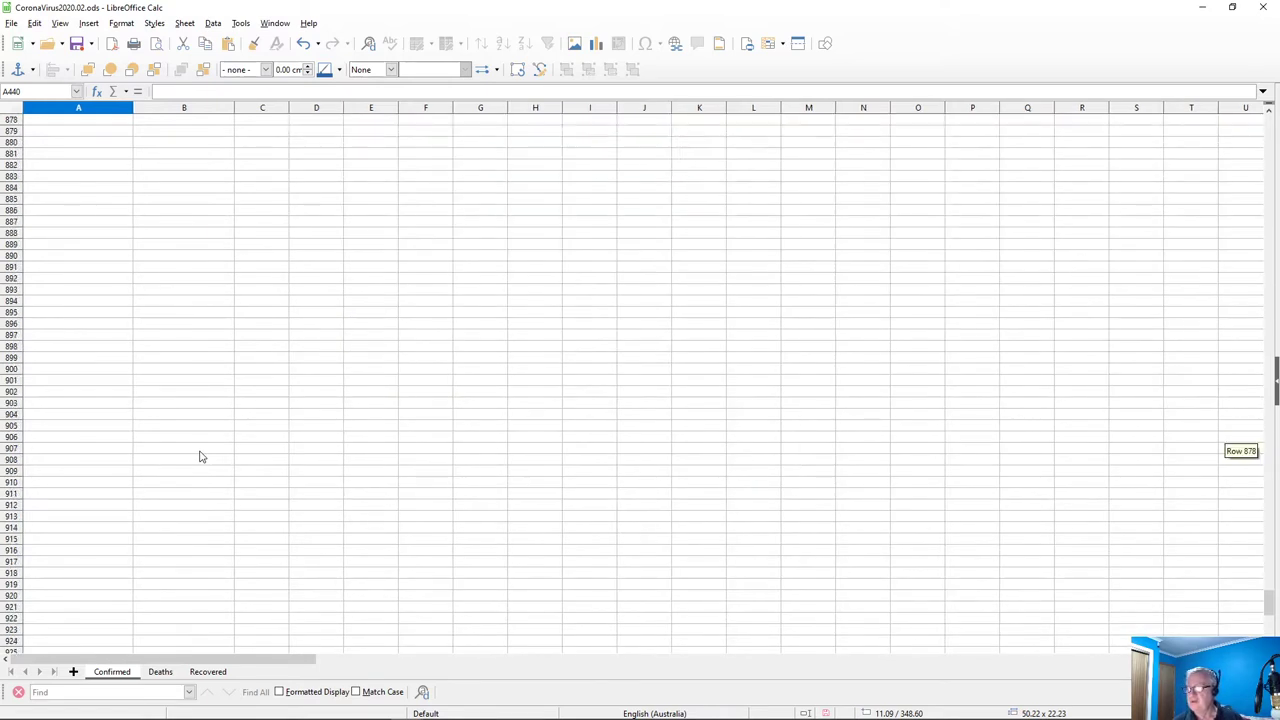
Move the Daily percentage infection Increase without China chart down to about row 719, below its date and percentage rows
scroll(205, 450, "up", 20)
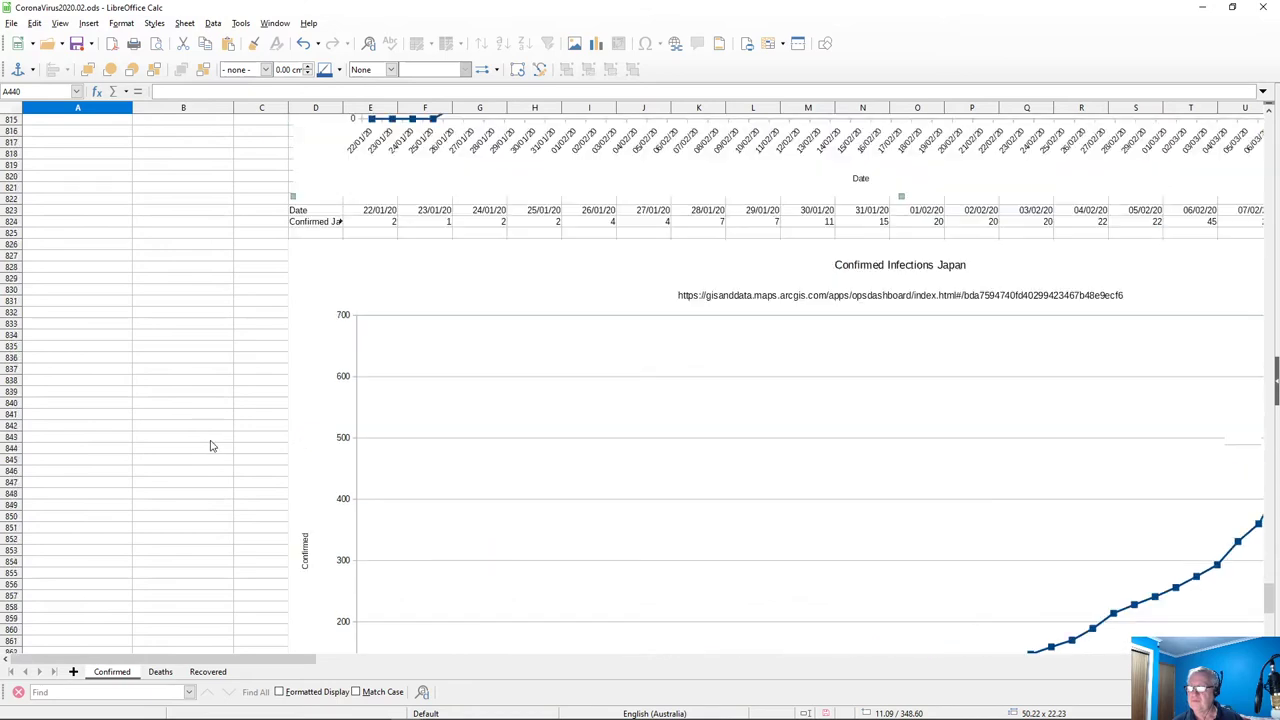
scroll(220, 438, "up", 20)
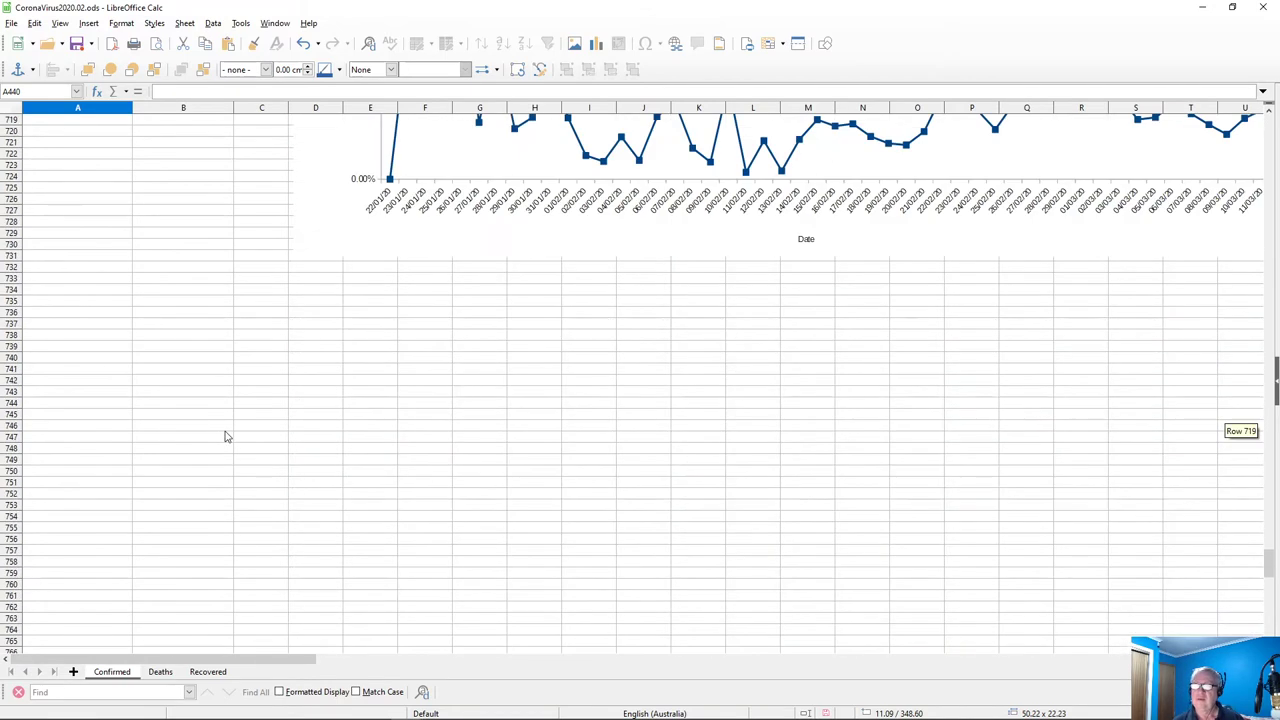
scroll(227, 436, "up", 5)
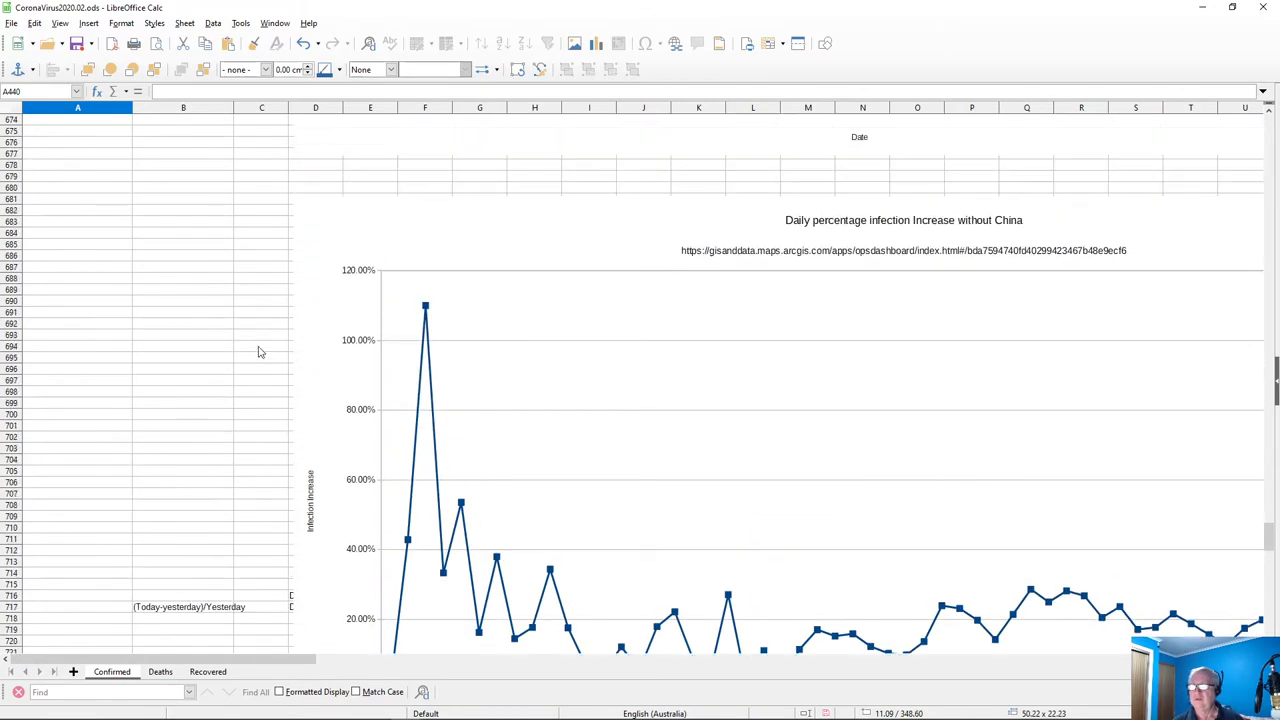
scroll(250, 356, "down", 2)
left_click(320, 155)
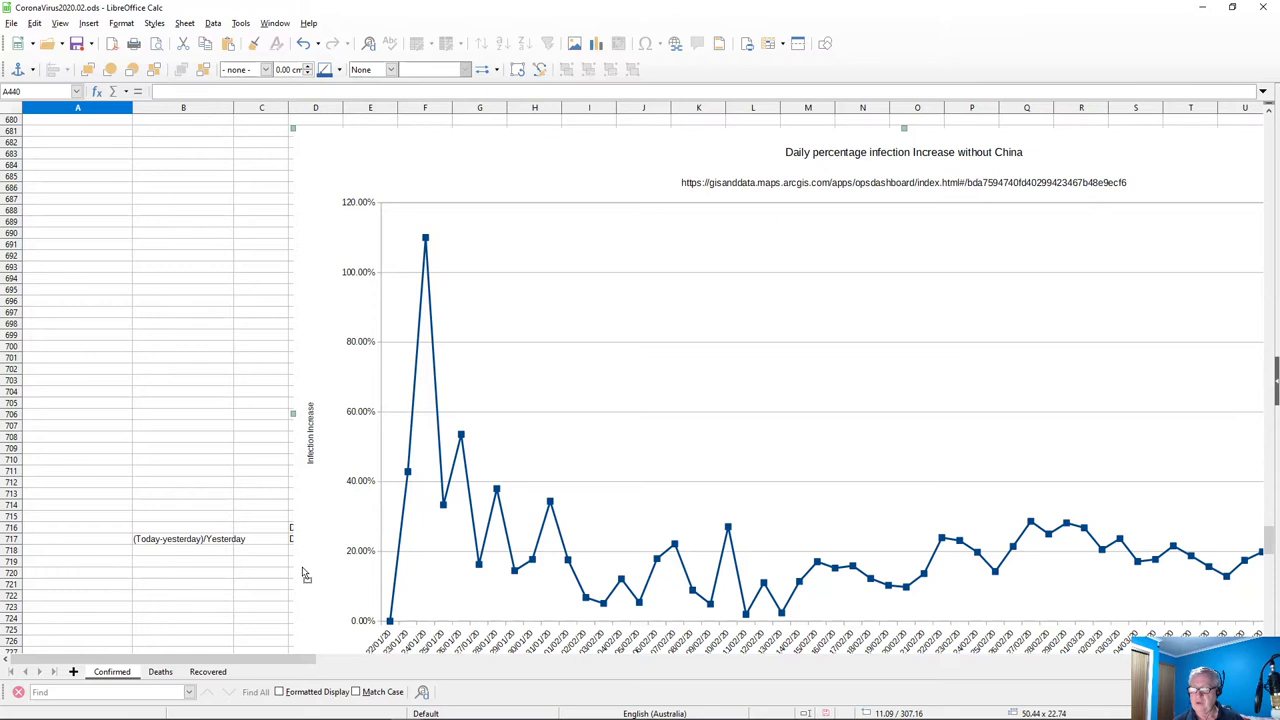
key("ctrl+z")
left_click_drag(304, 567, 323, 583)
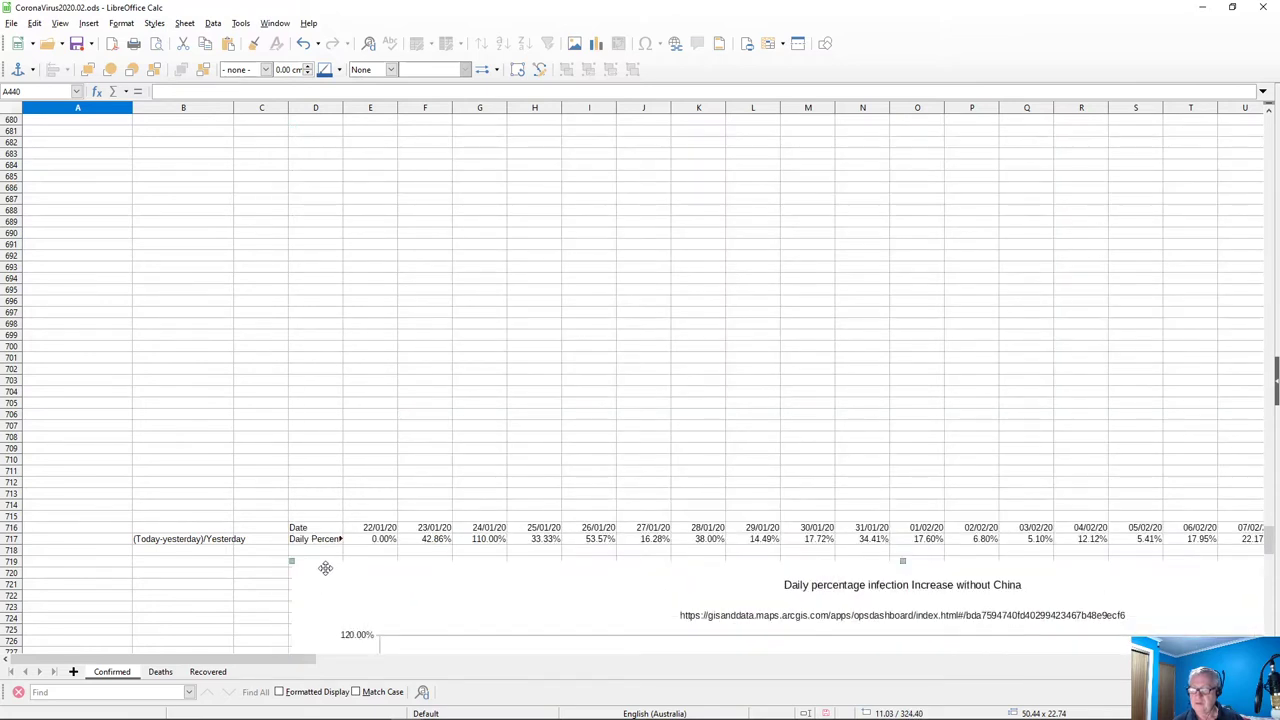
Move the Confirmed Infections Italy chart down to about row 665, below its date and confirmed rows
scroll(407, 442, "up", 18)
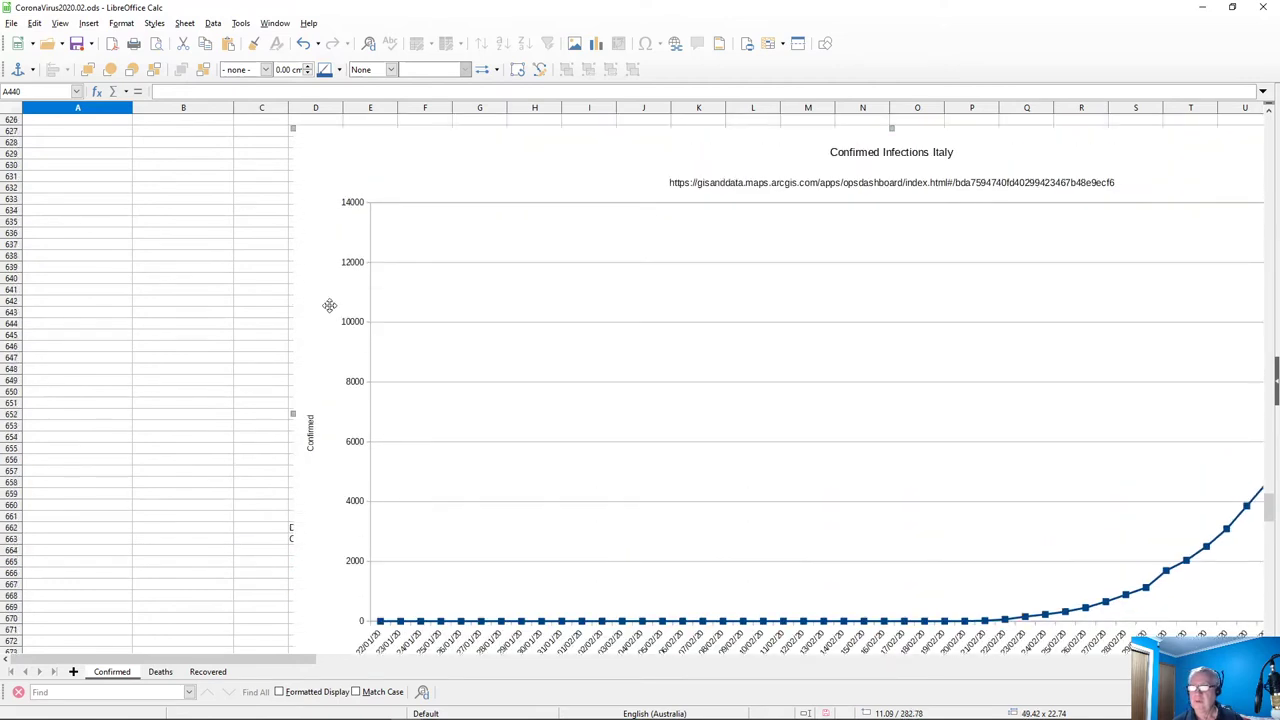
left_click_drag(326, 318, 322, 544)
scroll(268, 520, "down", 15)
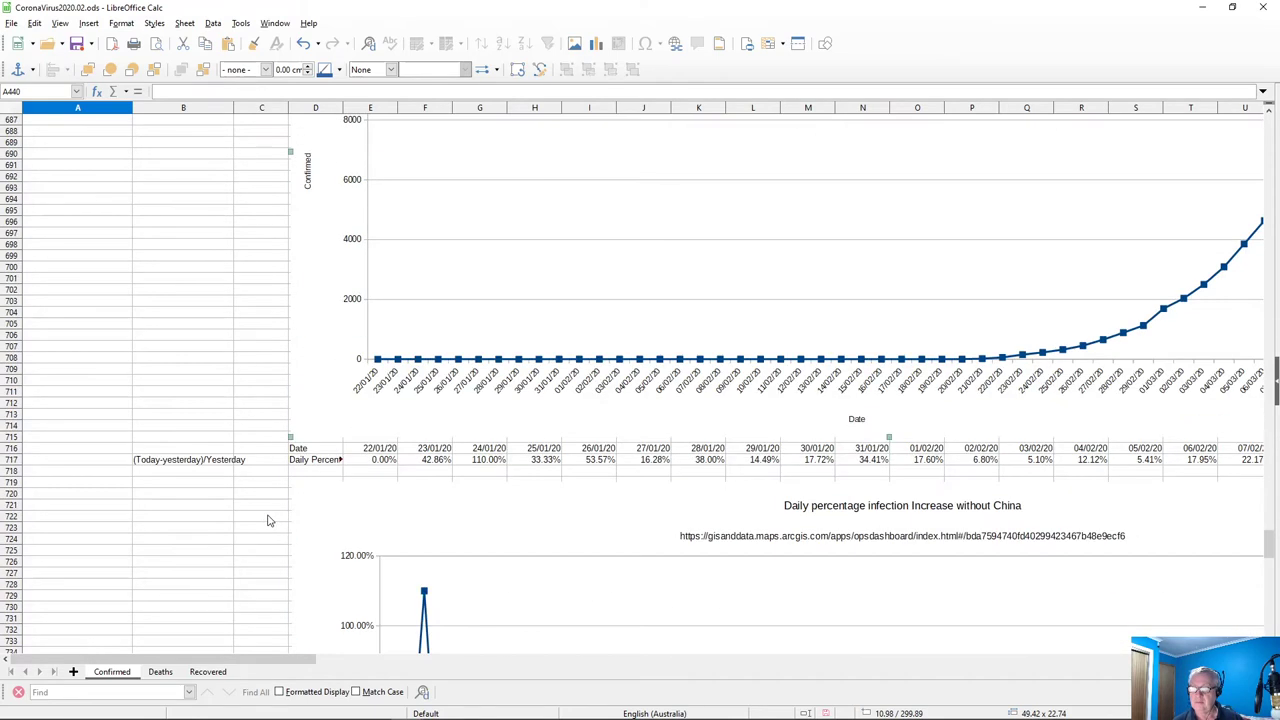
Move the Confirmed Infections Iran chart down to about row 612, below its date and confirmed rows
scroll(268, 520, "up", 20)
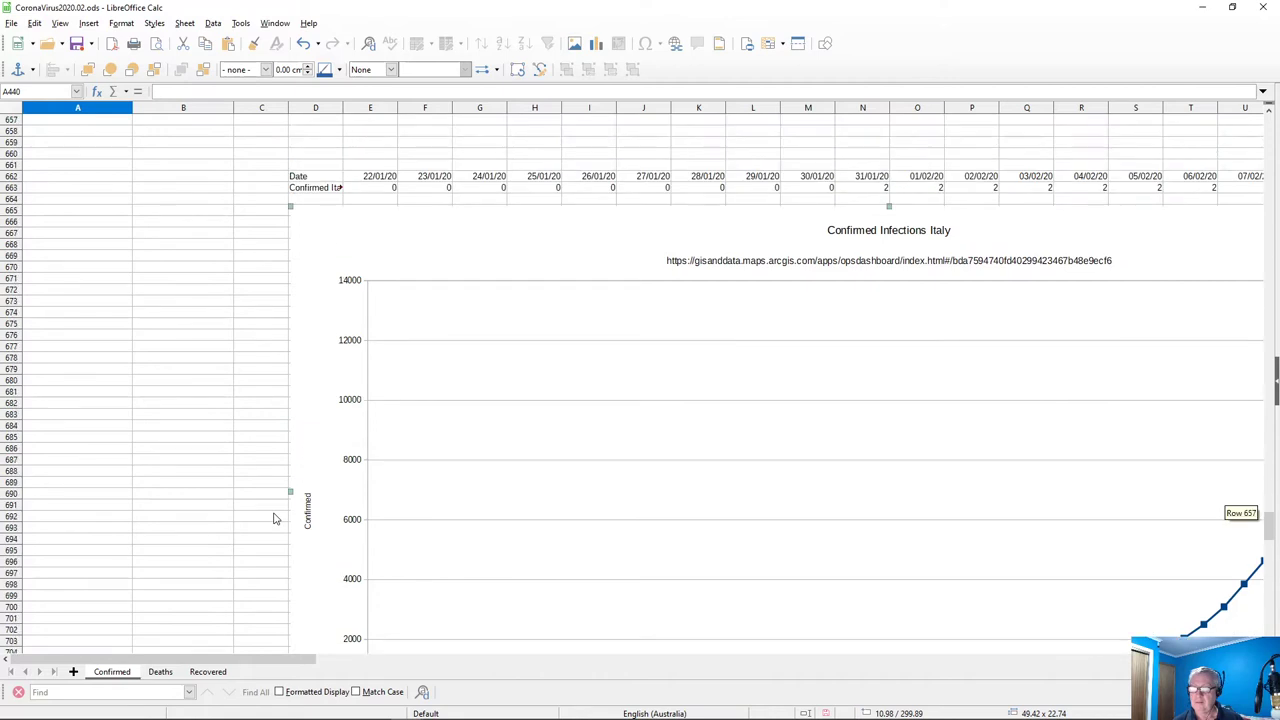
scroll(276, 516, "up", 8)
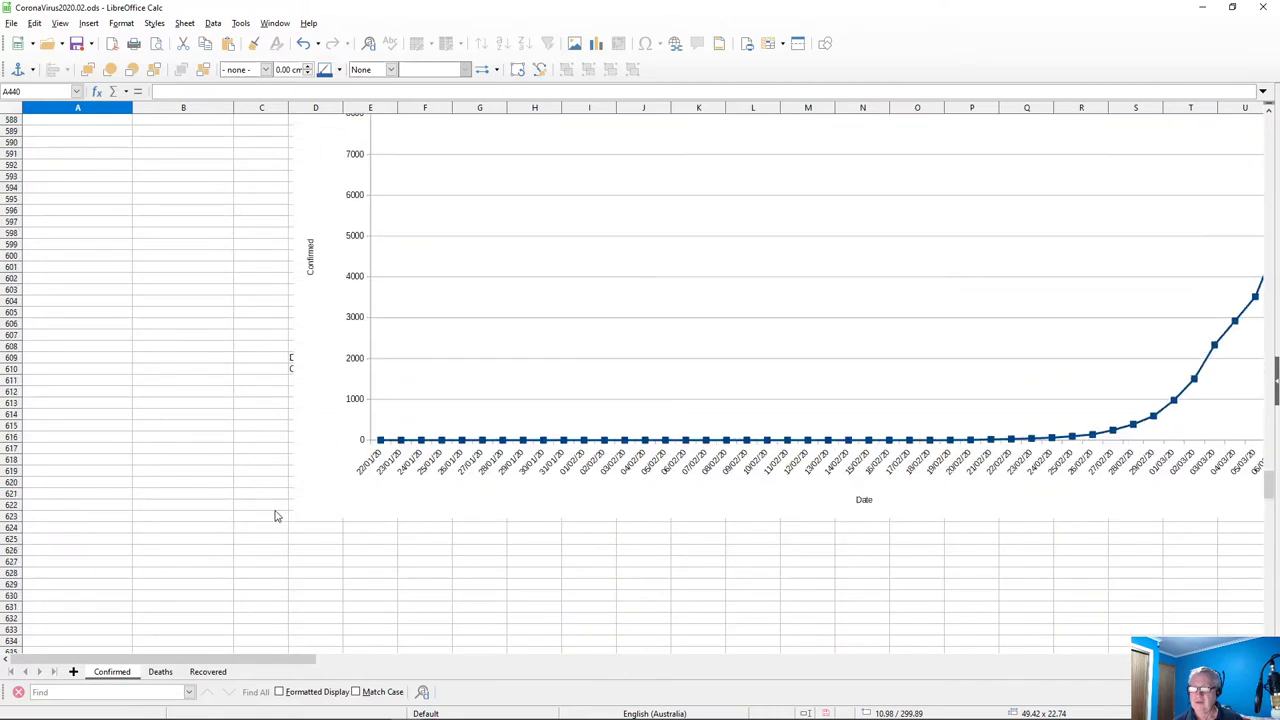
left_click(298, 240)
left_click_drag(298, 240, 294, 532)
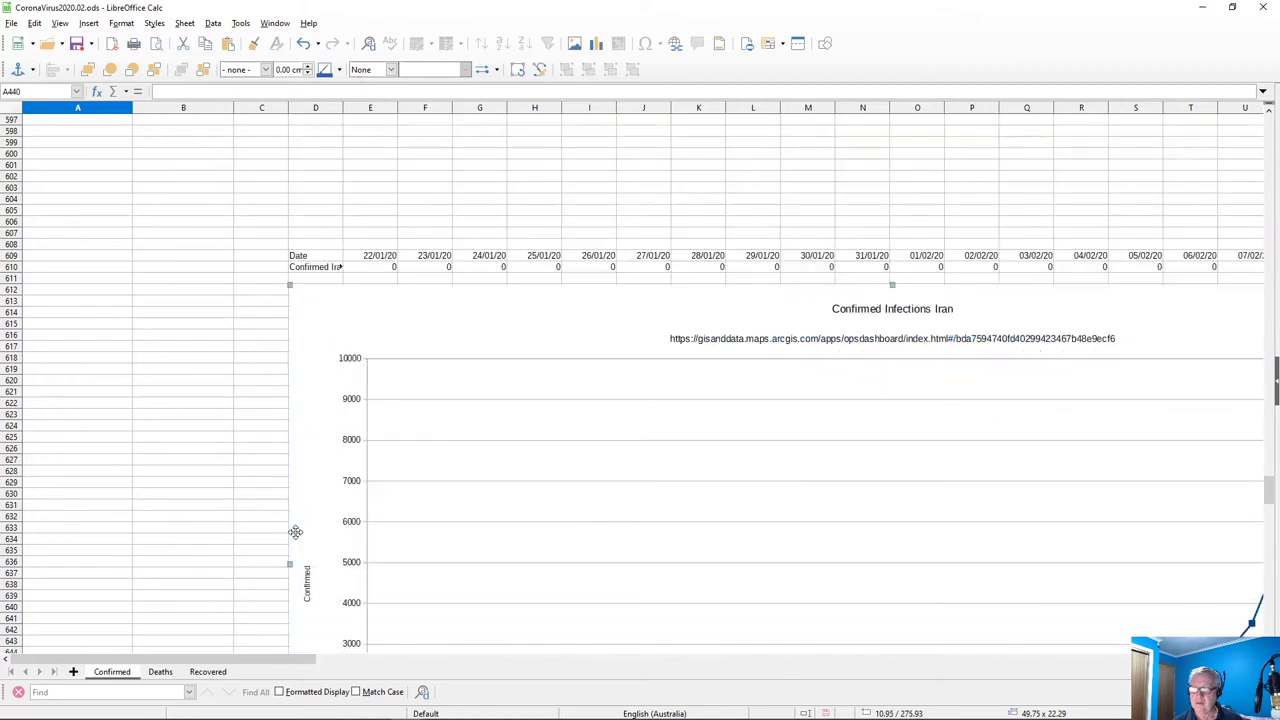
scroll(240, 502, "down", 14)
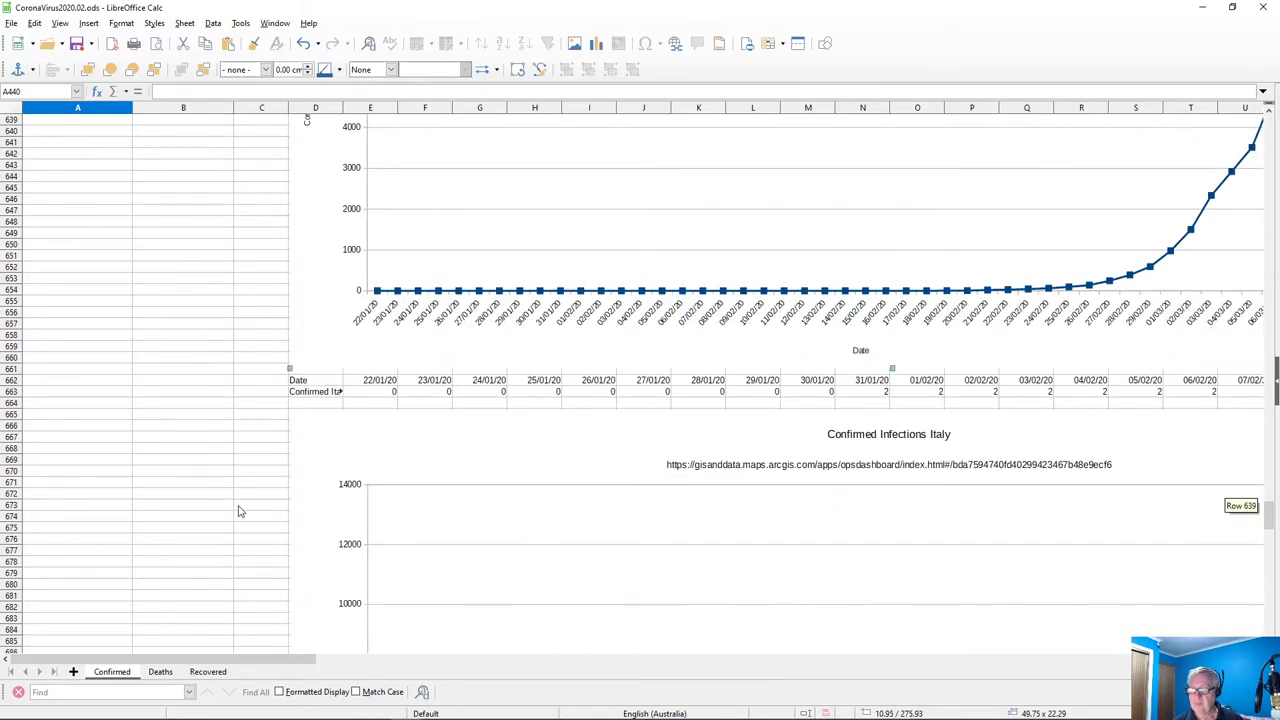
Move the Confirmed Infections South Korea chart down to about row 558, below its date and confirmed rows
scroll(239, 510, "up", 7)
scroll(248, 490, "up", 14)
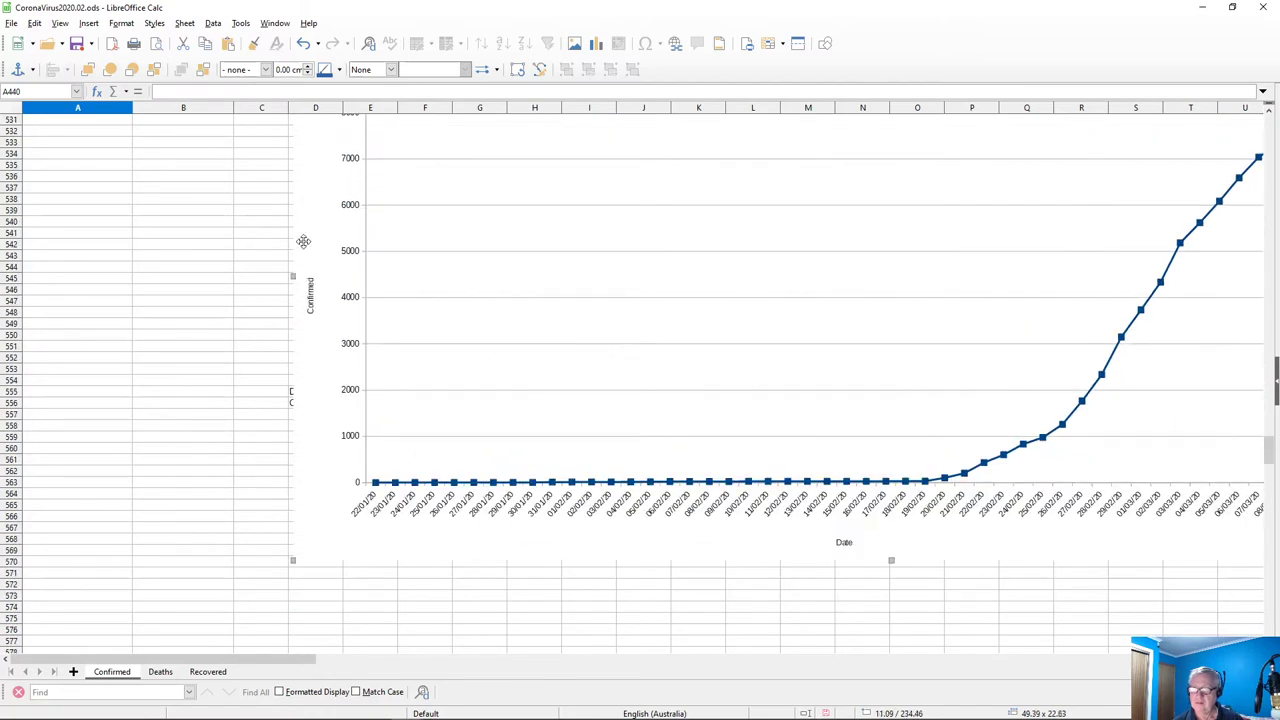
left_click_drag(300, 237, 297, 486)
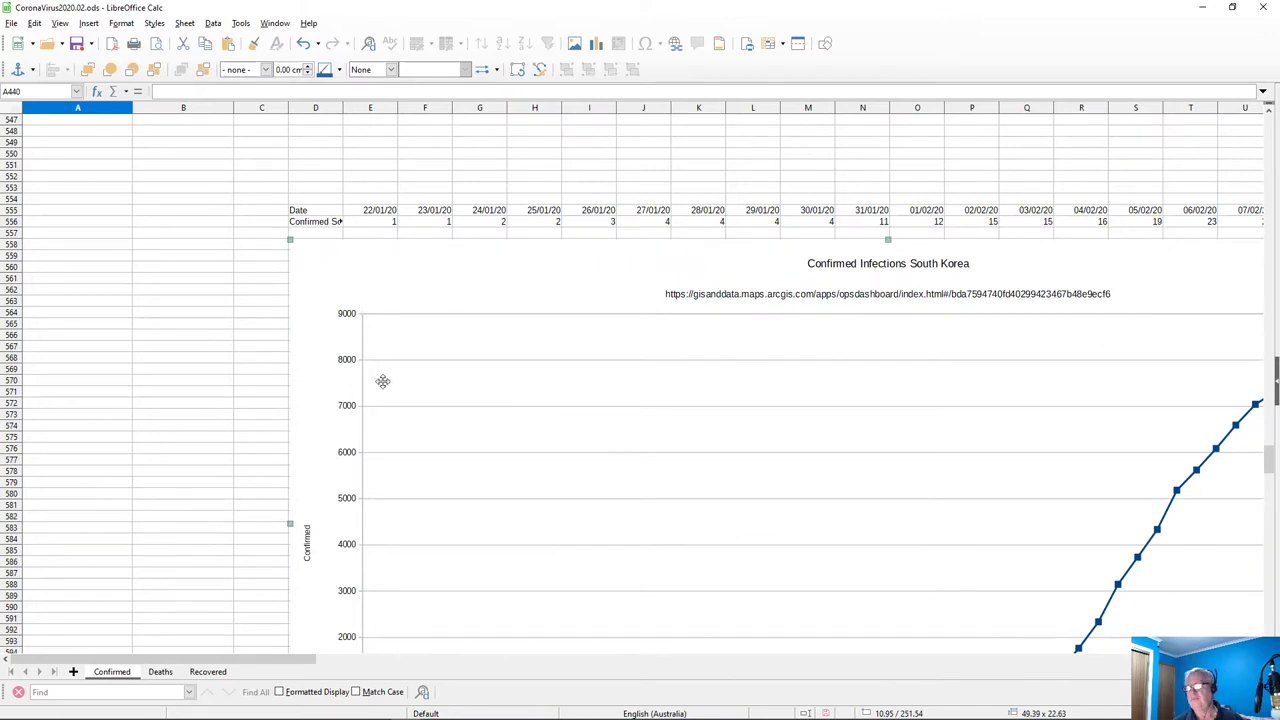
scroll(381, 421, "down", 6)
scroll(381, 421, "down", 7)
Move the Global Confirmed Infections without China chart down to just below its date and confirmed rows
scroll(381, 421, "up", 20)
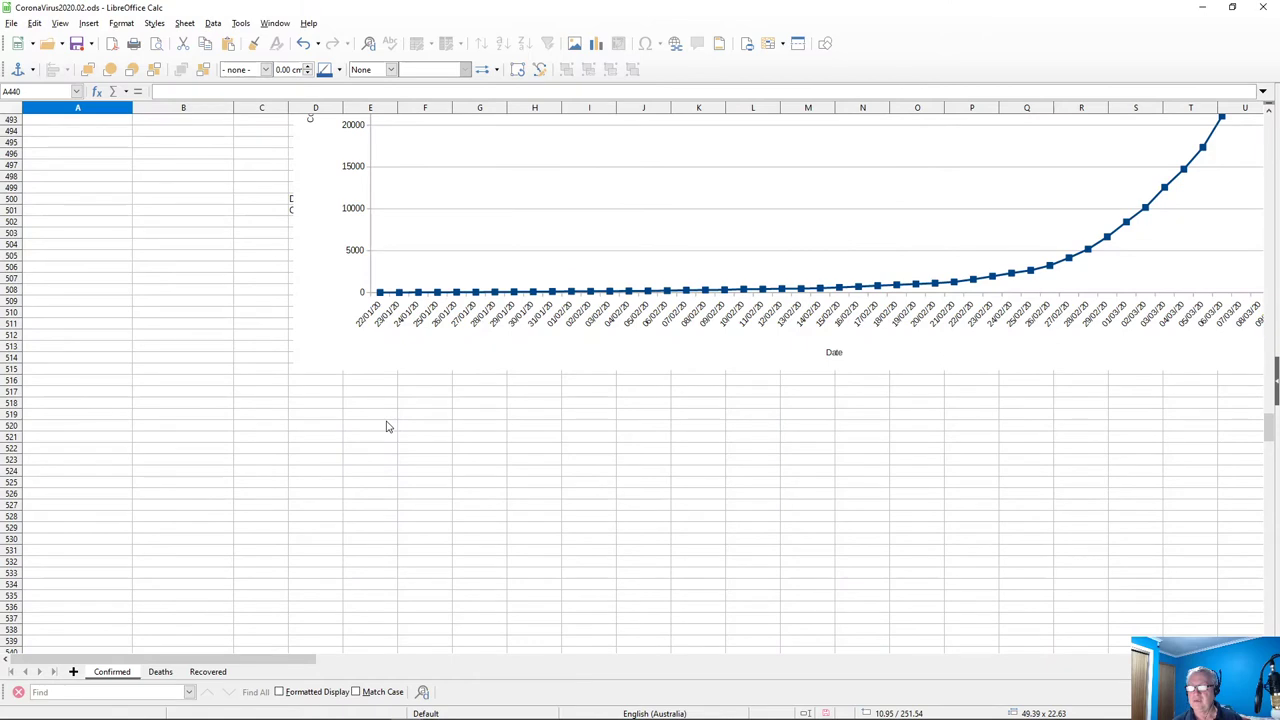
scroll(388, 427, "up", 13)
scroll(388, 425, "down", 3)
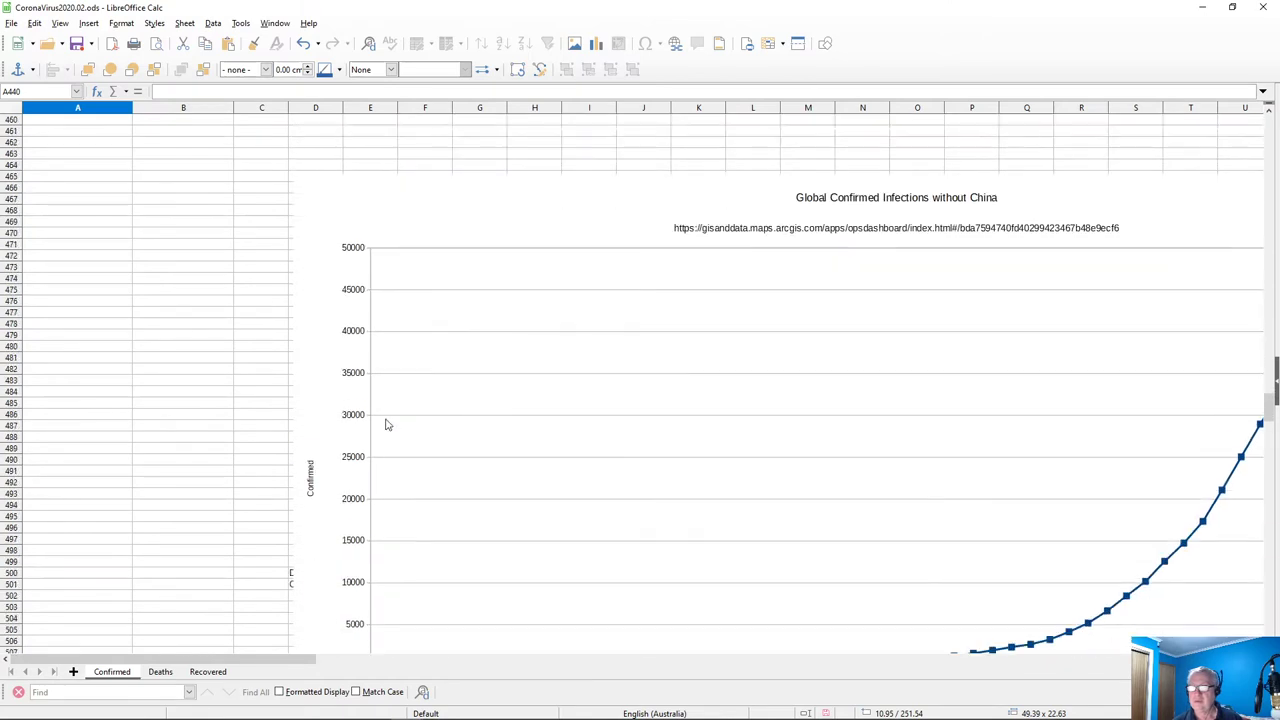
left_click(315, 205)
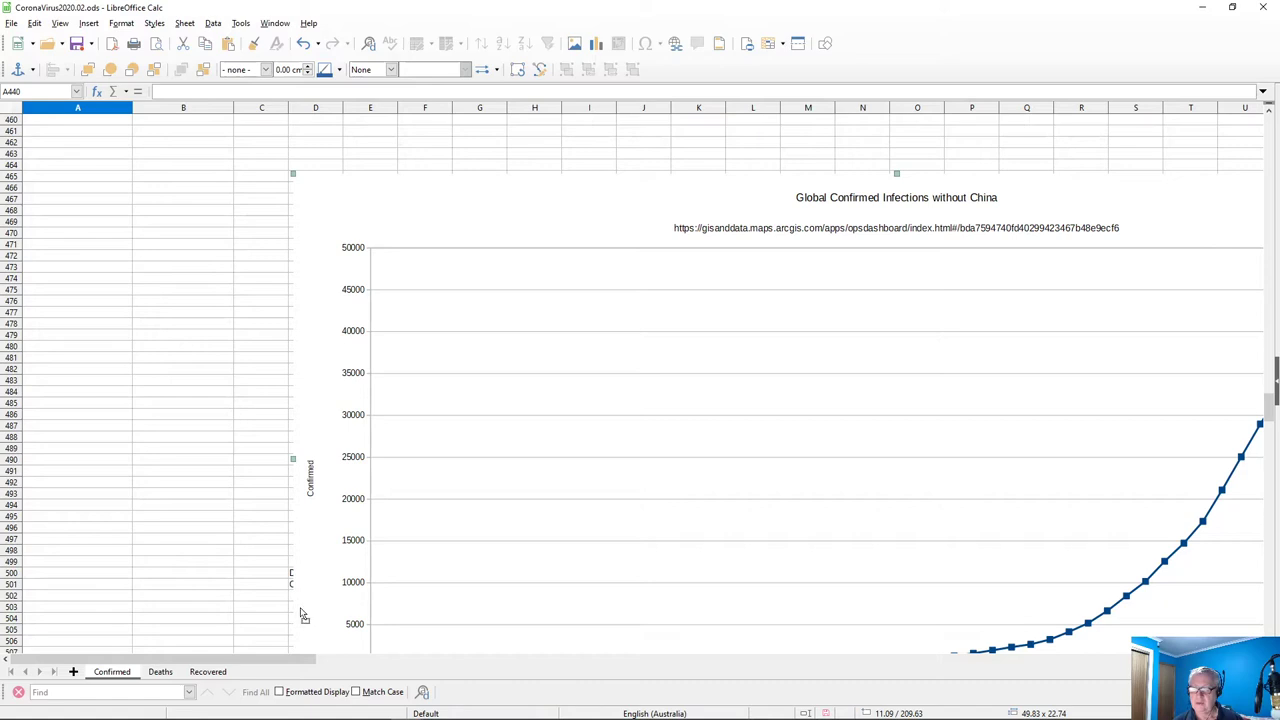
left_click_drag(297, 607, 317, 613)
scroll(317, 613, "down", 20)
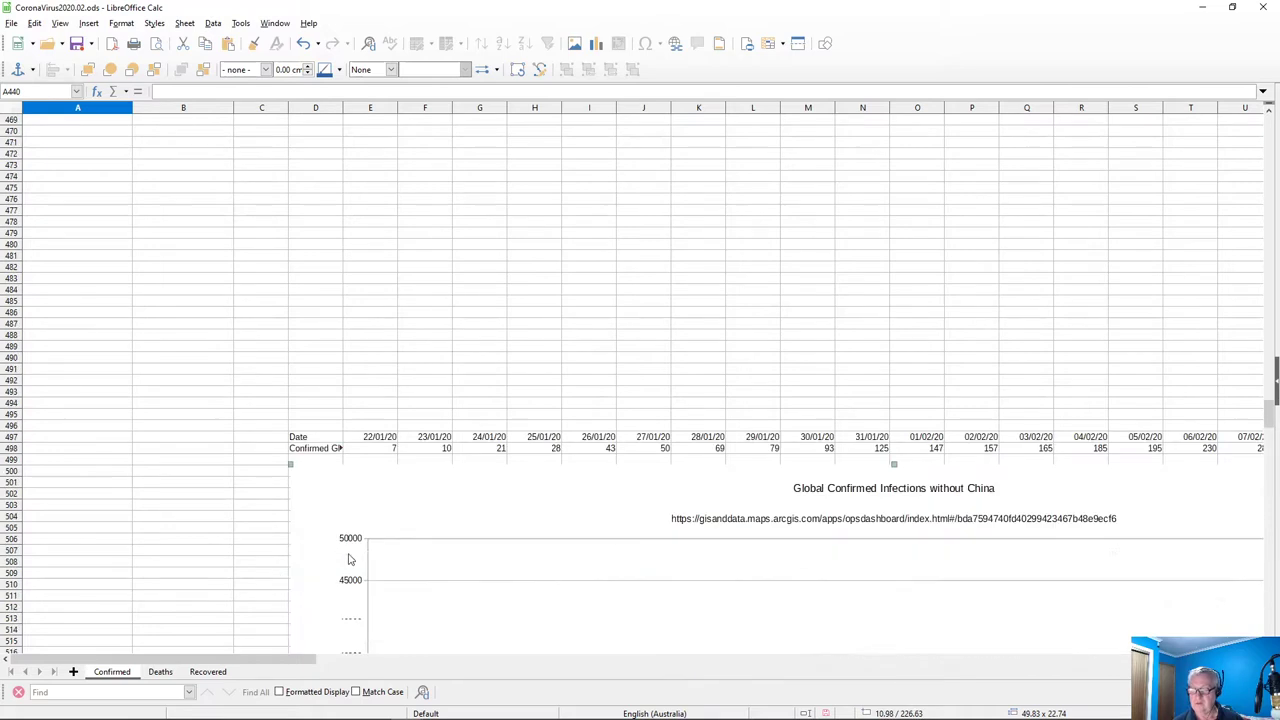
Move the Confirmed Infections Global chart down to about row 447, below its date and confirmed rows
scroll(358, 553, "up", 20)
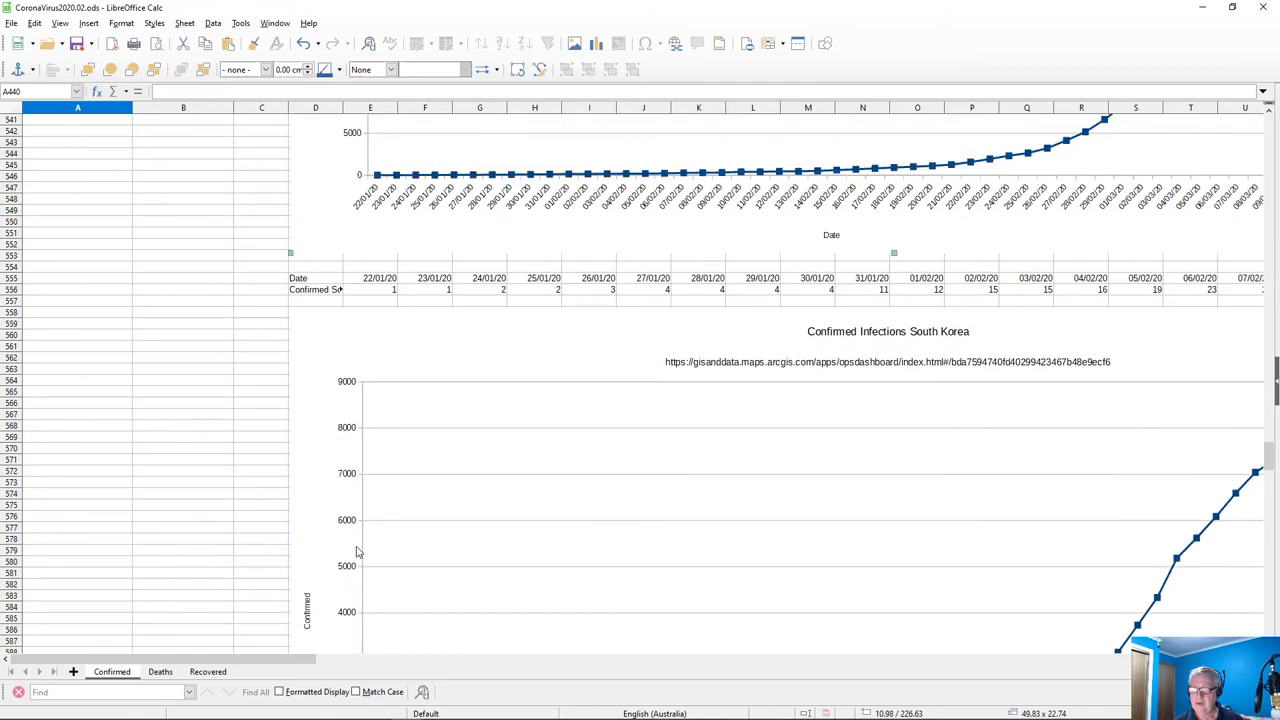
scroll(365, 508, "up", 11)
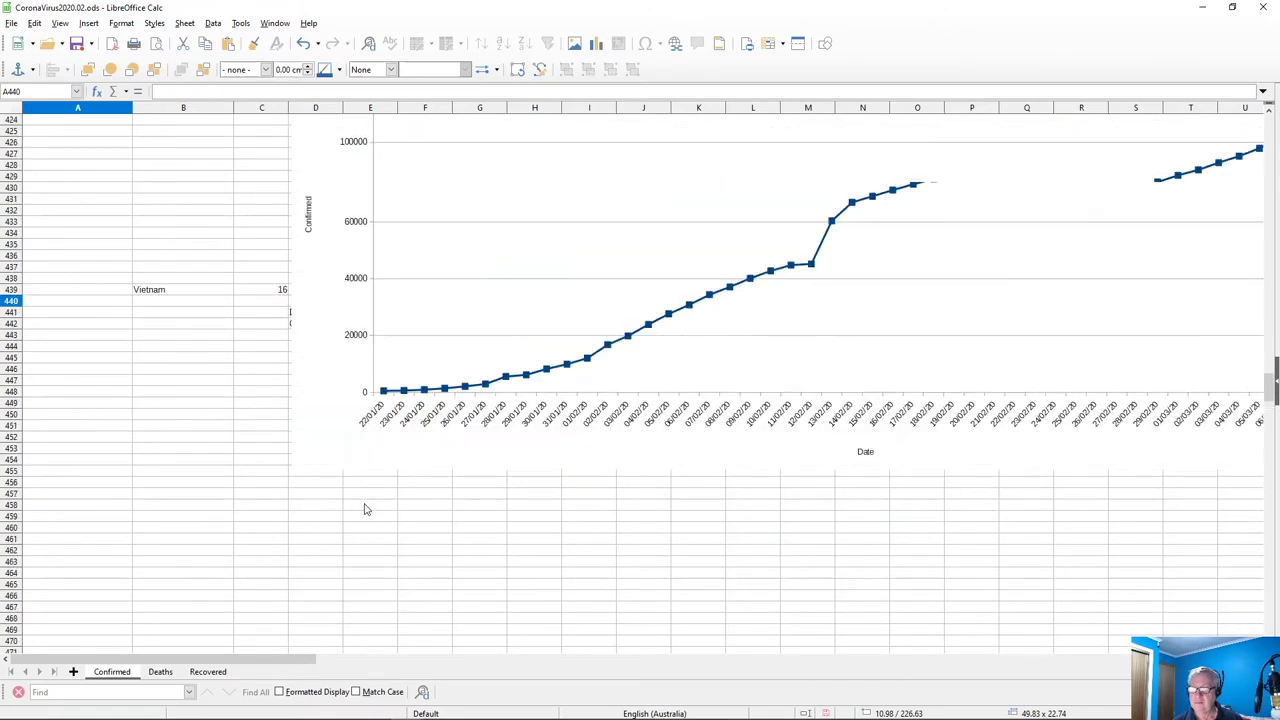
left_click_drag(326, 226, 327, 645)
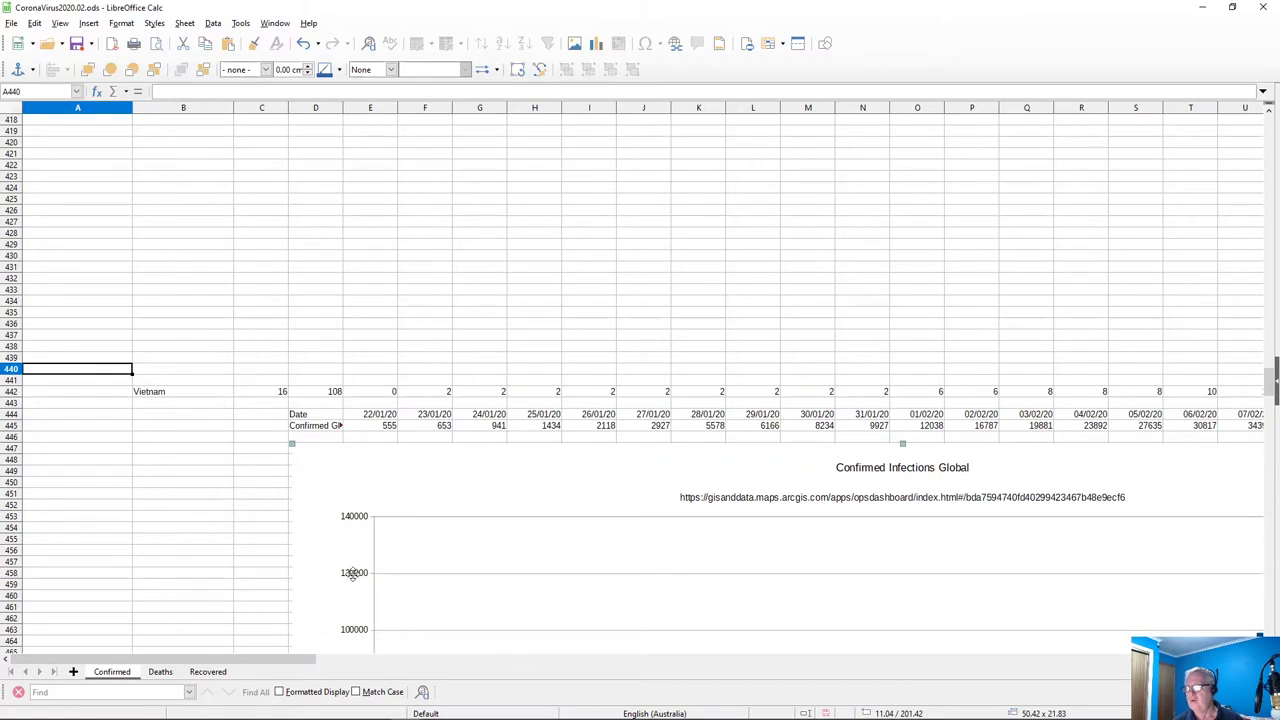
Insert one blank row above row 440 and check the SUM formula in the global confirmed row for 22/01/20
scroll(370, 568, "up", 9)
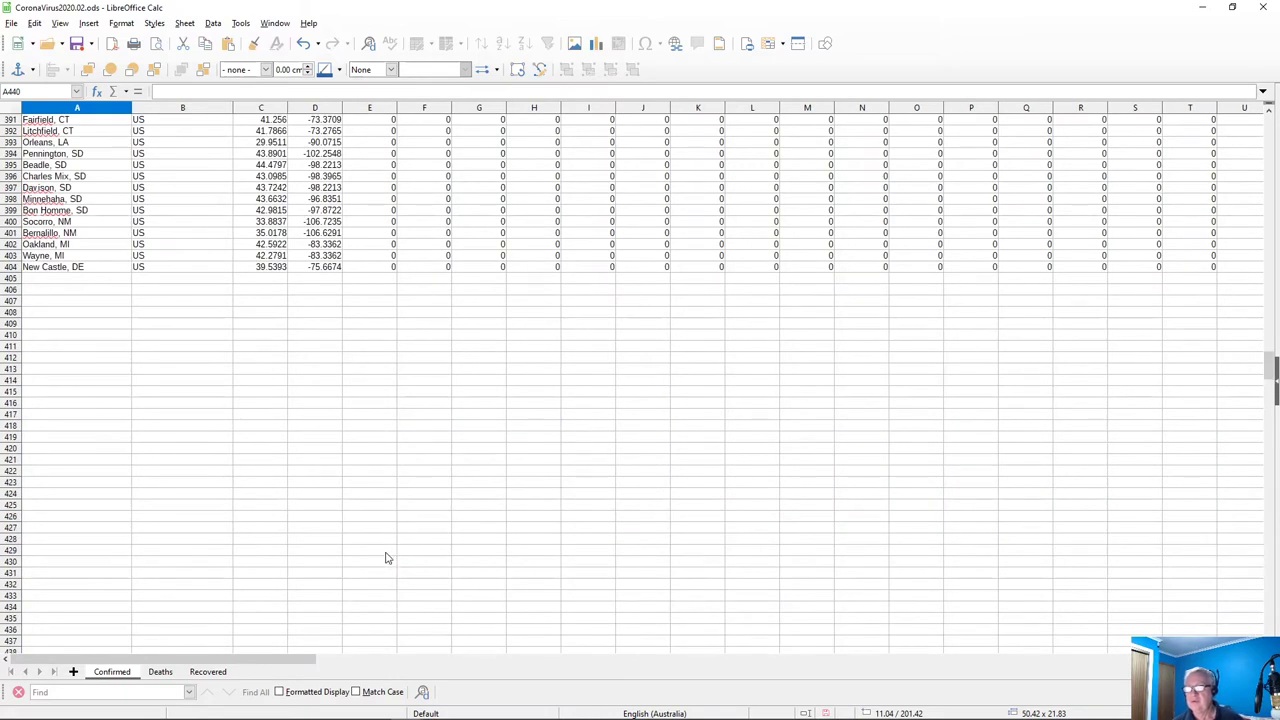
scroll(386, 557, "down", 6)
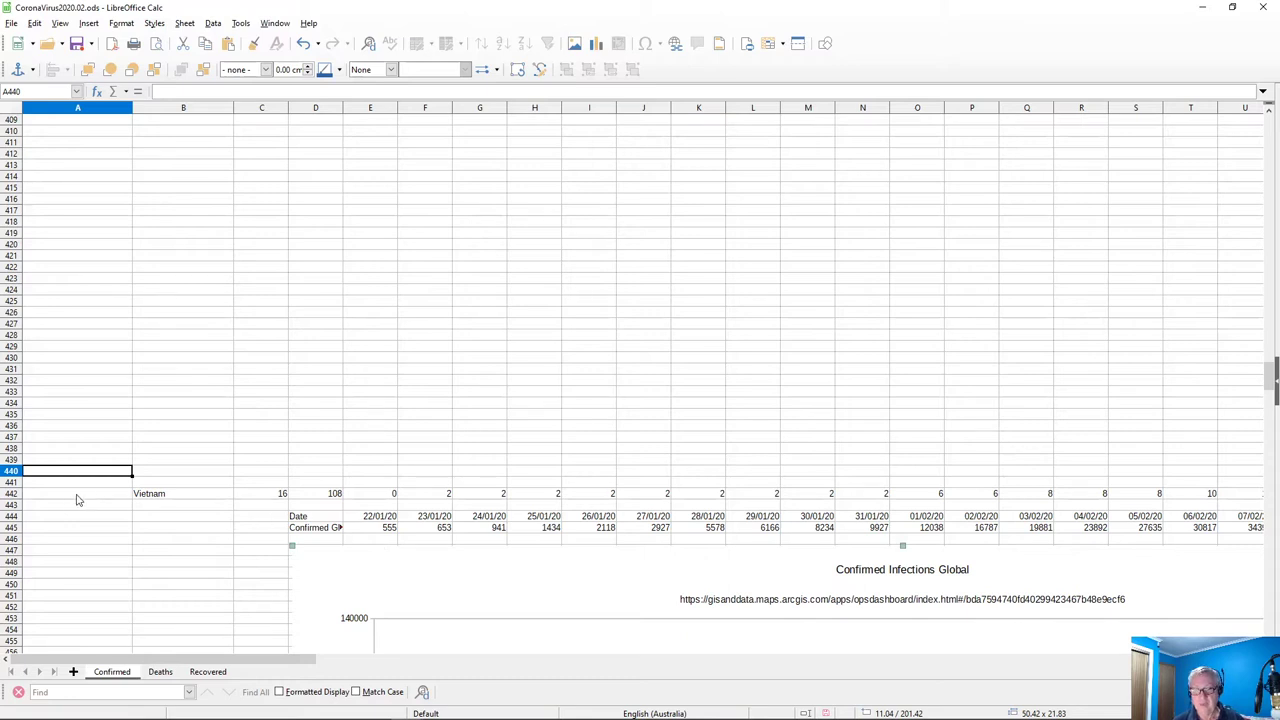
right_click(12, 471)
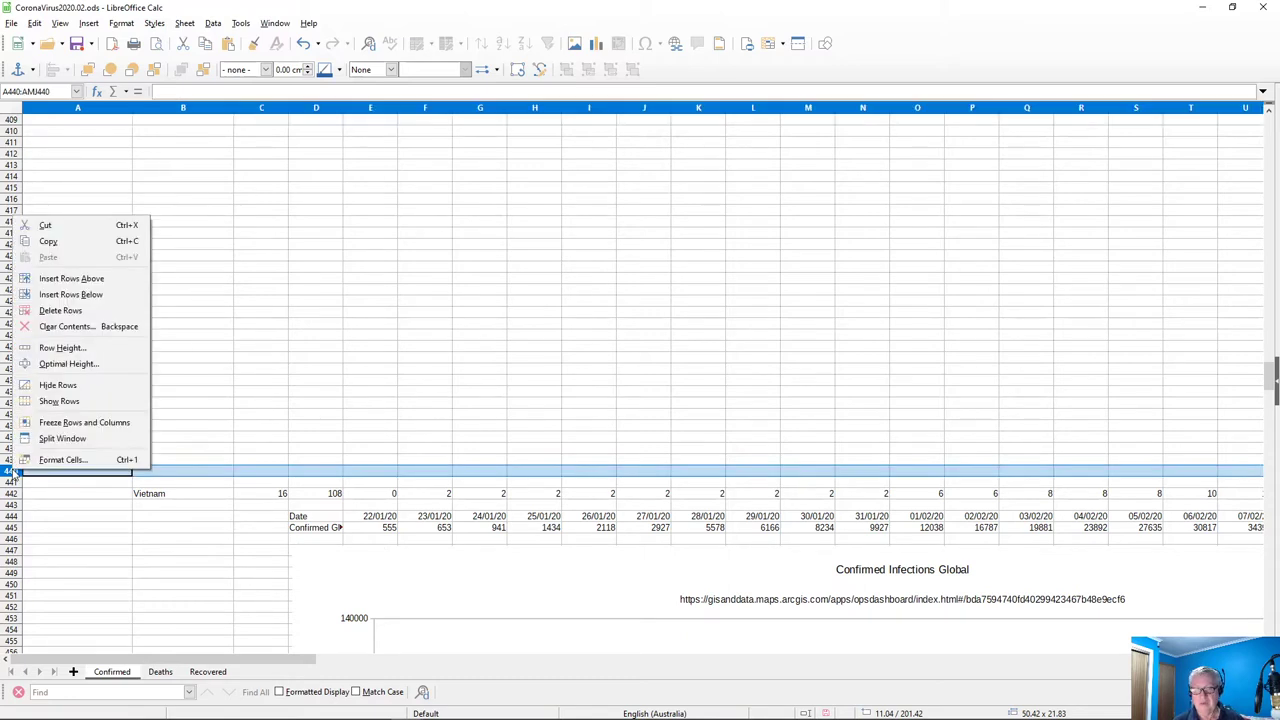
left_click(41, 284)
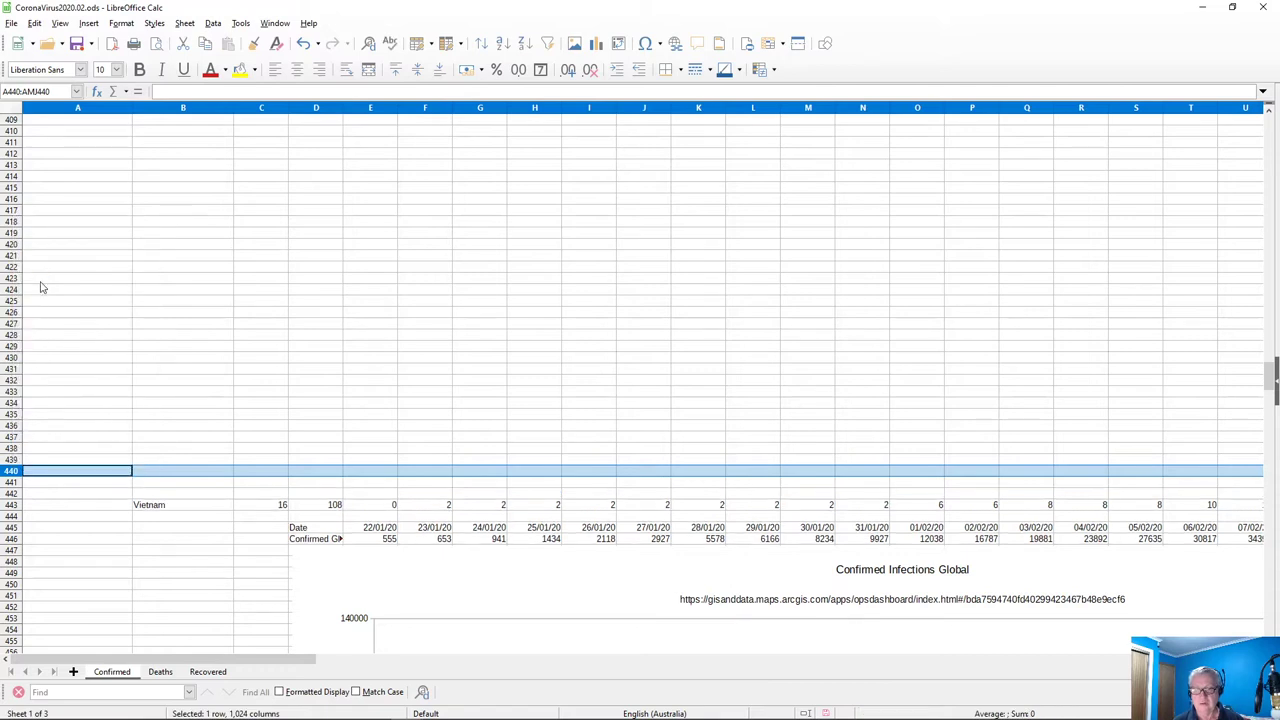
left_click(66, 506)
left_click(141, 508)
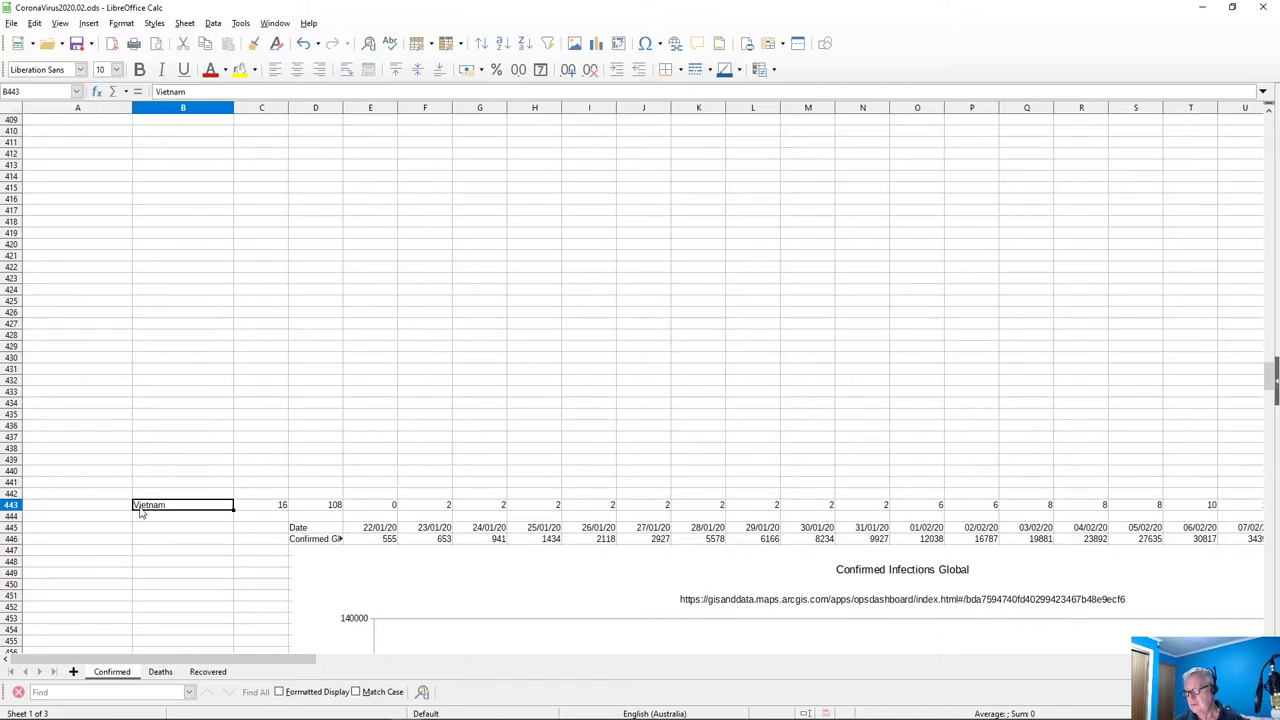
left_click(378, 540)
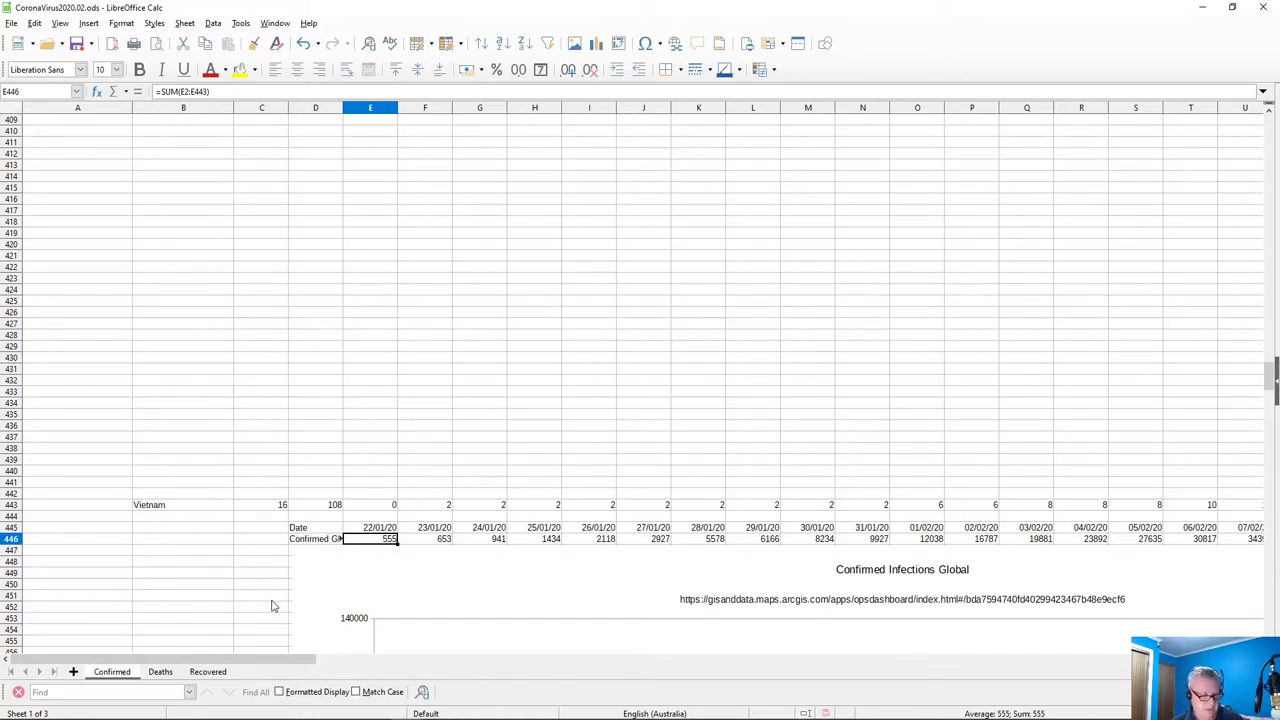
Switch to time_series_19-covid-Confirmed.csv and review its region rows down to the last filled row
key("alt+Tab")
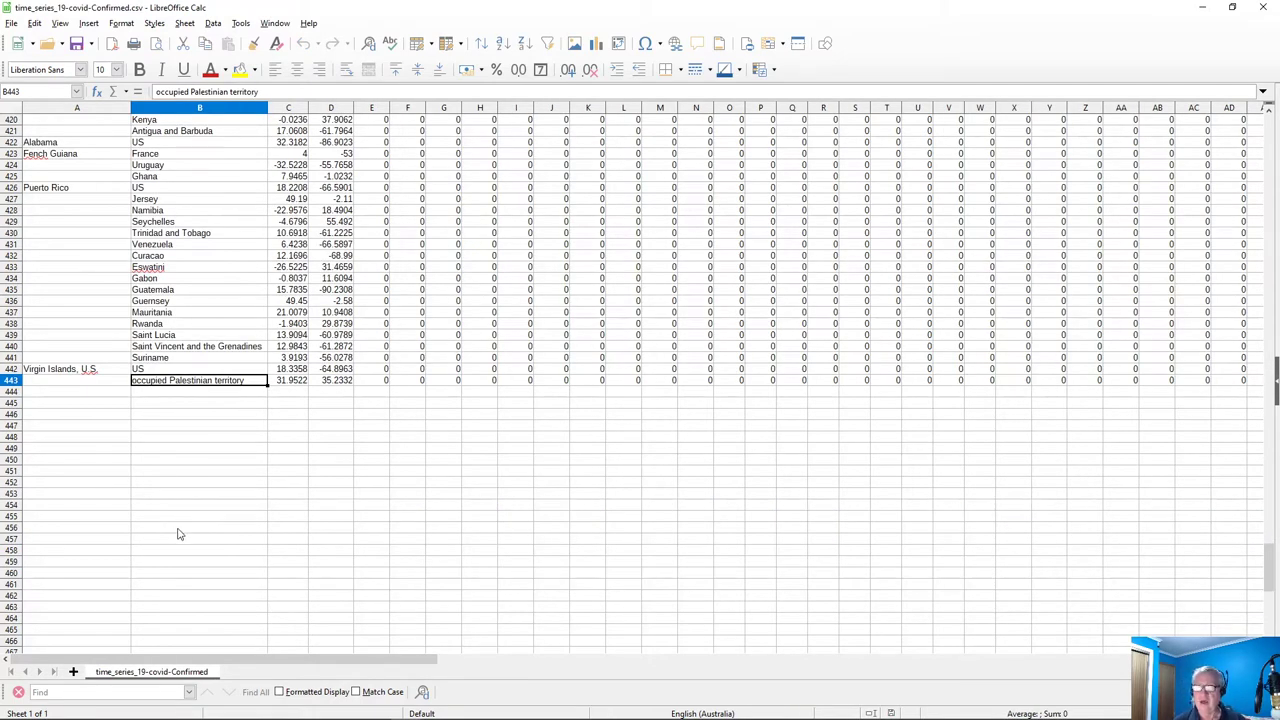
scroll(178, 534, "up", 20)
scroll(181, 552, "up", 19)
scroll(177, 555, "down", 20)
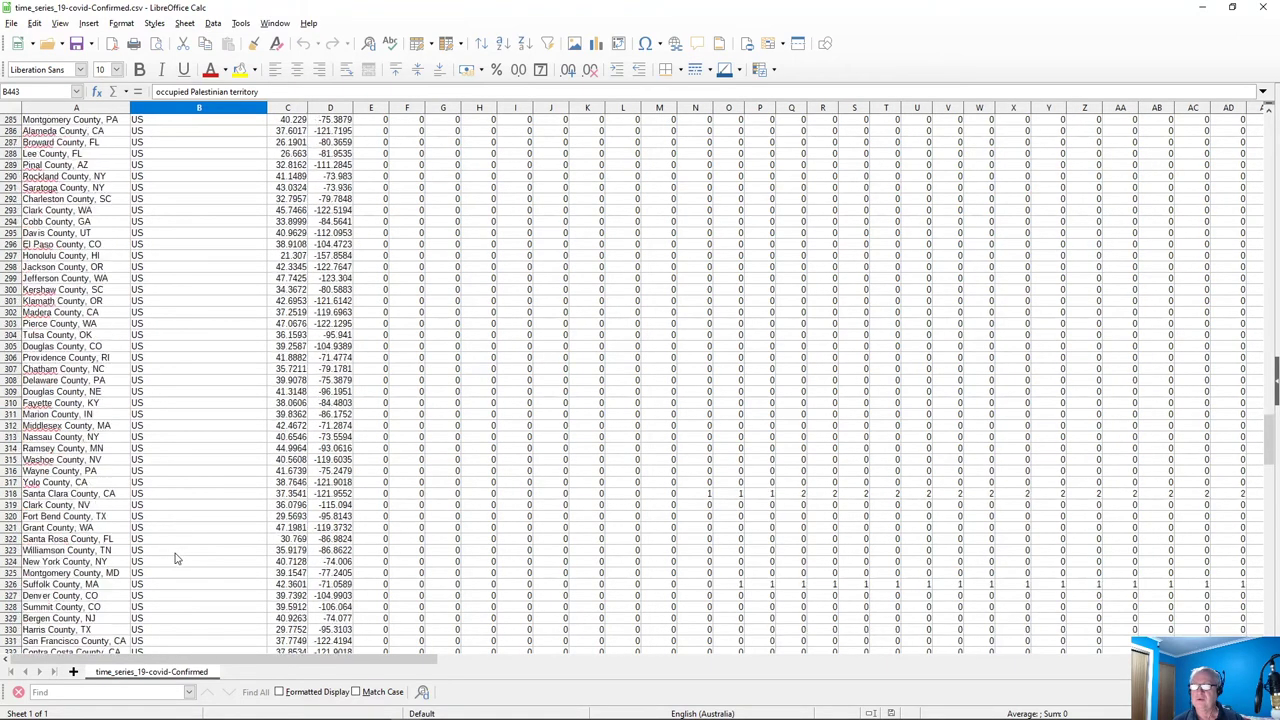
scroll(178, 553, "down", 8)
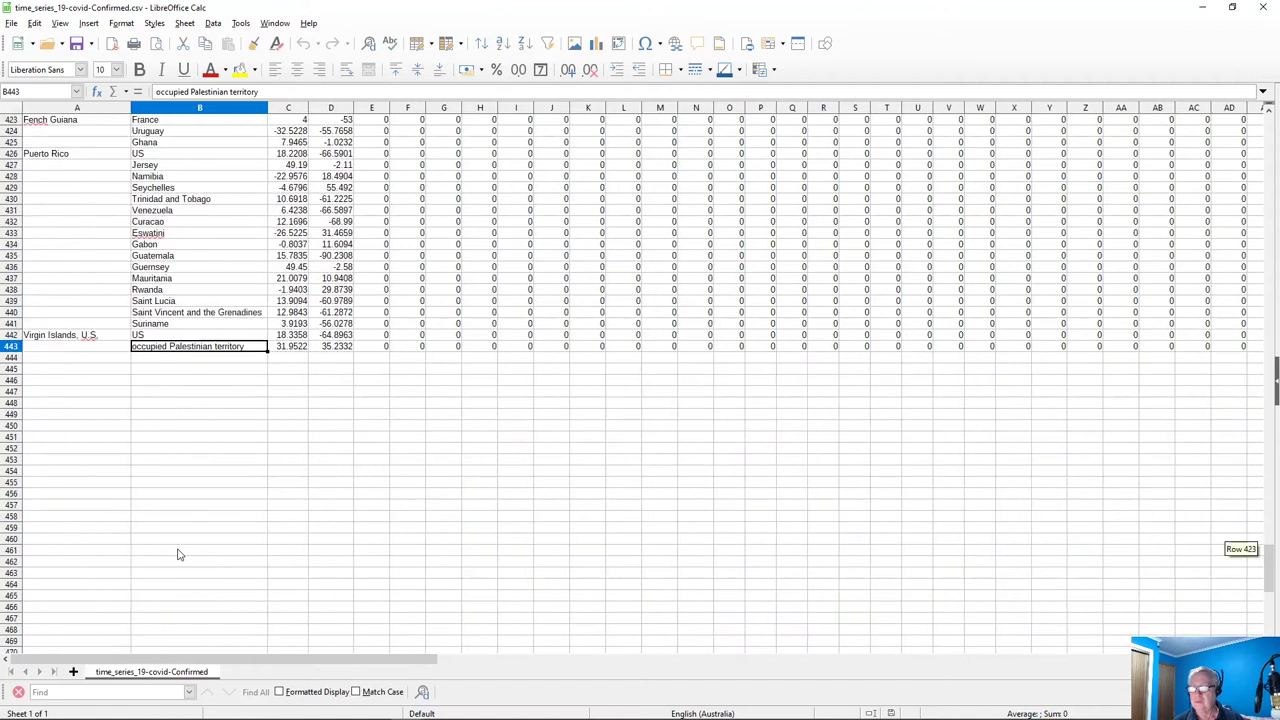
Copy the entire filled data range A1:BE443 in time_series_19-covid-Confirmed.csv
scroll(180, 552, "up", 1)
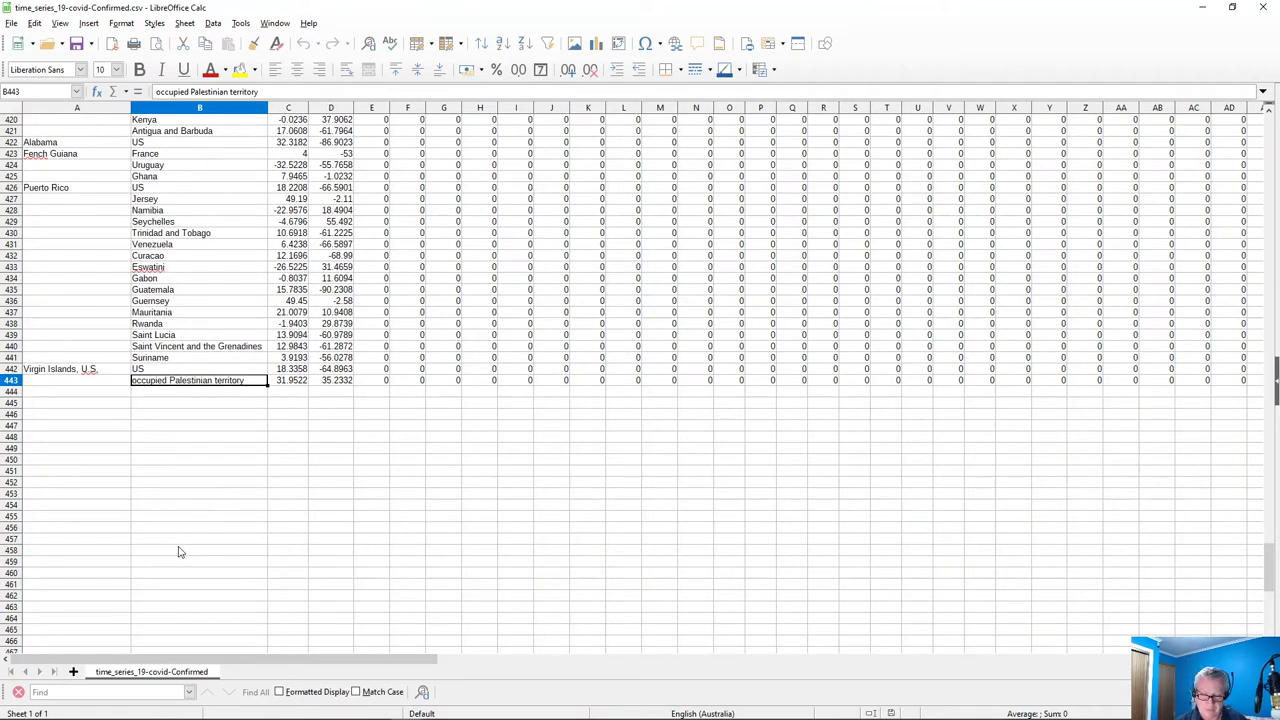
key("ctrl+Right")
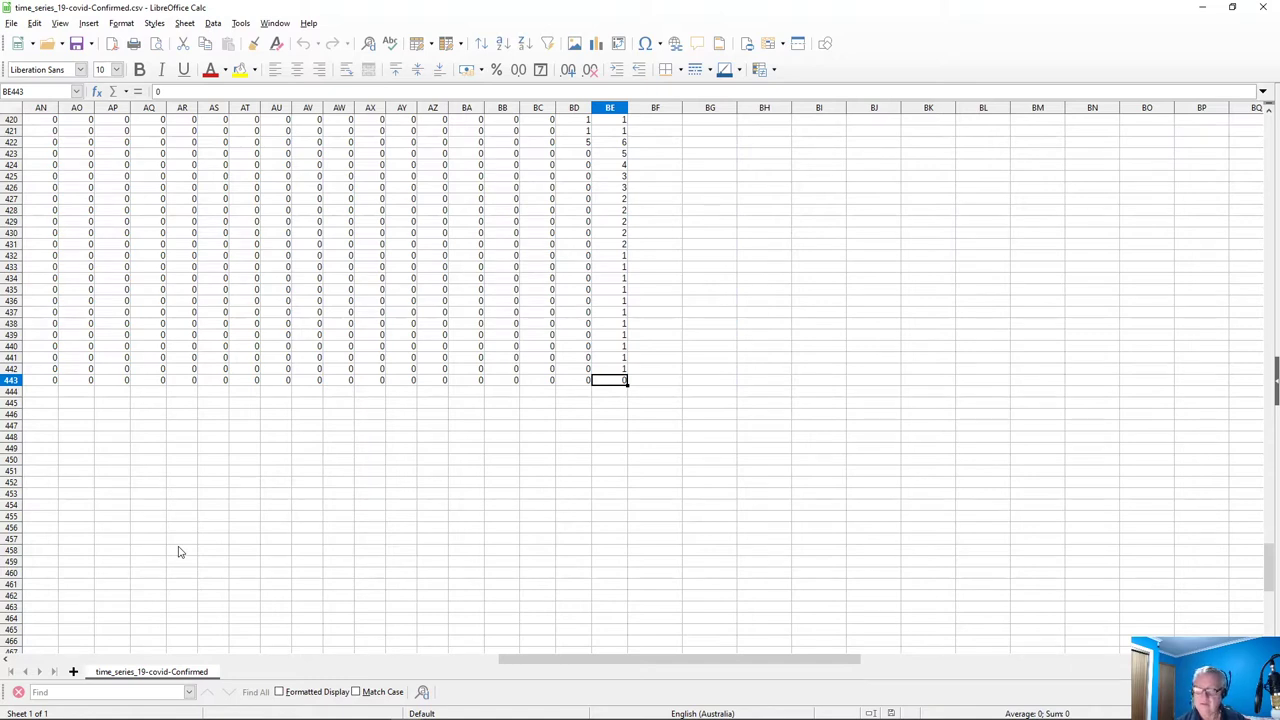
key("ctrl+shift+Left")
key("ctrl+shift+Up")
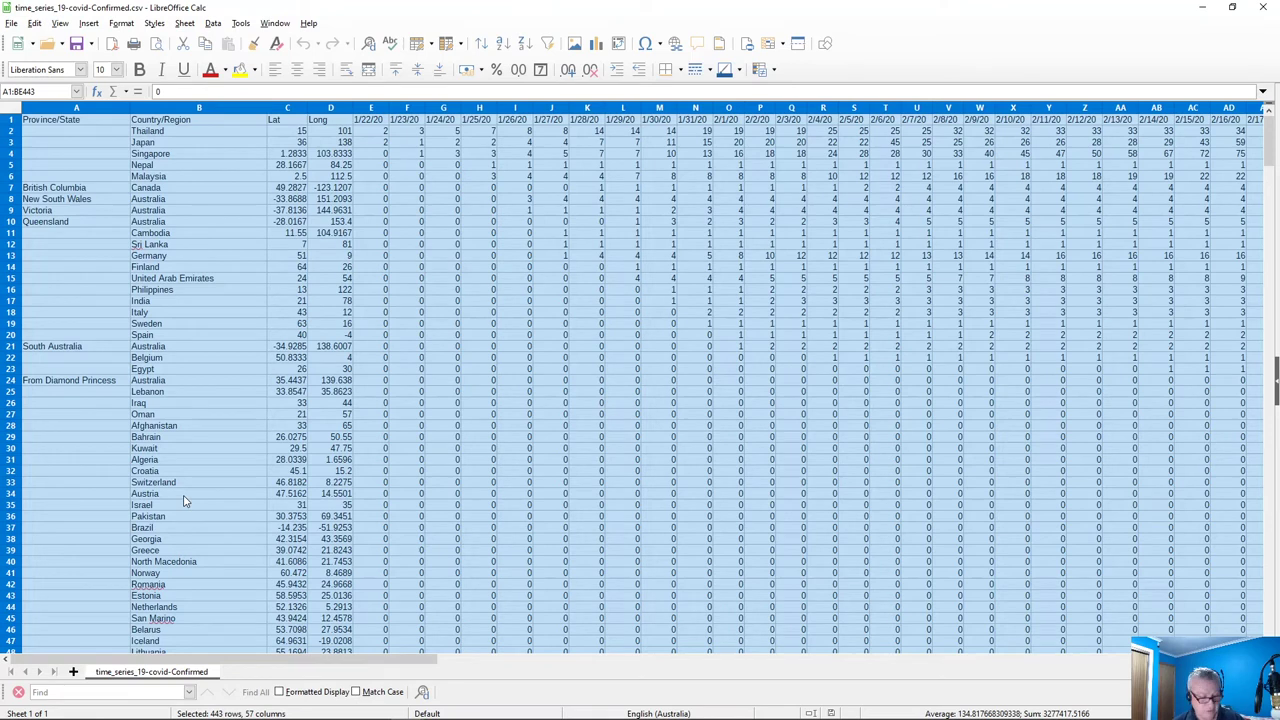
key("ctrl+c")
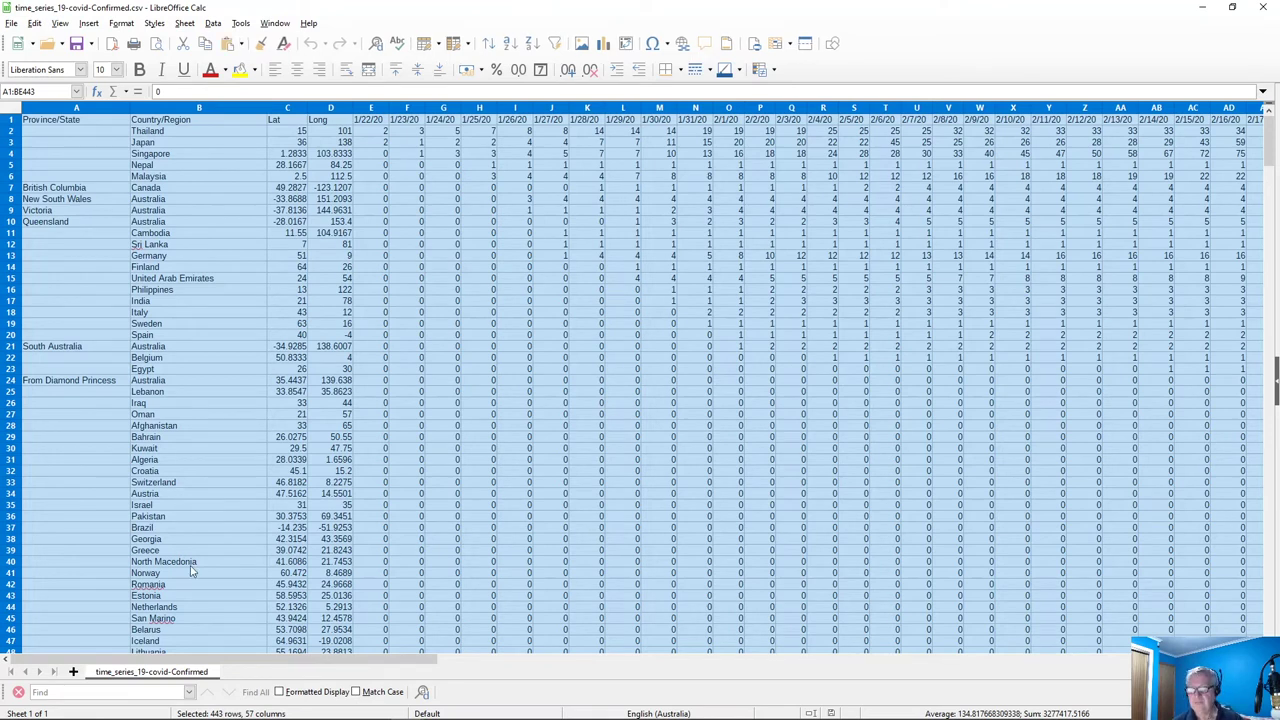
Check the copied CSV range down to row 443 and across to its last date column, BE
scroll(643, 467, "down", 20)
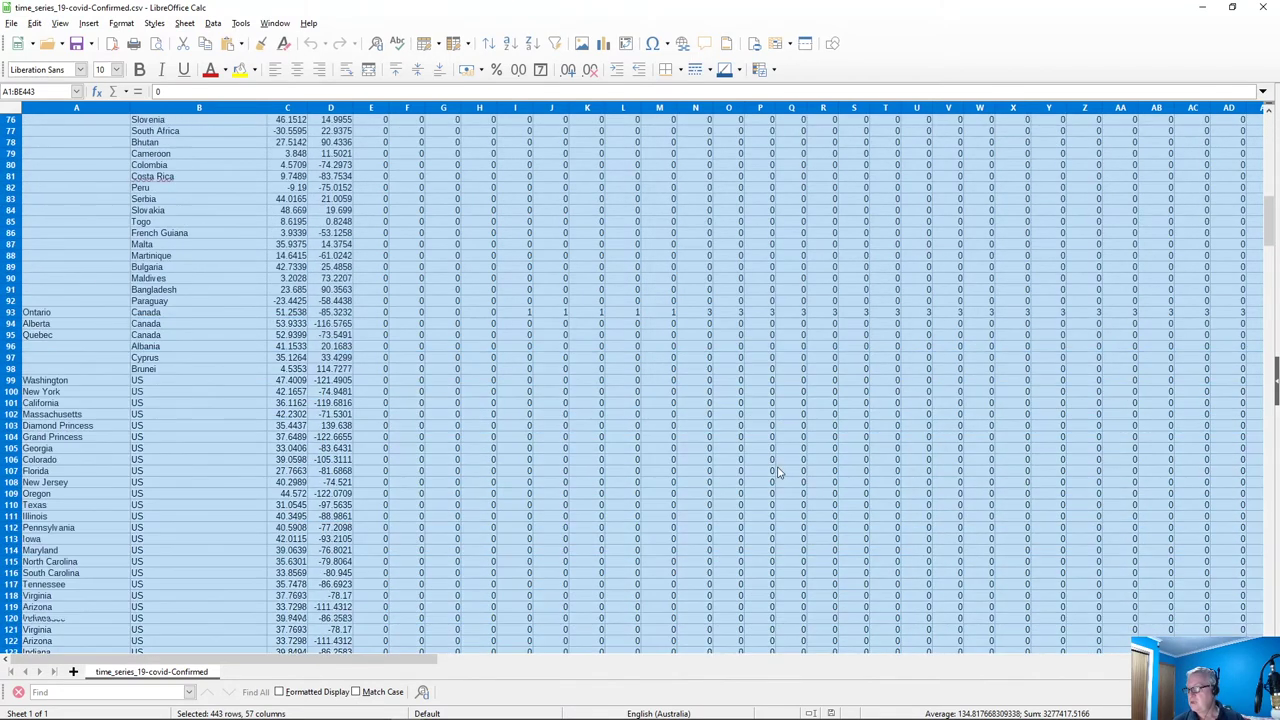
left_click_drag(413, 662, 855, 666)
scroll(1085, 510, "down", 18)
scroll(1090, 505, "down", 20)
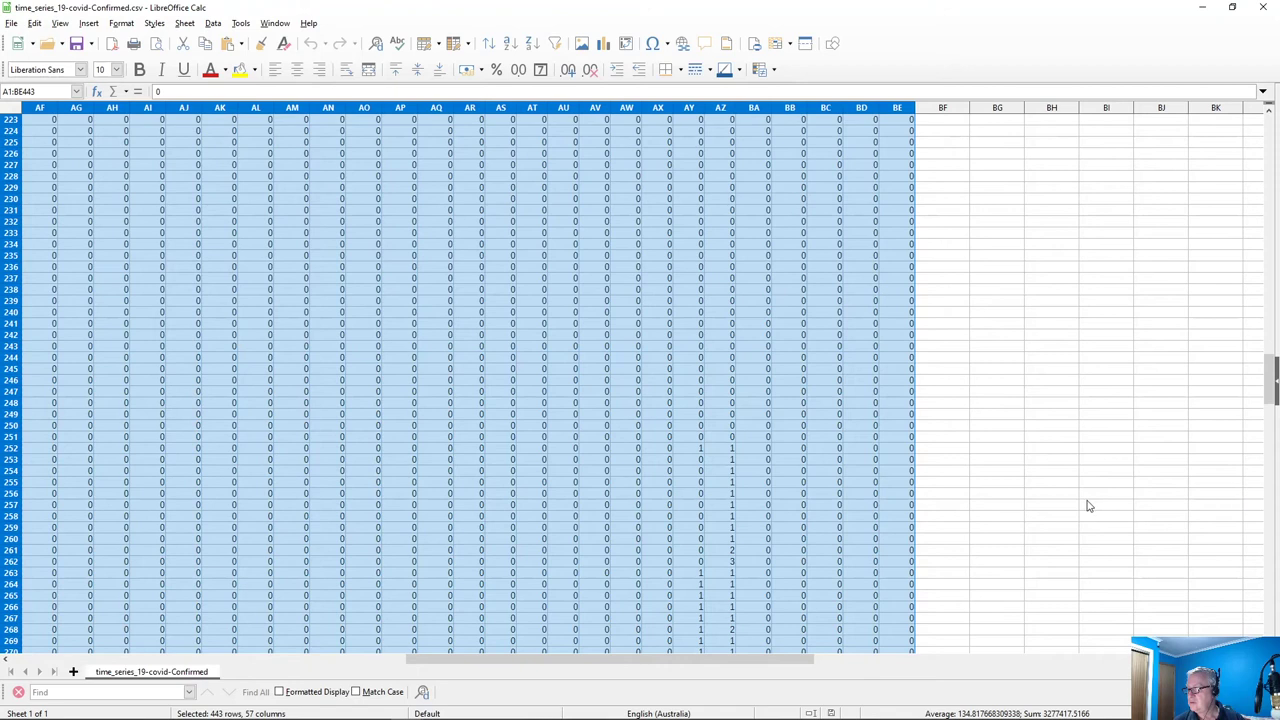
scroll(1080, 507, "down", 20)
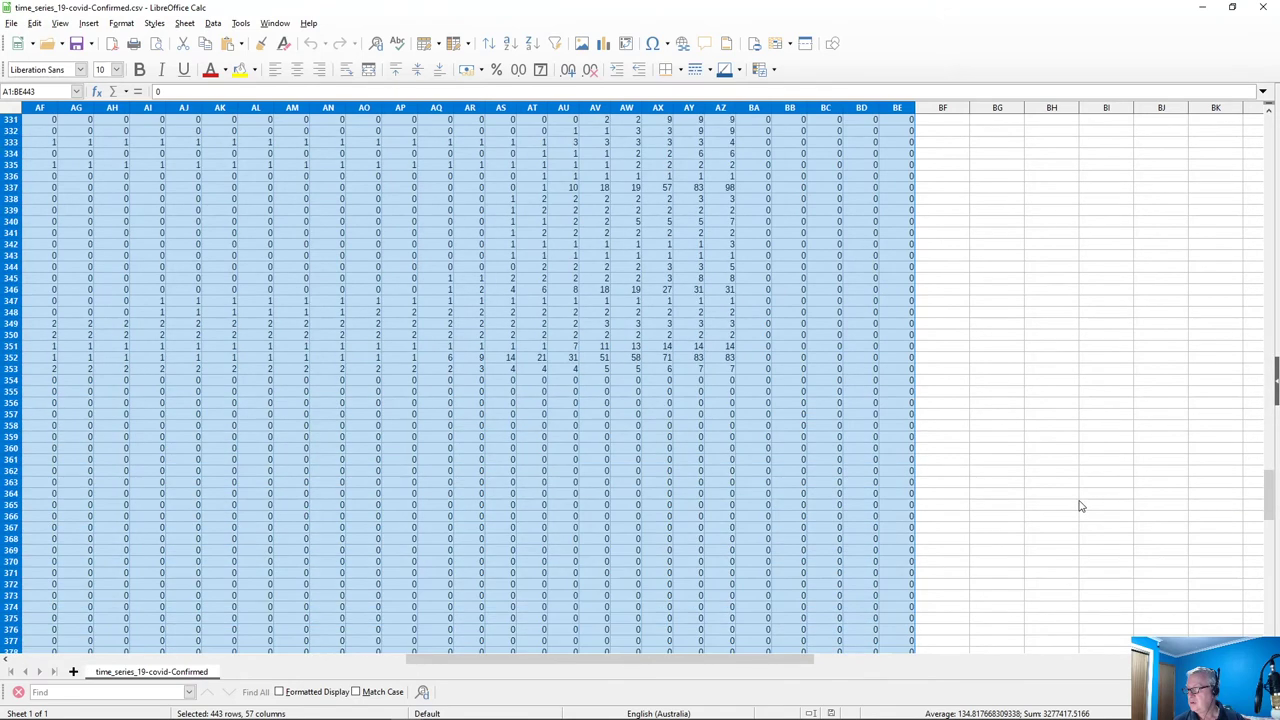
scroll(1076, 505, "down", 8)
scroll(1074, 503, "up", 1)
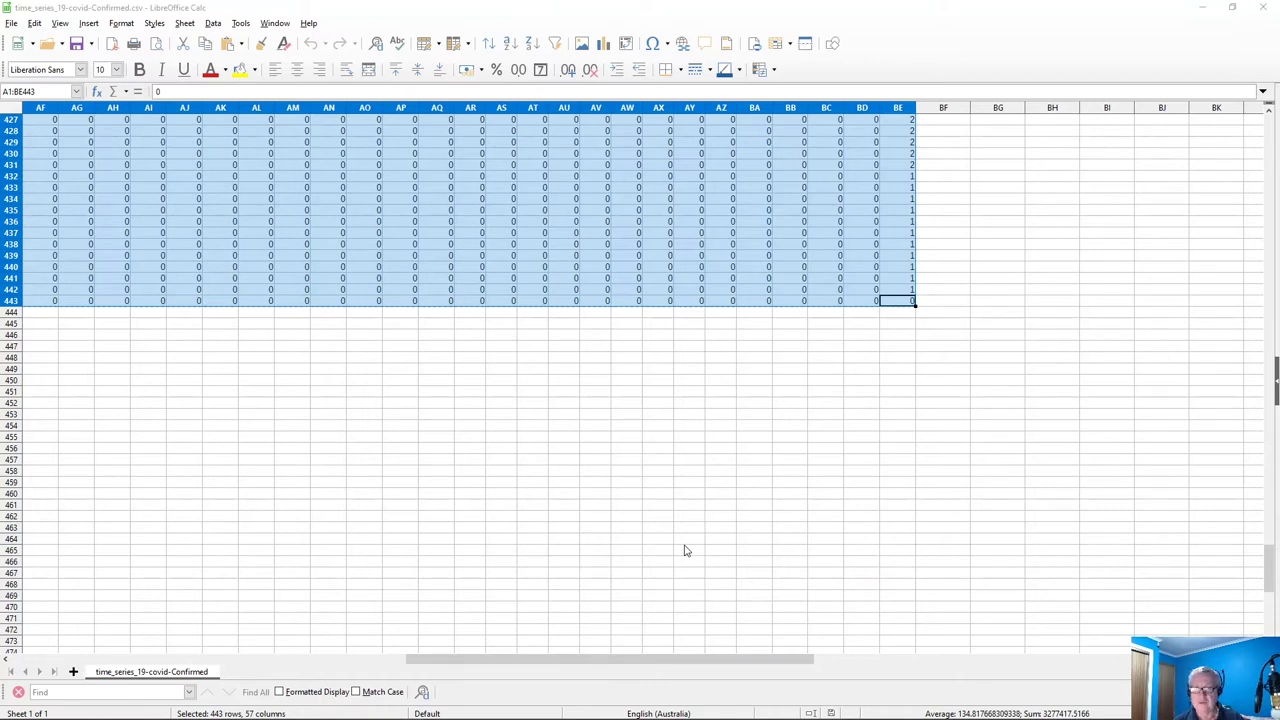
Switch to CoronaVirus2020.02.ods, paste the copied data over the Confirmed sheet from A1, overwriting existing cells, and review it down to row 443
key("alt+Tab")
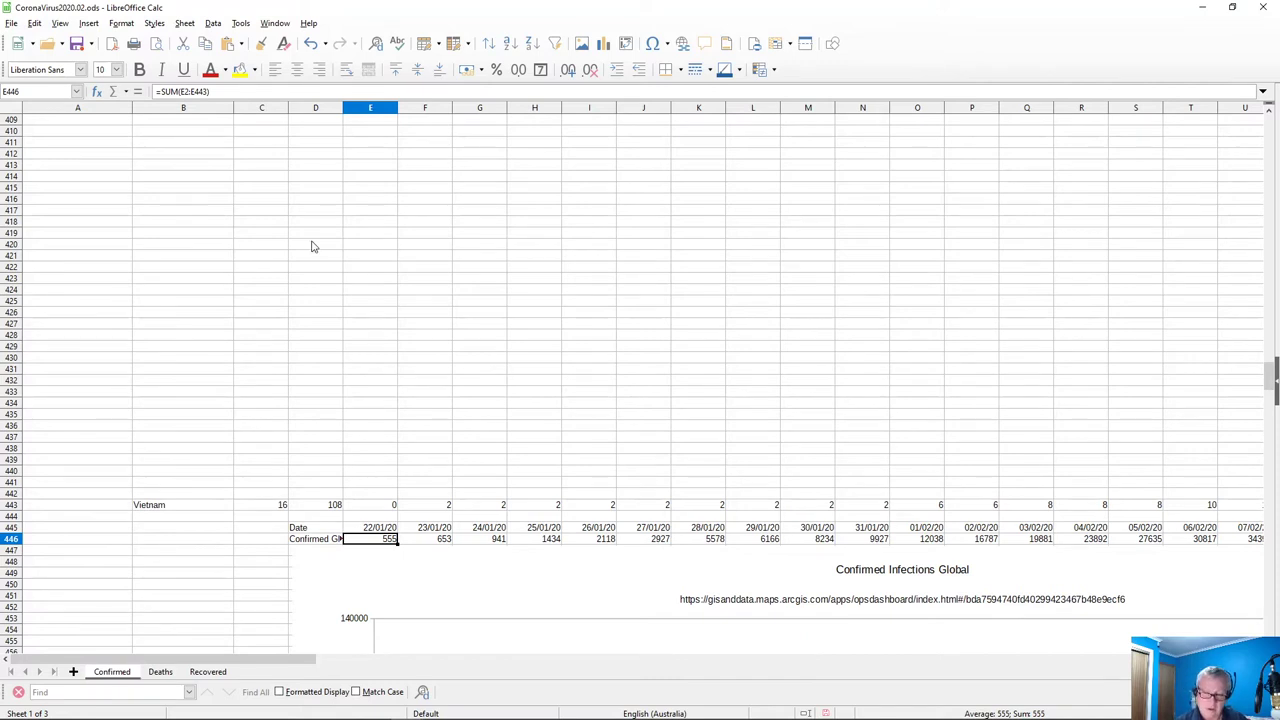
key("ctrl+Home")
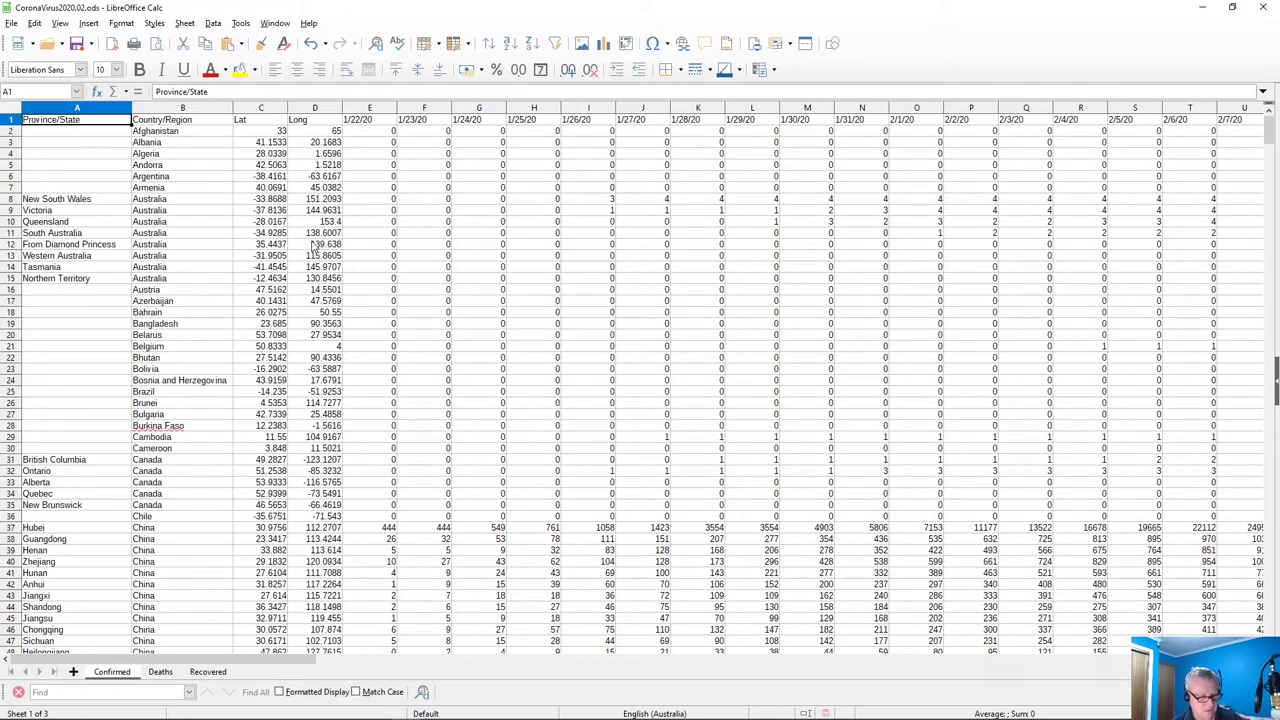
key("ctrl+v")
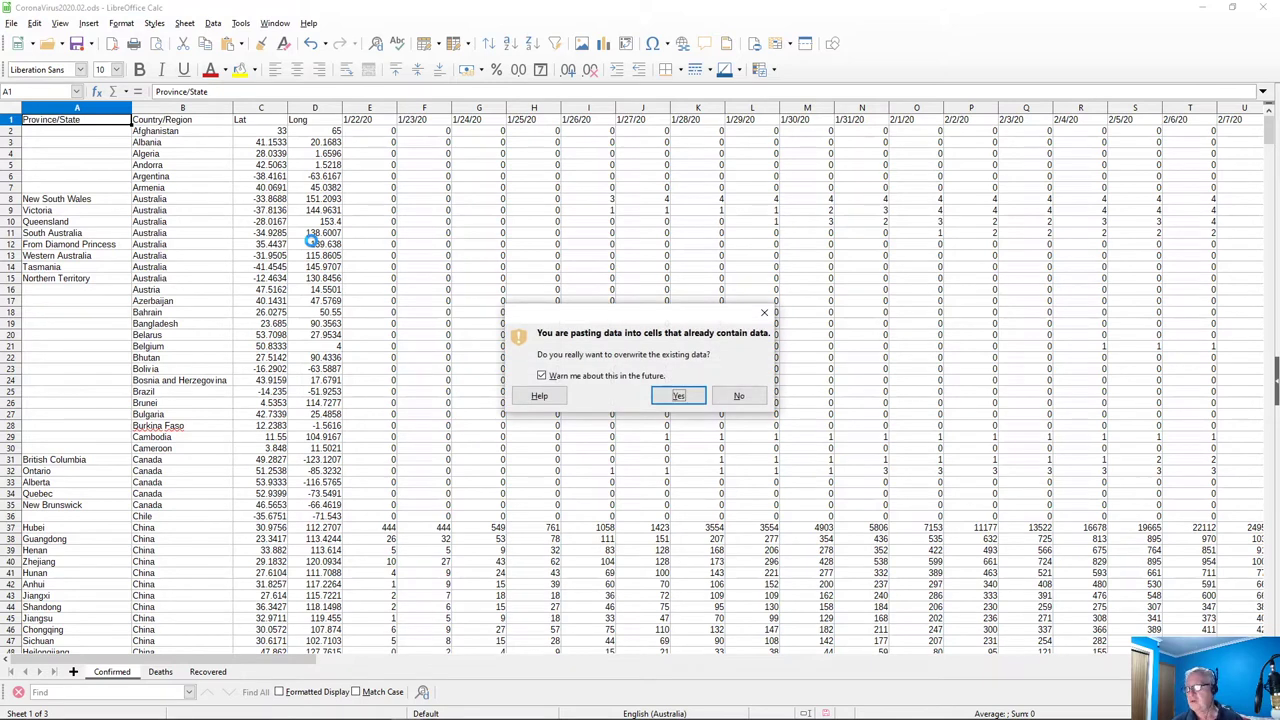
left_click(678, 396)
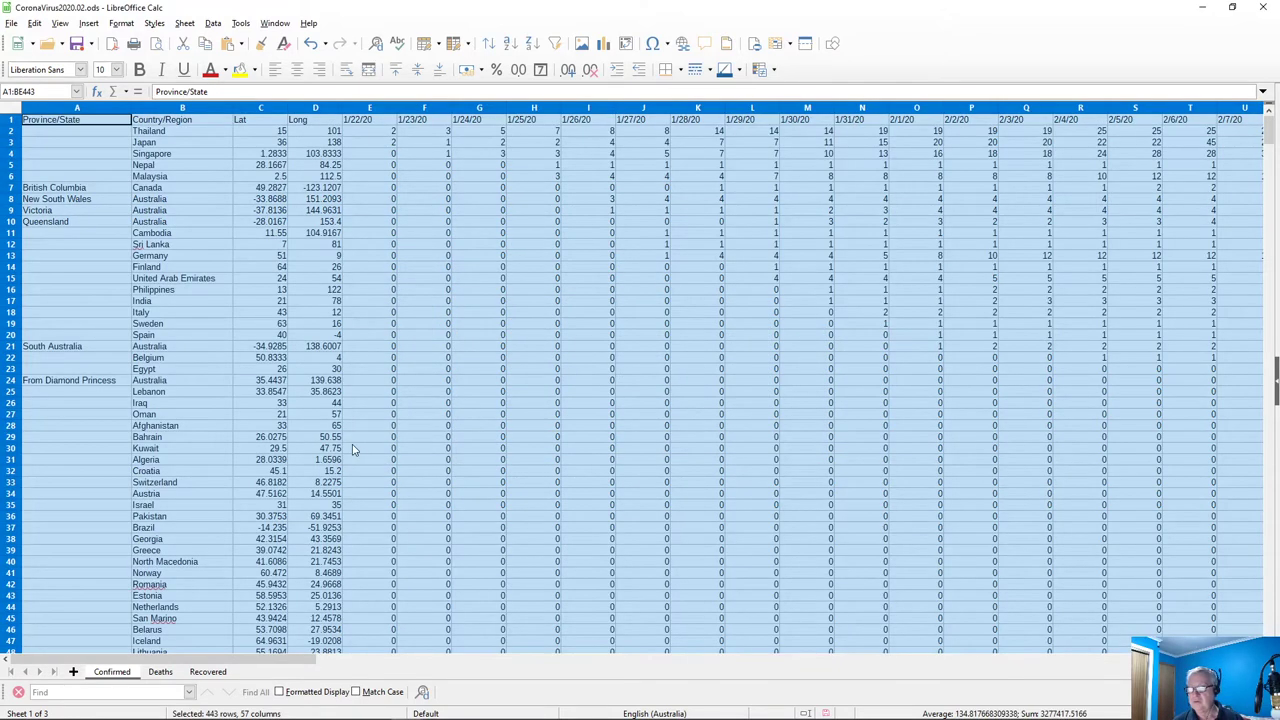
scroll(352, 450, "down", 20)
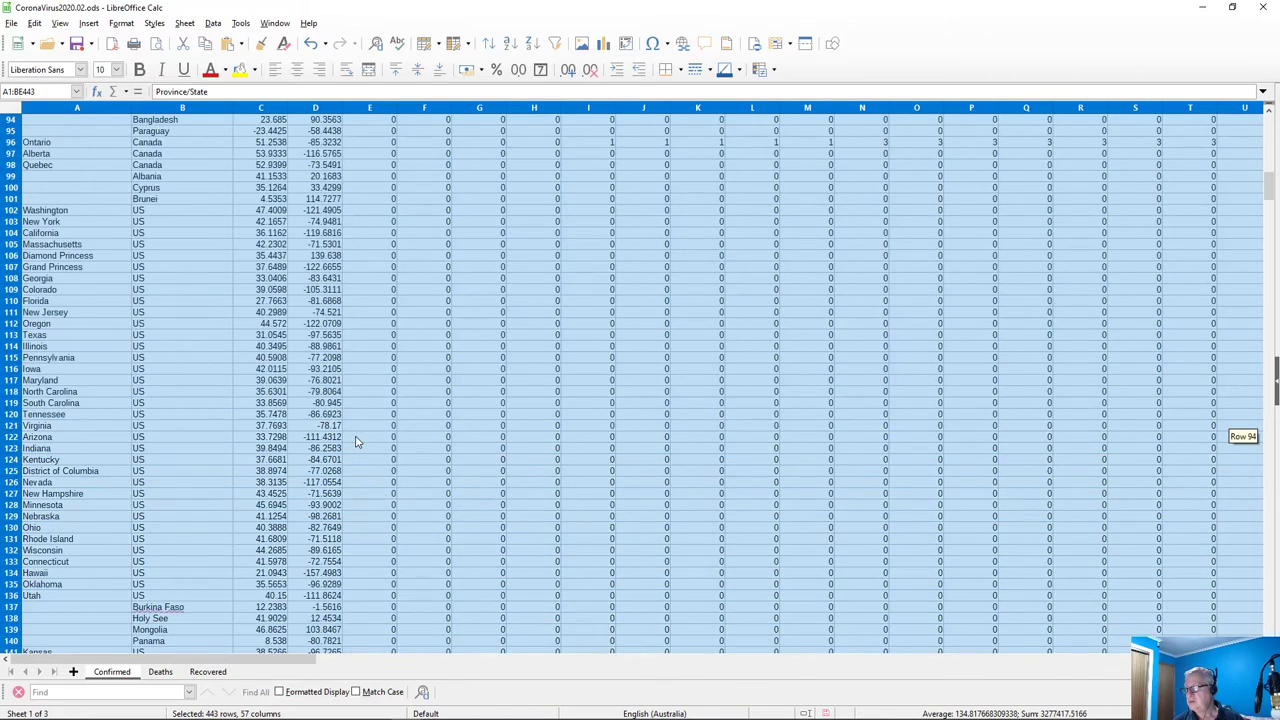
left_click_drag(241, 662, 843, 693)
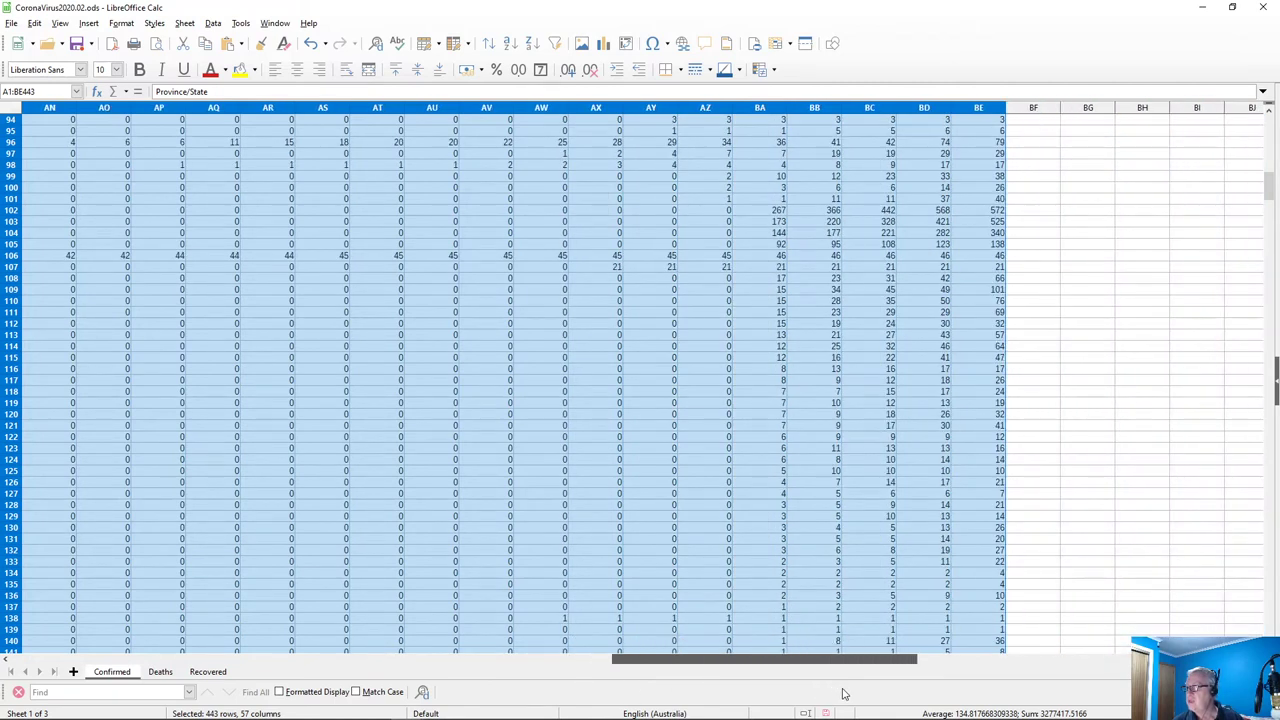
scroll(900, 600, "down", 20)
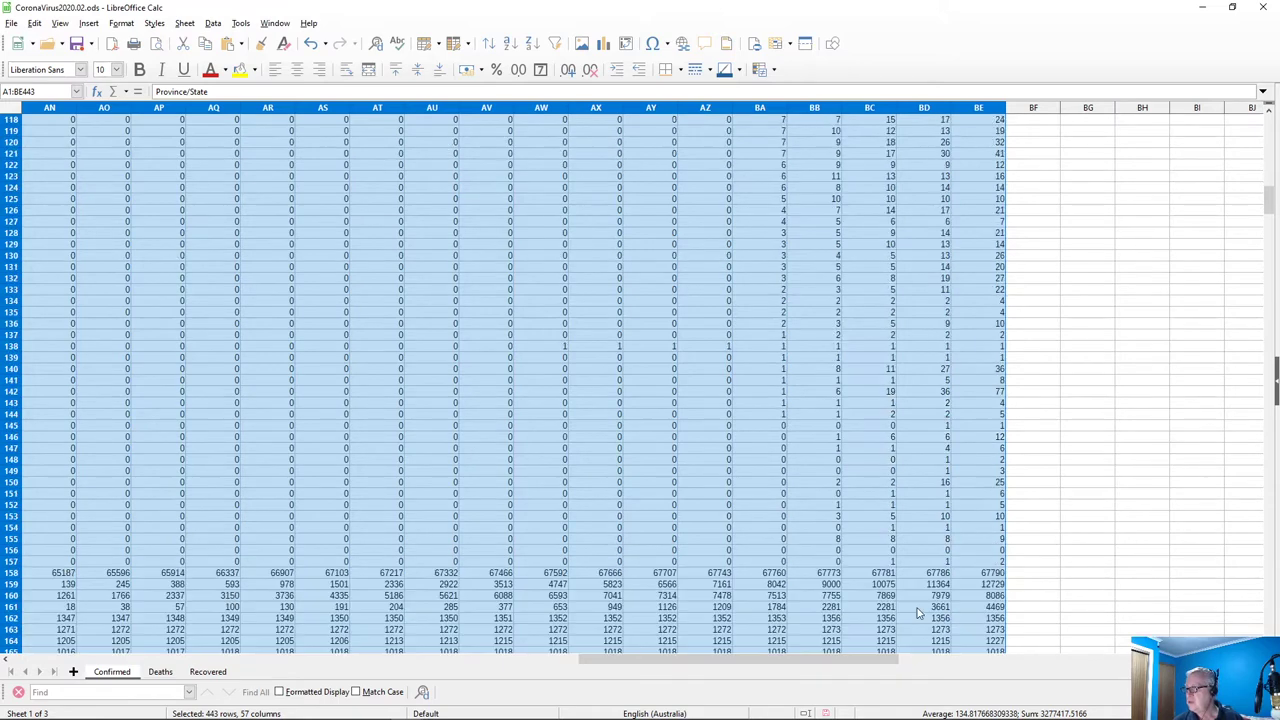
scroll(919, 603, "down", 20)
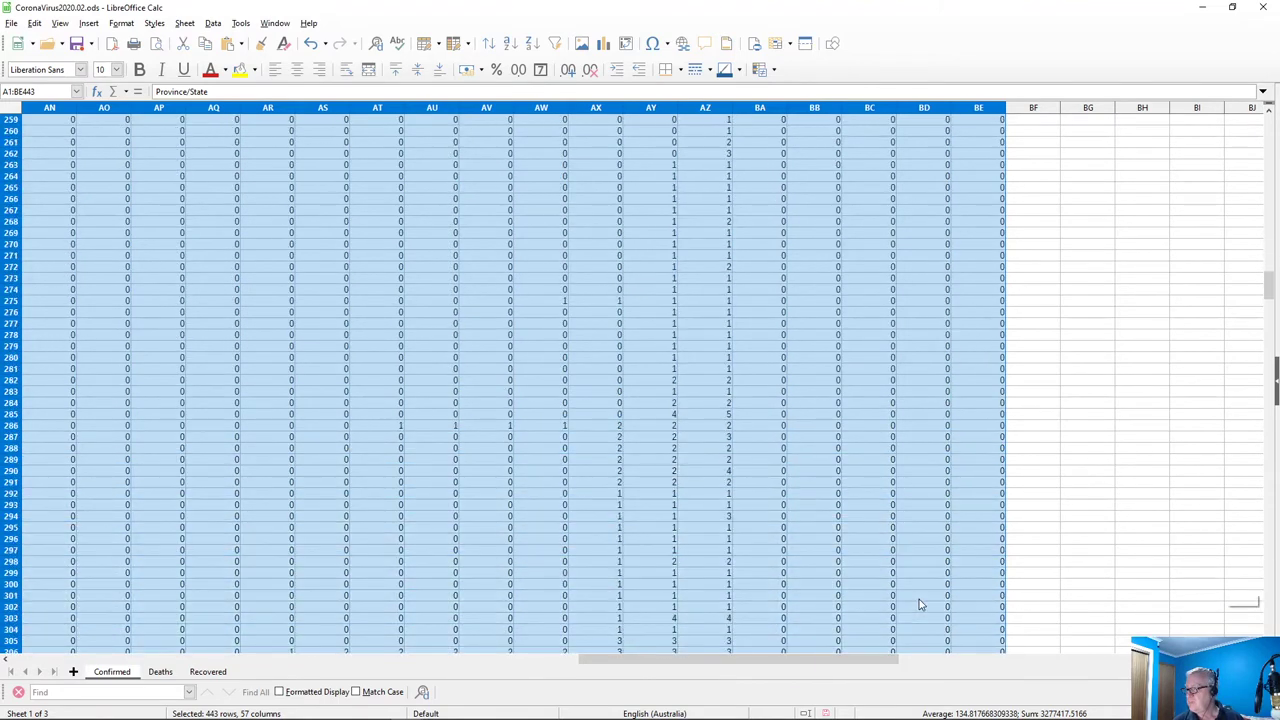
scroll(919, 603, "down", 20)
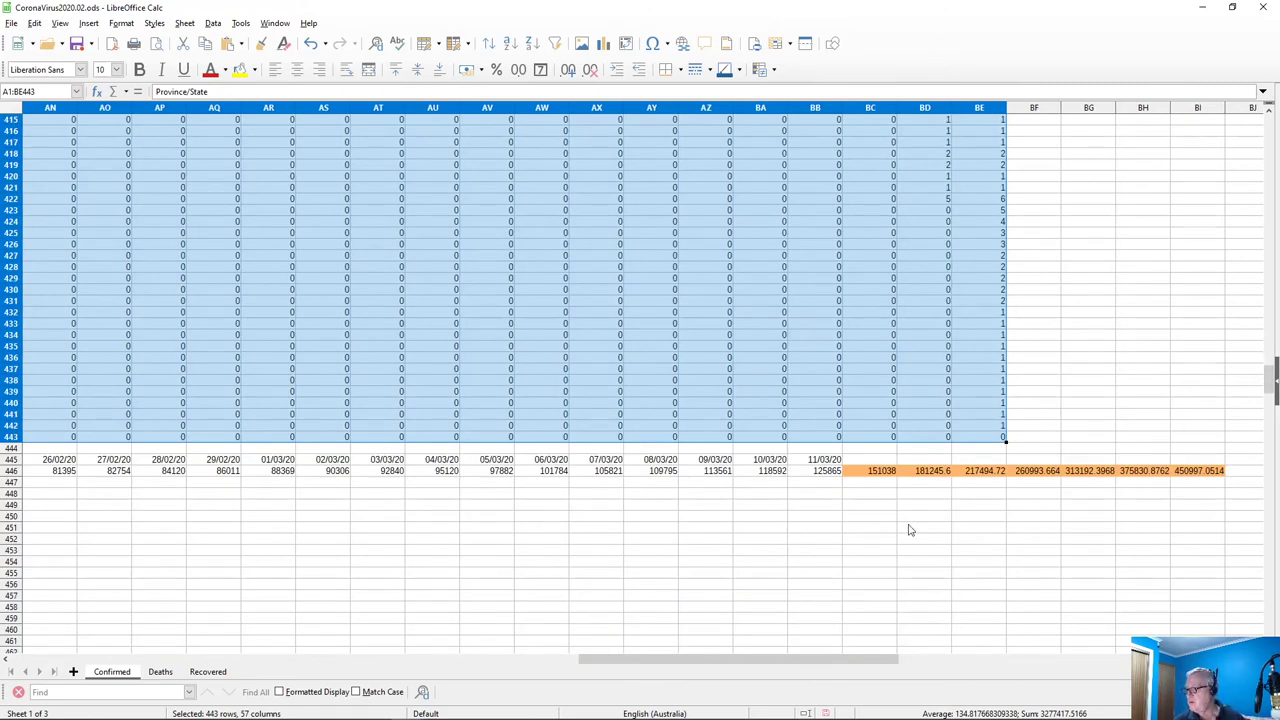
Copy the global date and confirmed formulas from BB445:BB446 into columns BC to BE, overwriting the projections, and check the projection formula in BF446
left_click_drag(826, 461, 827, 475)
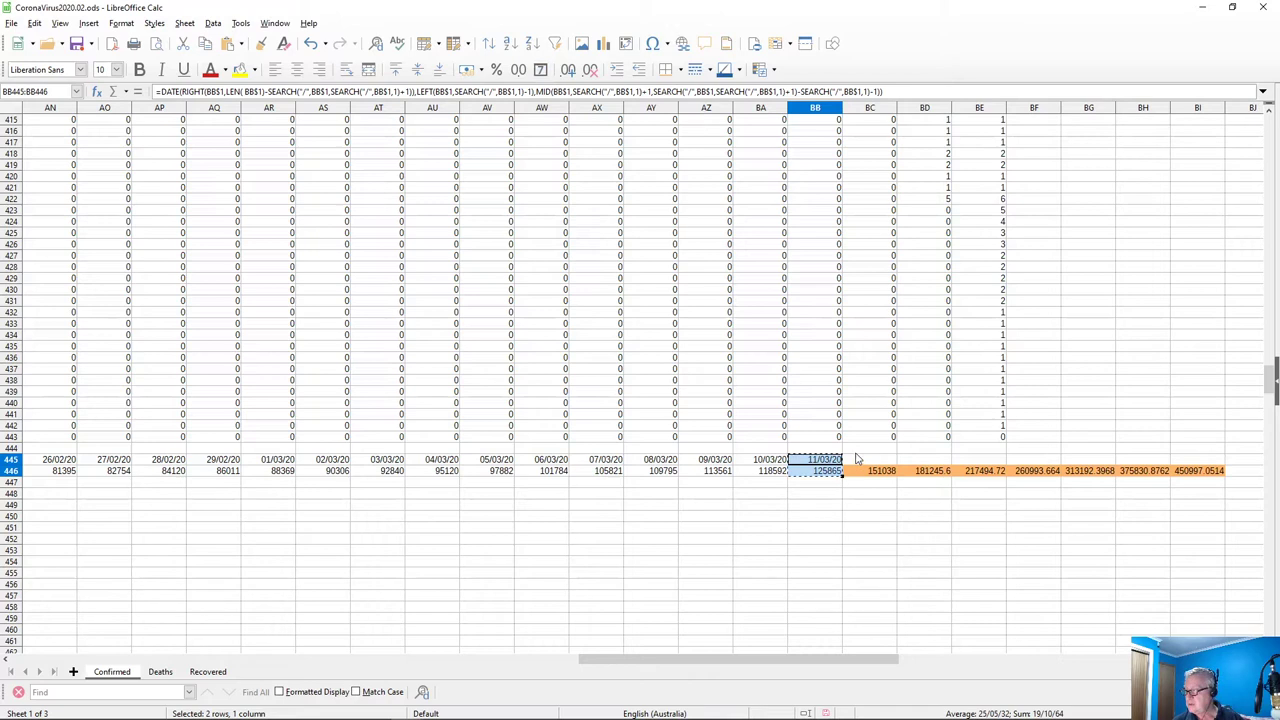
left_click(857, 450)
left_click(856, 460)
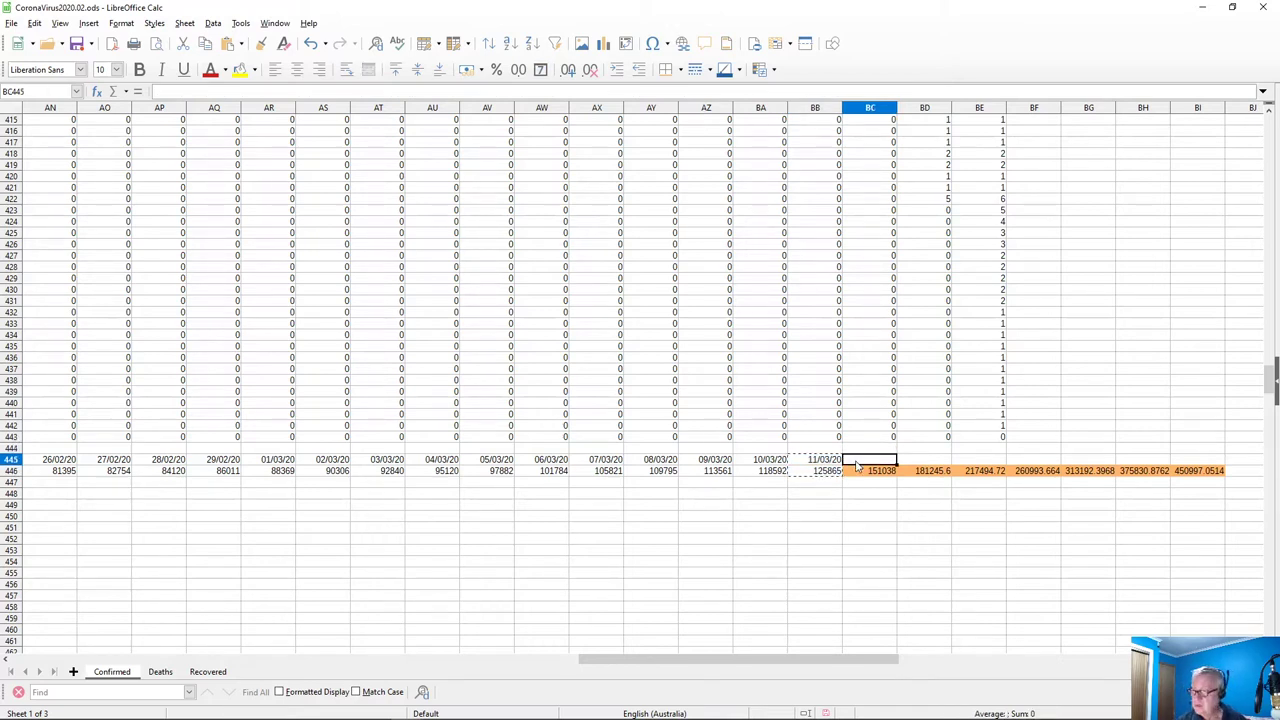
key("shift+Down")
key("shift+Right")
key("shift+Up")
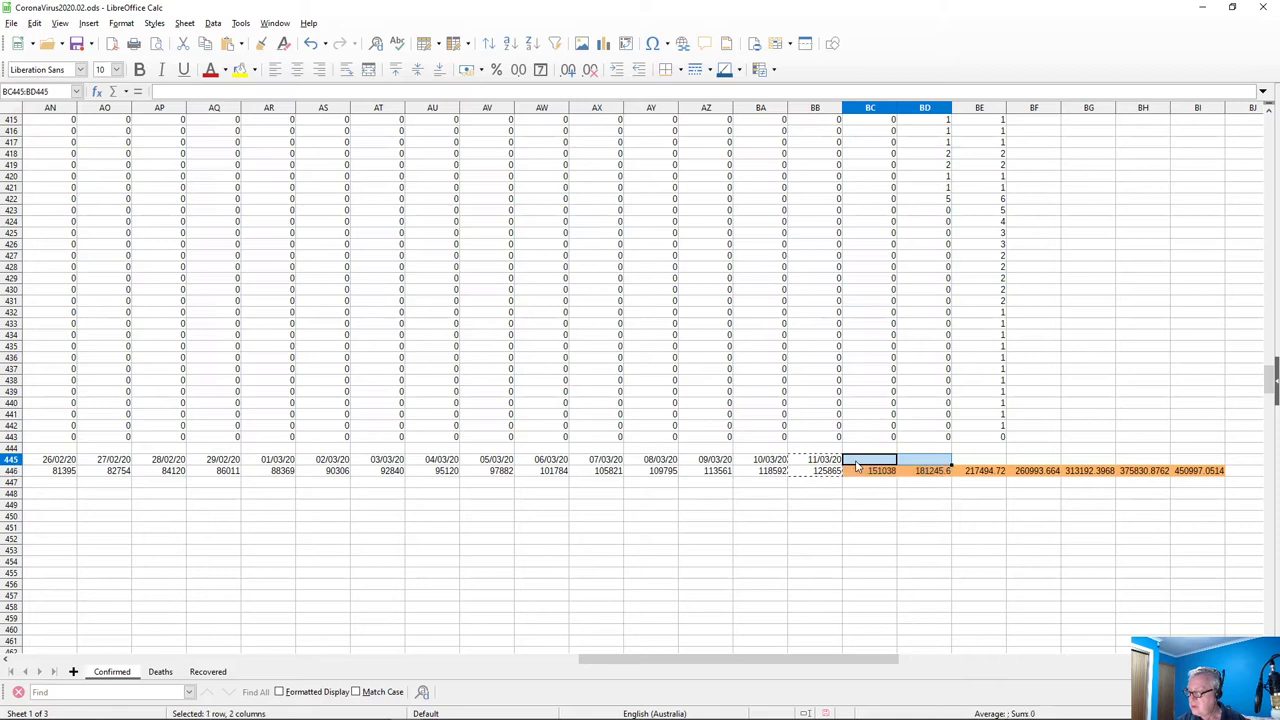
key("shift+Right")
key("ctrl+v")
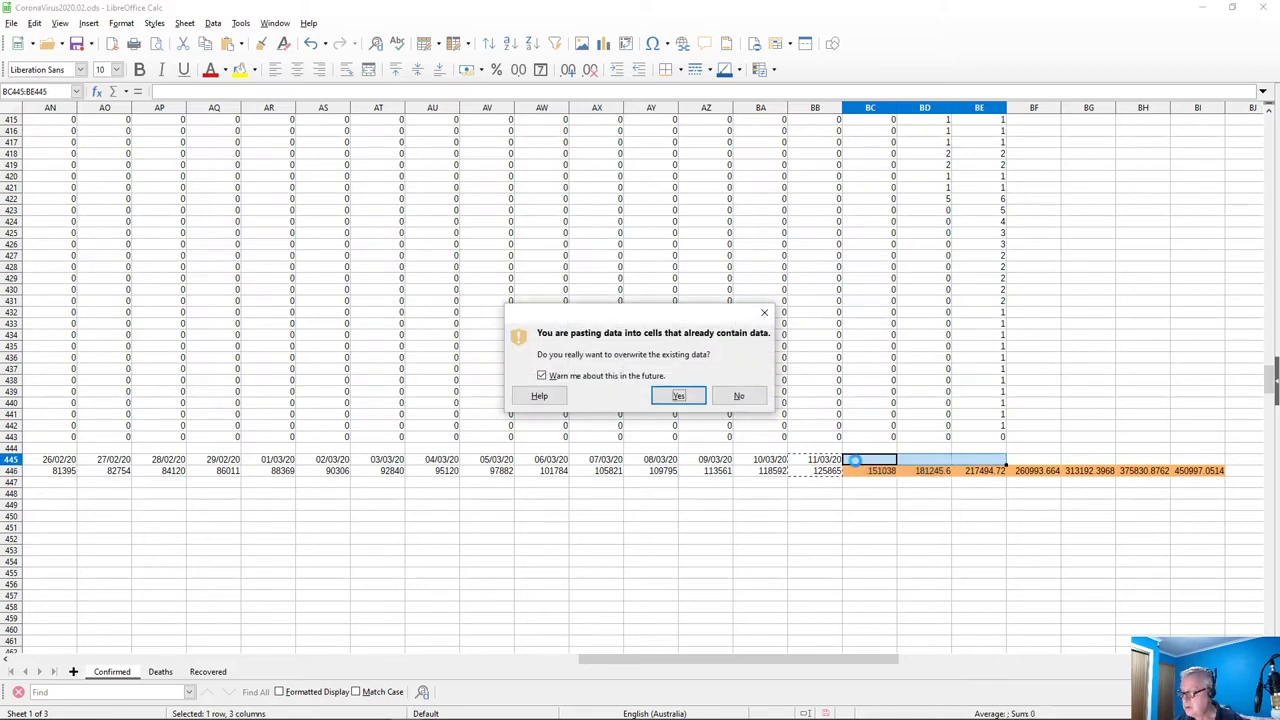
left_click(677, 396)
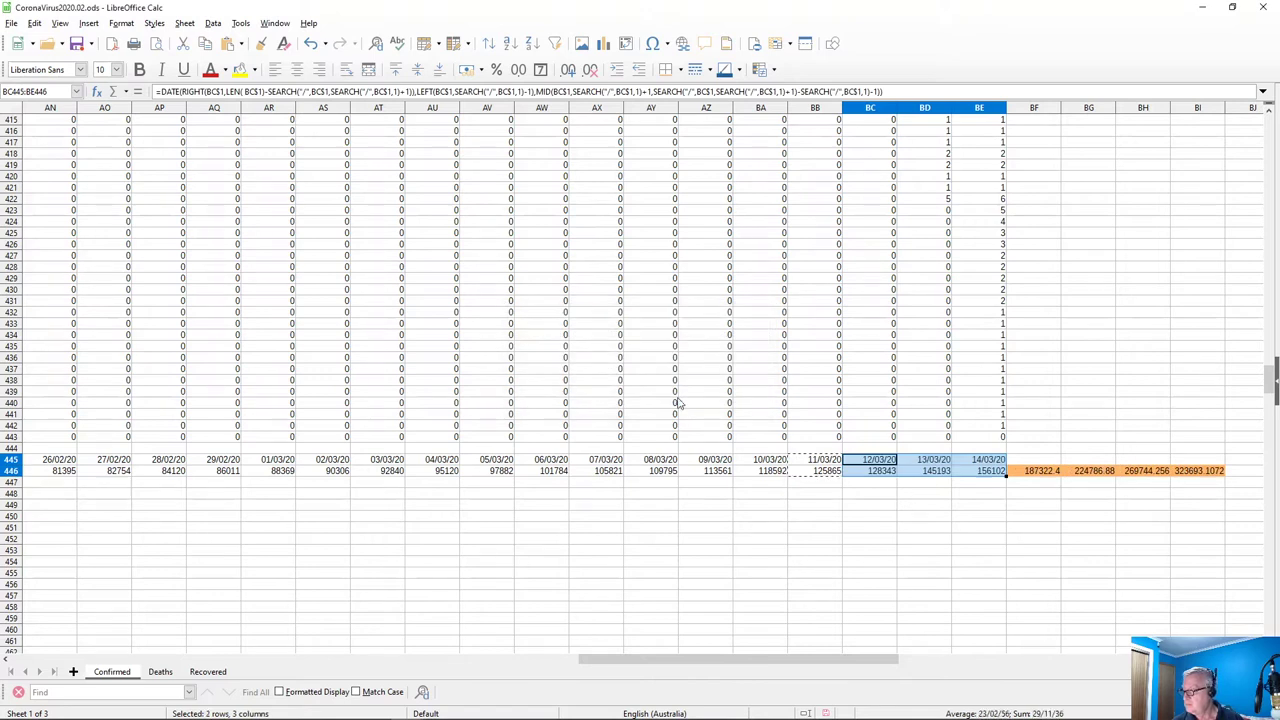
left_click(1040, 471)
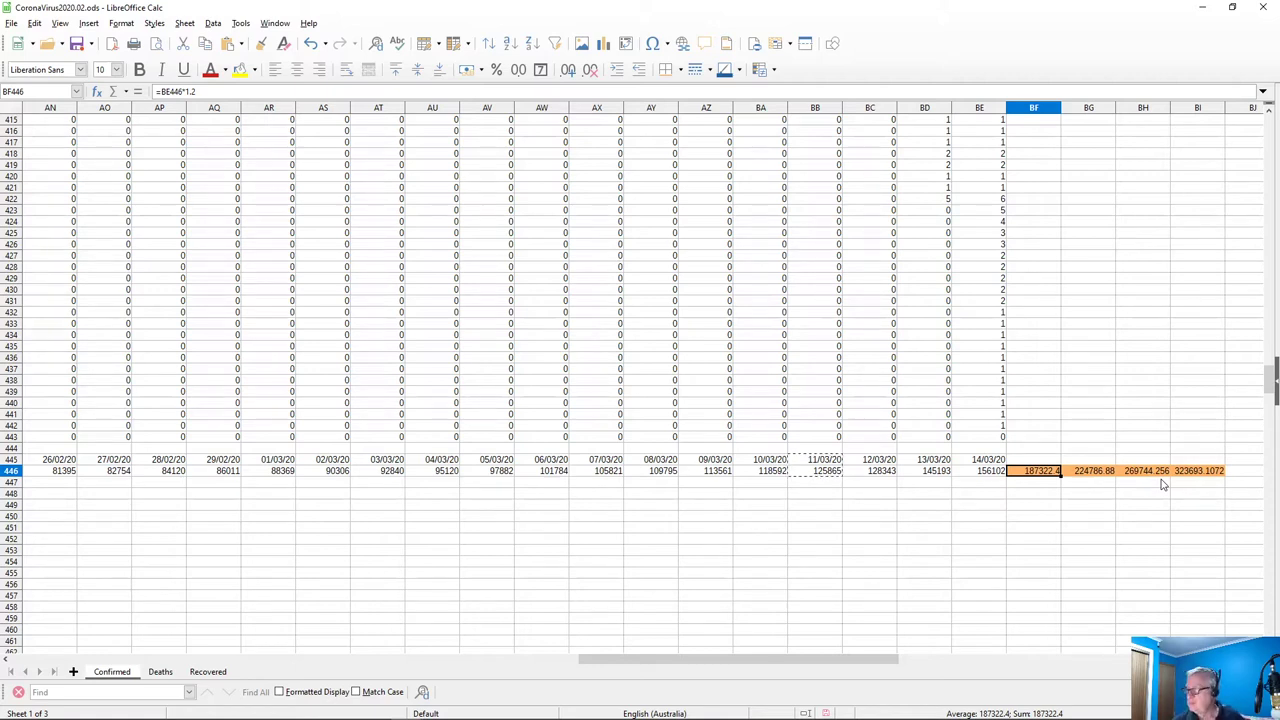
Copy the date and confirmed formulas without China from BB501:BB502 into columns BC to BE, overwriting the projected values
left_click(820, 486)
scroll(820, 490, "down", 13)
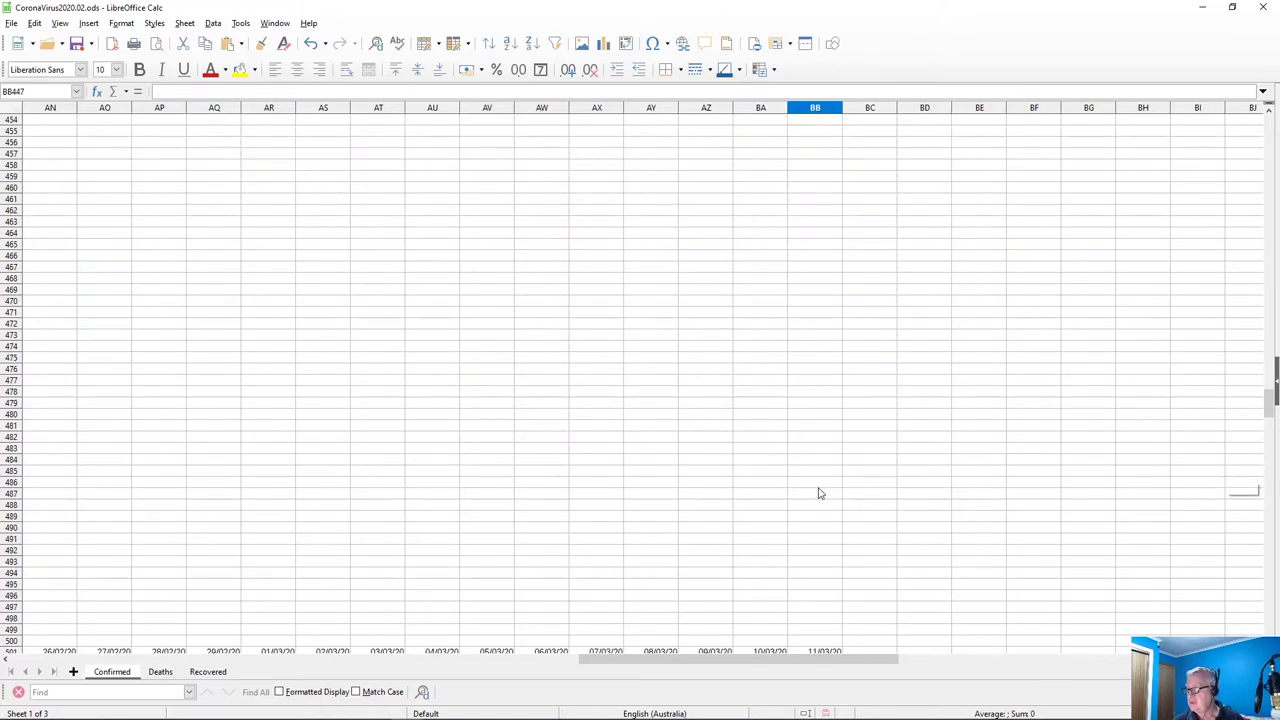
scroll(820, 493, "down", 6)
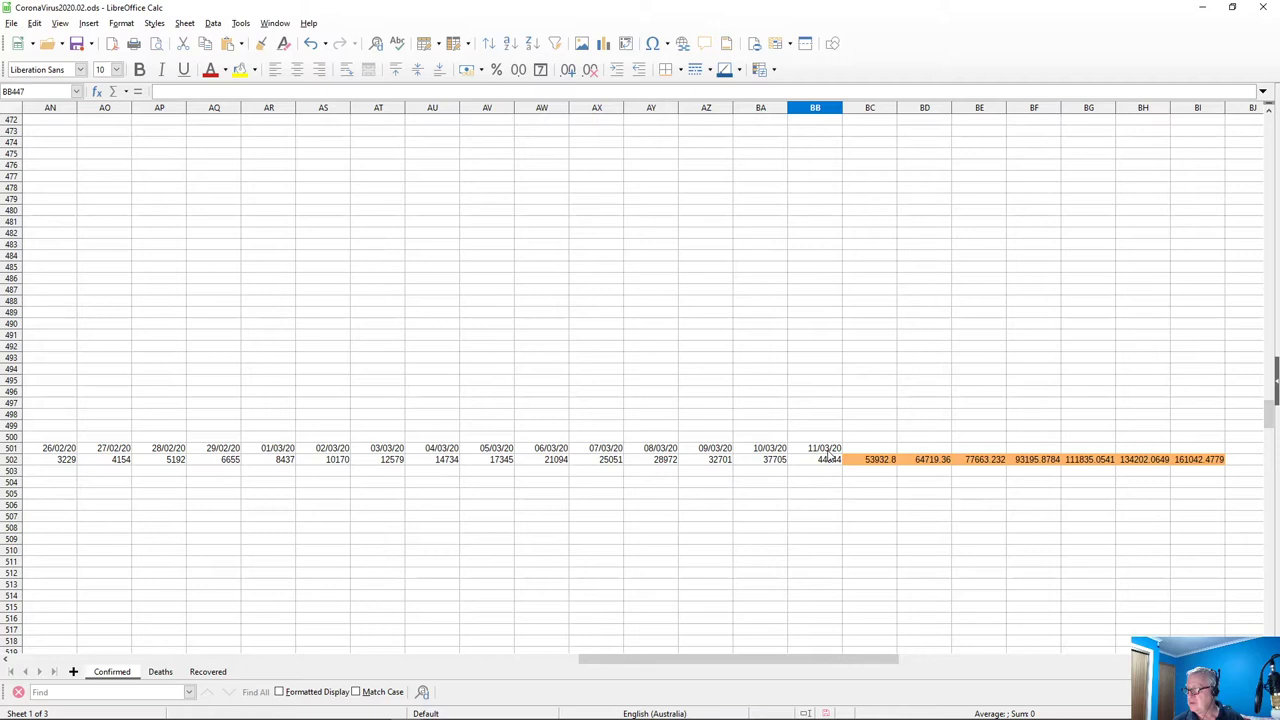
left_click(826, 450)
left_click(830, 458, "shift")
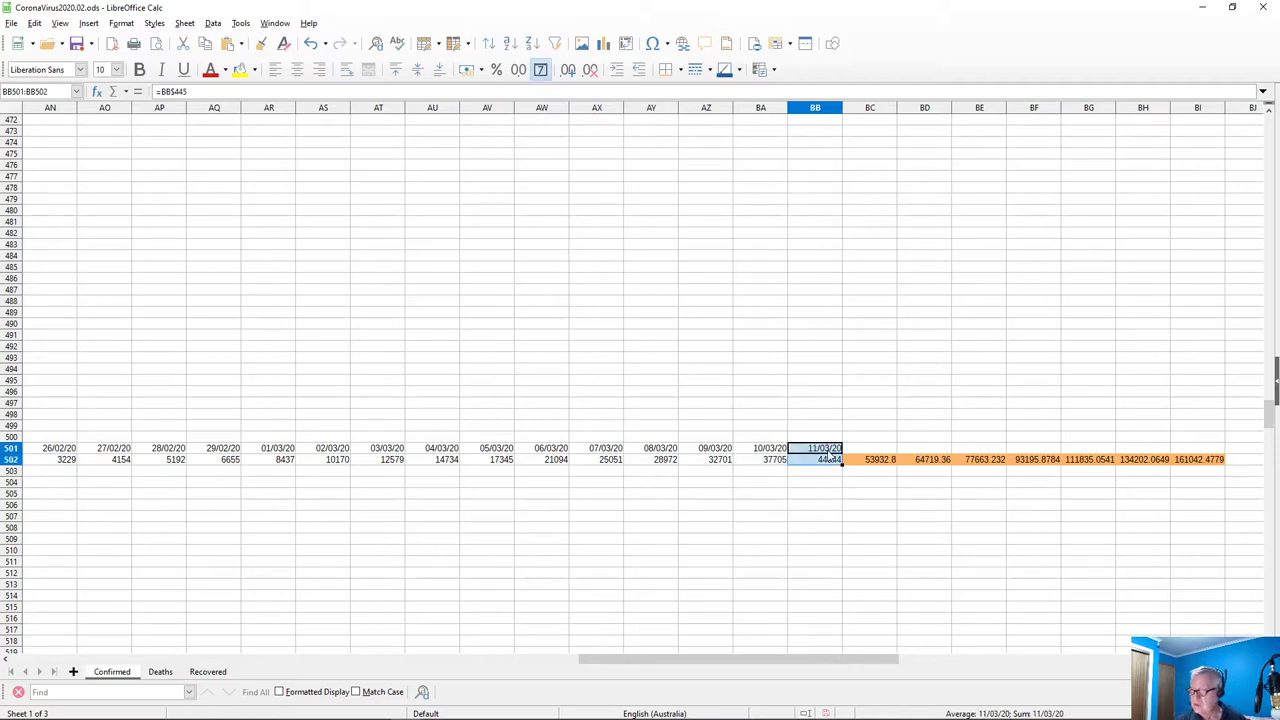
key("Right")
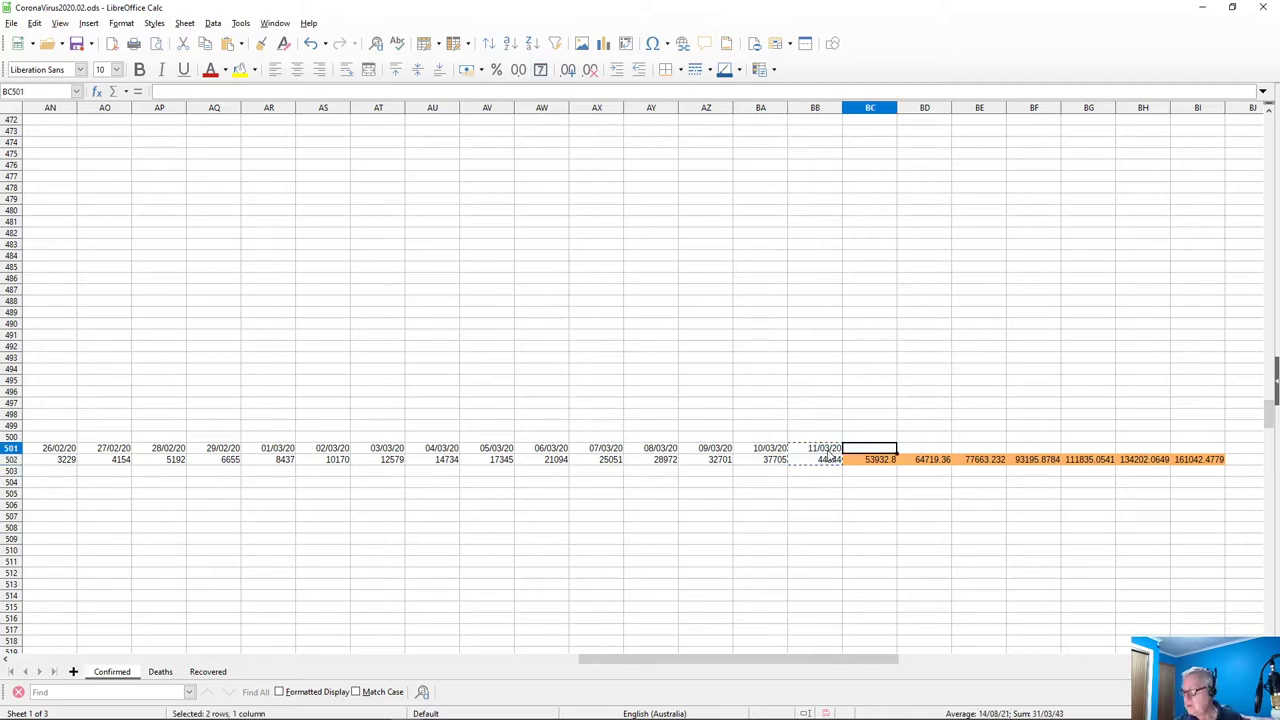
key("shift+Right")
key("shift+Right")
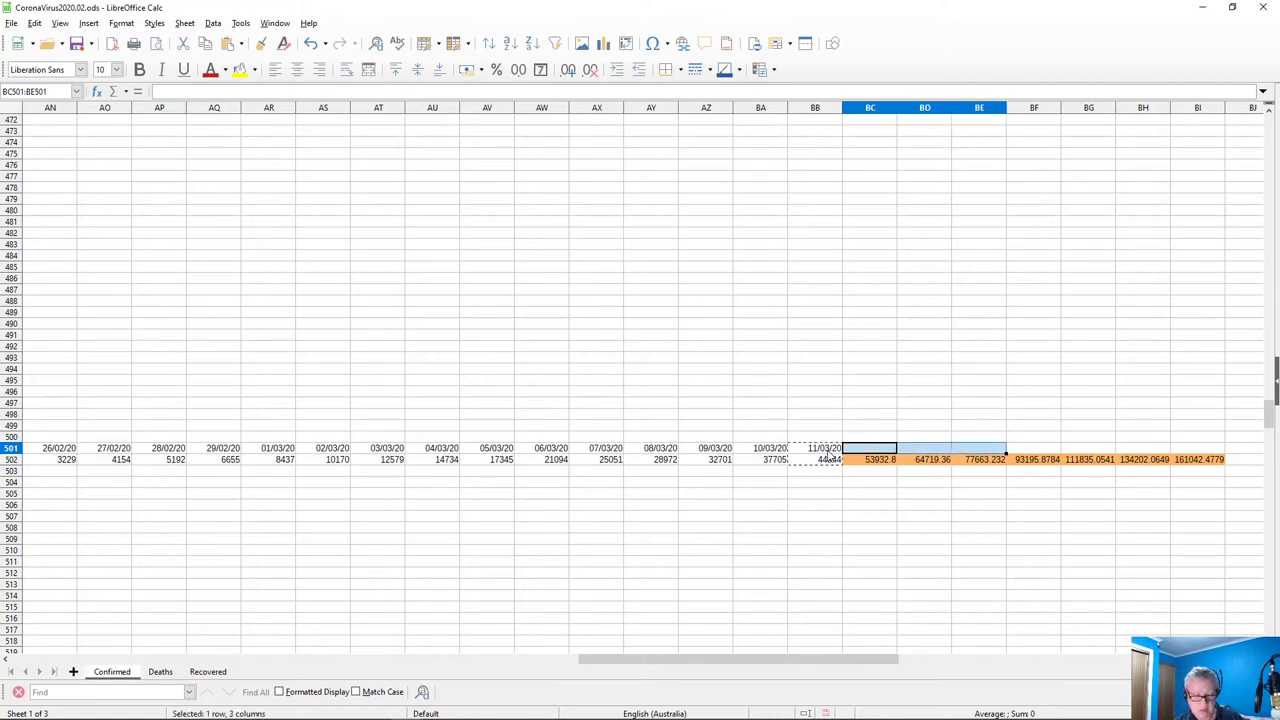
key("ctrl+v")
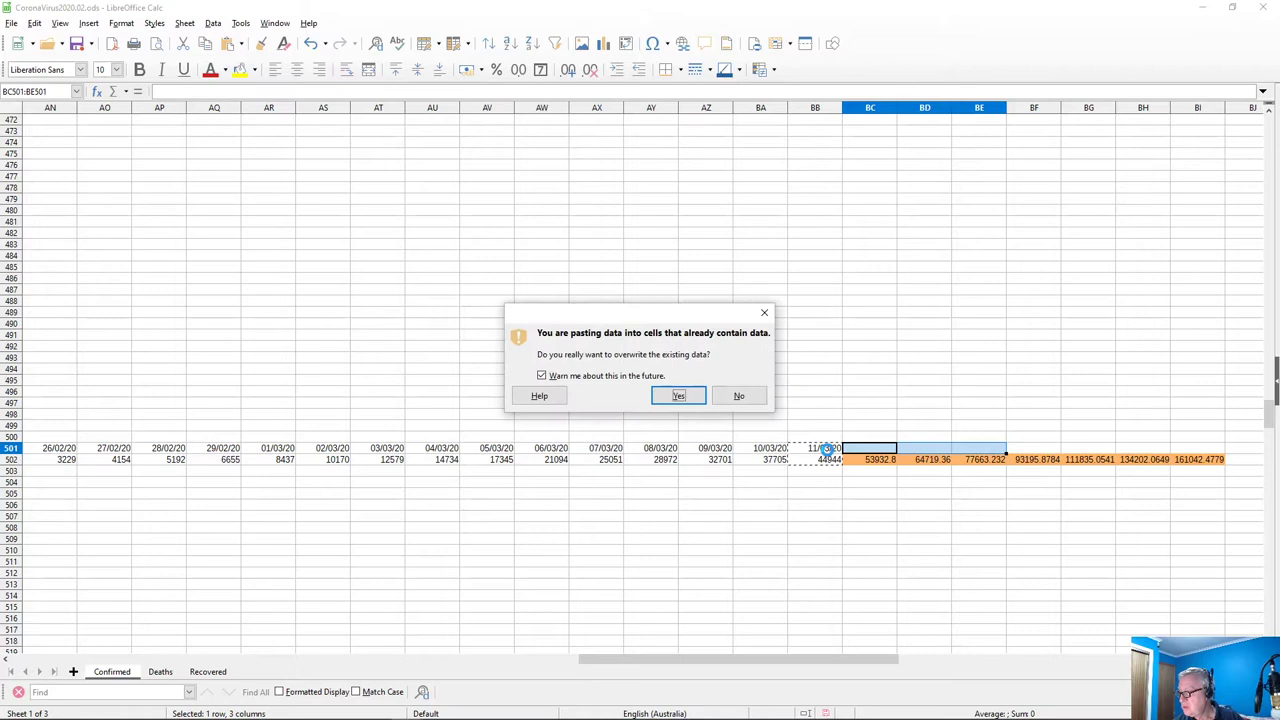
key("Return")
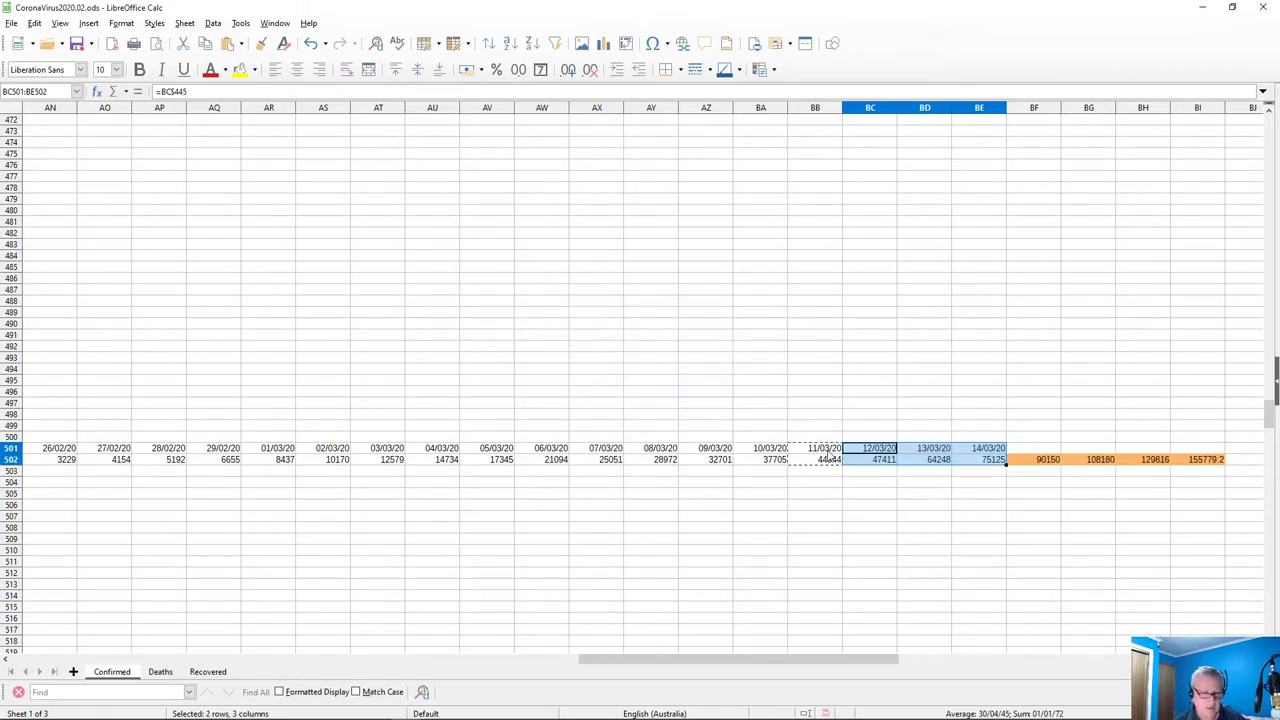
Copy the date and confirmed formulas from BB556:BB557 into the empty cells of columns BC to BE
scroll(845, 471, "down", 16)
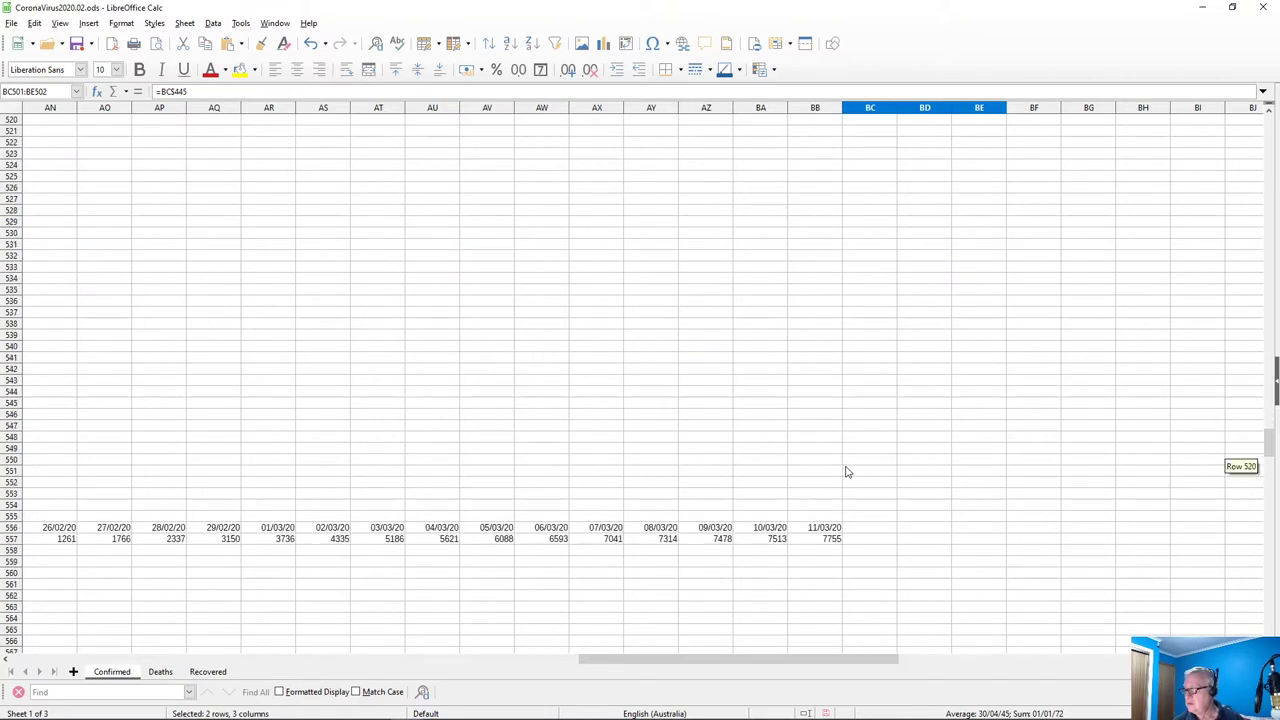
scroll(845, 471, "down", 2)
left_click(833, 461)
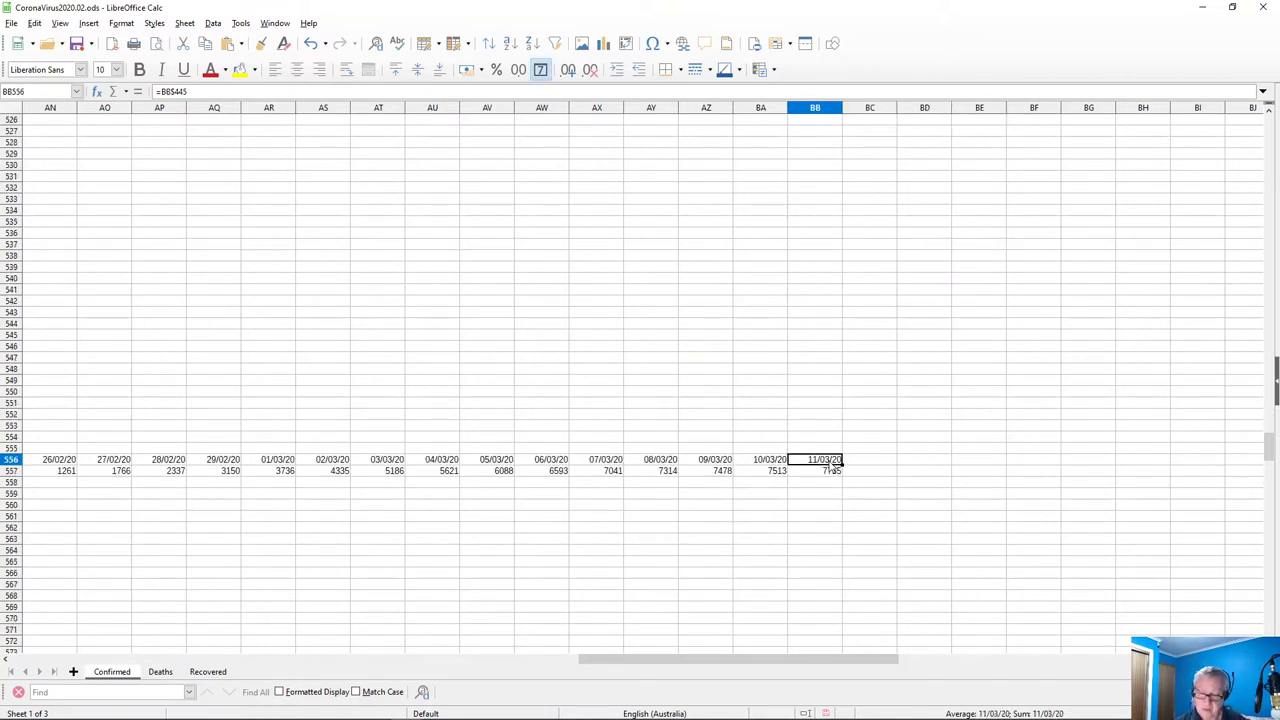
left_click_drag(831, 464, 831, 468)
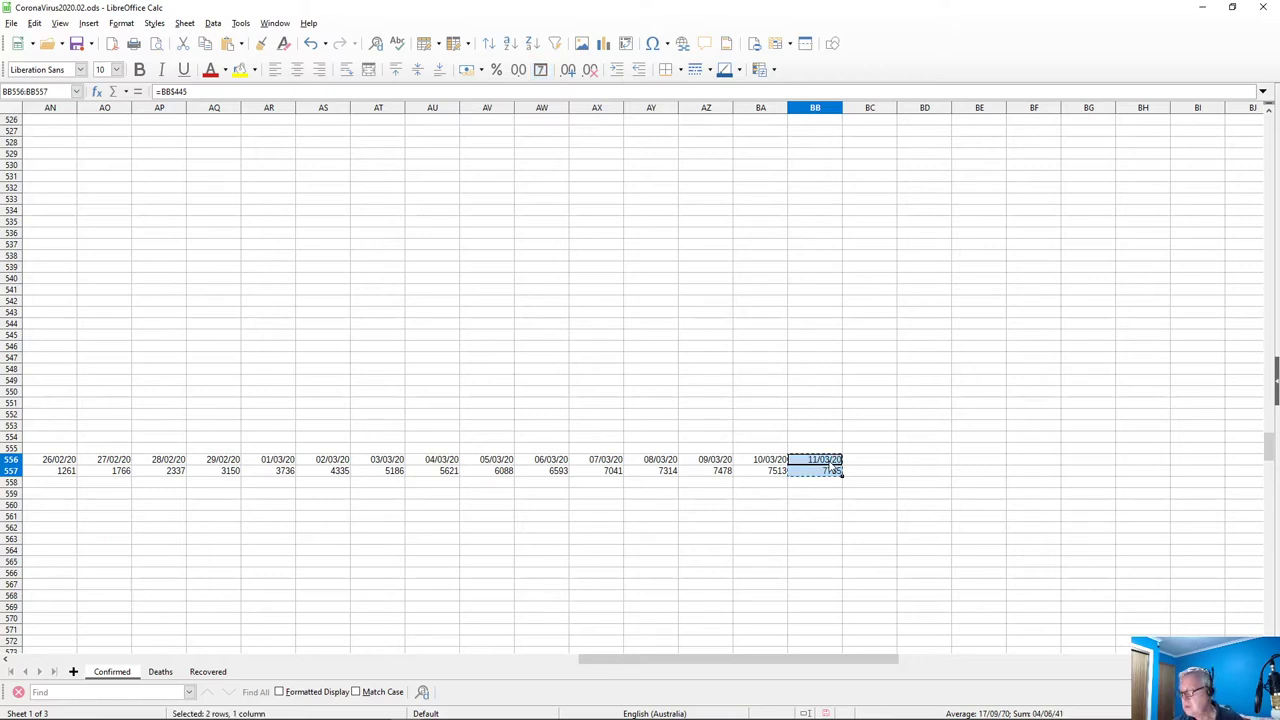
key("Up")
key("Right")
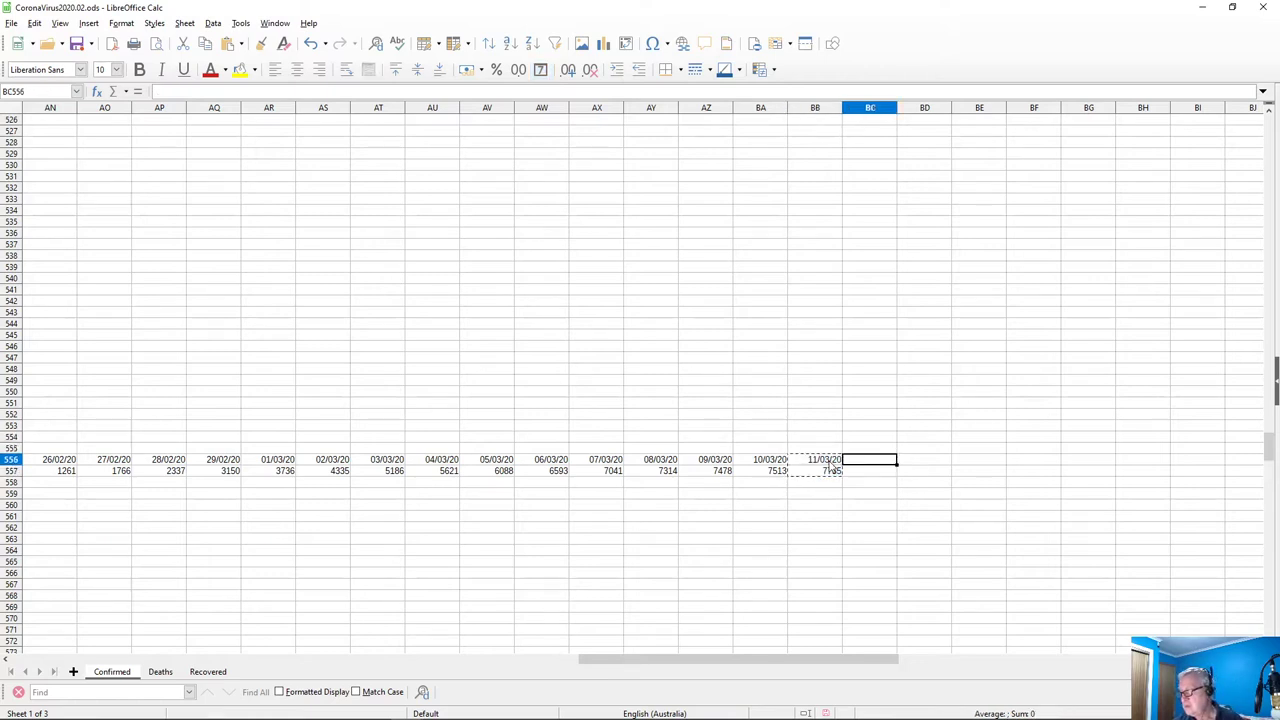
key("shift+Right")
key("shift+Right")
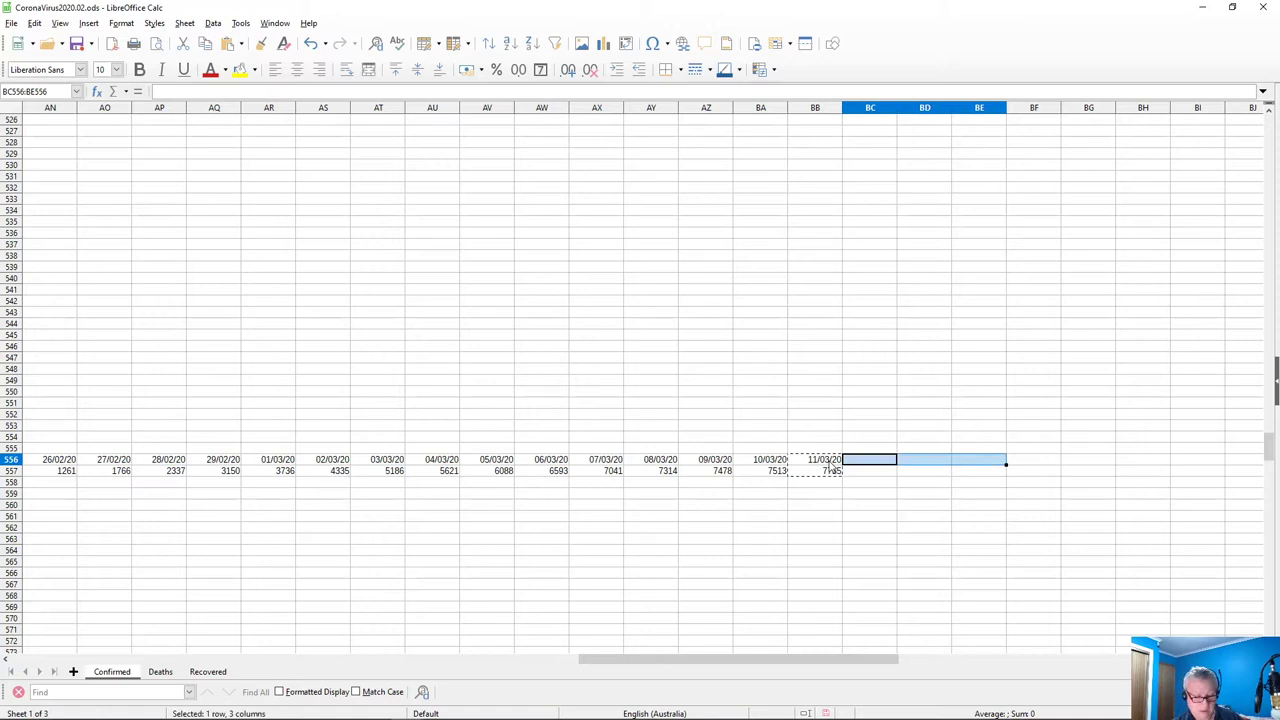
key("shift+Down")
key("ctrl+v")
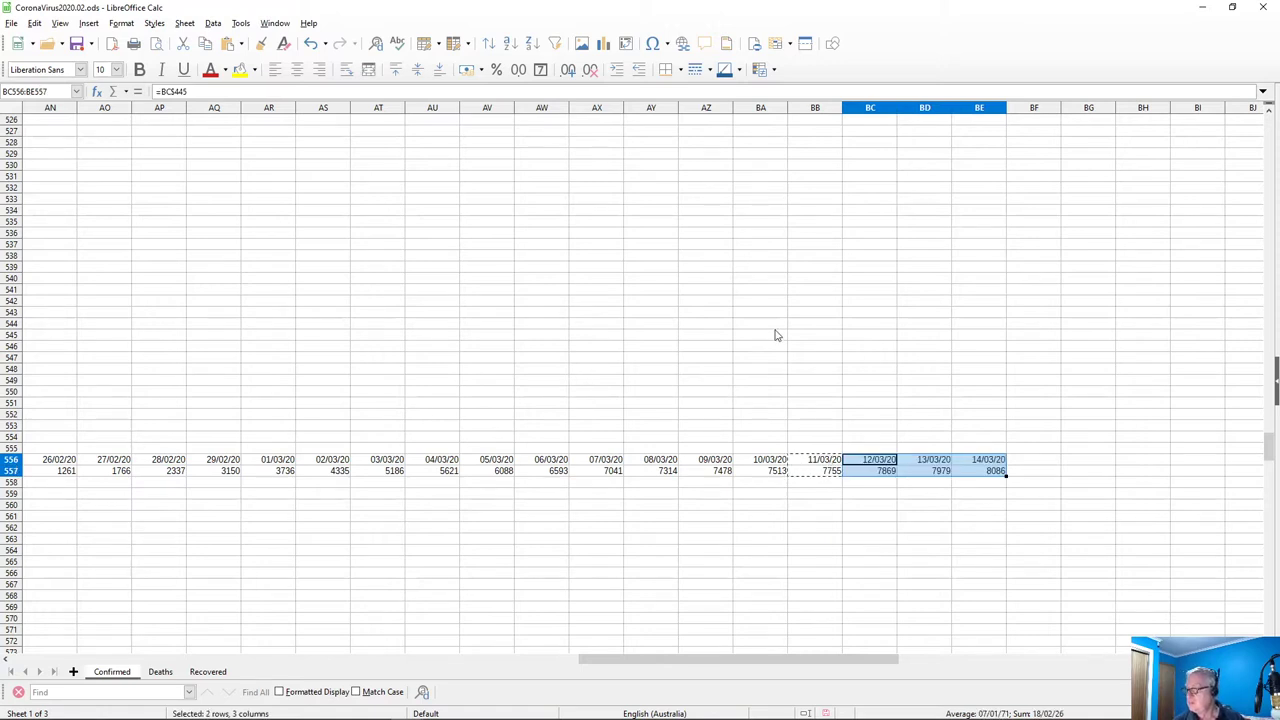
Copy the date and confirmed formulas from BB610:BB611 into columns BC to BE
scroll(800, 430, "down", 20)
left_click(815, 395)
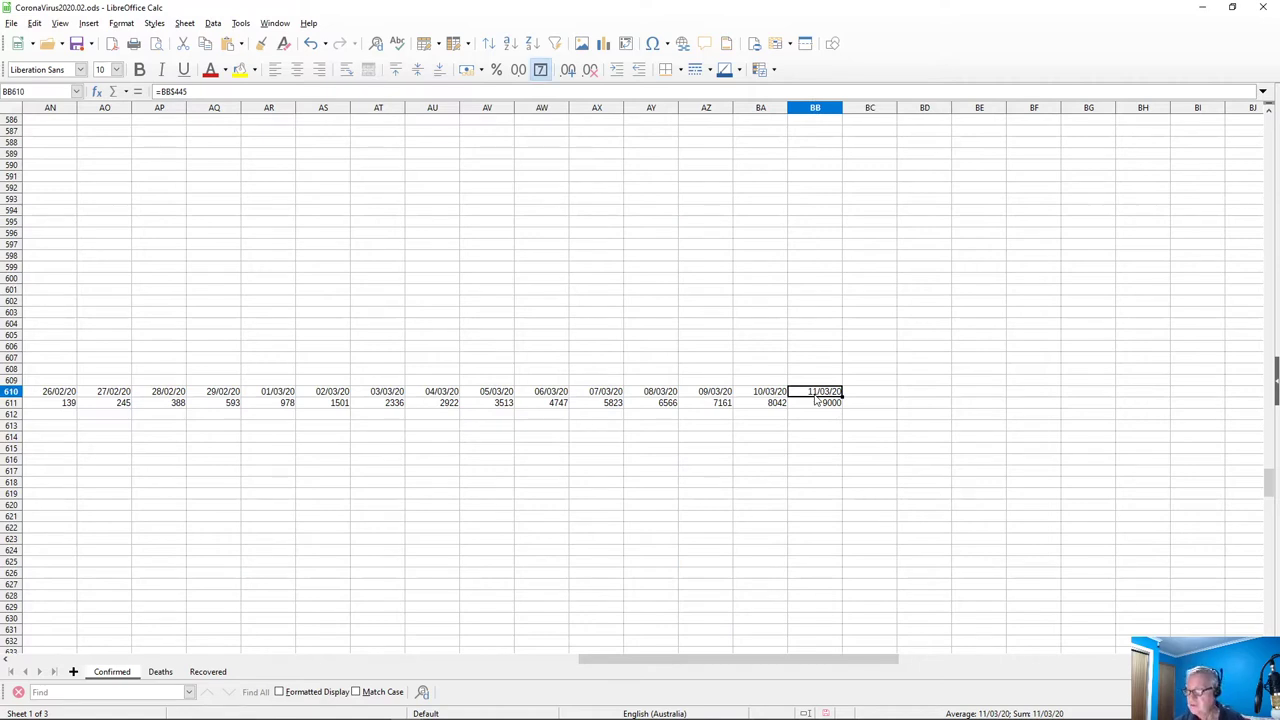
key("shift+Down")
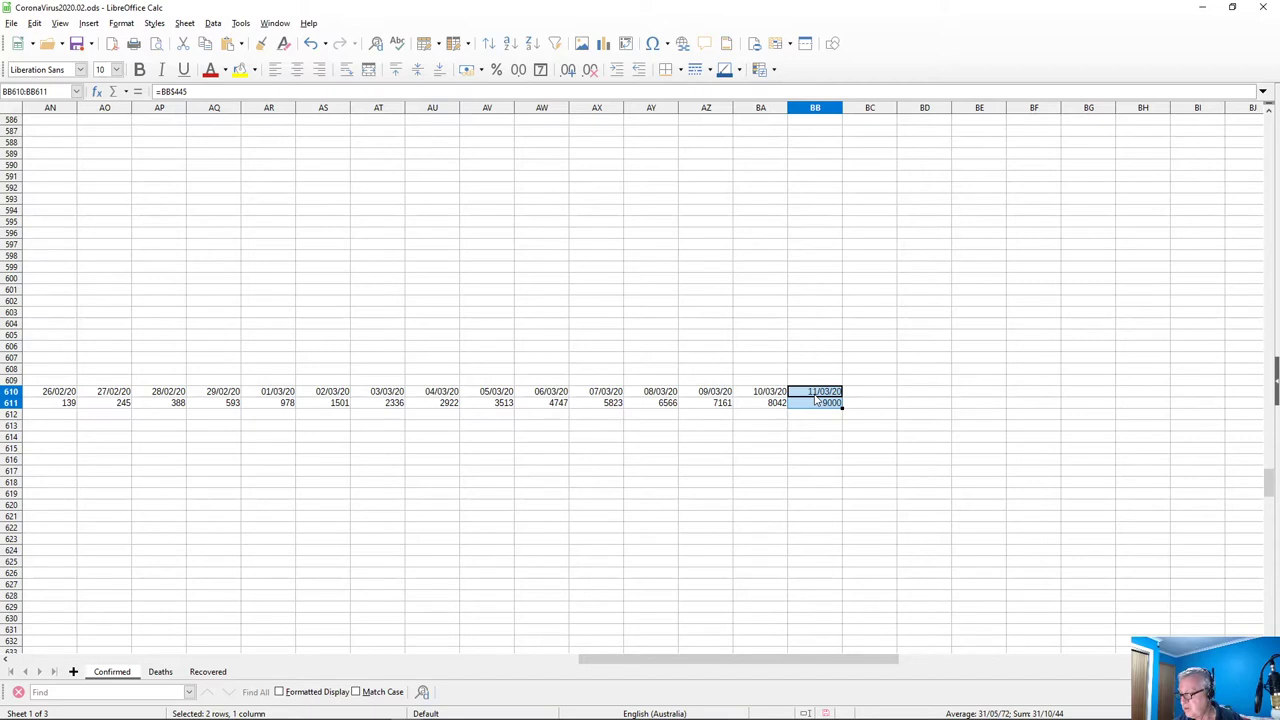
key("Right")
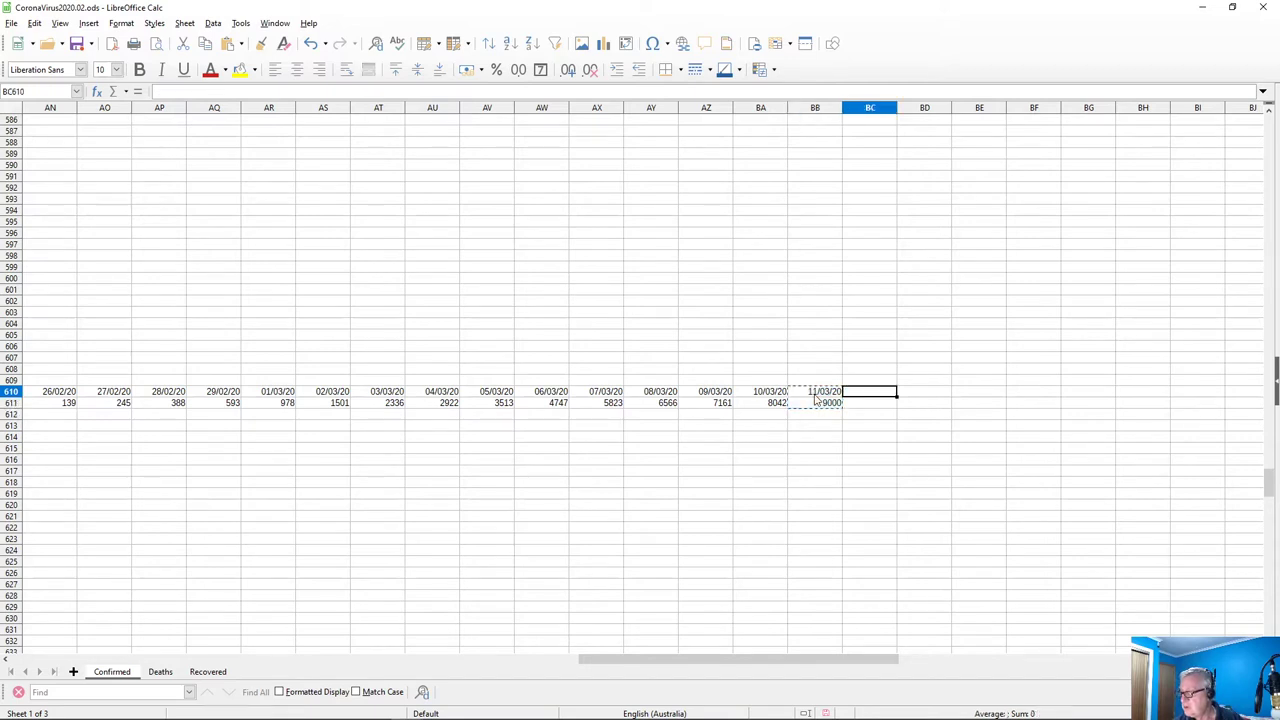
key("shift+Right")
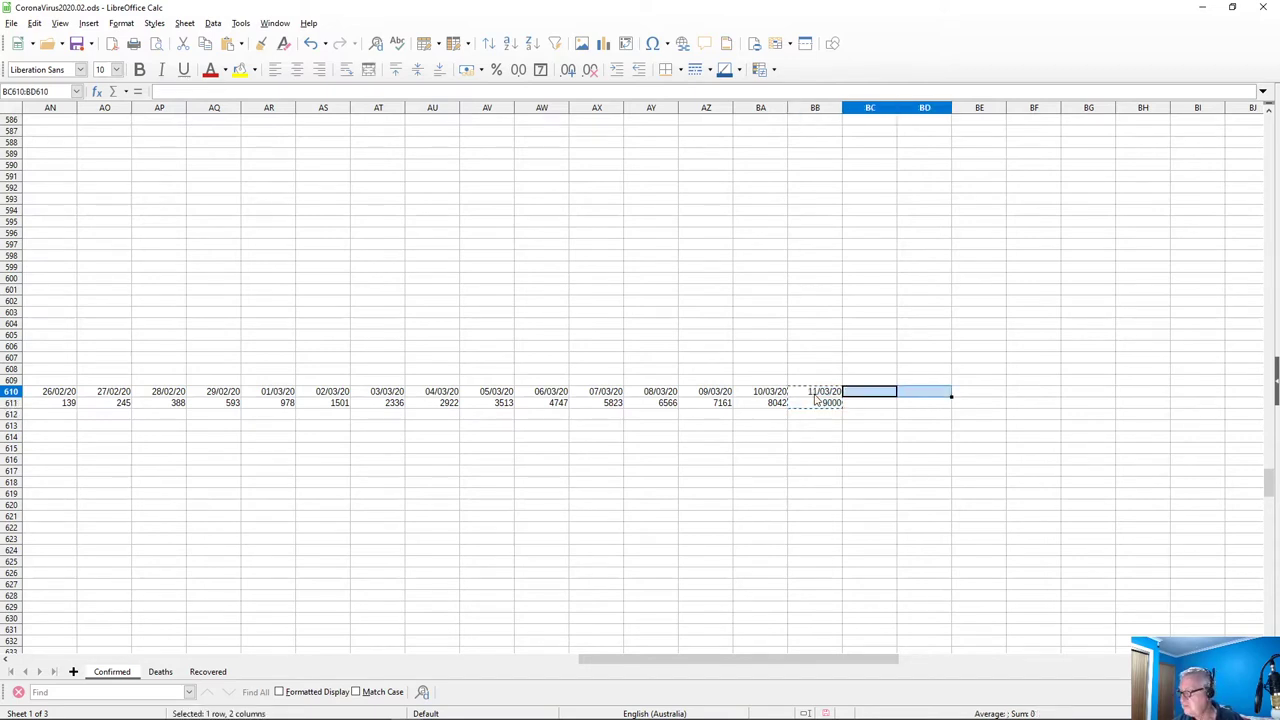
key("shift+Right")
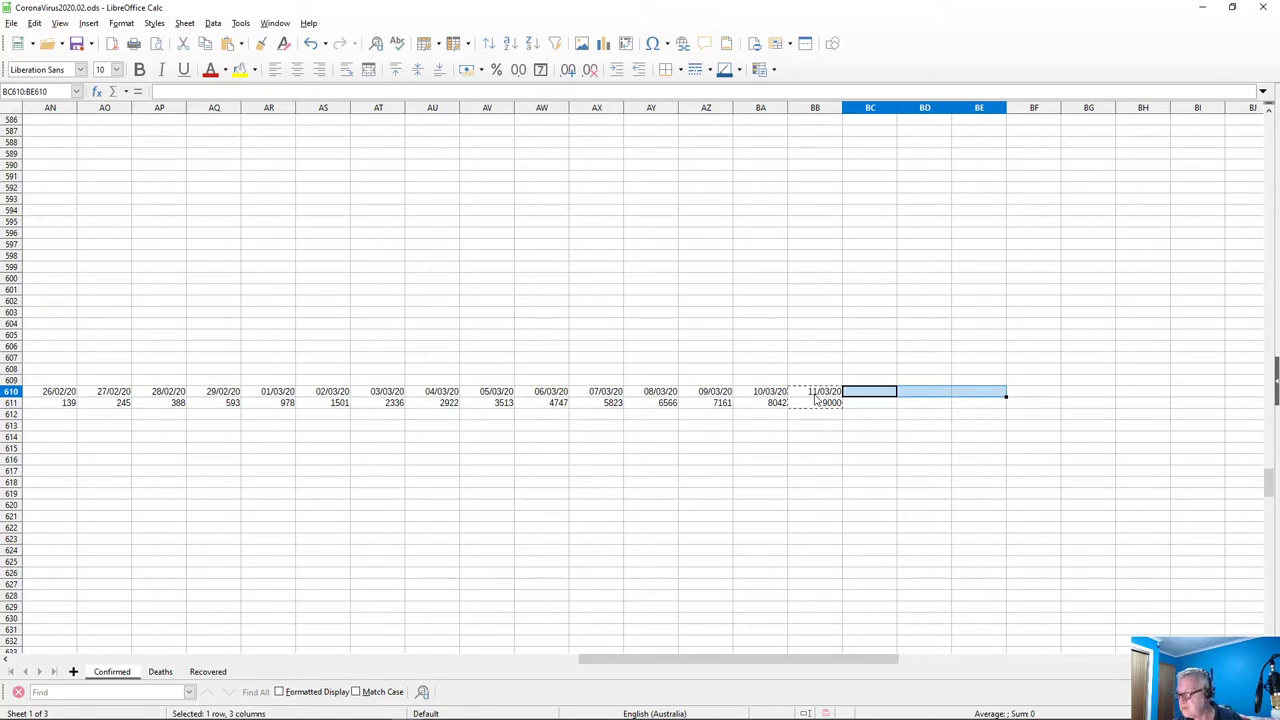
key("ctrl+v")
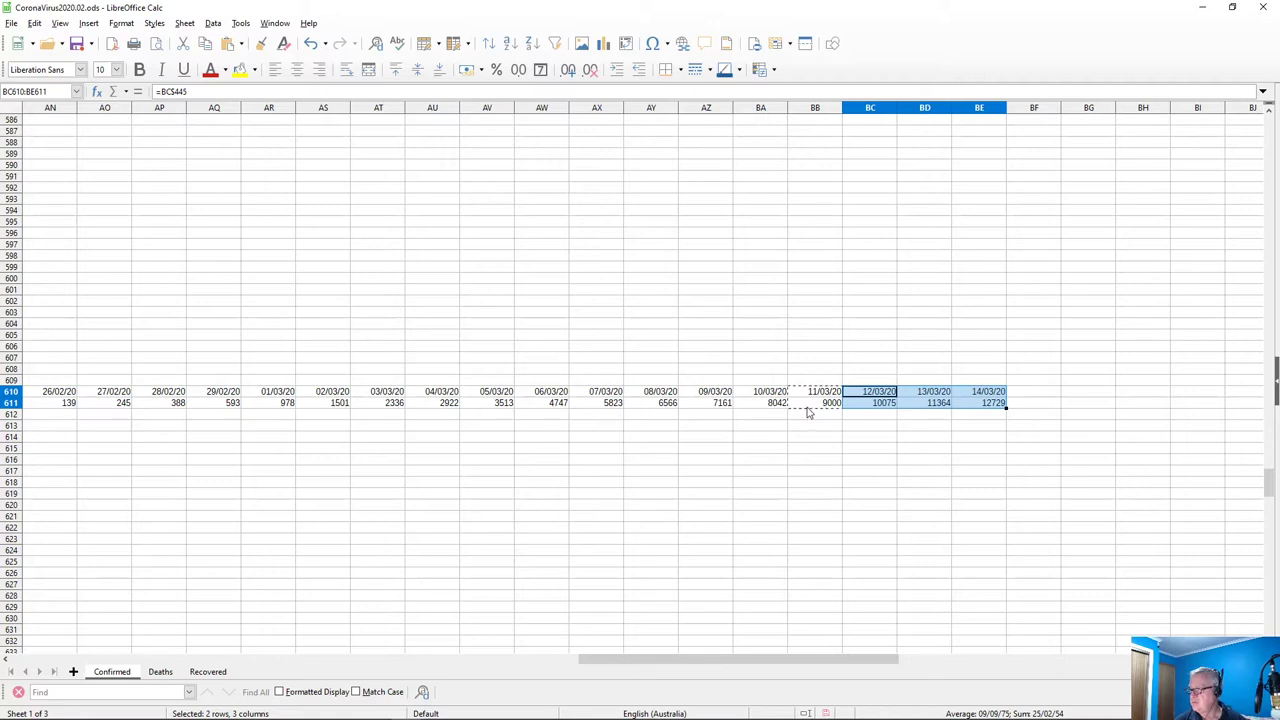
Copy the date and confirmed formulas from BB663:BB664 into column BC
scroll(866, 437, "down", 18)
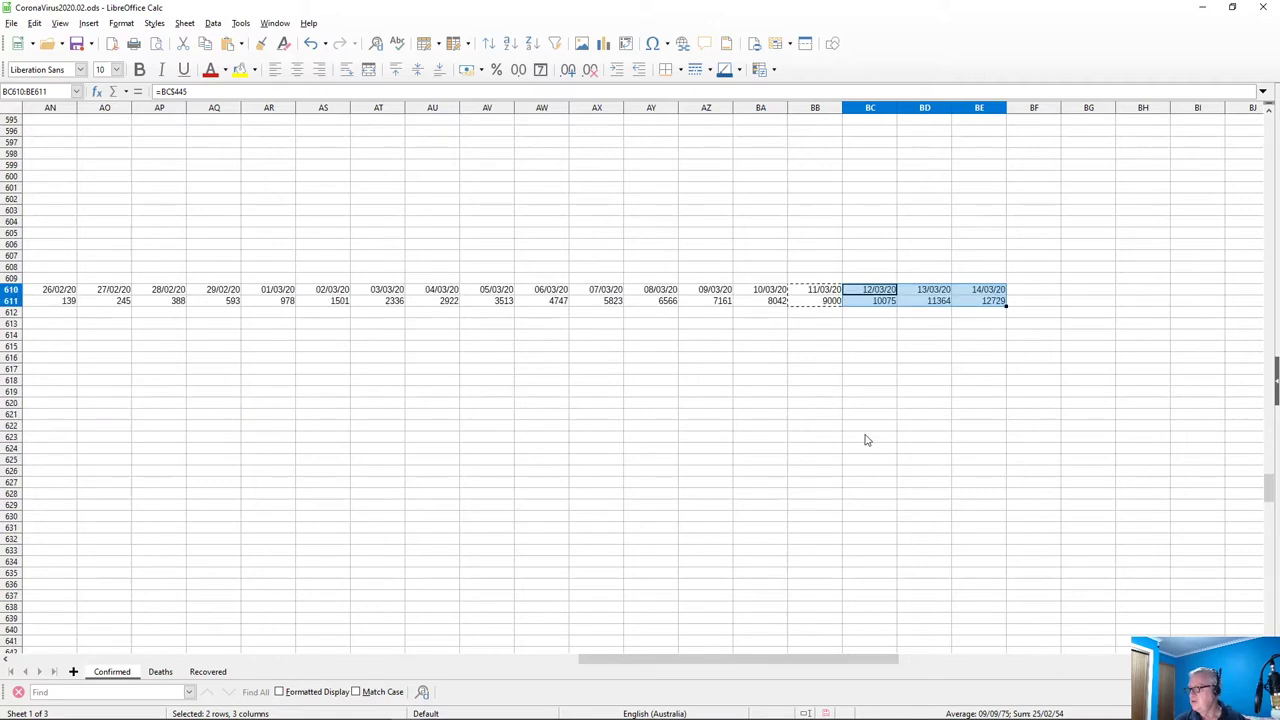
left_click(815, 383)
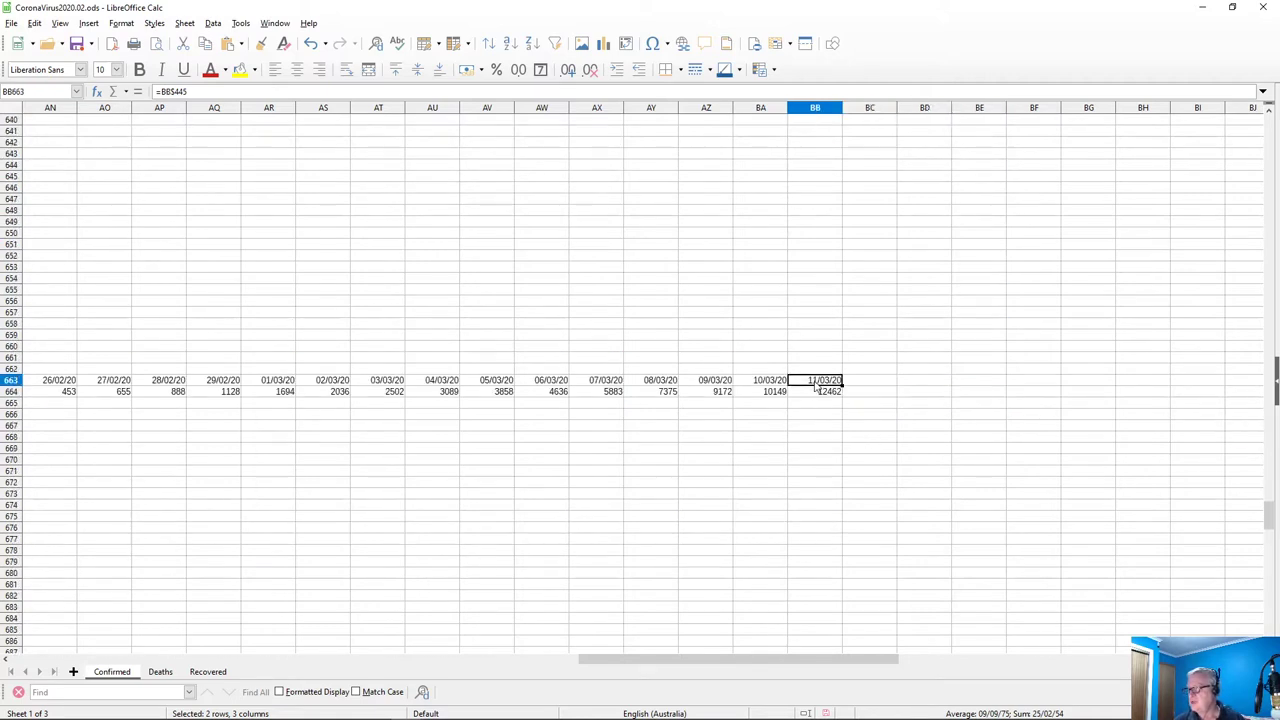
key("shift+Down")
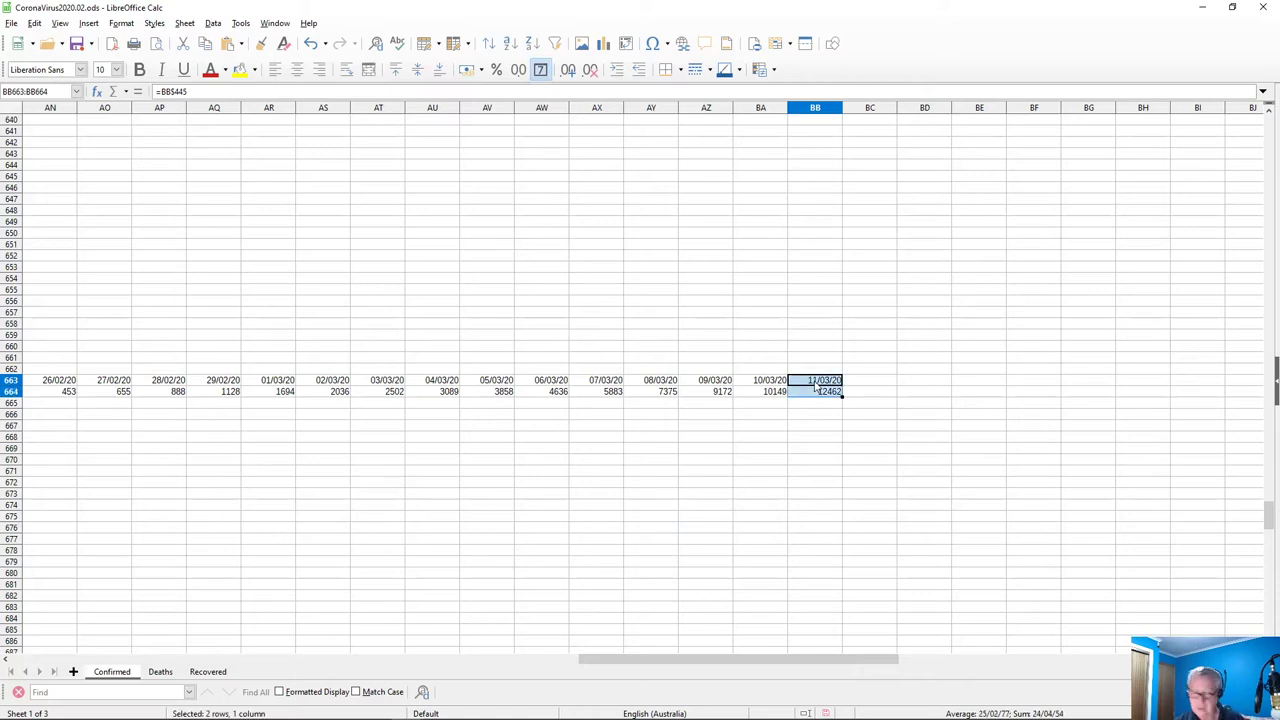
key("Right")
key("Return")
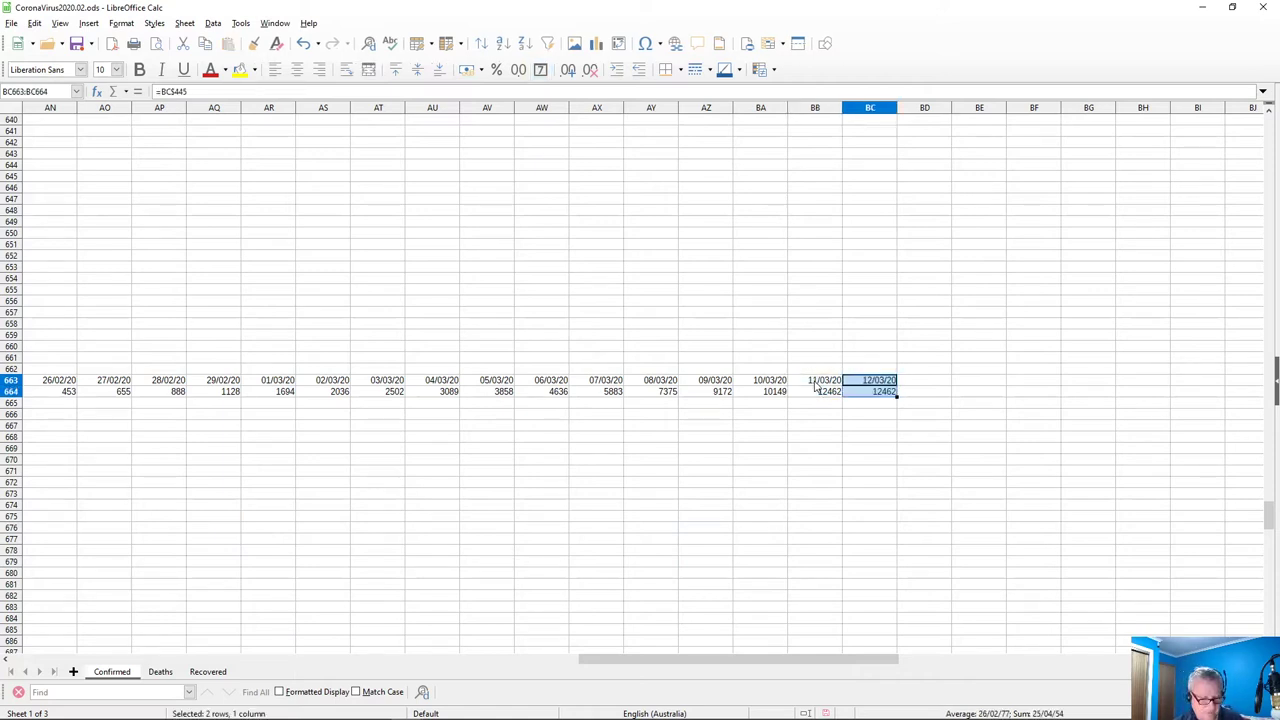
Copy the date and confirmed formulas from BC663:BC664 into columns BD and BE
key("Right")
key("shift+Right")
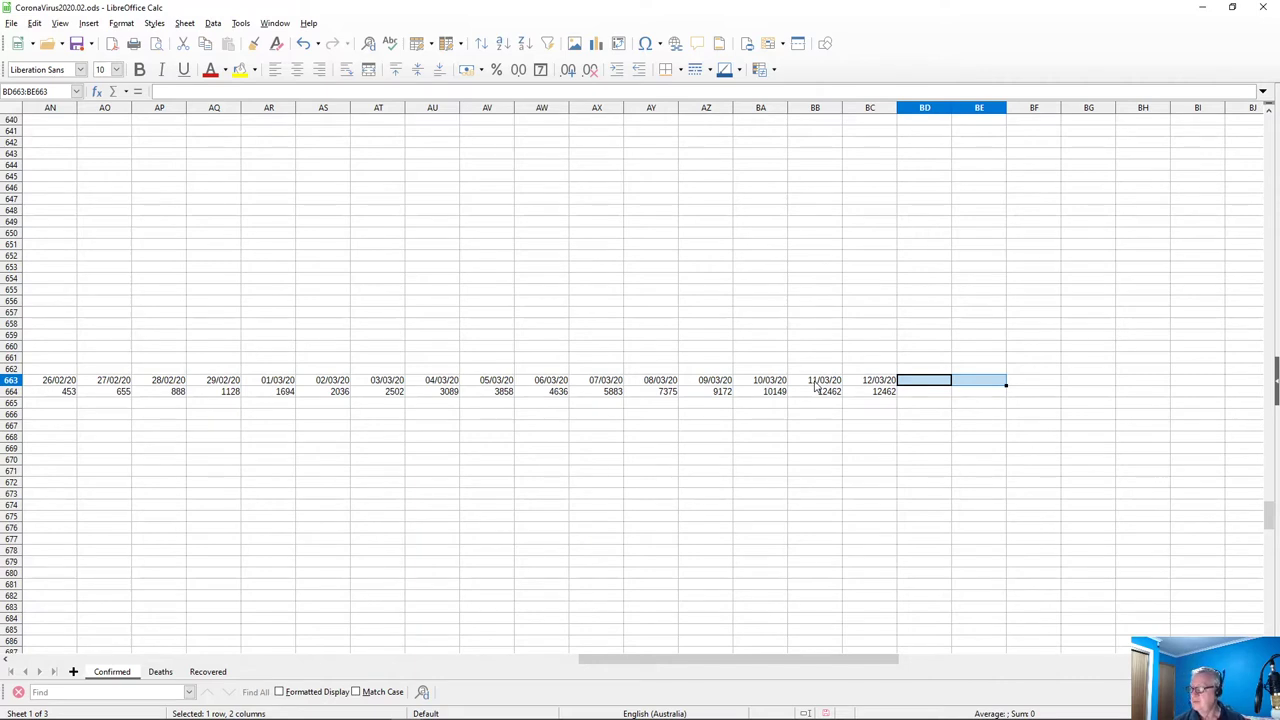
left_click(861, 383)
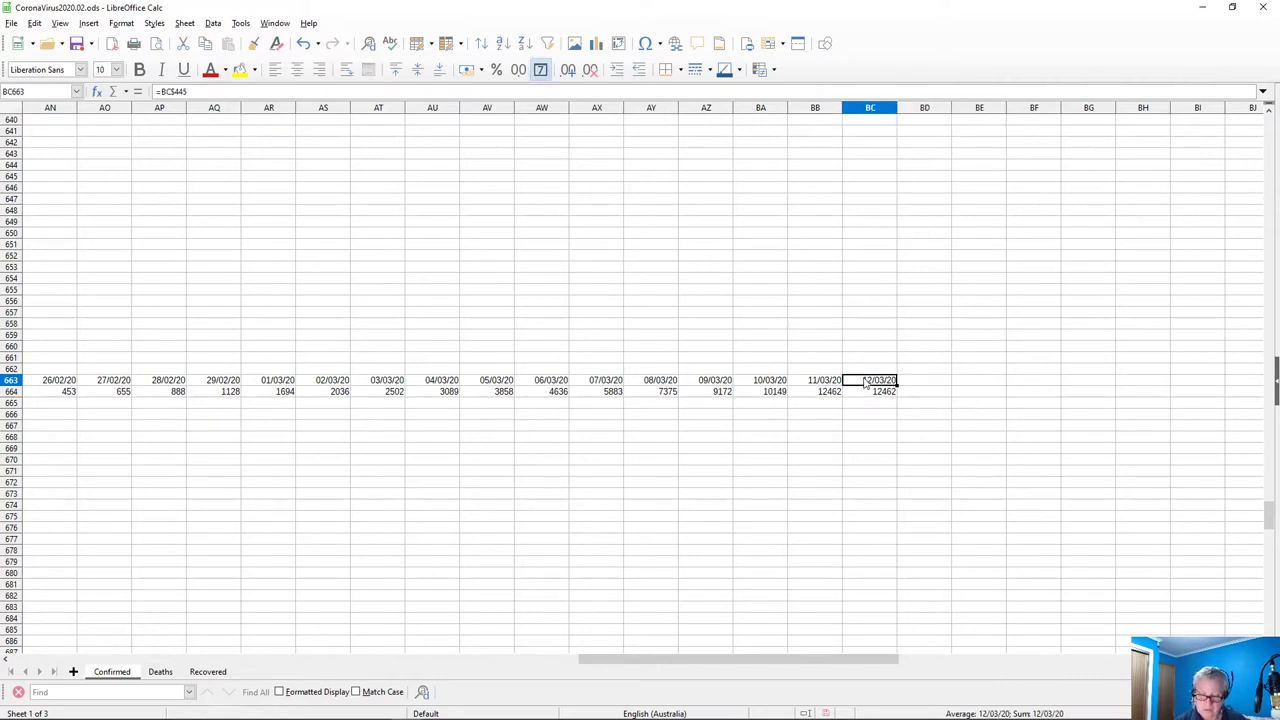
key("shift+Down")
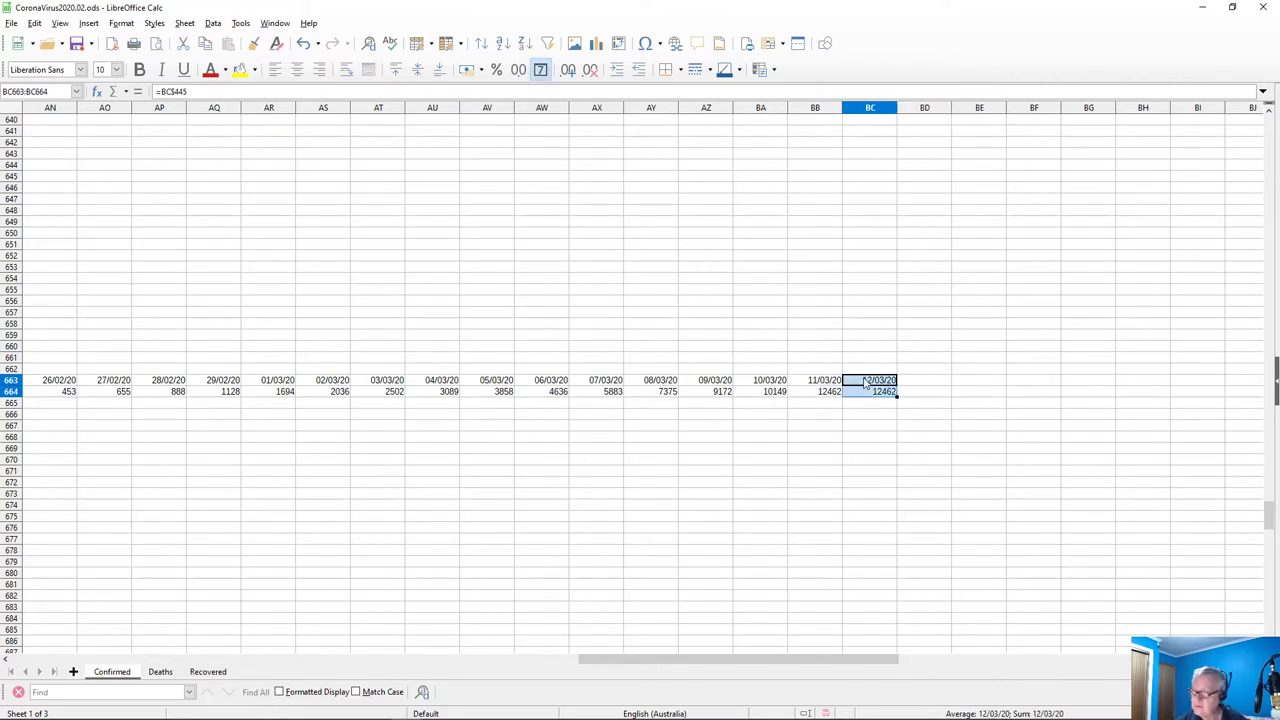
key("Right")
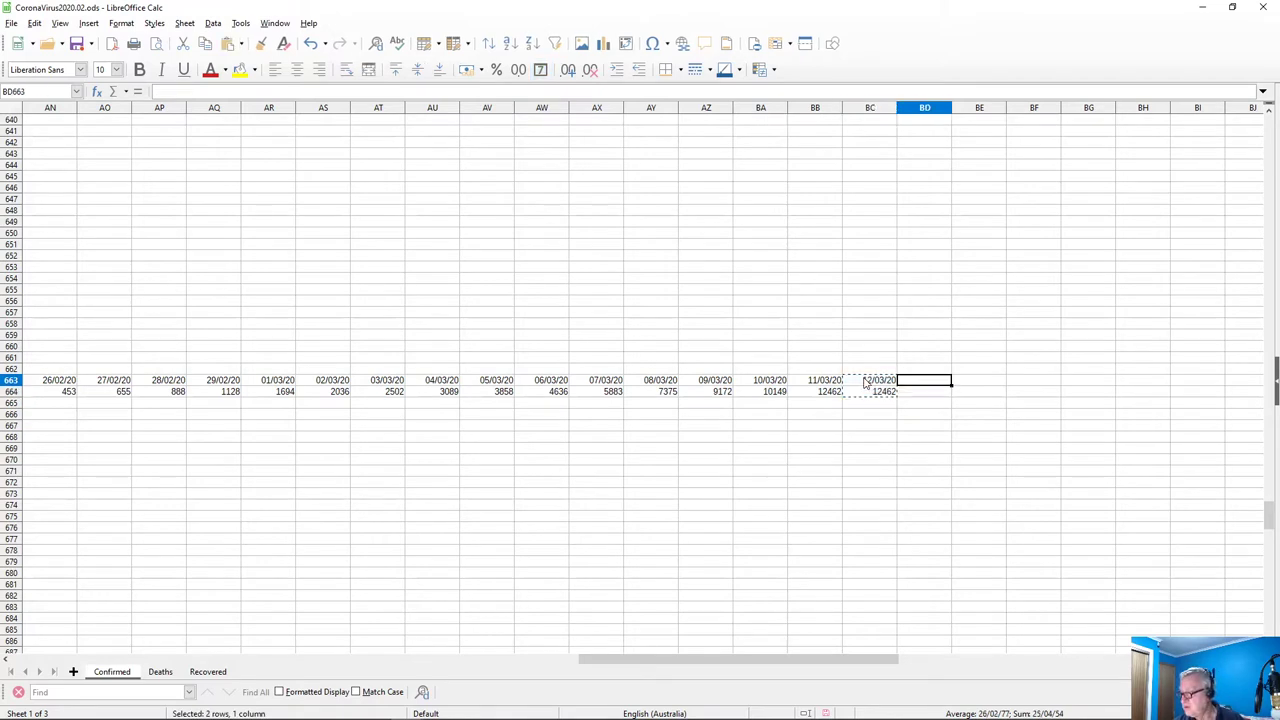
key("shift+Right")
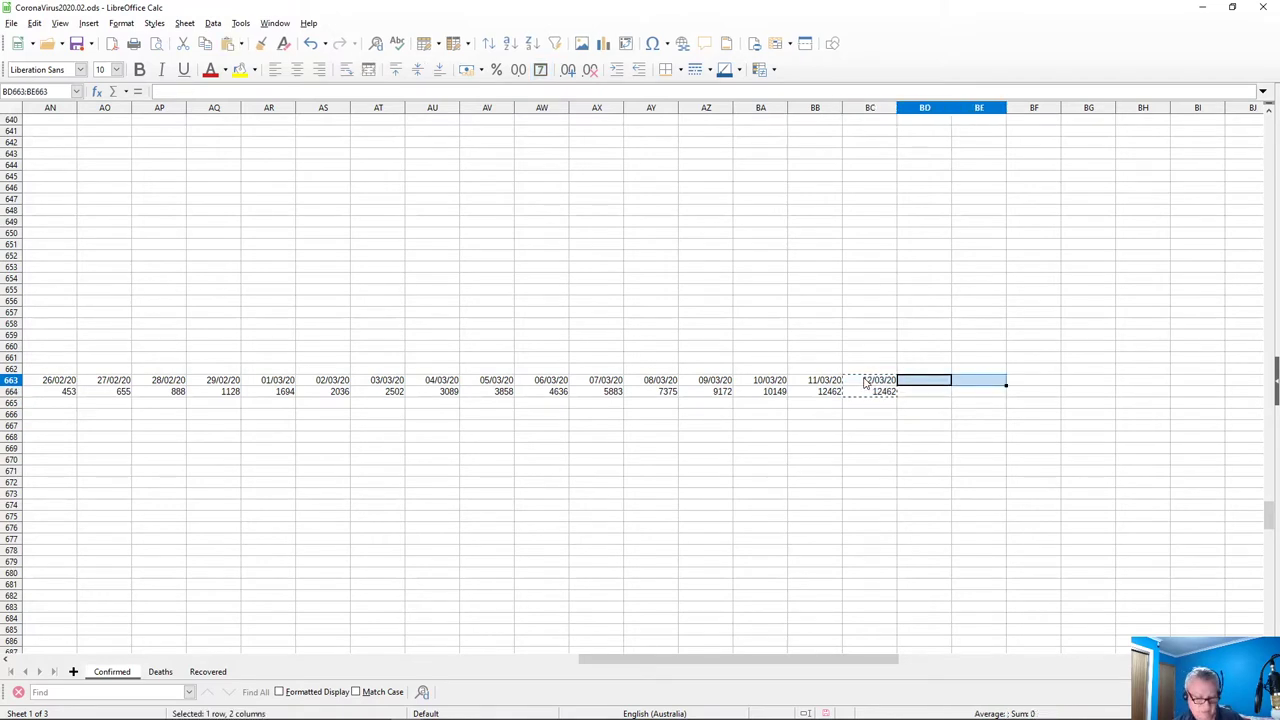
key("ctrl+v")
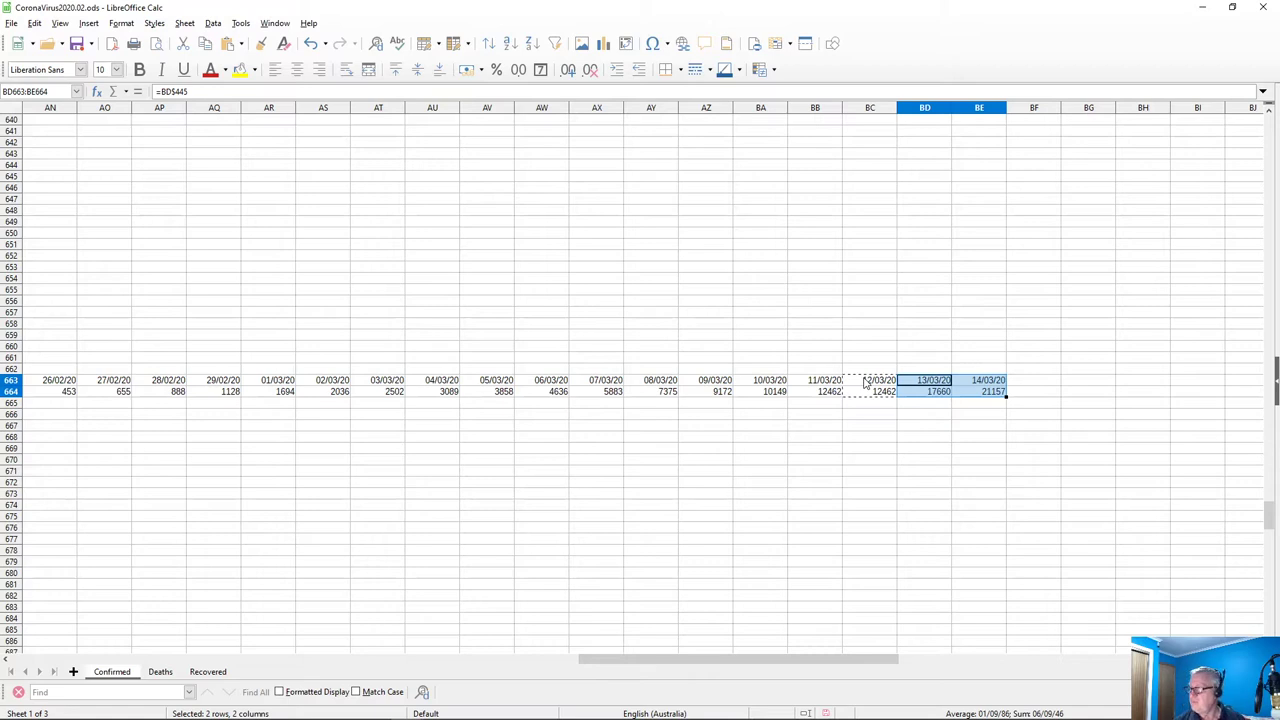
Copy the date and daily growth percentage formulas from BB717:BB718 into columns BC to BE, and check the growth formulas in BC718:BE718
scroll(851, 454, "down", 13)
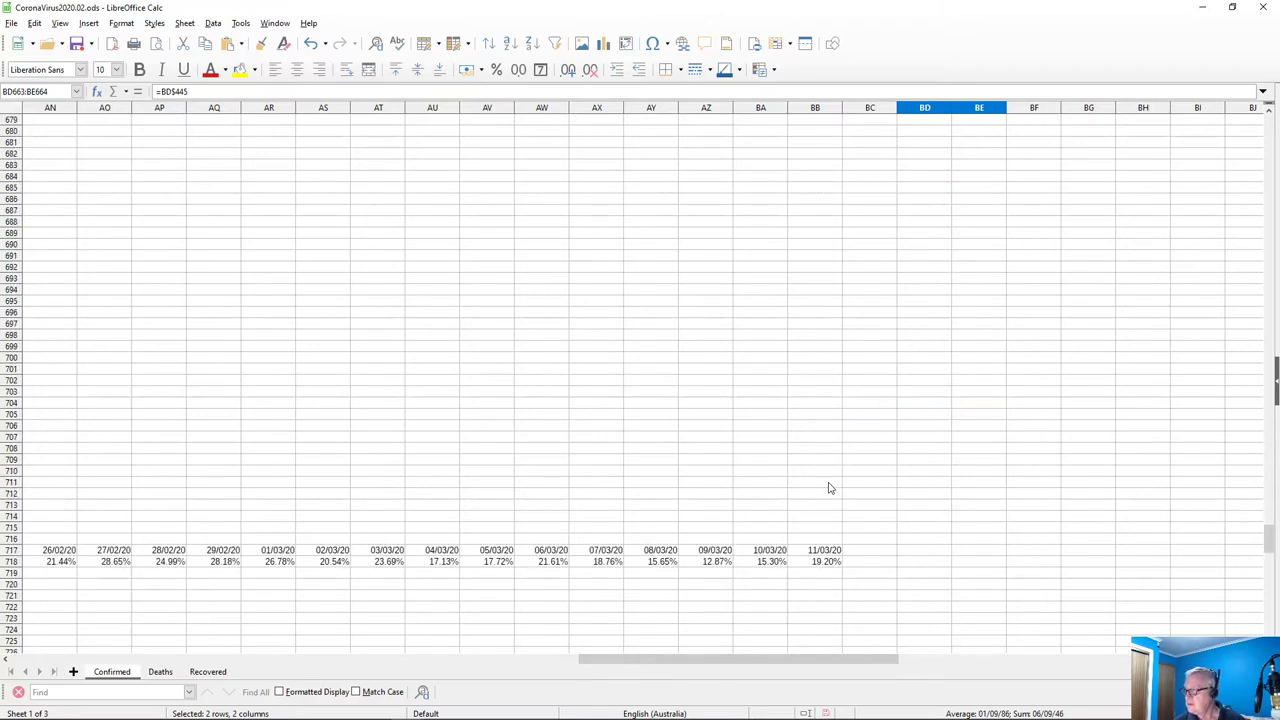
scroll(818, 560, "down", 4)
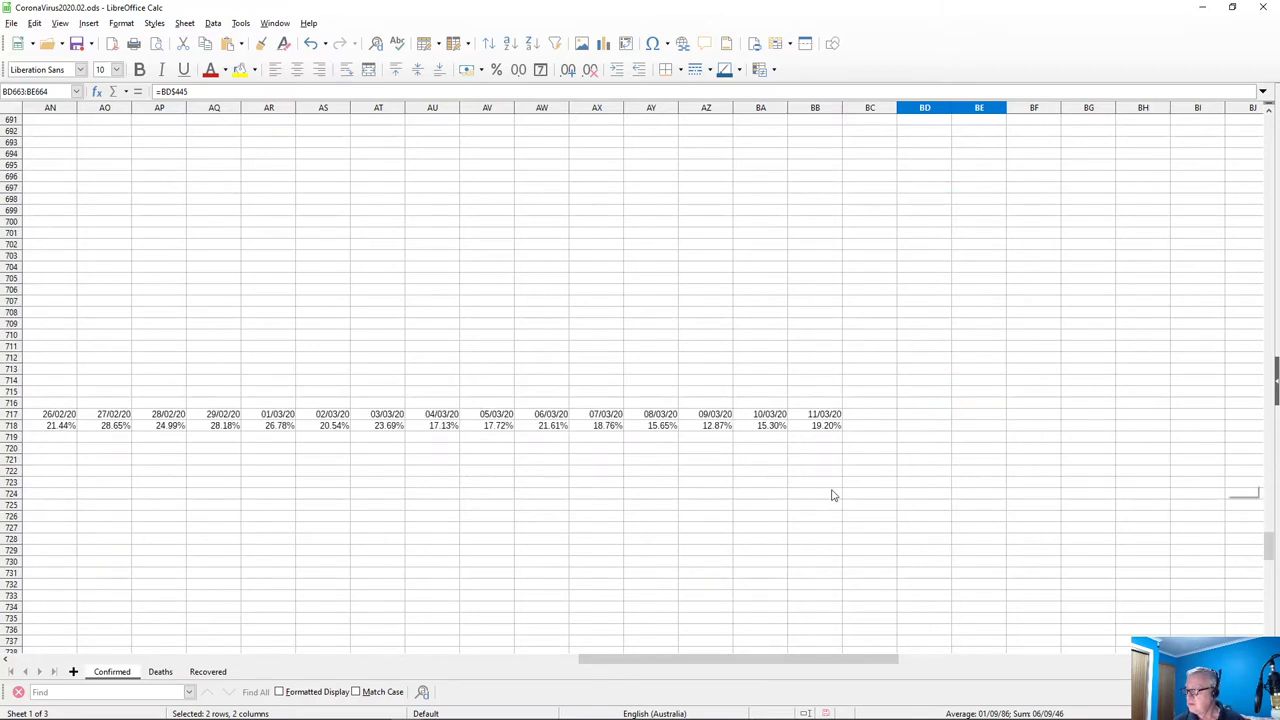
left_click(826, 415)
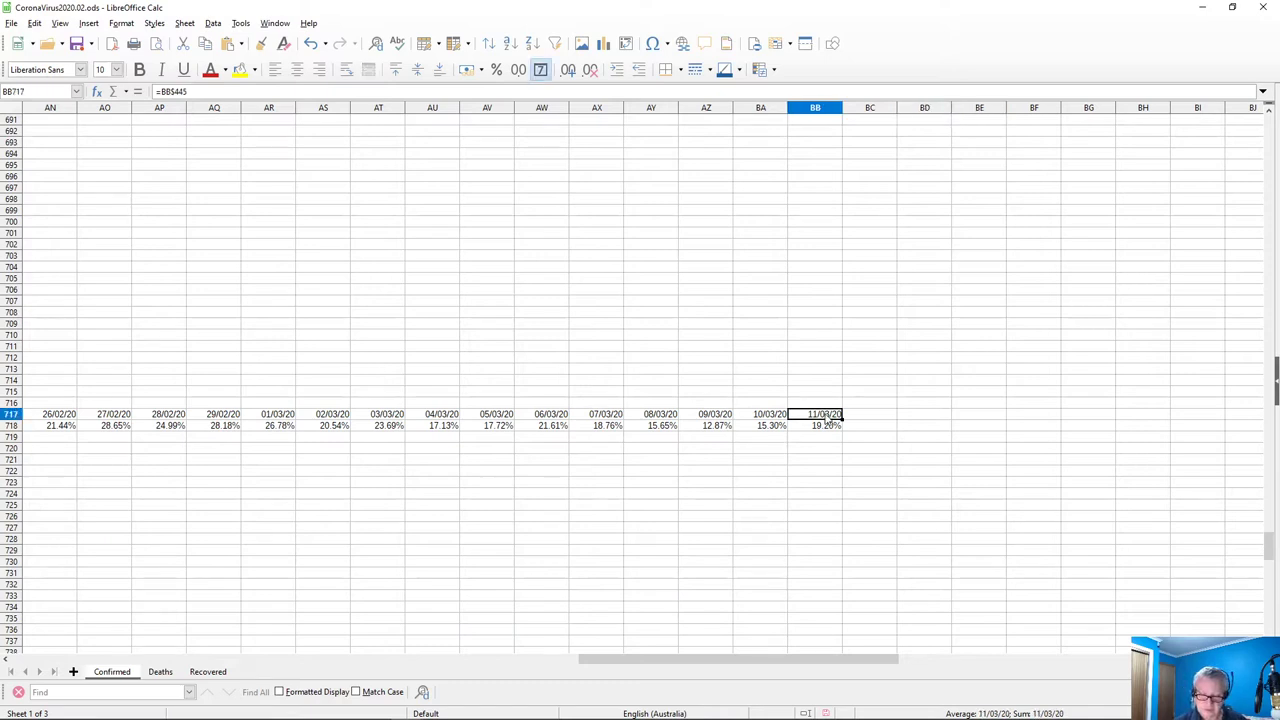
left_click_drag(827, 416, 829, 422)
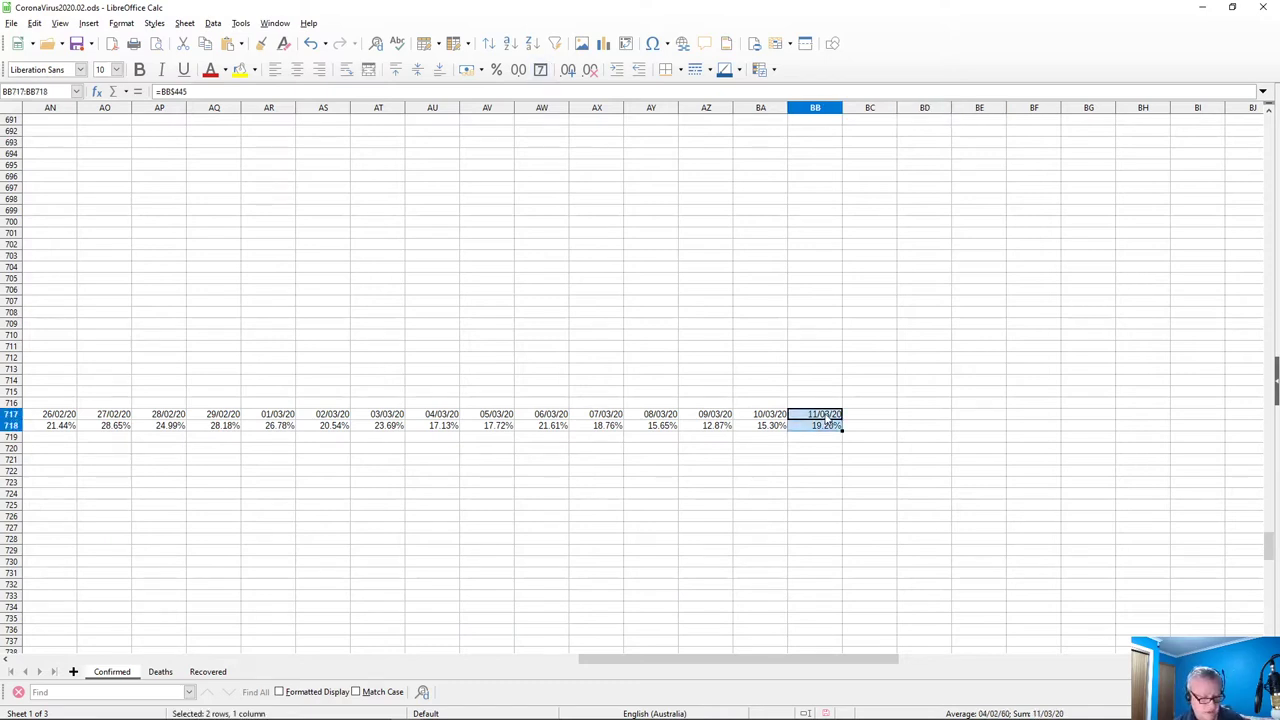
key("Right")
key("shift+Right")
key("shift+Right")
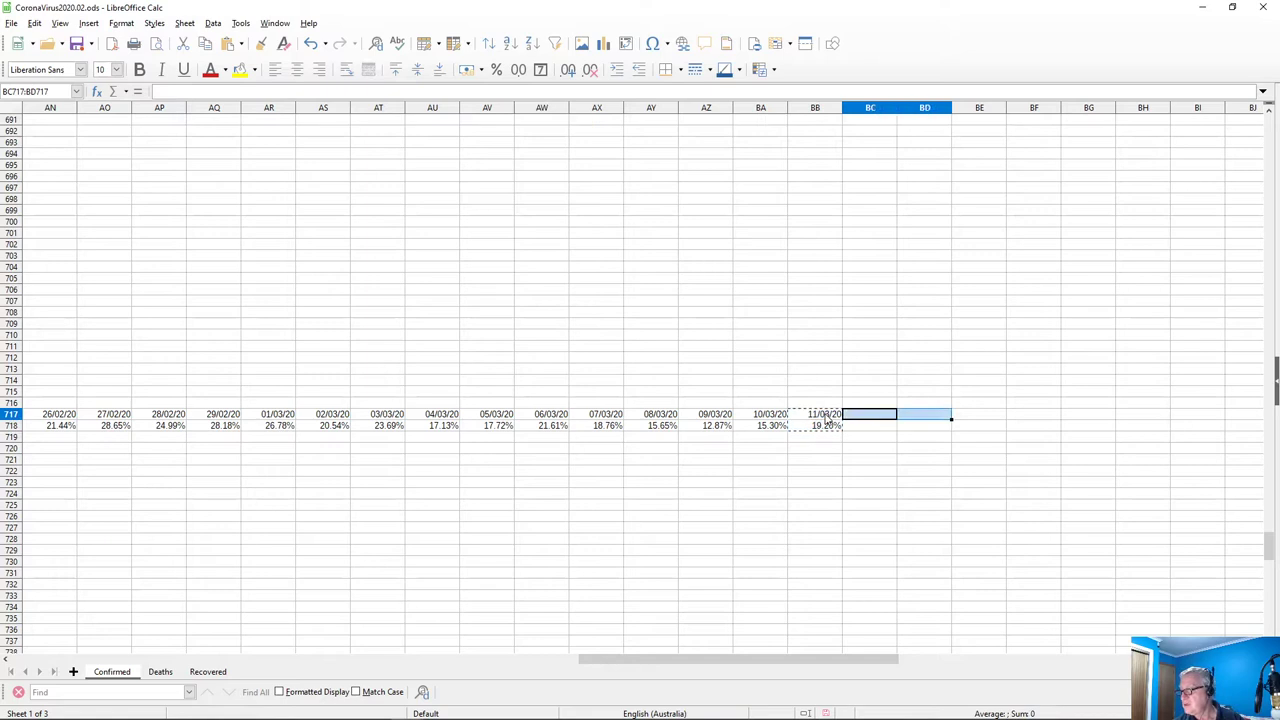
key("shift+Down")
type("12/03/20\t13/03/20\t14/03/20 5.49%\t35.51%\t16.93%")
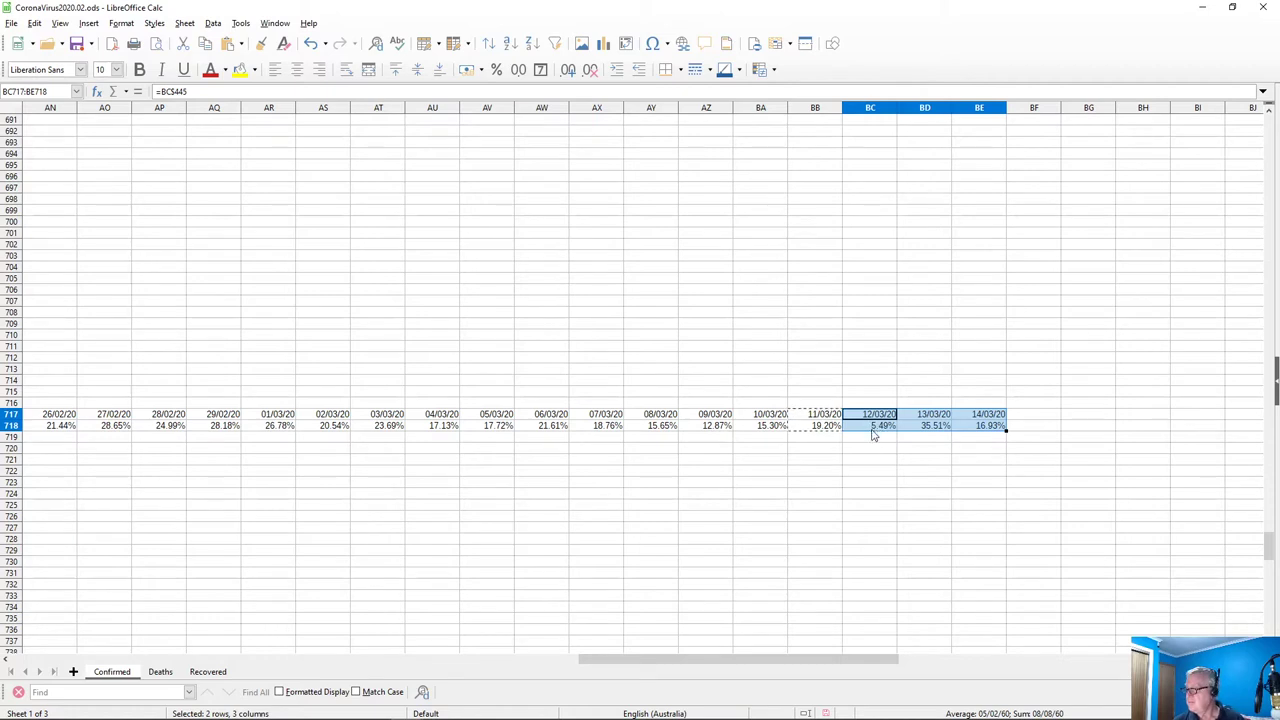
left_click(872, 427)
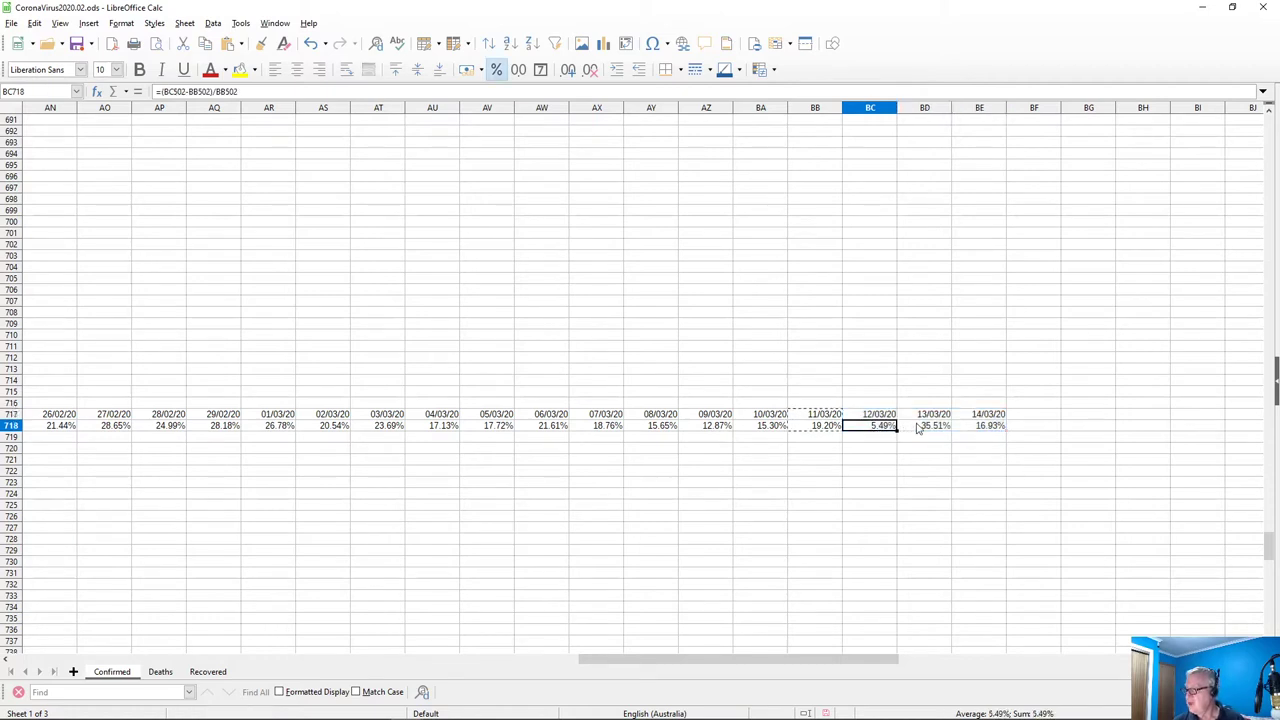
left_click(919, 428)
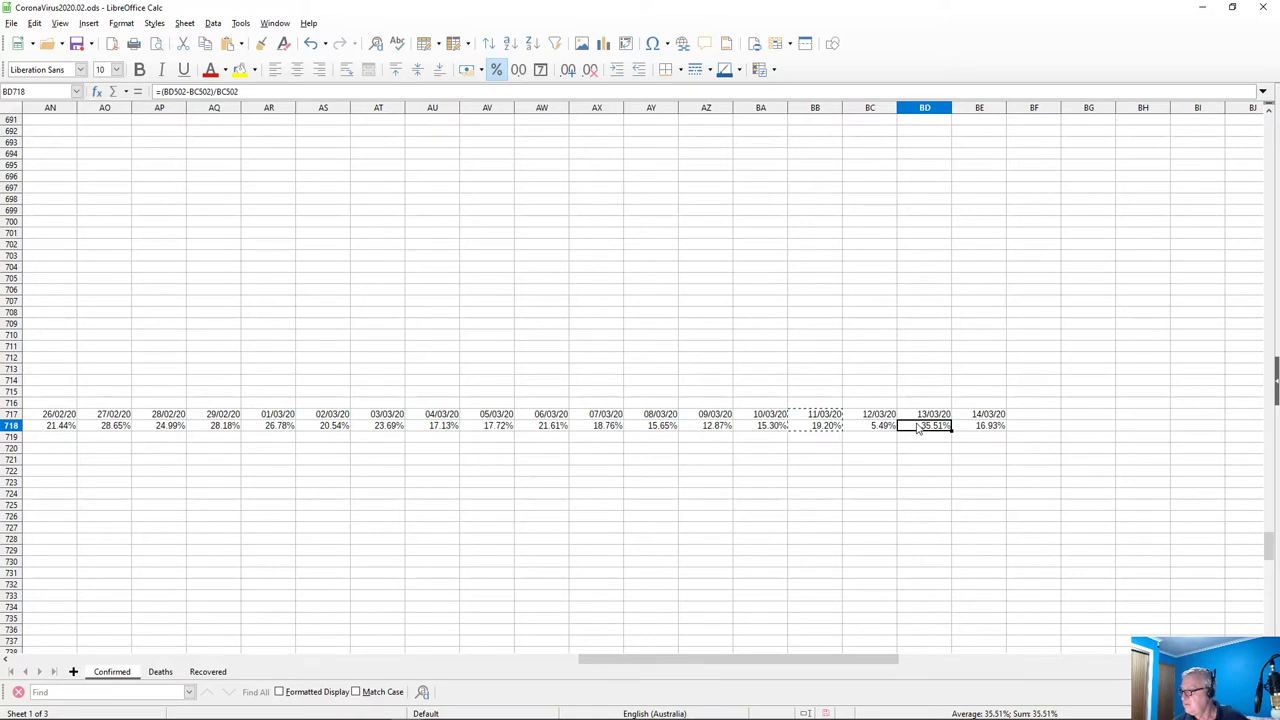
left_click(982, 432)
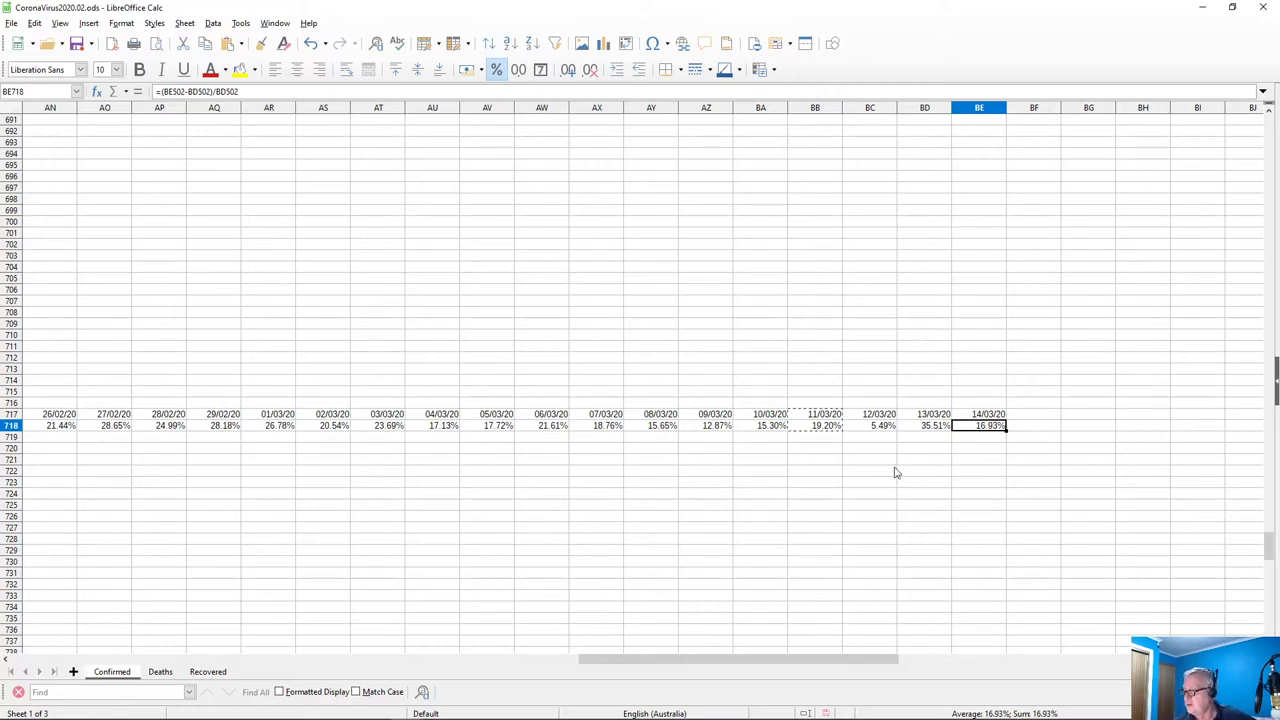
Copy the date and confirmed Australia formulas from BB771:BB772 into columns BC to BE, and check the formula in BC772
scroll(897, 473, "down", 12)
scroll(899, 473, "down", 5)
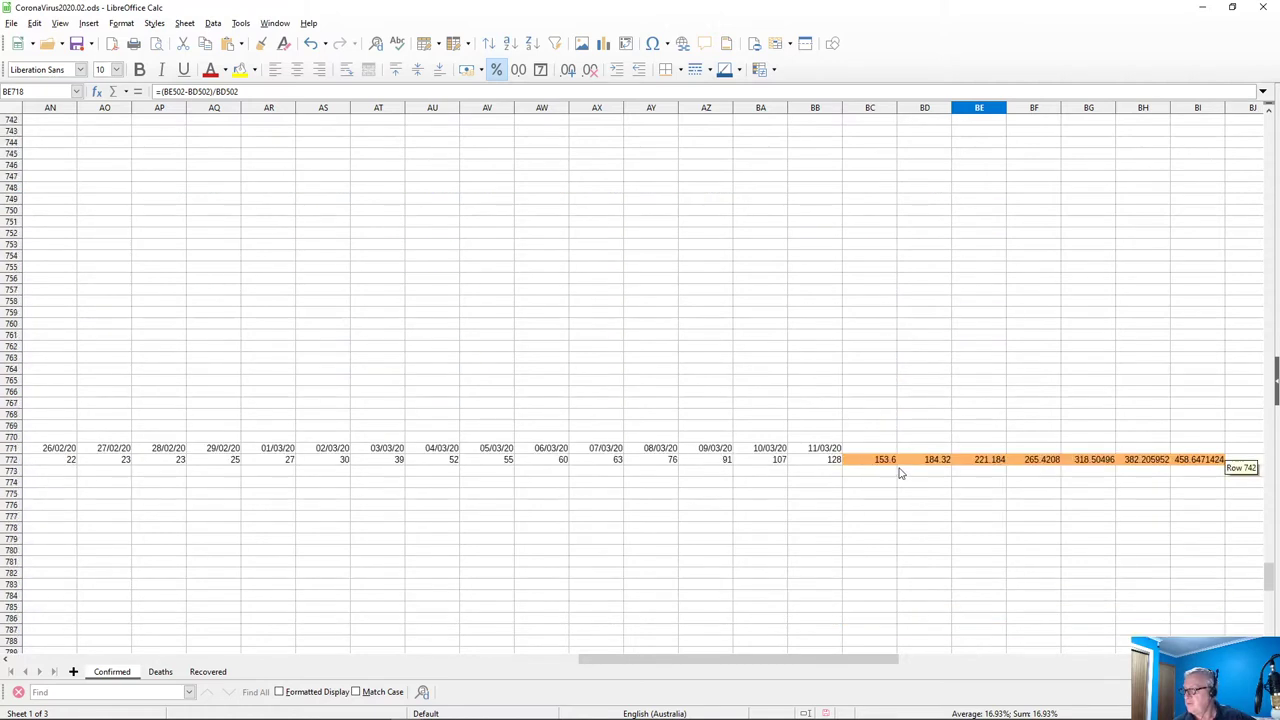
left_click(822, 450)
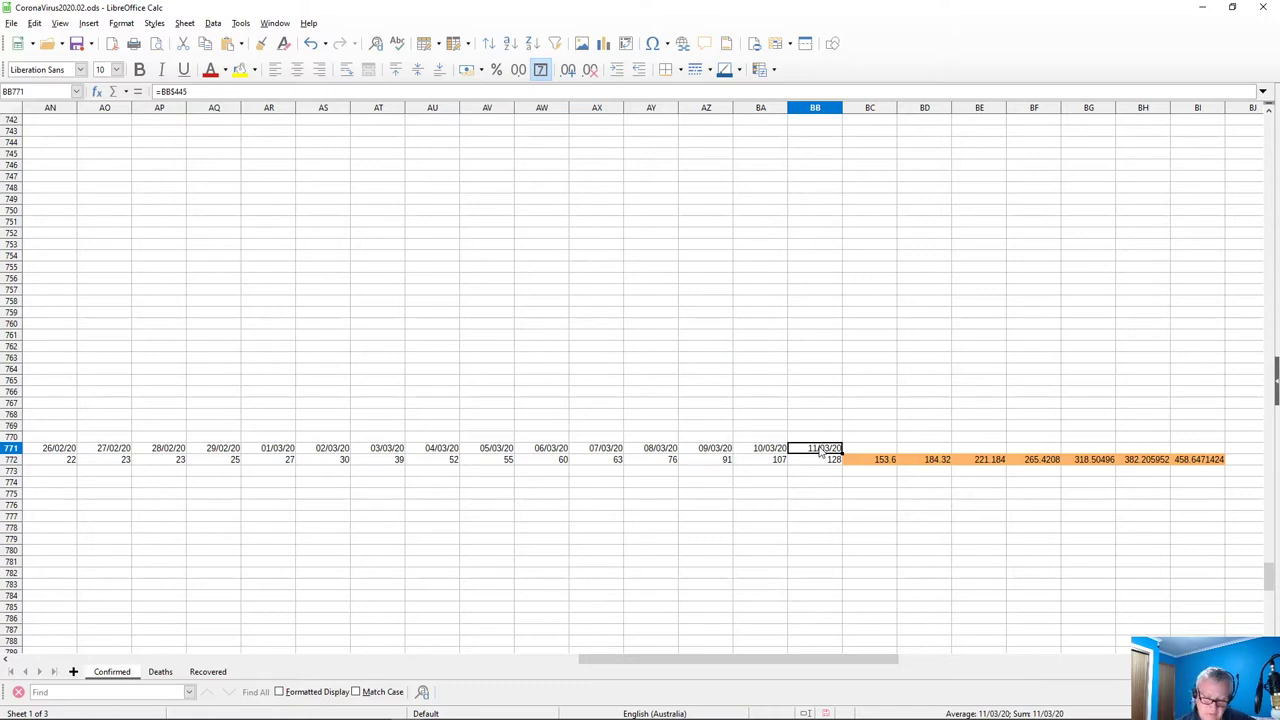
key("shift+Down")
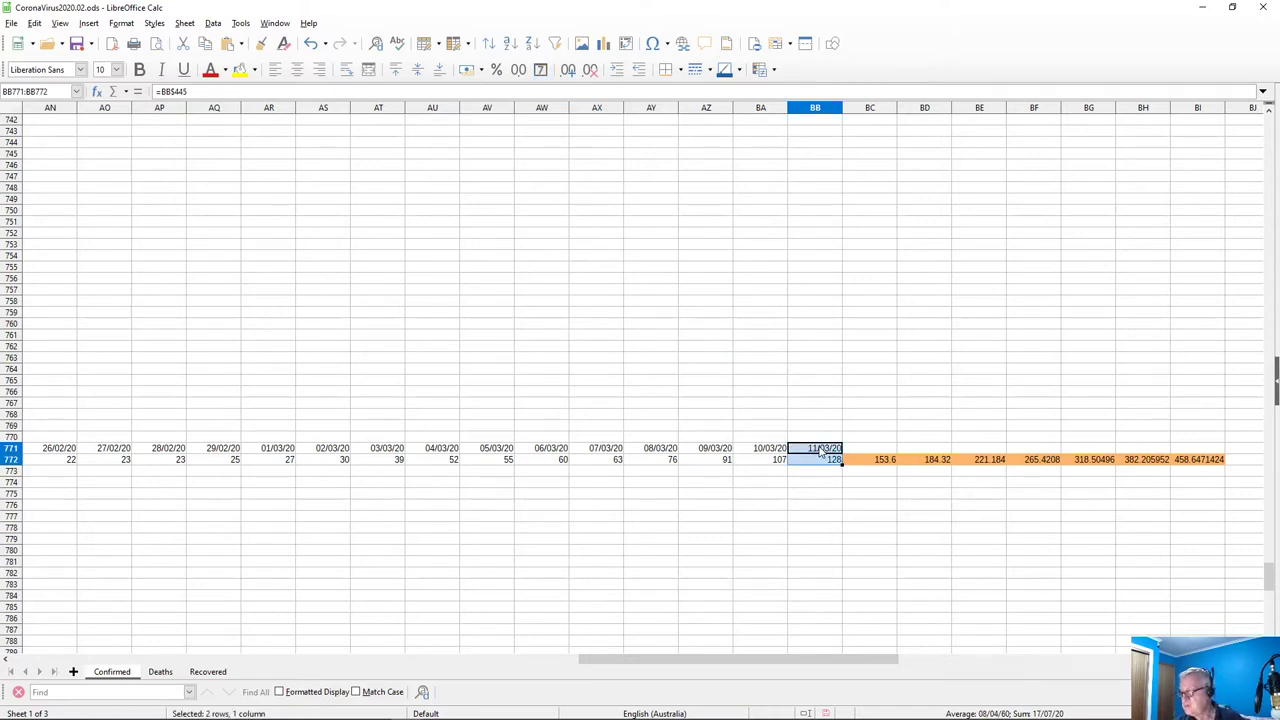
key("Right")
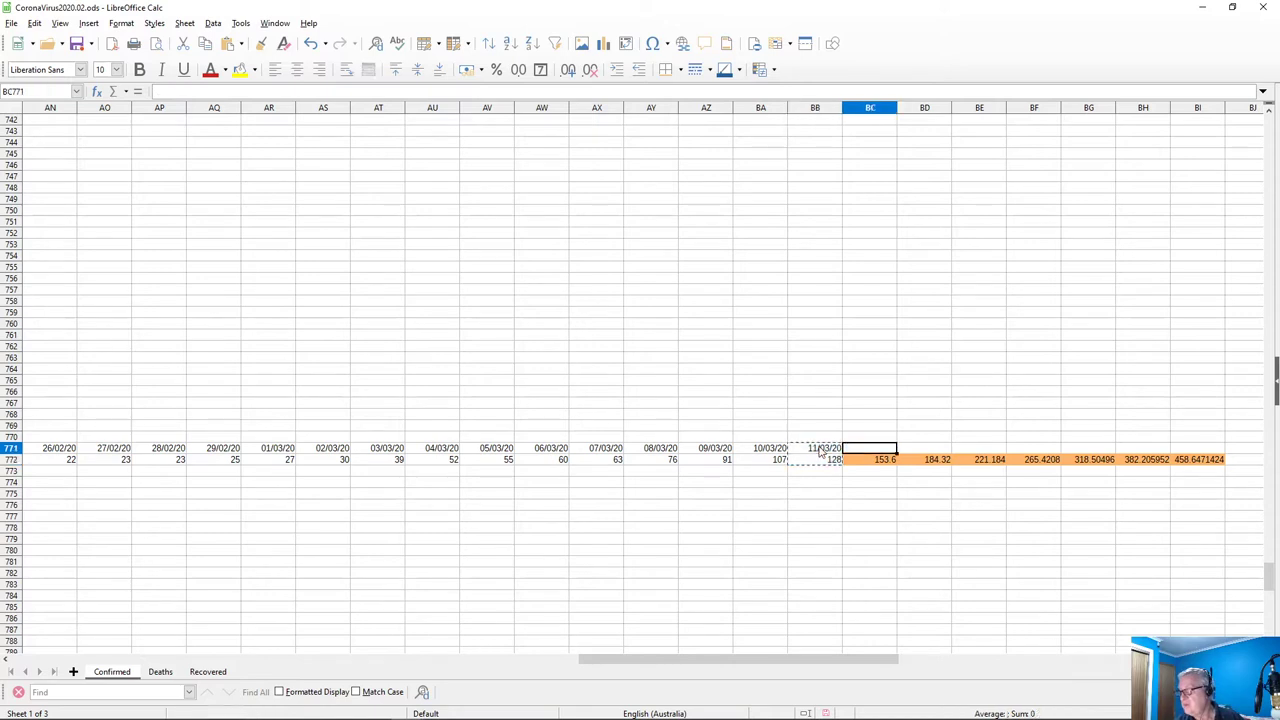
key("shift+Right")
key("shift+Right")
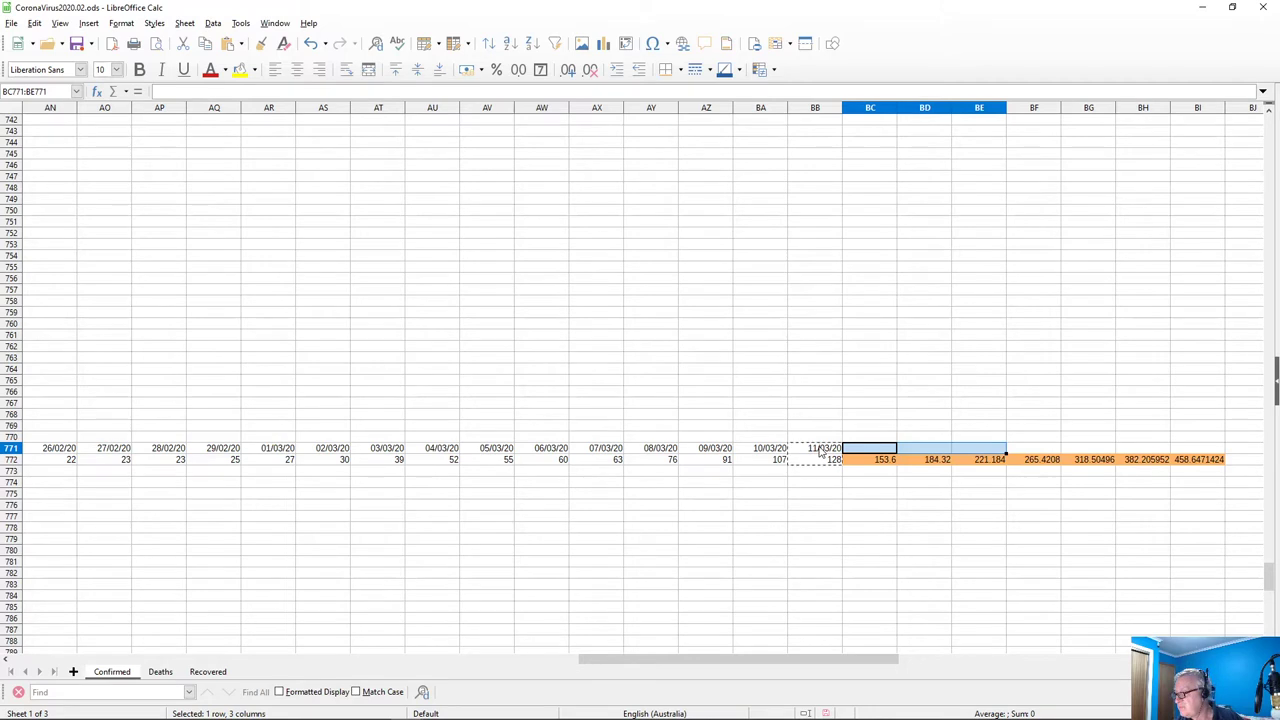
key("ctrl+v")
key("Return")
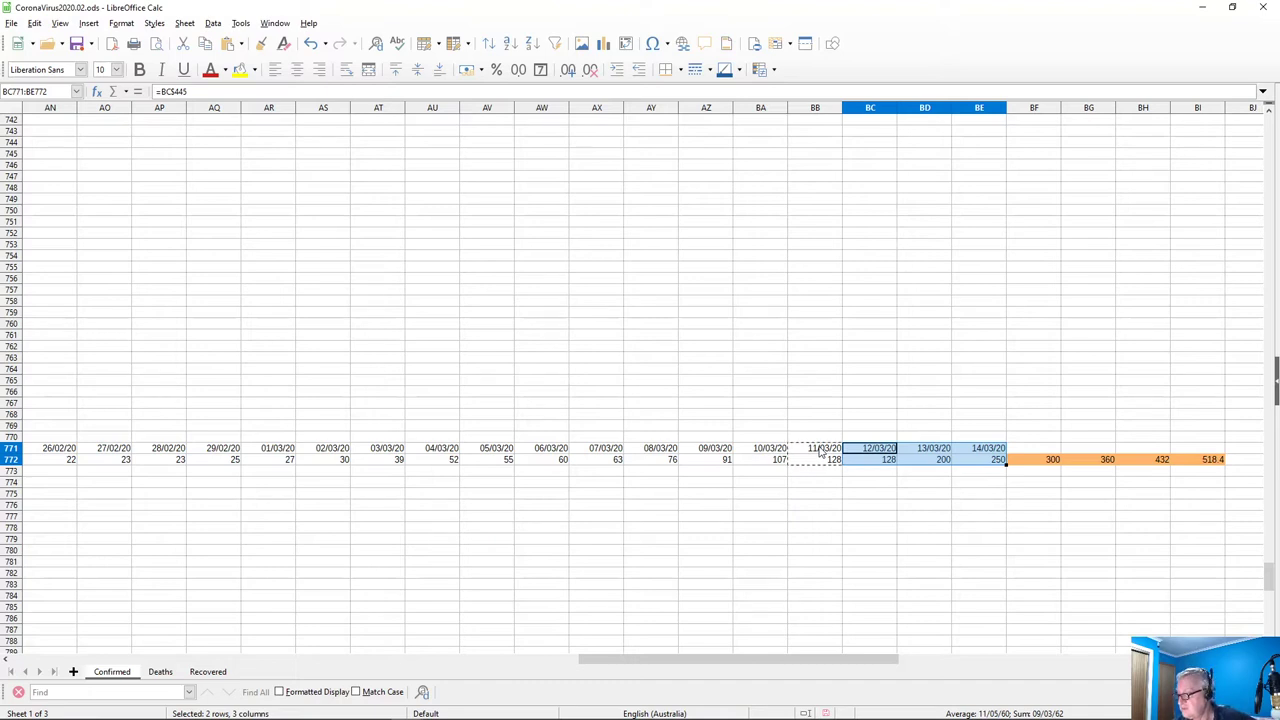
key("Down")
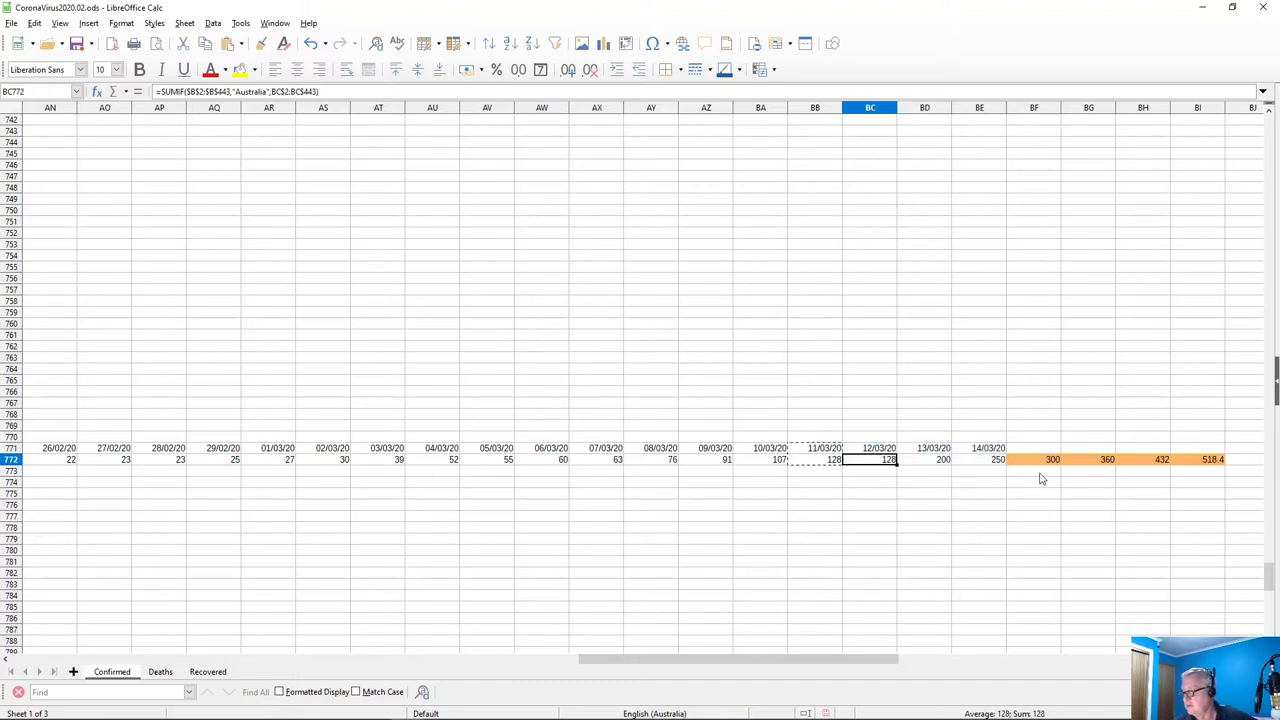
Copy the date and confirmed formulas from BB824:BB825 into columns BC to BE
scroll(830, 522, "down", 11)
scroll(843, 523, "down", 8)
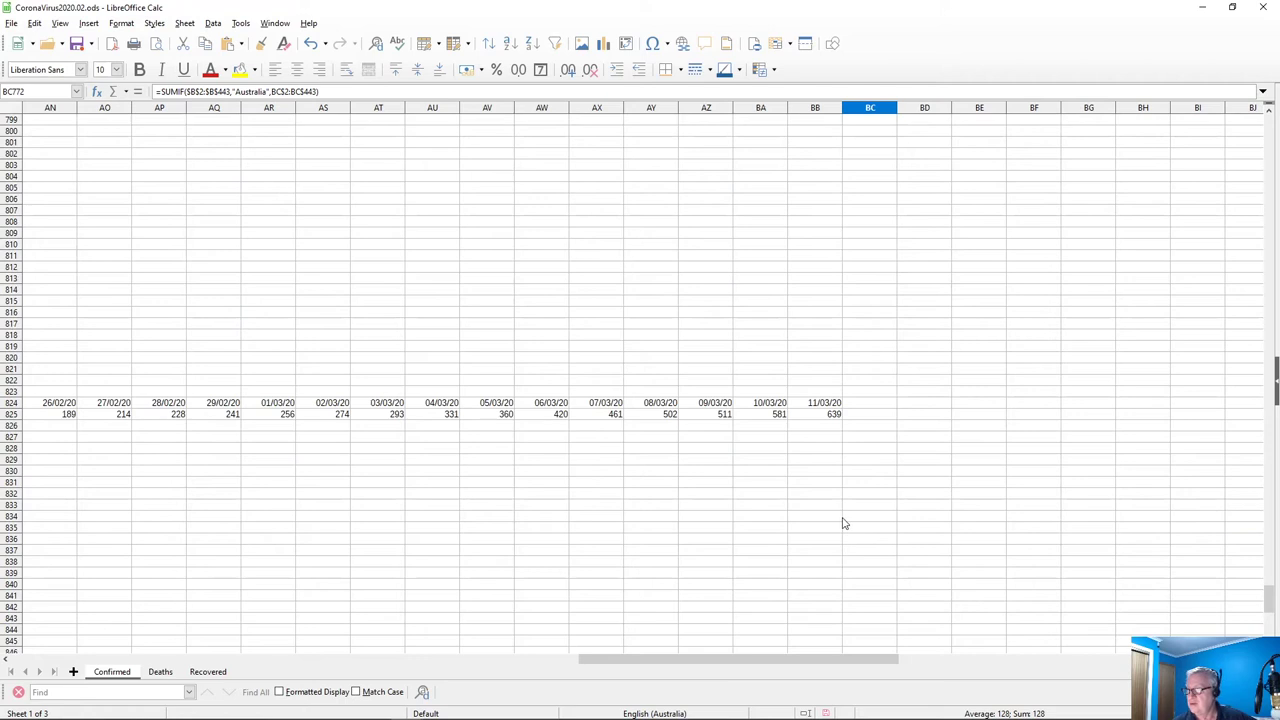
left_click(824, 404)
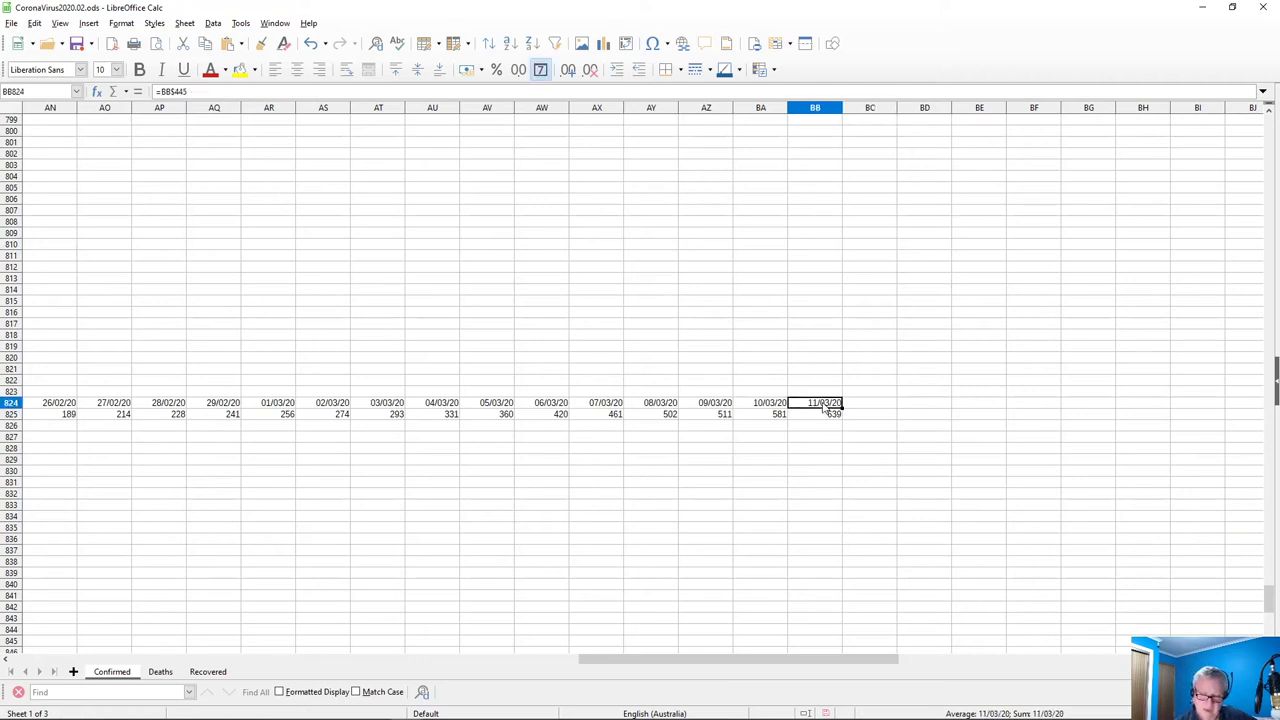
key("shift+Down")
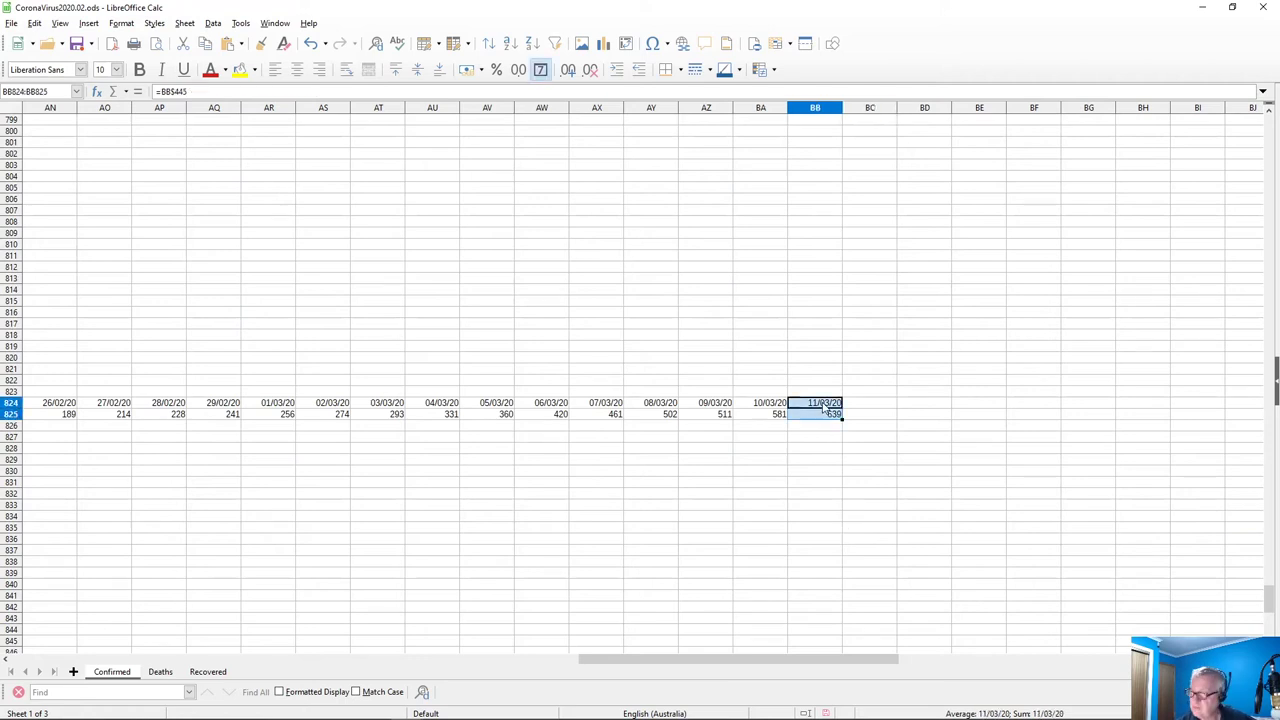
key("Right")
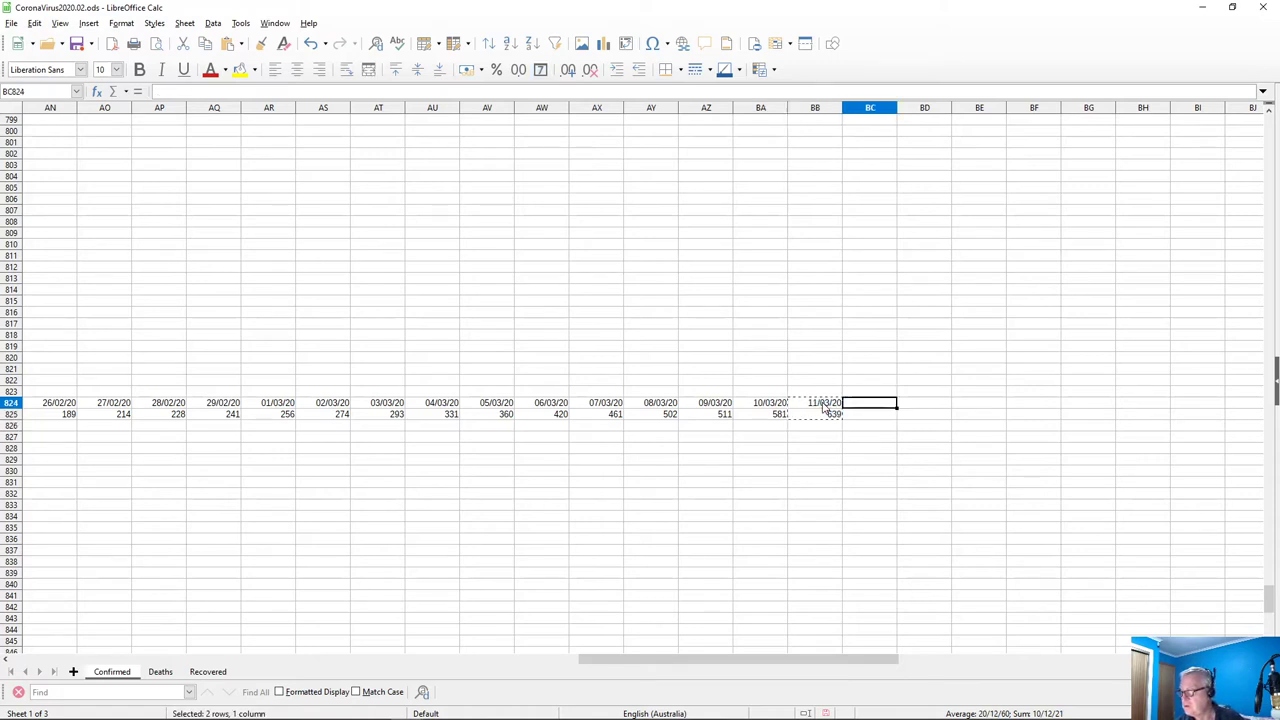
key("shift+Right")
key("shift+Right")
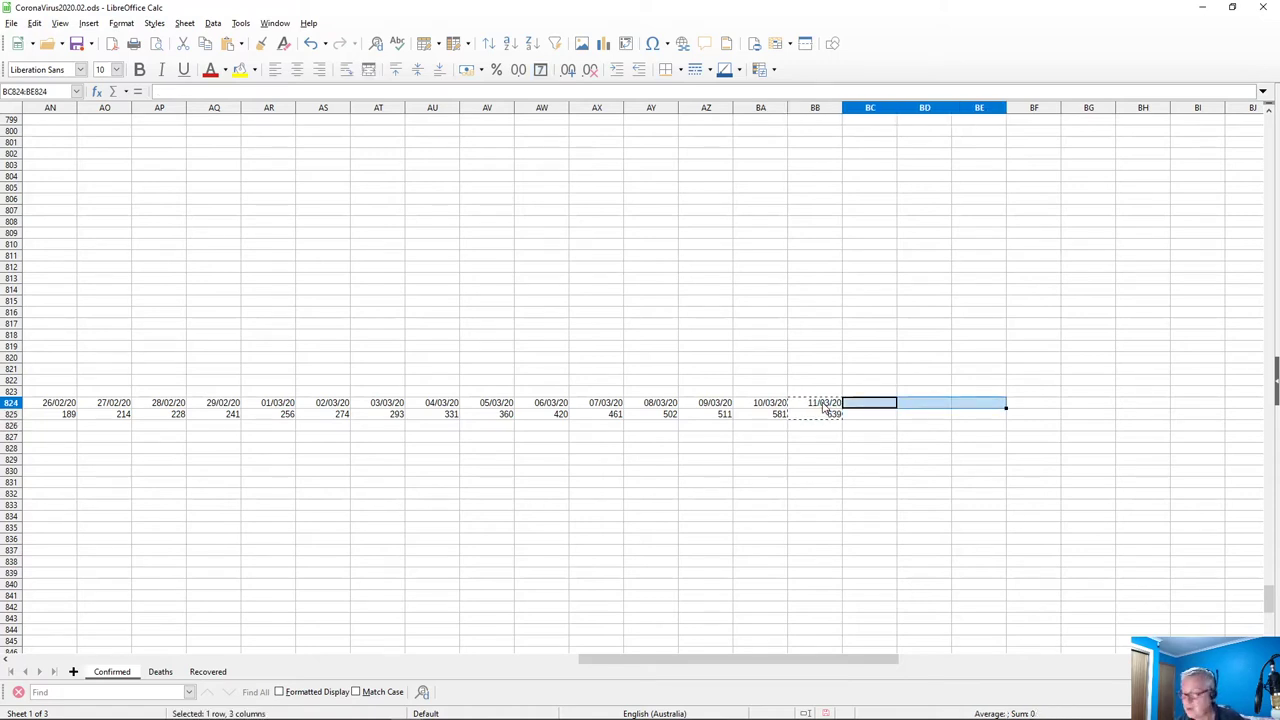
key("ctrl+v")
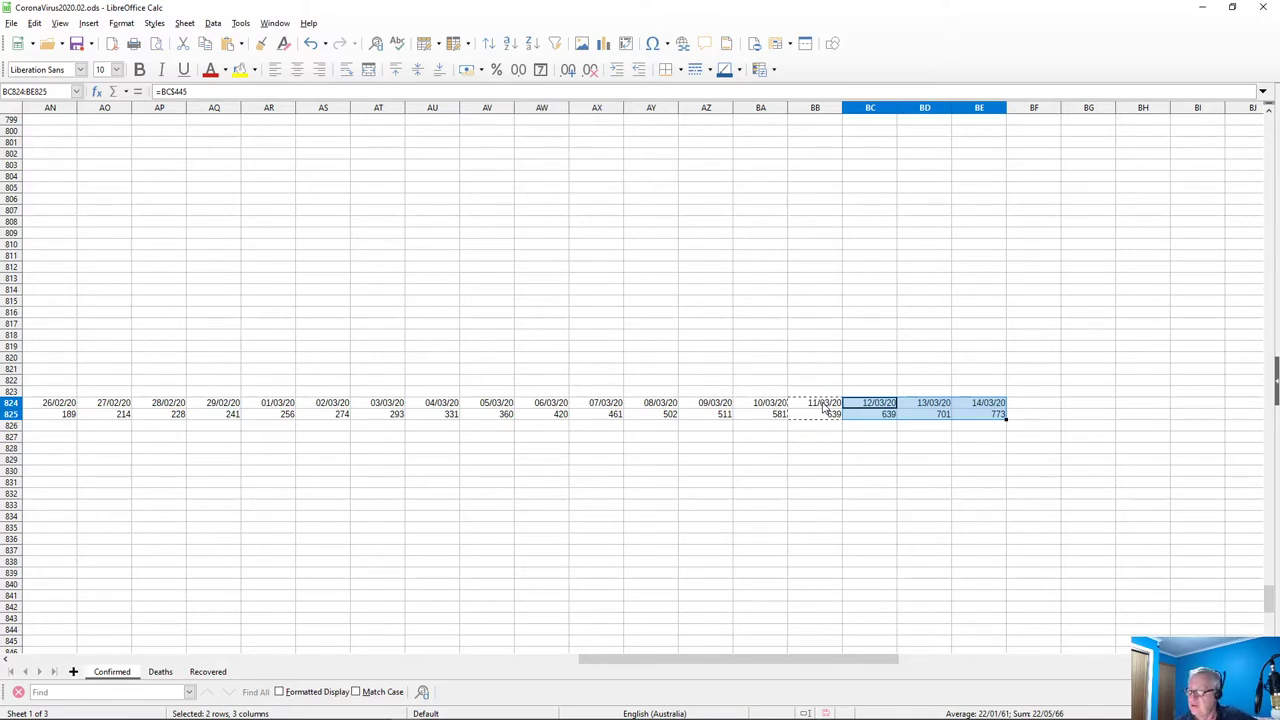
Check for further data rows below row 825, and review the charts from the last one back up to Confirmed Infections Global
scroll(822, 436, "down", 20)
scroll(824, 440, "down", 20)
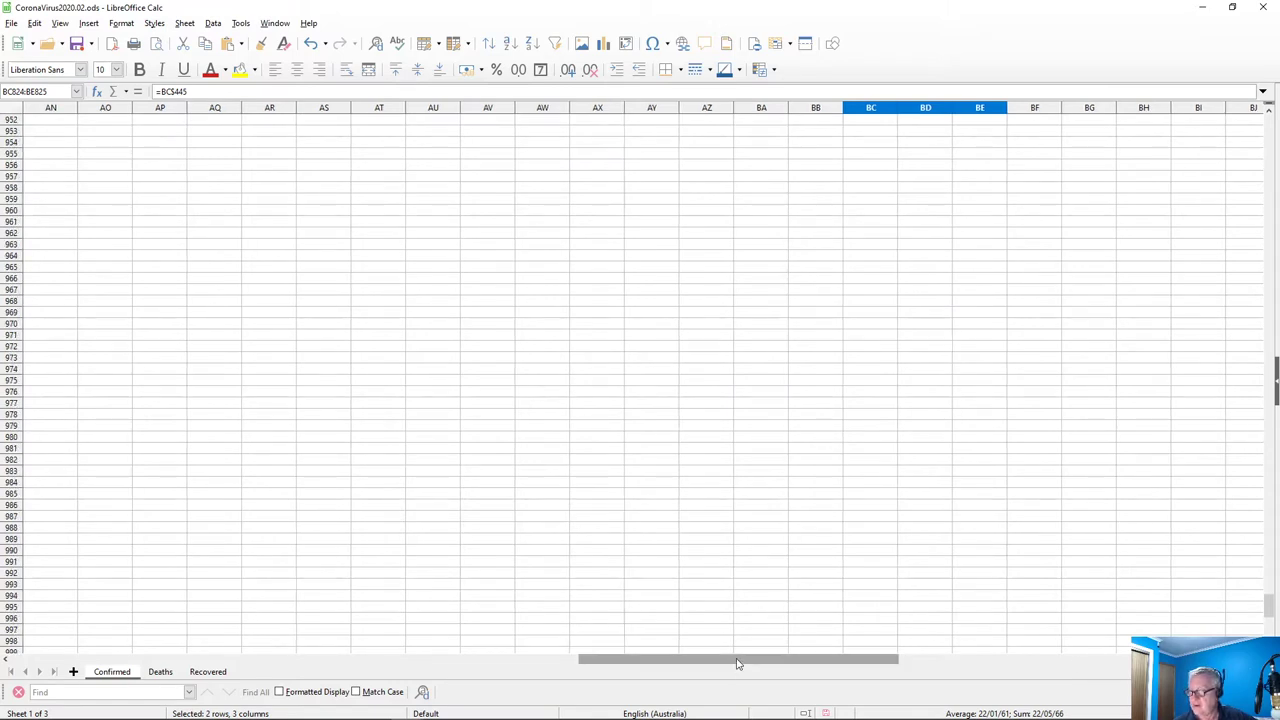
left_click_drag(737, 663, 103, 609)
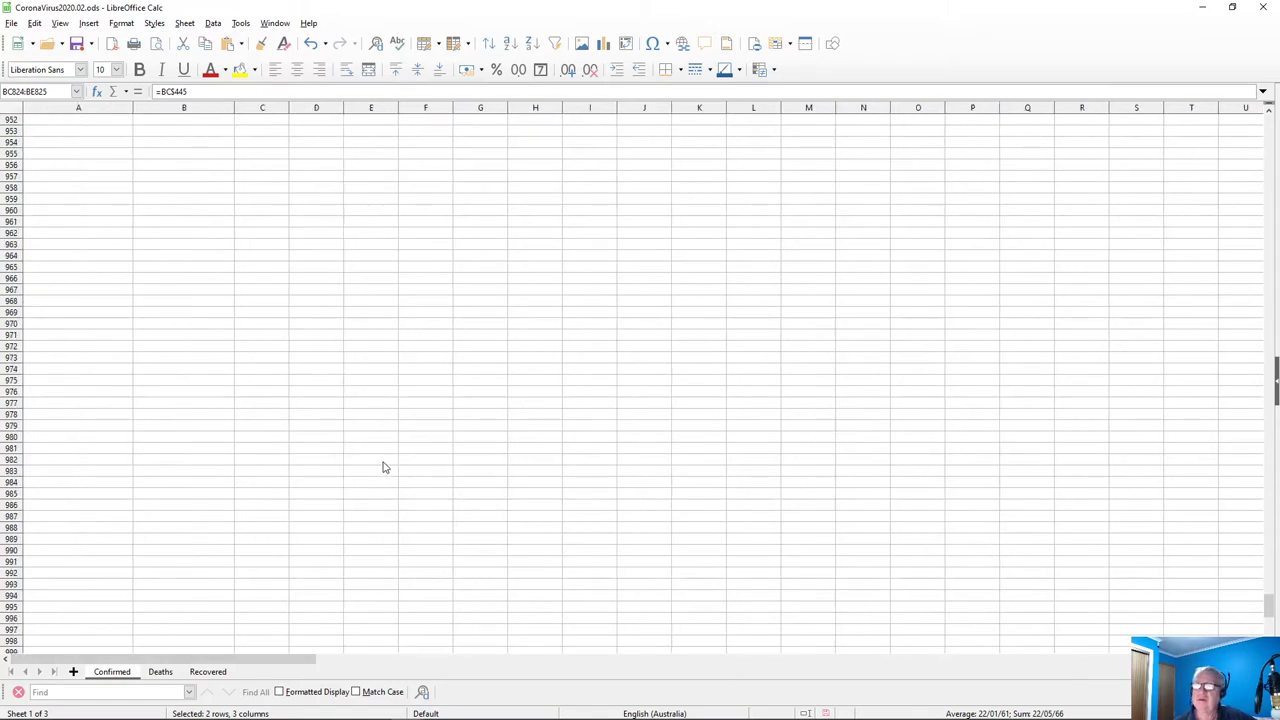
scroll(657, 463, "up", 20)
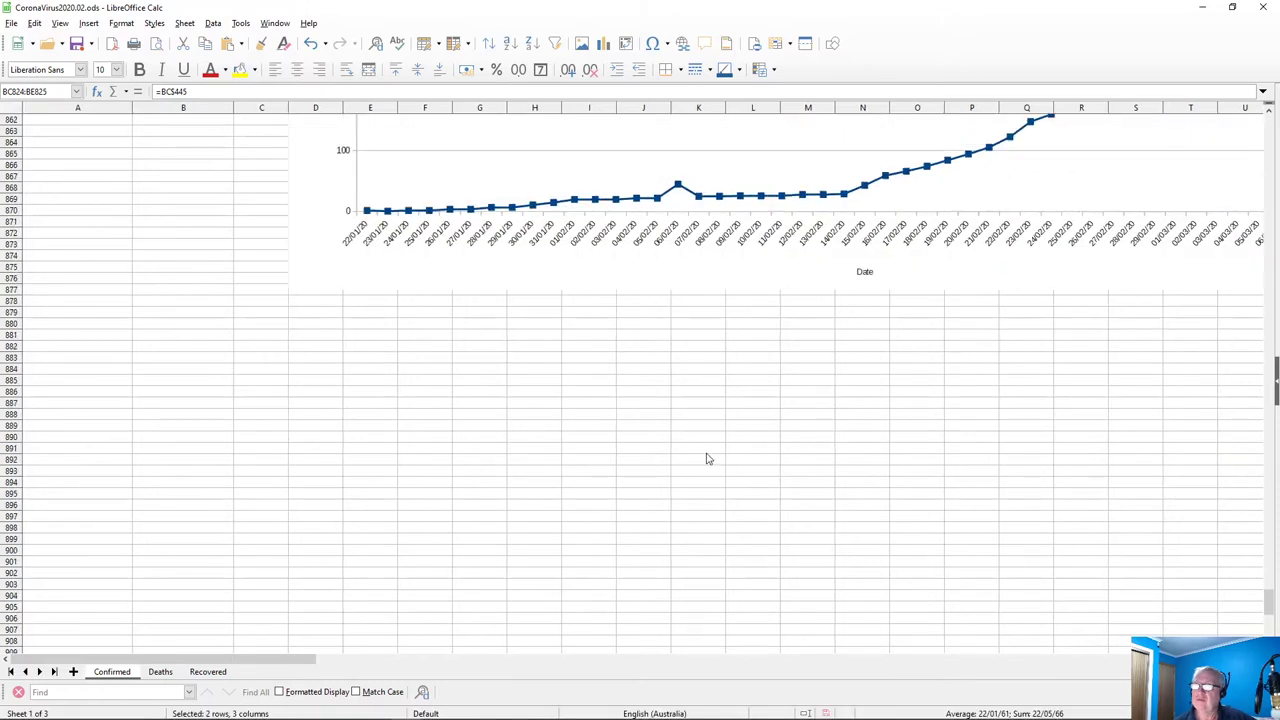
scroll(716, 459, "up", 20)
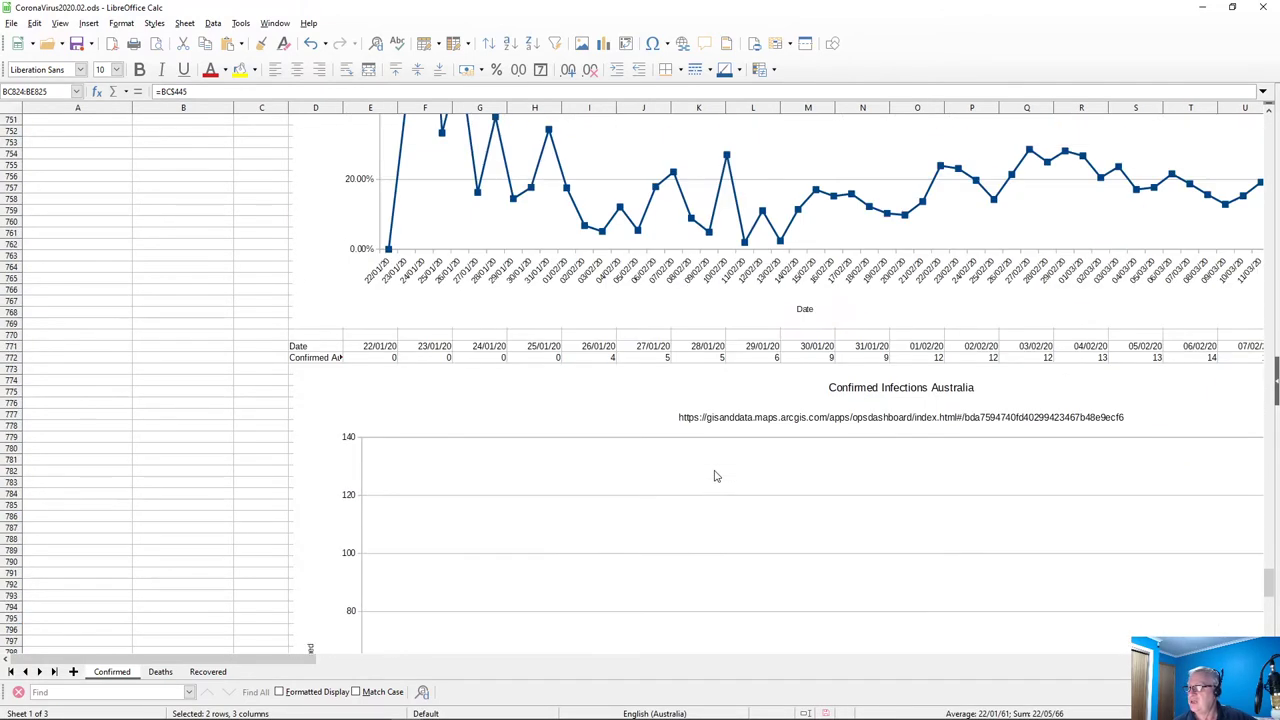
scroll(724, 469, "up", 20)
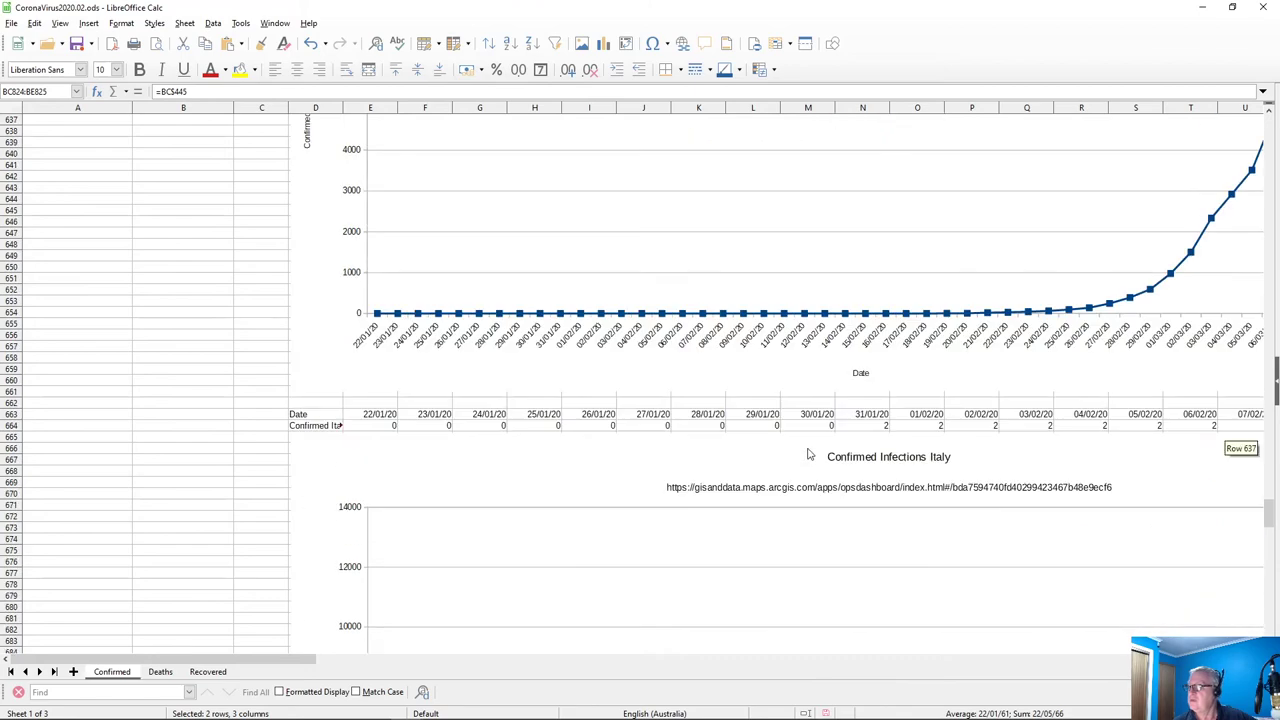
scroll(818, 453, "up", 20)
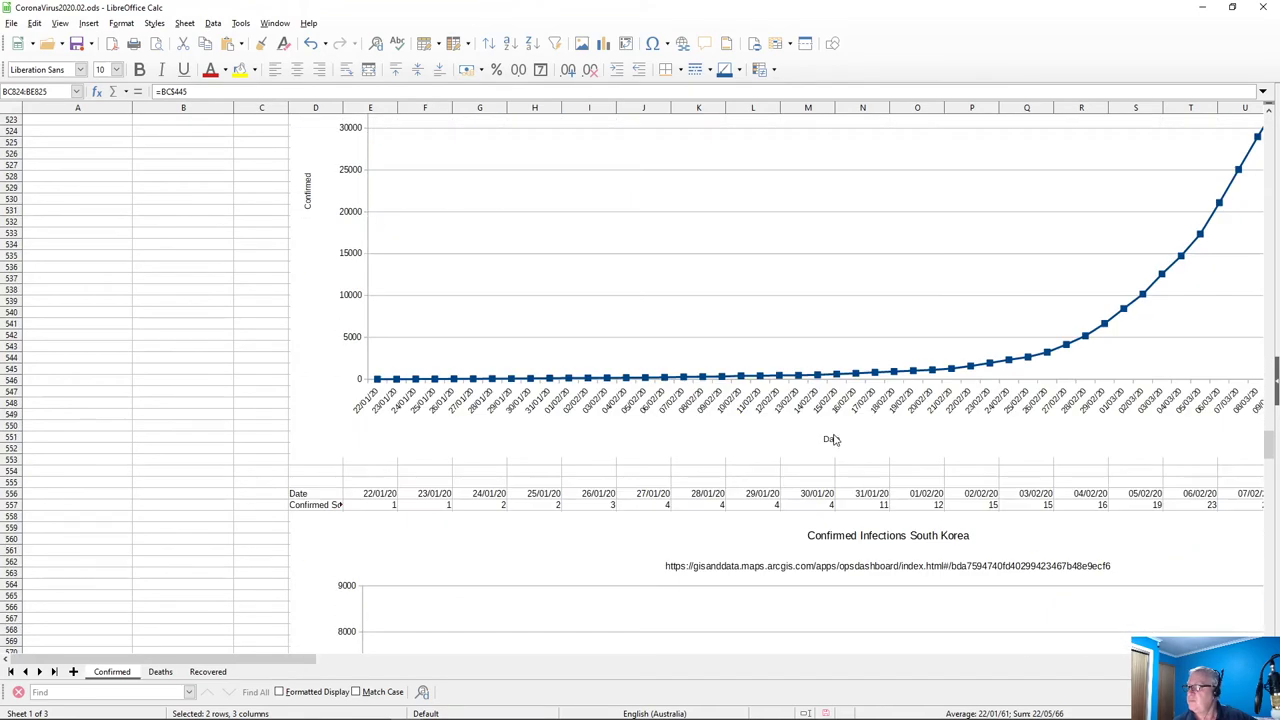
scroll(835, 441, "up", 20)
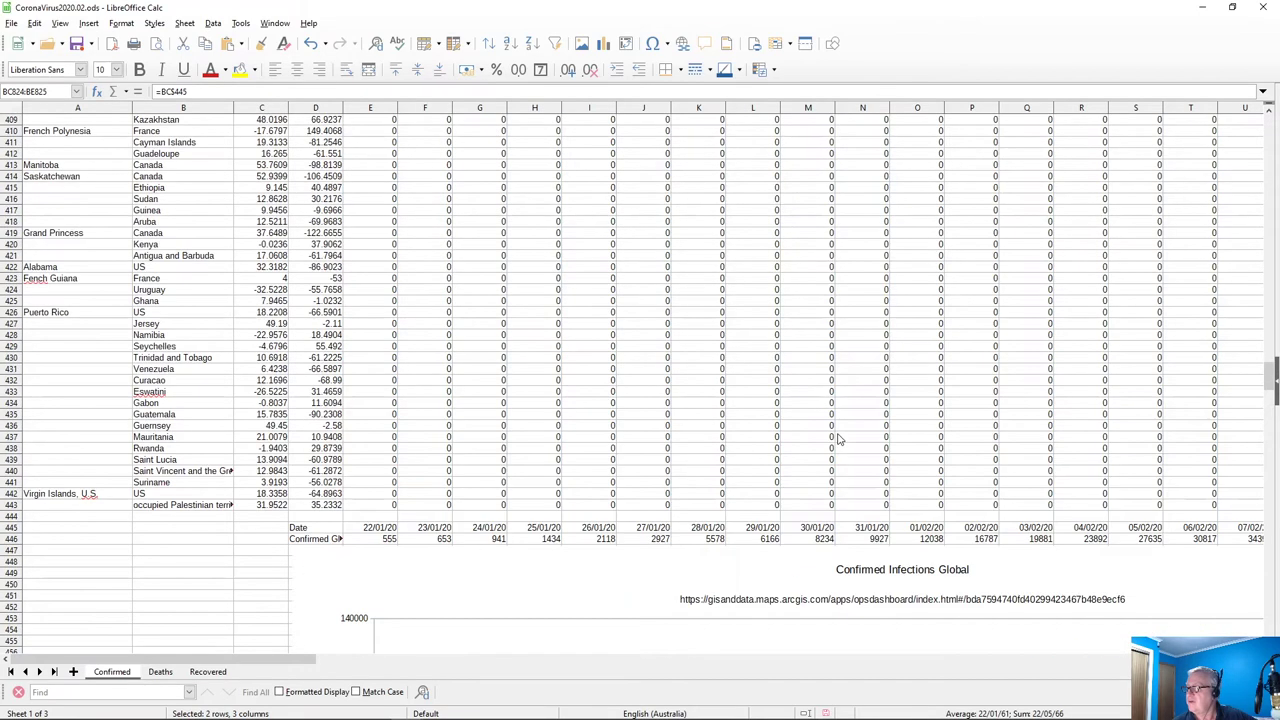
scroll(837, 443, "down", 9)
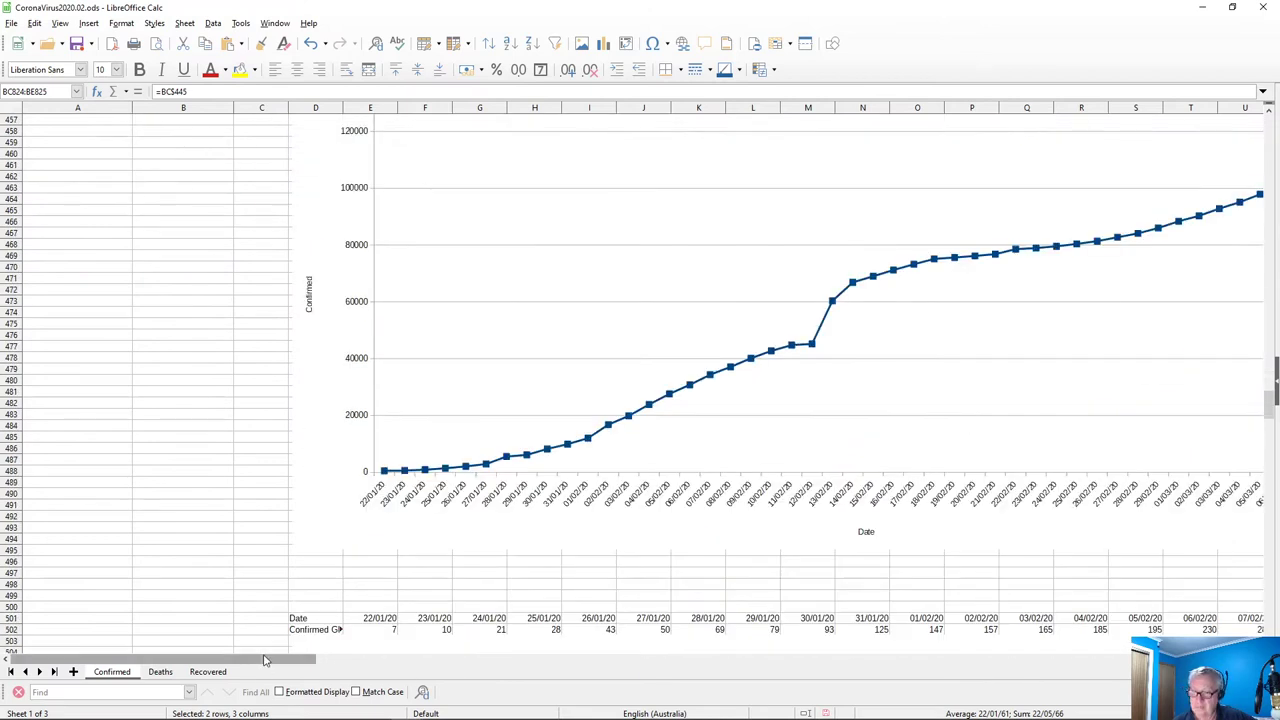
left_click_drag(266, 662, 366, 662)
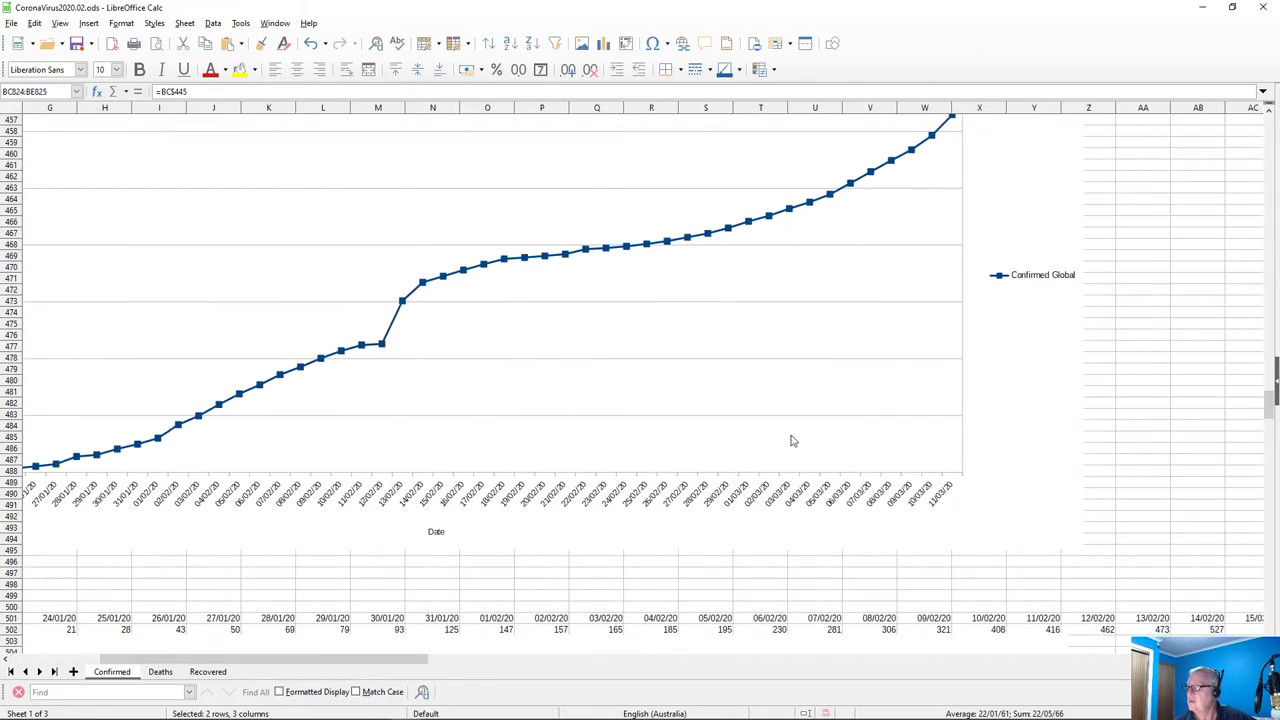
scroll(805, 430, "up", 3)
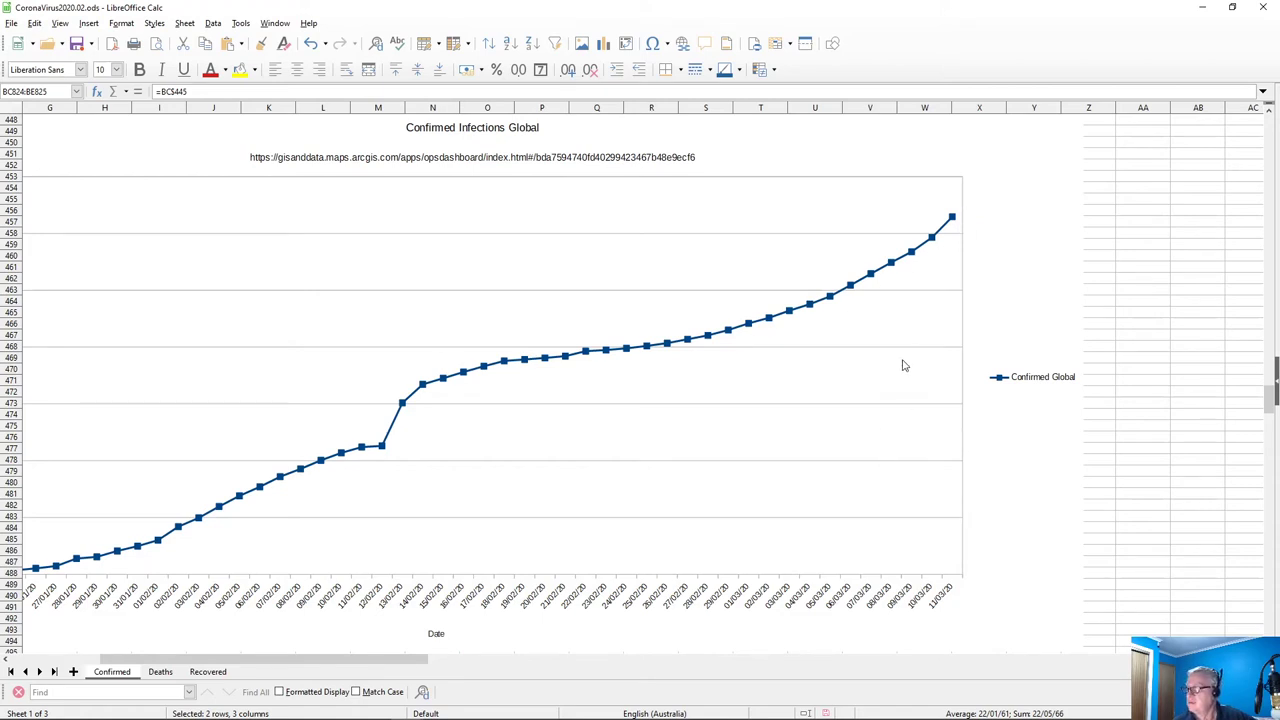
Extend the Confirmed Infections Global chart's y-values range to $E$446:$BE$446 and its categories to $E$445:$BE$445 on the Confirmed sheet
double_click(933, 243)
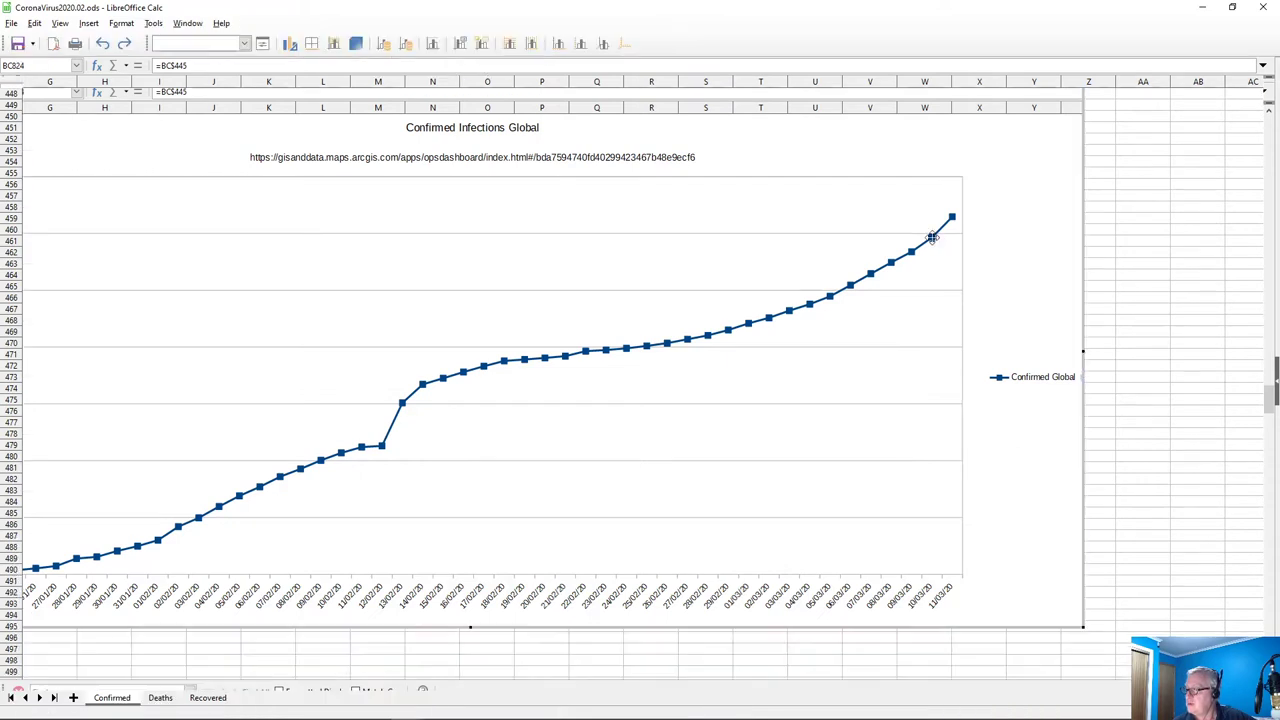
left_click(930, 214)
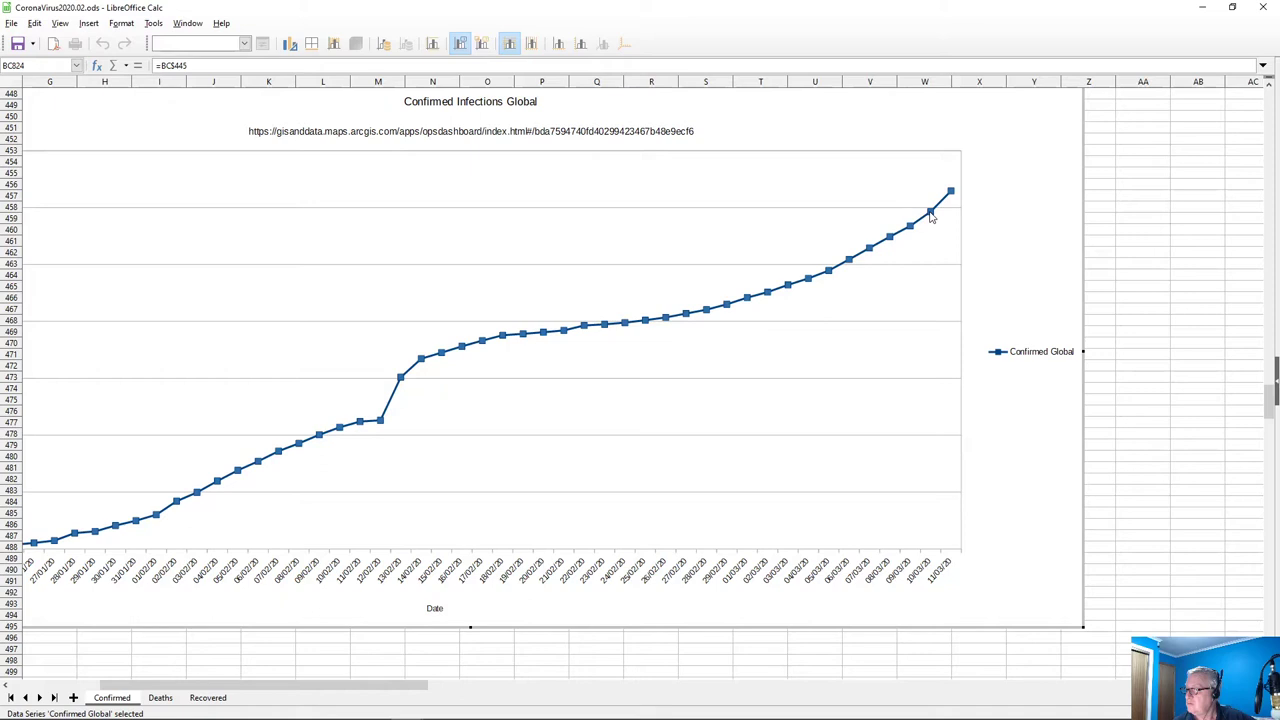
mouse_move(930, 214)
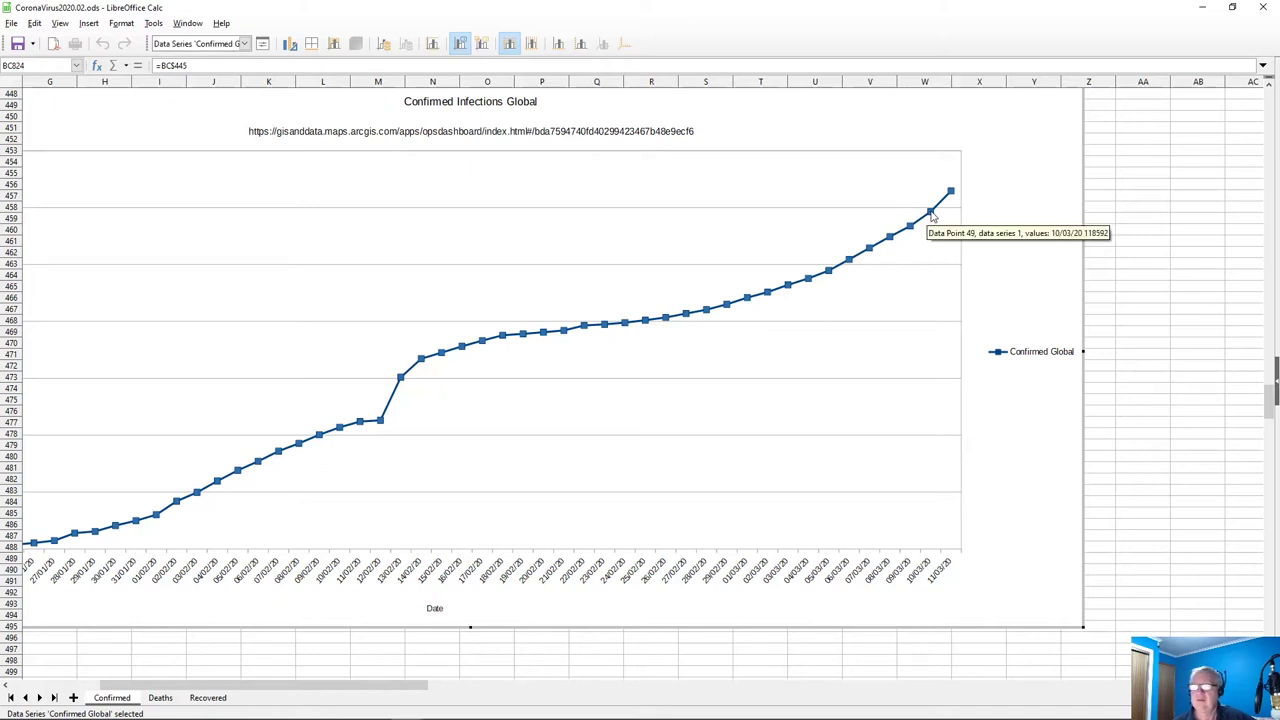
right_click(930, 214)
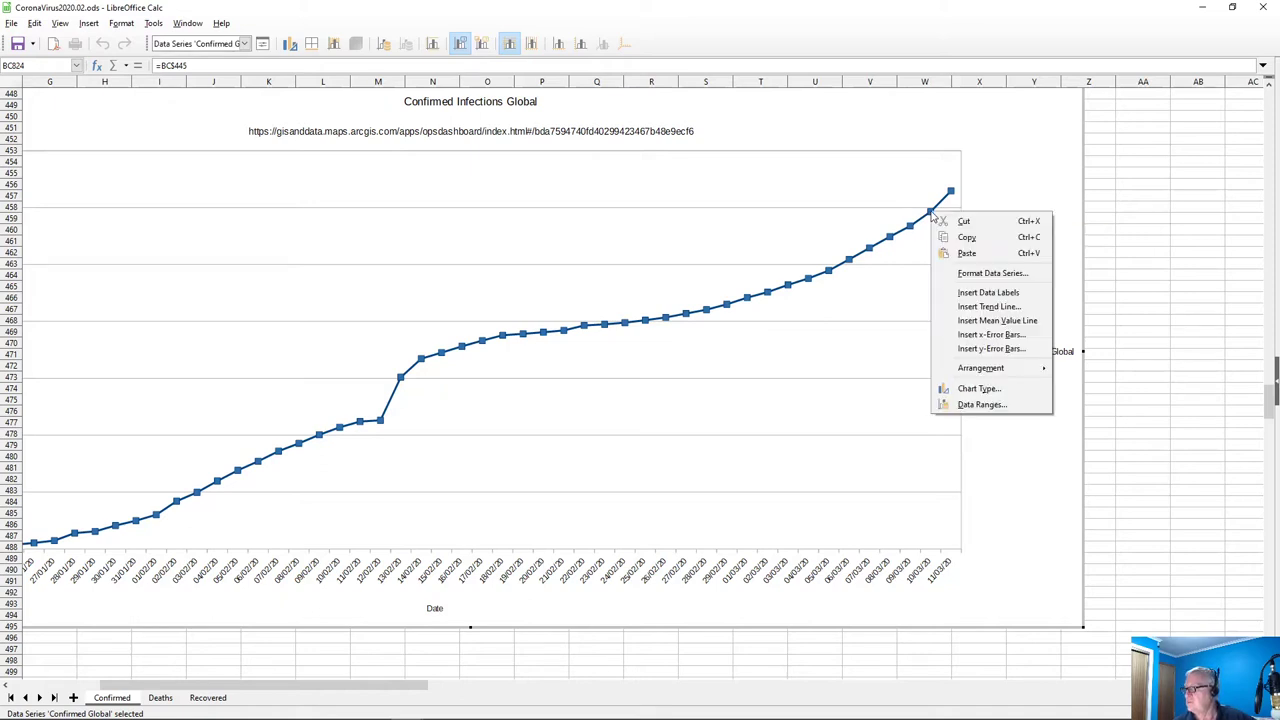
left_click(968, 402)
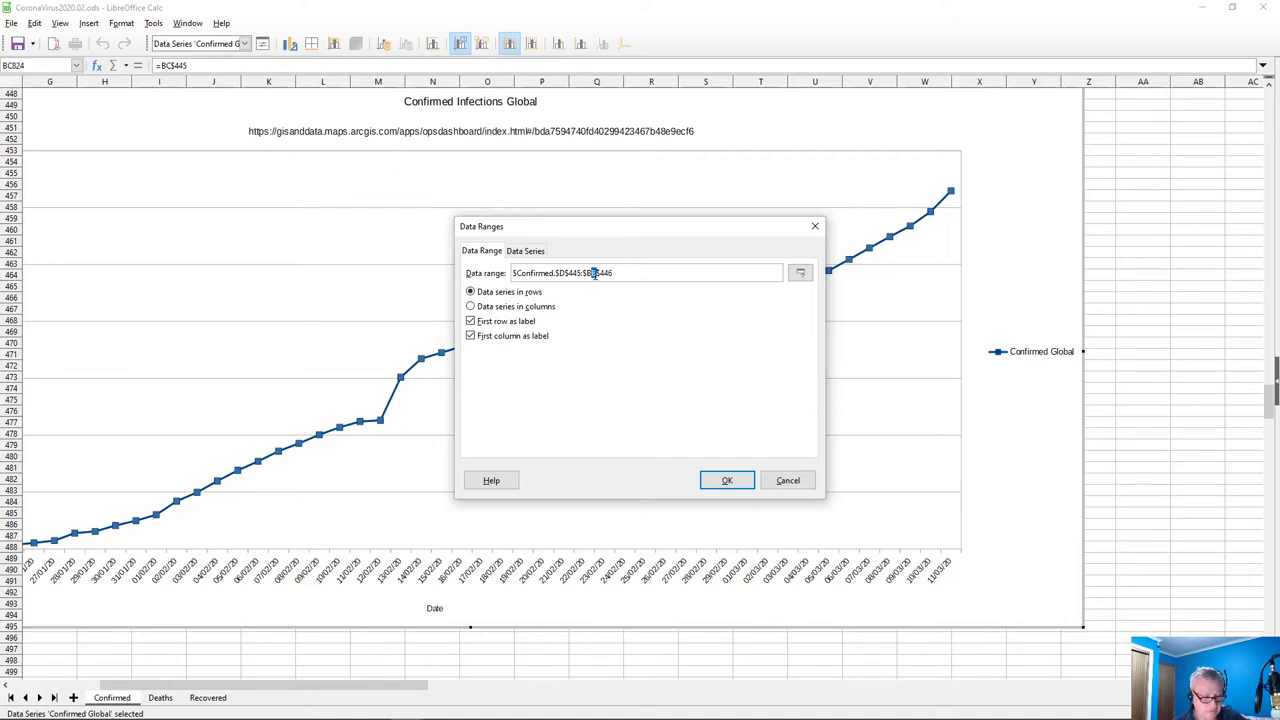
left_click(524, 256)
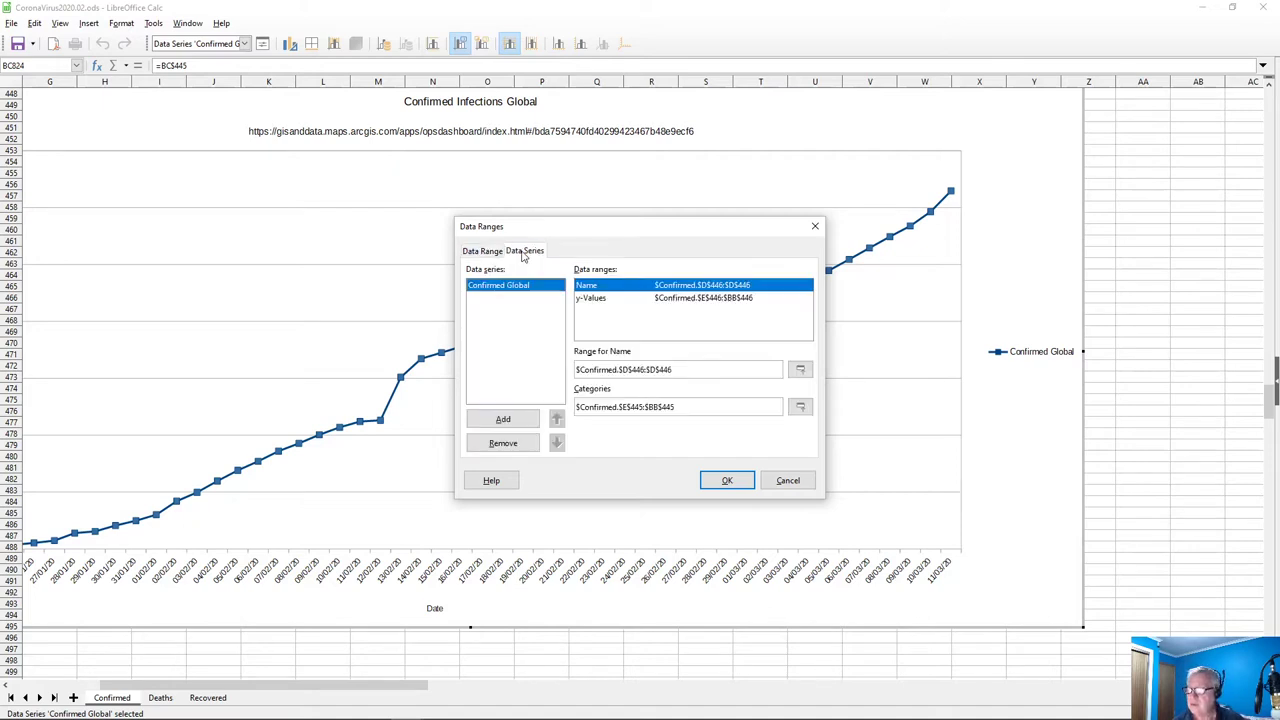
left_click(693, 298)
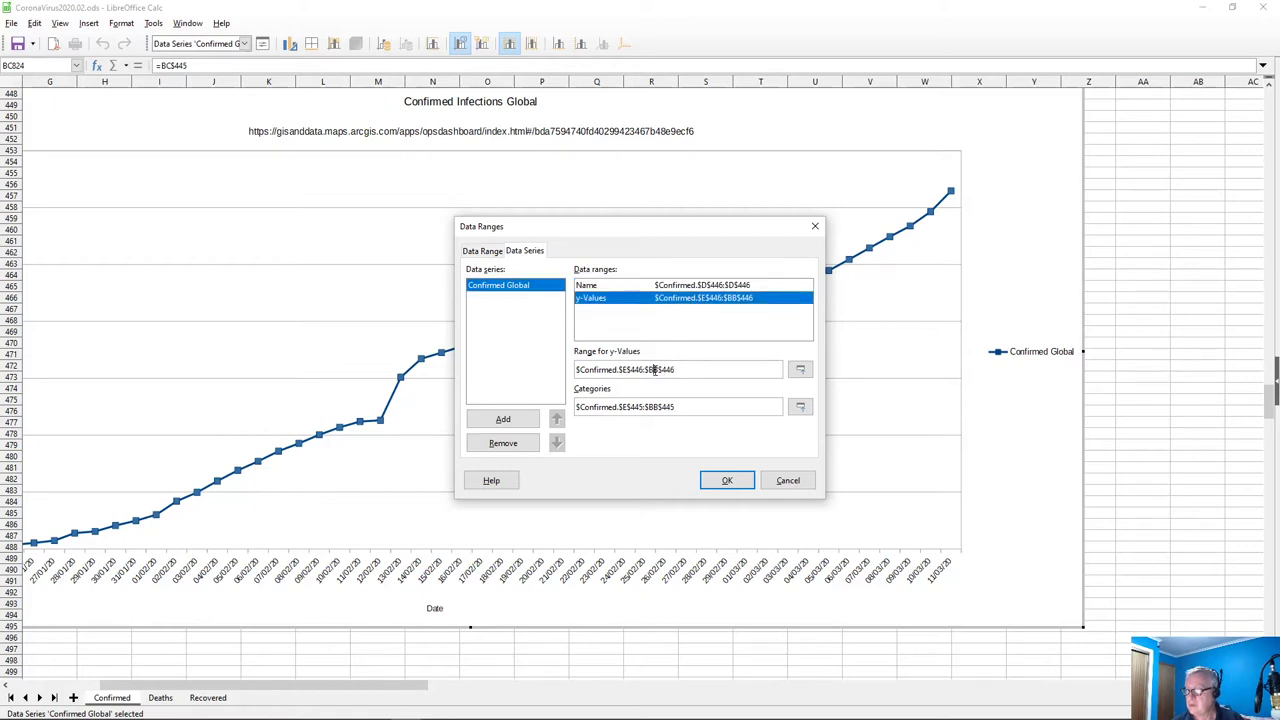
type("E")
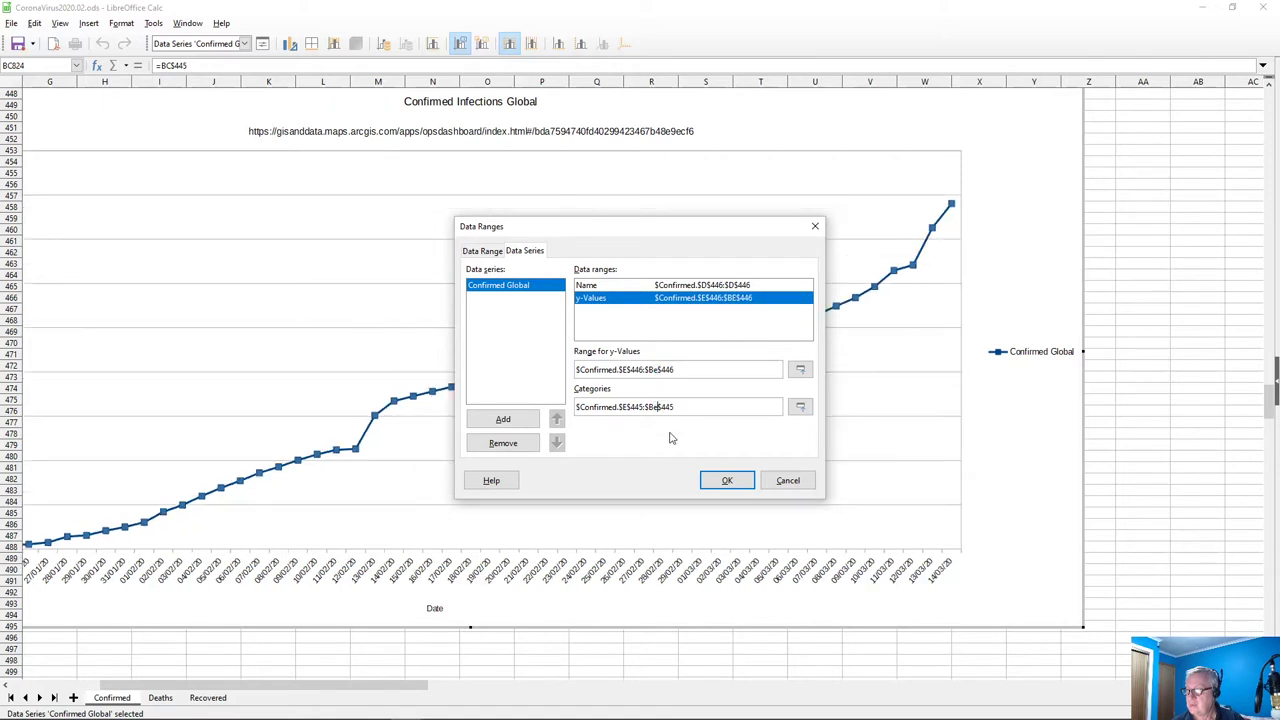
left_click(710, 482)
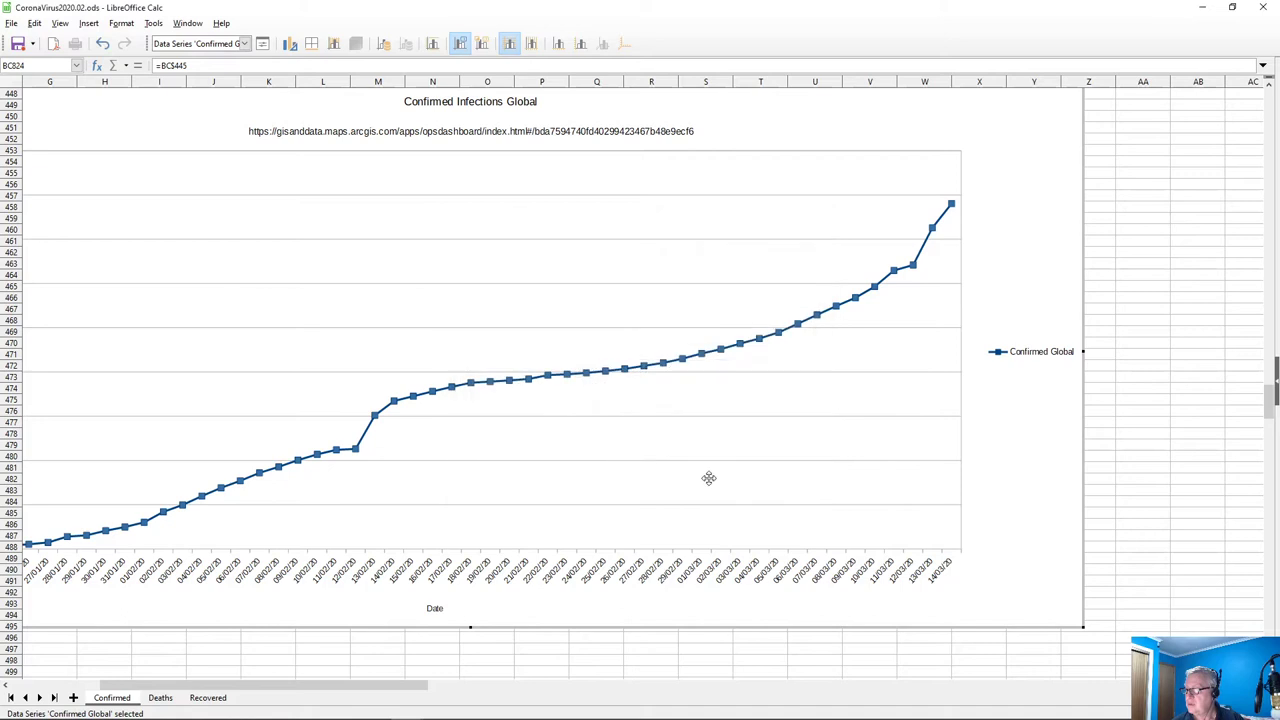
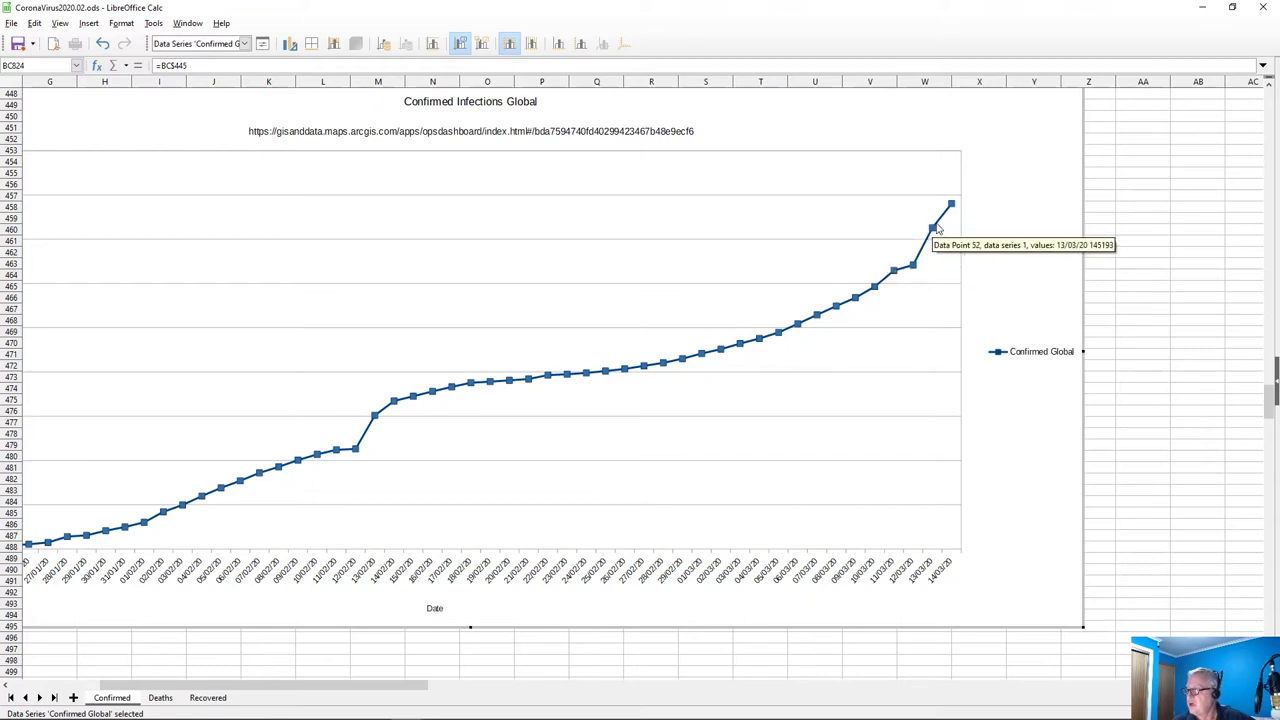
left_click(1140, 466)
Extend the Global Confirmed Infections without China chart's y-values to $E$502:$BE$502 and its categories to $E$501:$BE$501 on the Confirmed sheet
scroll(1149, 450, "down", 5)
scroll(1149, 450, "down", 9)
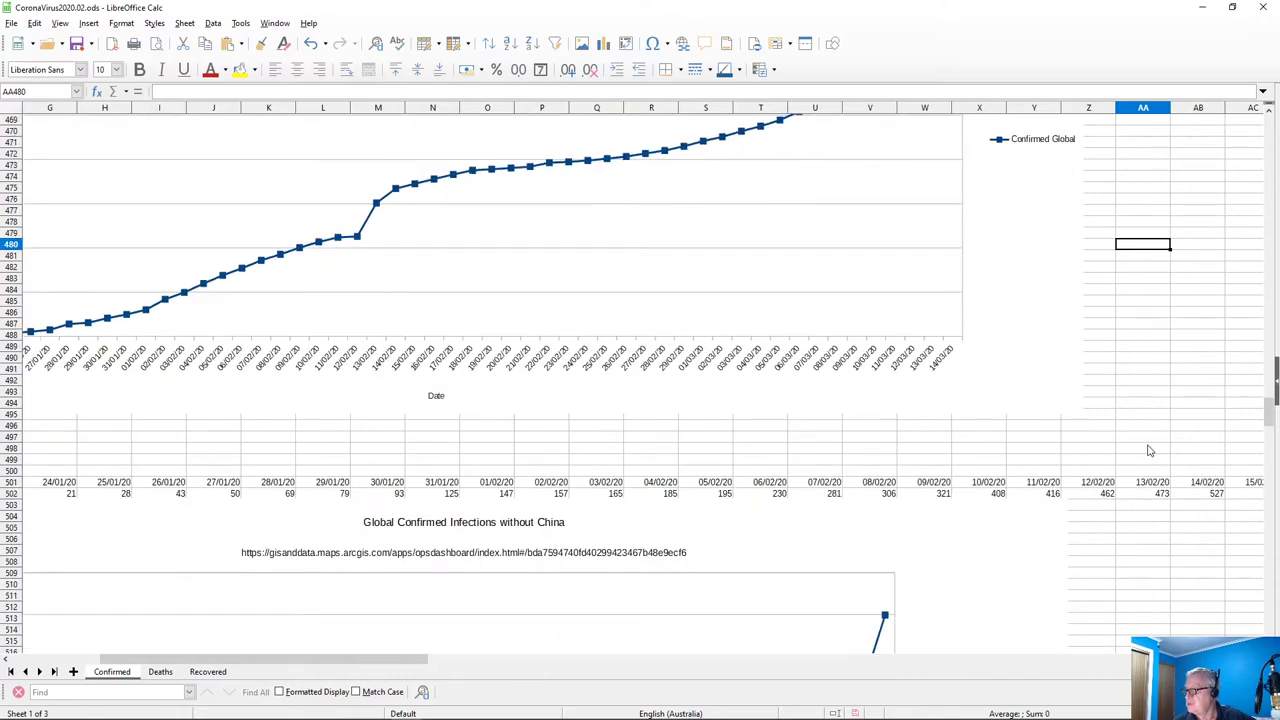
scroll(1147, 453, "down", 6)
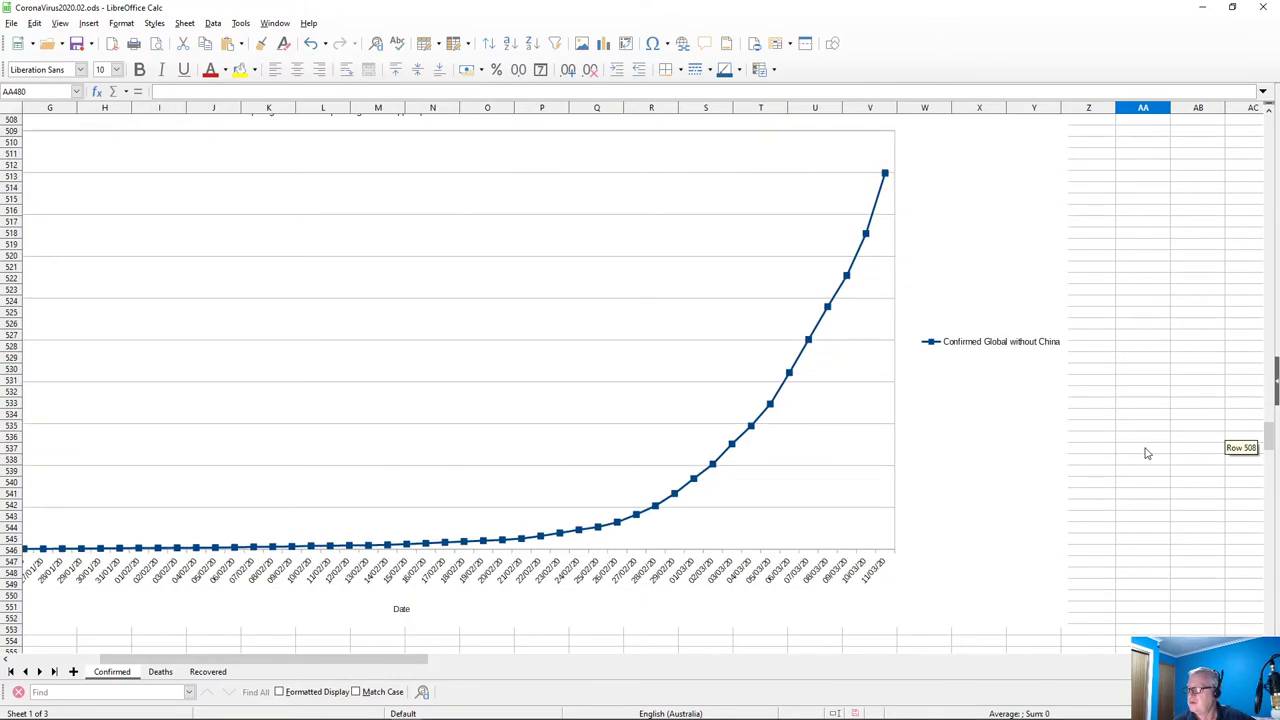
double_click(867, 238)
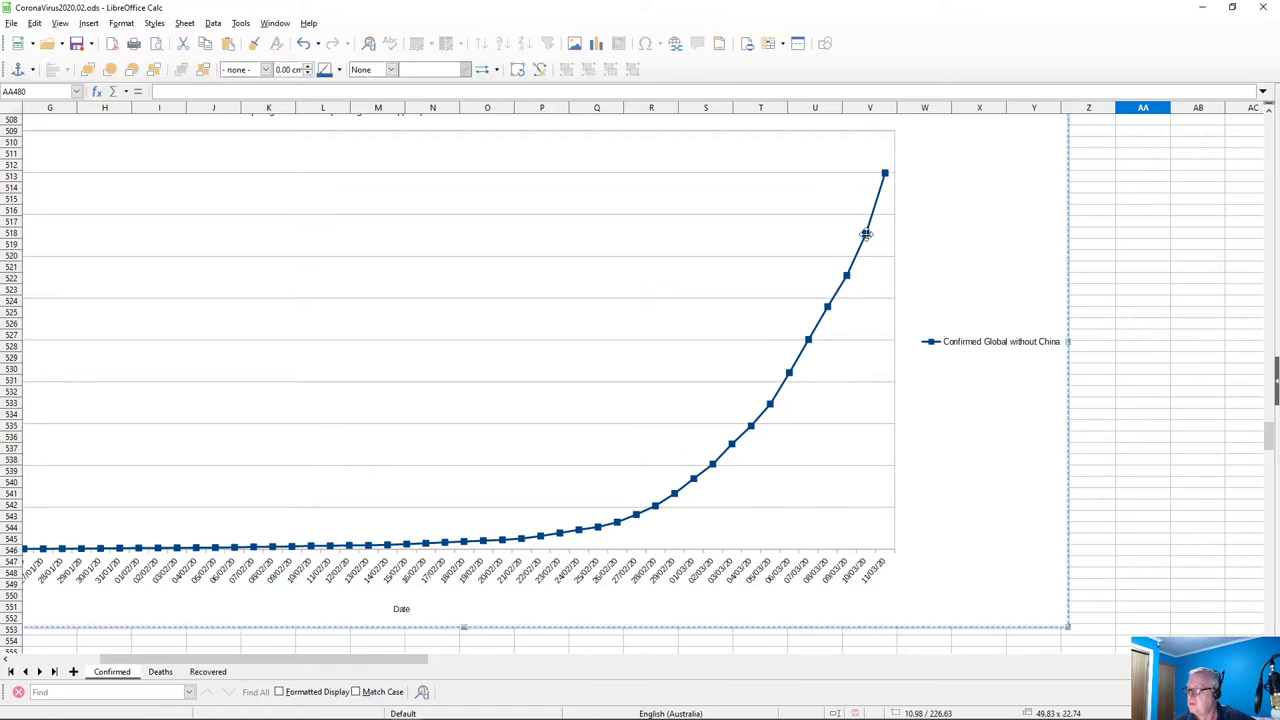
left_click(865, 210)
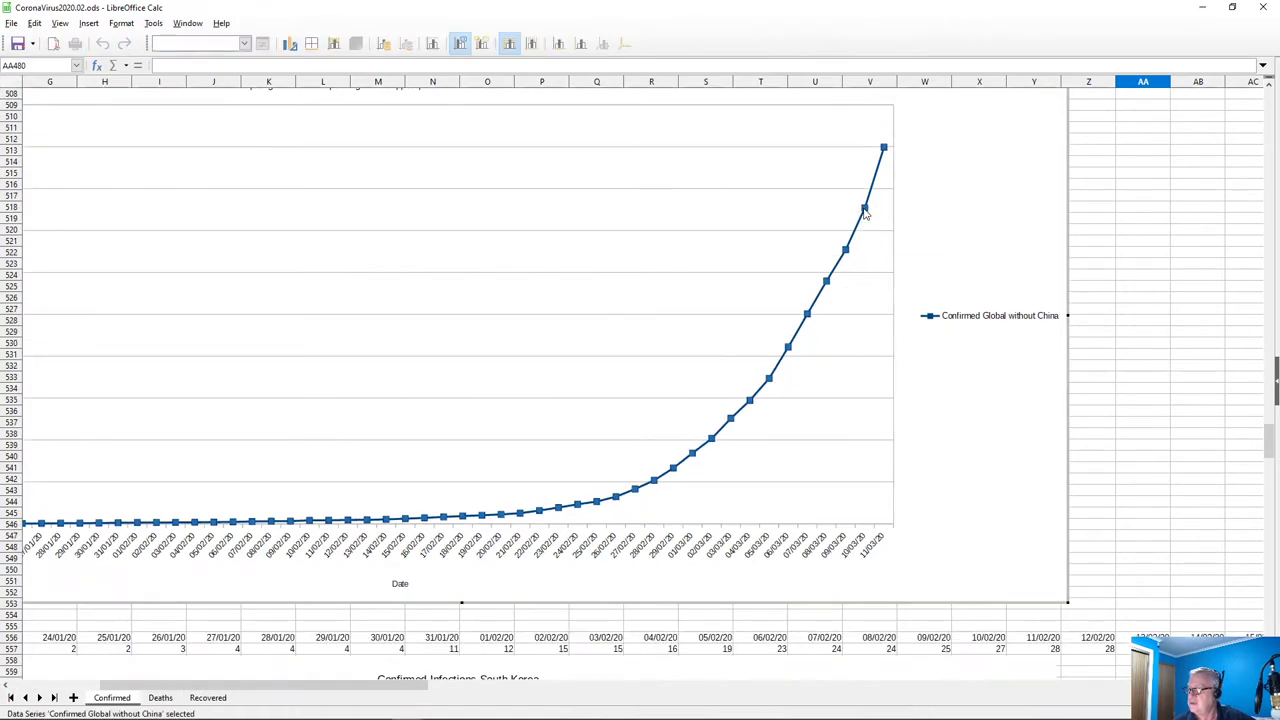
mouse_move(865, 213)
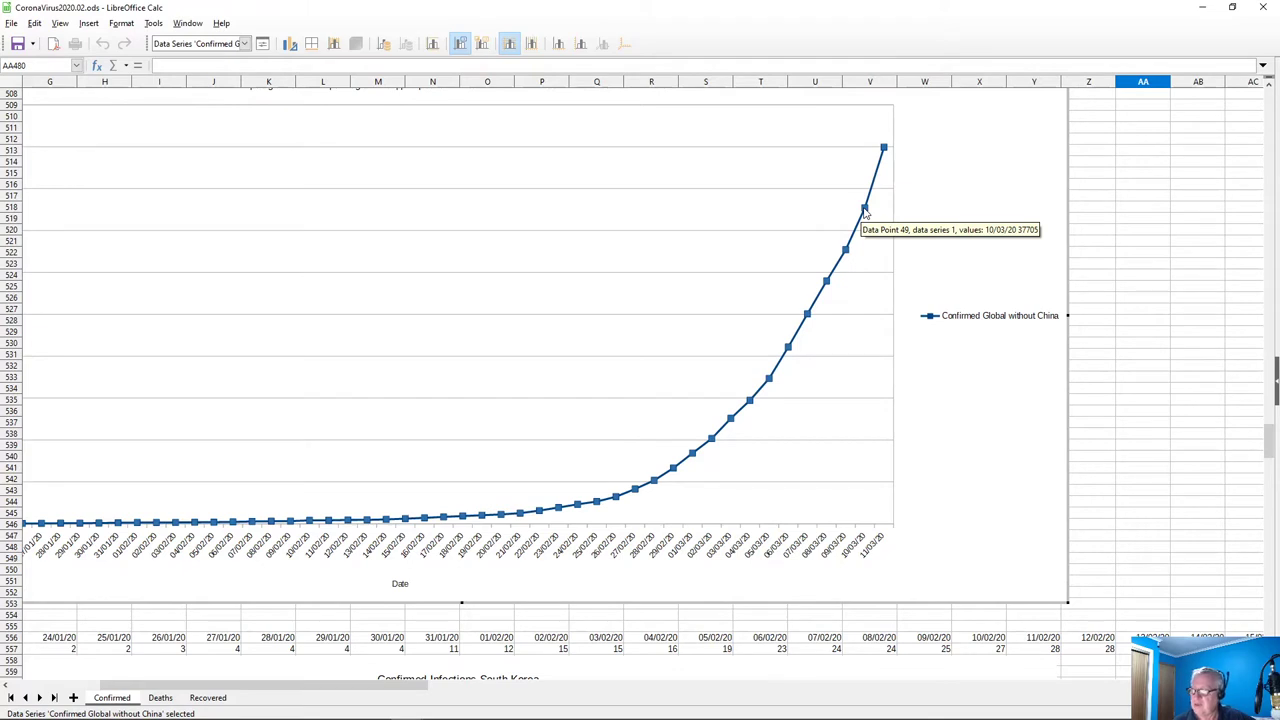
right_click(865, 212)
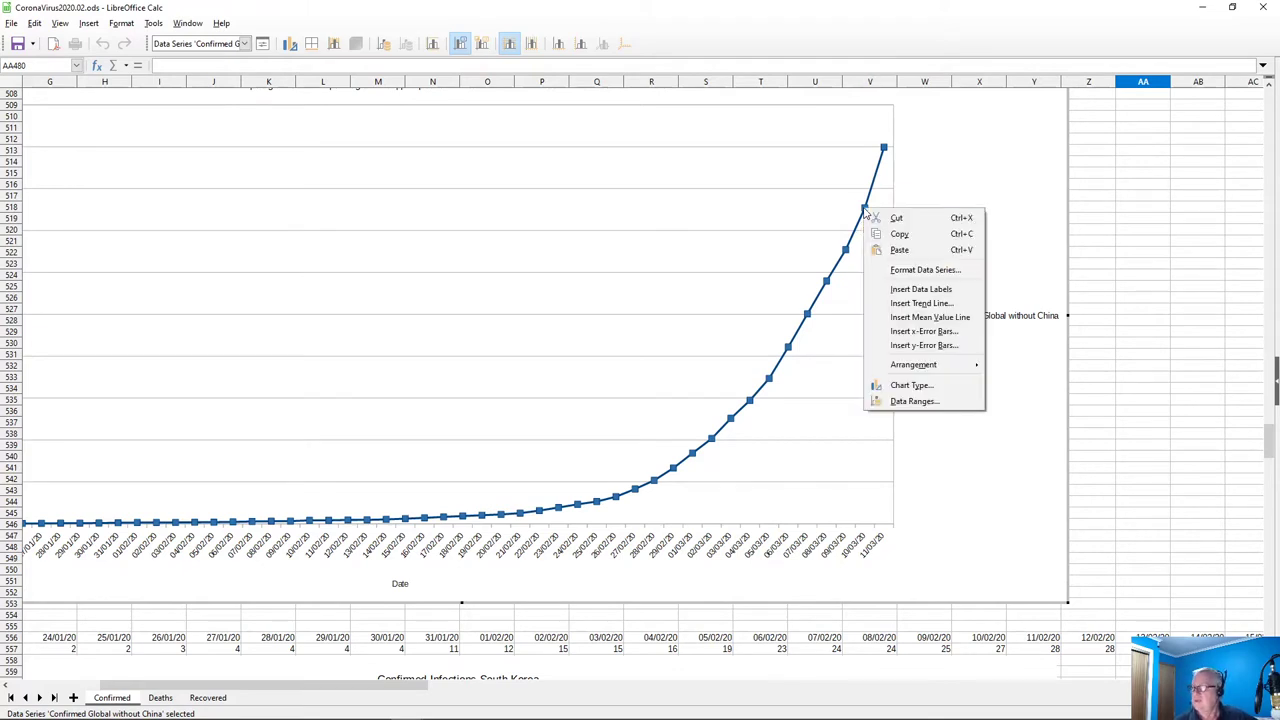
left_click(897, 402)
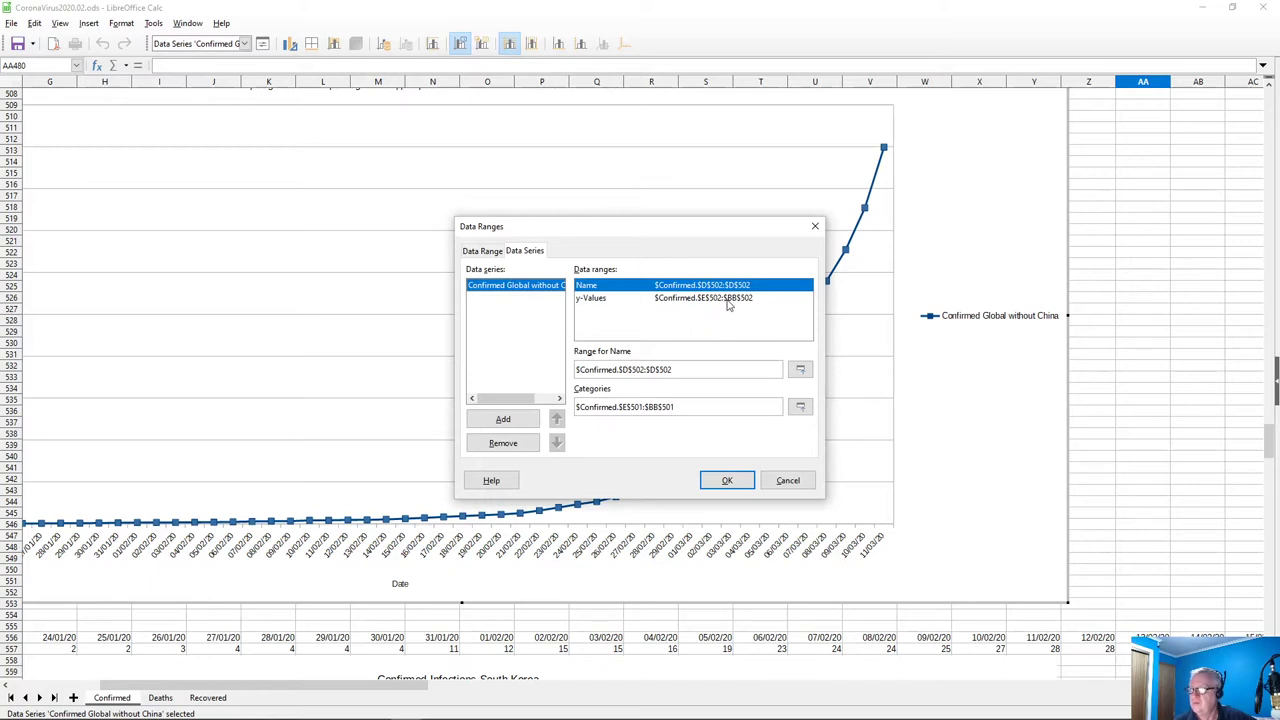
left_click(728, 299)
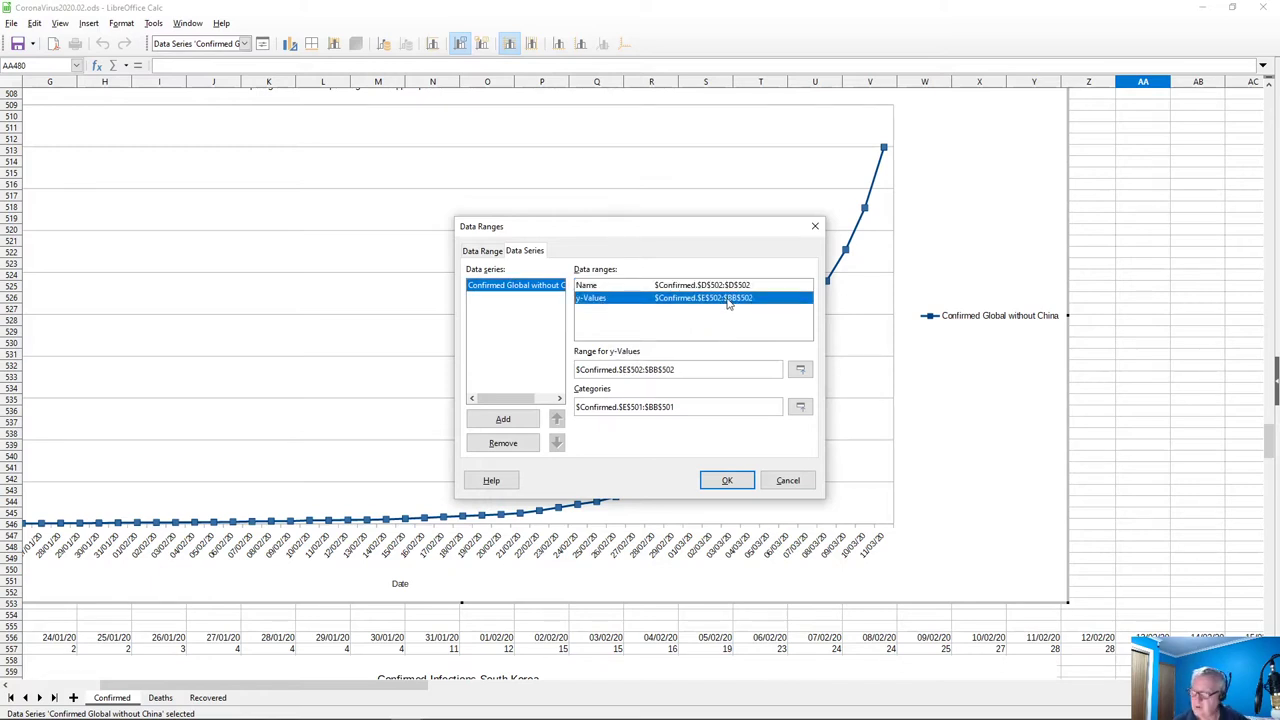
double_click(655, 370)
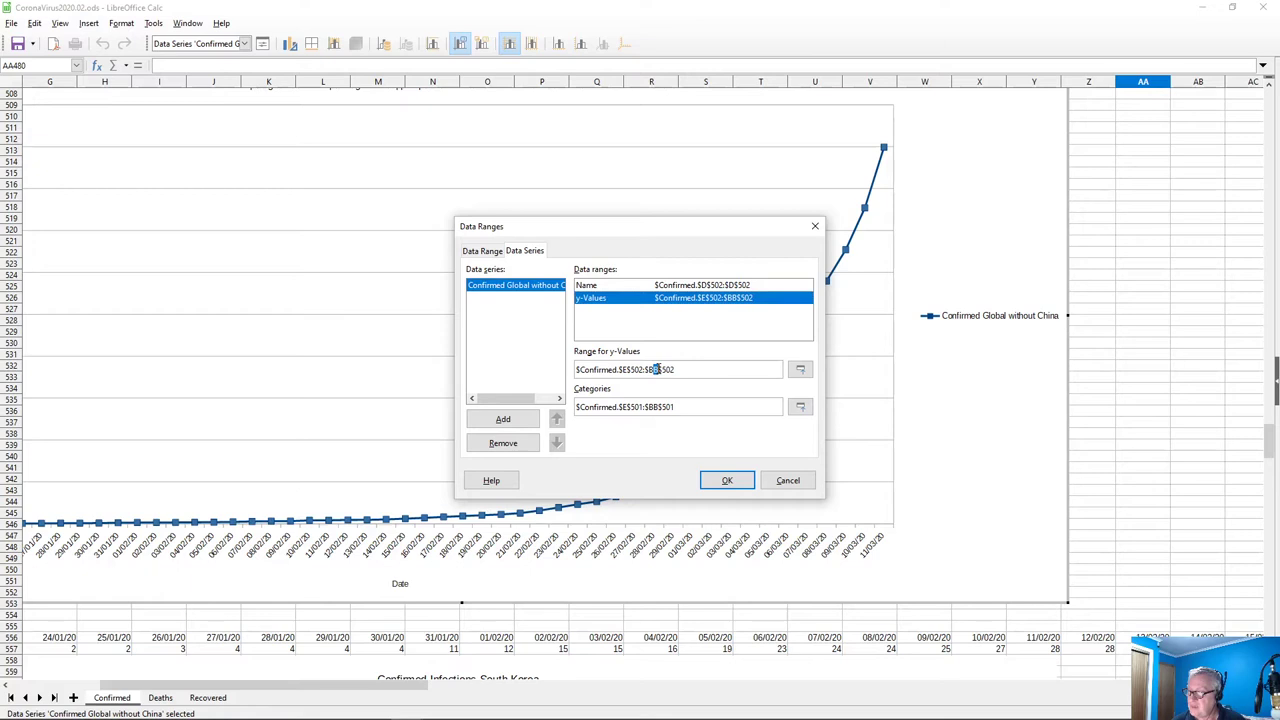
type("BE")
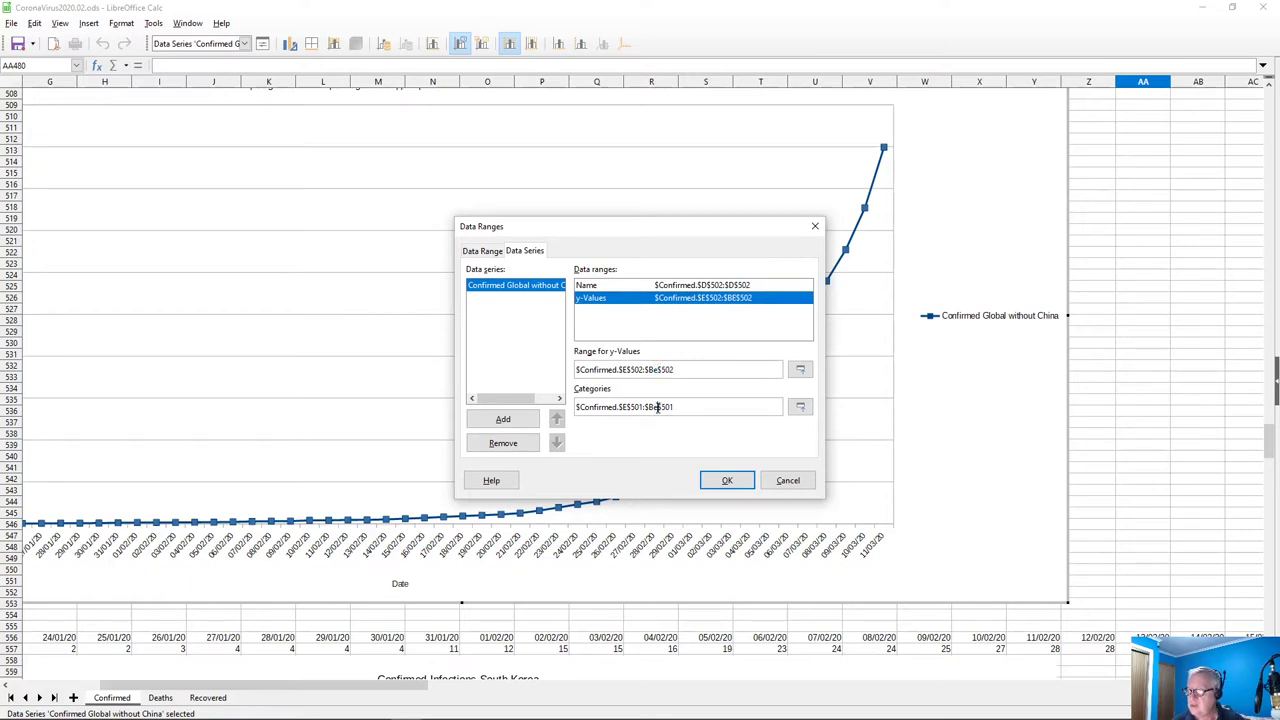
left_click(725, 481)
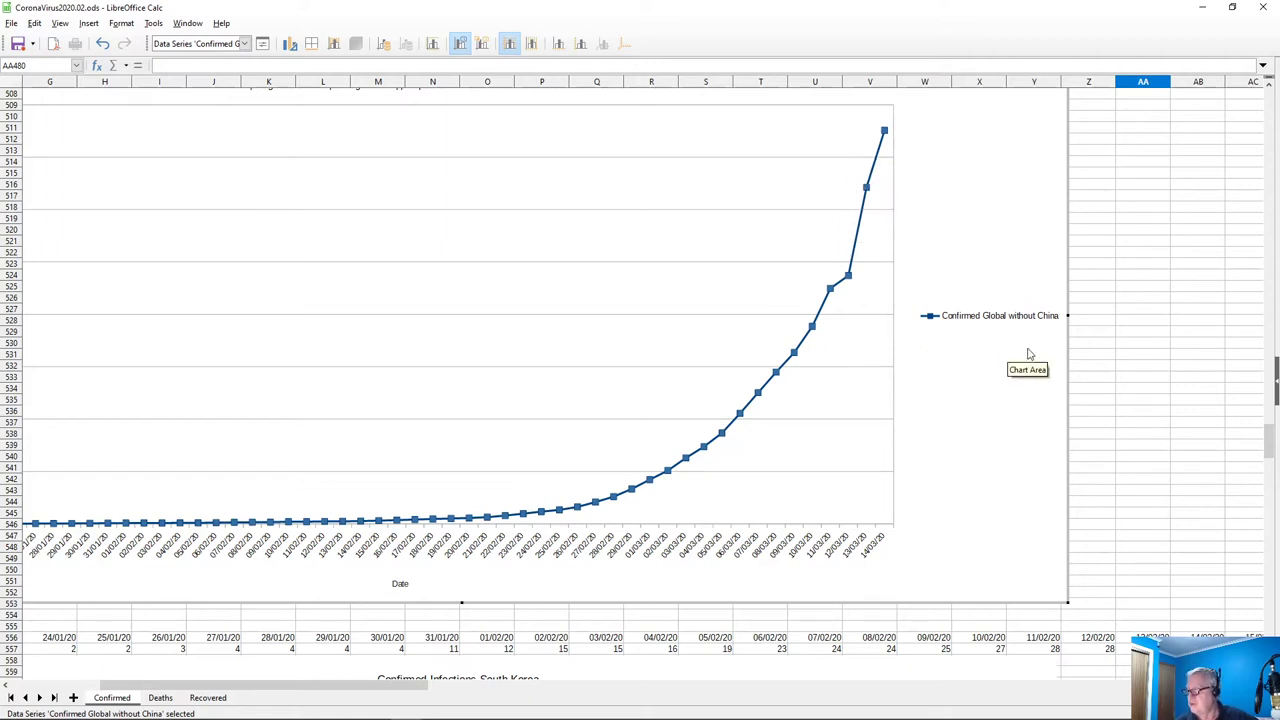
Extend the Confirmed Infections South Korea chart's y-values to $E$557:$BE$557 and its categories to $E$556:$BE$556 on the Confirmed sheet
scroll(1131, 354, "down", 7)
scroll(1131, 354, "down", 6)
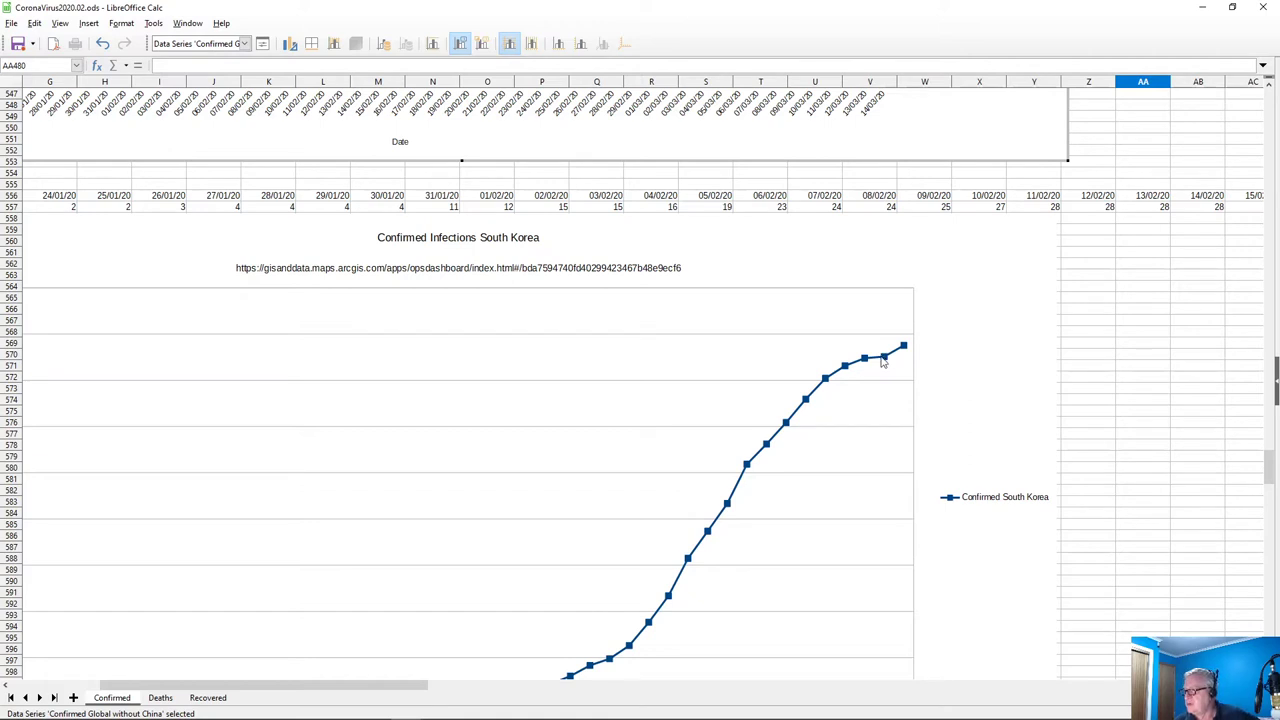
key("Escape")
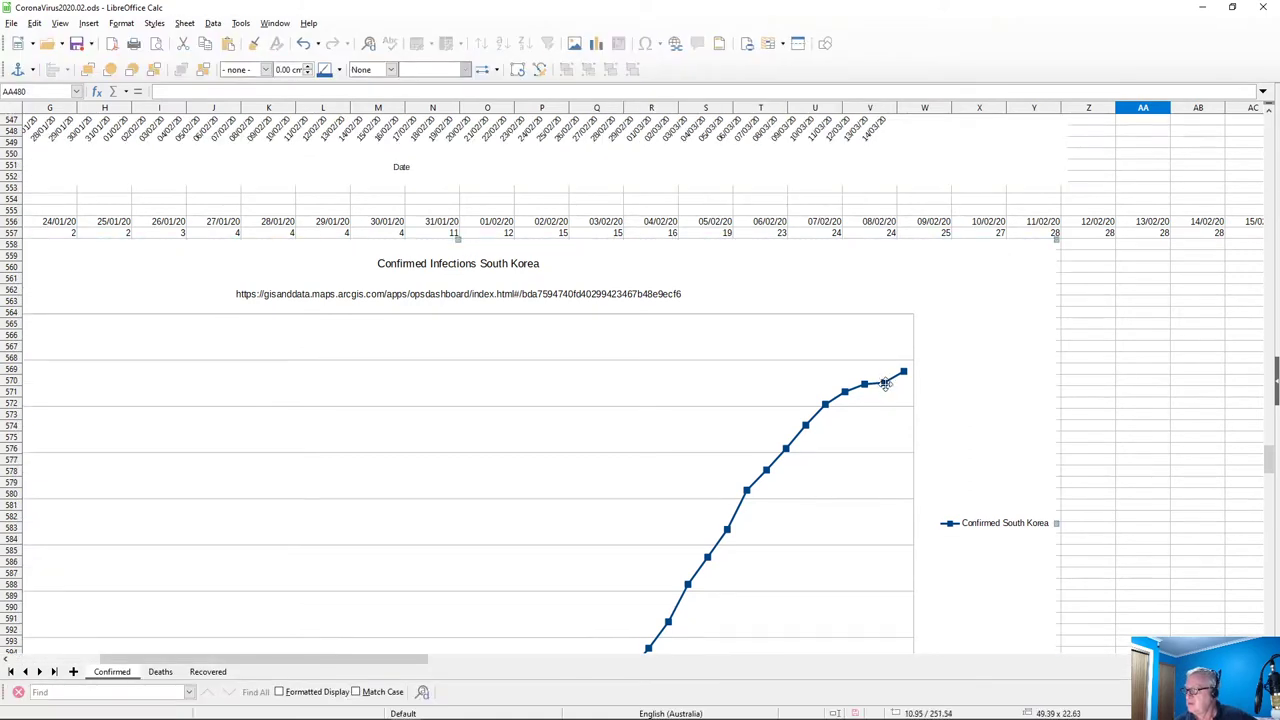
double_click(883, 385)
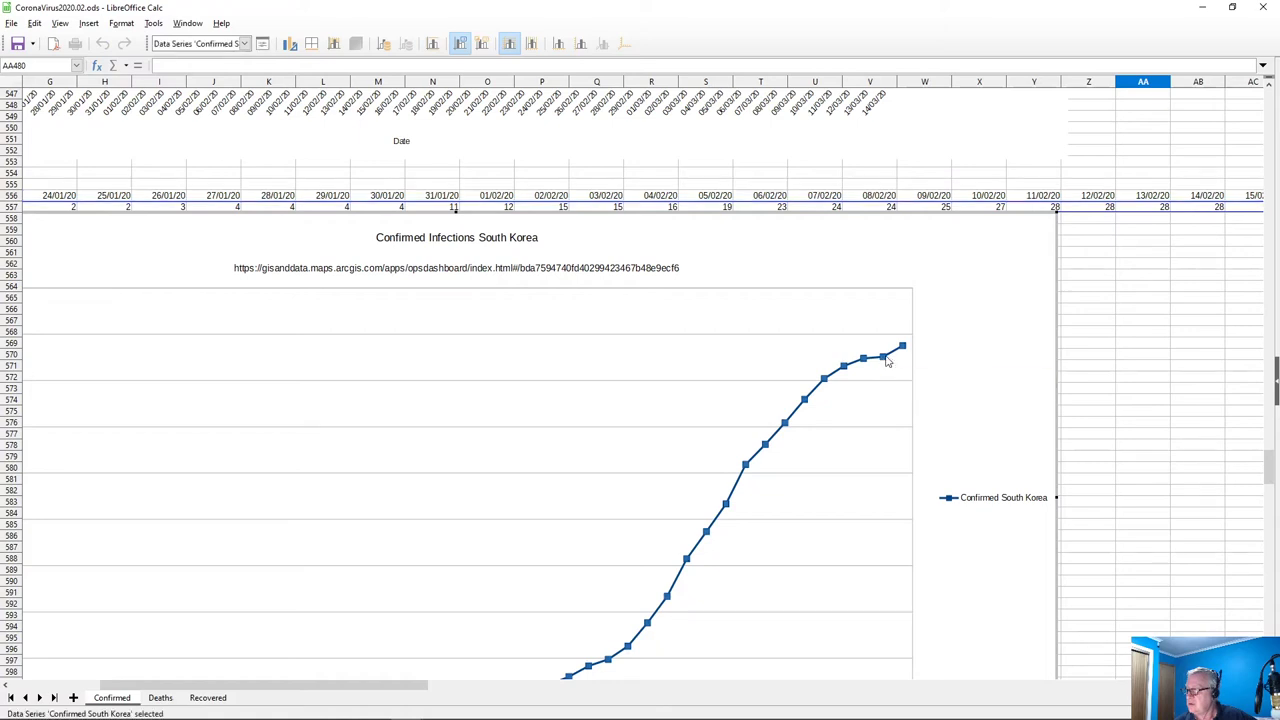
right_click(883, 359)
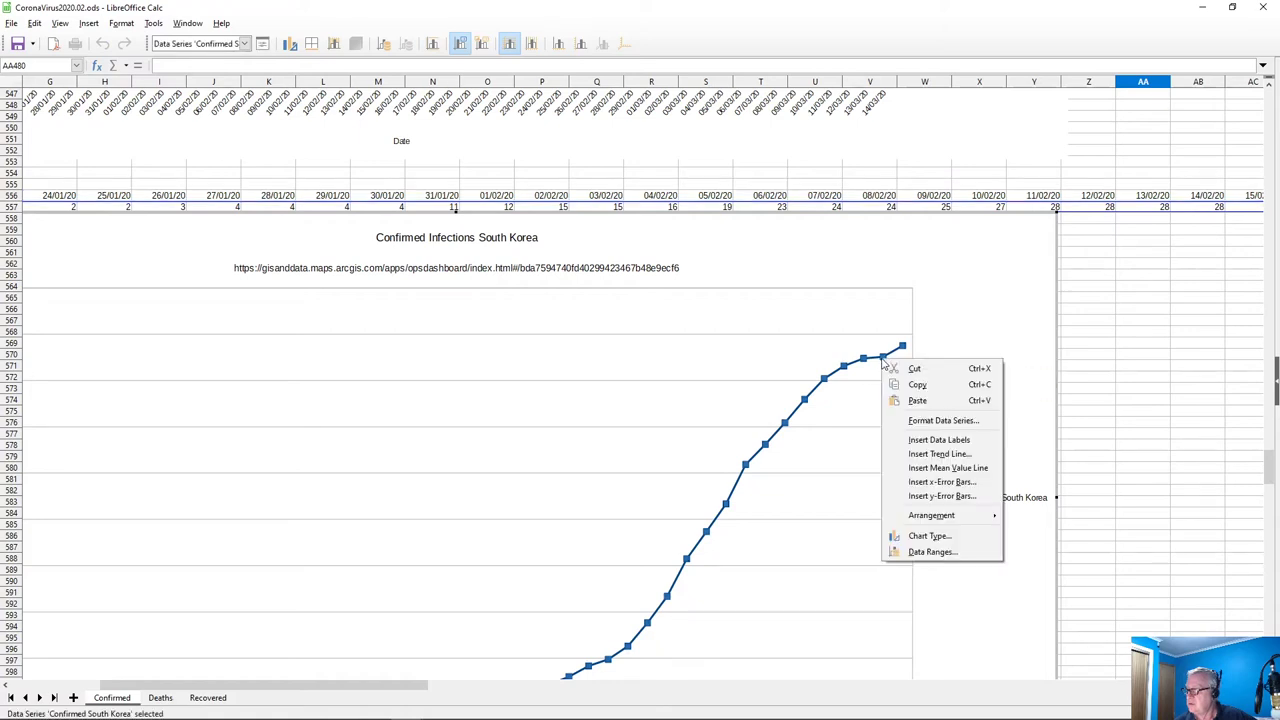
left_click(924, 553)
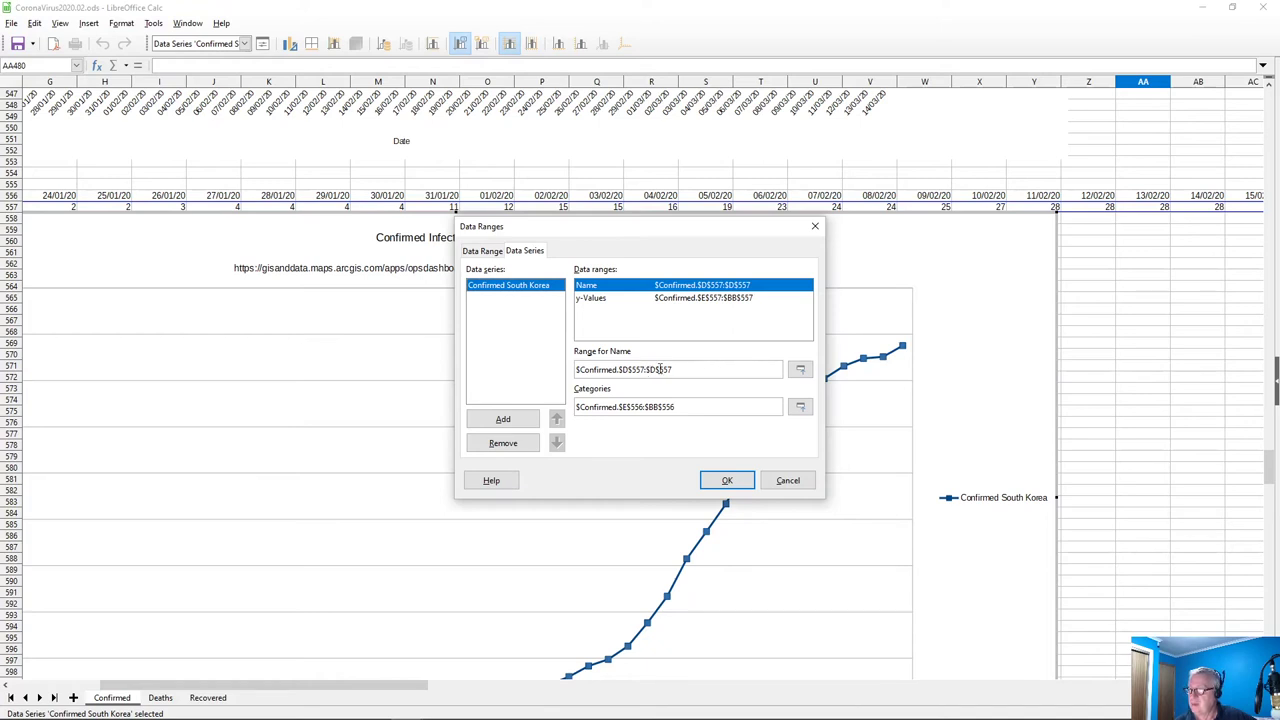
left_click(693, 300)
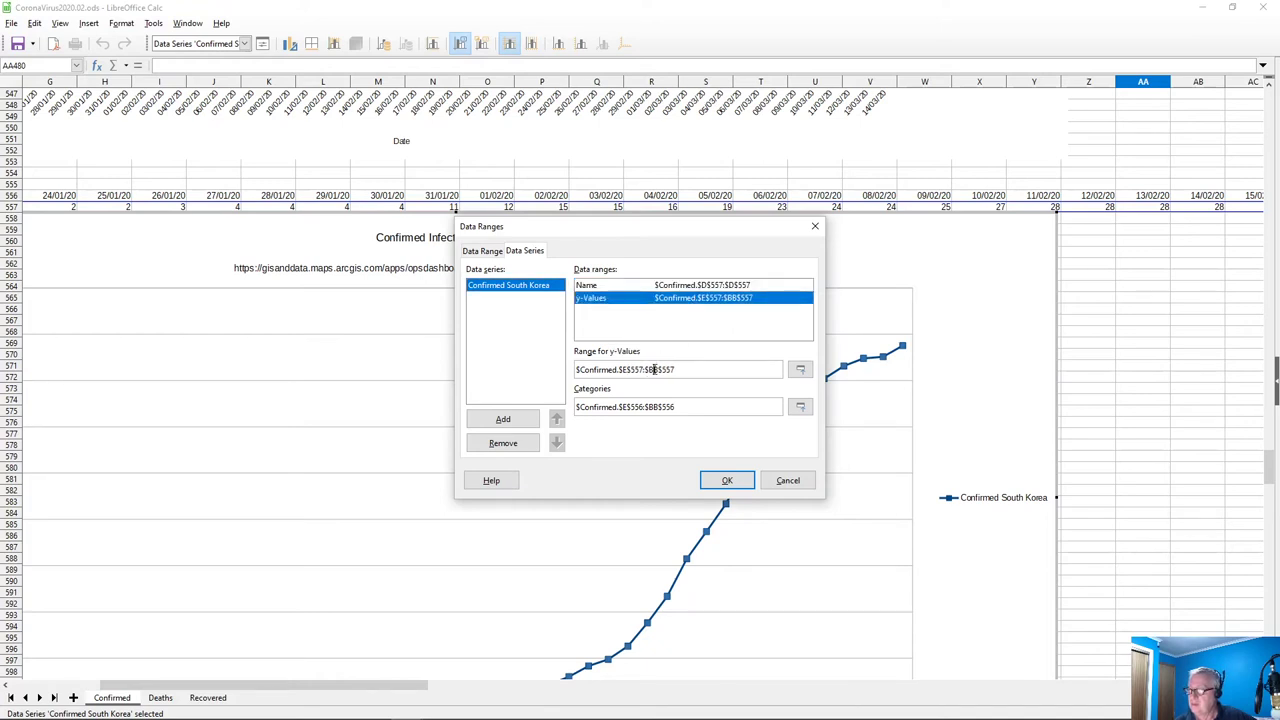
type("E")
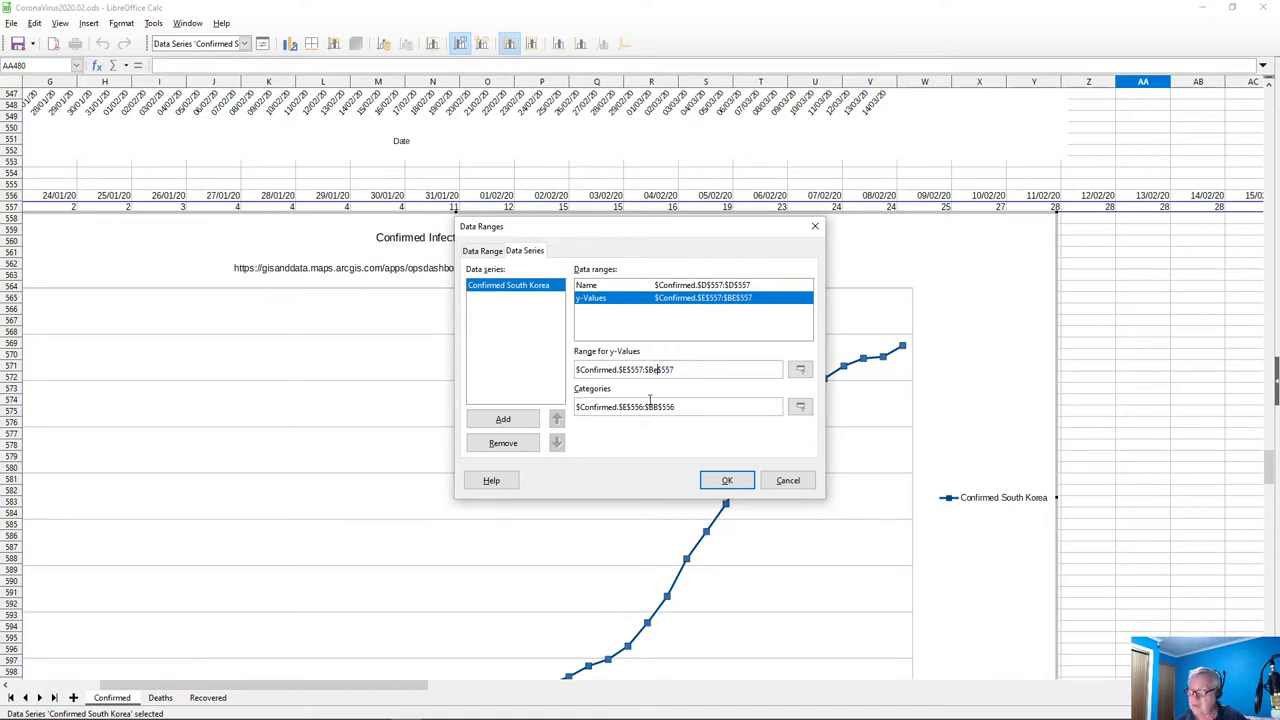
type("E")
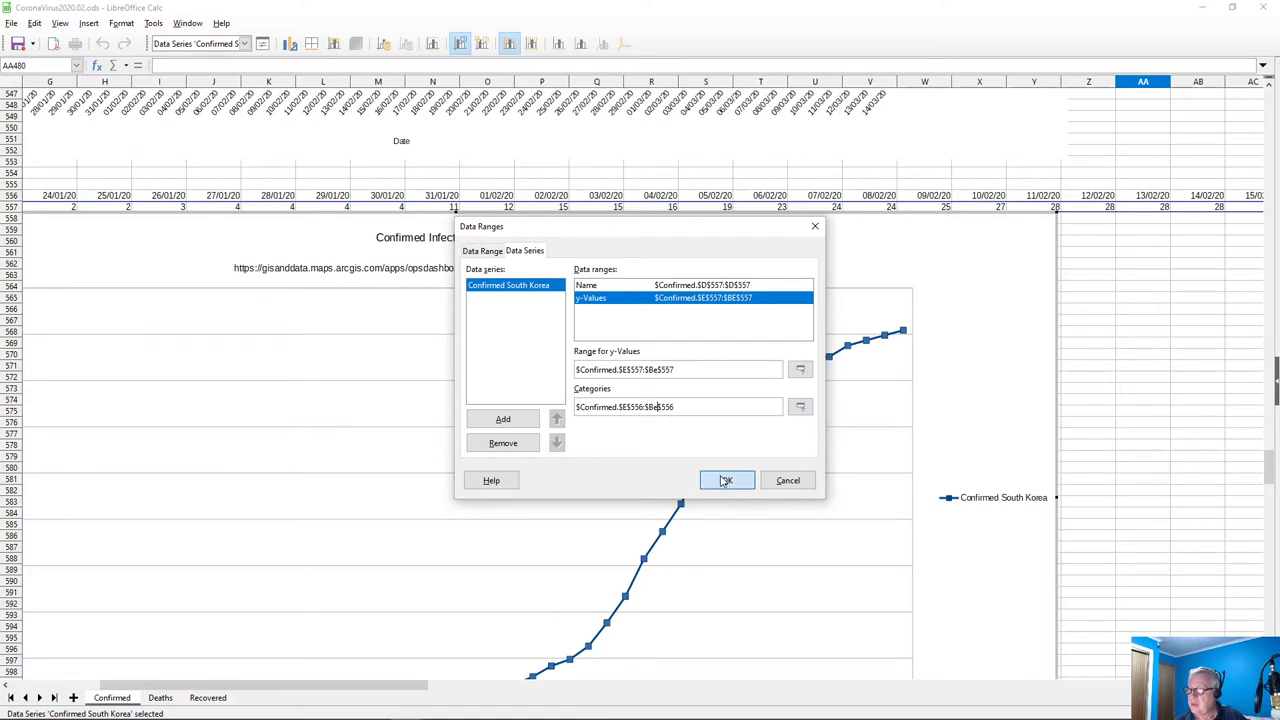
left_click(726, 481)
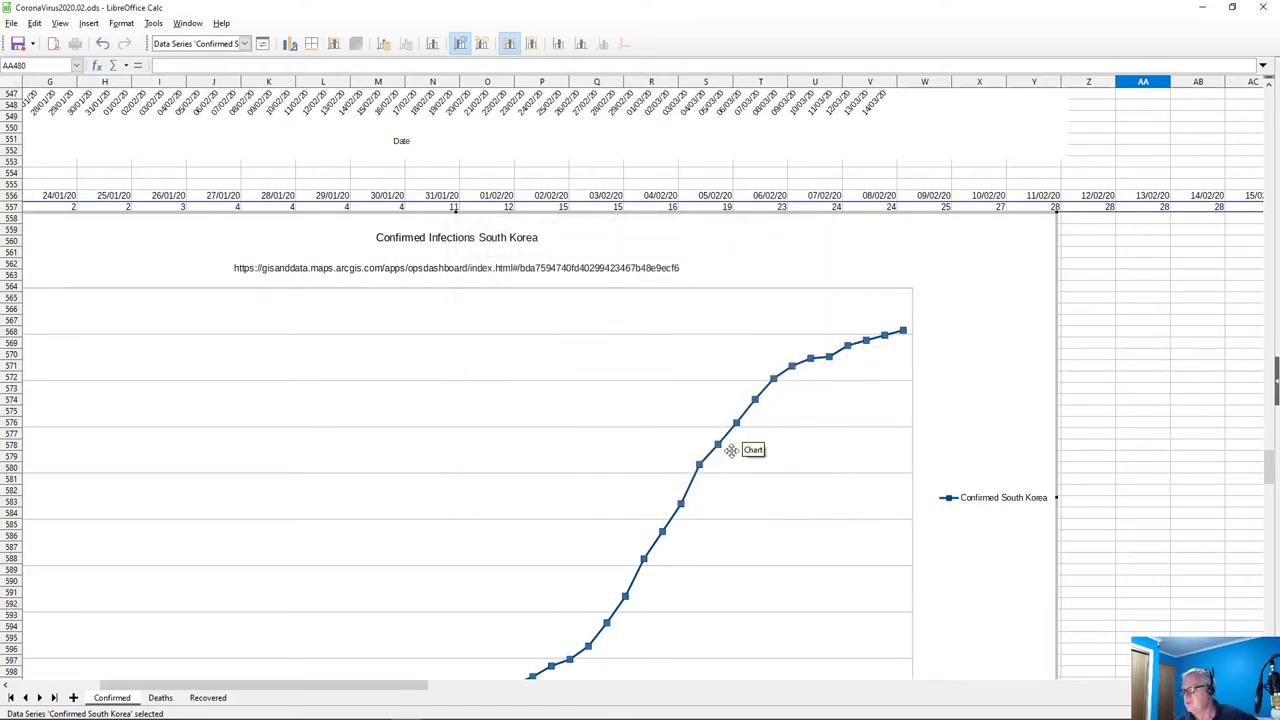
left_click(1104, 374)
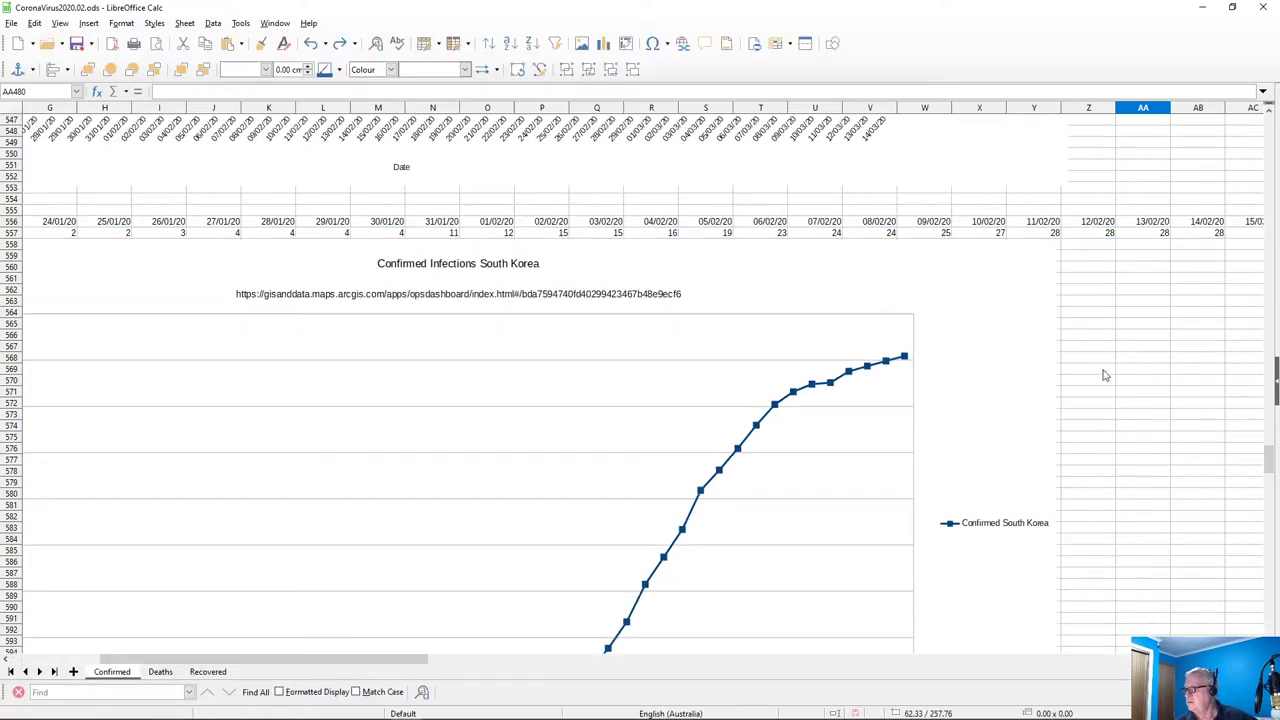
Extend the Confirmed Infections Iran chart's y-values to $E$611:$BE$611 and its categories to $E$610:$BE$610 on the Confirmed sheet
scroll(1120, 361, "down", 6)
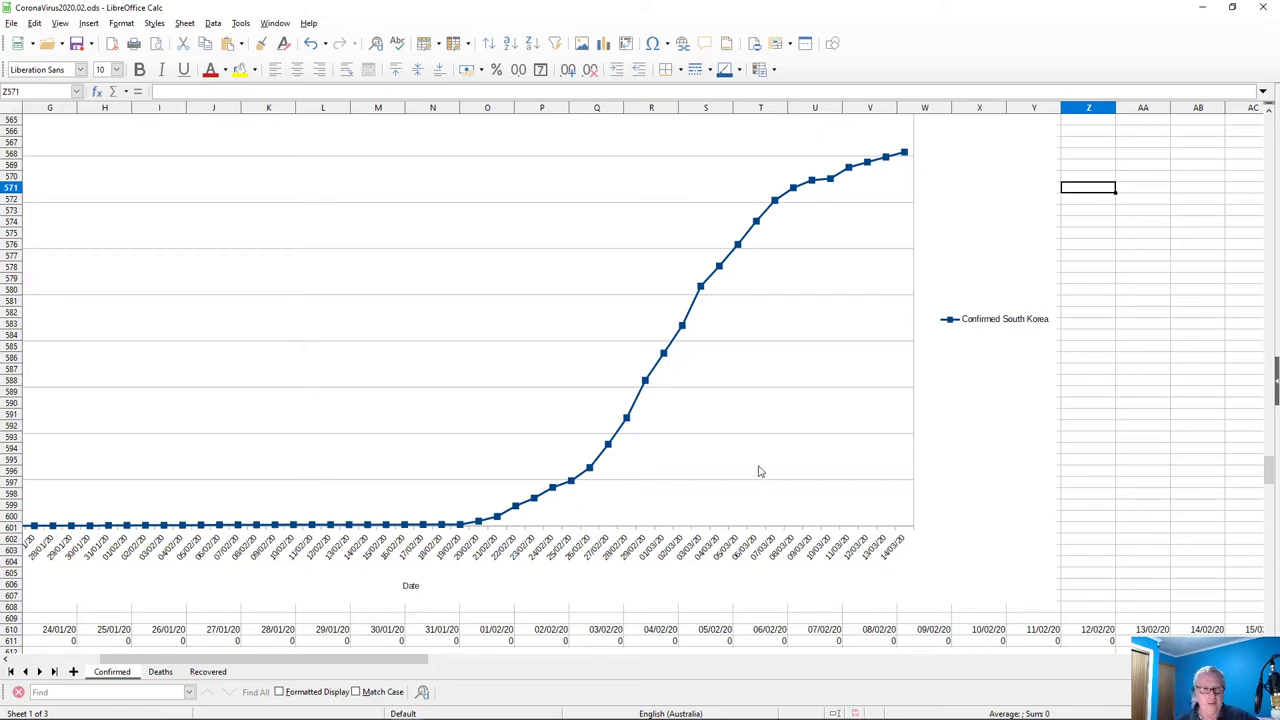
scroll(759, 471, "down", 13)
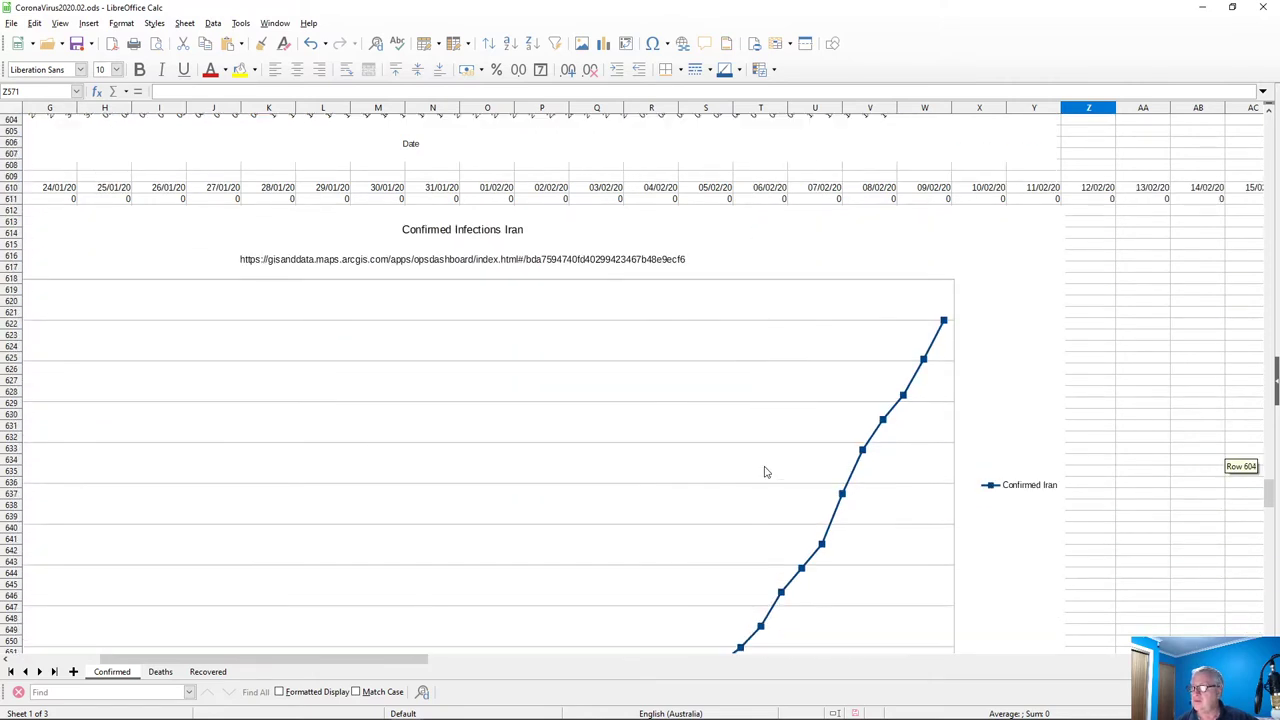
scroll(765, 471, "down", 1)
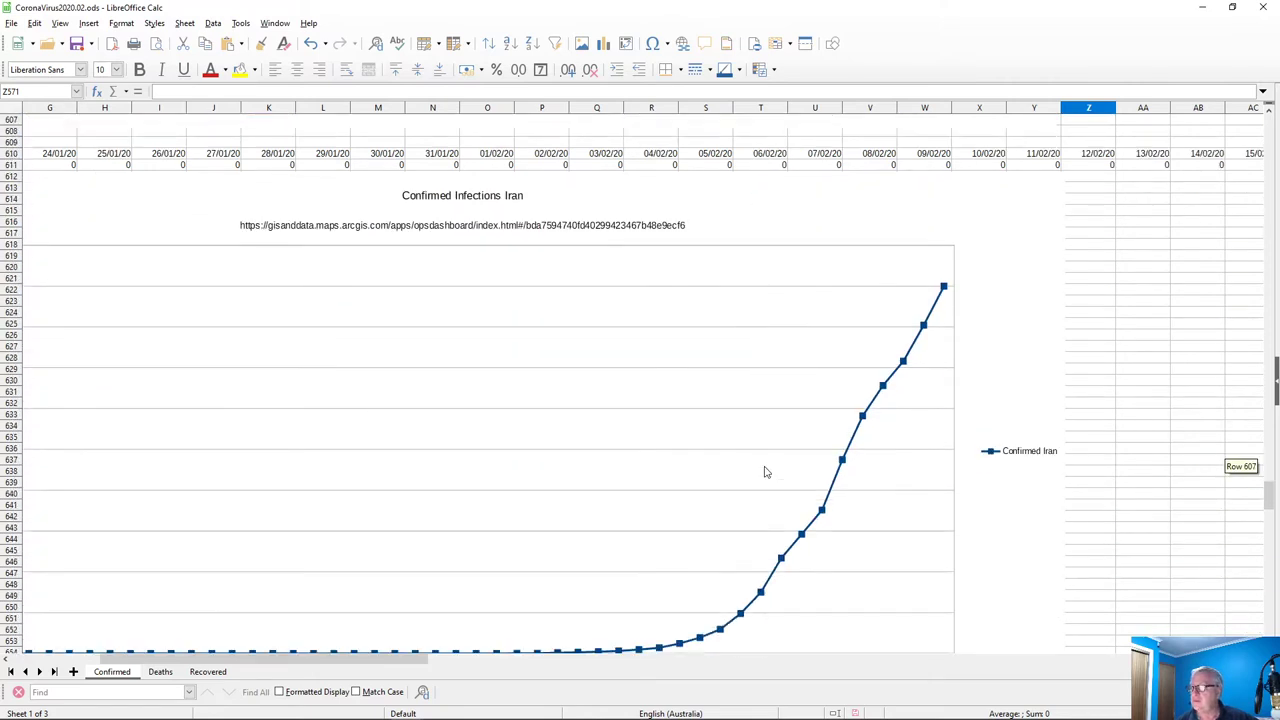
left_click(922, 326)
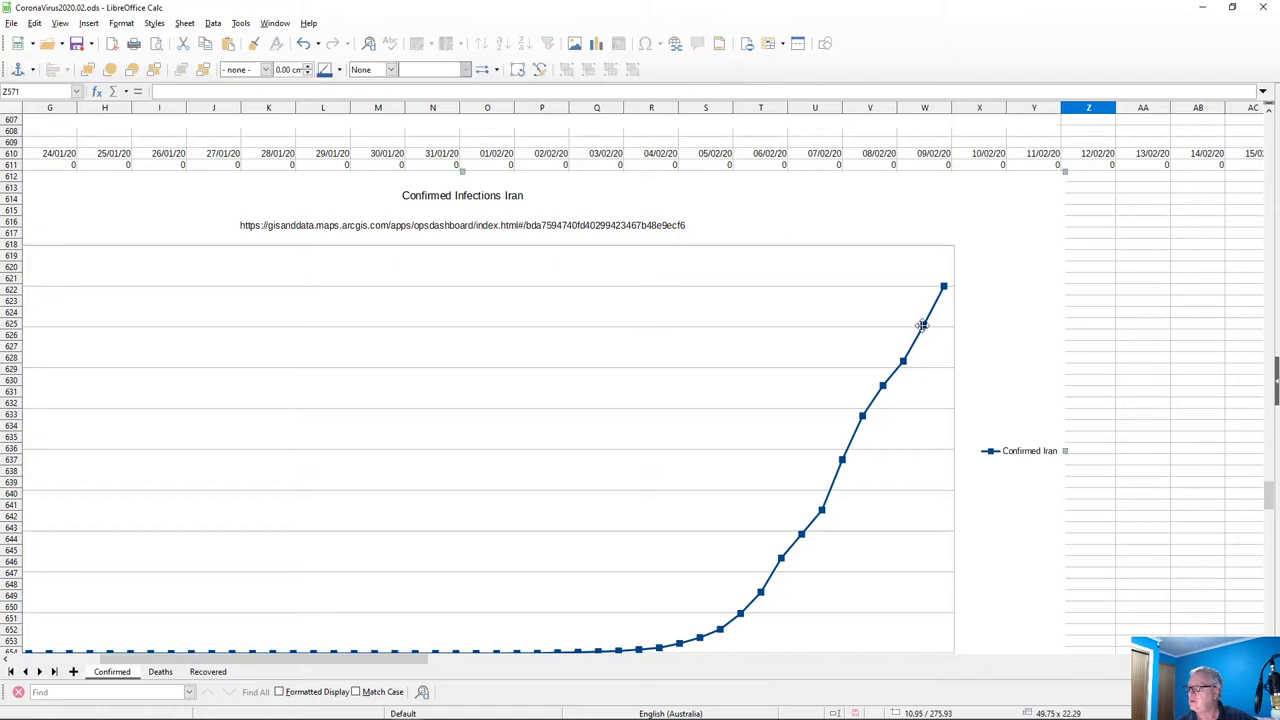
double_click(922, 326)
left_click(922, 302)
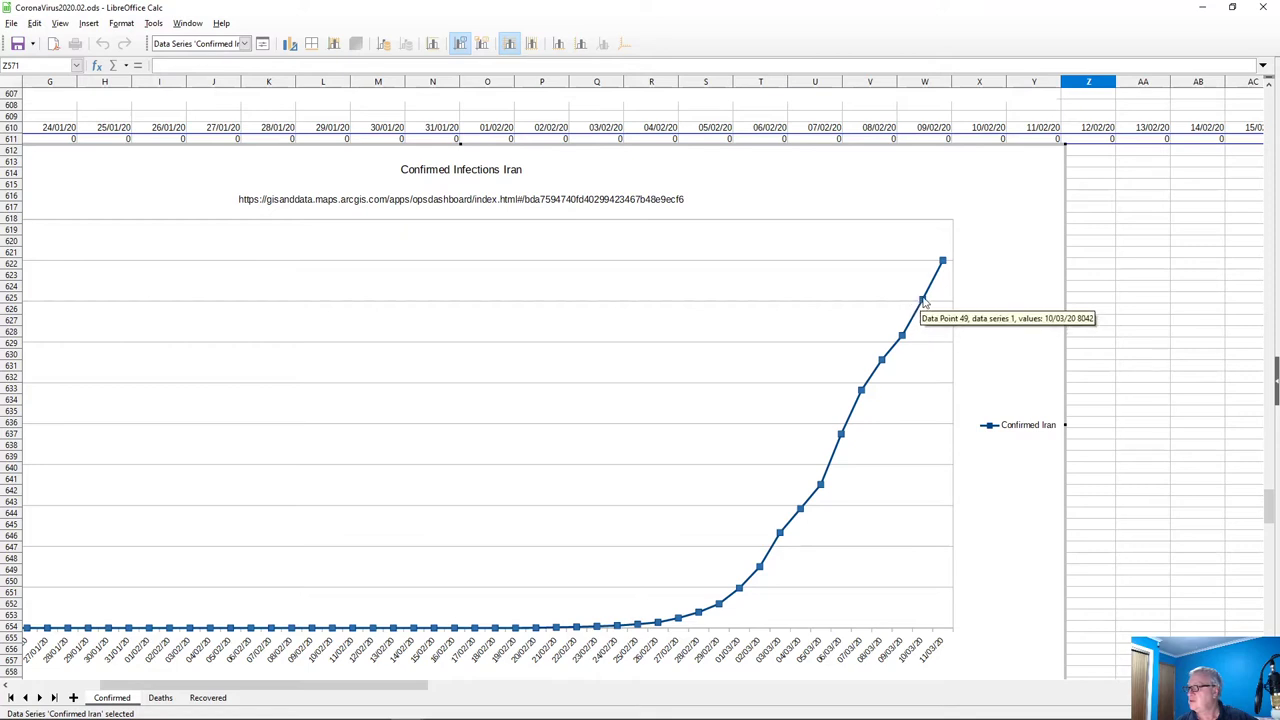
right_click(922, 299)
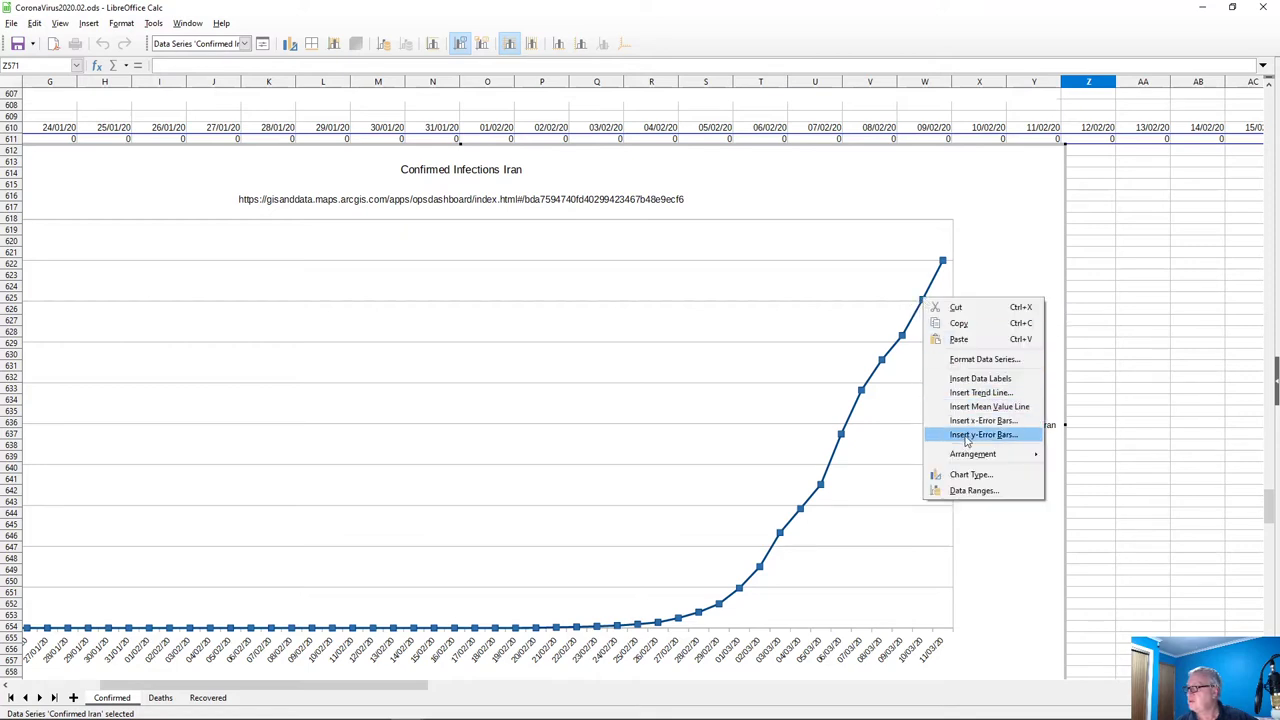
left_click(974, 491)
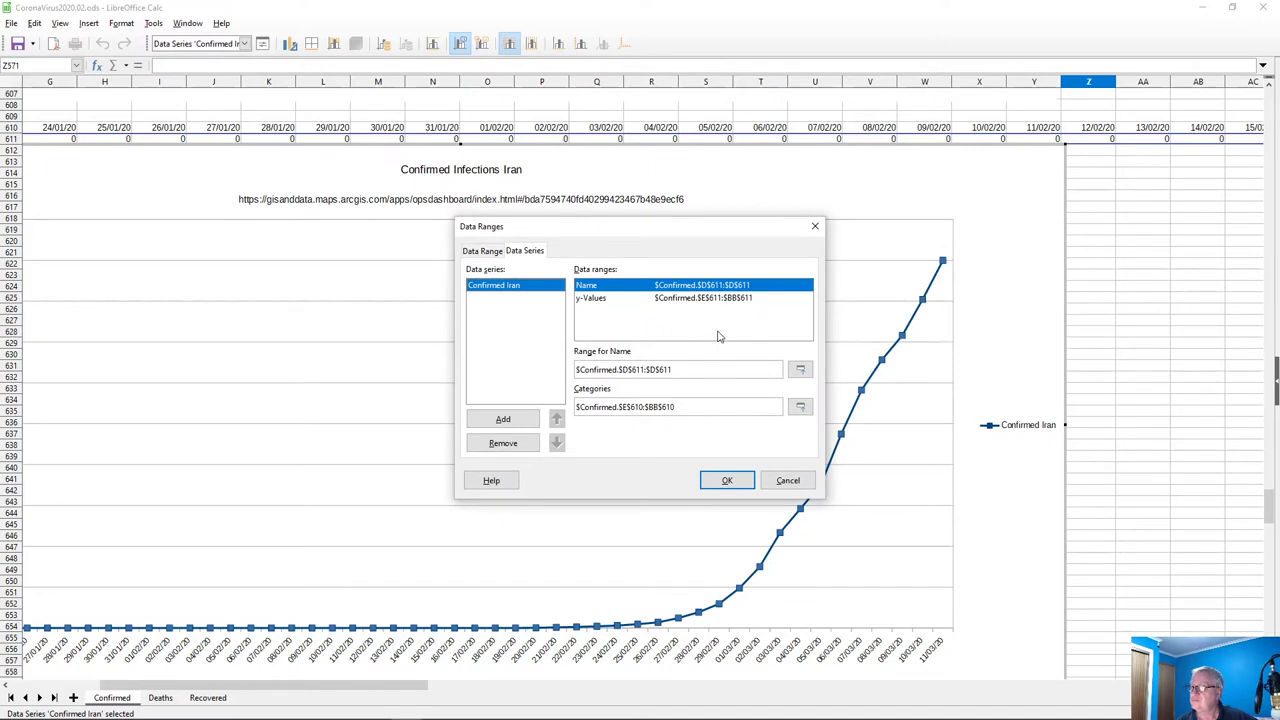
left_click(726, 300)
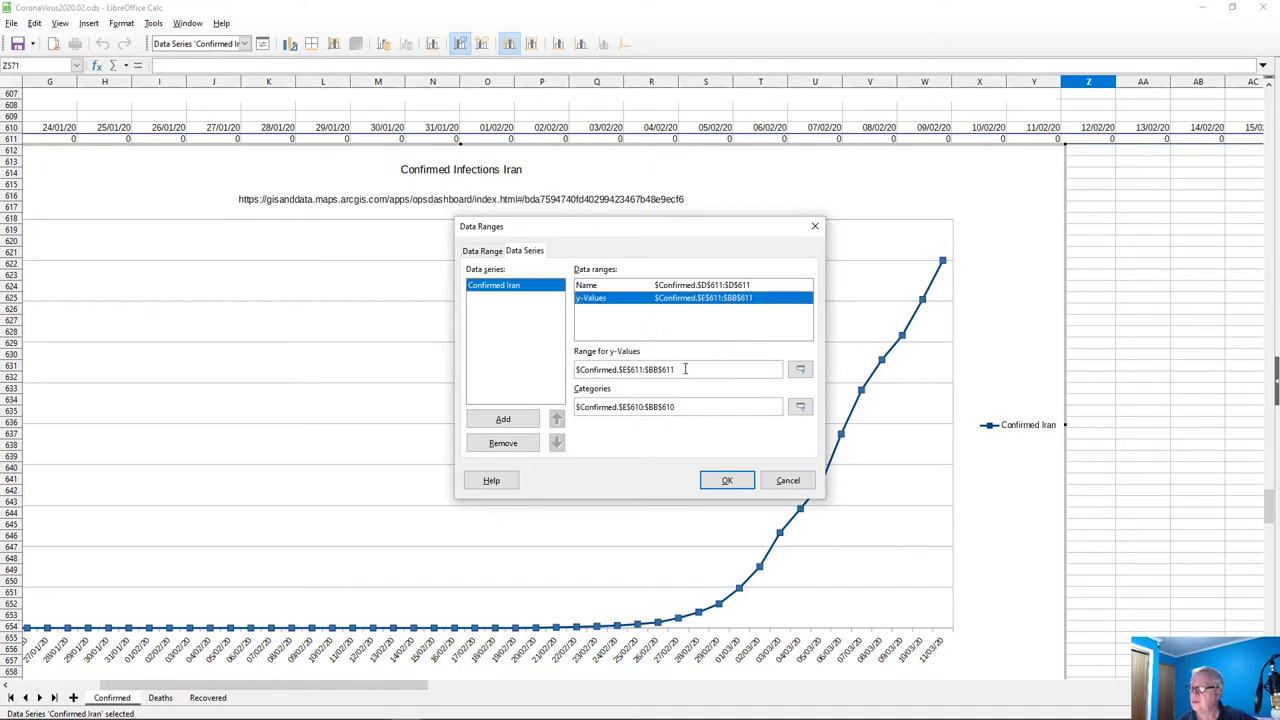
key("BackSpace")
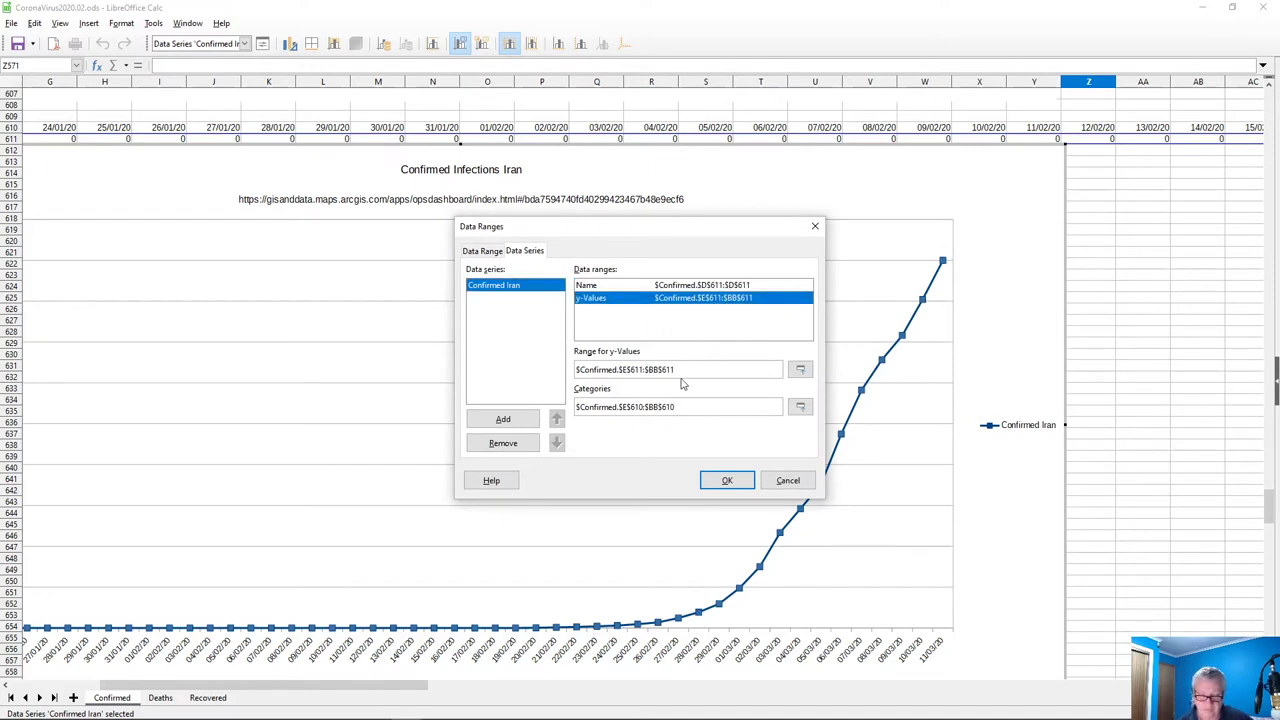
type("e")
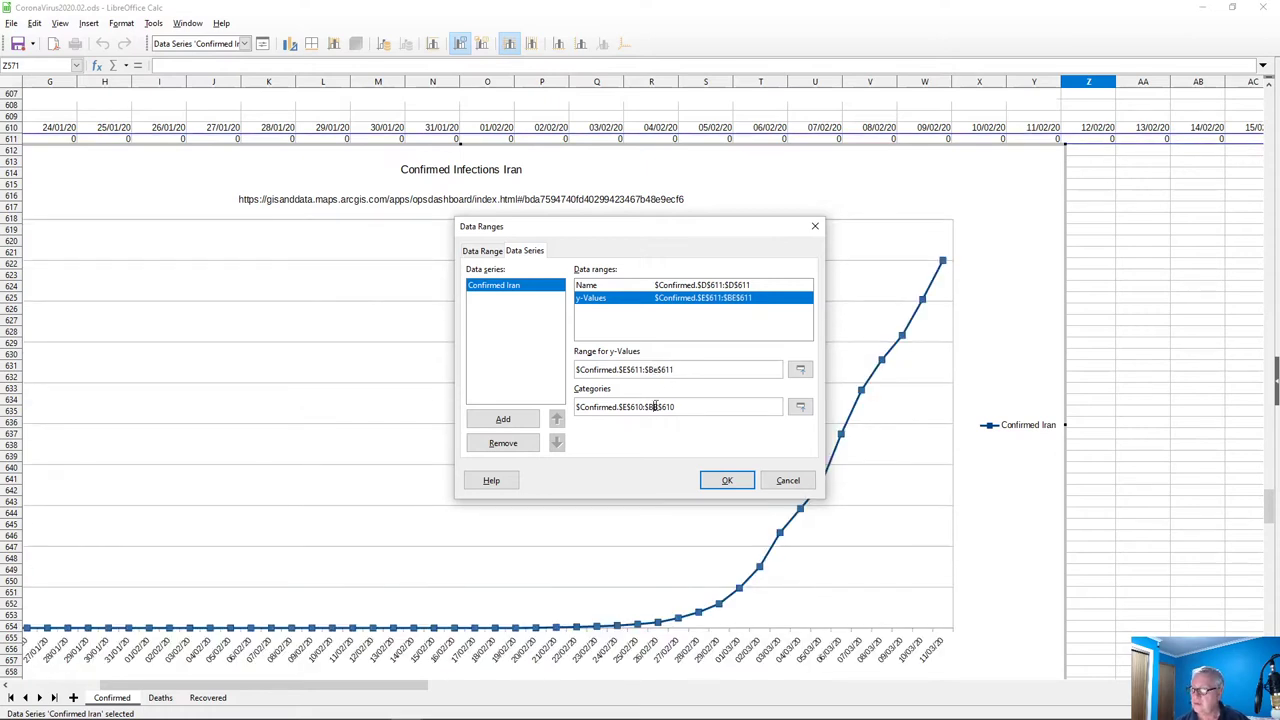
type("e")
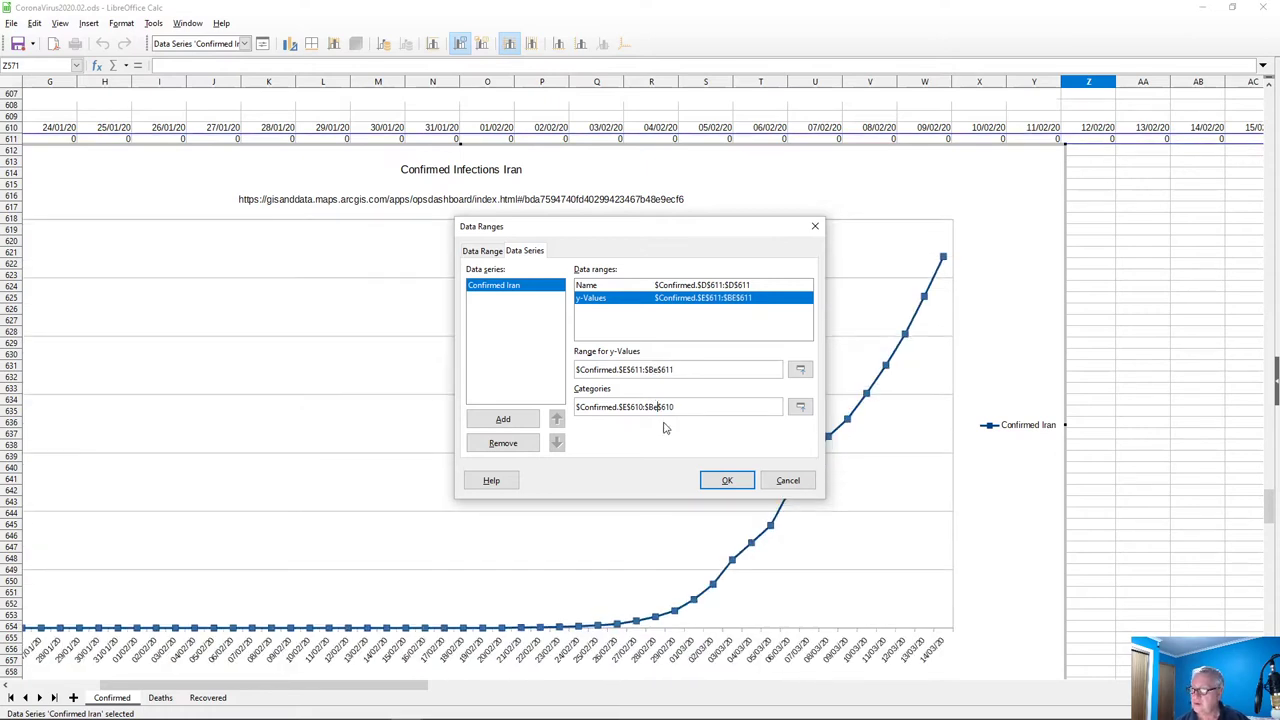
left_click(725, 481)
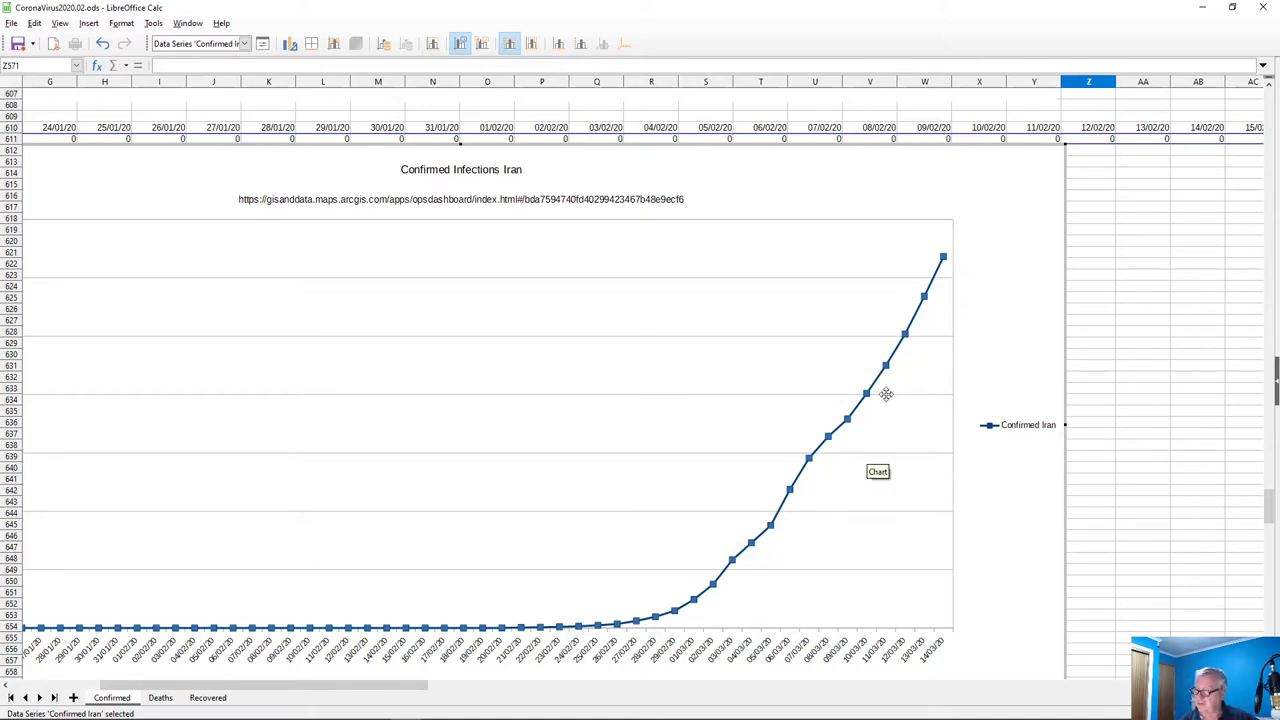
left_click(1128, 388)
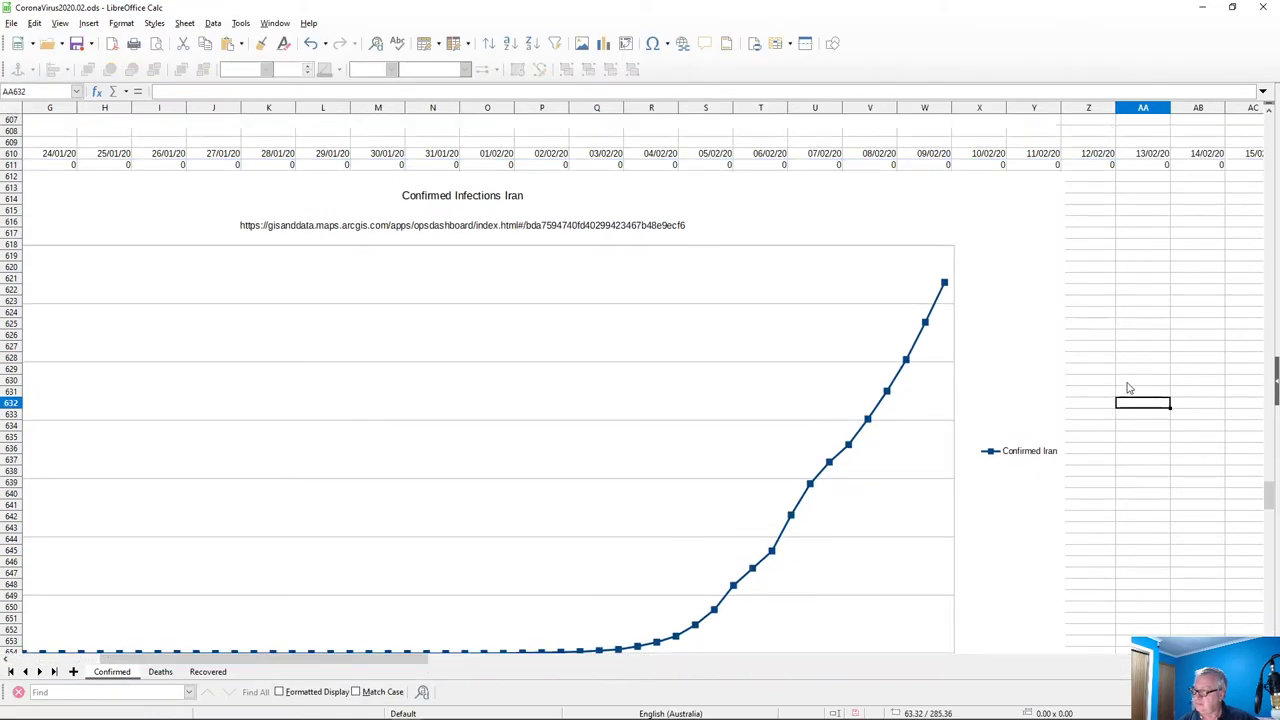
Extend the Confirmed Infections Italy chart's y-values to $E$664:$BE$664 and its categories to $E$663:$BE$663 on the Confirmed sheet
scroll(1105, 370, "up", 8)
scroll(1105, 370, "up", 9)
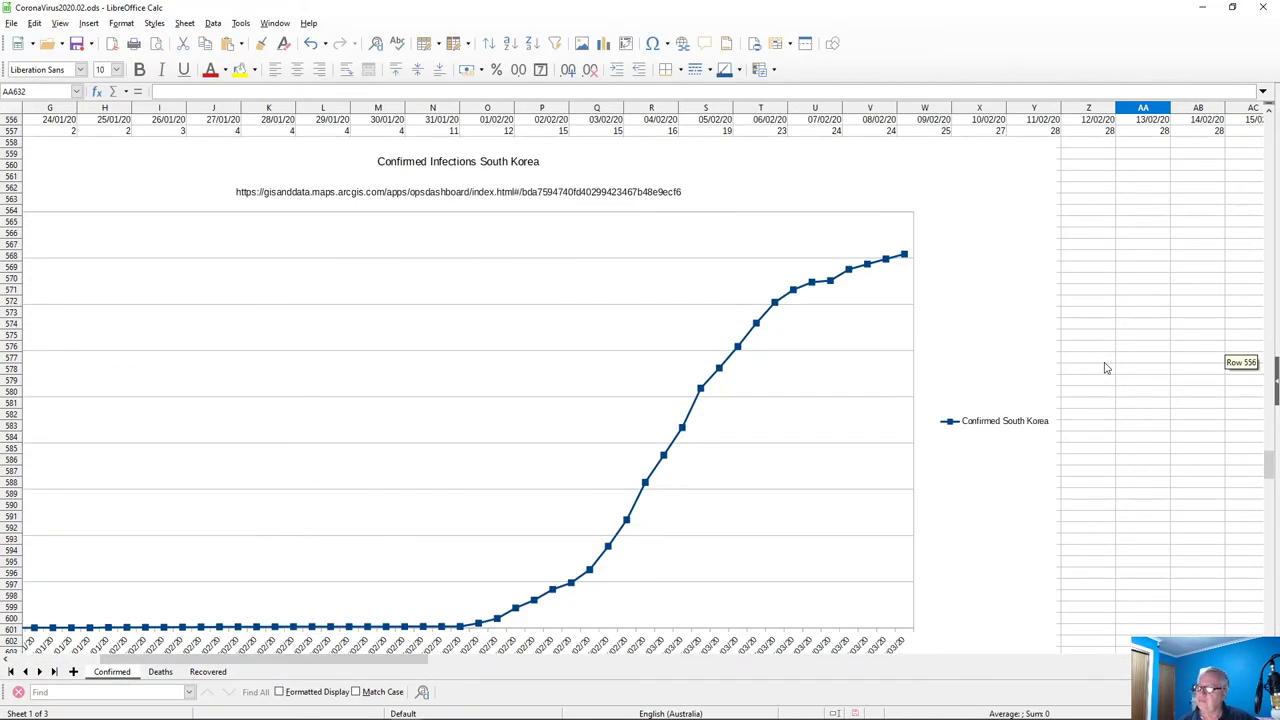
scroll(1105, 368, "down", 20)
scroll(1110, 368, "down", 8)
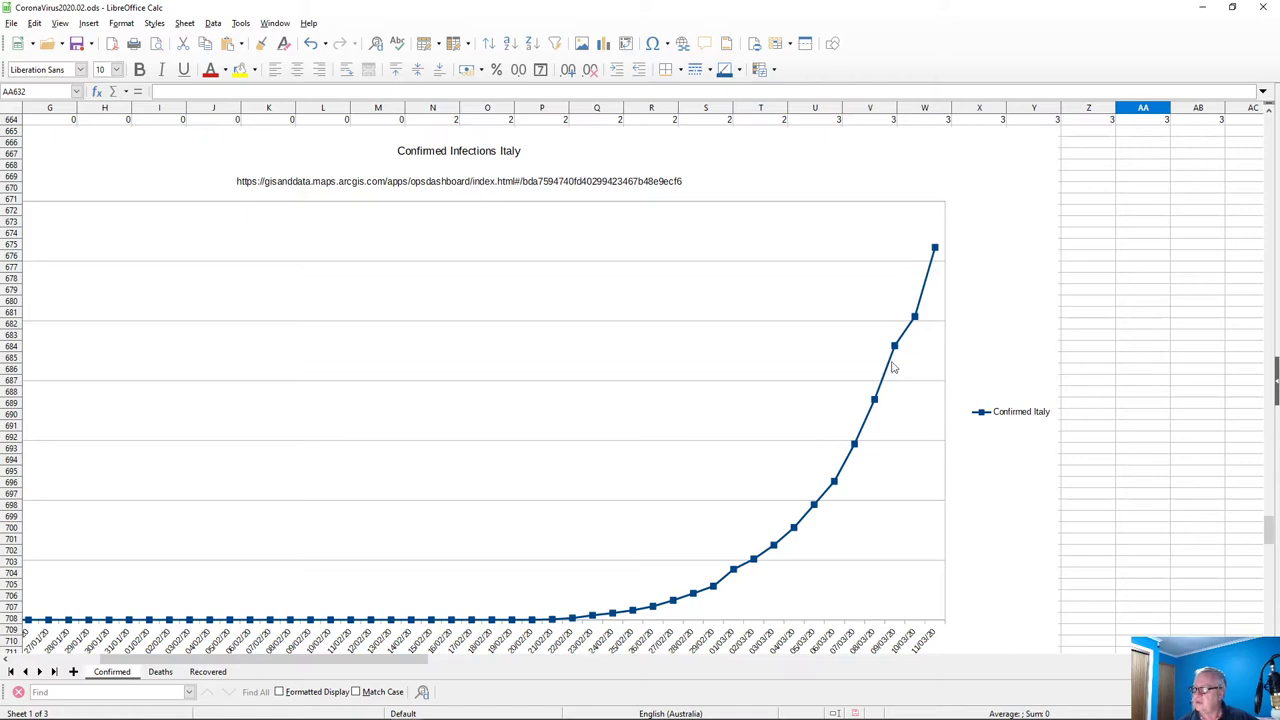
double_click(915, 318)
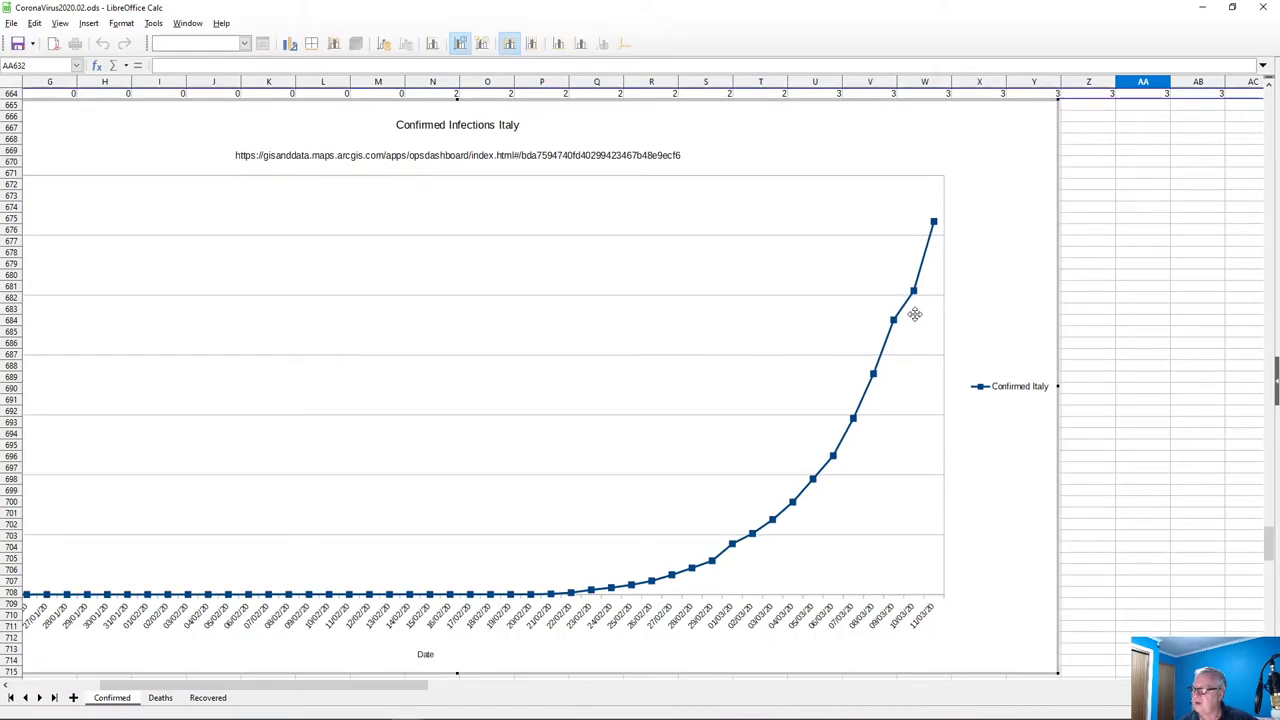
left_click(915, 292)
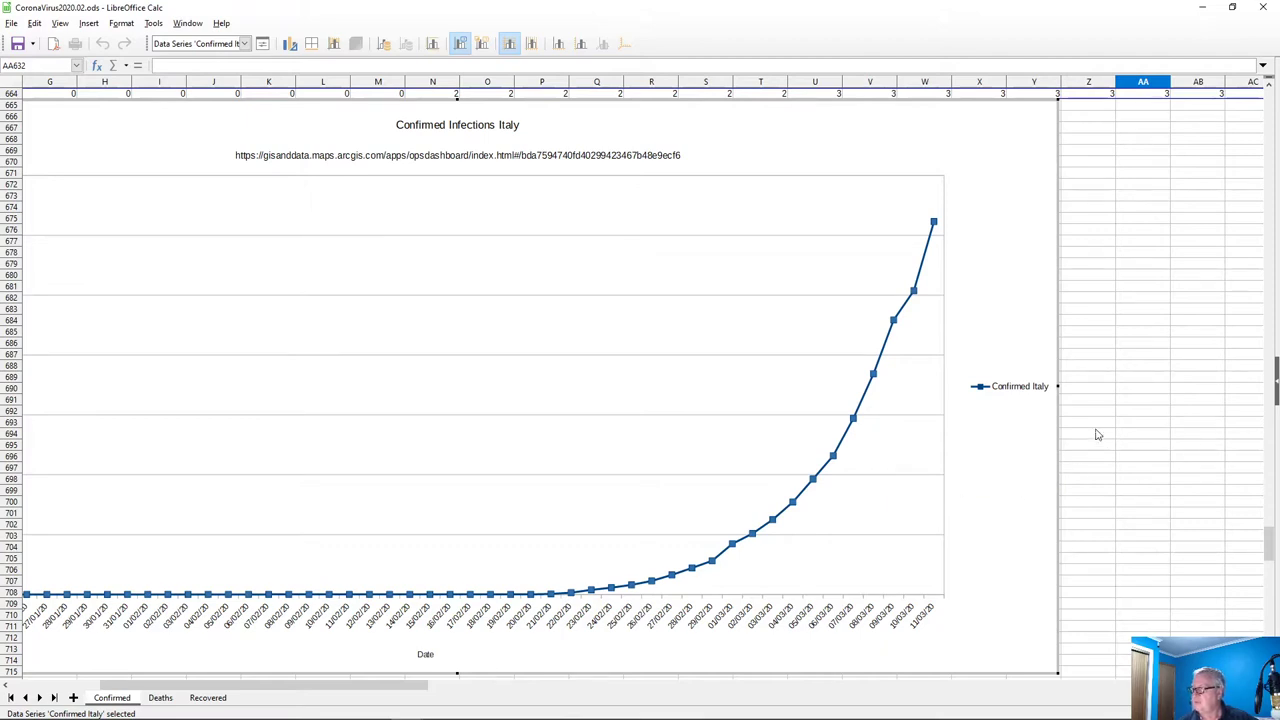
right_click(913, 291)
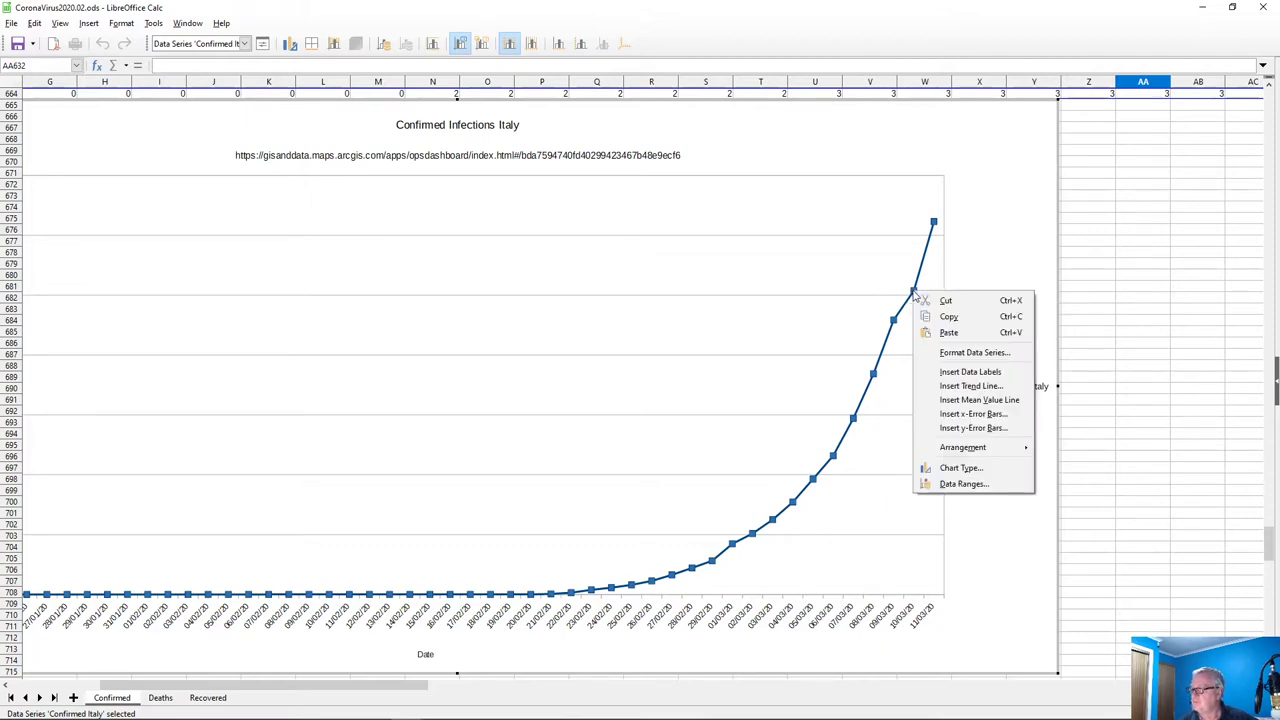
left_click(962, 483)
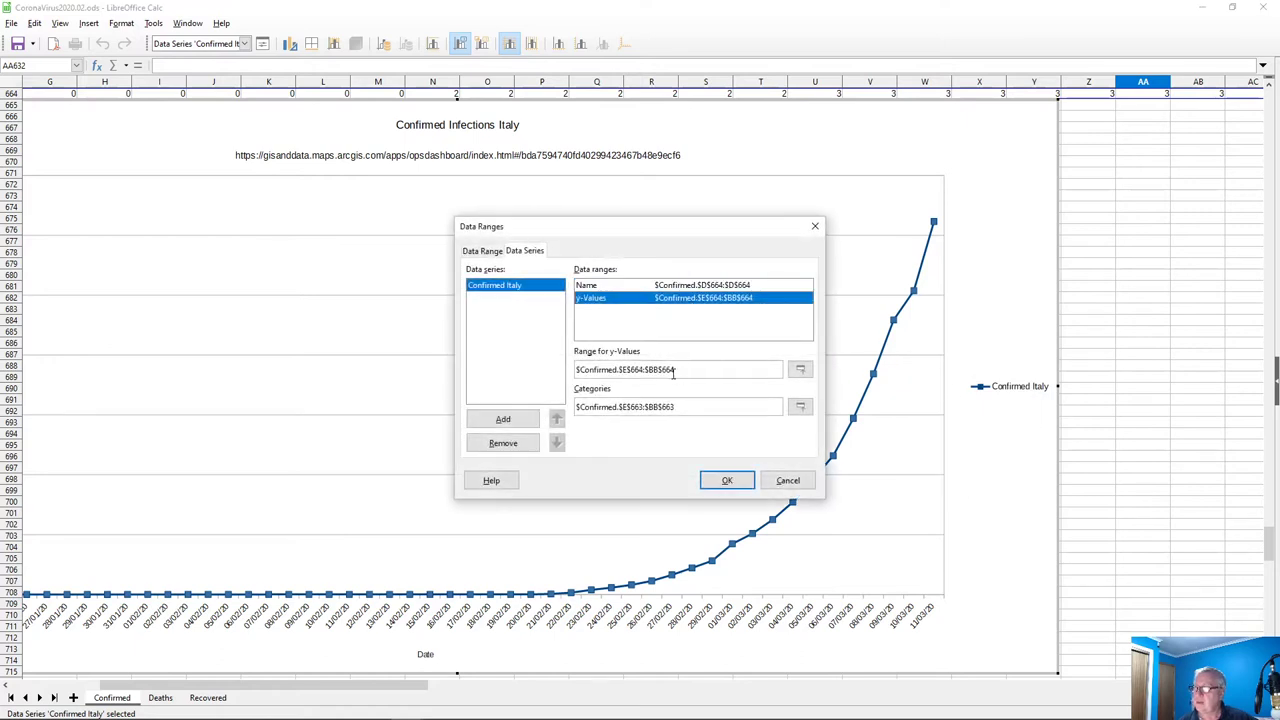
left_click(655, 370)
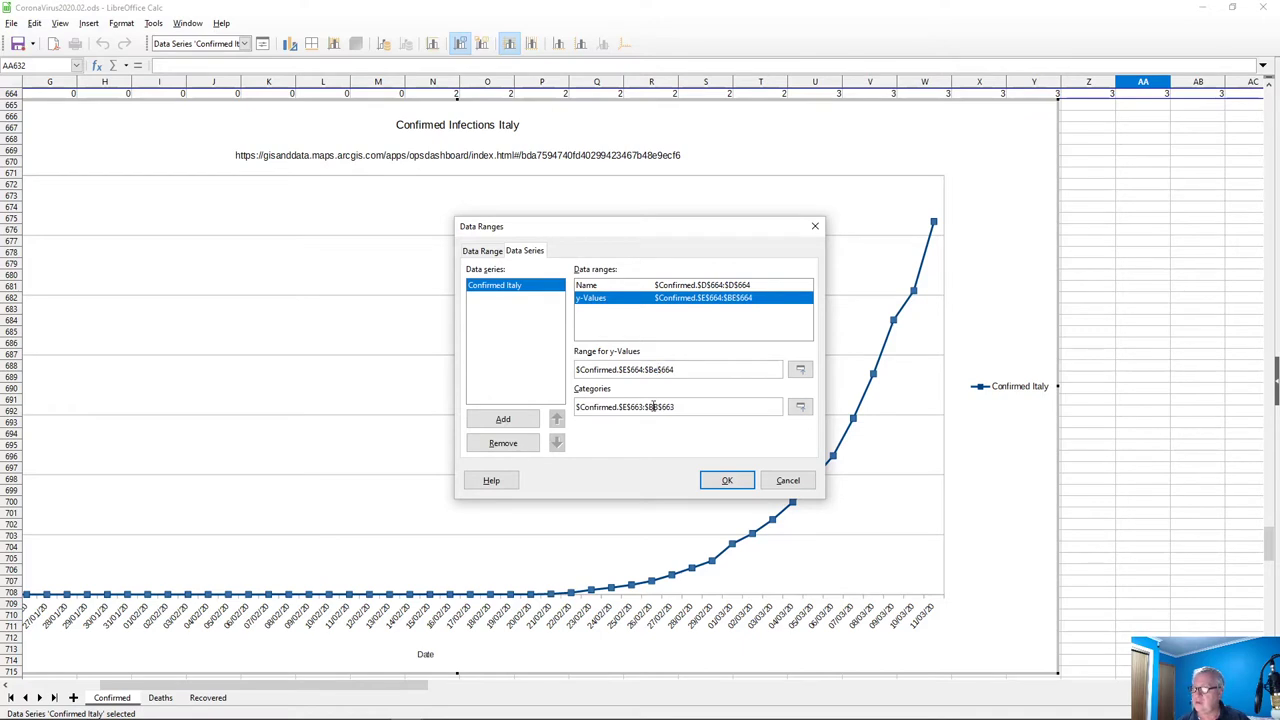
type("e")
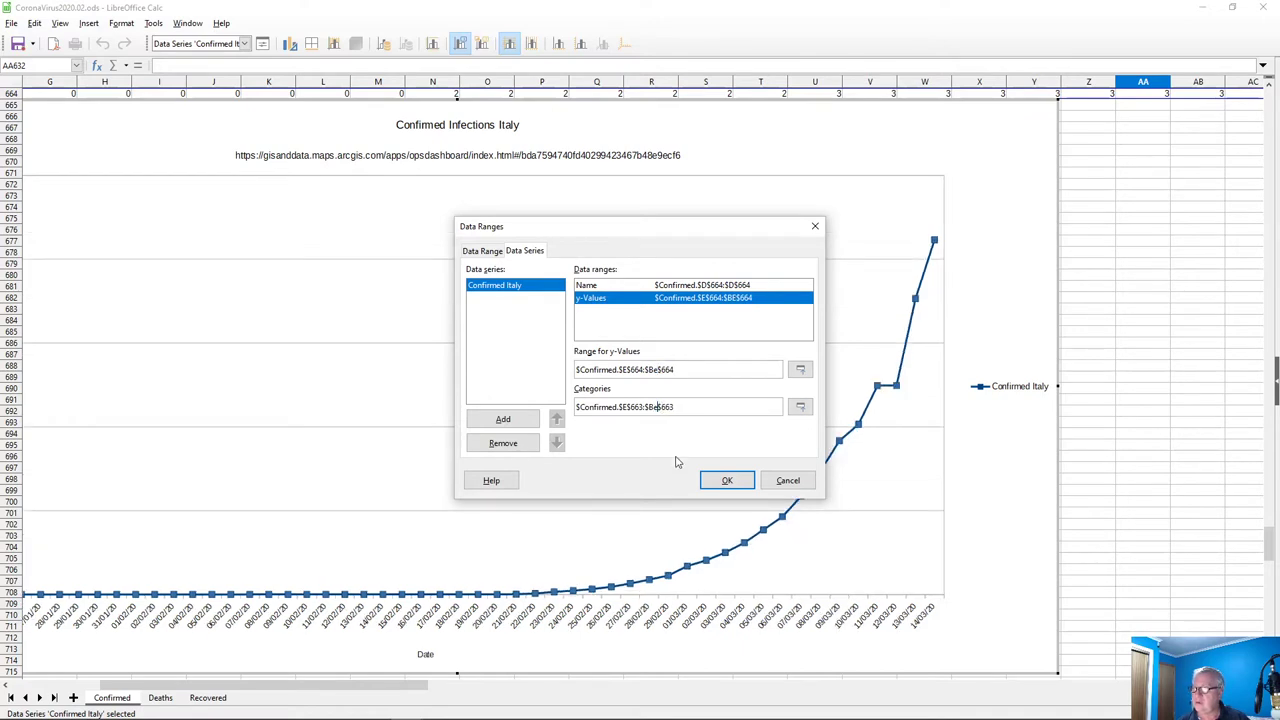
left_click(726, 482)
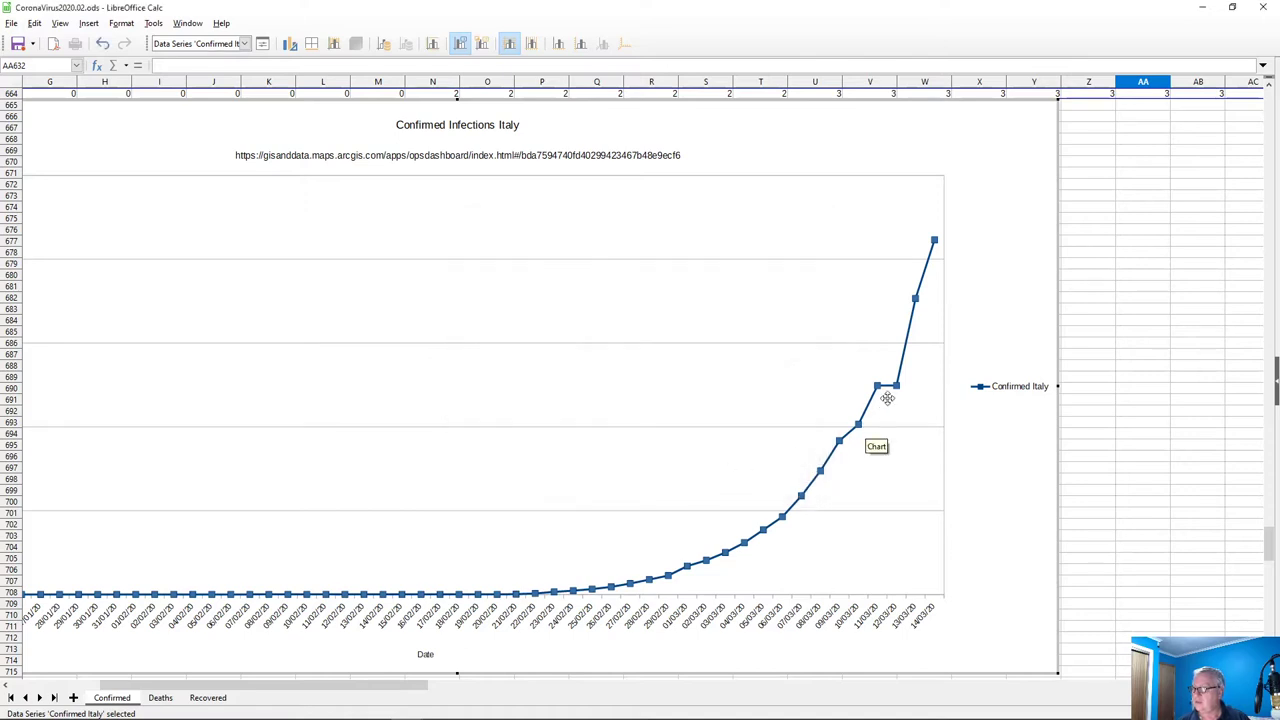
mouse_move(899, 392)
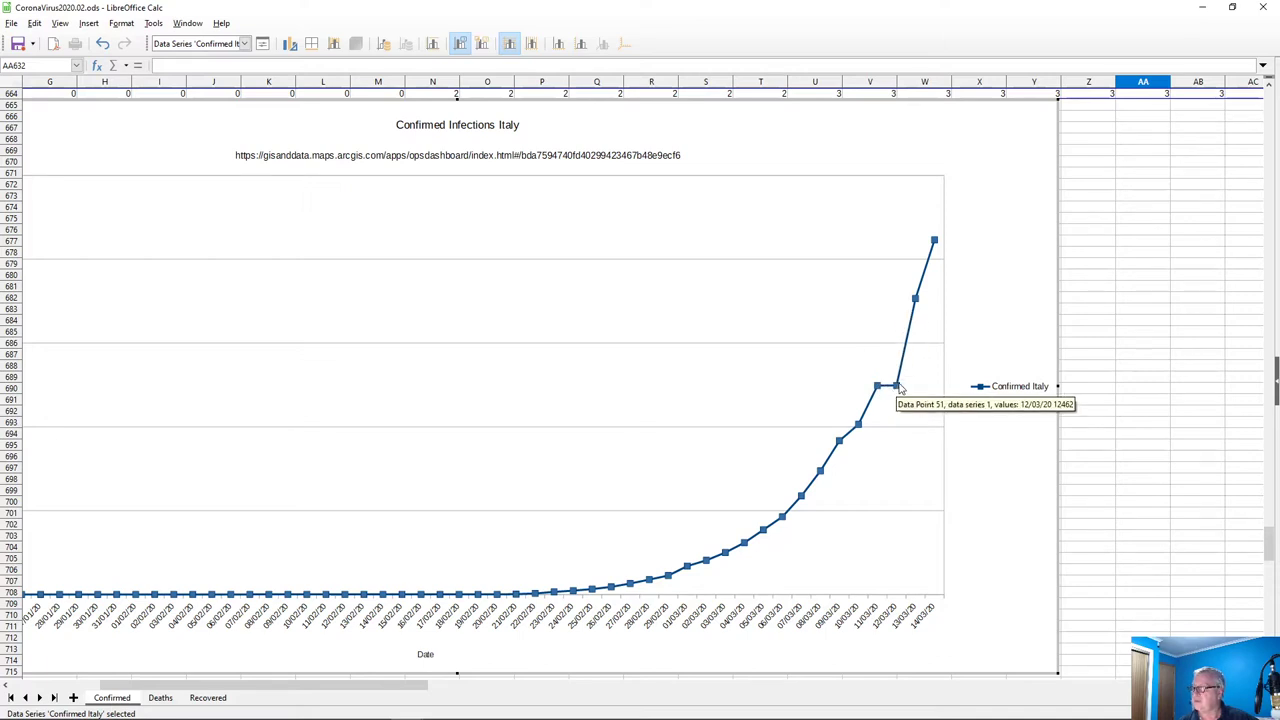
mouse_move(916, 306)
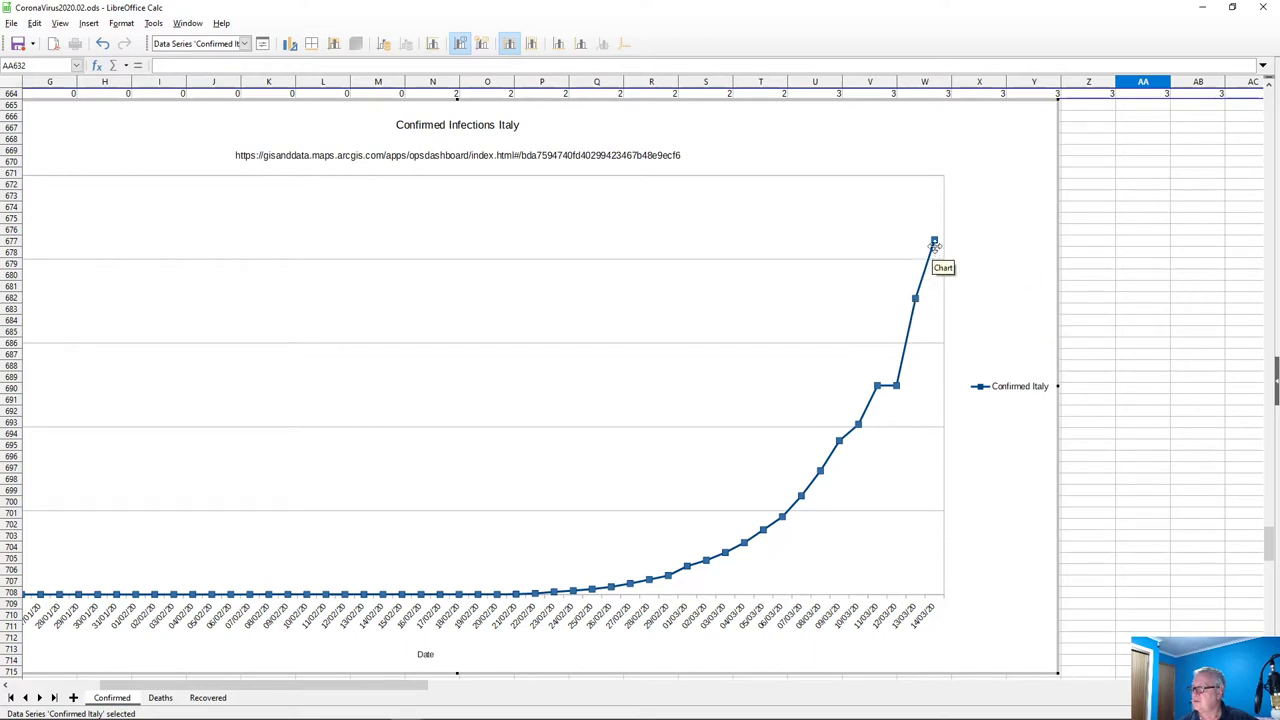
mouse_move(936, 245)
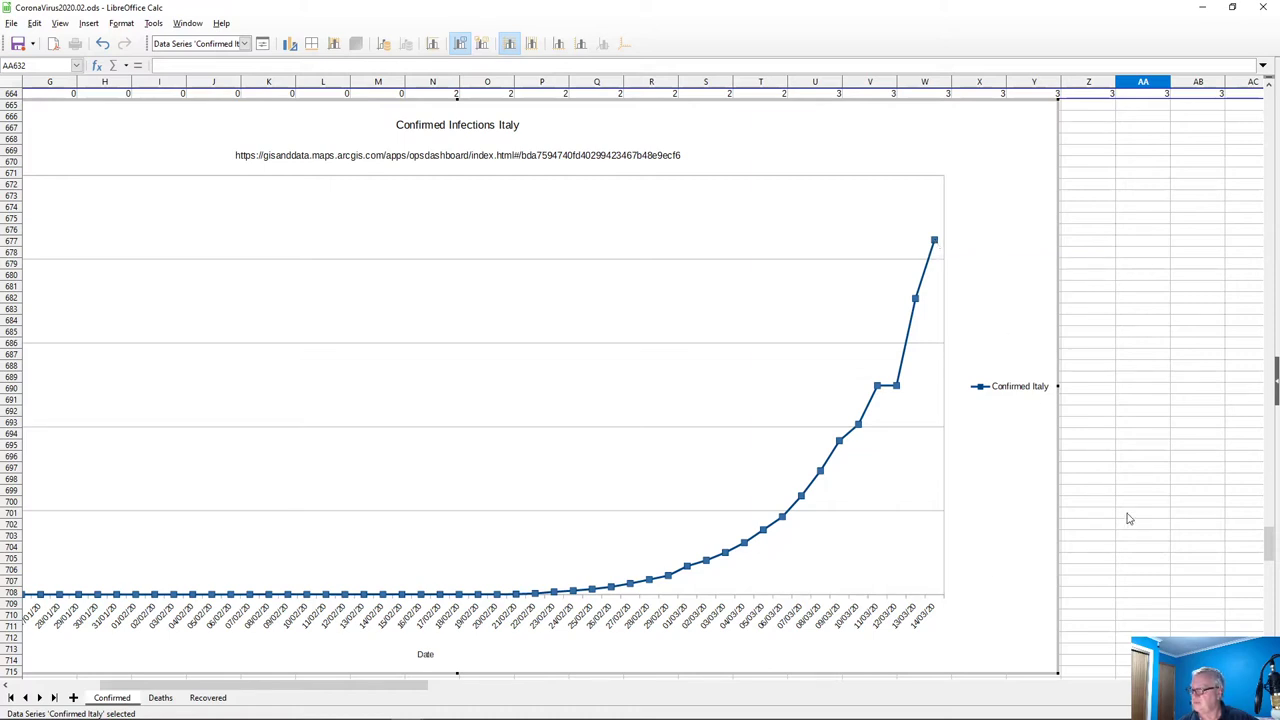
Extend the Daily percentage infection Increase without China chart's y-values to $E$718:$BE$718 and its categories to $E$717:$BE$717 on the Confirmed sheet
scroll(1122, 517, "down", 6)
scroll(1122, 517, "down", 7)
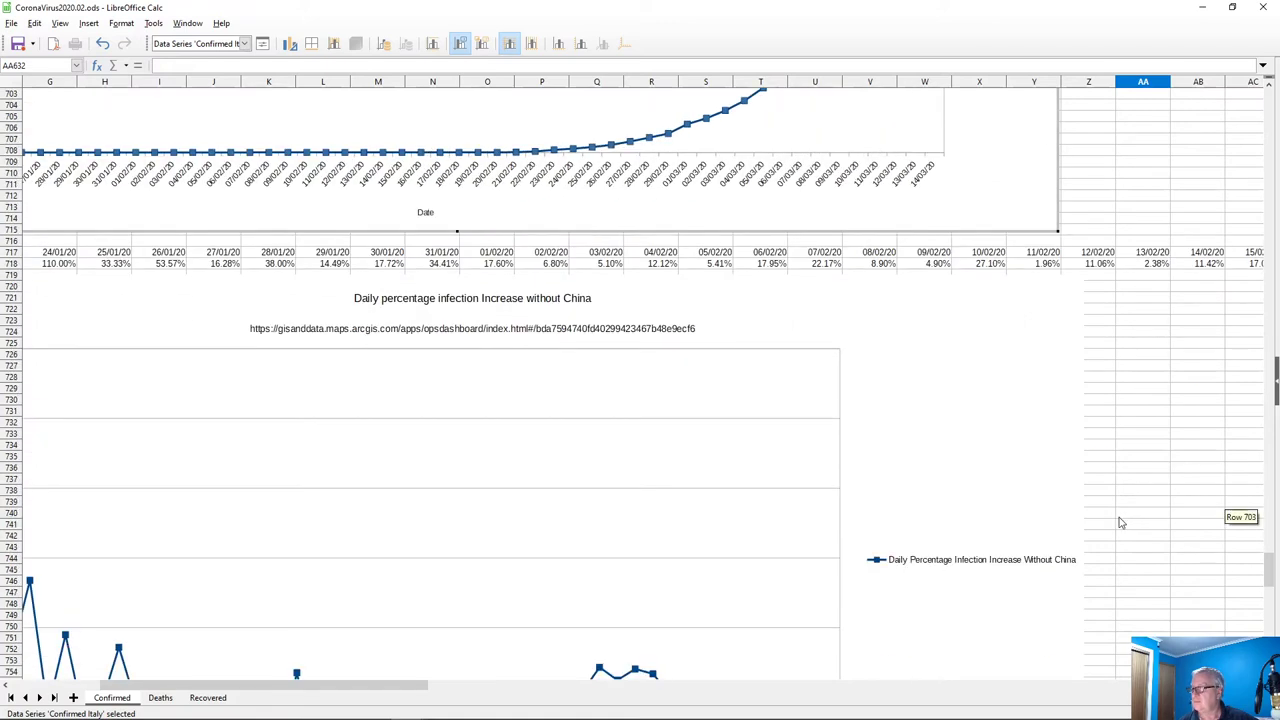
scroll(1122, 522, "down", 2)
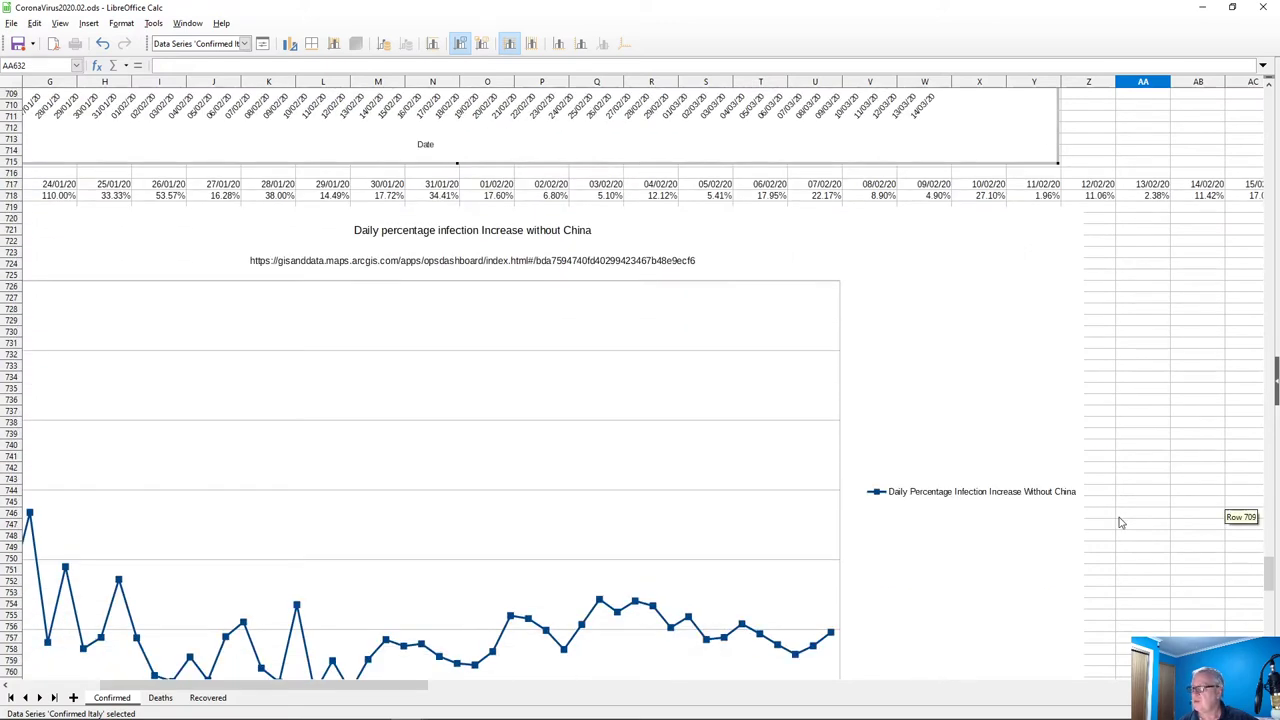
left_click(1122, 515)
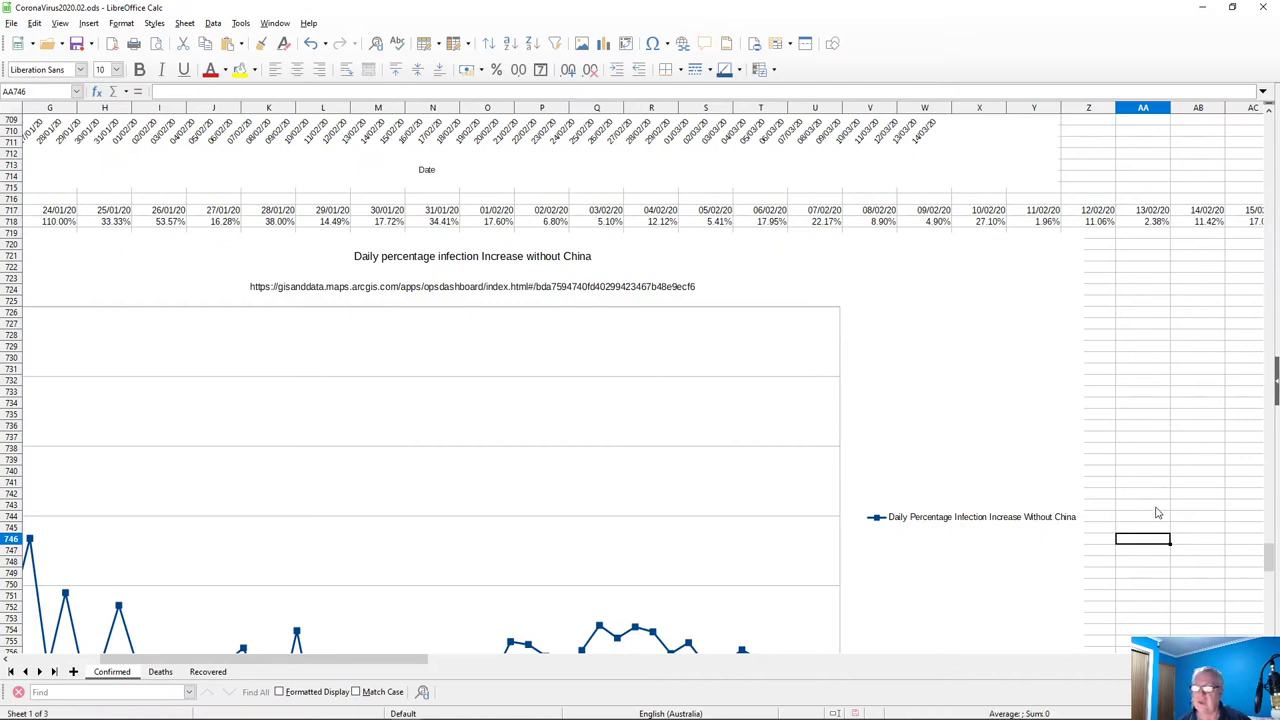
scroll(1157, 513, "down", 3)
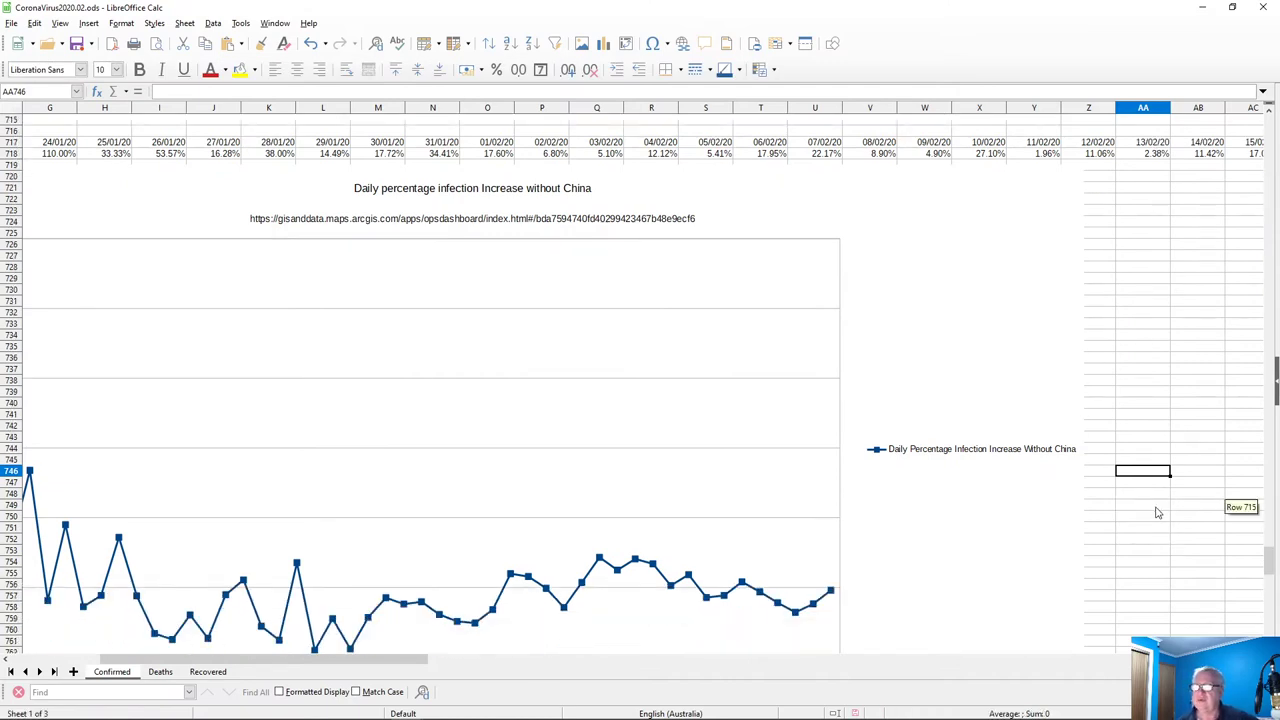
scroll(1157, 513, "down", 3)
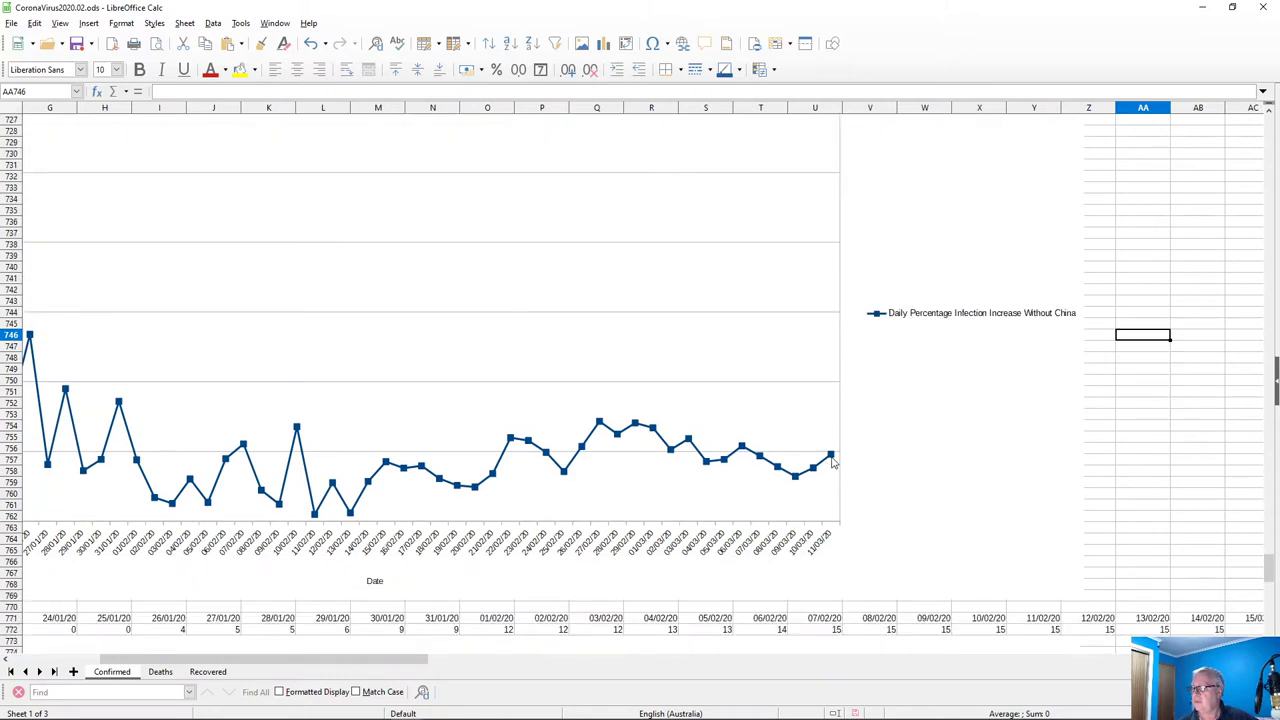
left_click(831, 456)
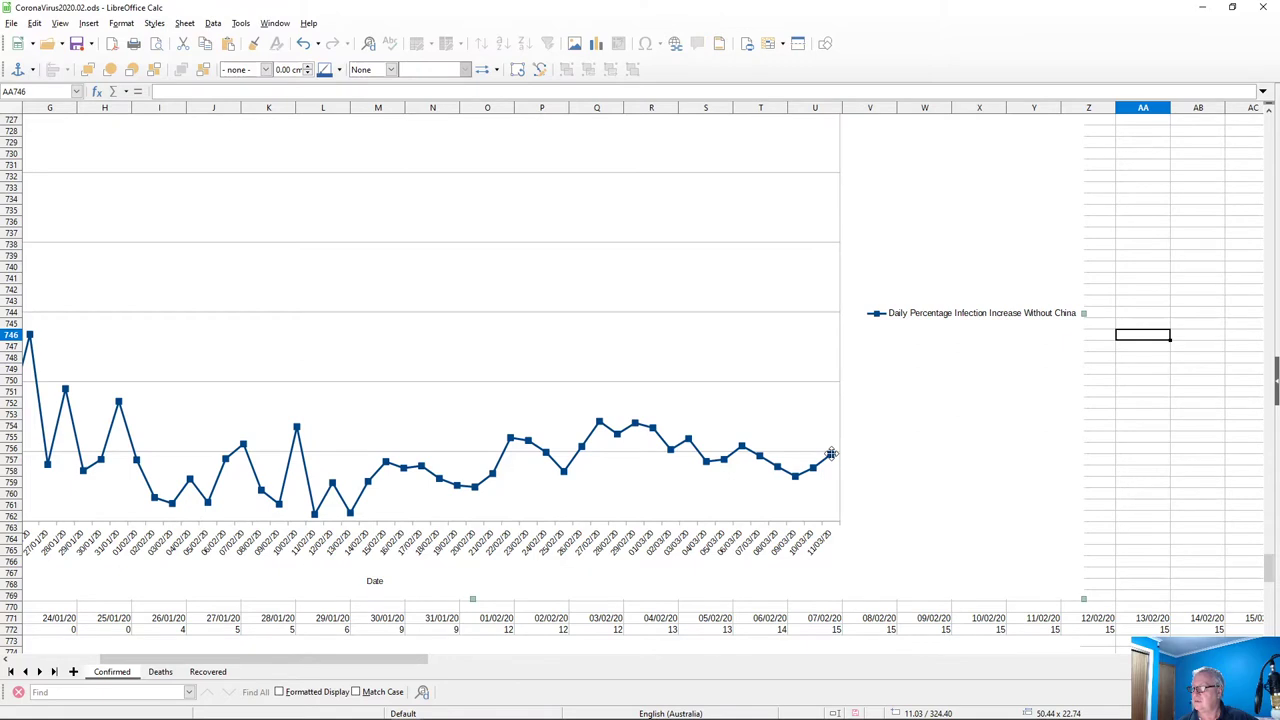
double_click(830, 454)
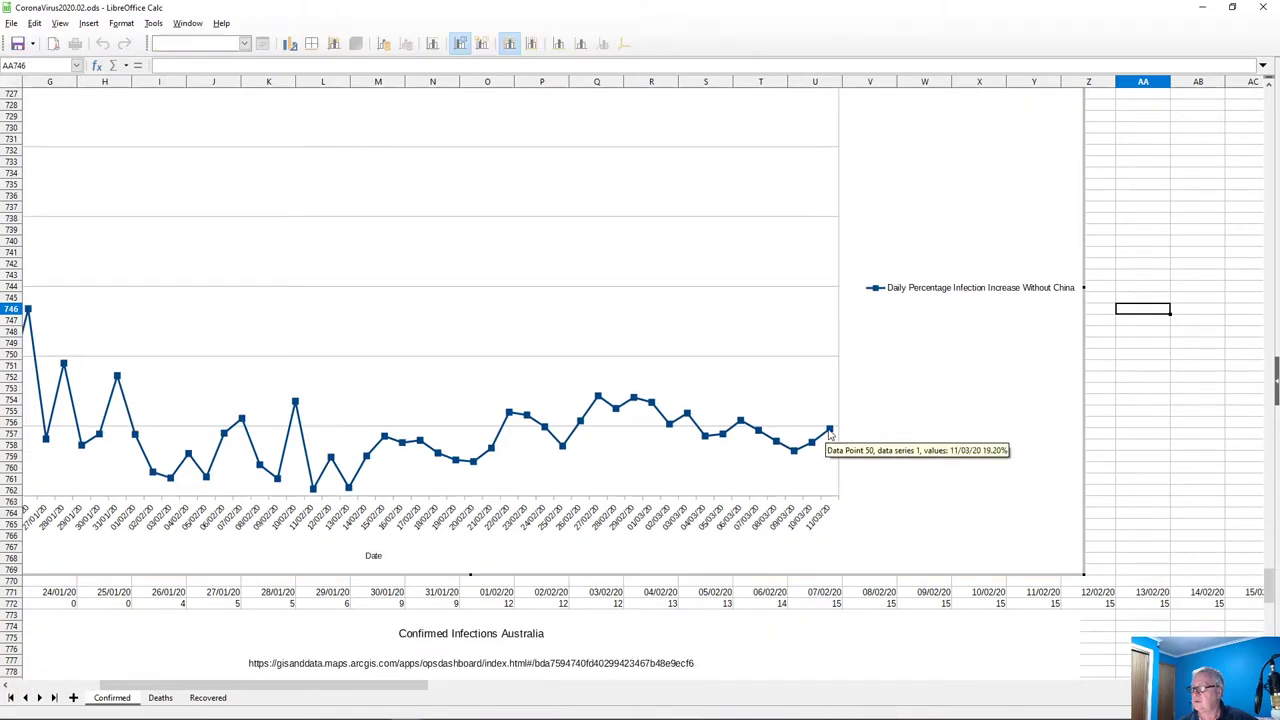
left_click(829, 431)
right_click(830, 431)
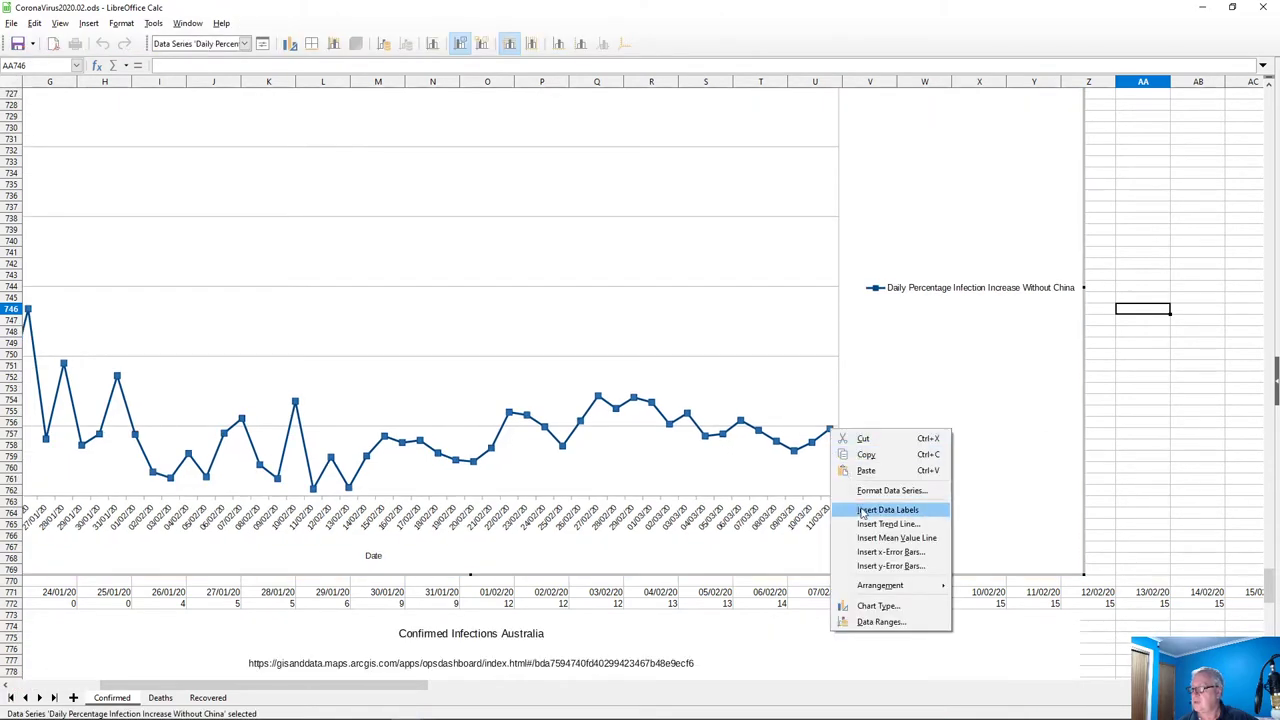
left_click(877, 622)
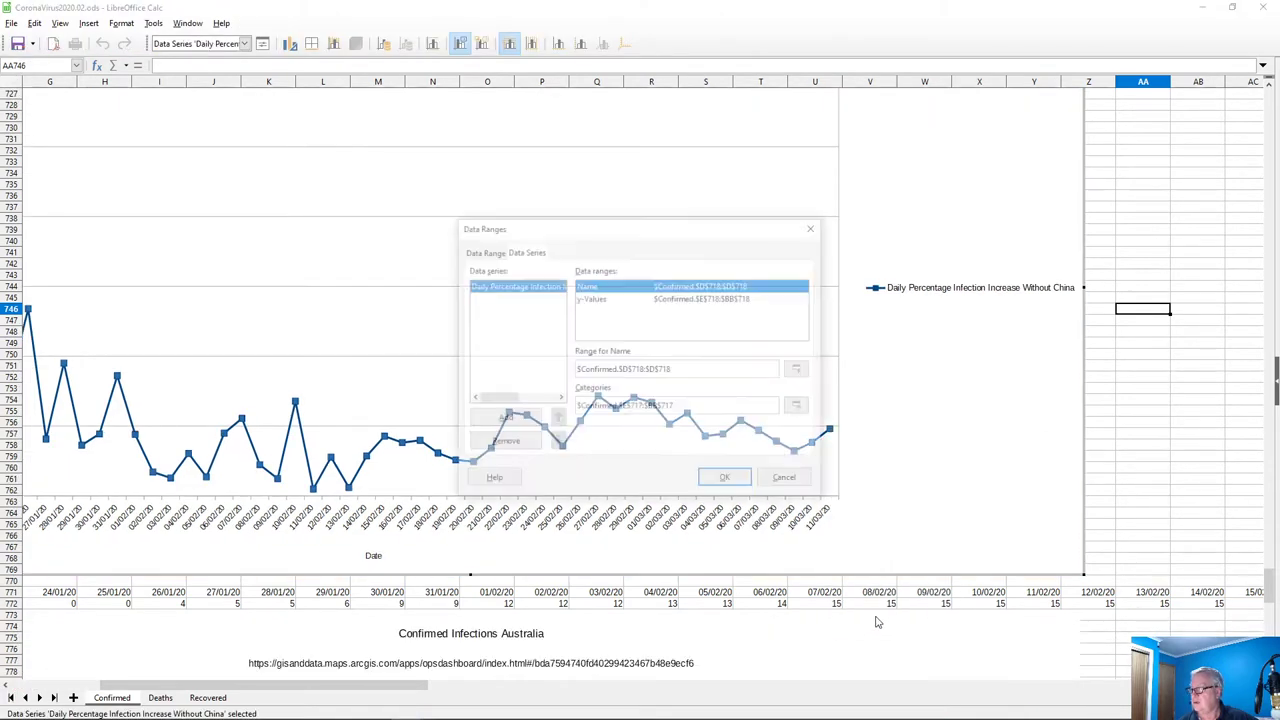
left_click(616, 301)
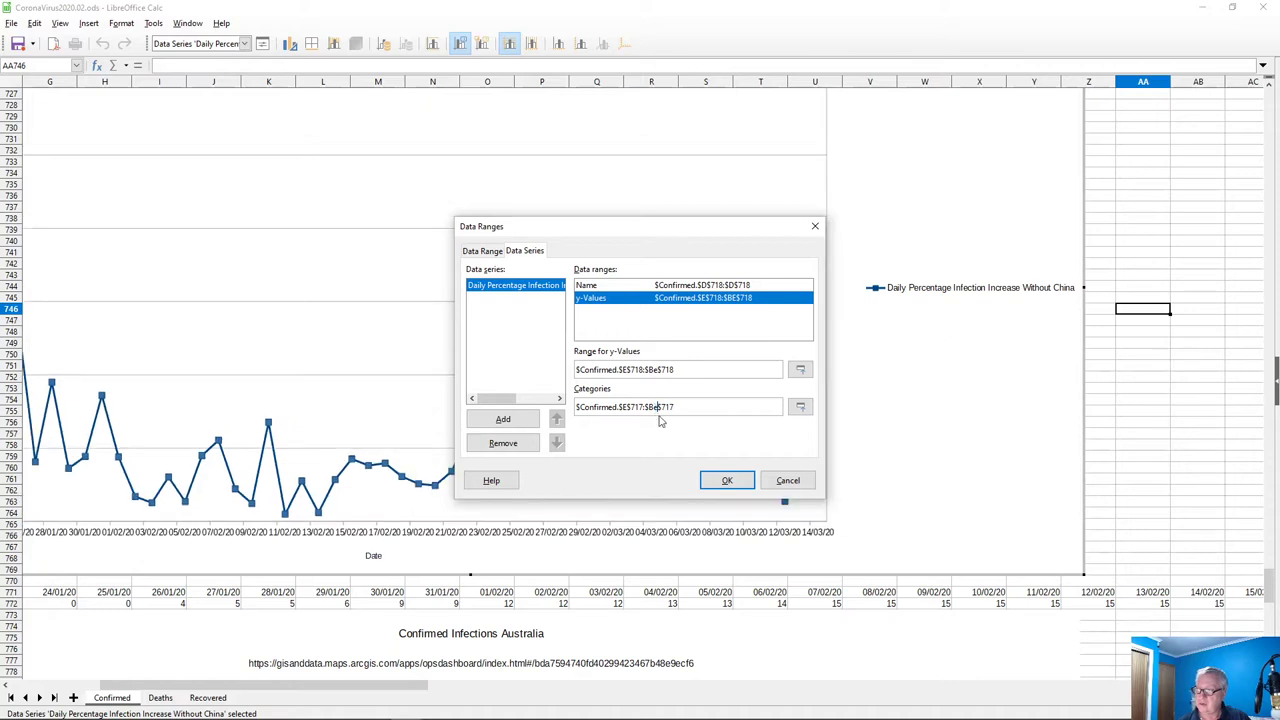
left_click(725, 479)
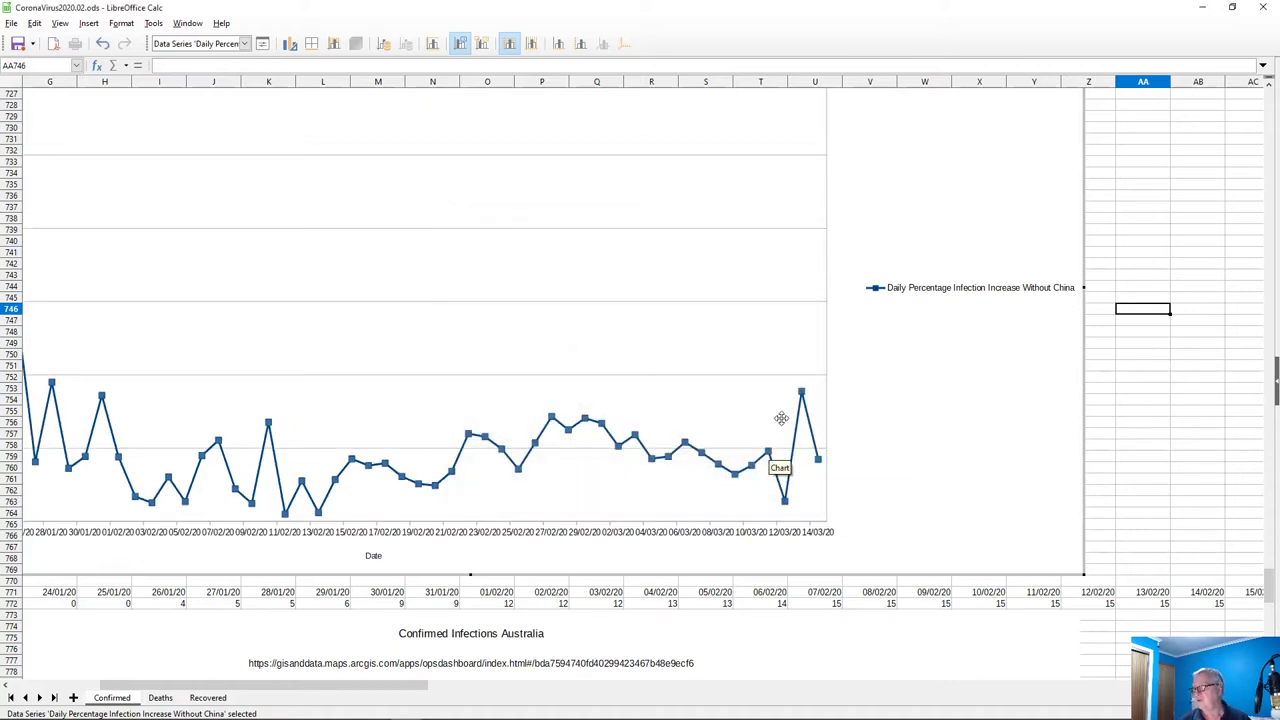
Inspect the 12/03/20 and 13/03/20 data points on the Daily percentage infection Increase without China chart
mouse_move(785, 508)
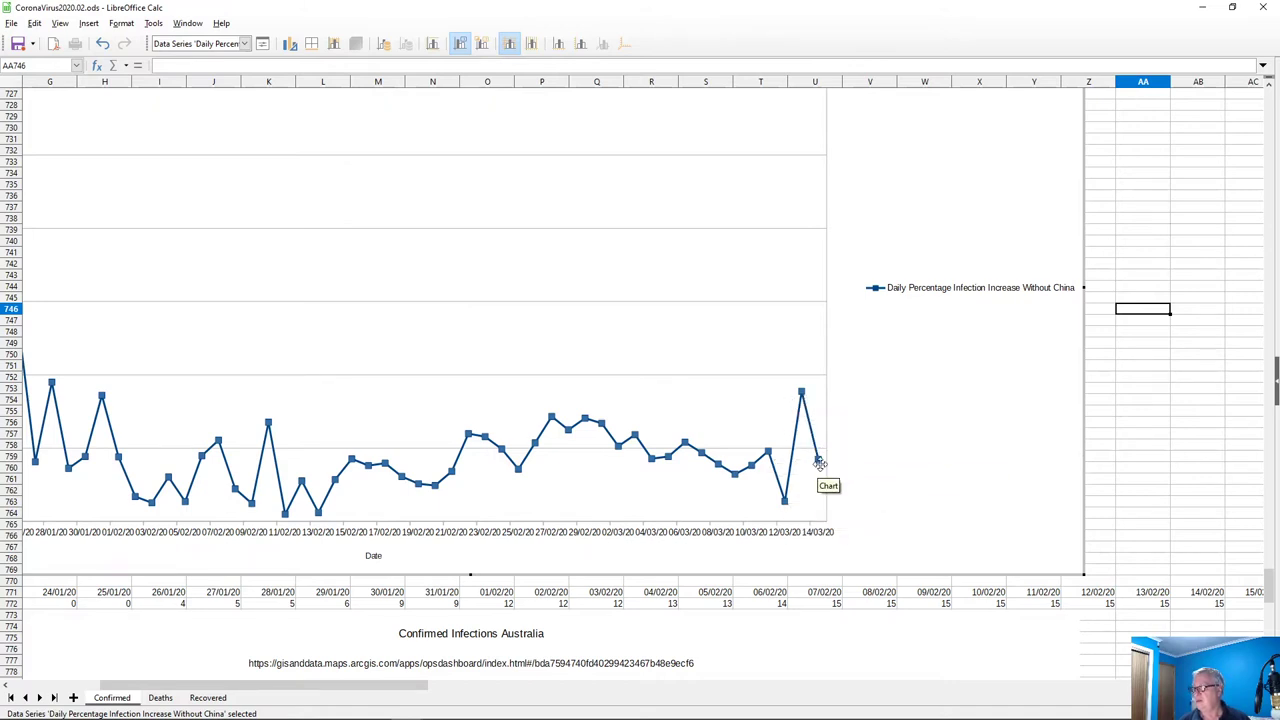
mouse_move(801, 394)
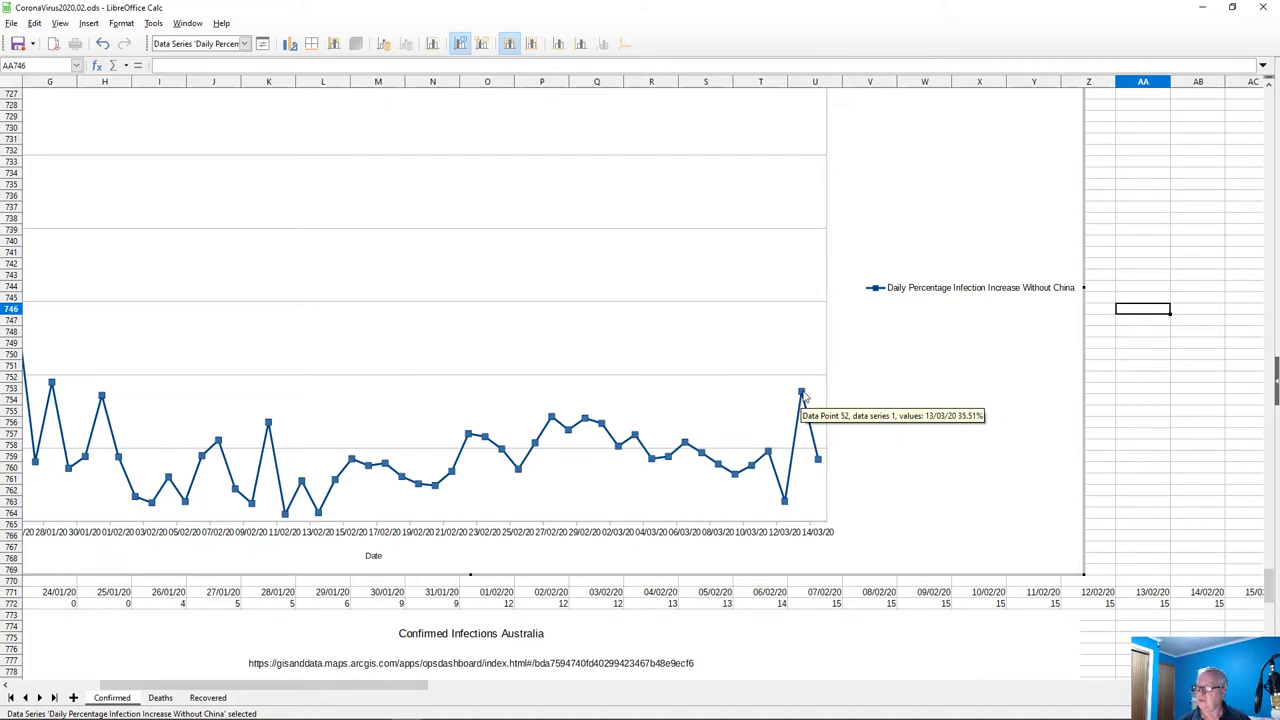
left_click(803, 405)
left_click(784, 502)
mouse_move(784, 503)
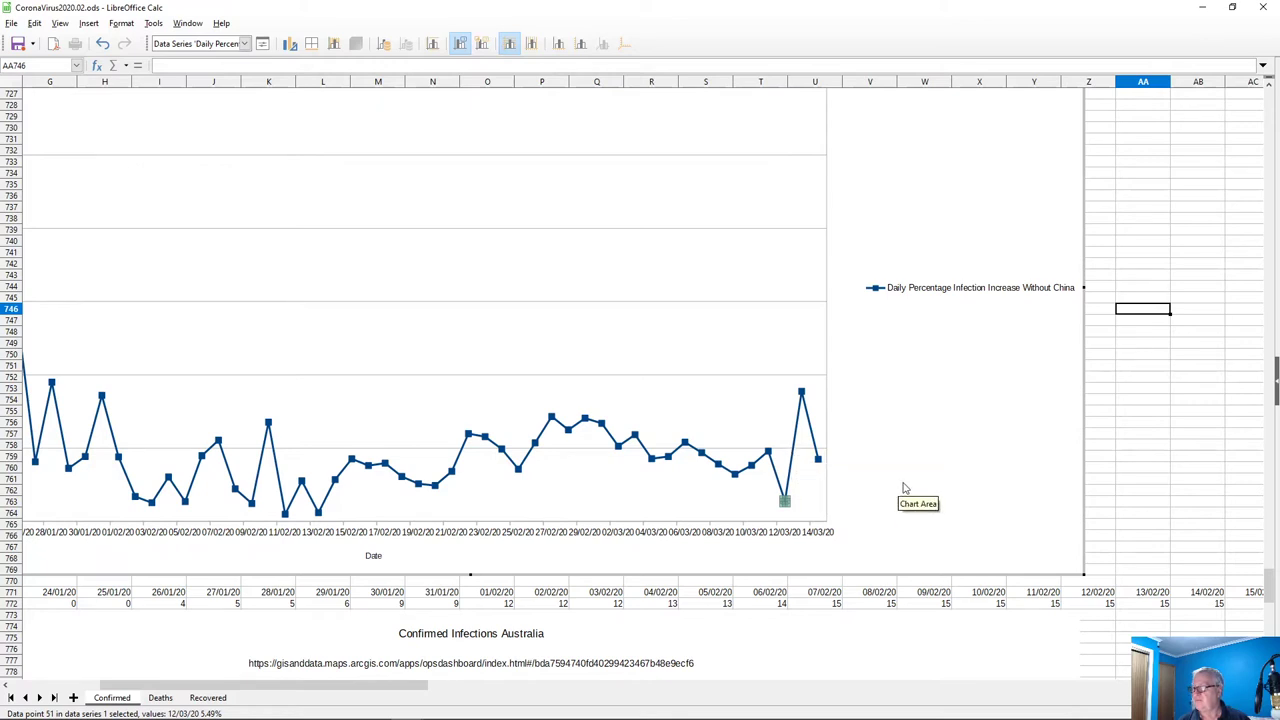
left_click(1140, 432)
left_click(1145, 431)
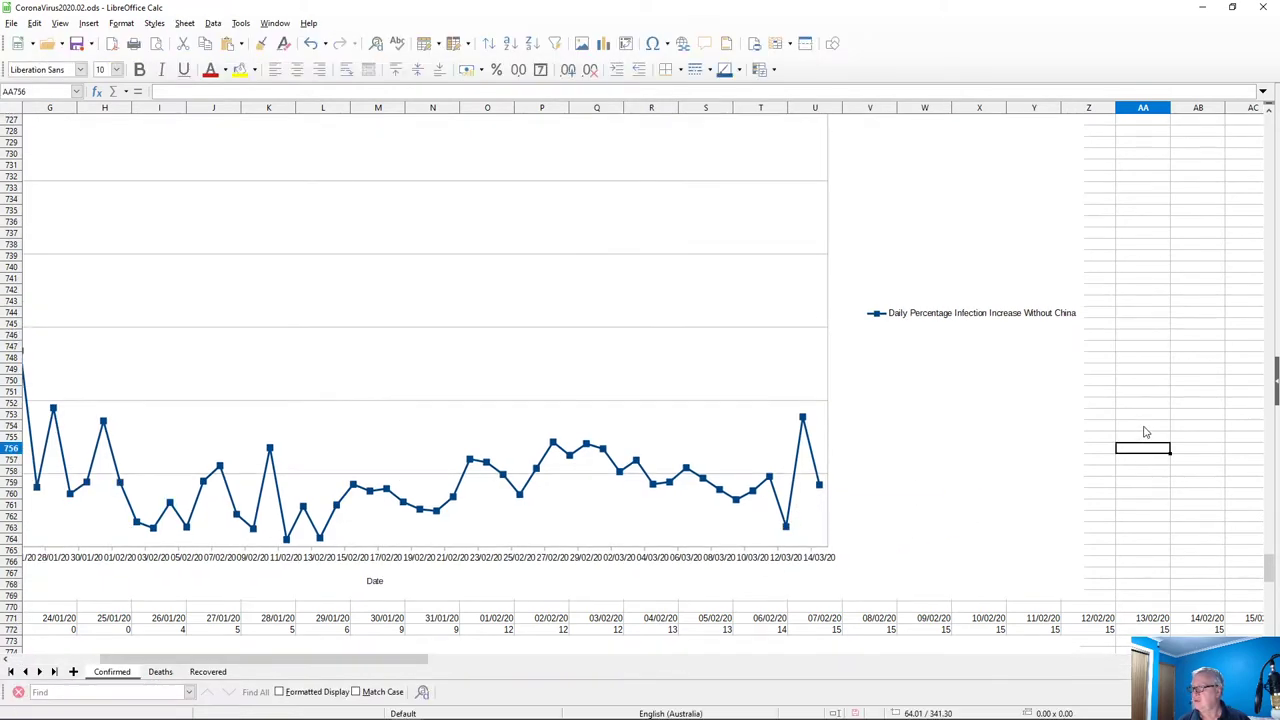
Check the daily percentage increase formulas for 12/03/20 and 13/03/20 in cells BC718 and BD718
scroll(1190, 330, "up", 10)
scroll(1212, 300, "up", 18)
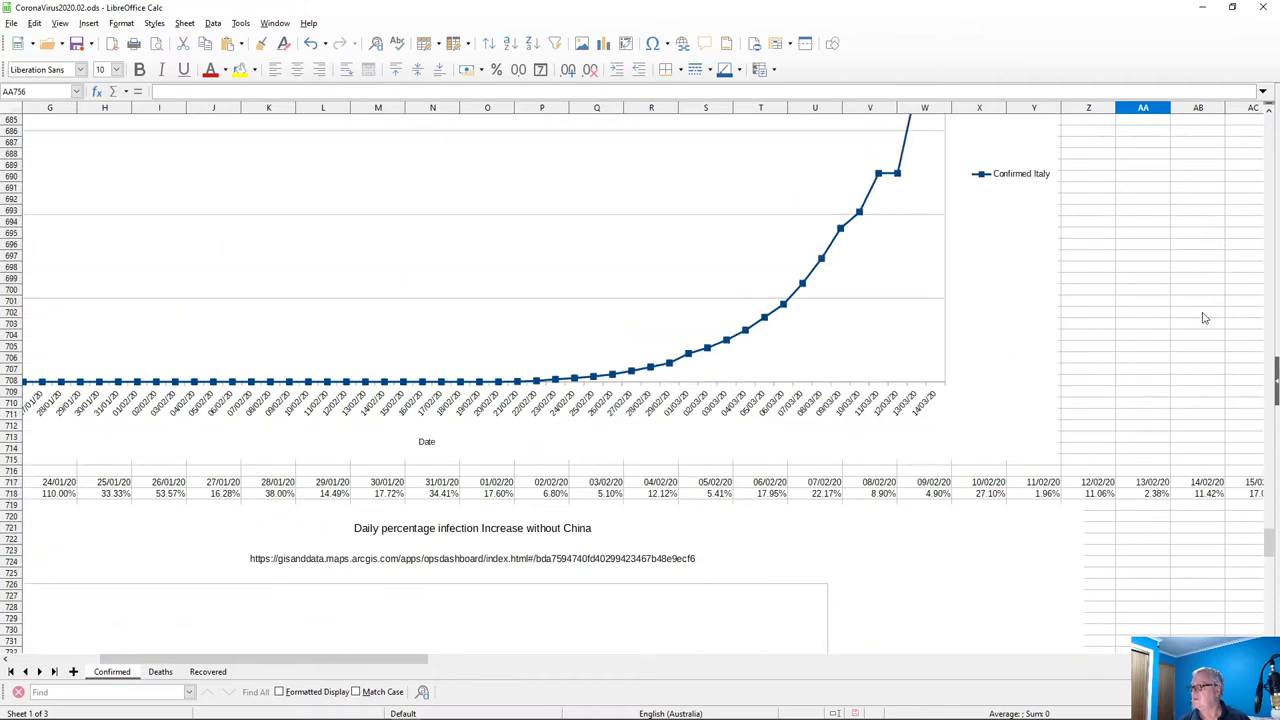
scroll(1190, 410, "down", 20)
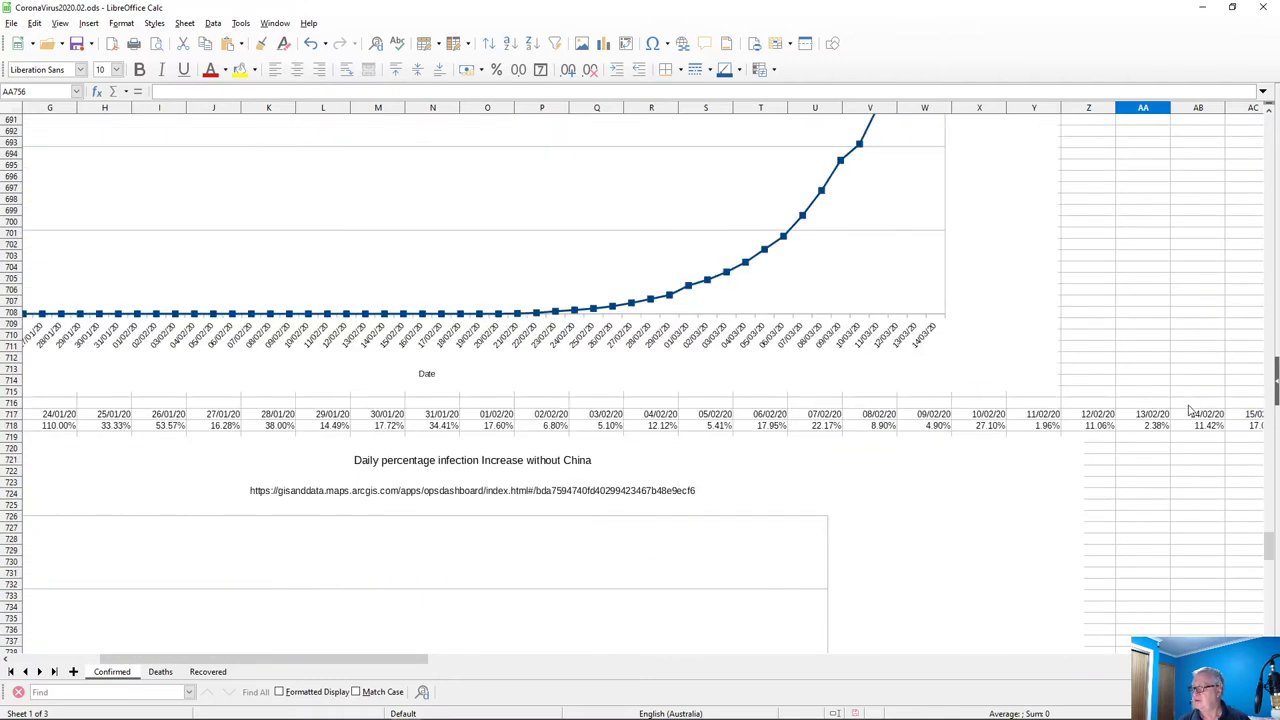
scroll(1190, 410, "up", 4)
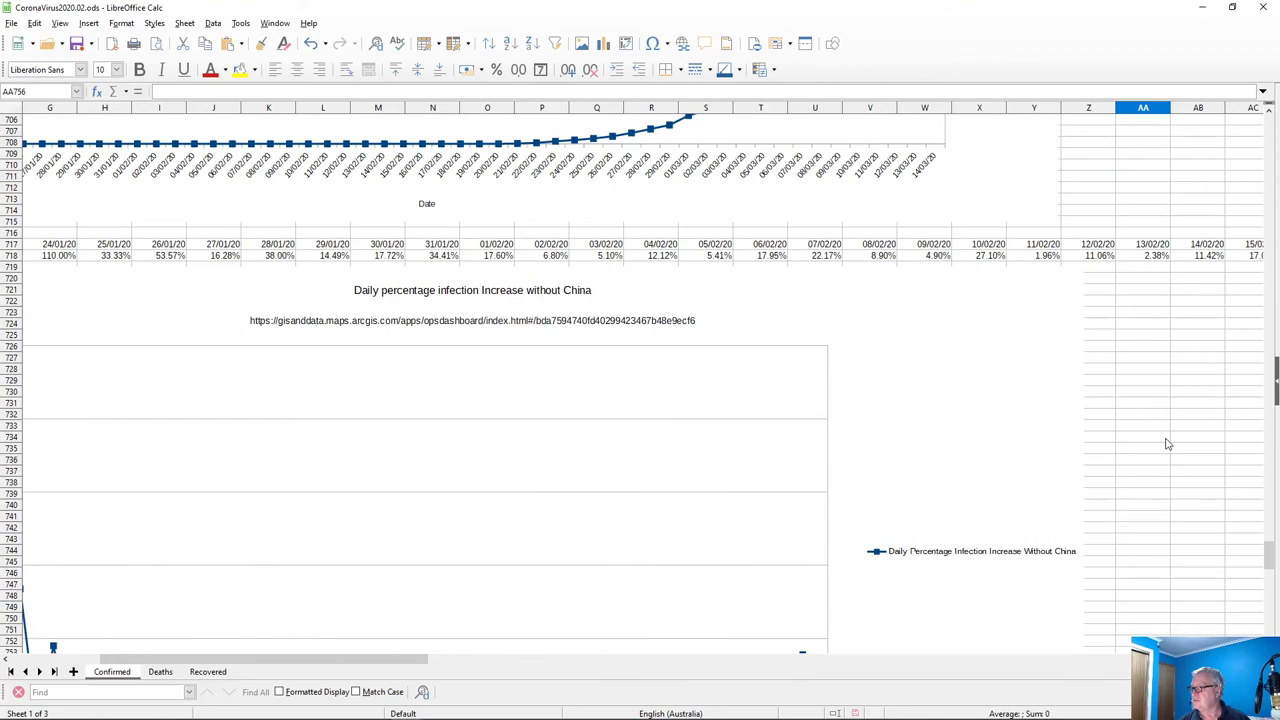
left_click_drag(399, 660, 904, 655)
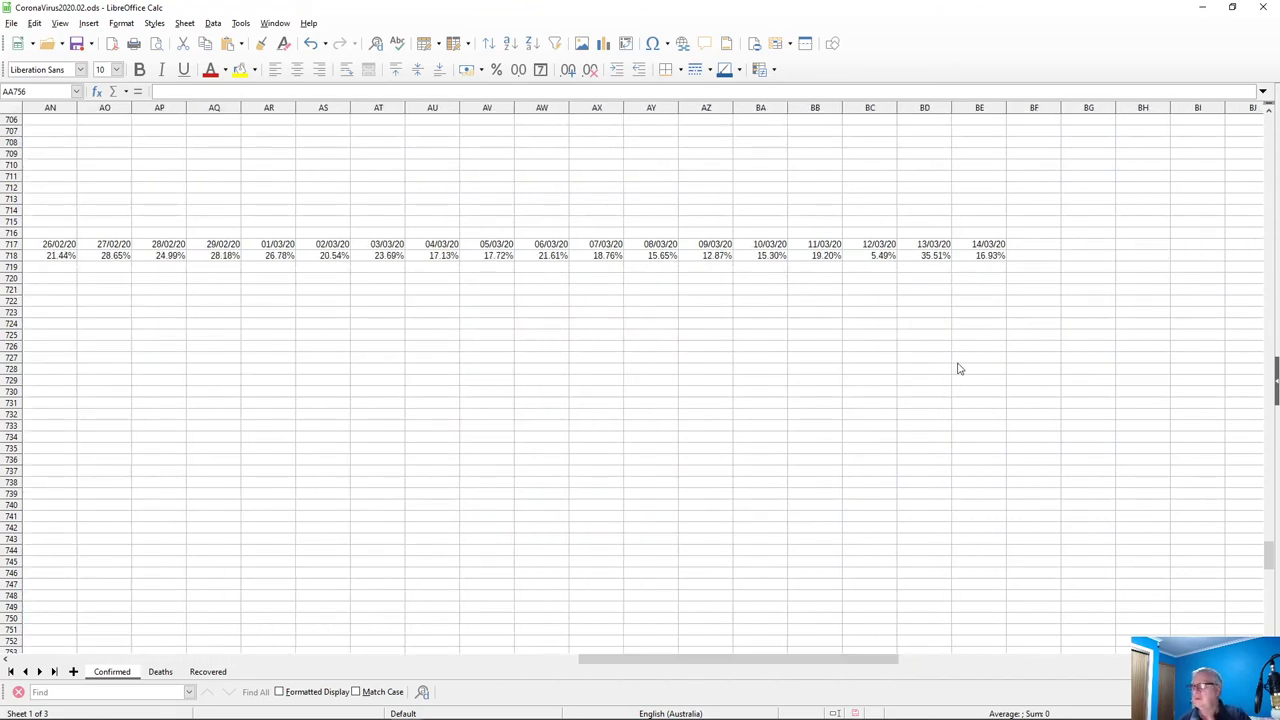
left_click(875, 258)
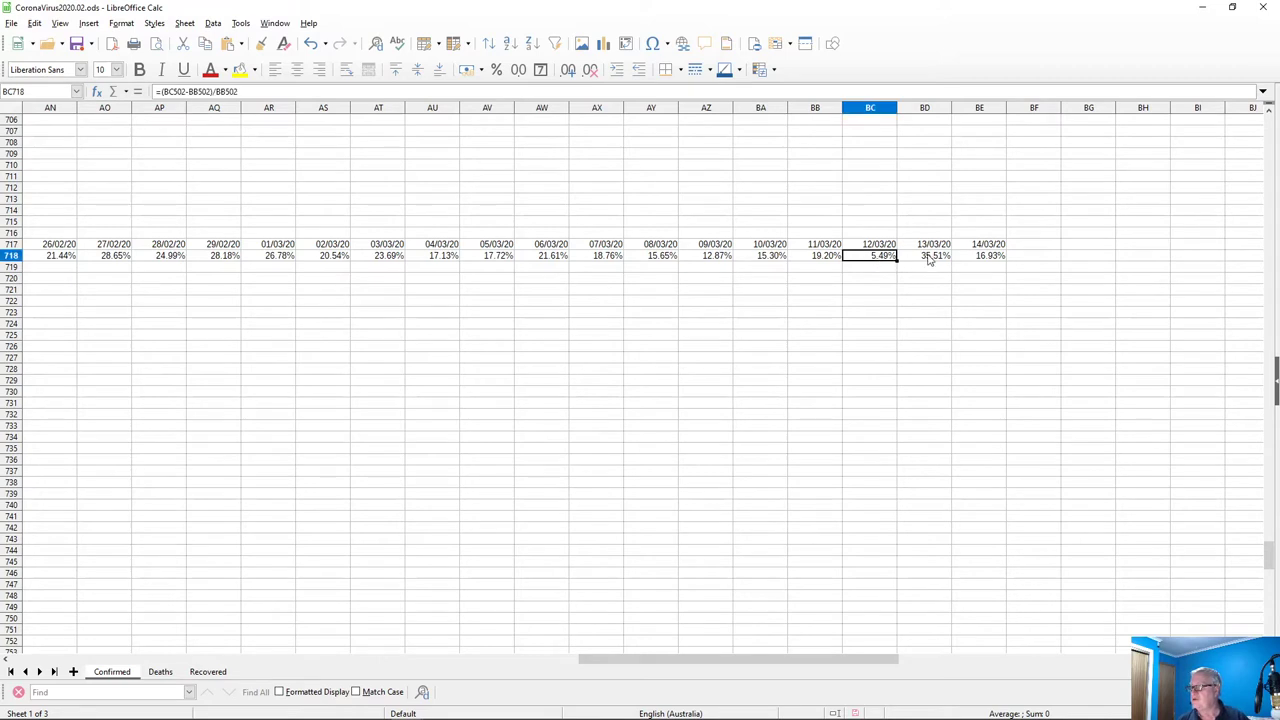
left_click(932, 258)
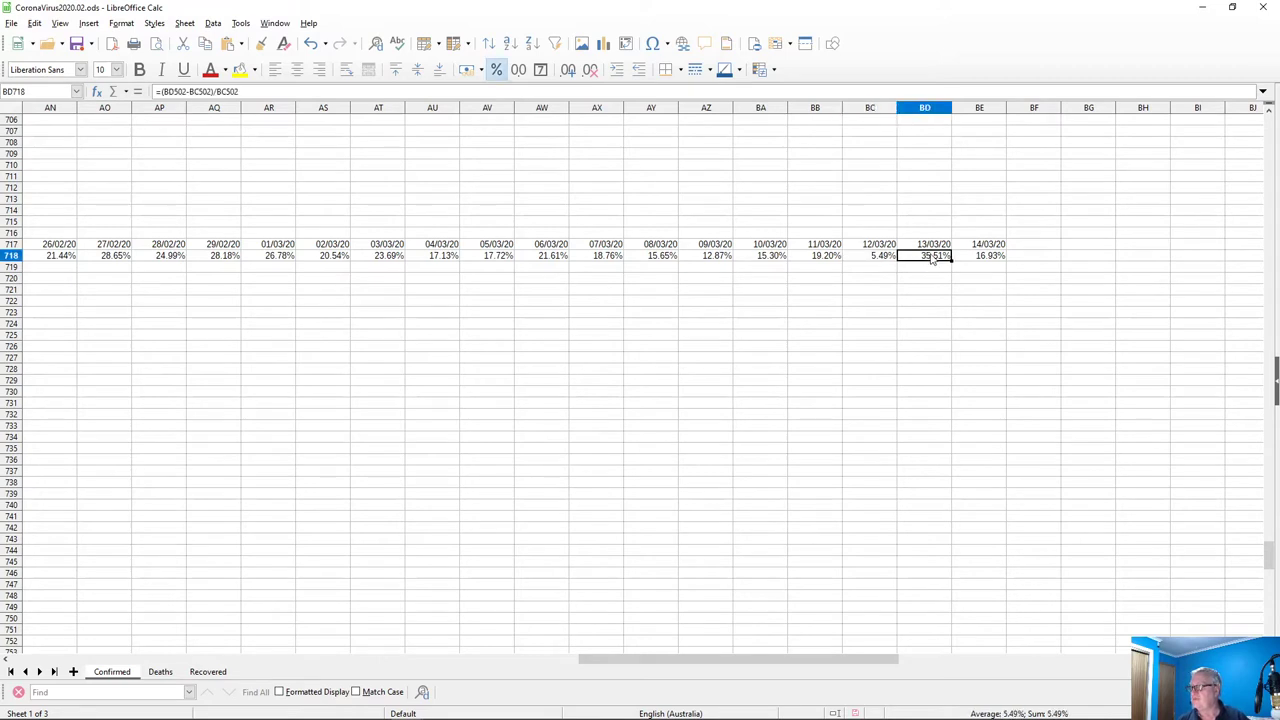
Calculate the average of the 12/03/20 and 13/03/20 percentage increases in cell BC720 with the formula =(5.49+35.51)/2
left_click(856, 281)
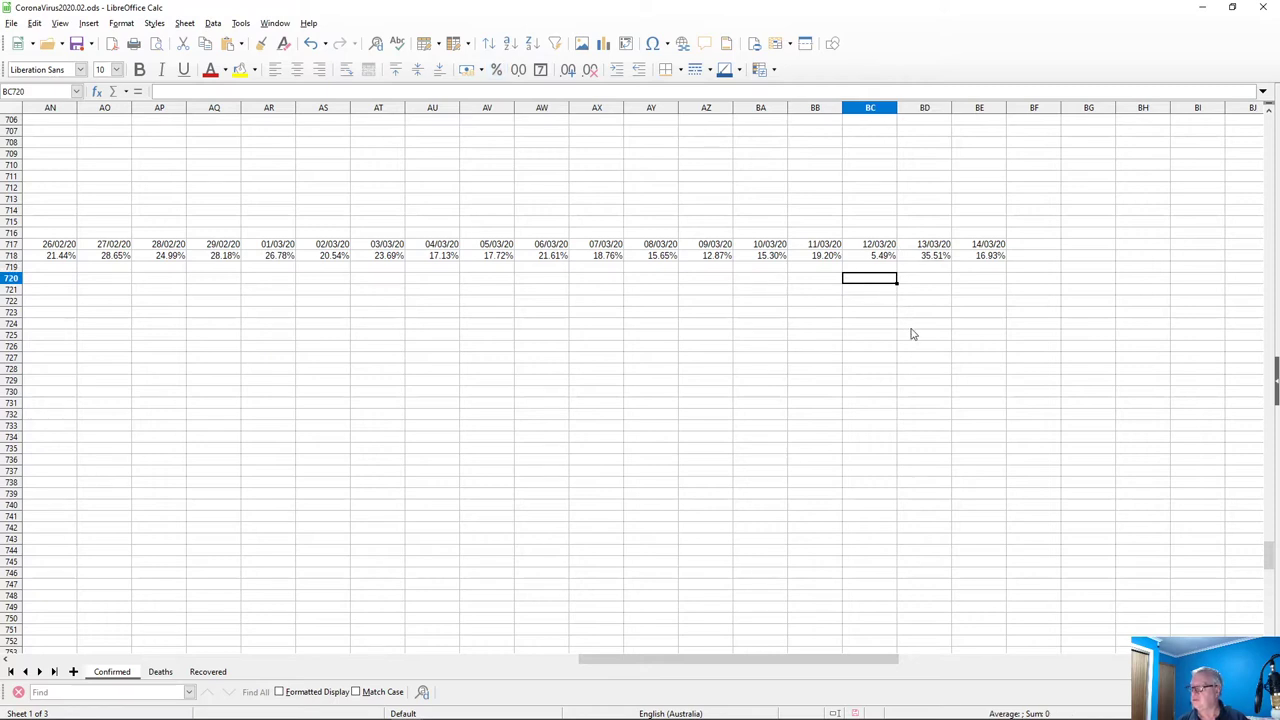
type("5")
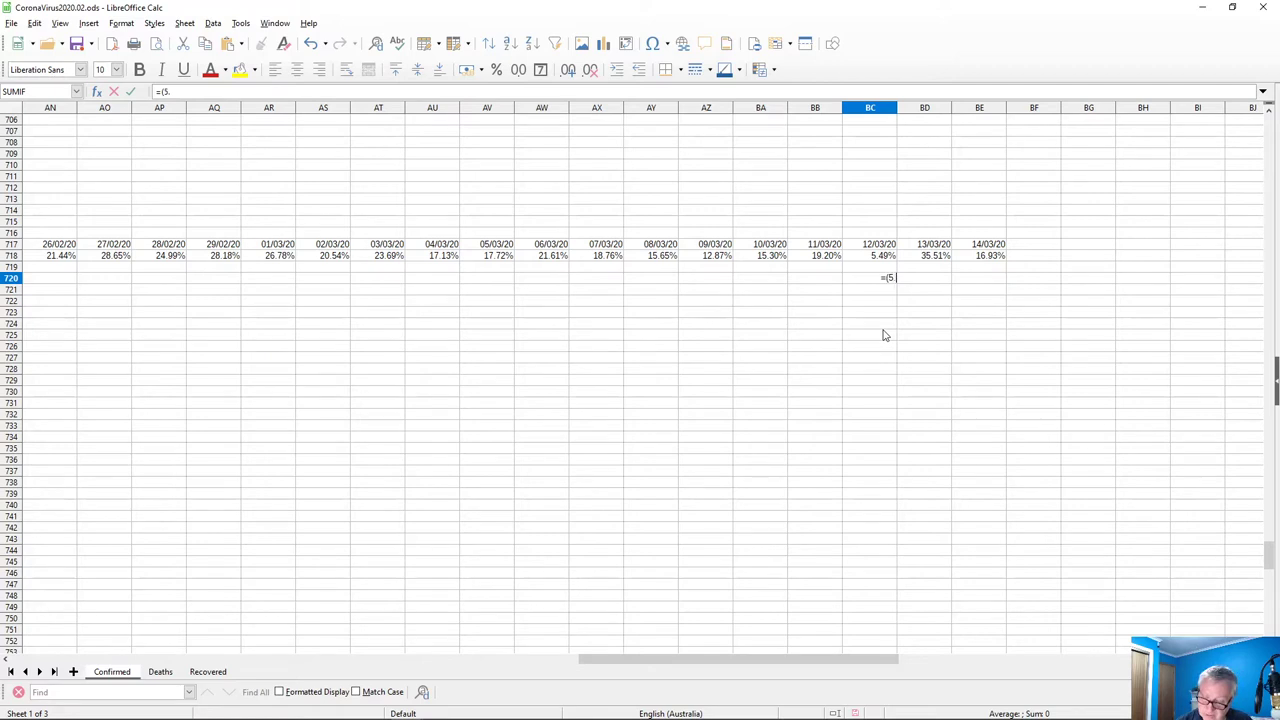
type("9")
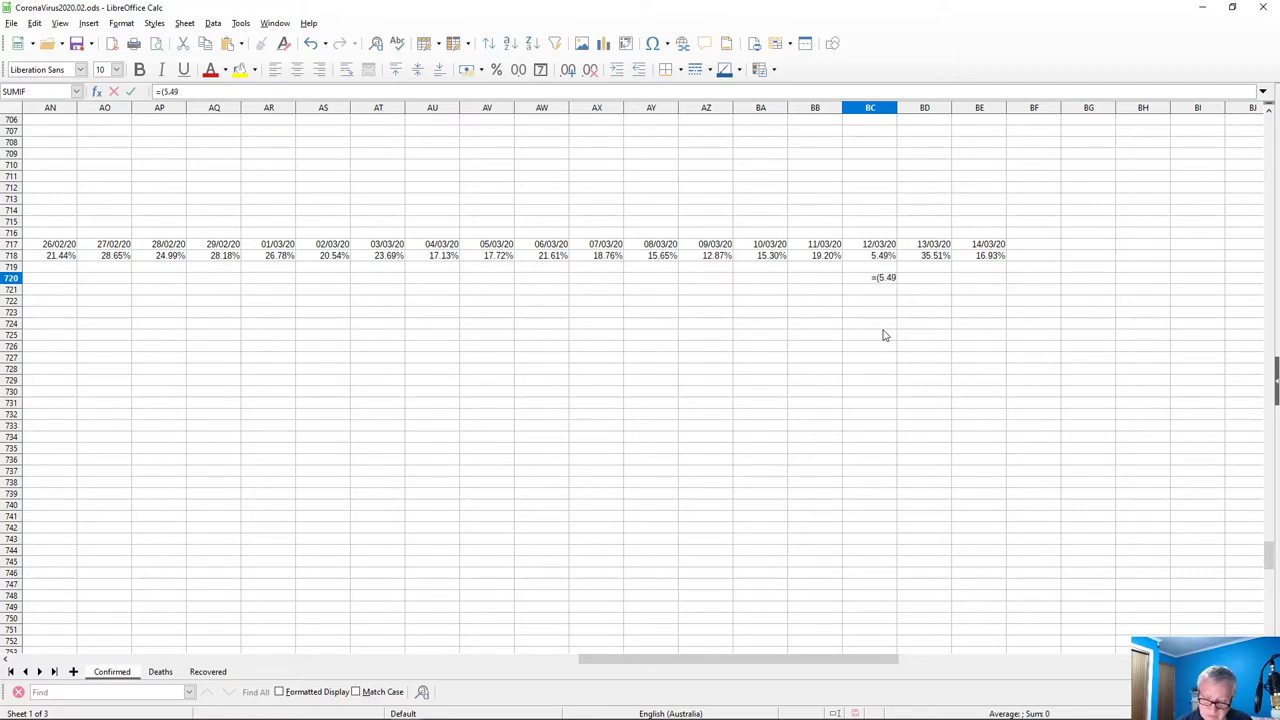
type("+35")
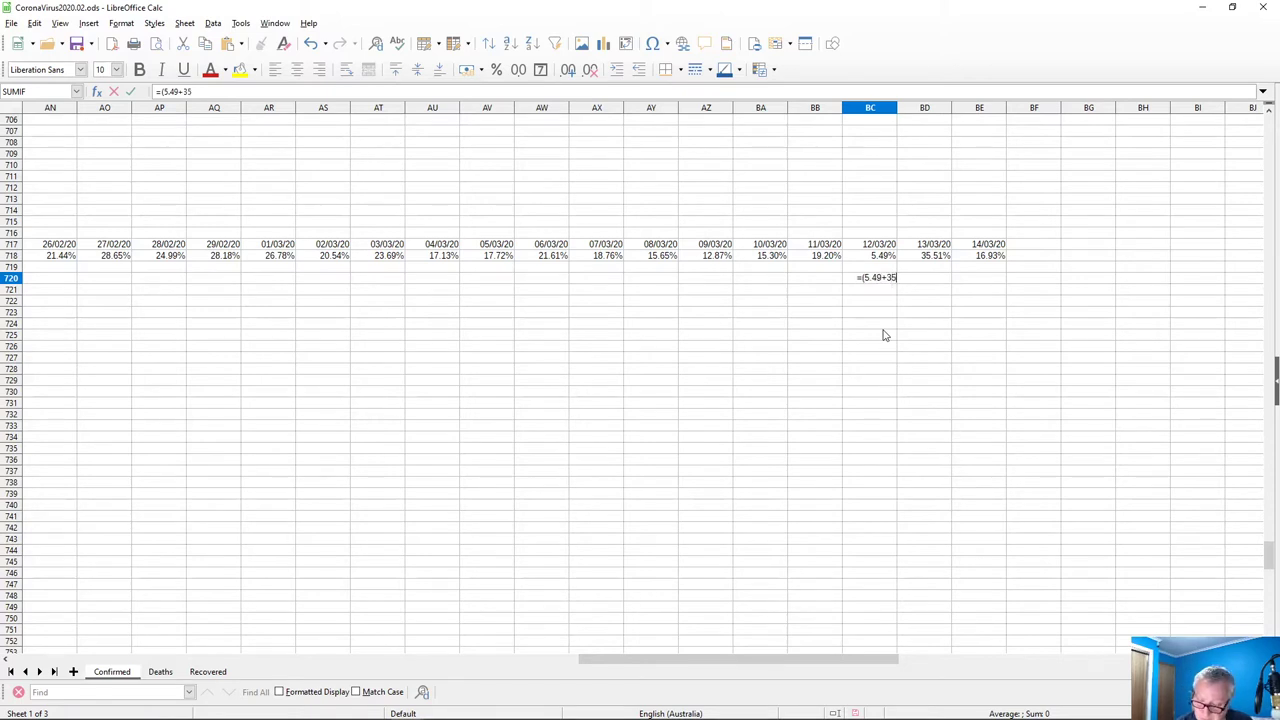
type(".51)/2")
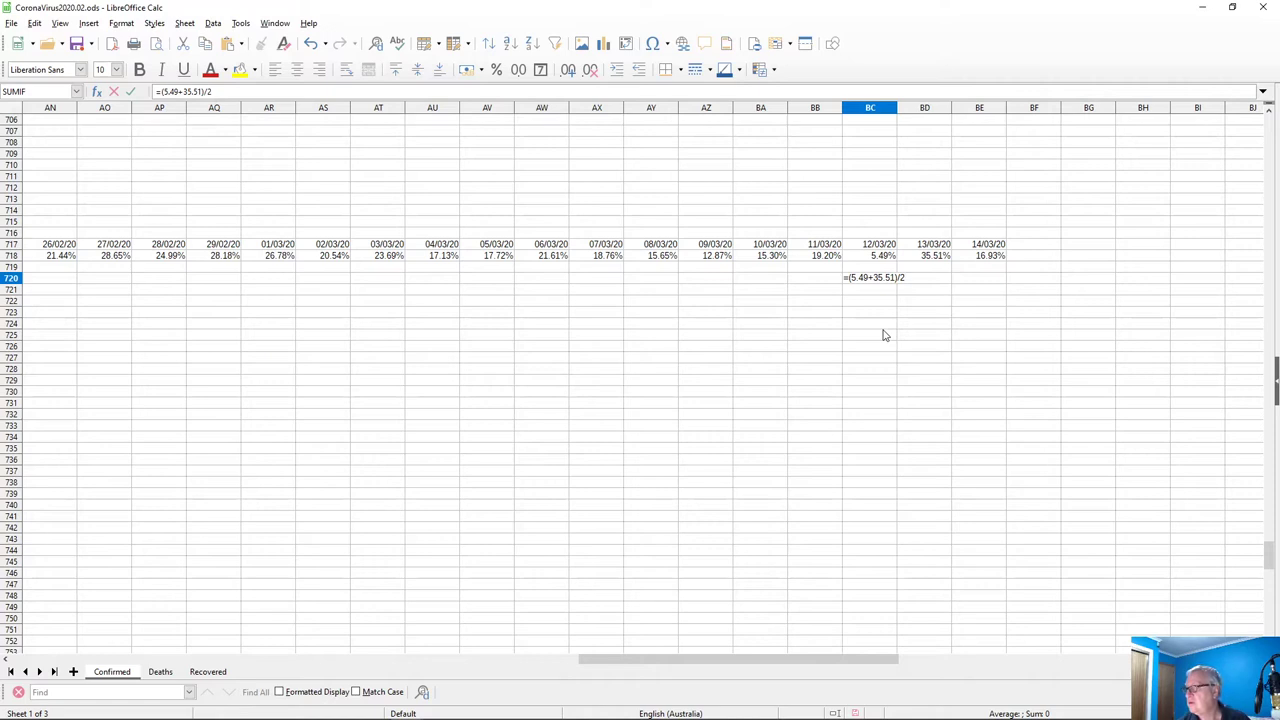
key("Return")
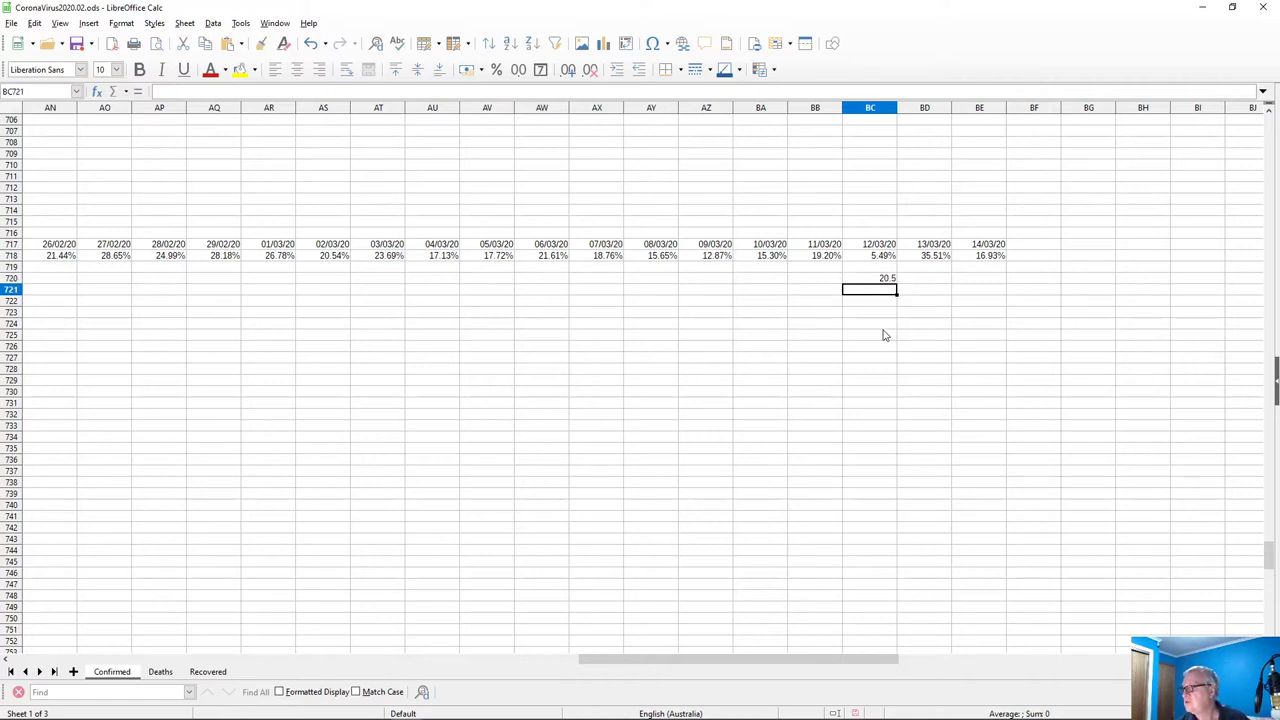
key("Up")
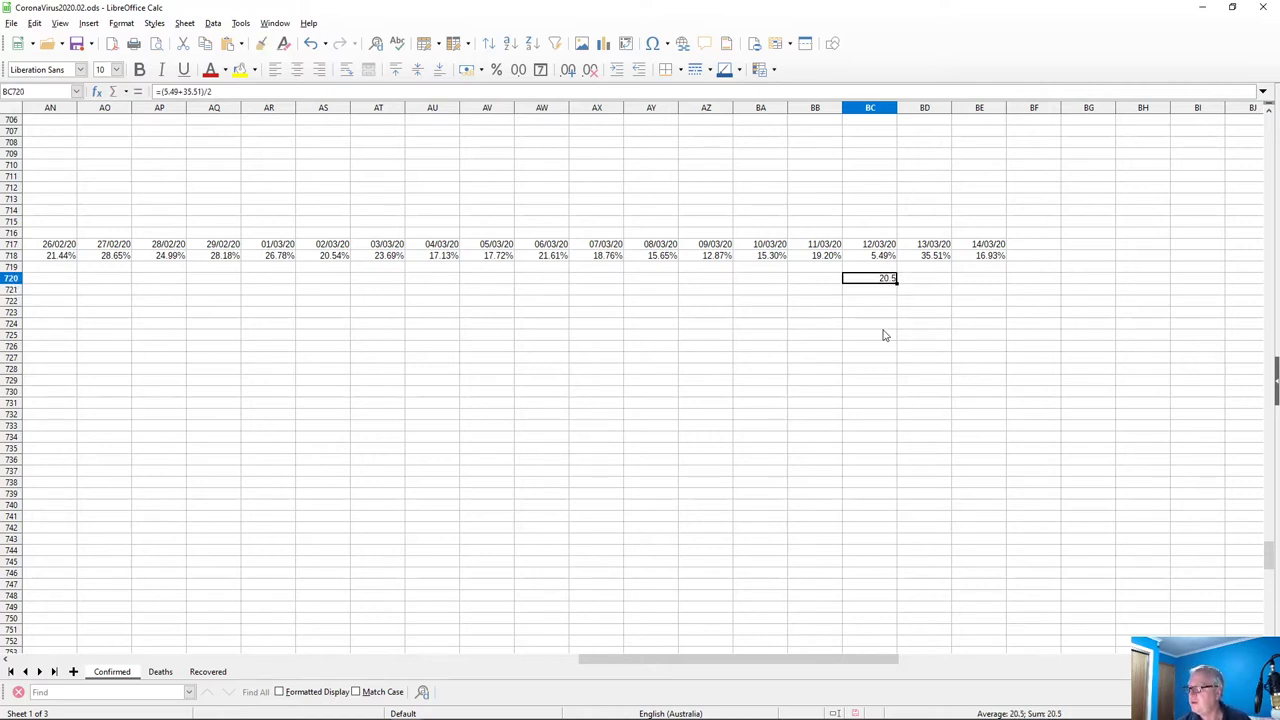
Compare the average in BC720 with the neighbouring daily percentage increases for 11/03/20 and 14/03/20
key("Left")
key("Up")
key("Up")
key("Up")
key("Down")
key("Down")
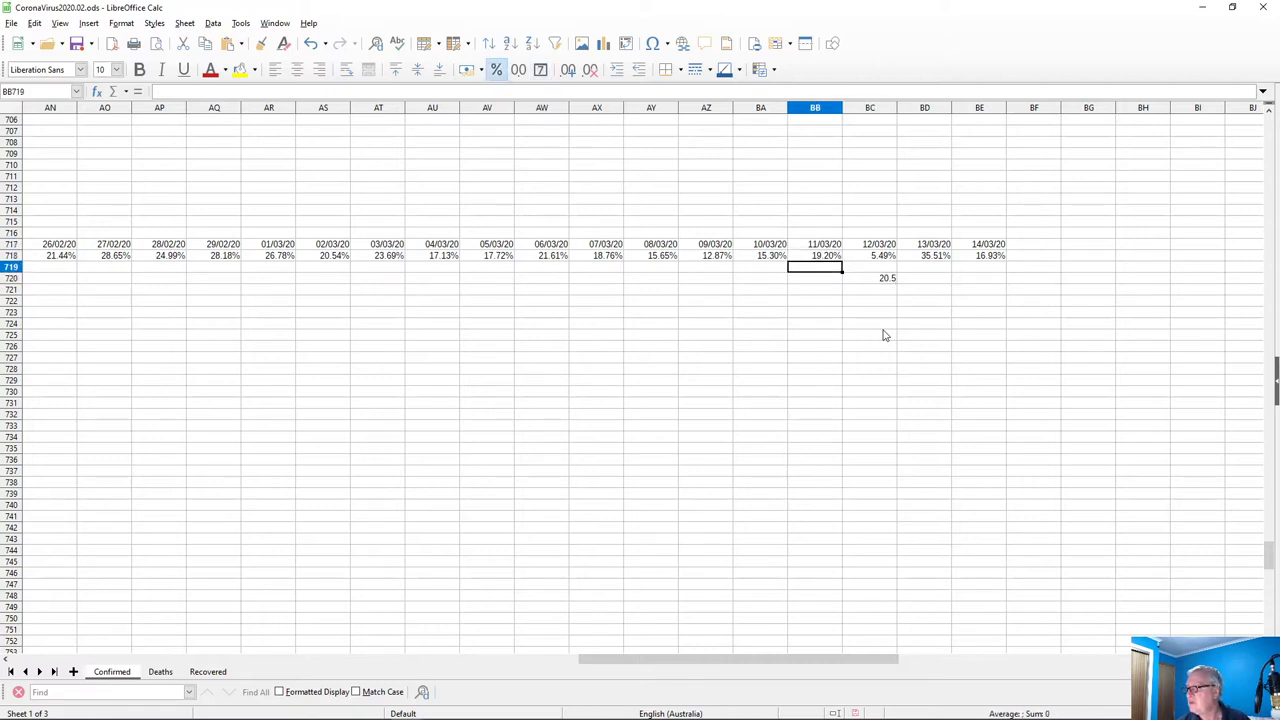
key("Right")
key("Down")
key("Right")
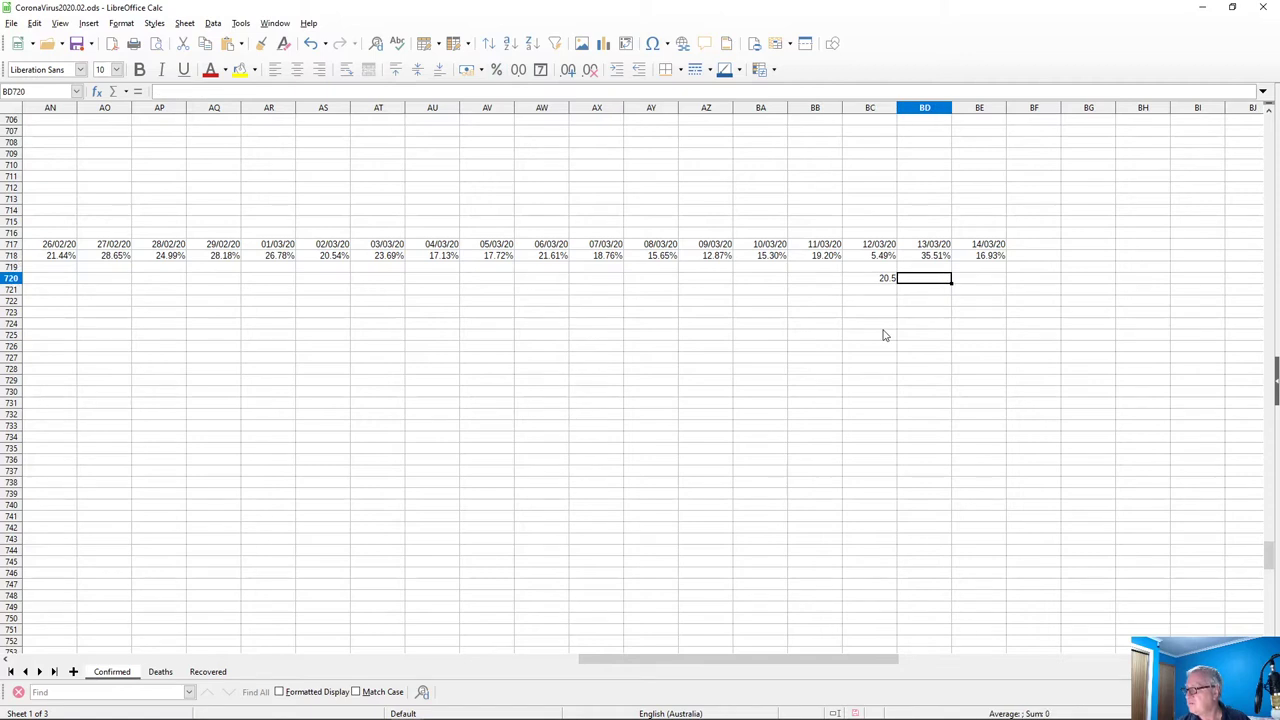
key("Right")
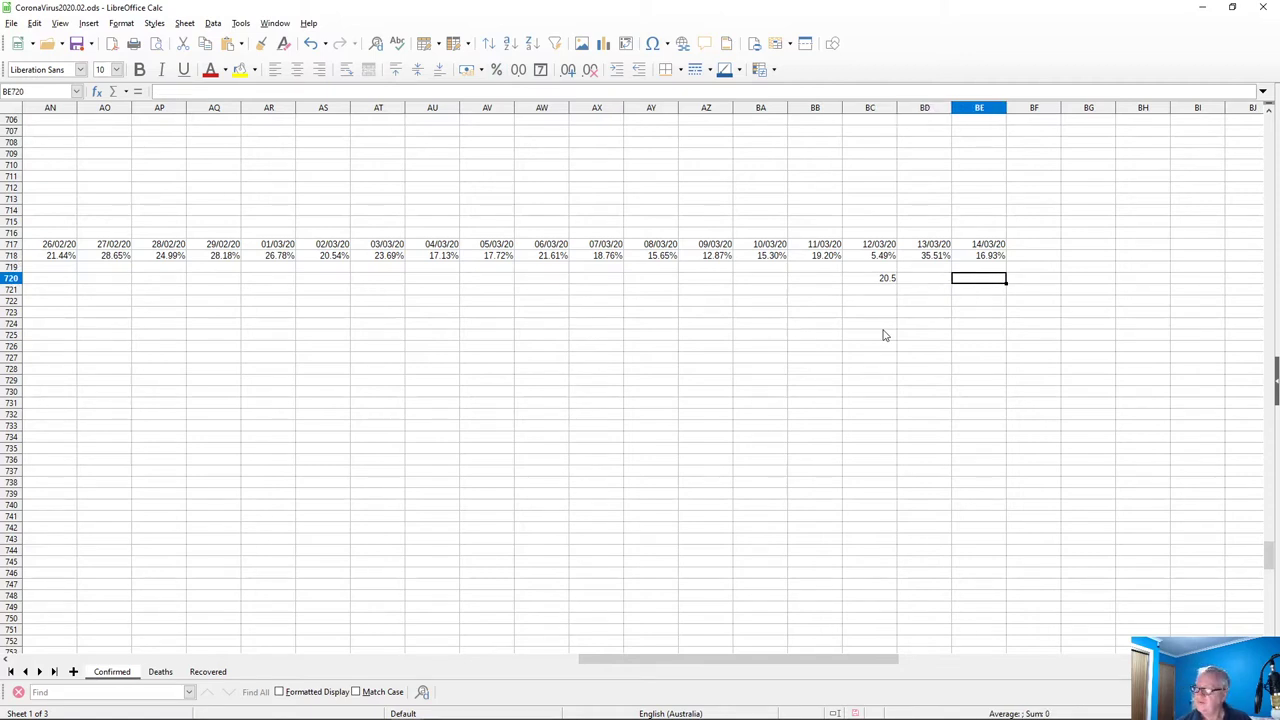
Inspect the 14/03/20 data point on the Daily percentage infection Increase without China chart
left_click_drag(698, 662, 330, 600)
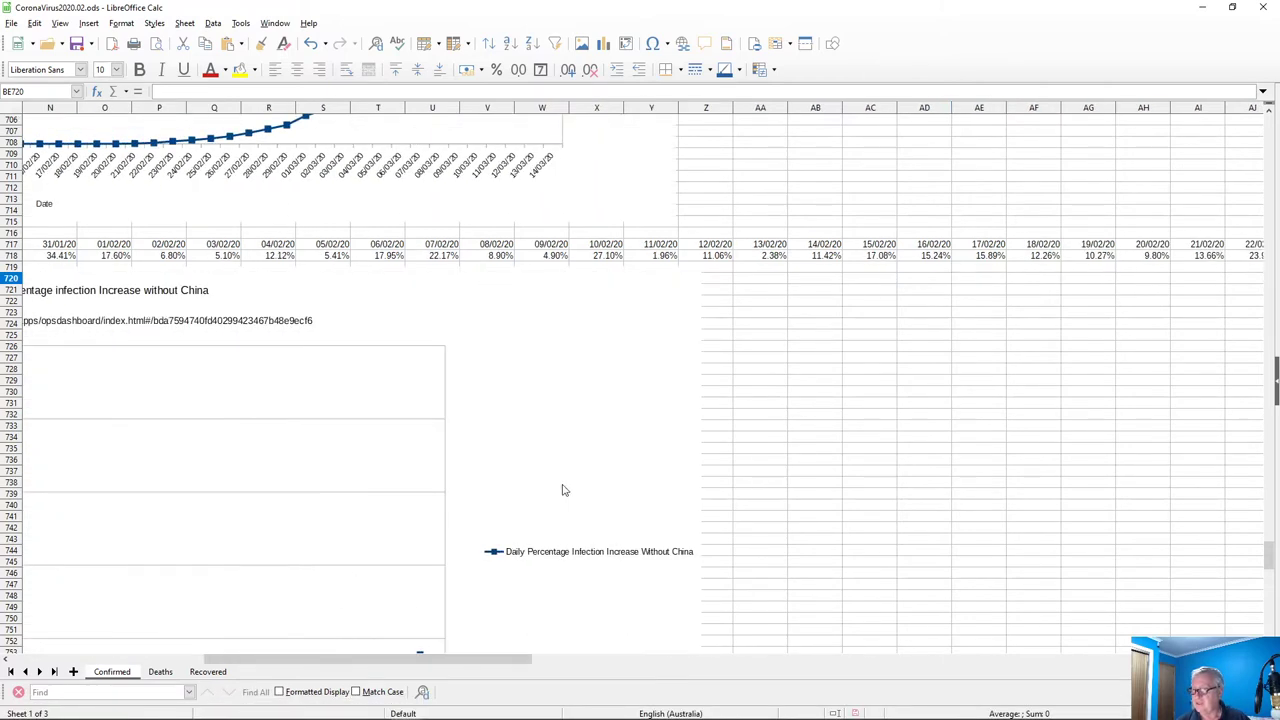
scroll(695, 483, "down", 6)
scroll(695, 483, "down", 1)
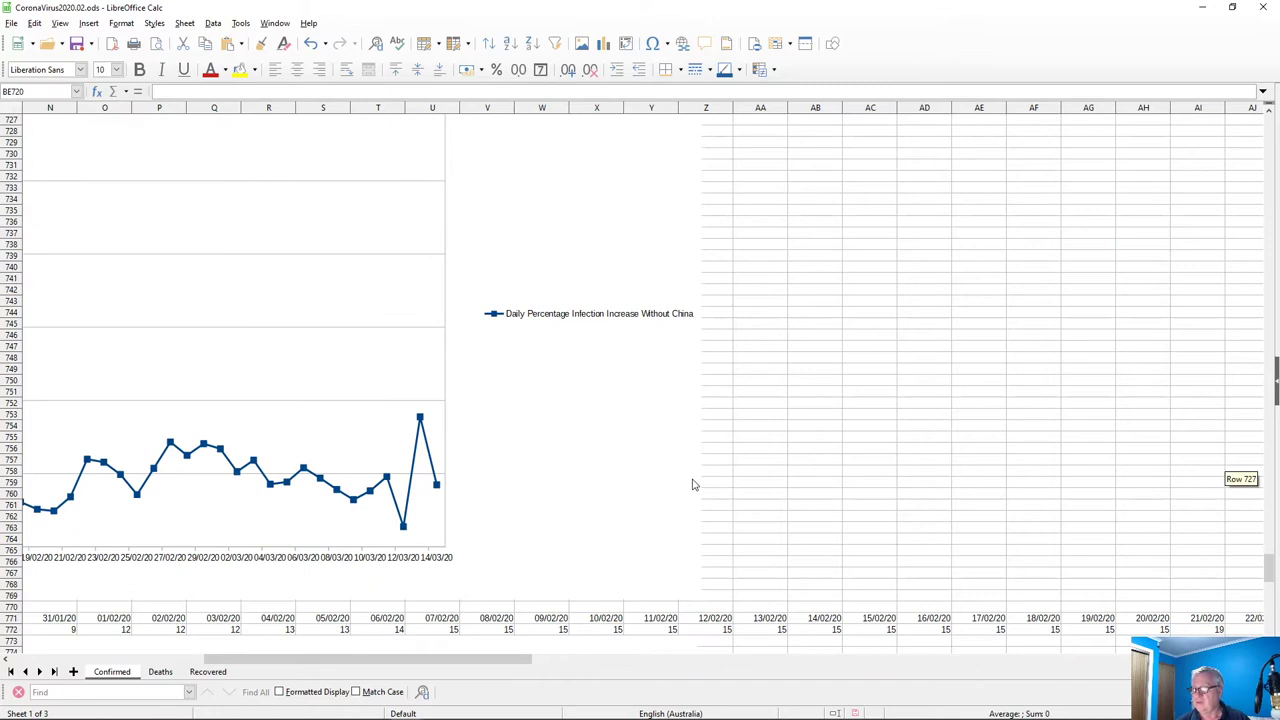
left_click(437, 488)
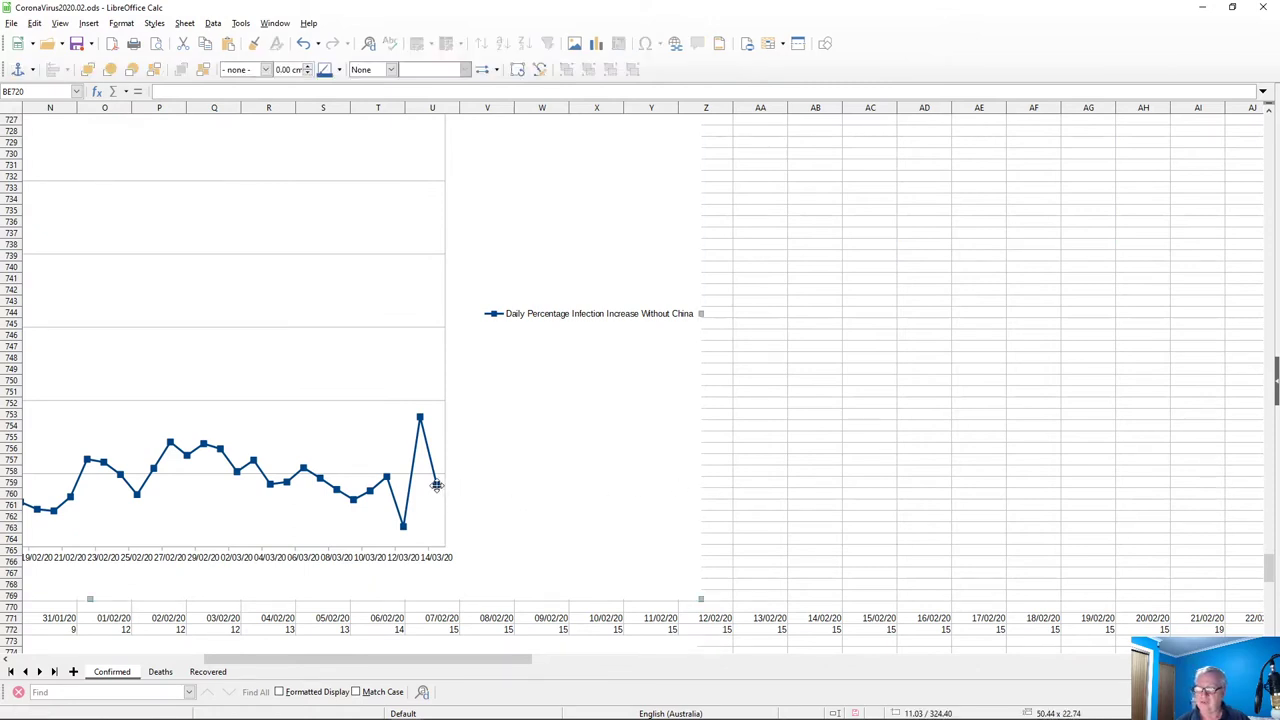
double_click(436, 485)
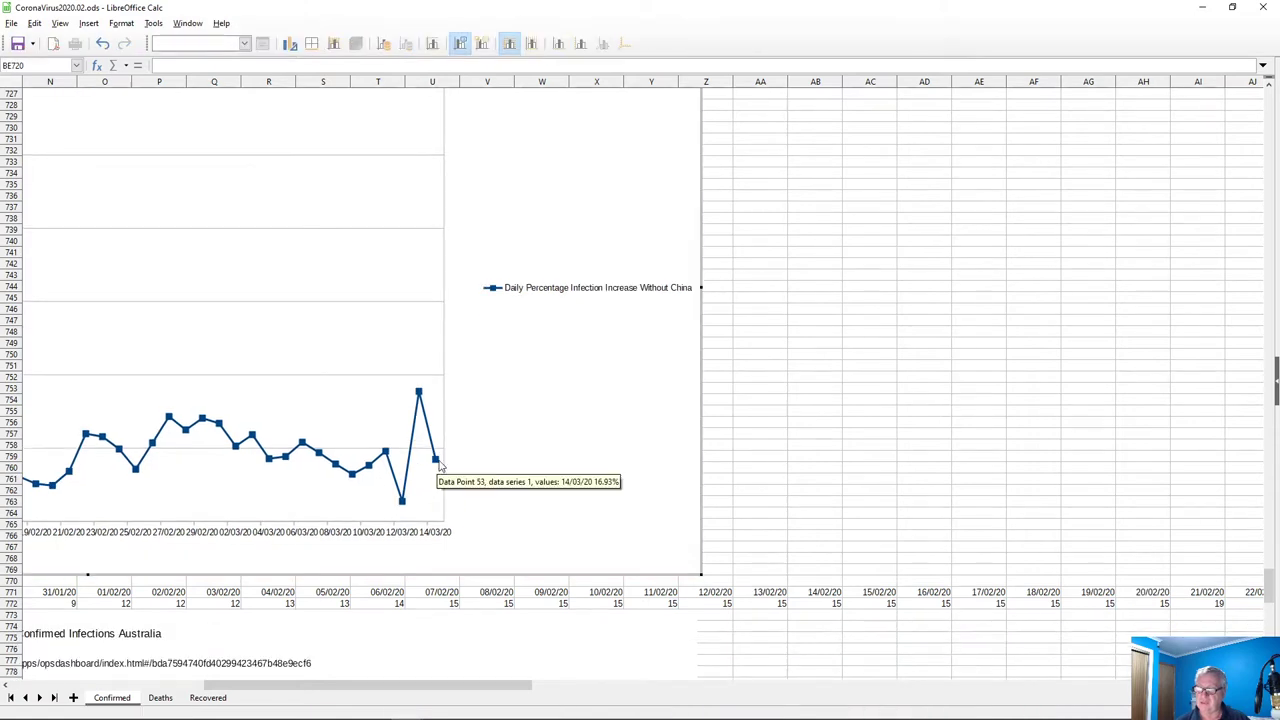
left_click(767, 481)
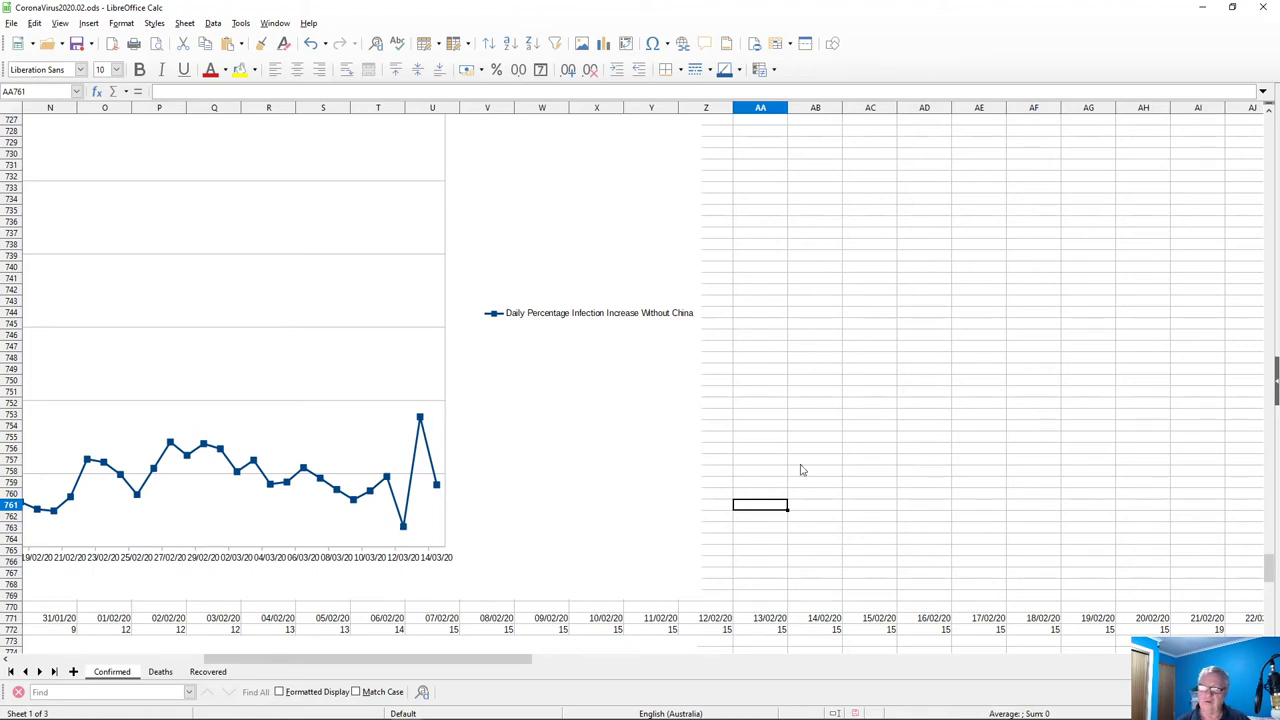
Extend the Confirmed Infections Australia chart's y-values to $E$772:$BE$772 and its categories to $E$771:$BE$771 on the Confirmed sheet
scroll(943, 506, "down", 15)
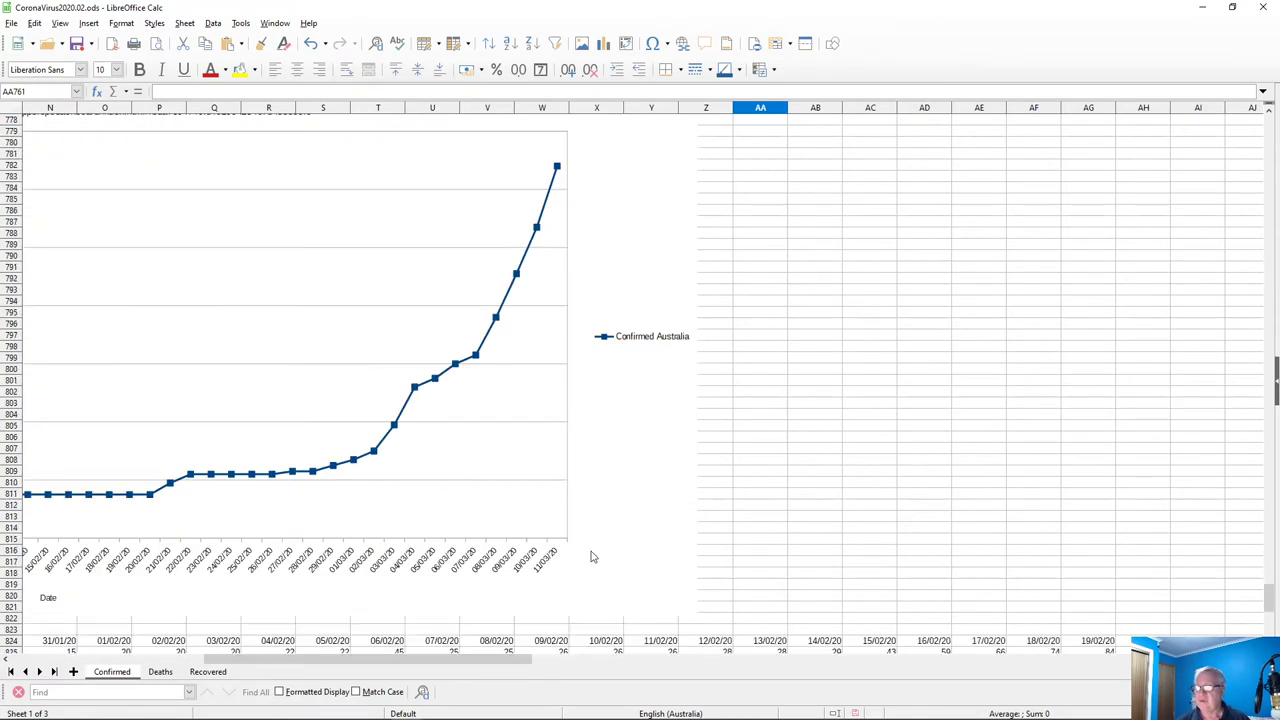
left_click_drag(527, 662, 452, 660)
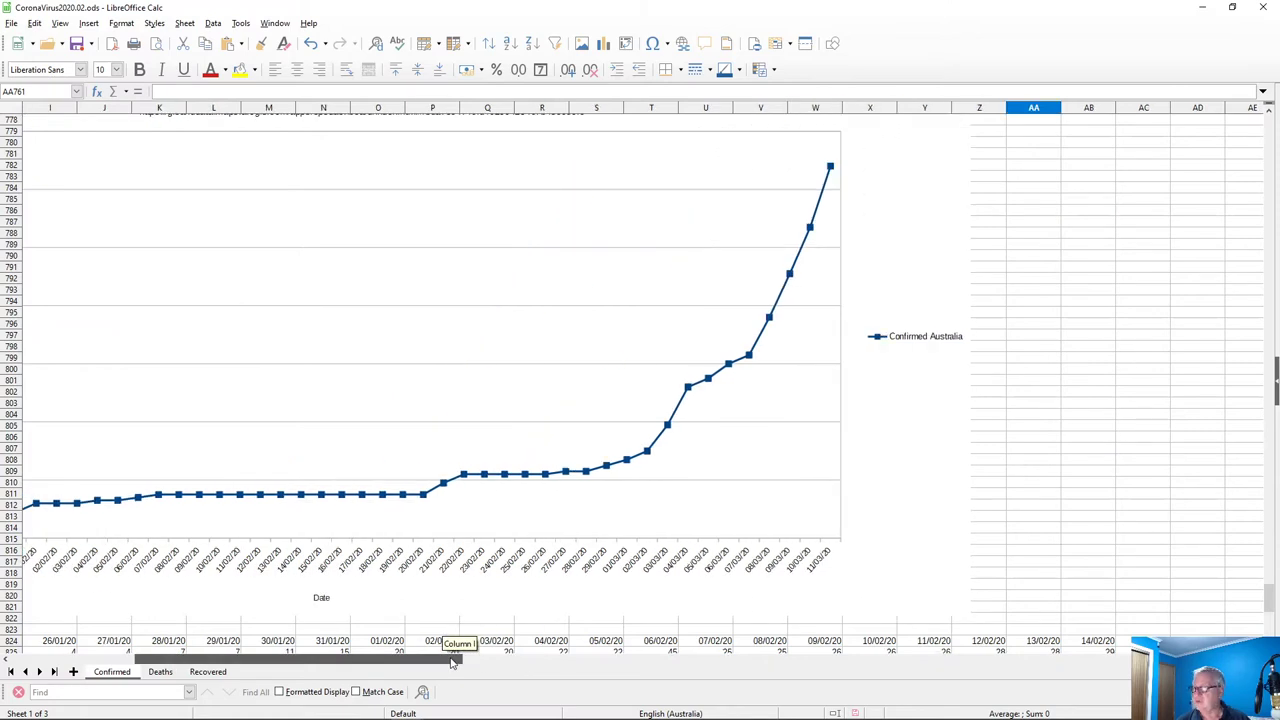
scroll(989, 486, "down", 3)
scroll(989, 486, "up", 5)
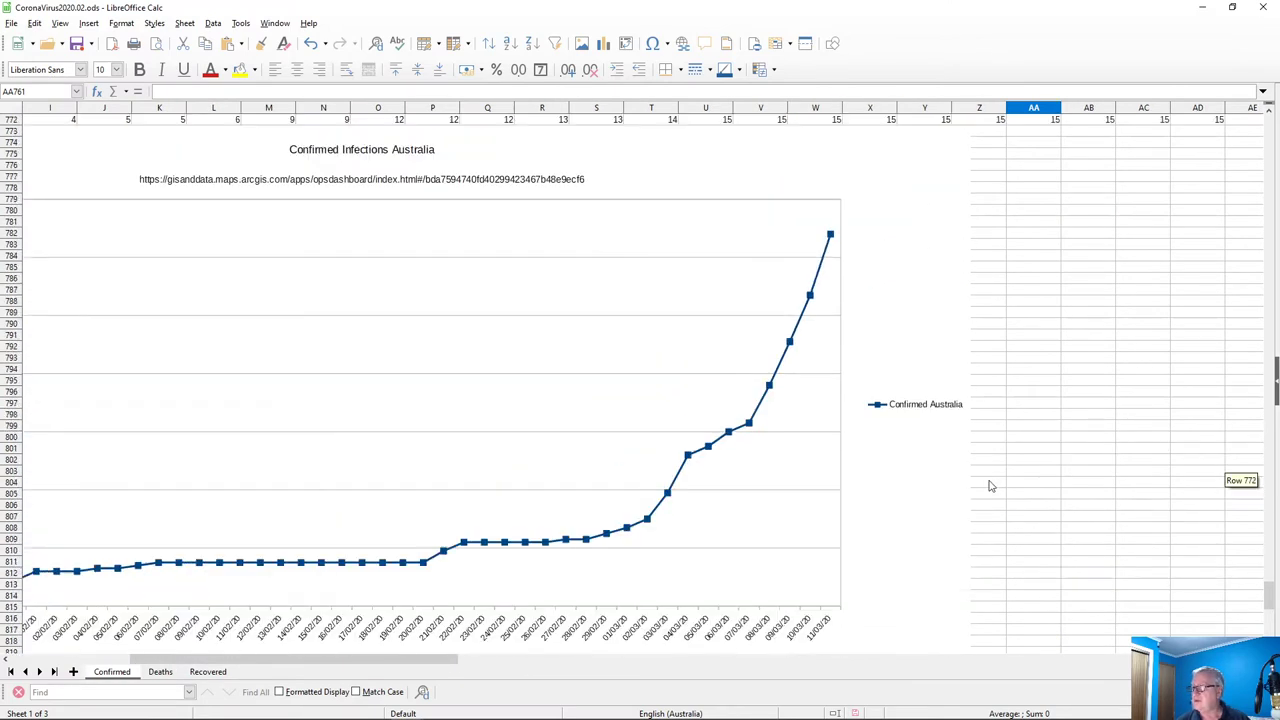
scroll(989, 486, "up", 1)
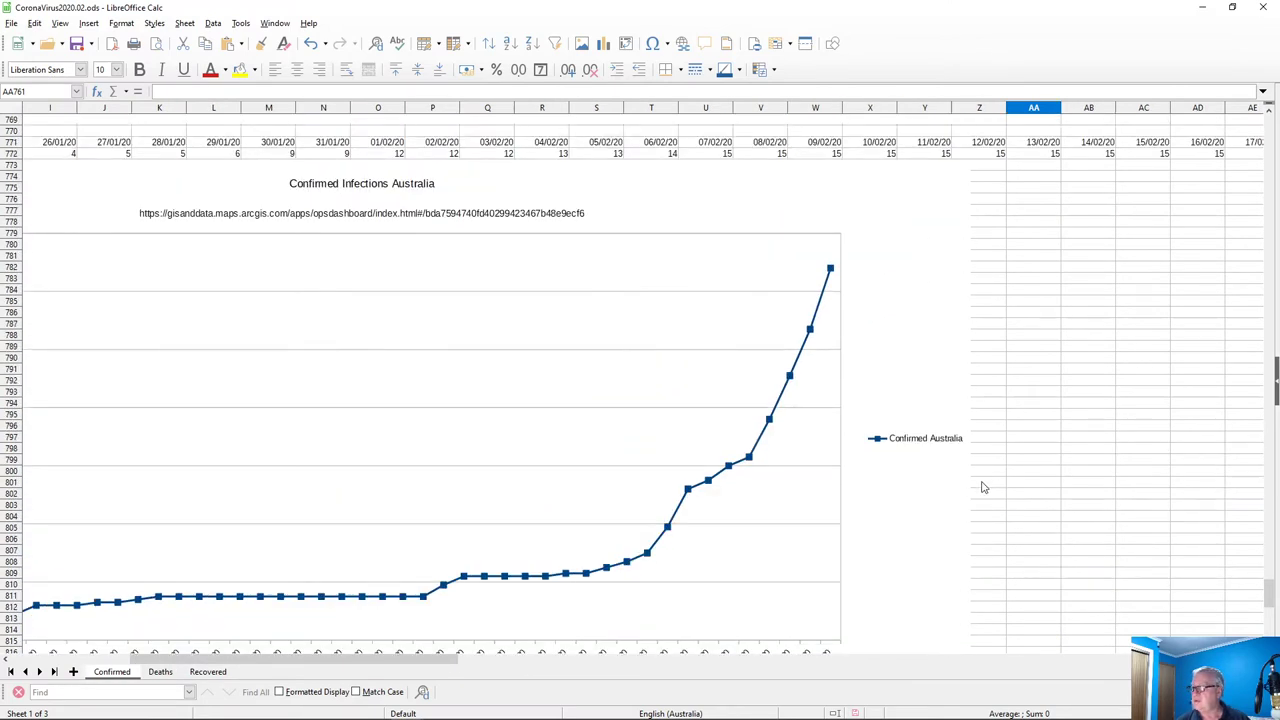
double_click(812, 332)
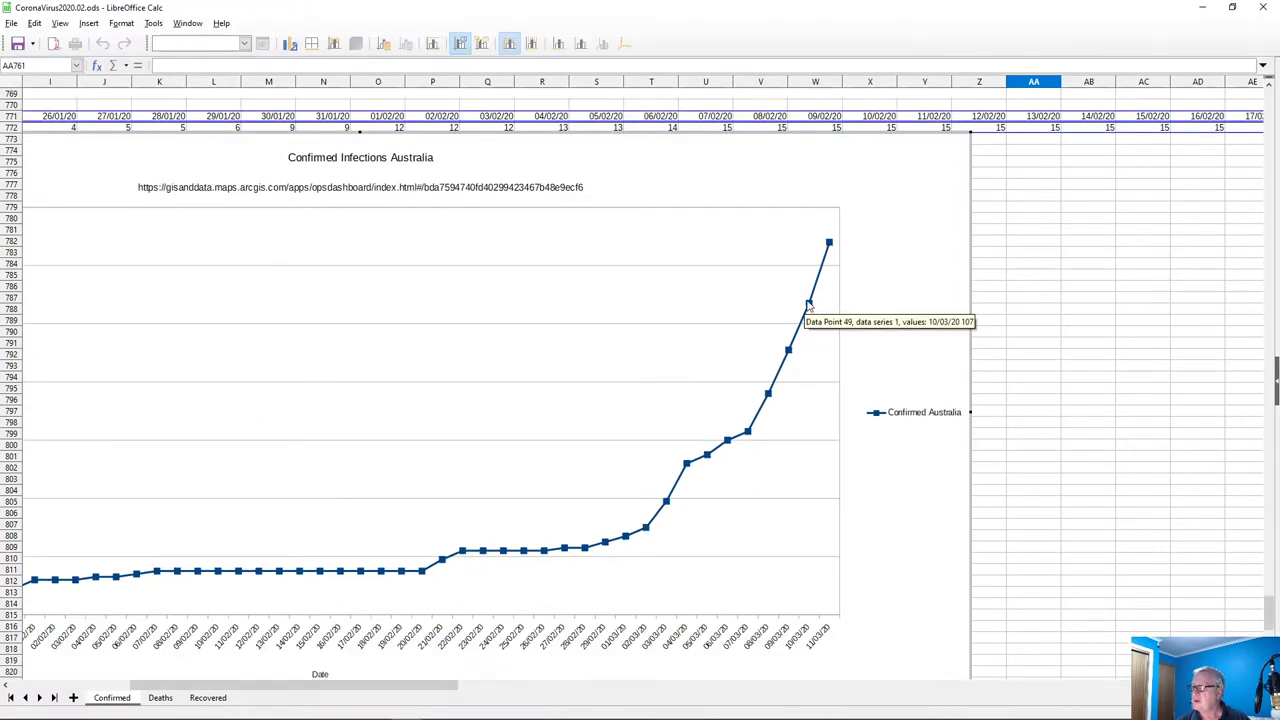
left_click(809, 305)
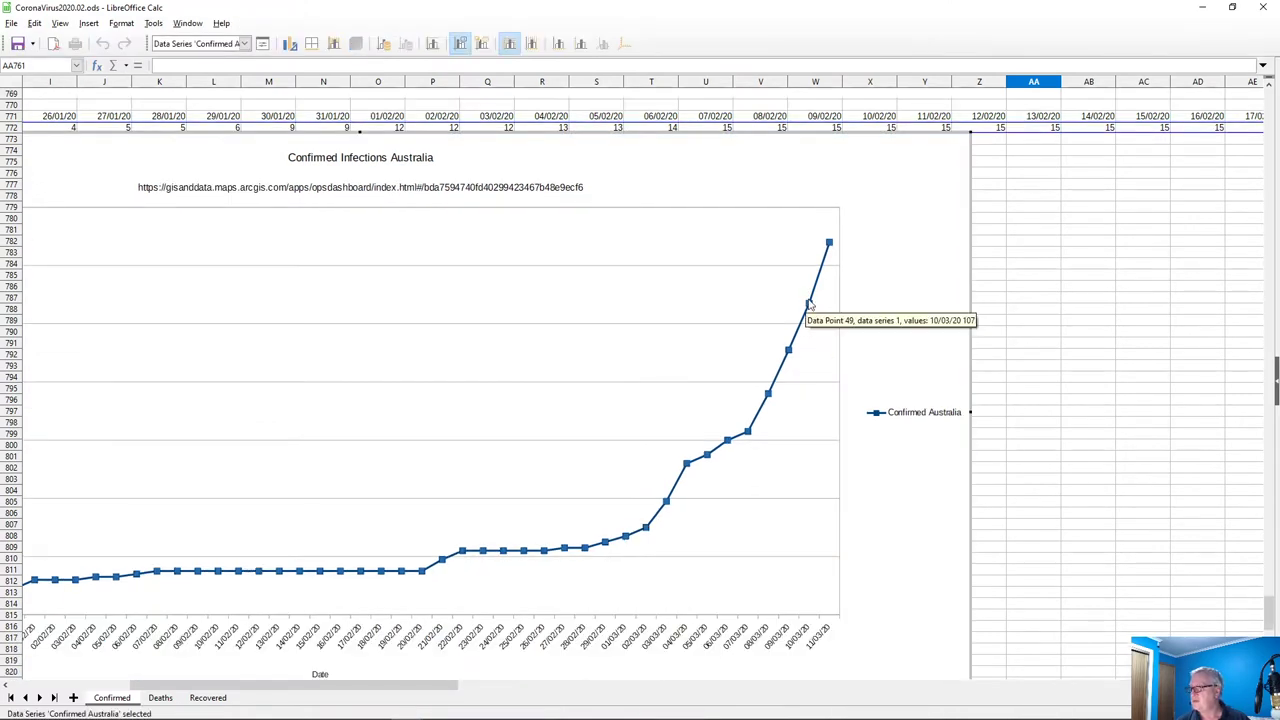
right_click(809, 304)
left_click(858, 500)
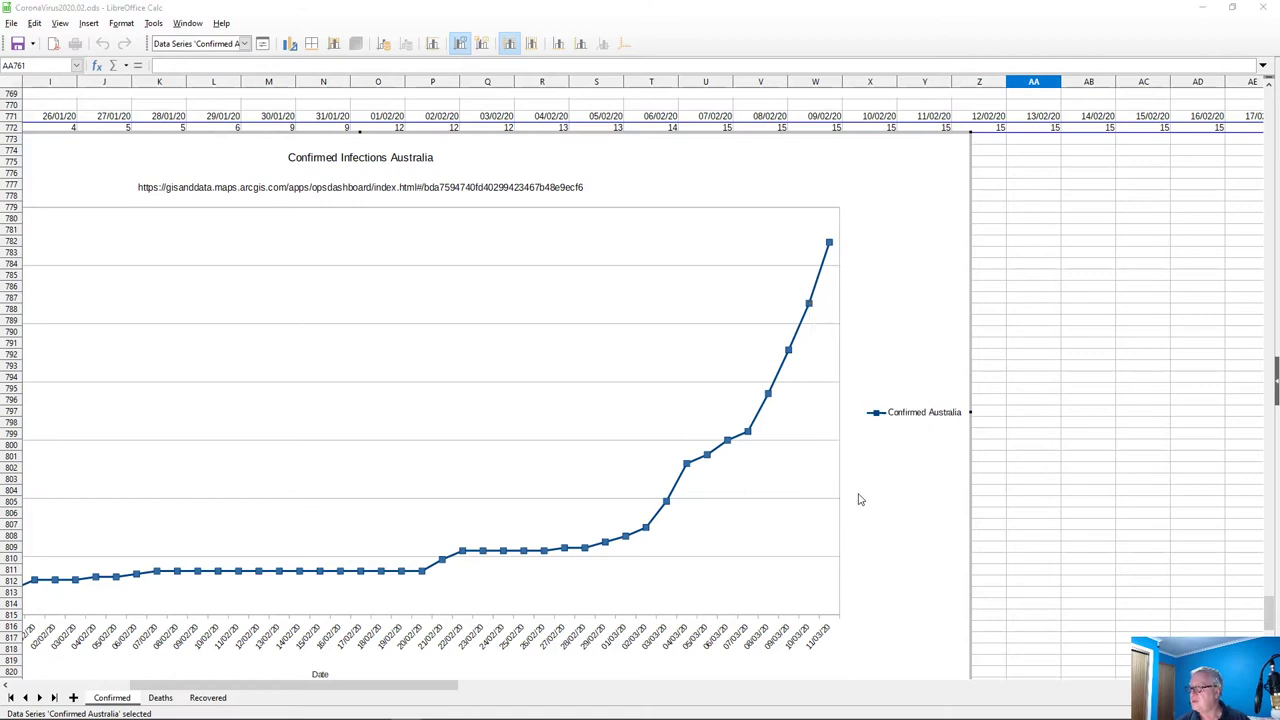
left_click(733, 300)
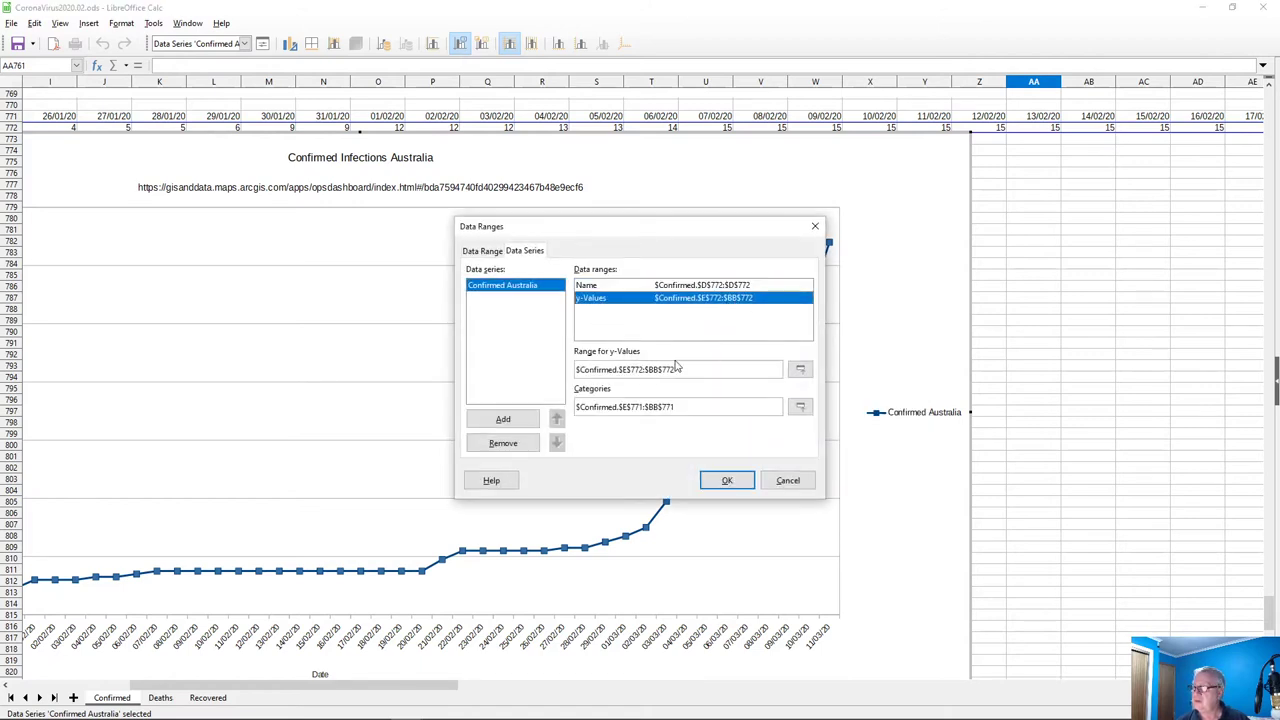
left_click(657, 371)
key("BackSpace")
type("e")
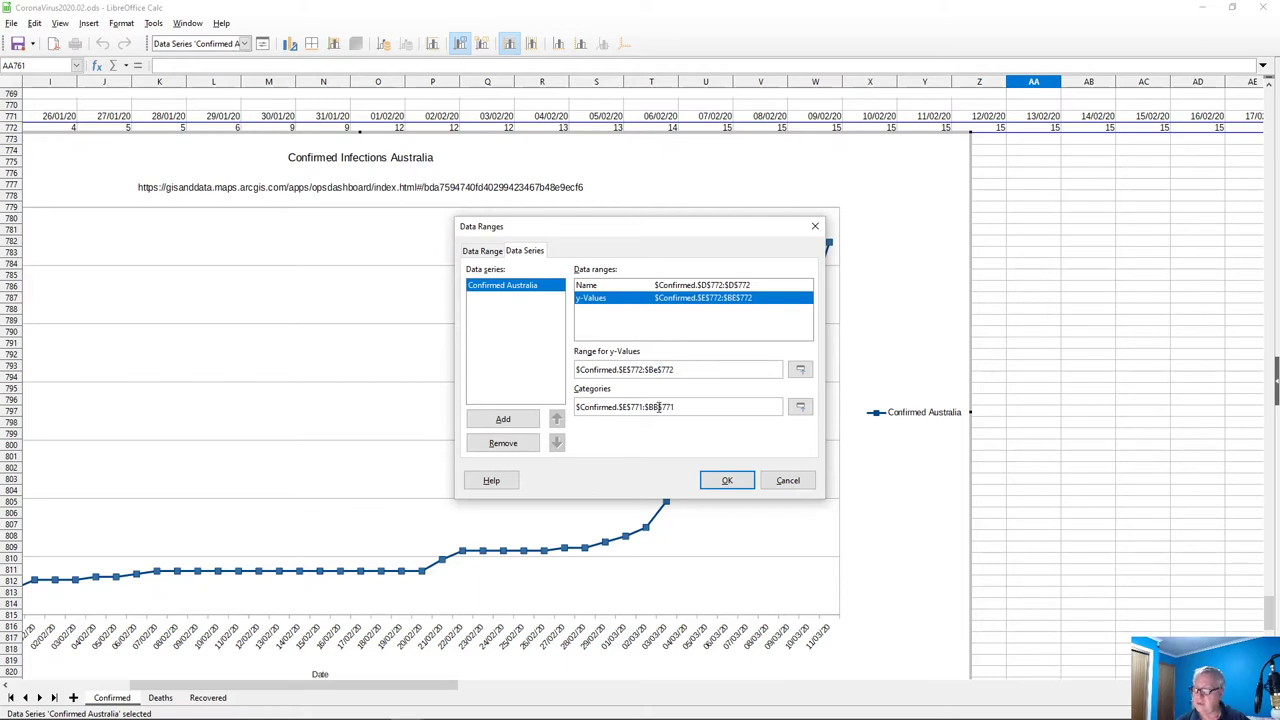
key("BackSpace")
type("e")
left_click(727, 480)
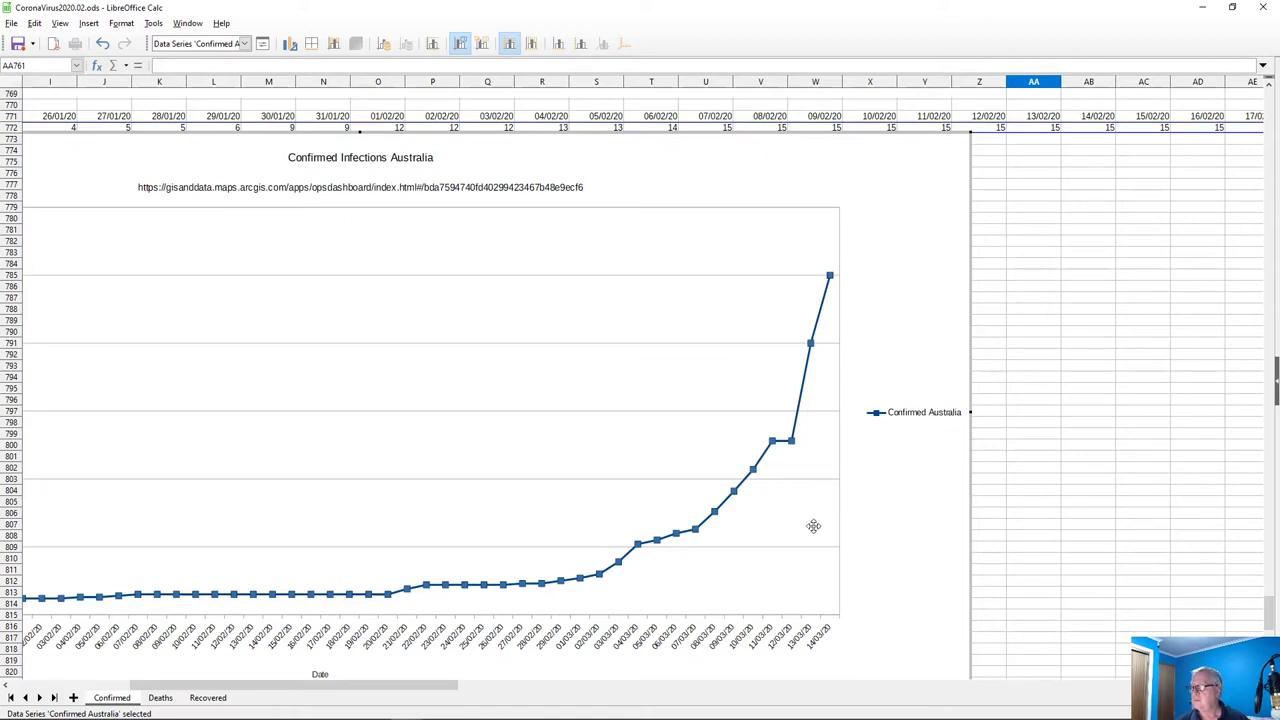
left_click(1068, 310)
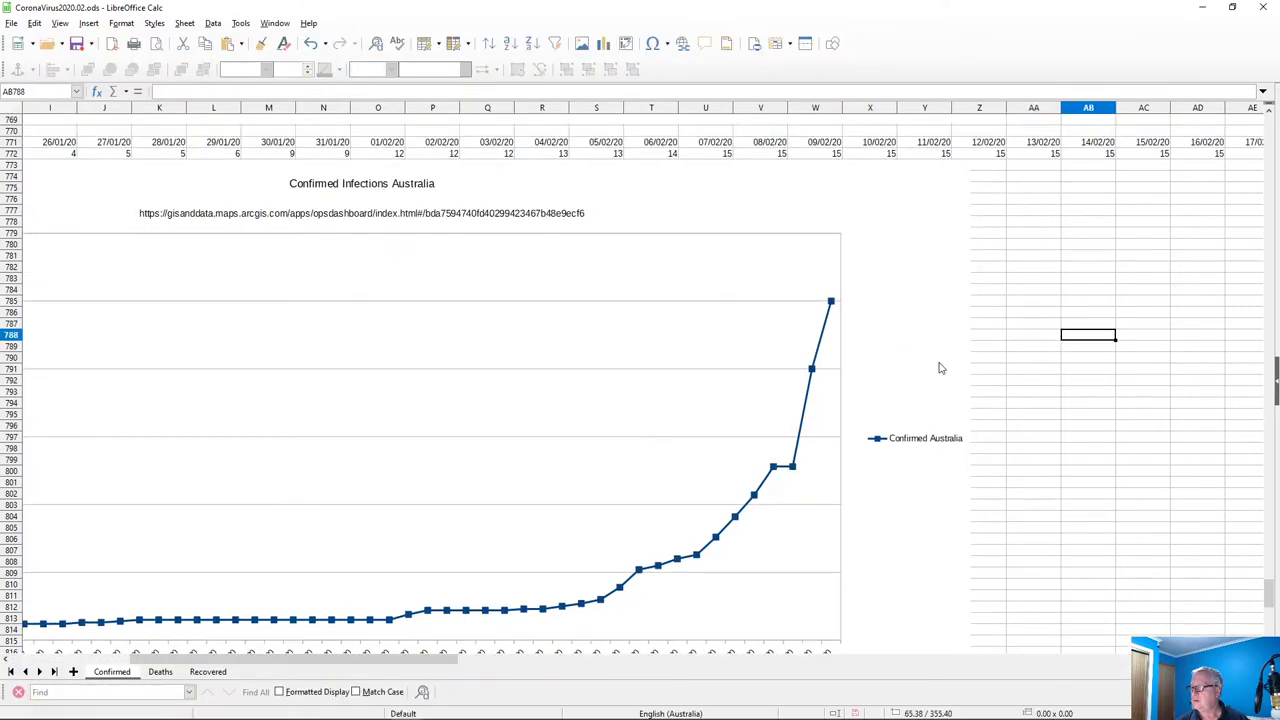
Check the y-values and categories ranges of the Confirmed Australia data series
double_click(810, 368)
left_click(810, 346)
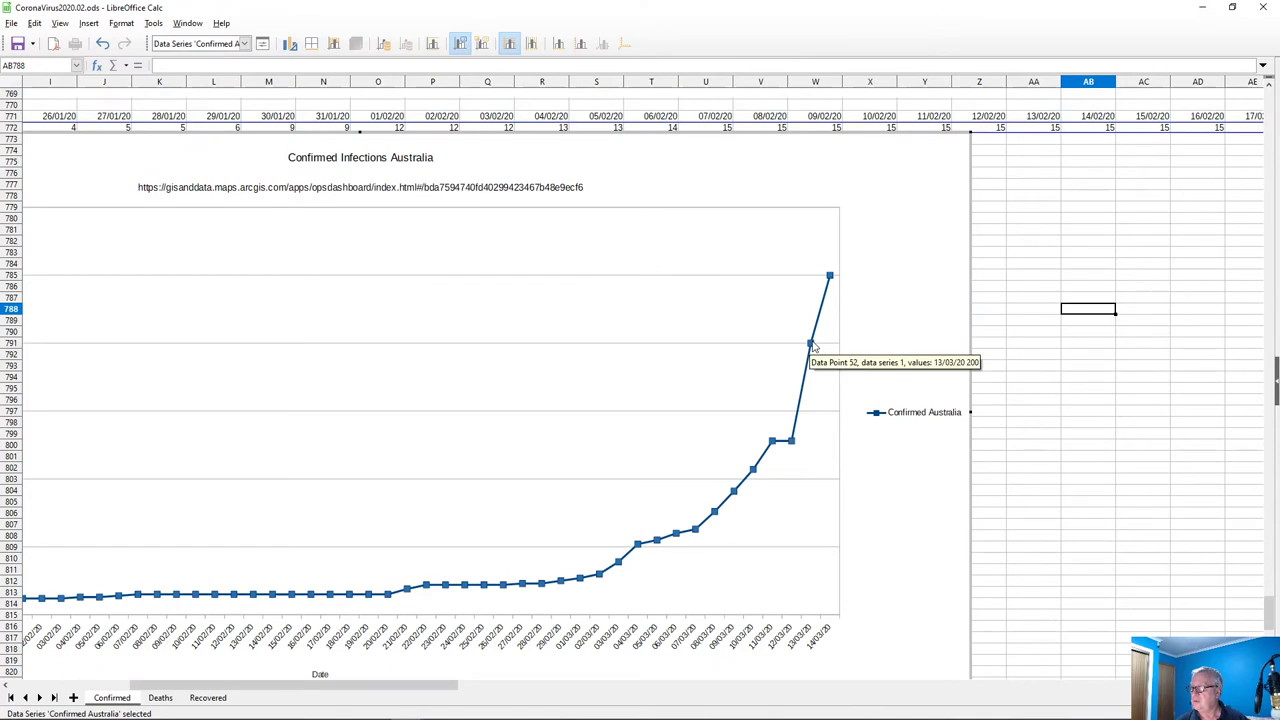
right_click(813, 345)
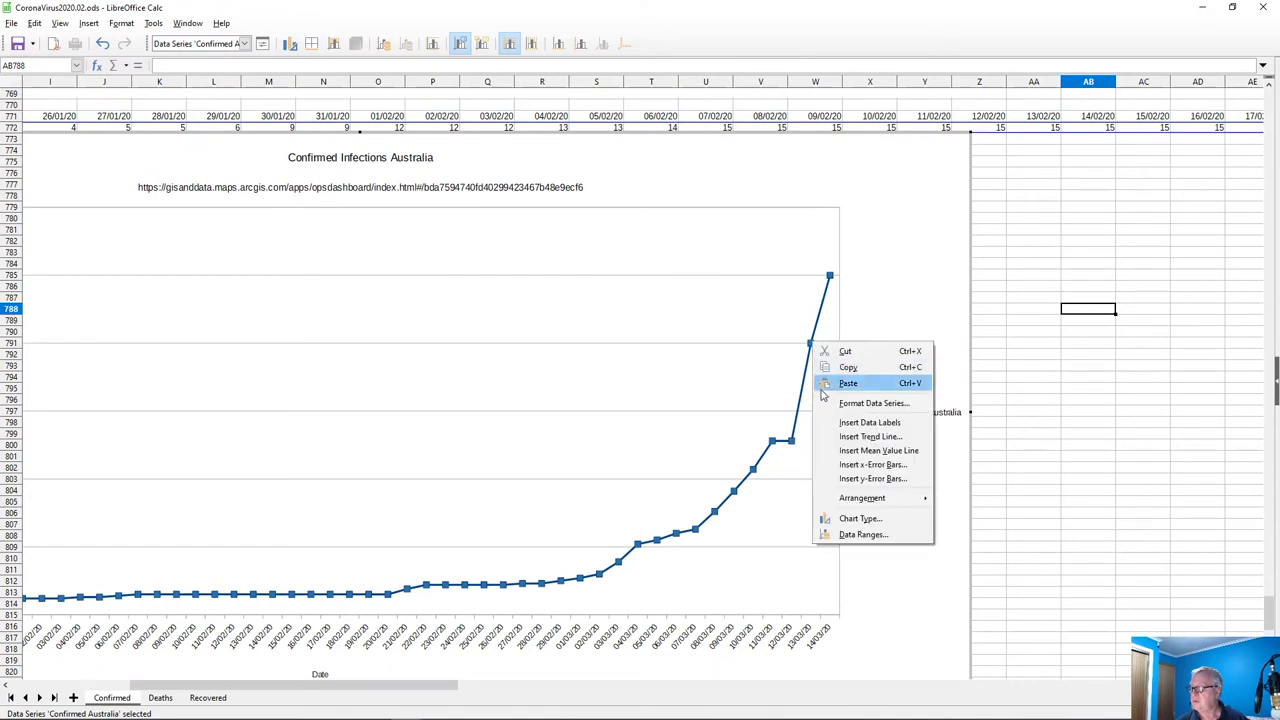
left_click(857, 534)
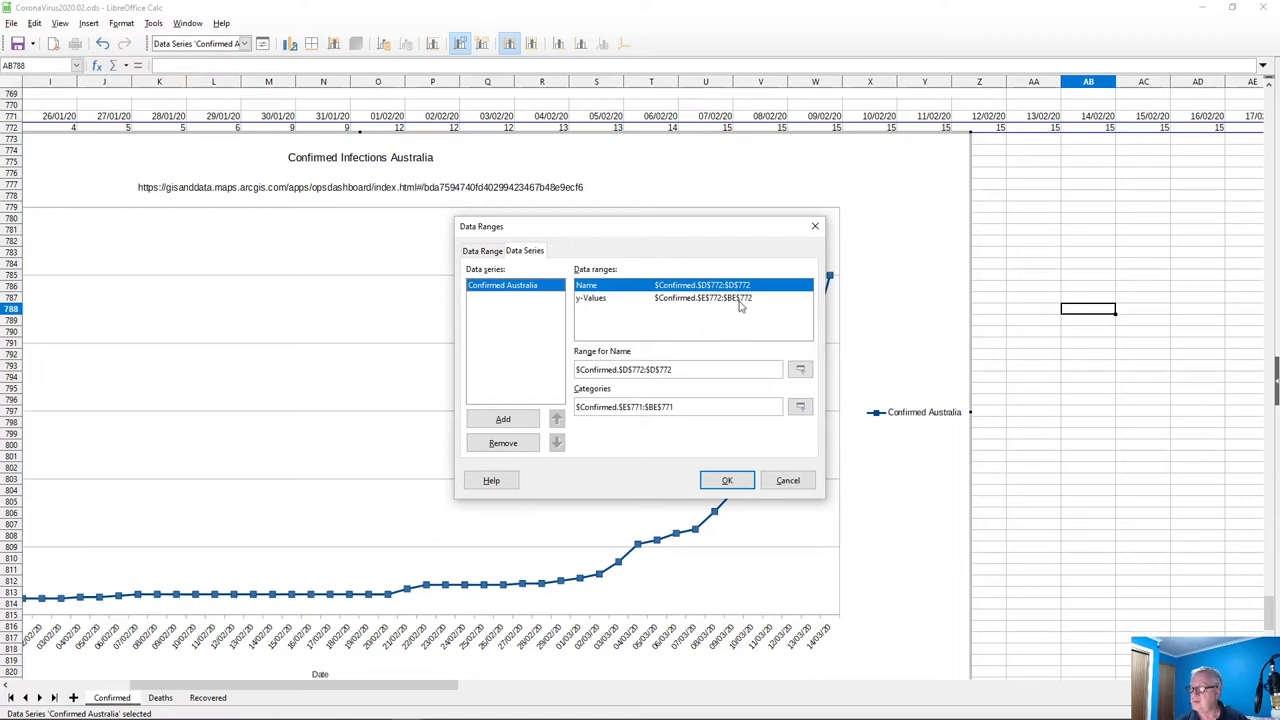
left_click(701, 300)
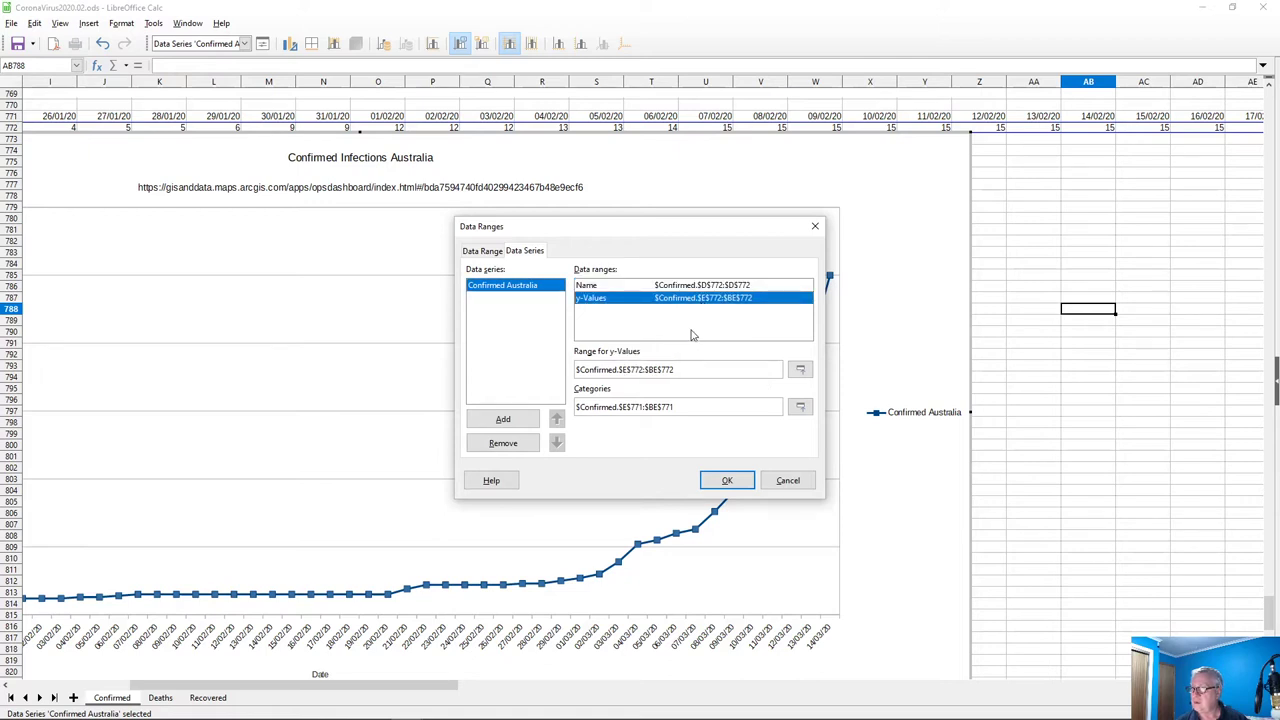
left_click(727, 480)
Inspect the 12/03/20 and 13/03/20 data points on the Confirmed Infections Australia chart
left_click_drag(427, 686, 387, 699)
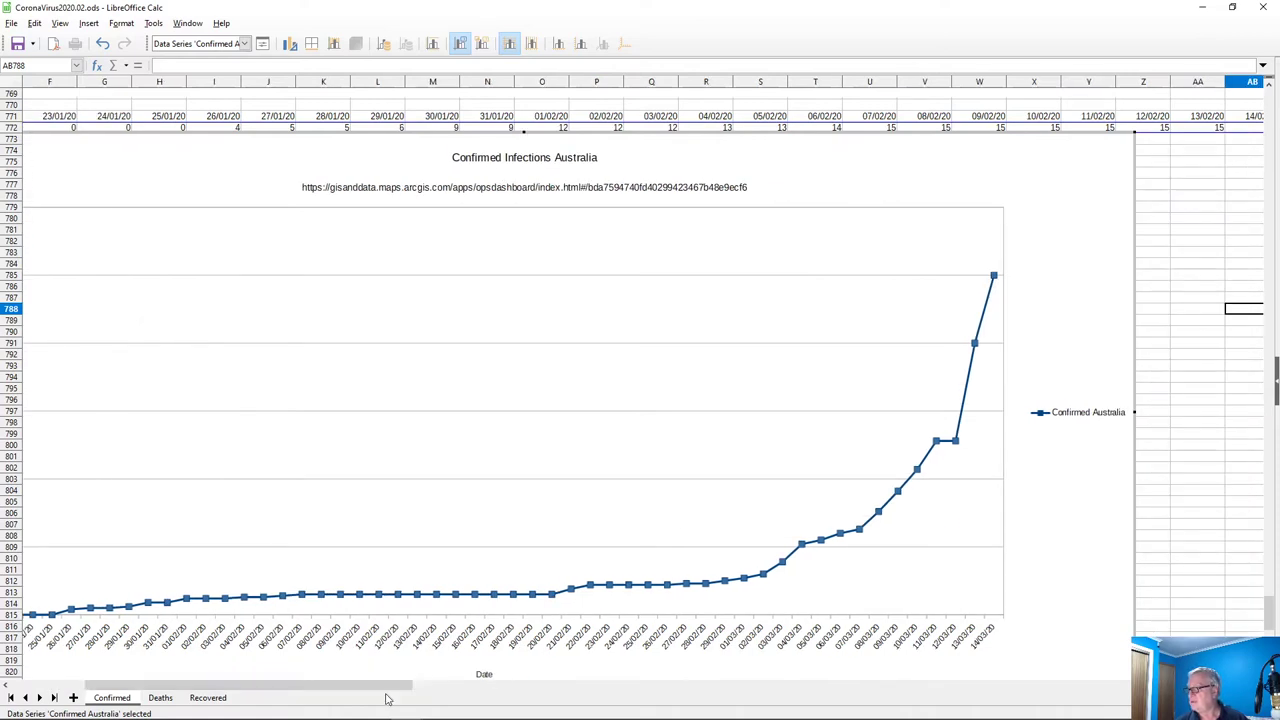
mouse_move(958, 447)
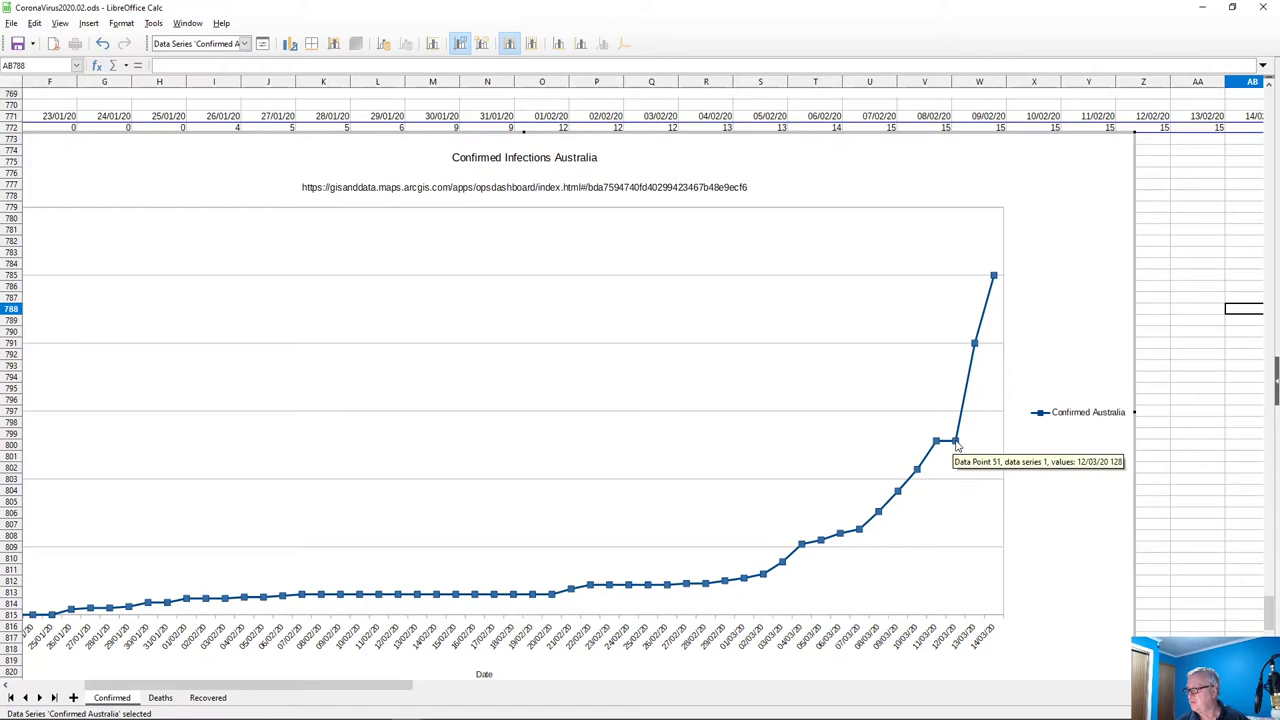
left_click(955, 442)
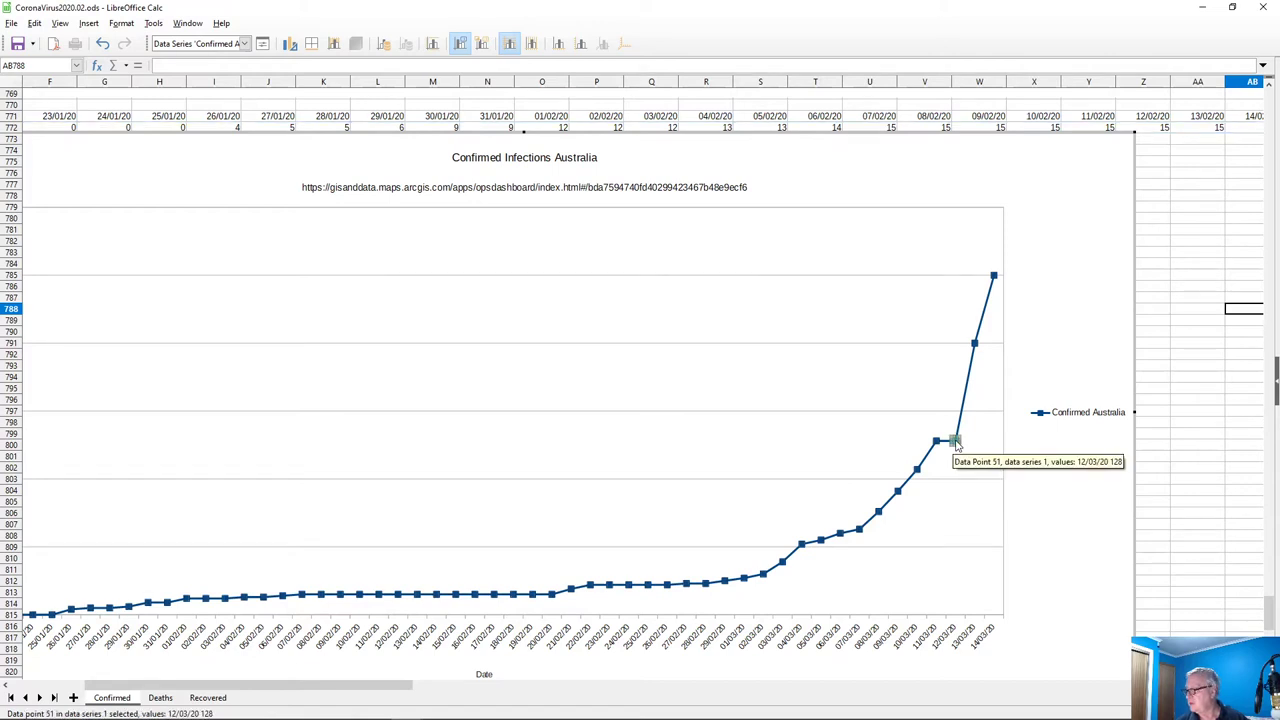
left_click(958, 446)
mouse_move(955, 447)
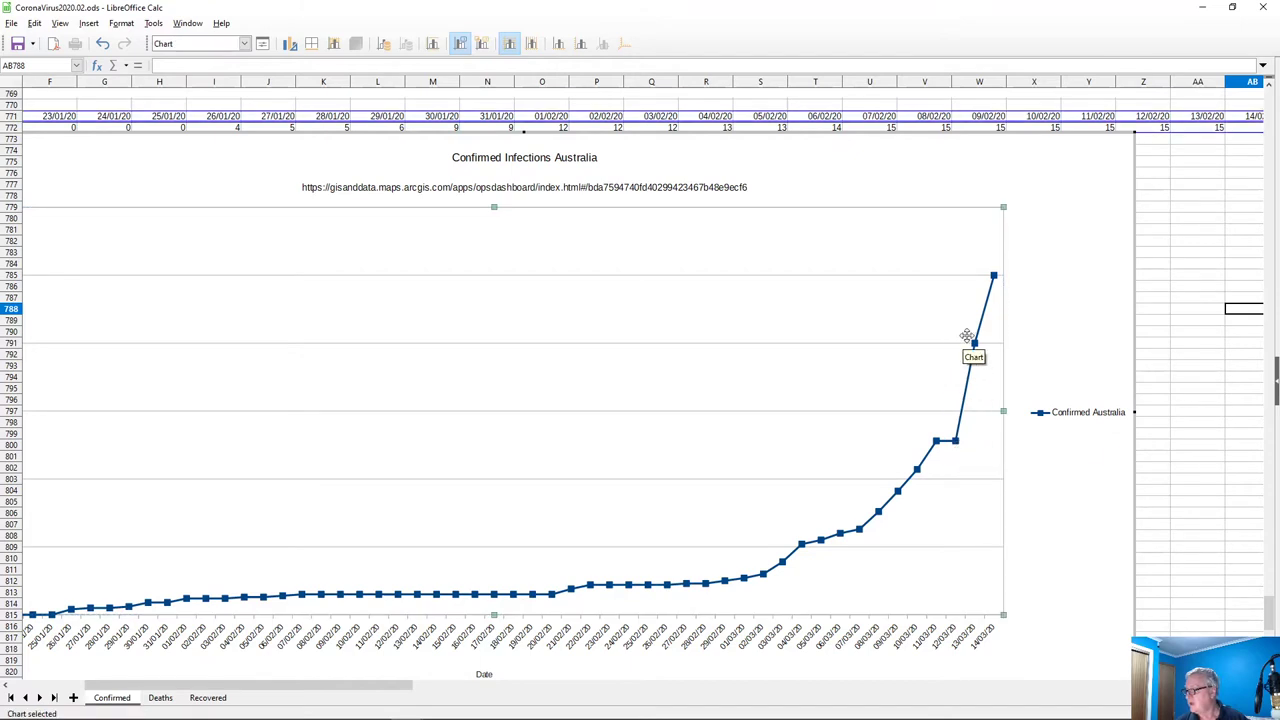
mouse_move(976, 348)
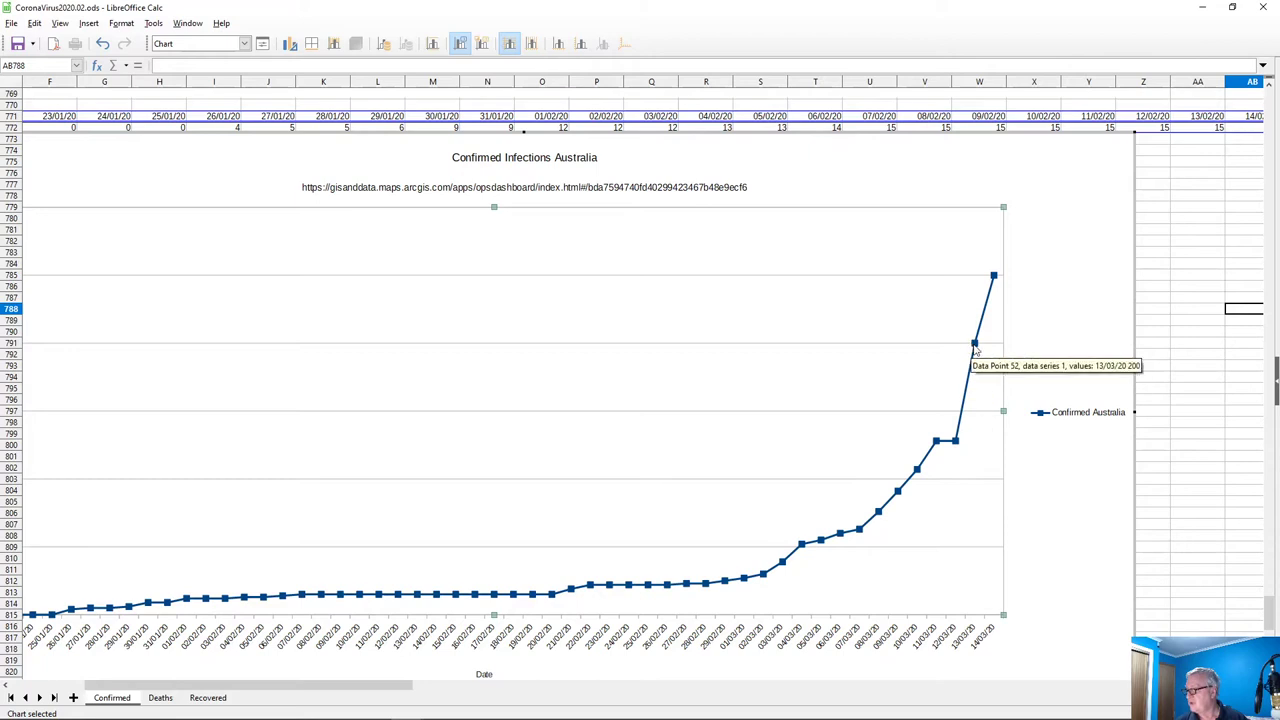
Inspect the 14/03/20 data point on the Confirmed Infections Australia chart, then leave chart editing
mouse_move(993, 277)
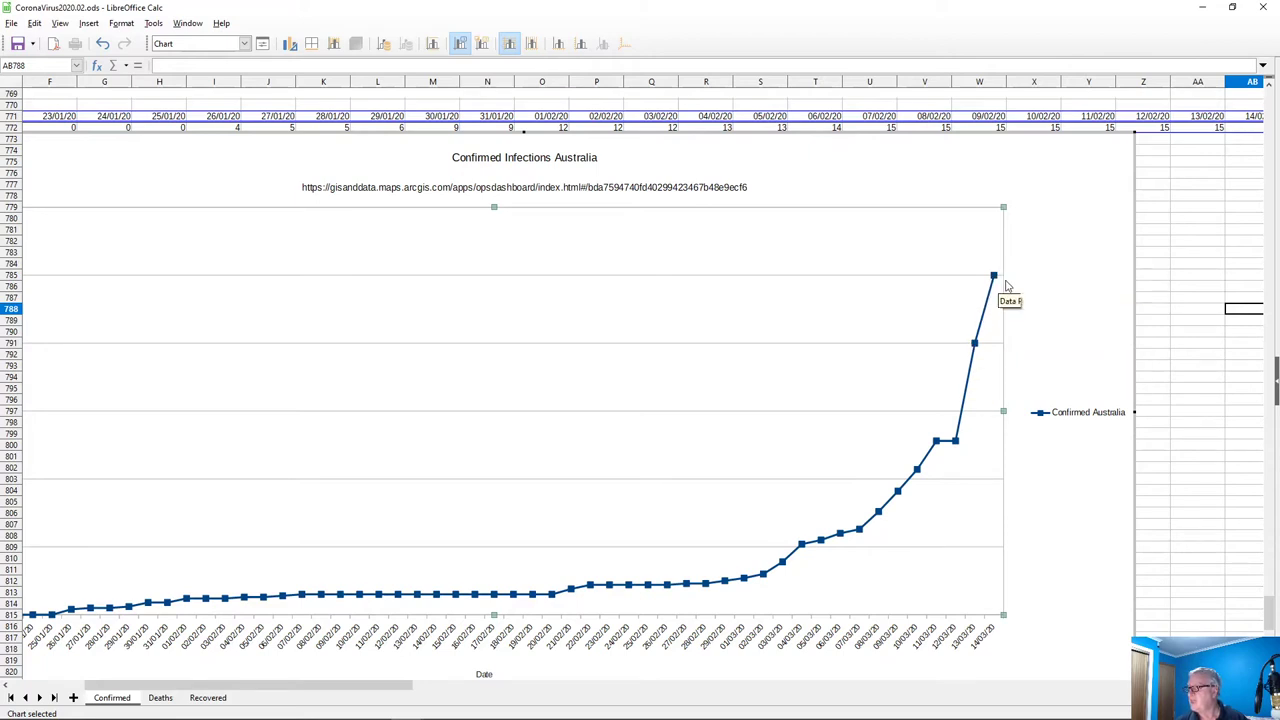
left_click(1152, 285)
left_click(1152, 287)
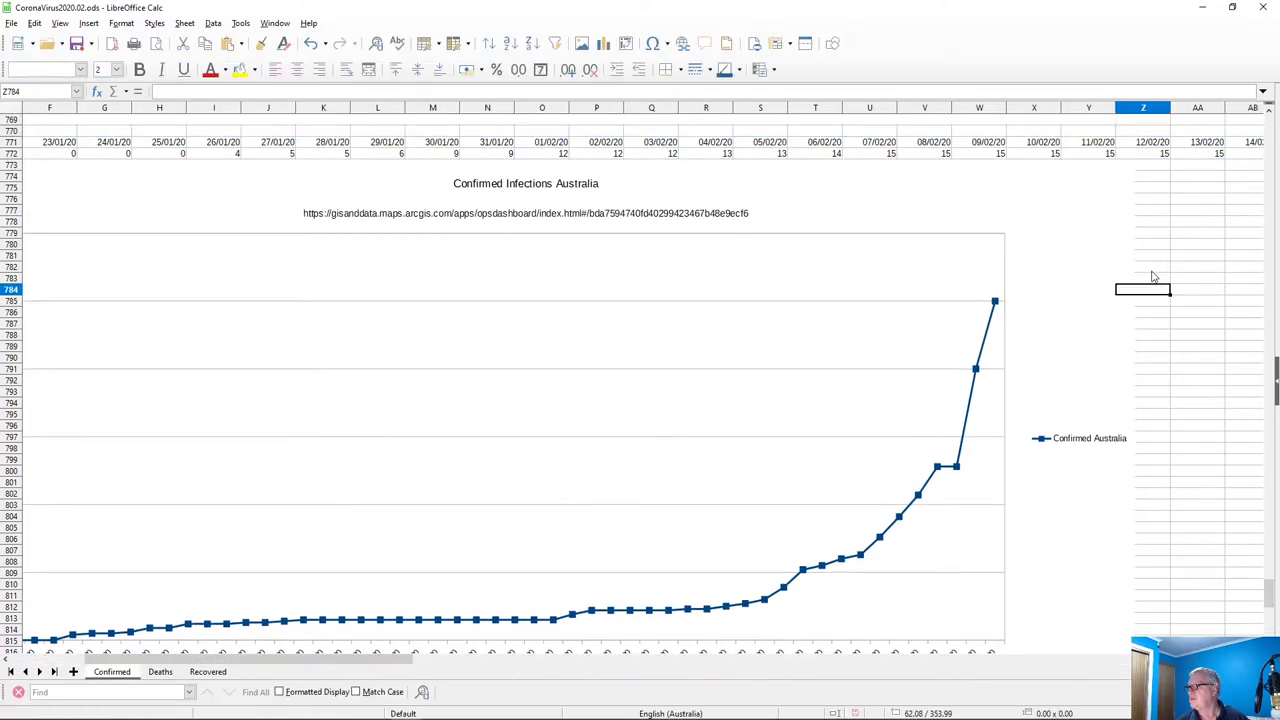
Extend the Confirmed Infections Japan chart's y-values to $E$825:$BE$825 and its categories to $E$824:$BE$824 on the Confirmed sheet
scroll(910, 540, "down", 15)
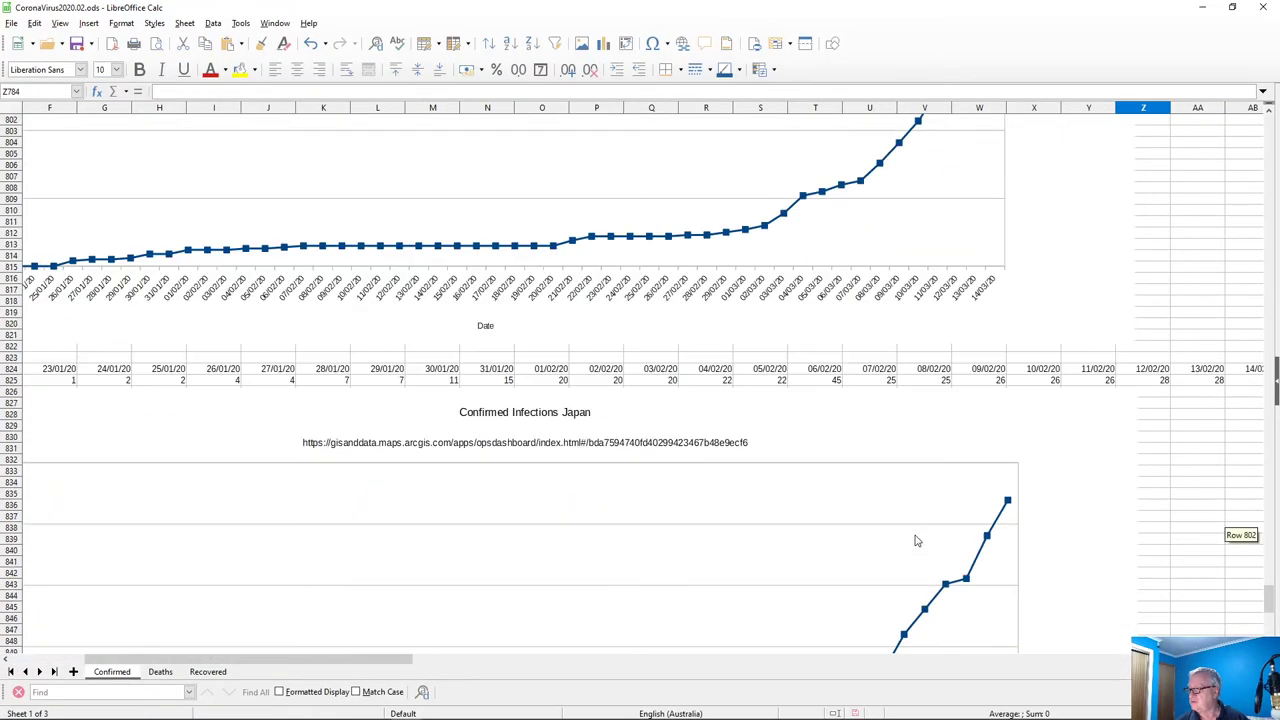
scroll(914, 540, "down", 5)
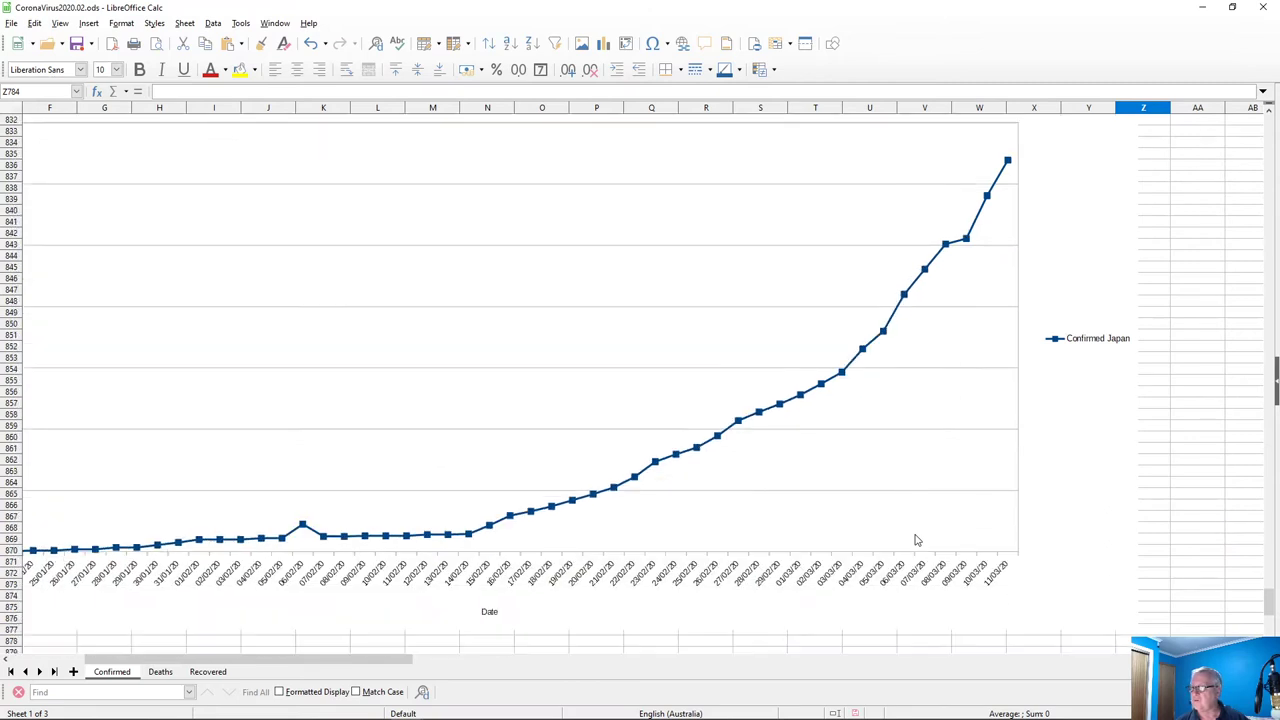
scroll(918, 540, "up", 2)
scroll(920, 539, "down", 9)
scroll(922, 539, "down", 6)
scroll(922, 535, "up", 20)
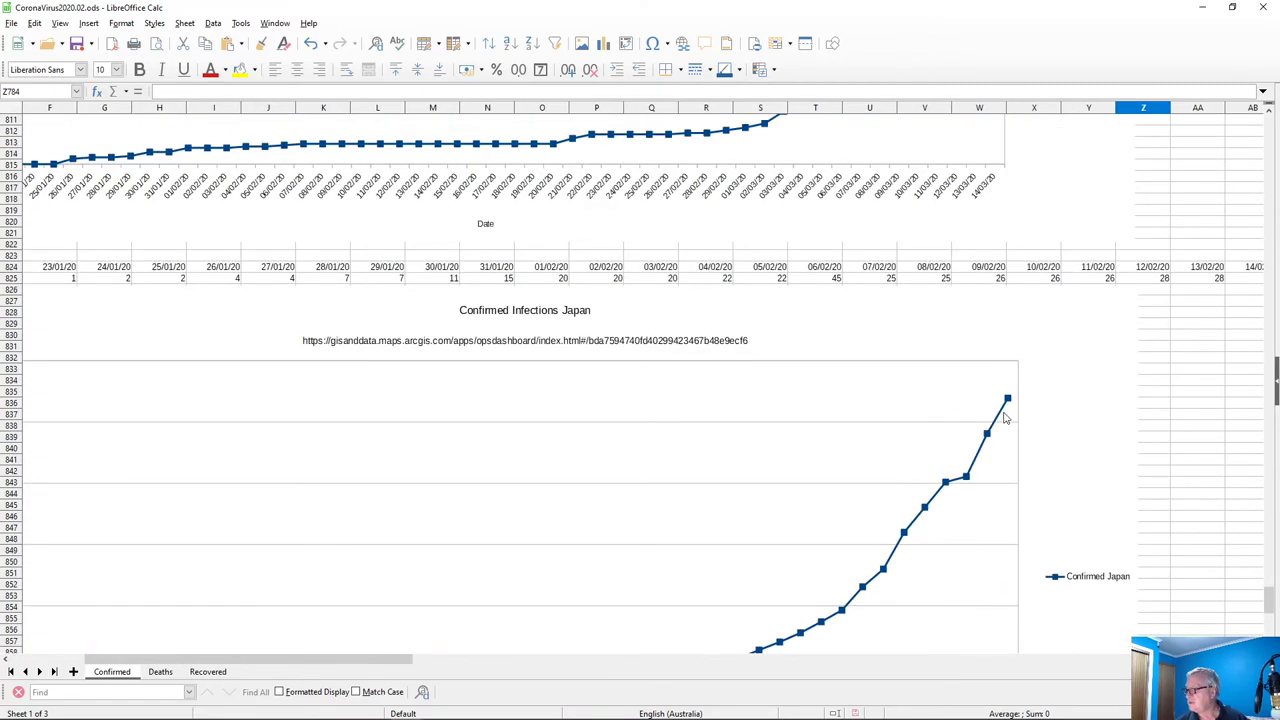
double_click(1010, 402)
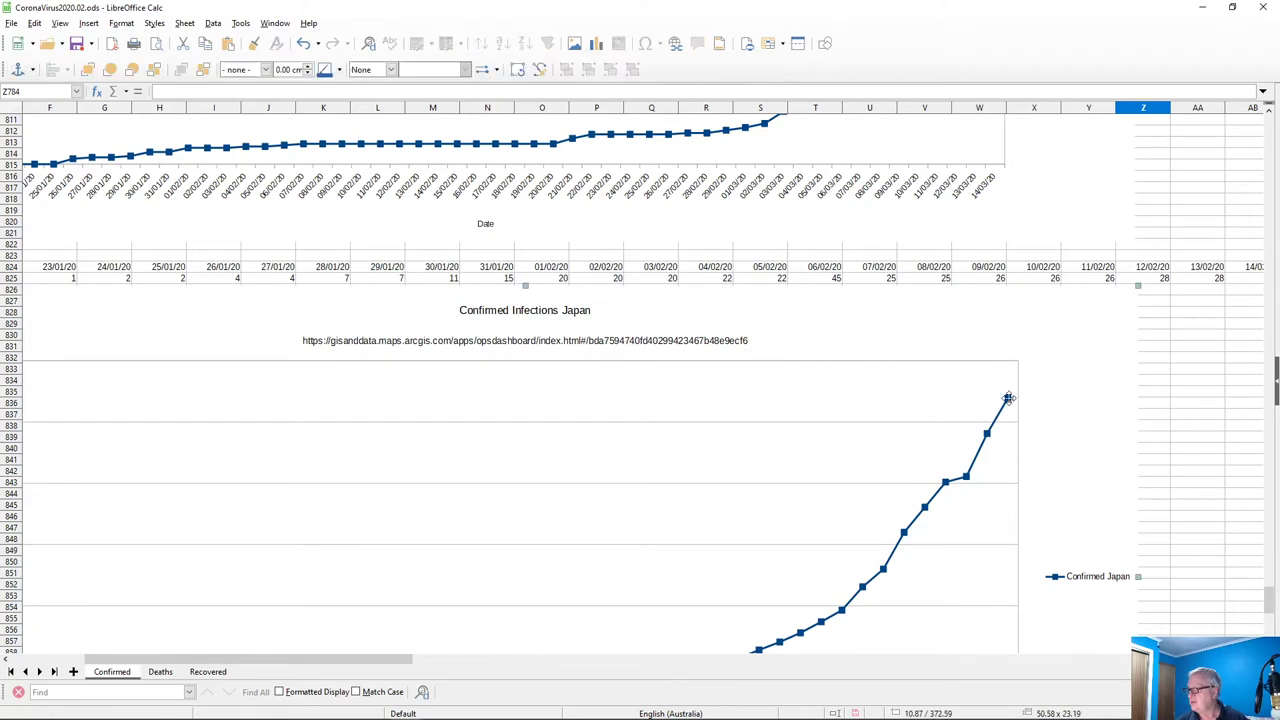
left_click(1007, 375)
right_click(1007, 375)
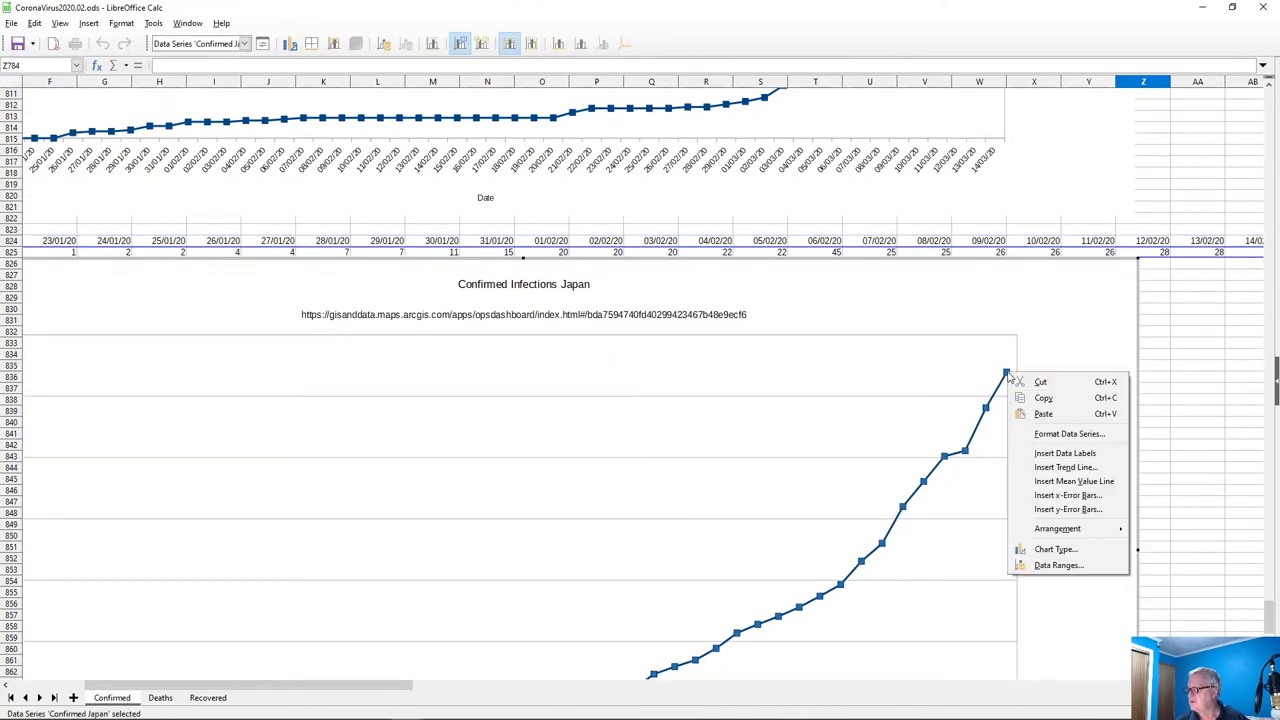
left_click(1040, 566)
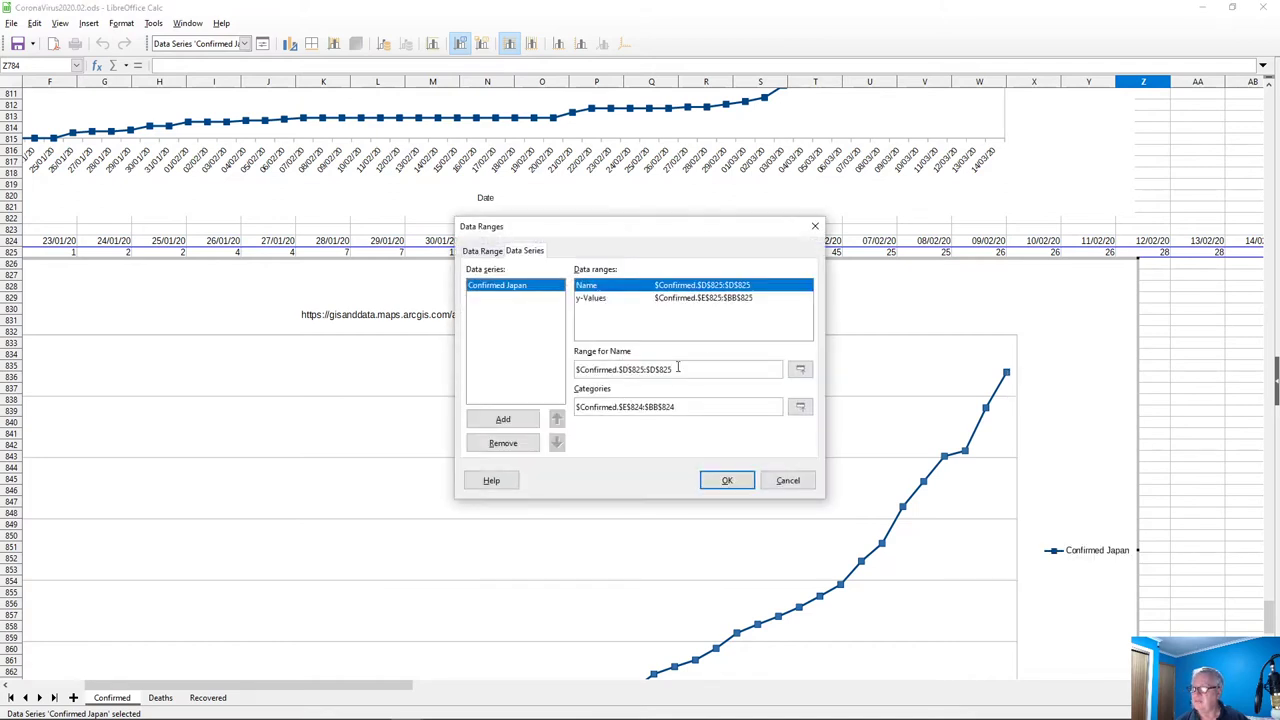
left_click(704, 300)
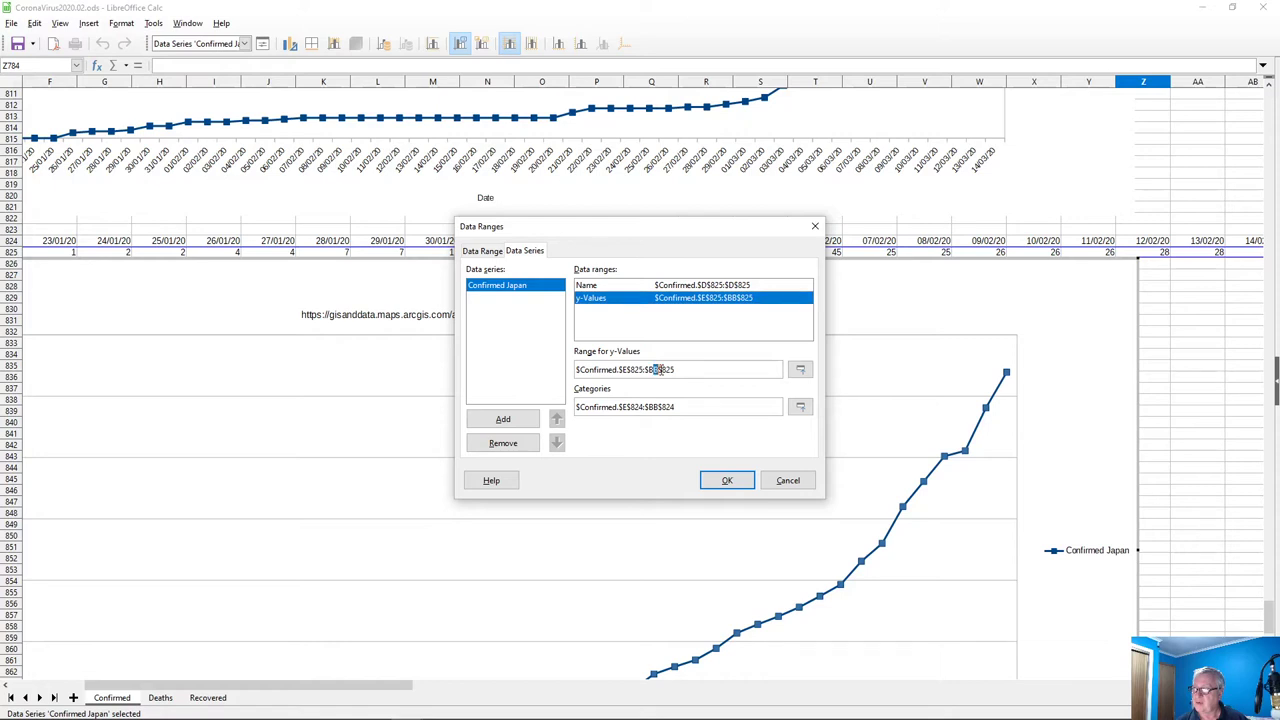
type("E")
type("E")
left_click(727, 480)
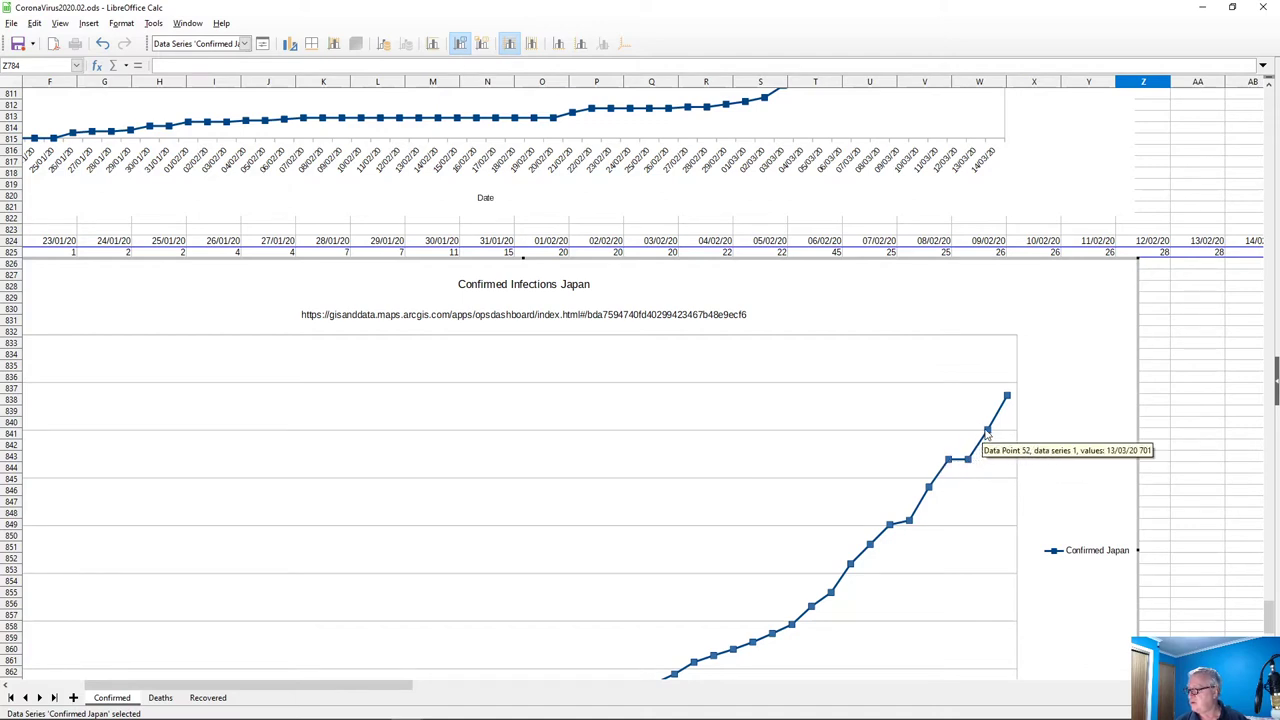
Examine the latest points of the Japan confirmed infections chart, then leave chart editing and view the whole curve
mouse_move(1009, 401)
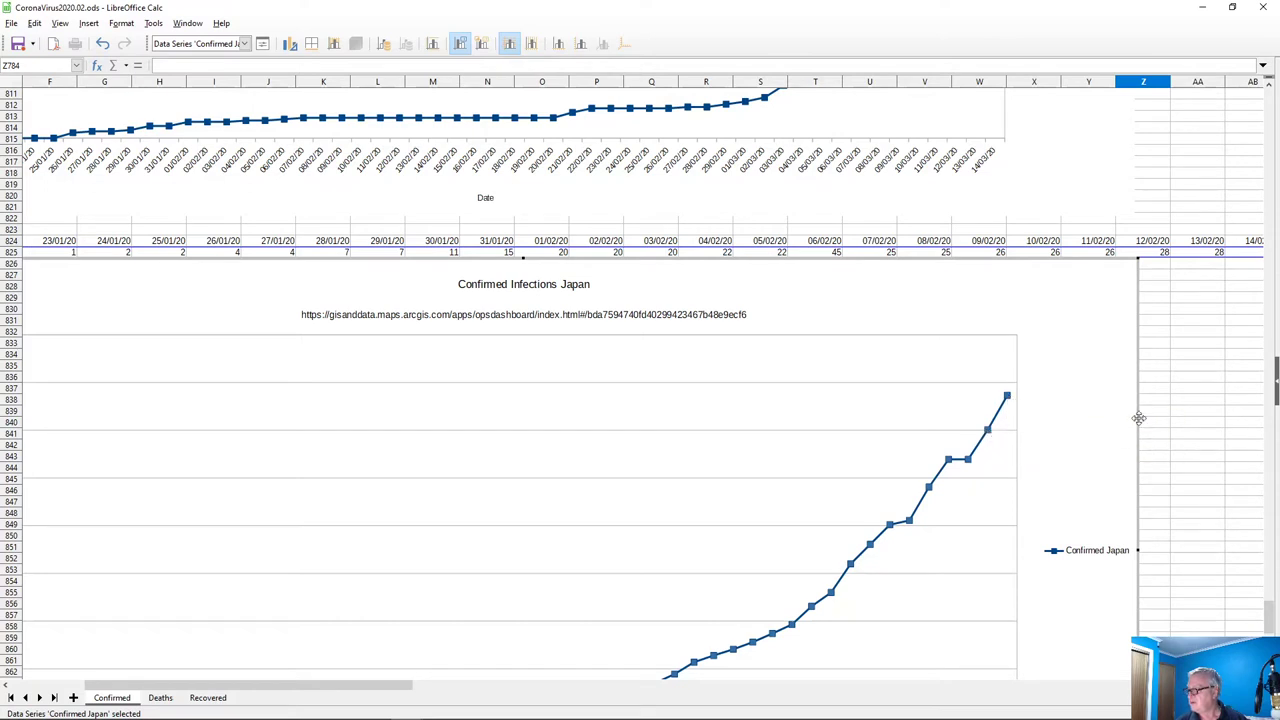
scroll(1155, 440, "down", 9)
left_click_drag(385, 688, 412, 700)
left_click_drag(290, 690, 205, 668)
left_click(440, 652)
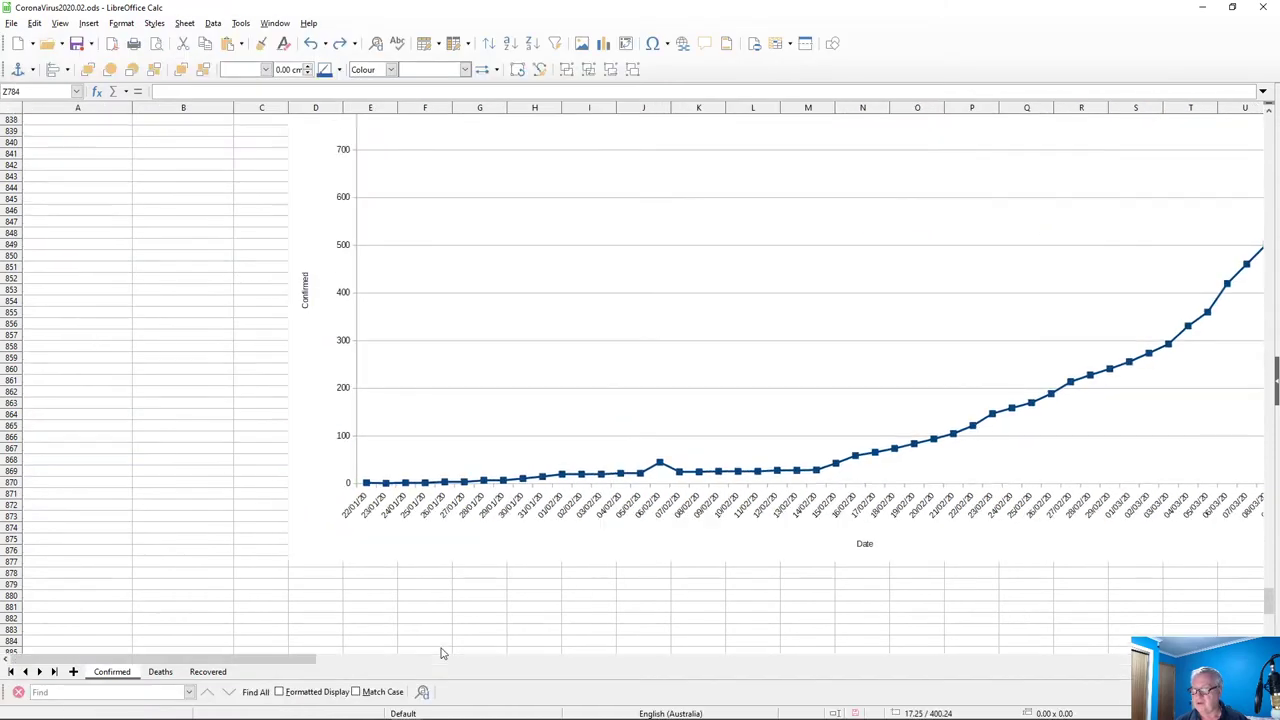
left_click_drag(277, 662, 392, 660)
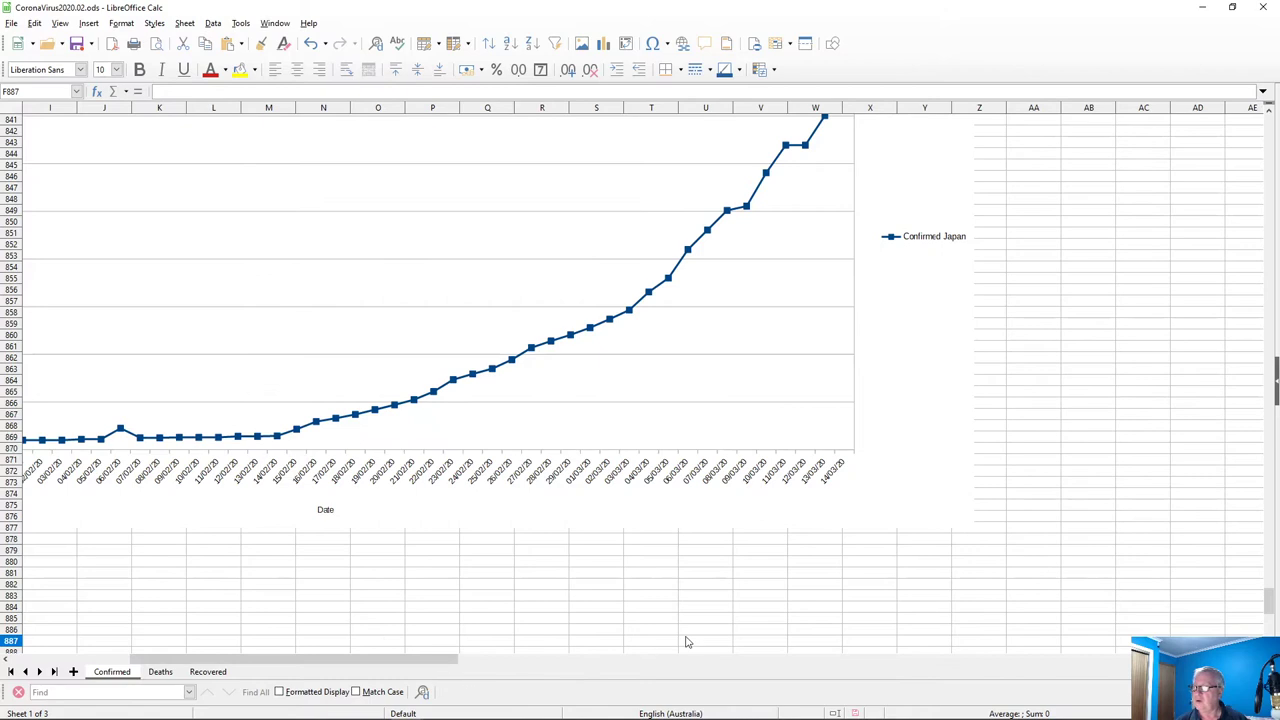
Review the confirmed infections charts from Japan up through Australia, Italy, Iran and South Korea to the global one without China
scroll(710, 625, "up", 7)
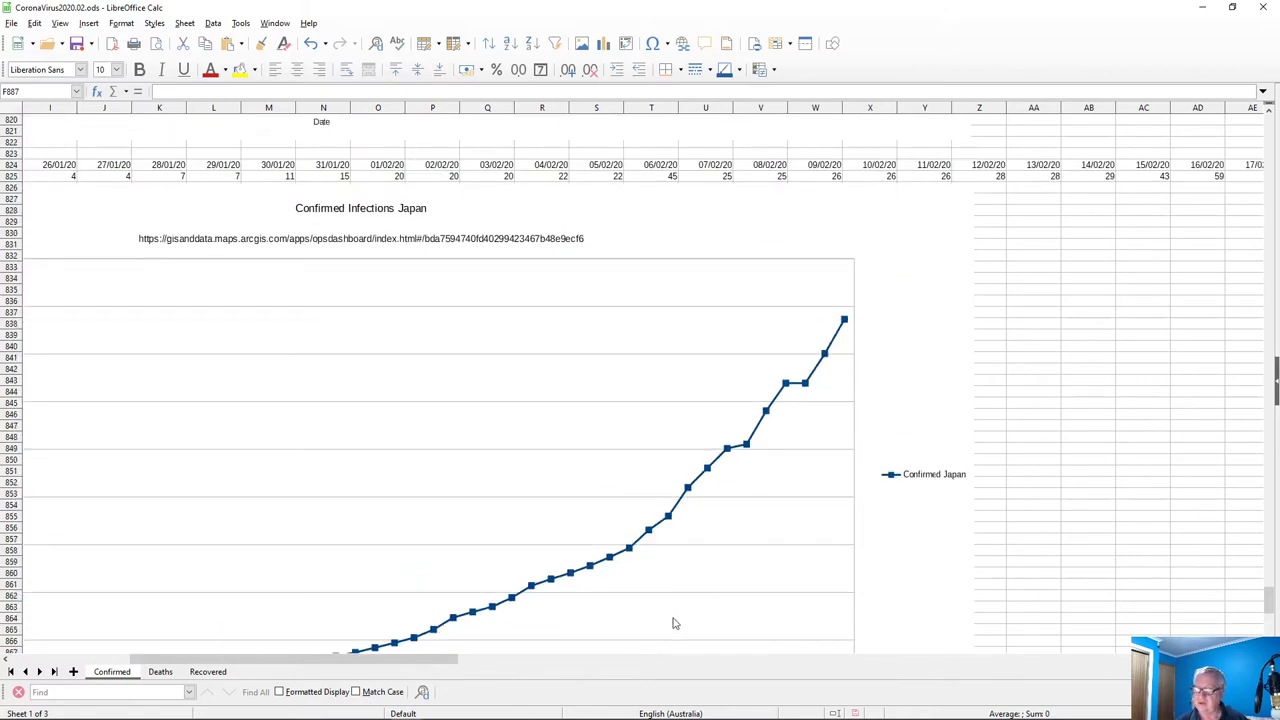
scroll(704, 596, "up", 9)
scroll(707, 592, "up", 7)
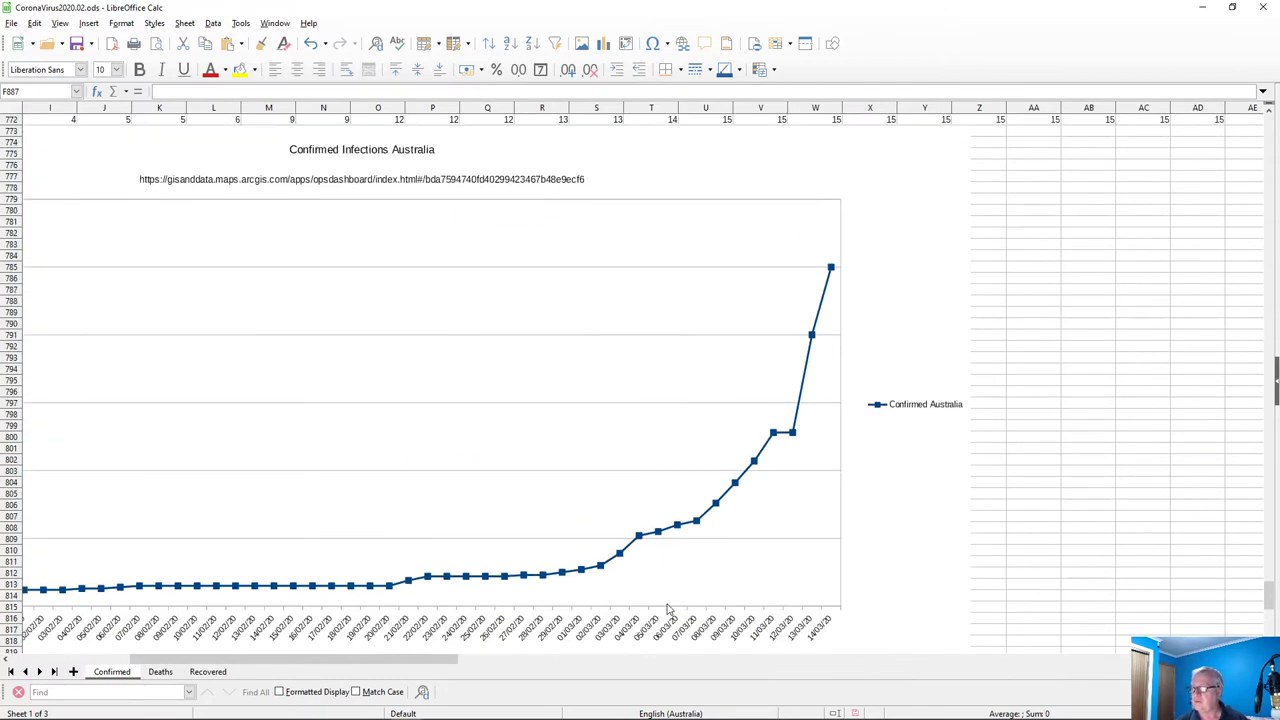
scroll(663, 603, "up", 11)
scroll(600, 615, "up", 20)
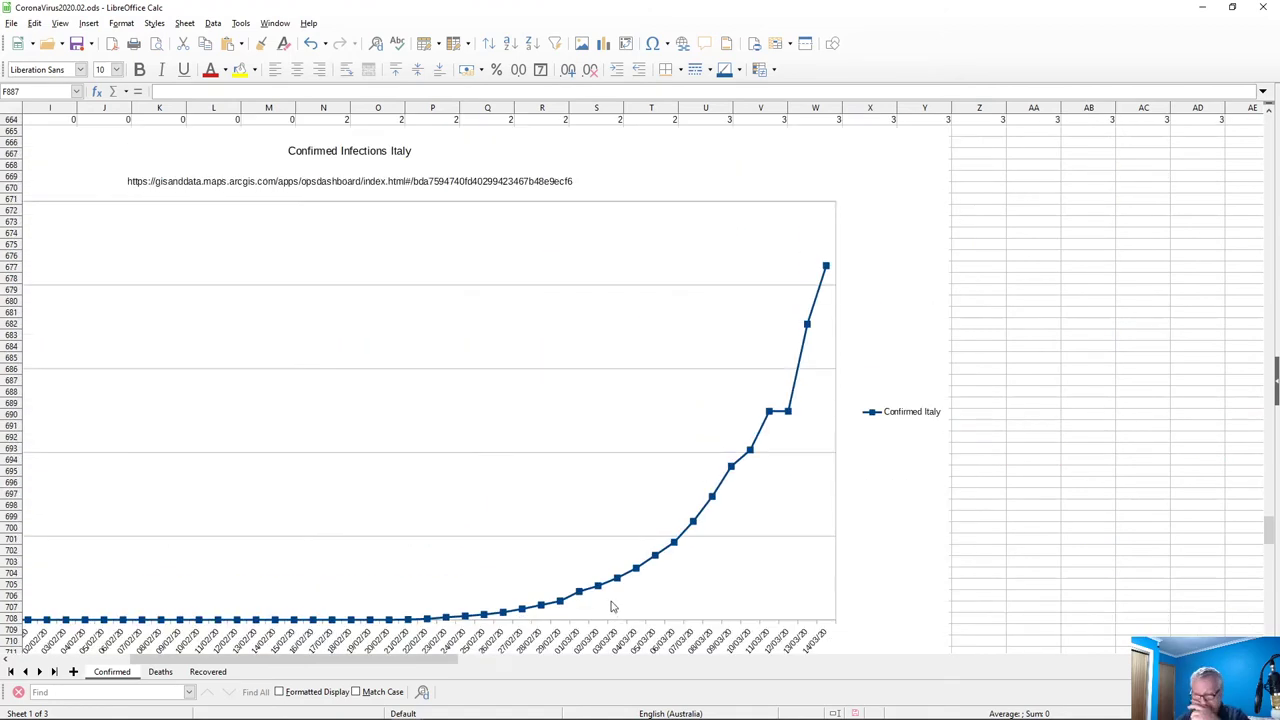
scroll(603, 592, "up", 16)
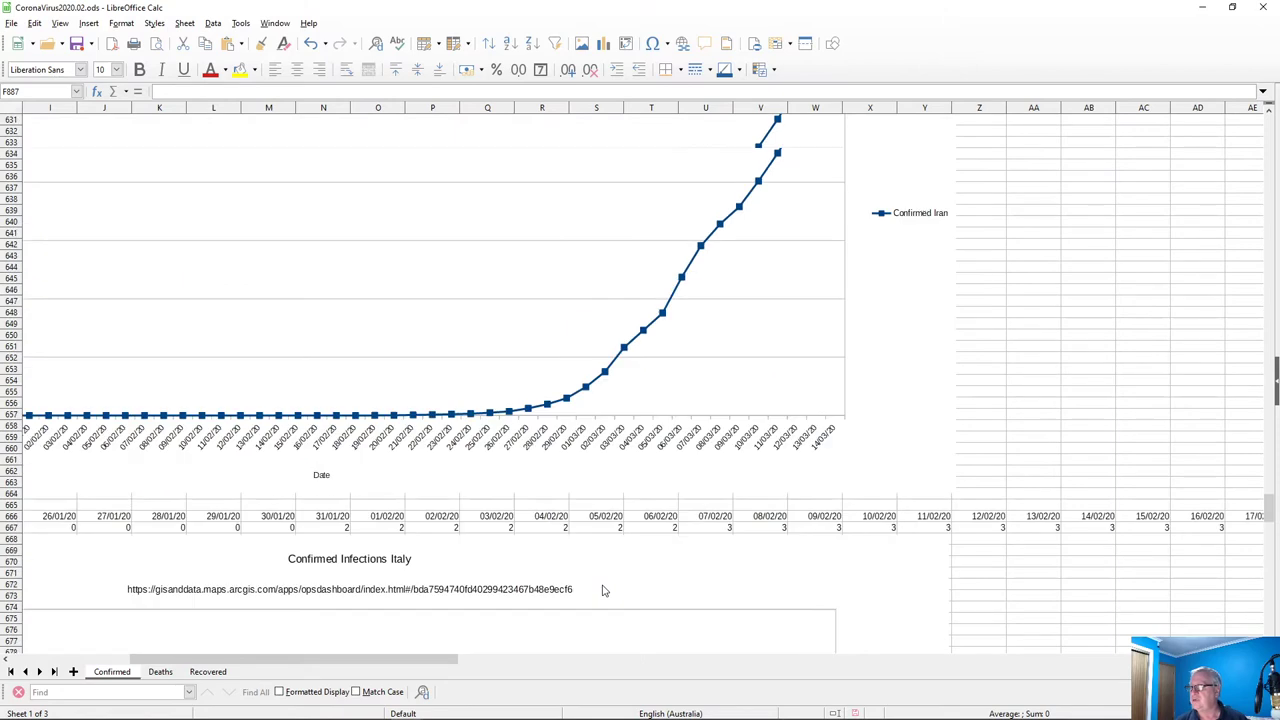
scroll(603, 592, "up", 20)
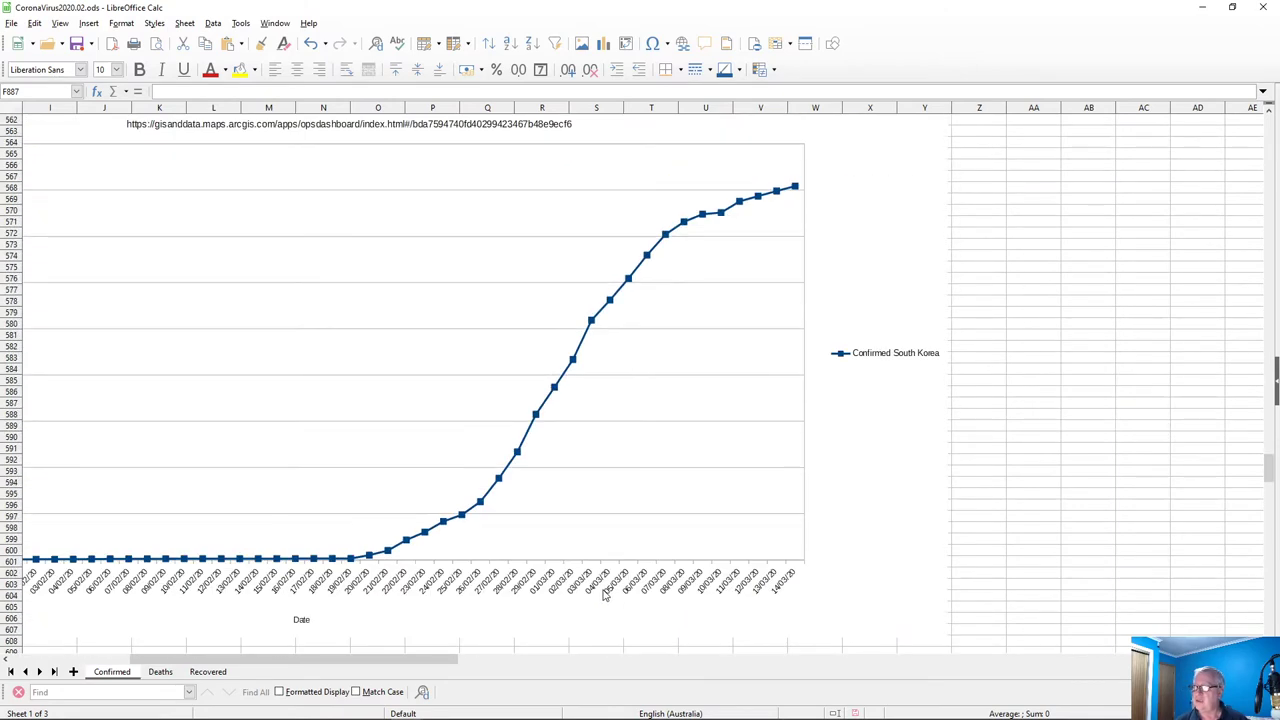
scroll(603, 596, "up", 15)
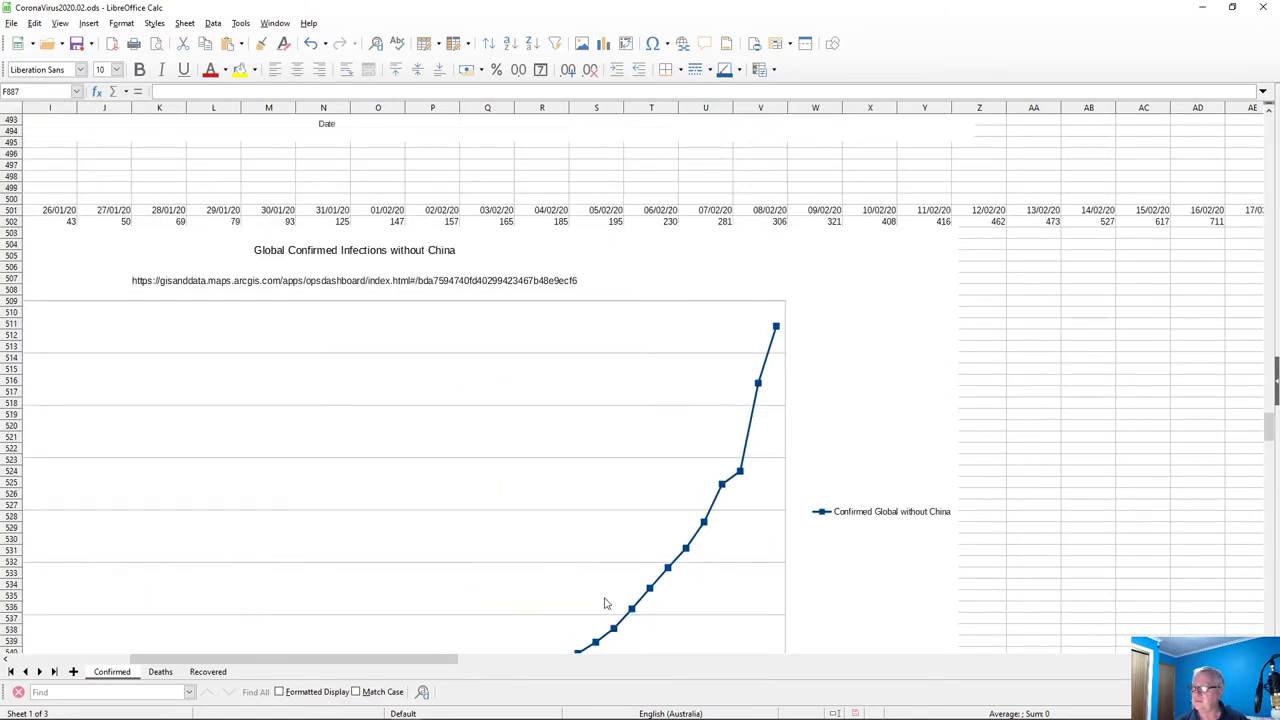
scroll(610, 585, "down", 5)
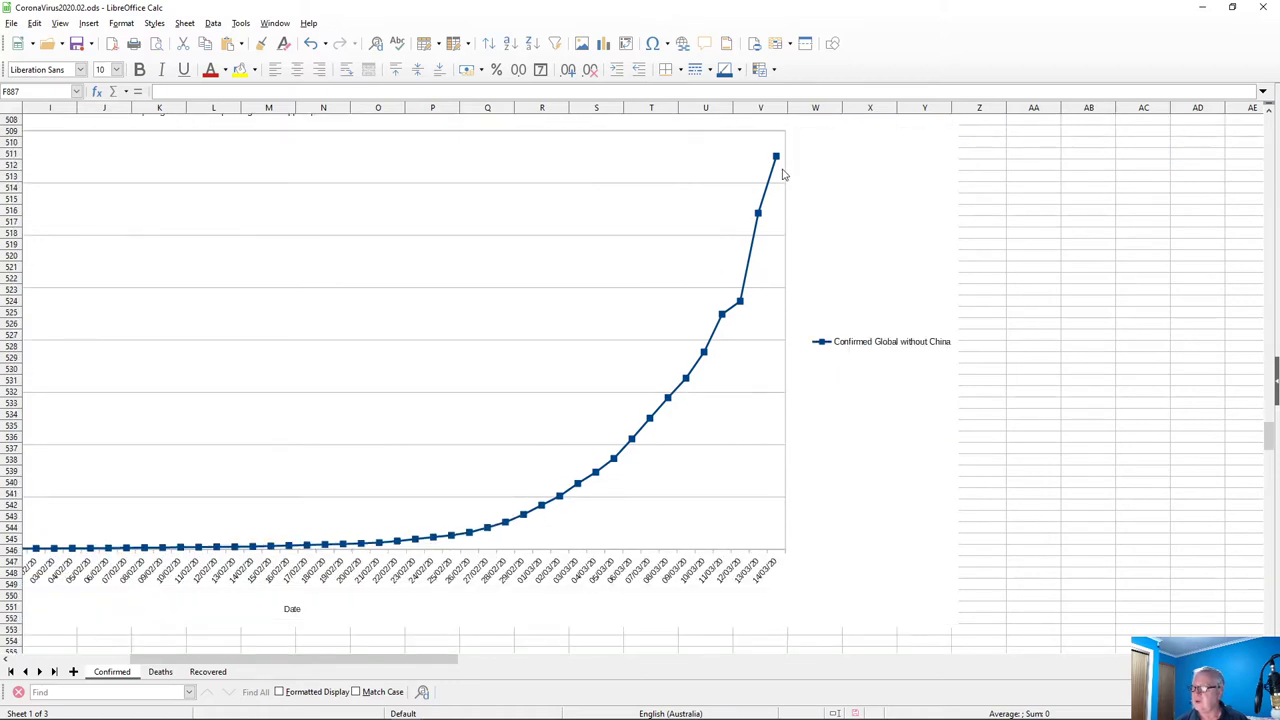
Compare the South Korea, Iran and Italy infection curves, continuing down to the Japan chart at the end of the sheet
scroll(677, 536, "down", 20)
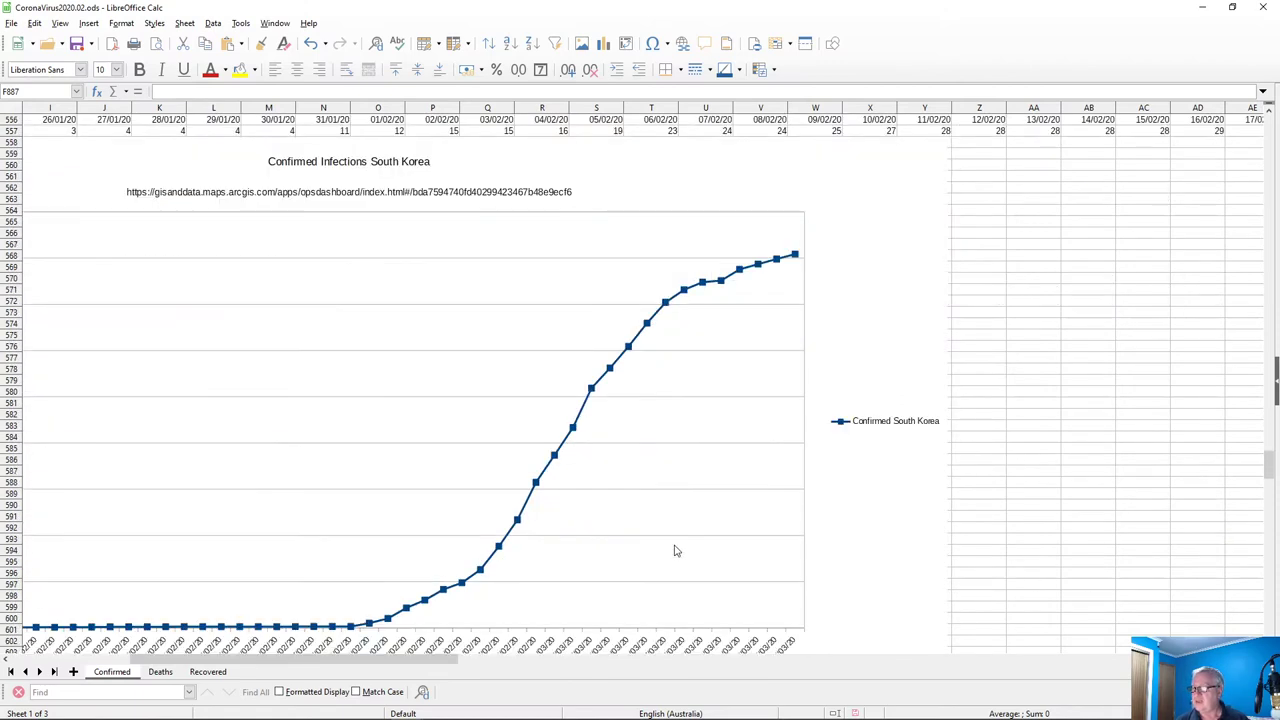
scroll(673, 562, "down", 14)
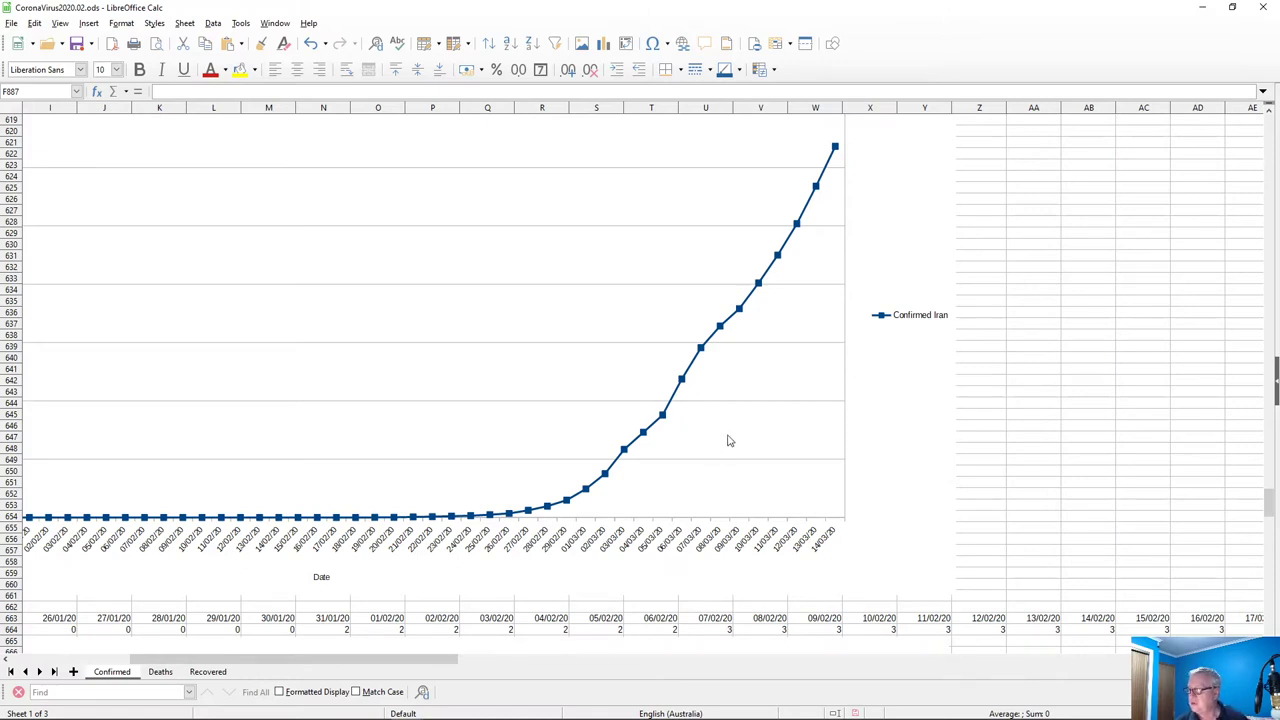
scroll(740, 407, "up", 2)
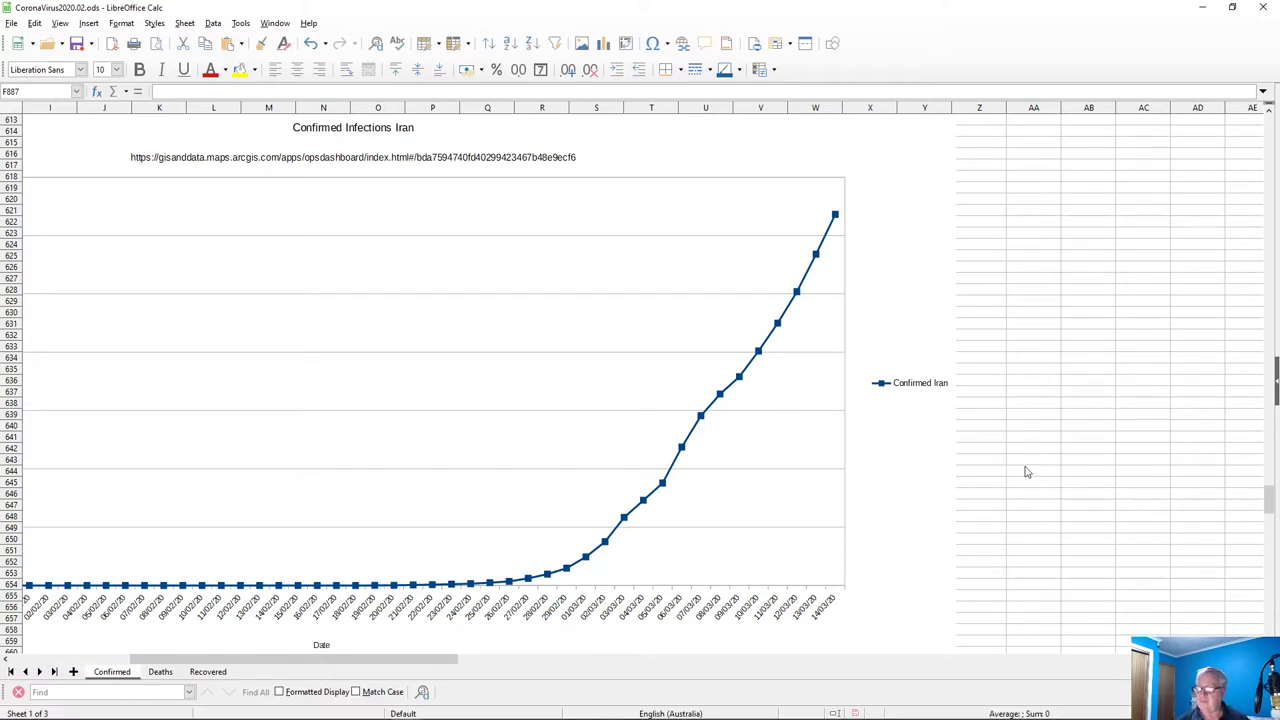
scroll(969, 491, "down", 16)
scroll(719, 513, "down", 6)
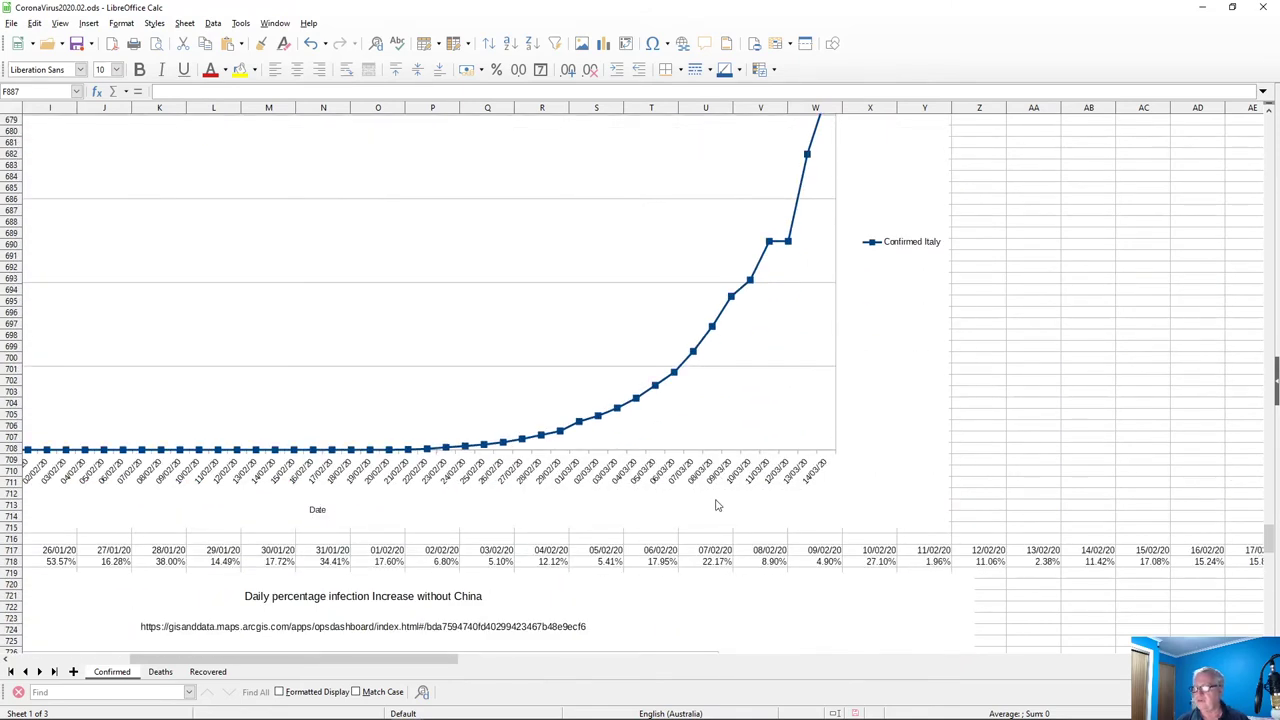
scroll(716, 505, "down", 14)
scroll(716, 508, "down", 20)
scroll(716, 508, "down", 14)
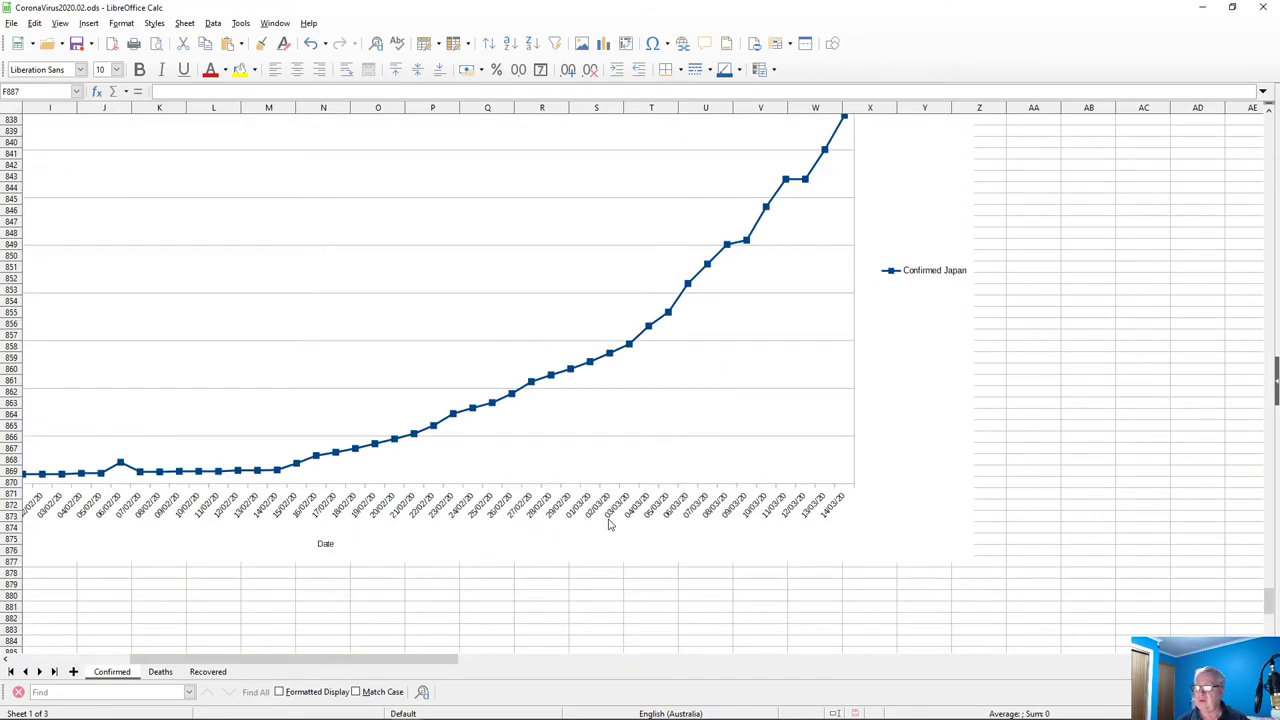
scroll(607, 523, "down", 2)
scroll(593, 492, "up", 7)
scroll(700, 449, "up", 8)
scroll(691, 463, "down", 14)
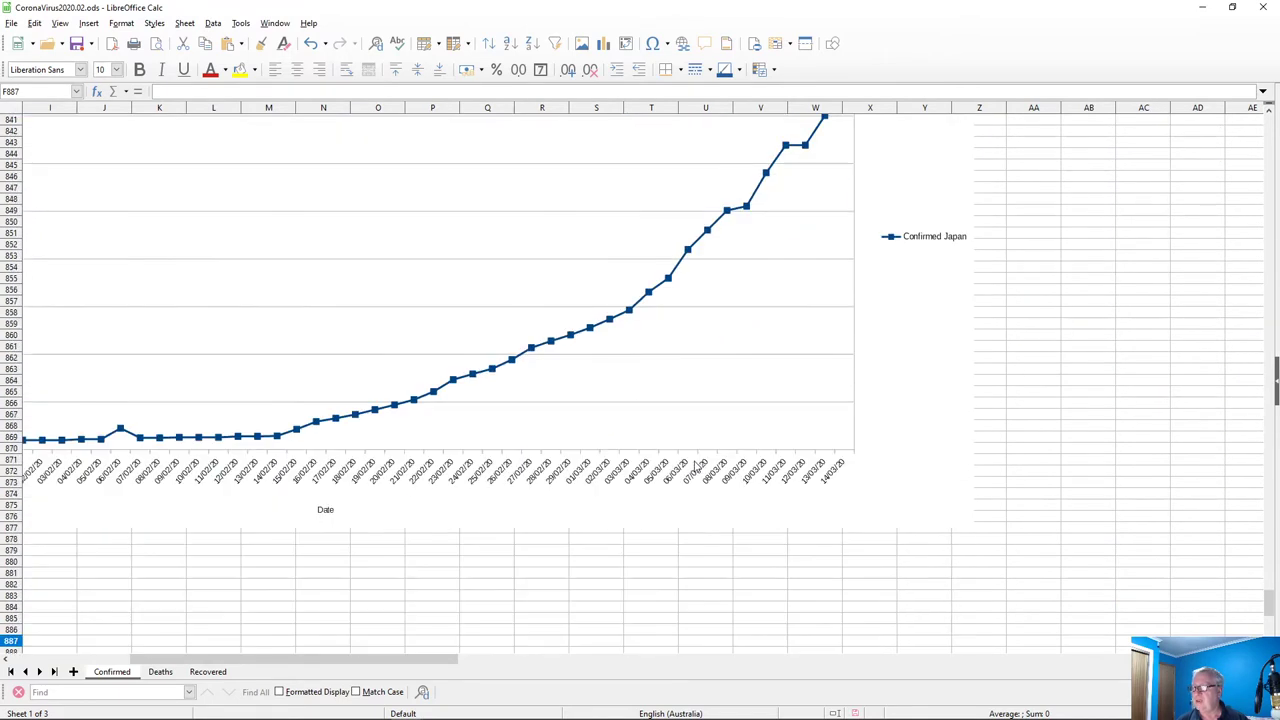
scroll(697, 467, "down", 6)
Copy the Date and Confirmed Japan rows above the Japan chart, covering D824:BE825
left_click_drag(358, 660, 243, 651)
scroll(410, 533, "up", 14)
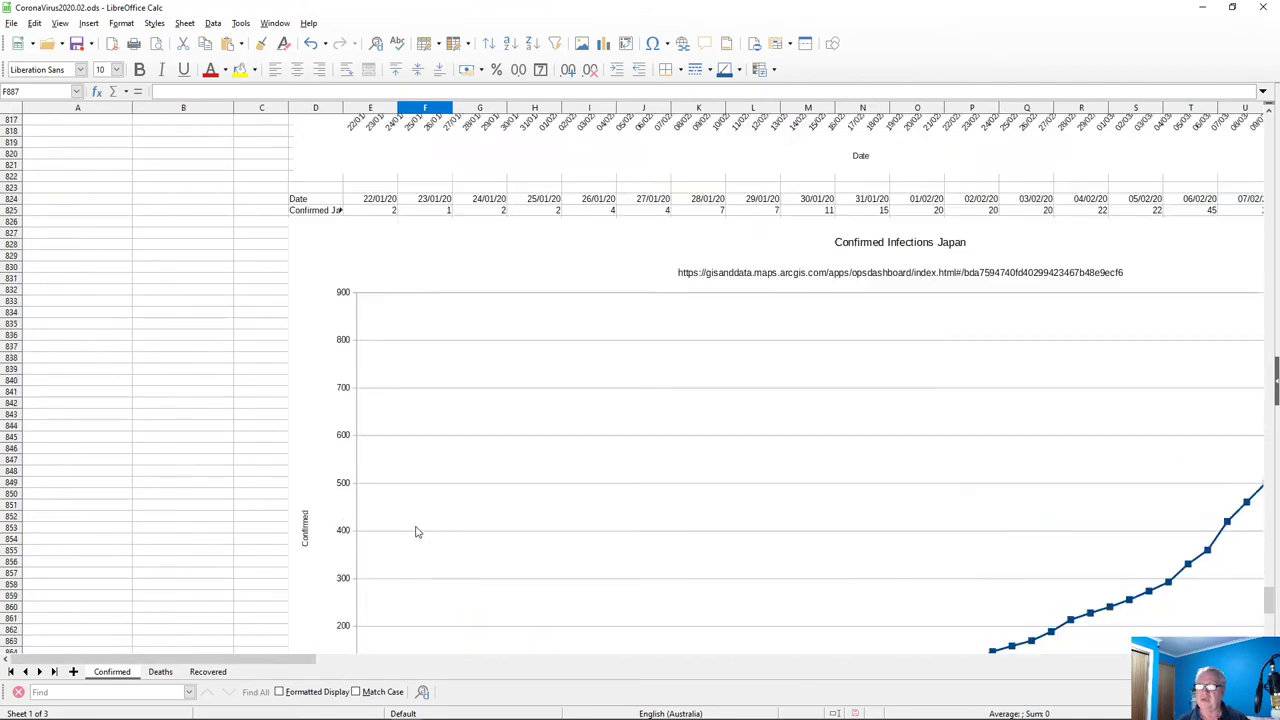
scroll(418, 532, "up", 3)
left_click(386, 303)
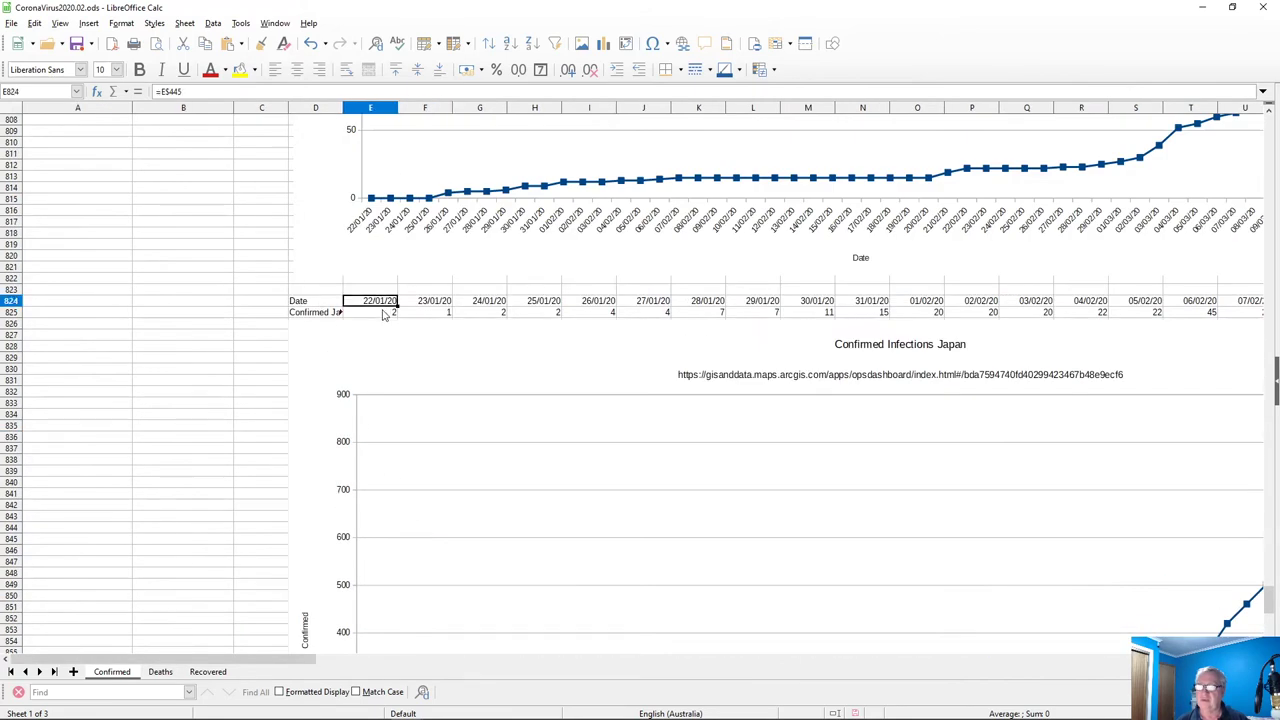
left_click(386, 314)
left_click(385, 302)
left_click(382, 314)
left_click(347, 303)
left_click_drag(301, 306, 380, 315)
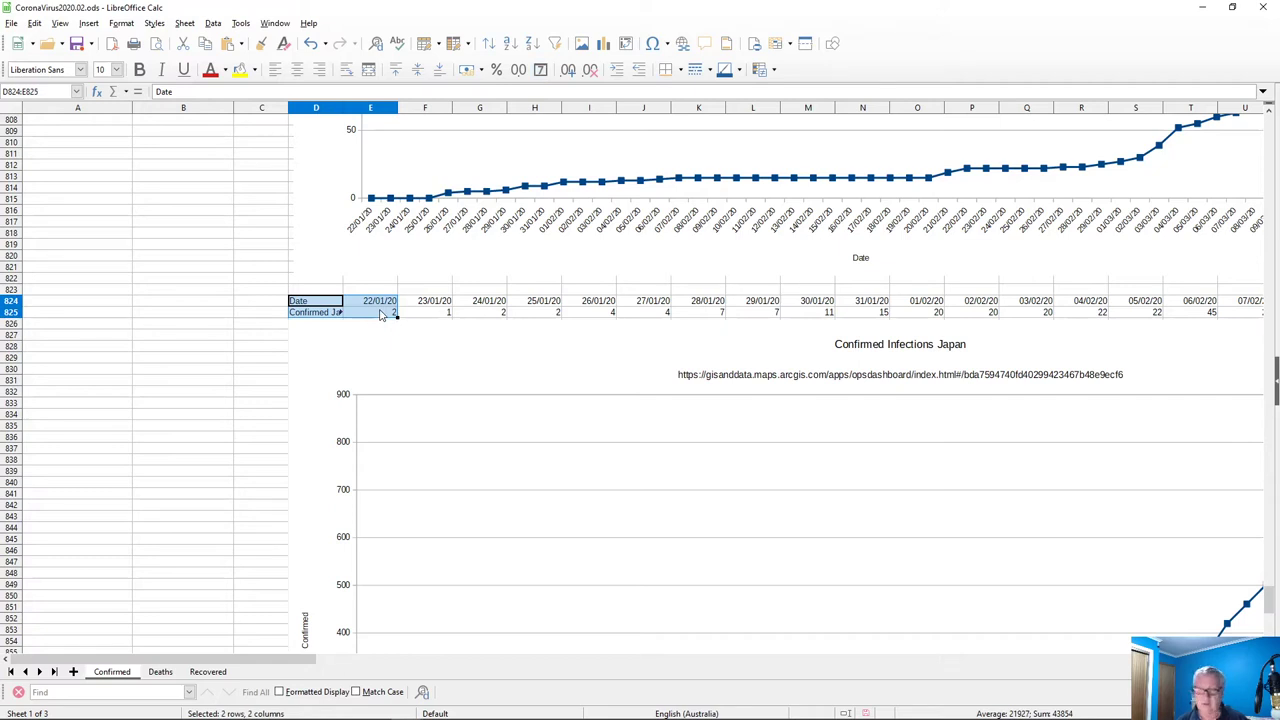
key("ctrl+shift+Right")
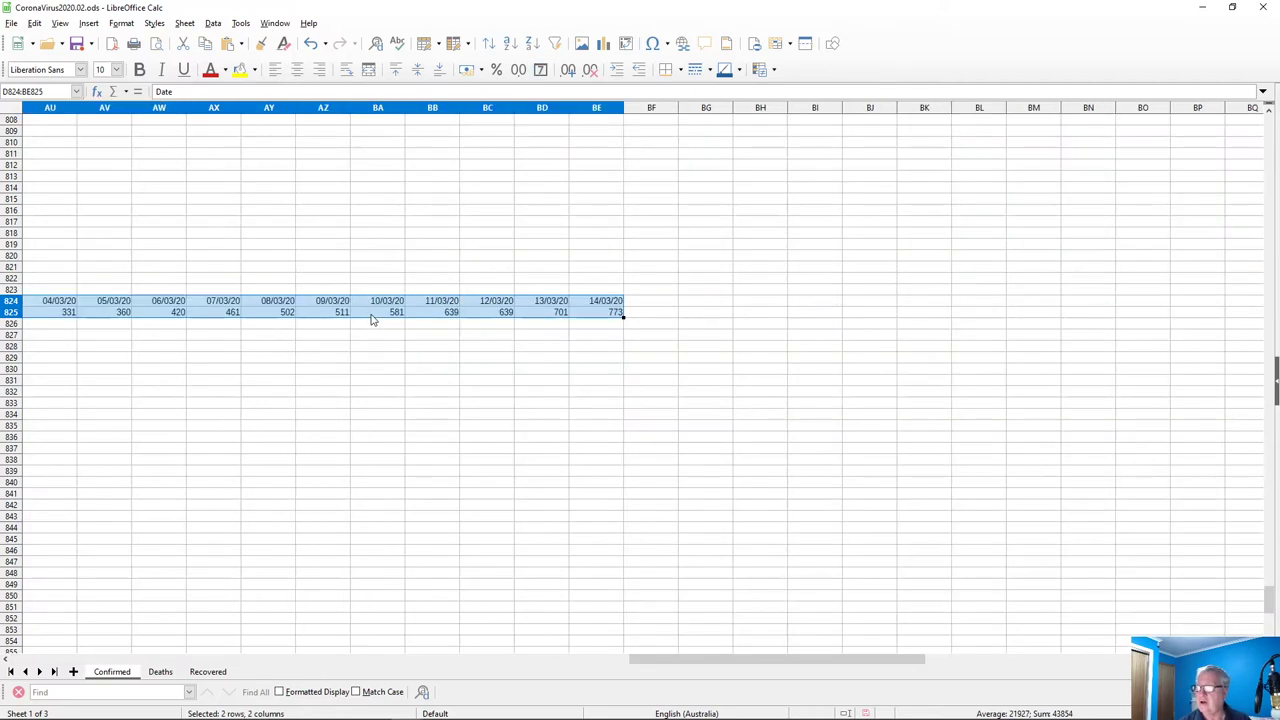
key("ctrl+c")
Paste the copied date and case rows below the Japan chart, starting at cell D879
key("Home")
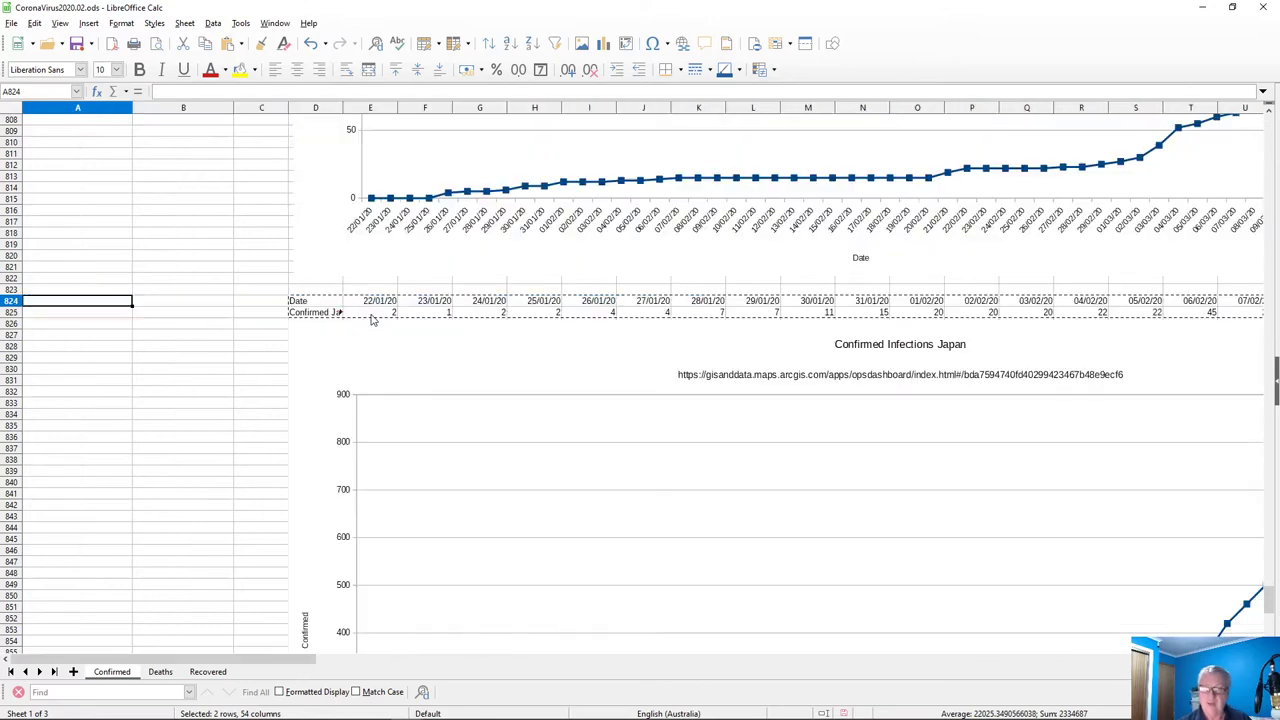
scroll(371, 318, "down", 14)
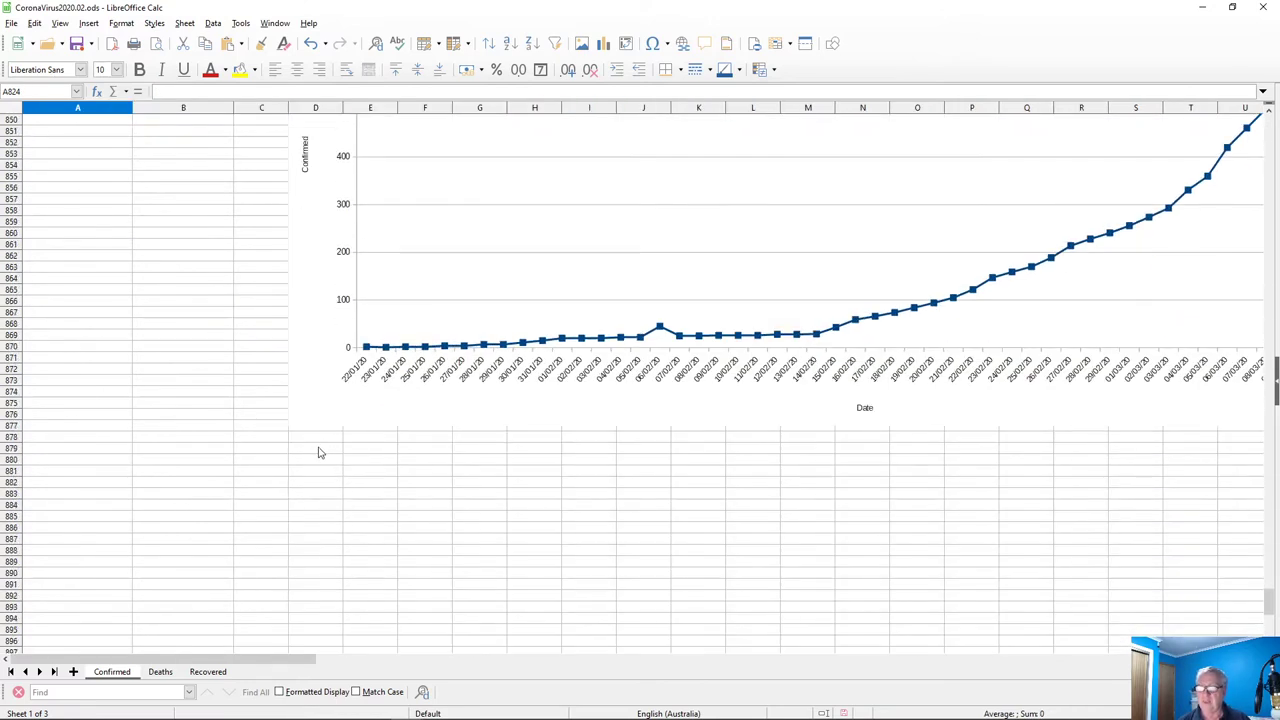
left_click(319, 452)
key("ctrl+v")
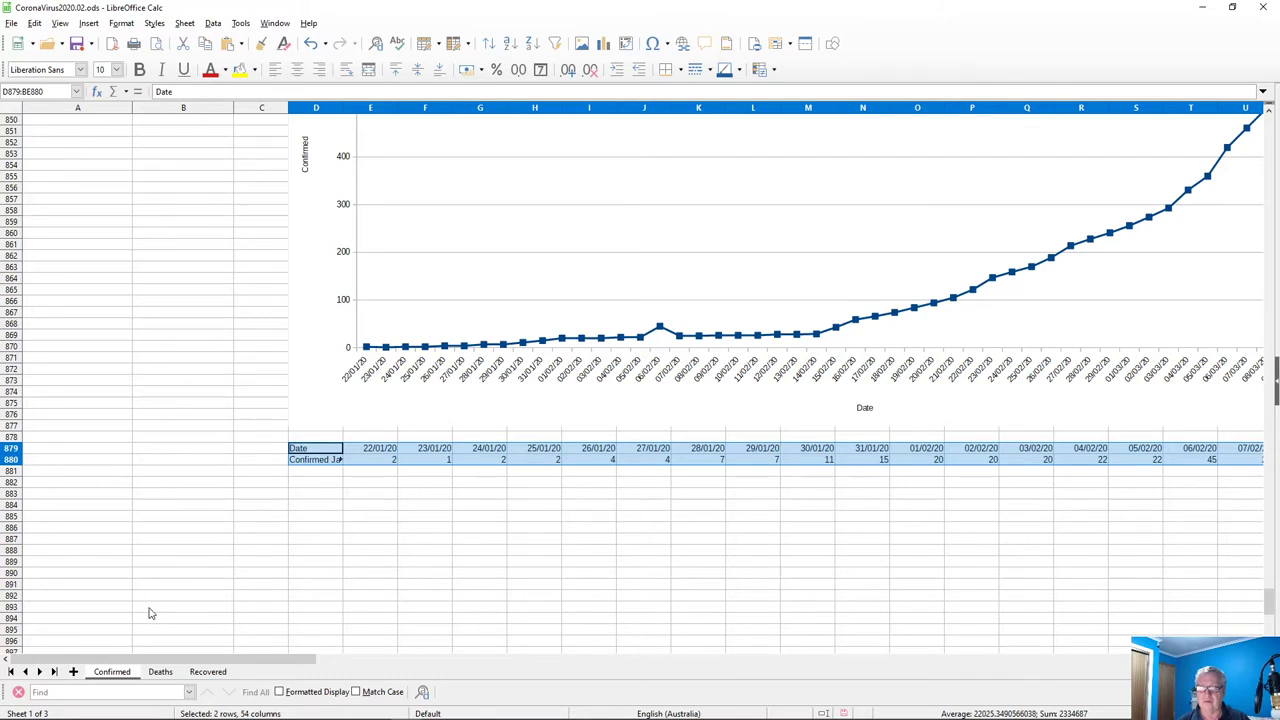
Go to the last date header, 3/14/20 in cell BE1, at the end of the raw data's header row
scroll(120, 595, "up", 3)
left_click(86, 566)
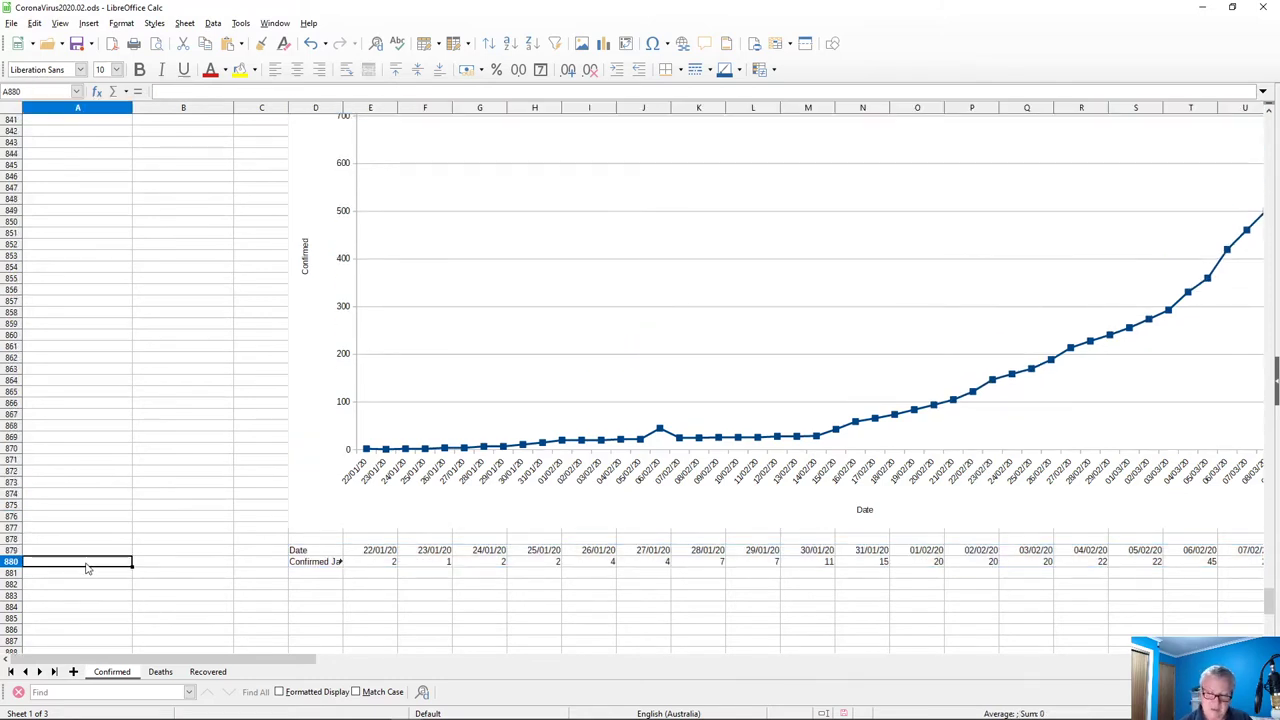
key("ctrl+Home")
key("Right")
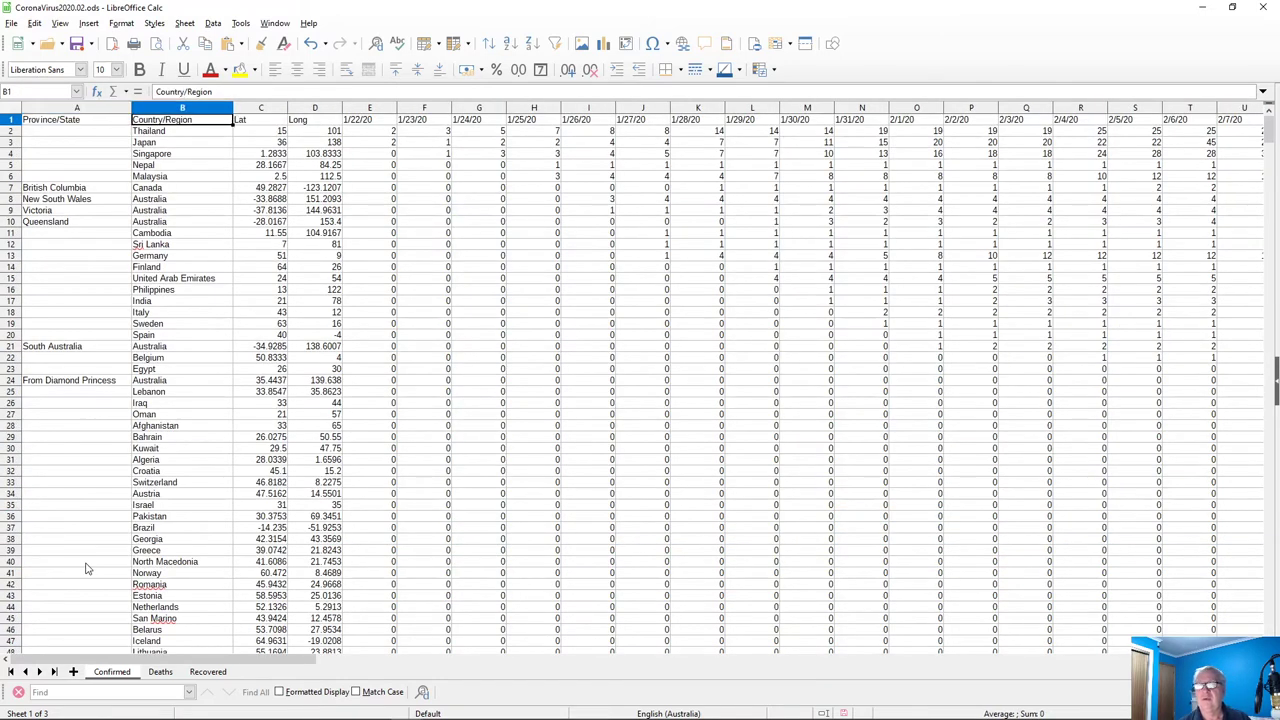
key("Left")
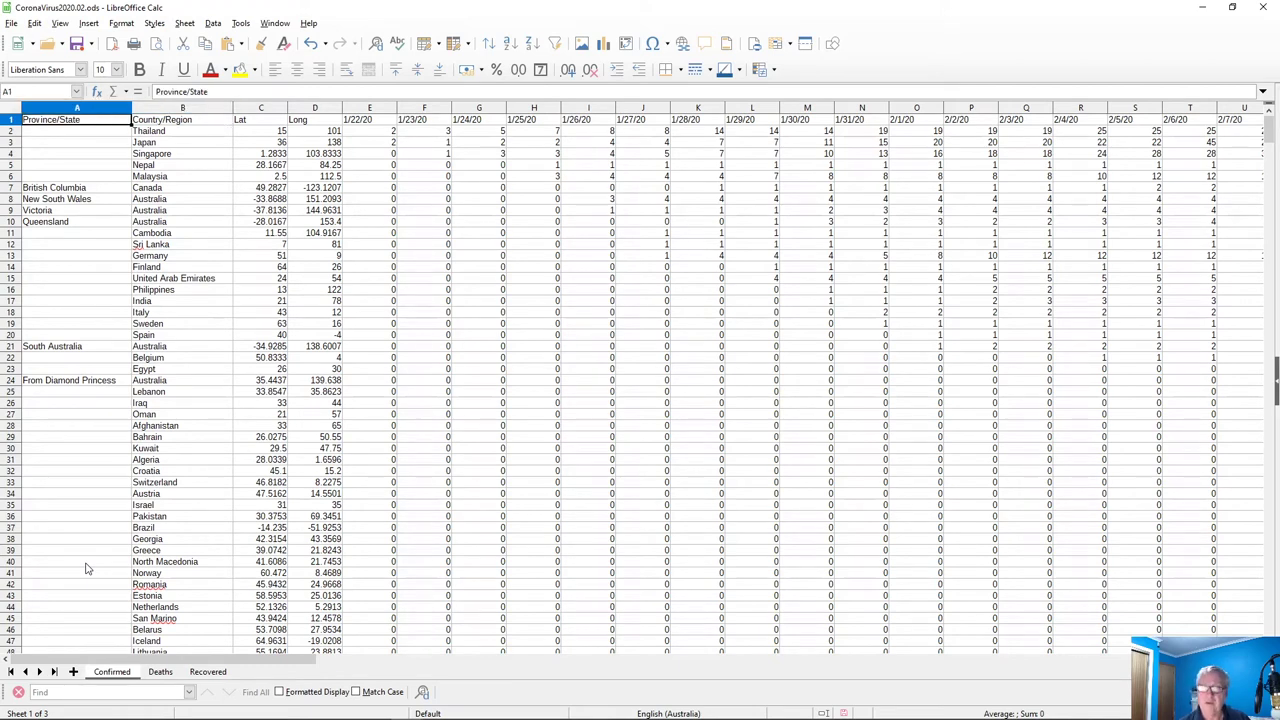
key("ctrl+Right")
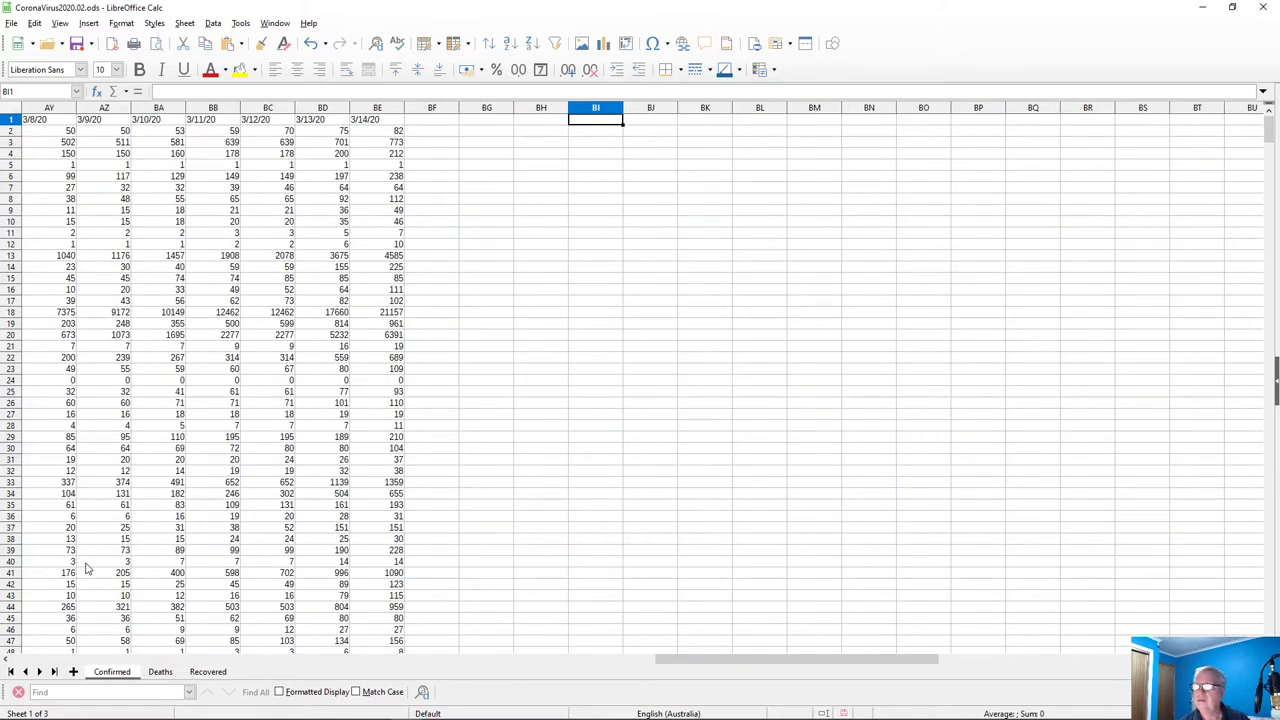
key("Right")
key("Left")
key("Left")
key("Left")
key("Left")
key("Left")
key("Left")
key("Left")
key("Right")
key("Right")
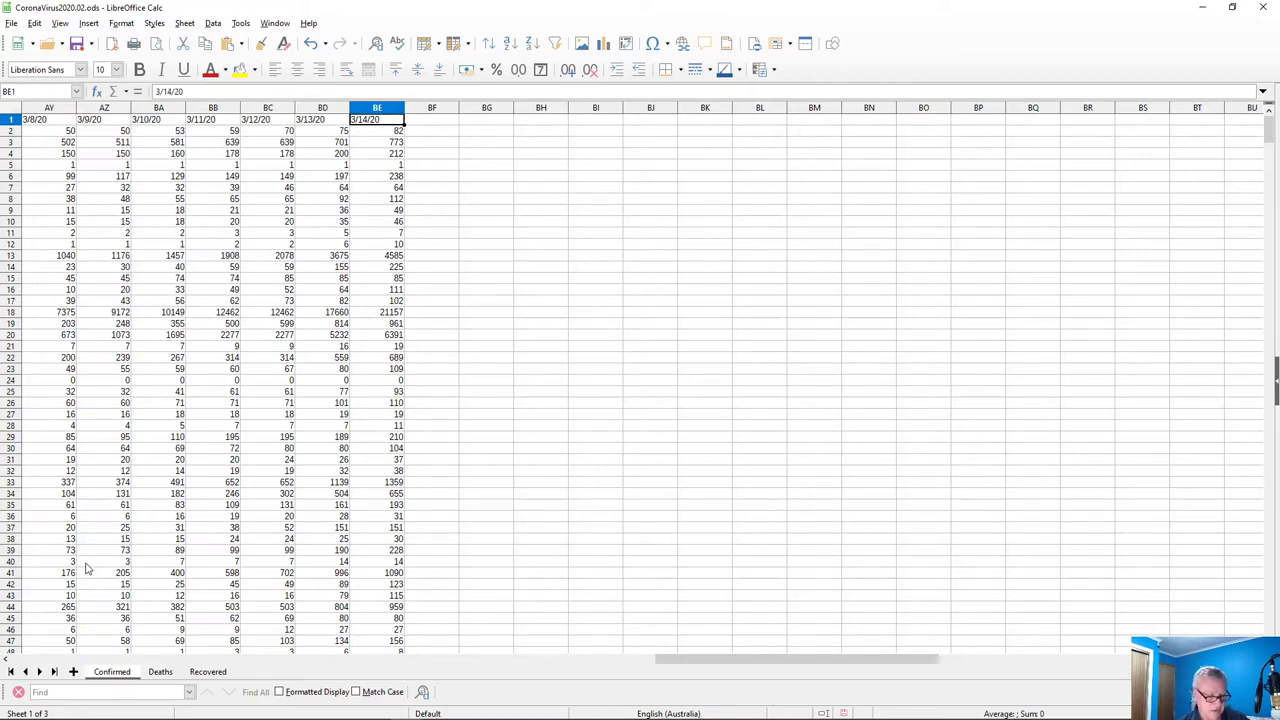
Select the complete raw data table of confirmed cases, A1:BE443, including its header row
key("ctrl+Down")
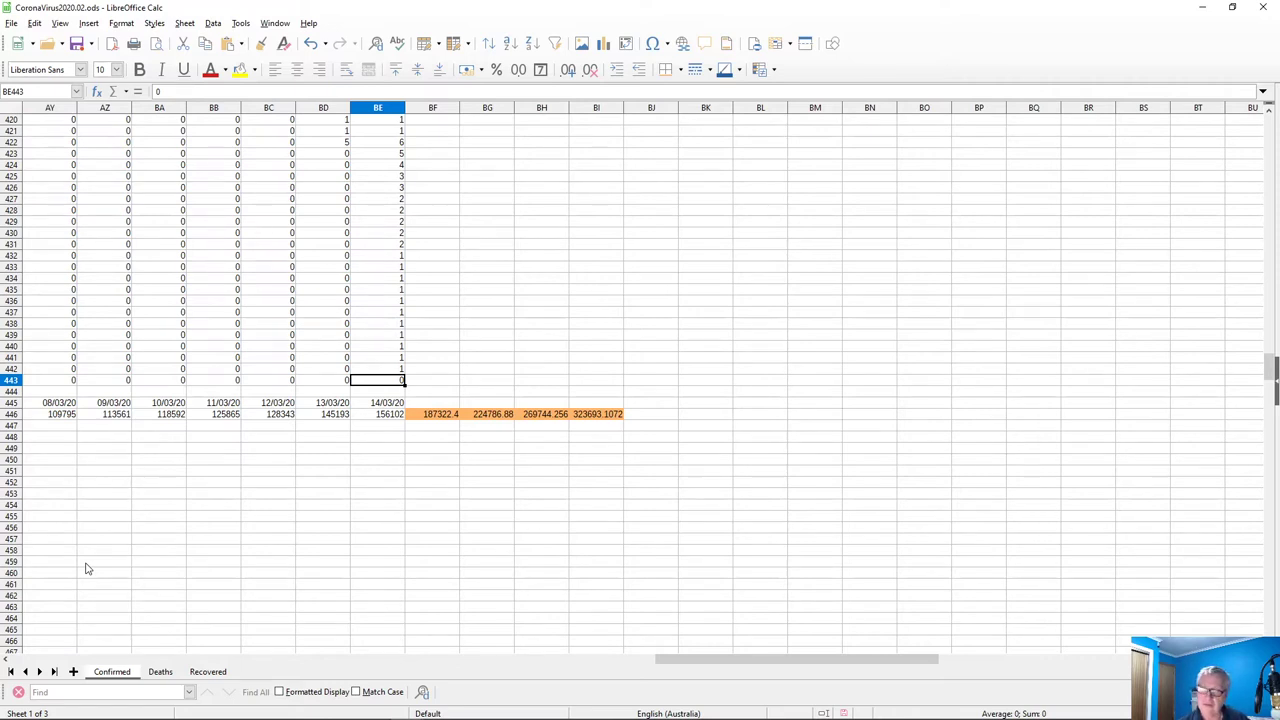
scroll(86, 568, "left", 15)
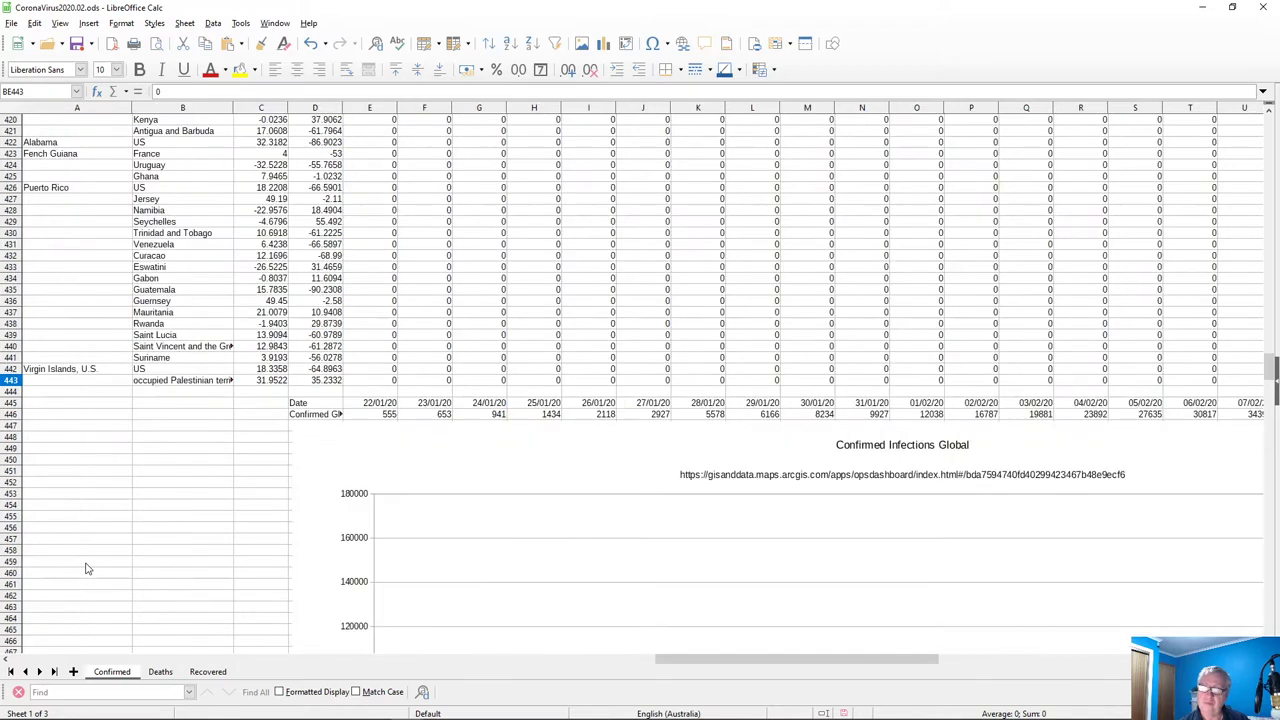
key("ctrl+shift+Home")
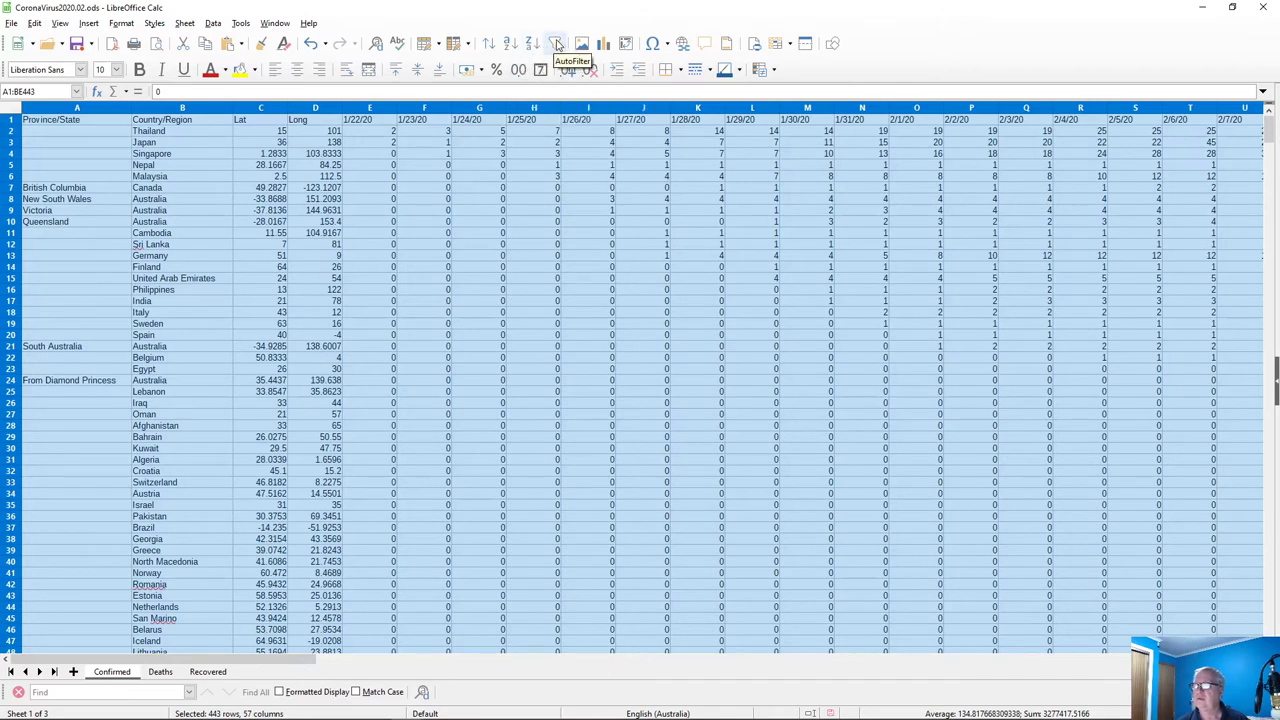
Sort the selected raw case table by Country/Region in ascending order
left_click(489, 44)
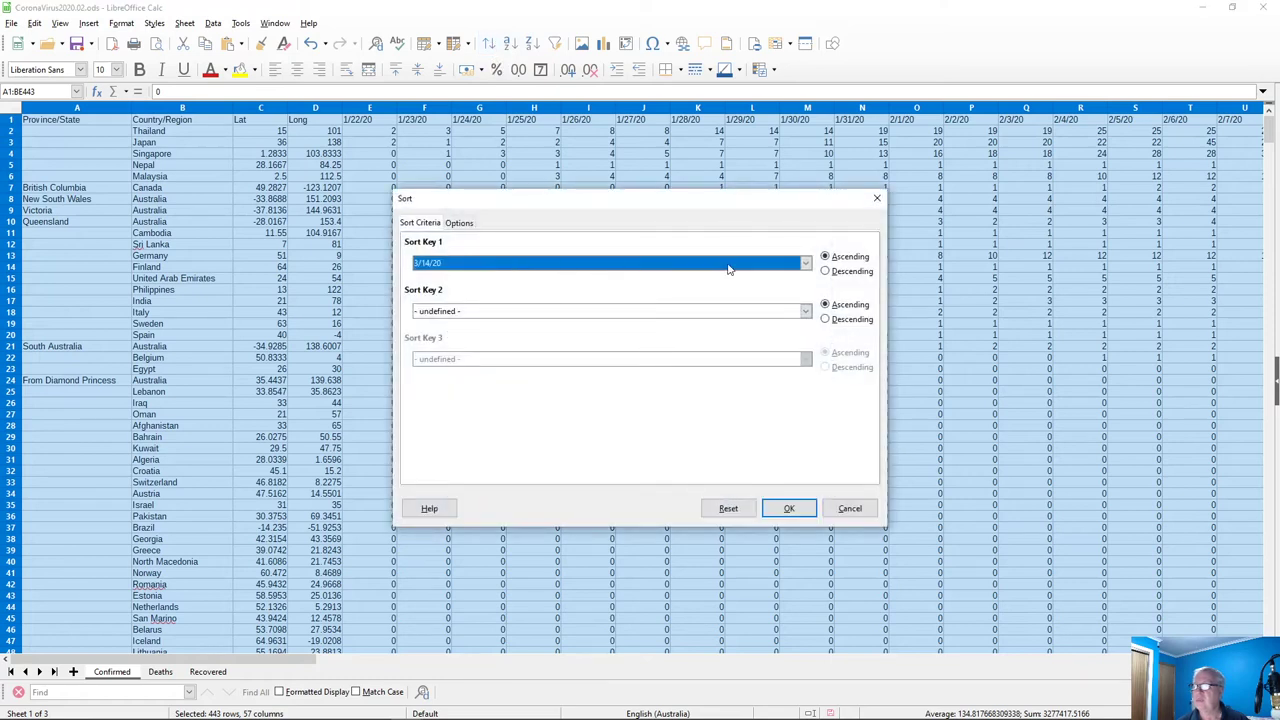
left_click(806, 264)
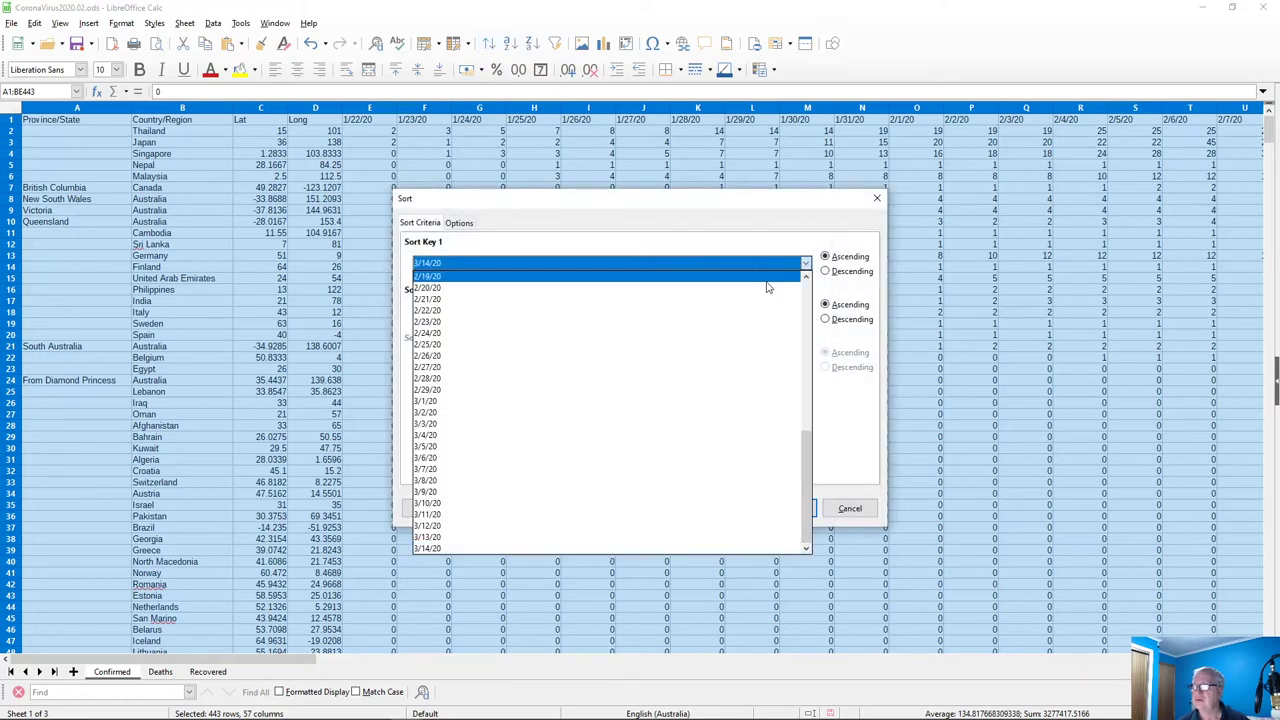
left_click(808, 296)
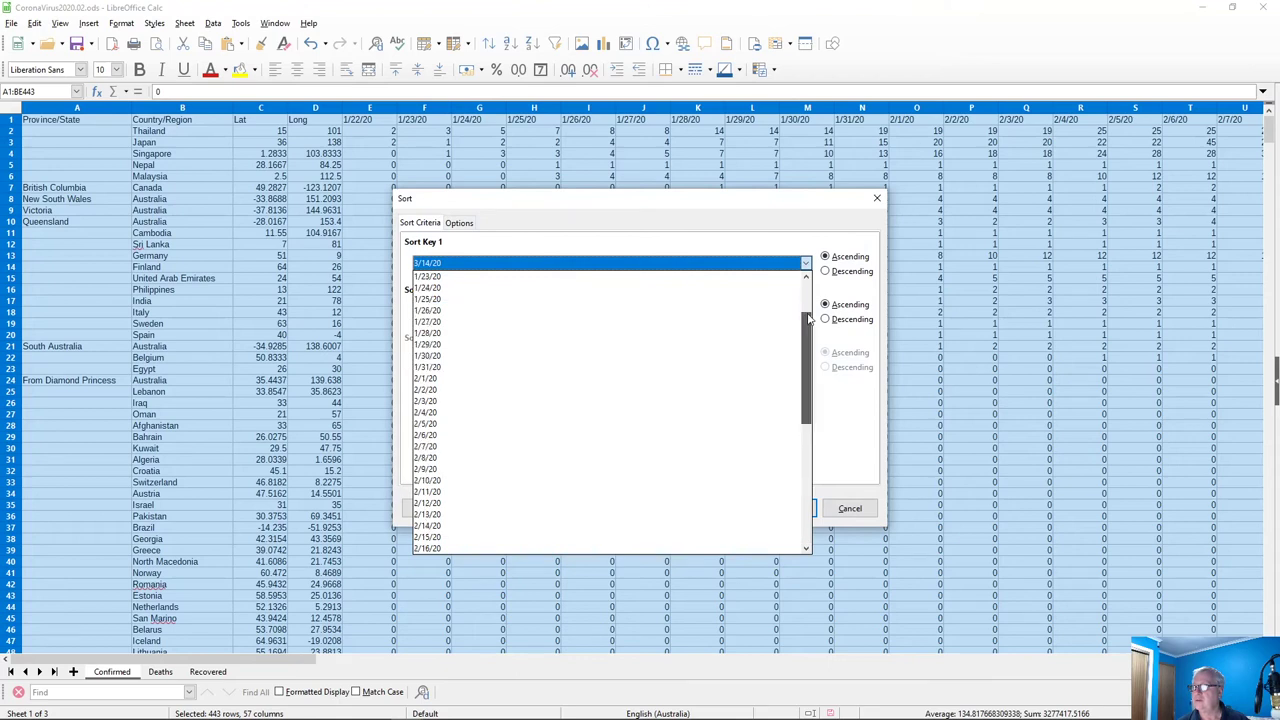
left_click_drag(808, 318, 714, 277)
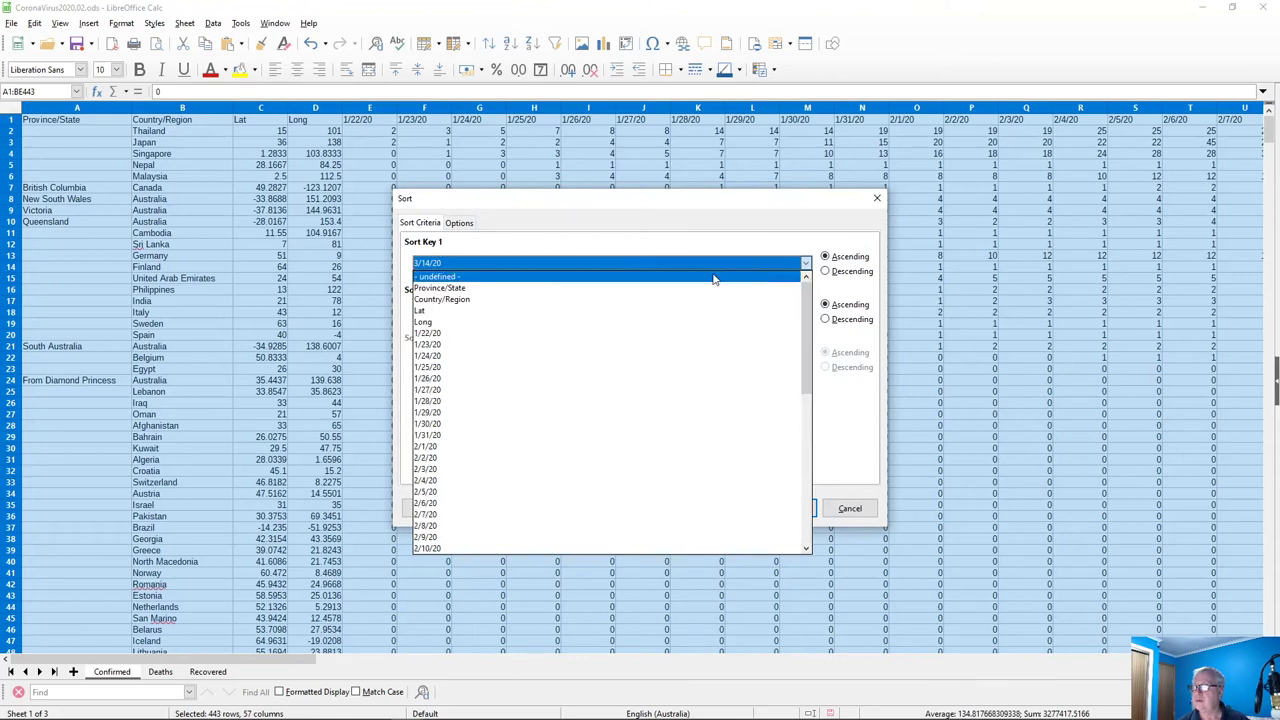
left_click(524, 300)
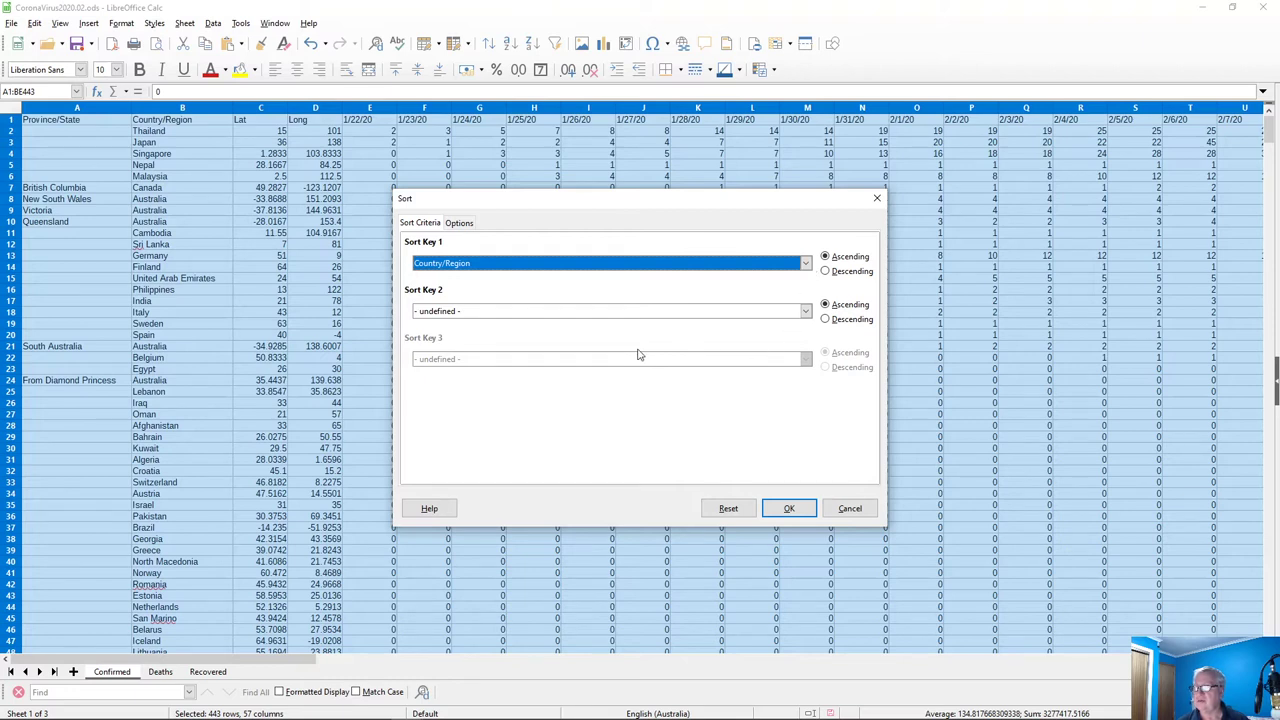
left_click(786, 512)
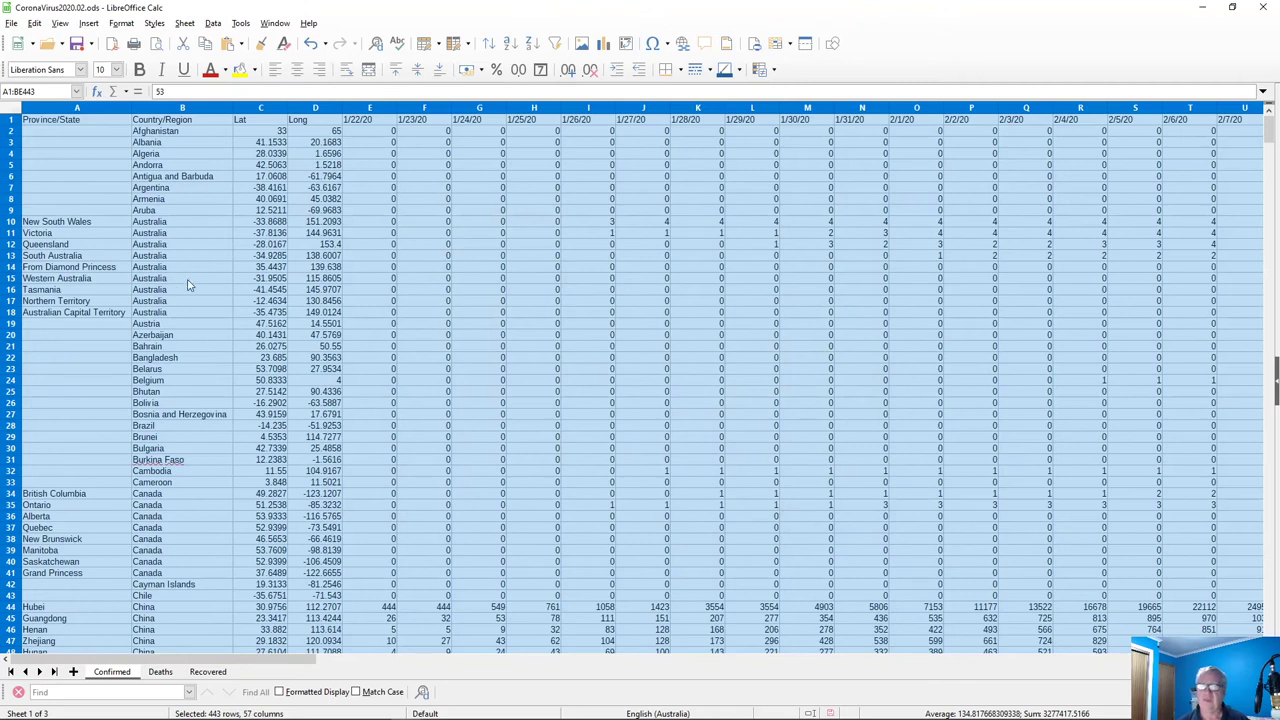
Find Taiwan in the sorted Country/Region column and examine its confirmed cases through to the last date column
left_click(153, 134)
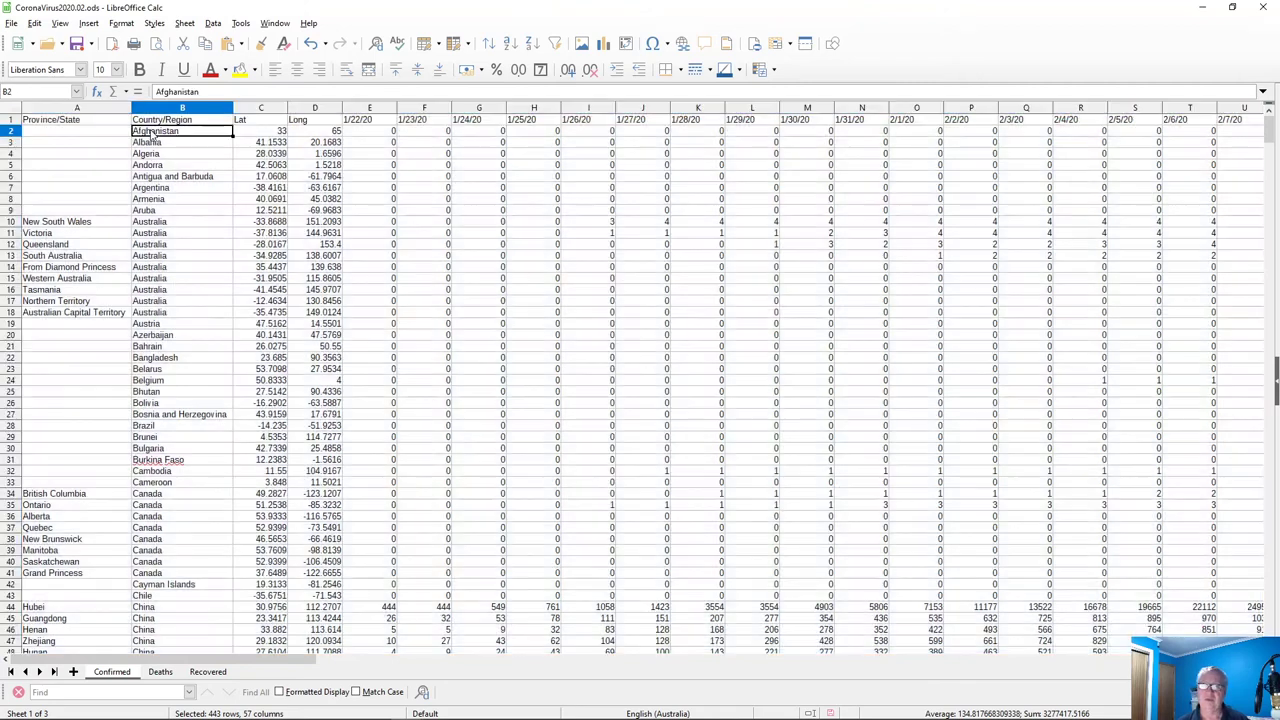
scroll(150, 390, "down", 19)
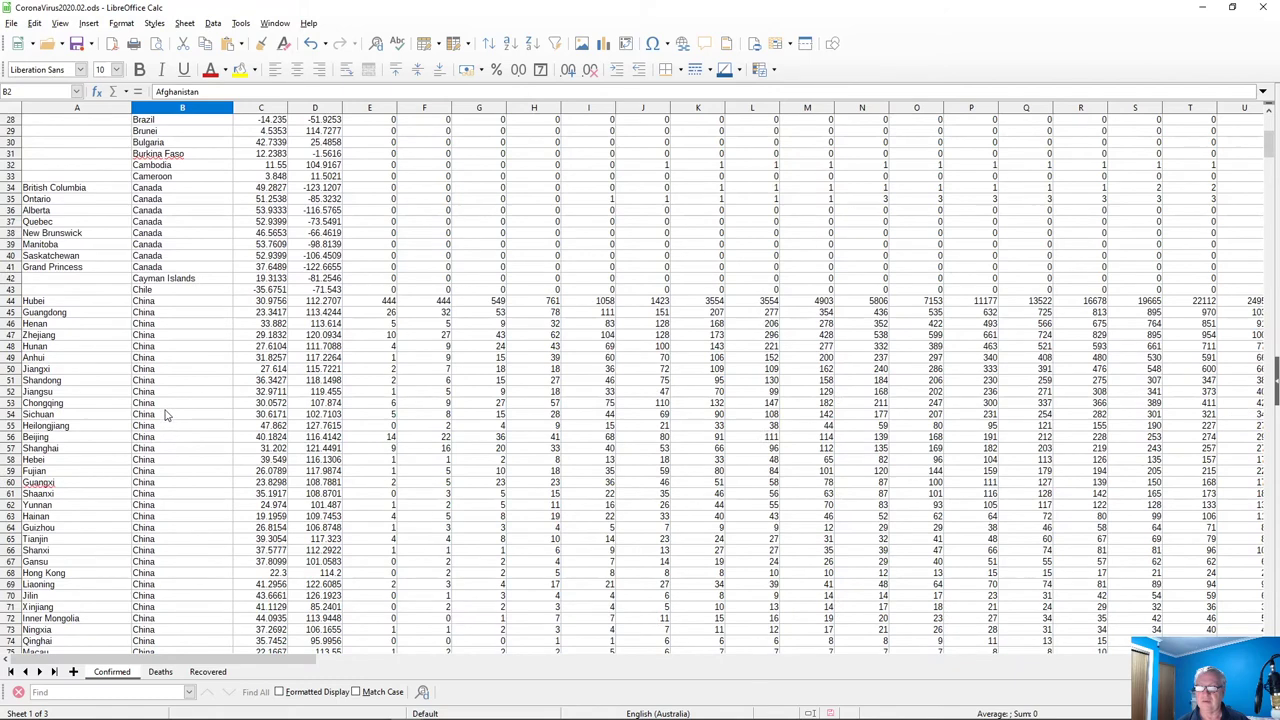
scroll(170, 393, "up", 1)
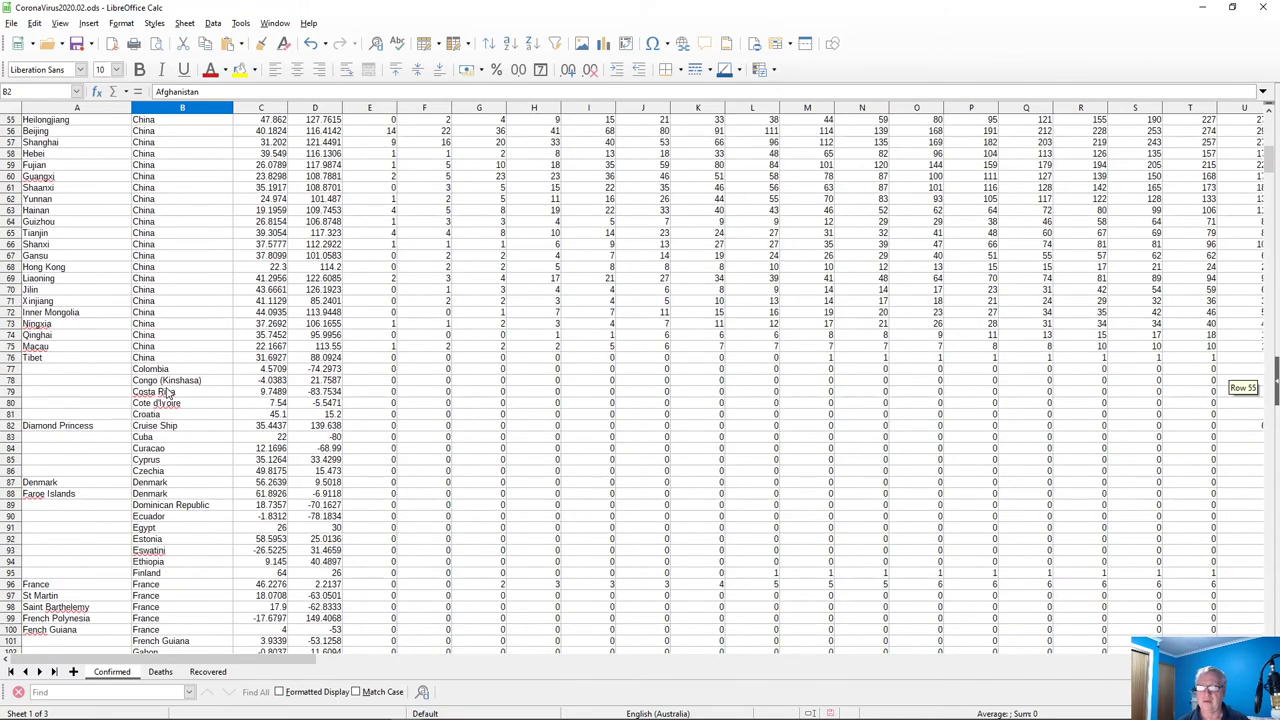
scroll(168, 385, "down", 20)
scroll(167, 379, "up", 5)
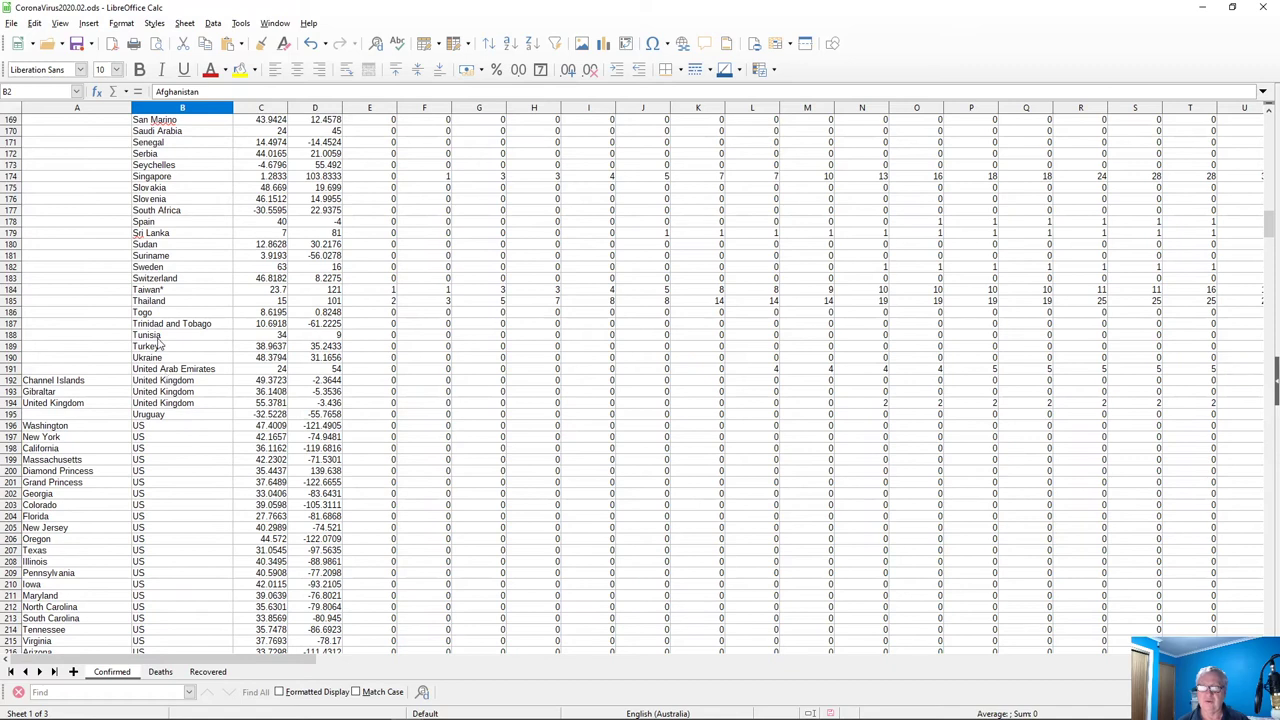
left_click(145, 291)
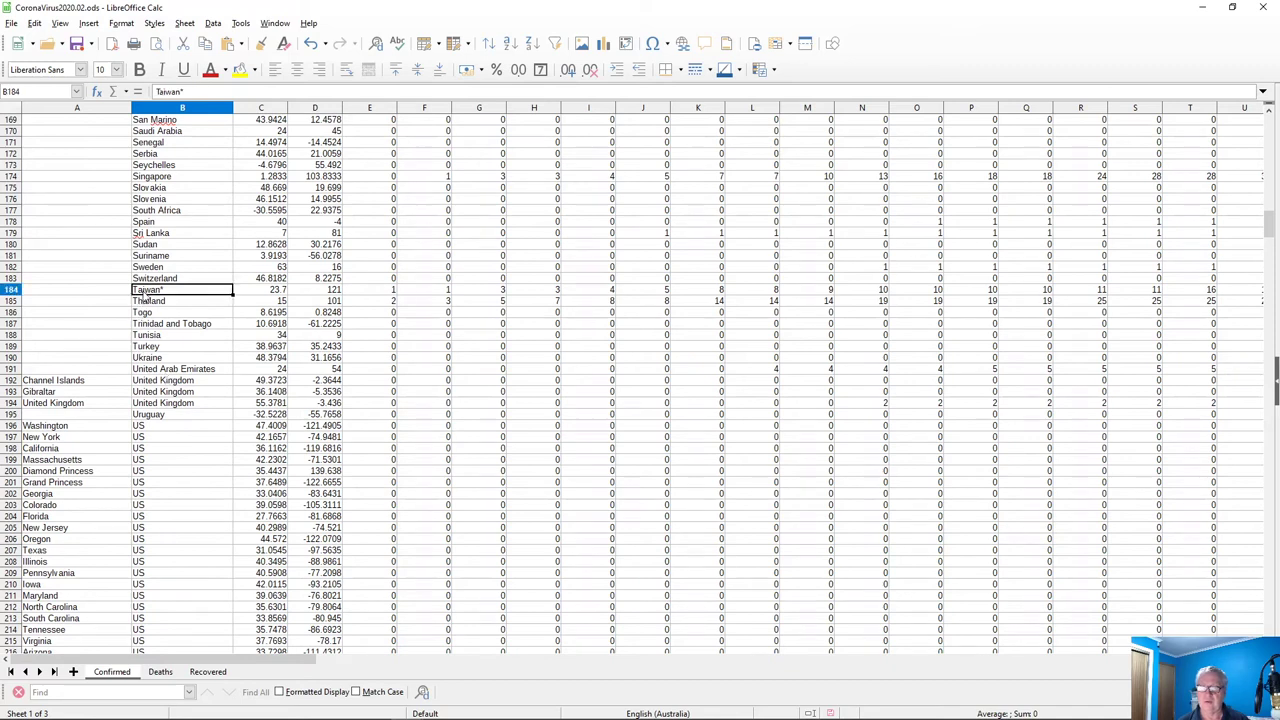
left_click(380, 292)
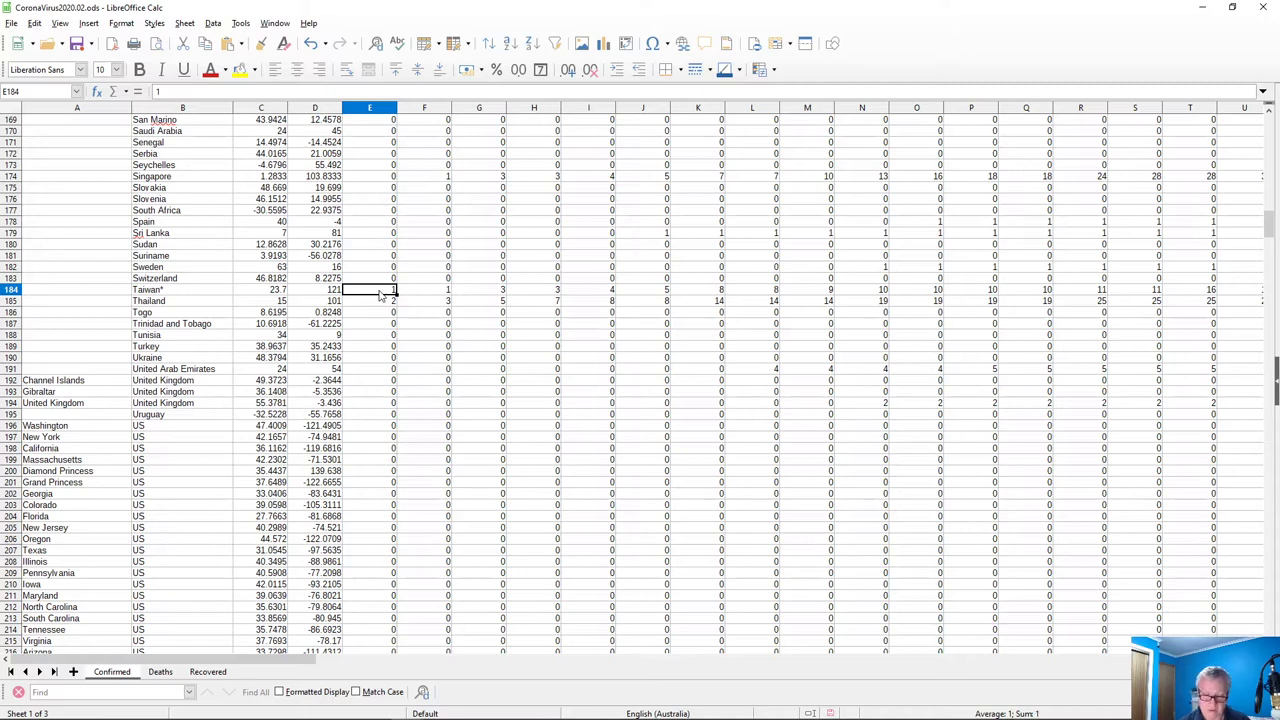
key("ctrl+Right")
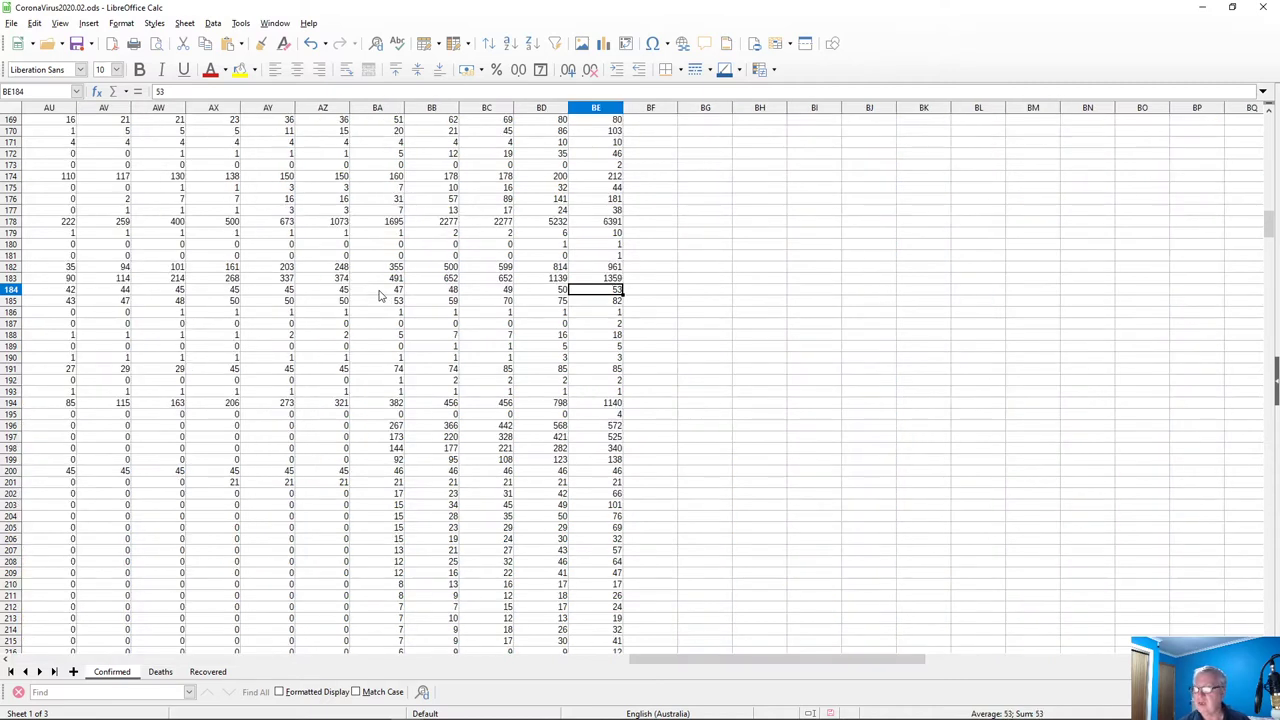
Go back to the start of the raw data and look through the countries to check how Taiwan's name is written
key("ctrl+Home")
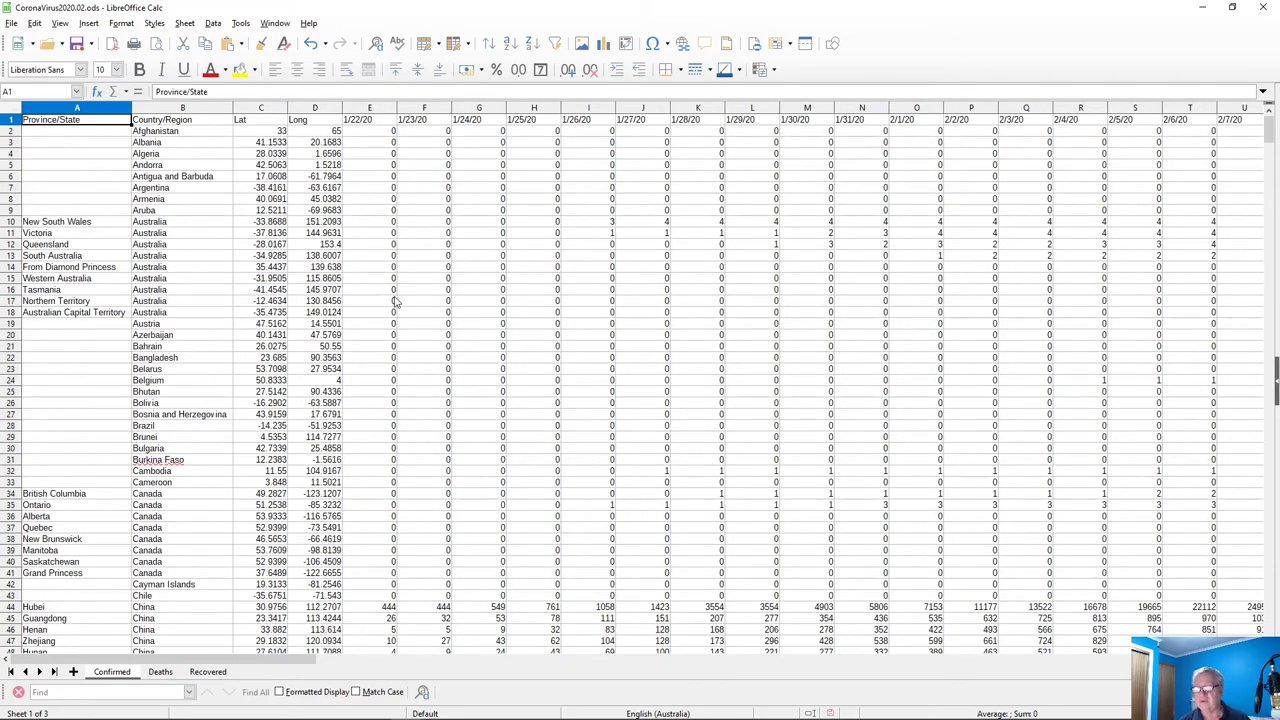
scroll(398, 300, "down", 7)
scroll(362, 350, "up", 6)
scroll(240, 390, "down", 20)
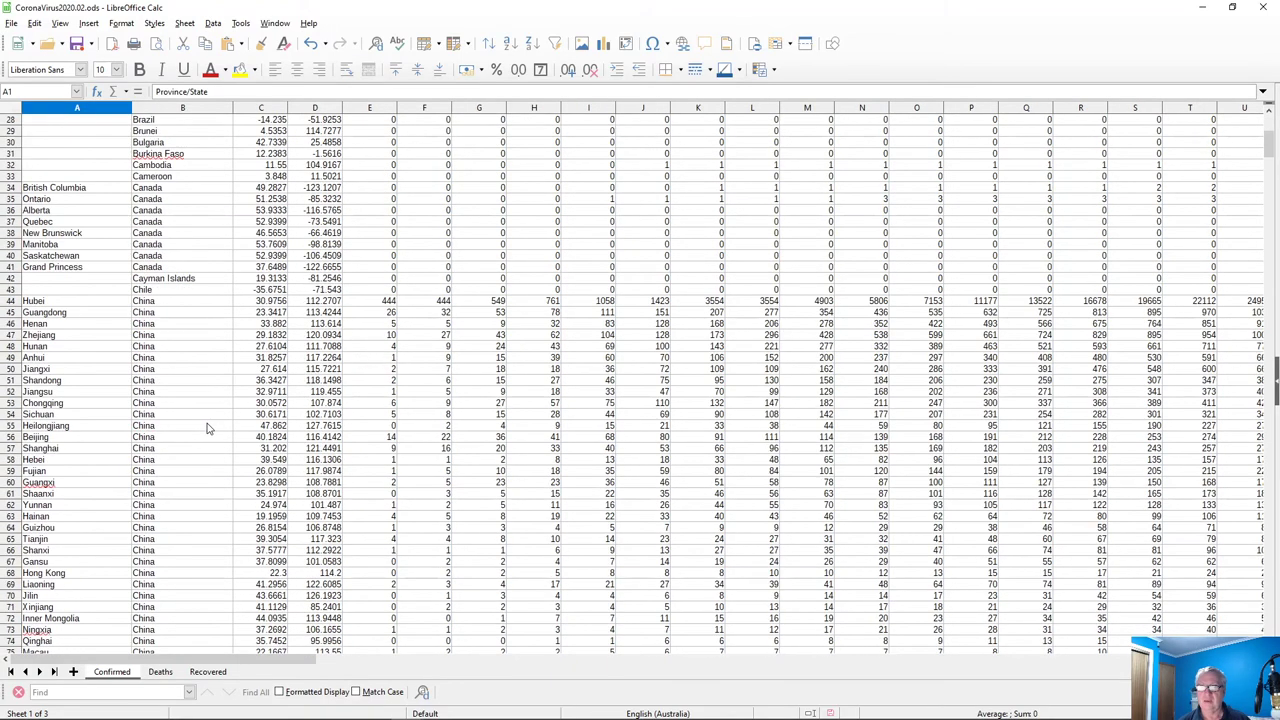
scroll(213, 403, "down", 4)
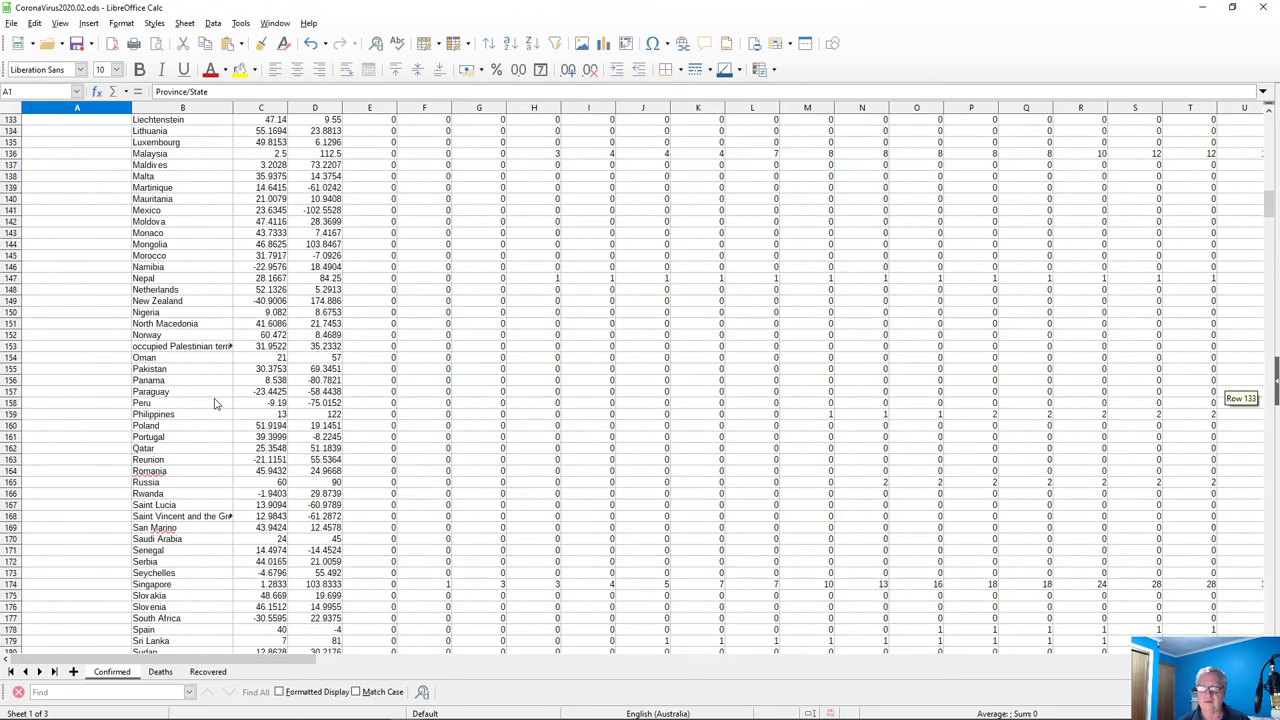
scroll(213, 403, "down", 3)
scroll(213, 403, "down", 7)
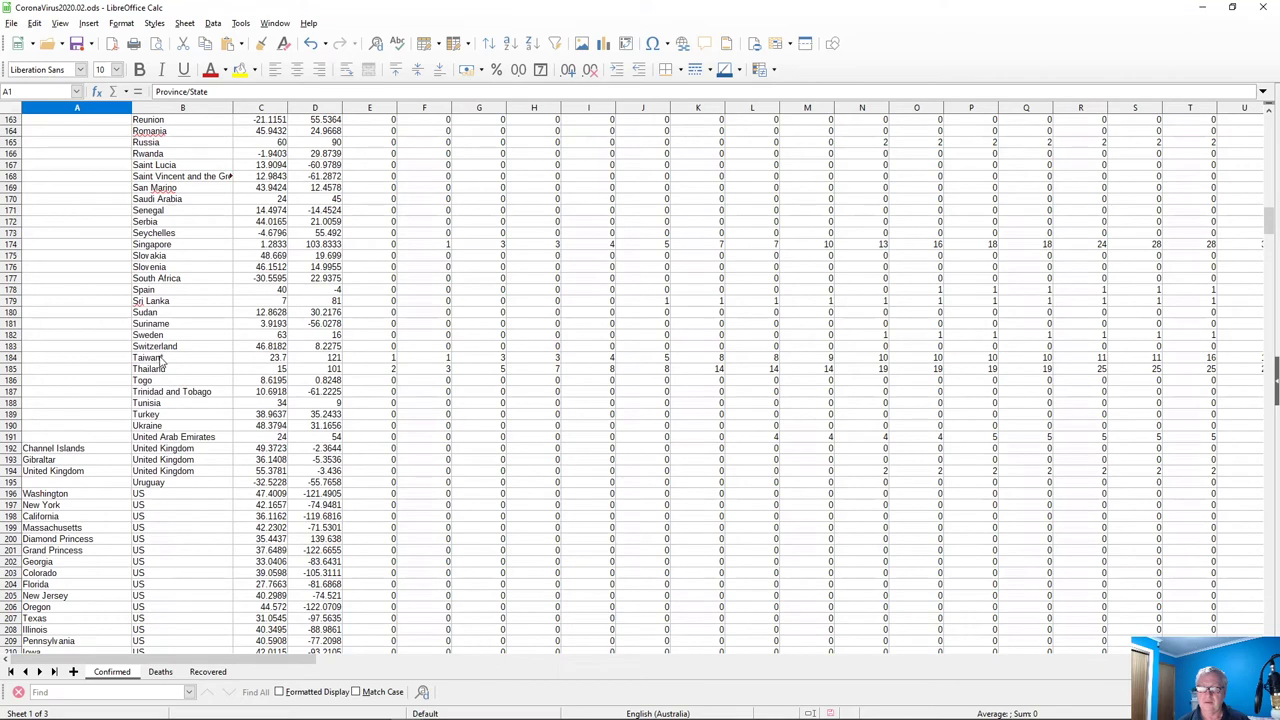
left_click(177, 363)
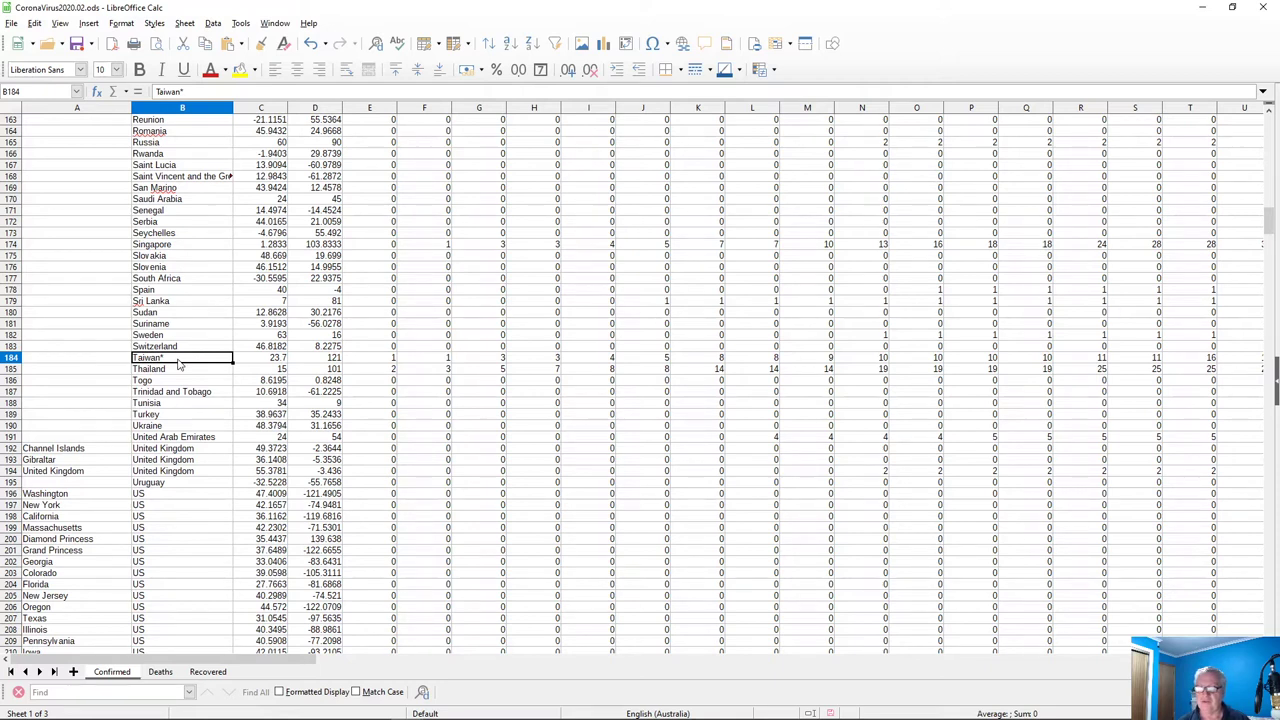
Replace "Japan" with "Taiwan" as the SUMIF criterion in cell E880 of the copied rows below the Japan chart
scroll(190, 380, "down", 20)
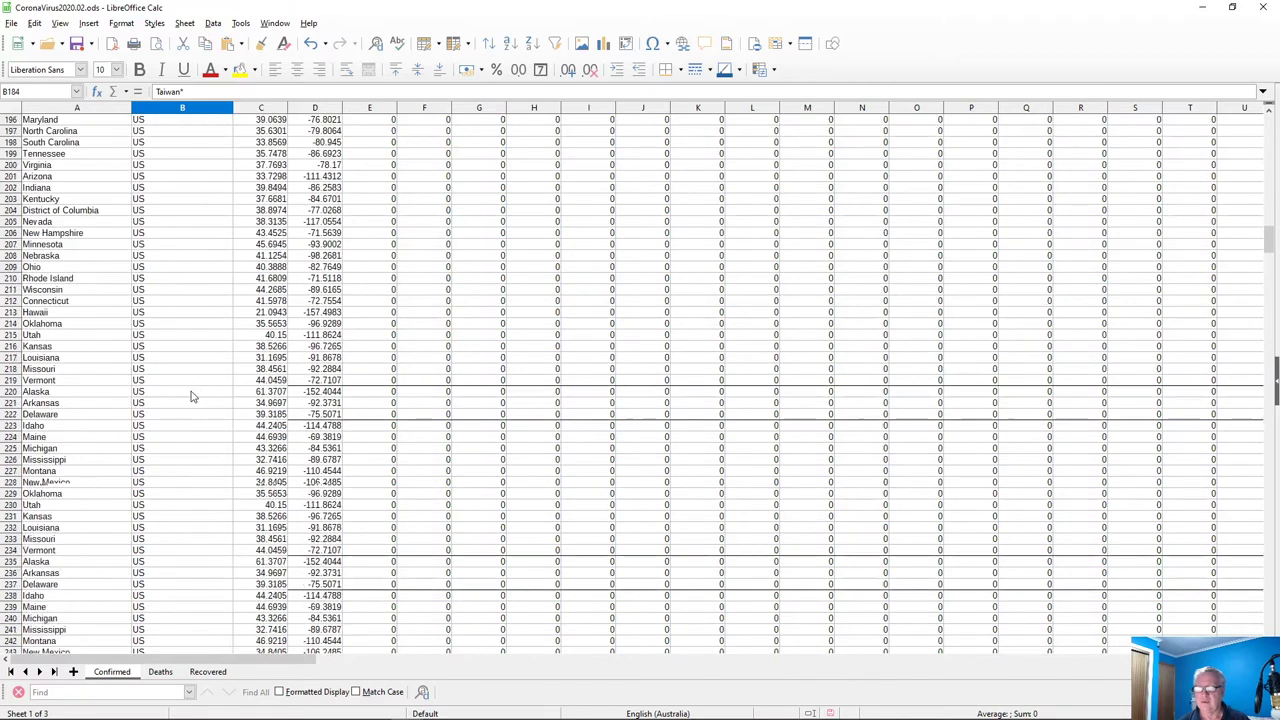
scroll(215, 391, "up", 20)
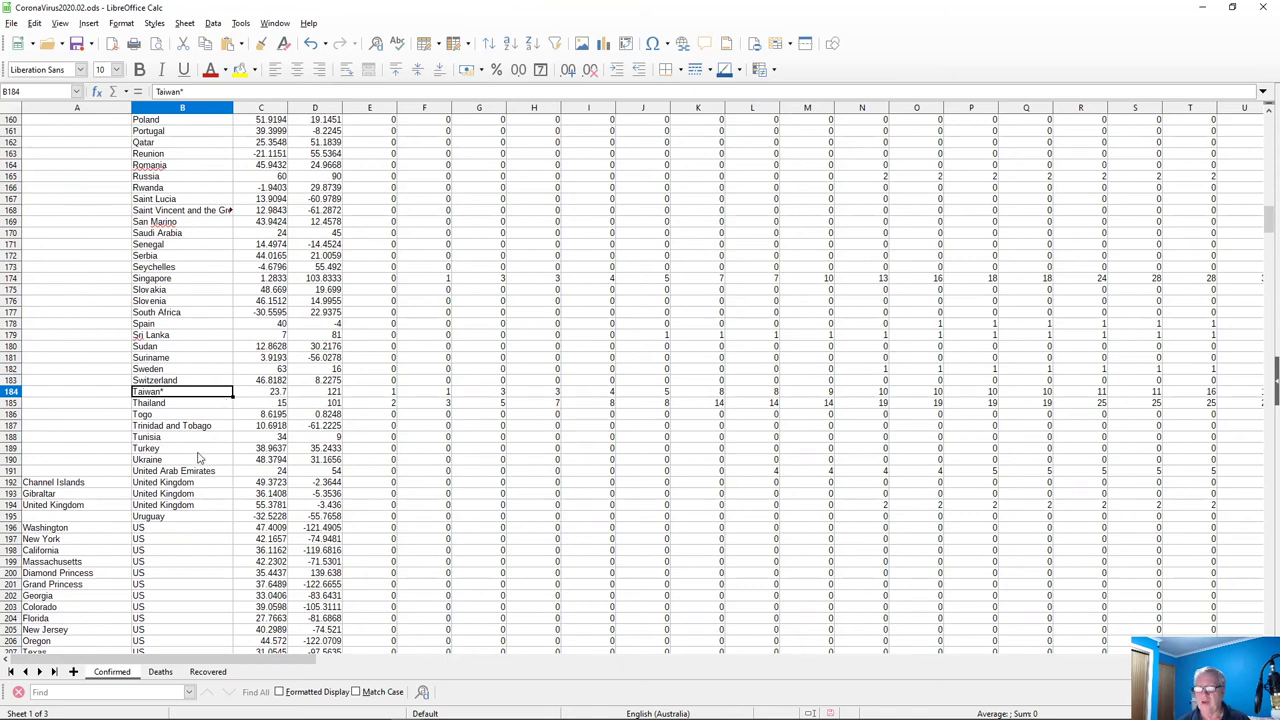
scroll(205, 460, "down", 20)
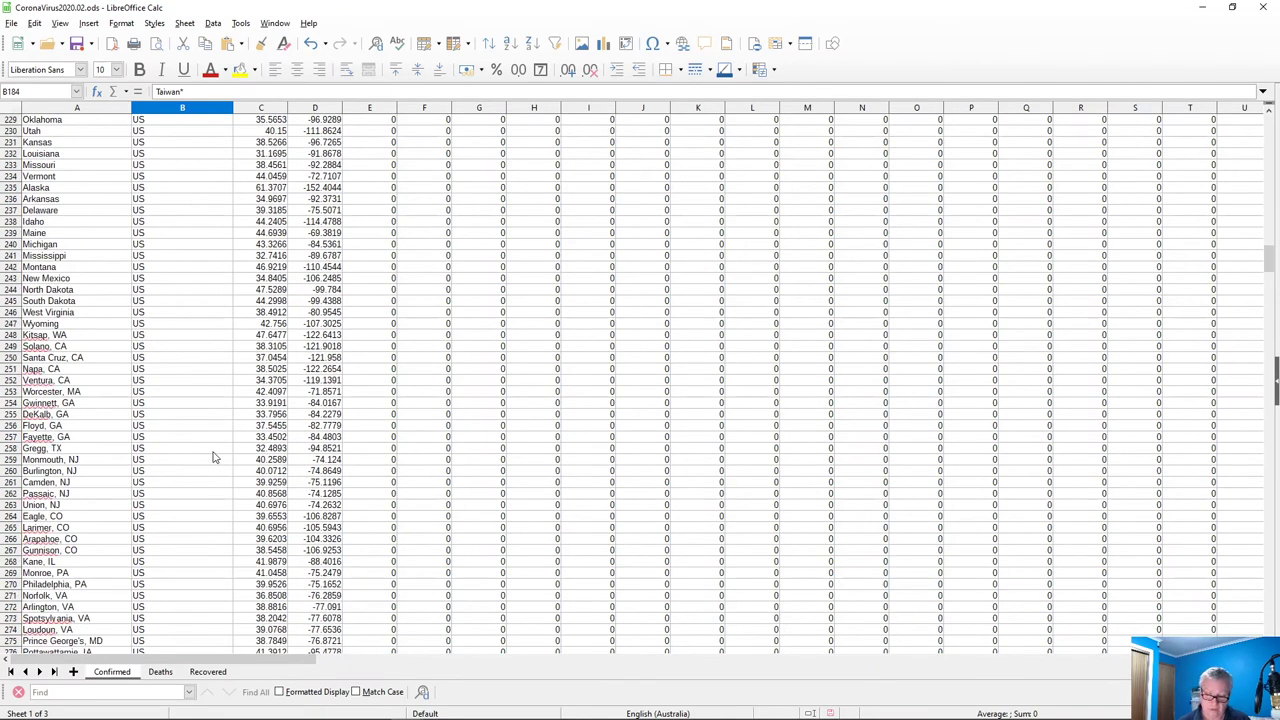
key("Page_Down")
key("Page_Down")
key("Page_Down")
key("Page_Down")
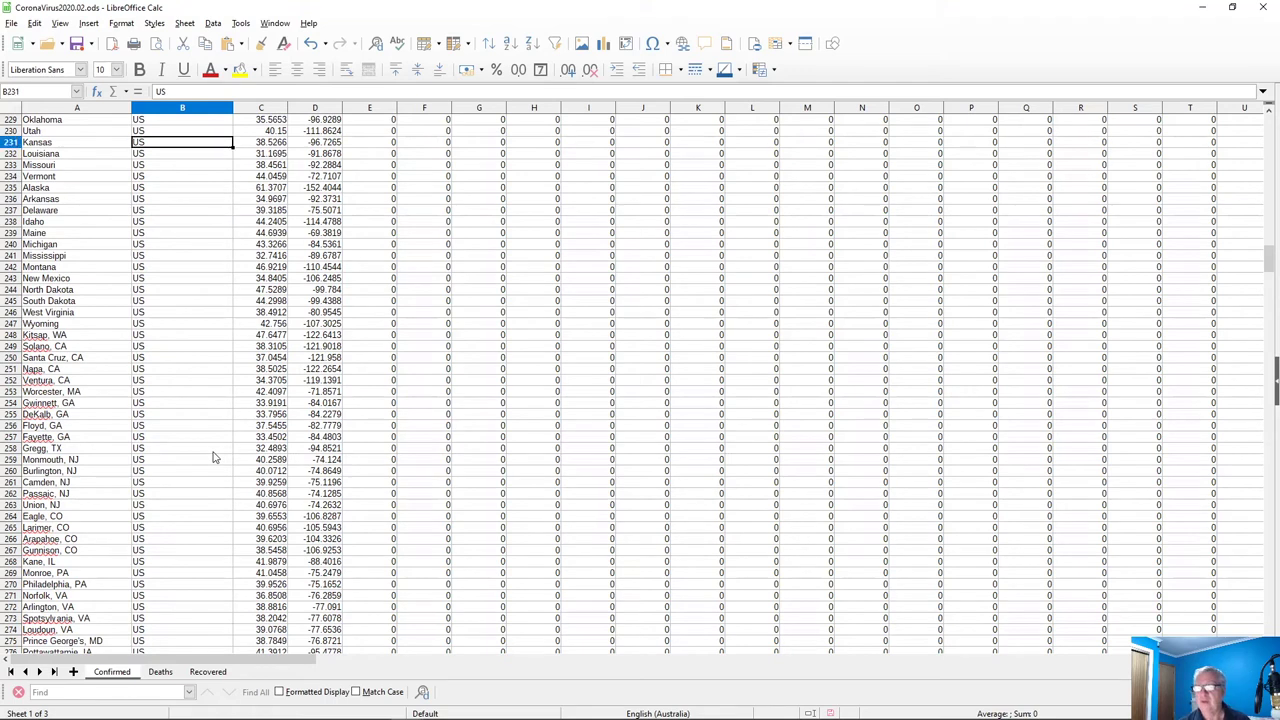
key("Page_Down")
key("Page_Down")
key("Page_Down")
key("Page_Down")
key("Page_Down")
key("Page_Down")
key("Page_Down")
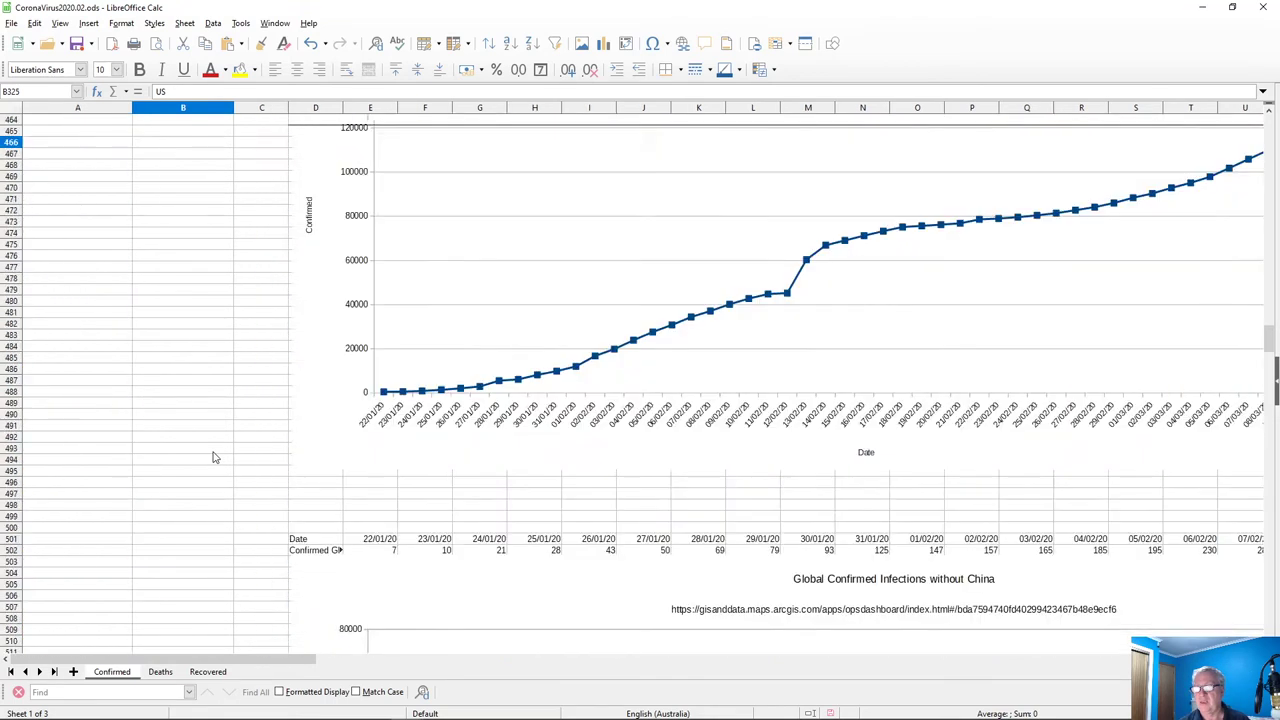
key("Page_Down")
key("Page_Down")
key("Page_Down")
key("Page_Down")
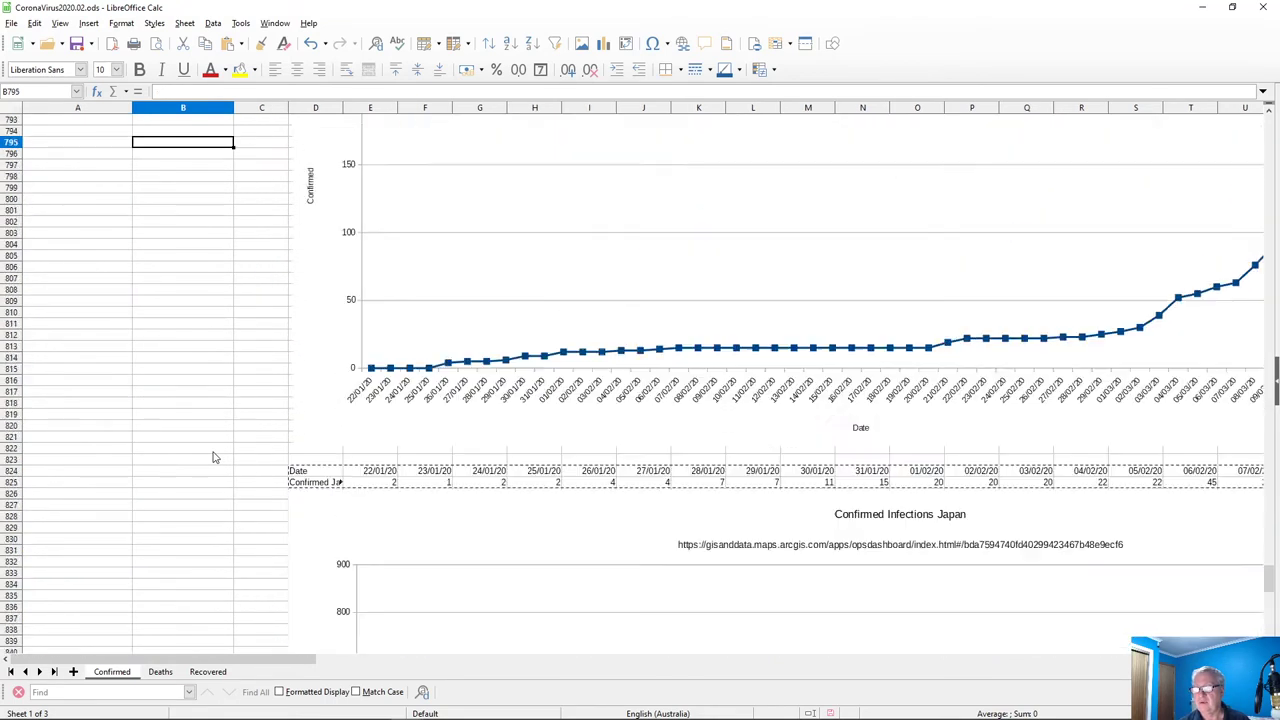
key("Page_Up")
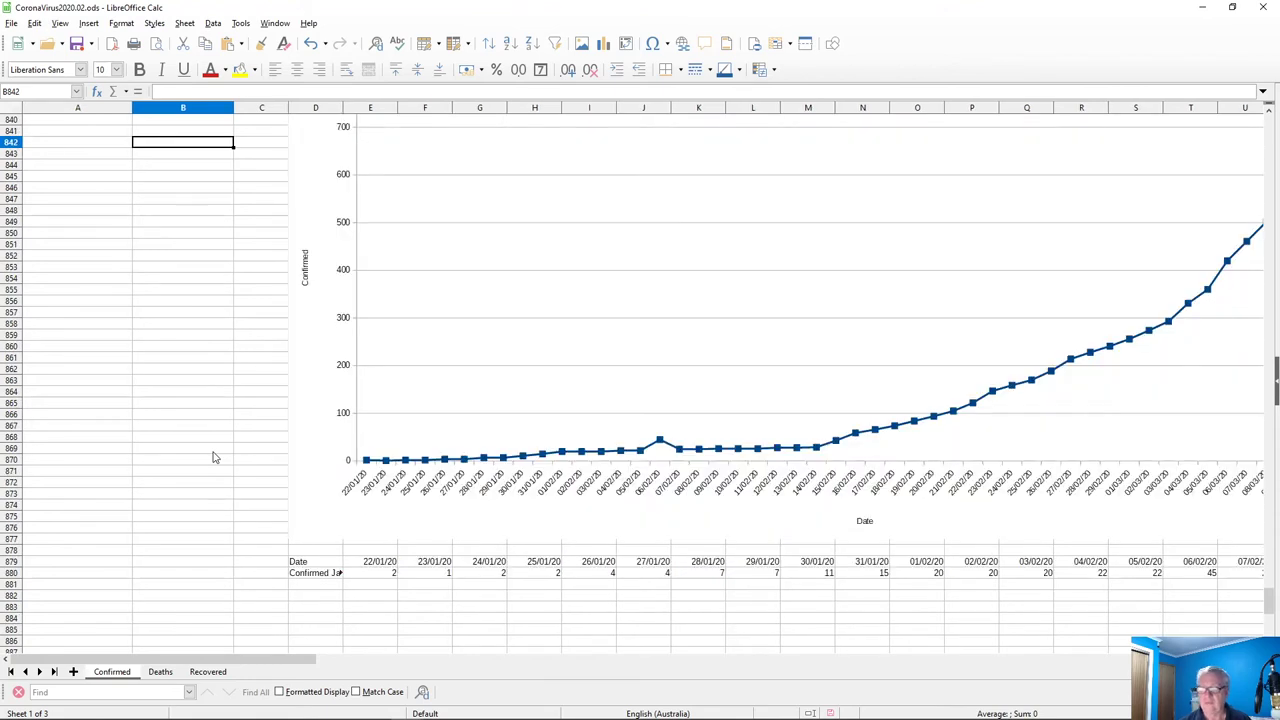
left_click(393, 577)
double_click(393, 577)
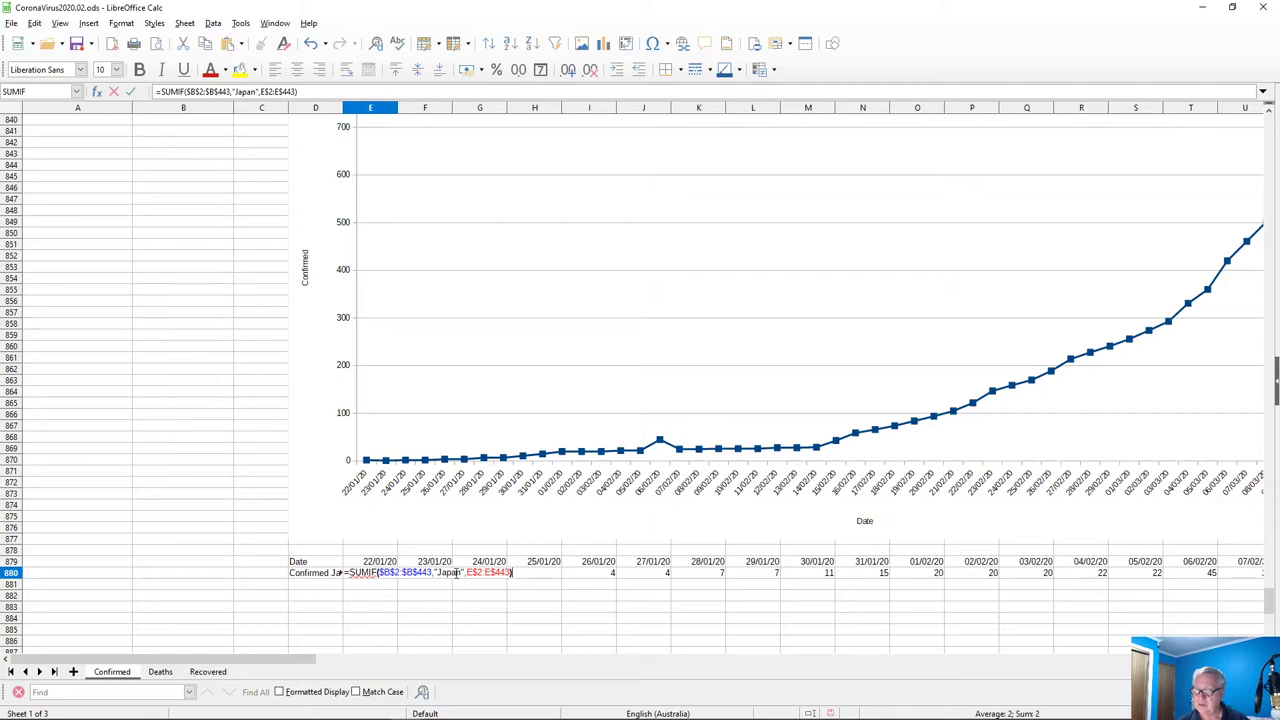
left_click_drag(439, 576, 463, 575)
type("Taiwan")
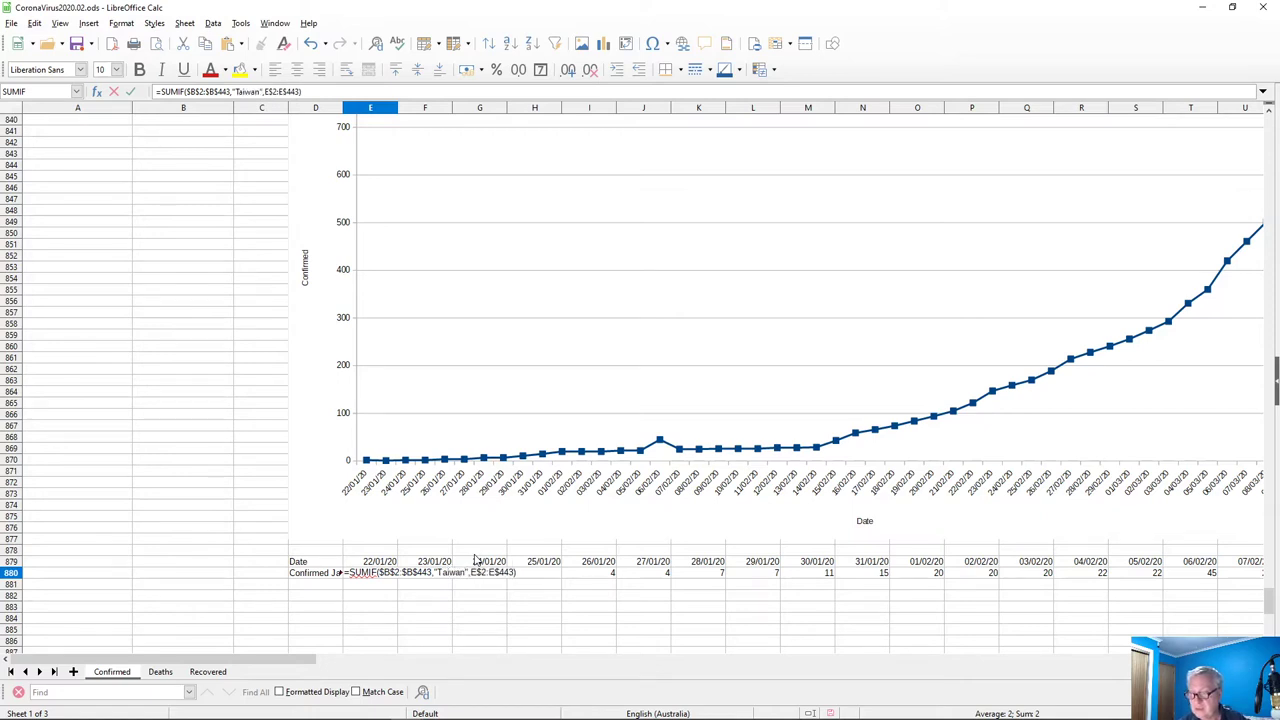
key("Return")
key("Up")
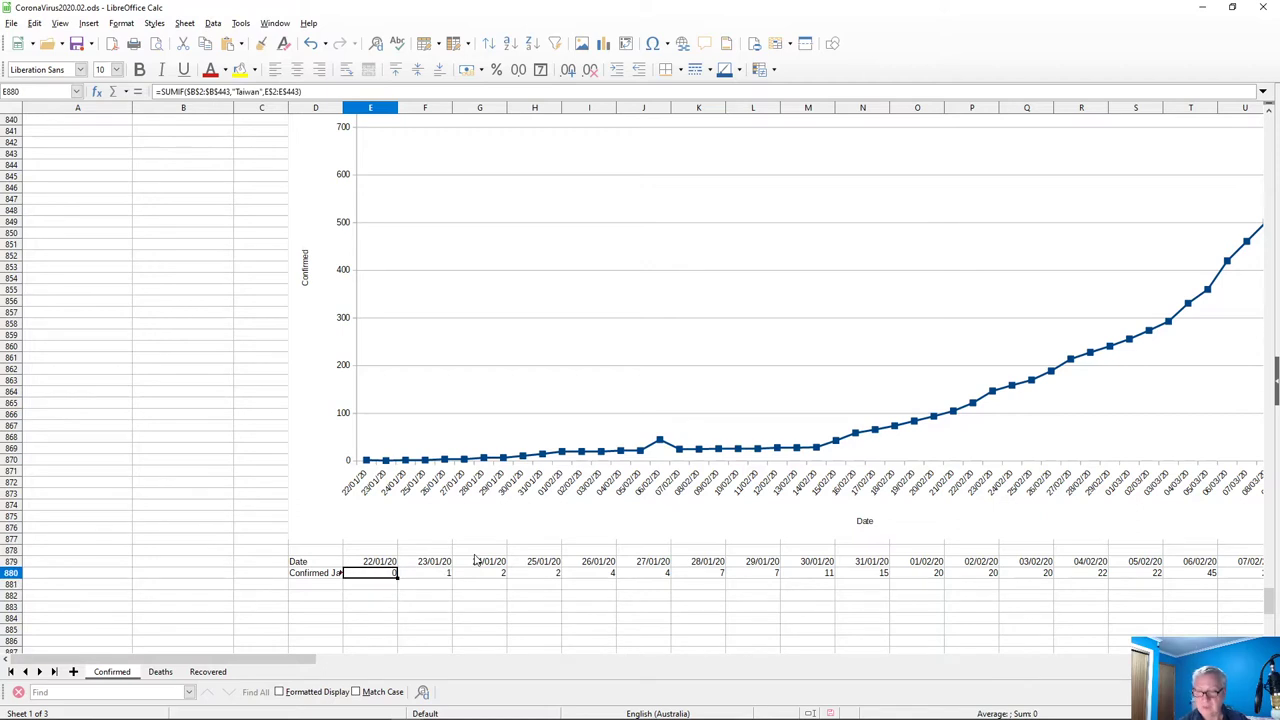
Add an asterisk to the SUMIF criterion in cell E880 so that it reads "Taiwan*"
key("F2")
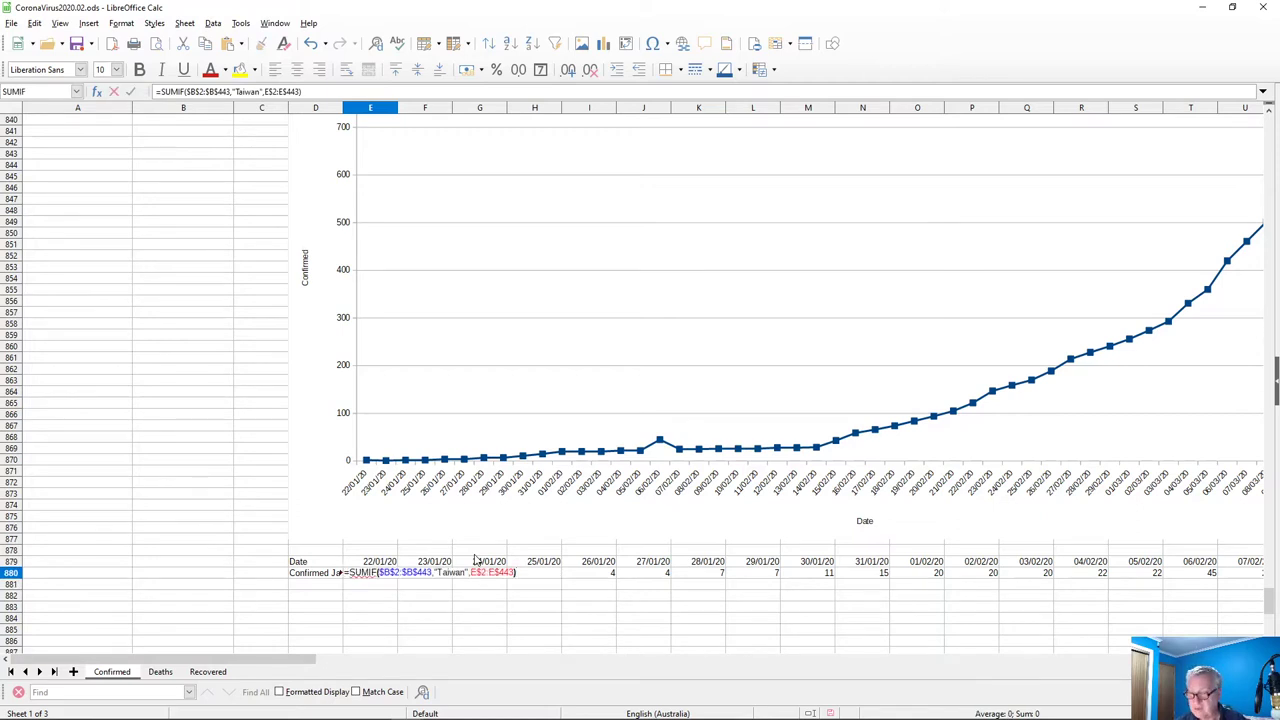
key("Left")
key("Left")
key("Left")
key("Left")
key("Left")
key("Left")
key("Left")
key("Left")
key("Left")
key("Left")
key("Left")
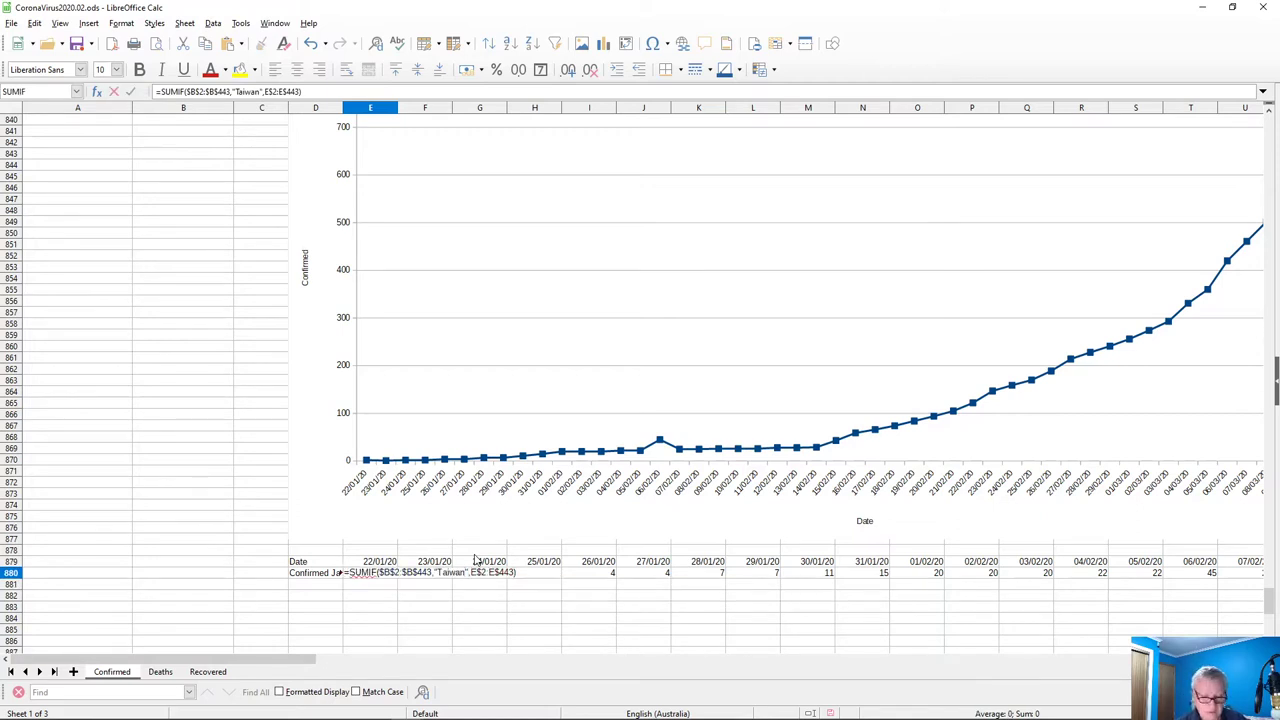
type("*")
key("Return")
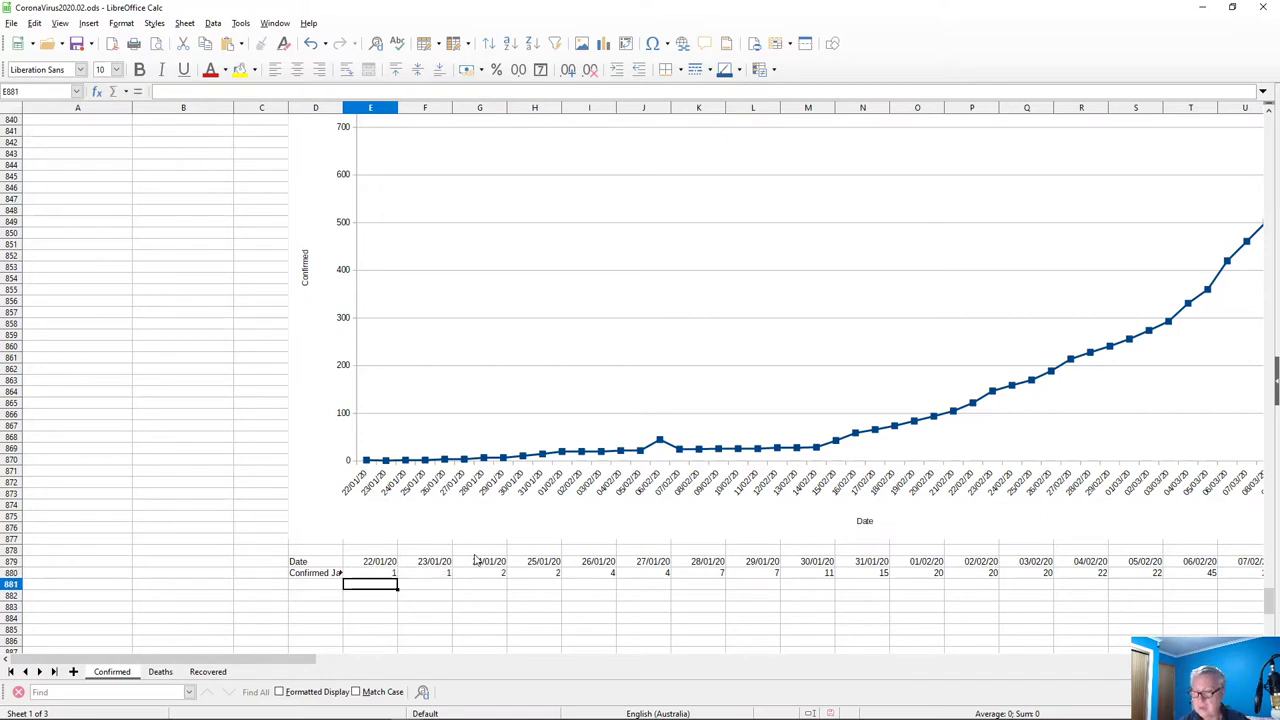
Copy the Taiwan* SUMIF formula from E880 across the rest of the row, F880:BE880, overwriting the existing formulas
key("Up")
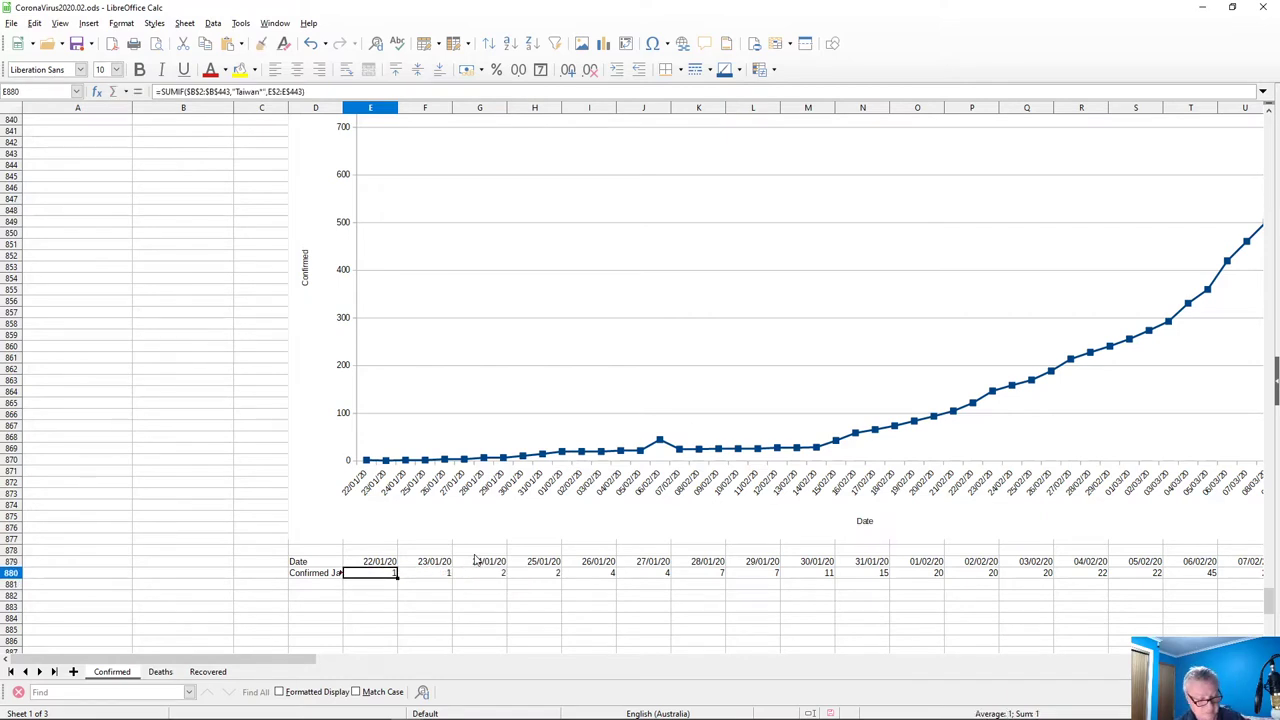
key("Right")
key("ctrl+shift+Right")
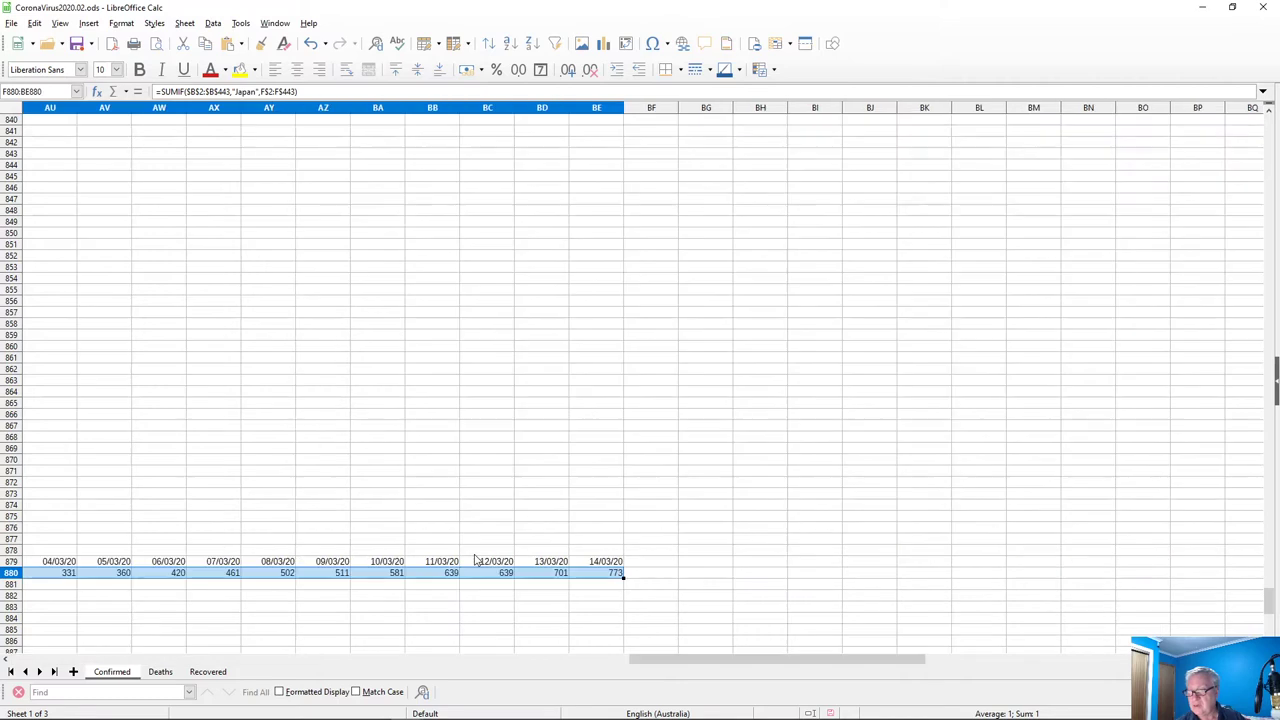
key("ctrl+v")
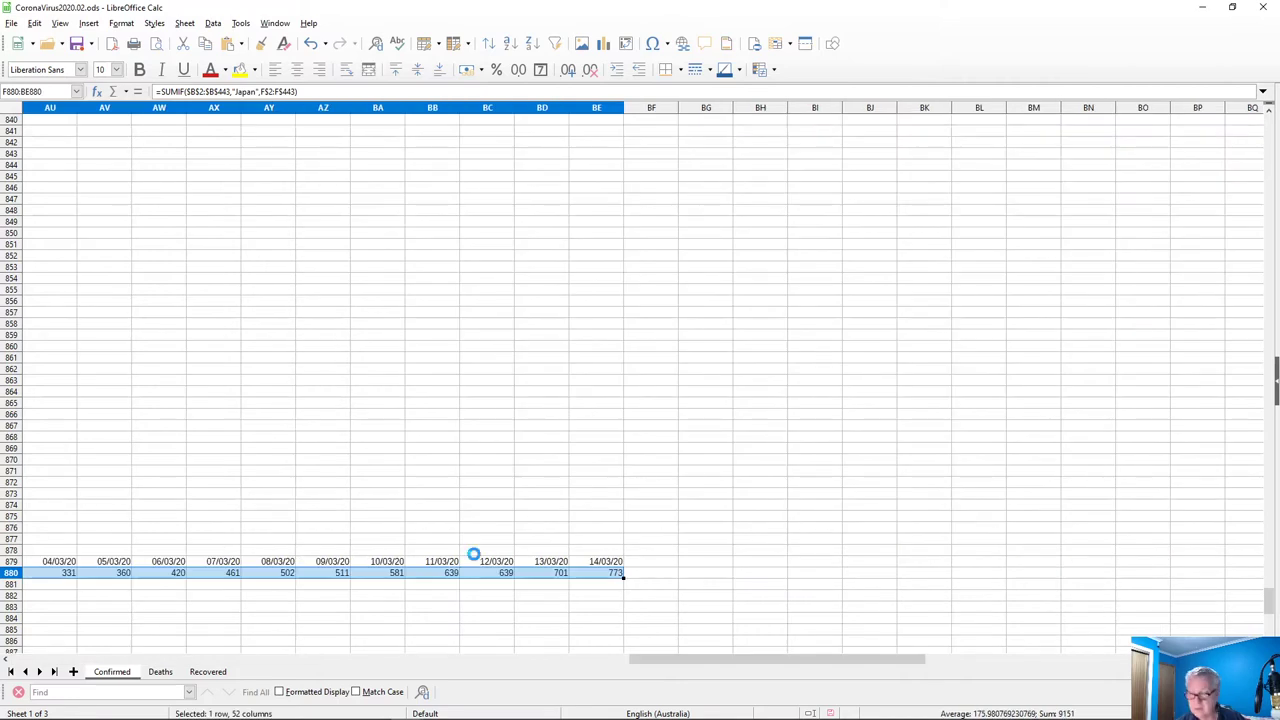
key("Return")
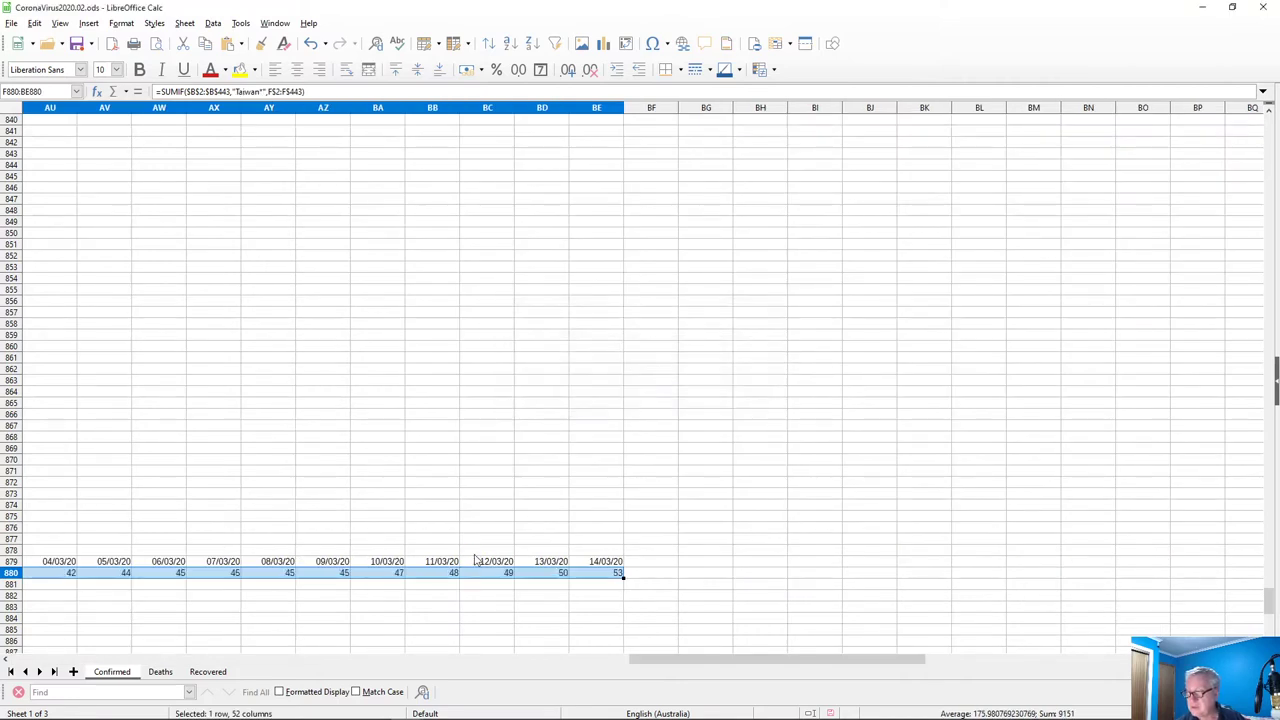
Change the row label in cell D880 to "Confirmed Taiwan"
key("Home")
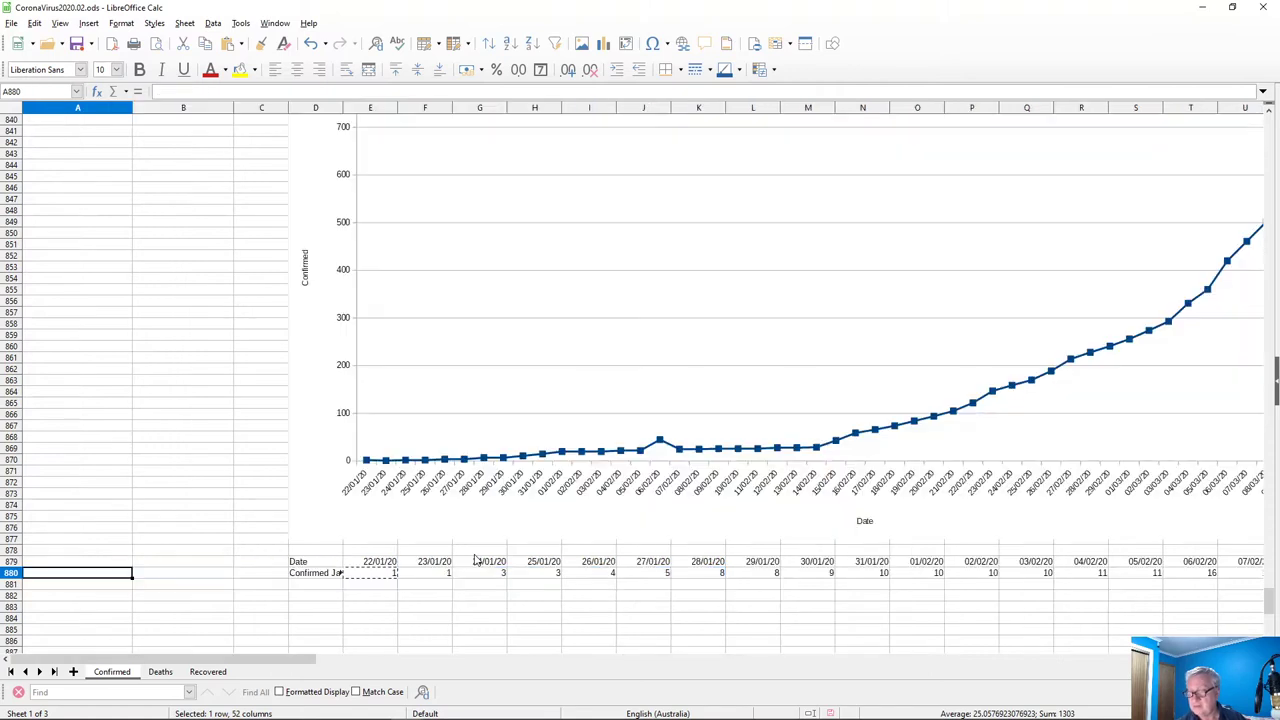
key("Down")
key("Down")
key("Down")
key("Down")
key("Down")
key("Down")
key("Down")
key("Down")
key("Down")
key("Down")
key("Down")
key("Down")
key("Down")
key("Down")
key("Down")
key("Down")
key("Down")
key("Down")
key("Down")
key("Down")
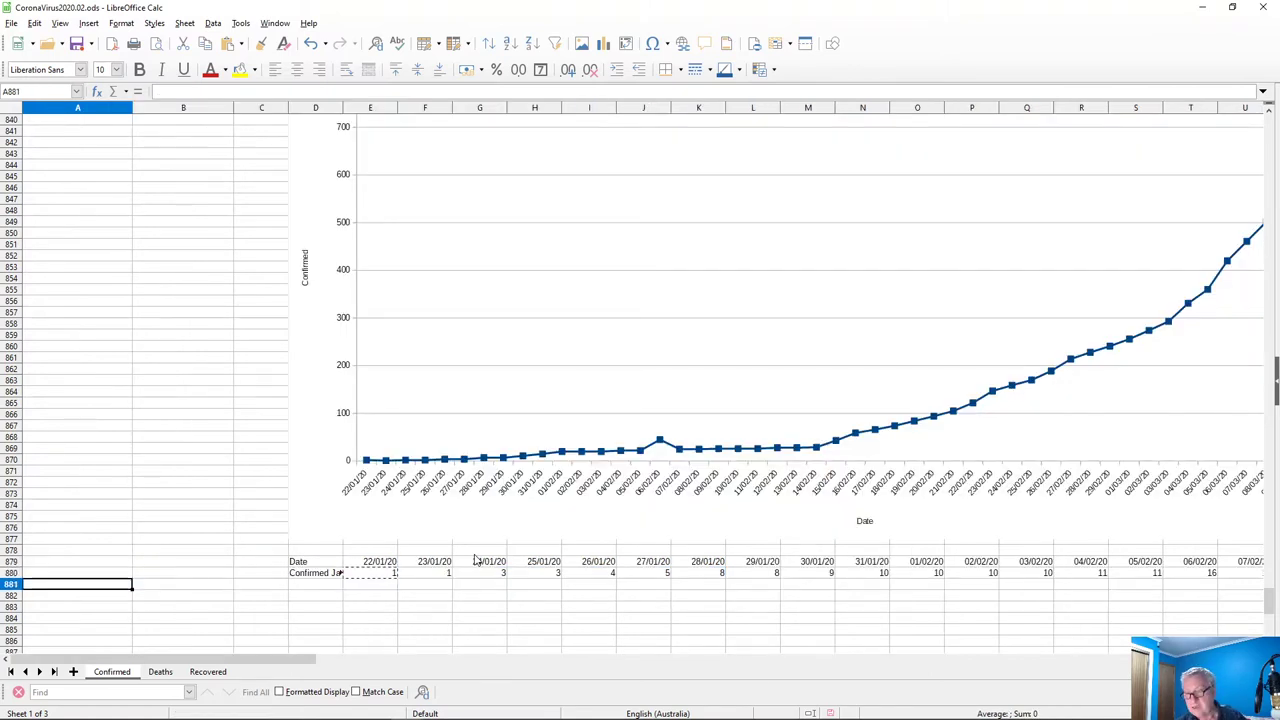
key("Down")
key("Down")
key("Down")
key("Down")
key("Up")
key("Up")
key("Up")
key("Up")
key("Up")
key("Up")
key("Up")
key("Up")
key("Up")
key("Up")
key("Up")
key("Up")
key("Up")
key("Up")
key("Up")
key("Up")
key("Up")
key("Up")
key("Up")
key("Up")
key("Up")
key("Up")
key("Up")
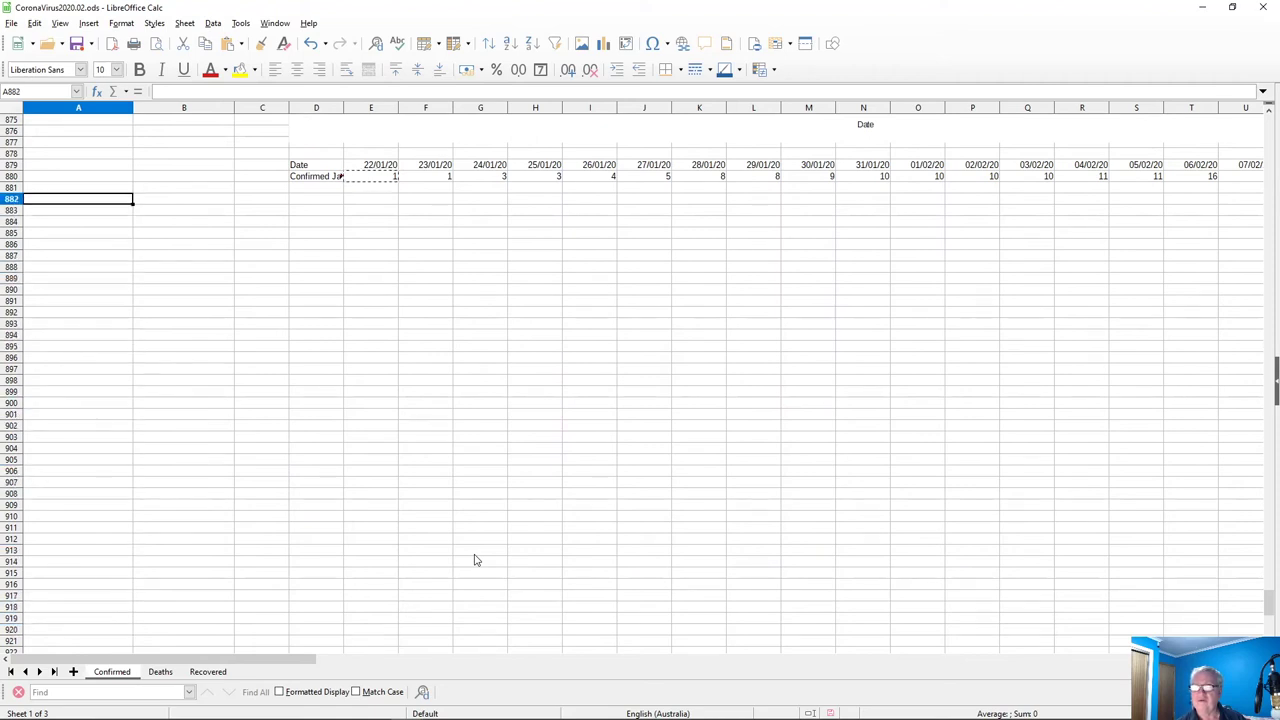
key("Right")
key("Right")
key("Right")
key("Up")
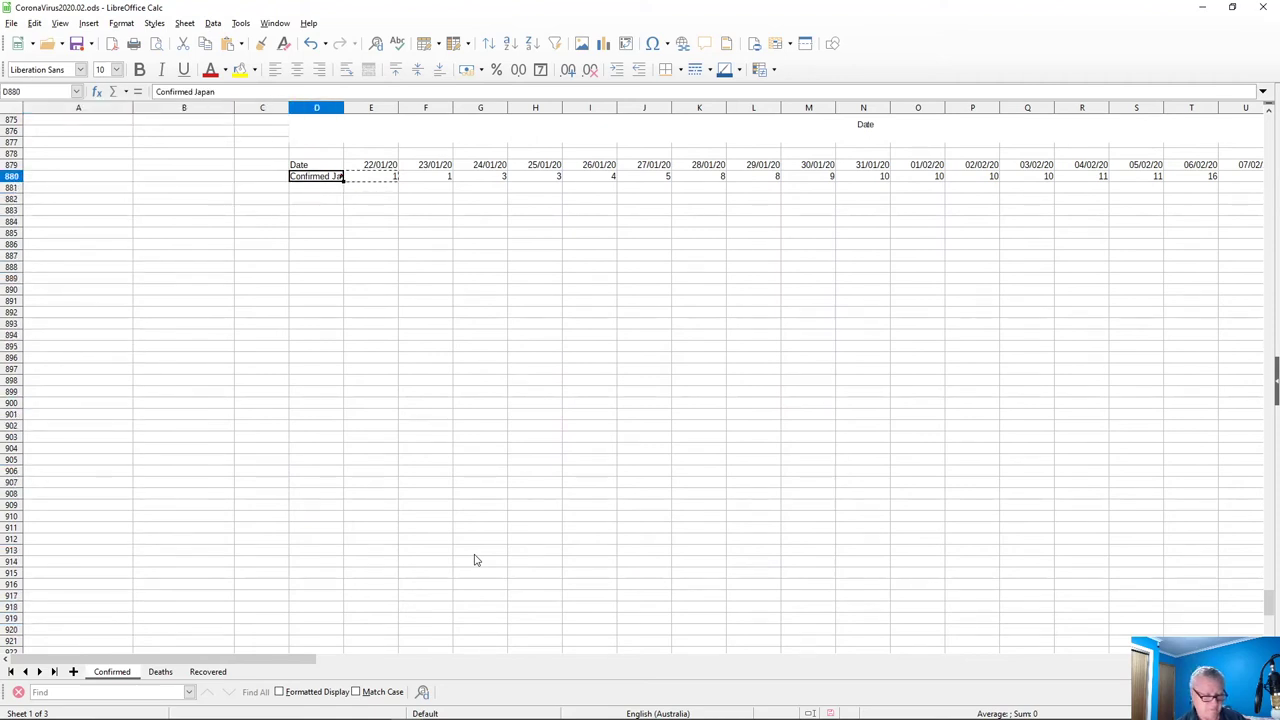
key("F2")
key("BackSpace")
key("BackSpace")
key("BackSpace")
key("BackSpace")
key("BackSpace")
key("BackSpace")
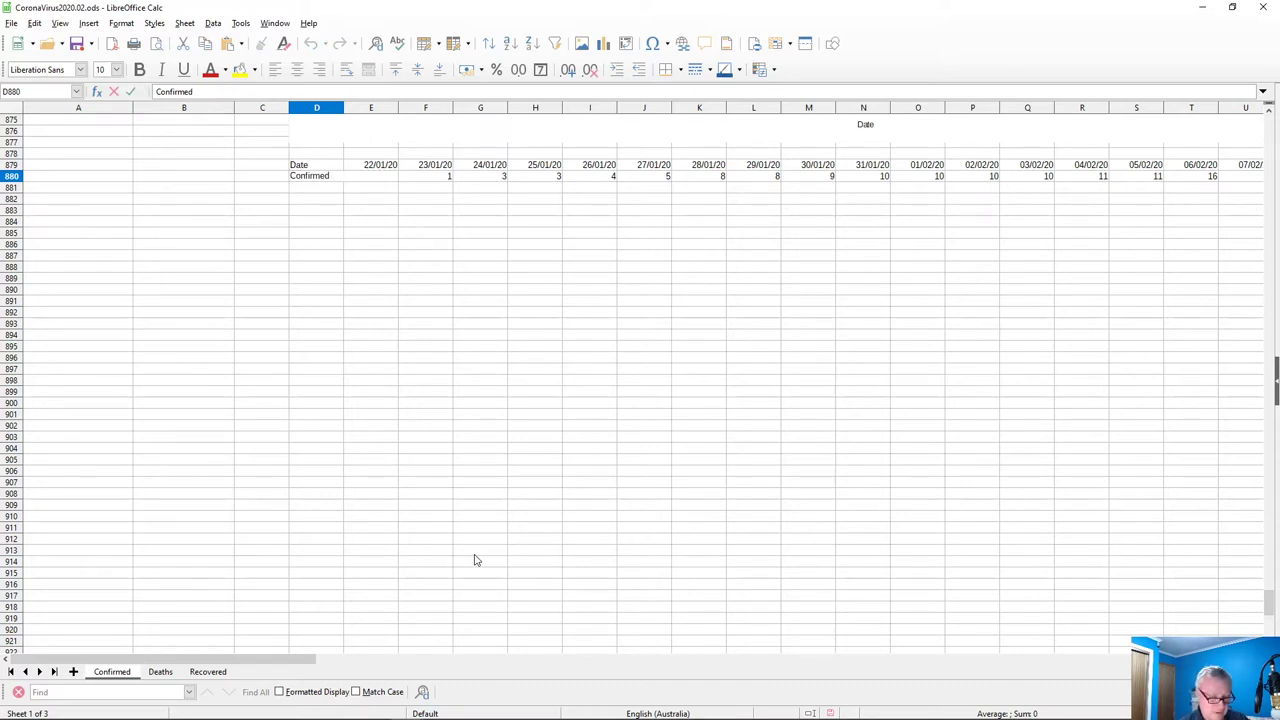
type("Taiwan")
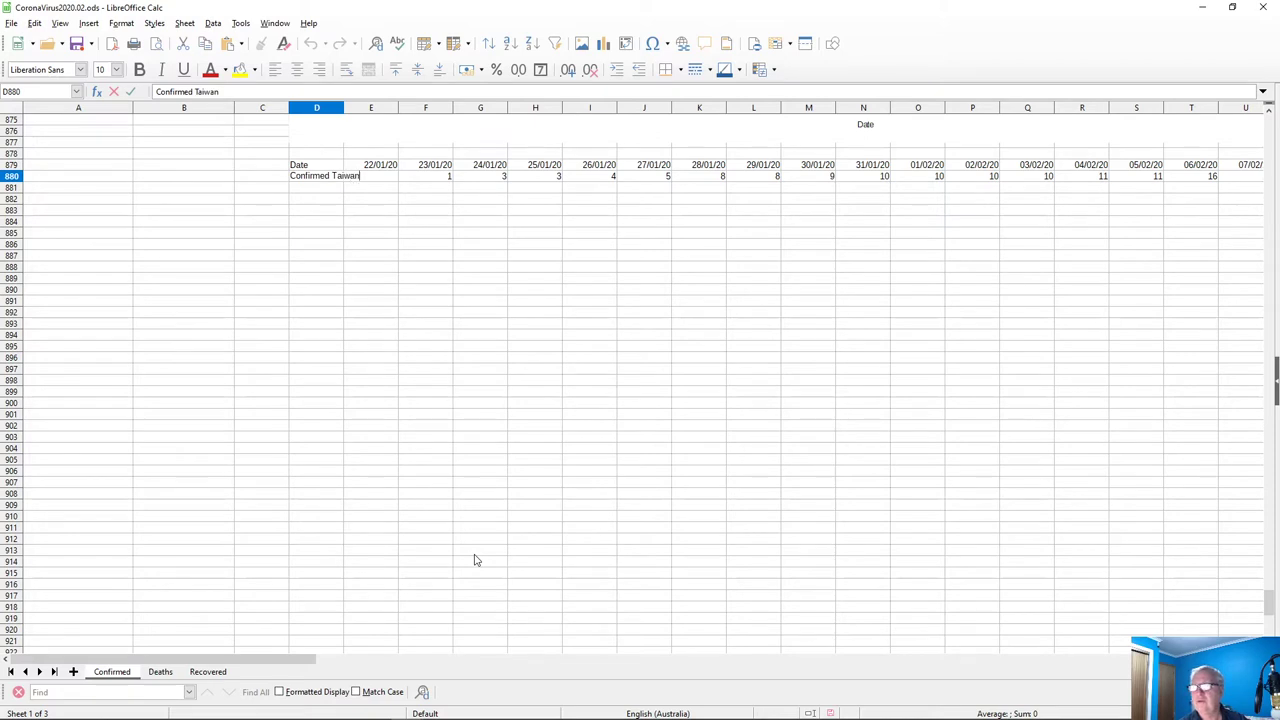
key("Return")
Insert a line chart of the Taiwan date and confirmed rows, D879:BE880, using the Points and Lines style
key("Up")
key("Up")
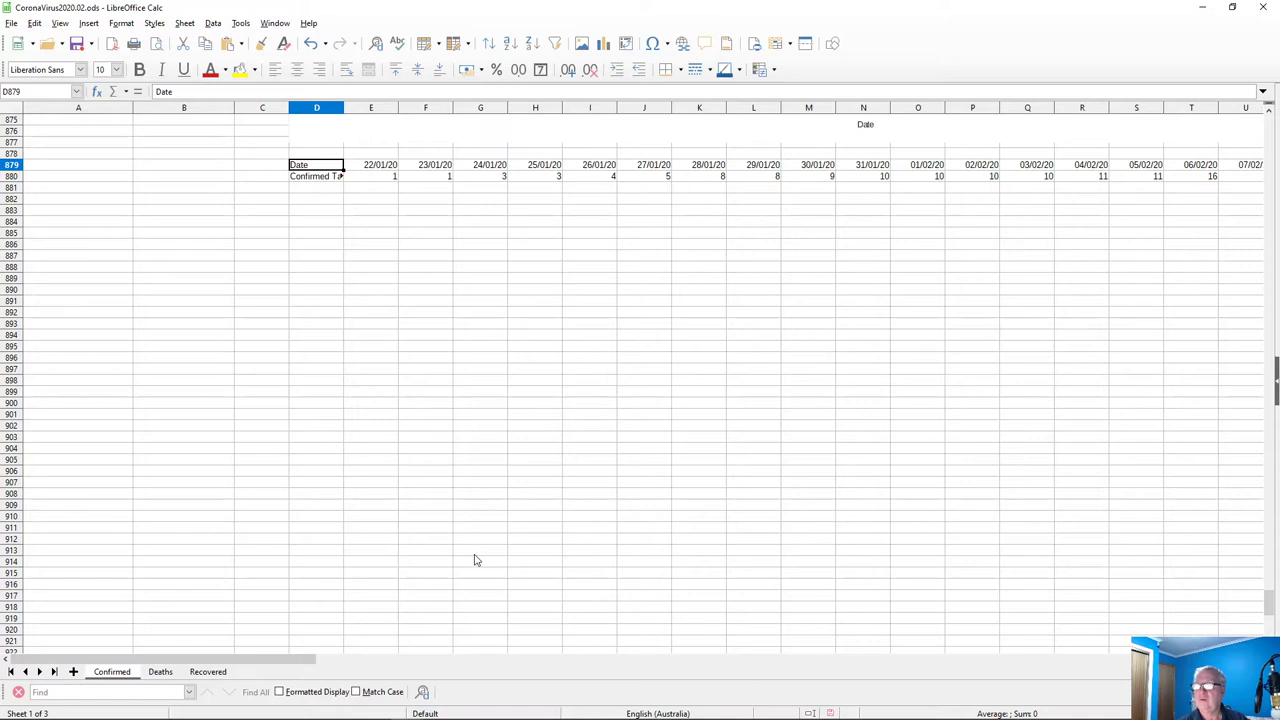
key("ctrl+shift+Right")
key("shift+Down")
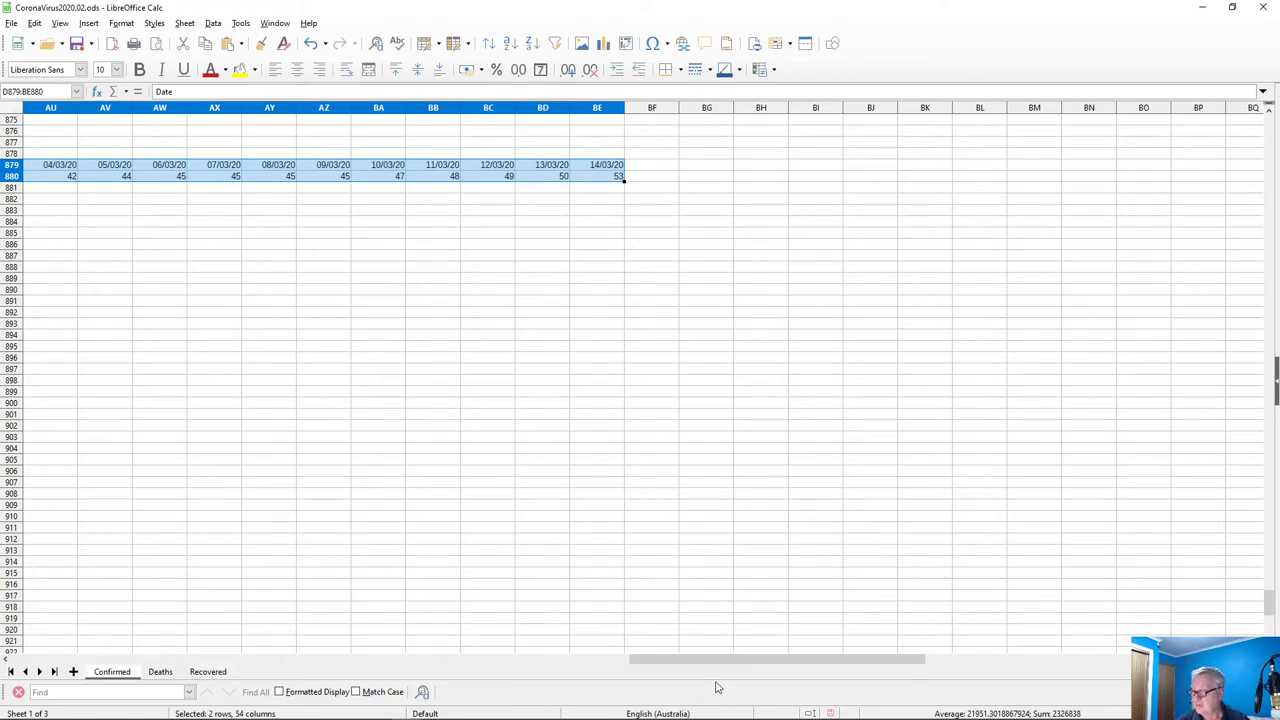
left_click_drag(735, 667, 134, 611)
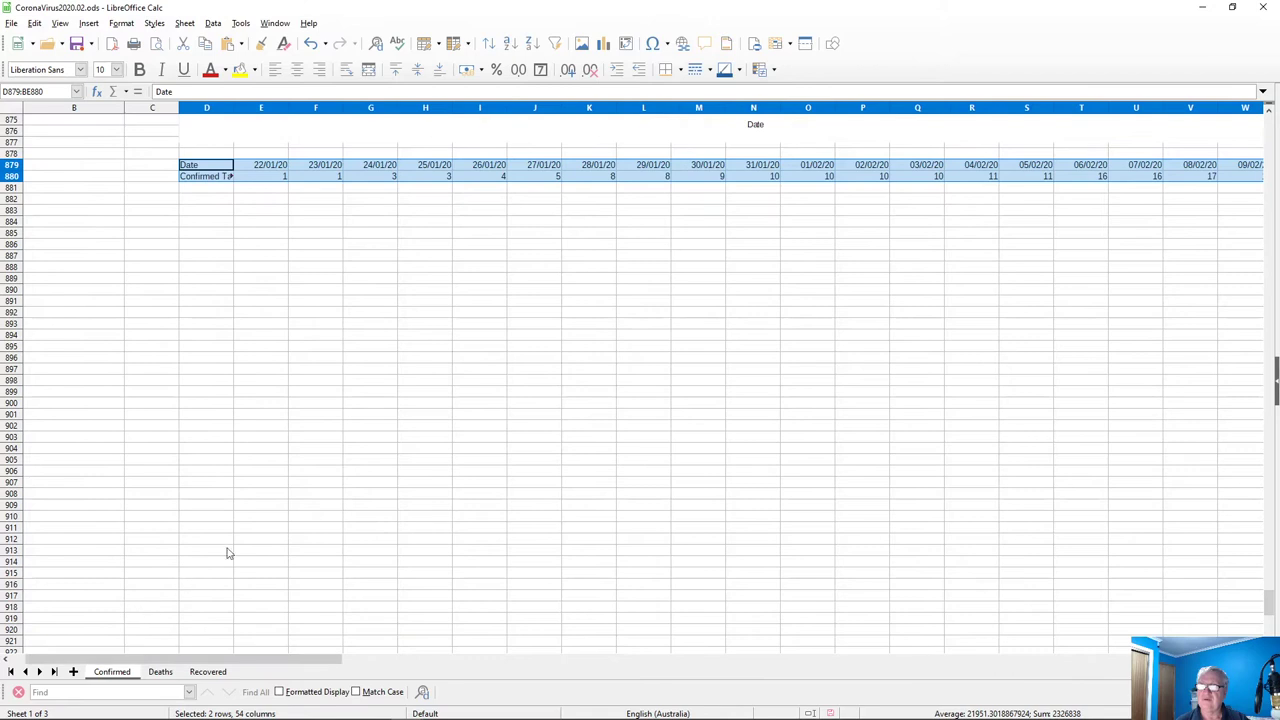
scroll(268, 536, "down", 1)
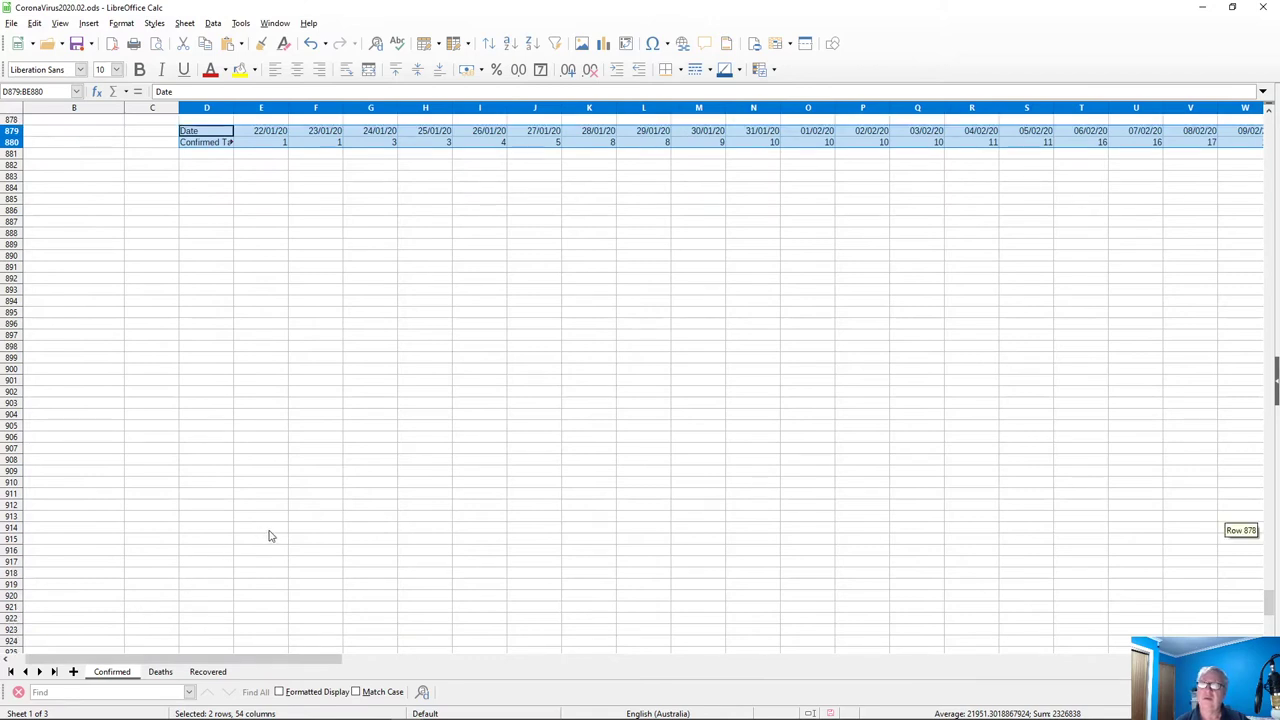
left_click(603, 43)
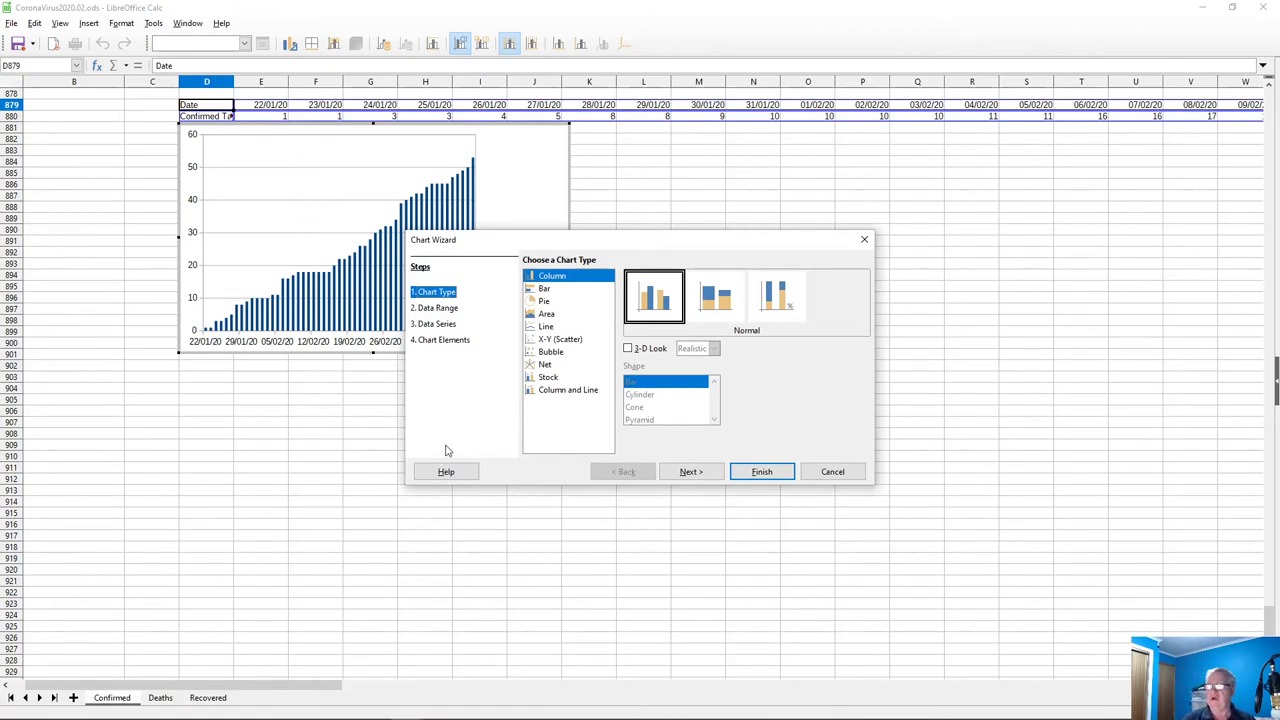
left_click(545, 327)
left_click(715, 296)
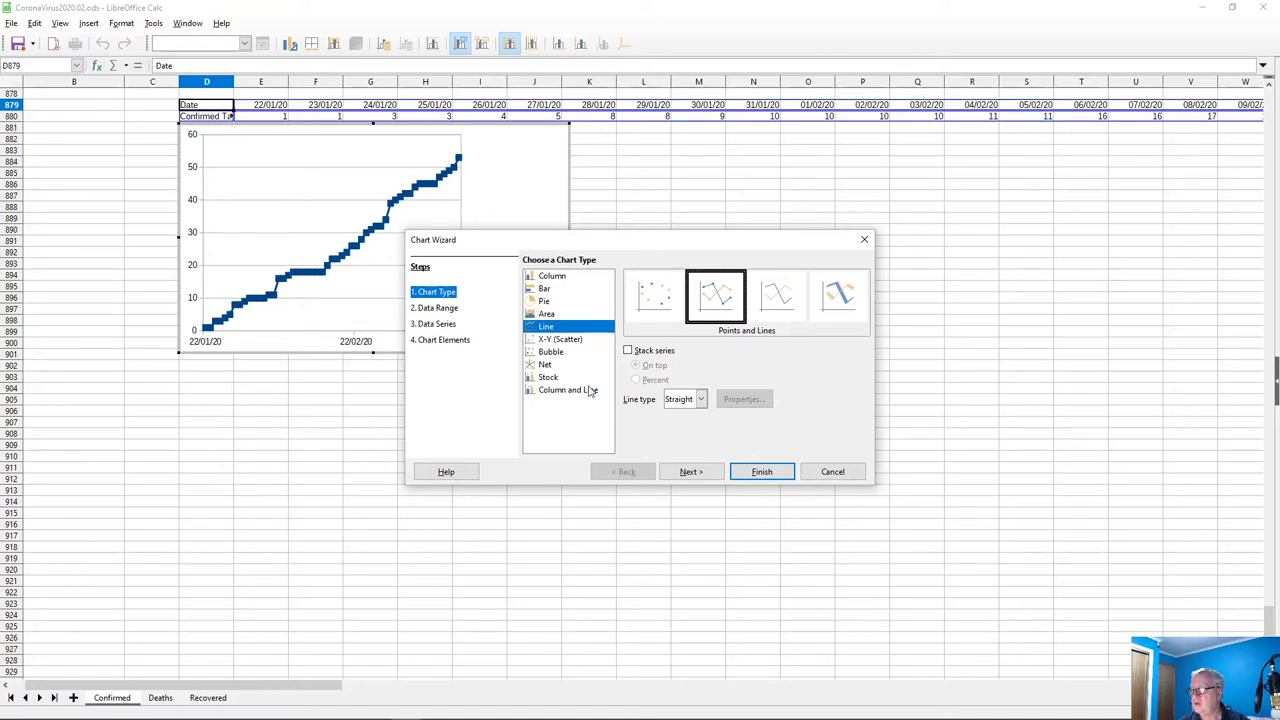
Give the new chart the title "Confirmed Infections Taiwan" in its chart elements settings
left_click(436, 341)
left_click(636, 279)
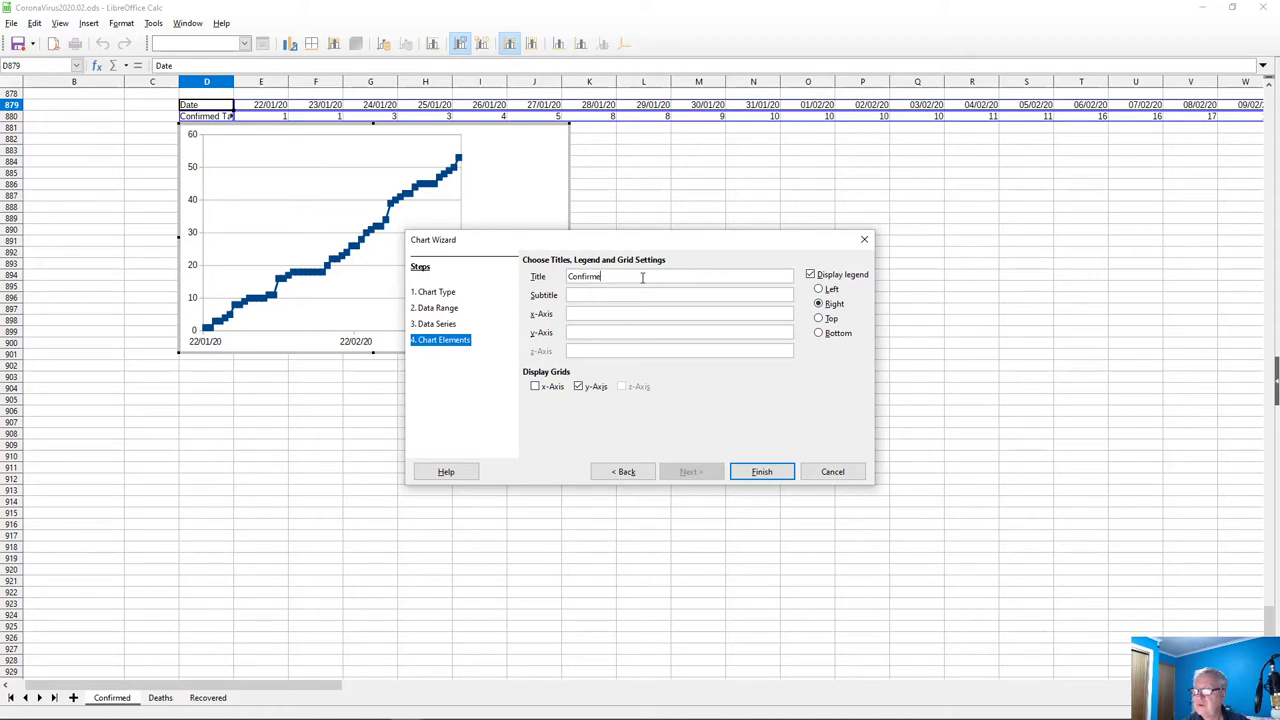
type("Confirmed Infection")
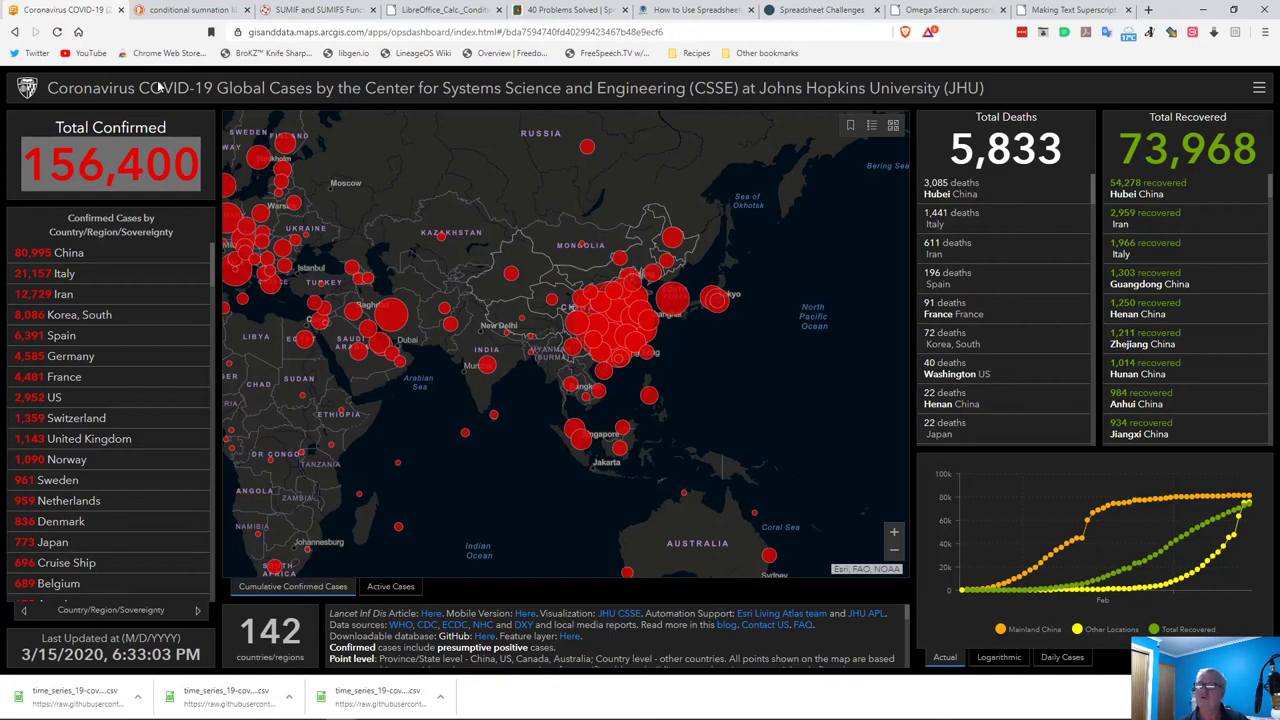
Copy the COVID-19 dashboard's web address from the browser into the chart's subtitle, and title the axes Date and Confirmed
right_click(423, 31)
key("ctrl+c")
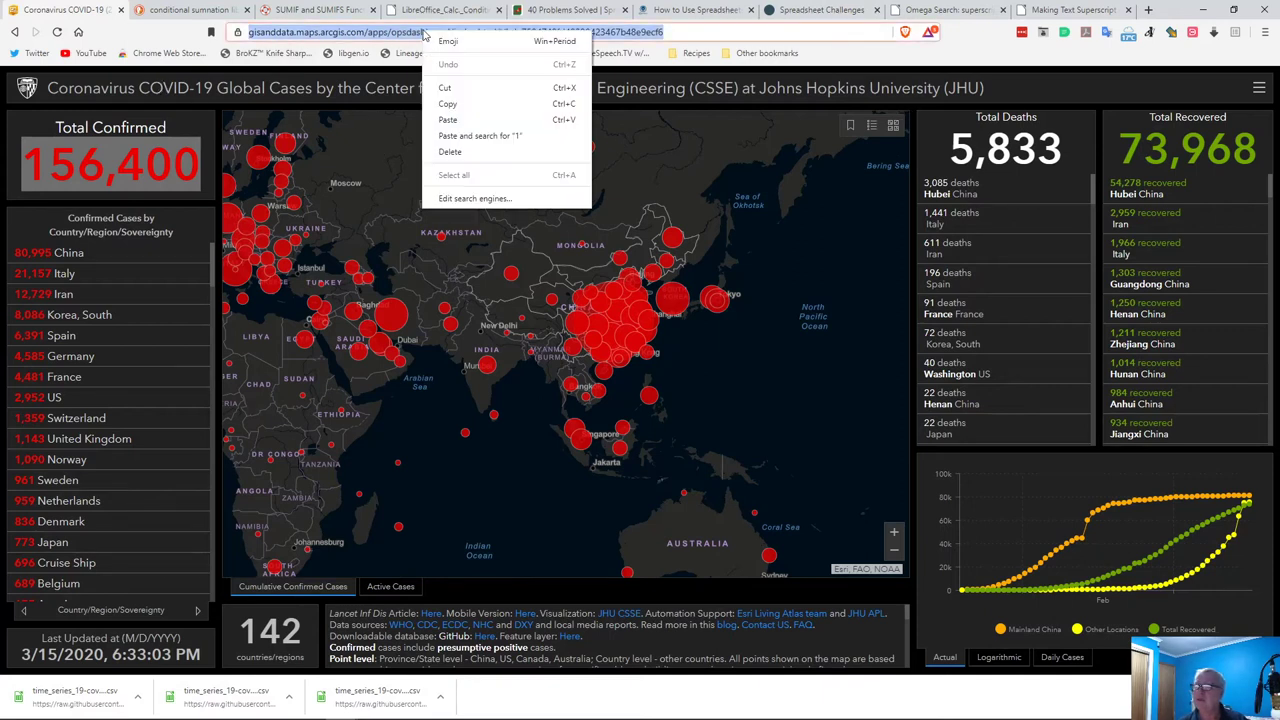
left_click(473, 106)
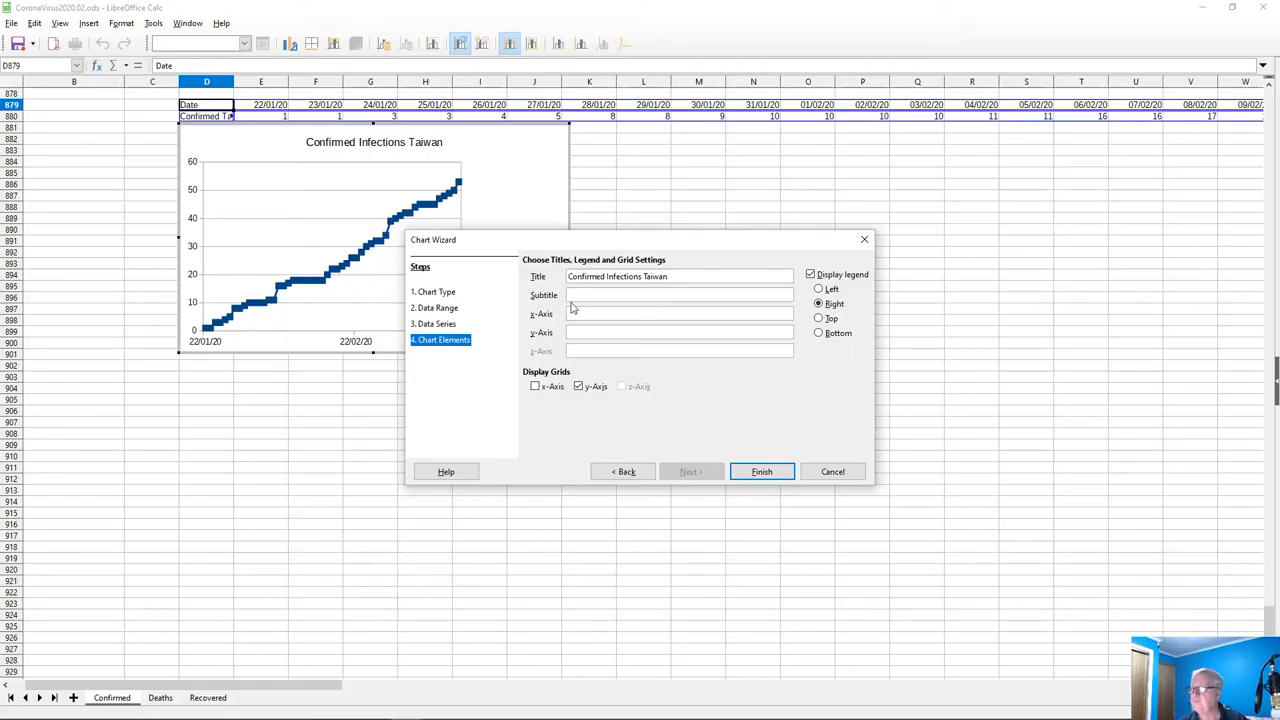
left_click(579, 296)
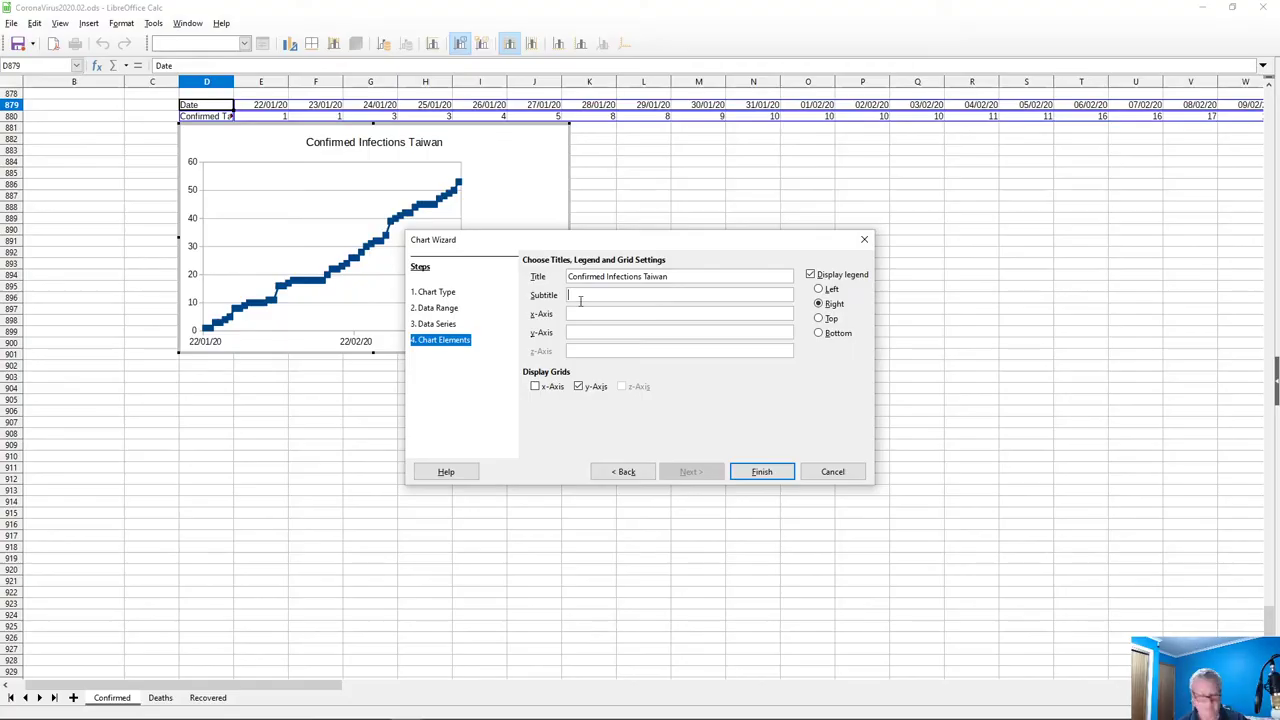
key("ctrl+v")
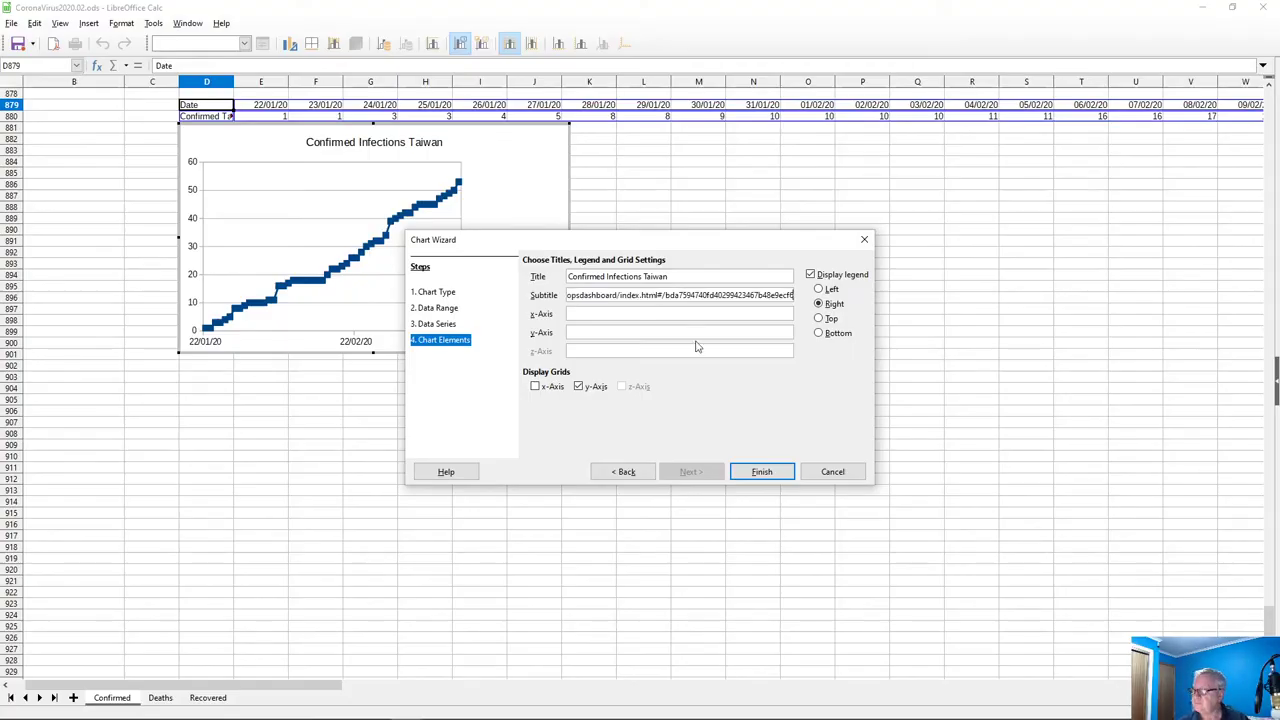
left_click(613, 314)
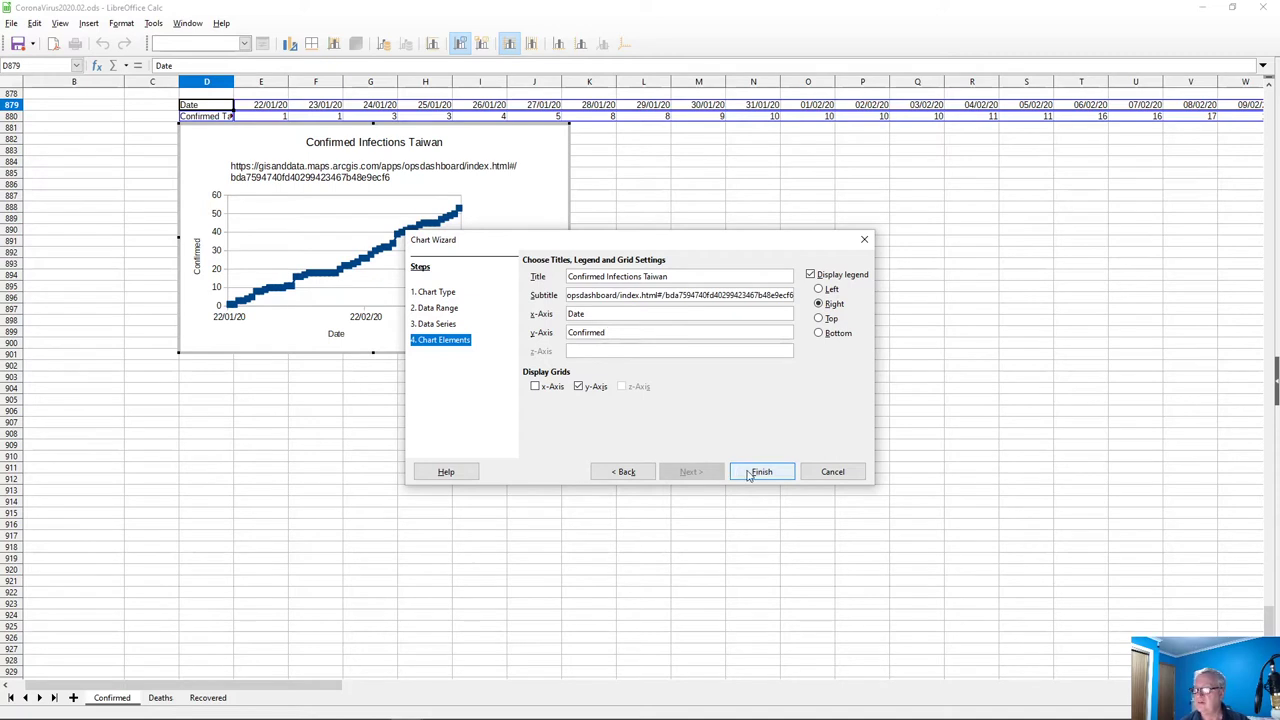
left_click(757, 472)
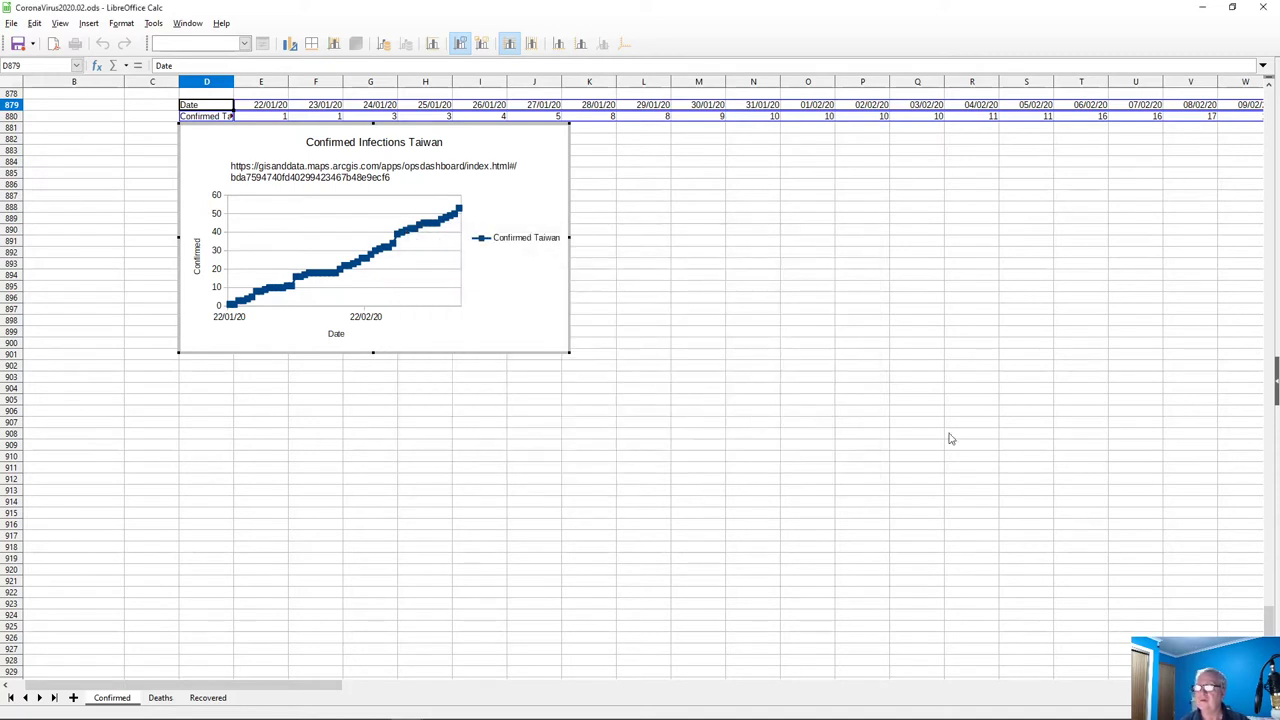
Enlarge the Taiwan chart to span about columns D to Y and rows 881 to 932
scroll(1268, 620, "down", 2)
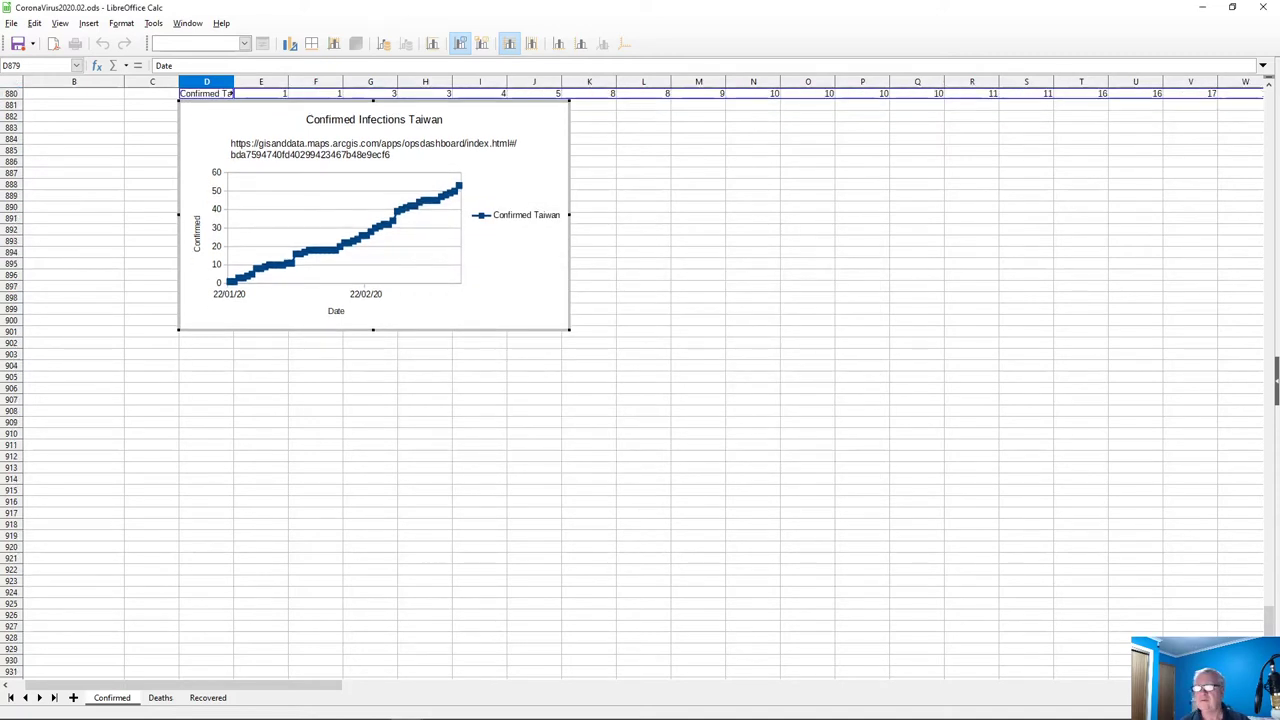
scroll(640, 385, "down", 1)
scroll(640, 385, "right", 3)
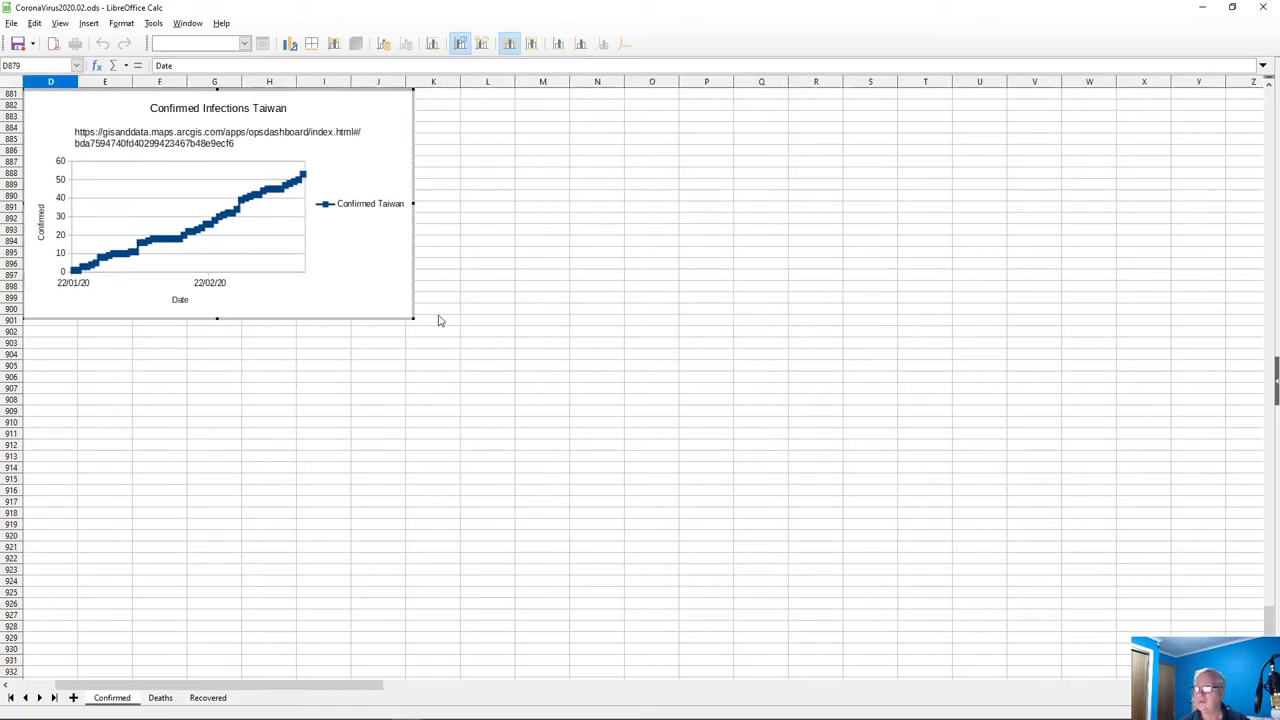
left_click_drag(412, 318, 1226, 676)
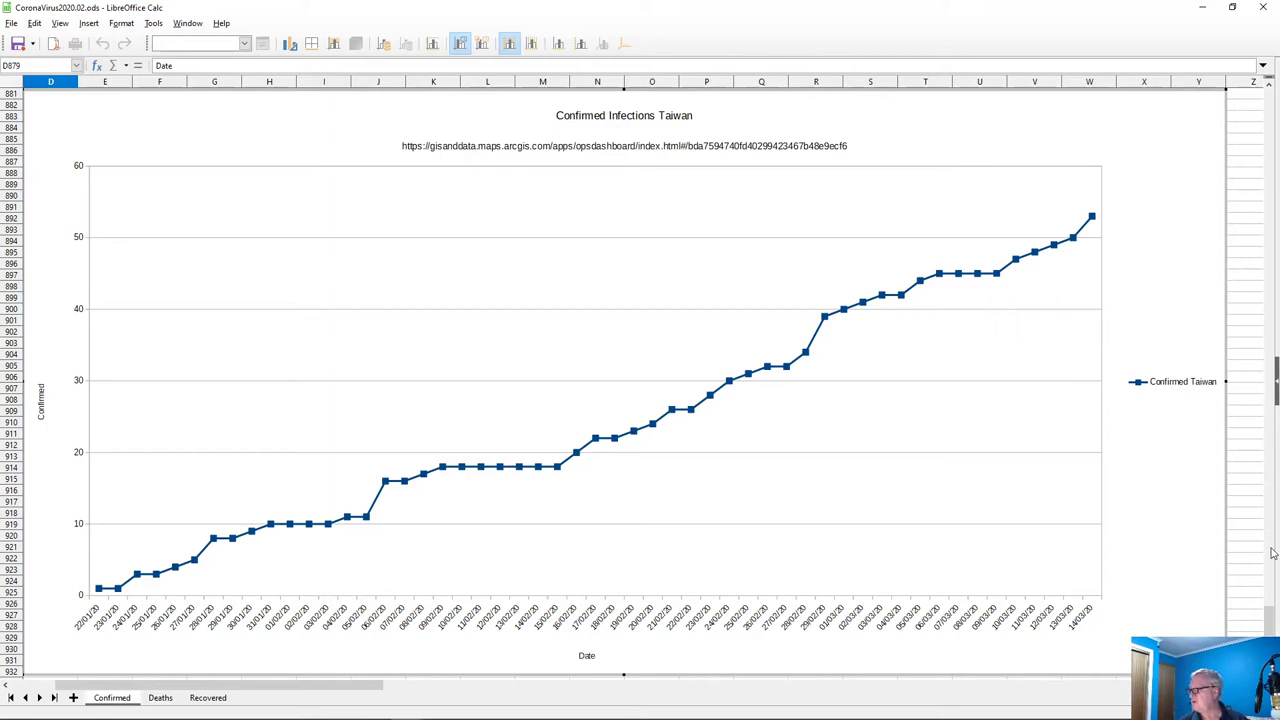
Check the value of the 14/03/20 data point on the Daily Percentage Infection Increase Without China chart
left_click_drag(1275, 625, 1264, 552)
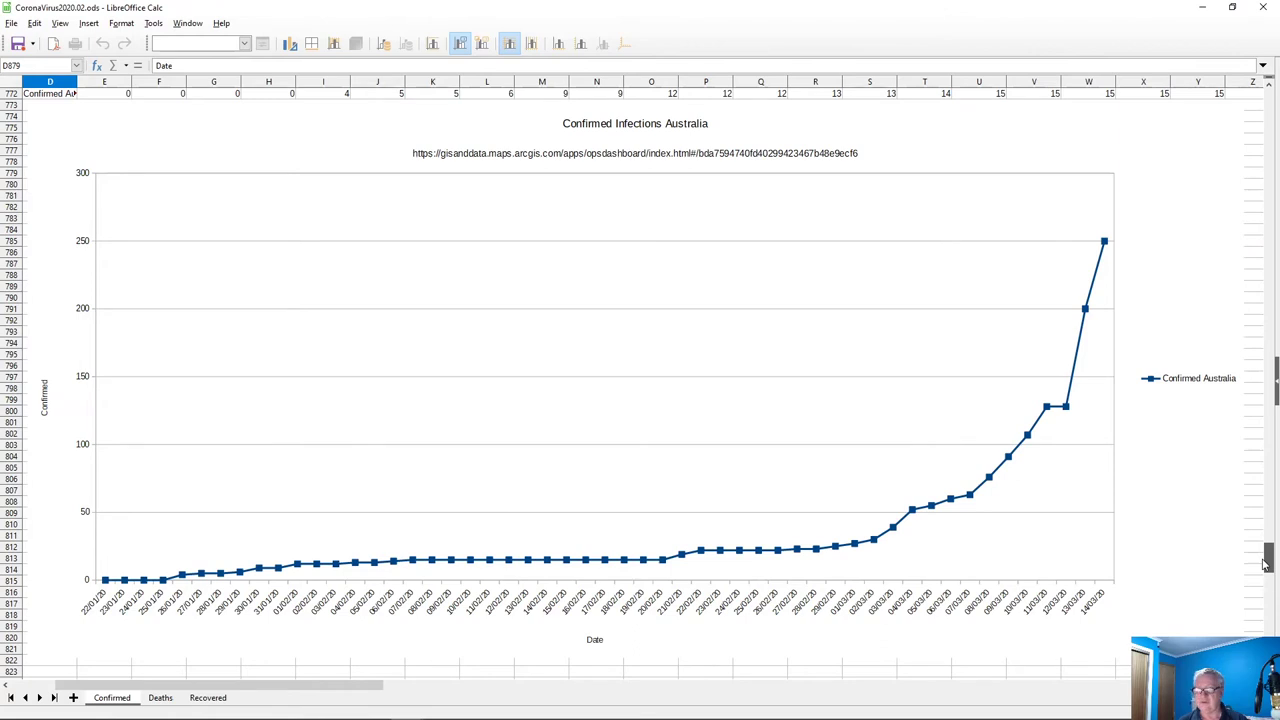
left_click_drag(1264, 562, 1254, 528)
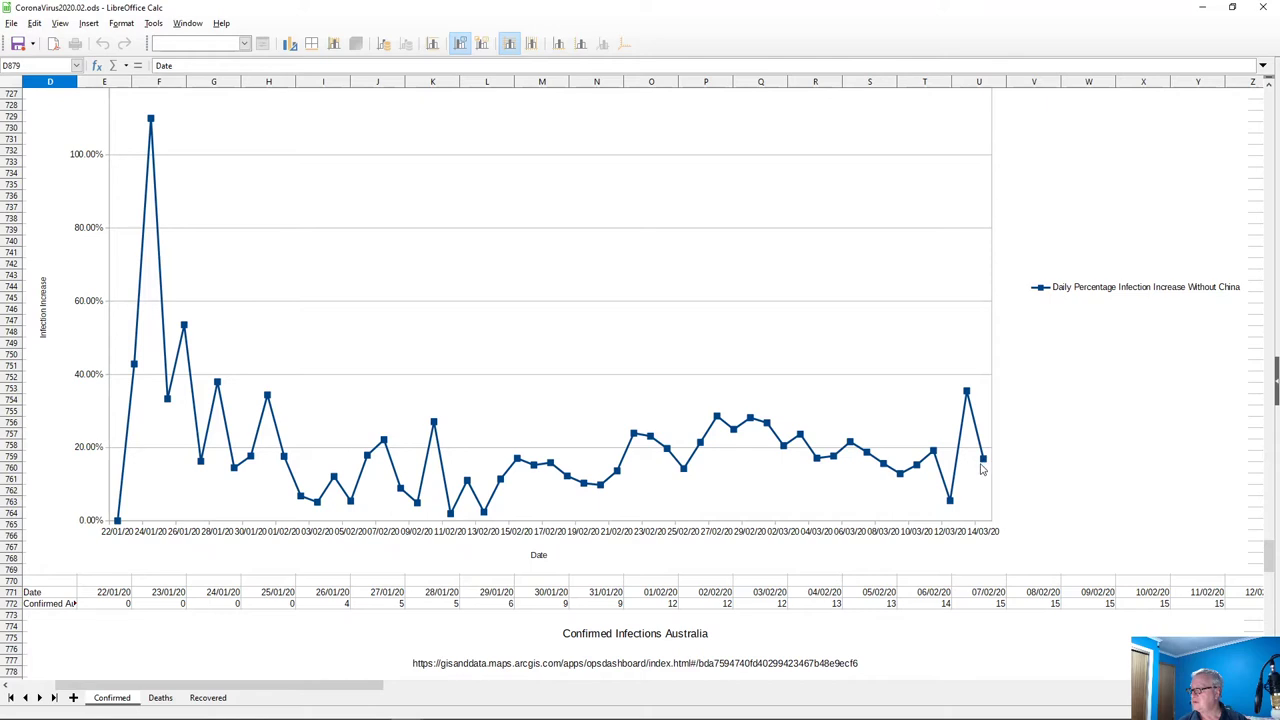
key("Escape")
left_click(985, 482)
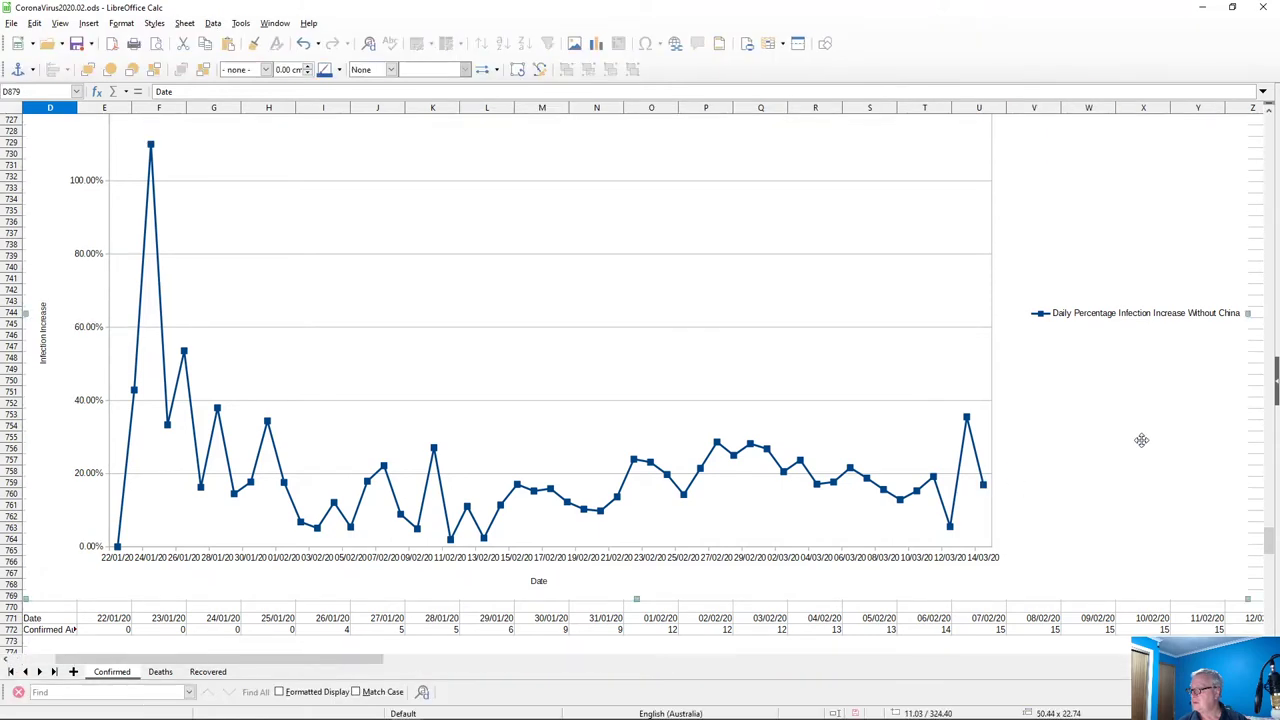
left_click(1260, 463)
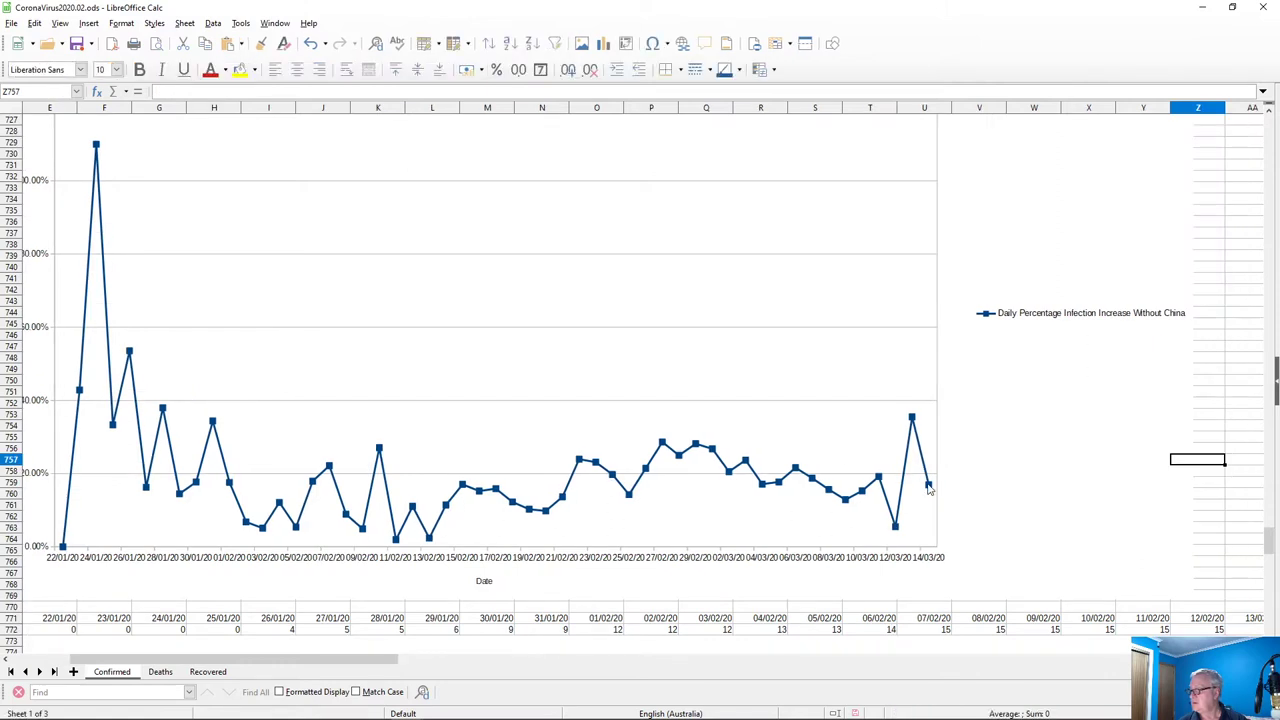
left_click(928, 487)
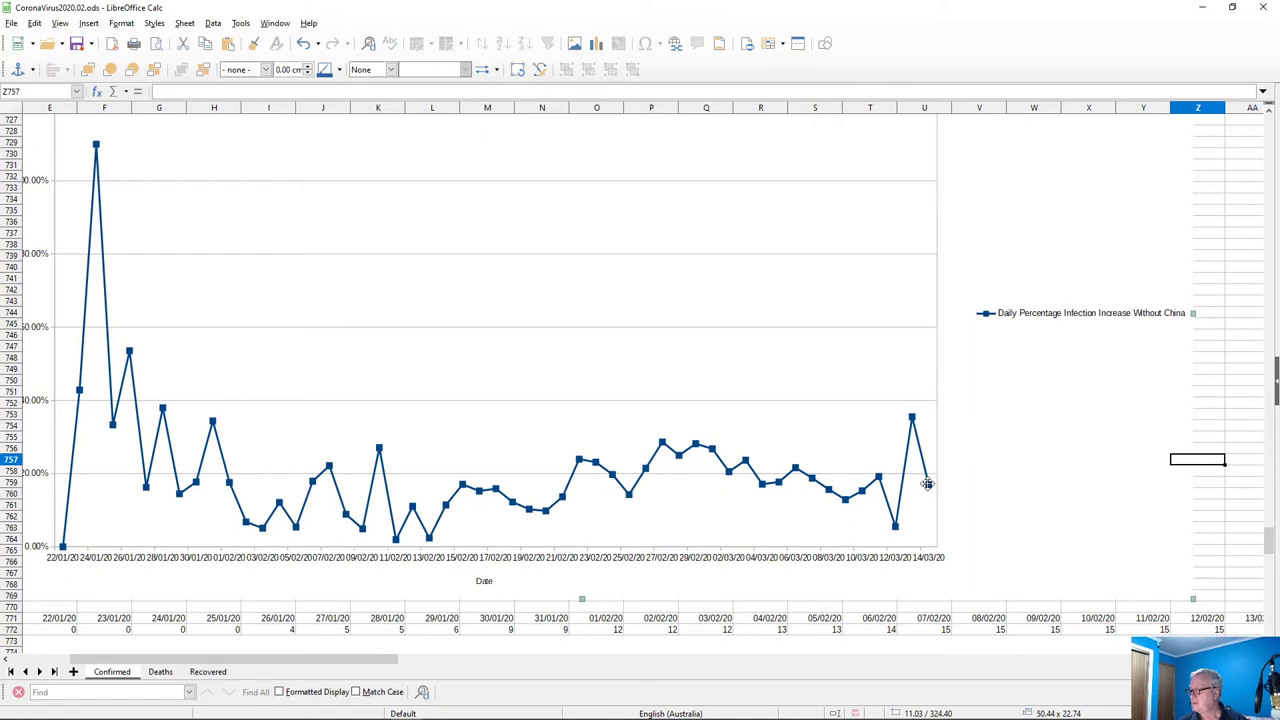
double_click(928, 487)
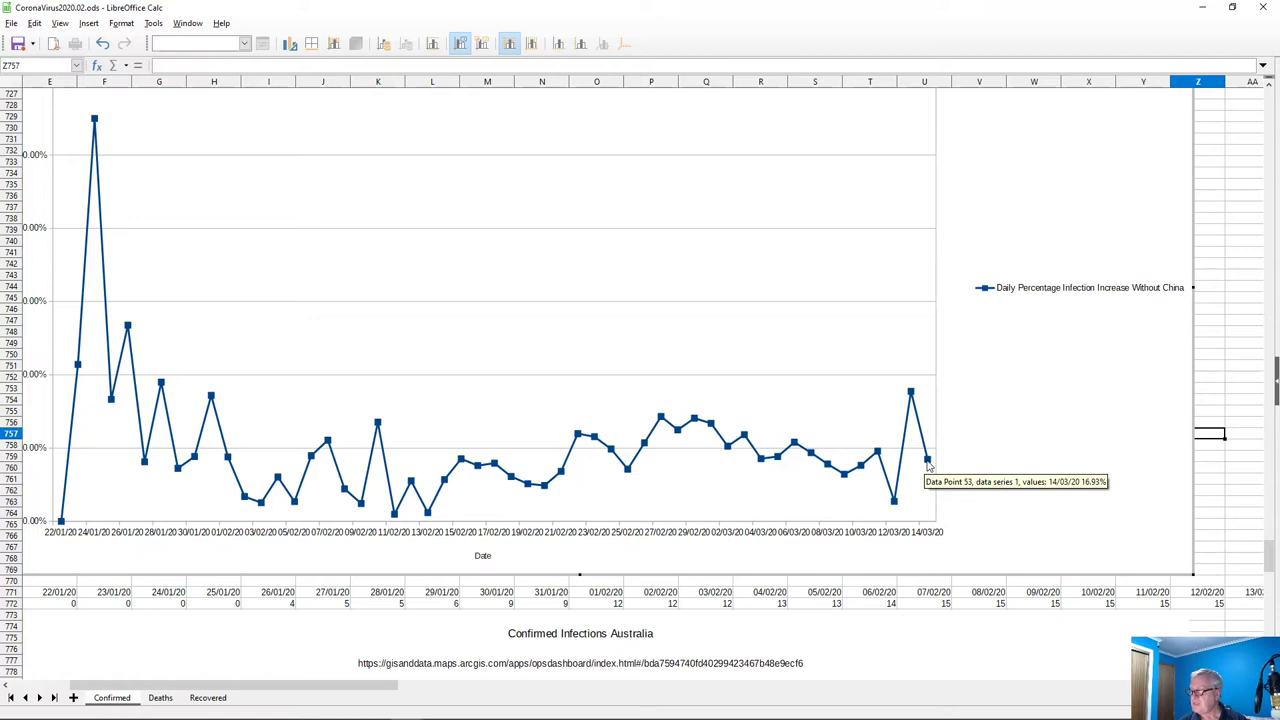
left_click(1234, 474)
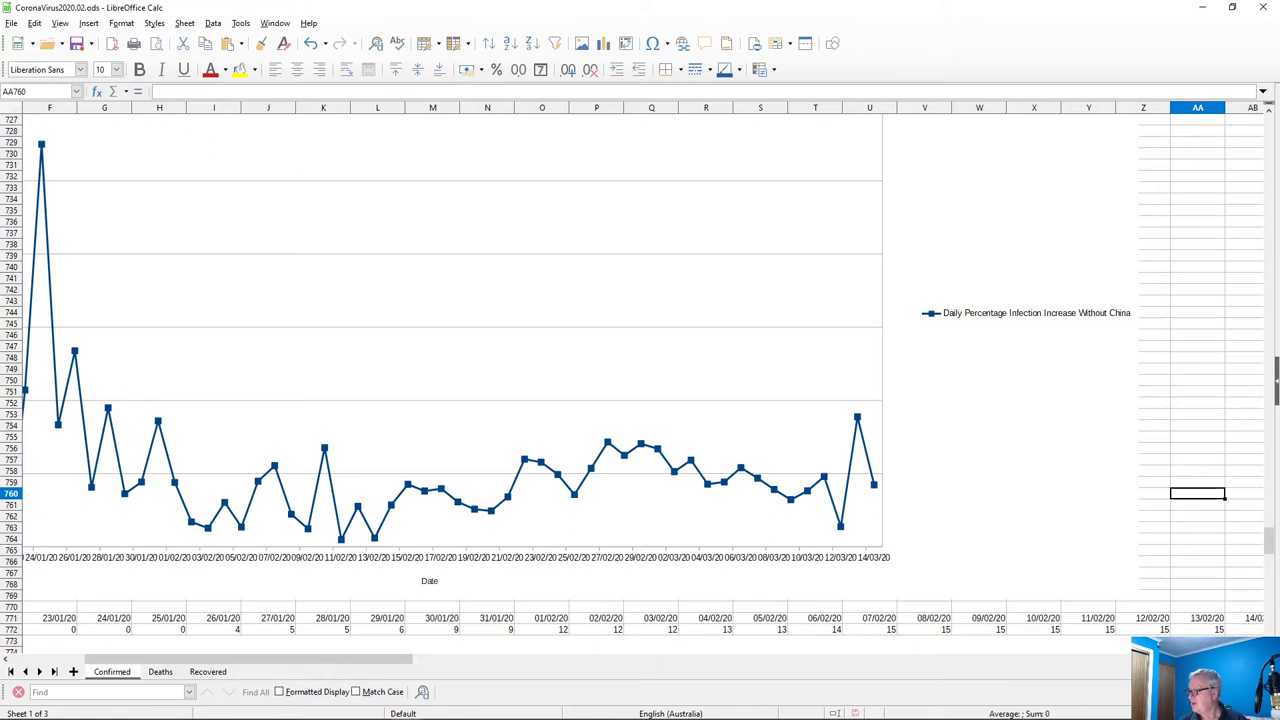
Set the growth factor in the Australia projection formula in cell BF772 to 1.17, giving =BE772*1.17
scroll(921, 482, "right", 6)
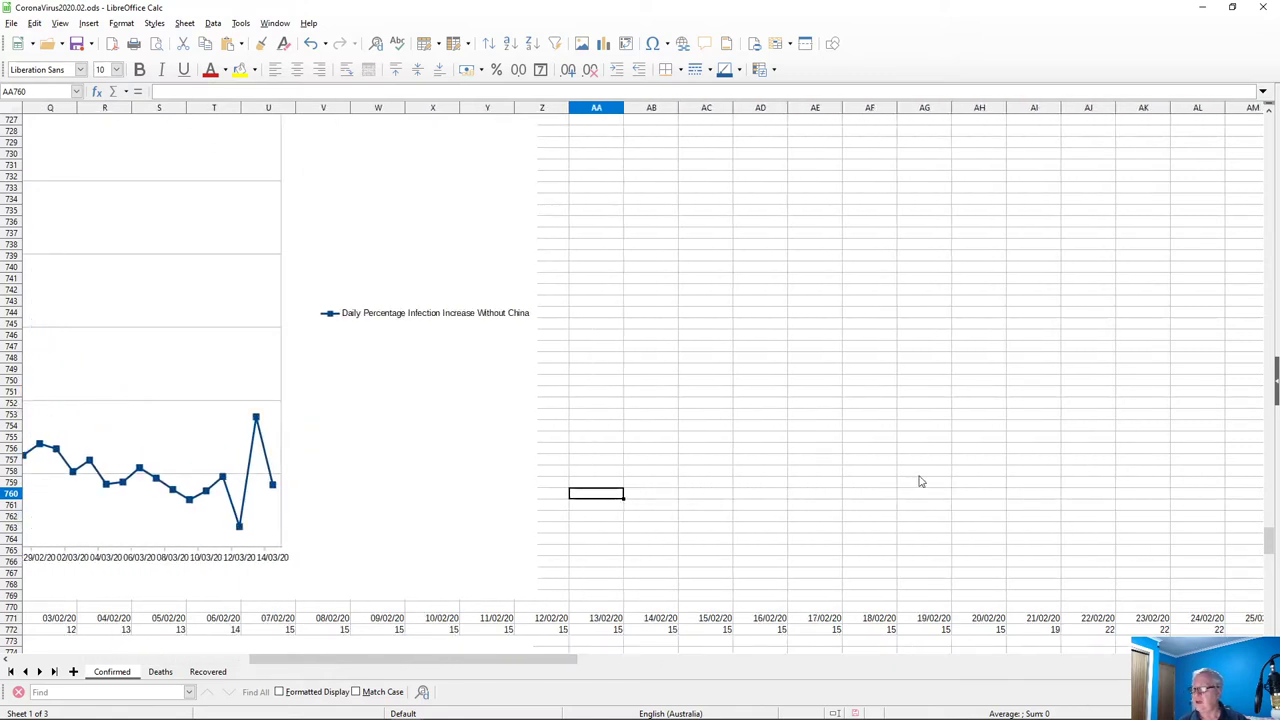
scroll(805, 430, "down", 8)
left_click_drag(530, 660, 924, 663)
left_click(868, 360)
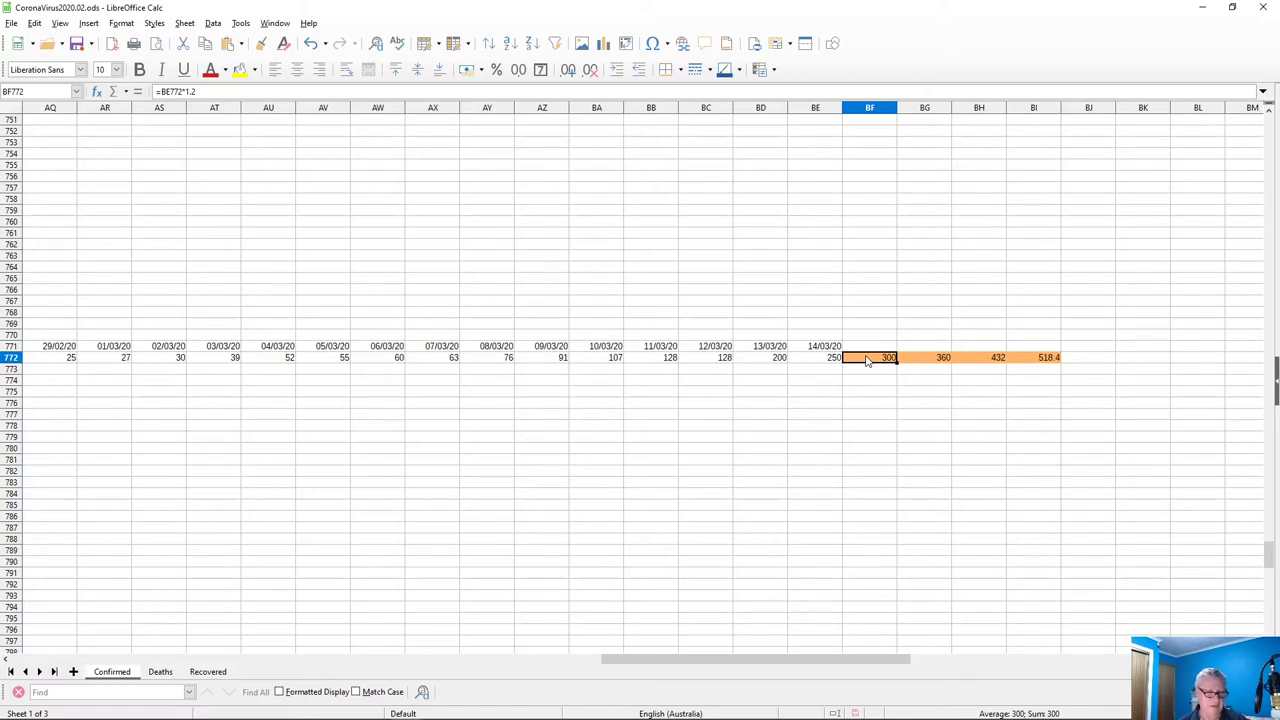
double_click(868, 360)
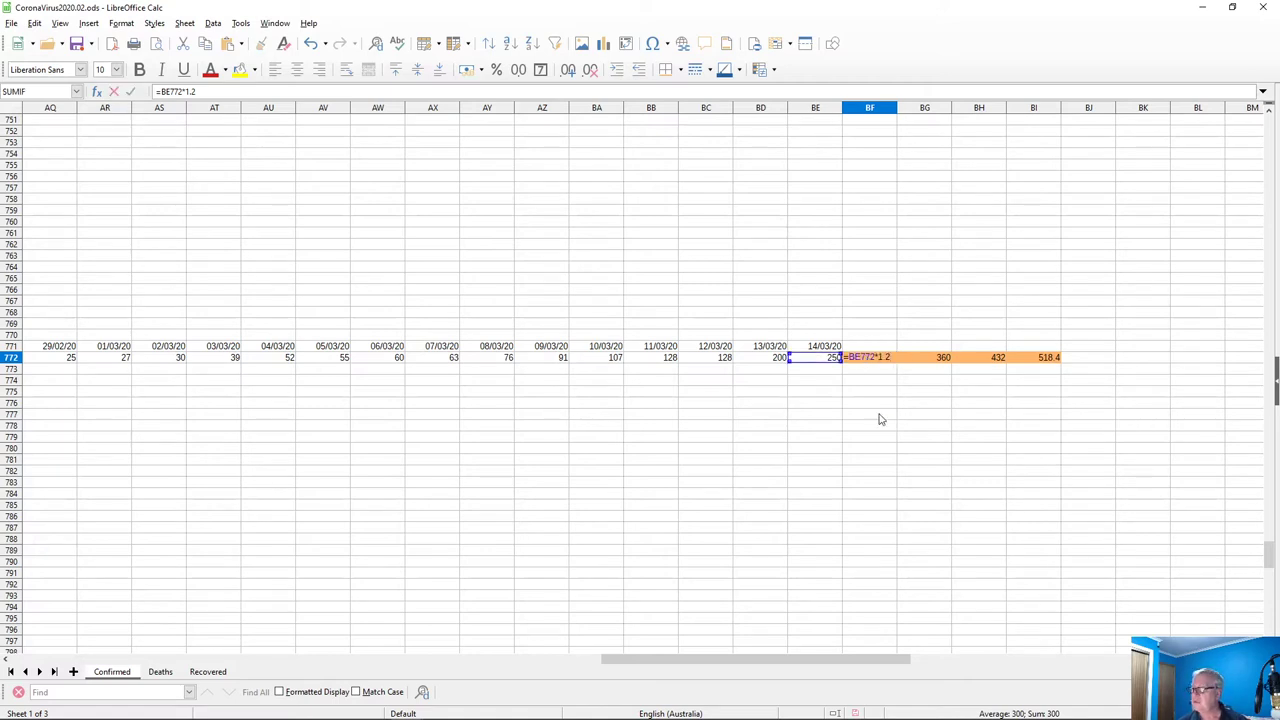
key("BackSpace")
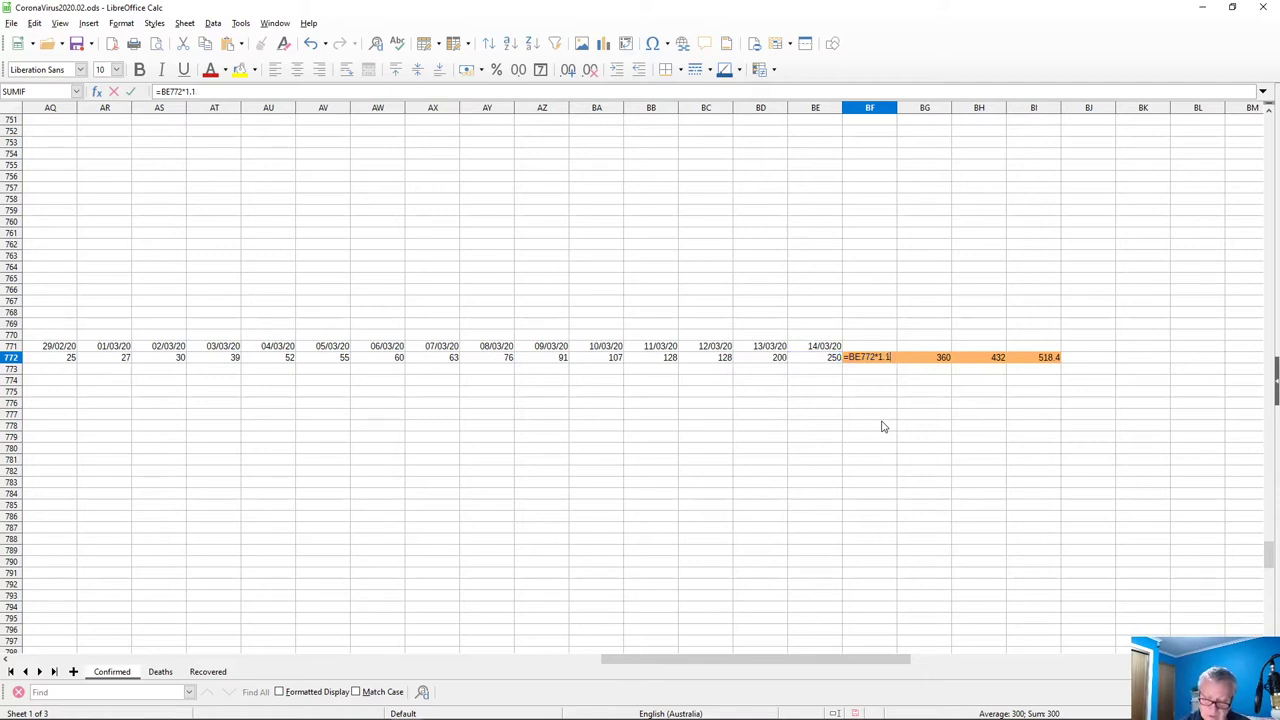
type("17")
key("Return")
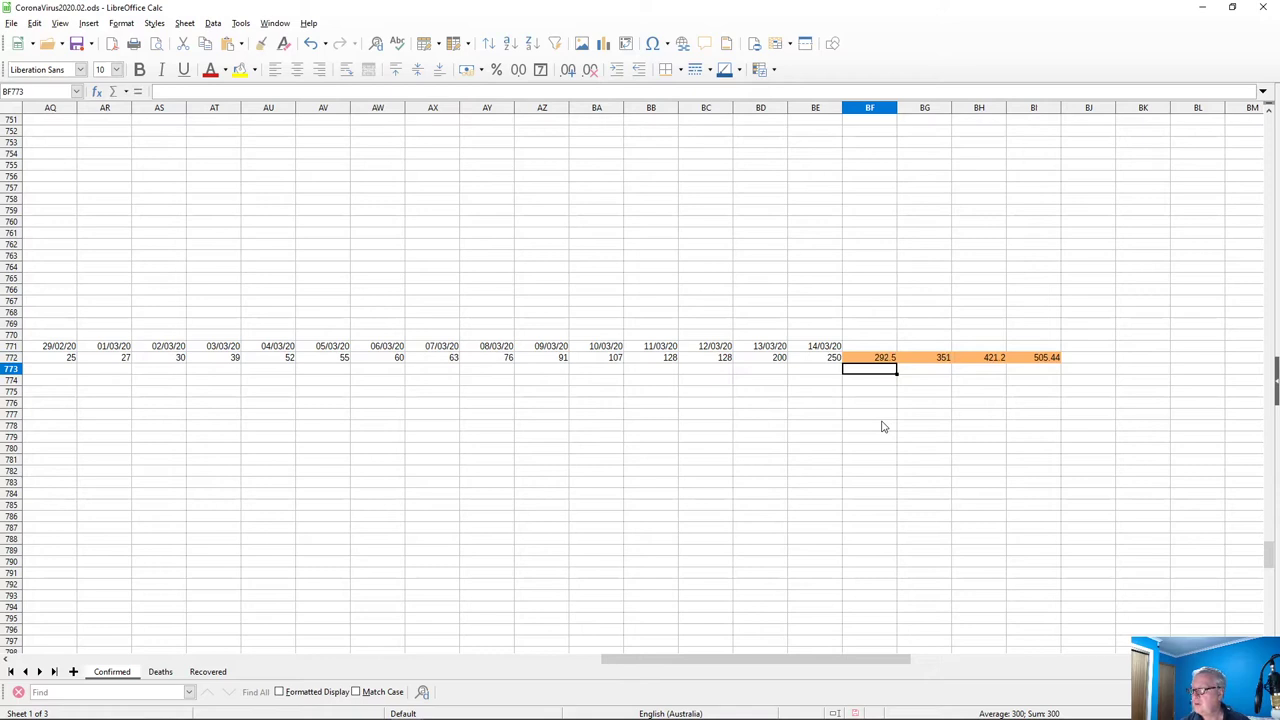
Copy the projection formula from BF772 into BG772:BL772, overwriting the existing projected values
left_click(868, 360)
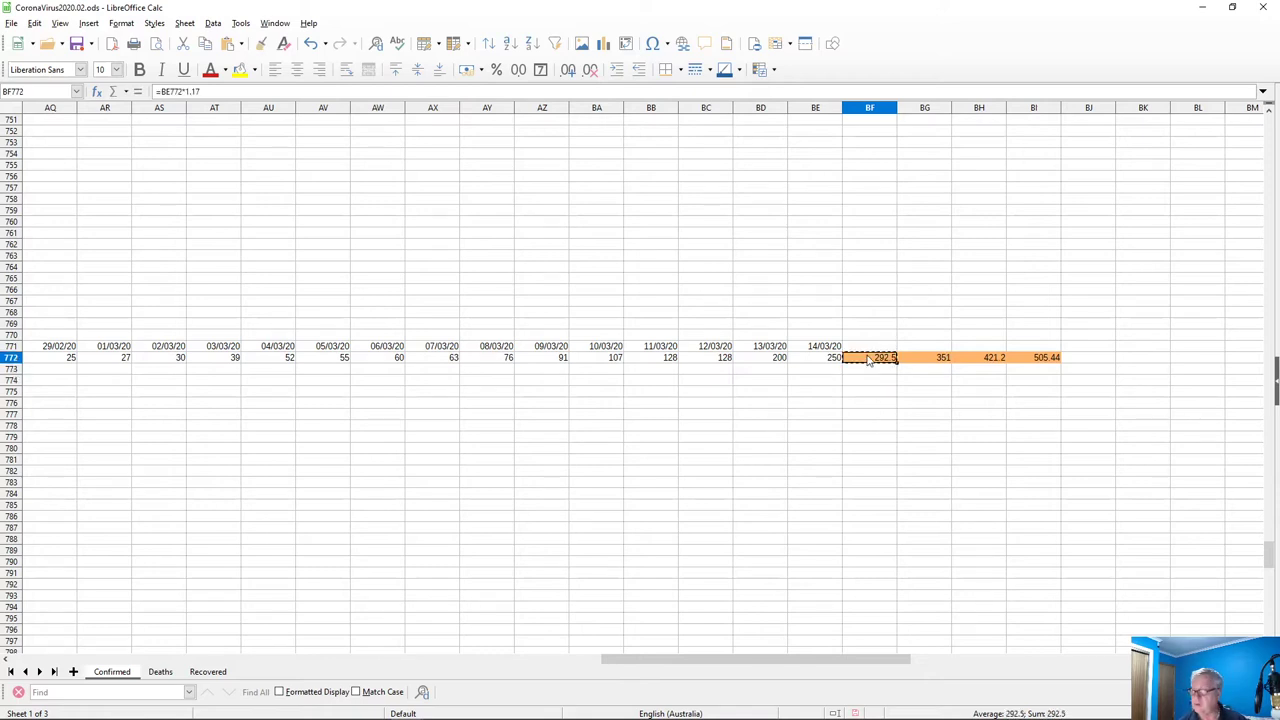
left_click(900, 360)
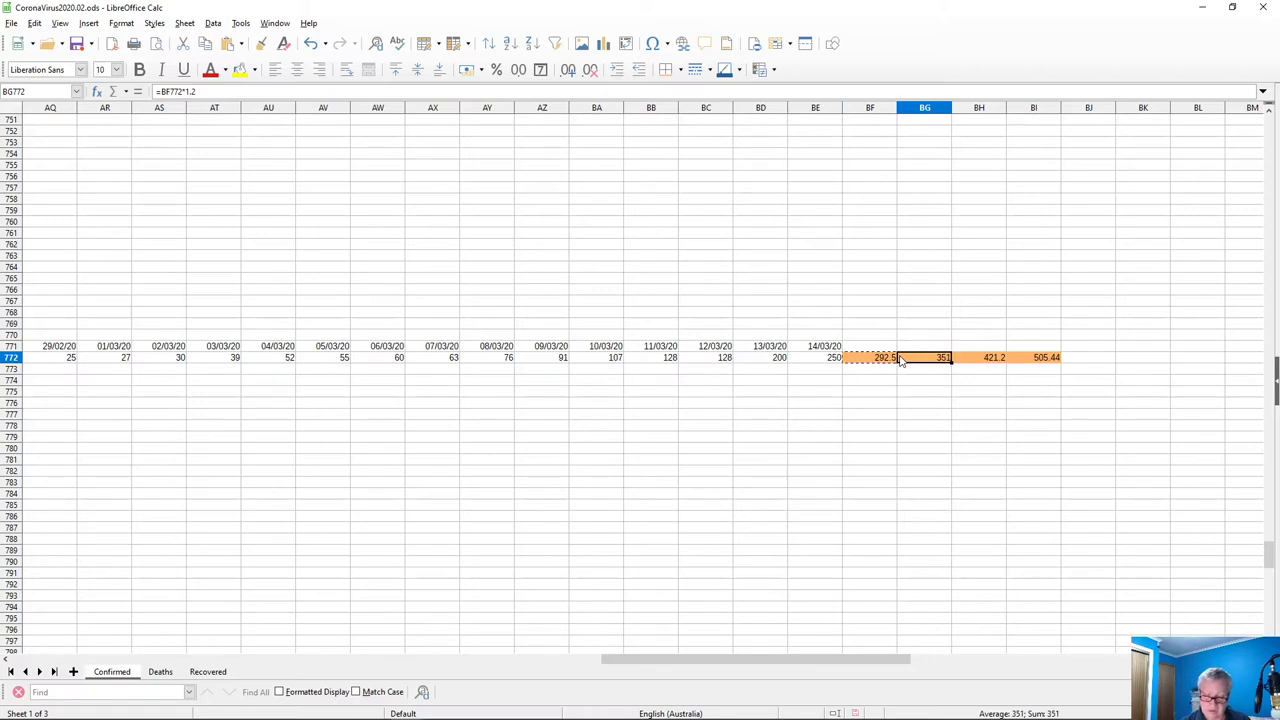
key("ctrl+shift+Right")
key("ctrl+shift+Right")
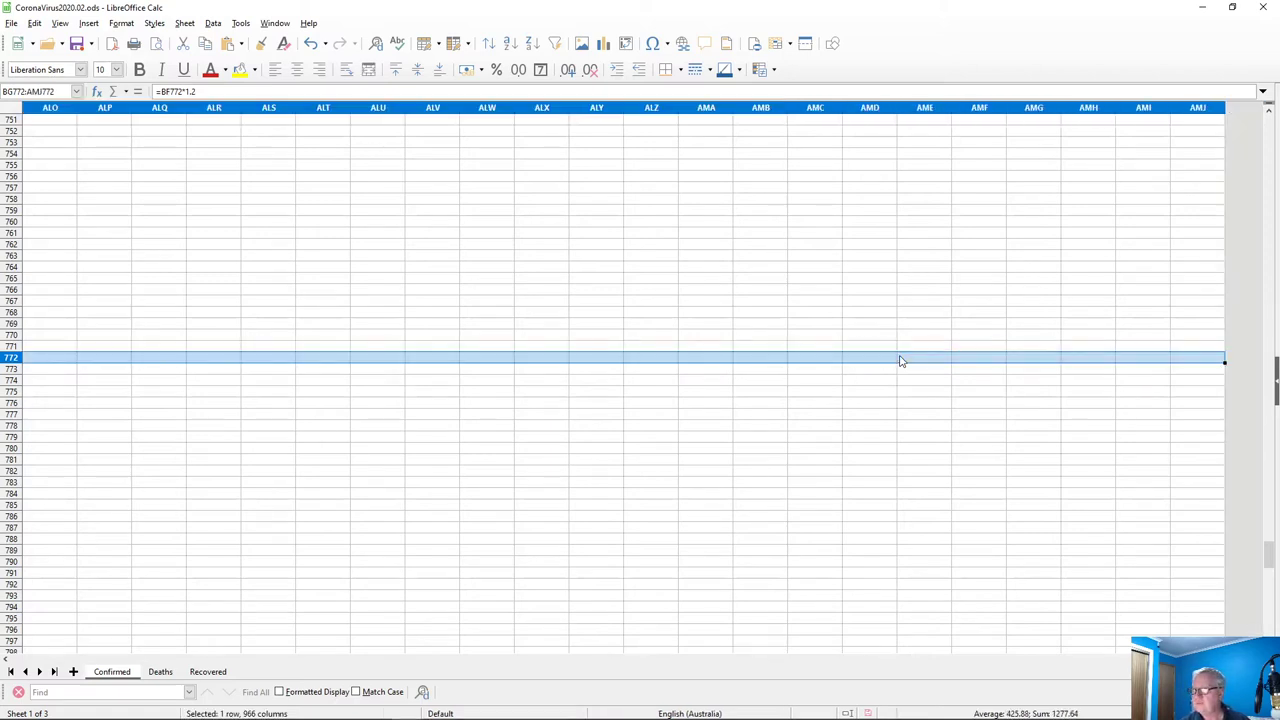
key("ctrl+shift+Left")
key("shift+Right")
key("shift+Right")
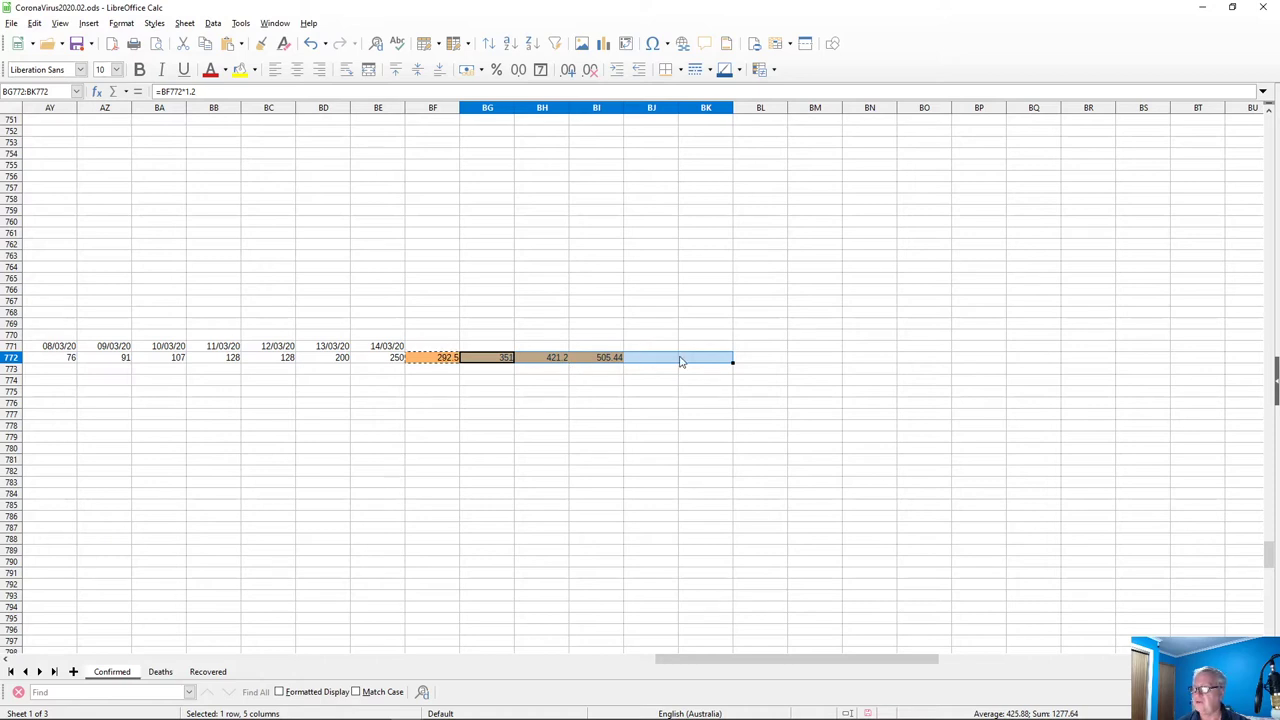
left_click(751, 362, "shift")
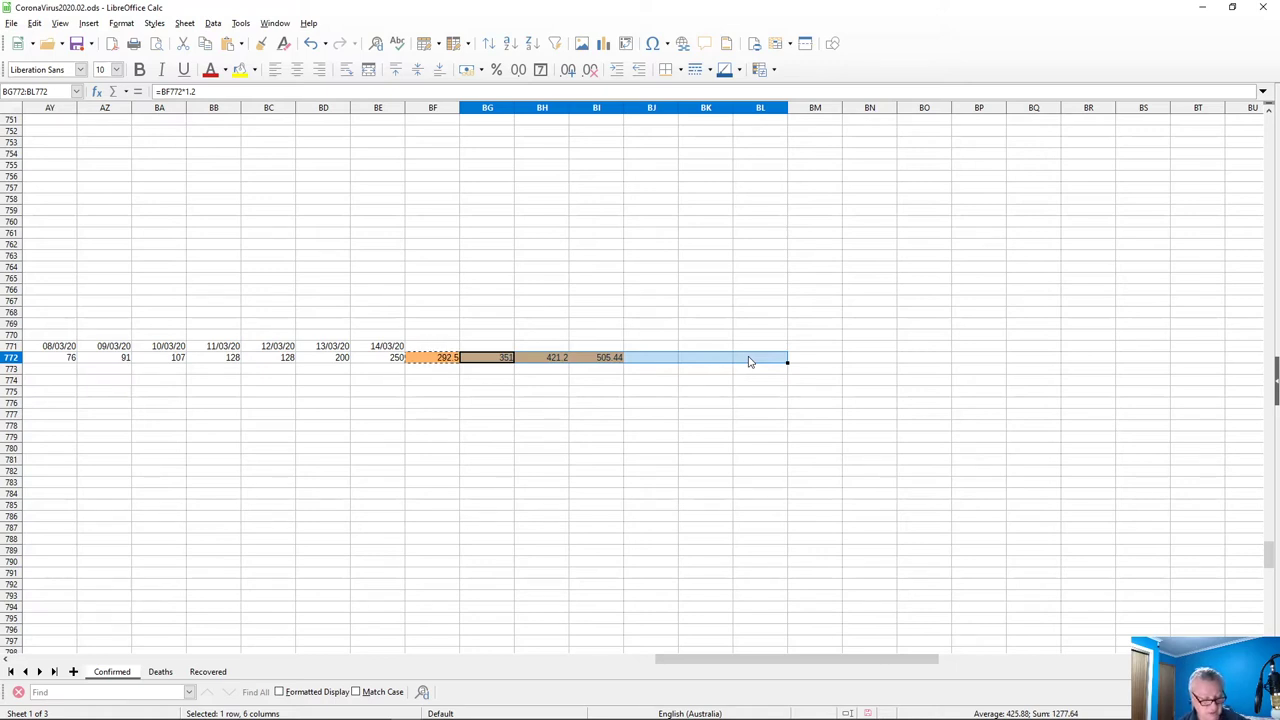
key("ctrl+v")
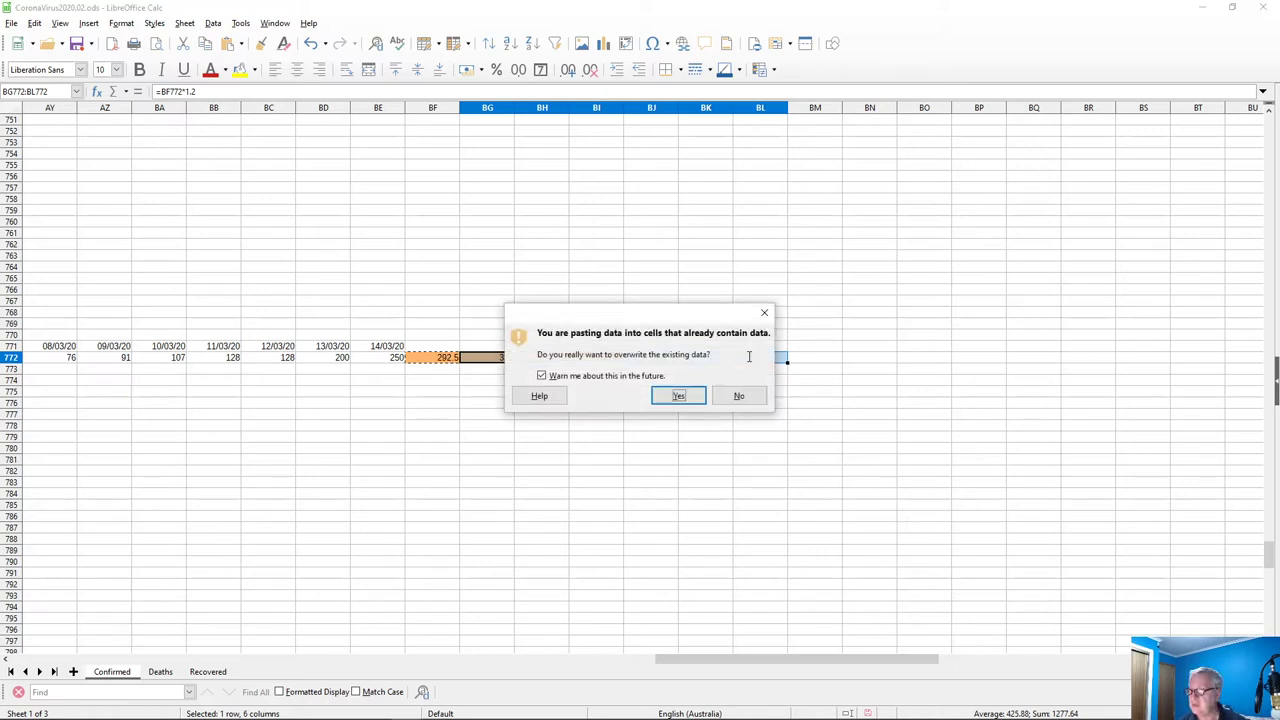
left_click(678, 396)
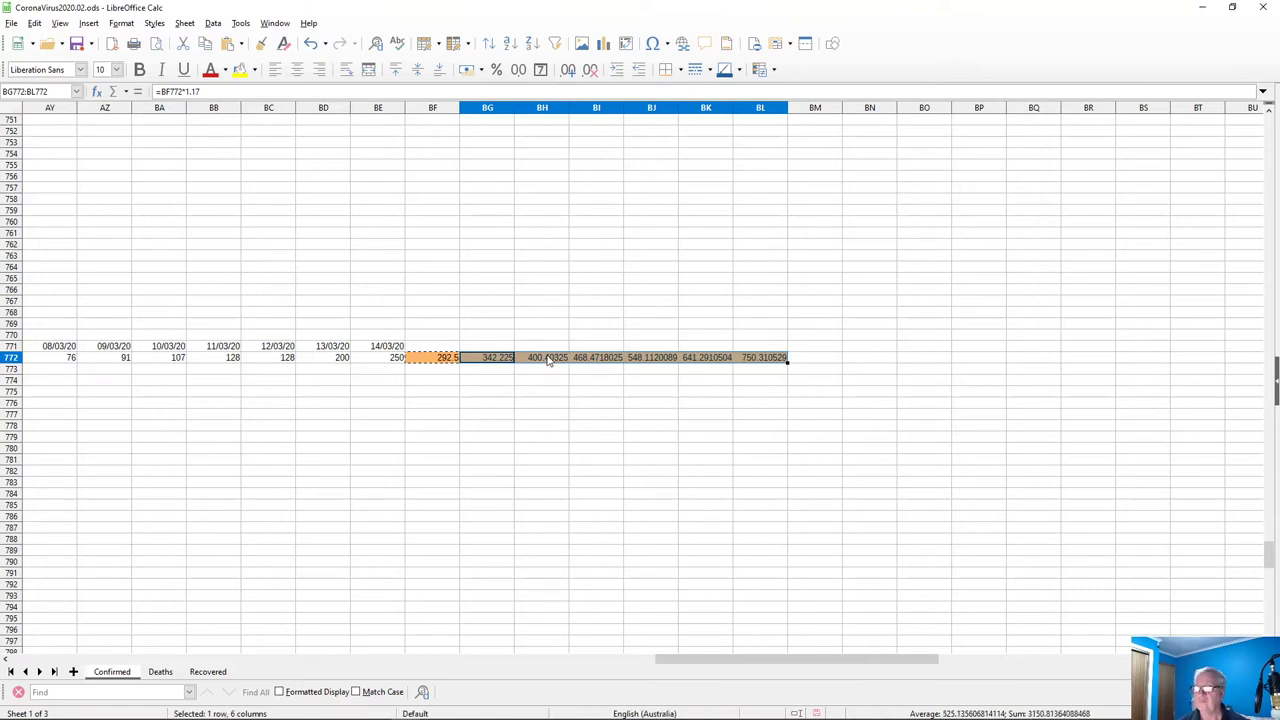
Add the next day's date above the first projected value by entering =BE771+1 in cell BF771
left_click(446, 358)
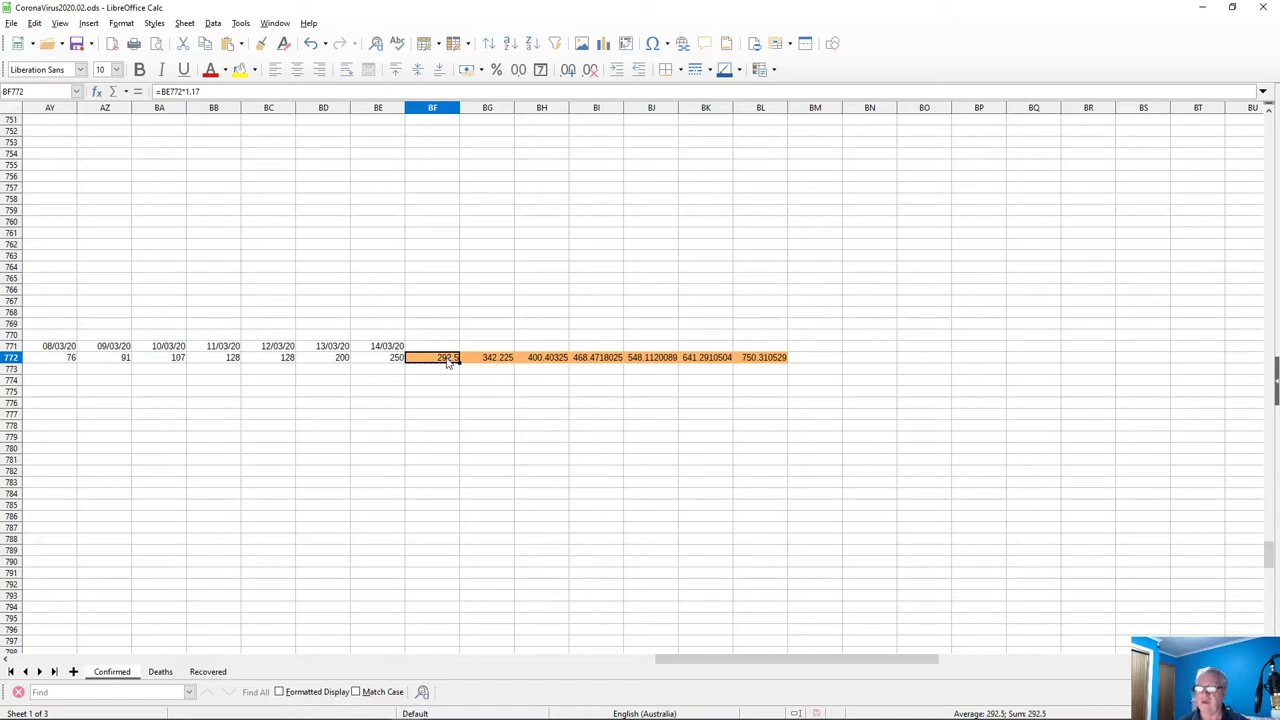
left_click(488, 359)
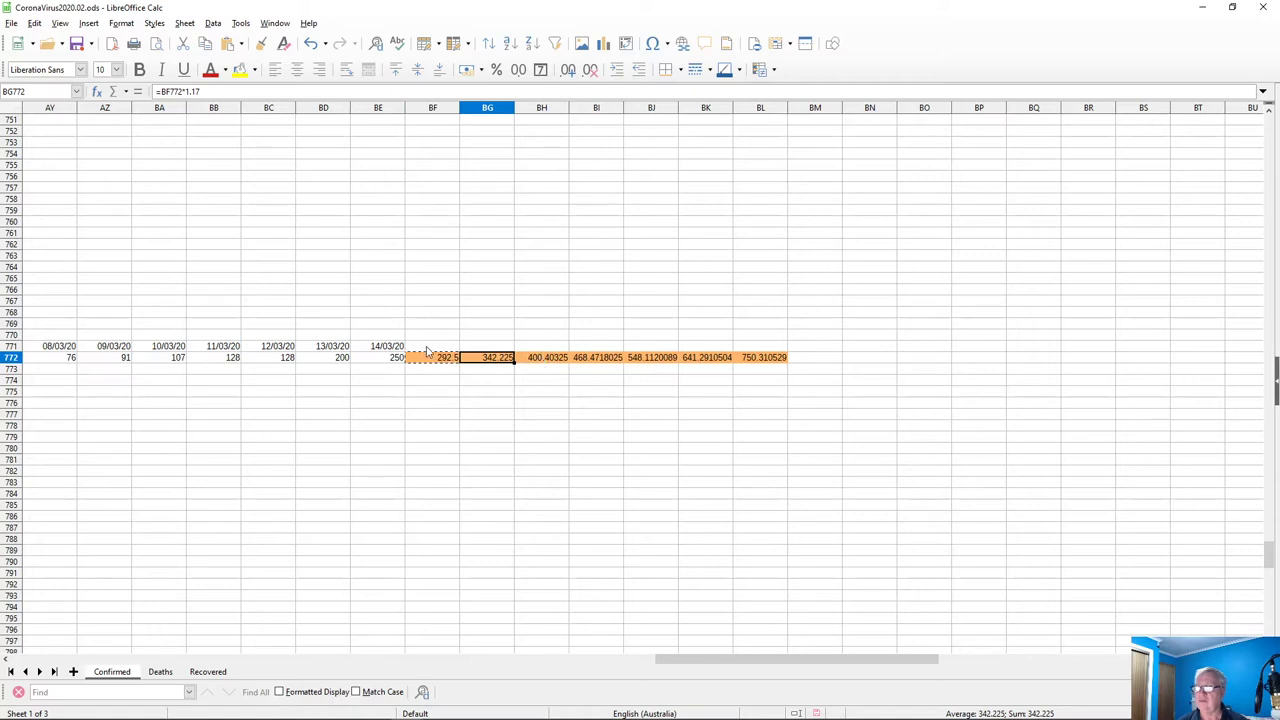
key("Left")
key("Up")
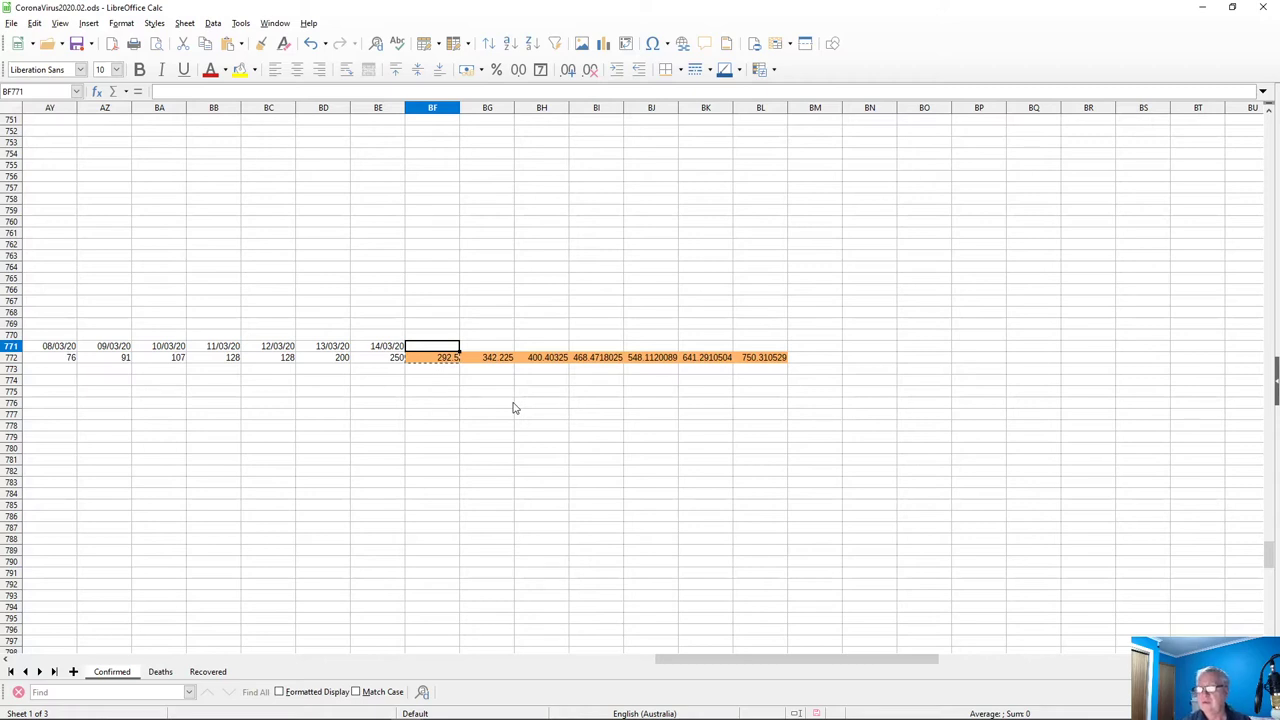
key("Left")
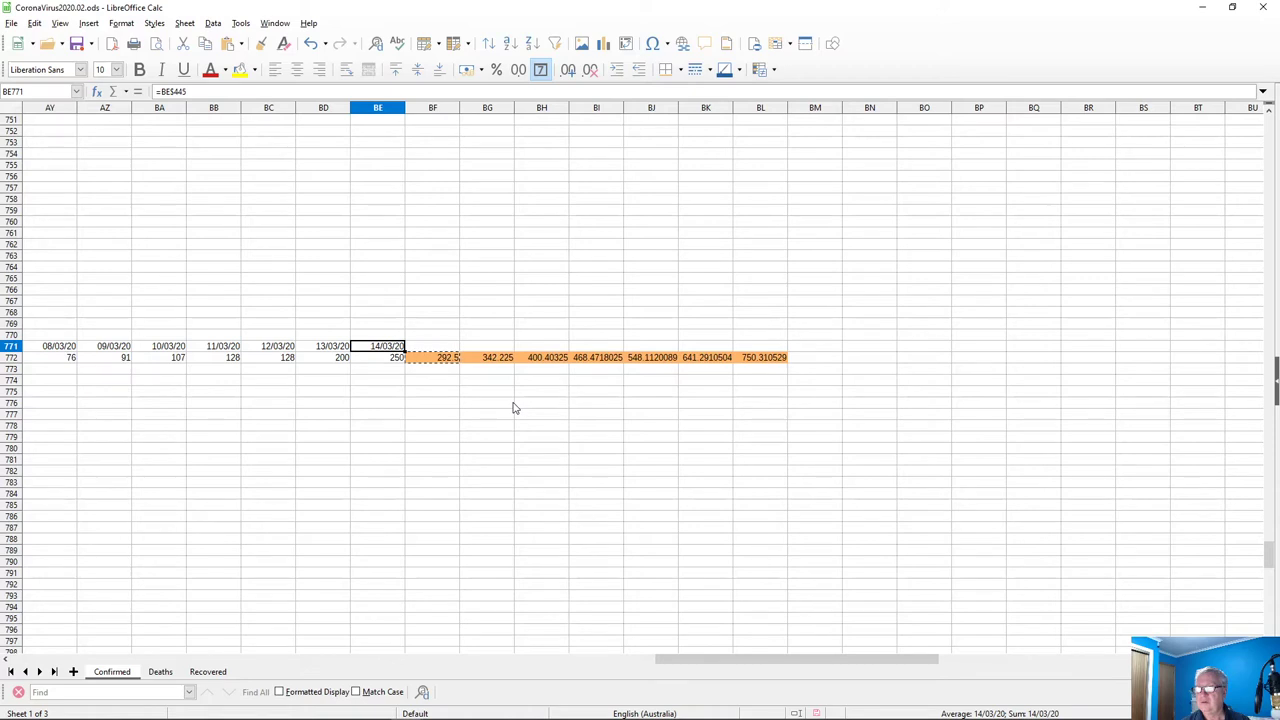
key("Right")
type("=")
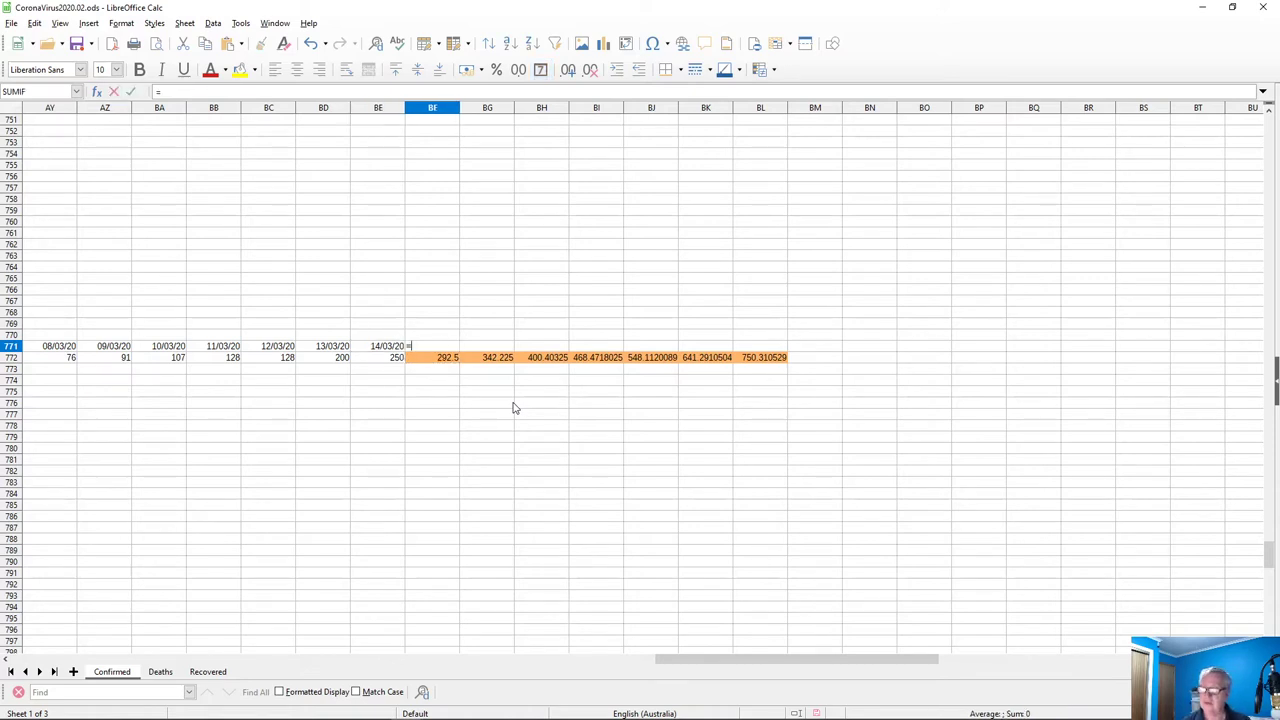
left_click(388, 347)
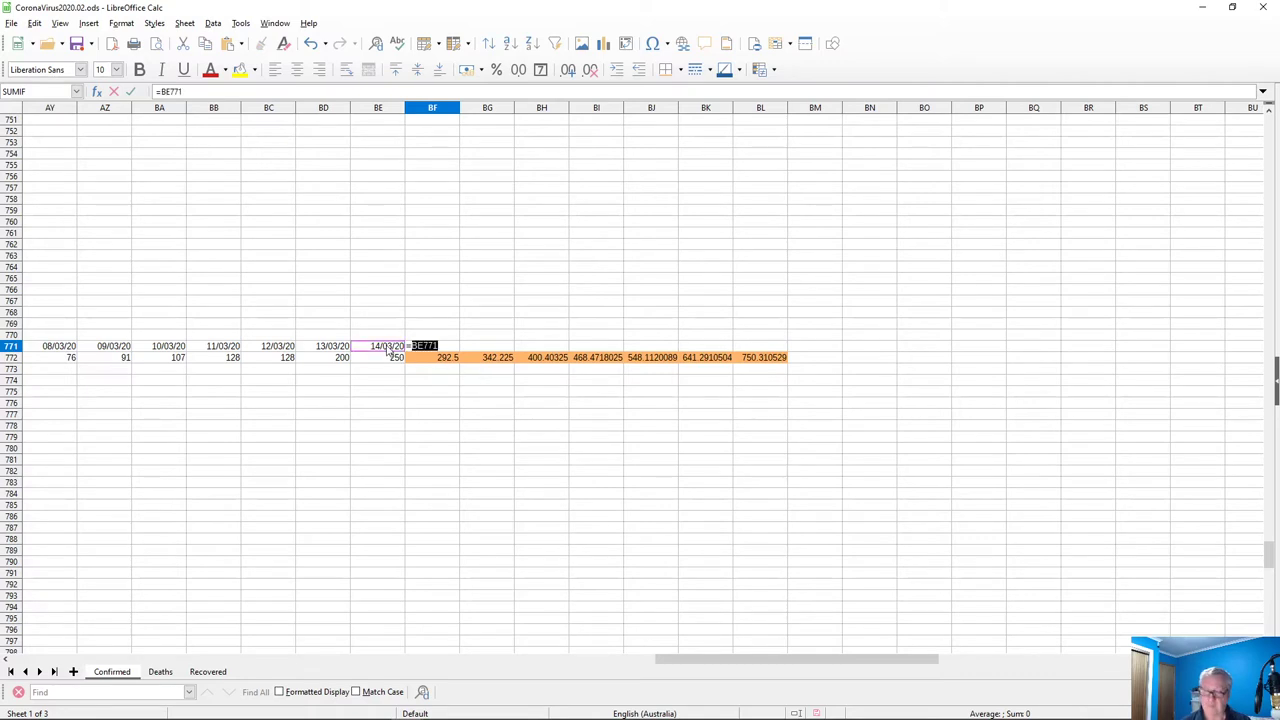
type("+1")
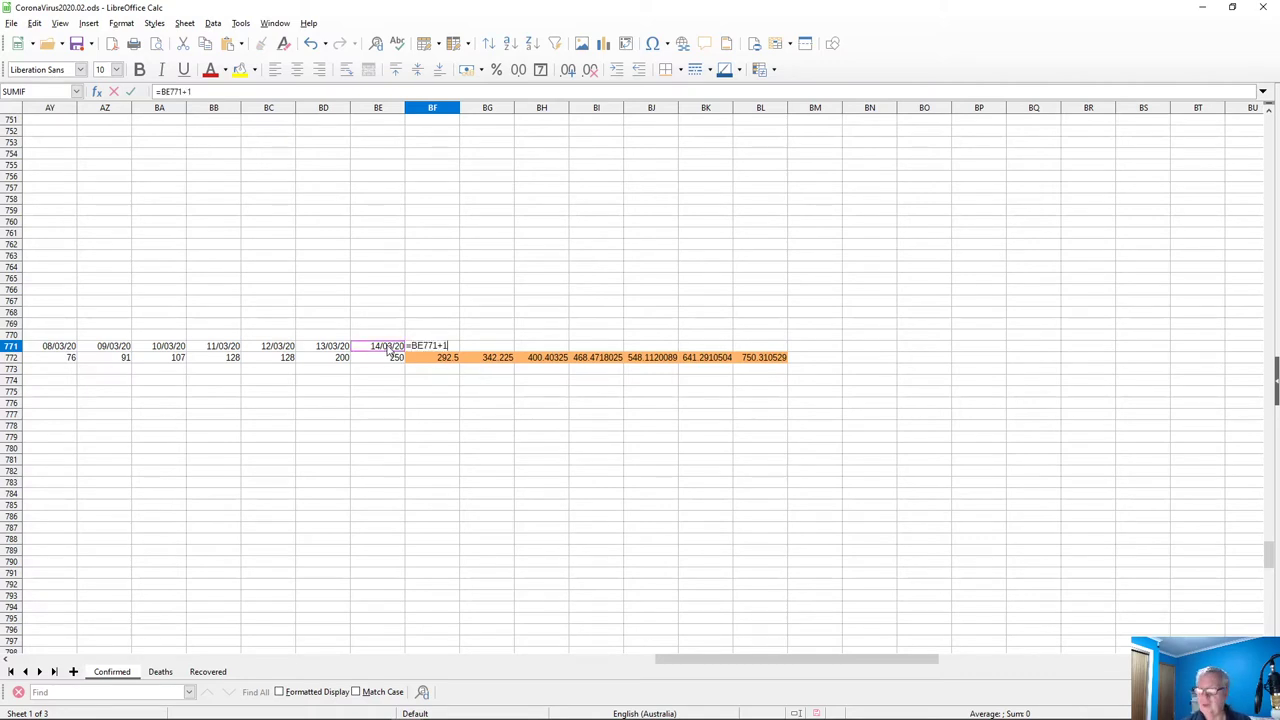
key("Return")
key("Up")
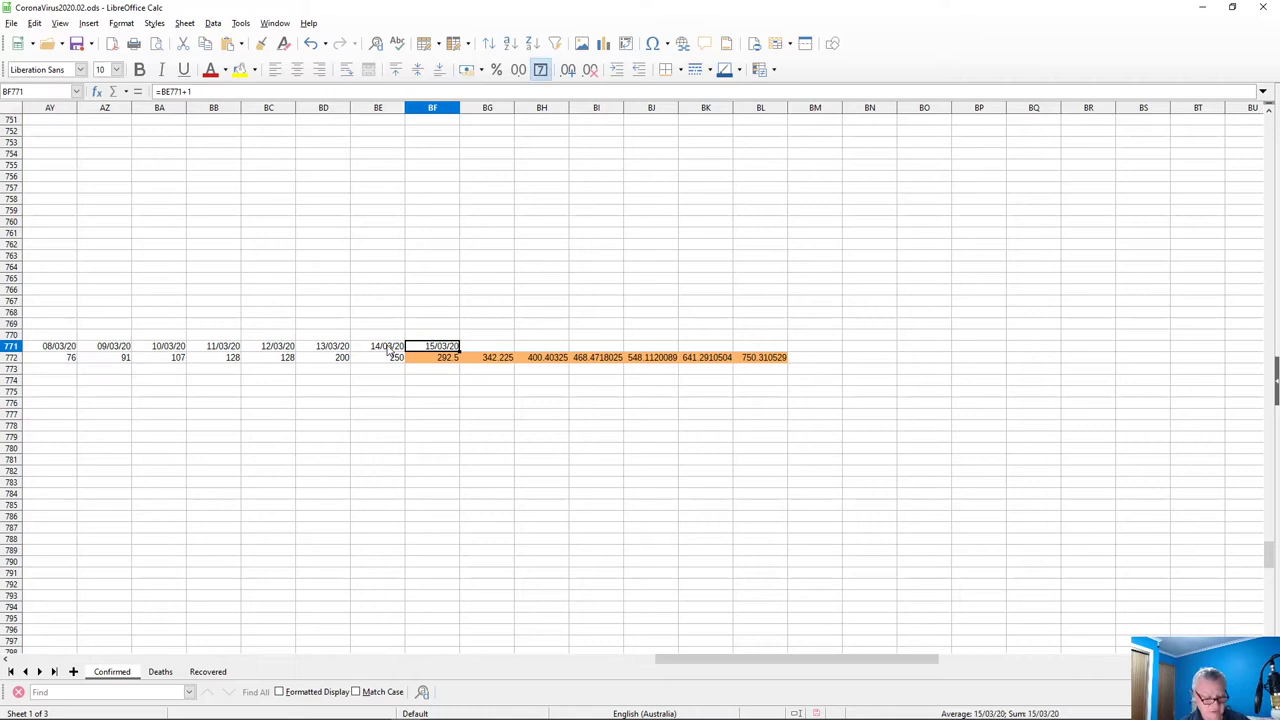
Copy the date formula from BF771 into BG771:BL771, above the remaining projected values
key("ctrl+c")
key("Right")
key("shift+Right")
key("shift+Right")
key("shift+Right")
key("shift+Right")
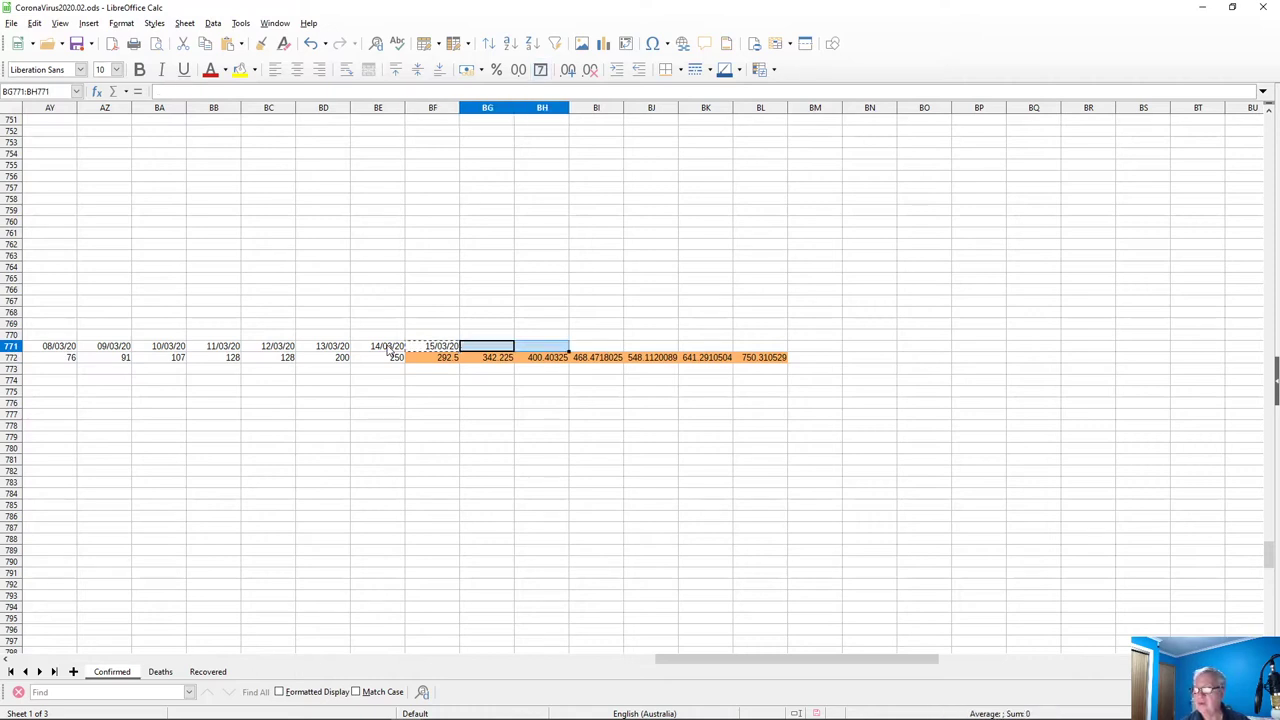
key("shift+Right")
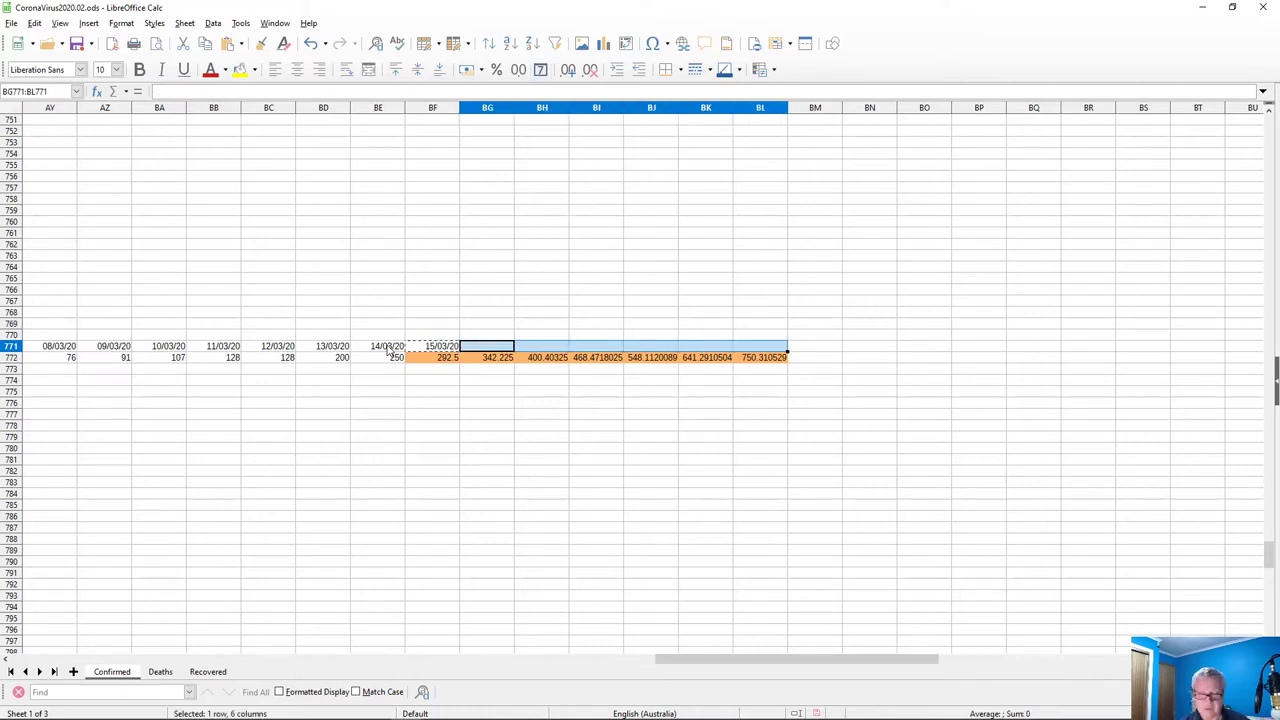
key("ctrl+v")
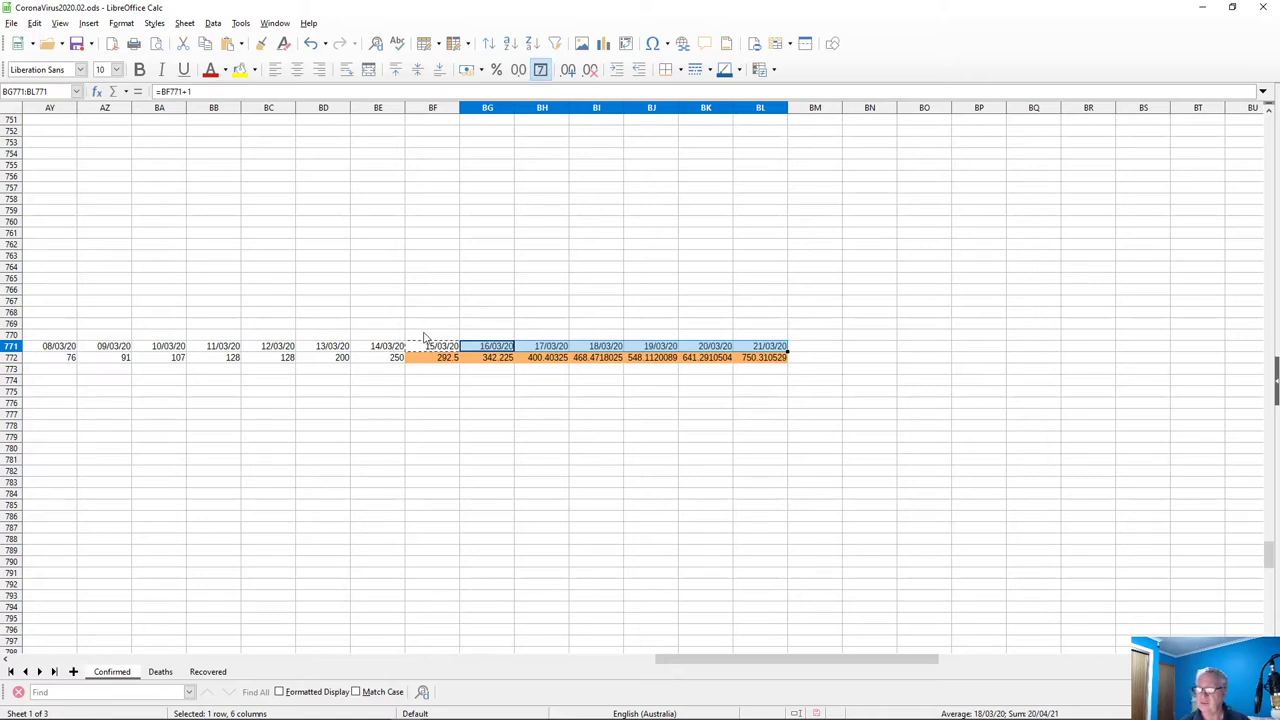
Open the Function Wizard for cell BF770 and read the descriptions of the Date&Time functions DAY, DAYS and DAYS360
left_click(428, 337)
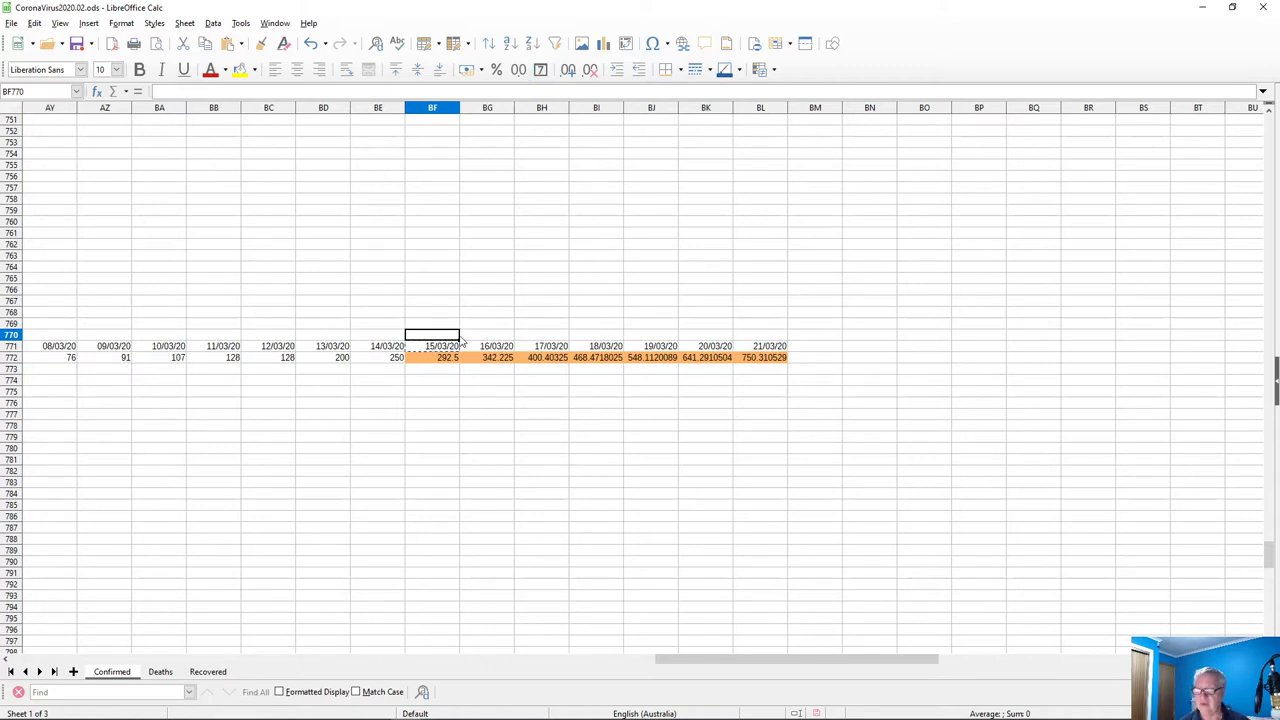
left_click(441, 348)
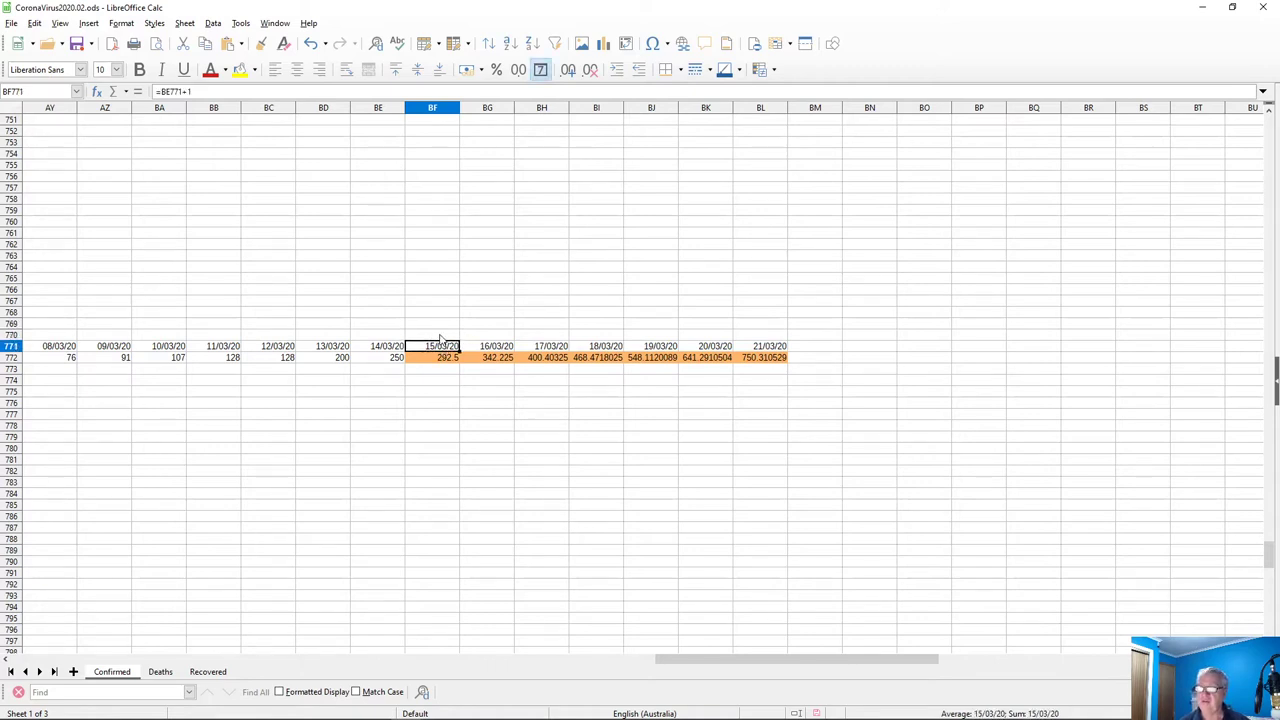
left_click(440, 336)
left_click(96, 91)
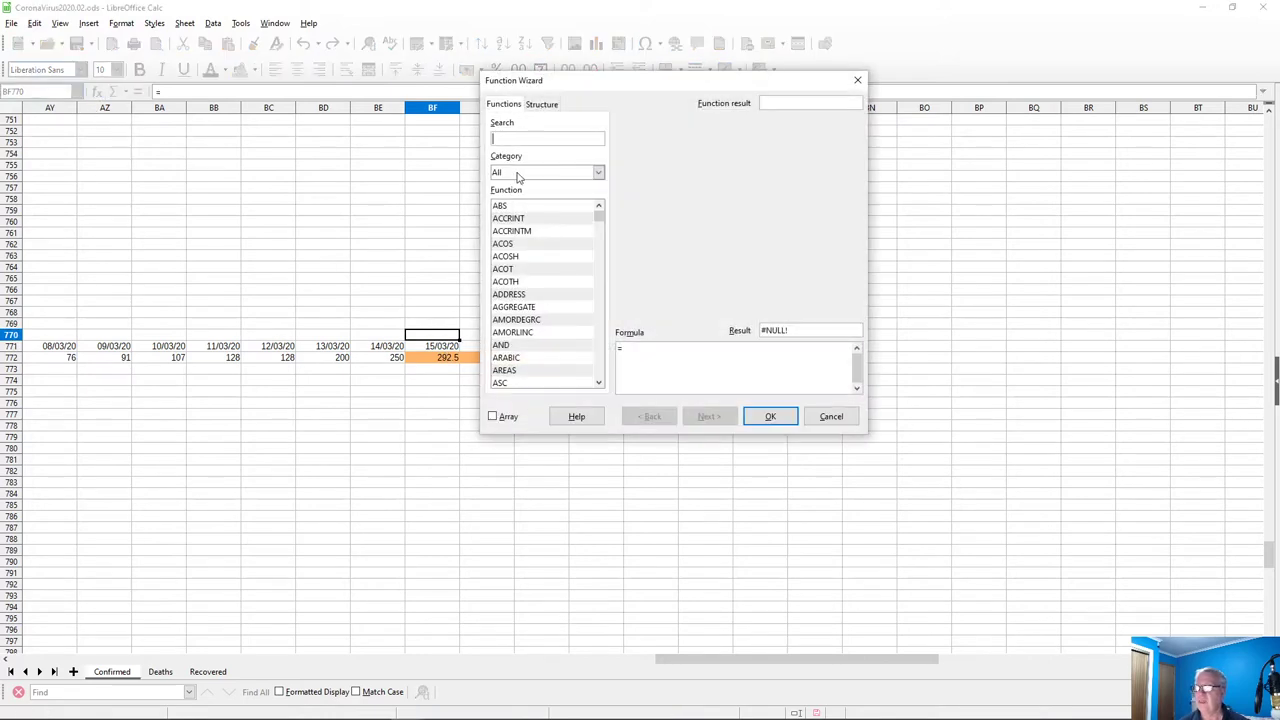
left_click(518, 175)
left_click(513, 219)
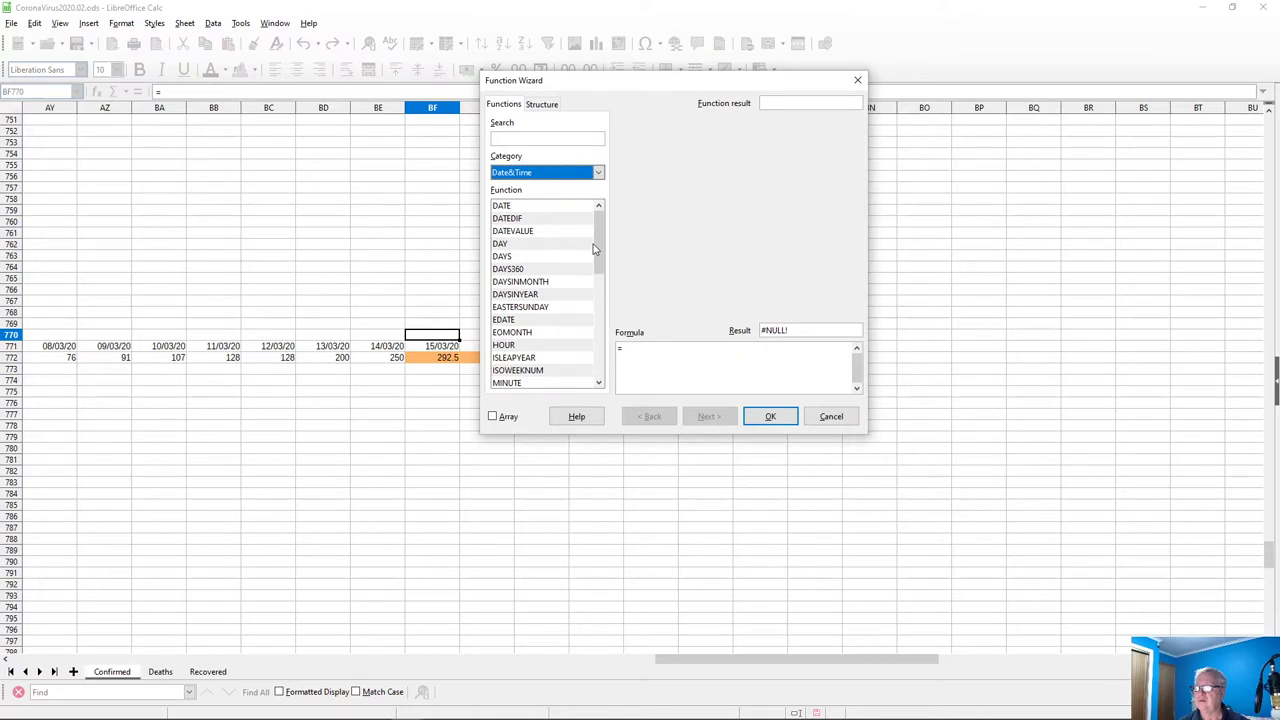
mouse_move(597, 238)
left_mouse_down()
mouse_move(597, 262)
mouse_move(595, 240)
left_mouse_up()
left_click(507, 244)
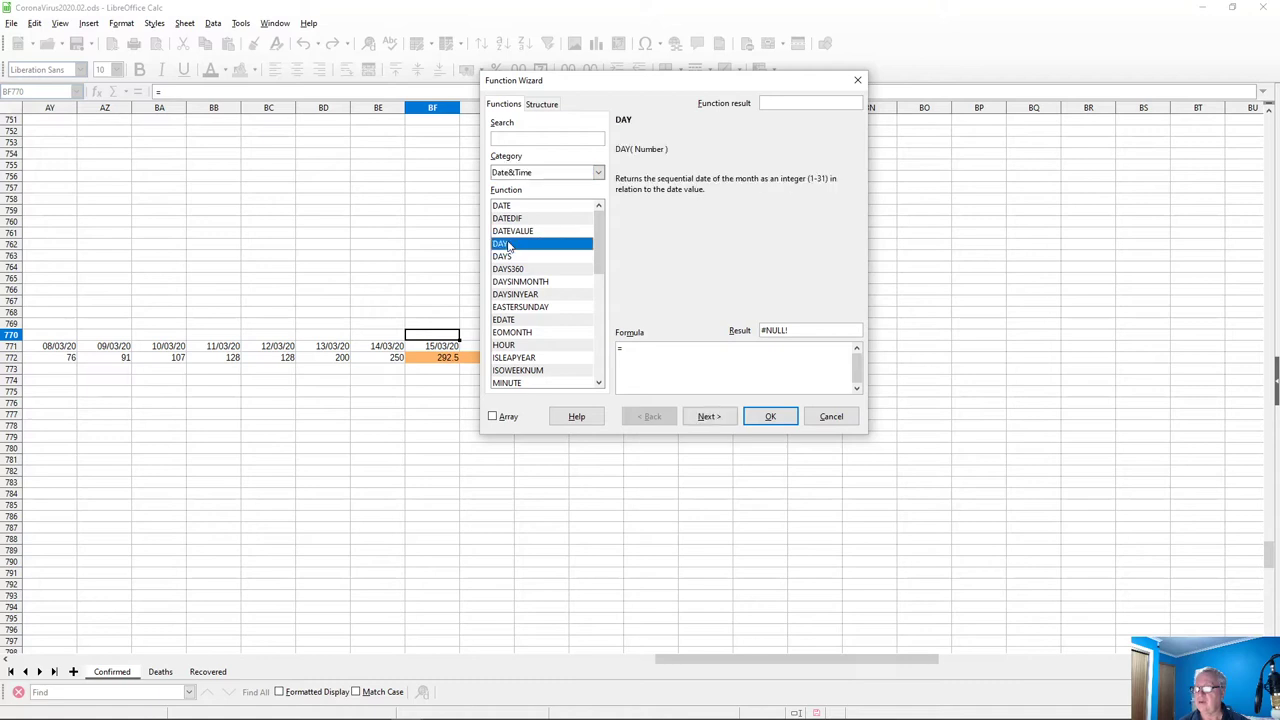
left_click(509, 257)
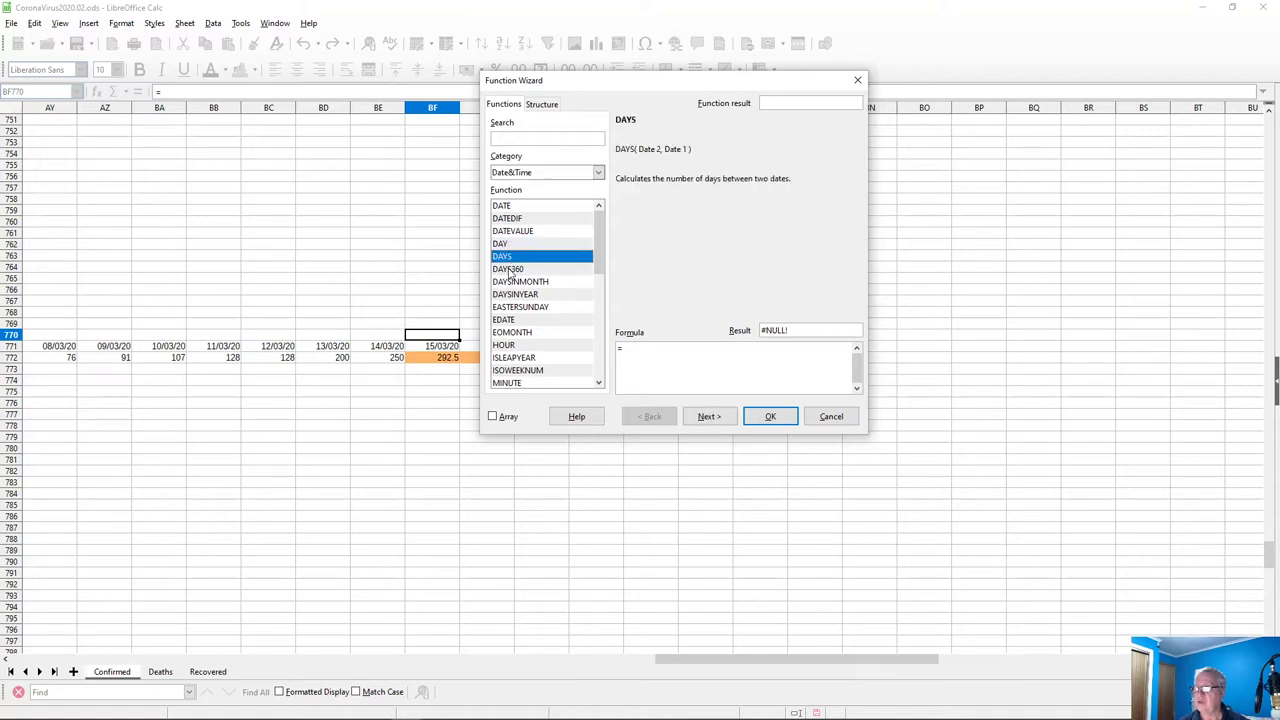
left_click(510, 269)
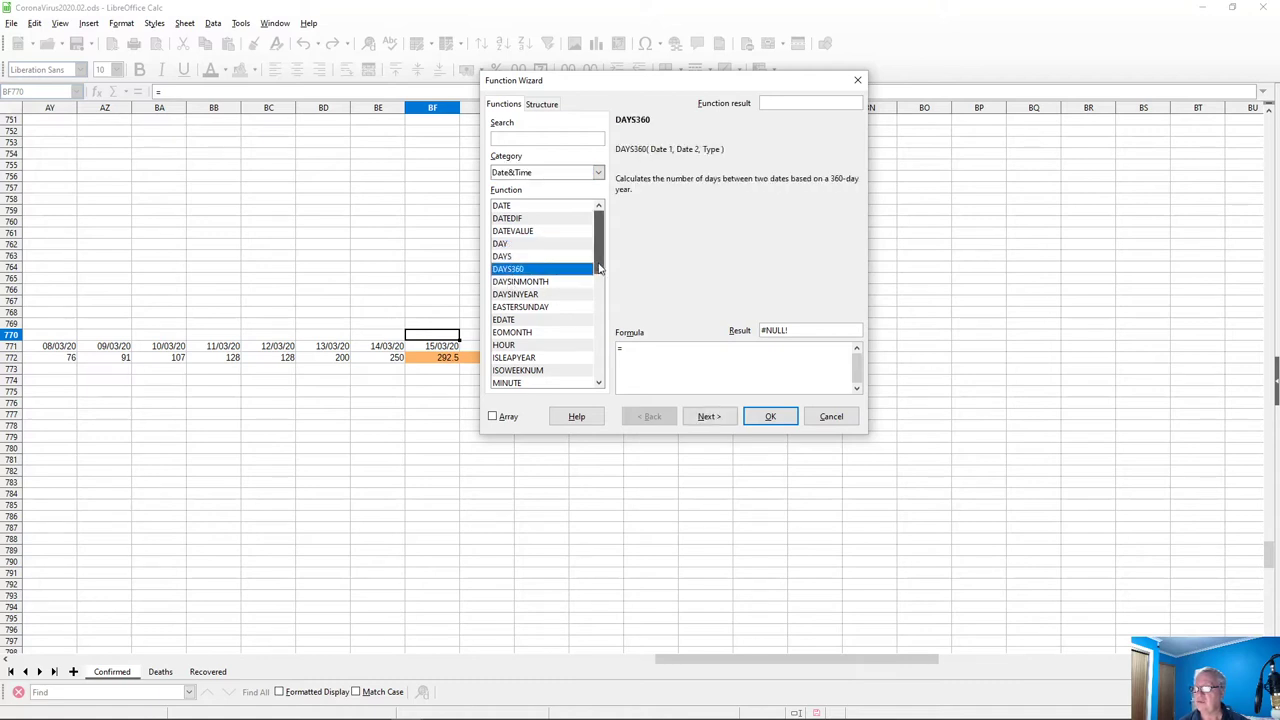
Read the descriptions of the Date&Time functions WEEKDAY, DAY, DAYS, DAYS360, DAYSINMONTH and DAYSINYEAR in the Function Wizard
scroll(598, 292, "down", 2)
left_click_drag(598, 296, 598, 357)
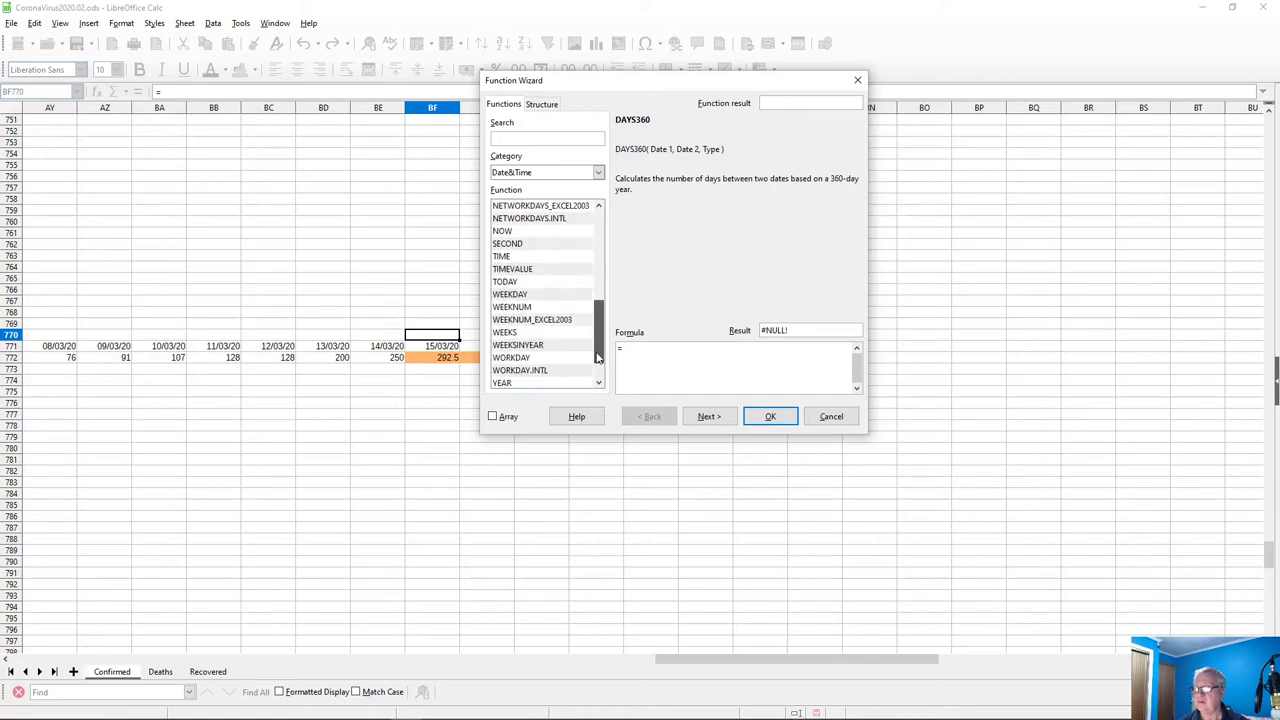
left_click(522, 296)
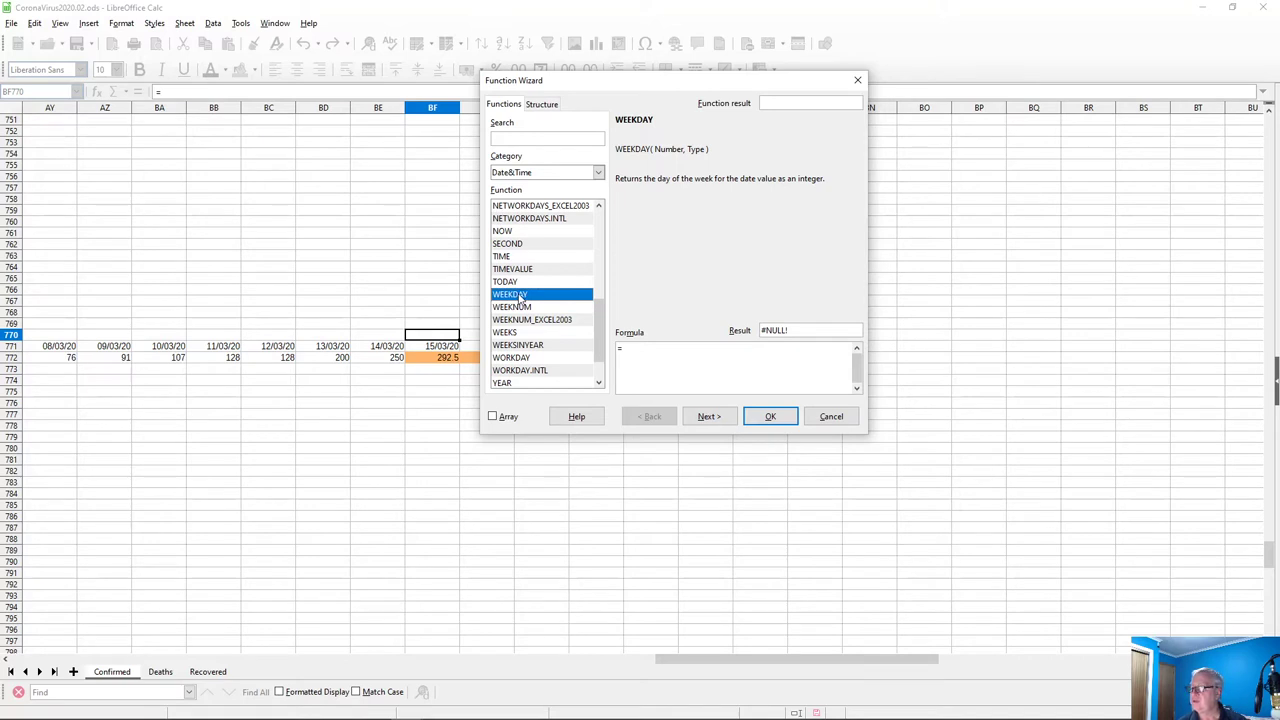
scroll(520, 296, "down", 1)
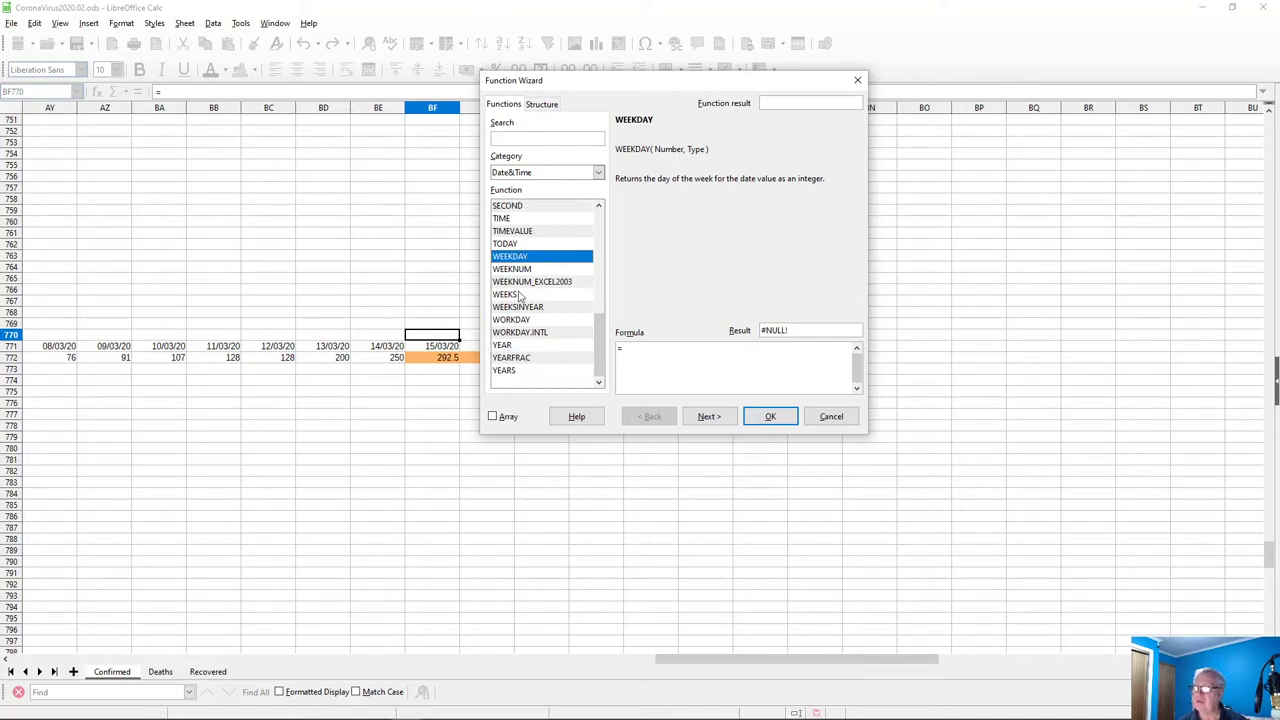
scroll(520, 296, "up", 4)
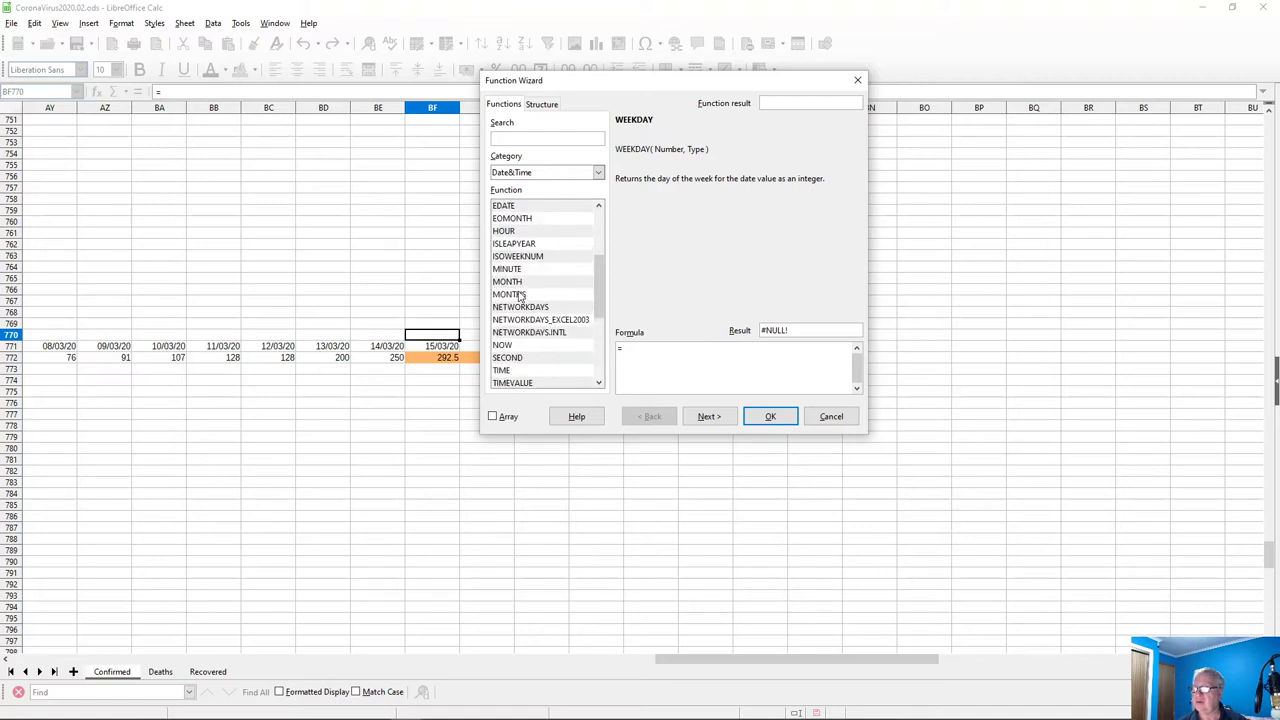
scroll(520, 296, "up", 3)
left_click(507, 246)
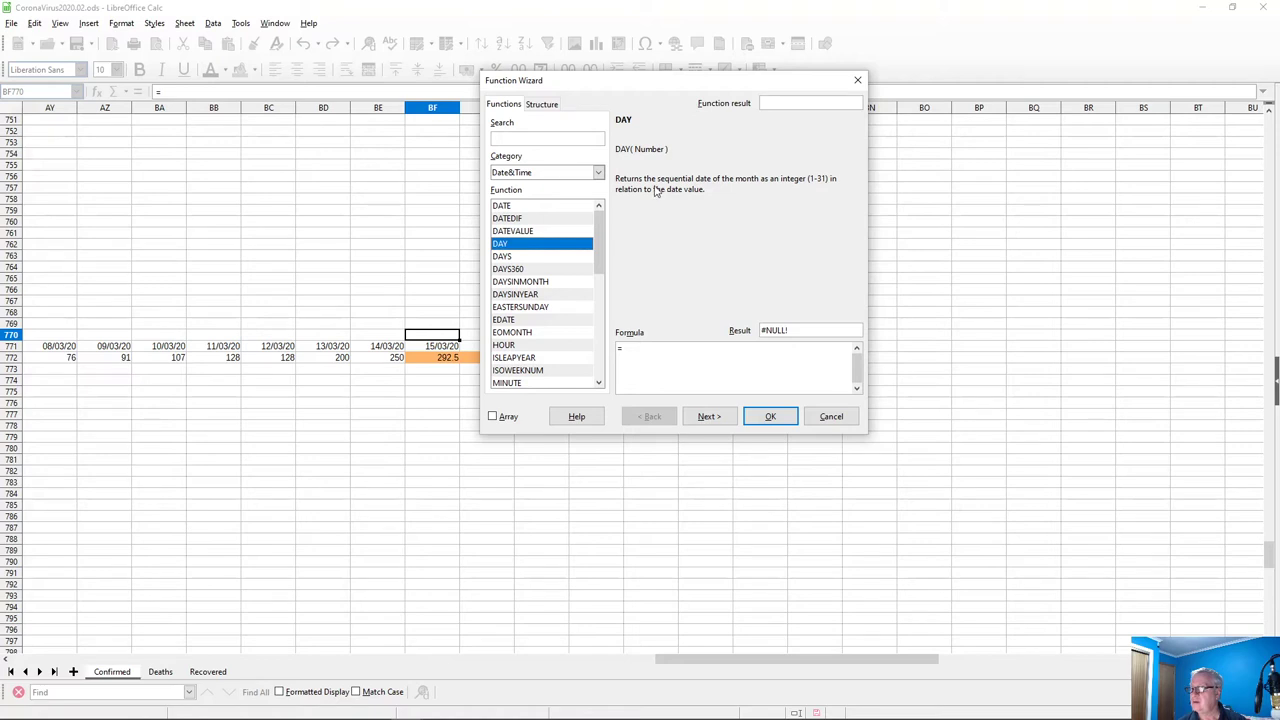
left_click(509, 258)
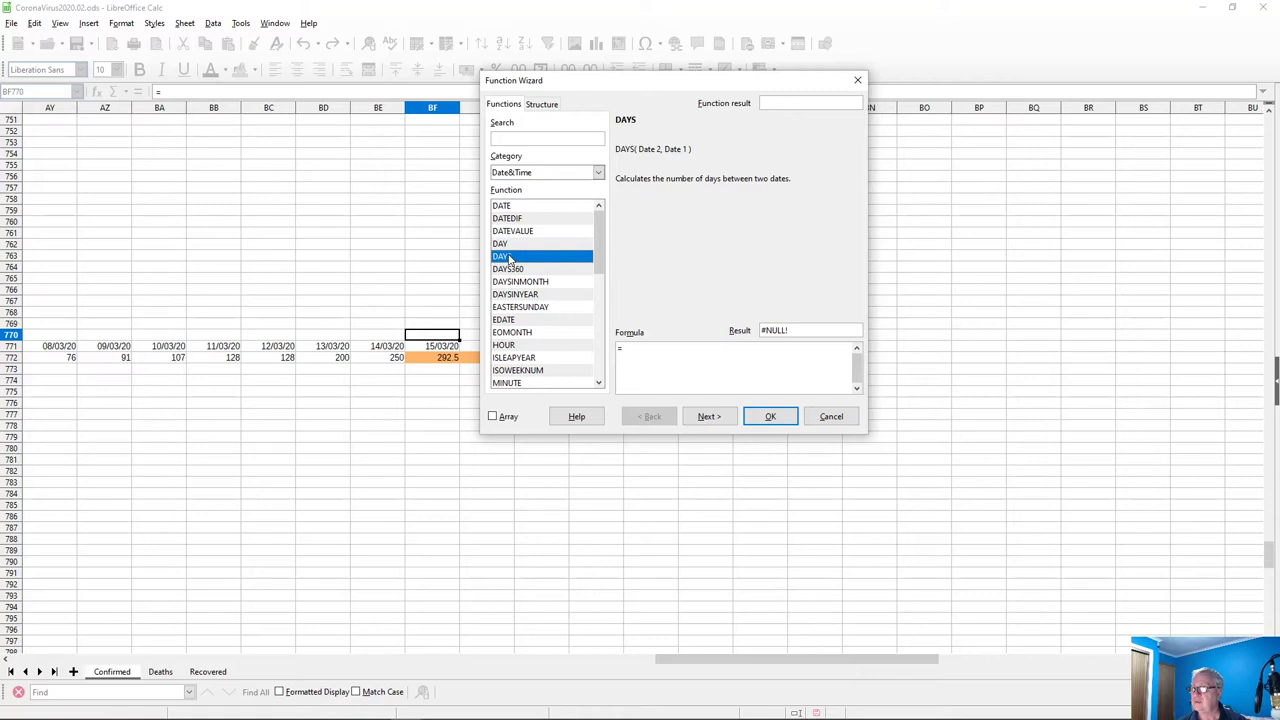
left_click(513, 270)
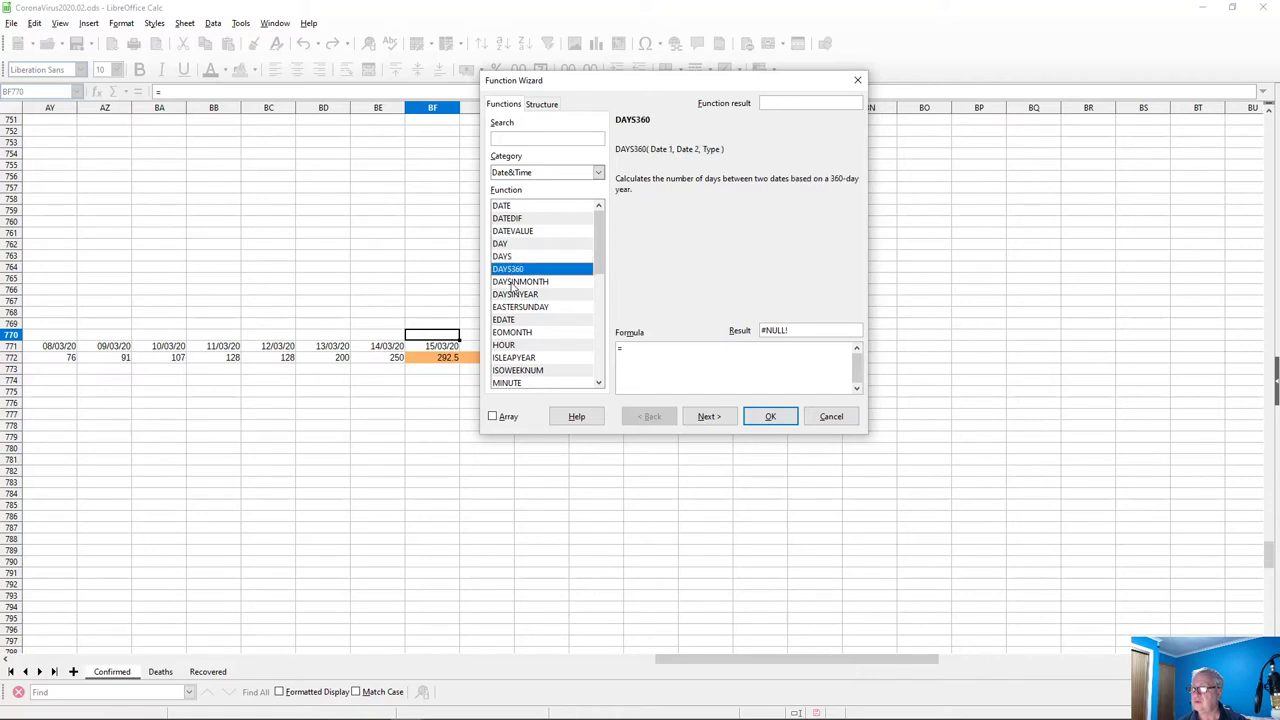
left_click(513, 283)
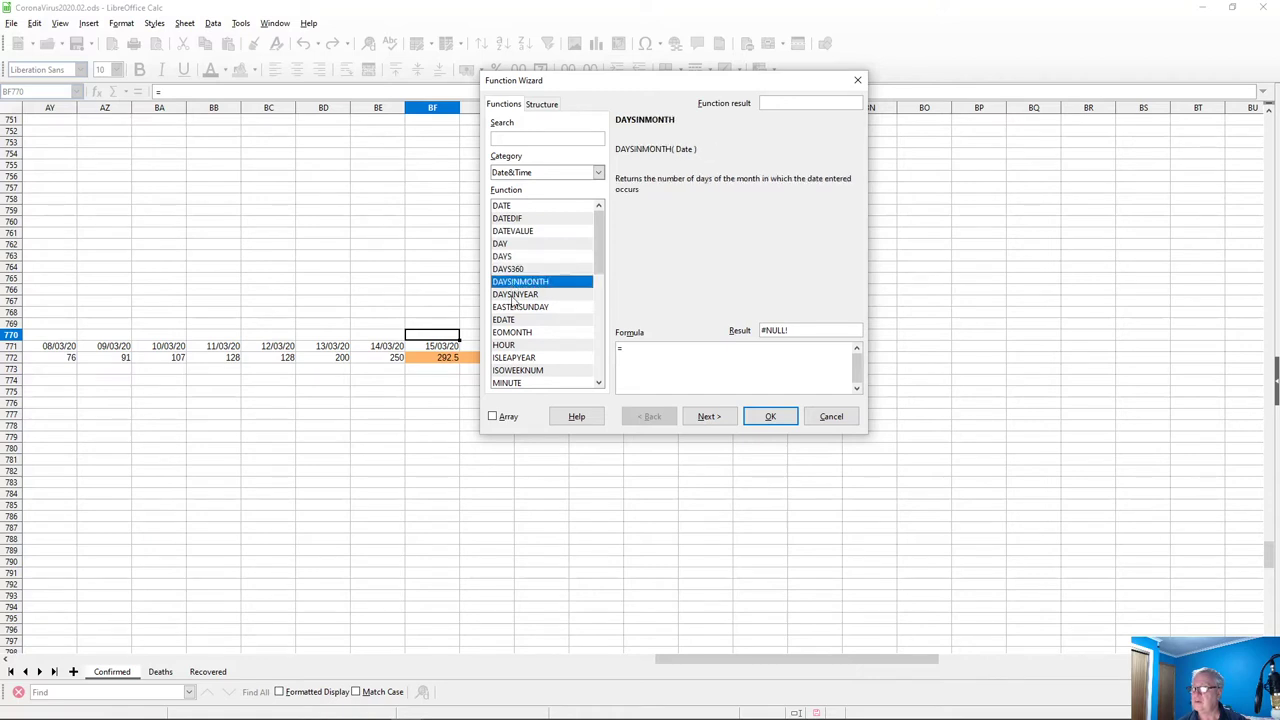
left_click(514, 296)
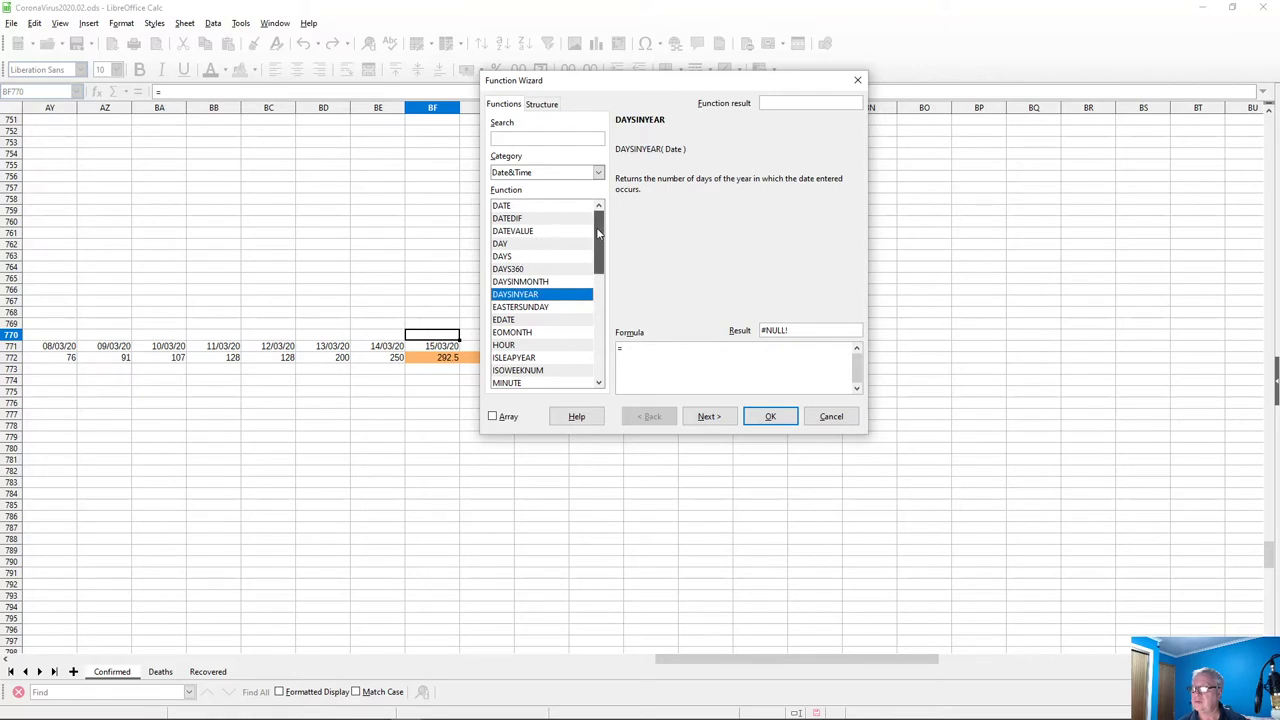
left_click_drag(598, 233, 606, 167)
Look through the Text category of the Function Wizard for a suitable function, and close the wizard without inserting anything
left_click(598, 172)
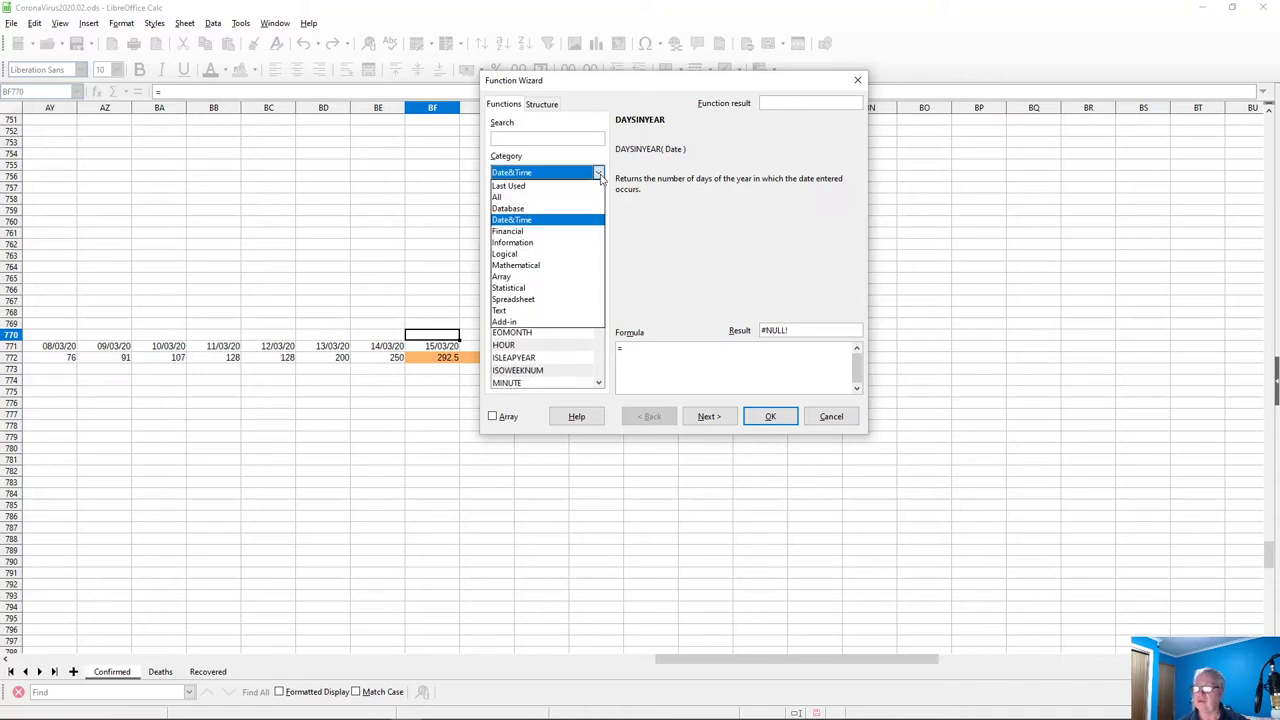
left_click(531, 311)
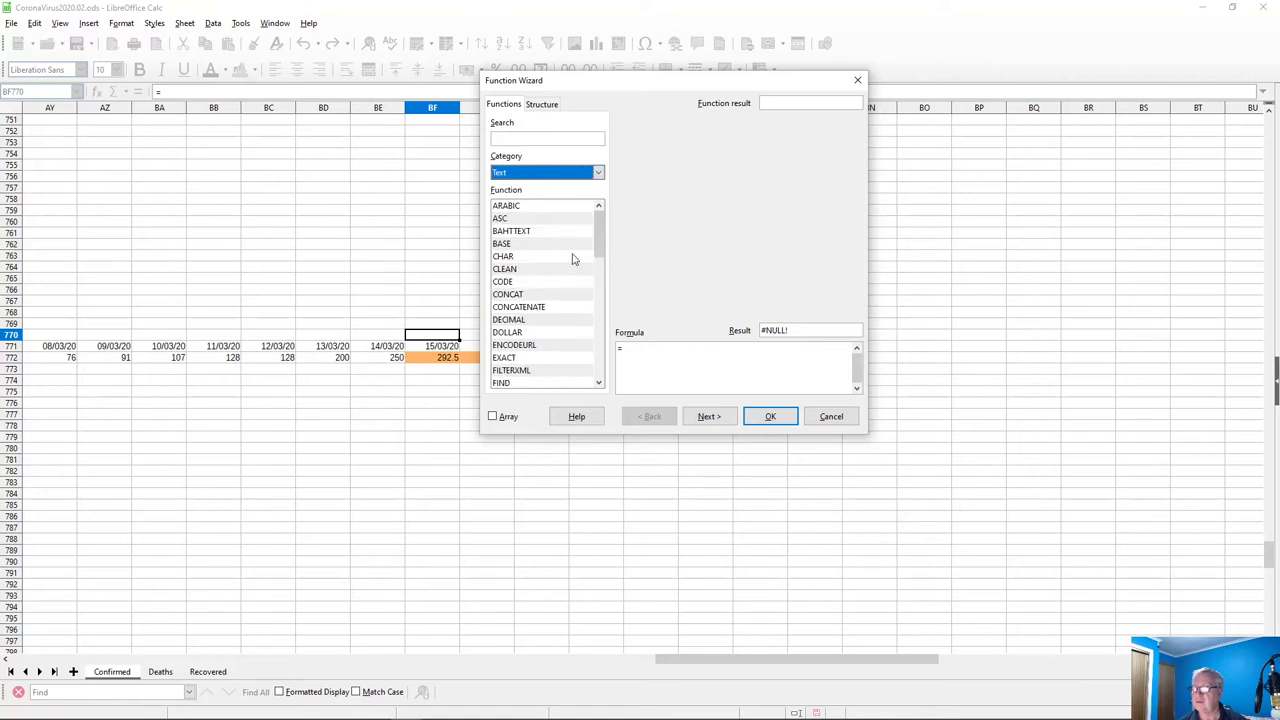
left_click_drag(597, 228, 613, 362)
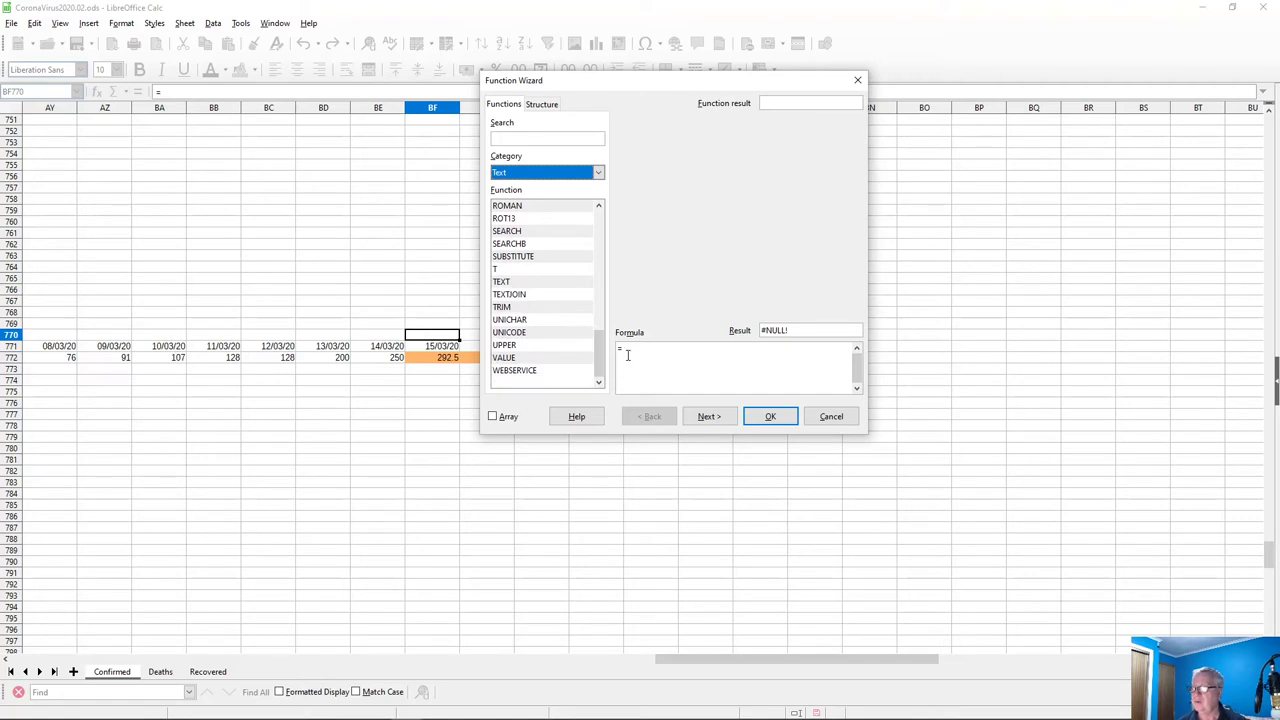
left_click(831, 417)
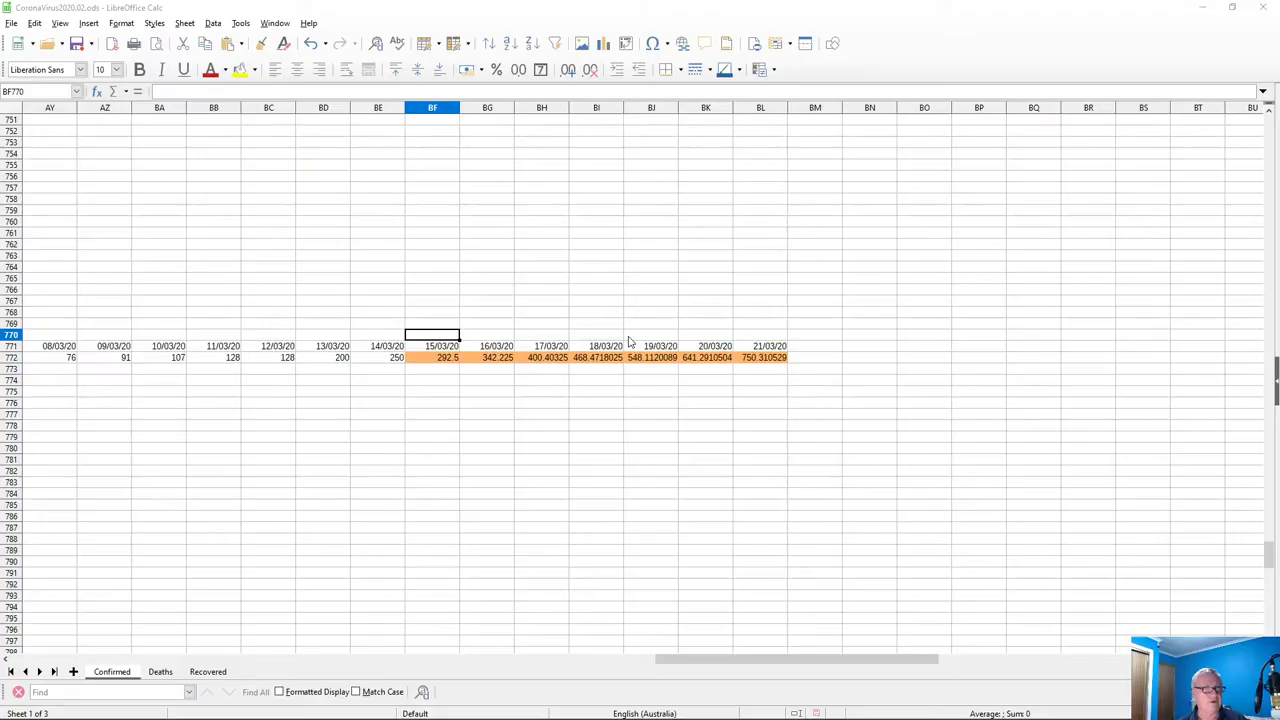
Switch to the web browser and search DuckDuckGo for "name of day libreoffice calc" in the existing search page
key("alt+Tab")
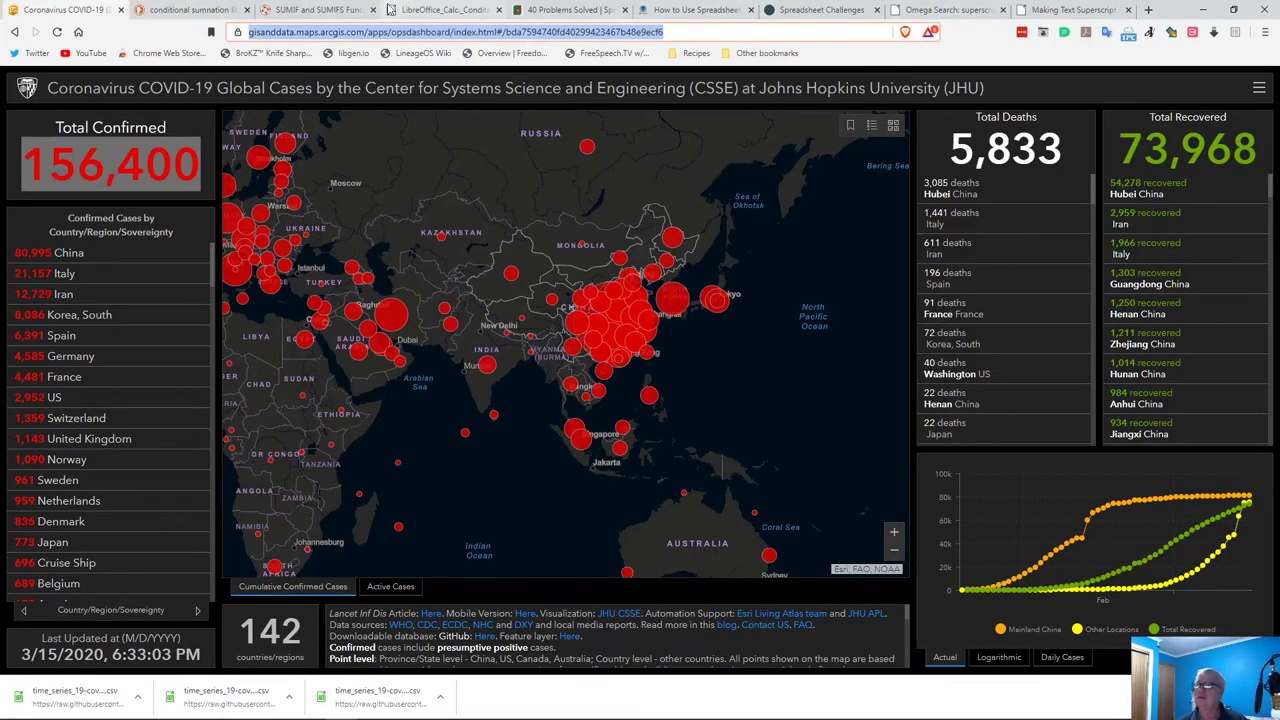
left_click(187, 10)
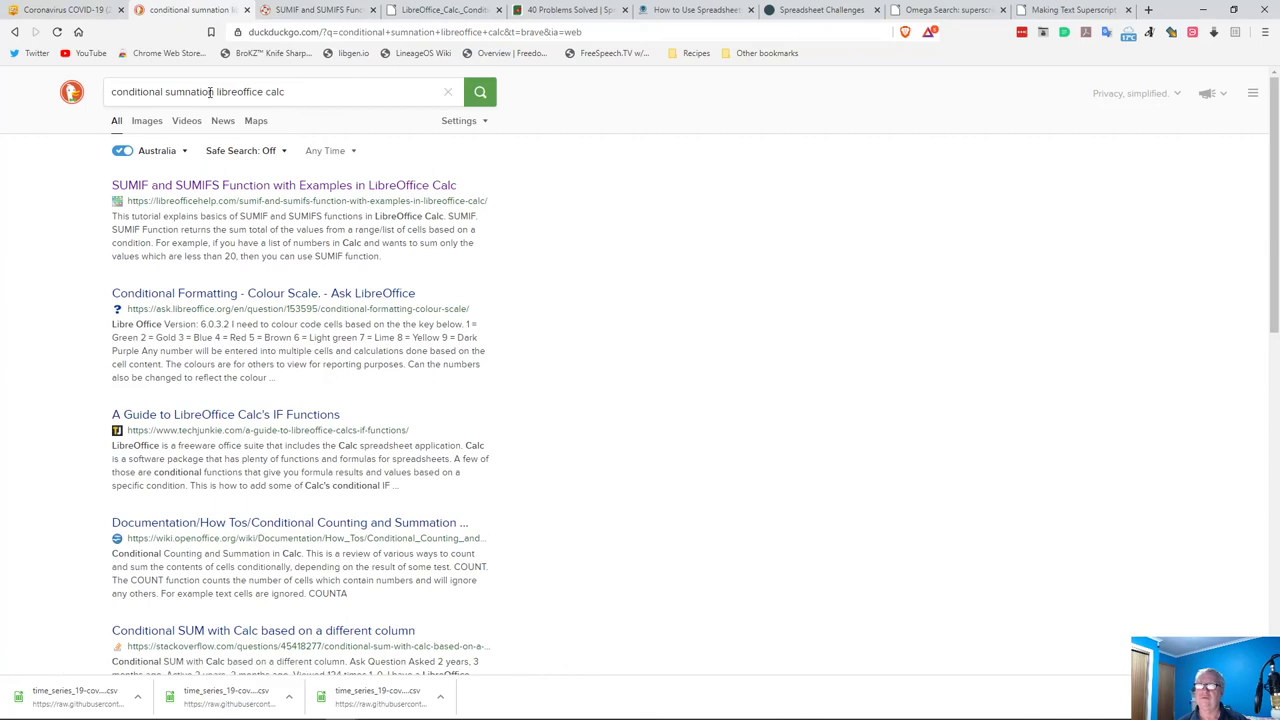
left_click_drag(214, 91, 72, 100)
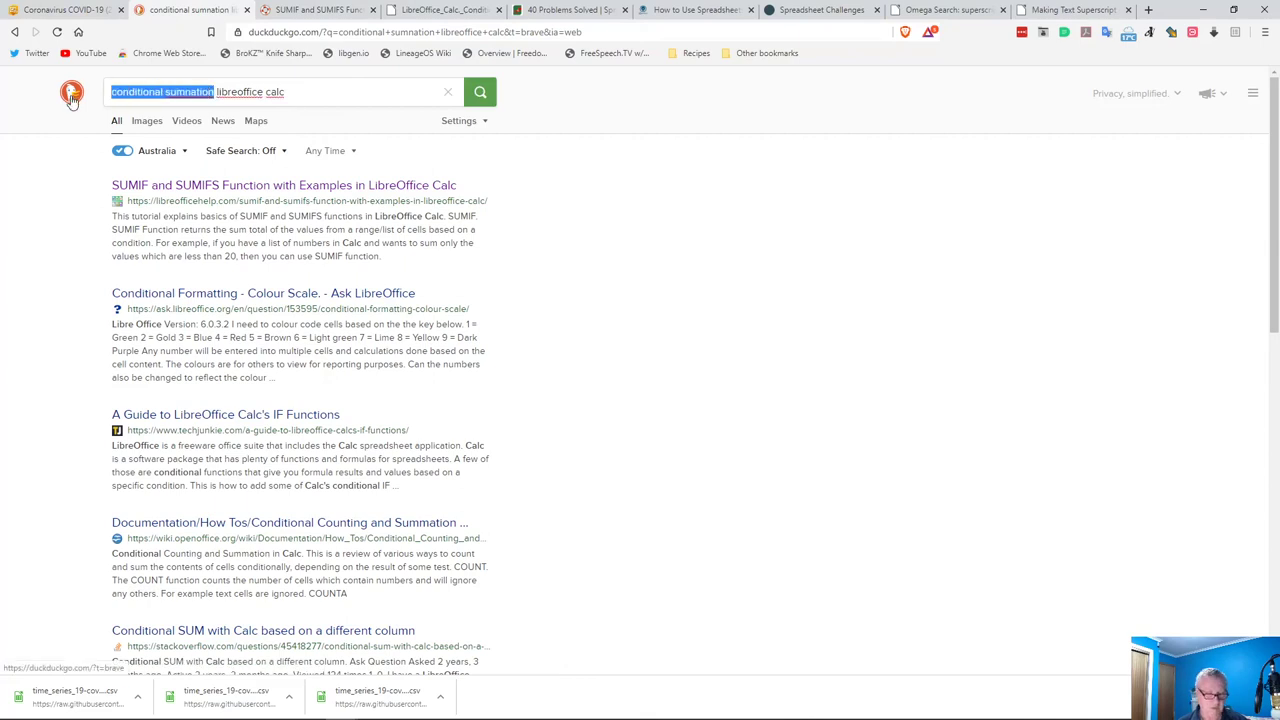
key("BackSpace")
type("name")
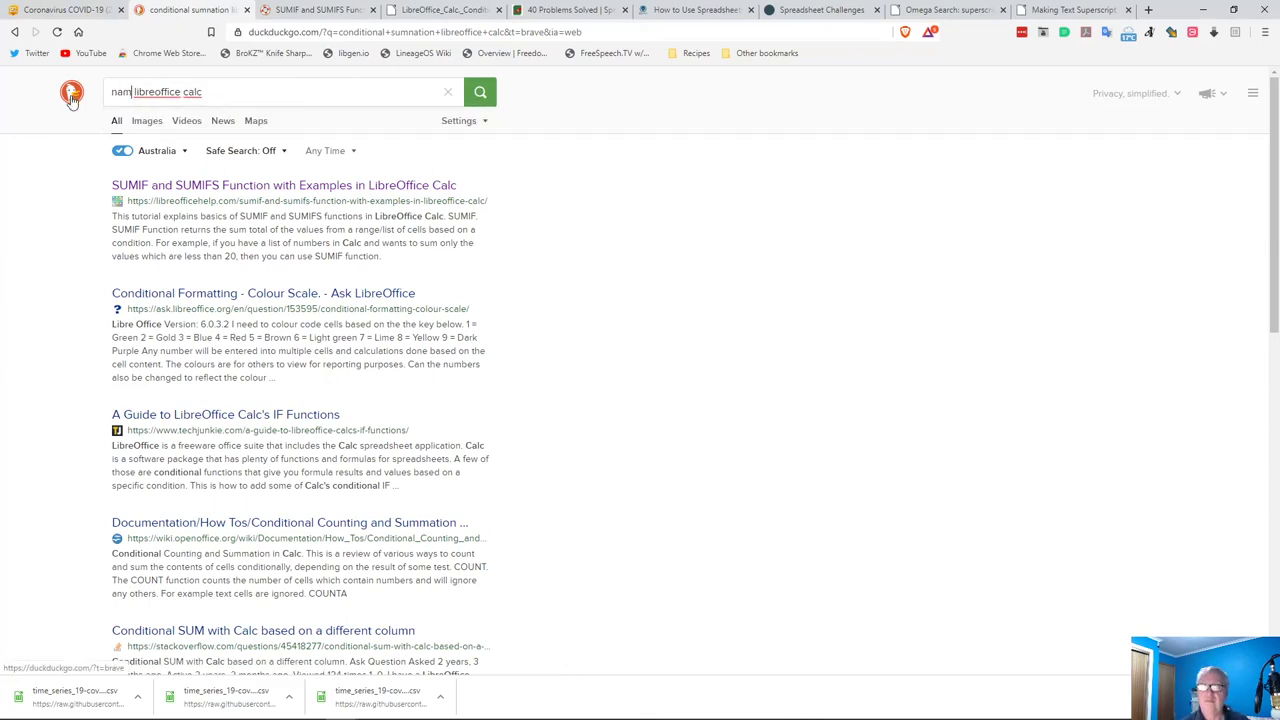
type(" of day")
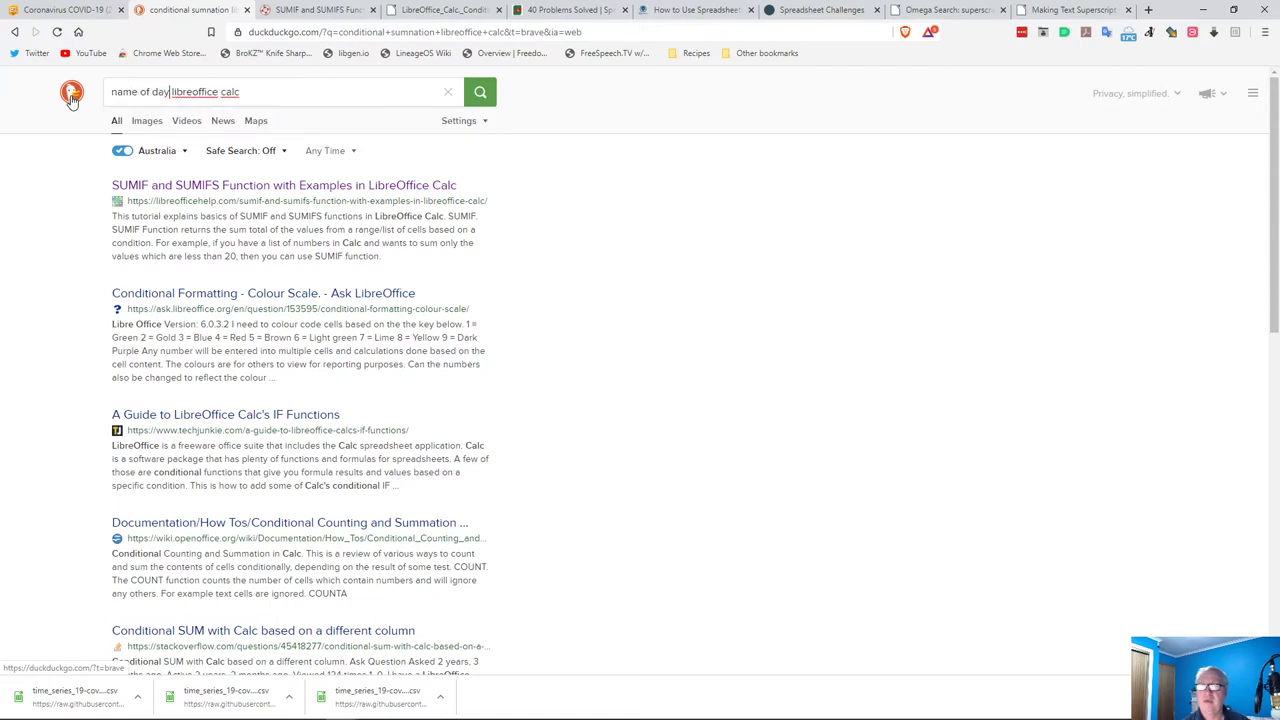
key("Return")
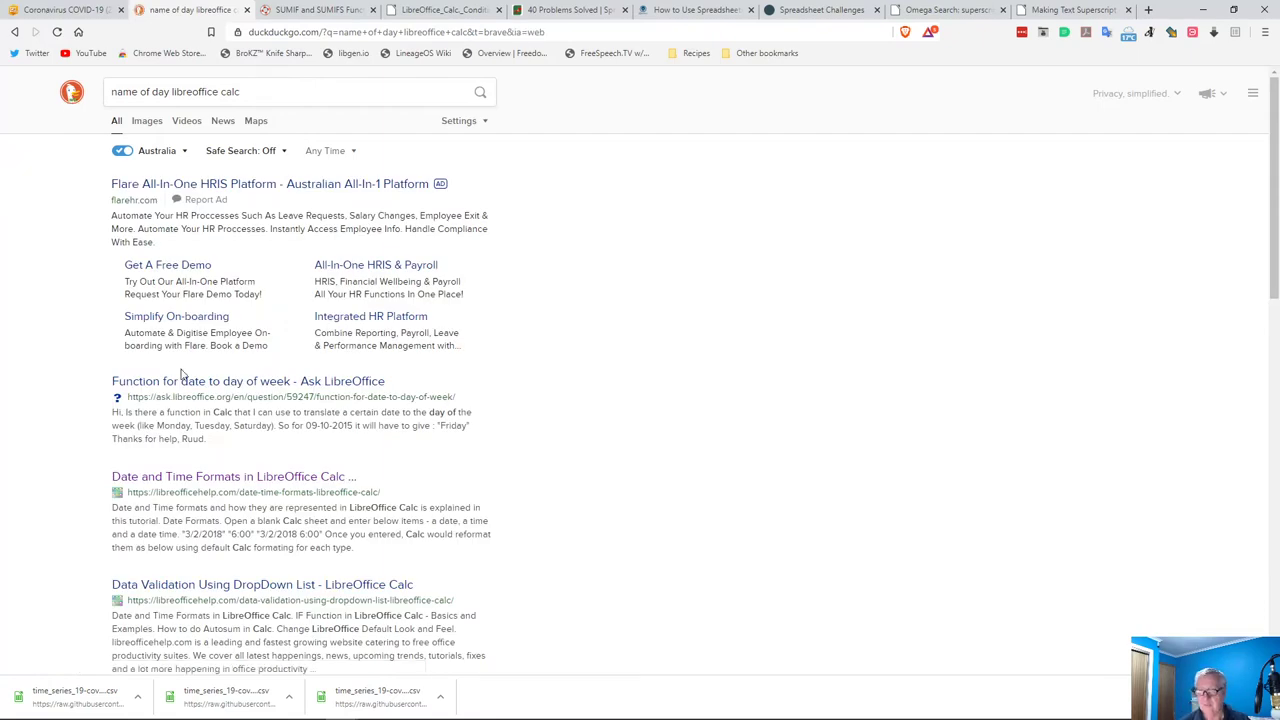
Scan the search results for a way to get the day name from a date, and return to LibreOffice Calc
scroll(49, 396, "down", 3)
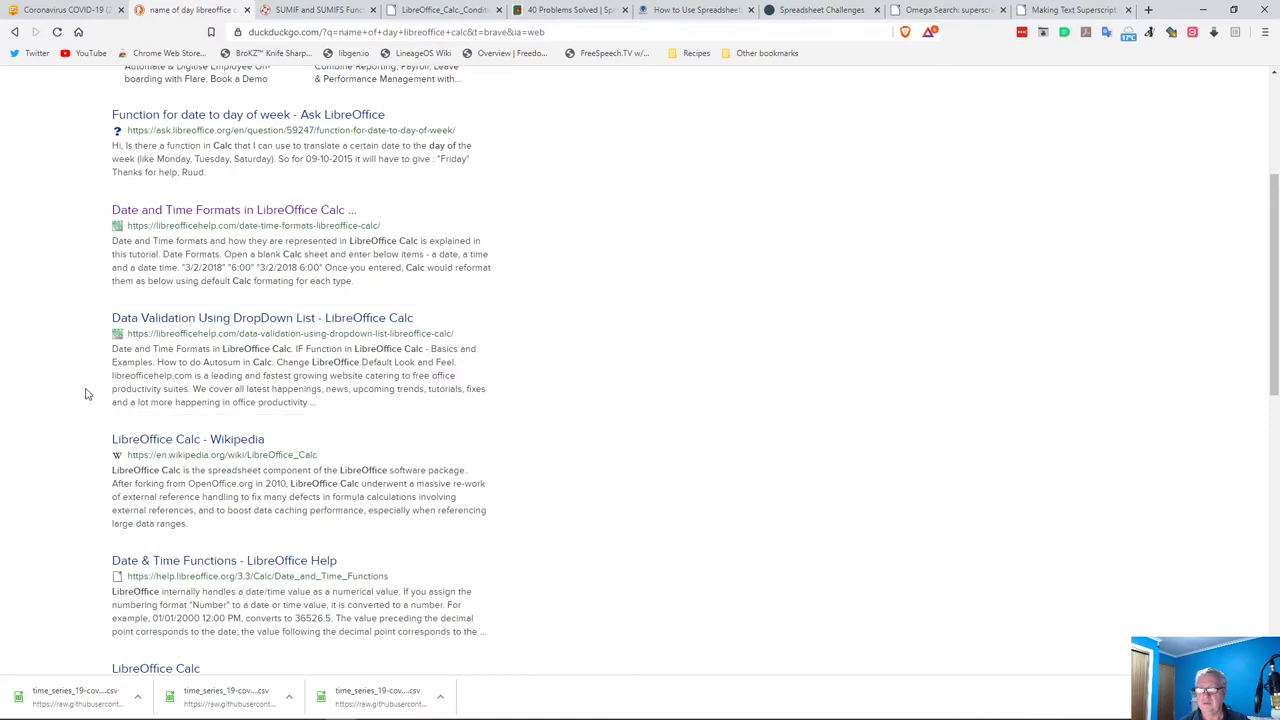
scroll(85, 393, "down", 3)
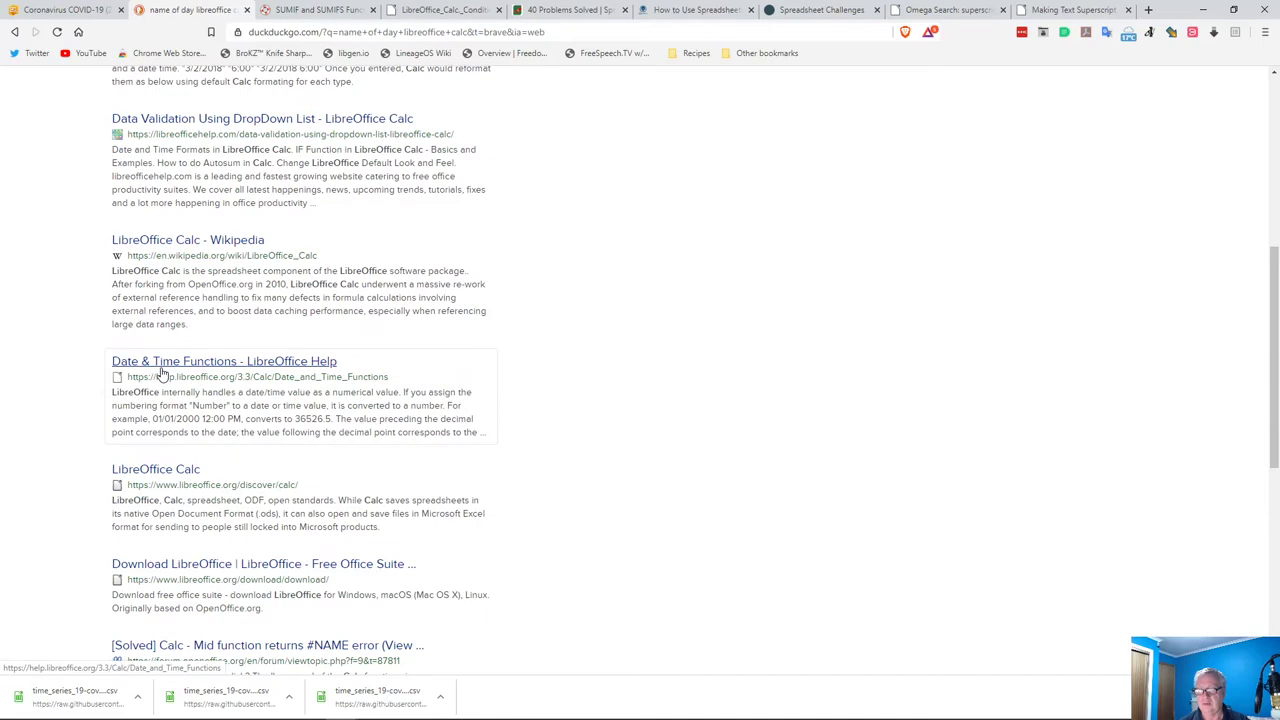
scroll(86, 396, "down", 3)
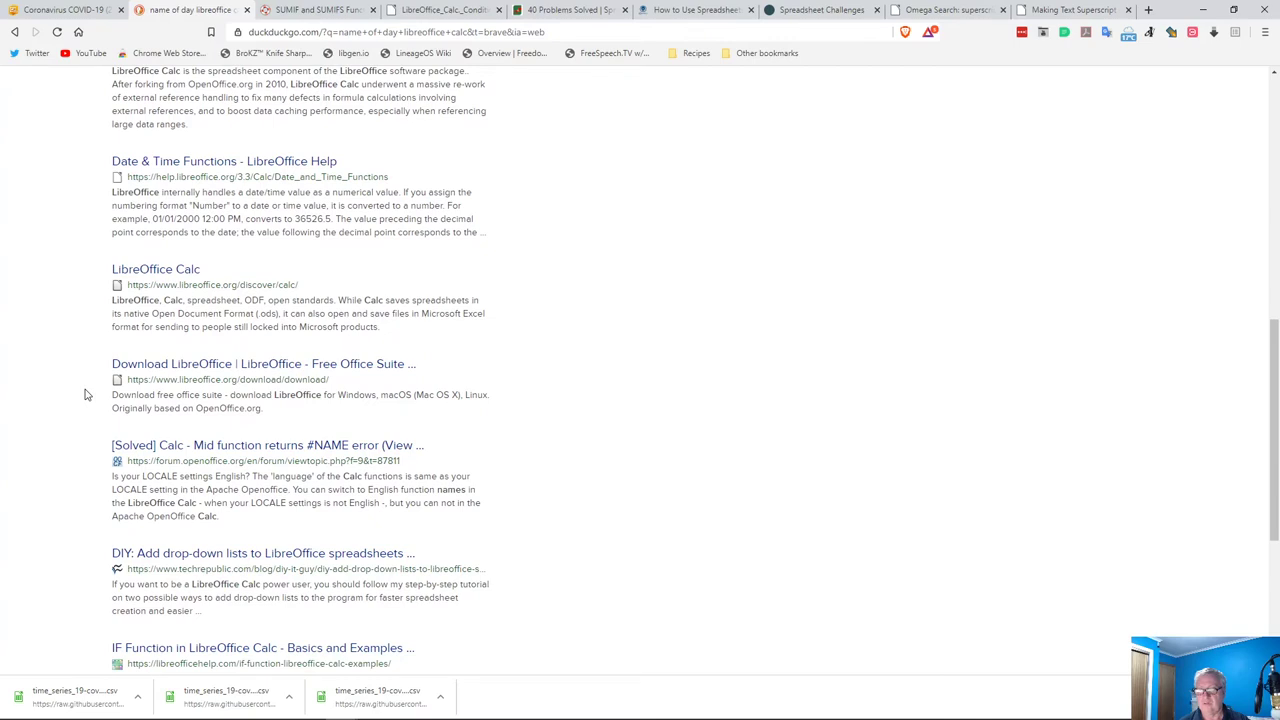
scroll(86, 395, "down", 3)
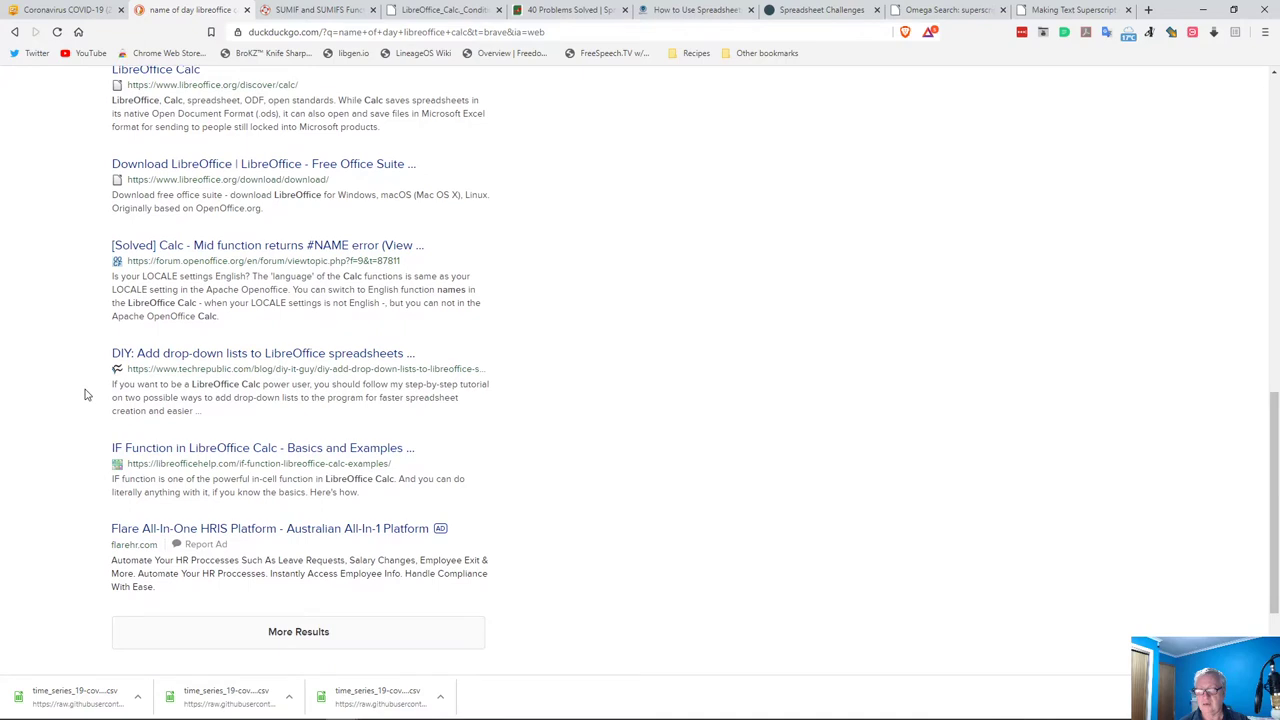
scroll(86, 395, "up", 1)
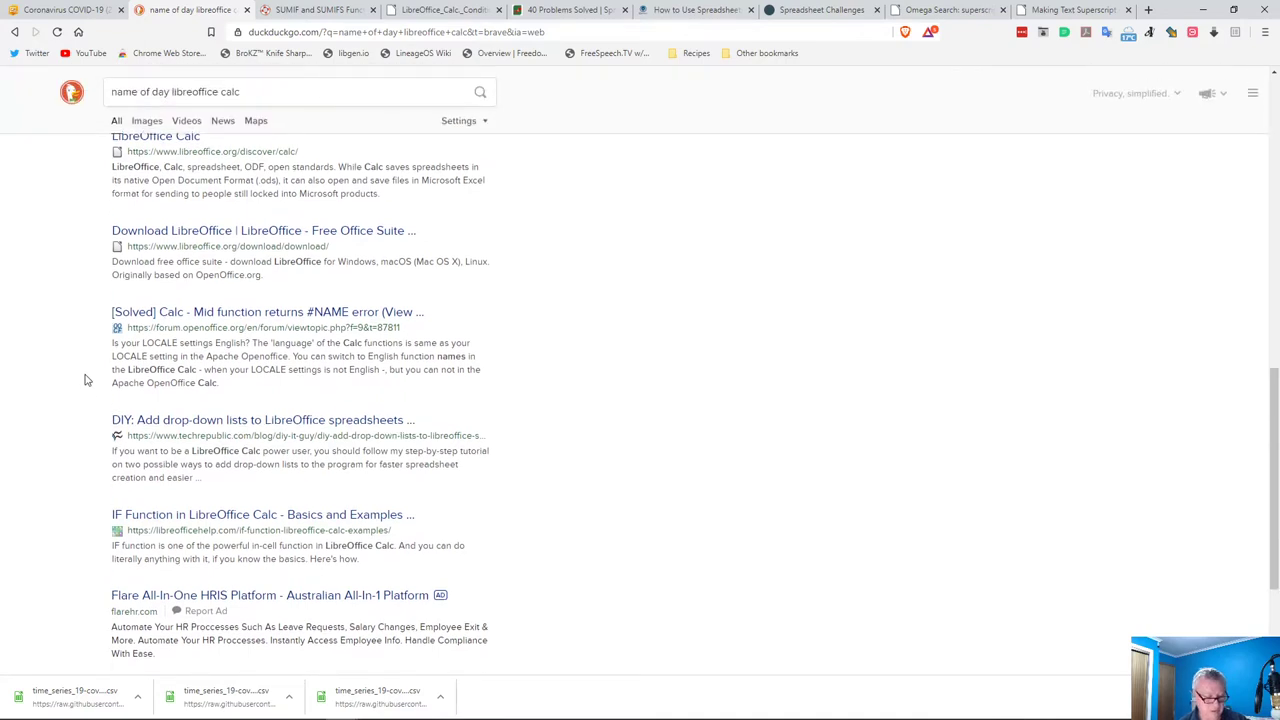
key("alt+Tab")
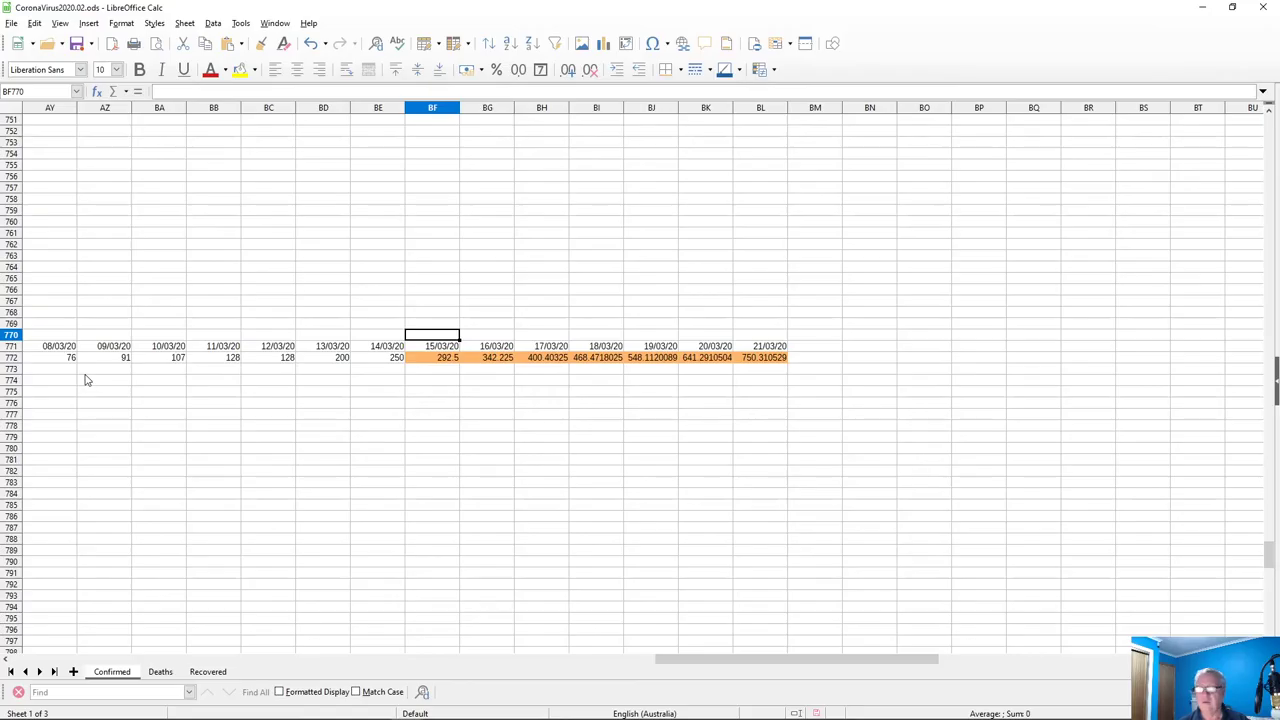
Repeat the first projected date below its value by entering =BF771 in cell BF773
left_click_drag(440, 346, 500, 347)
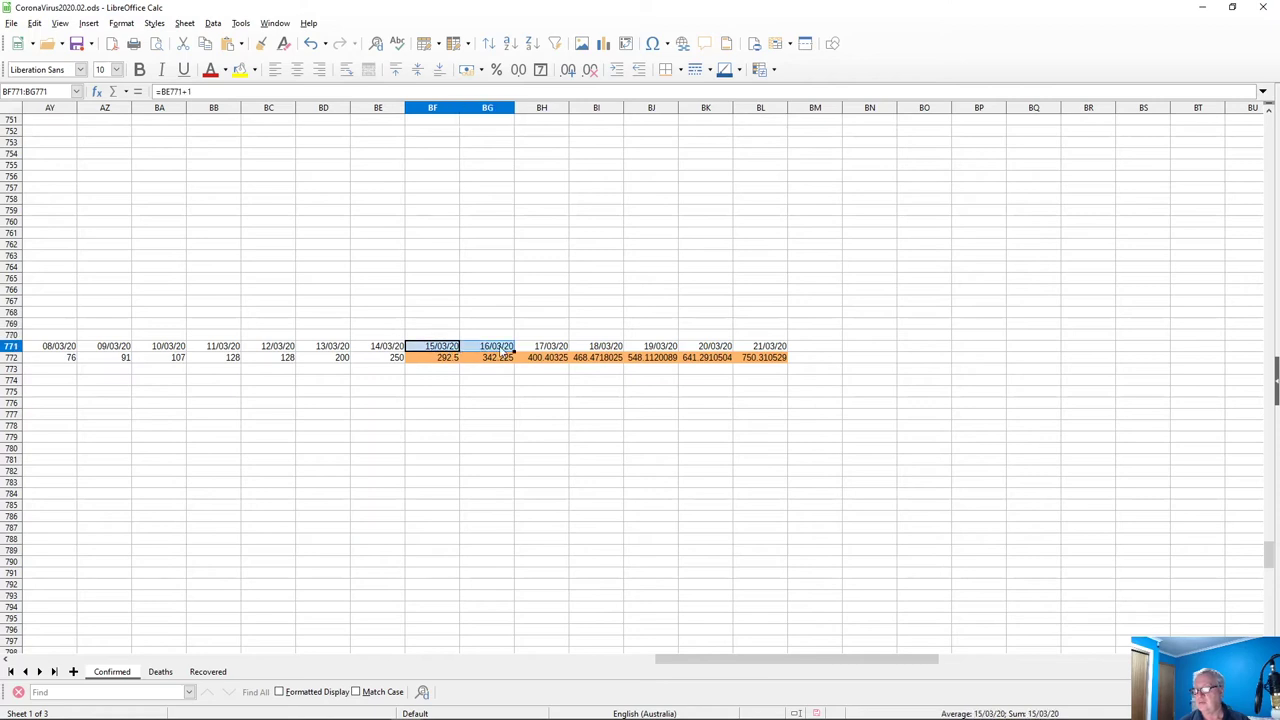
left_click(495, 324)
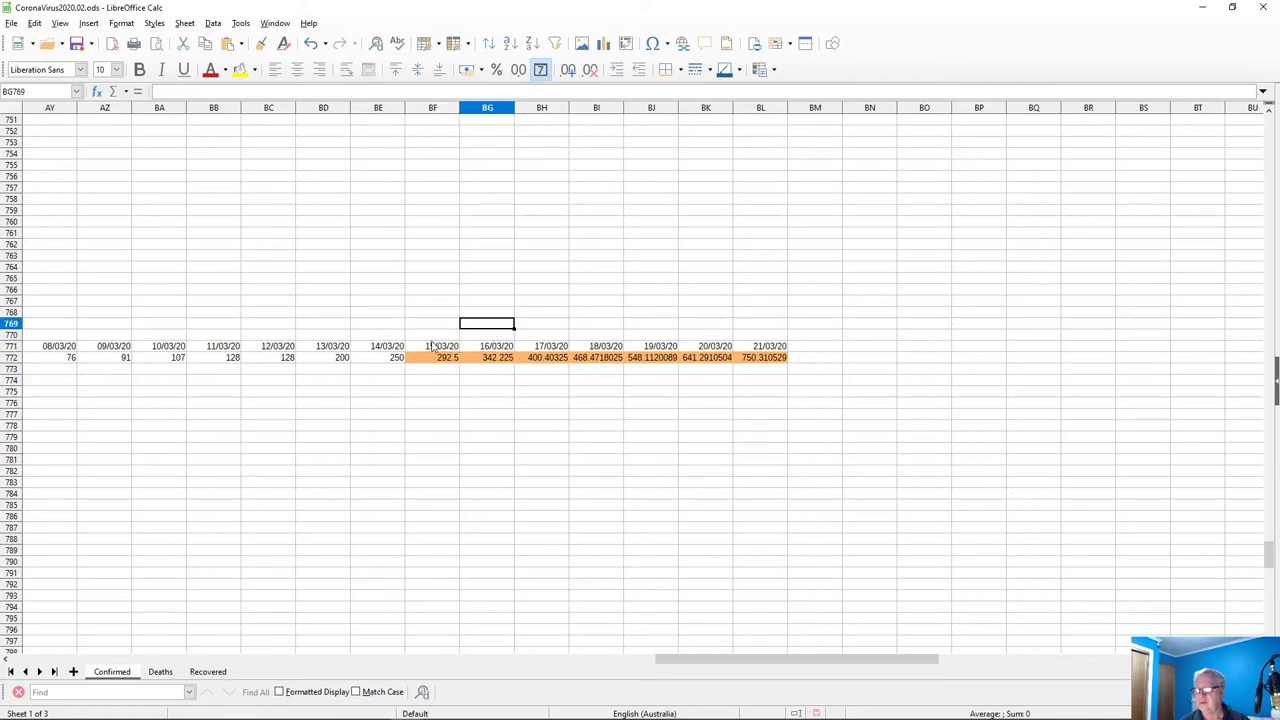
left_click(433, 374)
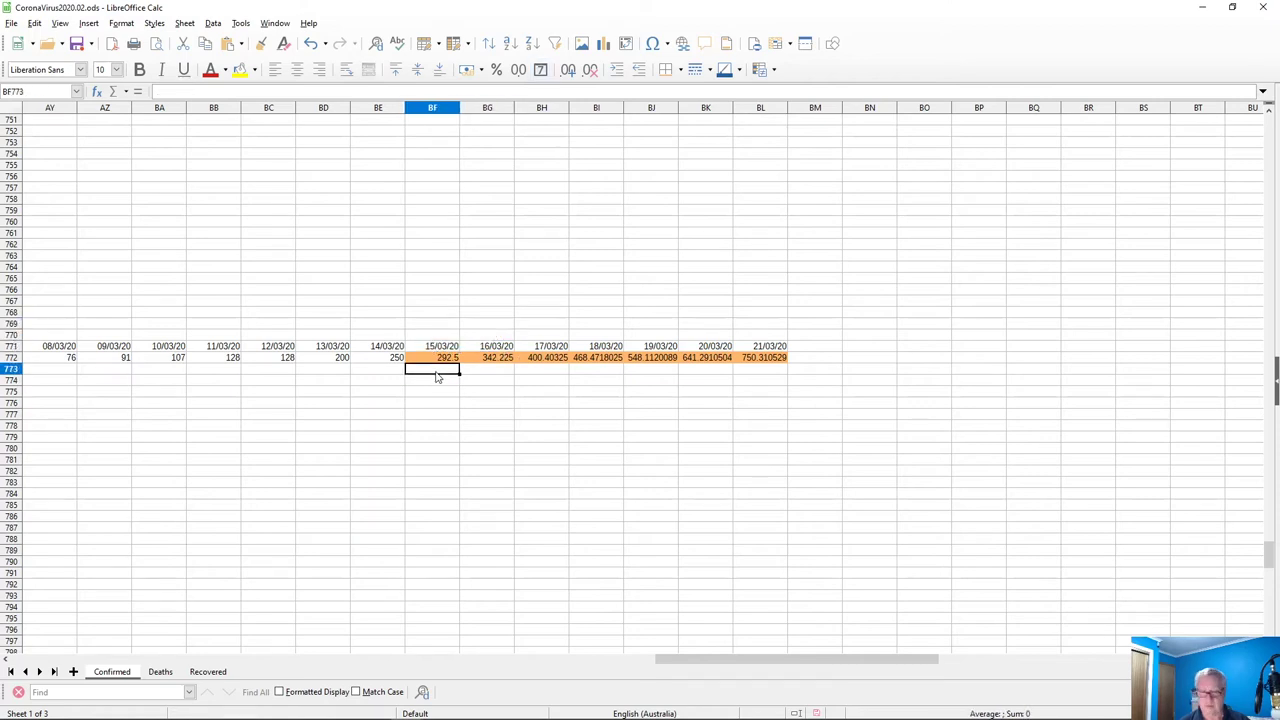
type("=")
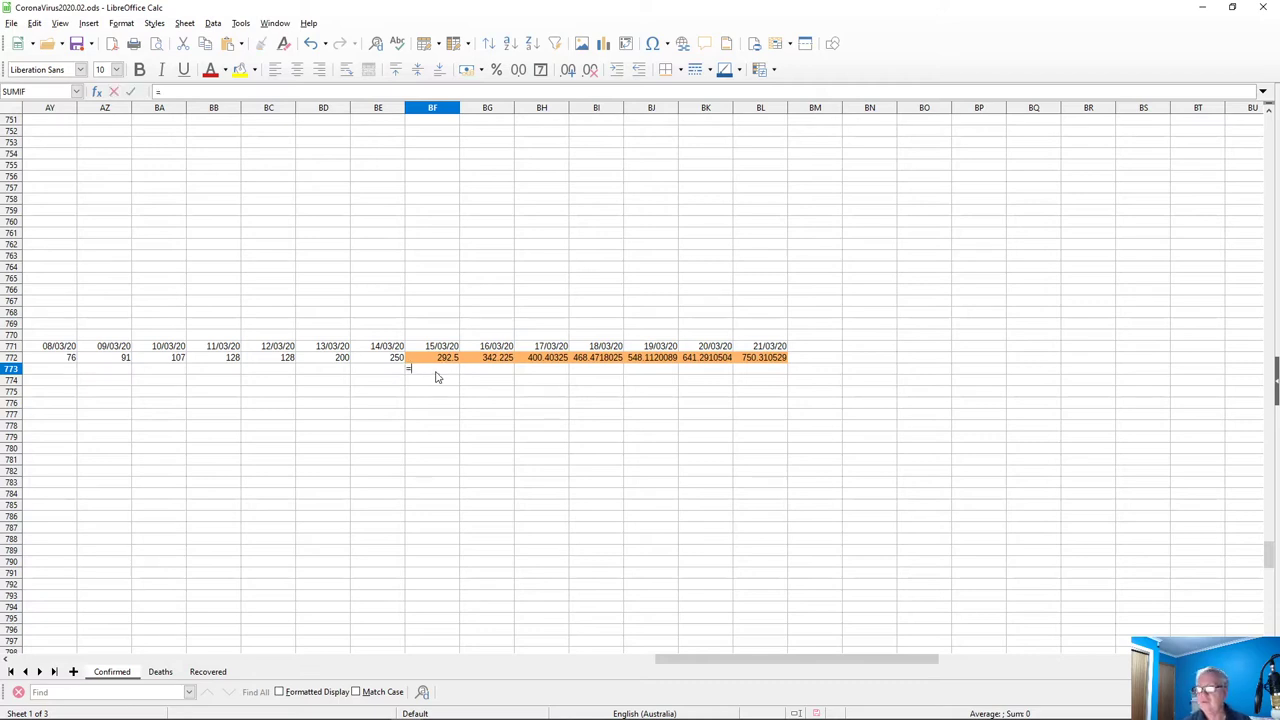
left_click(440, 348)
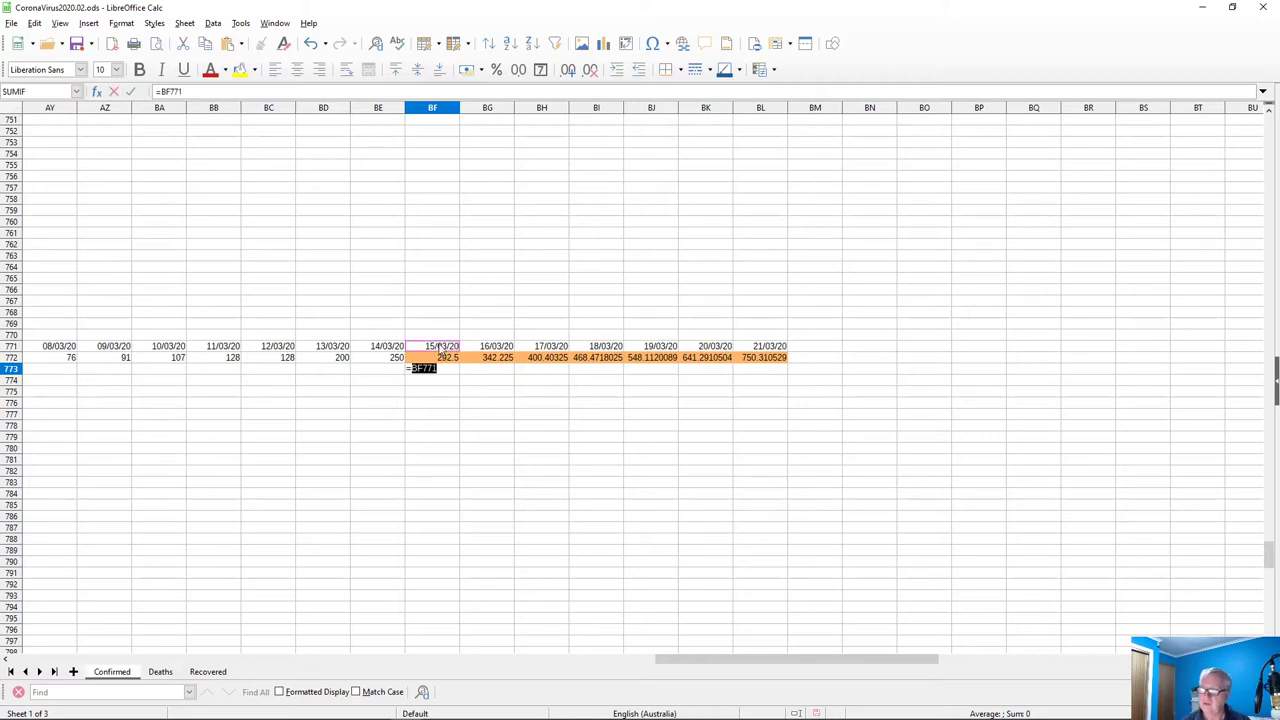
key("Return")
key("Up")
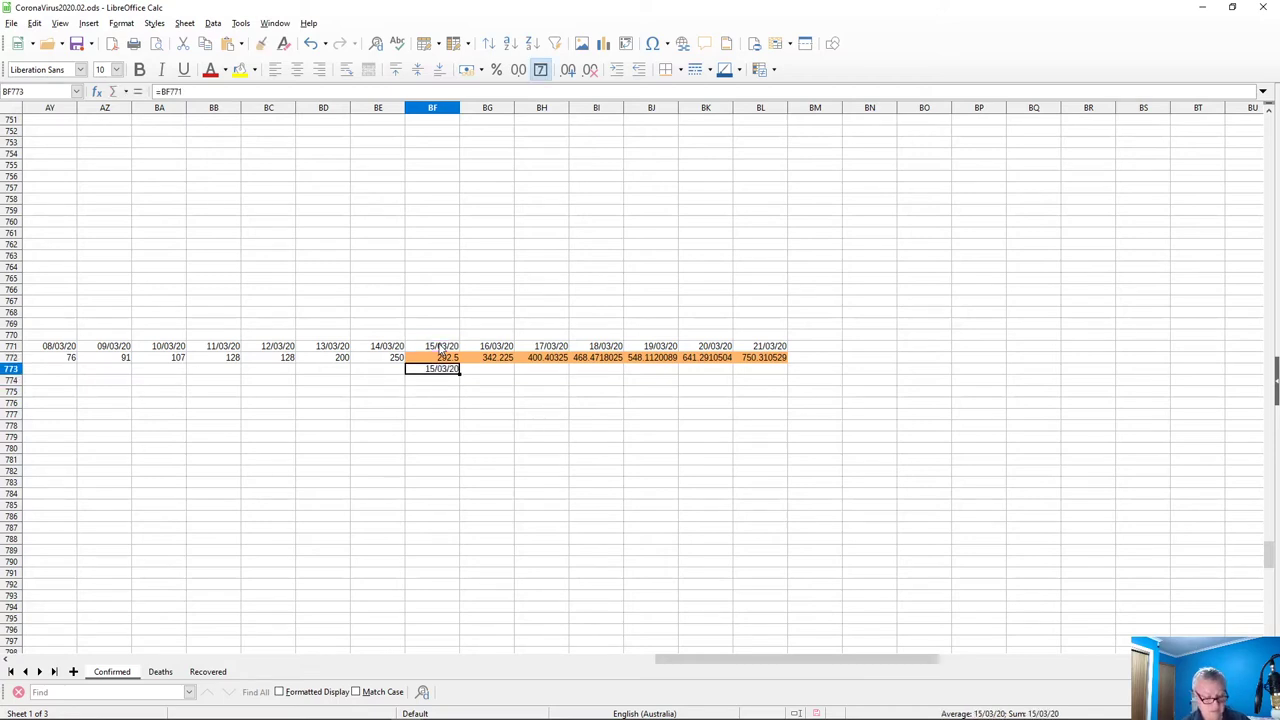
Copy the date reference formula from BF773 into BG773:BL773, below the remaining projected values
key("Right")
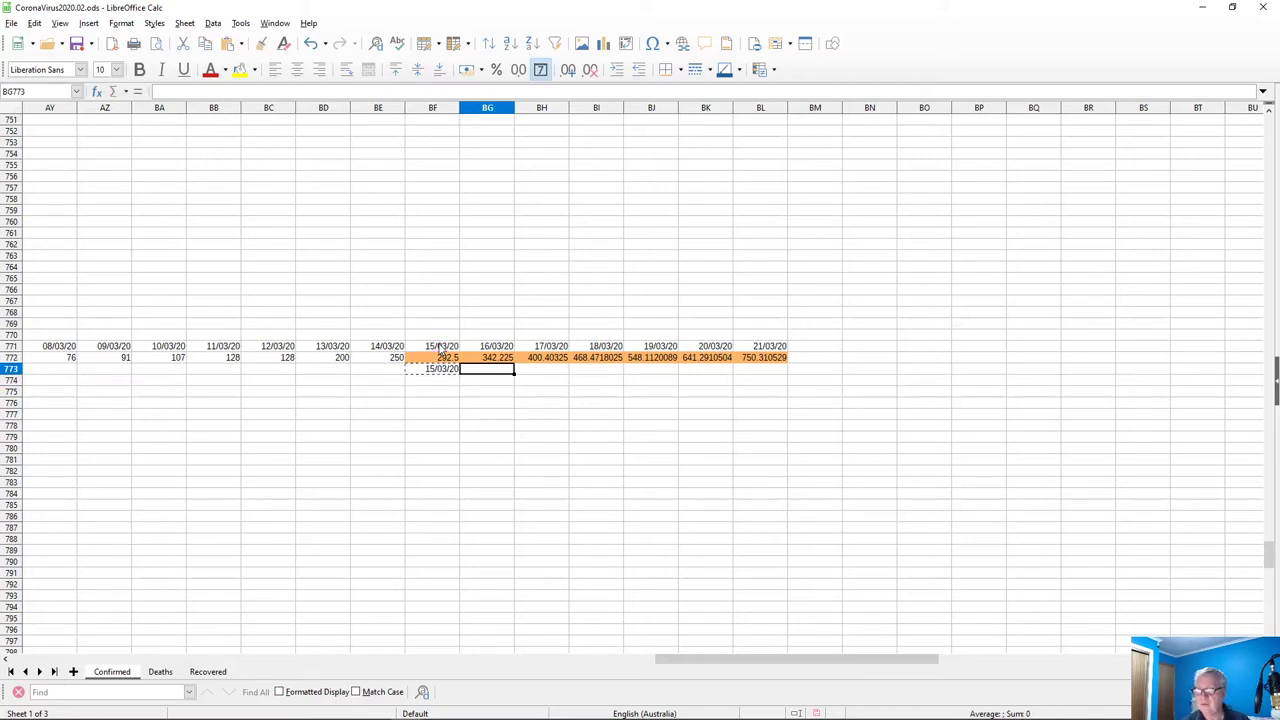
key("shift+Right")
key("shift+Right")
key("shift+Right")
key("shift+Right")
key("shift+Right")
type("16/03/20\t17/03/20\t18/03/20\t19/03/20\t20/03/20\t21/03/20")
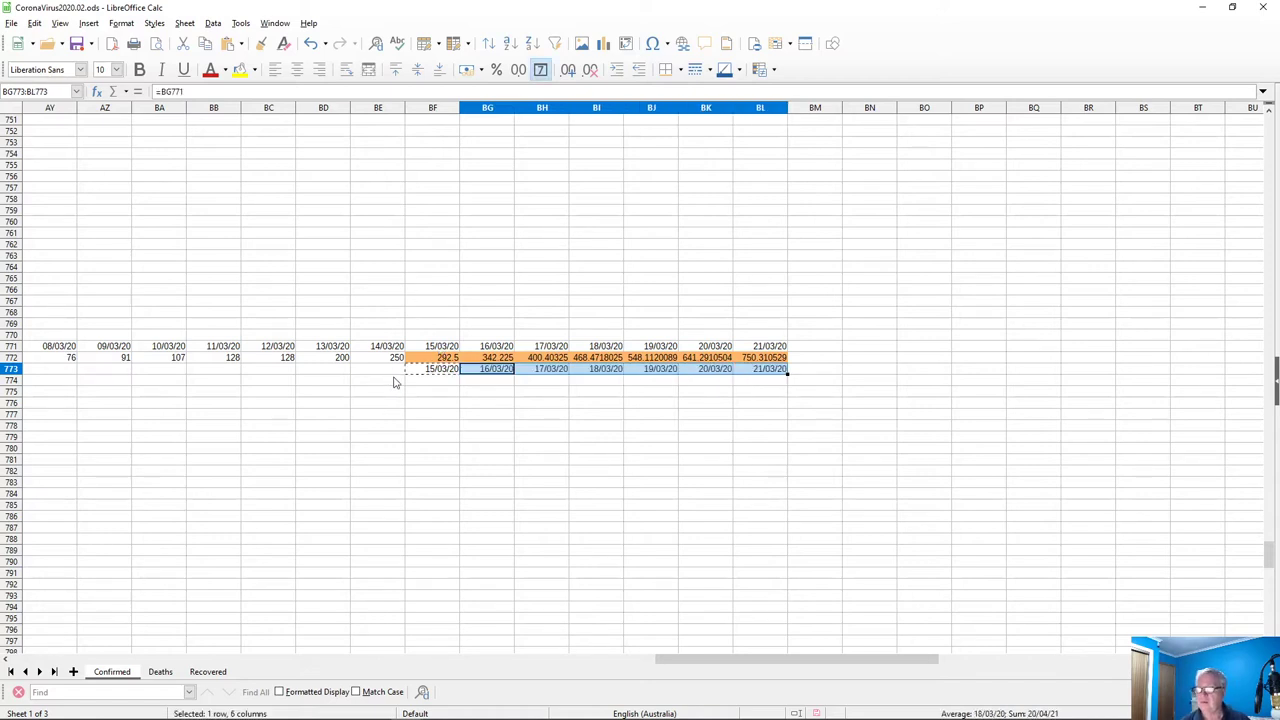
Choose the date format "Friday, 31 December 1999" in the cell formatting for BF773:BL773
left_click(399, 405)
left_click_drag(425, 372, 766, 374)
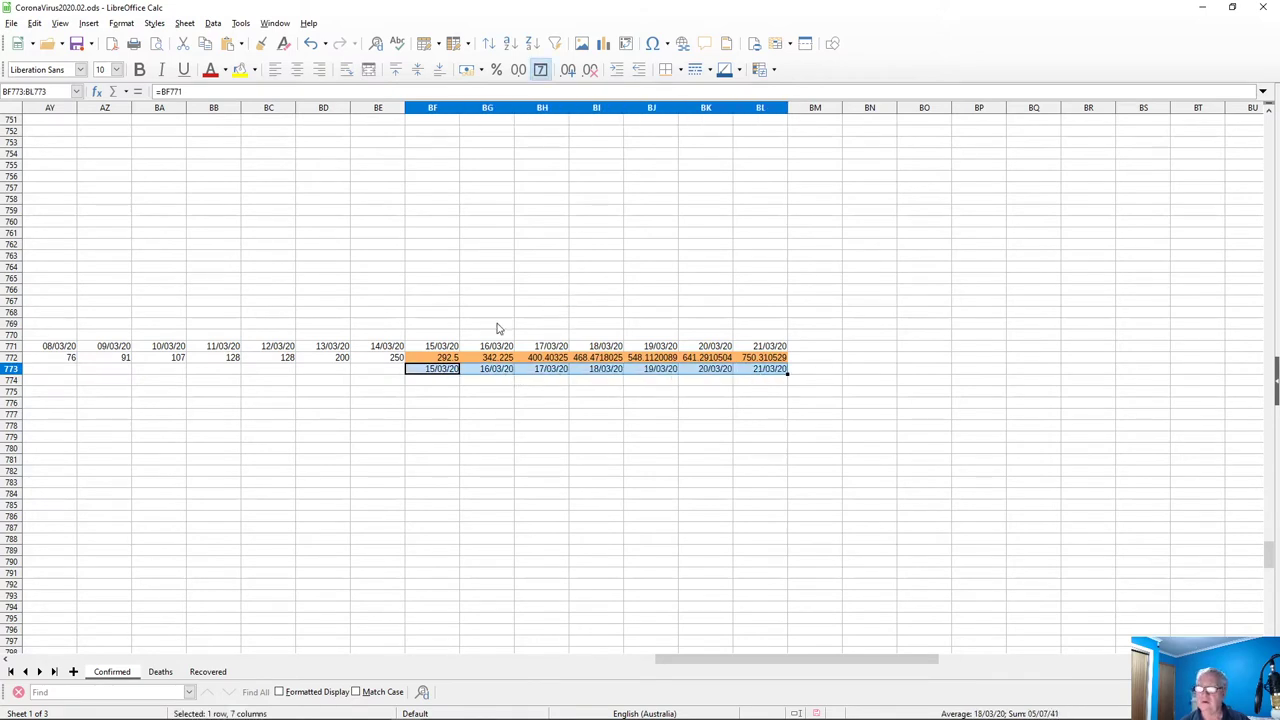
right_click(462, 376)
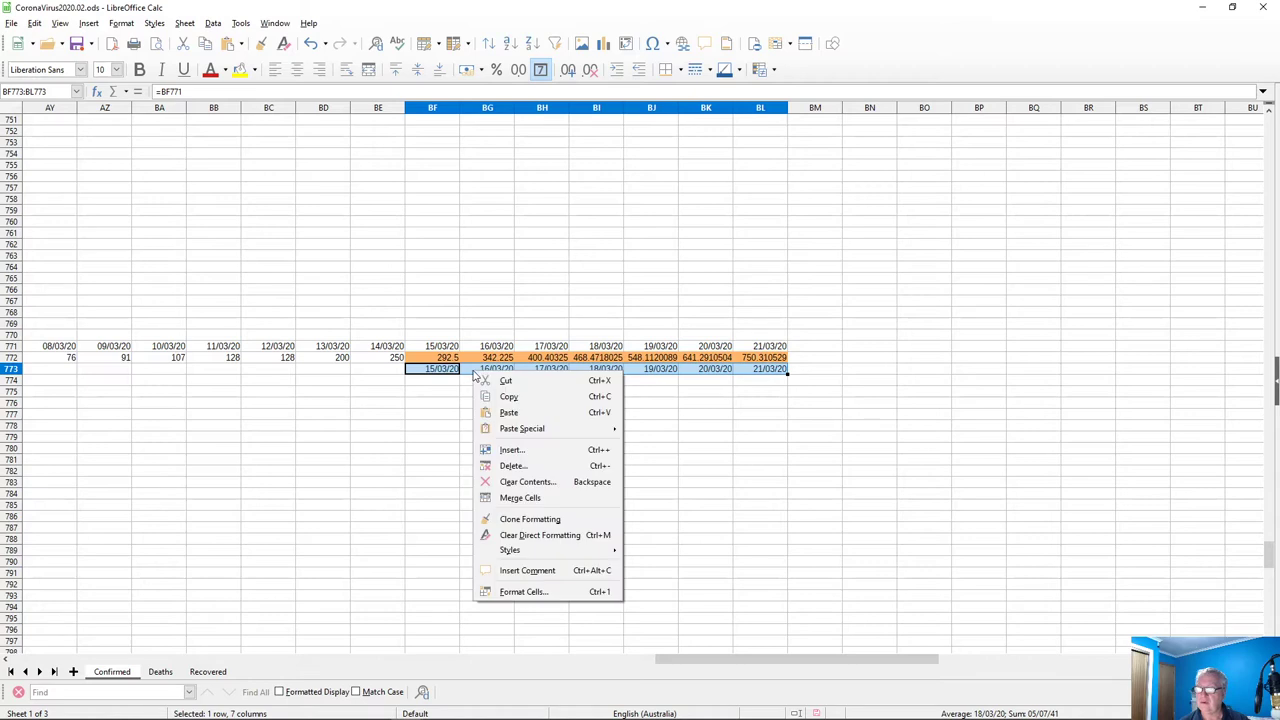
left_click(520, 591)
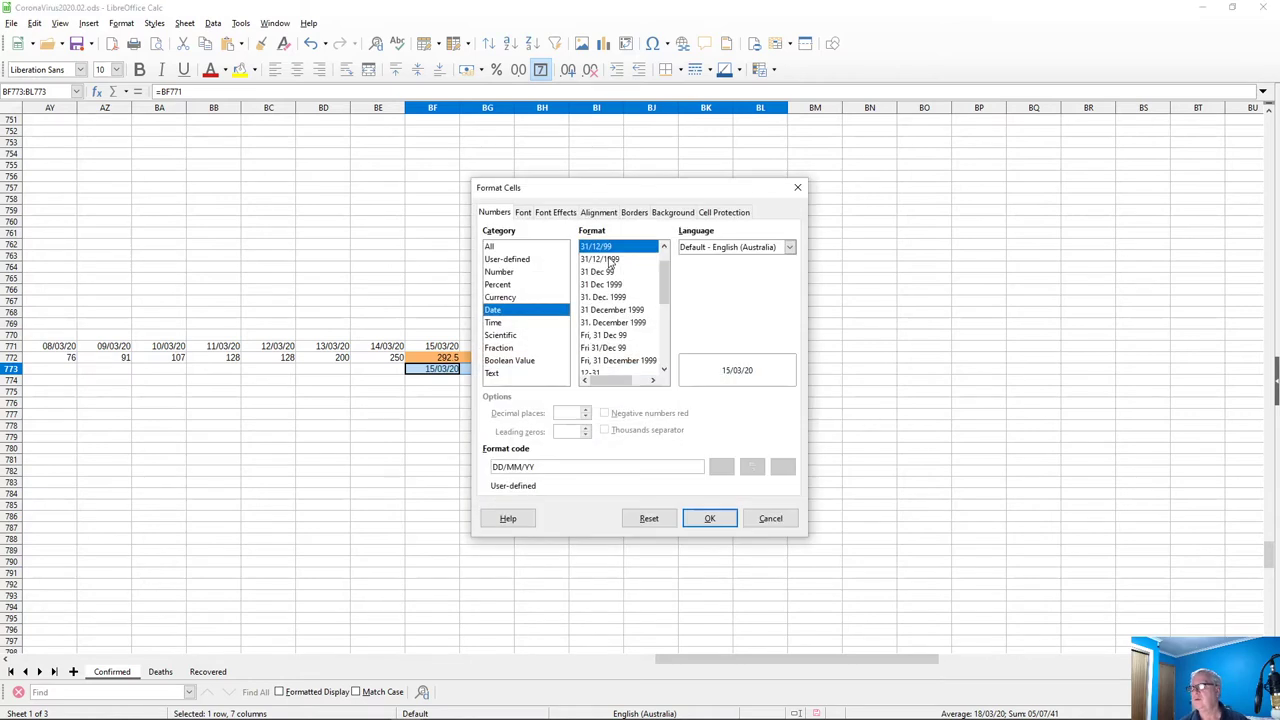
mouse_move(659, 279)
left_mouse_down()
mouse_move(675, 366)
mouse_move(676, 268)
left_mouse_up()
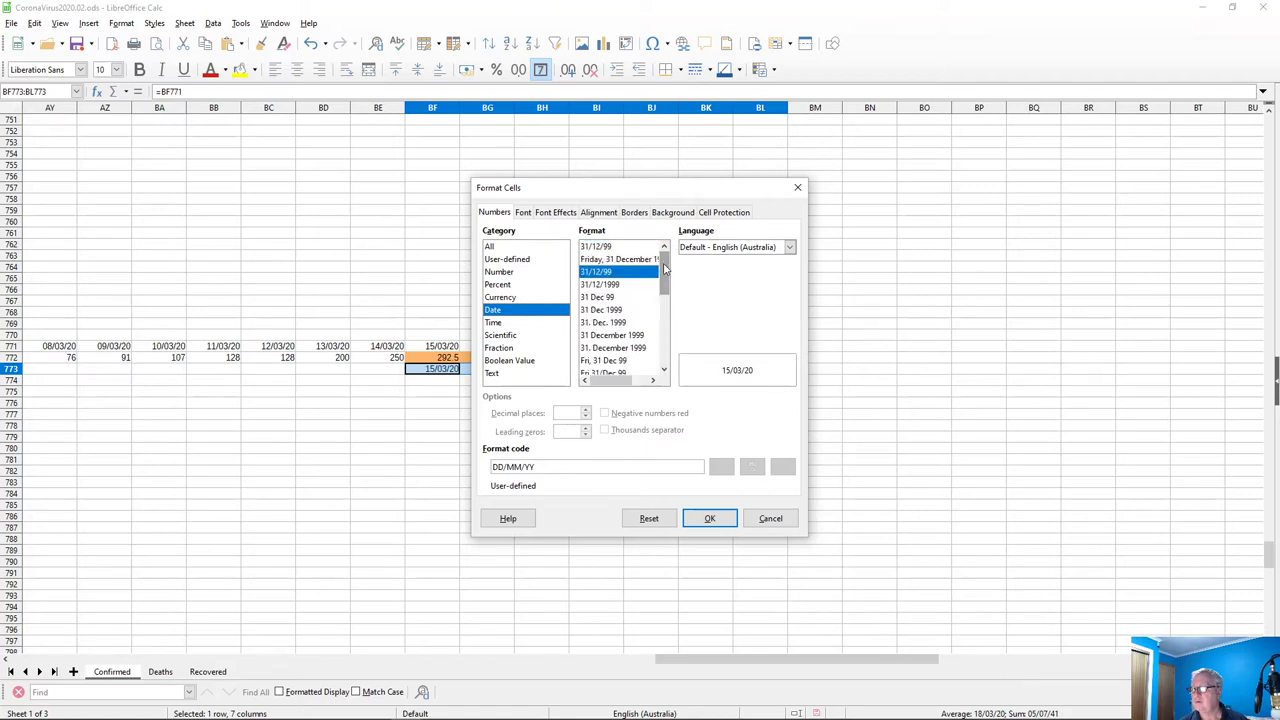
left_click(601, 262)
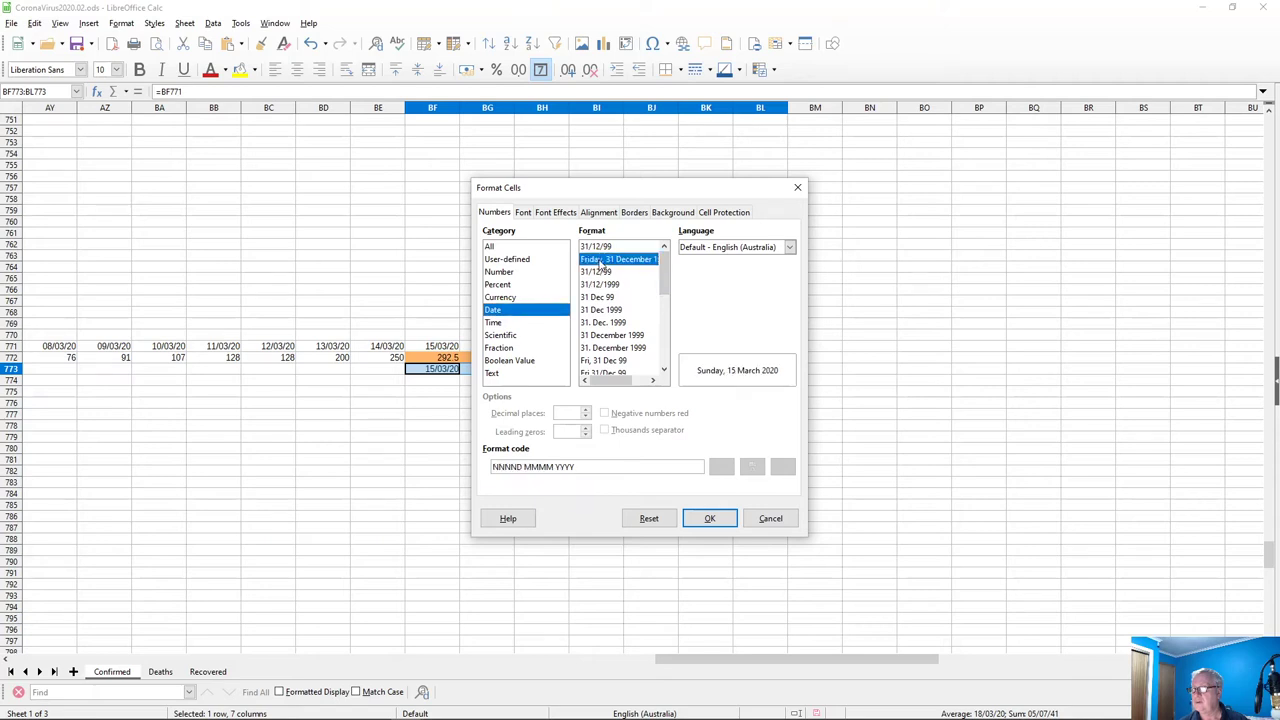
Shorten the format code to NNNN for the dates in BF773:BL773 and apply it
left_click(522, 467)
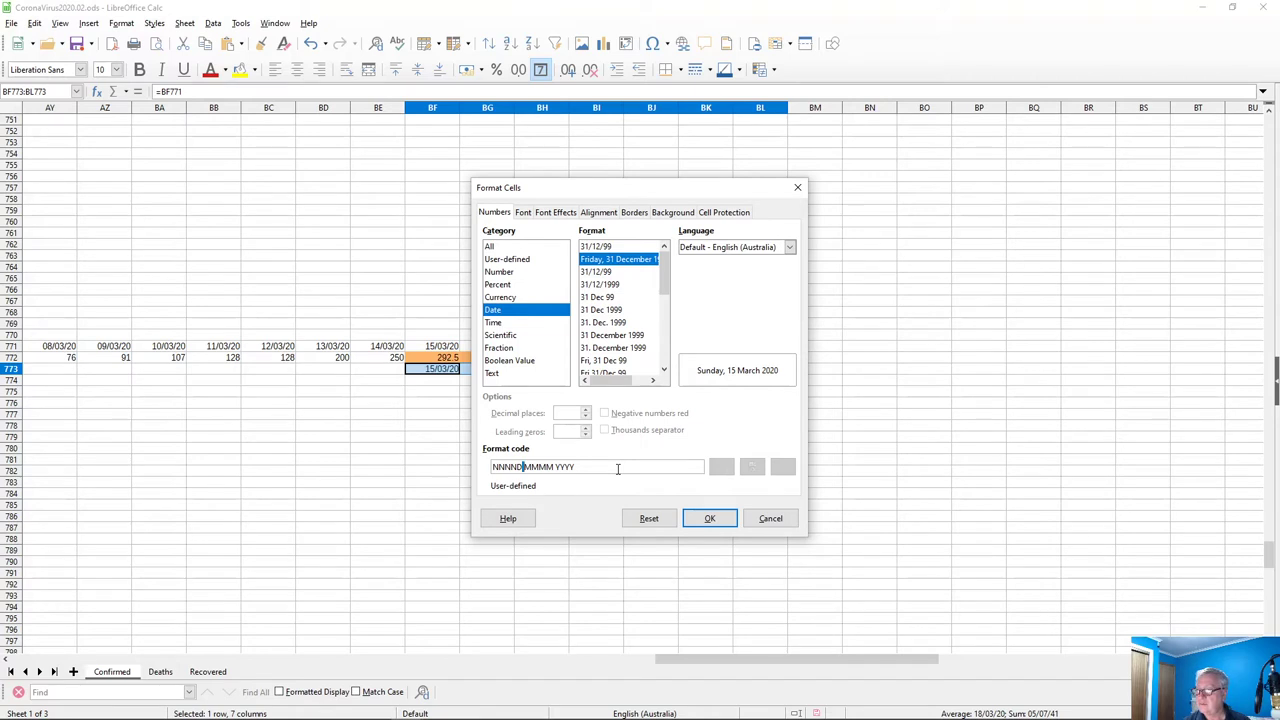
key("shift+Right")
key("shift+Right")
key("shift+Right")
key("shift+Right")
key("shift+Right")
key("shift+Right")
key("shift+Right")
key("shift+Right")
key("BackSpace")
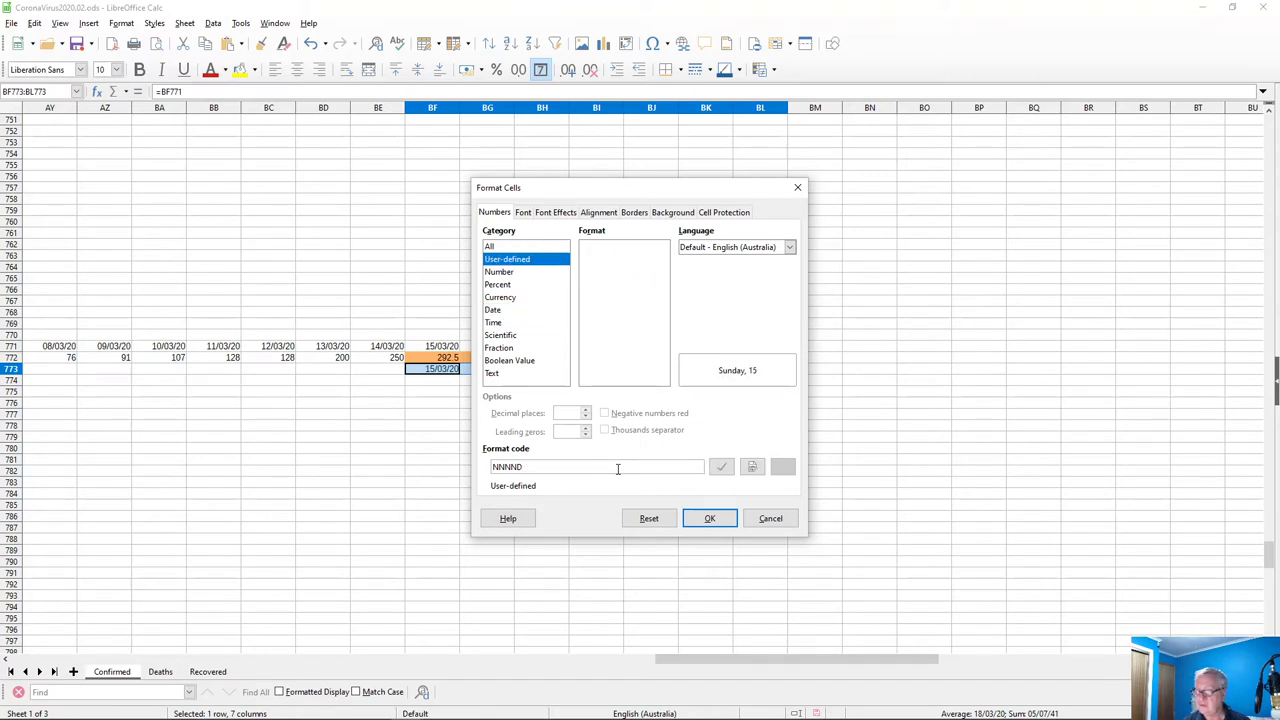
key("BackSpace")
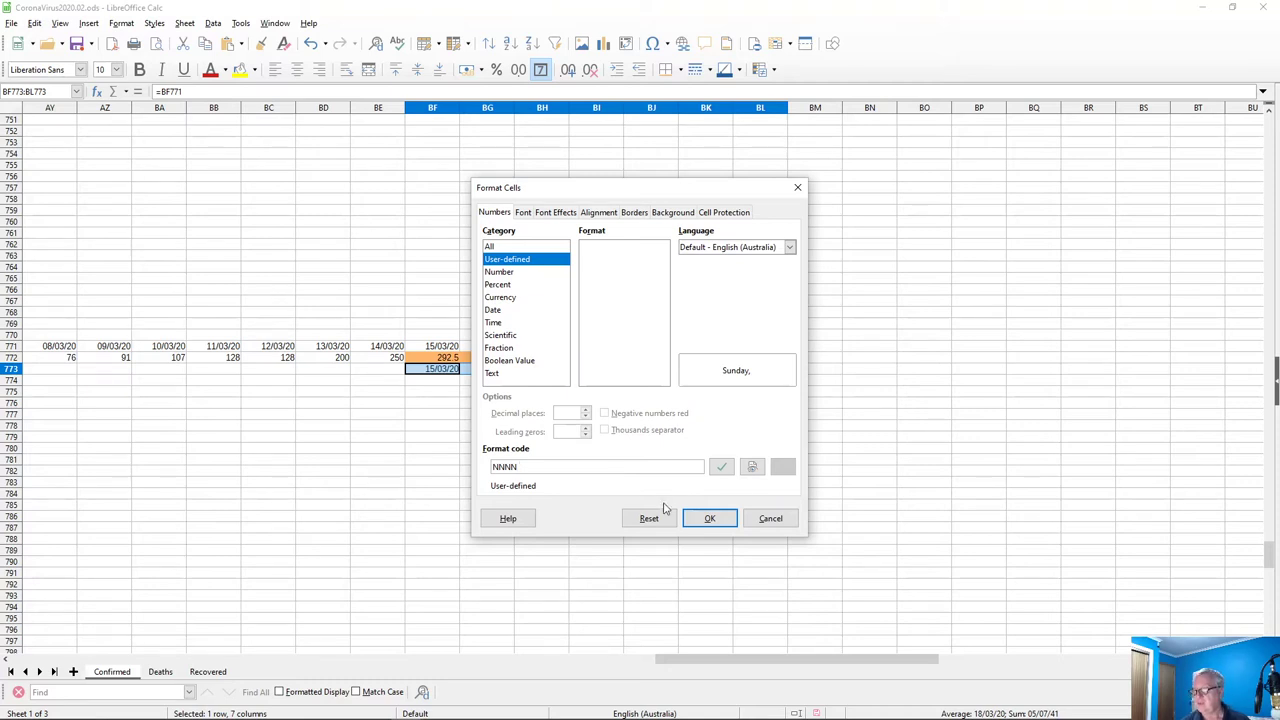
left_click(699, 520)
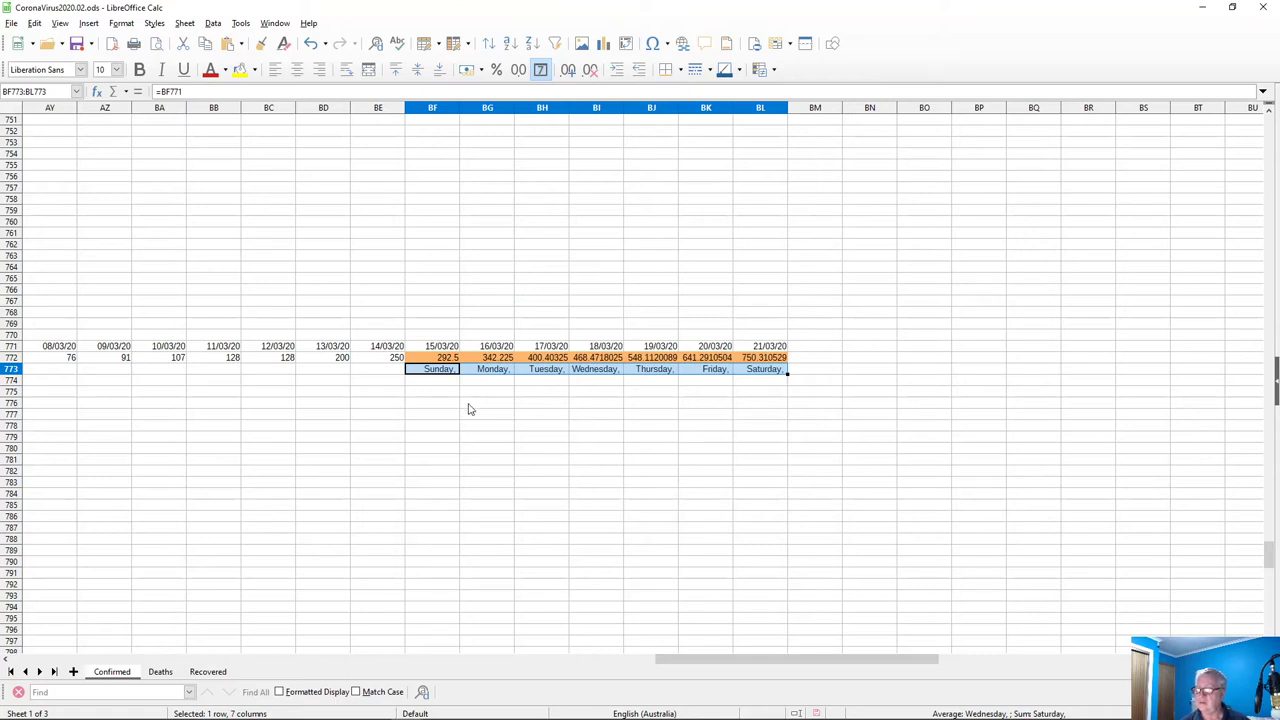
Change the format code of BF773:BL773 to NNN to drop the comma after the day names
right_click(422, 375)
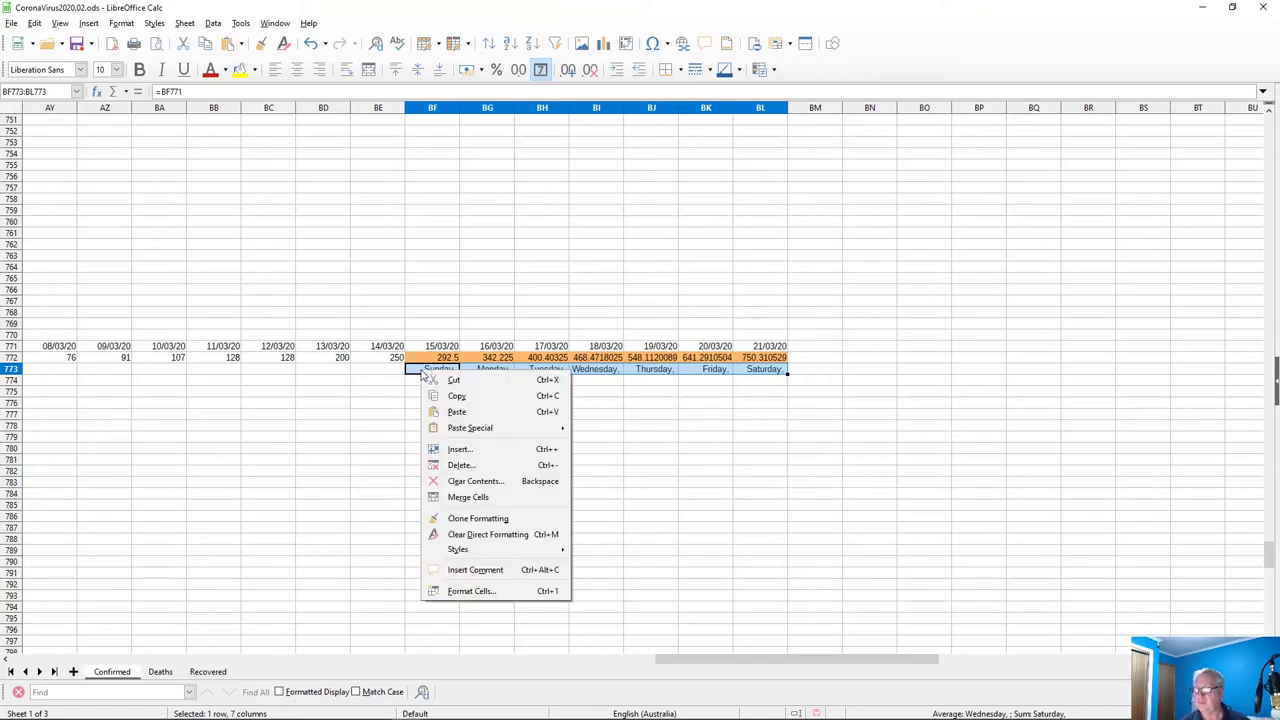
left_click(492, 591)
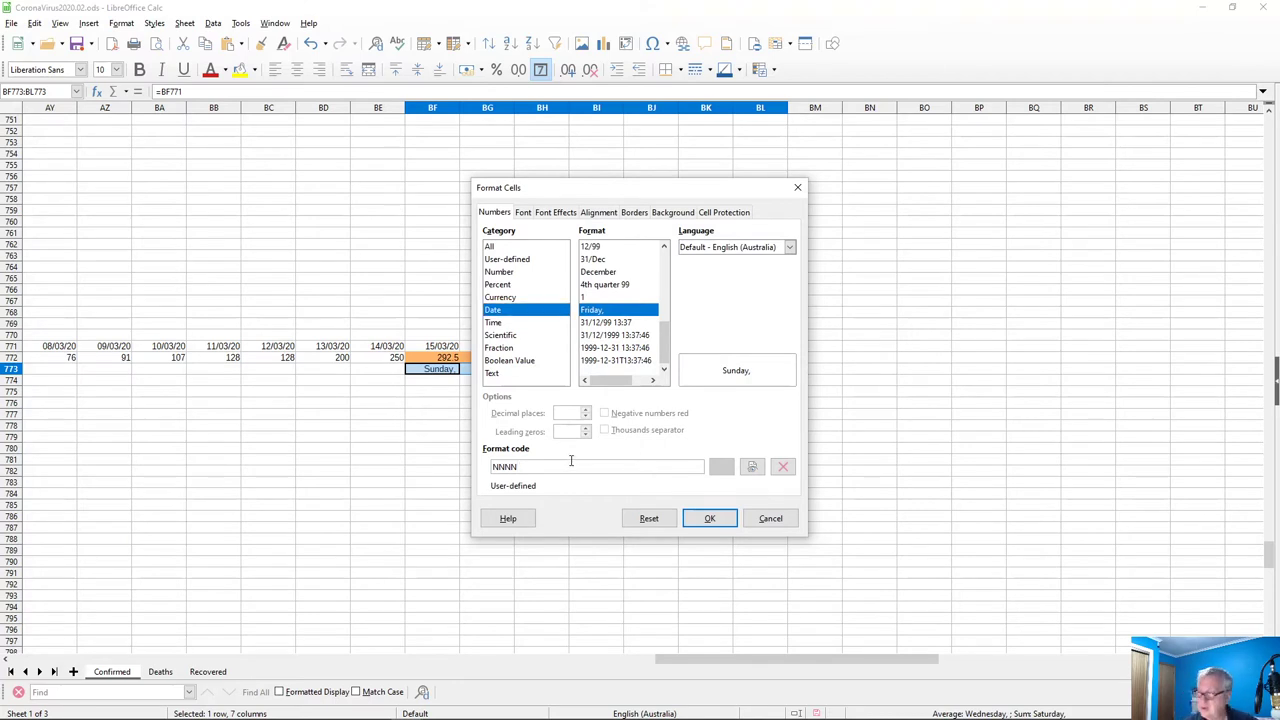
key("BackSpace")
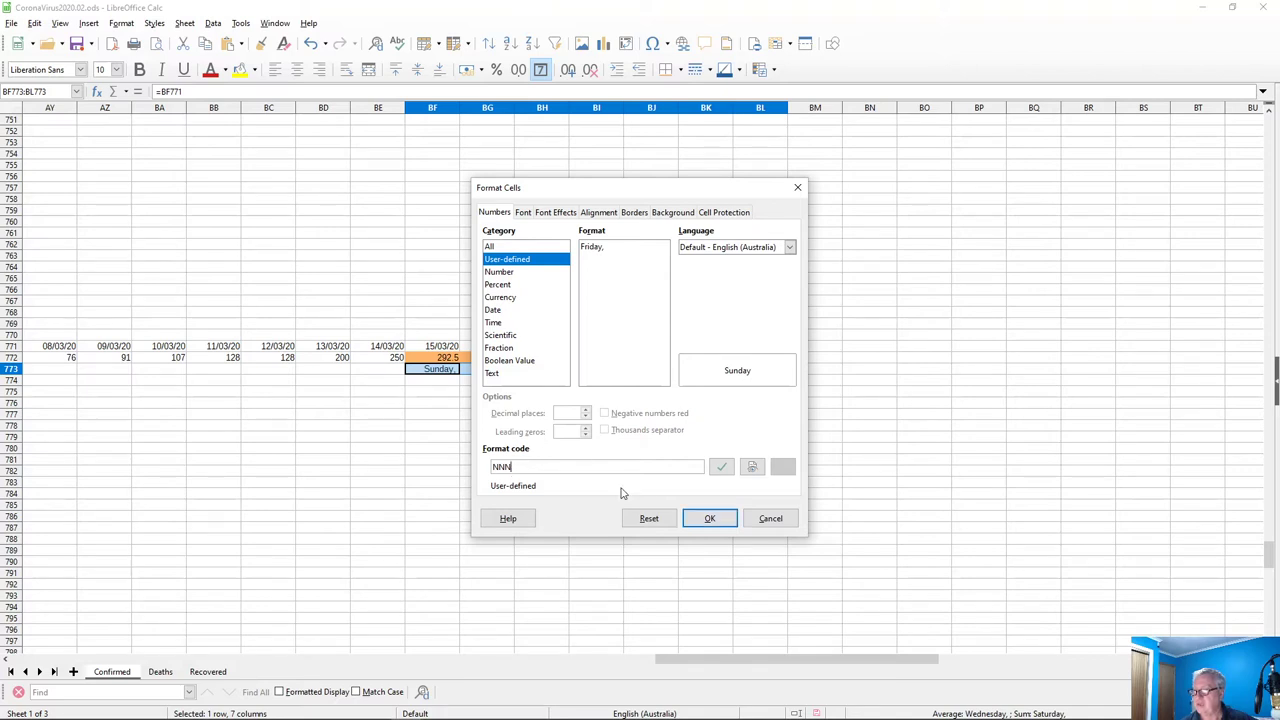
left_click(698, 517)
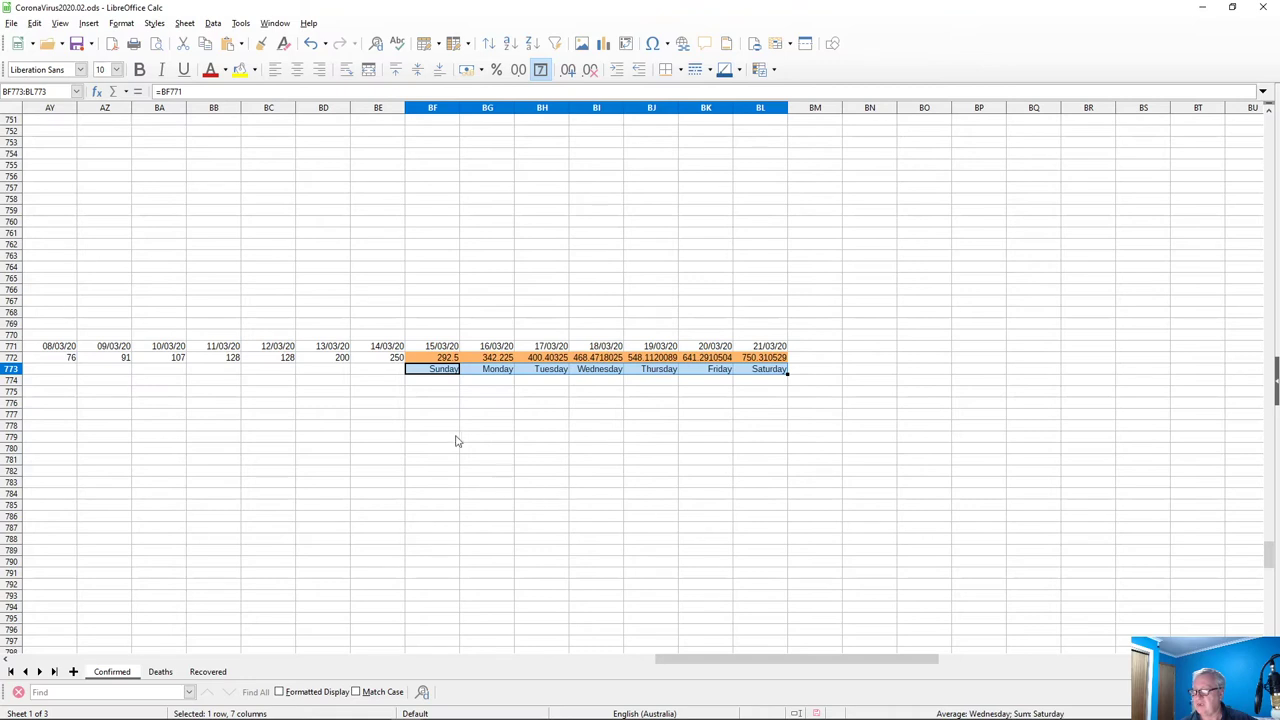
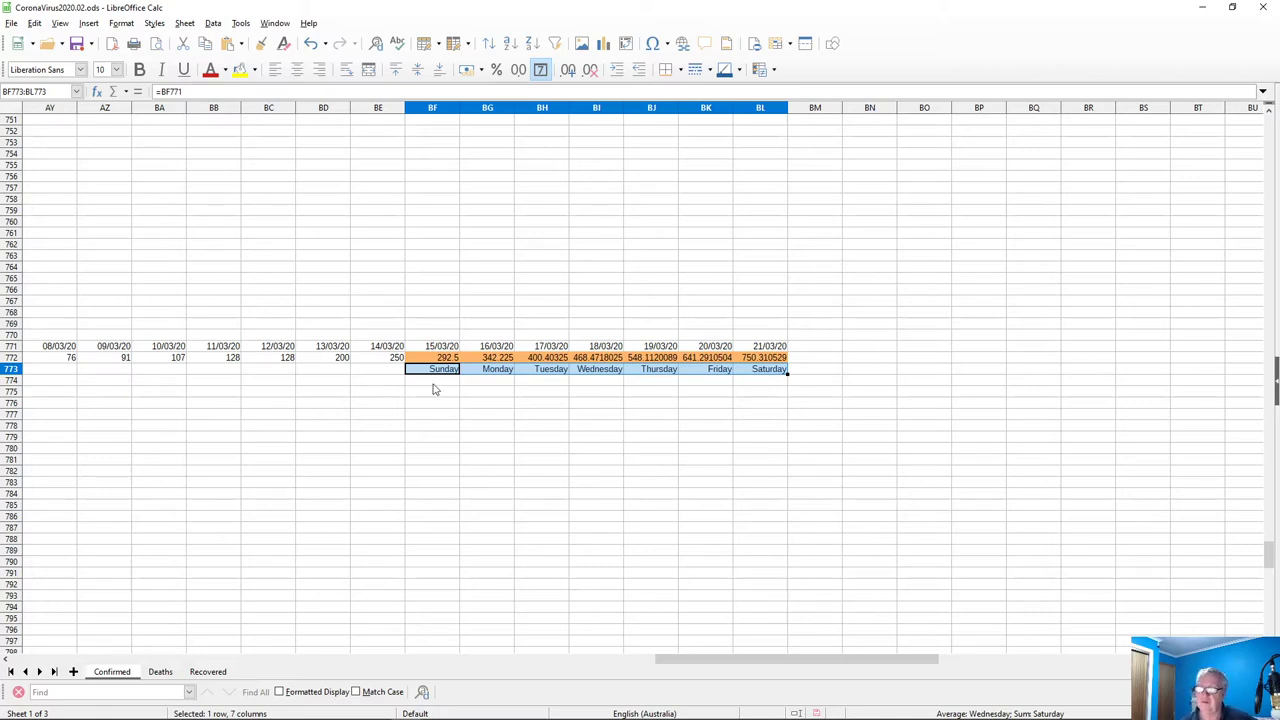
left_click(433, 386)
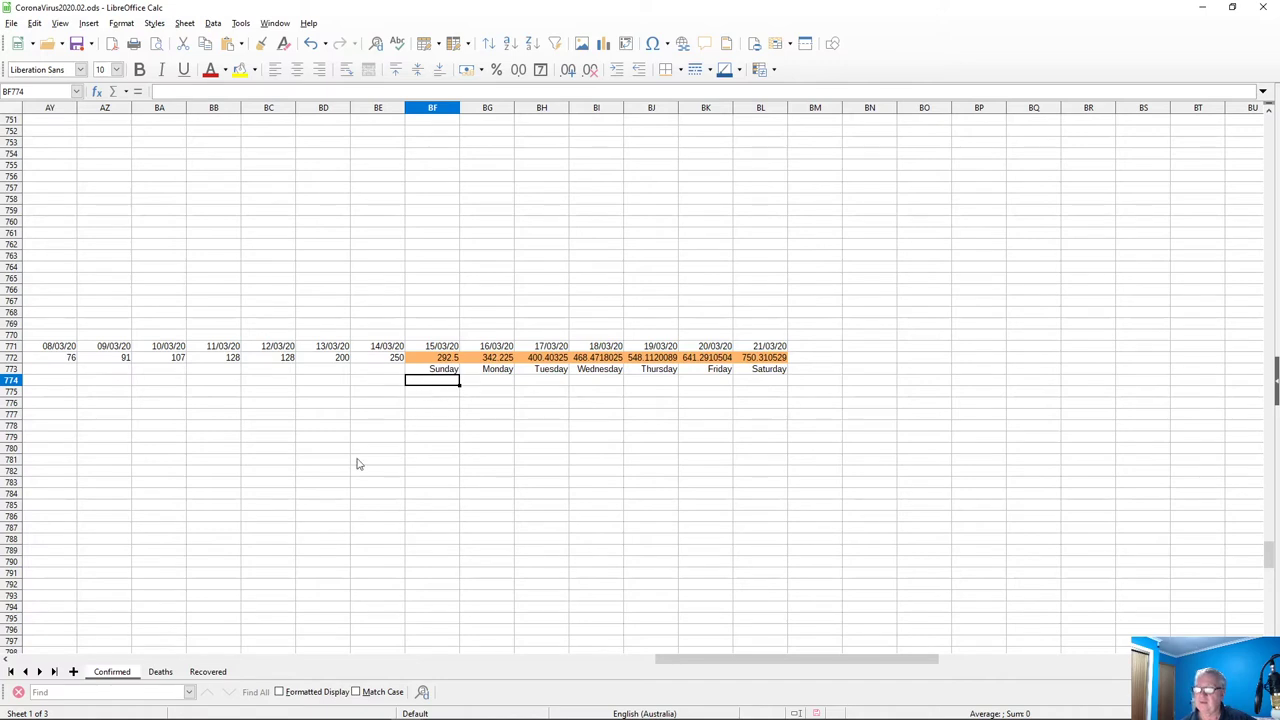
left_click_drag(672, 662, 310, 650)
scroll(95, 538, "down", 18)
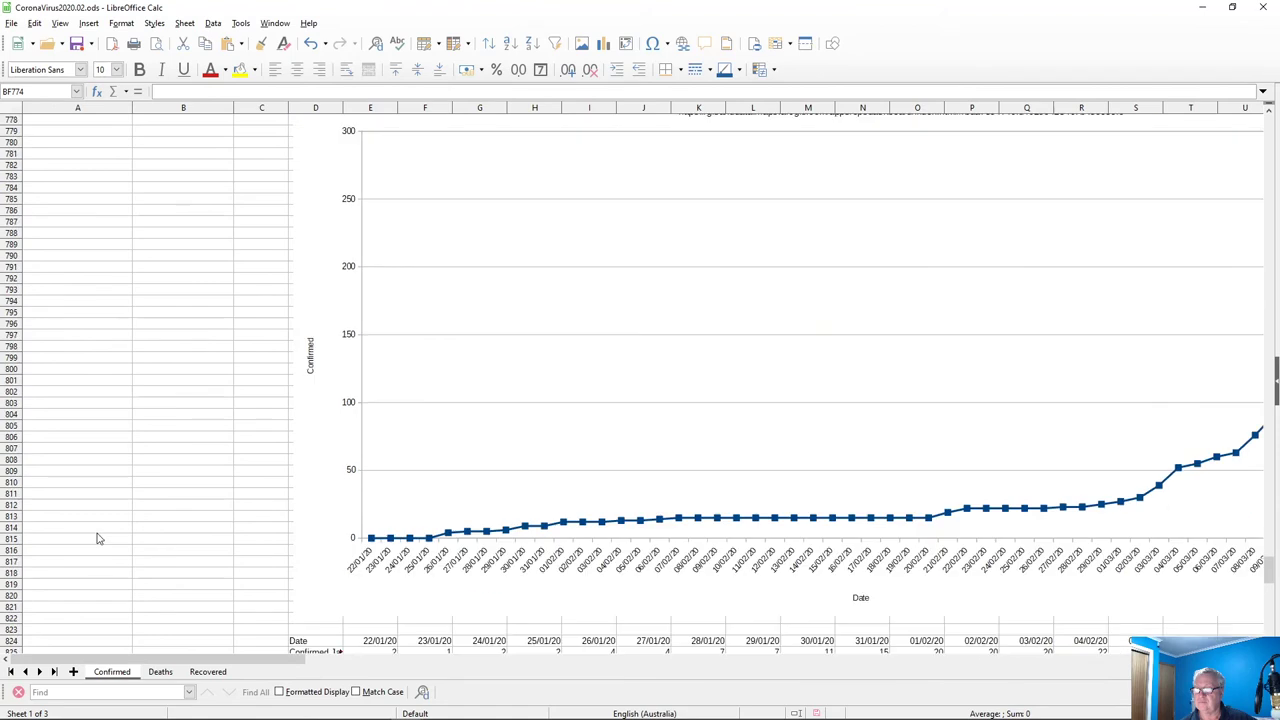
scroll(98, 543, "up", 9)
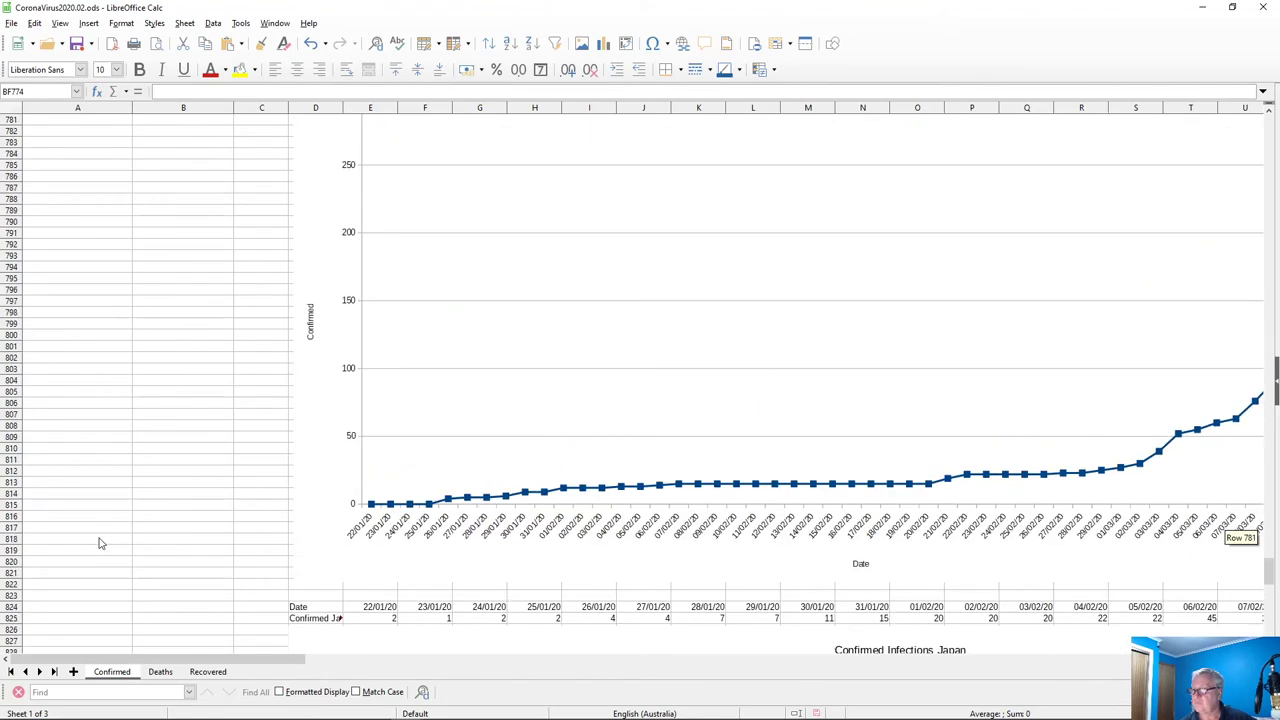
left_click_drag(102, 662, 726, 689)
scroll(286, 567, "up", 8)
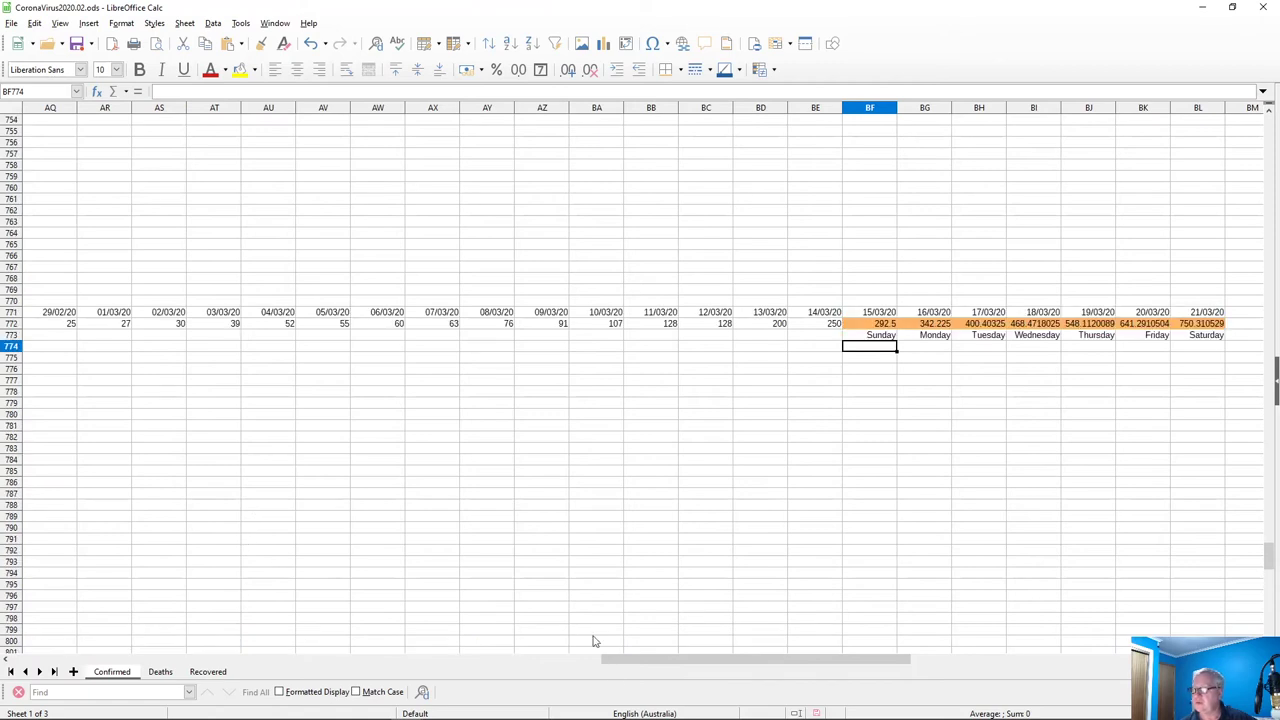
Copy the projection block BF771:BL773 containing the dates, projected values and day names
left_click_drag(629, 664, 737, 660)
left_click_drag(497, 315, 829, 339)
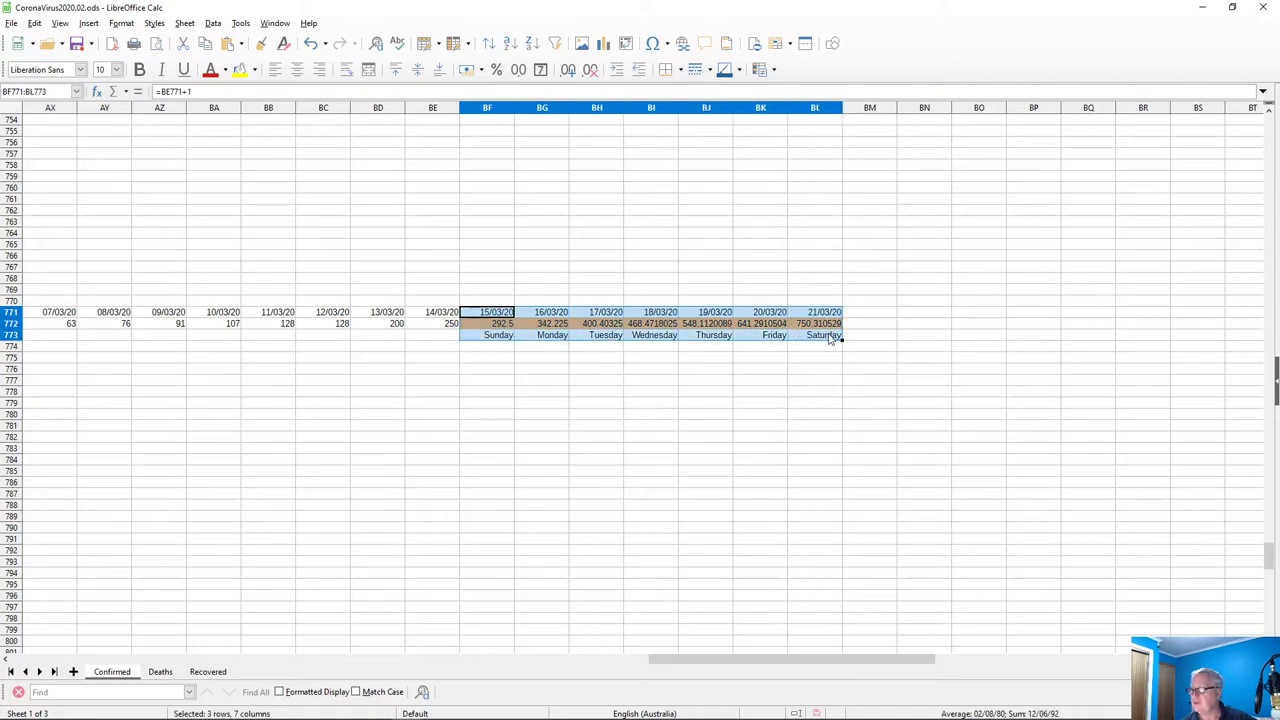
right_click(829, 339)
left_click(842, 364)
Paste the copied projection block at BF501, overwriting the existing projected values in row 502
scroll(508, 471, "up", 20)
scroll(510, 480, "up", 20)
scroll(545, 471, "up", 20)
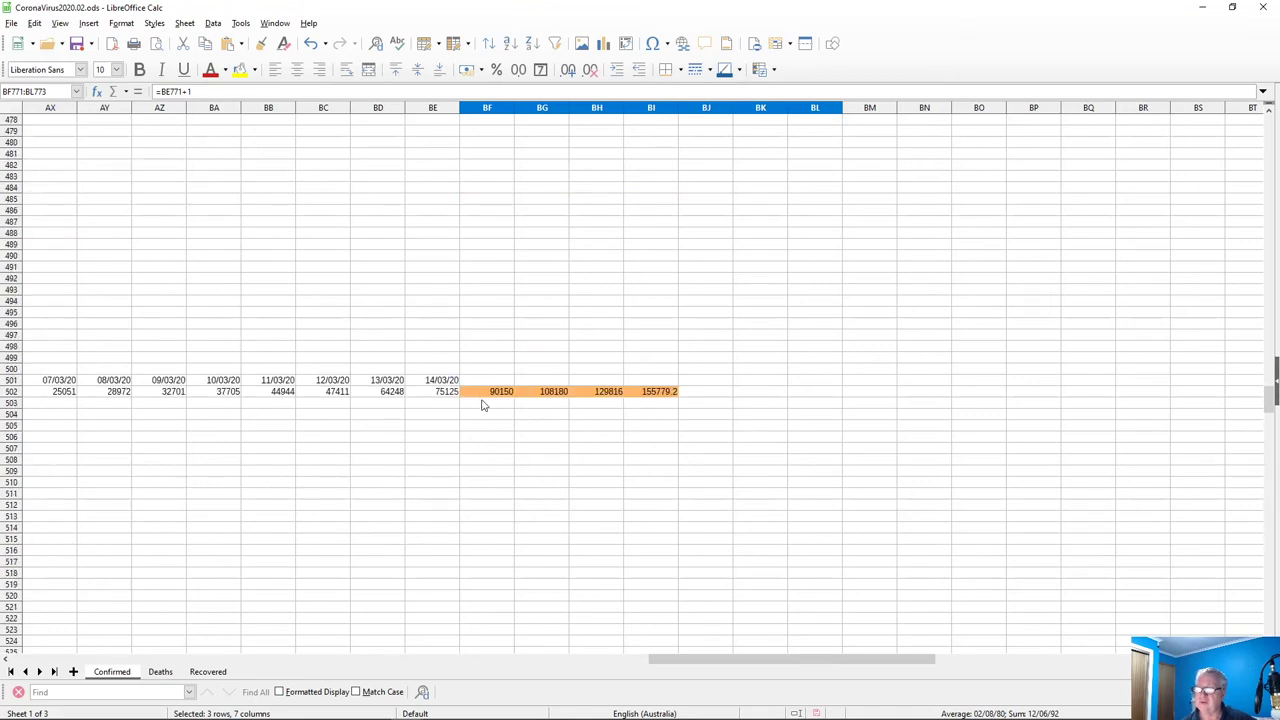
left_click_drag(470, 380, 473, 404)
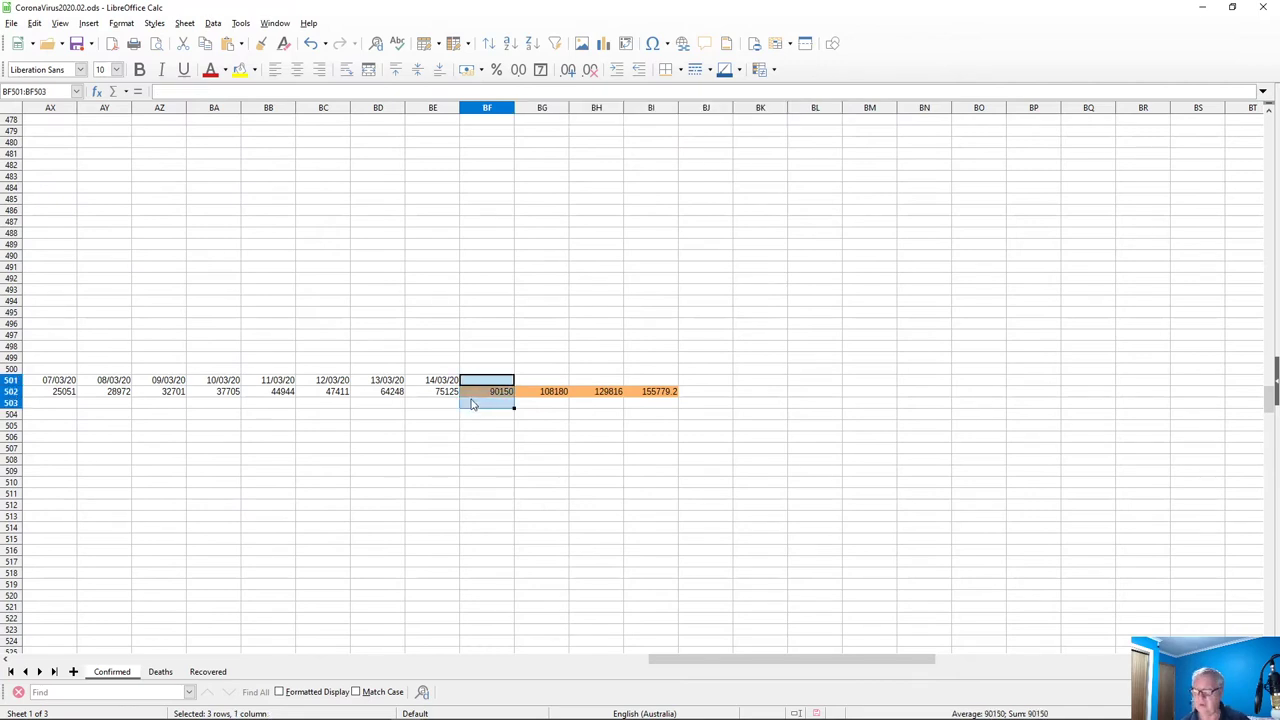
key("ctrl+v")
left_click(672, 397)
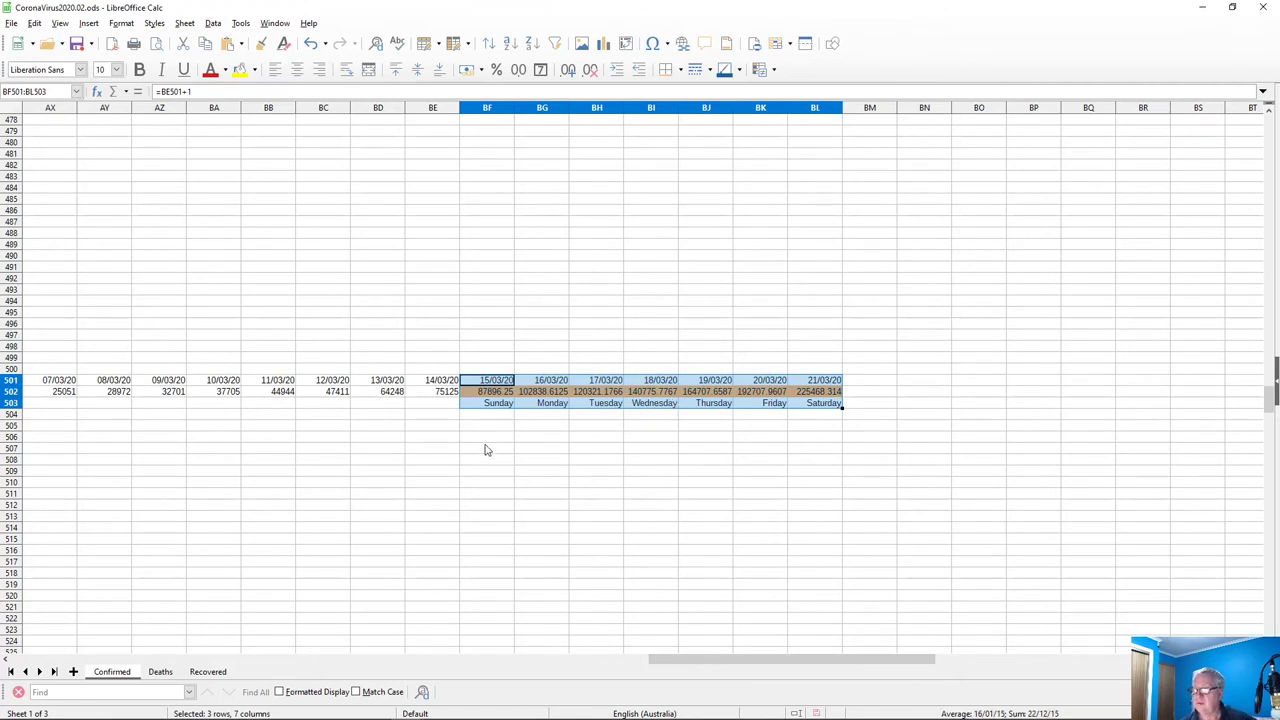
Paste the projection block at BF445 as well, overwriting the existing projected values in row 446
scroll(485, 450, "up", 16)
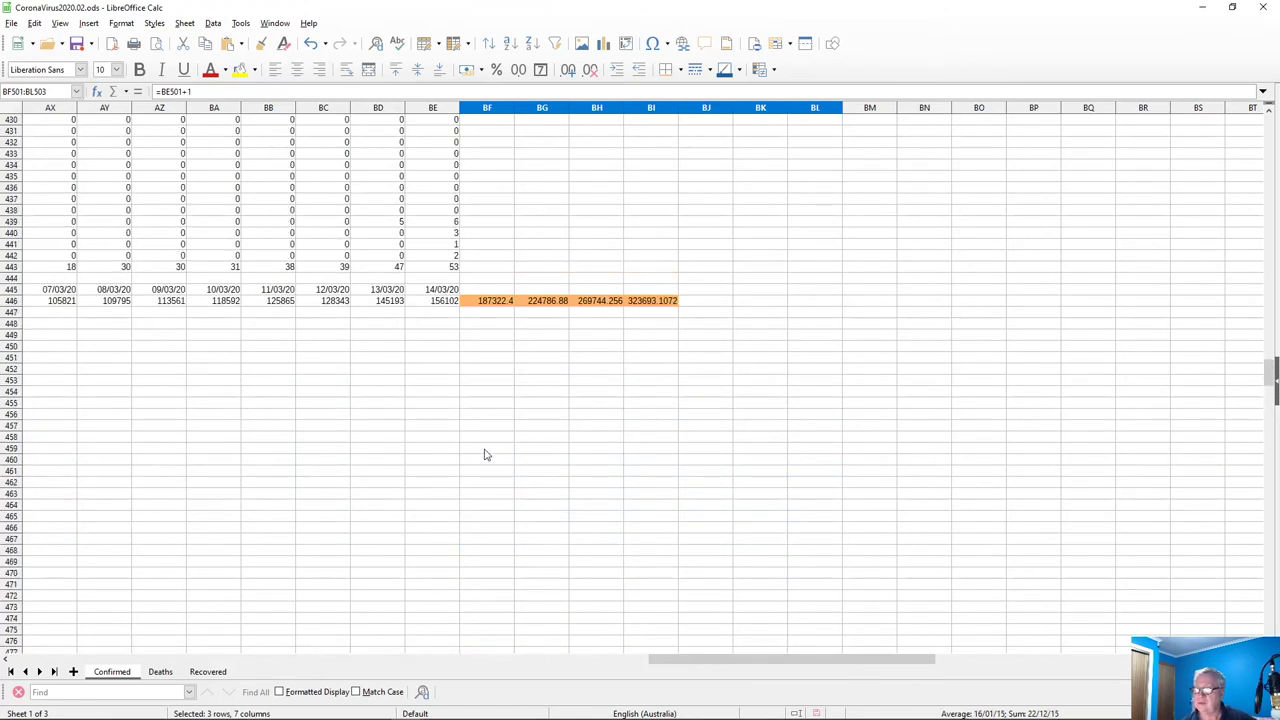
left_click(474, 292)
left_click_drag(474, 292, 477, 318)
key("ctrl+v")
left_click(674, 396)
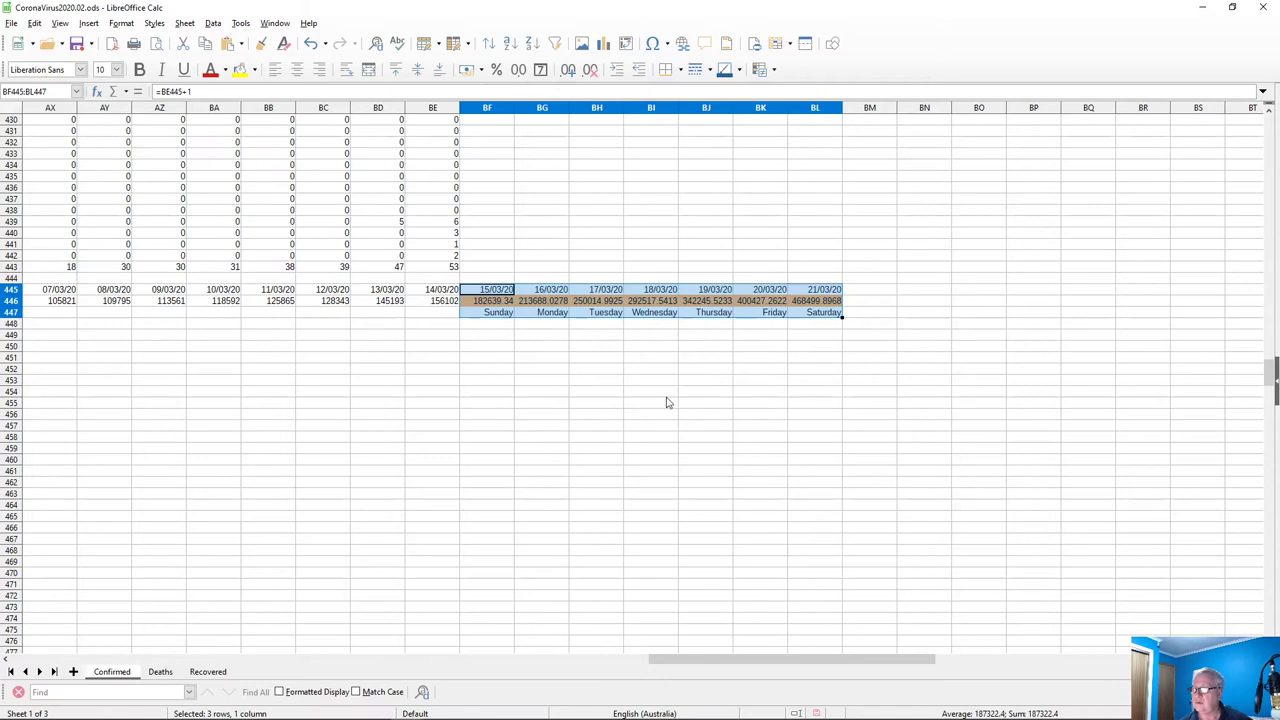
Examine the projected value for 21/03/20 in BL446, and review the projection in row 502
scroll(574, 409, "up", 20)
scroll(527, 447, "up", 18)
scroll(527, 474, "down", 20)
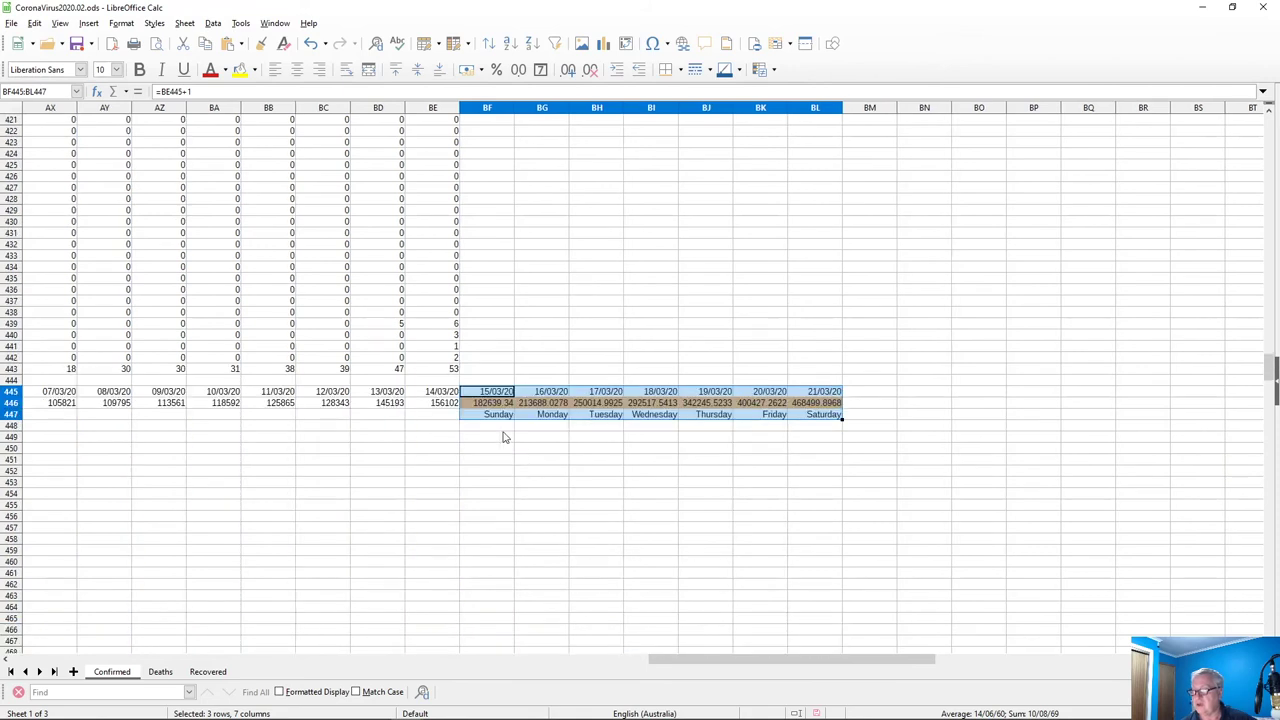
left_click(812, 404)
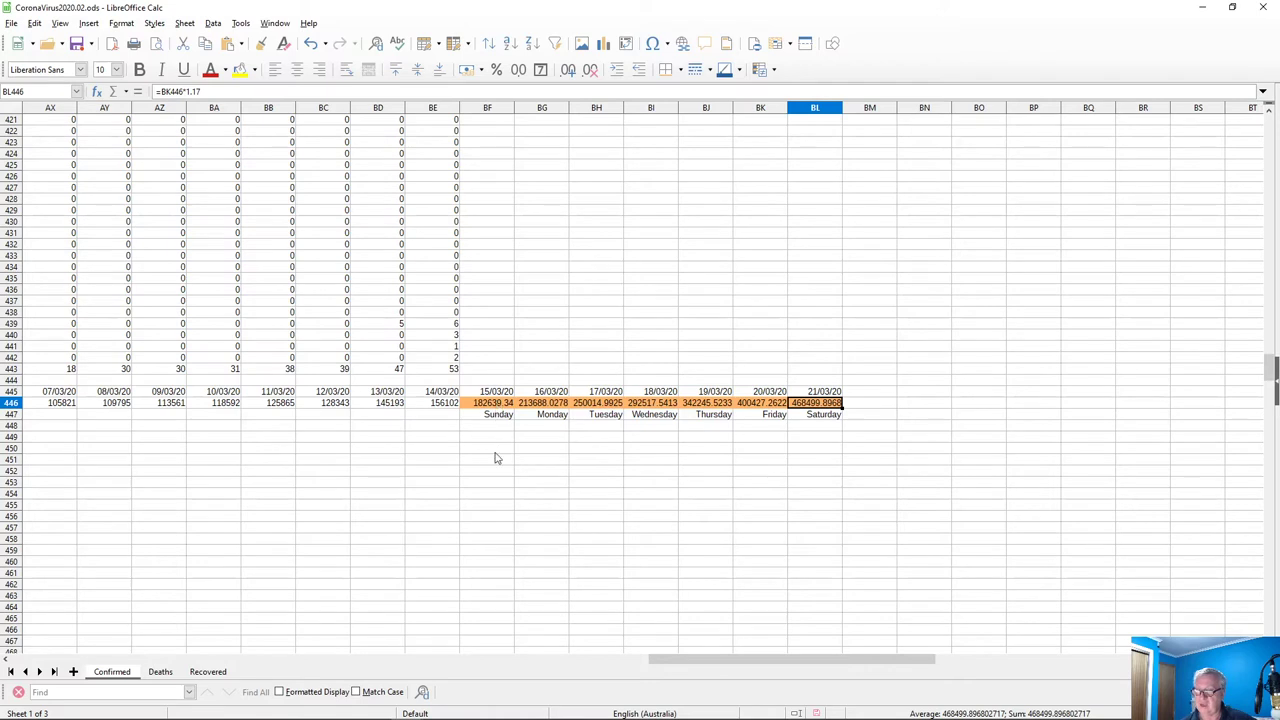
scroll(495, 457, "down", 18)
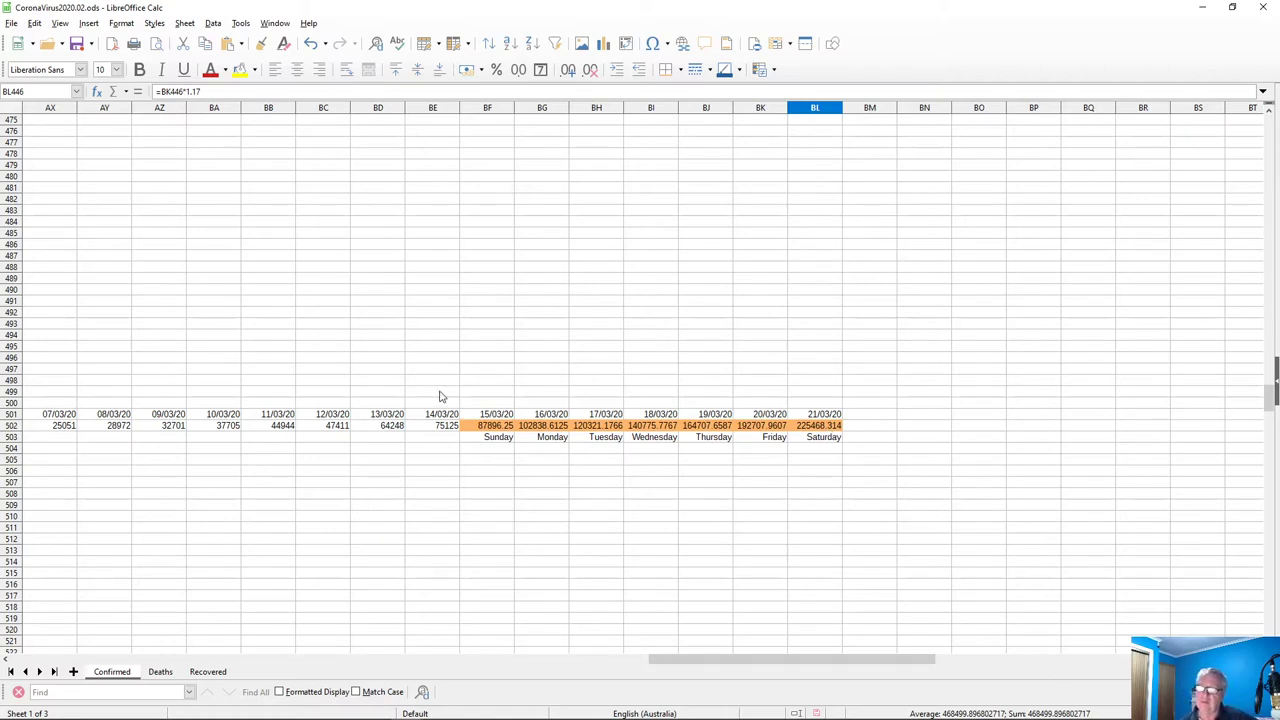
scroll(305, 380, "down", 20)
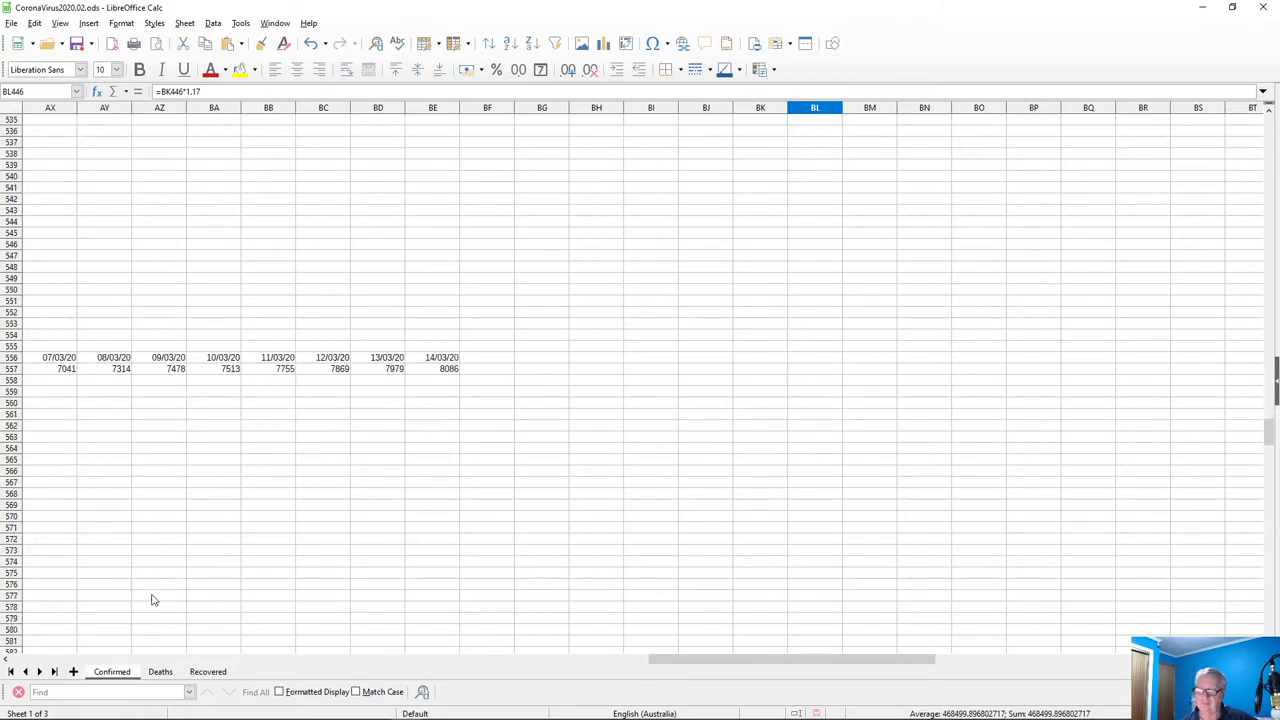
Switch to the Deaths sheet and inspect the date formula in E407 and the global deaths sum in E408
left_click(160, 672)
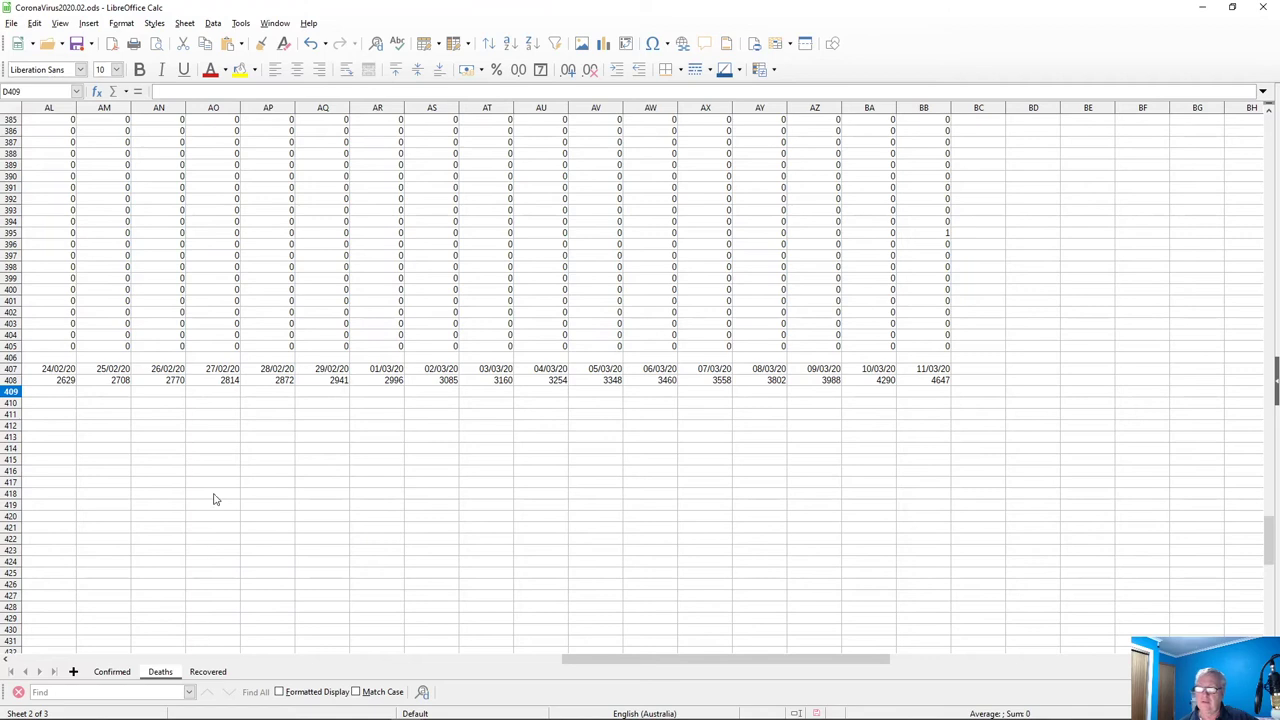
left_click_drag(640, 663, 87, 658)
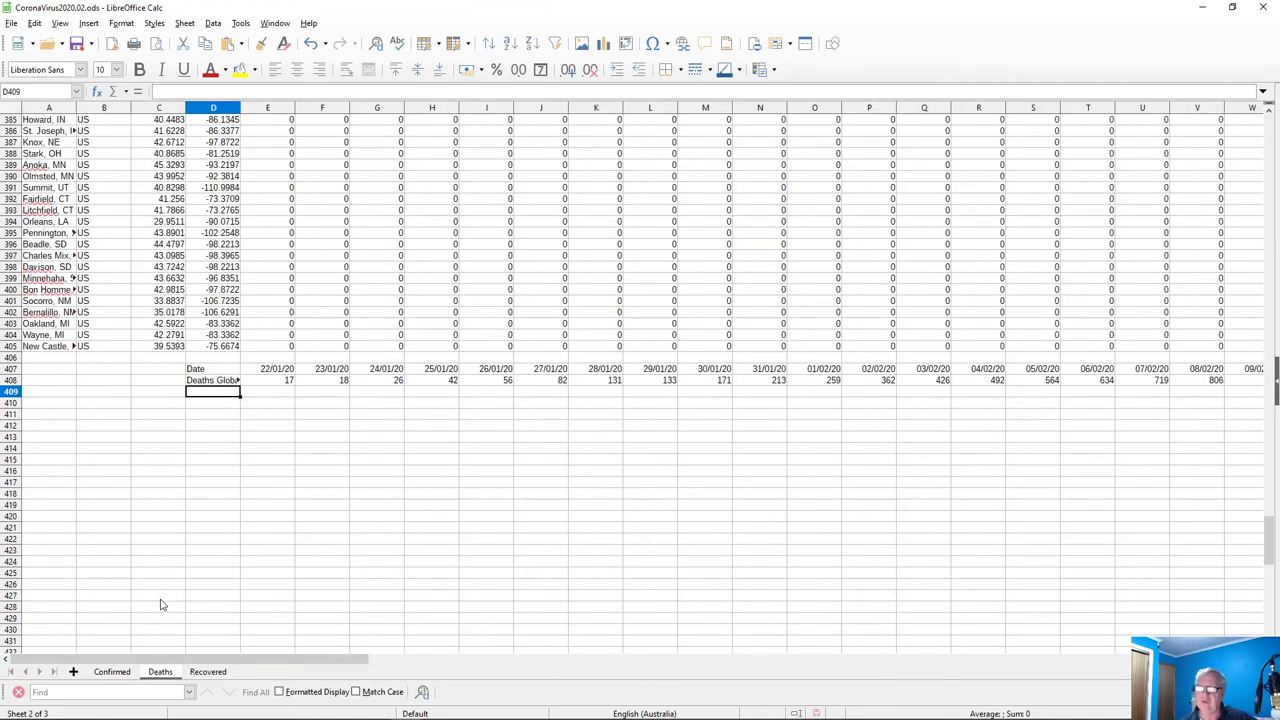
left_click(278, 372)
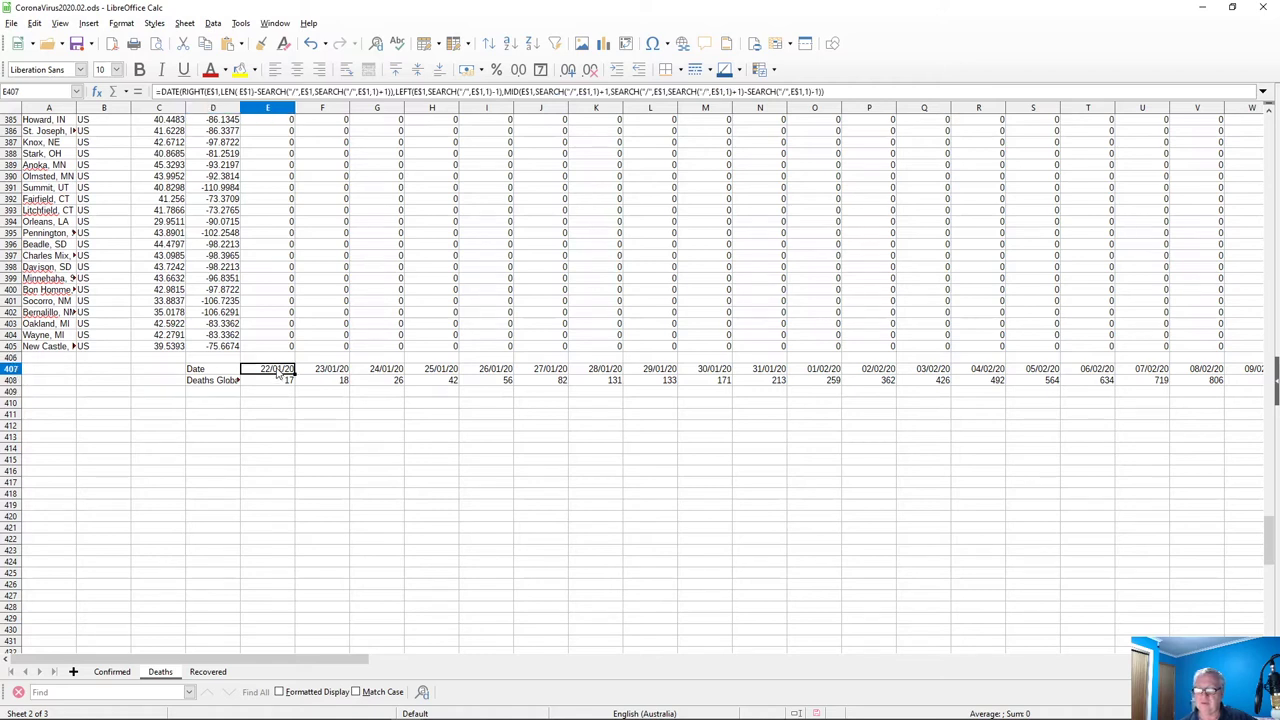
left_click(281, 382)
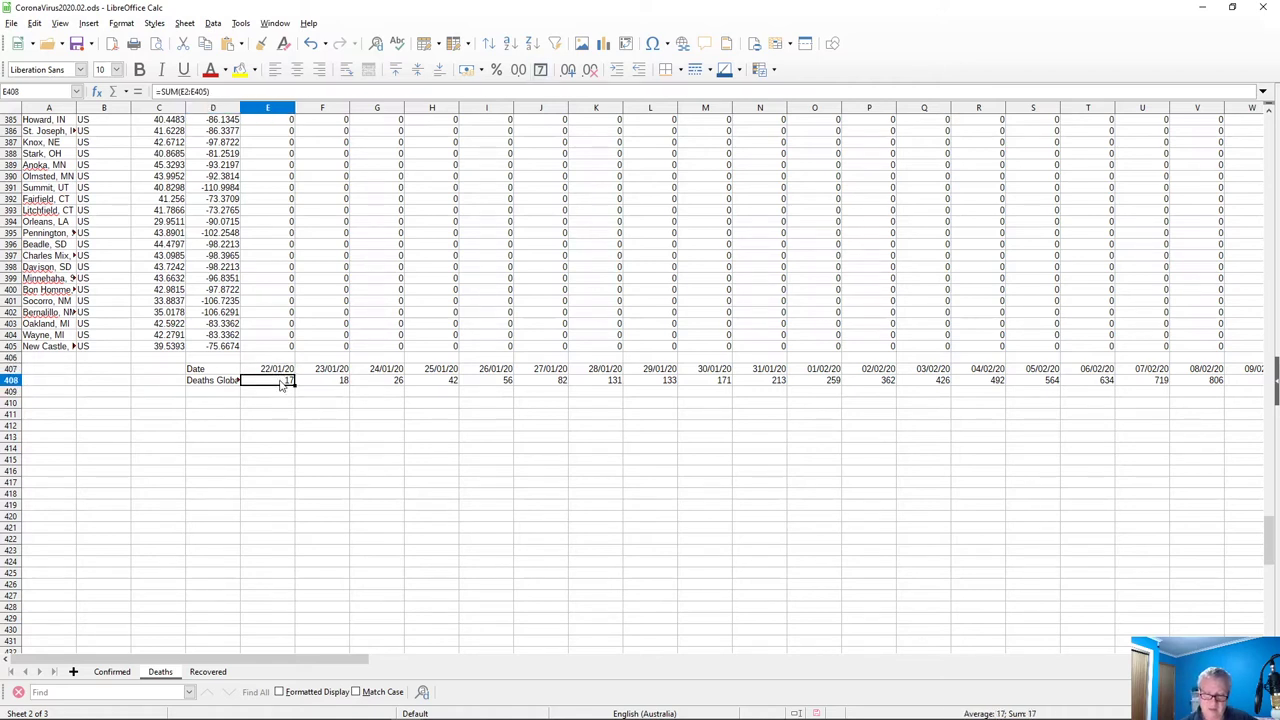
left_click(278, 371)
left_click(281, 382)
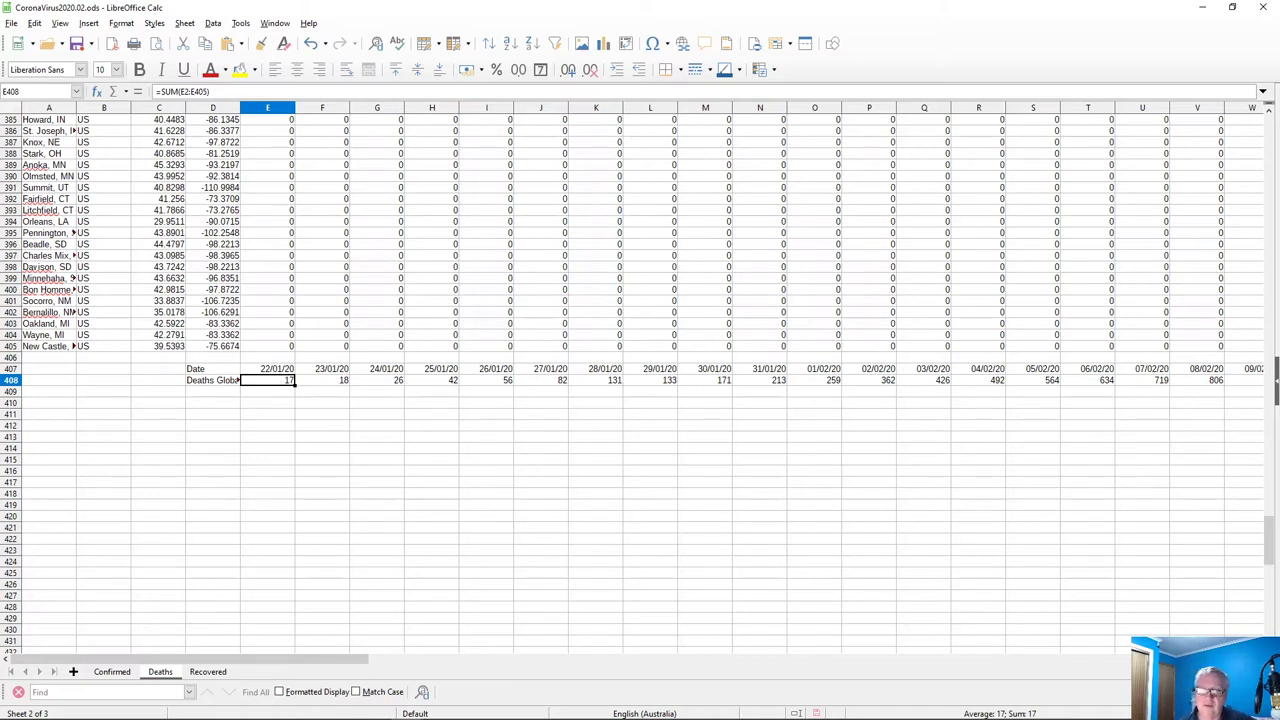
right_click(10, 346)
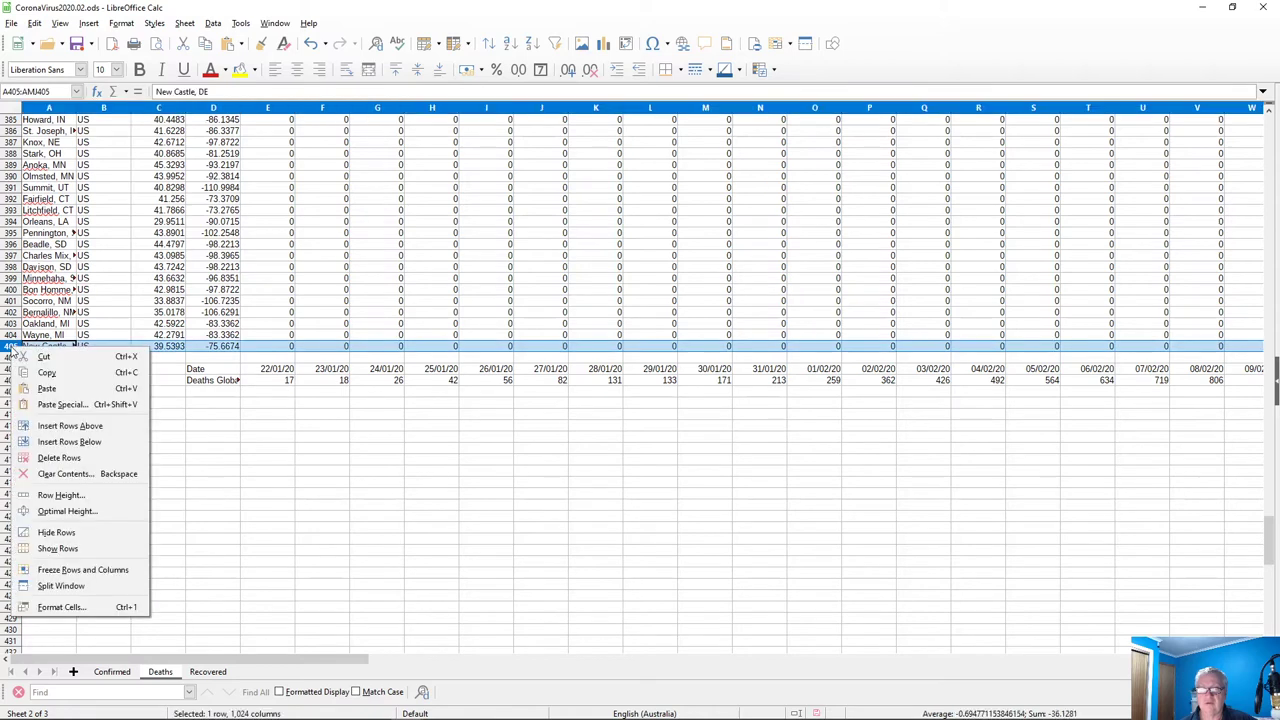
key("Escape")
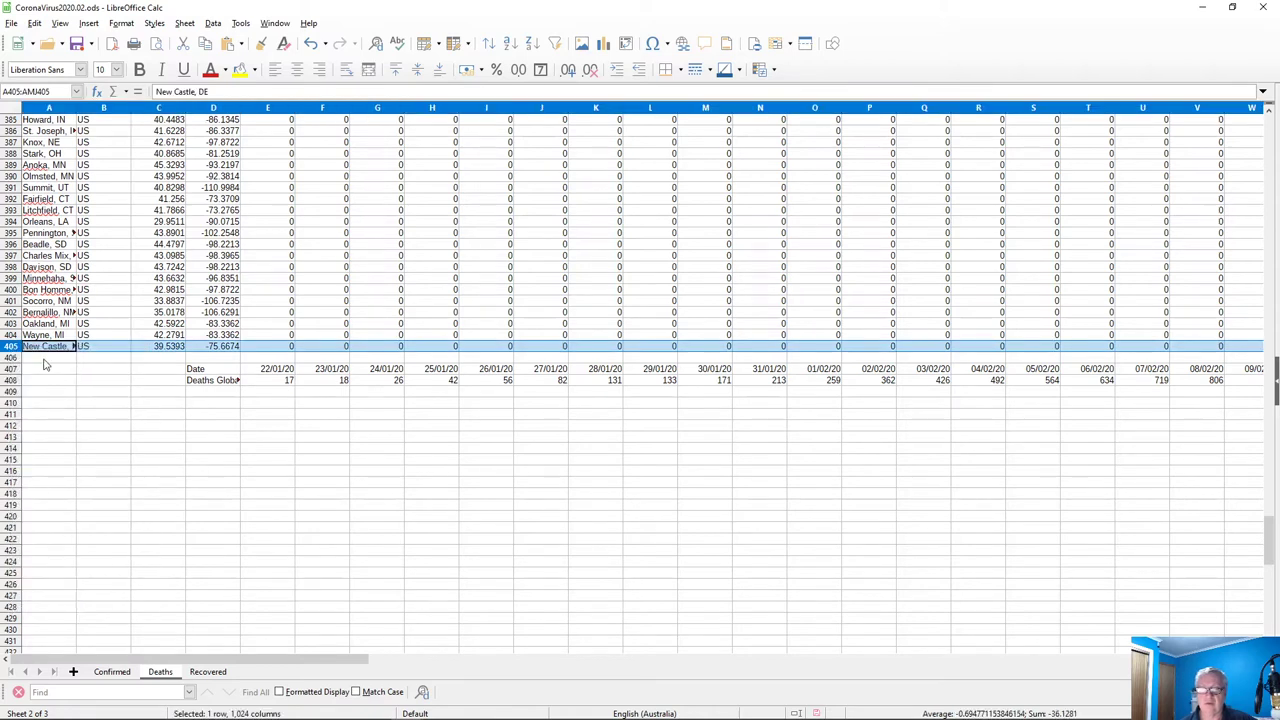
Insert 37 blank rows above row 405 on the Deaths sheet
left_click_drag(14, 350, 12, 455)
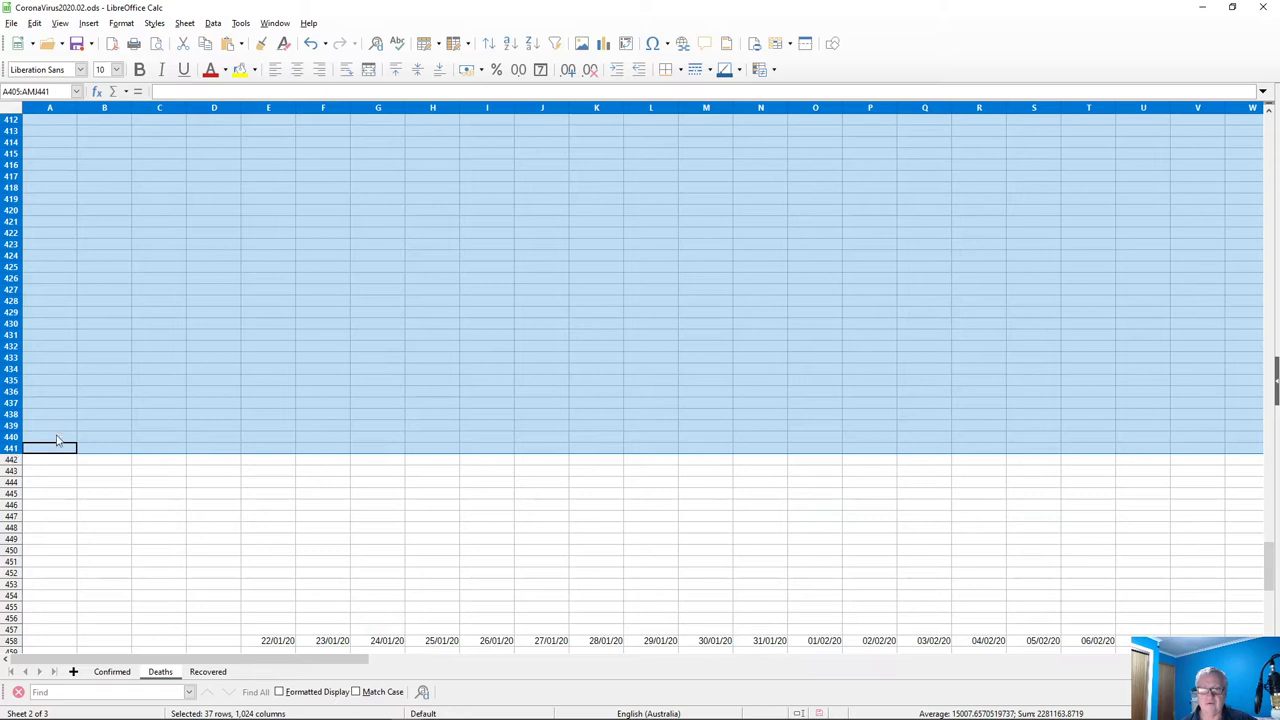
scroll(140, 338, "up", 8)
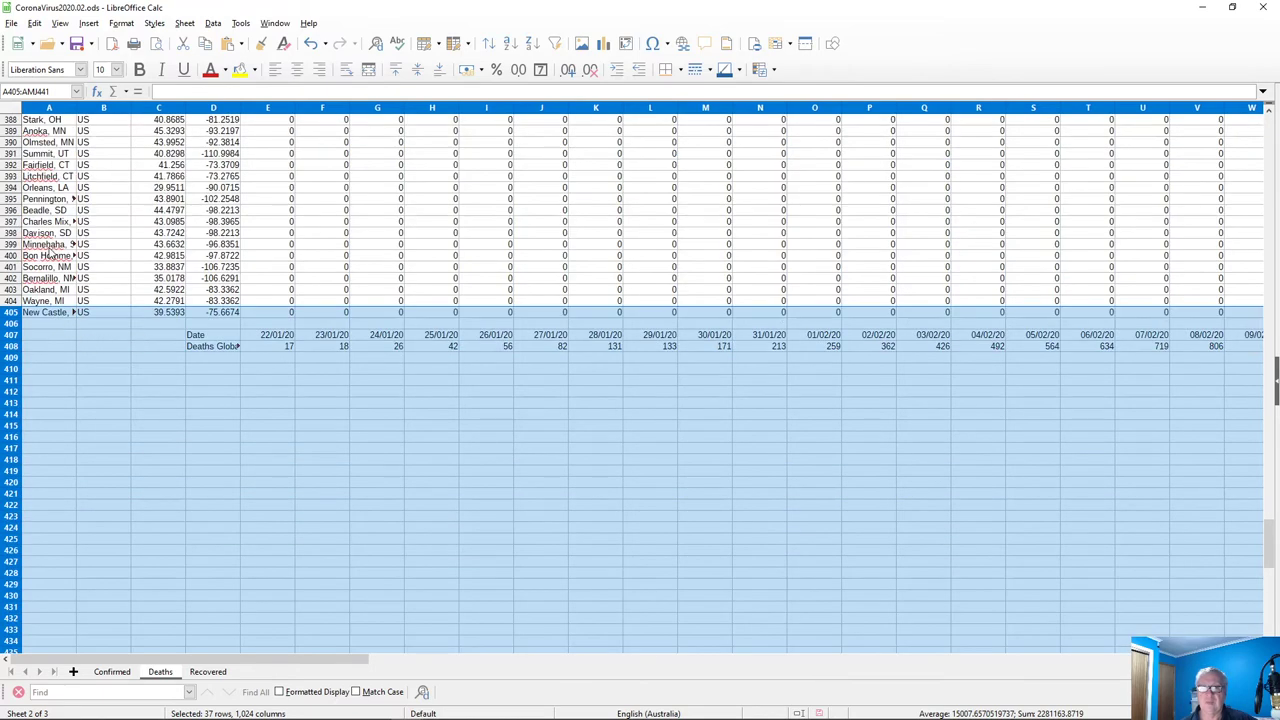
right_click(13, 318)
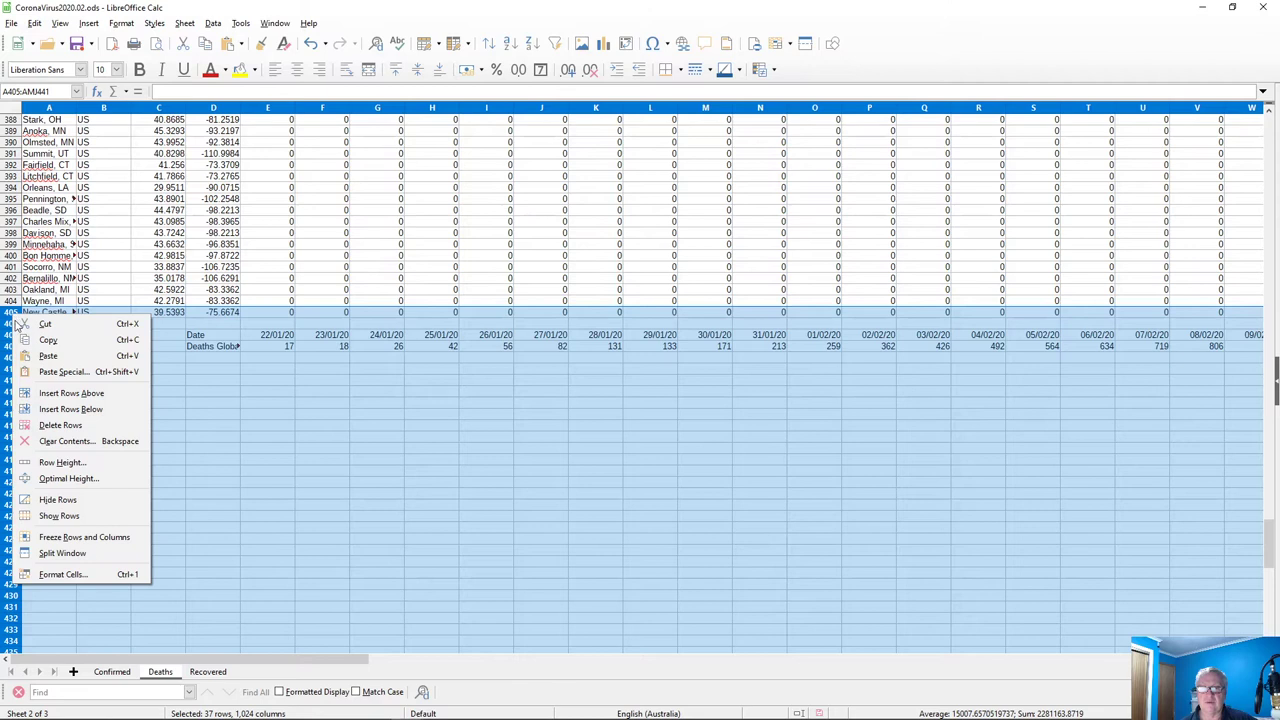
left_click(50, 400)
scroll(57, 383, "down", 10)
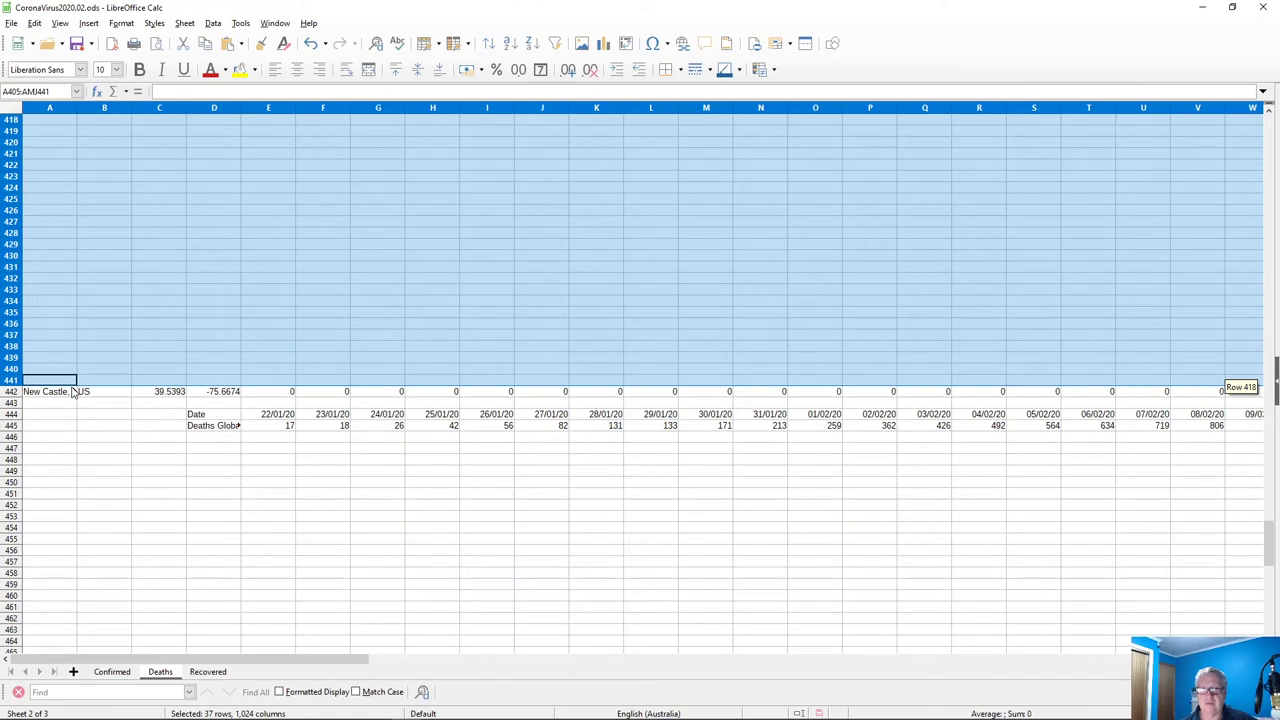
Insert one more row above row 441 on the Deaths sheet, and check the global deaths sum formula in E446
left_click(12, 381)
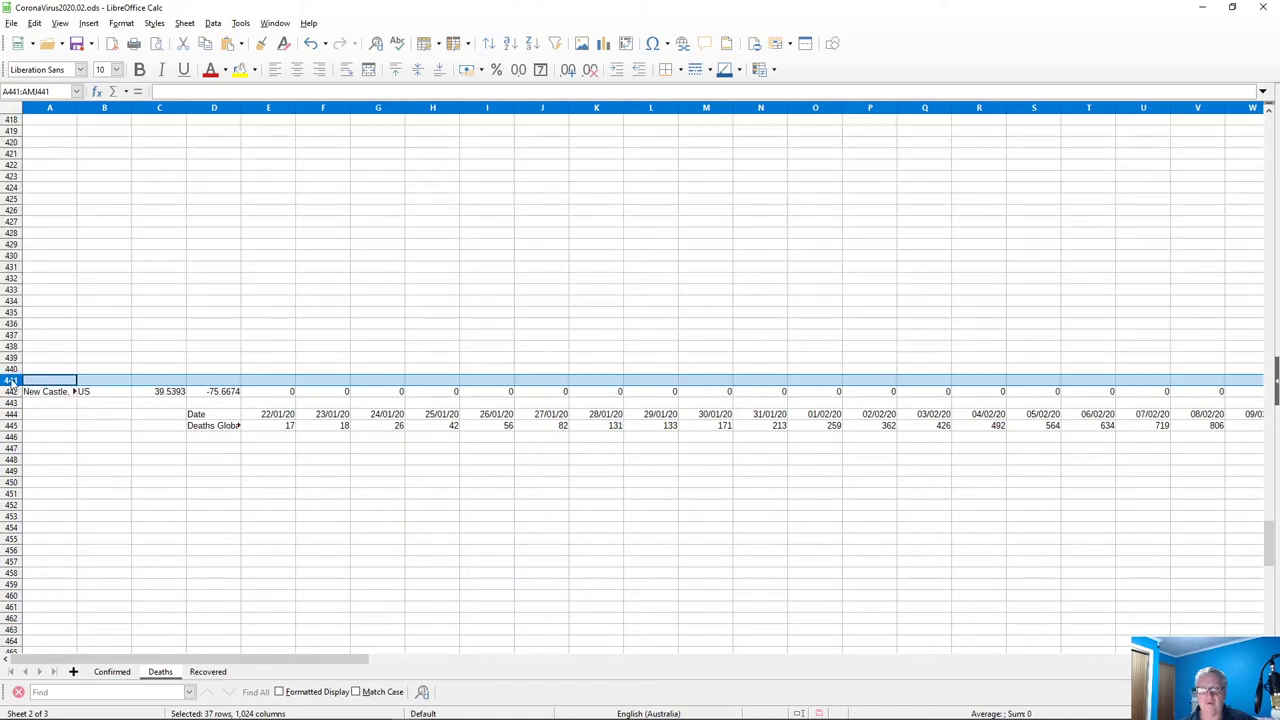
right_click(12, 381)
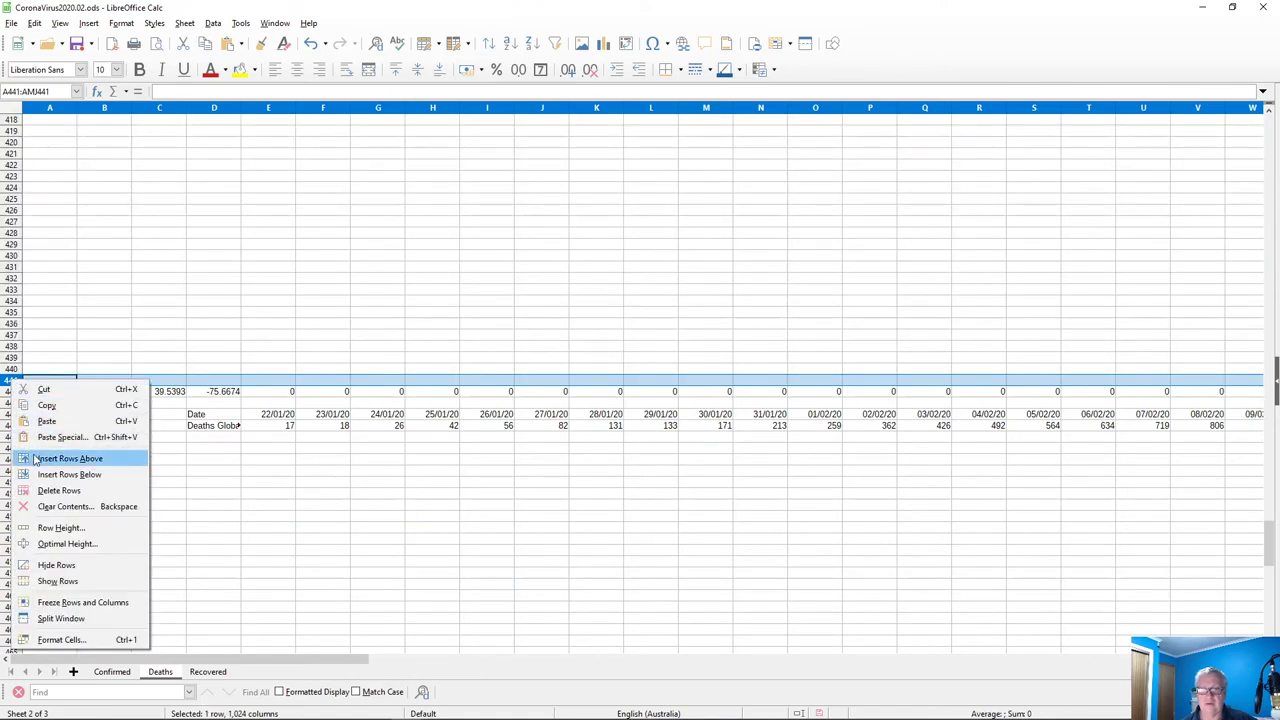
left_click(65, 458)
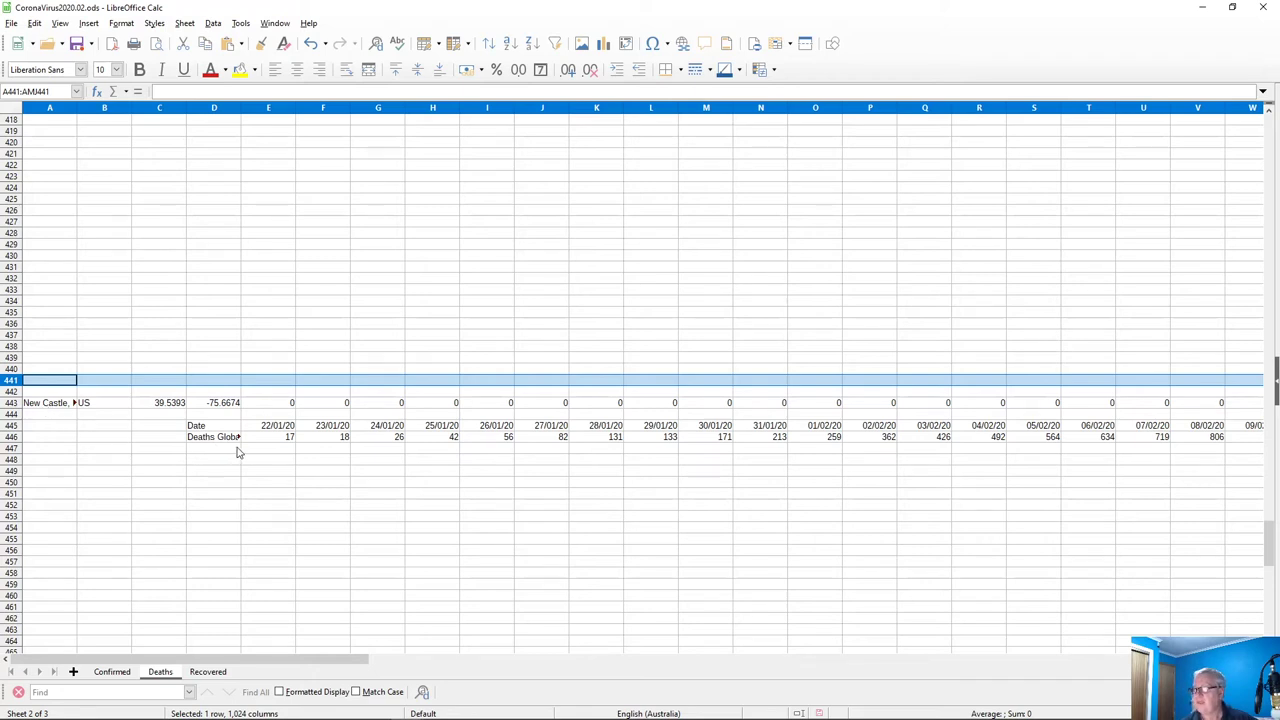
left_click(277, 439)
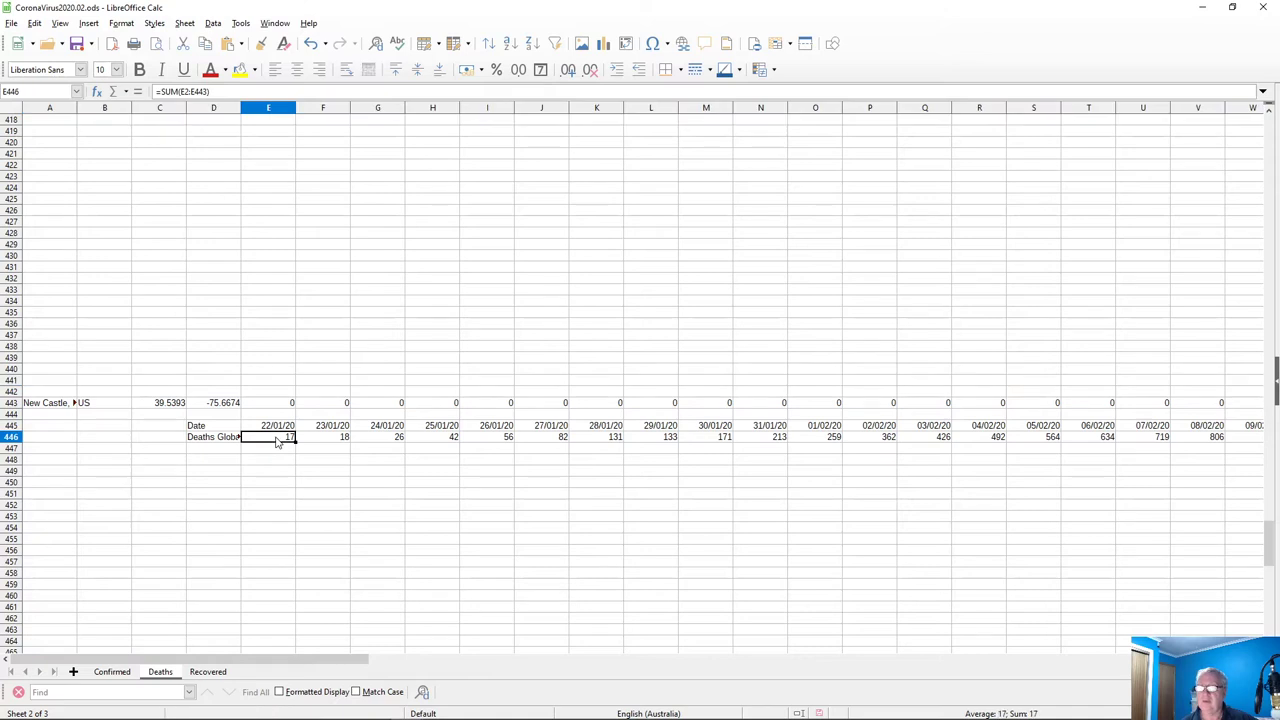
Switch to the Recovered sheet and insert 39 blank rows above row 405
left_click(205, 672)
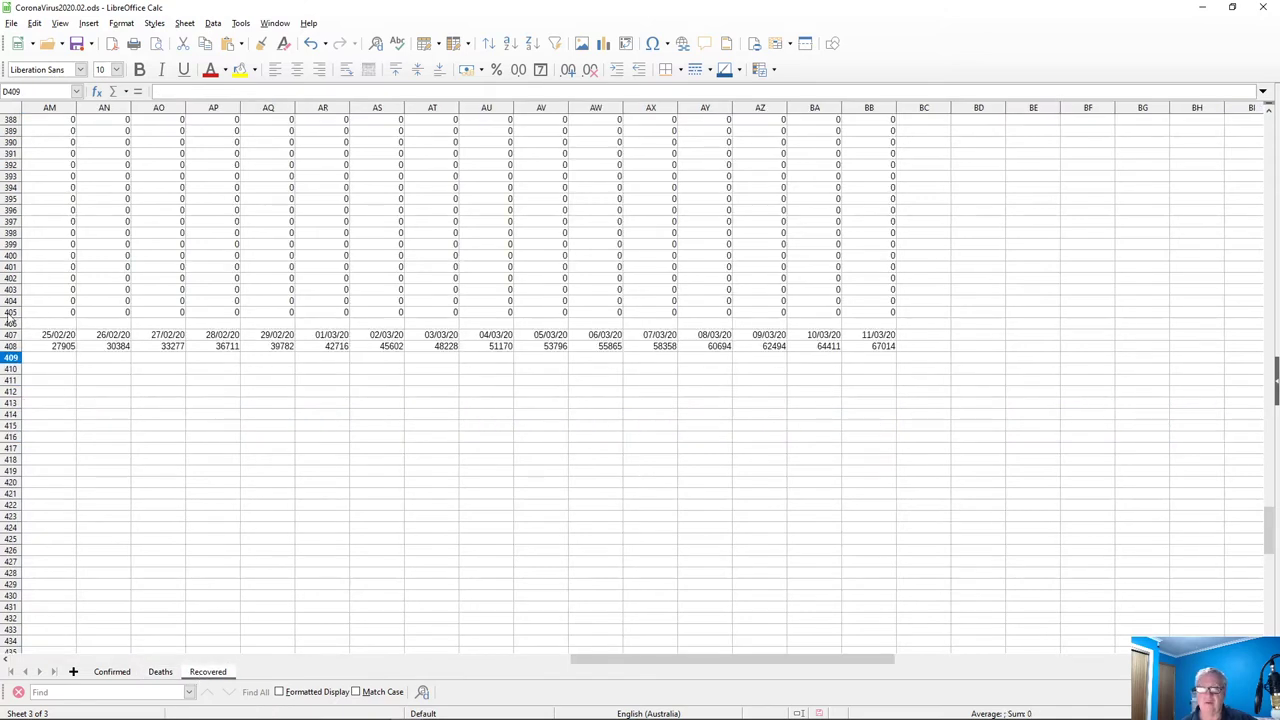
left_click_drag(10, 313, 10, 403)
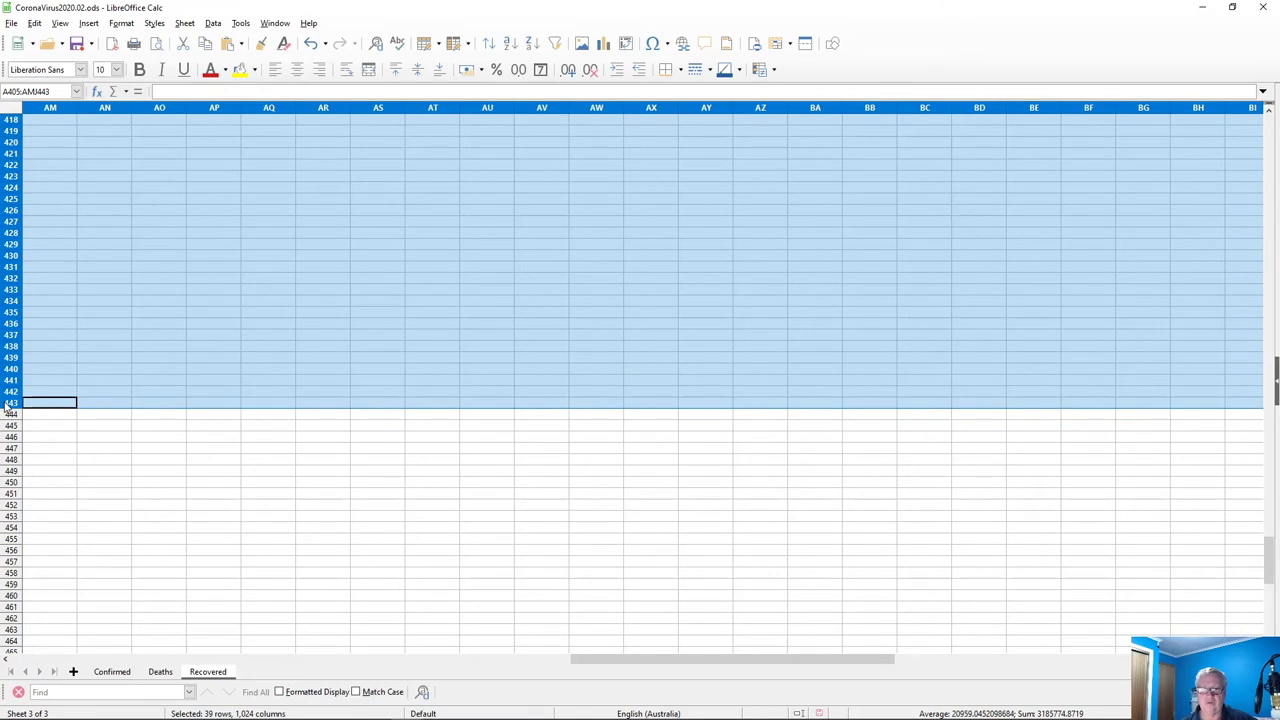
right_click(12, 405)
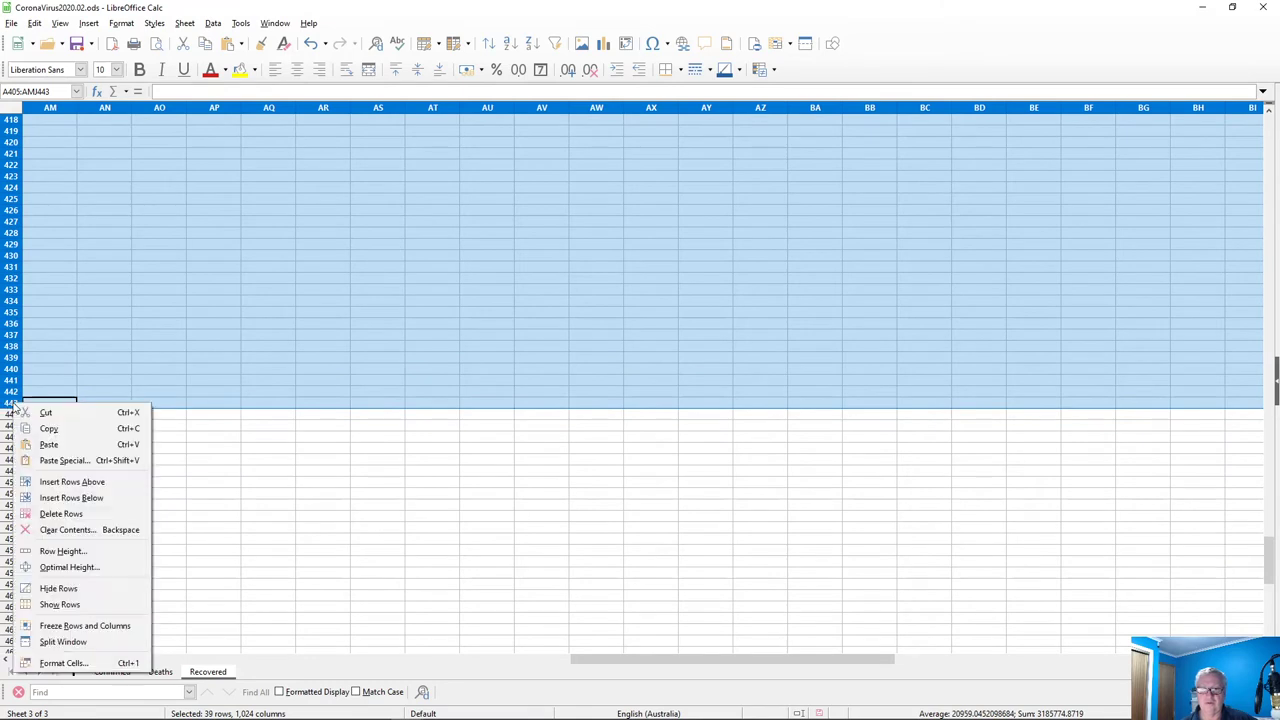
left_click(55, 481)
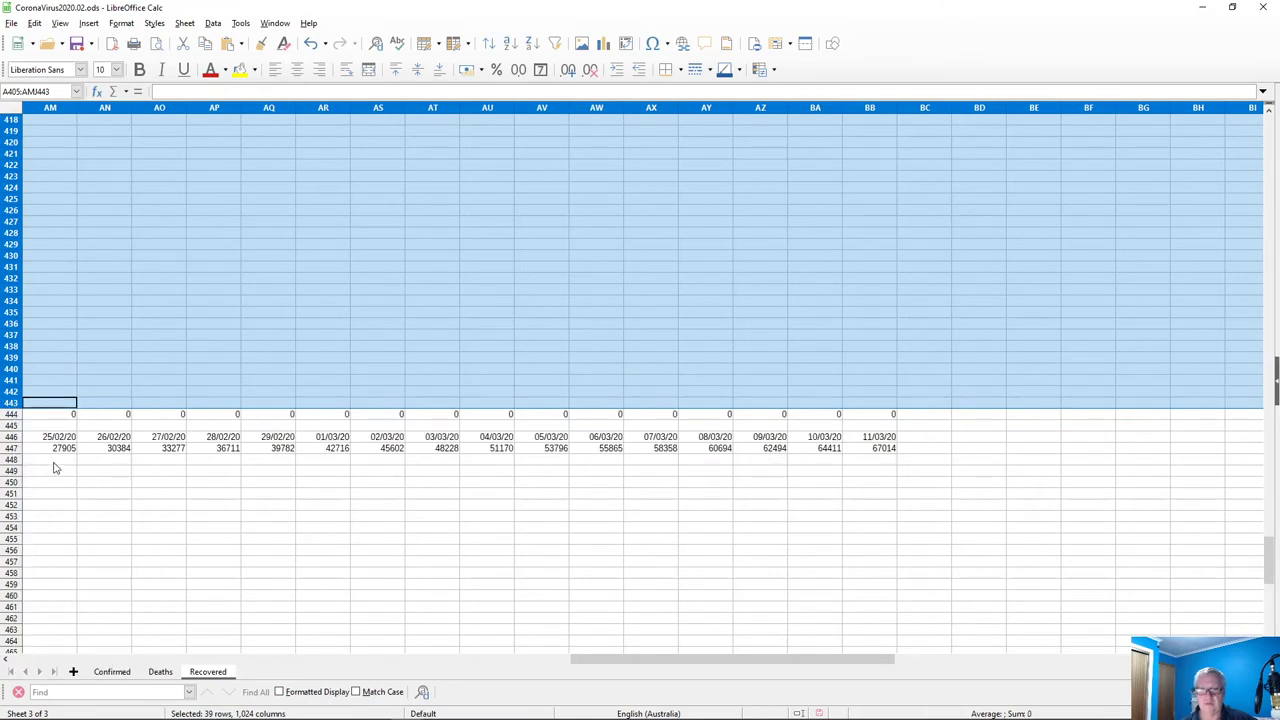
Delete the surplus blank row 442 on the Recovered sheet, and check the region and totals labels below it
left_click(11, 392)
right_click(10, 393)
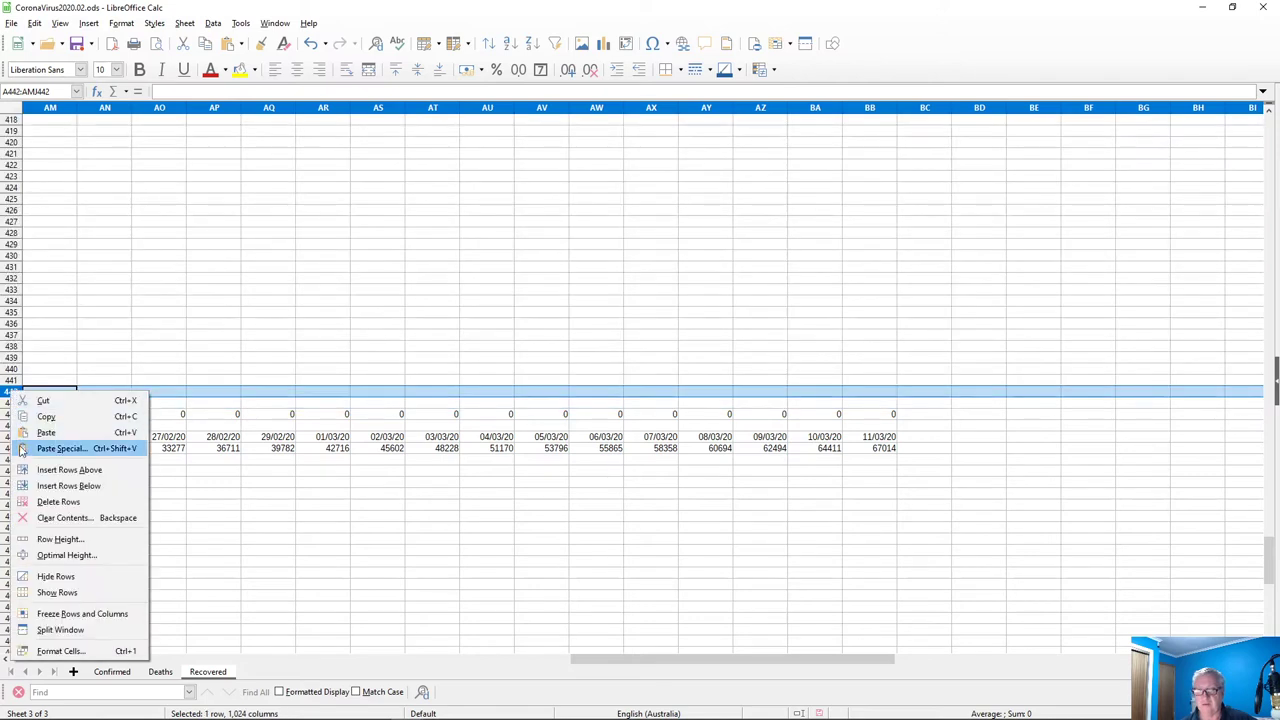
left_click(35, 501)
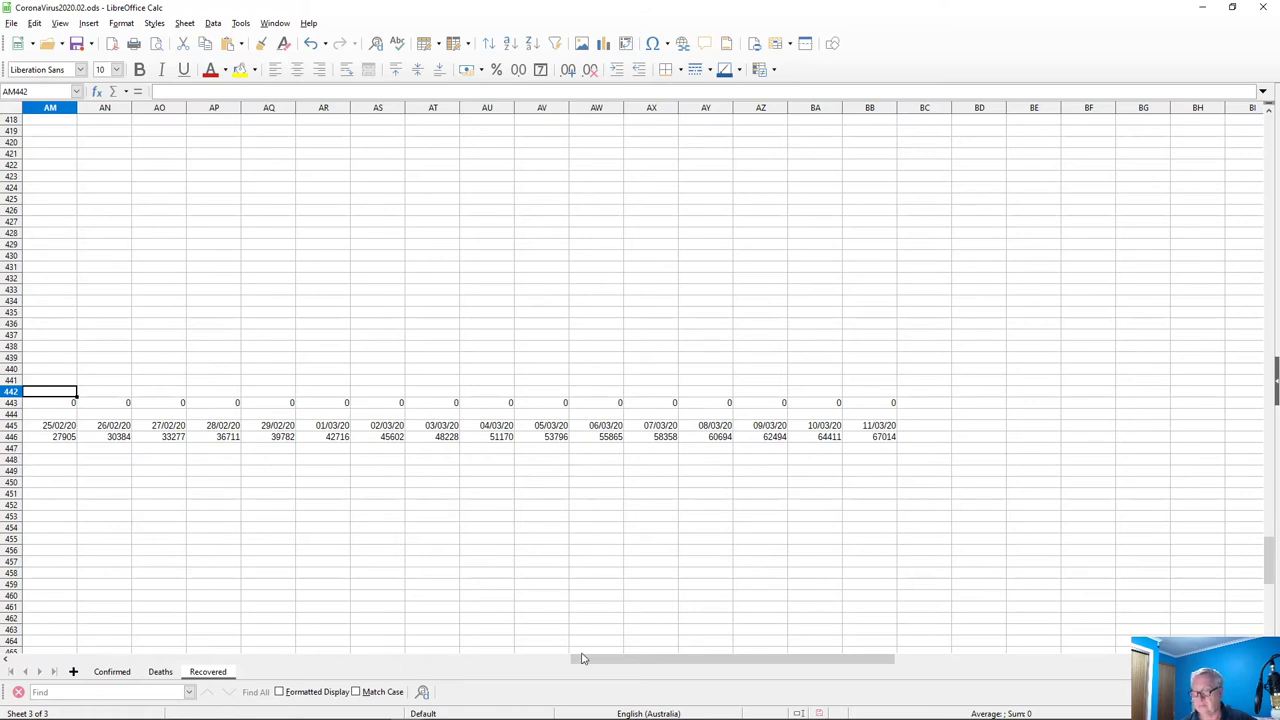
left_click_drag(598, 660, 30, 660)
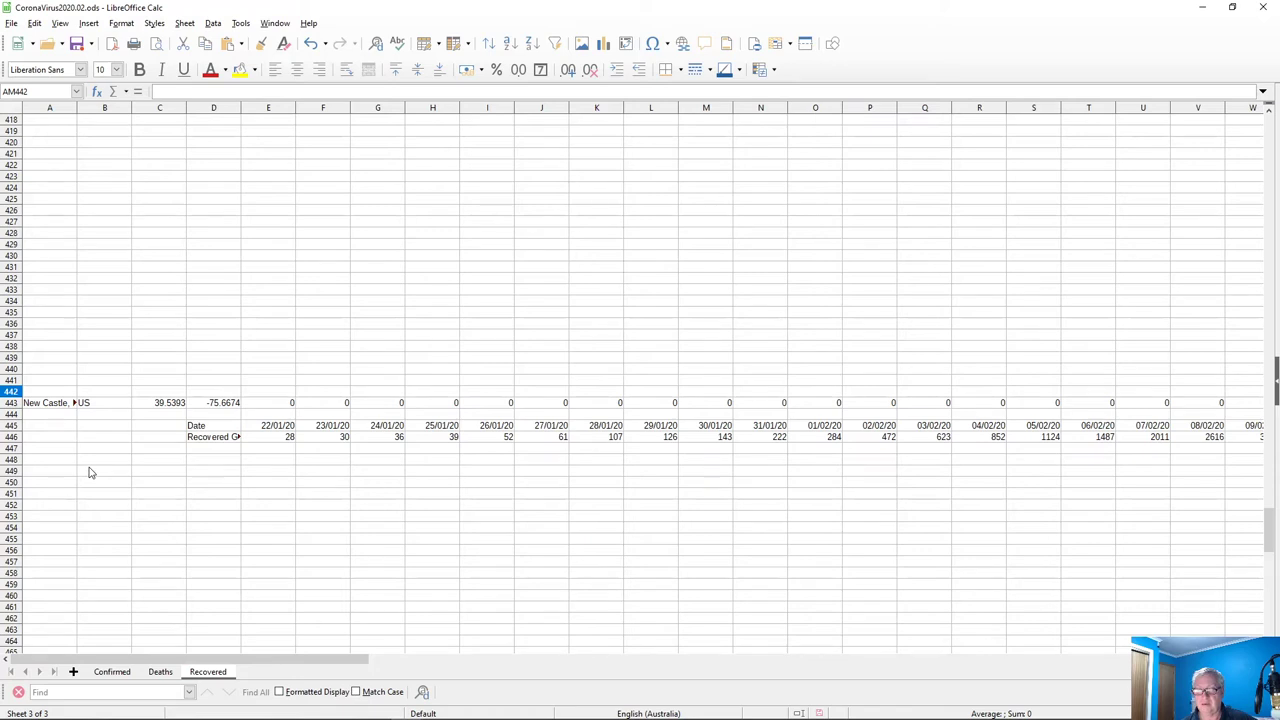
Close time_series_19-covid-Confirmed.csv and open time_series_19-covid-Deaths.csv with the default text import settings
left_click(161, 672)
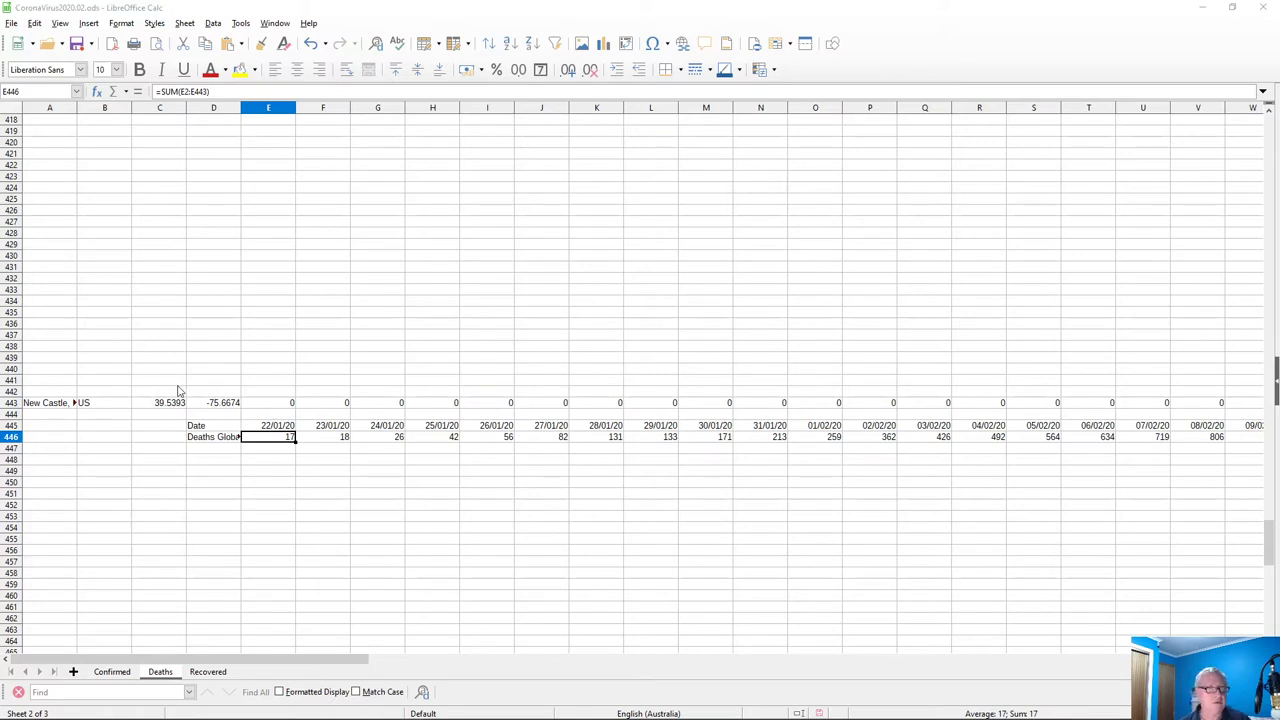
key("alt+Tab")
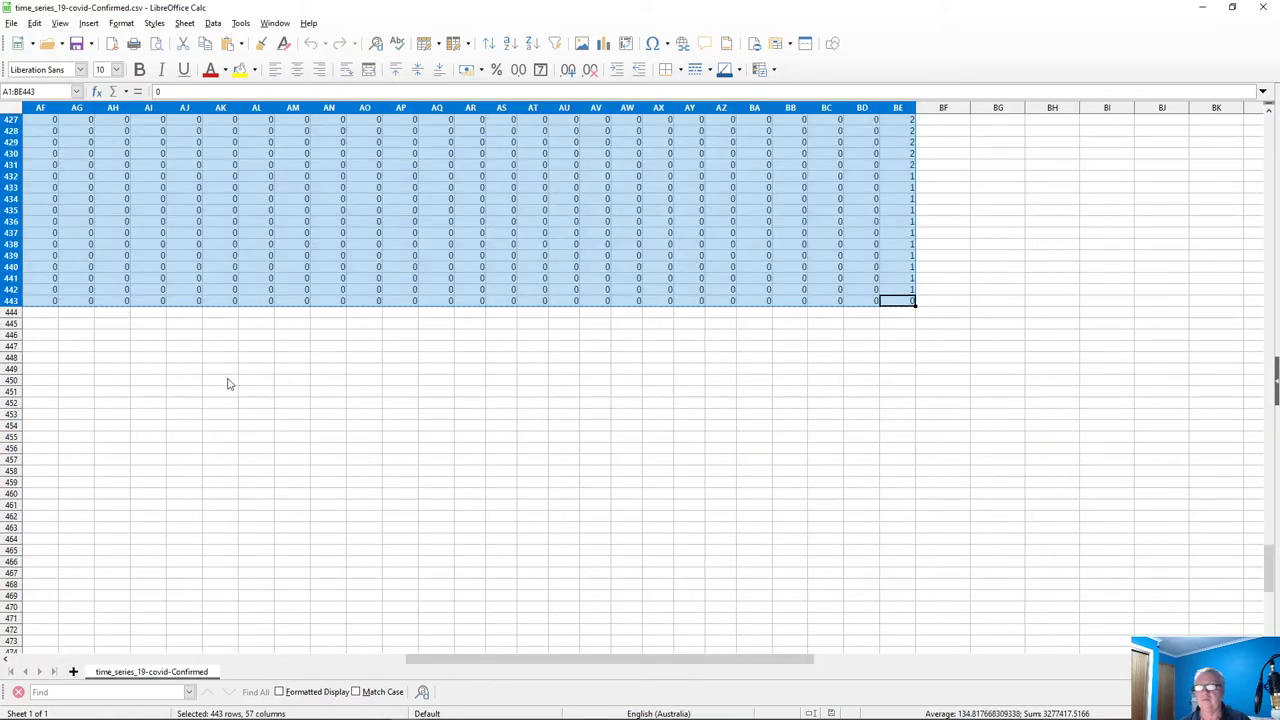
left_click(1262, 7)
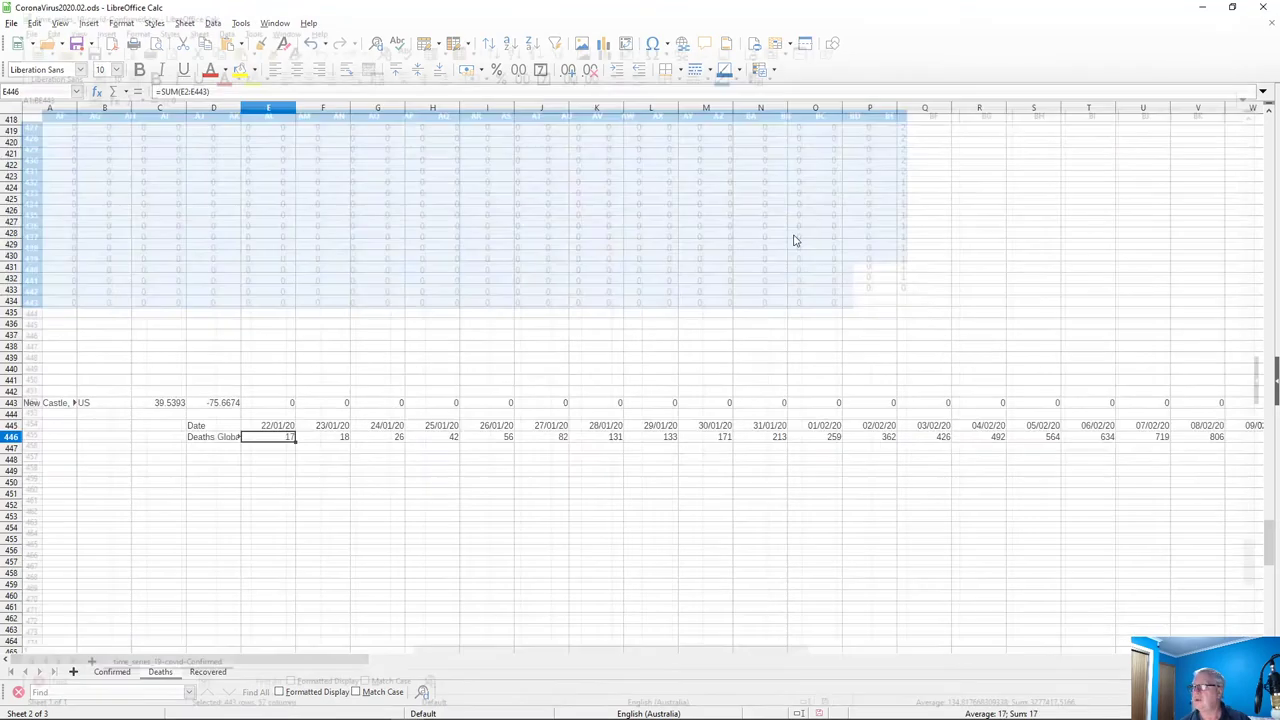
left_click(47, 48)
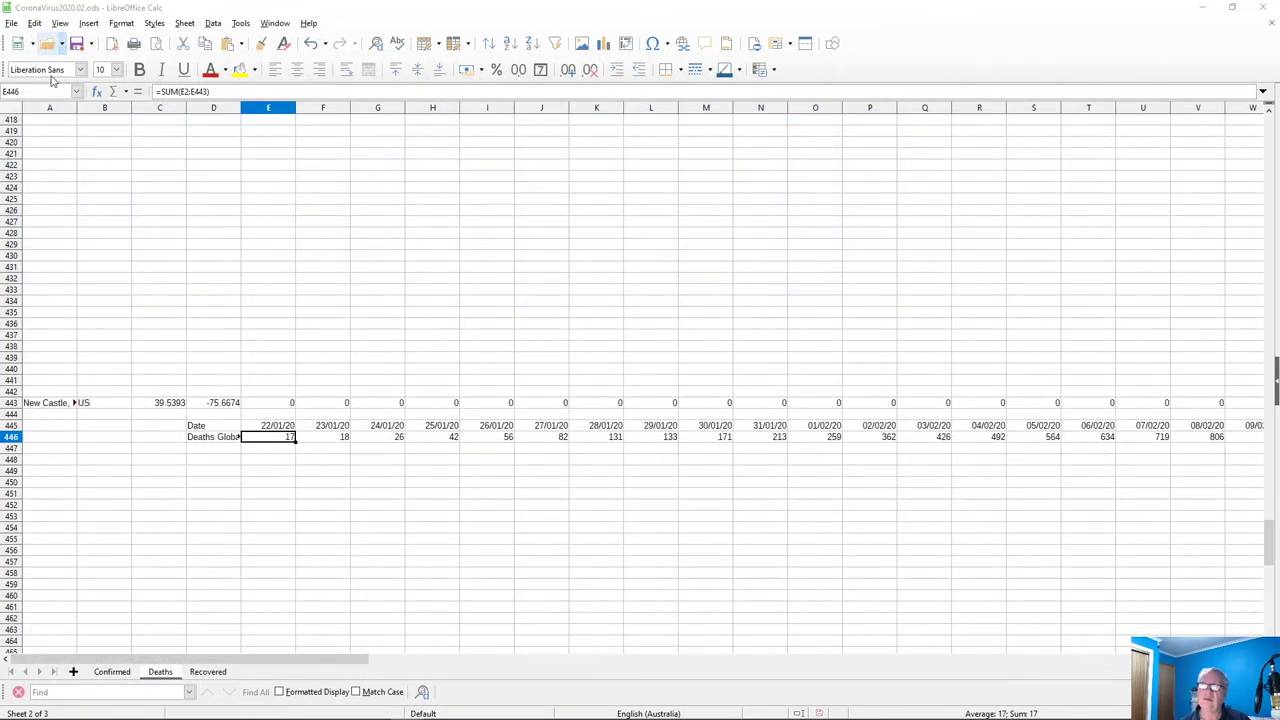
left_click(588, 238)
left_click(528, 371)
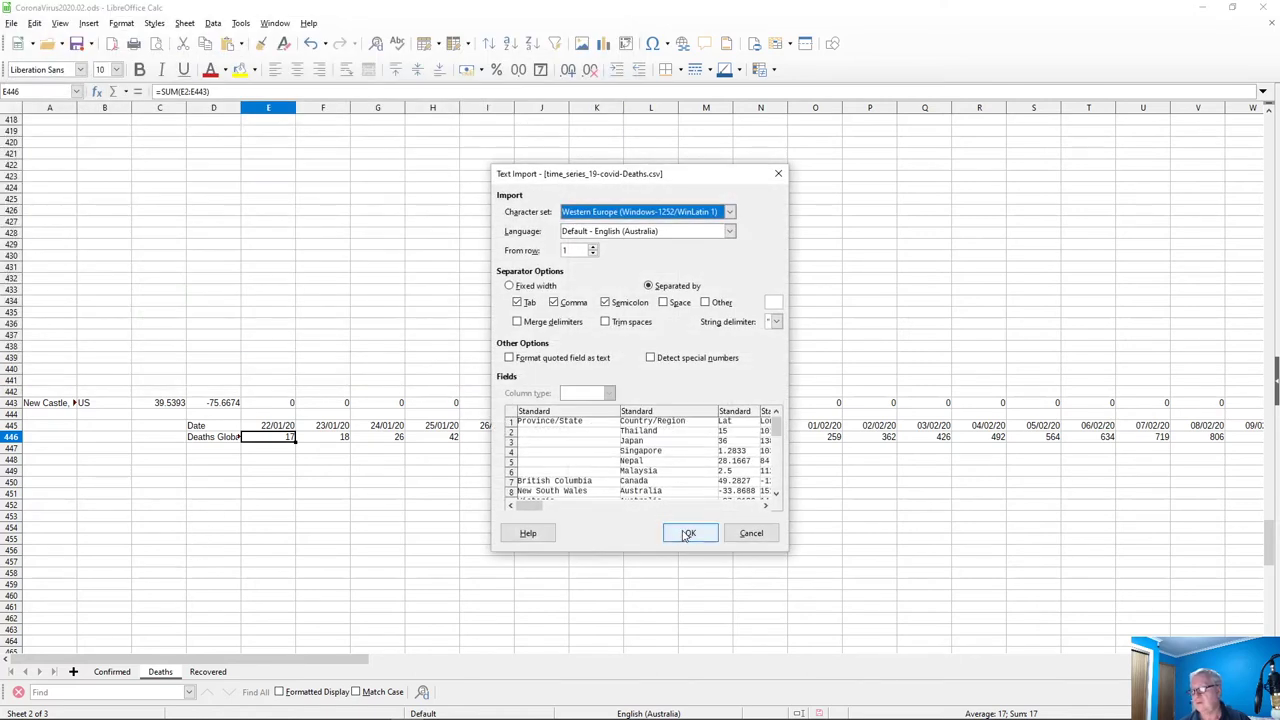
left_click(686, 535)
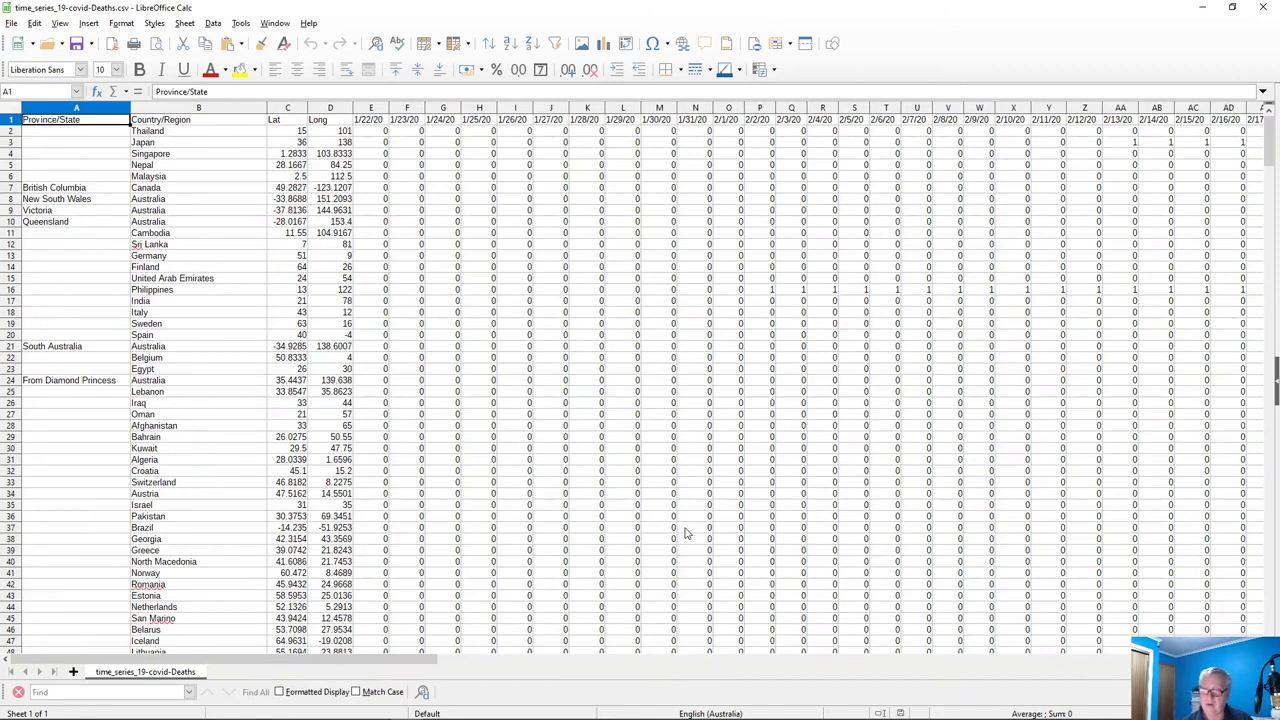
Select and copy the entire data block A1:BE443 in time_series_19-covid-Deaths.csv
key("ctrl+Right")
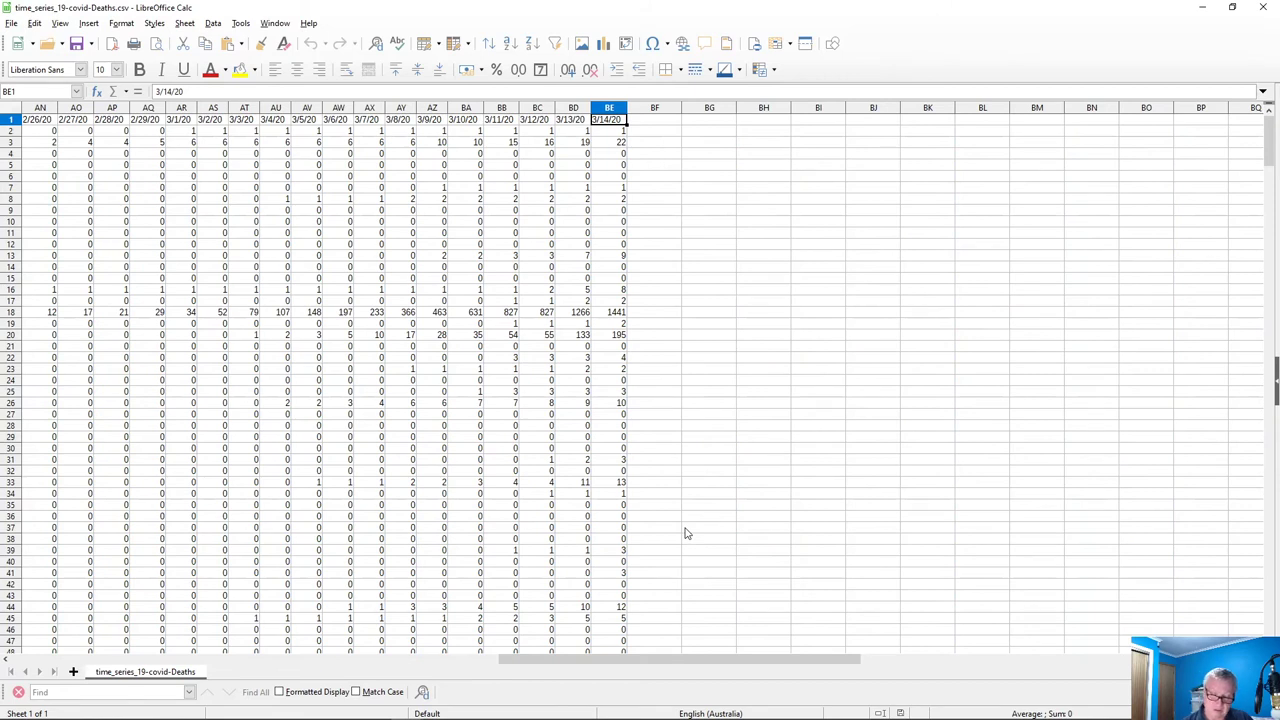
key("ctrl+Down")
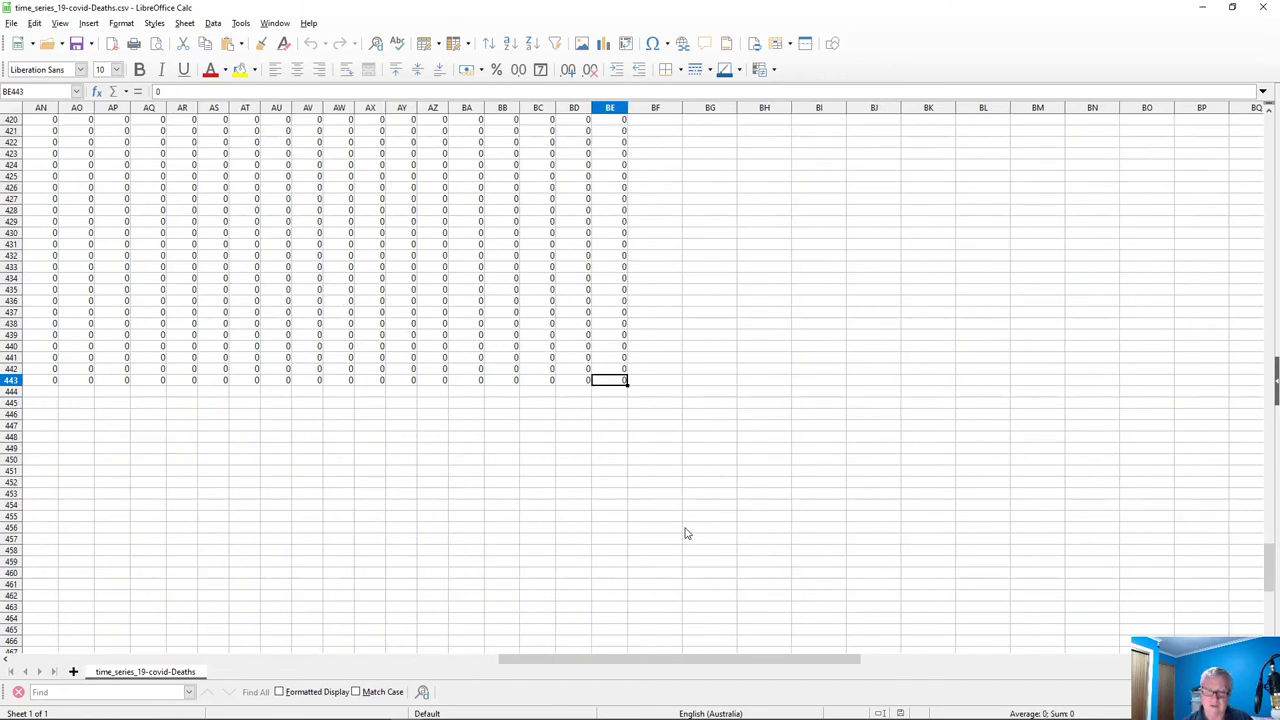
key("ctrl+shift+Home")
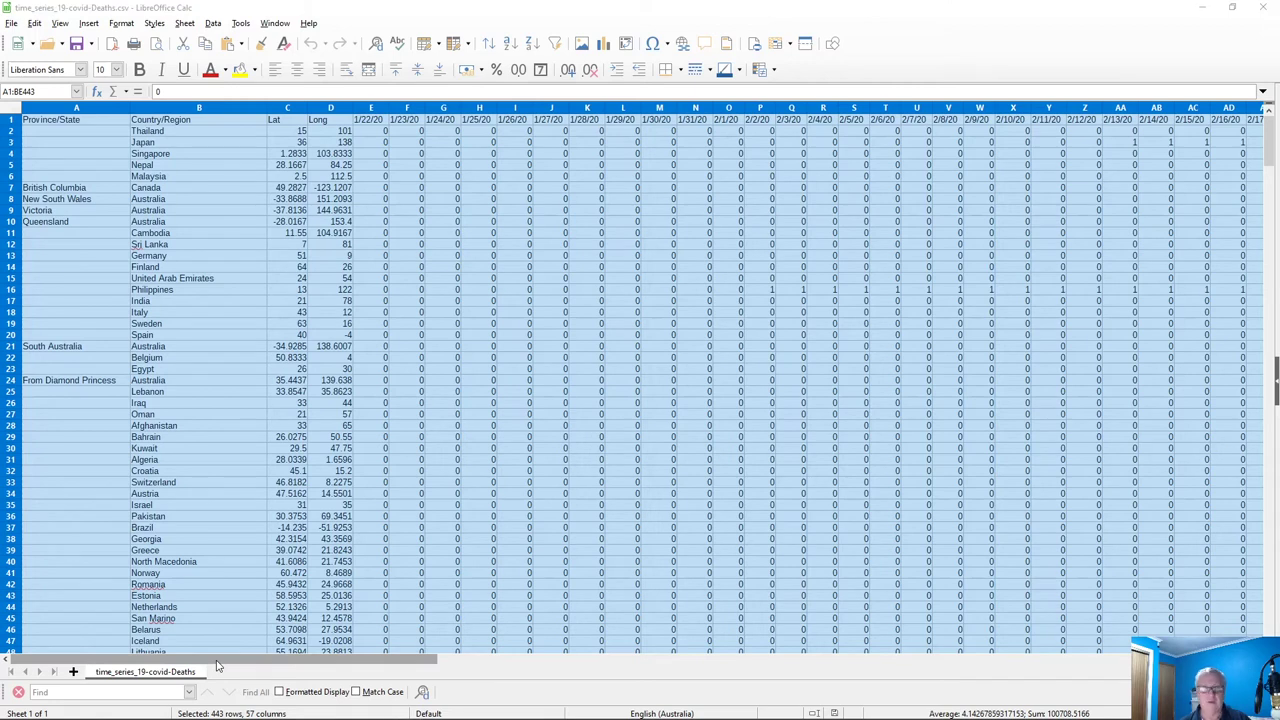
Paste the copied data at A1 of the Deaths sheet in CoronaVirus2020.02.ods, overwriting the existing data
key("alt+Tab")
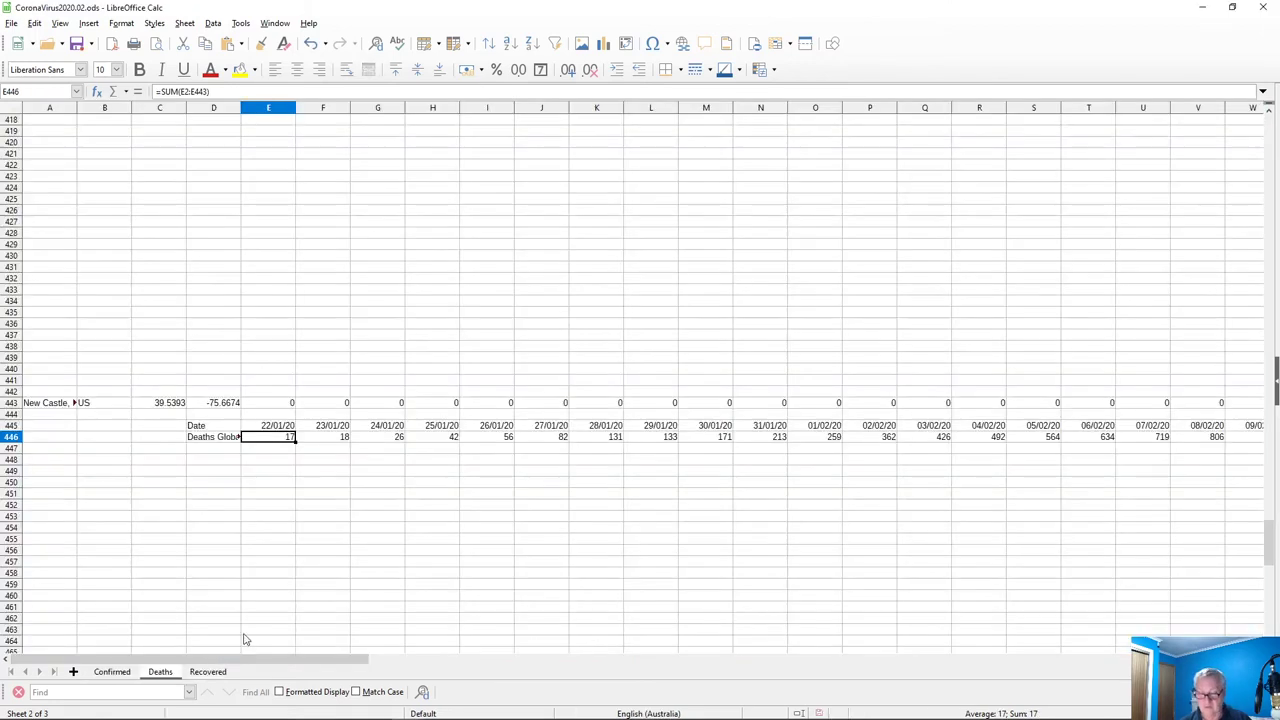
key("ctrl+Home")
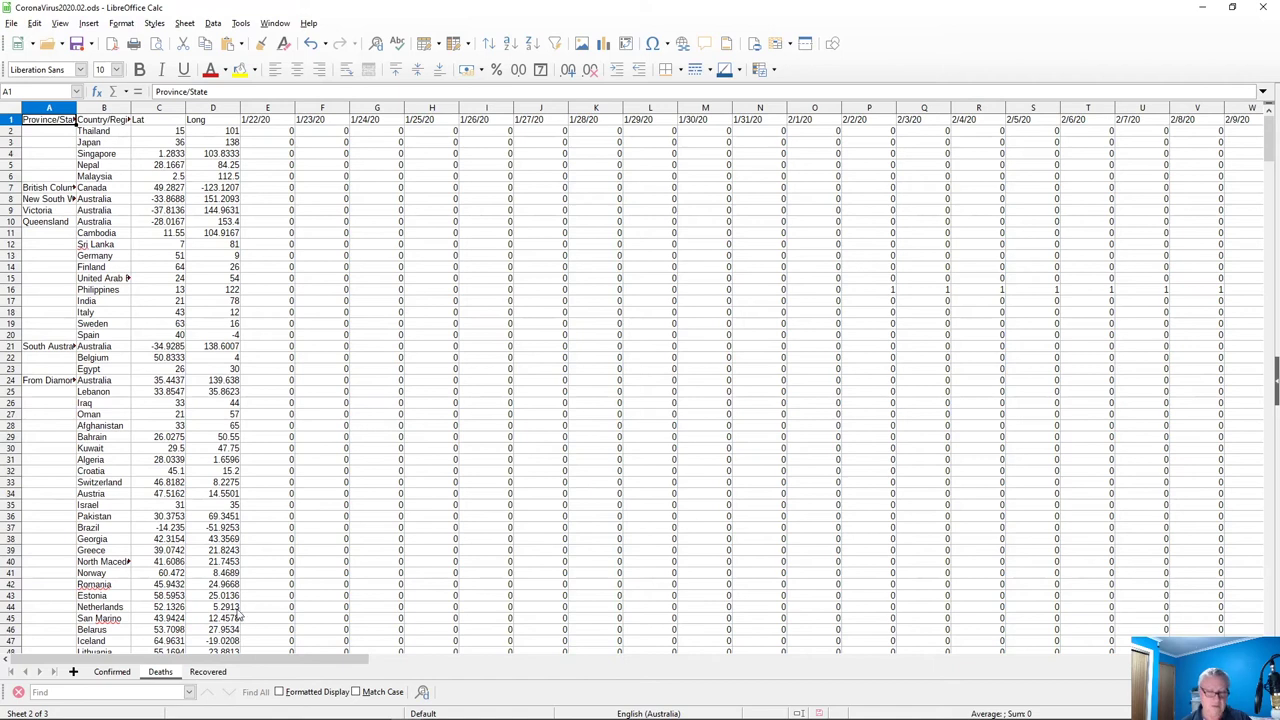
key("ctrl+v")
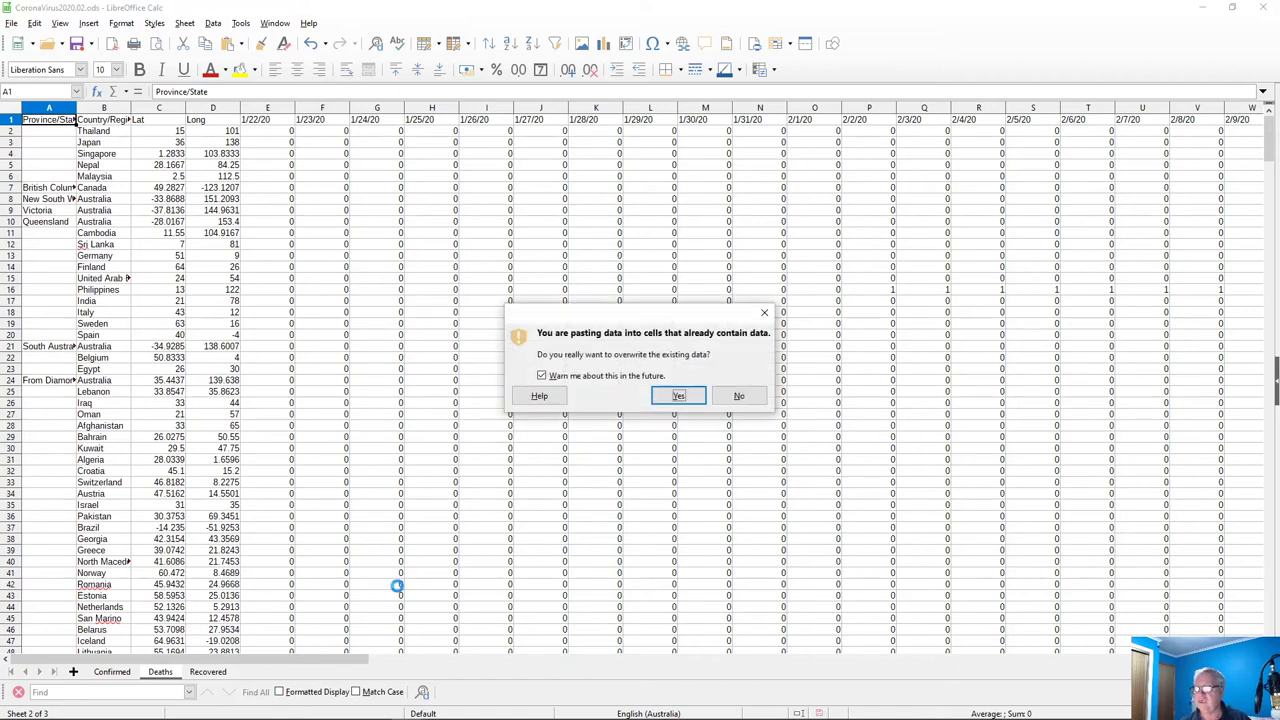
left_click(681, 396)
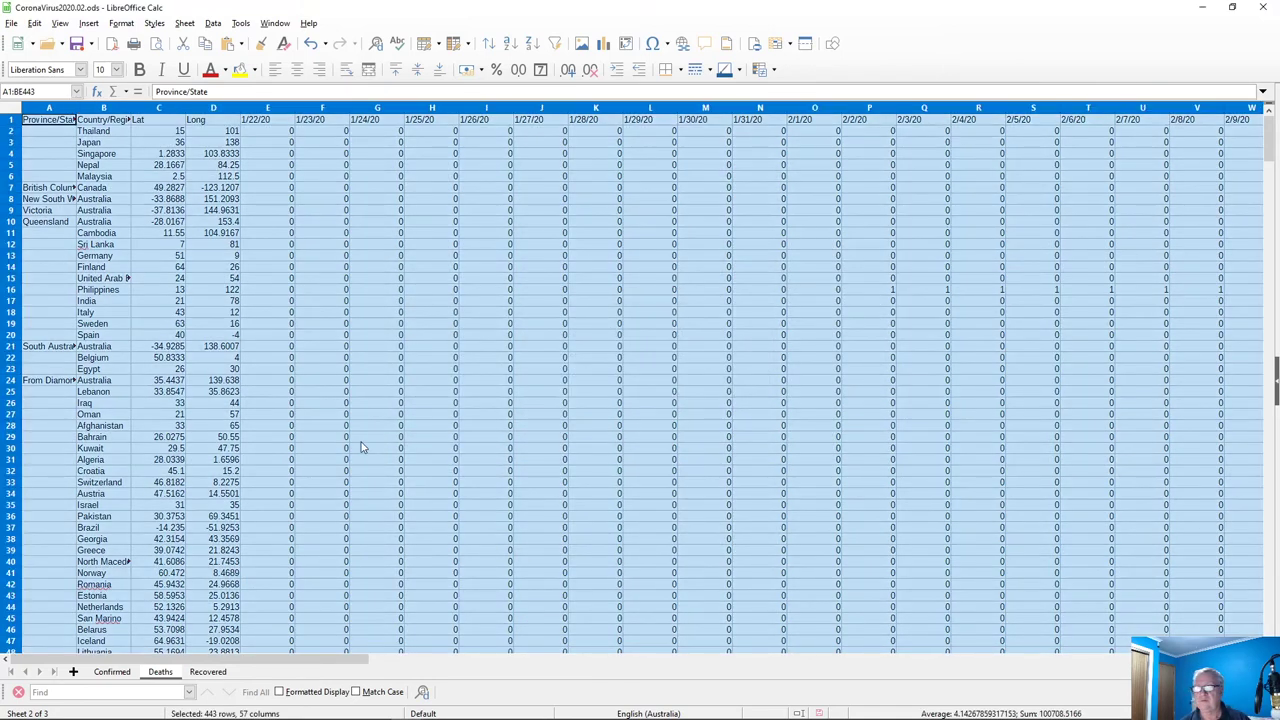
Check that the pasted rows end above the global deaths totals, and fit columns A and B to their contents
scroll(370, 460, "down", 20)
scroll(385, 487, "down", 20)
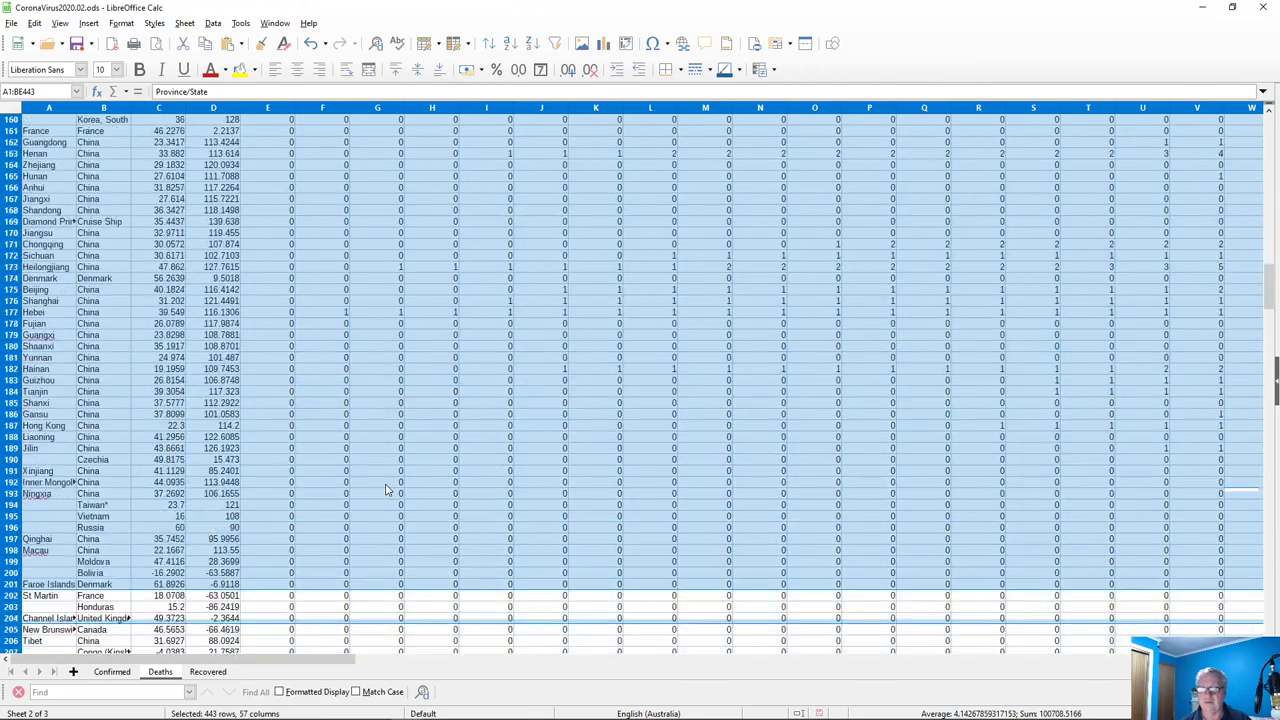
scroll(385, 487, "down", 20)
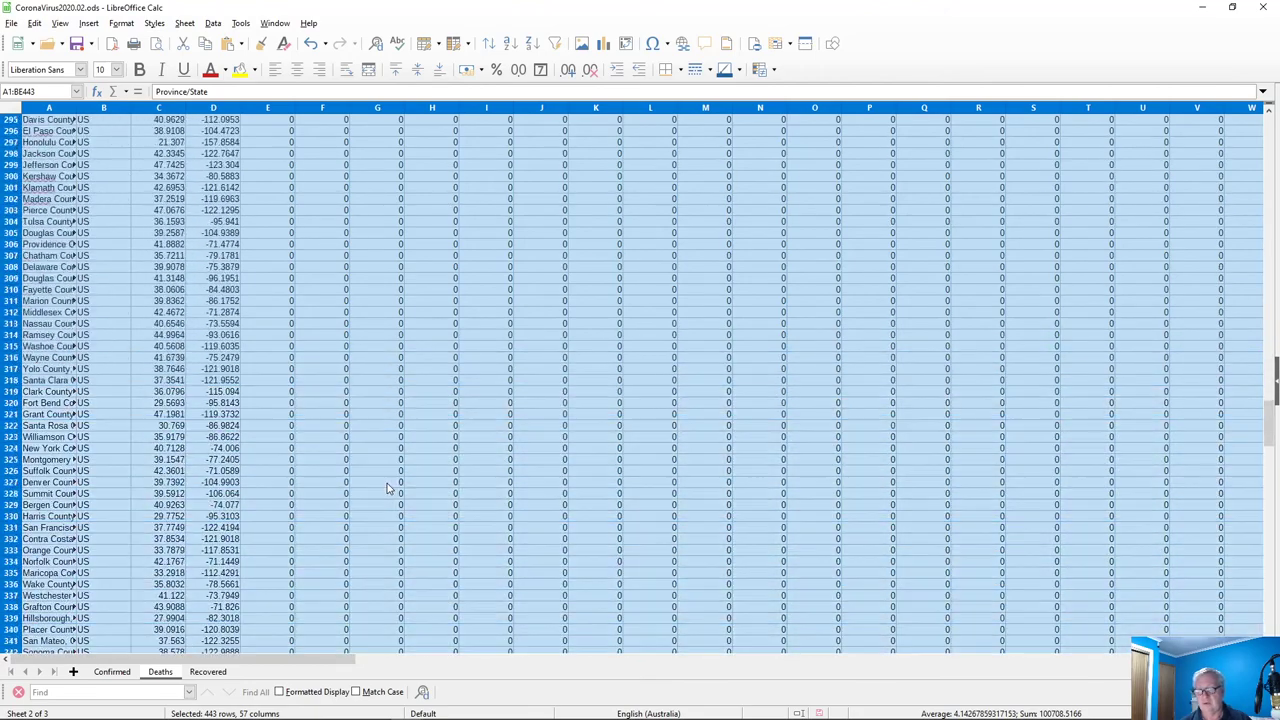
scroll(390, 488, "down", 14)
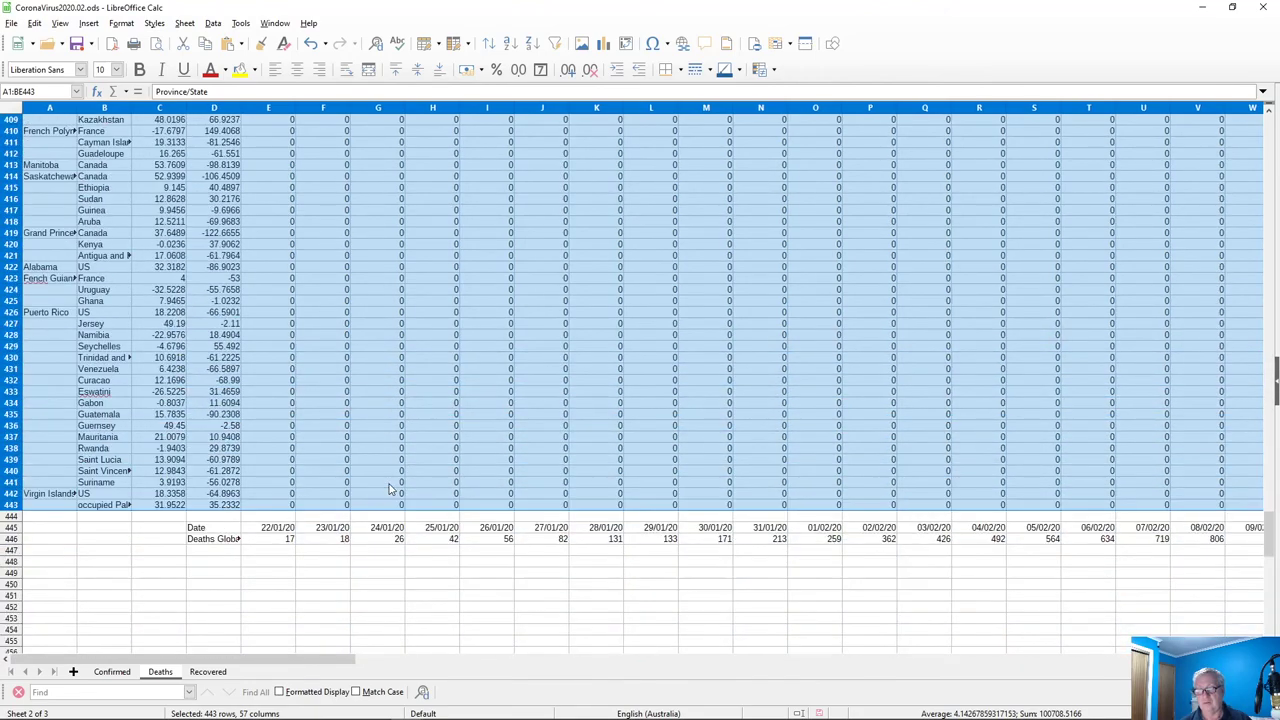
double_click(76, 107)
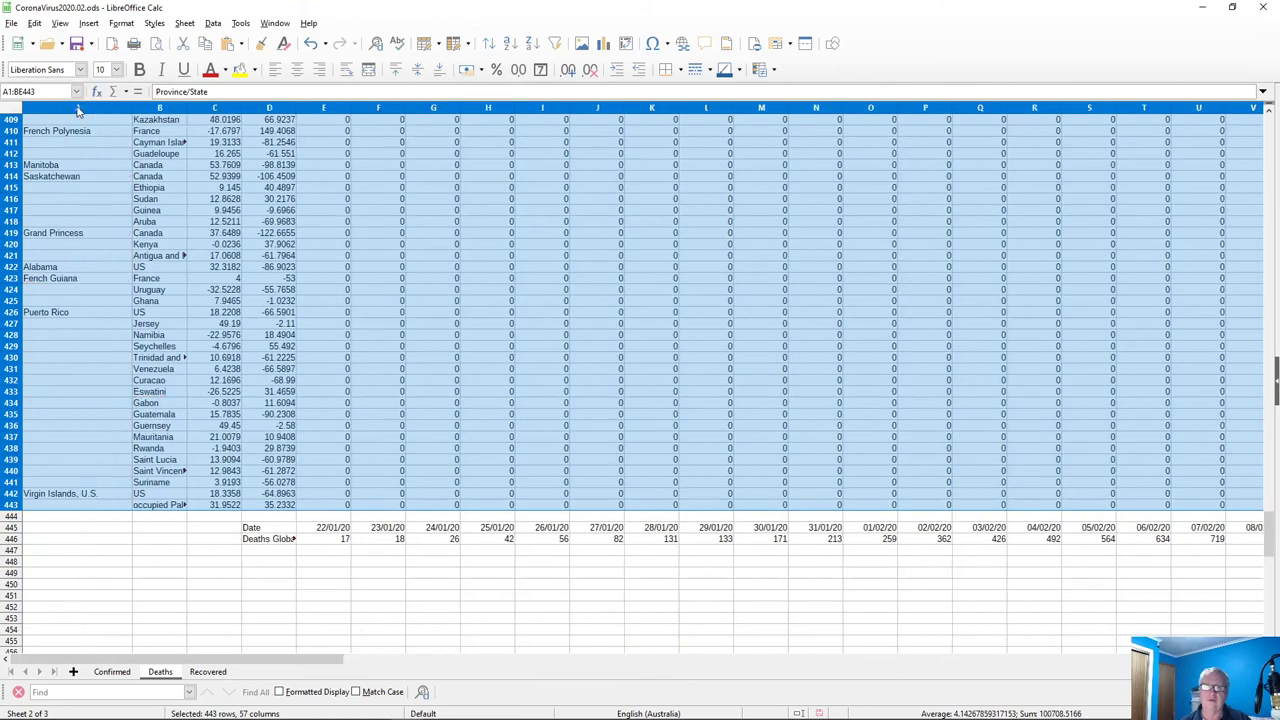
double_click(186, 107)
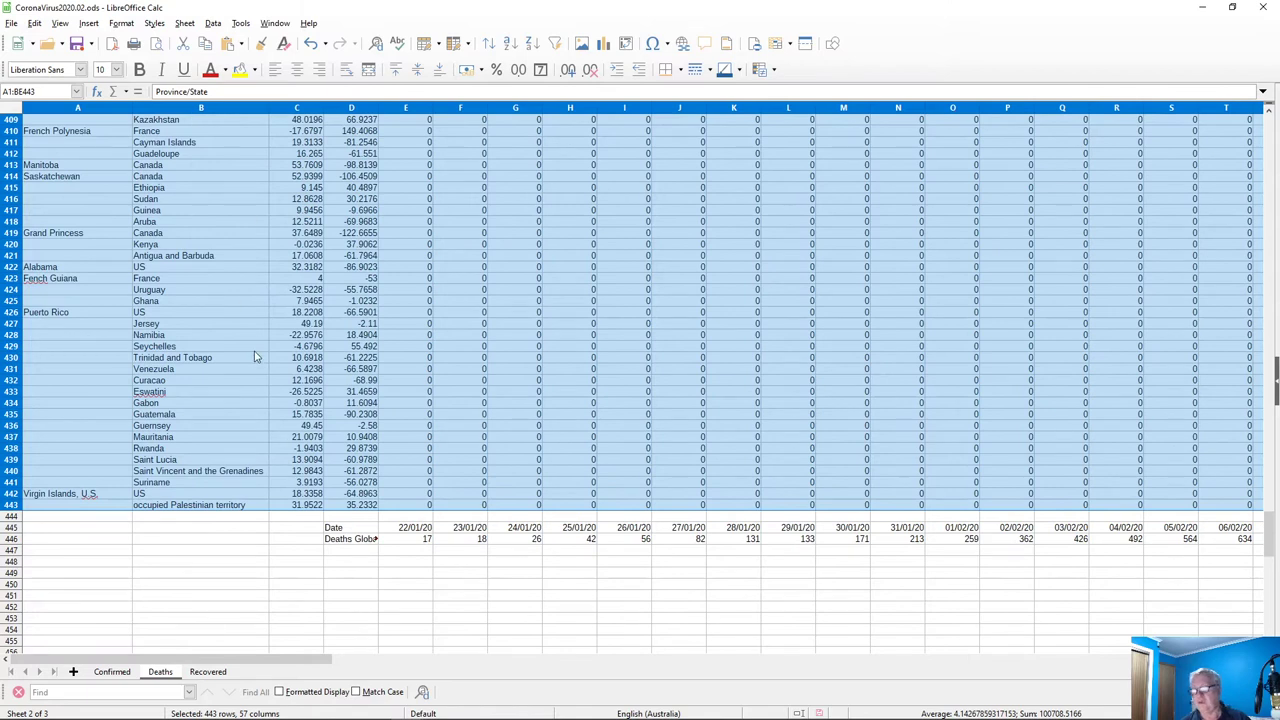
scroll(258, 372, "down", 2)
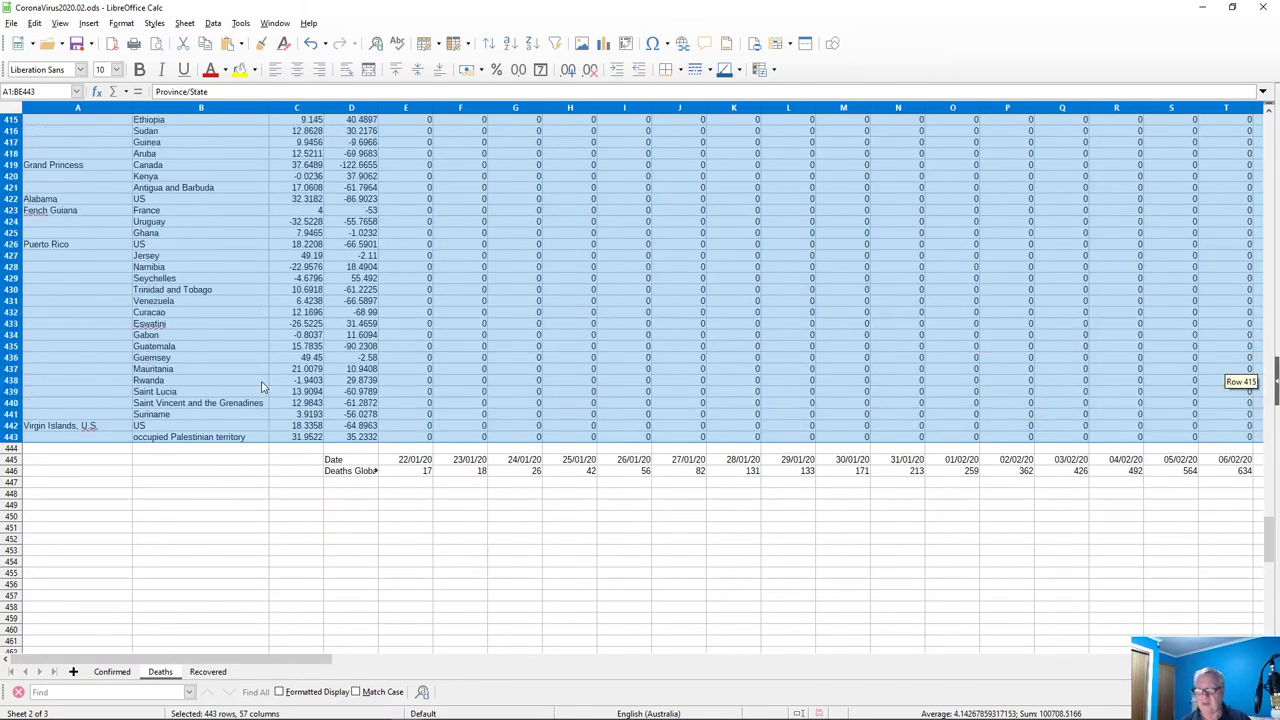
Show the Recovered sheet, close time_series_19-covid-Deaths.csv, and open time_series_19-covid-Recovered.csv with the default text import settings
left_click(208, 672)
key("alt+Tab")
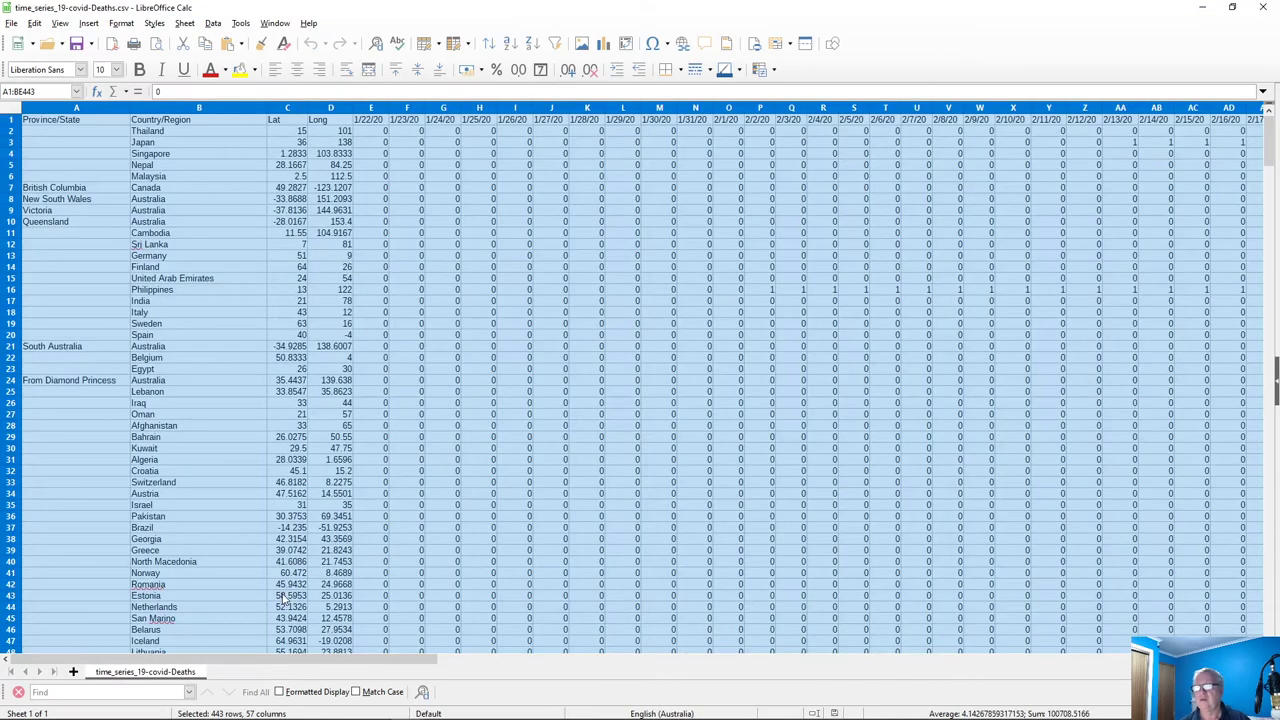
left_click(1263, 7)
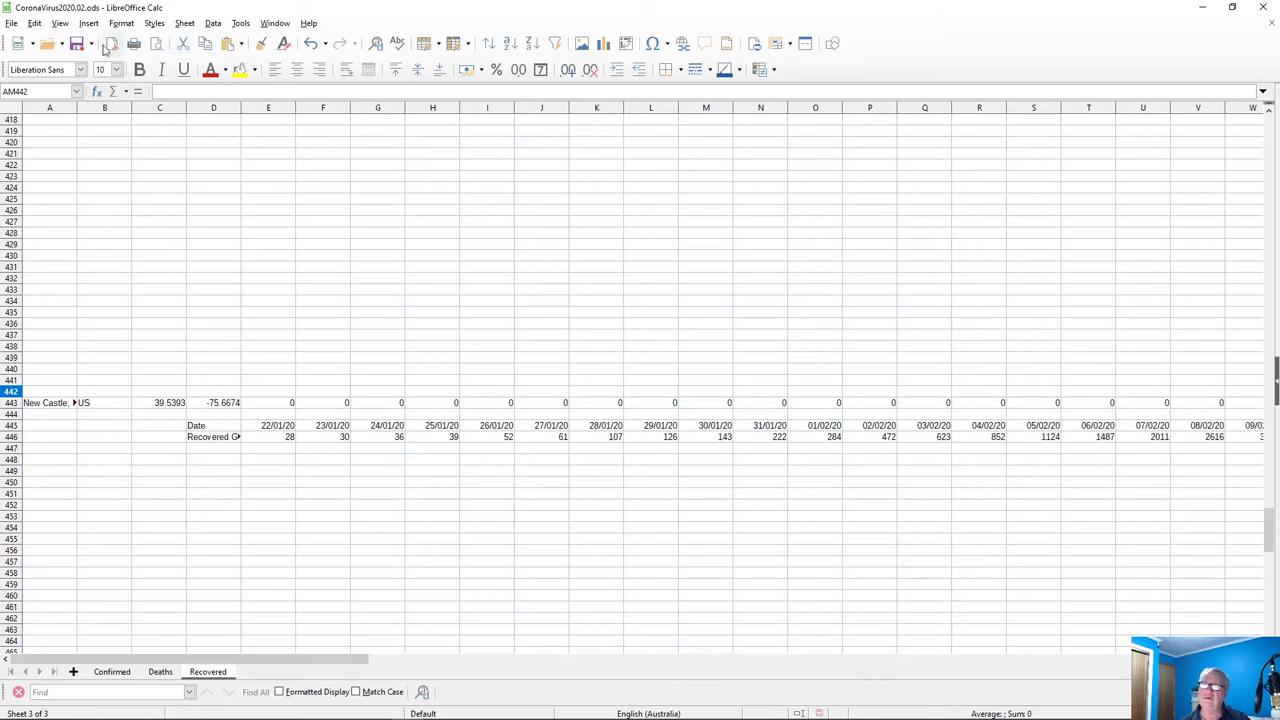
left_click(46, 46)
left_click(156, 306)
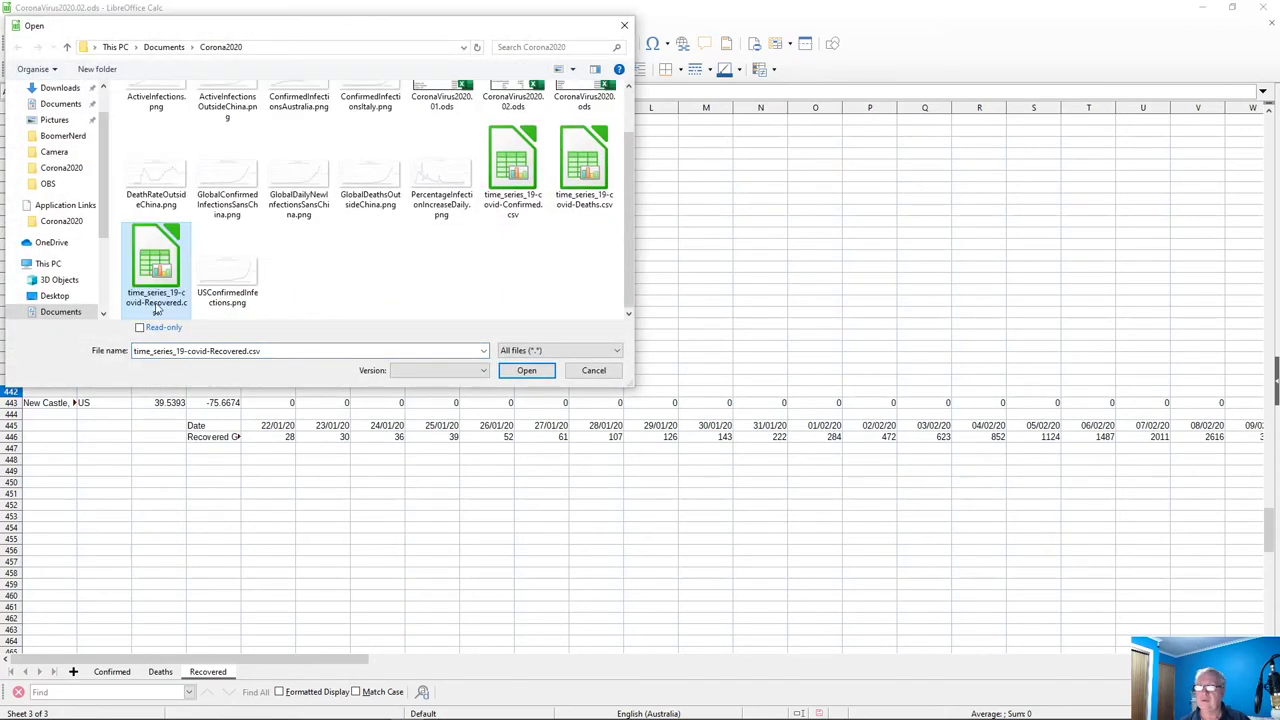
left_click(526, 370)
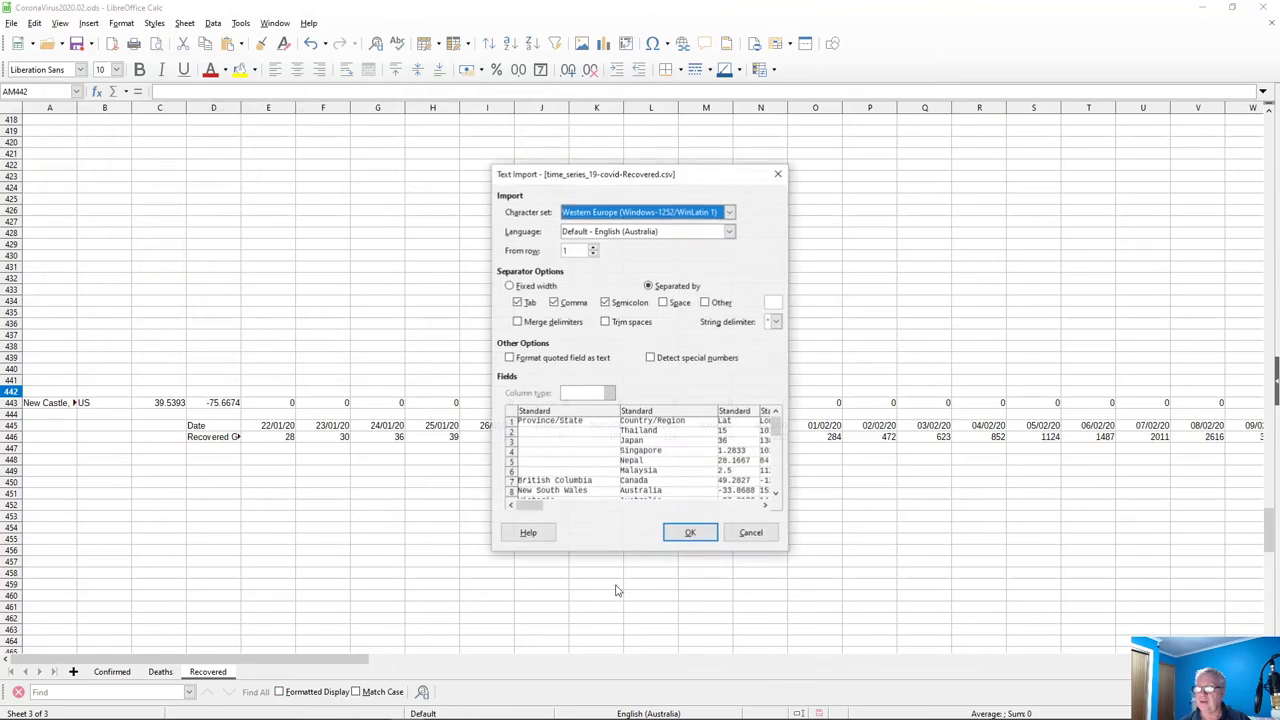
left_click(690, 532)
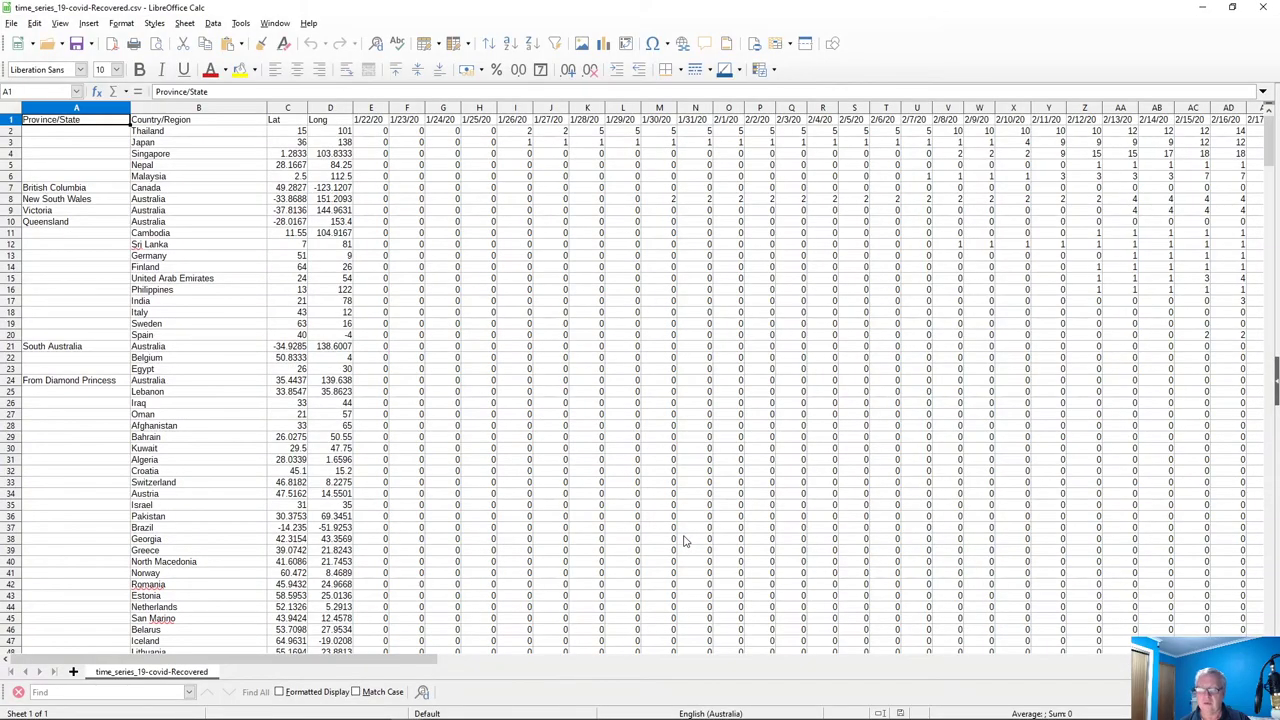
Select and copy the entire data block A1:BE443 in time_series_19-covid-Recovered.csv
key("ctrl+Right")
key("ctrl+Down")
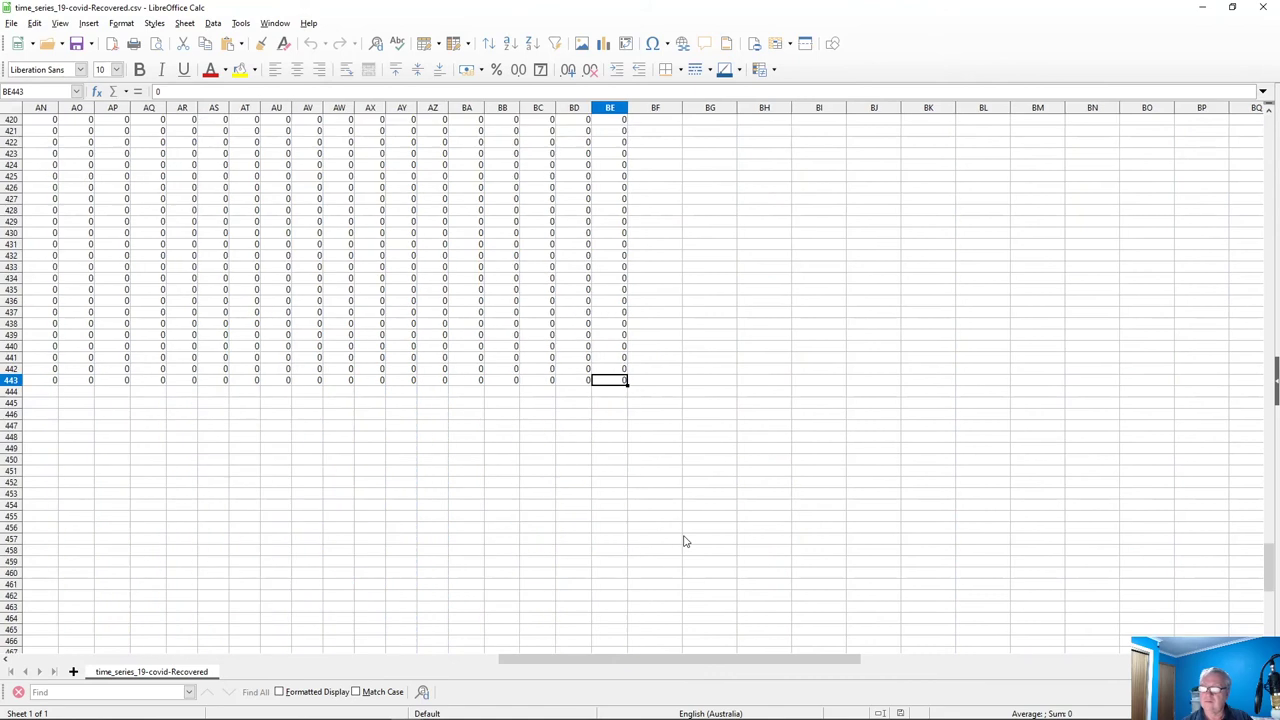
key("ctrl+shift+Left")
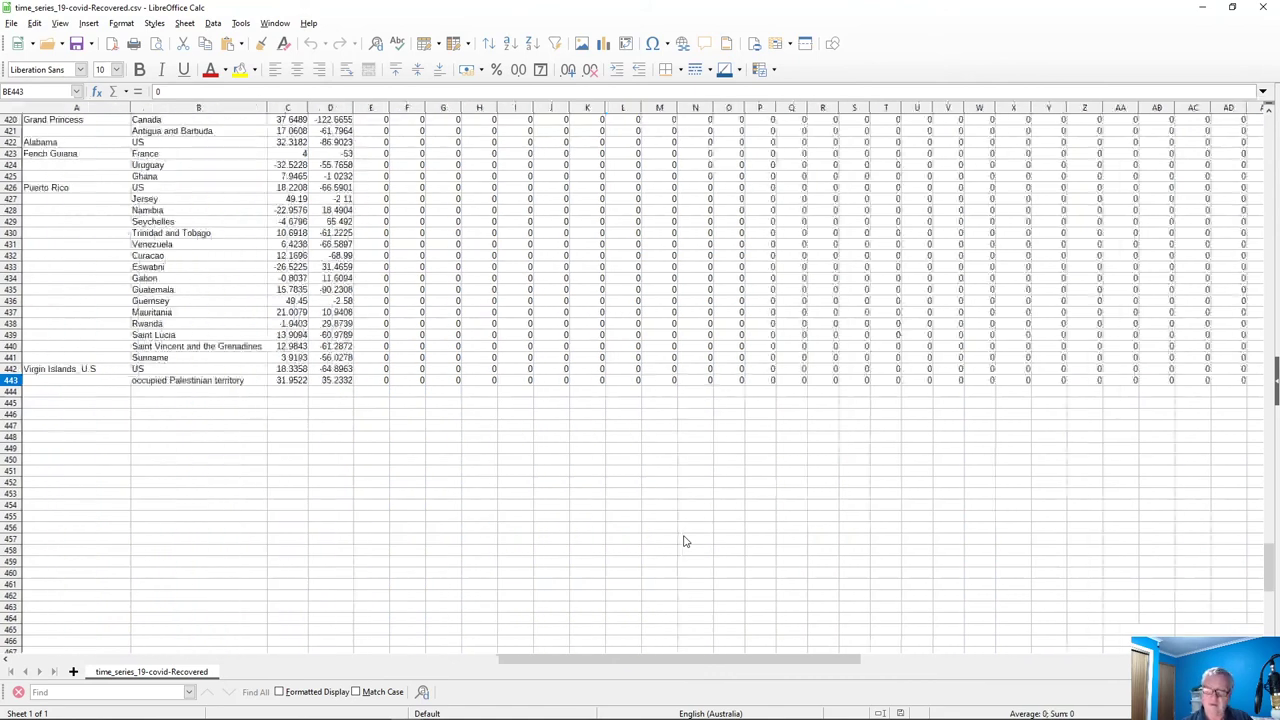
key("ctrl+shift+Up")
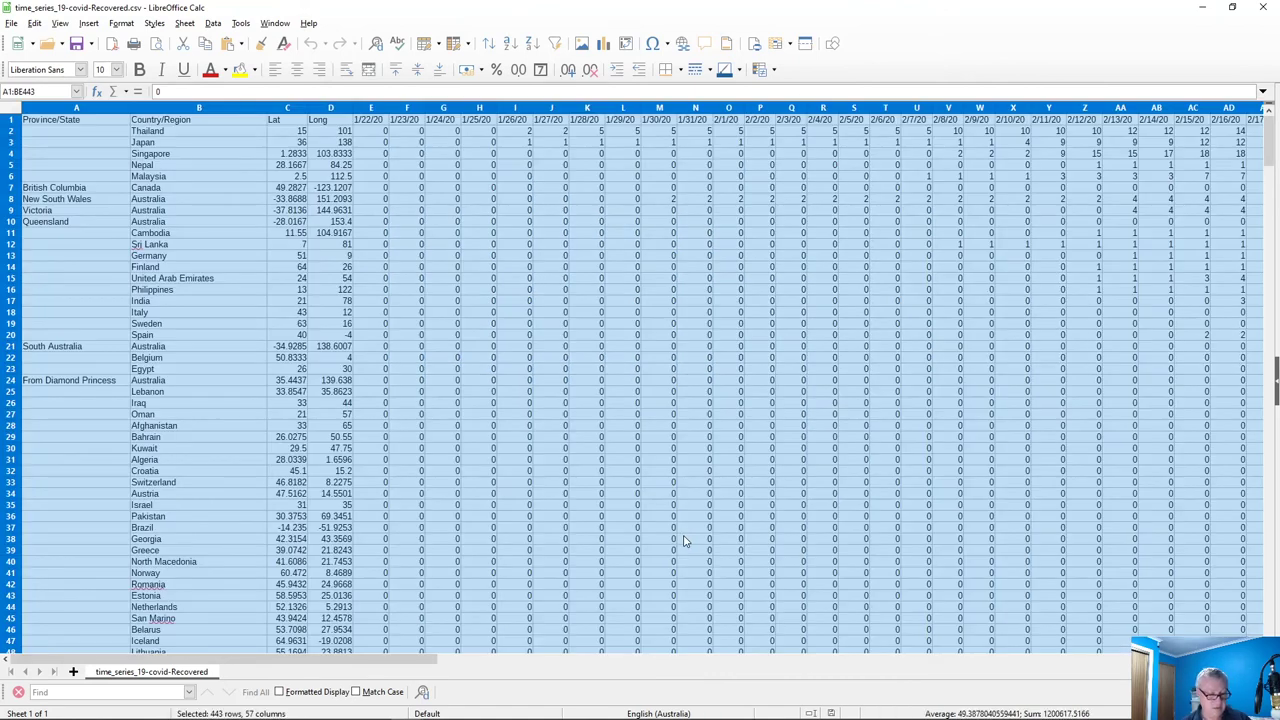
Paste the copied data at A1 of the Recovered sheet in CoronaVirus2020.02.ods, overwriting the existing data
key("alt+Tab")
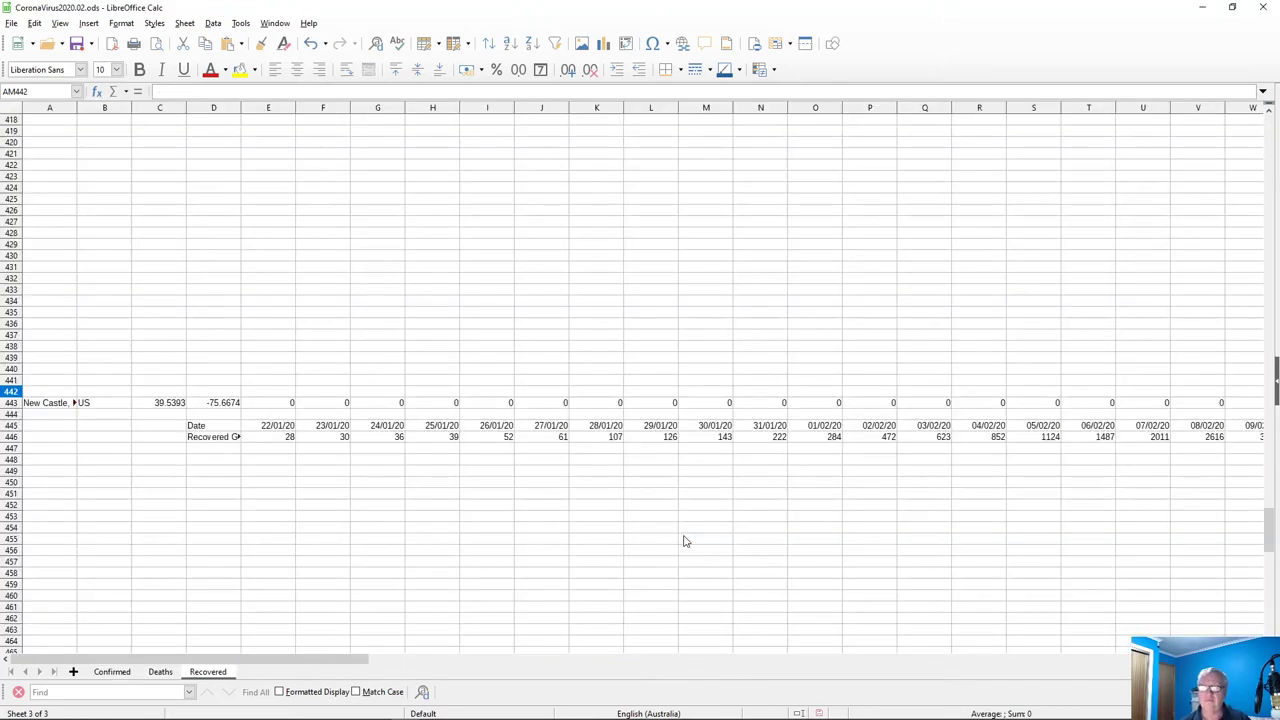
key("ctrl+Home")
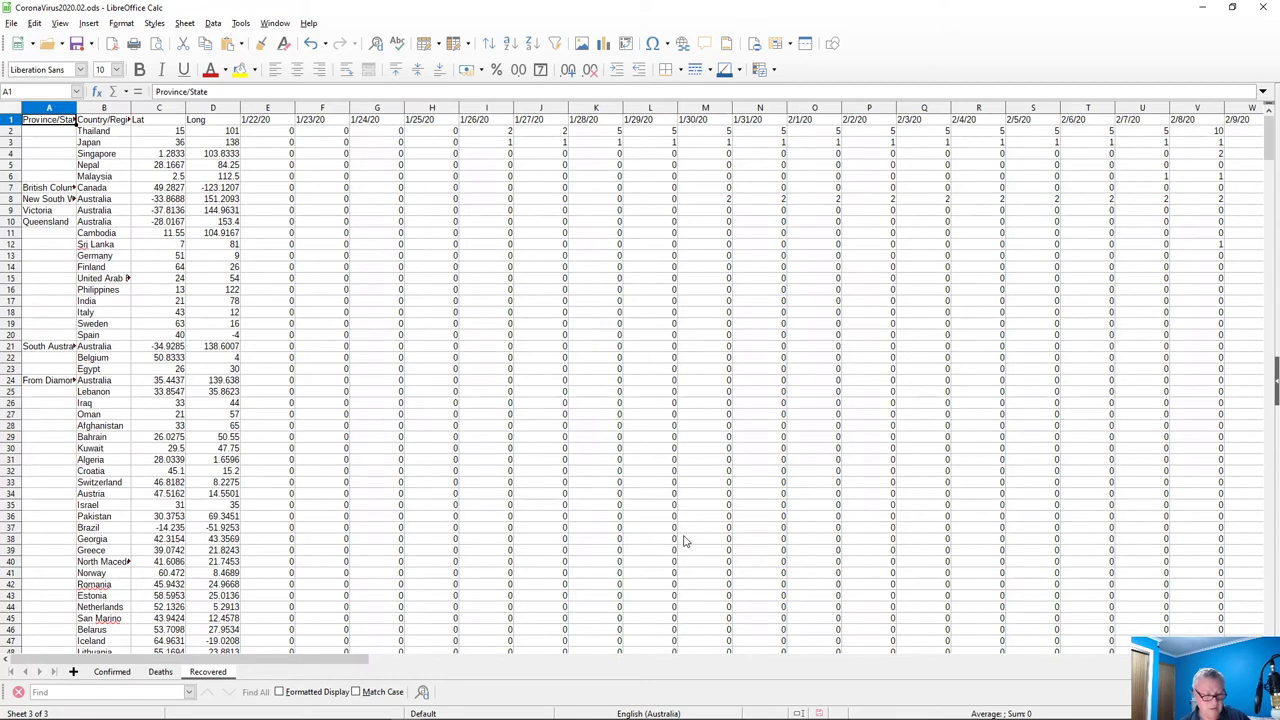
key("ctrl+v")
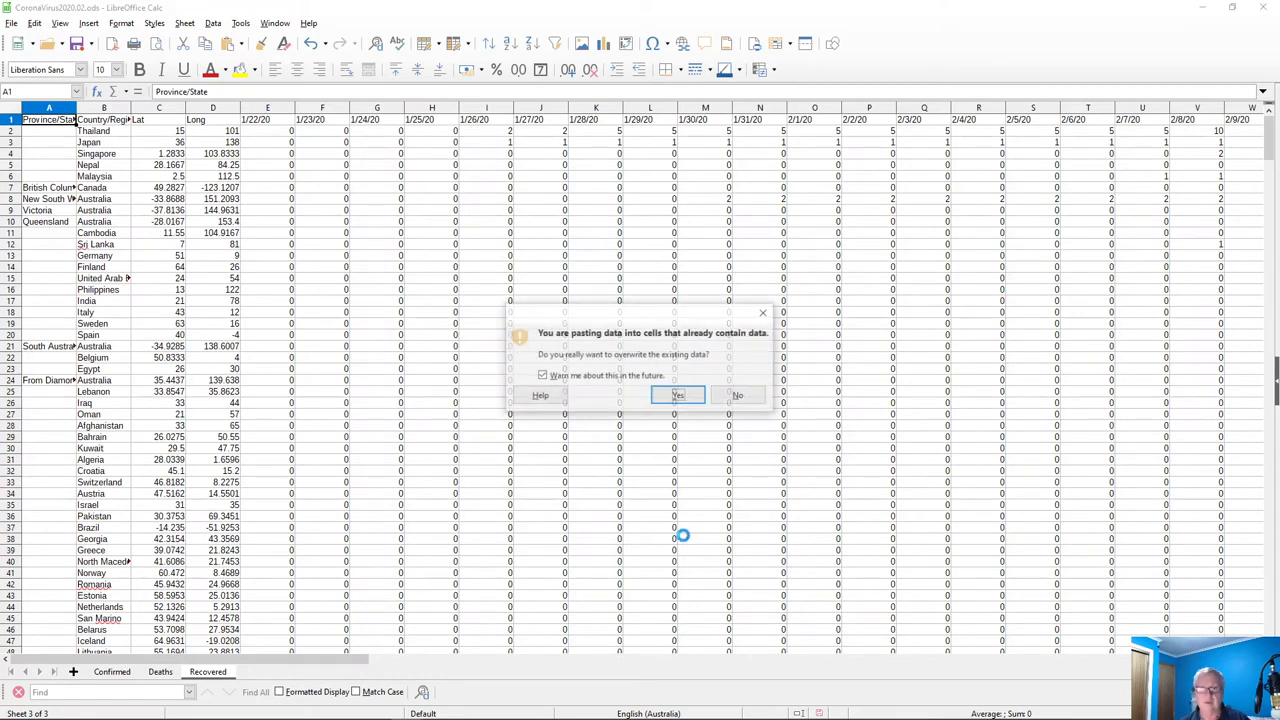
left_click(677, 396)
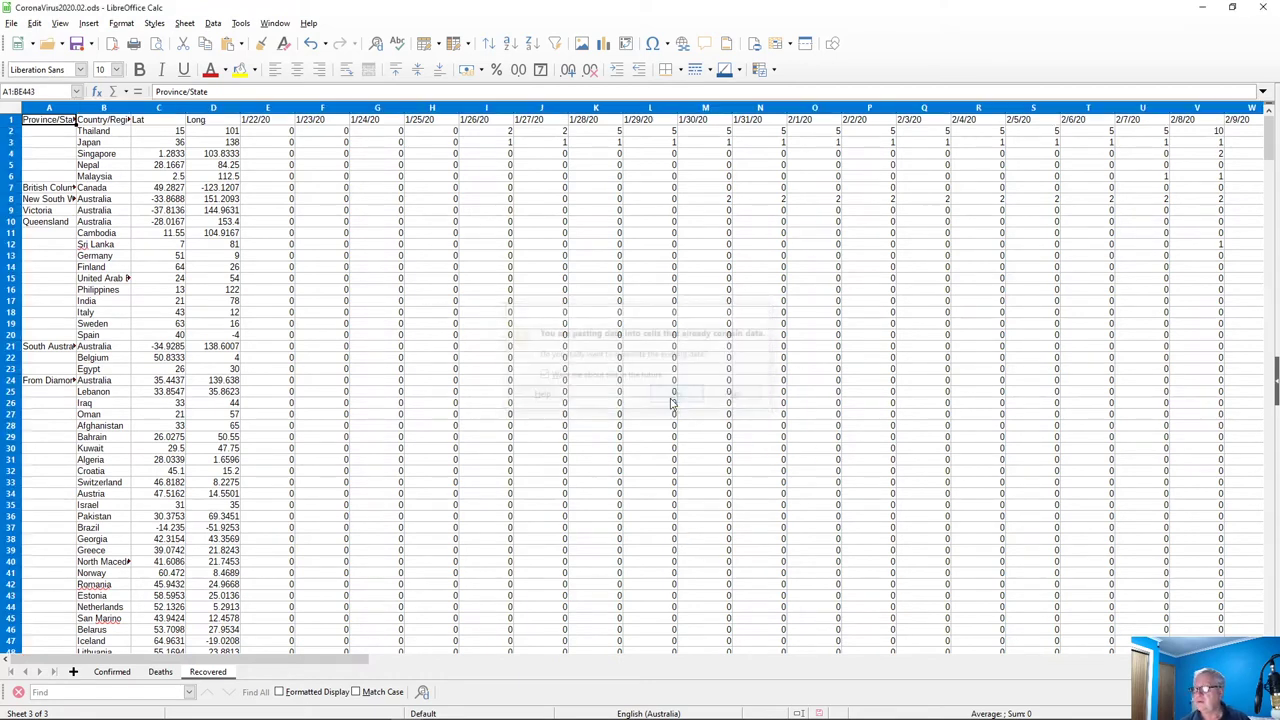
Check that the pasted rows end above the global recovered totals, and inspect the sum formula in E446
scroll(95, 494, "down", 8)
scroll(95, 494, "down", 20)
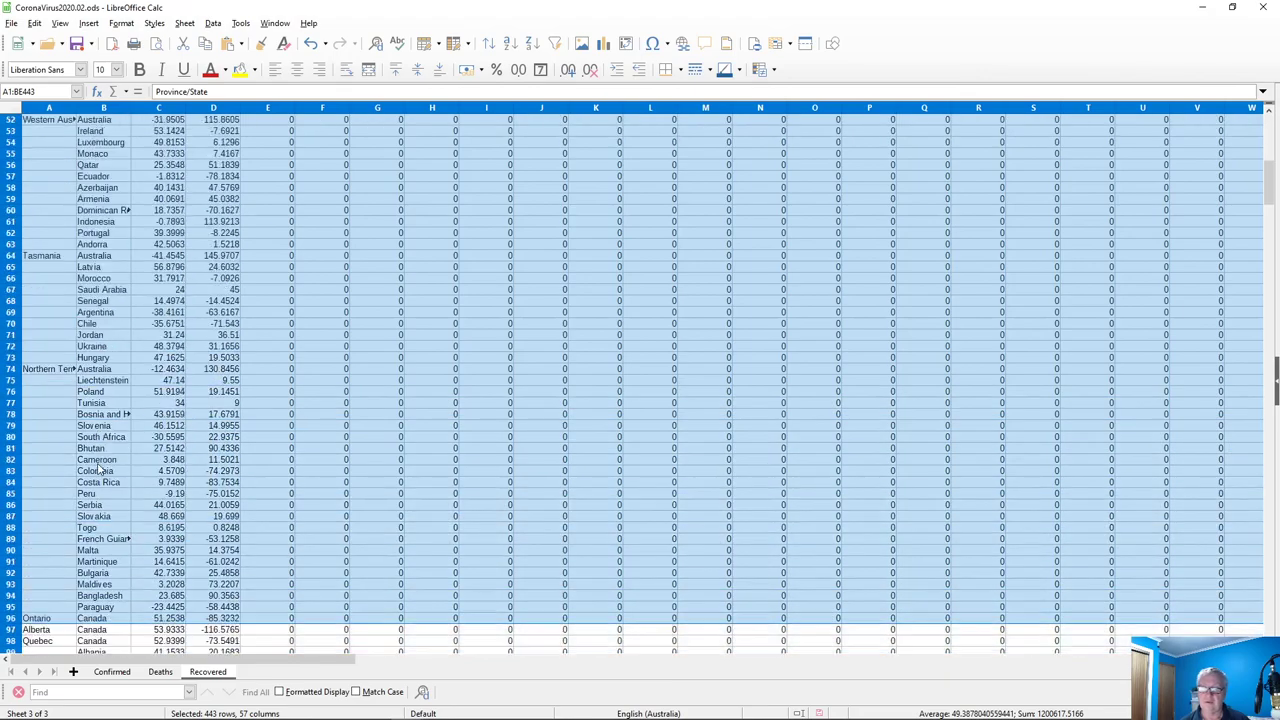
scroll(113, 460, "down", 20)
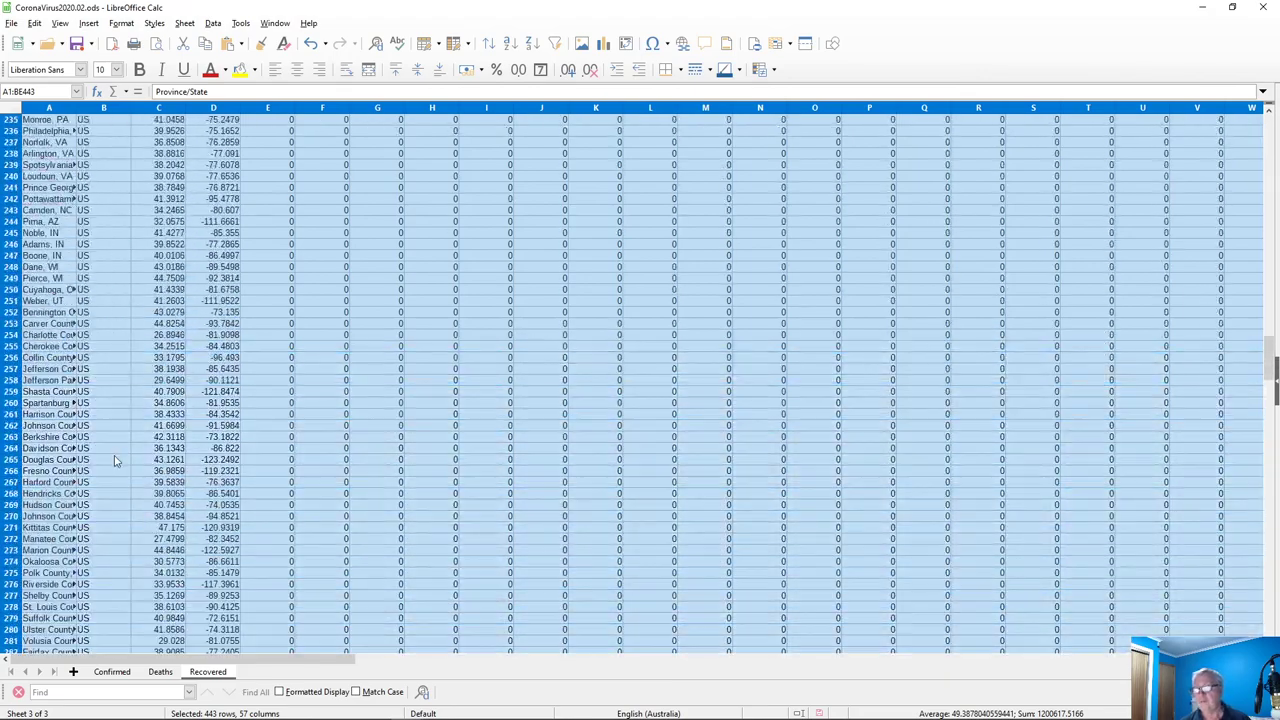
scroll(113, 453, "down", 20)
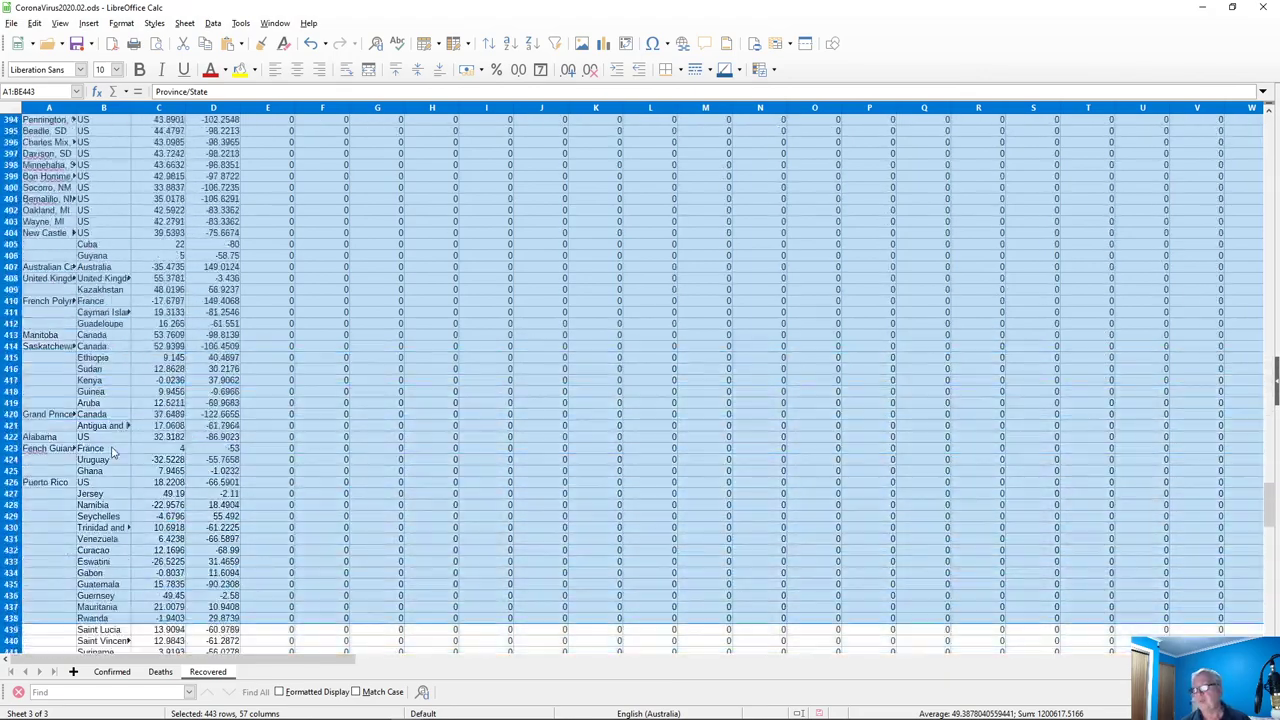
scroll(115, 448, "up", 5)
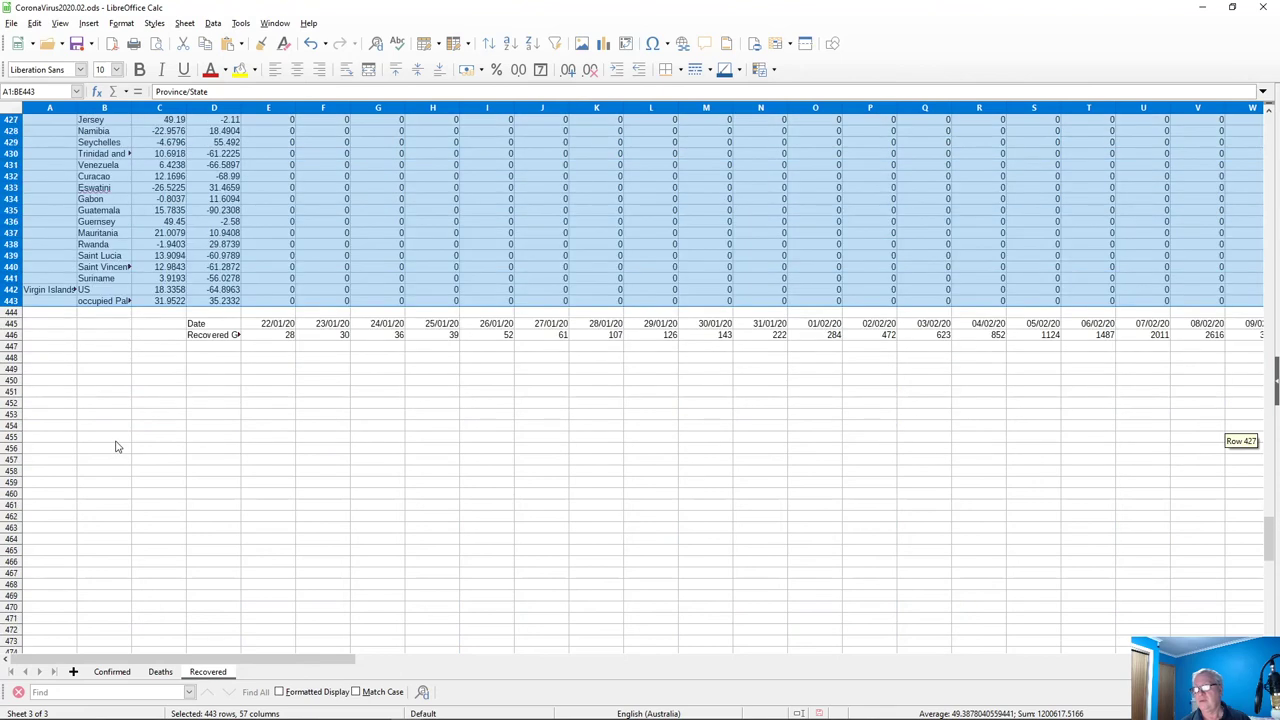
left_click(270, 344)
left_click(270, 336)
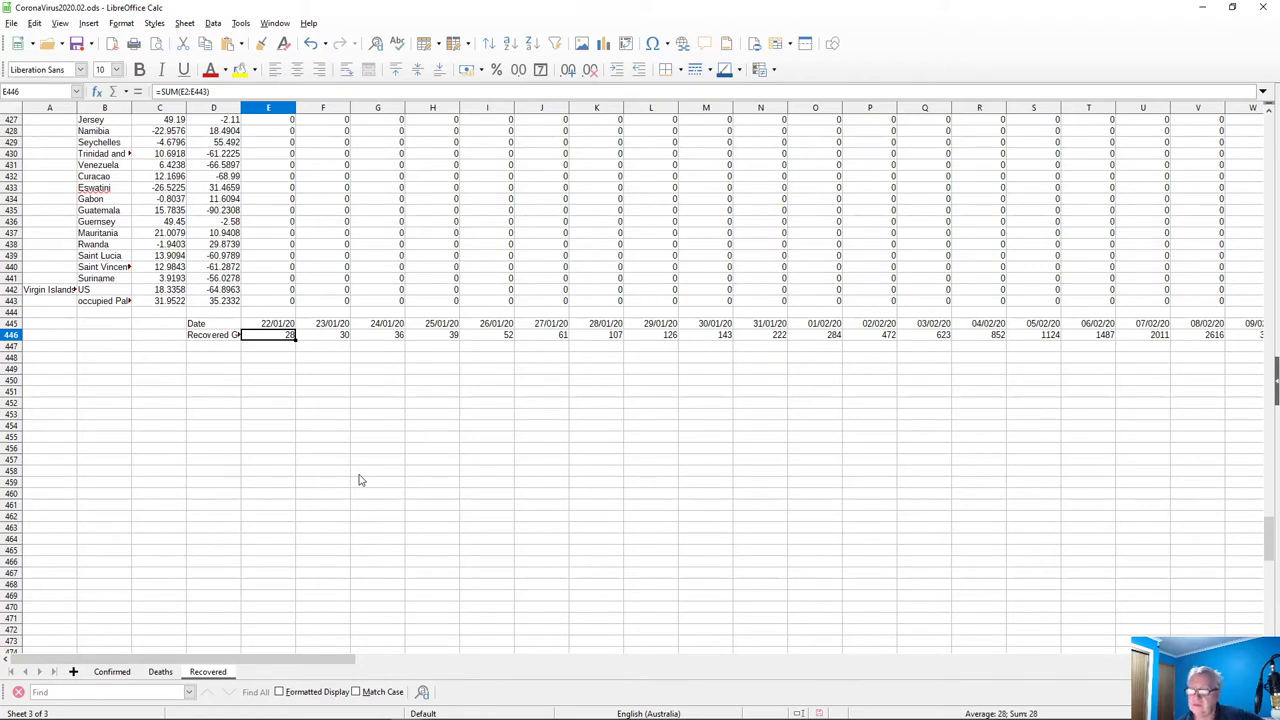
On the Deaths sheet, check how far the Date and Deaths Global rows extend compared with the data columns
left_click(159, 672)
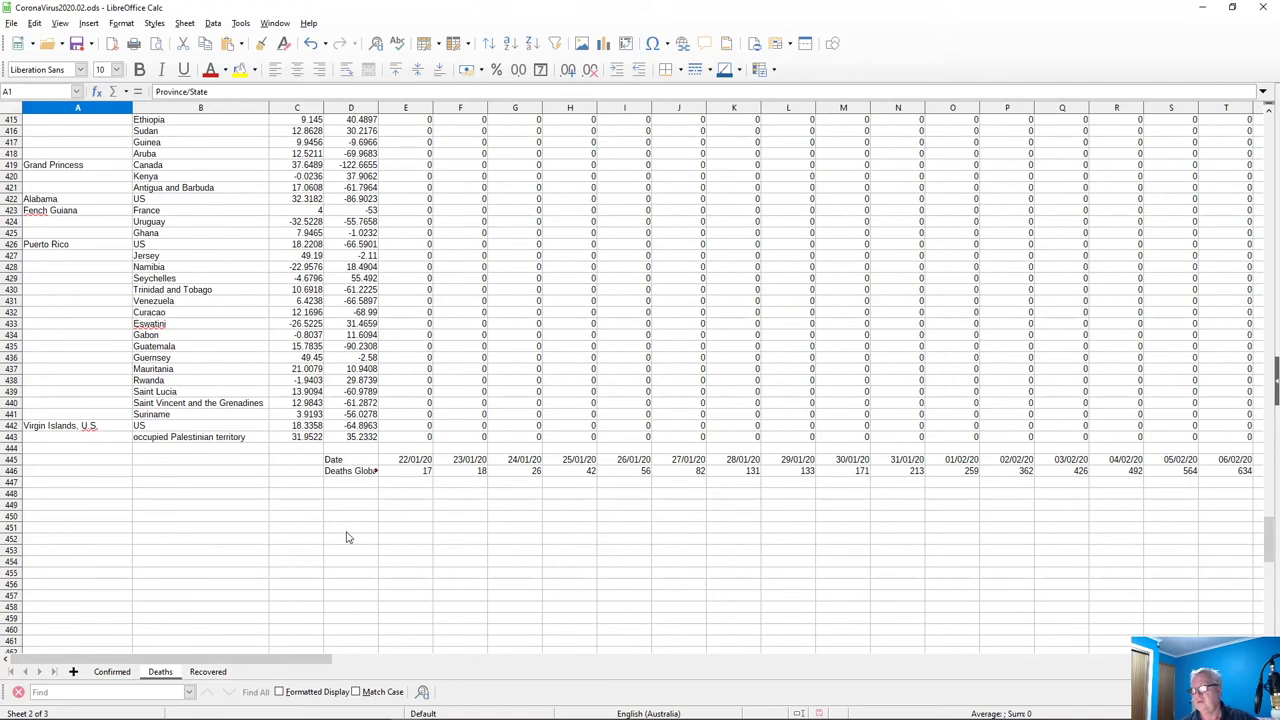
left_click(342, 461)
left_click_drag(342, 460, 345, 473)
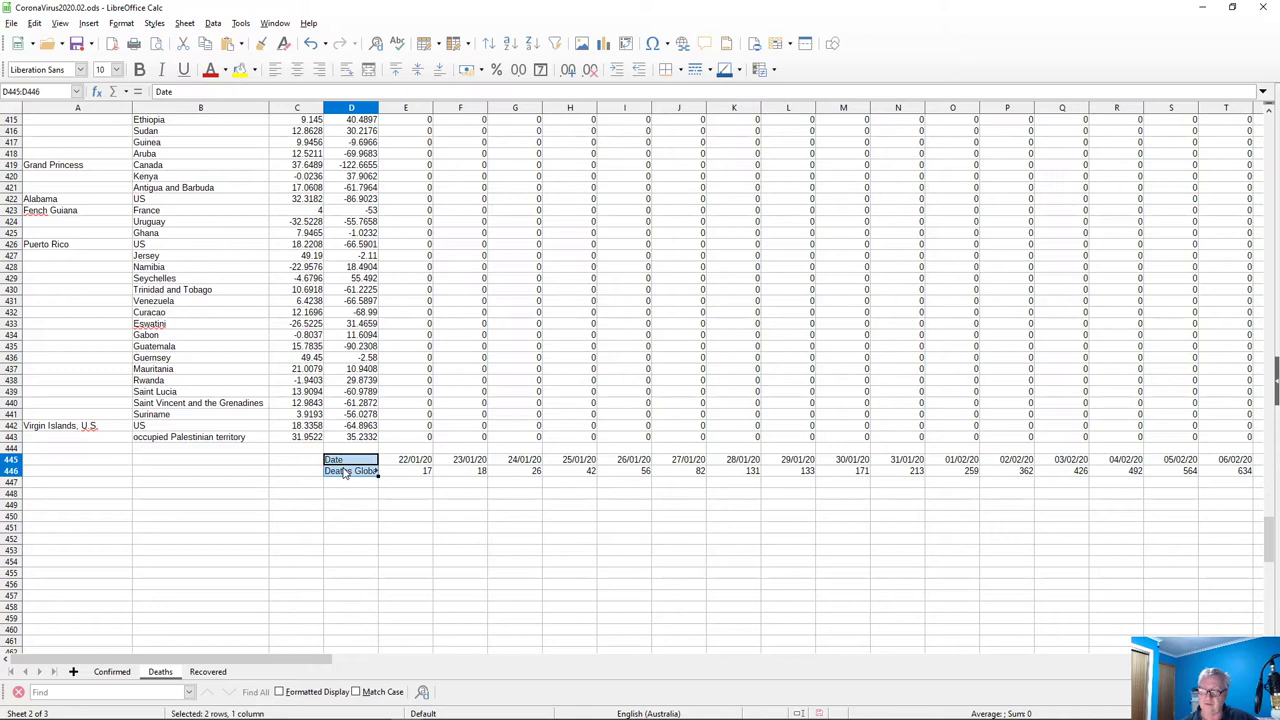
key("ctrl+shift+Right")
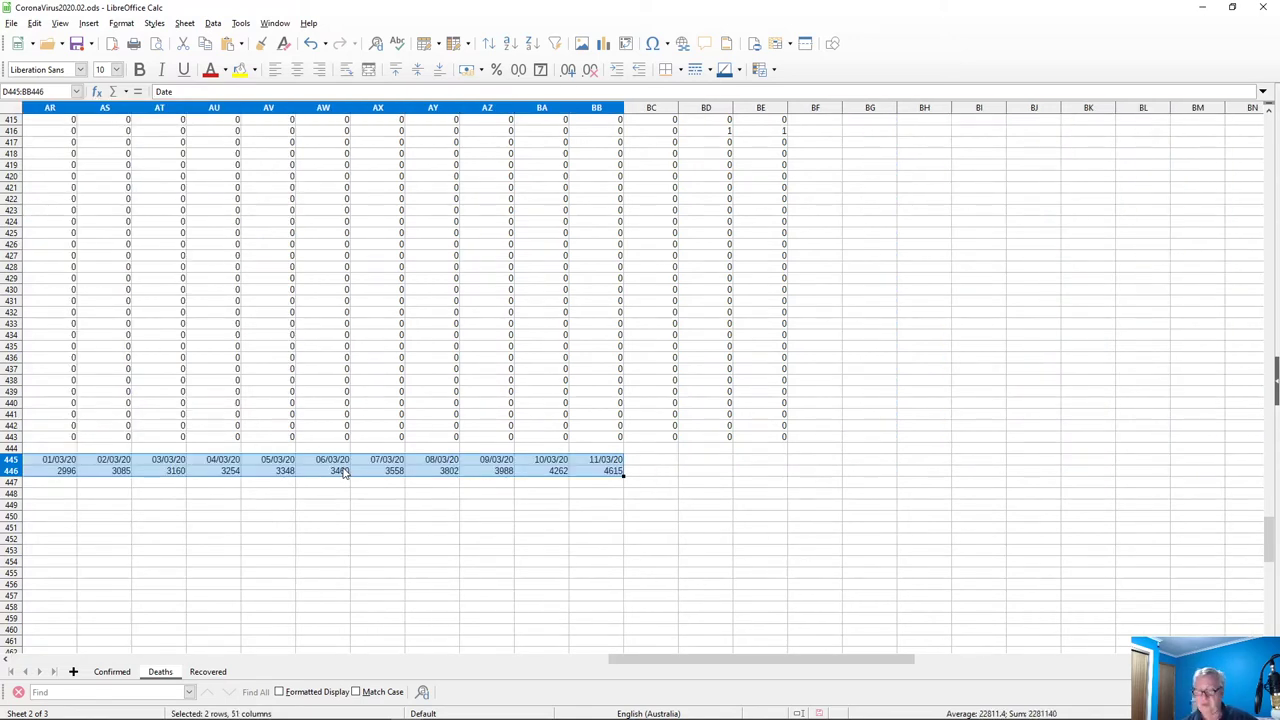
key("Right")
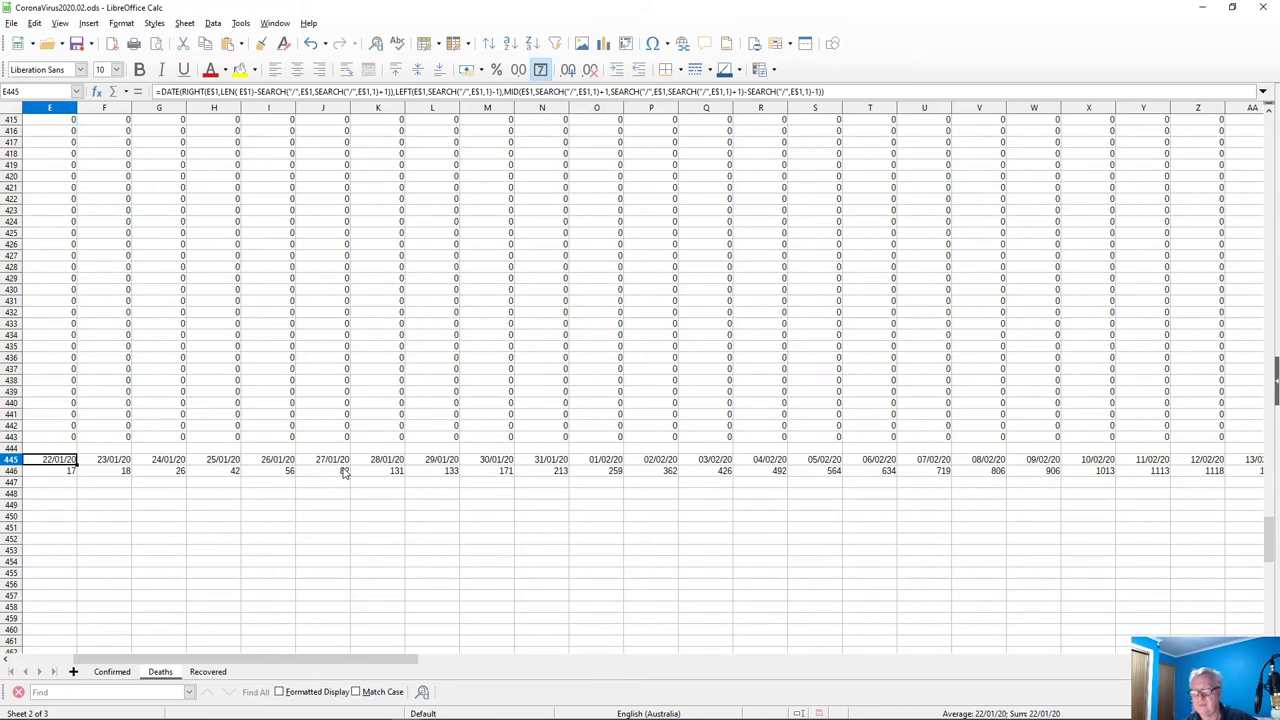
Copy the date and global deaths formulas from BB445:BB446 into BC445:BE446, extending the totals through 14/03/20
key("ctrl+Right")
key("Left")
key("Left")
key("Left")
key("Left")
key("Right")
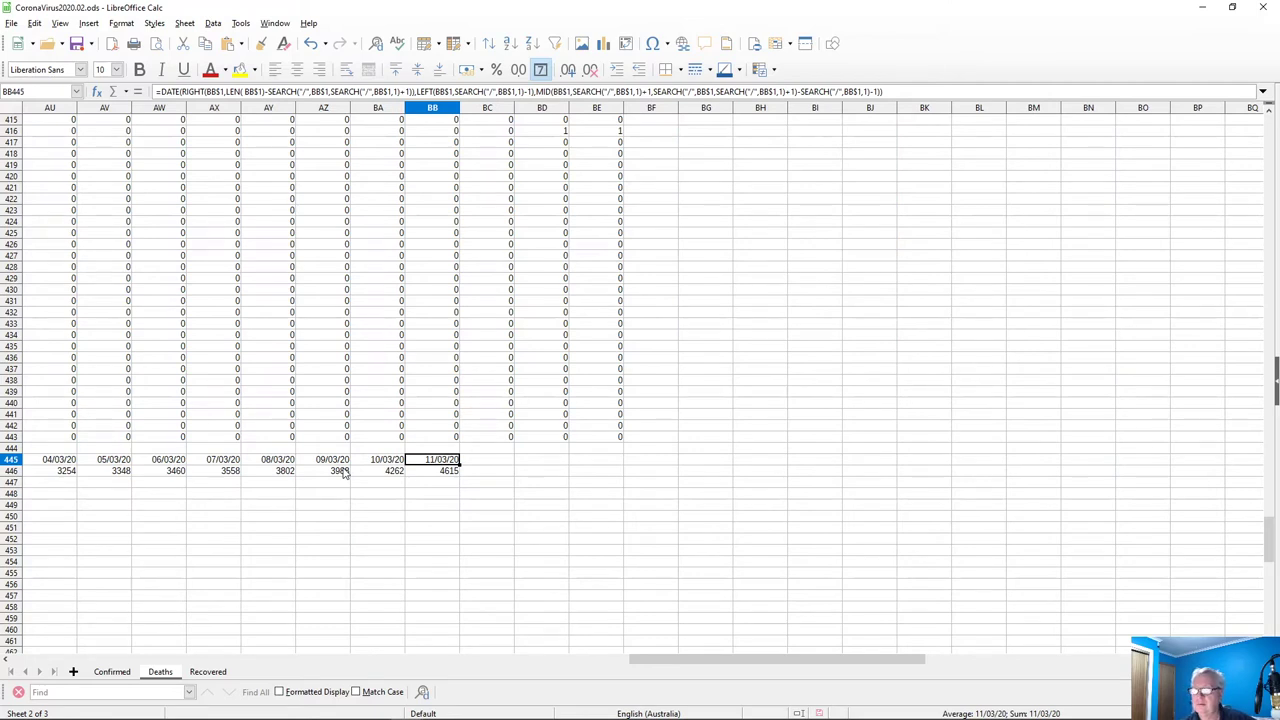
key("shift+Down")
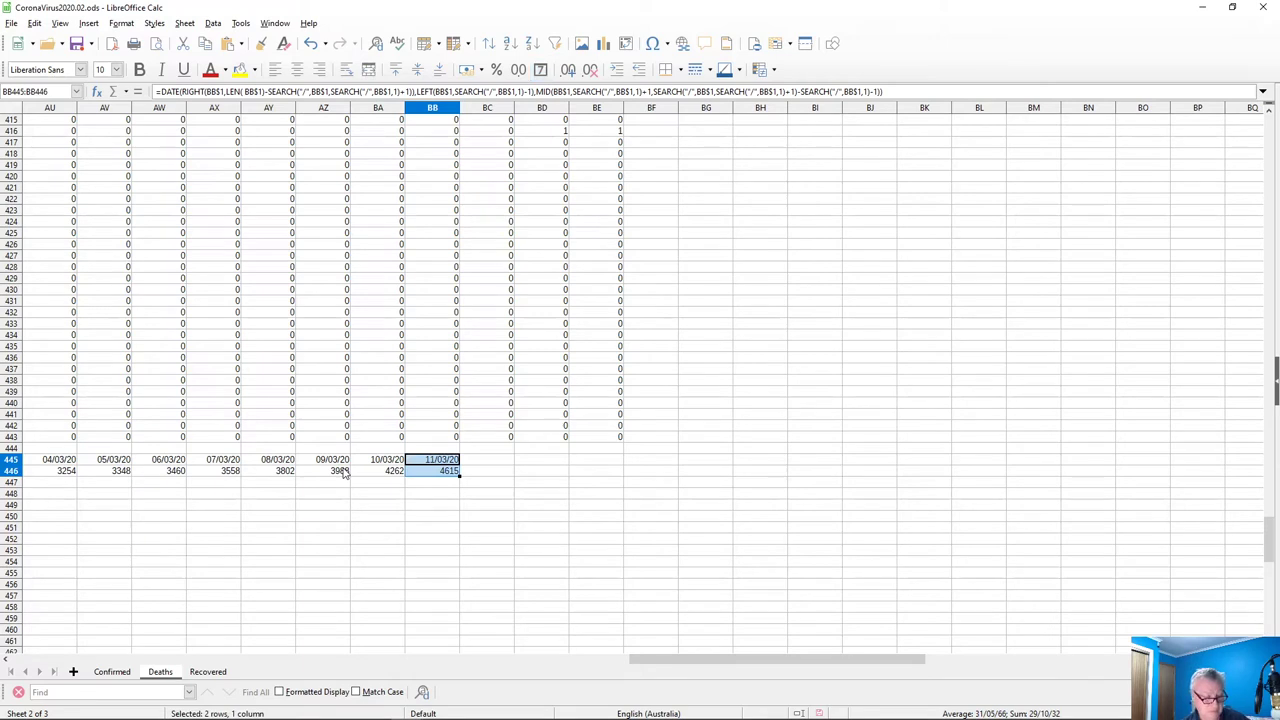
key("Up")
key("Right")
key("shift+Right")
key("shift+Right")
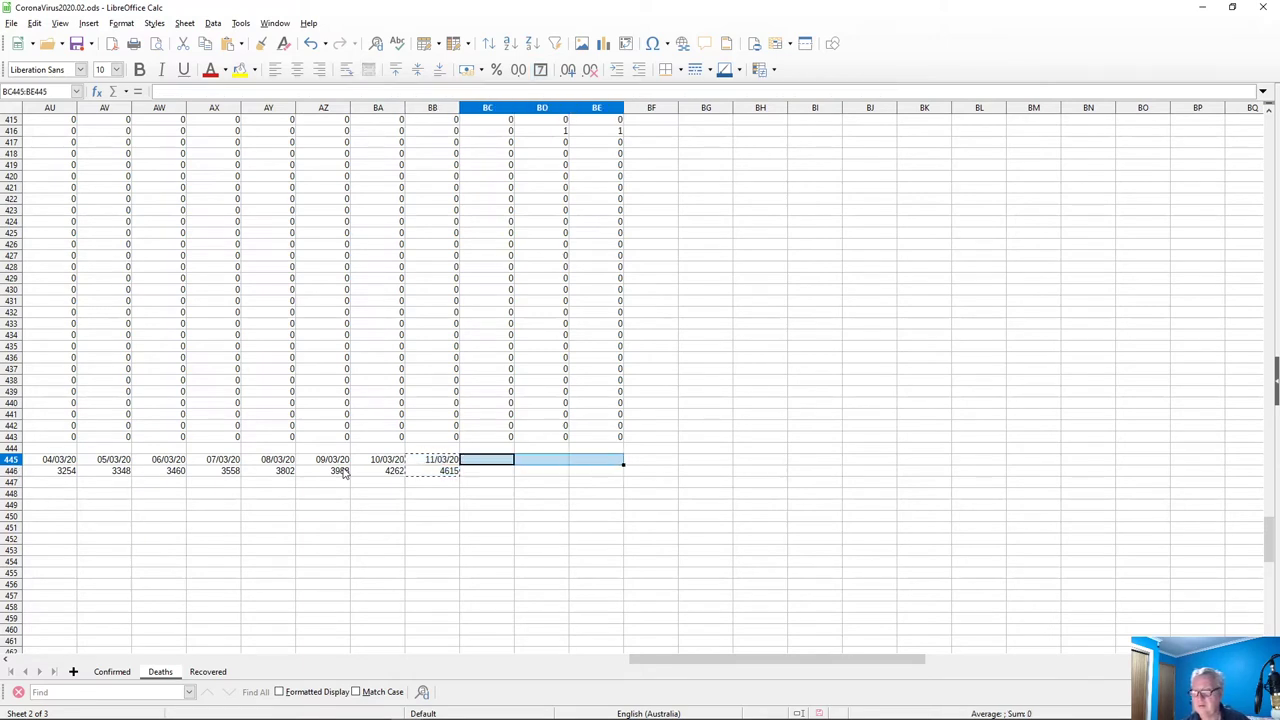
key("shift+Down")
key("ctrl+v")
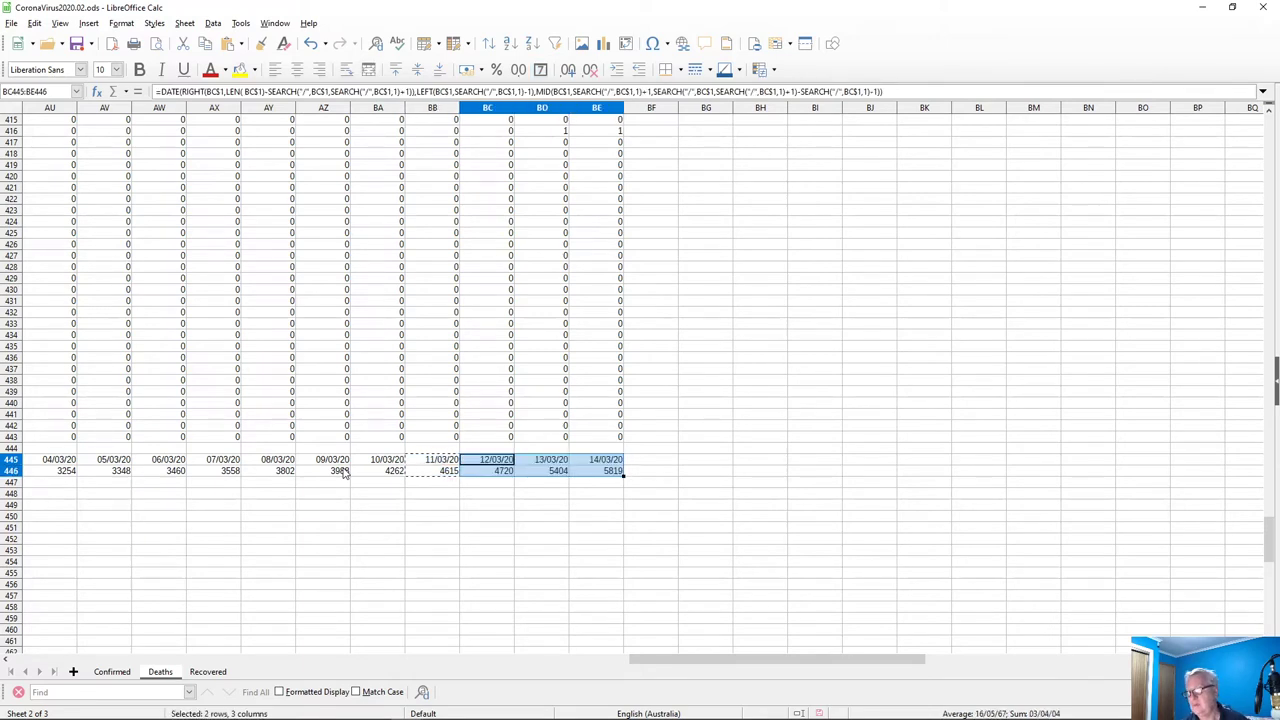
Check the date formulas in the extended columns BC to BE against the one in BB445
key("Right")
key("Right")
key("Right")
key("Left")
key("Left")
key("Left")
key("Left")
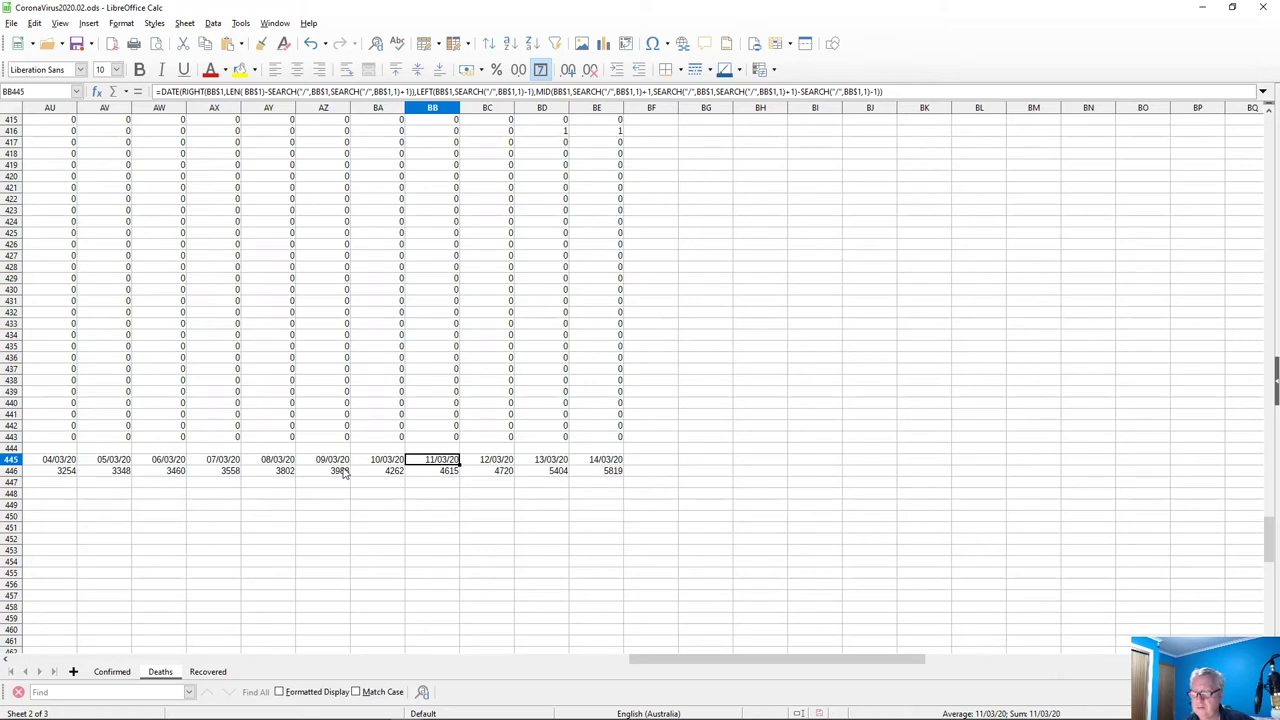
Select and copy the complete Date and Deaths Global rows, D445:BE446, including their labels
key("Home")
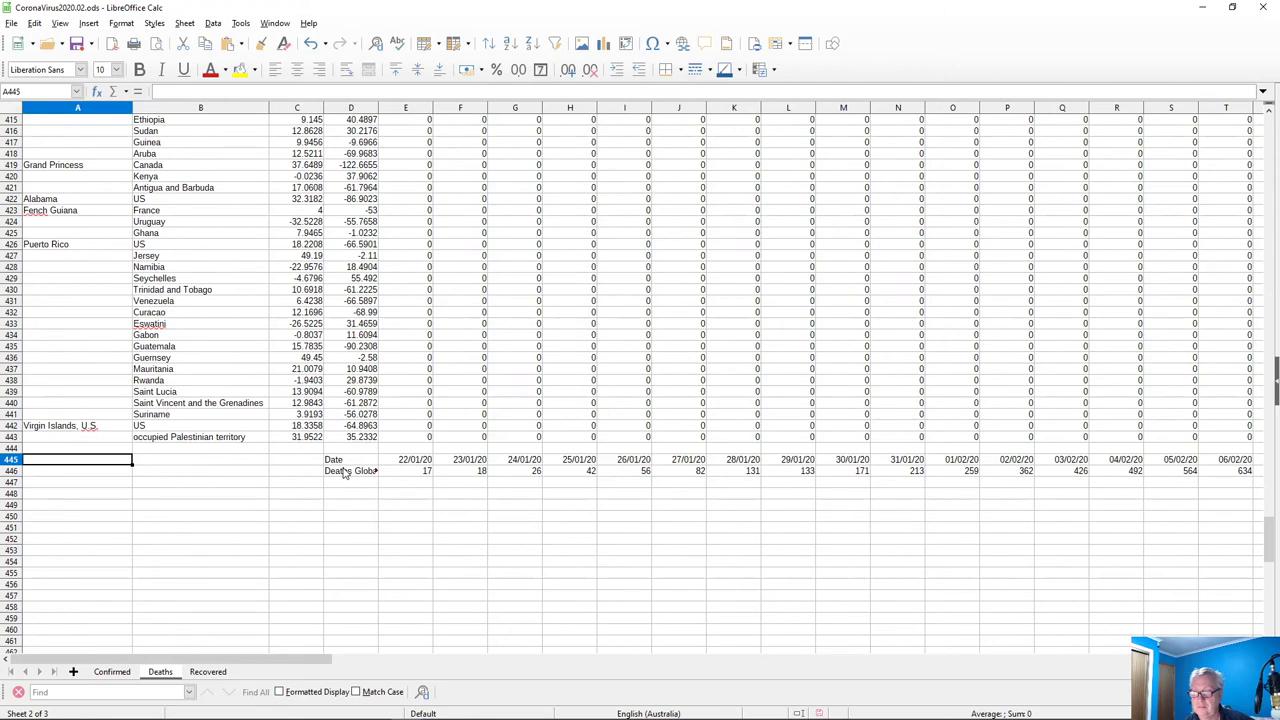
key("Down")
key("Down")
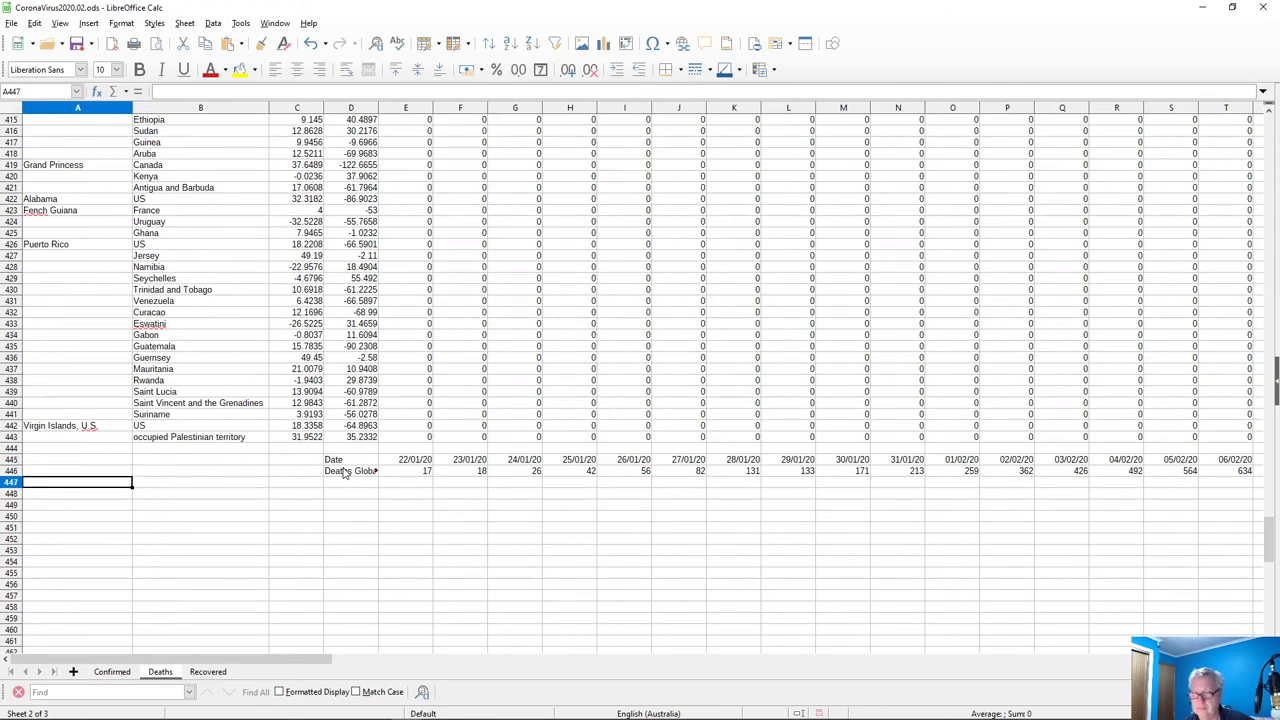
key("Right")
key("Right")
key("Right")
key("Up")
key("Up")
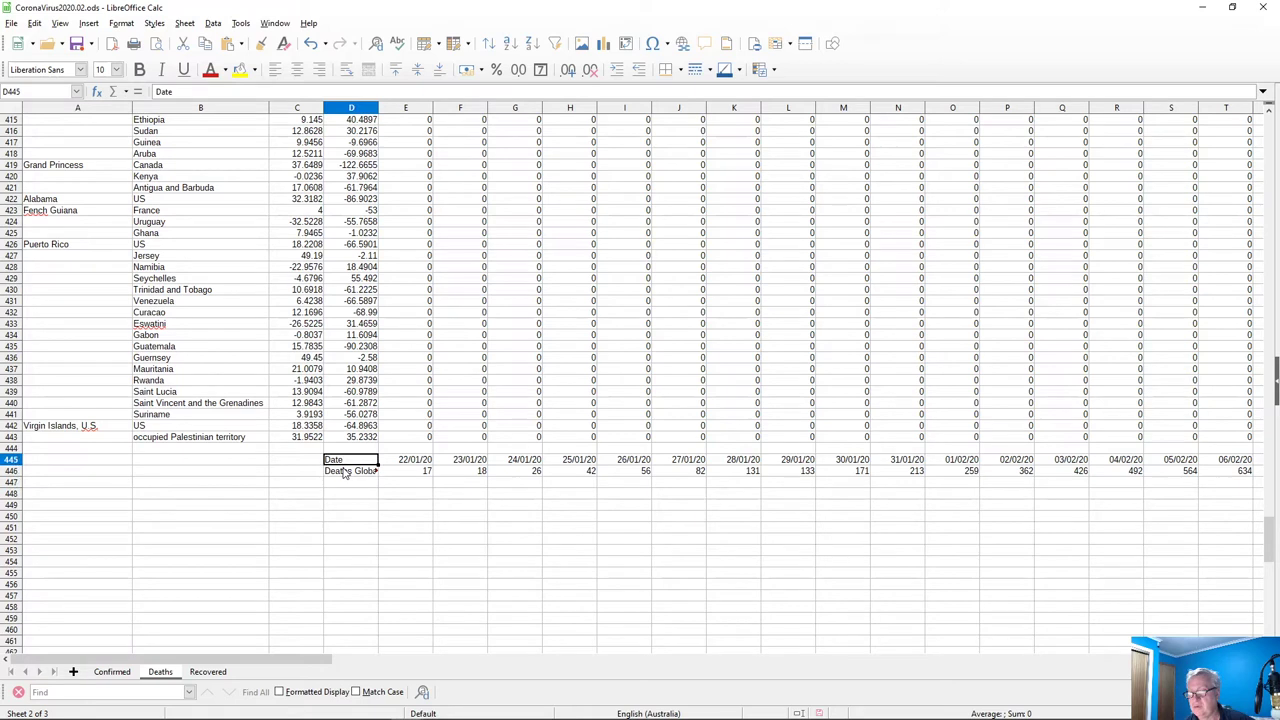
key("shift+Down")
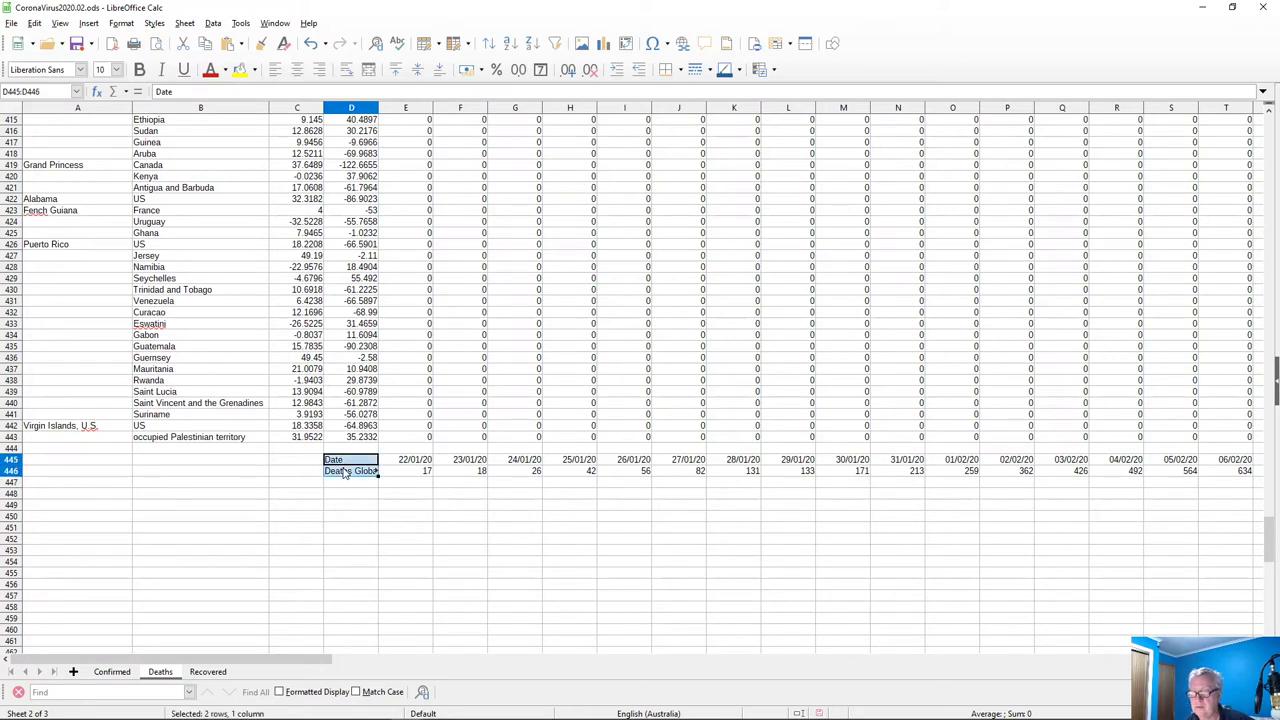
key("ctrl+shift+Right")
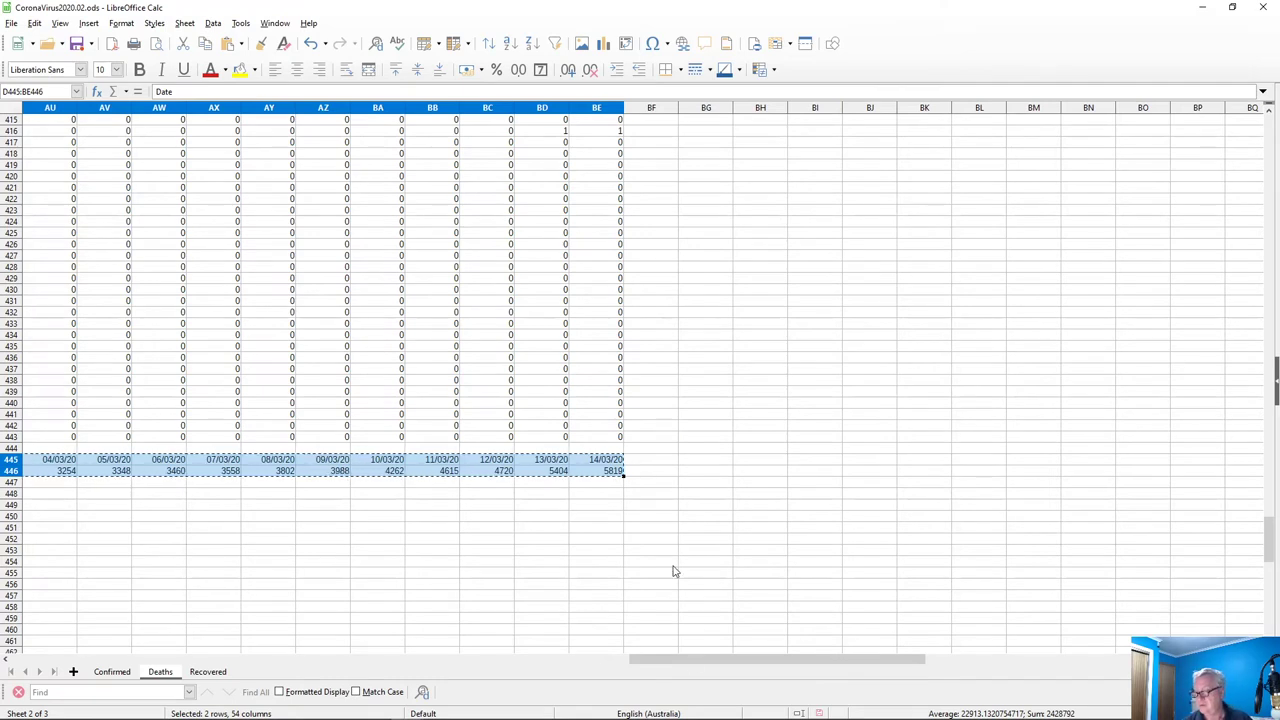
Insert a chart of the selected Date and Deaths Global rows, using the Line type with Points and Lines
left_click_drag(693, 665, 112, 638)
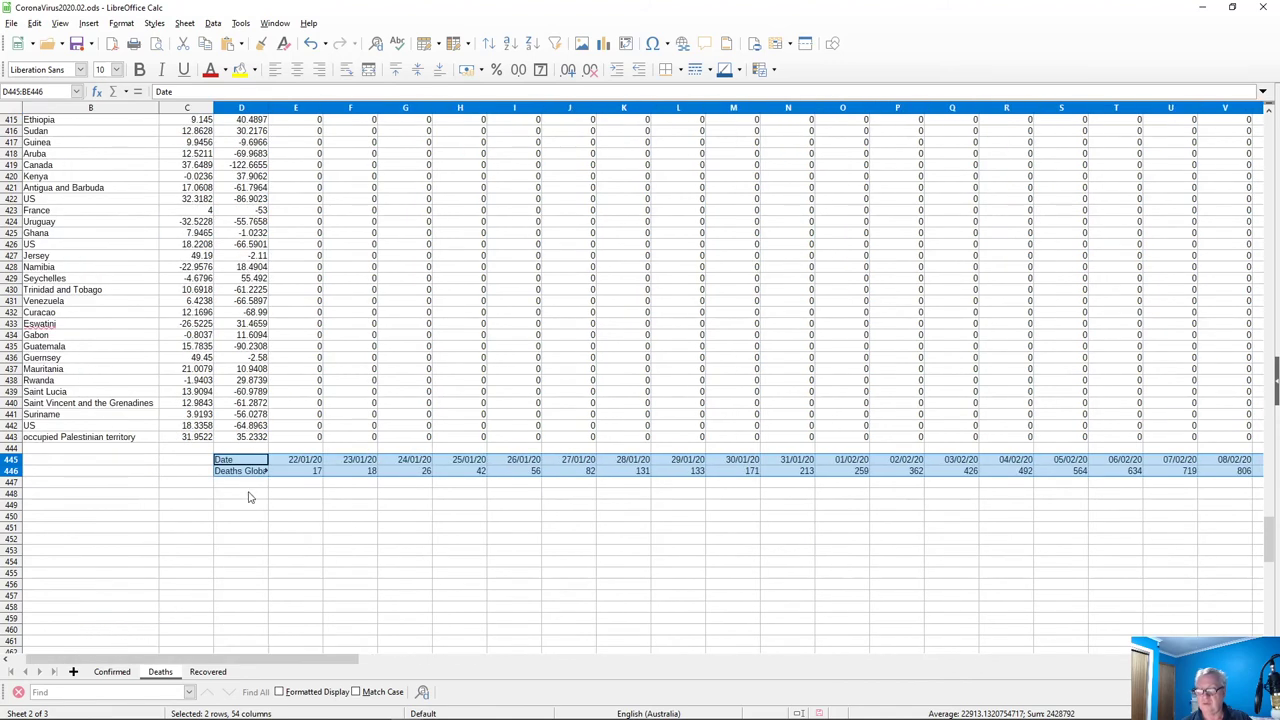
scroll(493, 354, "down", 6)
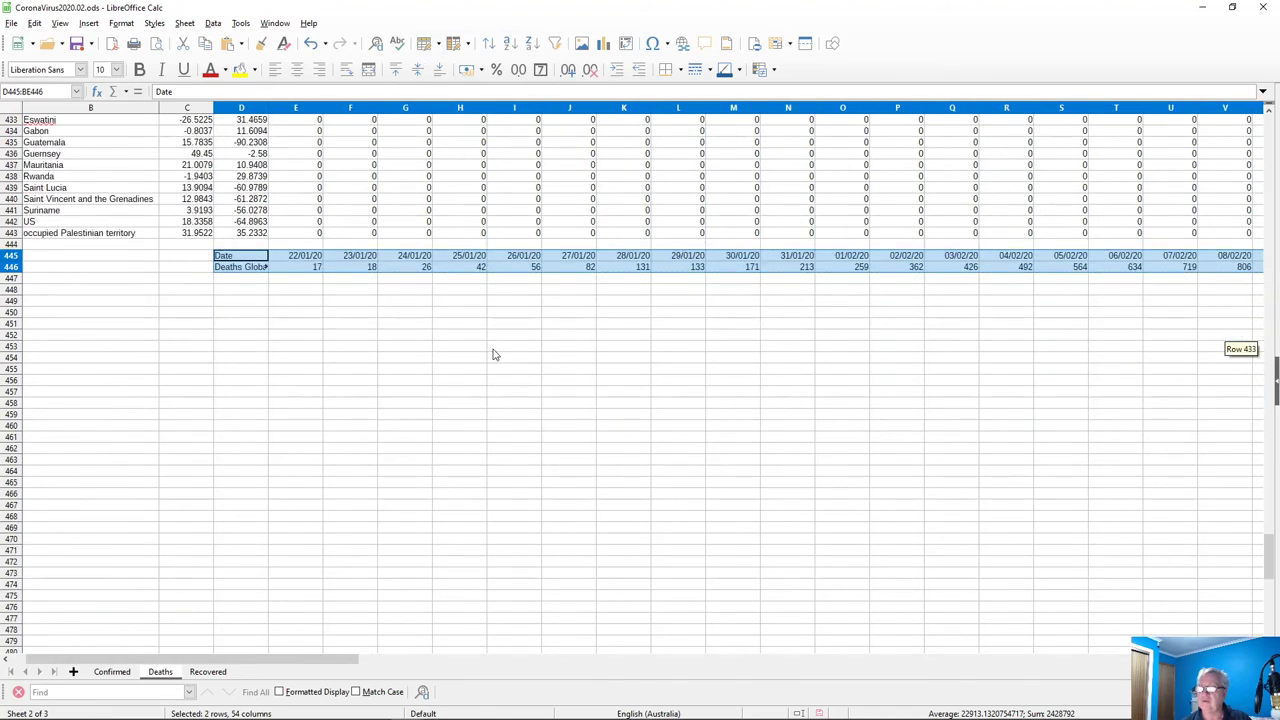
scroll(493, 354, "down", 3)
scroll(493, 354, "down", 1)
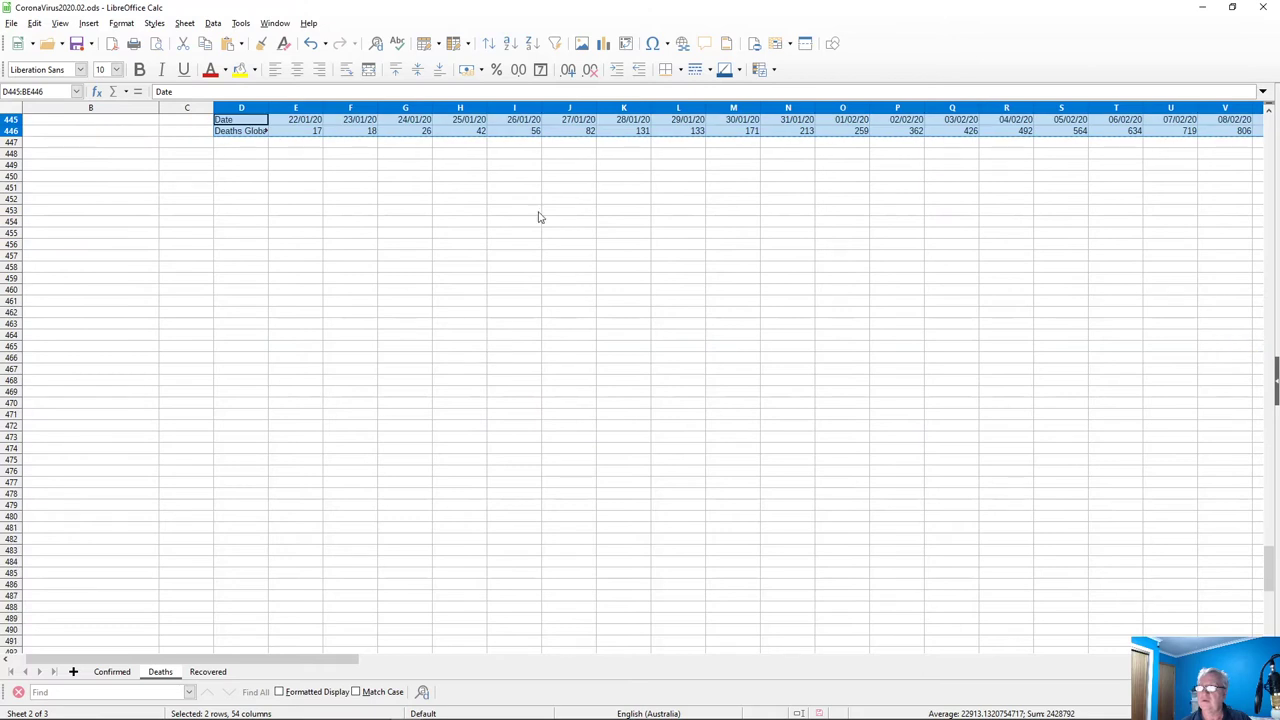
left_click(603, 44)
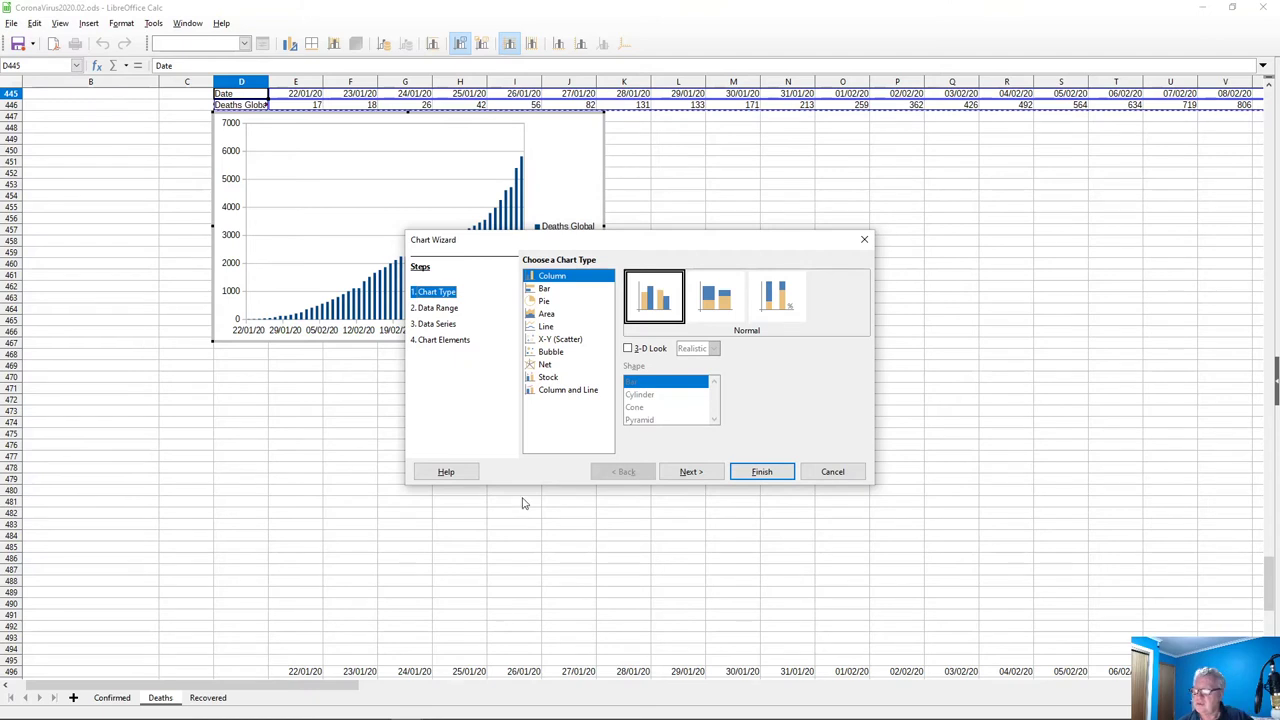
left_click(548, 326)
left_click(722, 300)
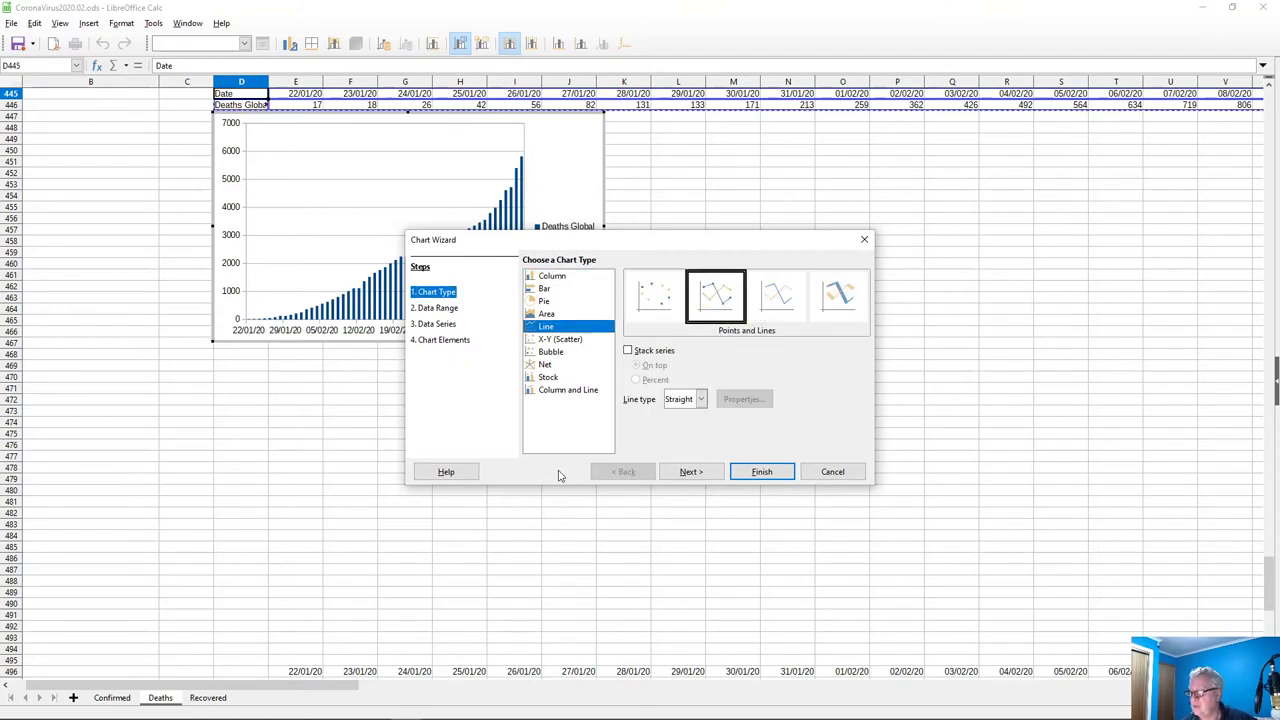
Give the chart the title "Death Global COVID-19"
left_click(449, 341)
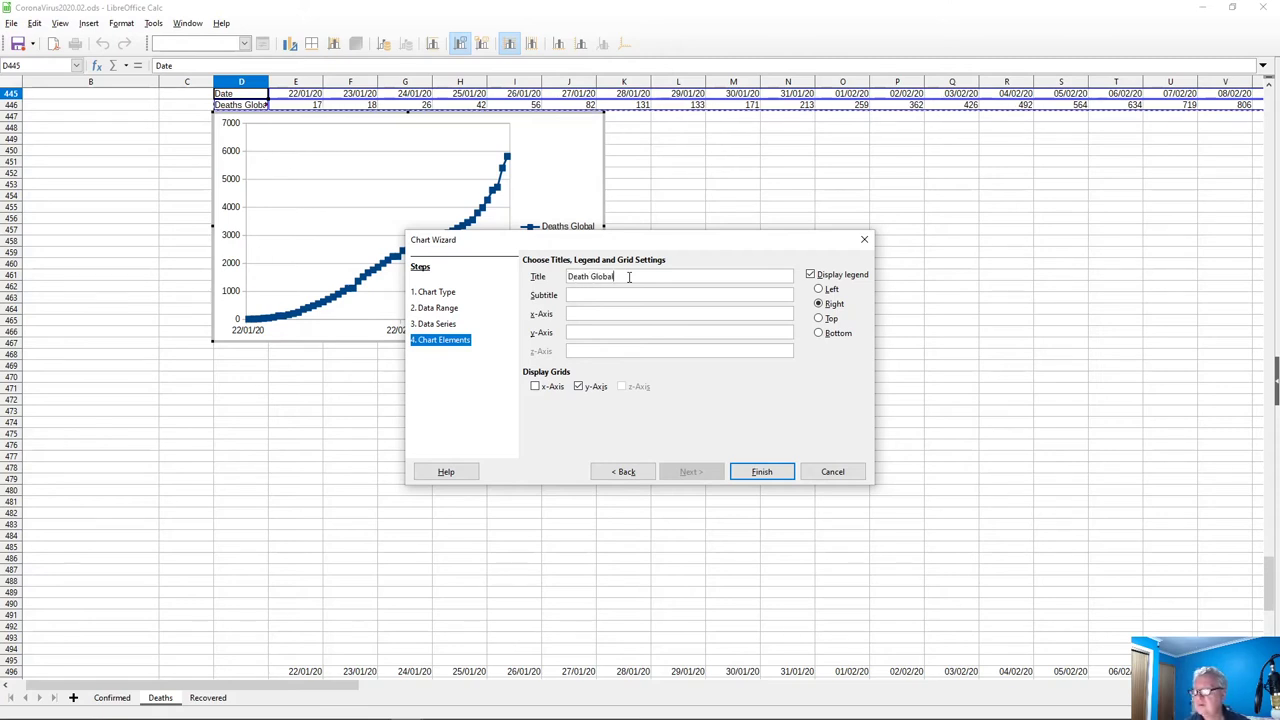
type("COVID")
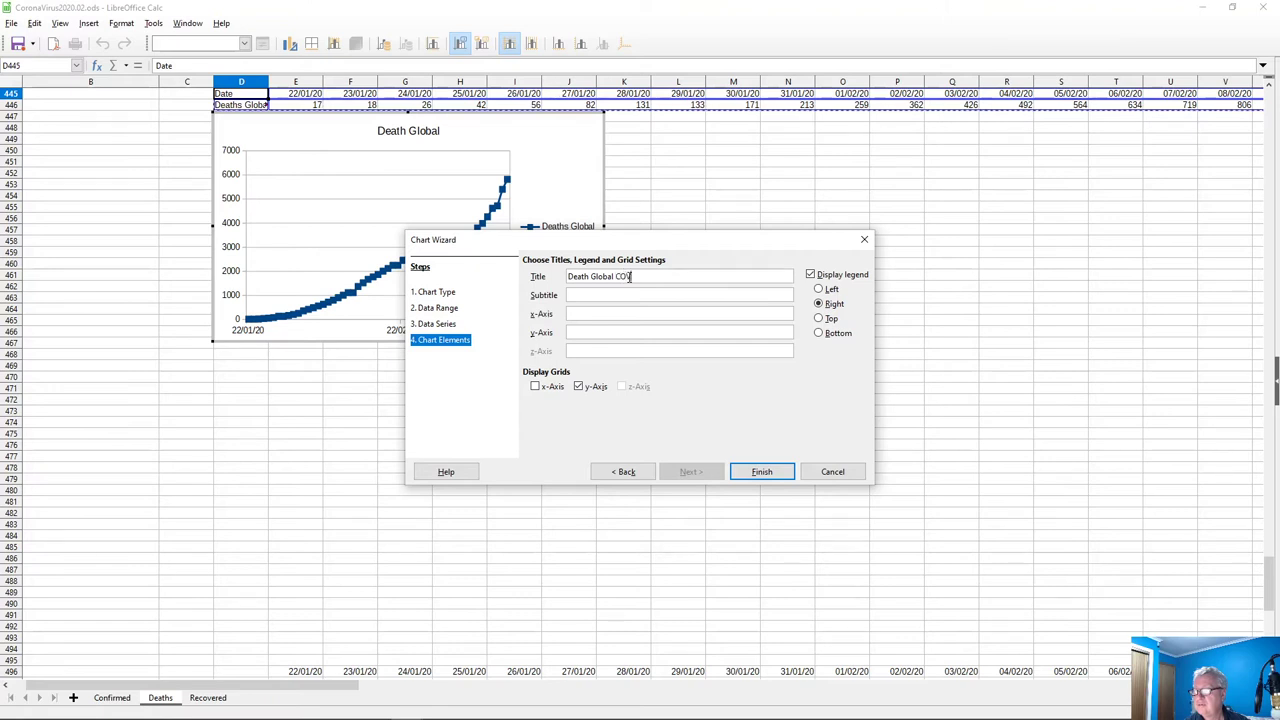
key("BackSpace")
type("D-19")
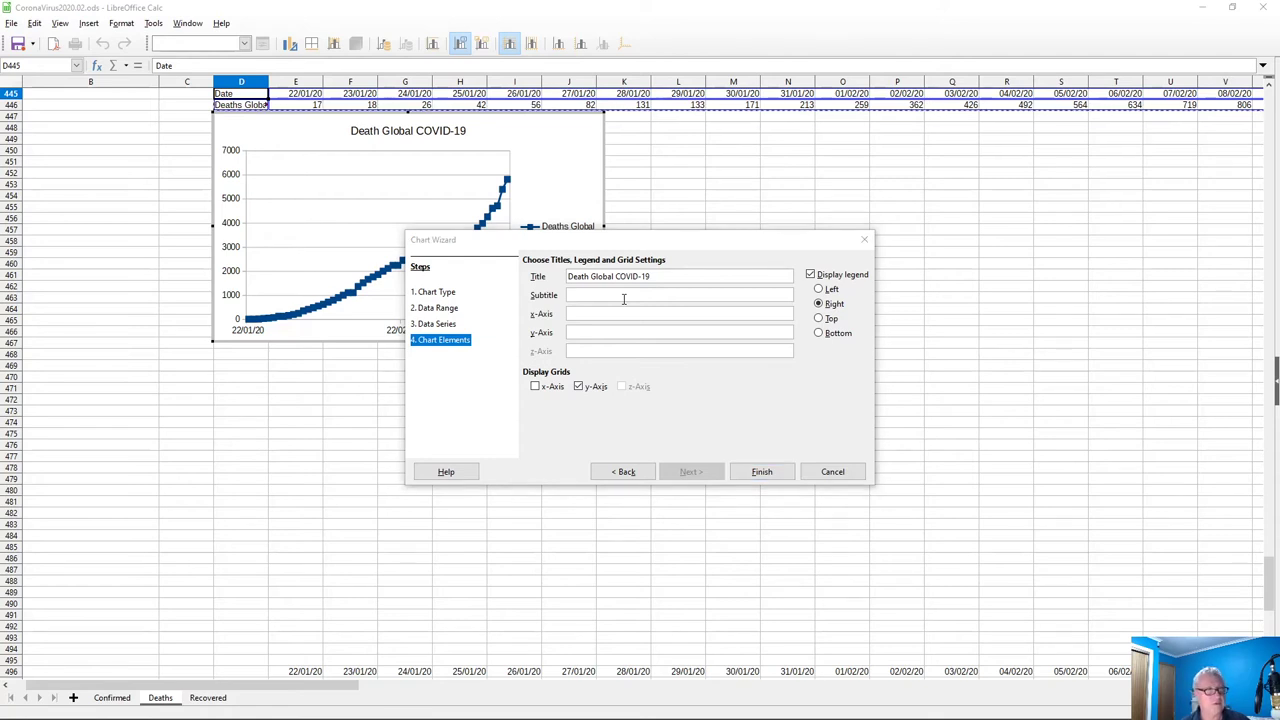
Copy the web address of the Johns Hopkins COVID-19 dashboard from the browser and paste it as the chart's subtitle
key("alt+Tab")
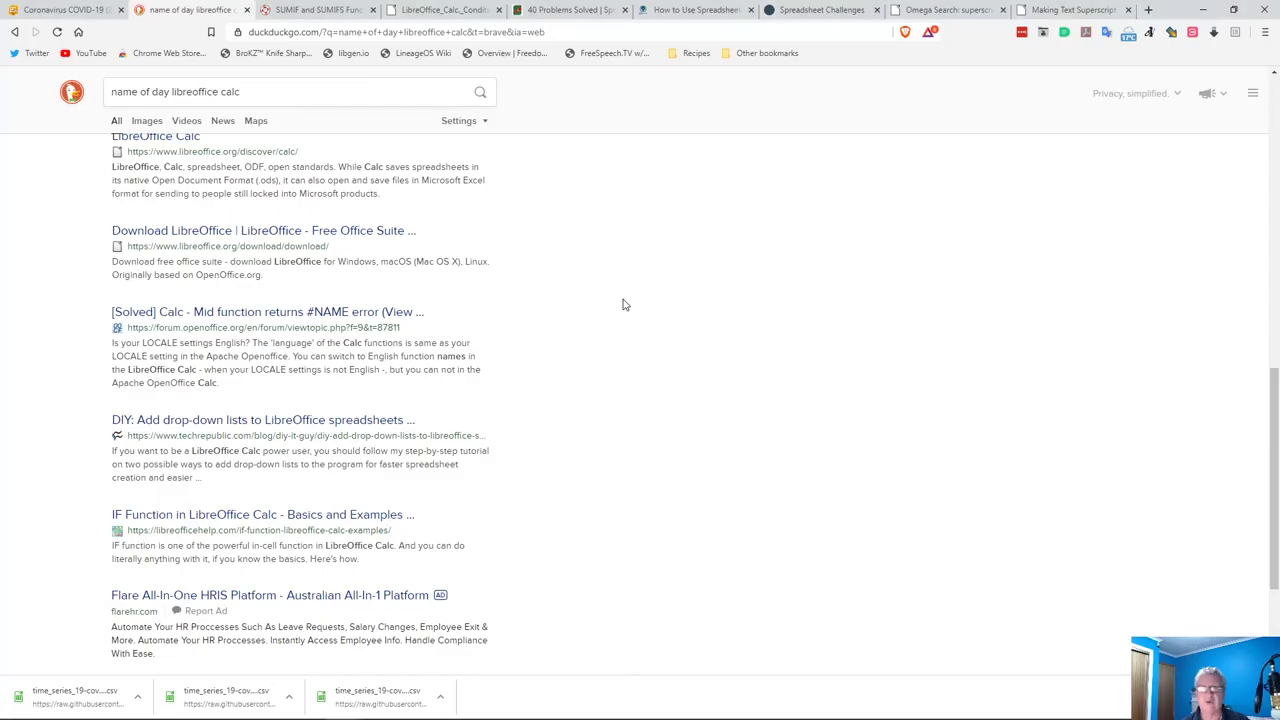
left_click(60, 10)
right_click(426, 35)
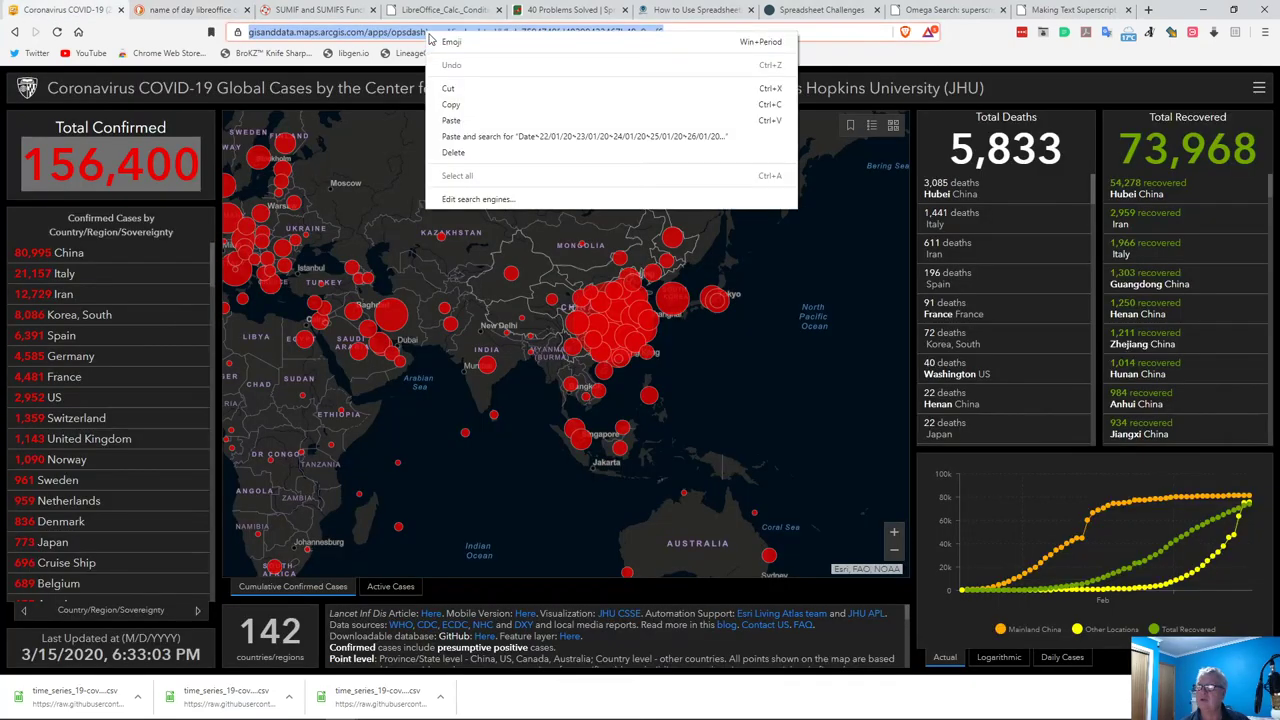
left_click(470, 105)
key("alt+Tab")
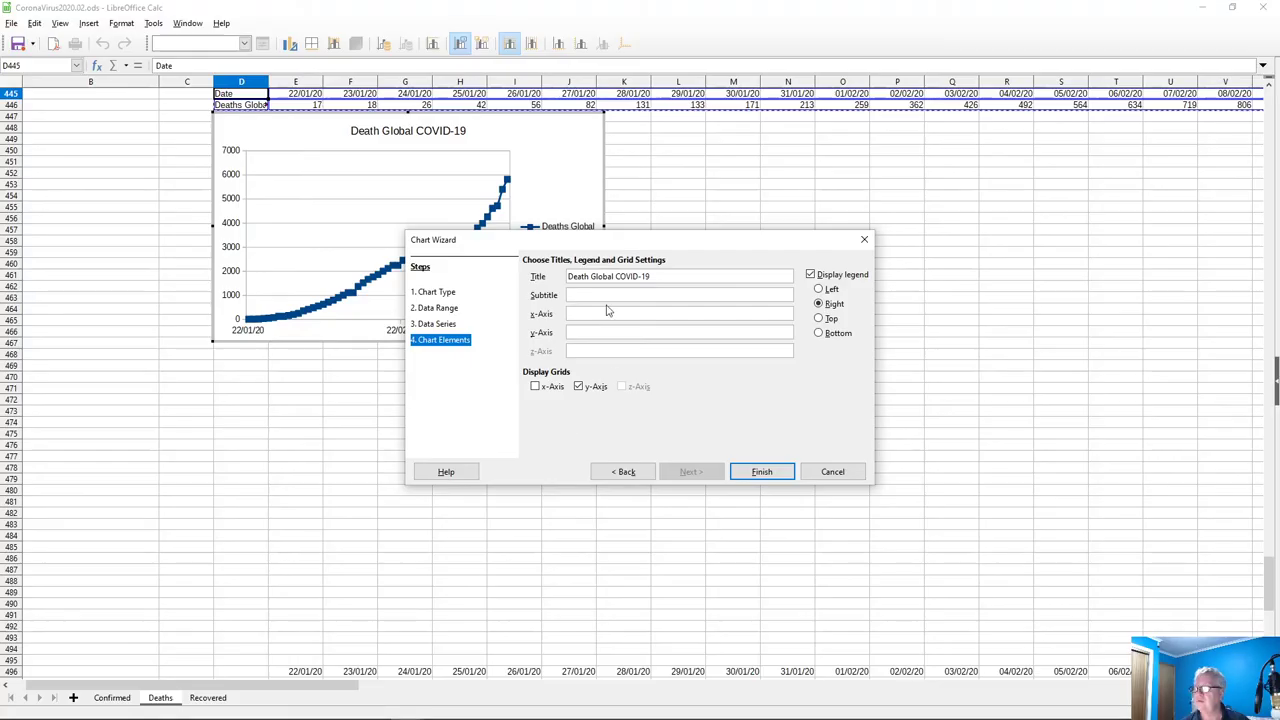
key("ctrl+v")
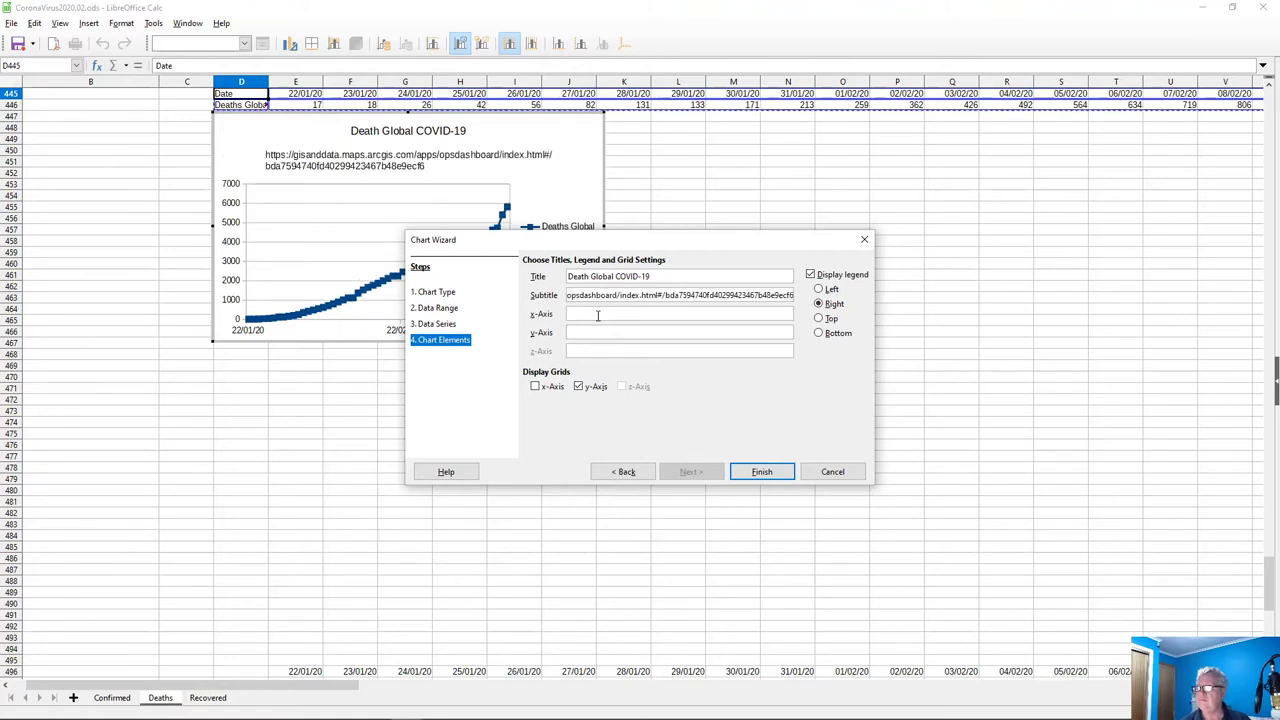
Title the chart's x-axis "Date" and y-axis "Deaths", and finish creating the chart
left_click(597, 315)
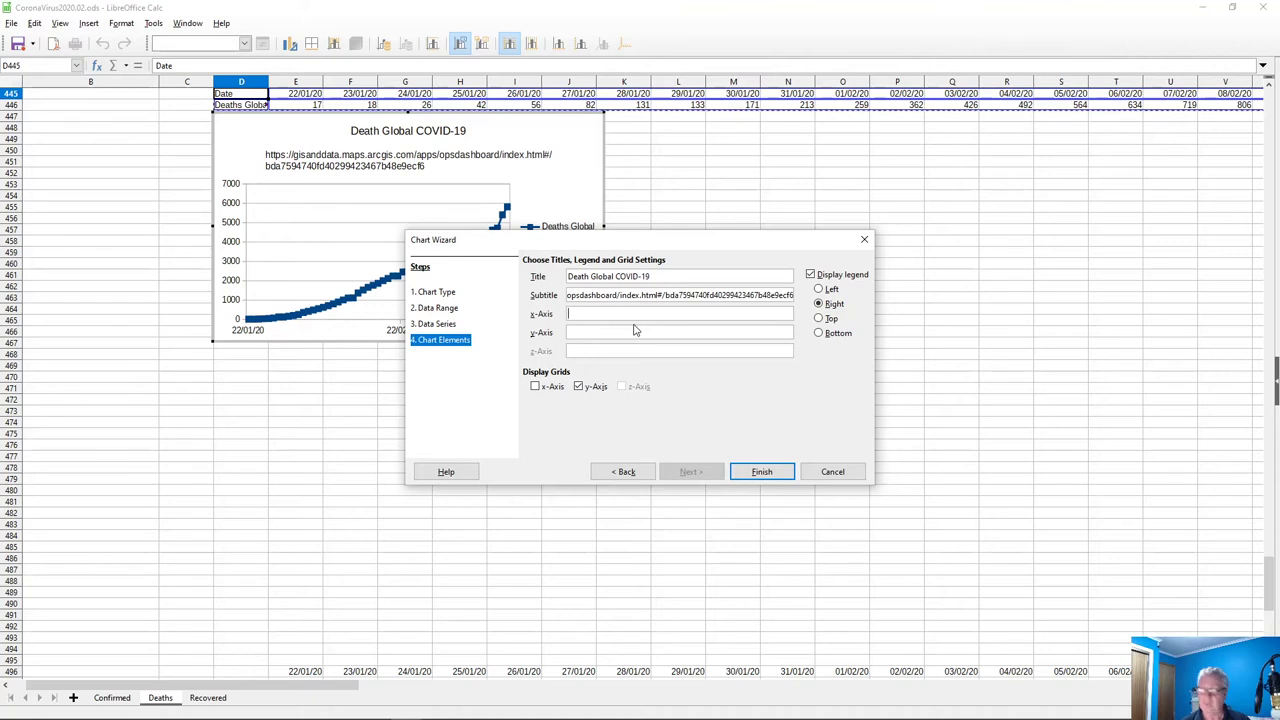
type("Date")
key("Tab")
type("Deaths")
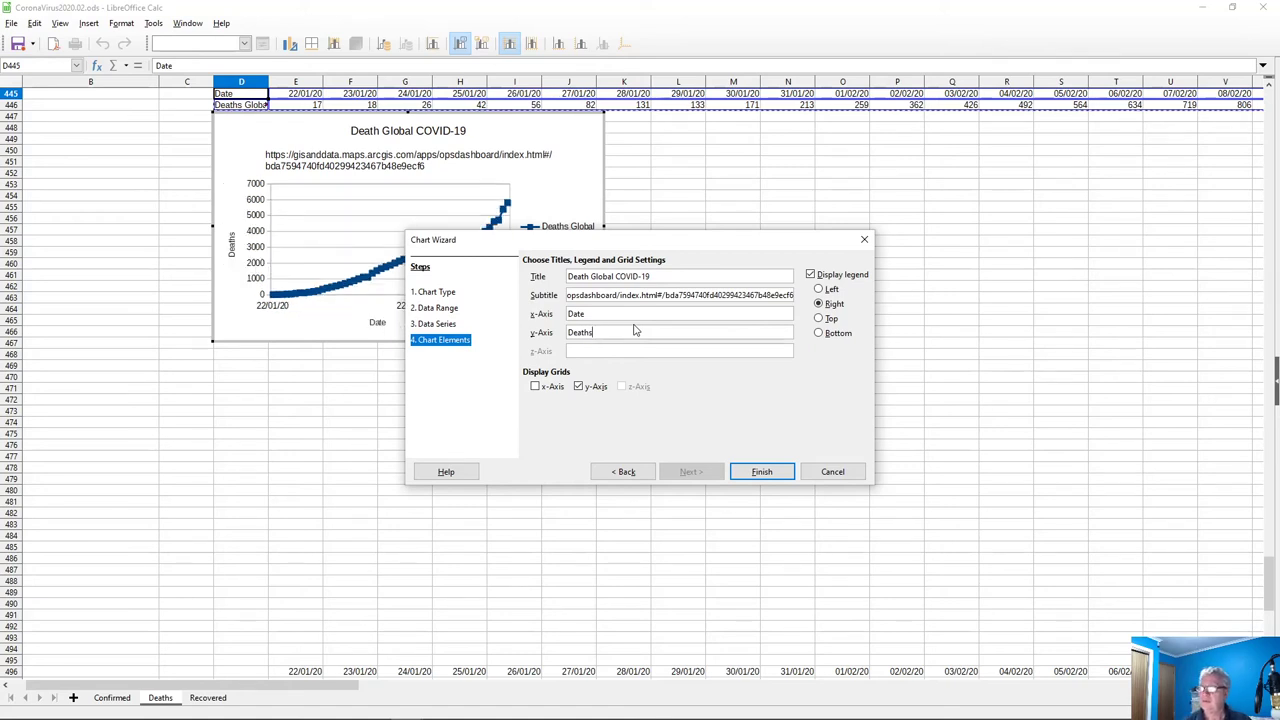
left_click(762, 472)
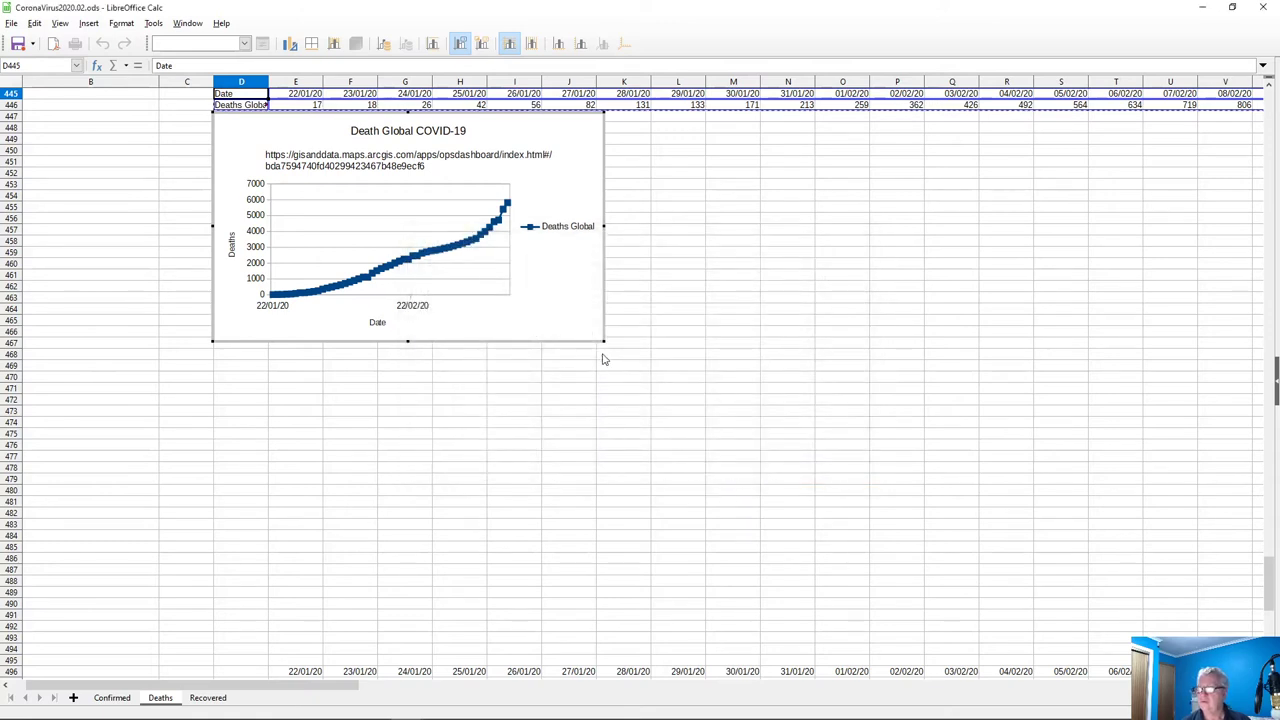
Enlarge the deaths chart beneath the totals so it spans about columns D to Y and rows 447 to 497
left_click_drag(604, 341, 1221, 686)
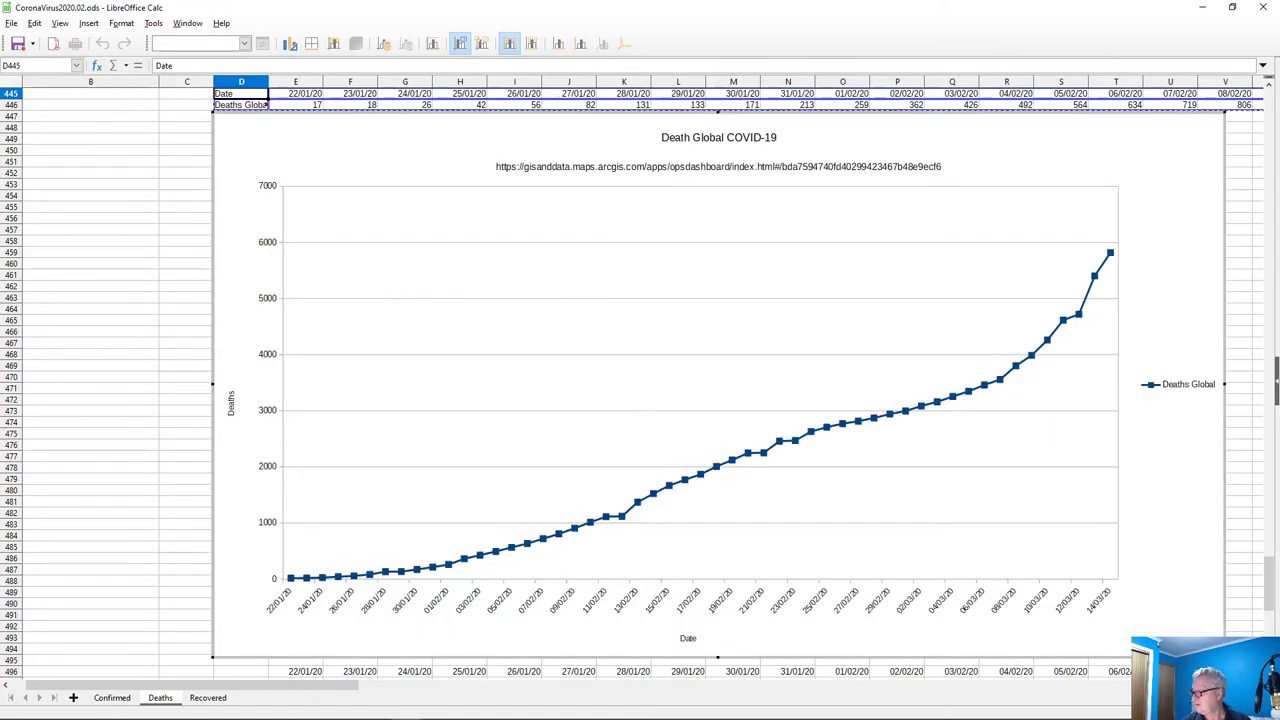
scroll(640, 380, "right", 3)
scroll(640, 380, "right", 1)
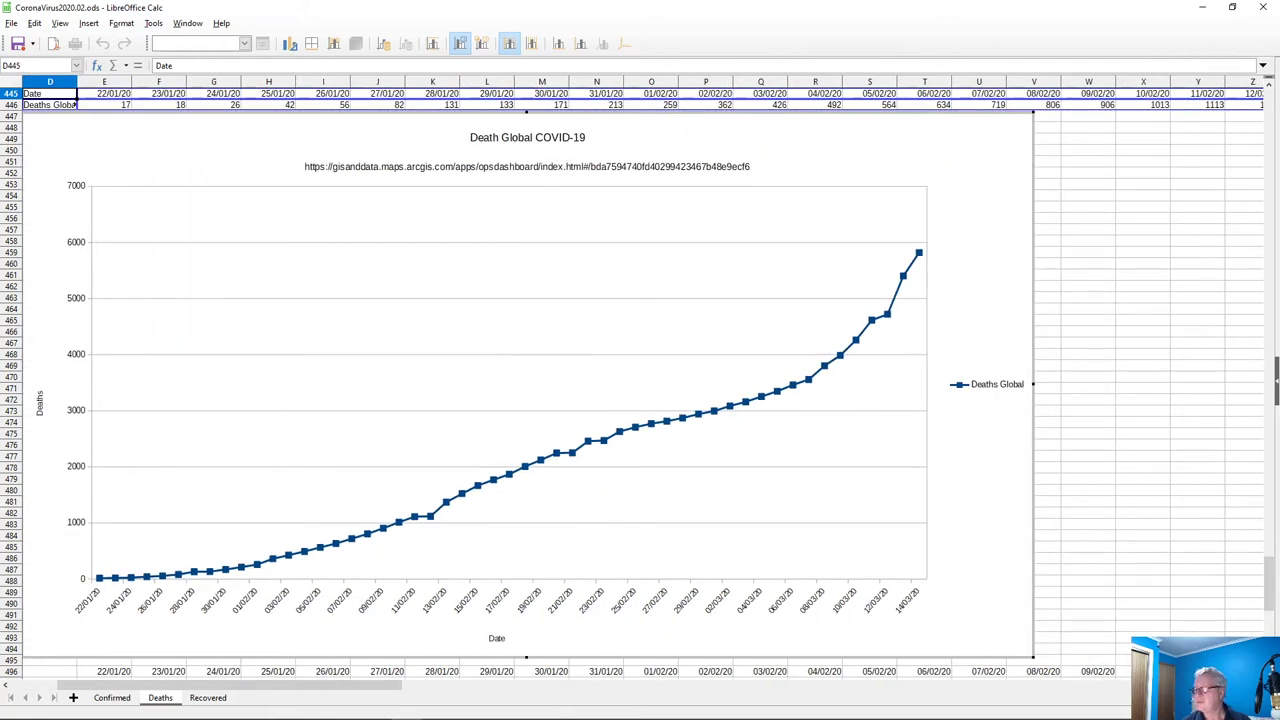
scroll(990, 660, "down", 2)
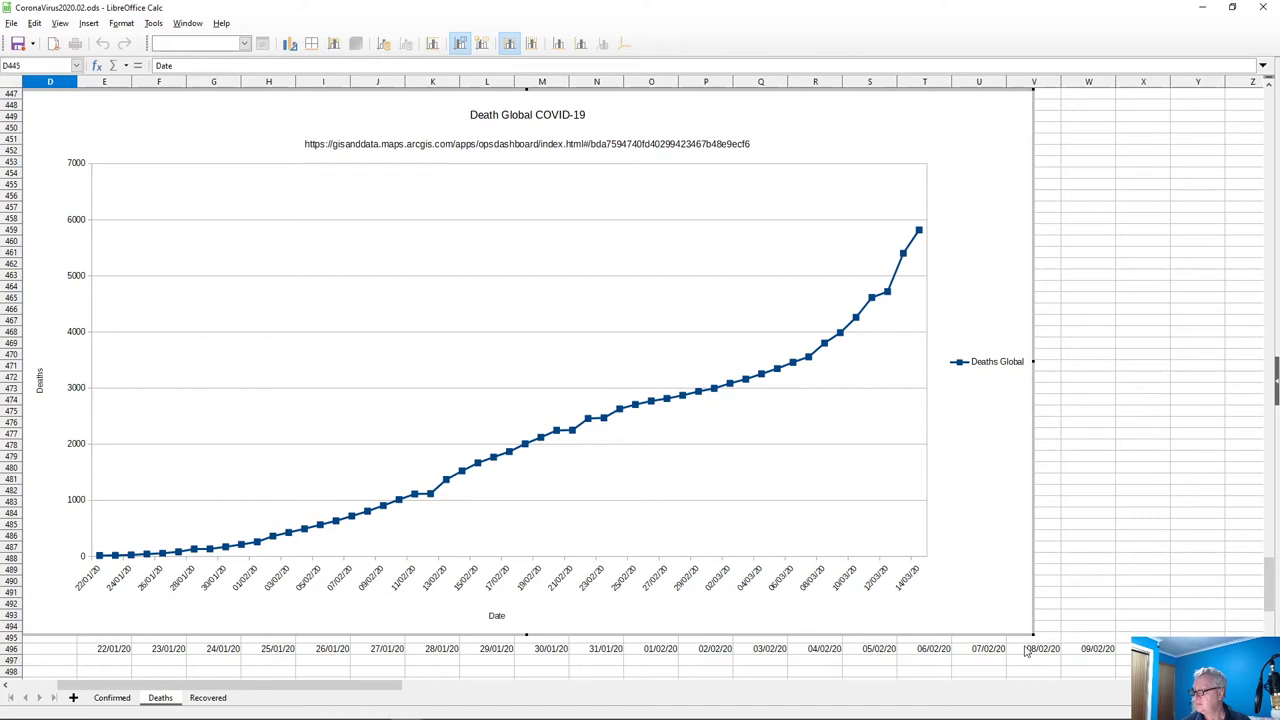
scroll(1117, 622, "down", 4)
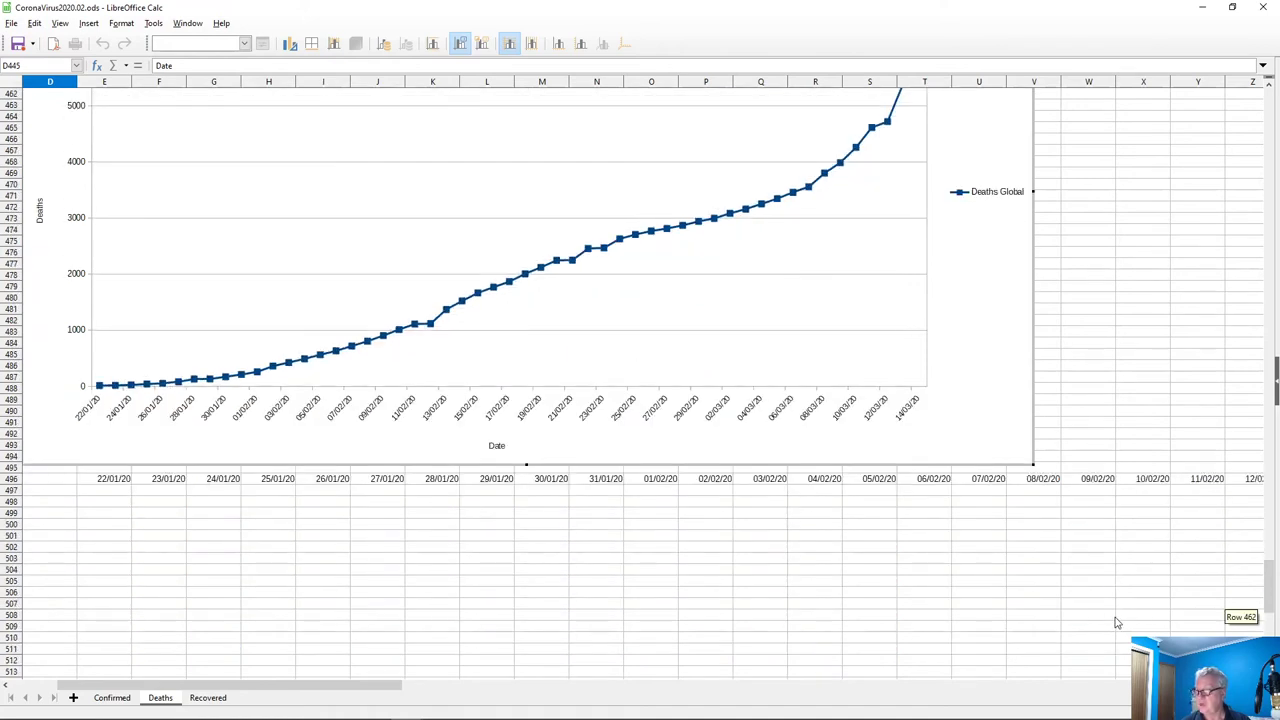
scroll(1117, 622, "up", 6)
scroll(1117, 622, "down", 4)
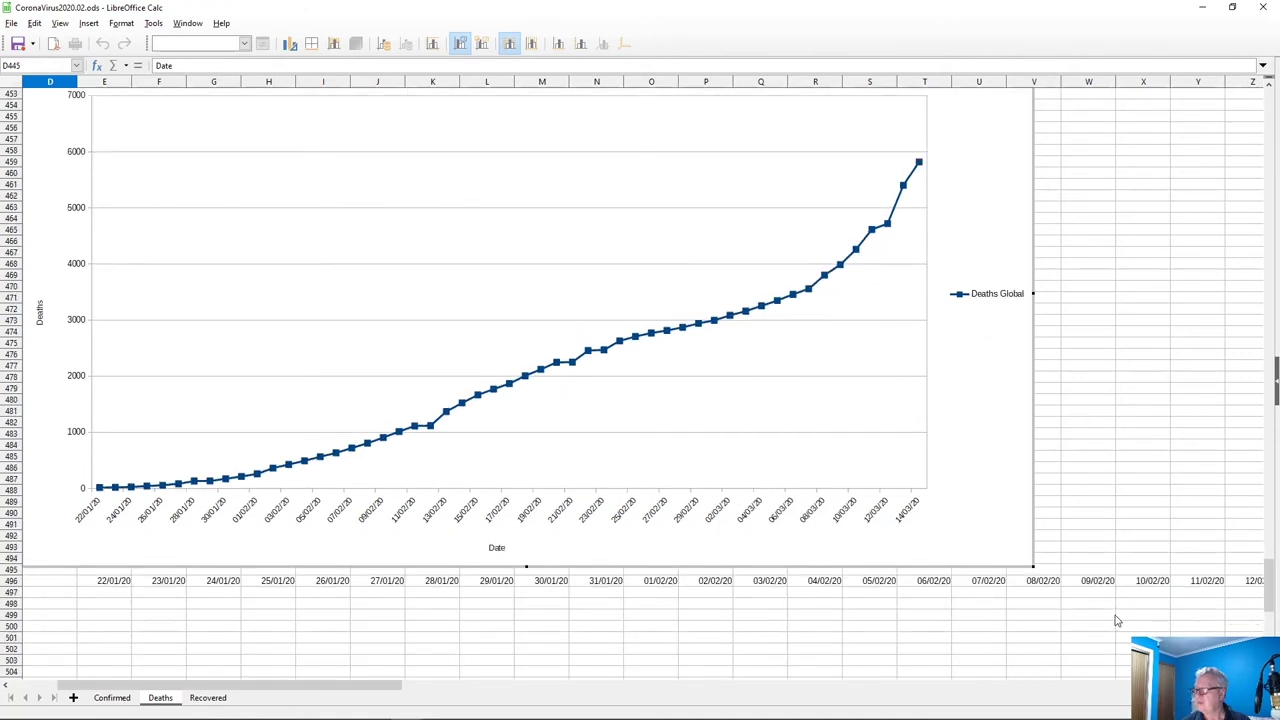
scroll(1116, 621, "up", 3)
scroll(1116, 621, "down", 2)
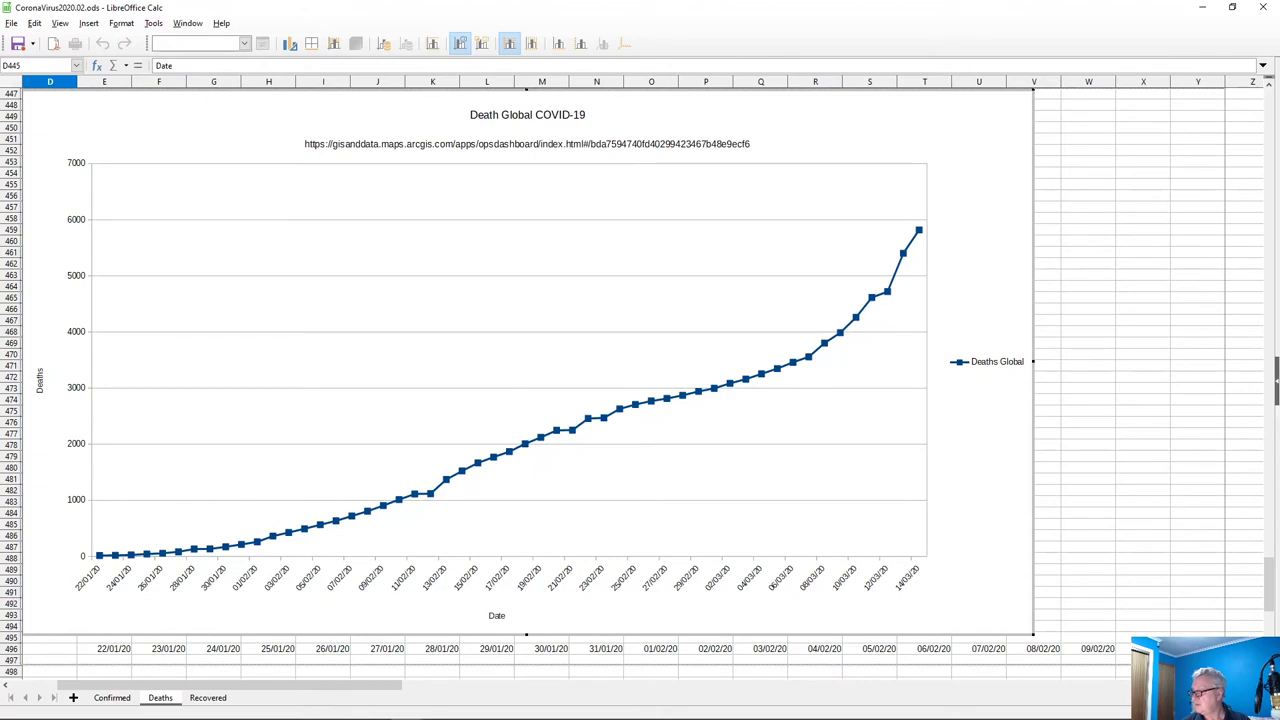
left_click_drag(1033, 633, 1222, 662)
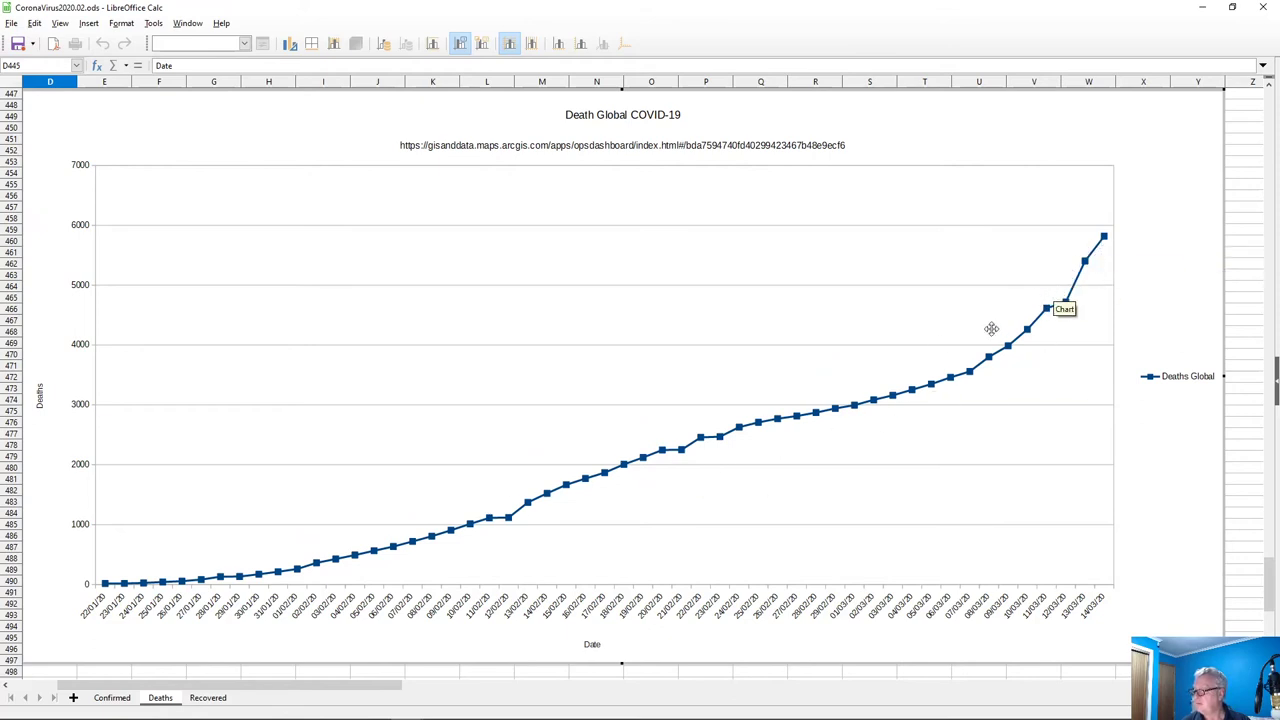
Select and copy the date formulas E496:BB496 in the row partly covered by the chart
left_click_drag(168, 686, 97, 657)
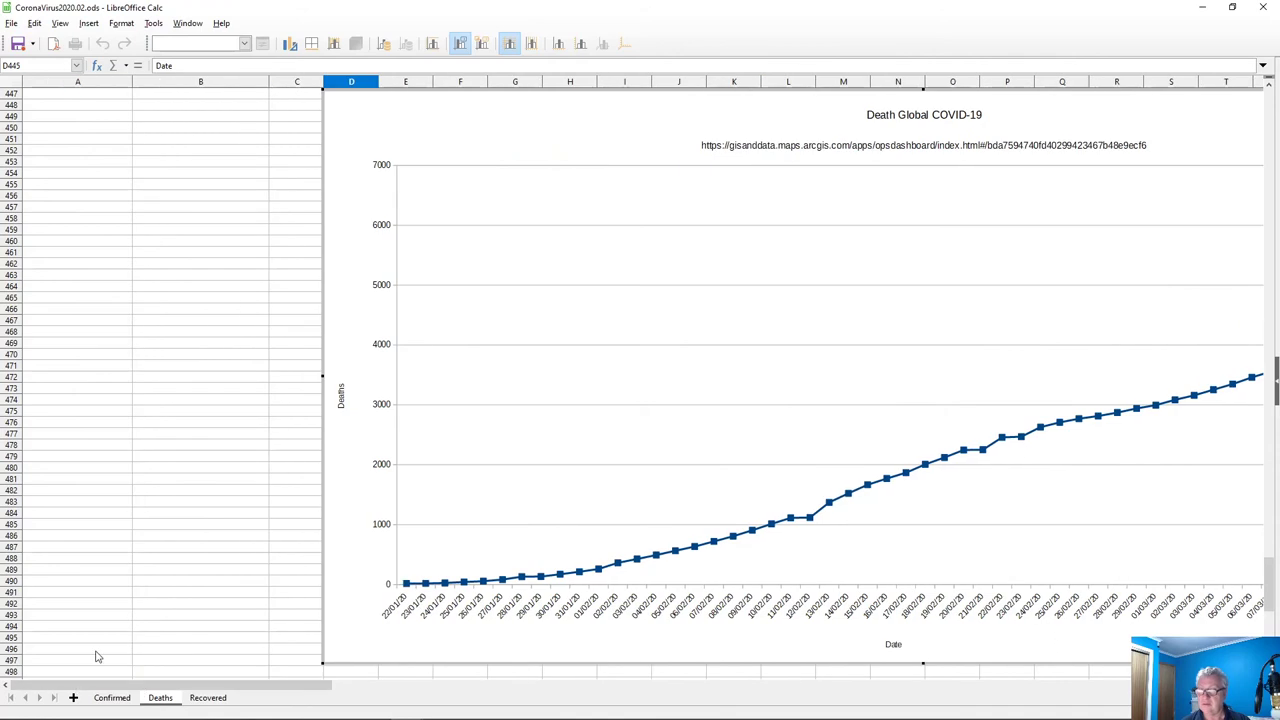
scroll(168, 548, "down", 4)
scroll(170, 548, "down", 1)
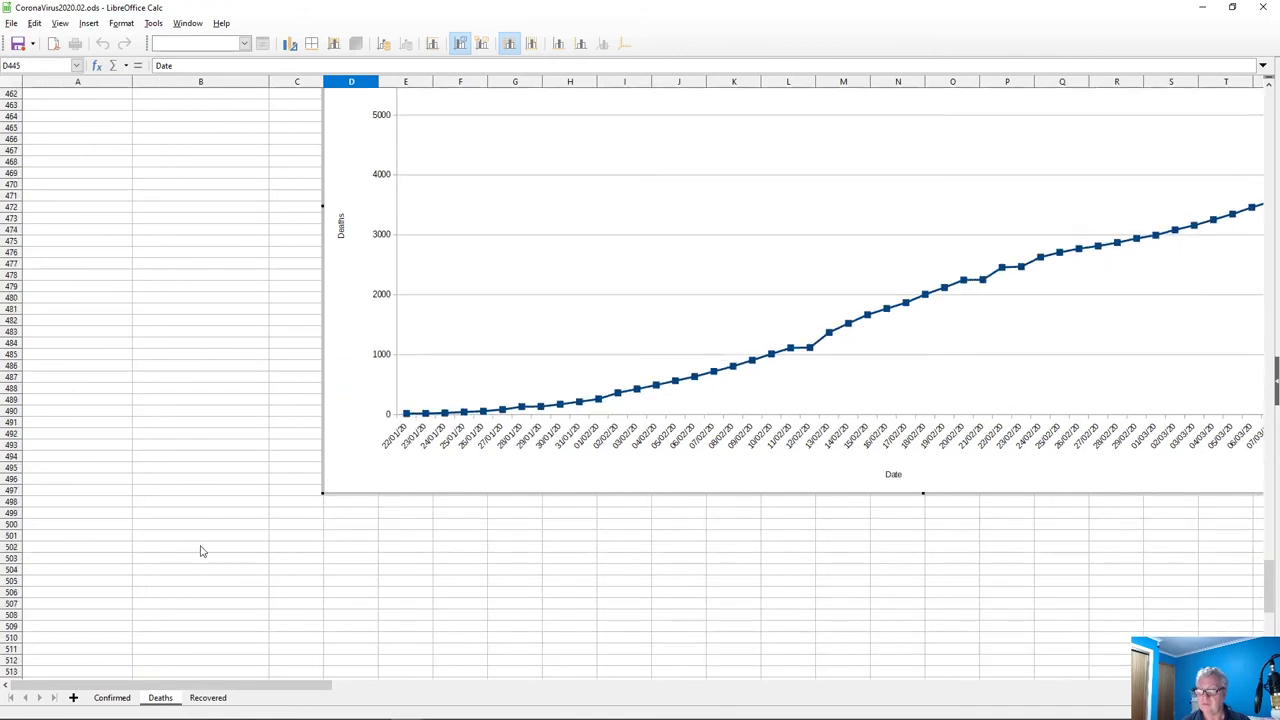
left_click_drag(251, 684, 885, 688)
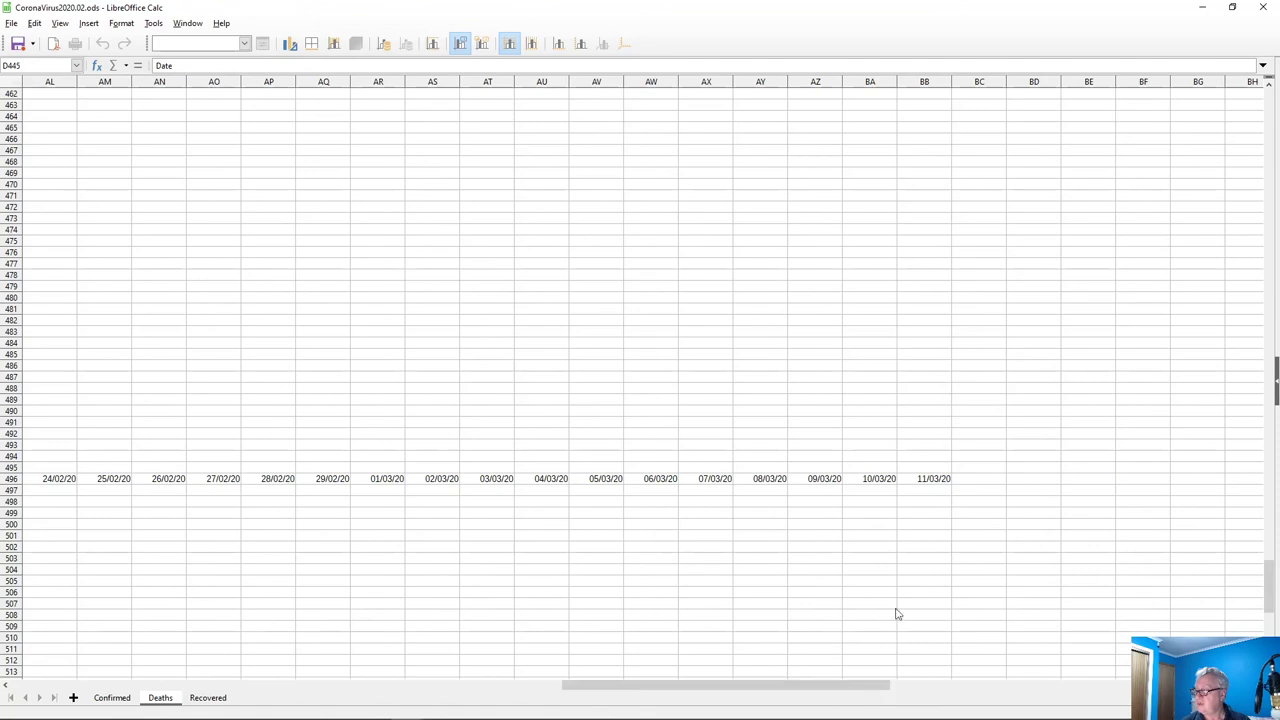
left_click(939, 482)
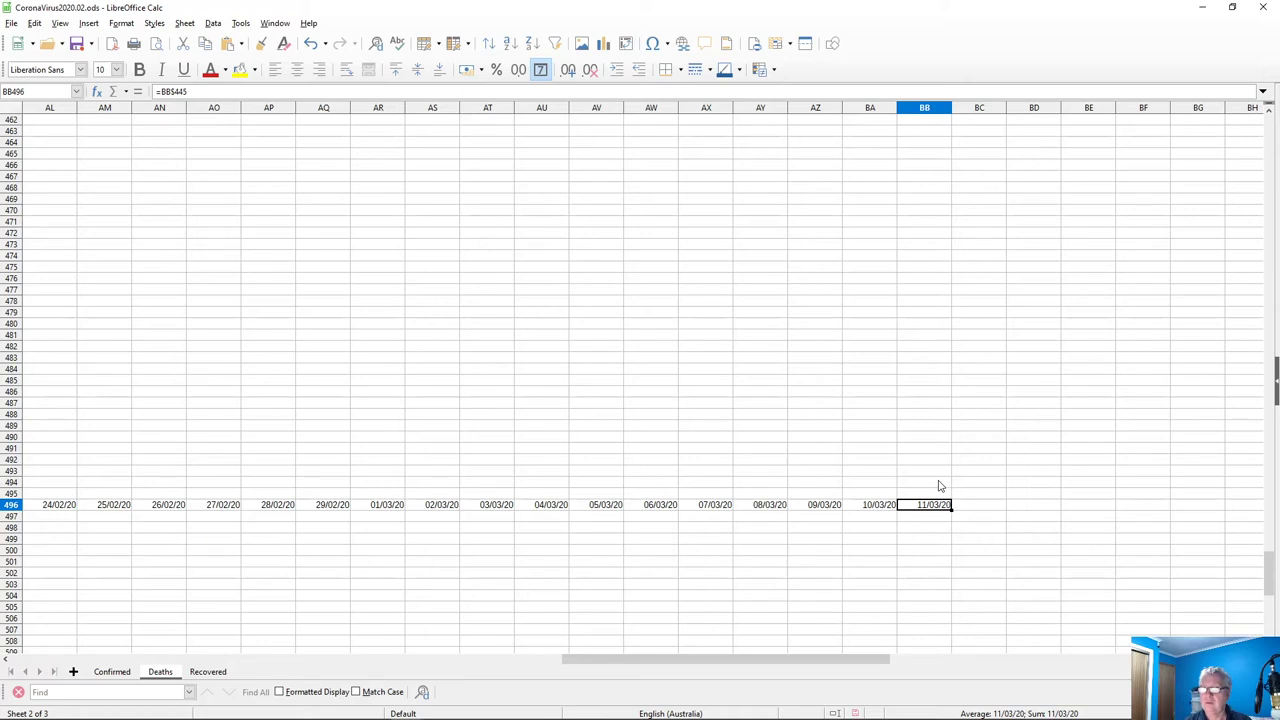
key("ctrl+shift+Left")
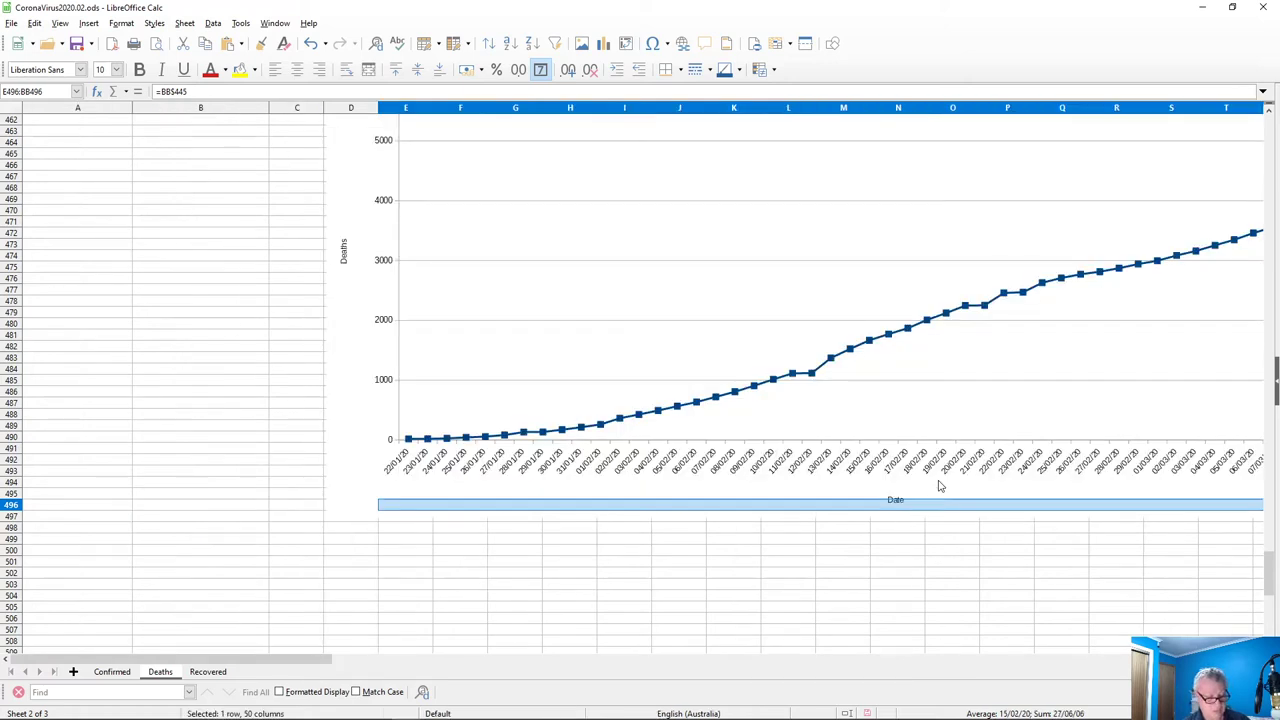
key("ctrl+c")
Paste the copied date formulas below the chart in row 499, starting at E499
key("Down")
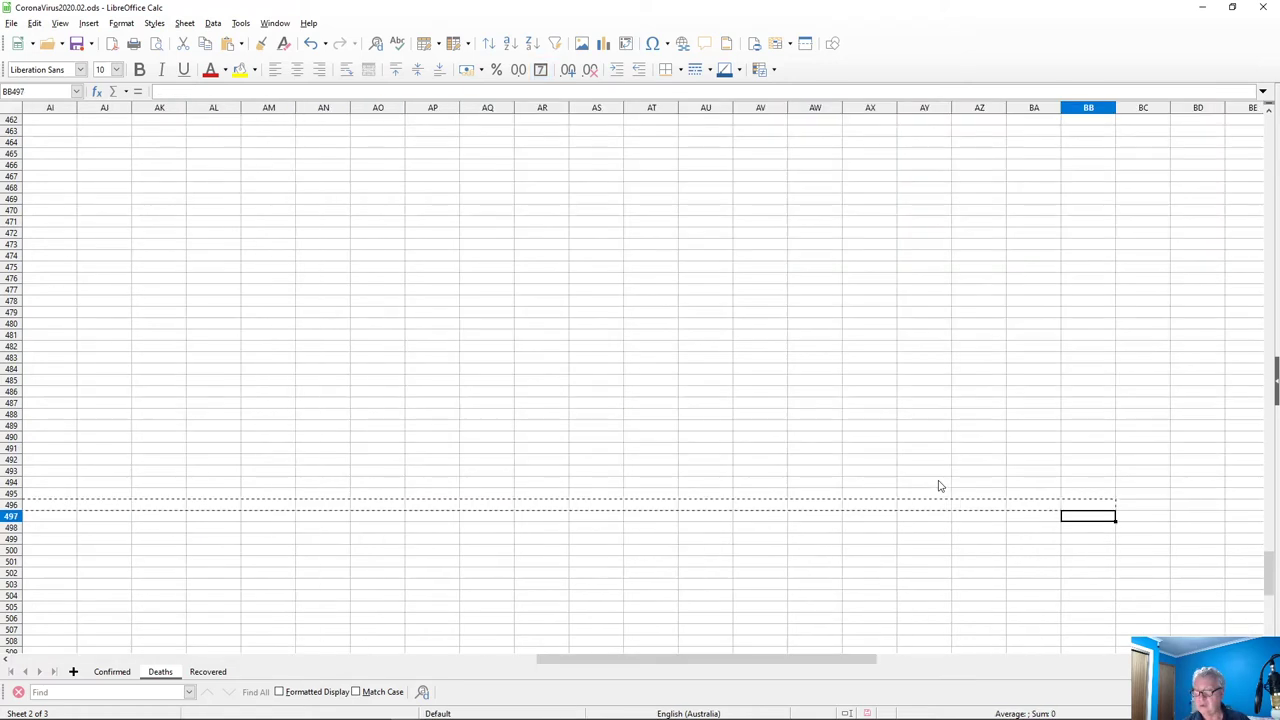
key("ctrl+Left")
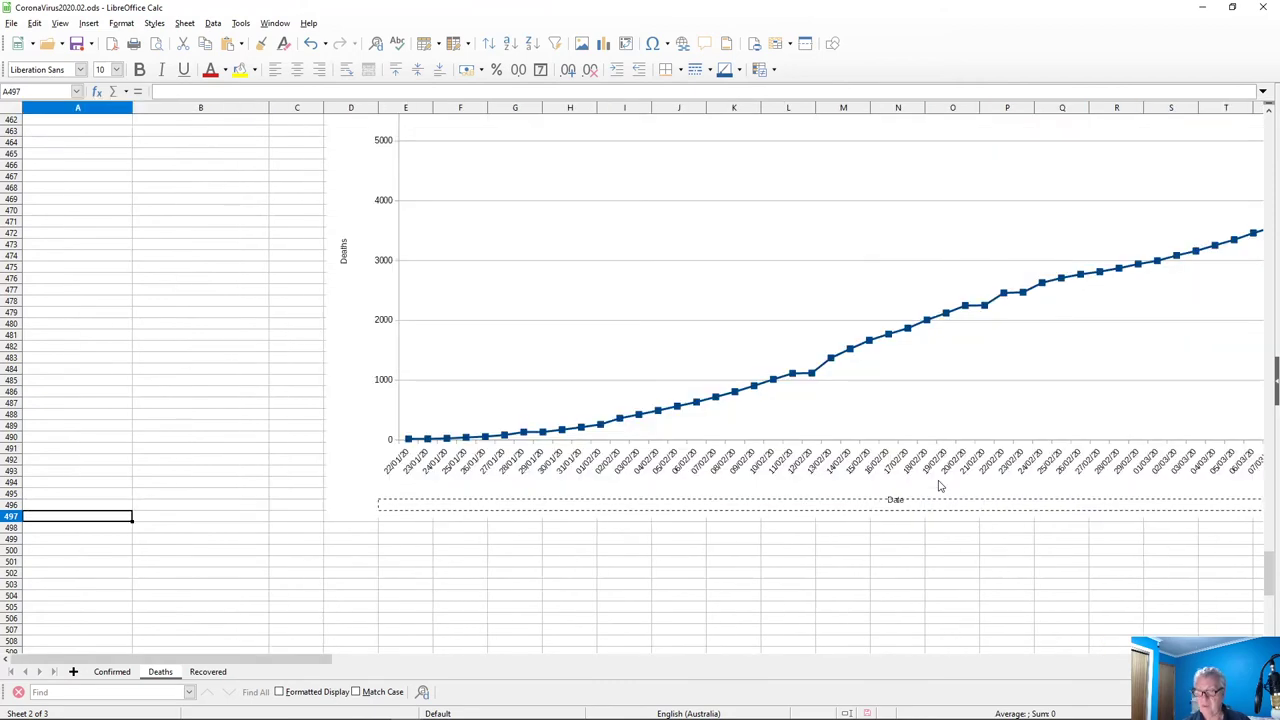
key("Right")
key("Right")
key("Right")
key("Down")
key("Right")
key("Down")
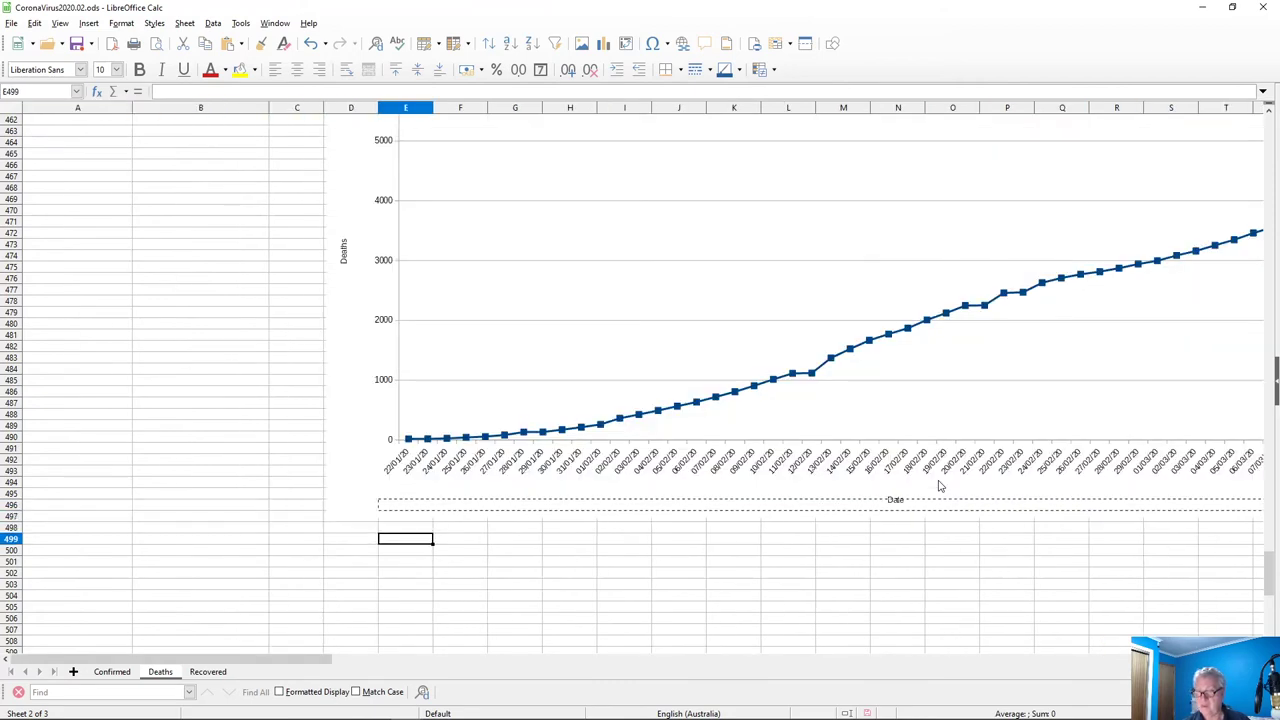
key("ctrl+v")
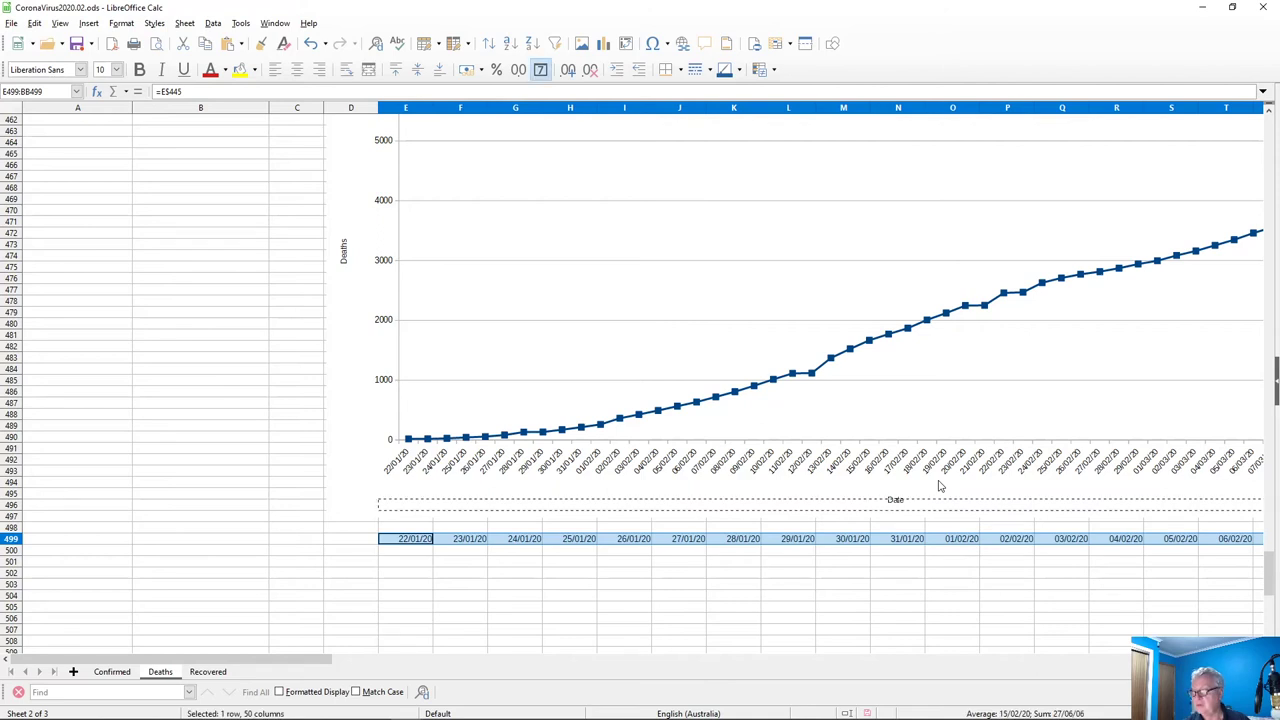
key("Escape")
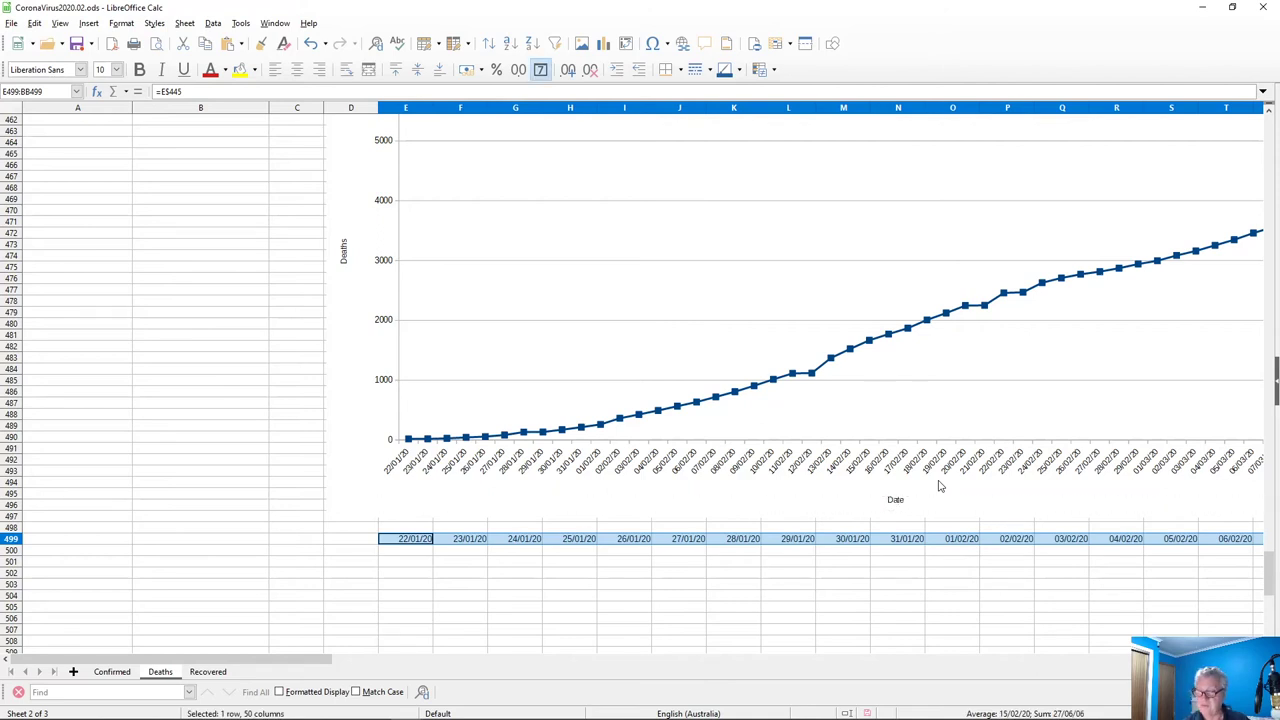
Label the pasted date row by entering "Date" in D499
key("Left")
key("Right")
key("Left")
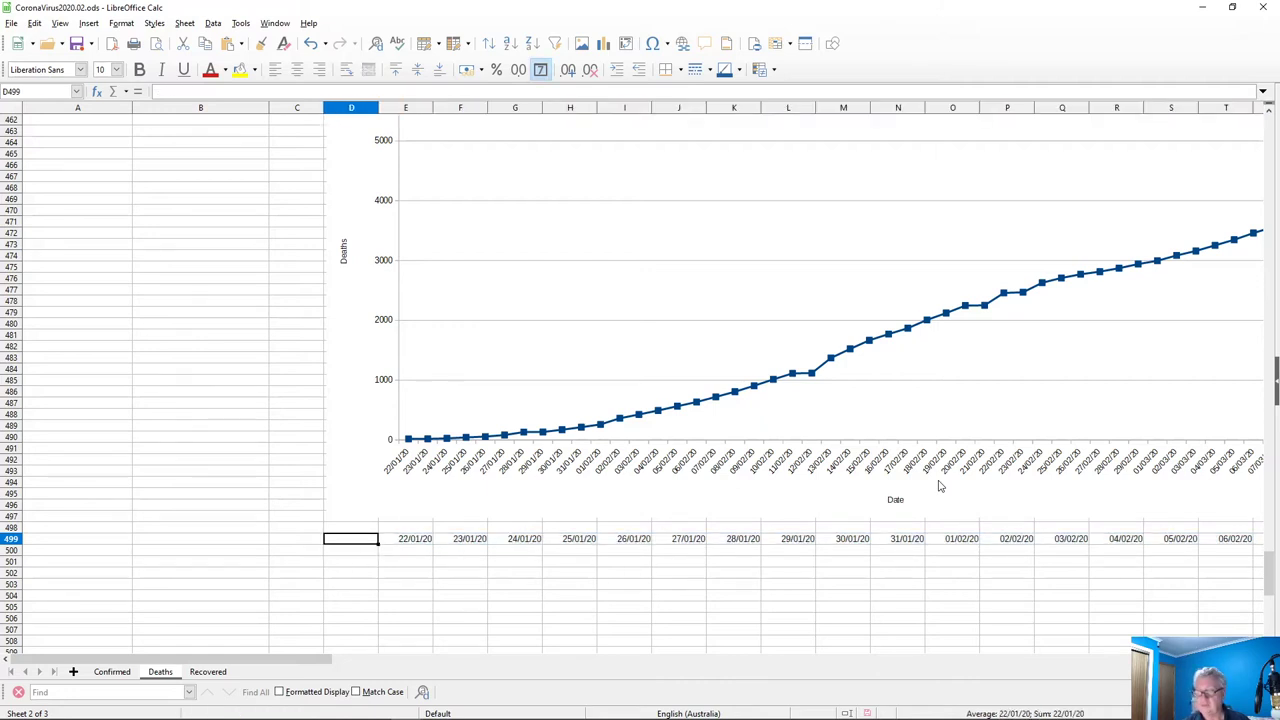
type("Date")
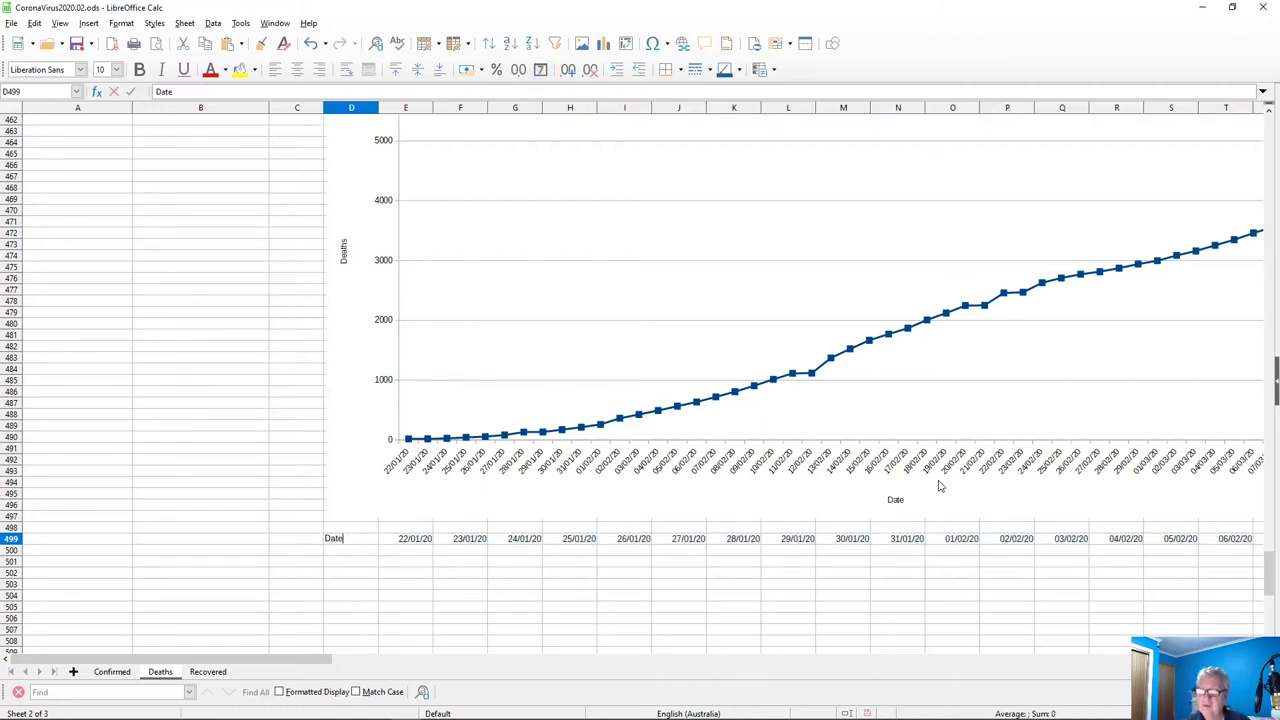
key("Return")
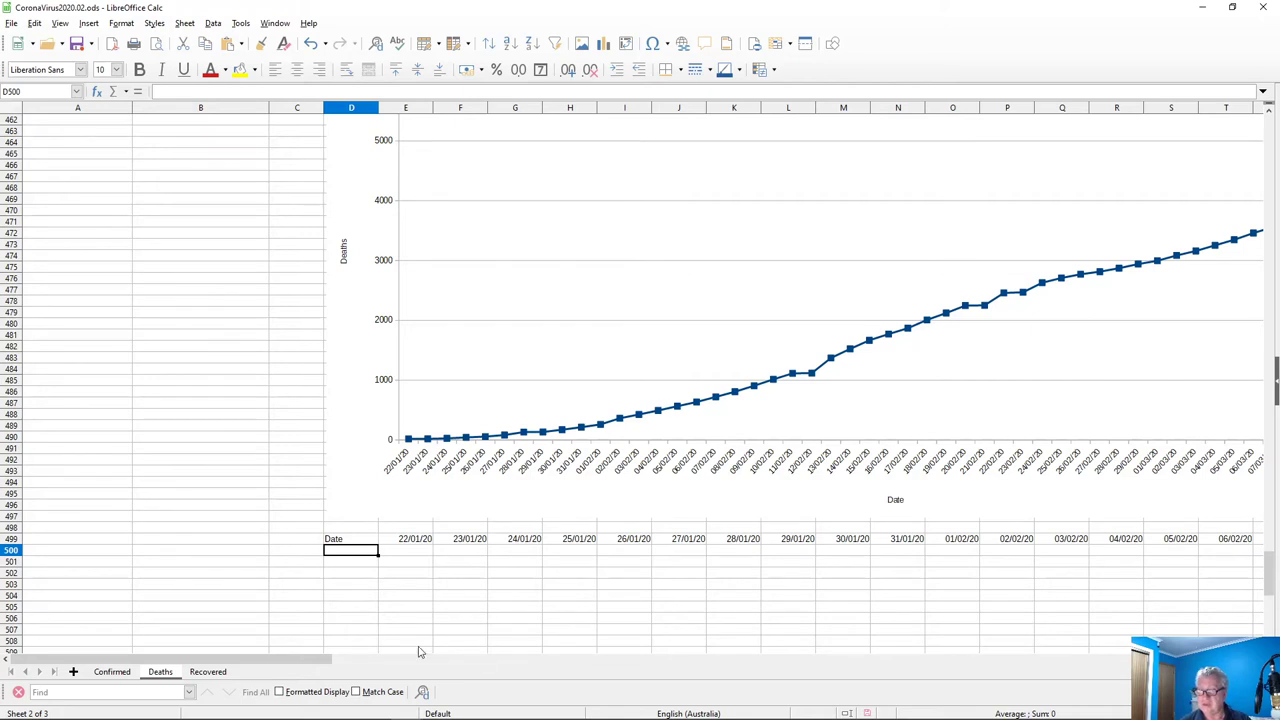
Examine the SUM formulas behind the first global death totals in row 446, from E446 to I446
scroll(398, 590, "down", 3)
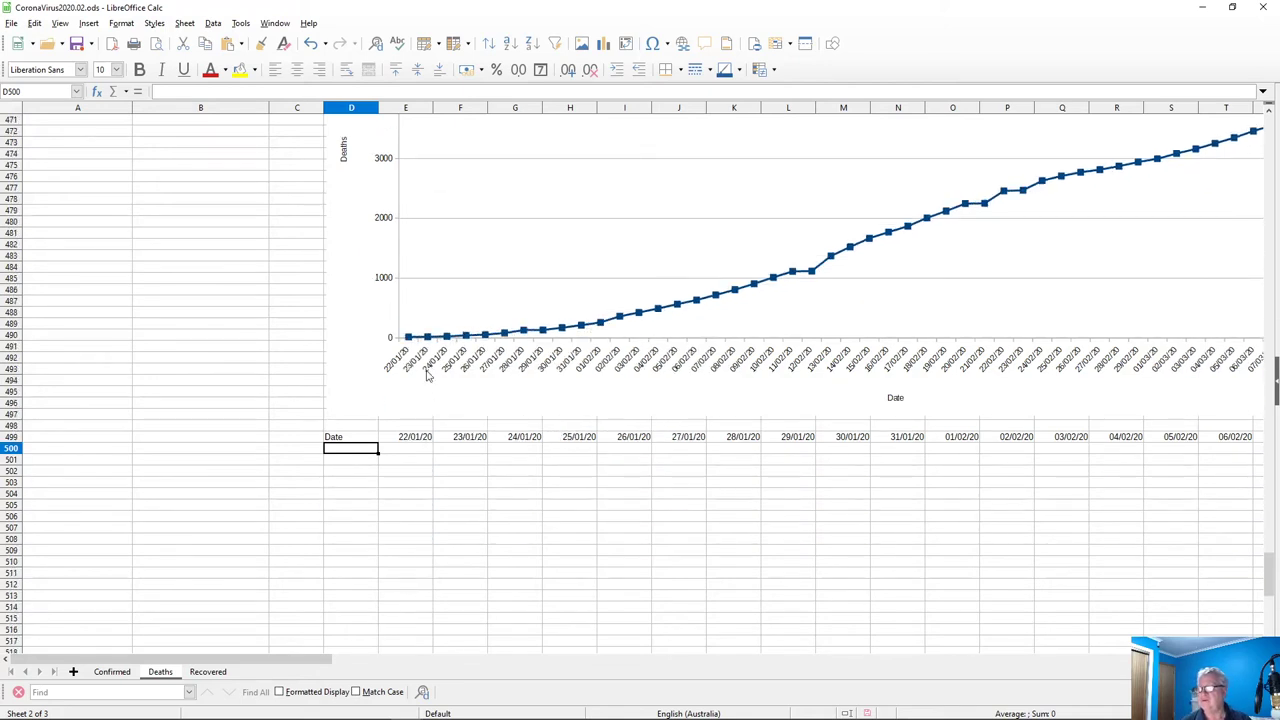
left_click(405, 462)
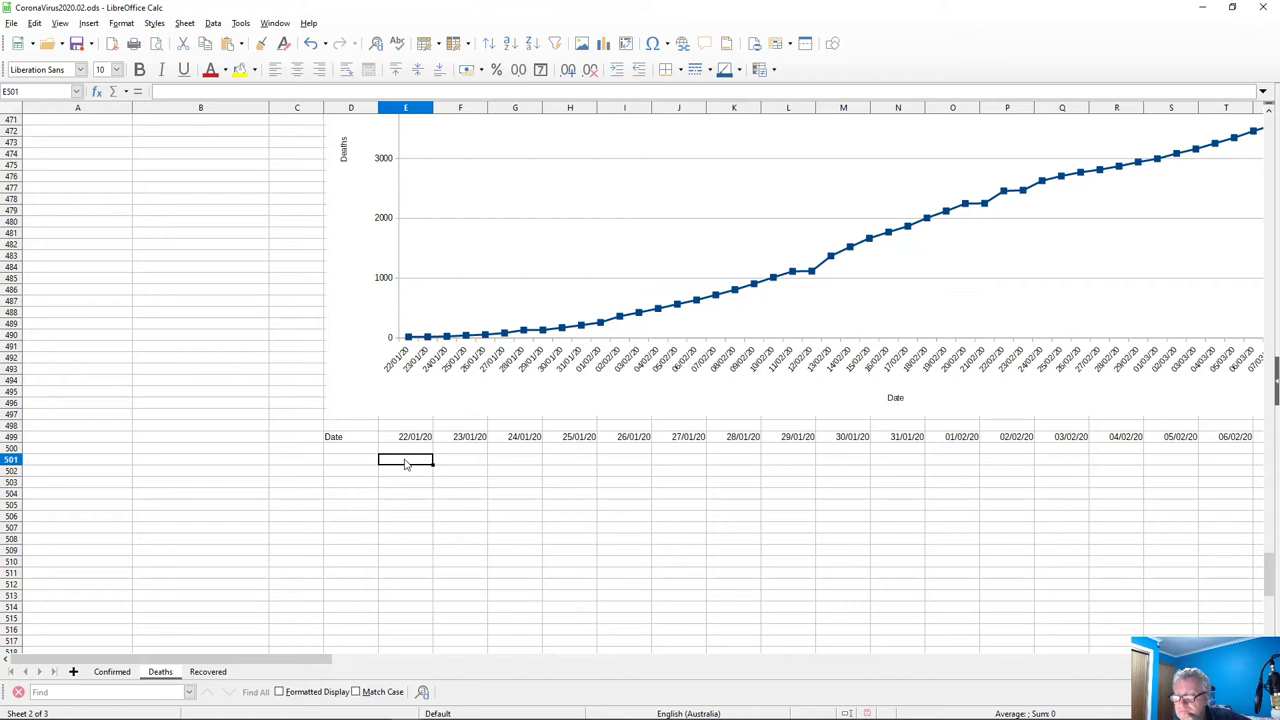
key("Up")
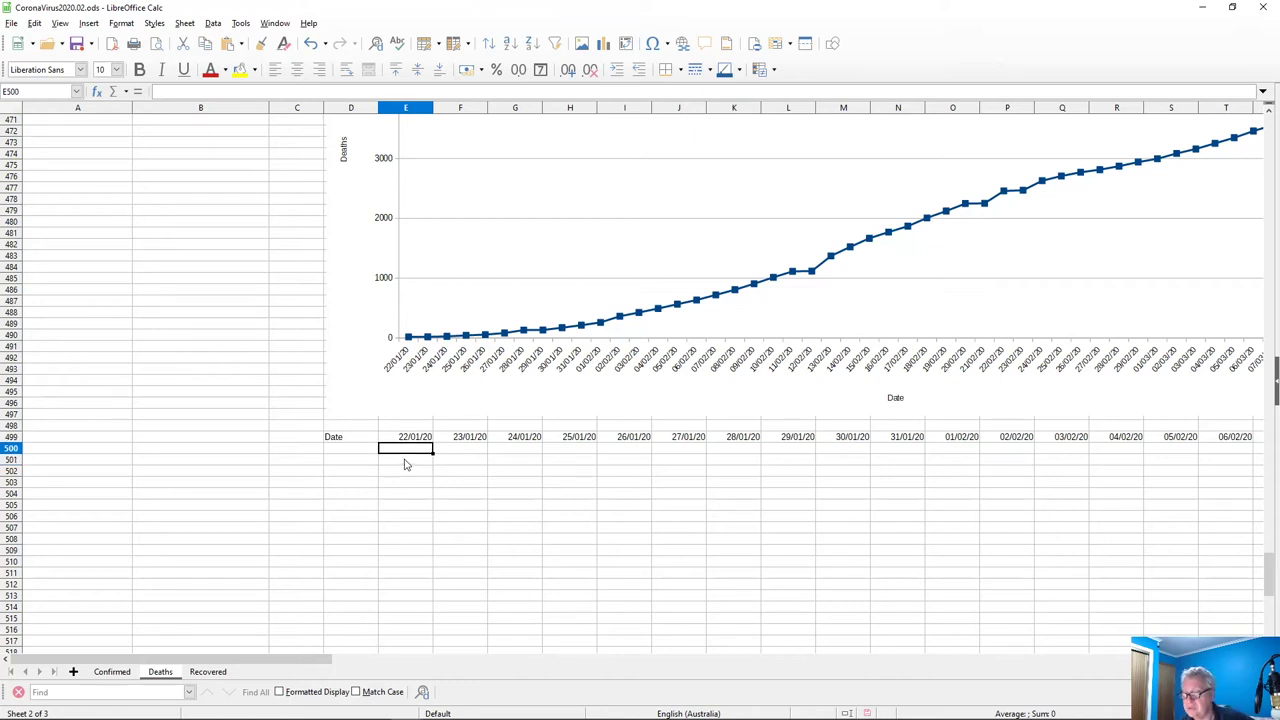
key("Right")
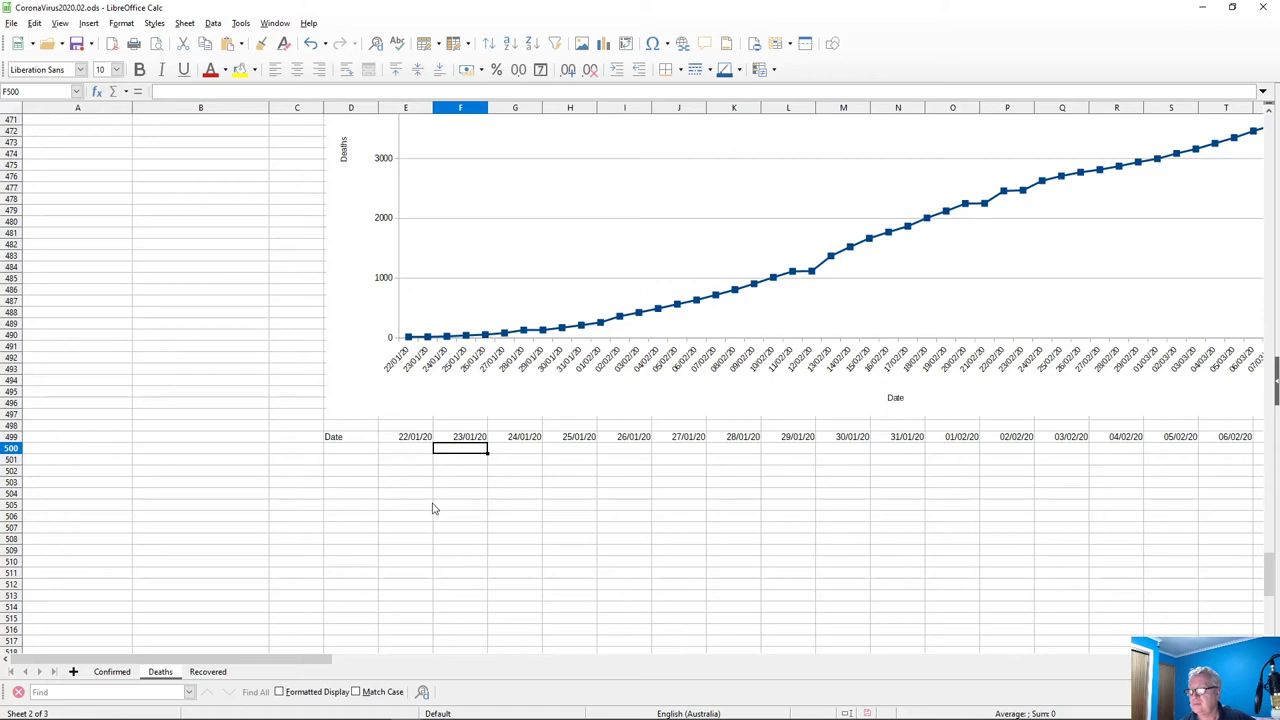
scroll(443, 518, "up", 16)
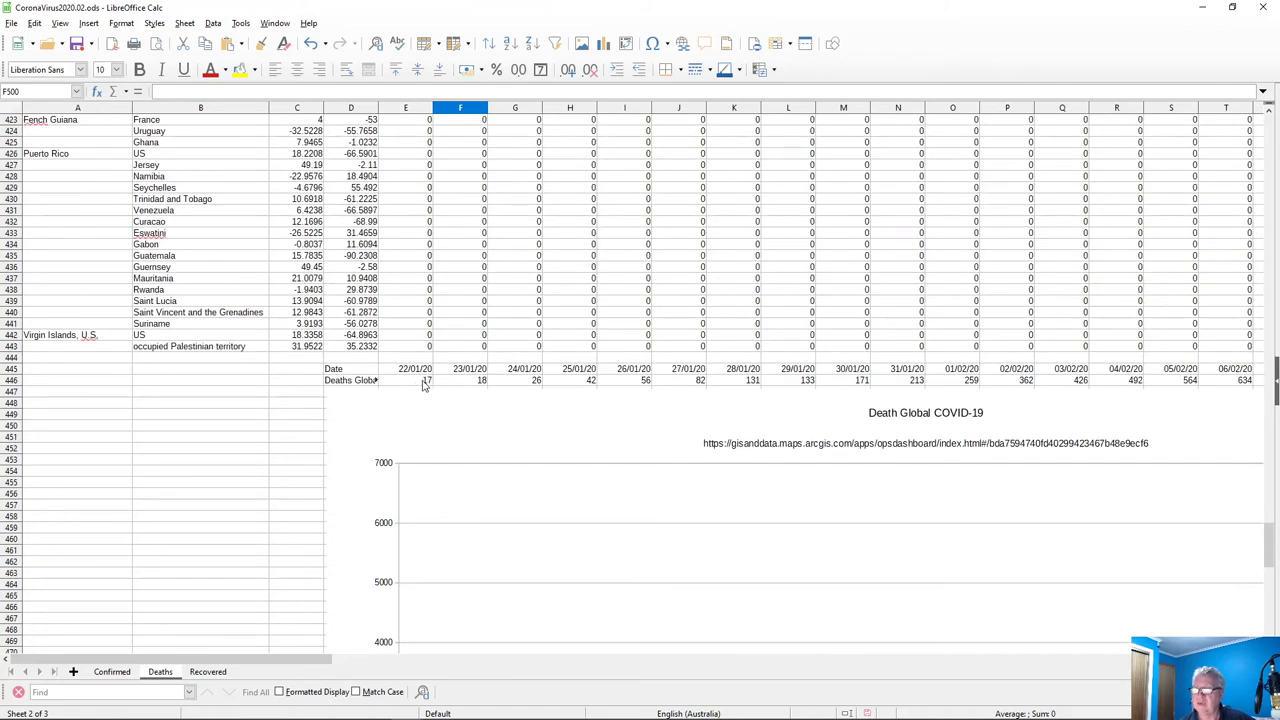
left_click(423, 384)
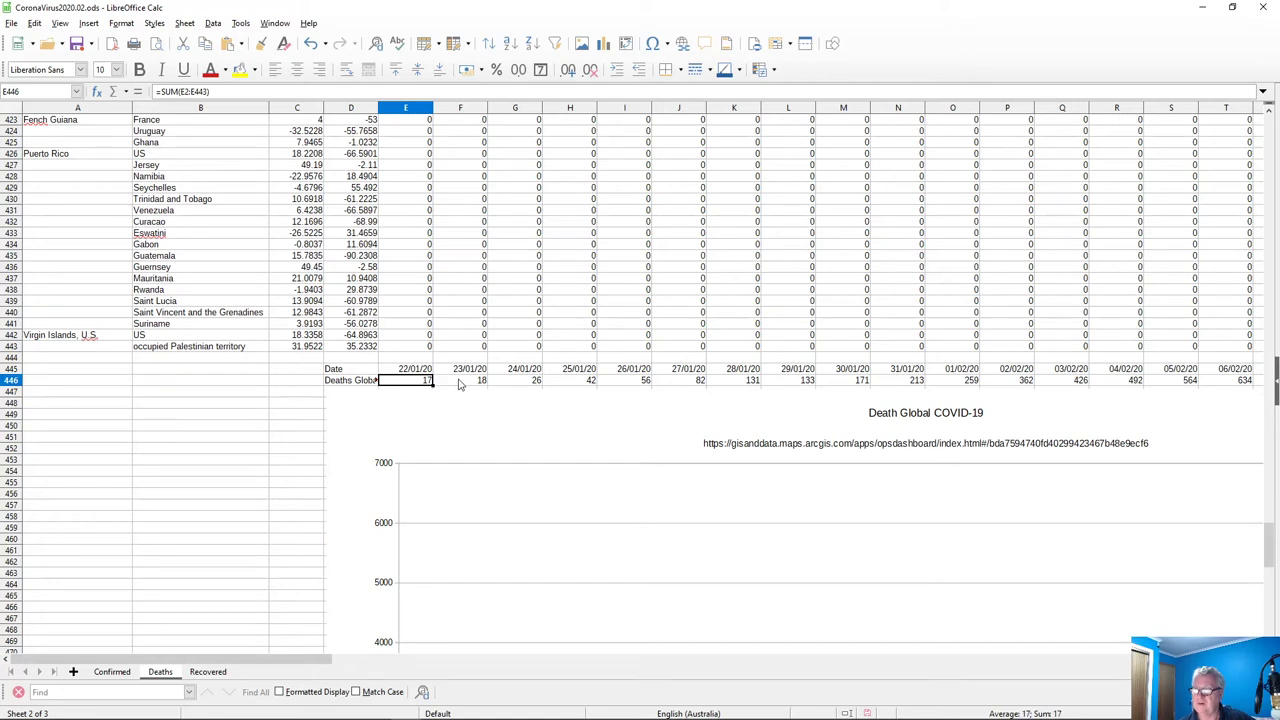
left_click(462, 382)
left_click(503, 384)
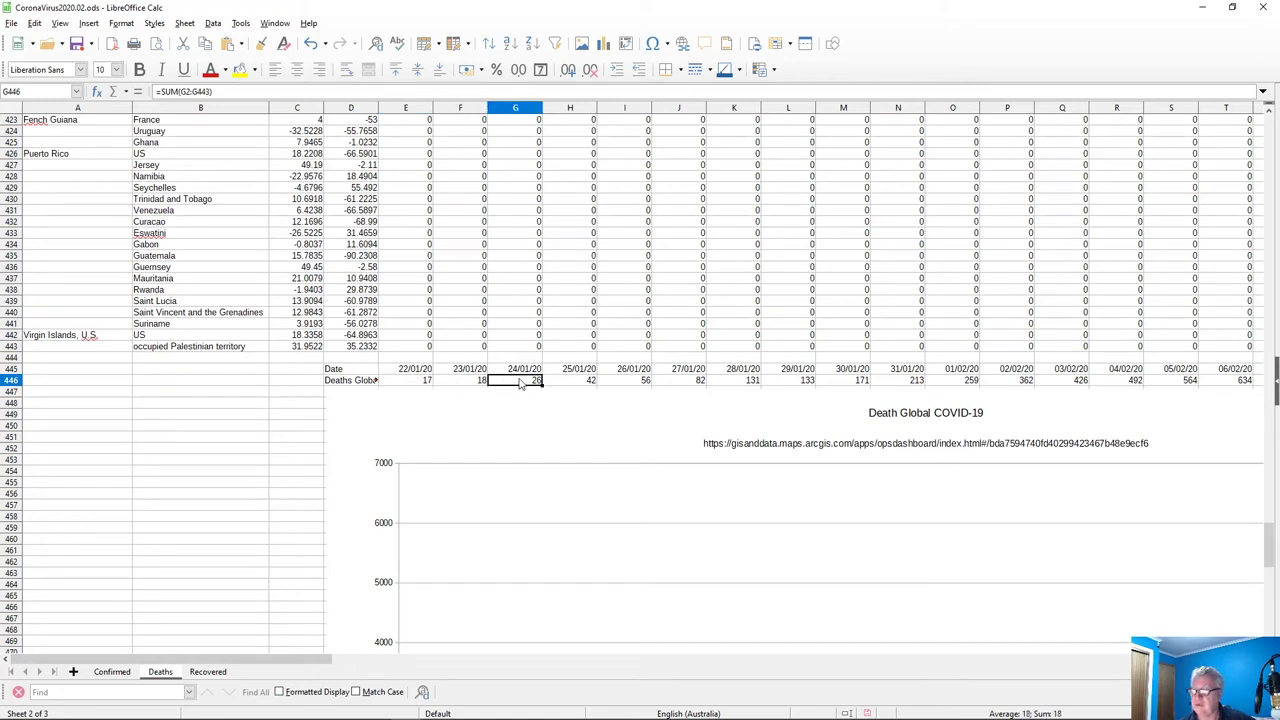
left_click(572, 382)
left_click(622, 384)
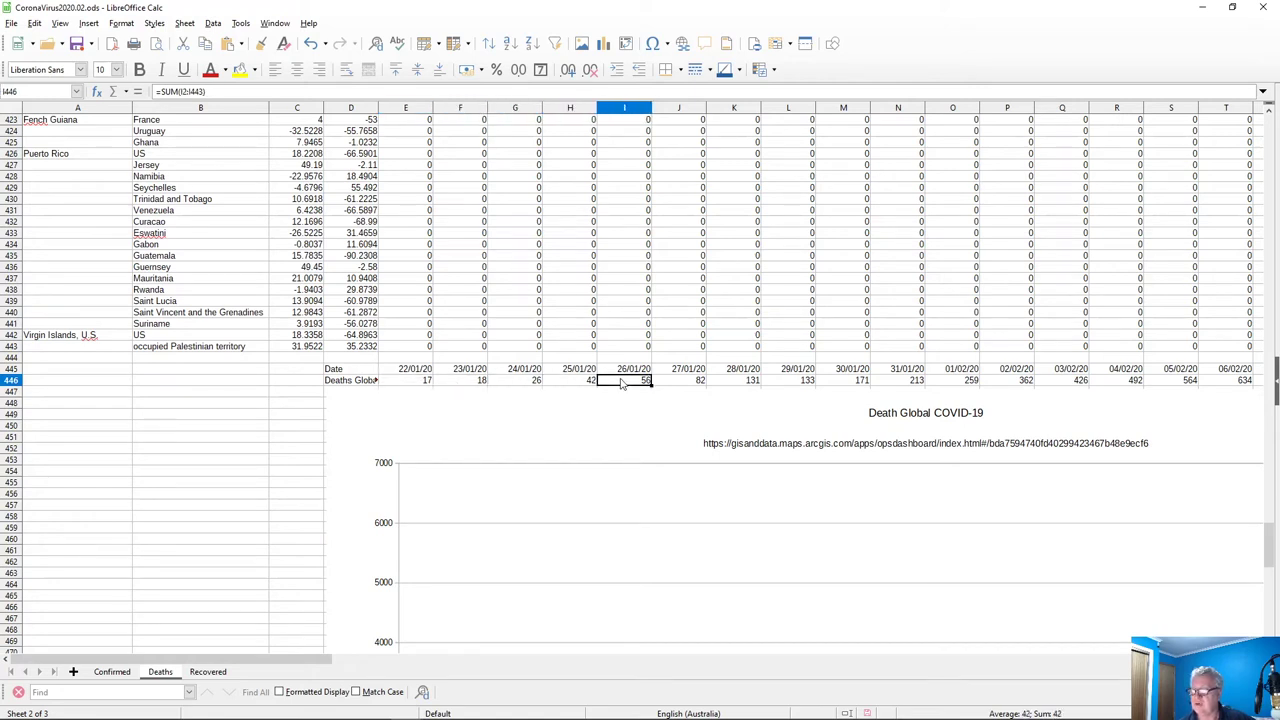
left_click(409, 385)
scroll(297, 456, "down", 14)
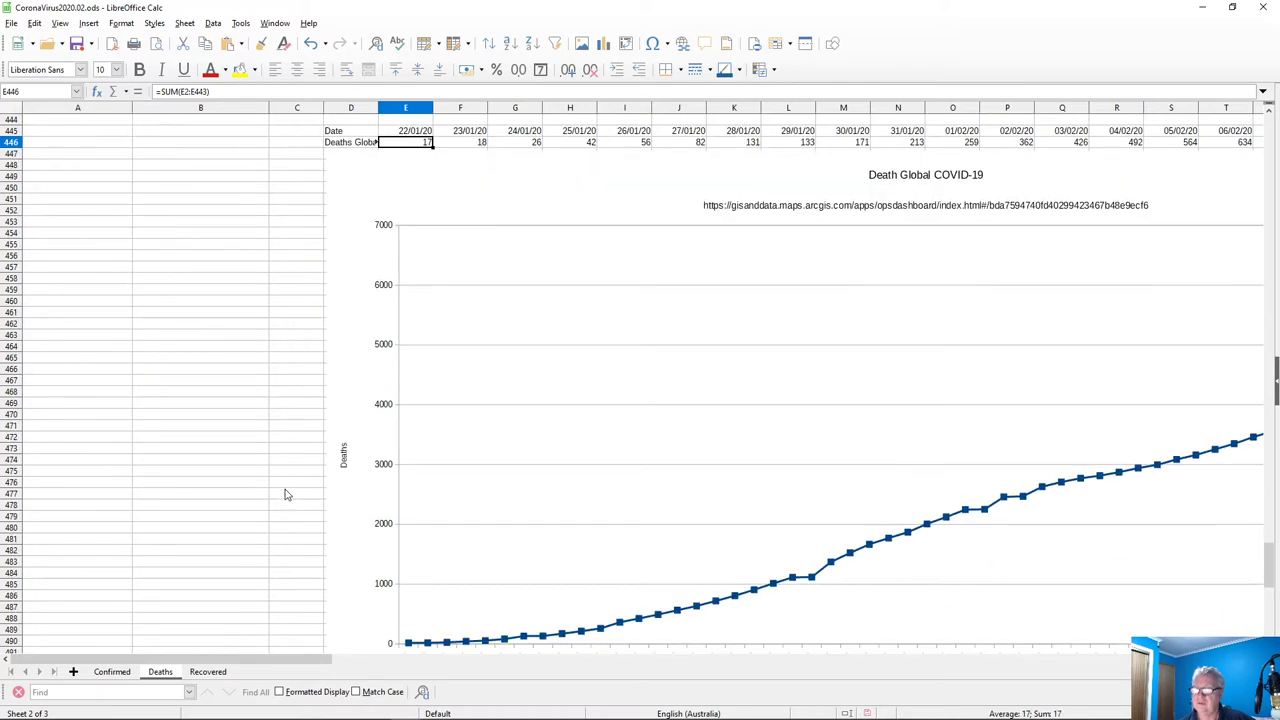
Calculate the daily deaths for 23/01/20 by entering =F446-E446 in F500
left_click(396, 514)
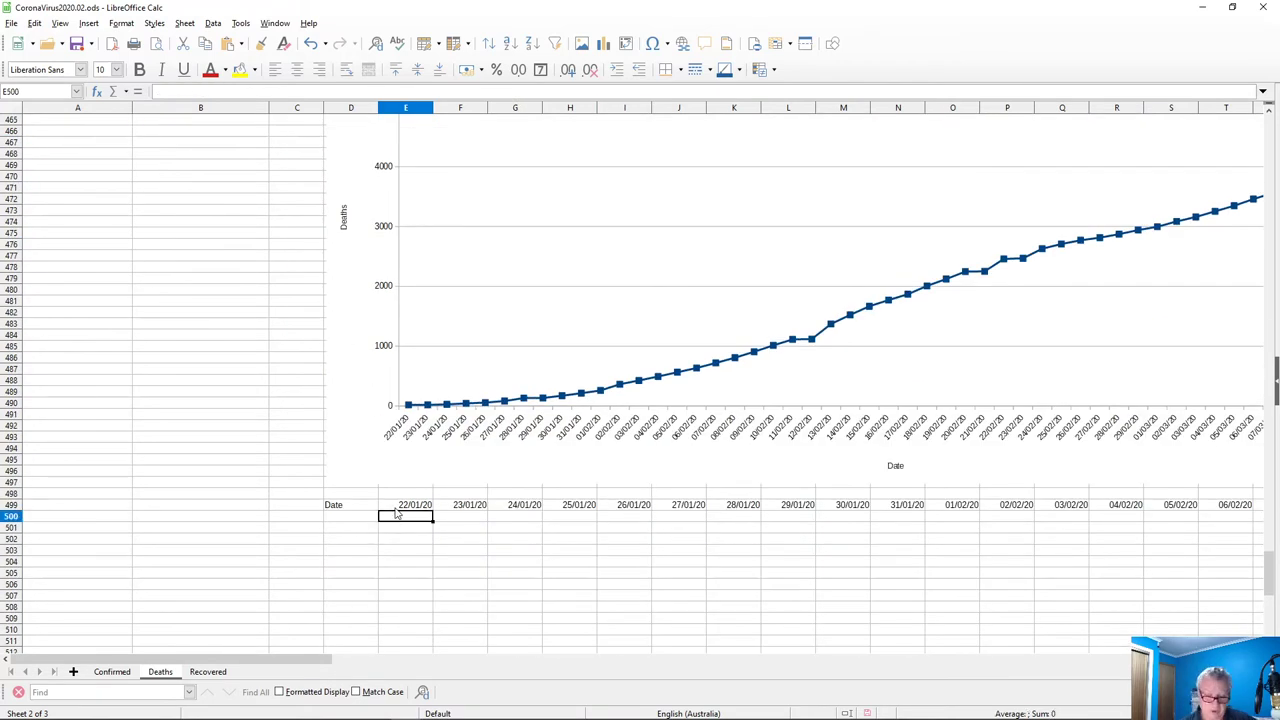
key("Right")
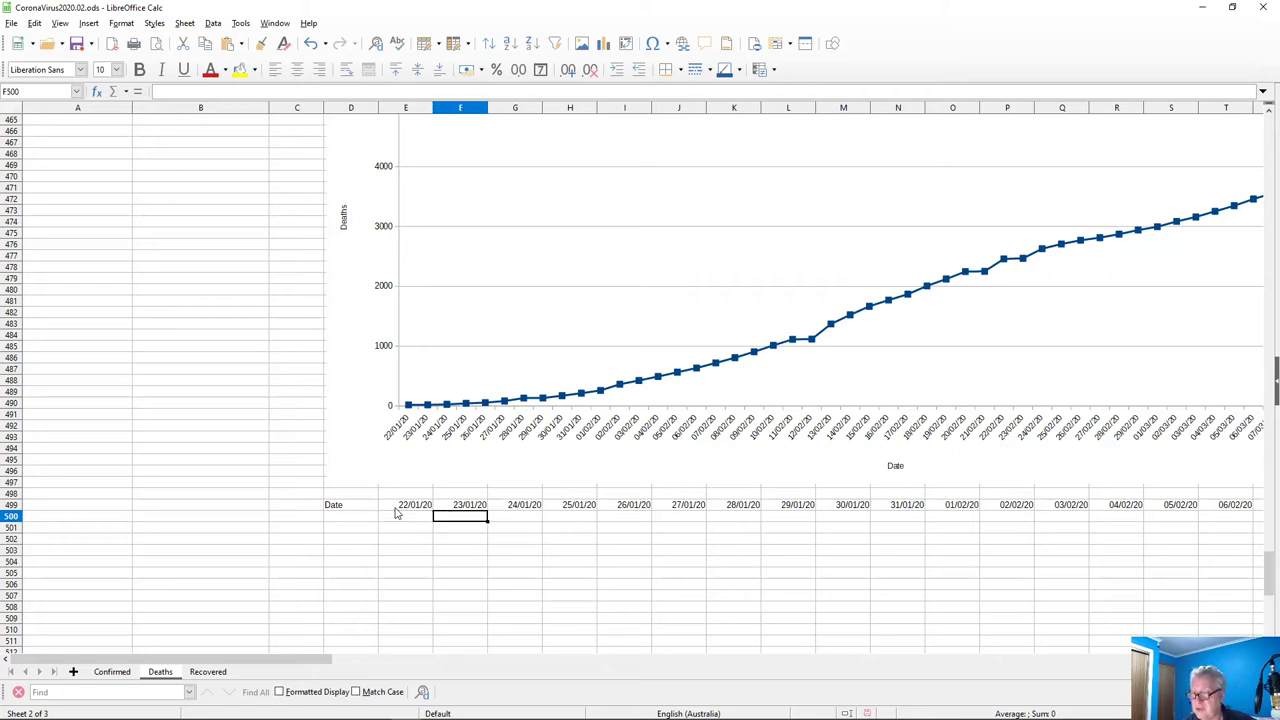
type("=")
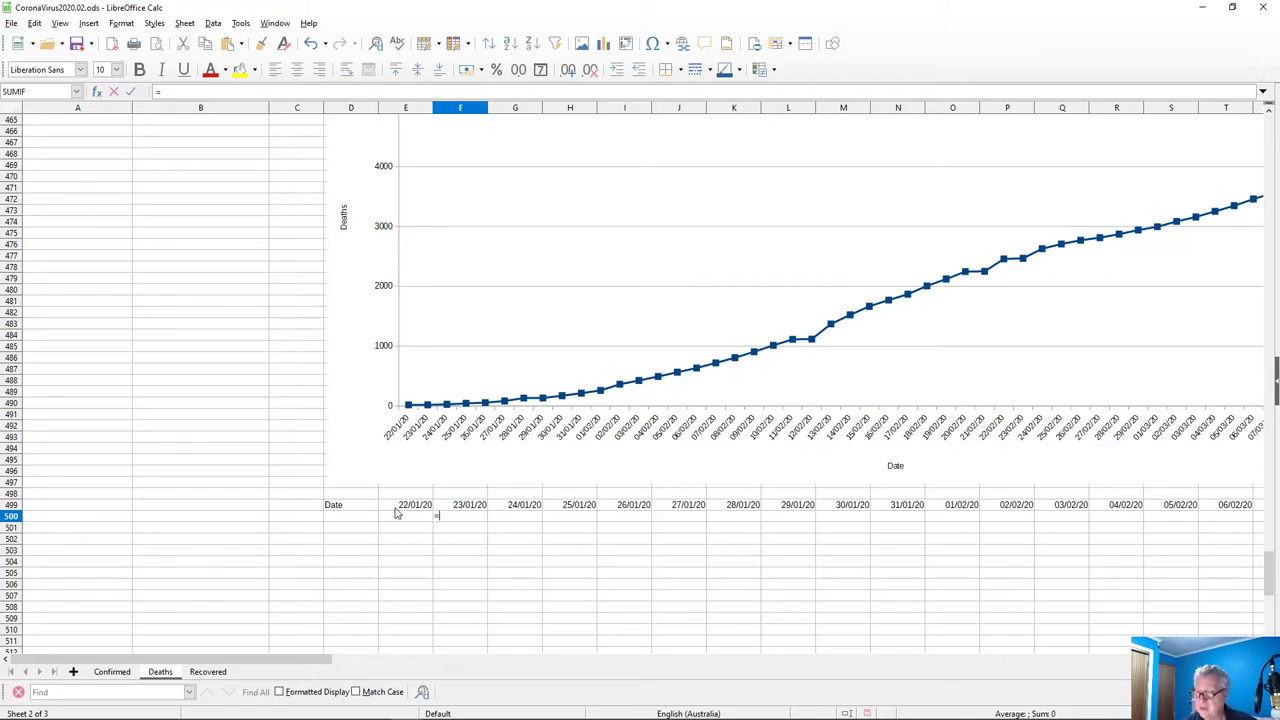
scroll(430, 447, "up", 13)
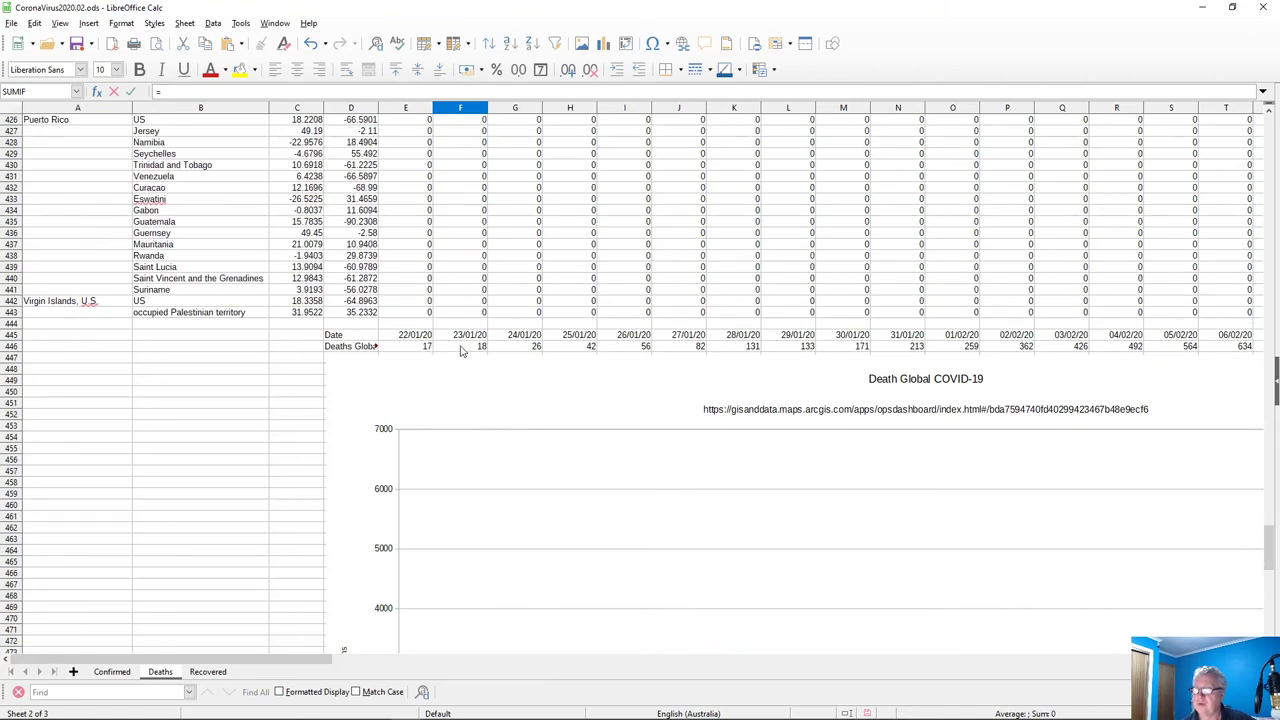
left_click(461, 349)
scroll(452, 410, "down", 16)
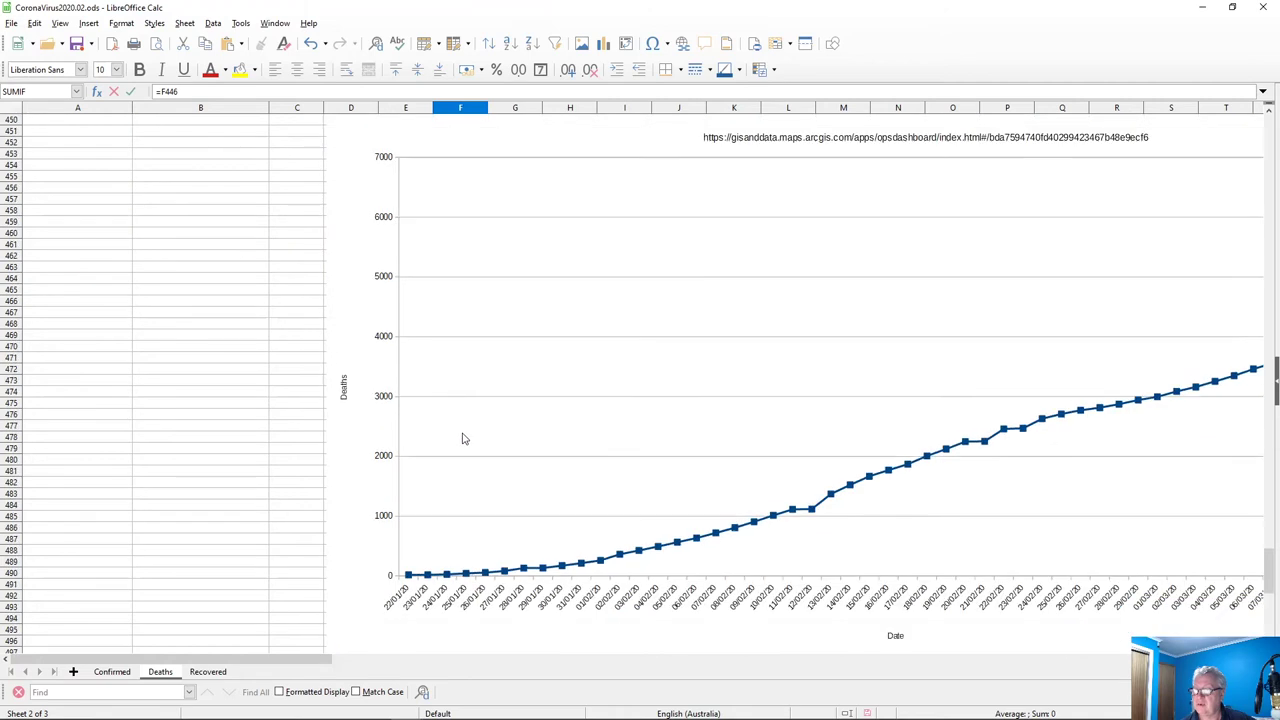
type("-")
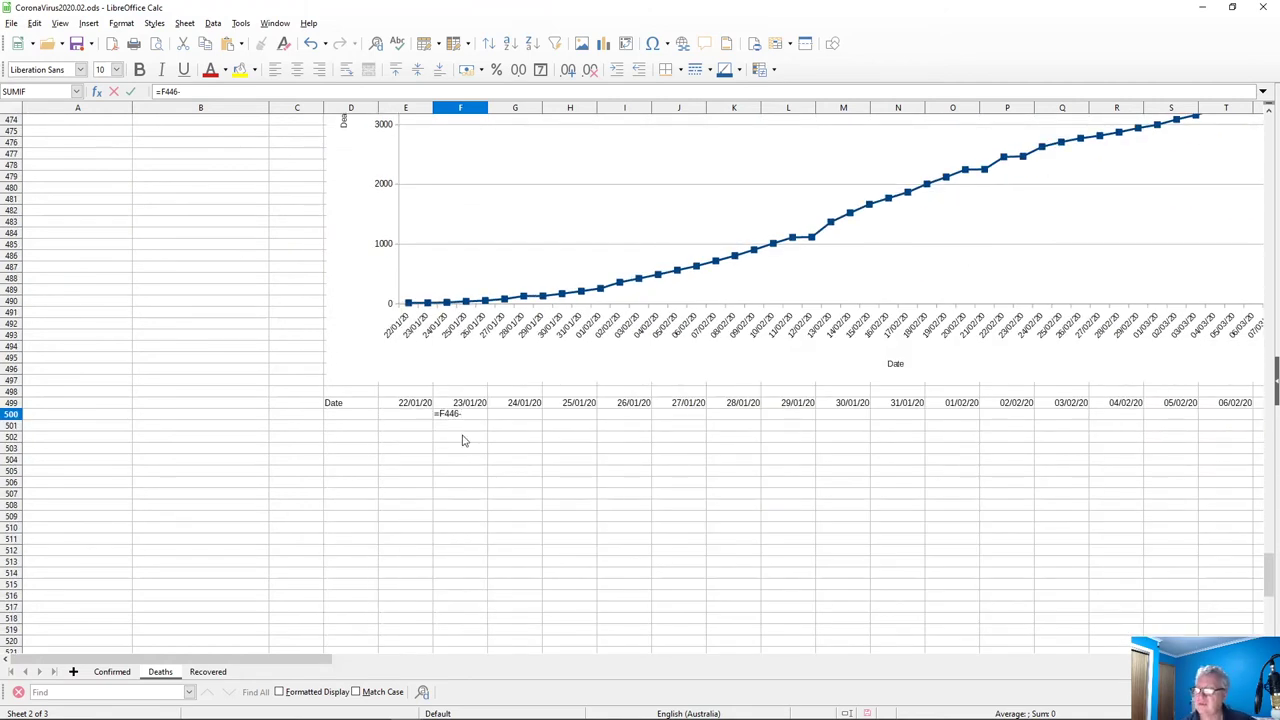
scroll(462, 440, "up", 15)
left_click(394, 317)
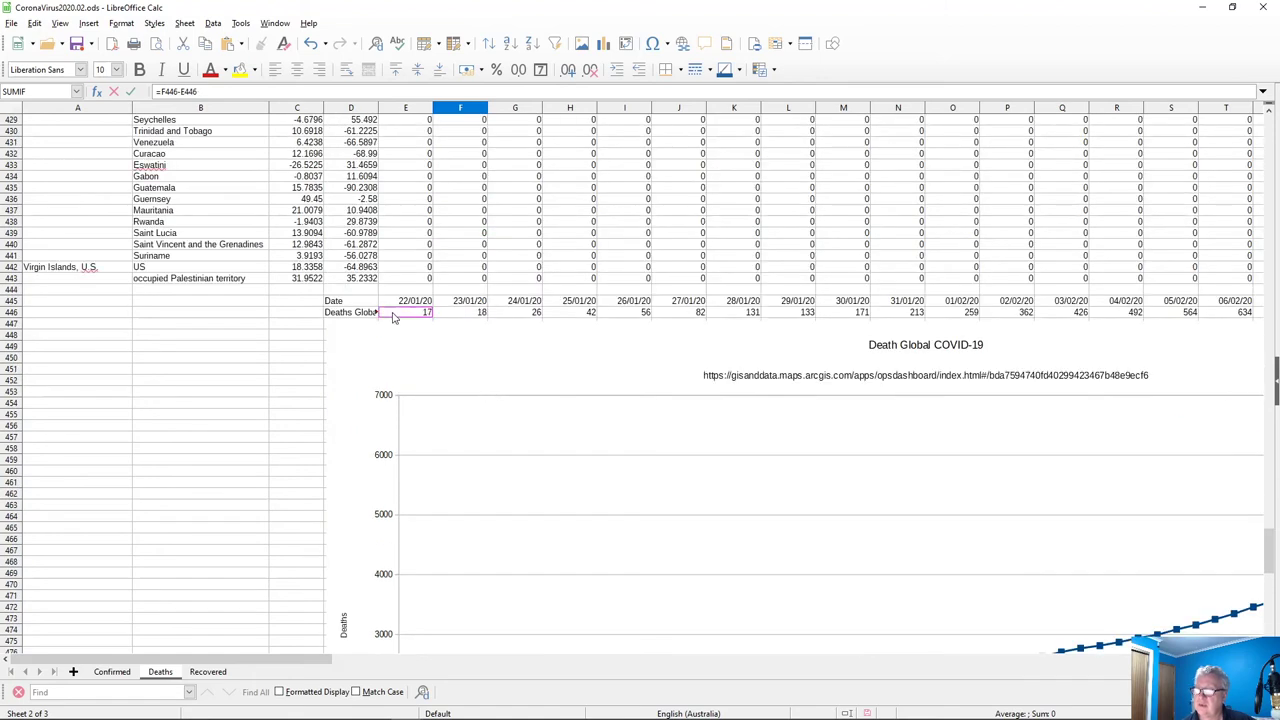
scroll(445, 495, "down", 19)
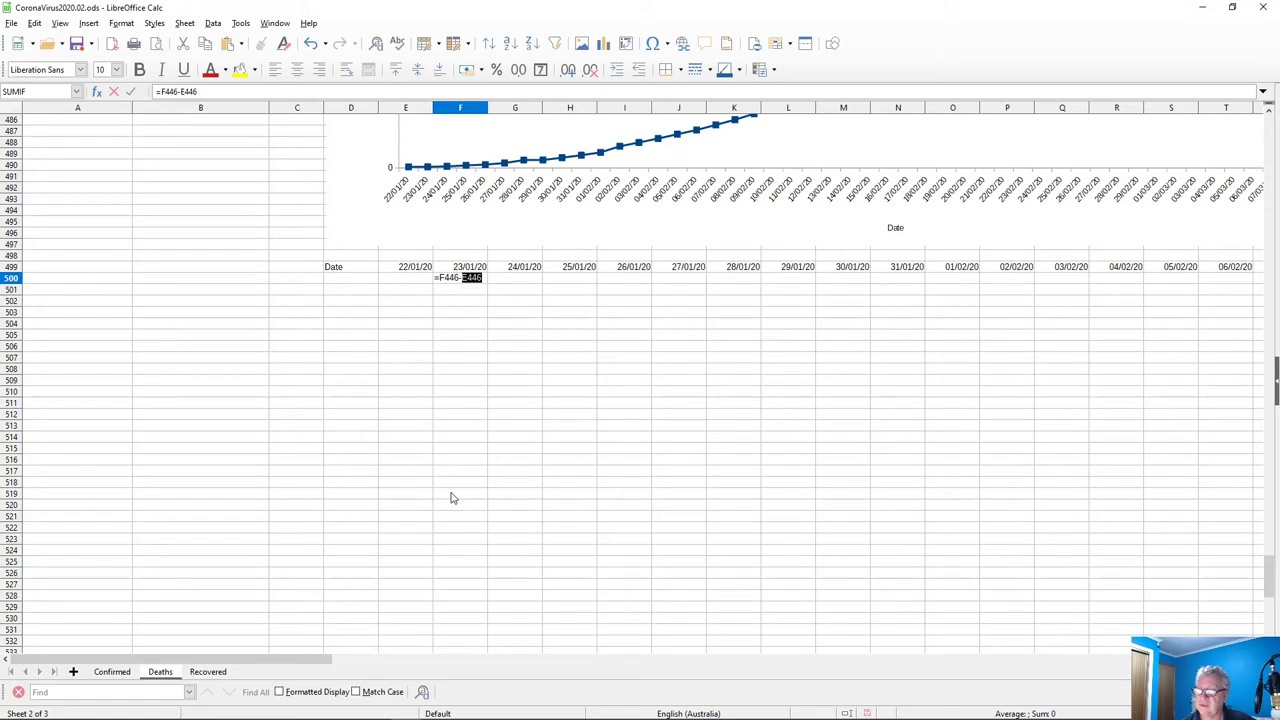
key("Return")
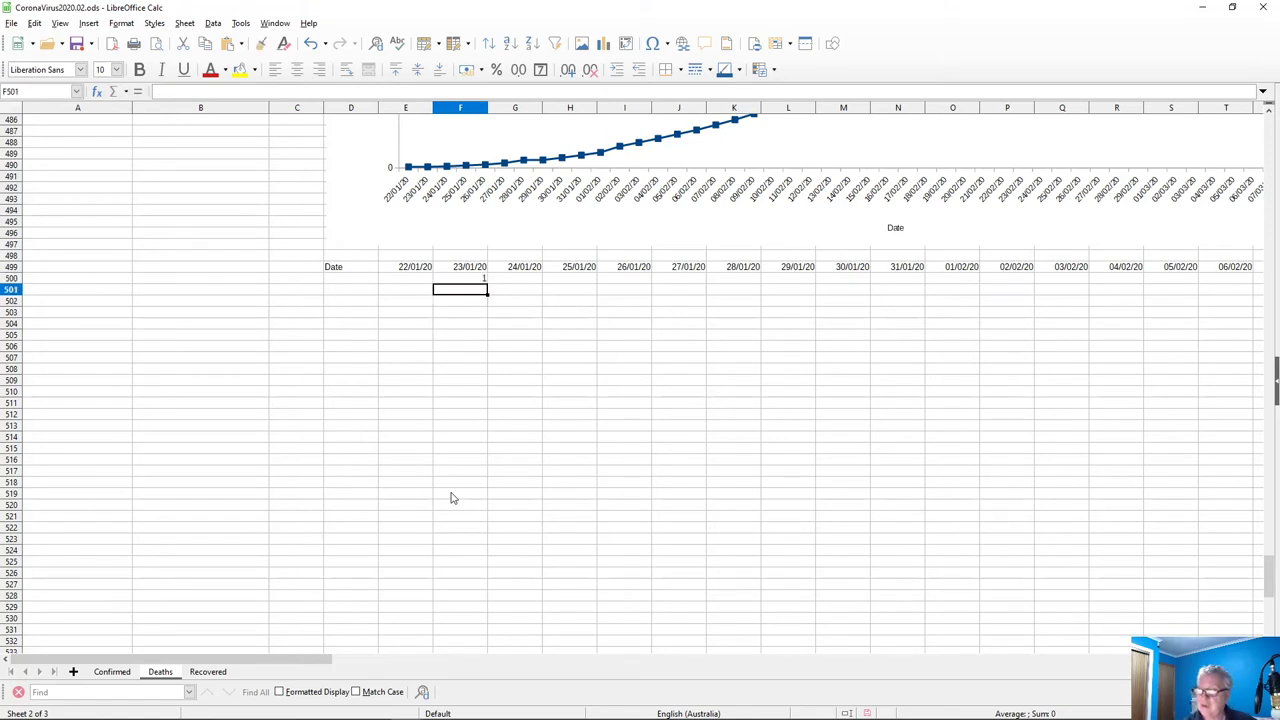
Enter 0 in E500 for the first date and label the row "Daily Deaths" in D500
key("Up")
key("Left")
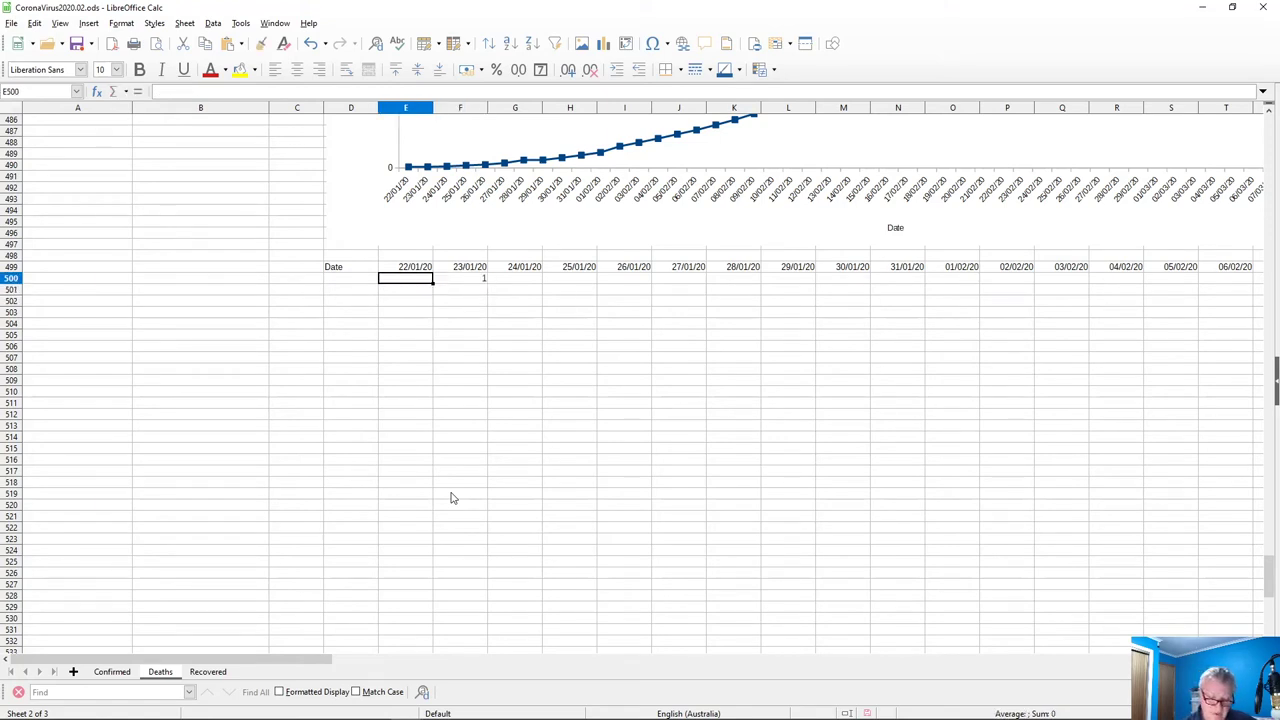
type("0")
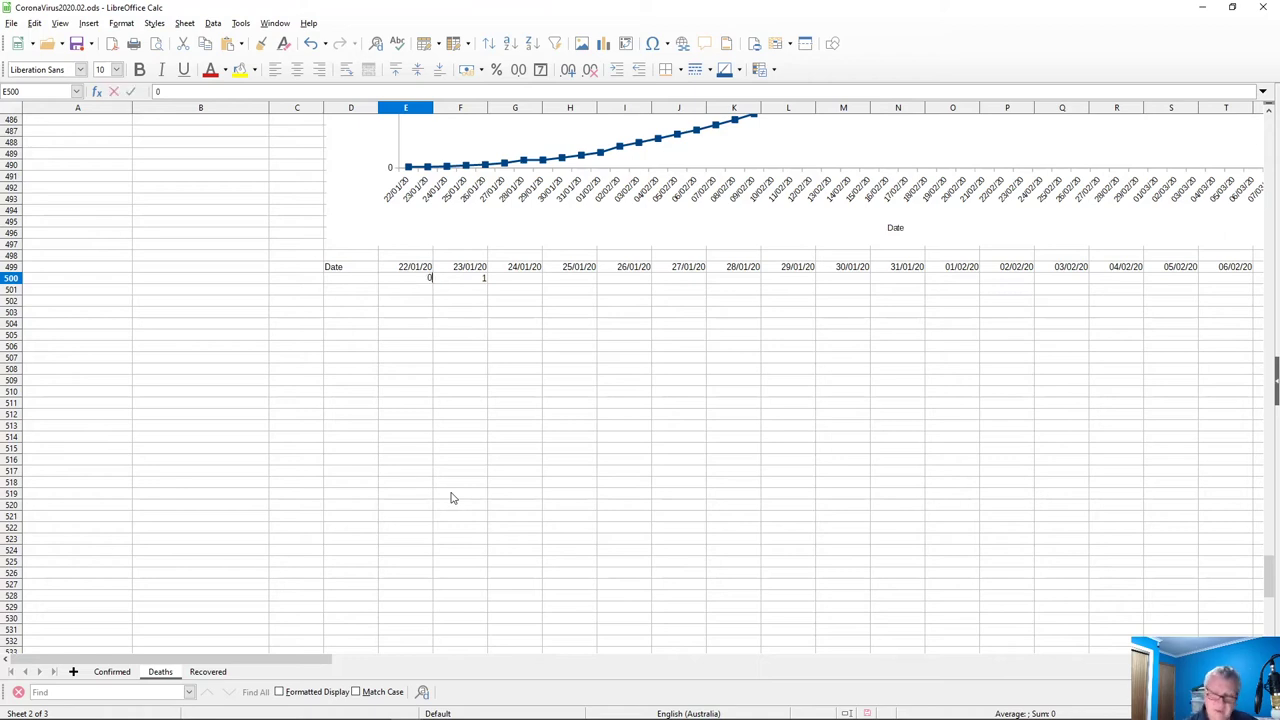
key("Return")
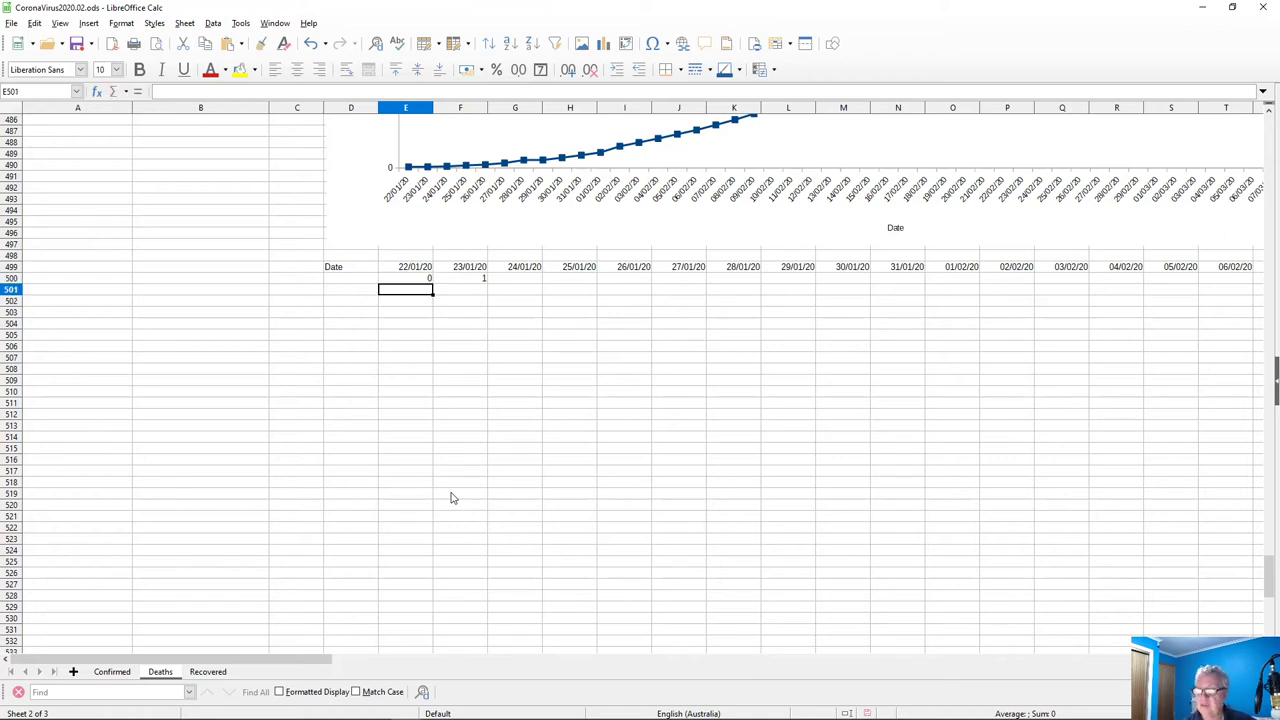
key("Up")
key("Left")
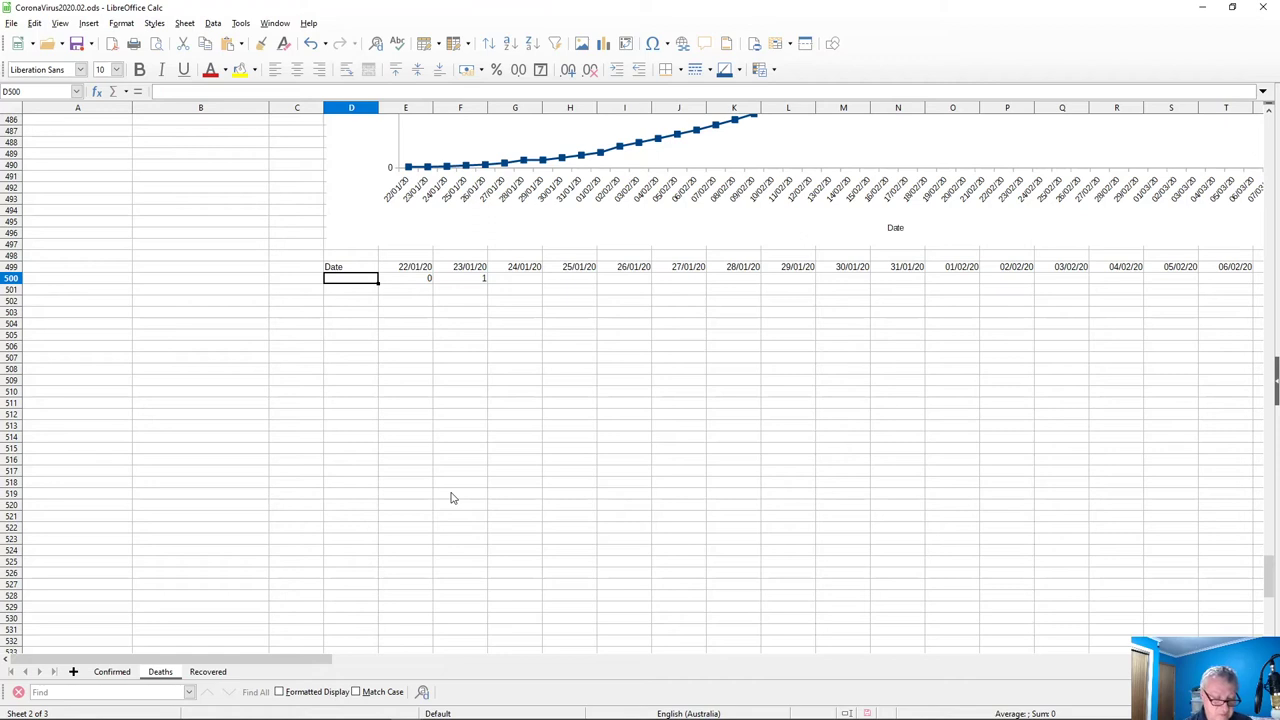
type("Daily Death")
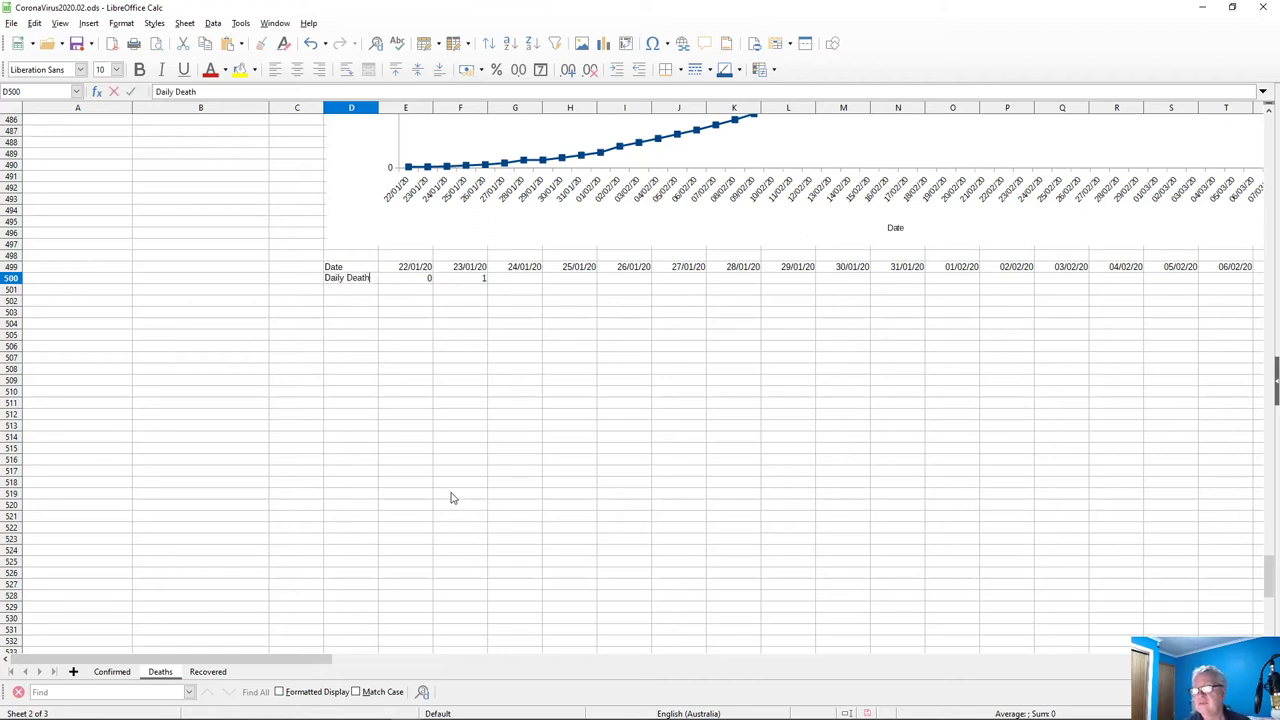
type("s")
key("Return")
Copy the daily deaths formula in F500 across G500:BB500
key("Up")
key("Right")
key("Right")
key("shift+Right")
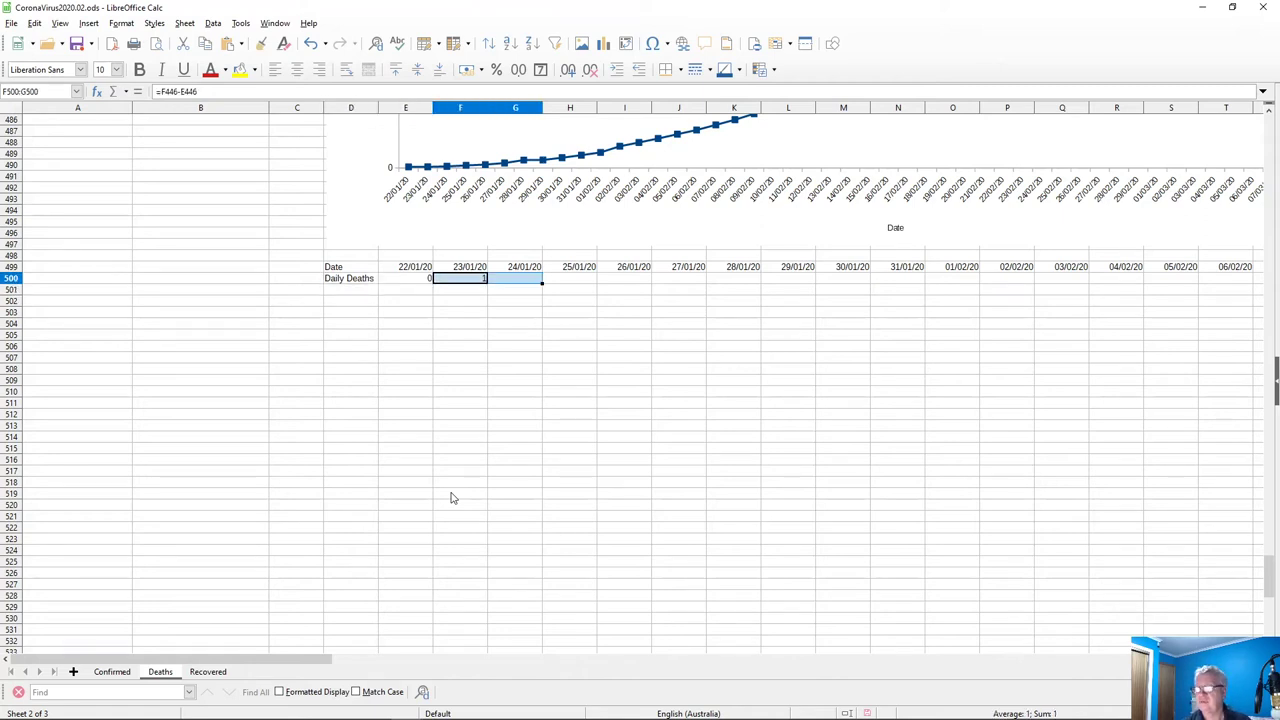
key("shift+Left")
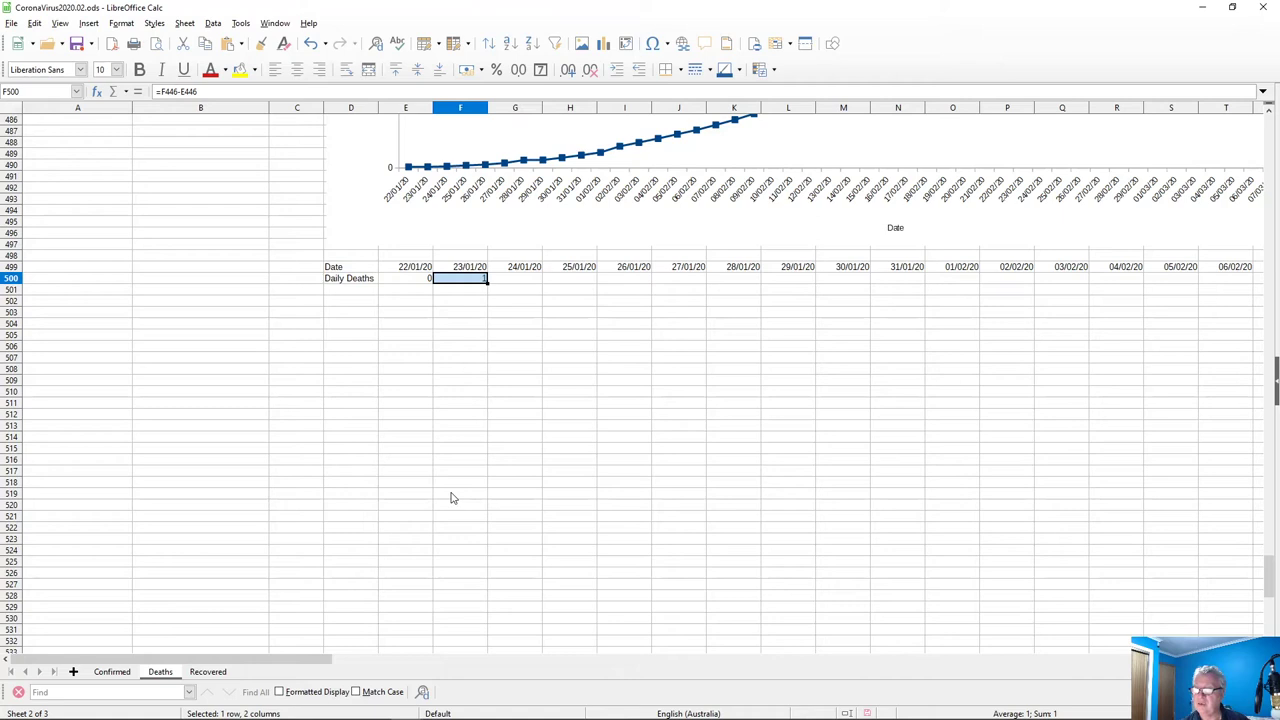
key("Right")
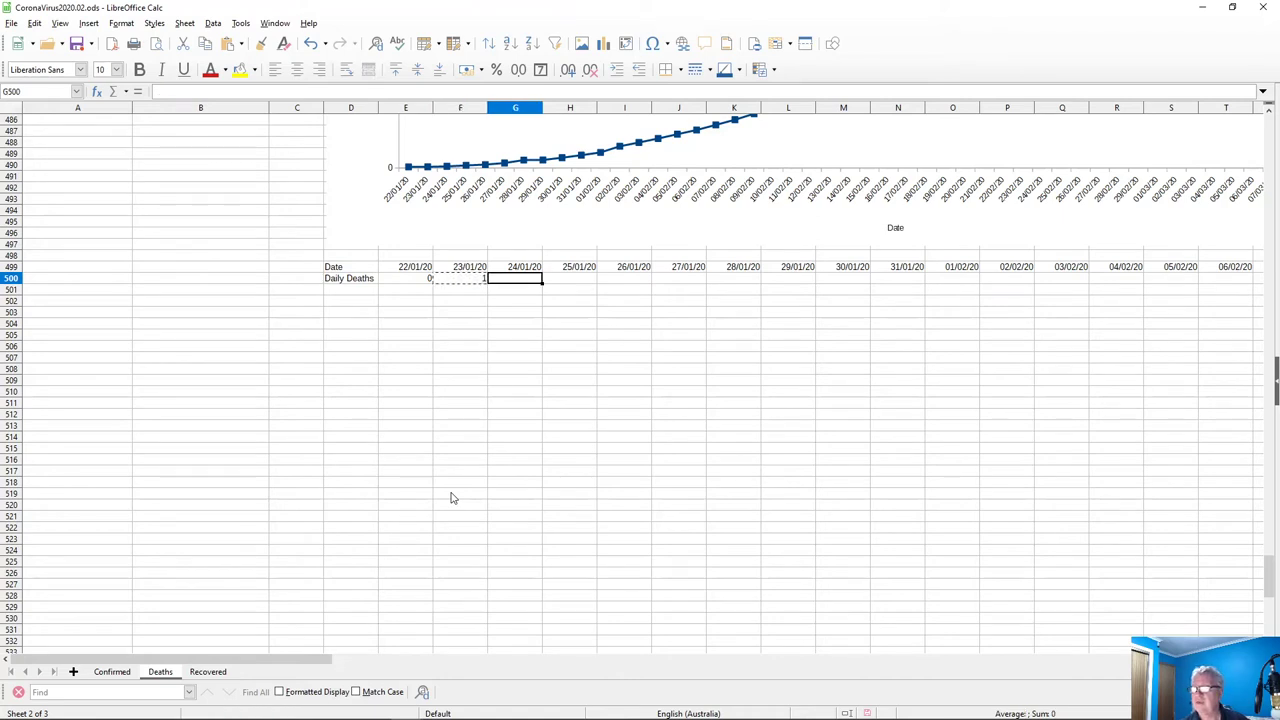
key("shift+Right")
key("shift+Right")
key("shift+Right")
key("shift+Right")
key("shift+Right")
key("shift+Right")
key("shift+Right")
key("shift+Right")
key("shift+Right")
key("shift+Right")
key("shift+Right")
key("shift+Right")
key("shift+Right")
key("shift+Right")
key("shift+Right")
key("shift+Right")
key("shift+Right")
key("shift+Right")
key("shift+Right")
key("shift+Right")
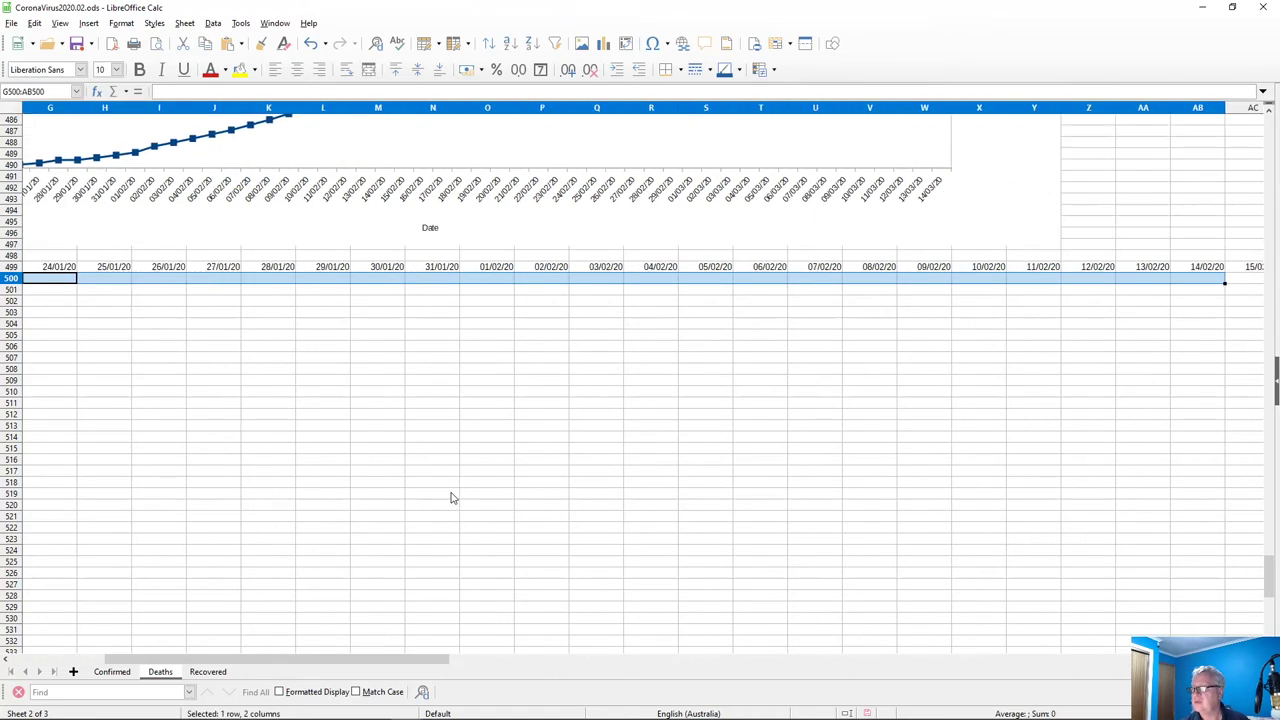
key("shift+Right")
key("shift+Right")
key("shift+Right")
key("shift+Right")
key("shift+Right")
key("shift+Right")
key("shift+Right")
key("shift+Right")
key("shift+Right")
key("shift+Right")
key("shift+Right")
key("shift+Right")
key("shift+Right")
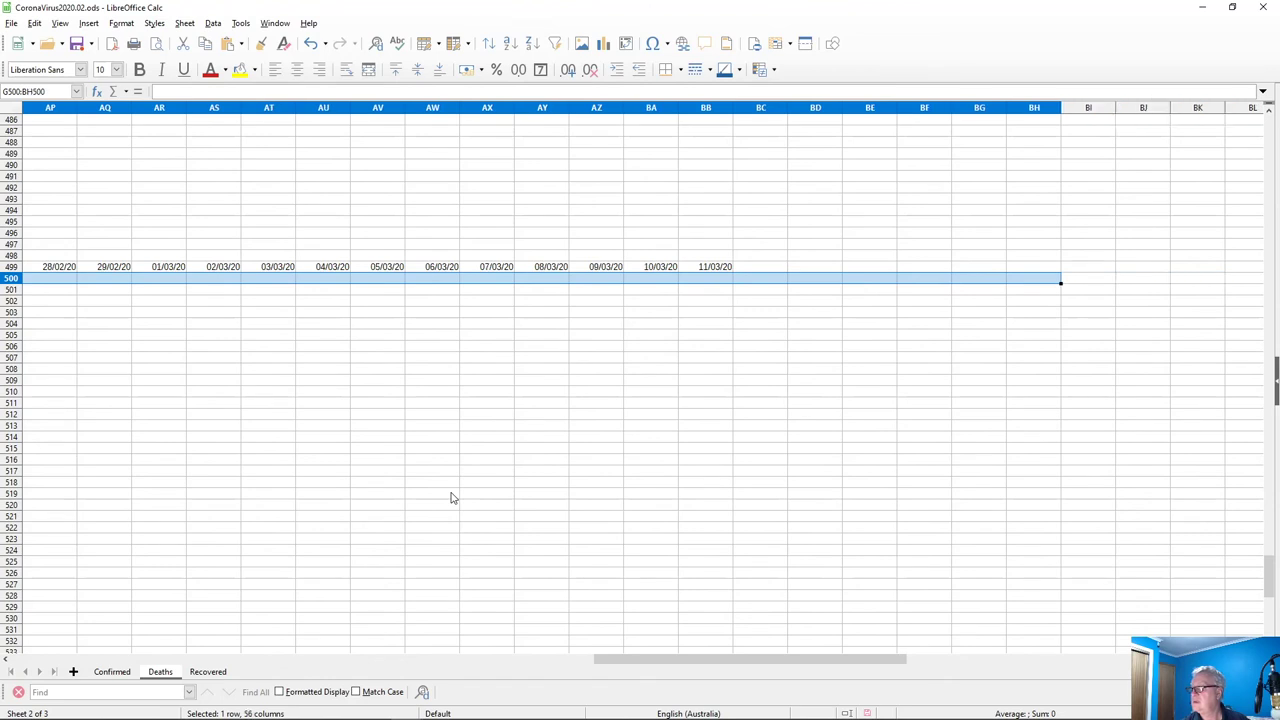
key("shift+Left")
key("shift+Left")
key("ctrl+v")
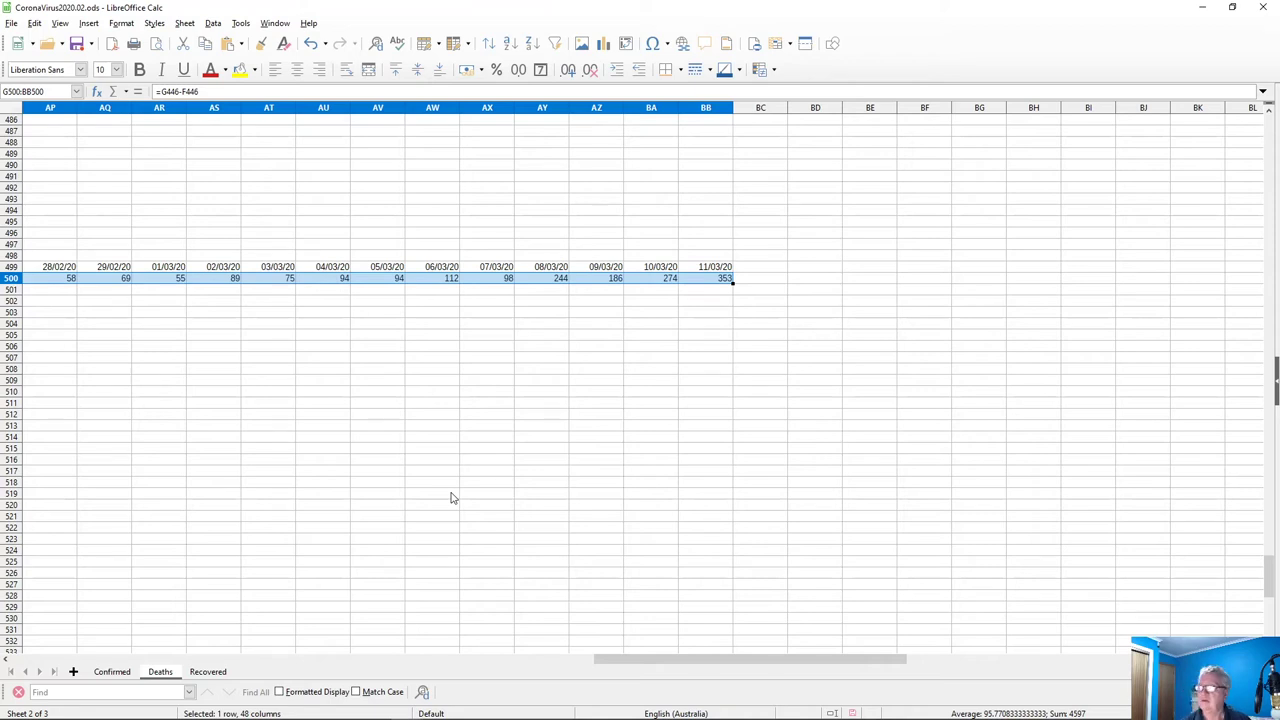
Copy the date and daily deaths formulas from BB499:BB500 to BC499:BE500 and check the copied formulas in BE500 and BC500
scroll(766, 389, "up", 16)
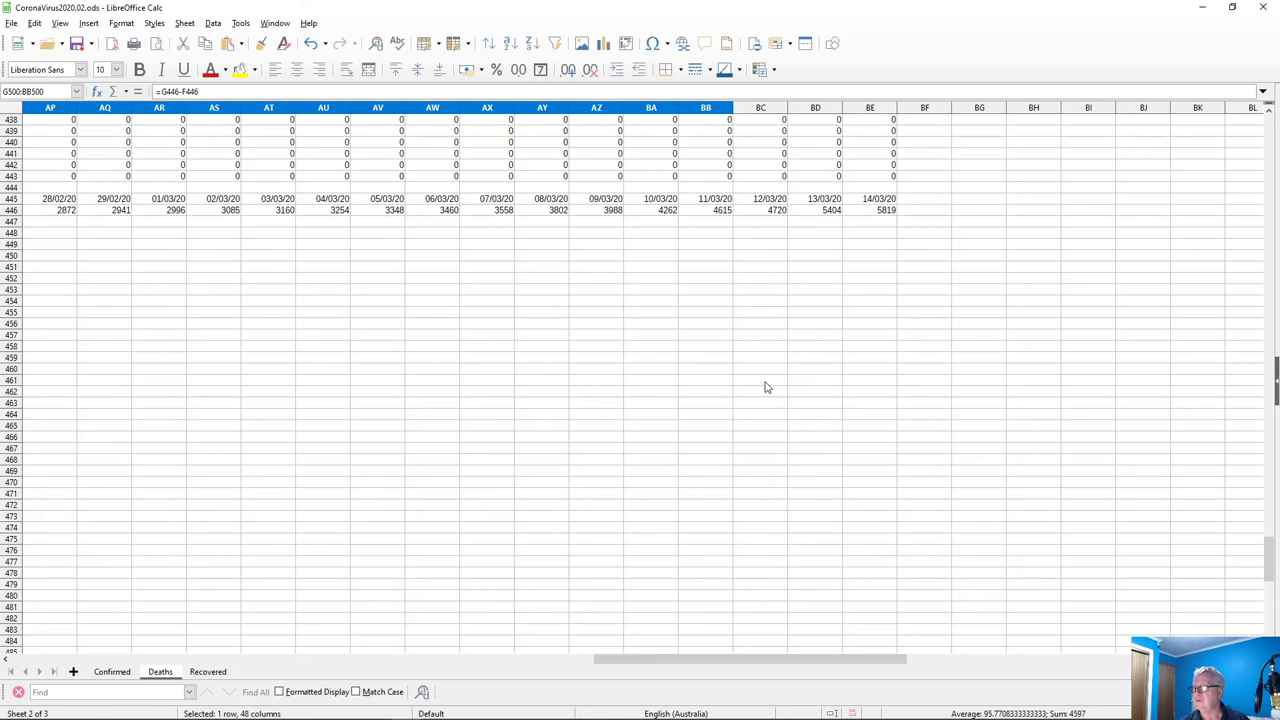
scroll(766, 388, "down", 7)
scroll(766, 387, "up", 5)
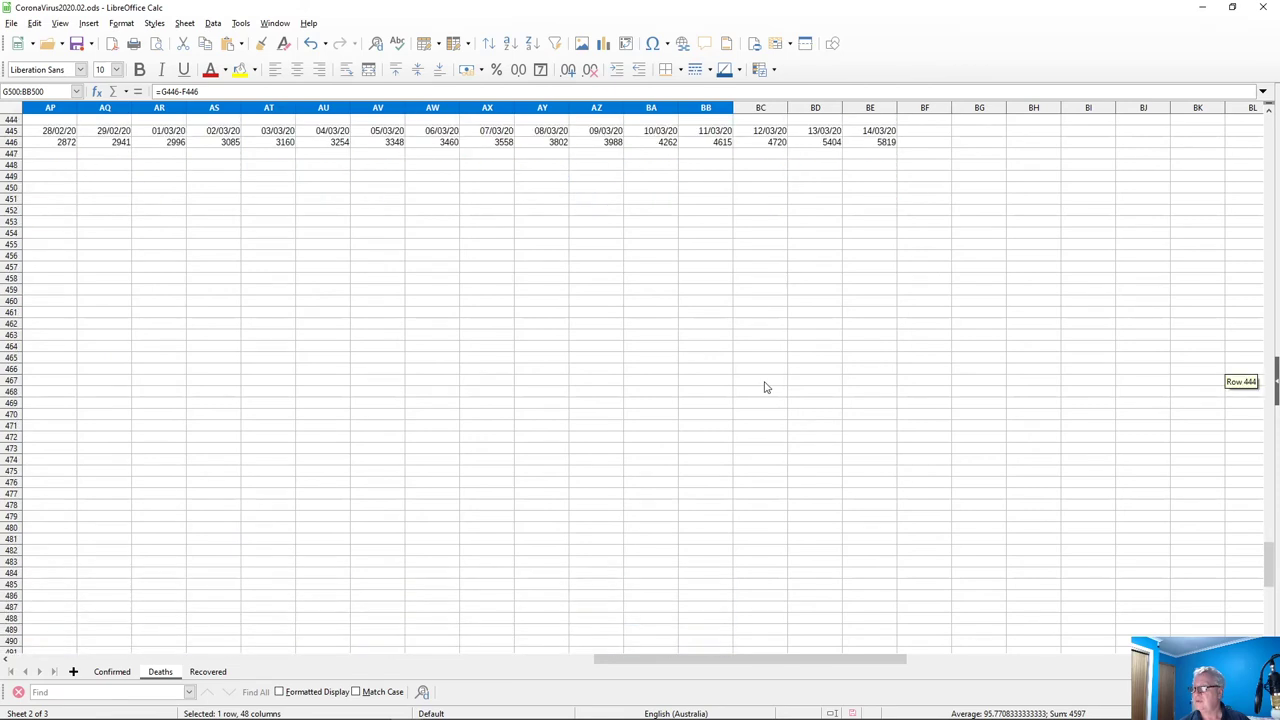
scroll(766, 387, "down", 7)
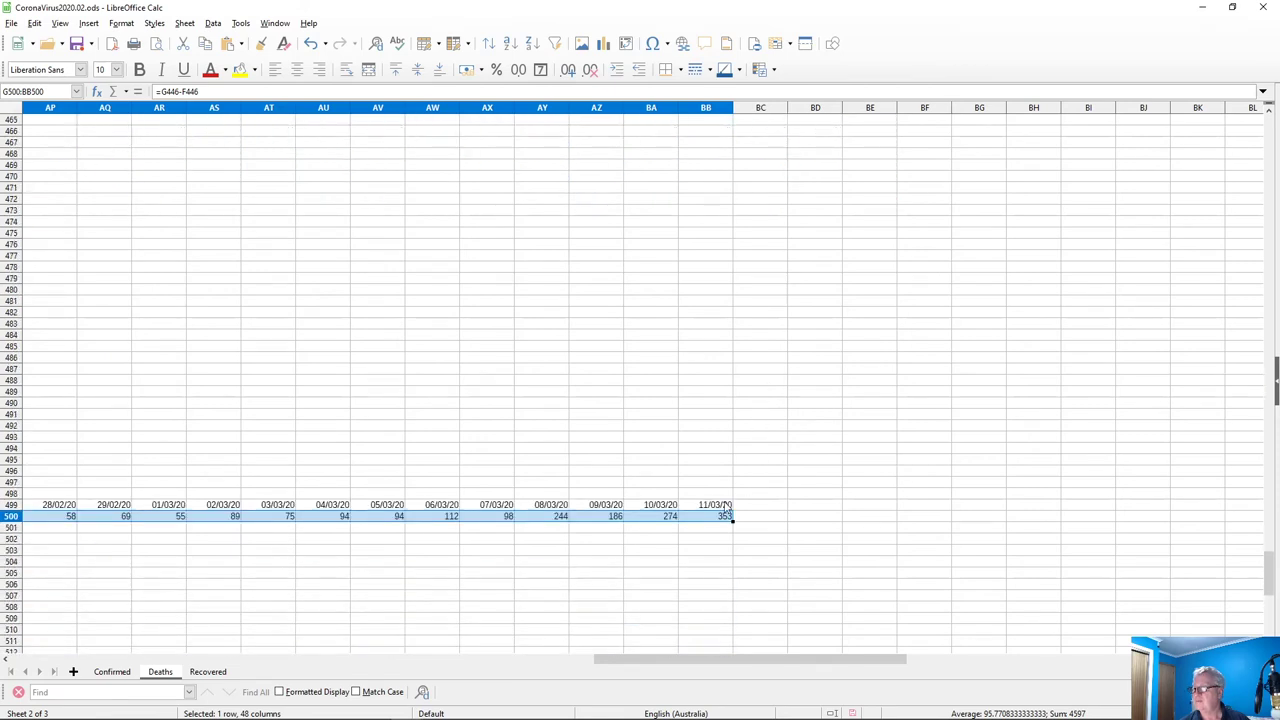
left_click_drag(727, 506, 727, 517)
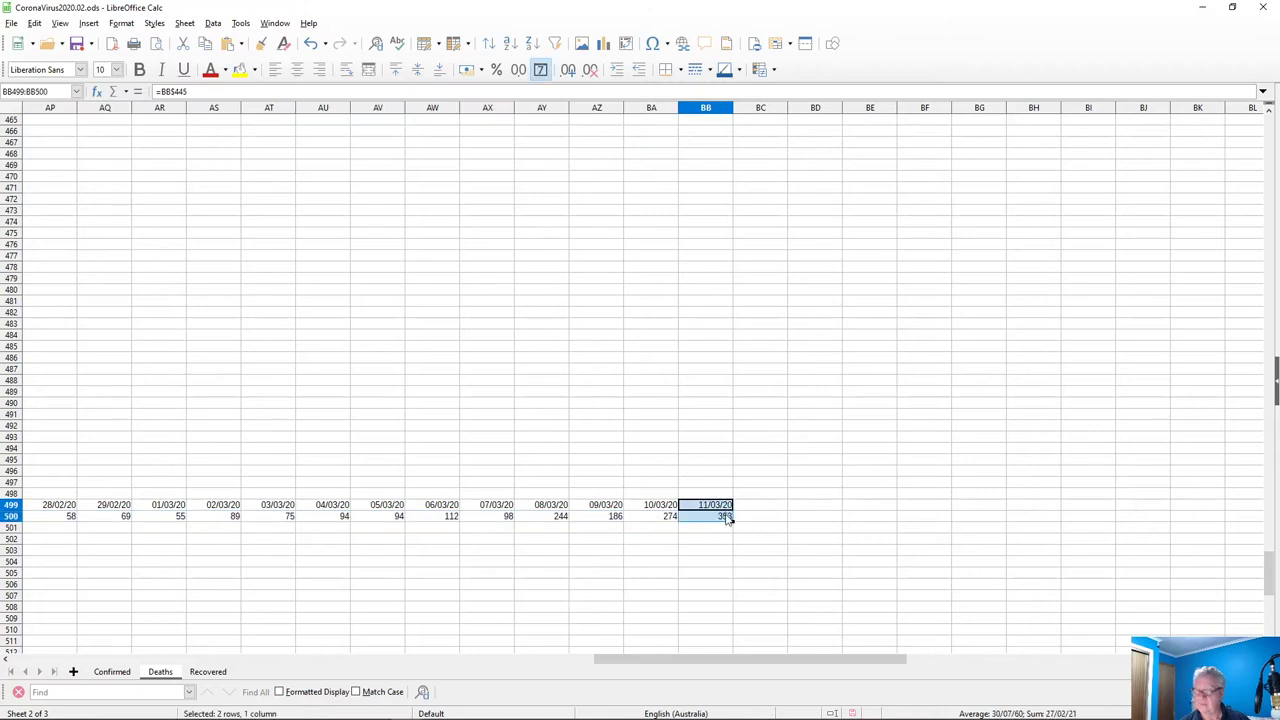
left_click(740, 507)
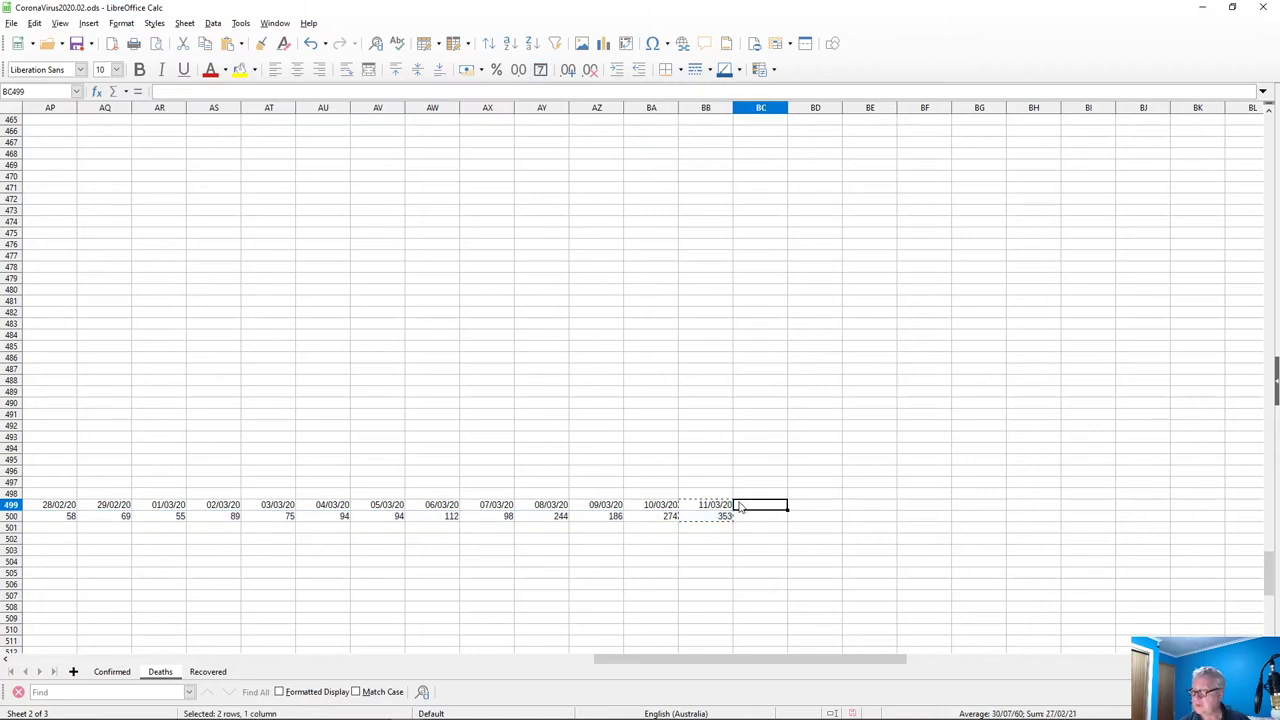
key("shift+Right")
key("shift+Right")
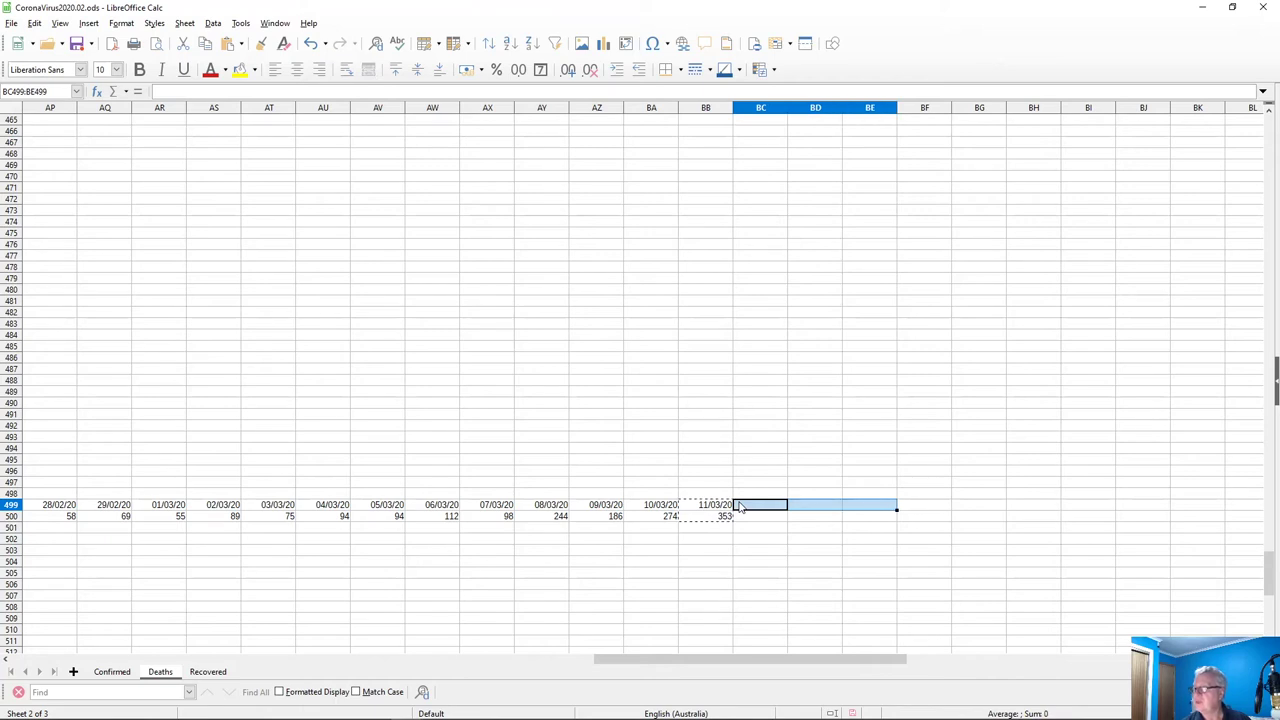
key("ctrl+v")
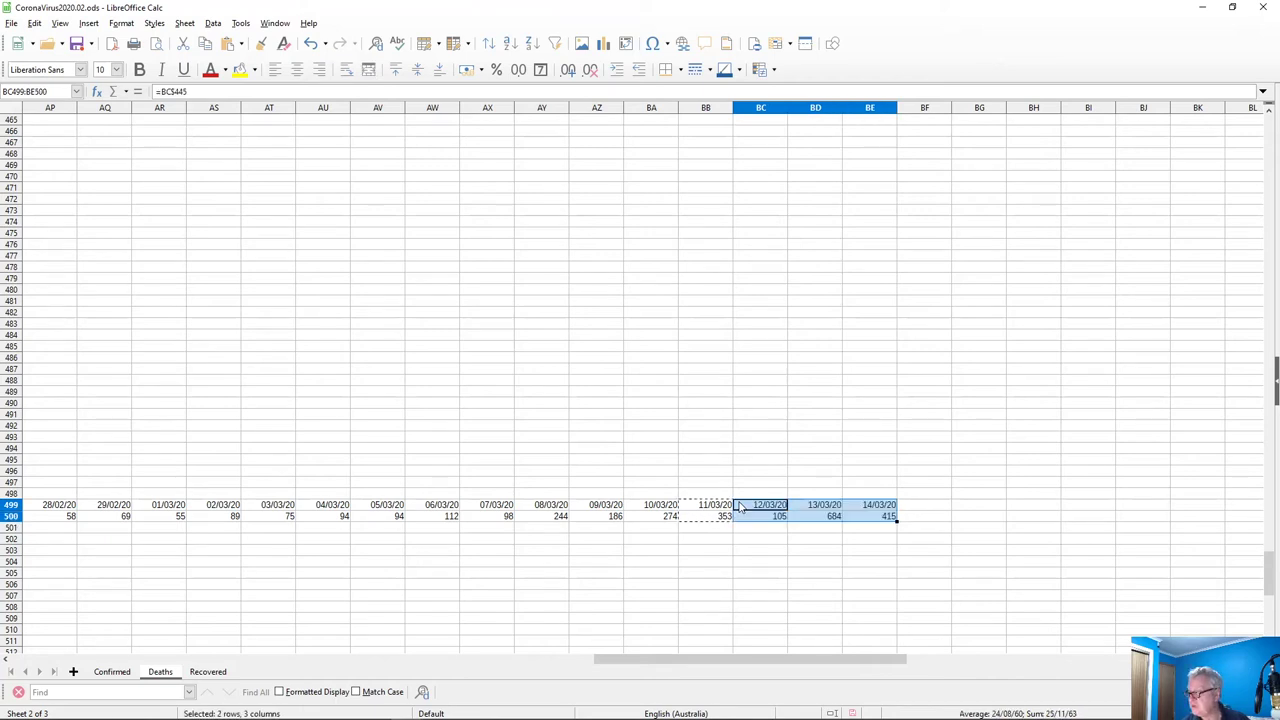
left_click(923, 517)
left_click(880, 518)
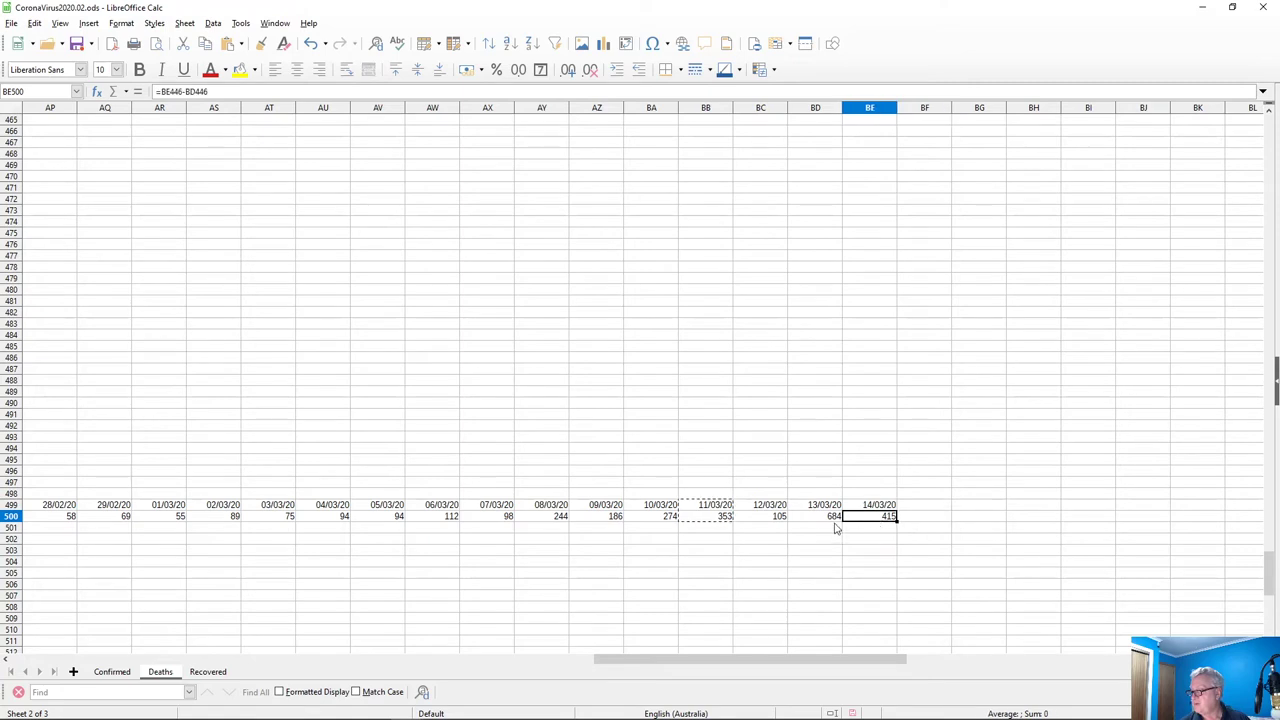
left_click(760, 517)
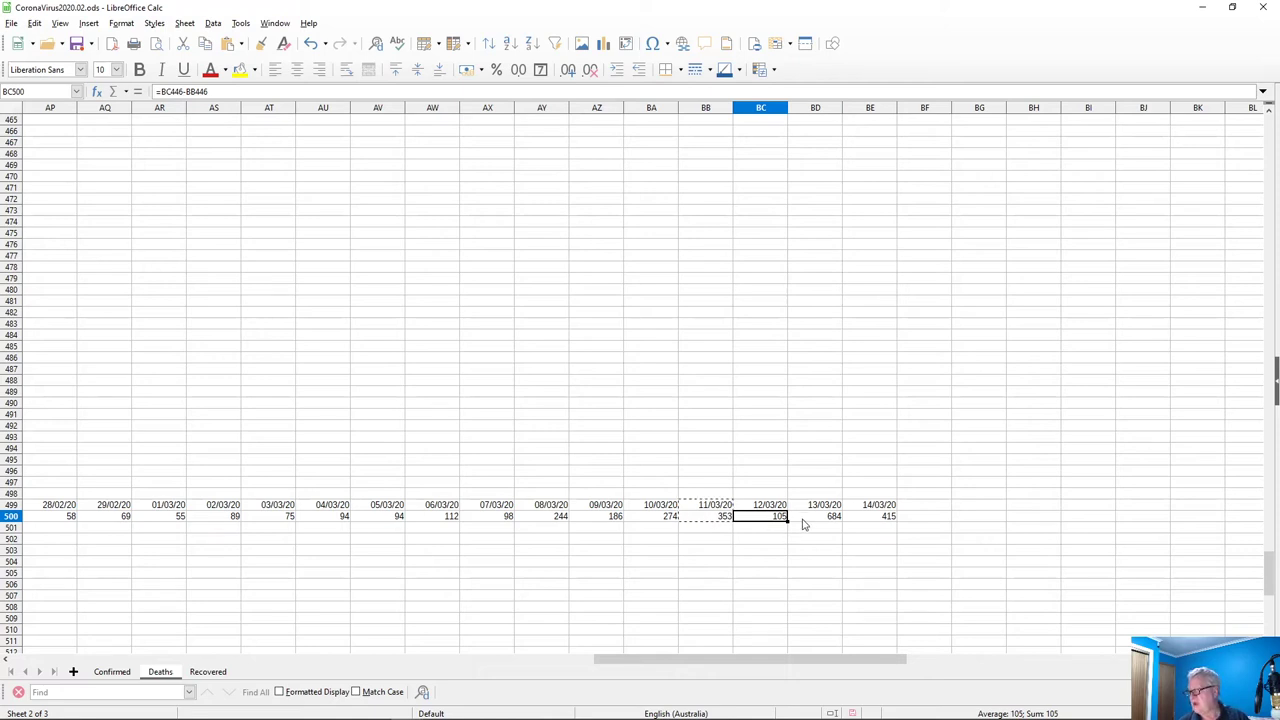
left_click(805, 520)
left_click(777, 520)
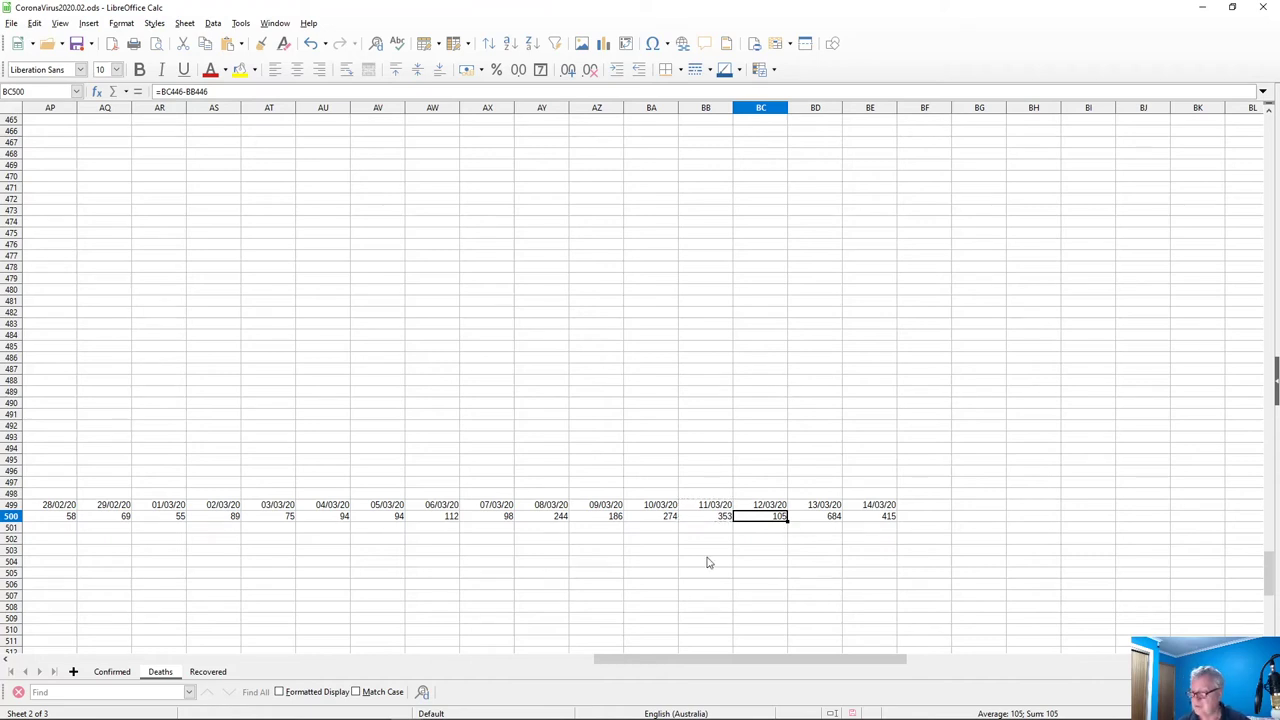
key("Home")
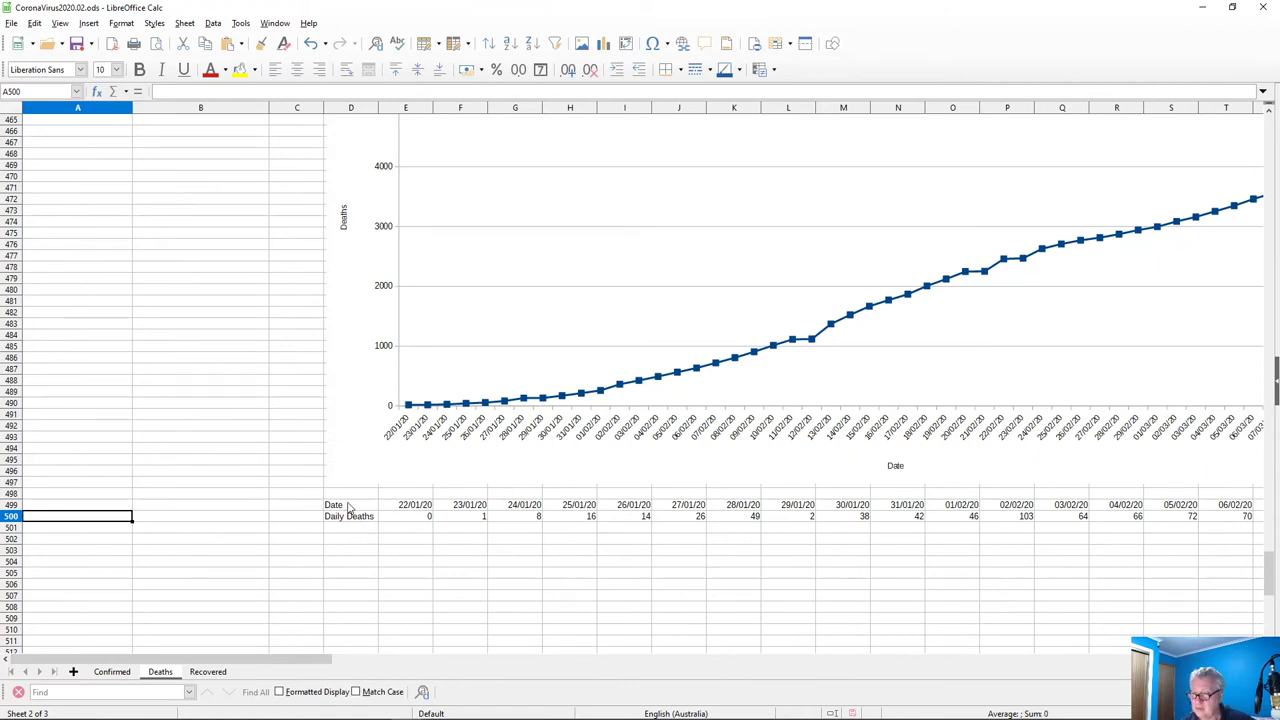
left_click_drag(348, 507, 350, 518)
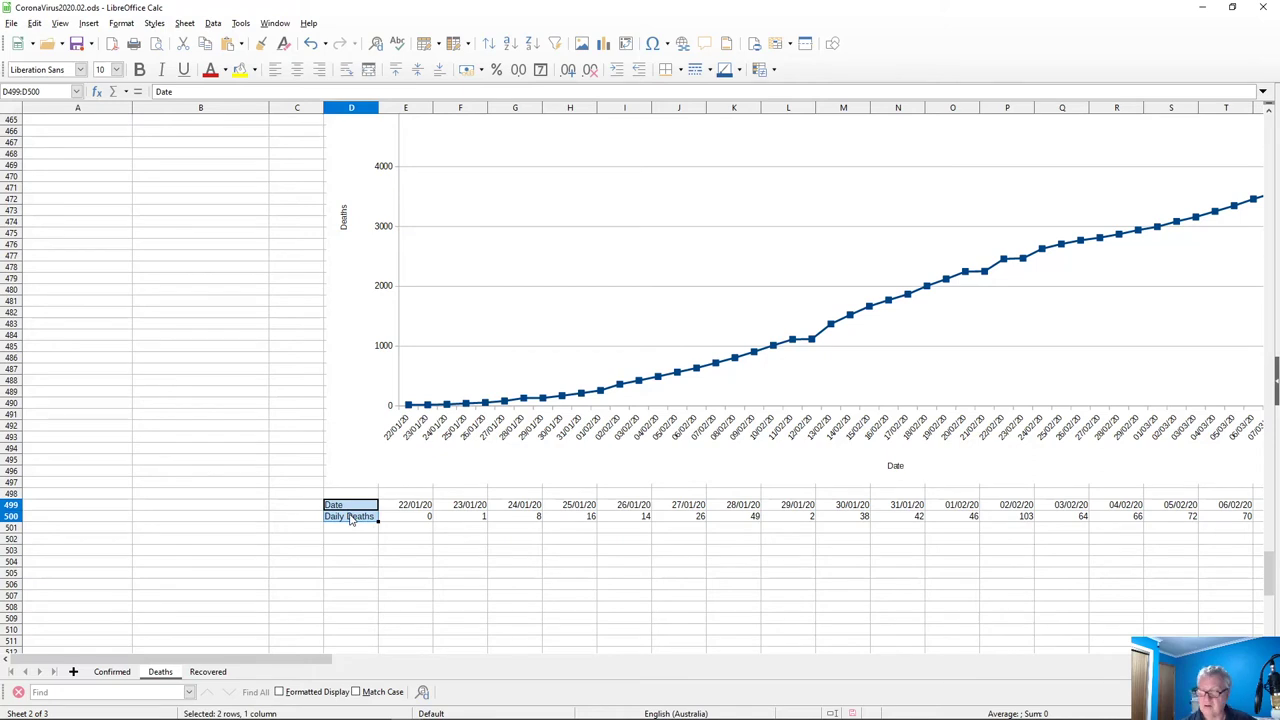
key("ctrl+shift+Right")
key("ctrl+c")
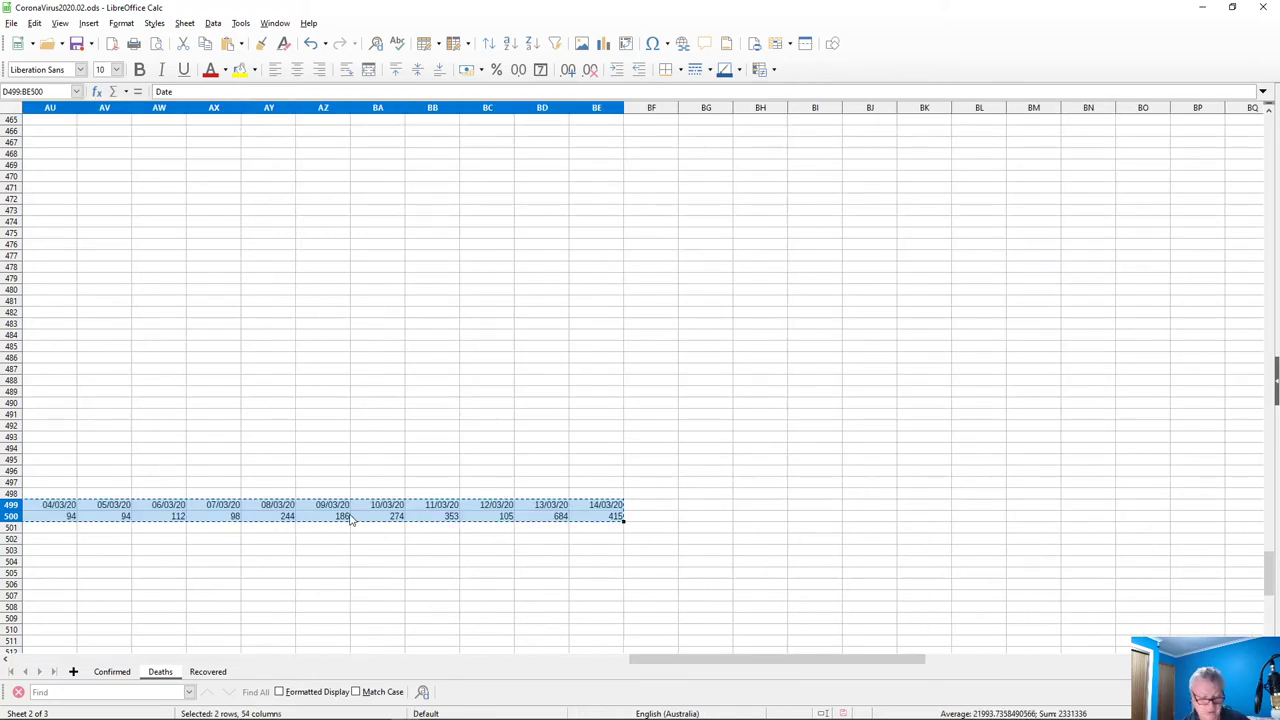
Insert a line chart of the daily deaths table in D499:BE500, using the Points and Lines style
key("Home")
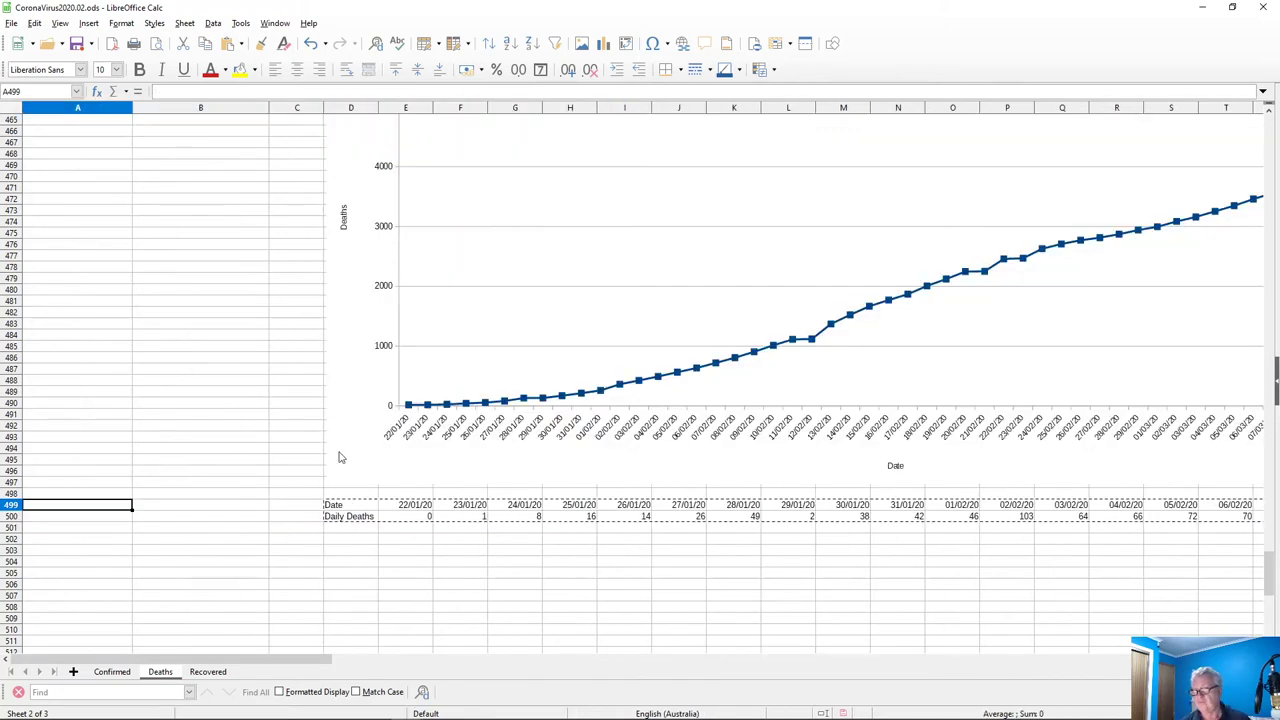
scroll(340, 455, "down", 3)
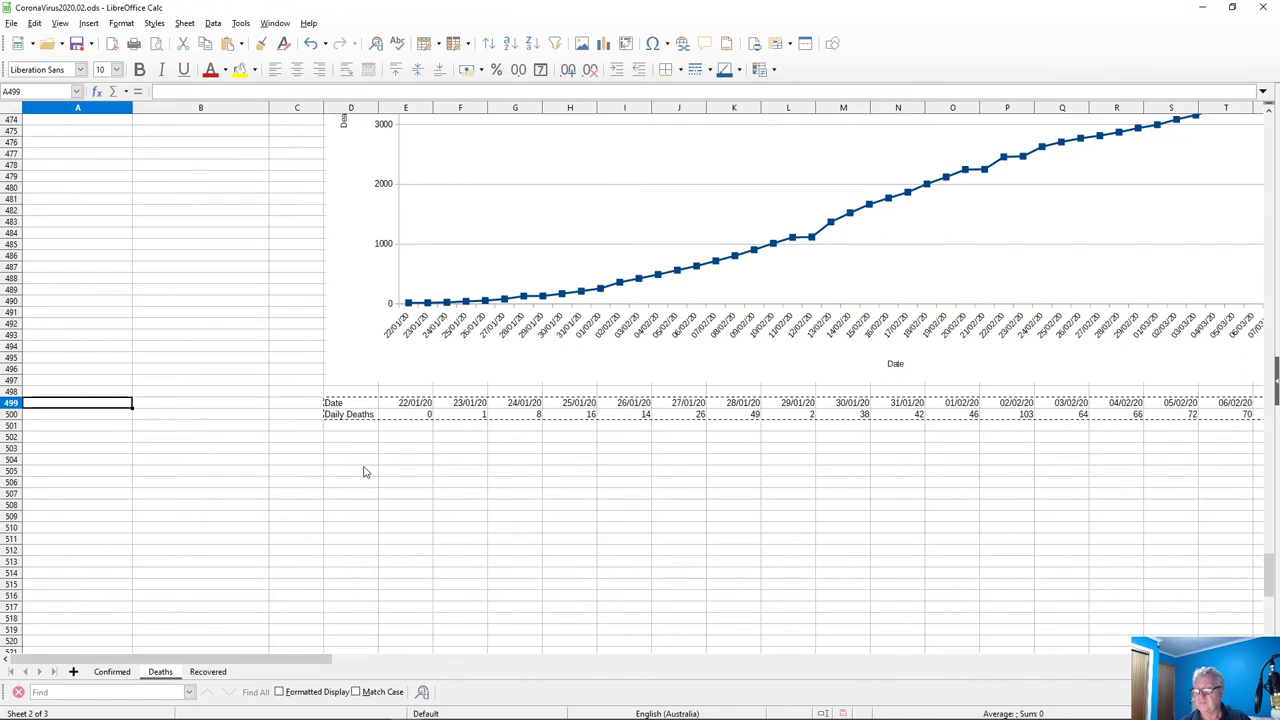
left_click(355, 405)
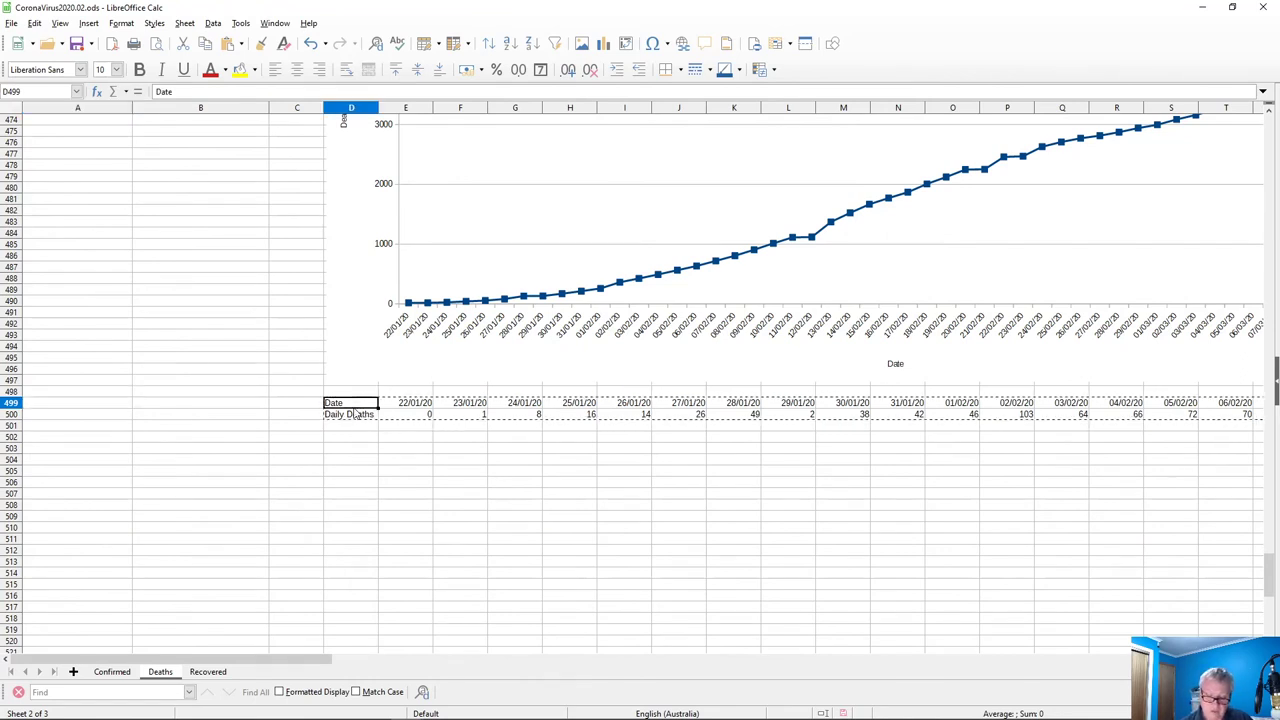
key("ctrl+shift+Right")
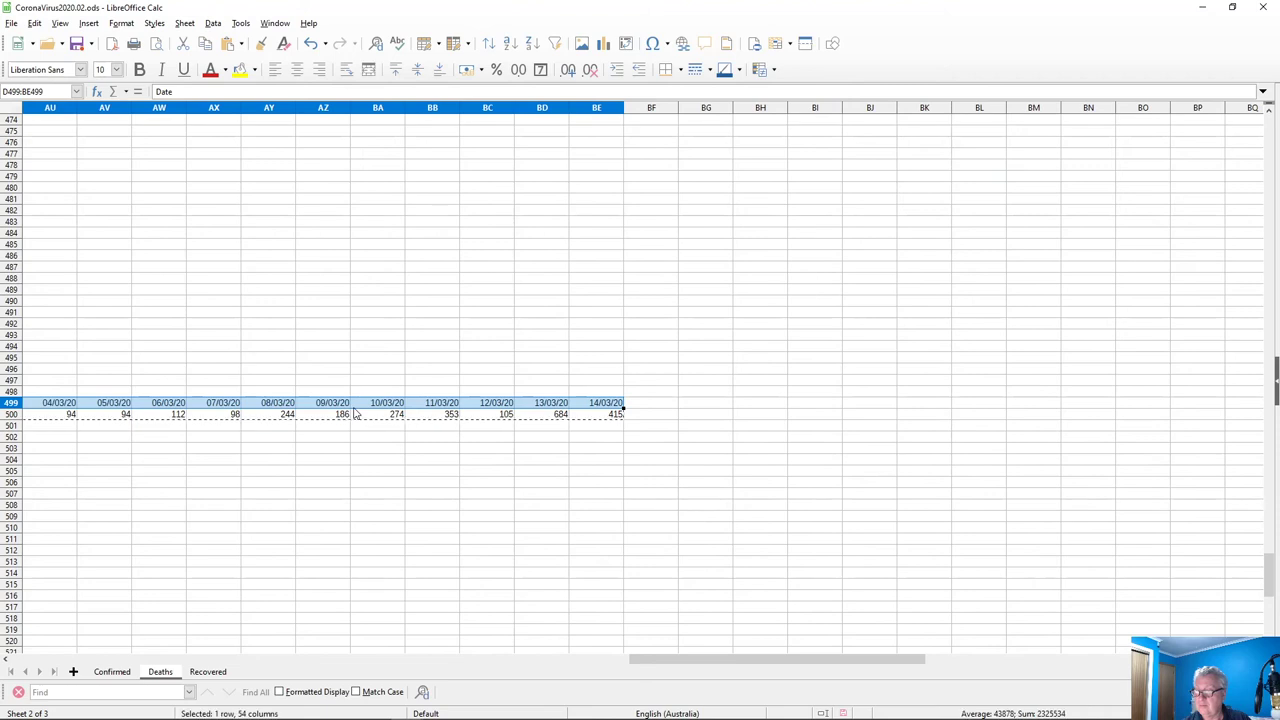
key("shift+Down")
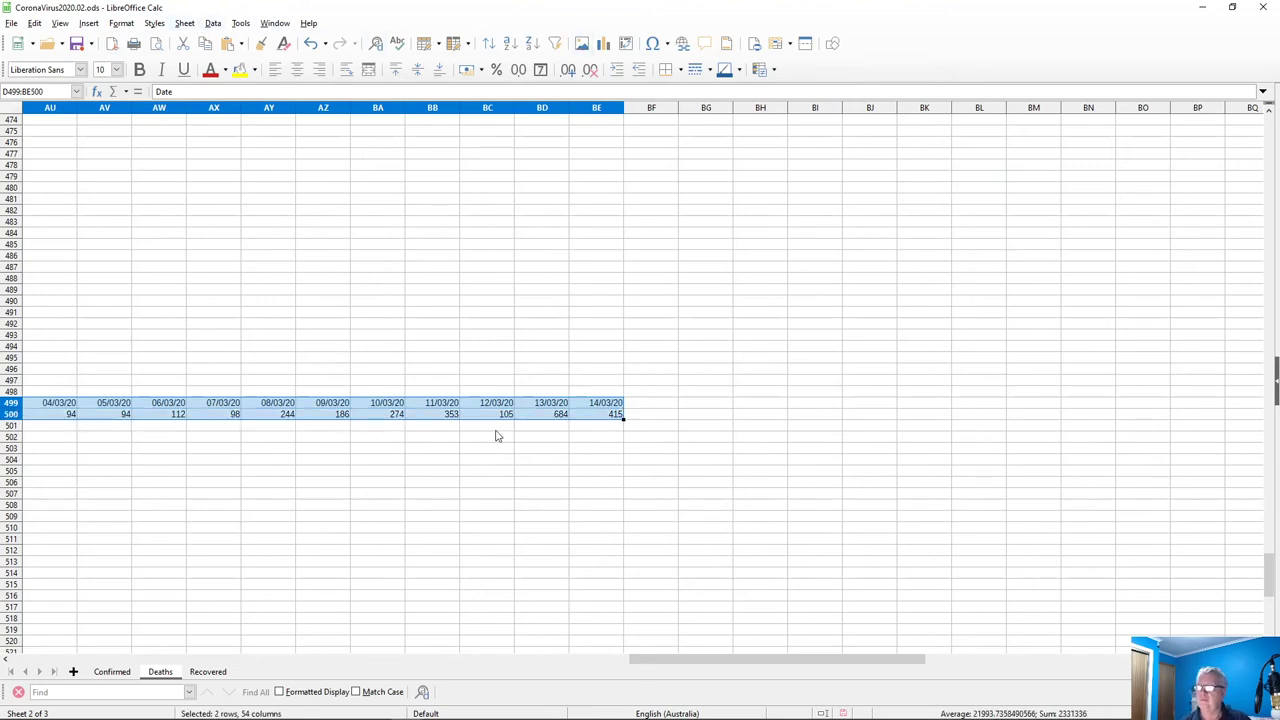
left_click_drag(646, 662, 22, 658)
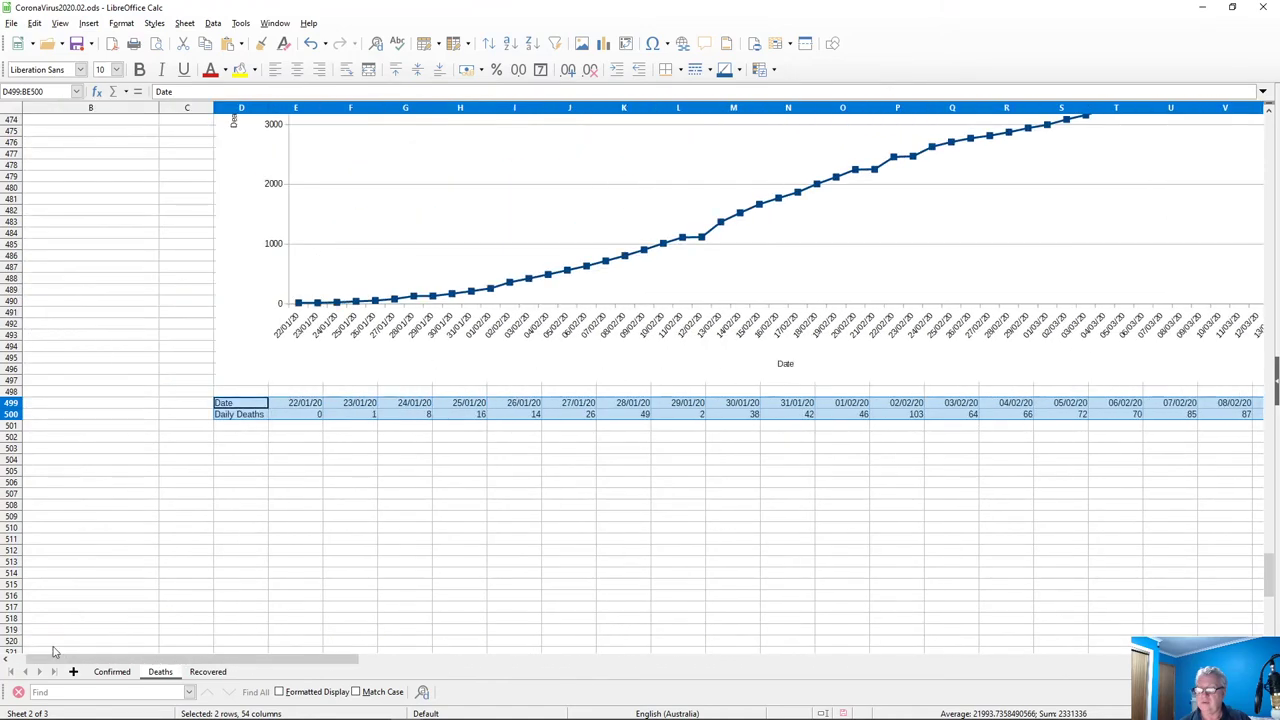
scroll(655, 543, "down", 7)
scroll(645, 540, "down", 1)
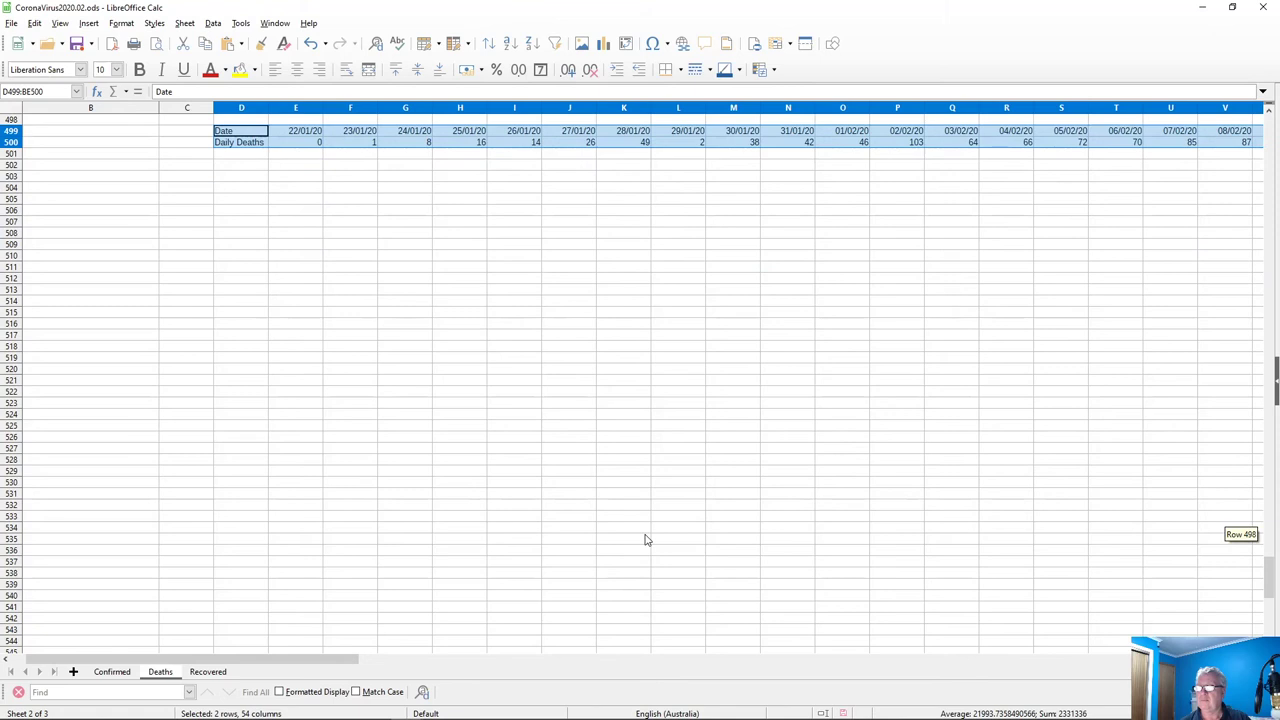
left_click(603, 43)
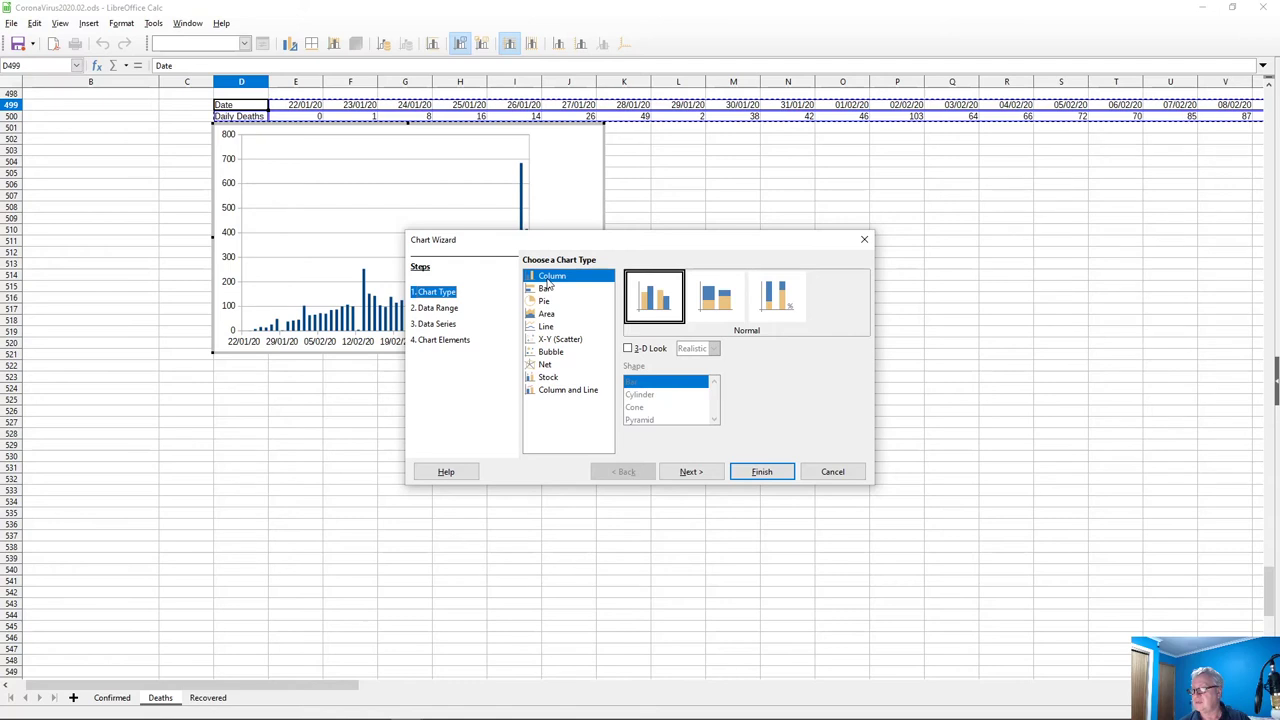
left_click(546, 326)
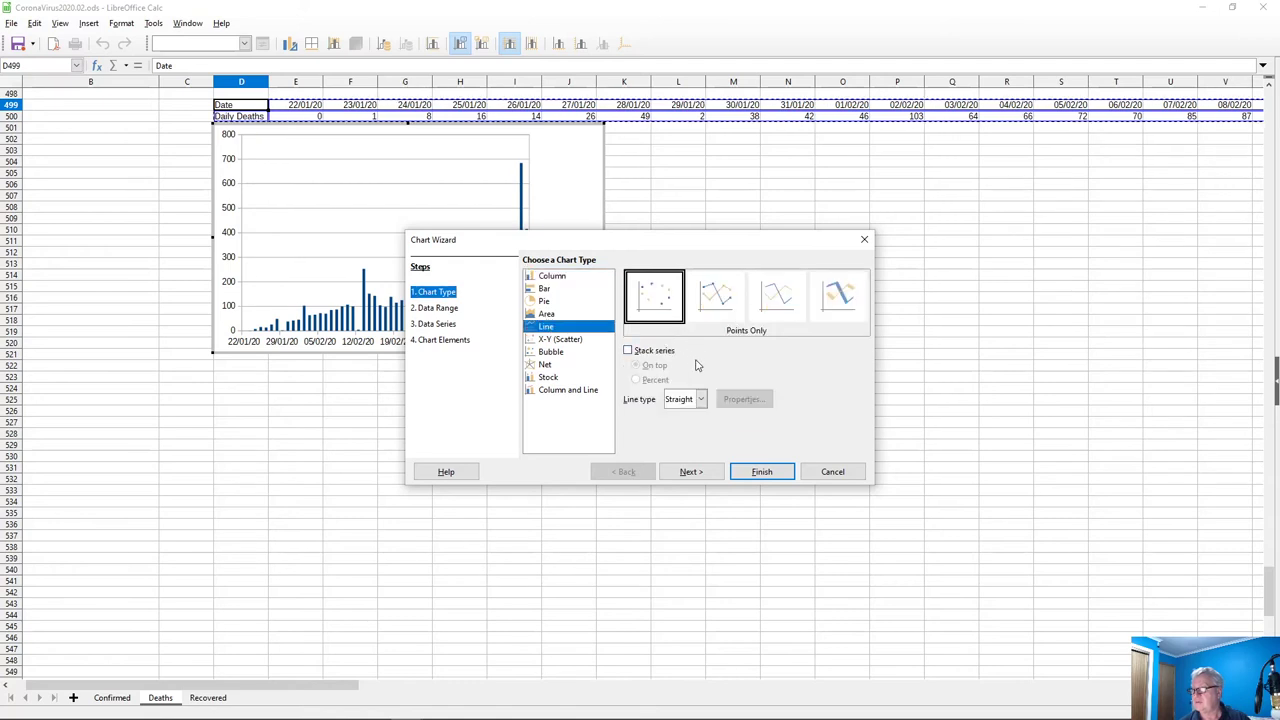
left_click(716, 300)
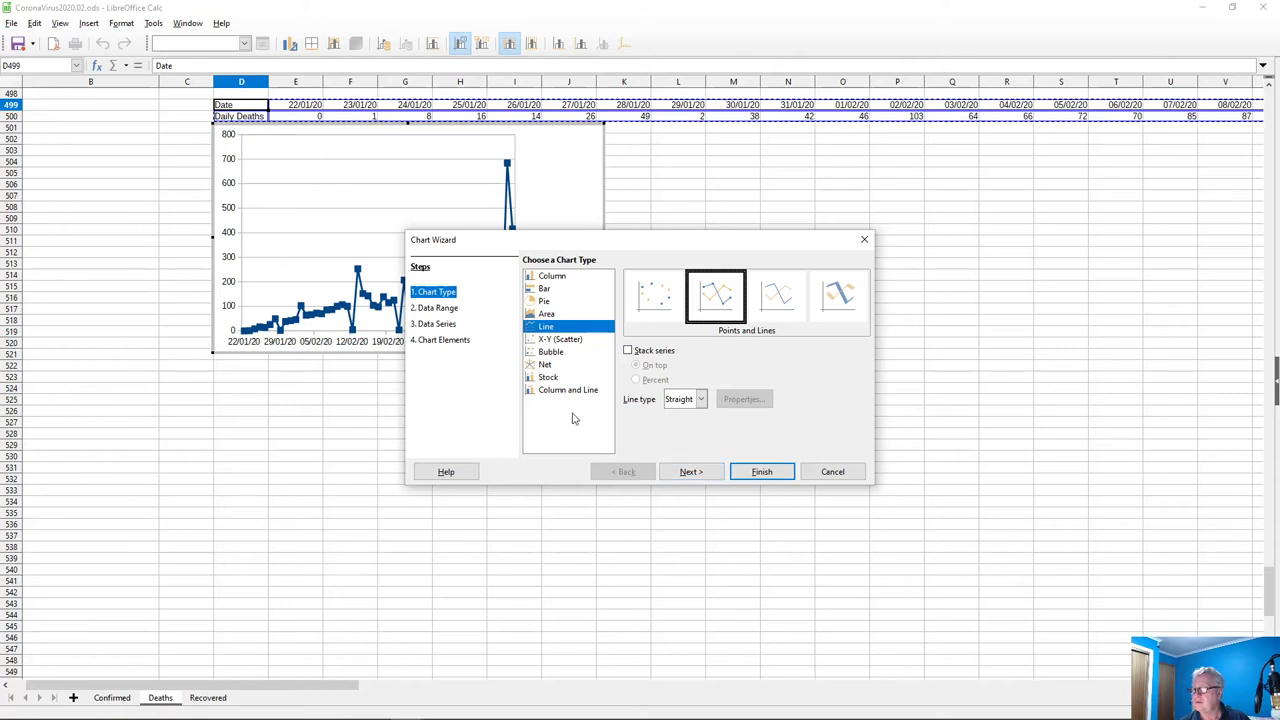
Give the new daily deaths chart the title "Daily Deaths Global"
left_click(436, 340)
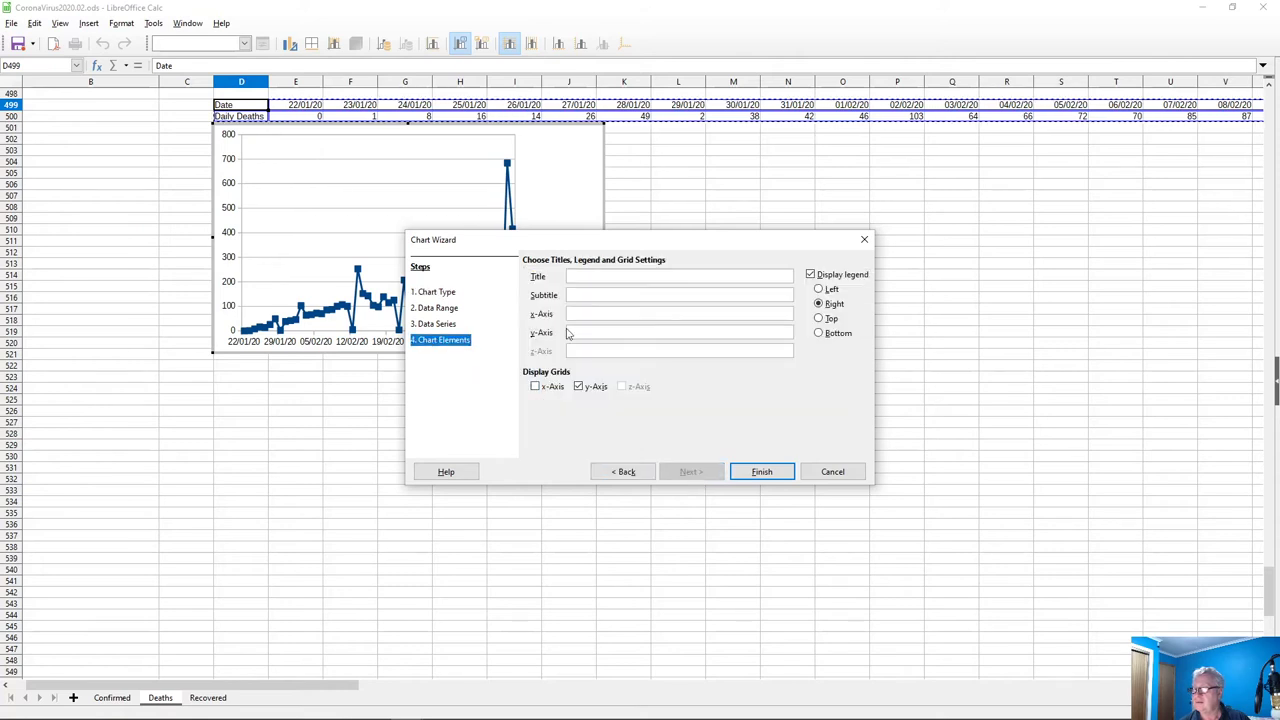
left_click(609, 278)
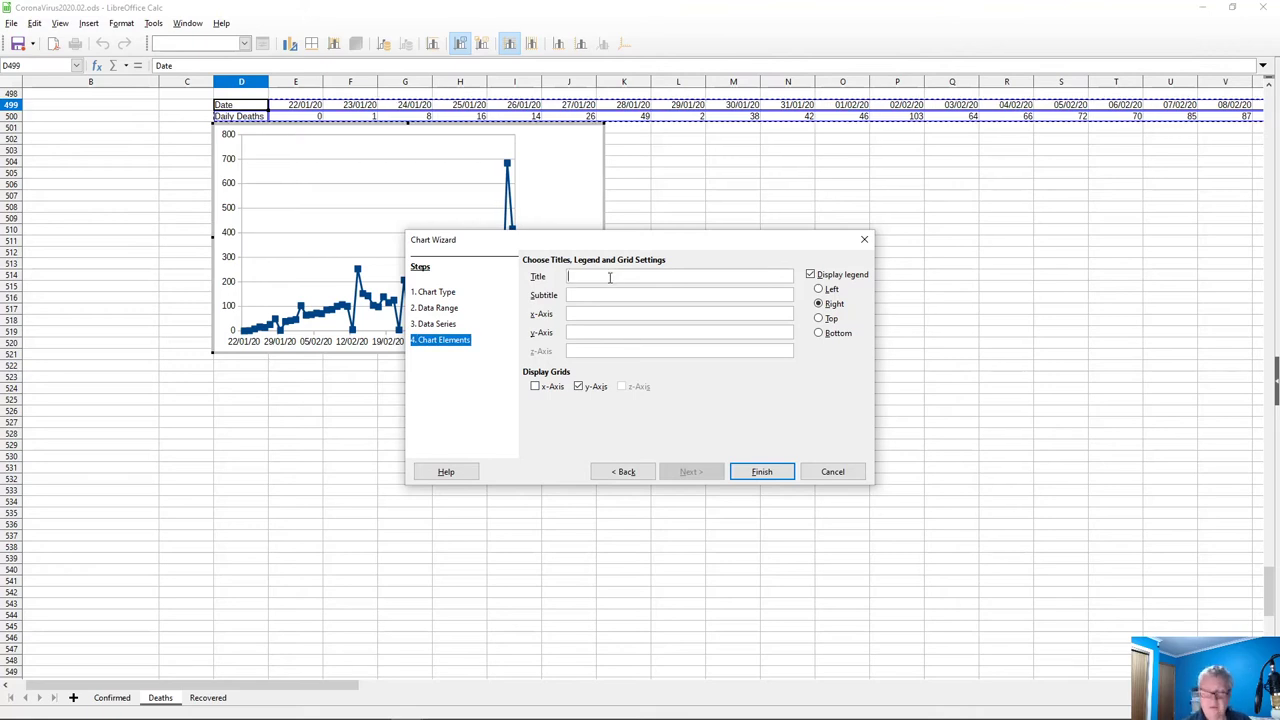
type("Daily")
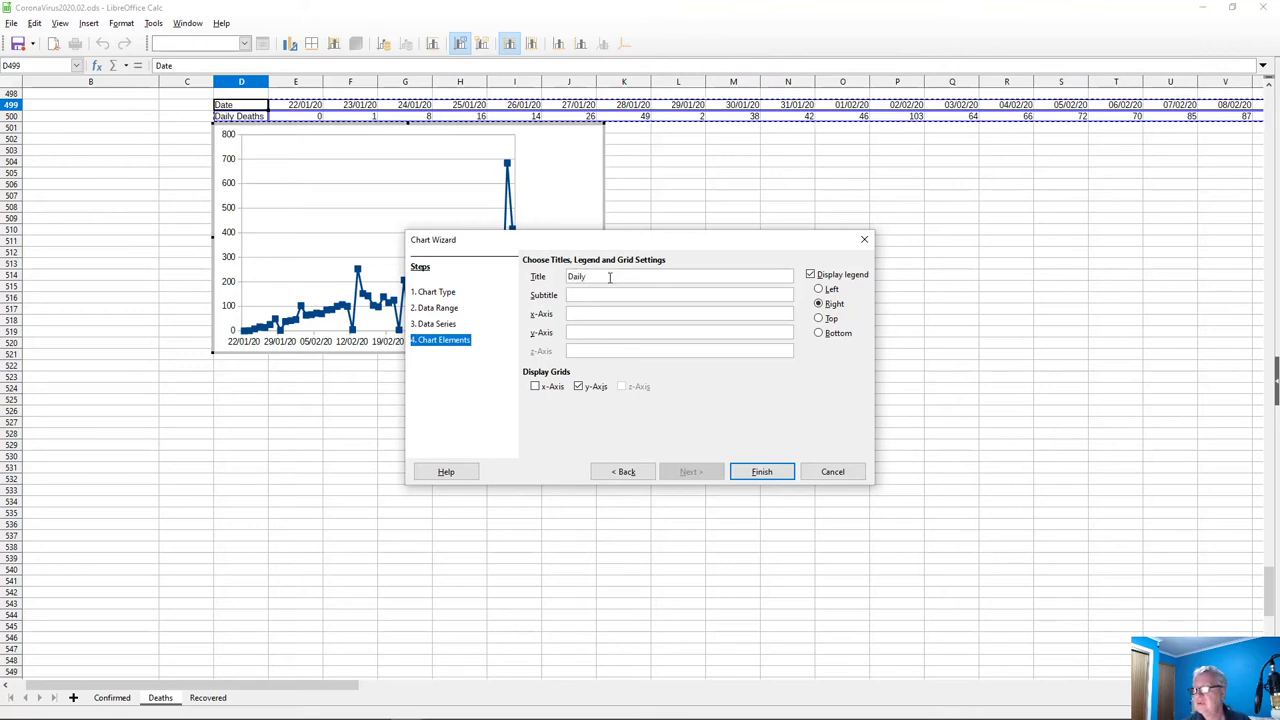
type(" Deaths")
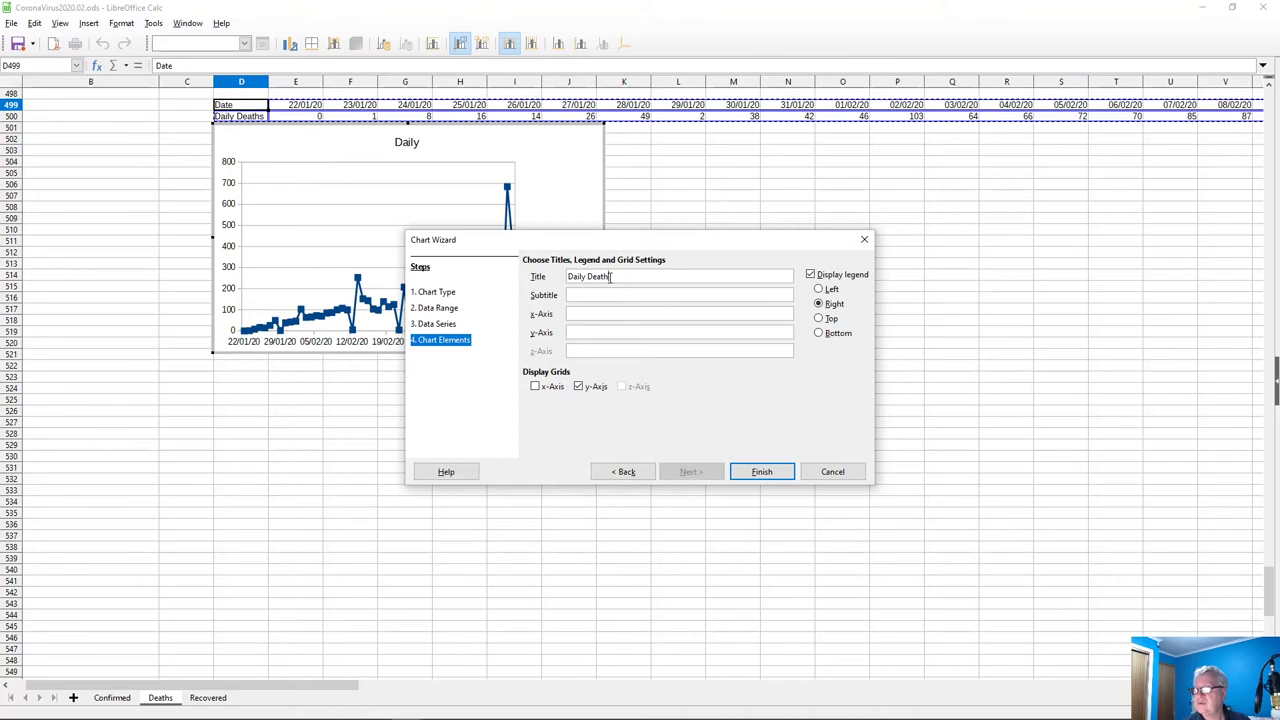
type(" Global")
Copy the web address of the Johns Hopkins COVID-19 dashboard from the browser and paste it as the chart's subtitle
key("Tab")
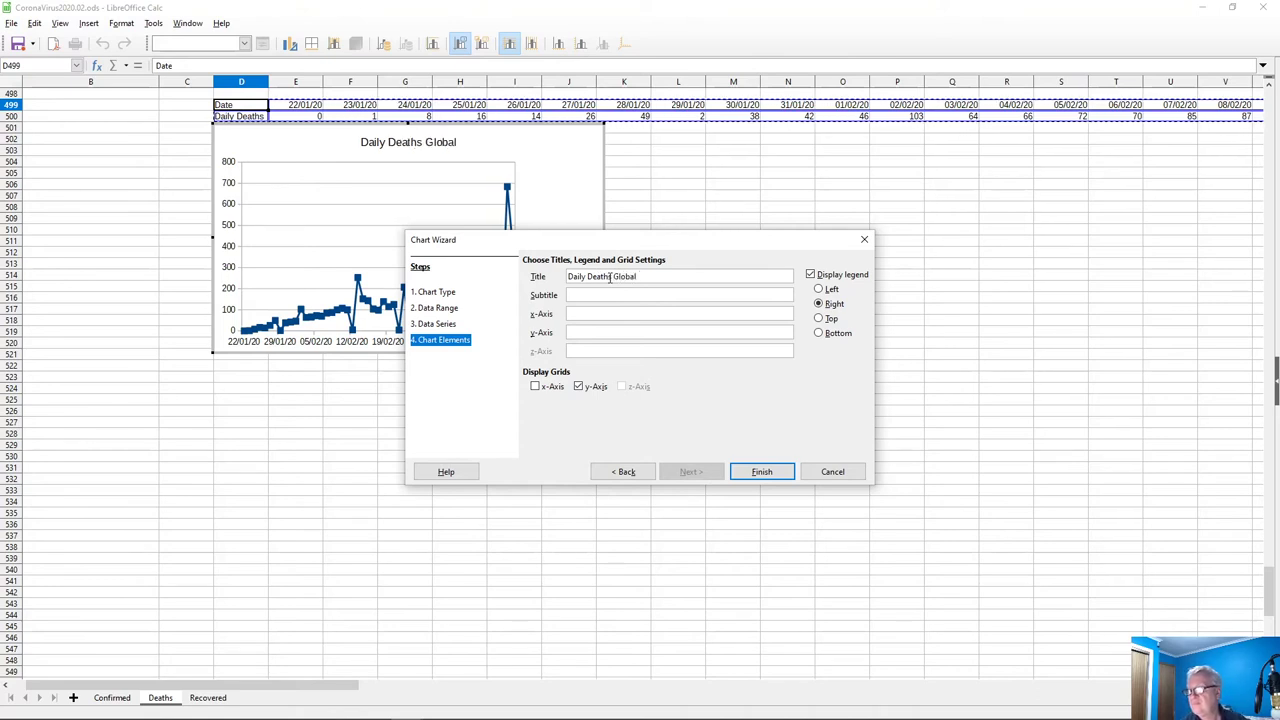
key("alt+Tab")
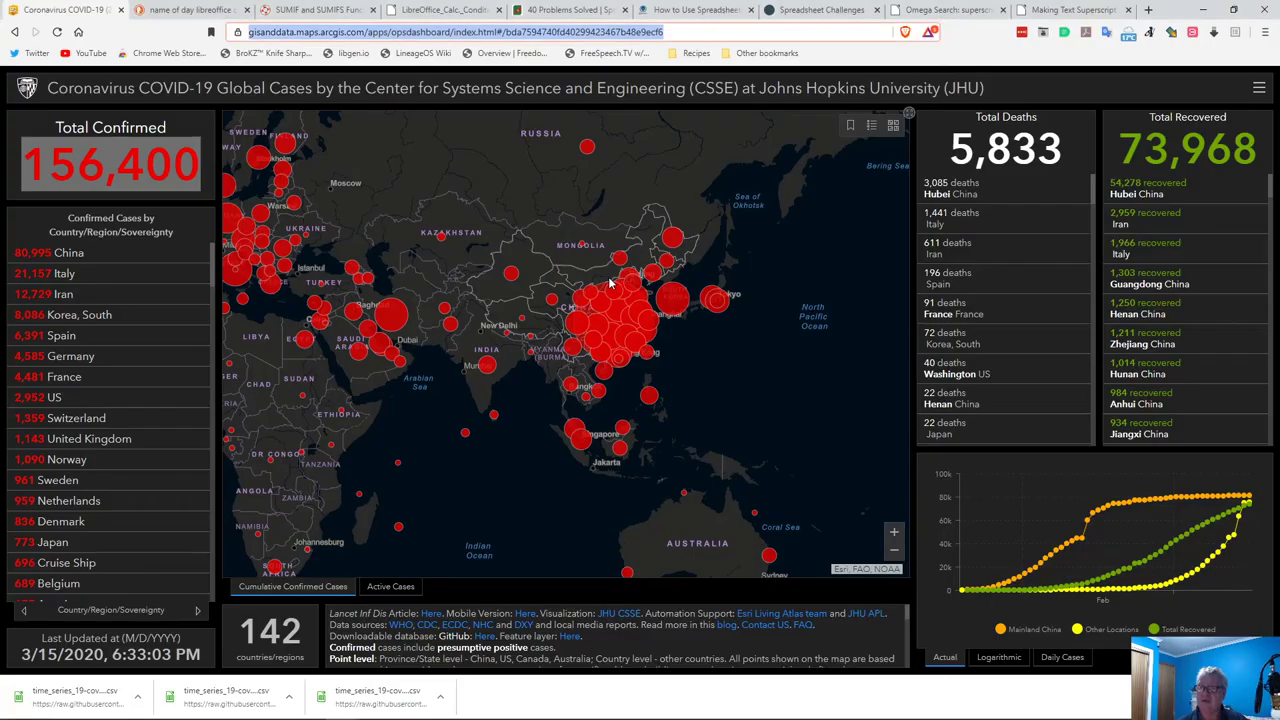
right_click(533, 37)
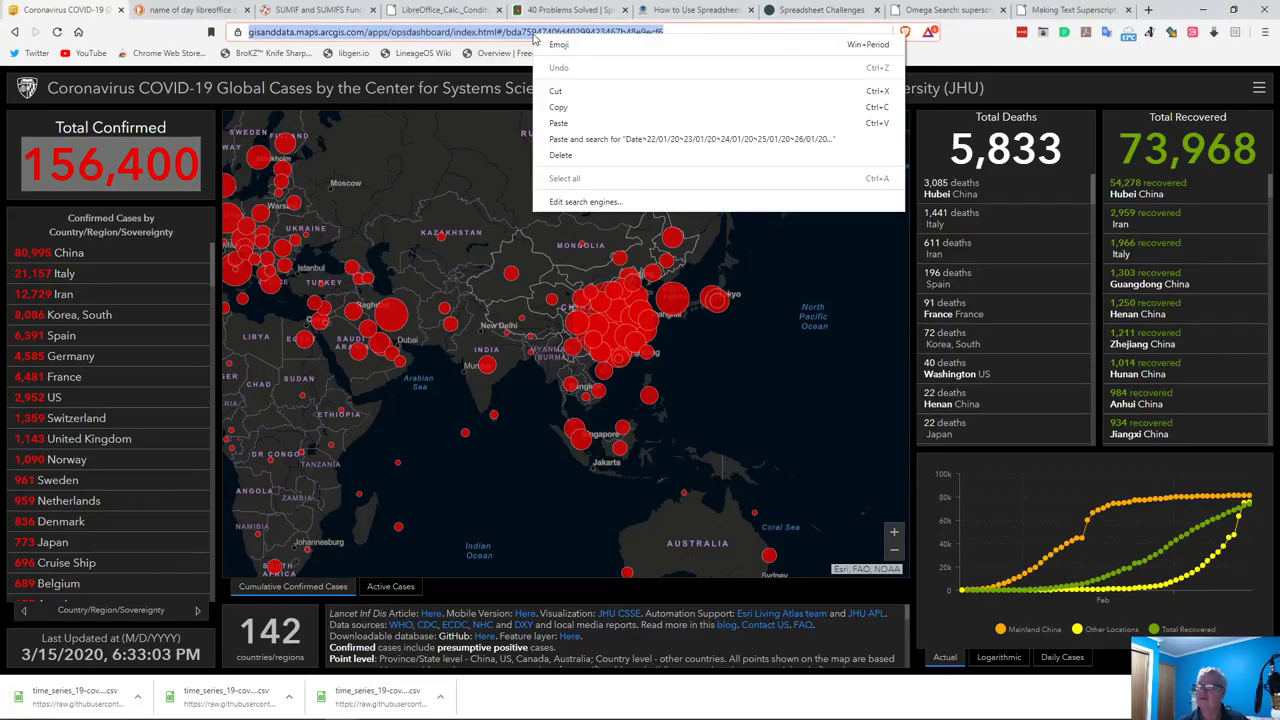
left_click(557, 106)
key("alt+Tab")
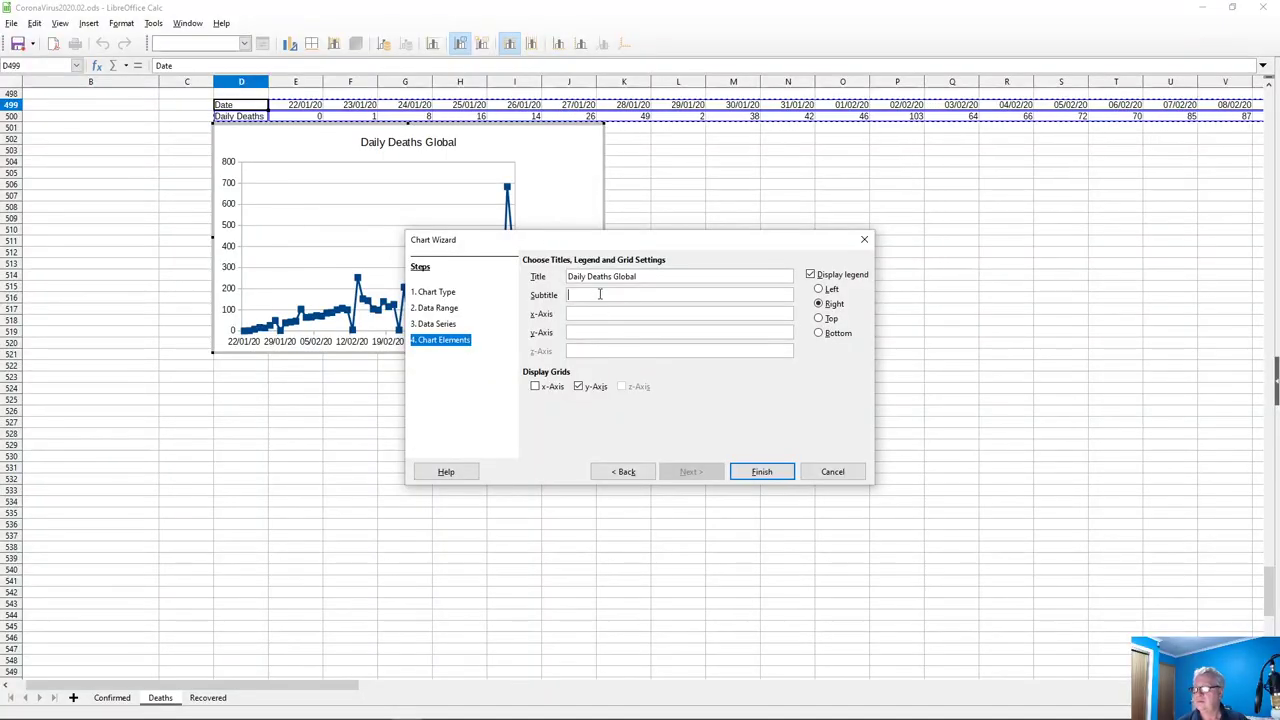
right_click(600, 294)
left_click(624, 346)
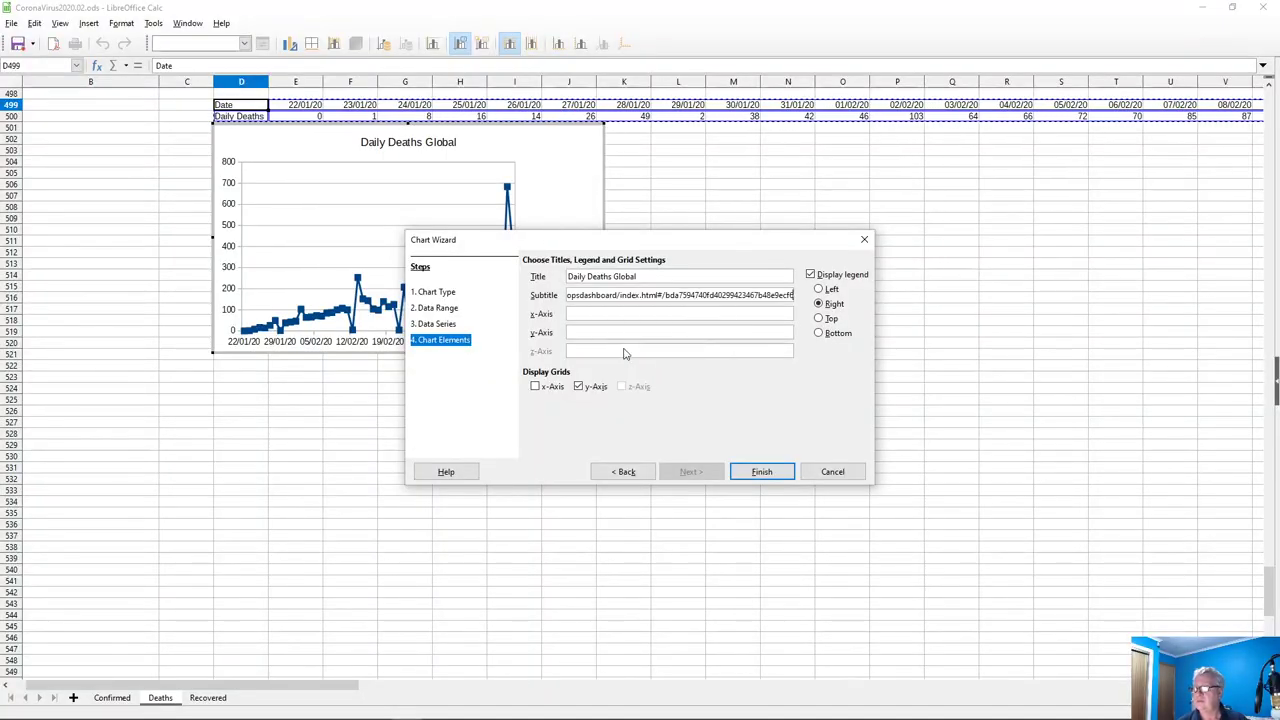
Extend the chart title with "COVID-19" so it reads "Daily Deaths Global COVID-19"
left_click(666, 276)
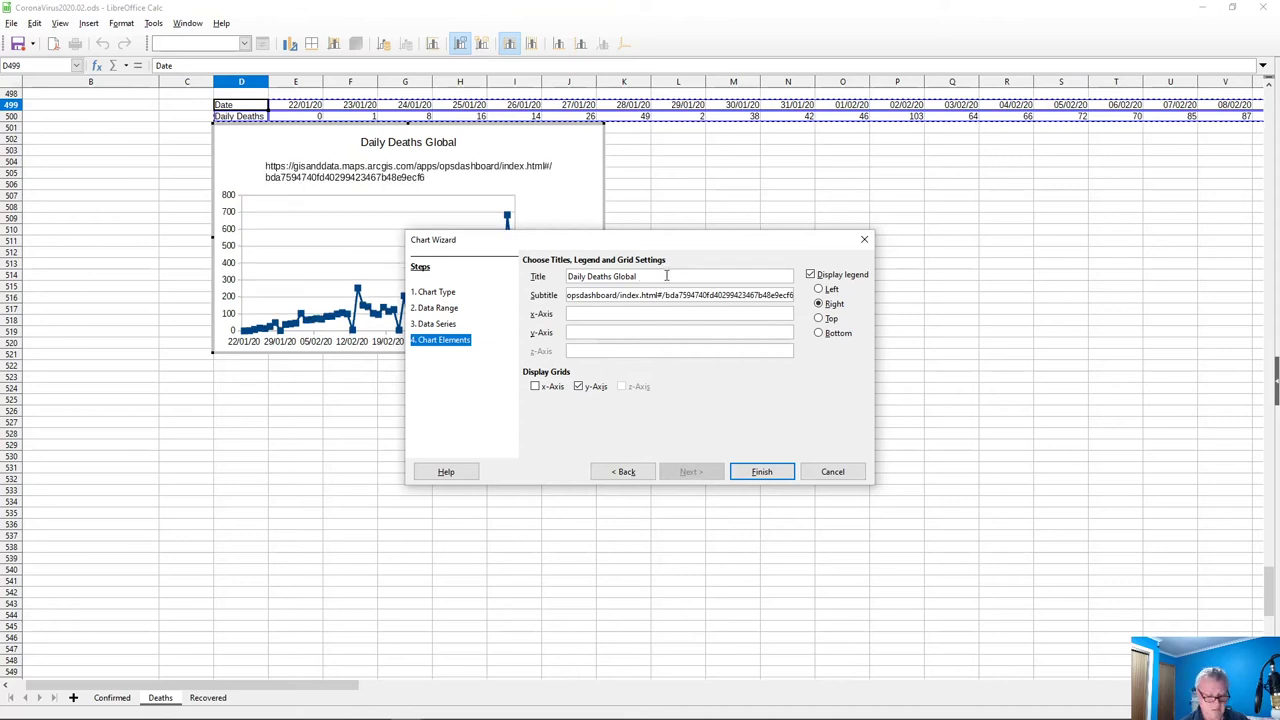
type("COVID")
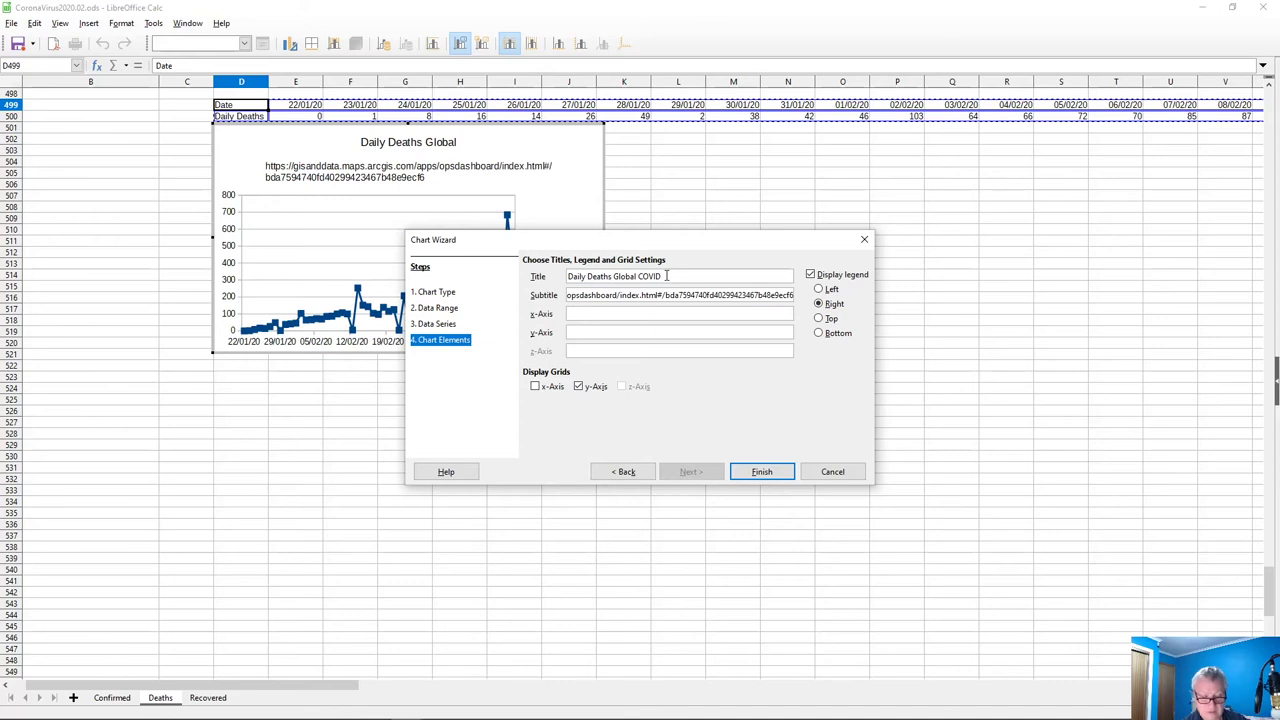
type("-19")
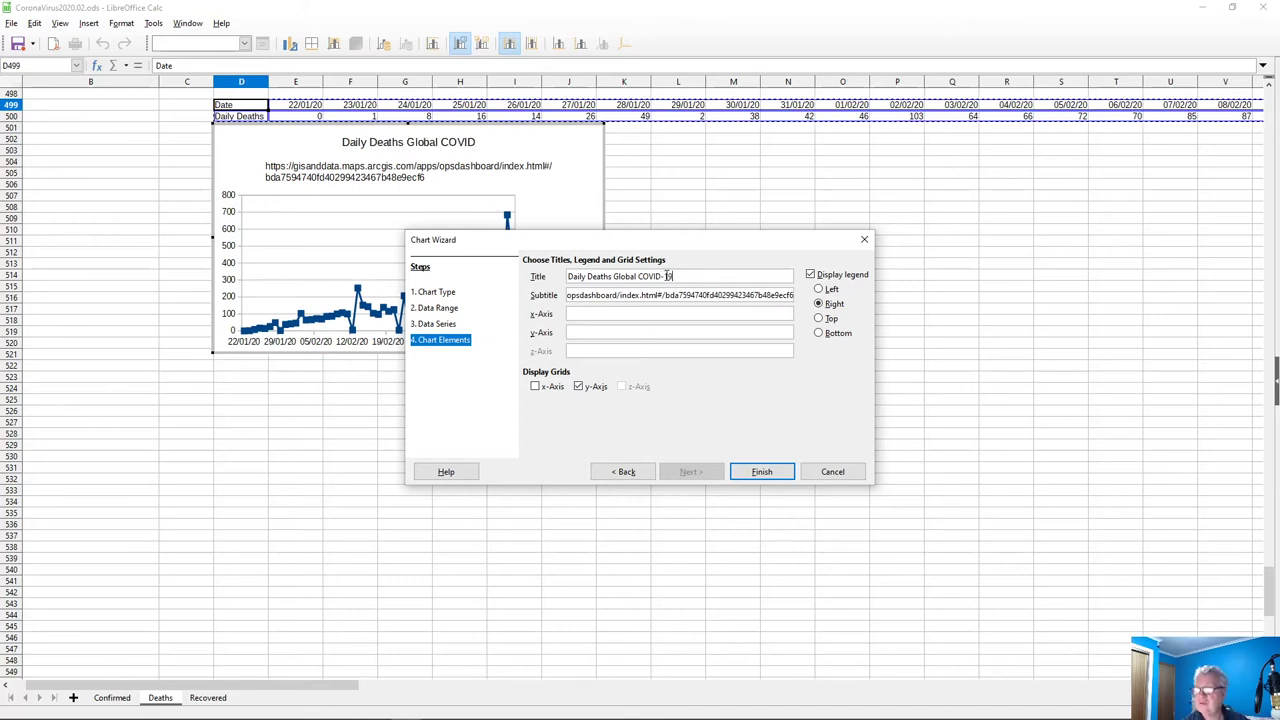
Title the chart's x-axis "Date" and y-axis "Deaths", and finish creating the chart
left_click(643, 314)
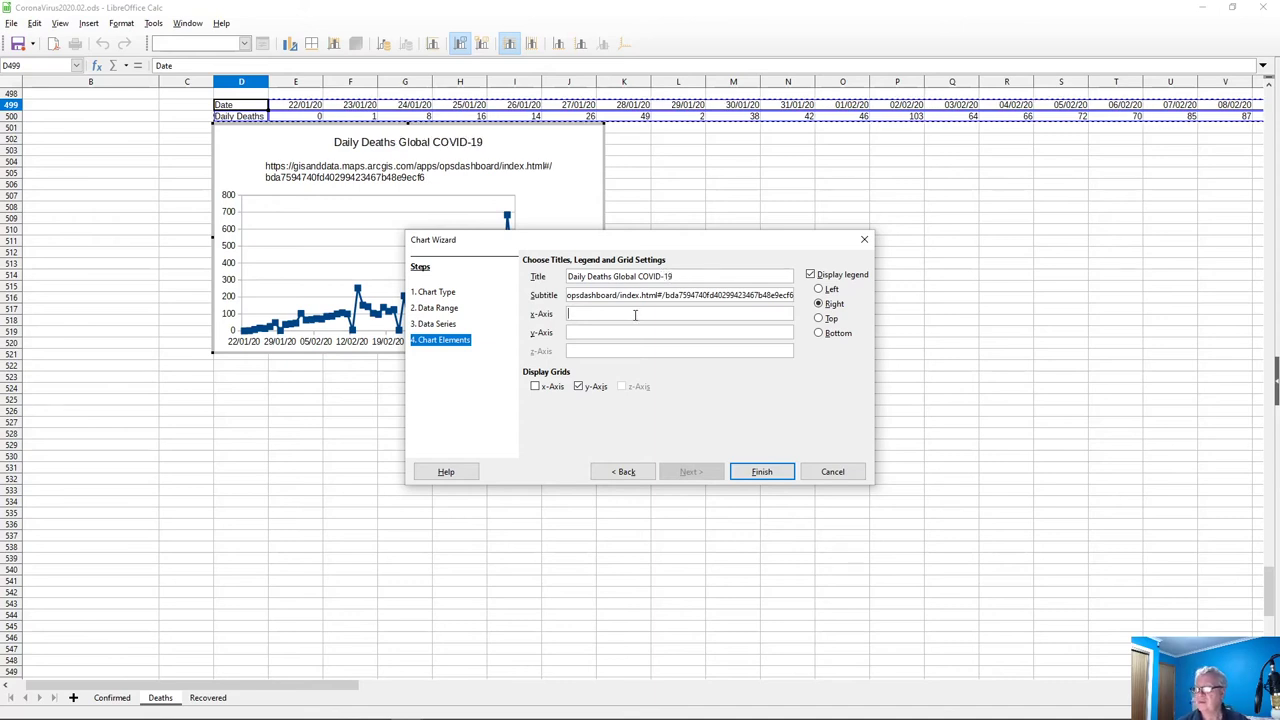
type("Date")
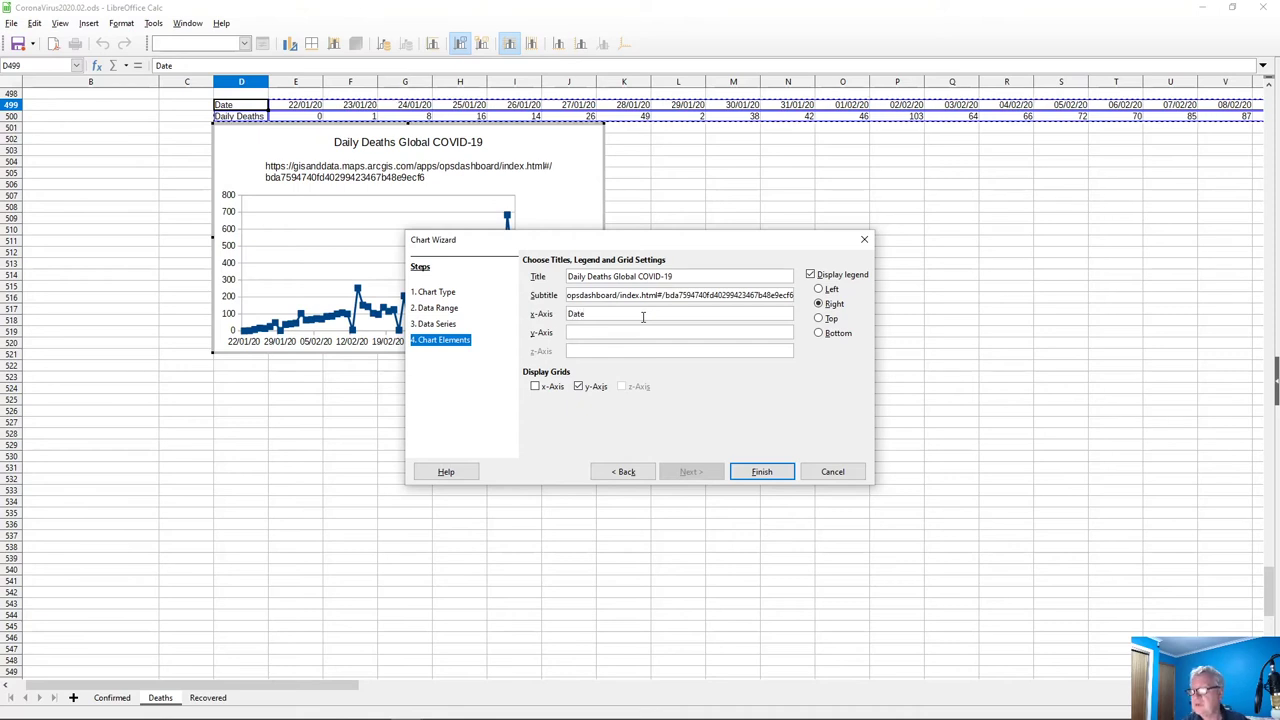
key("Tab")
type("Deaths")
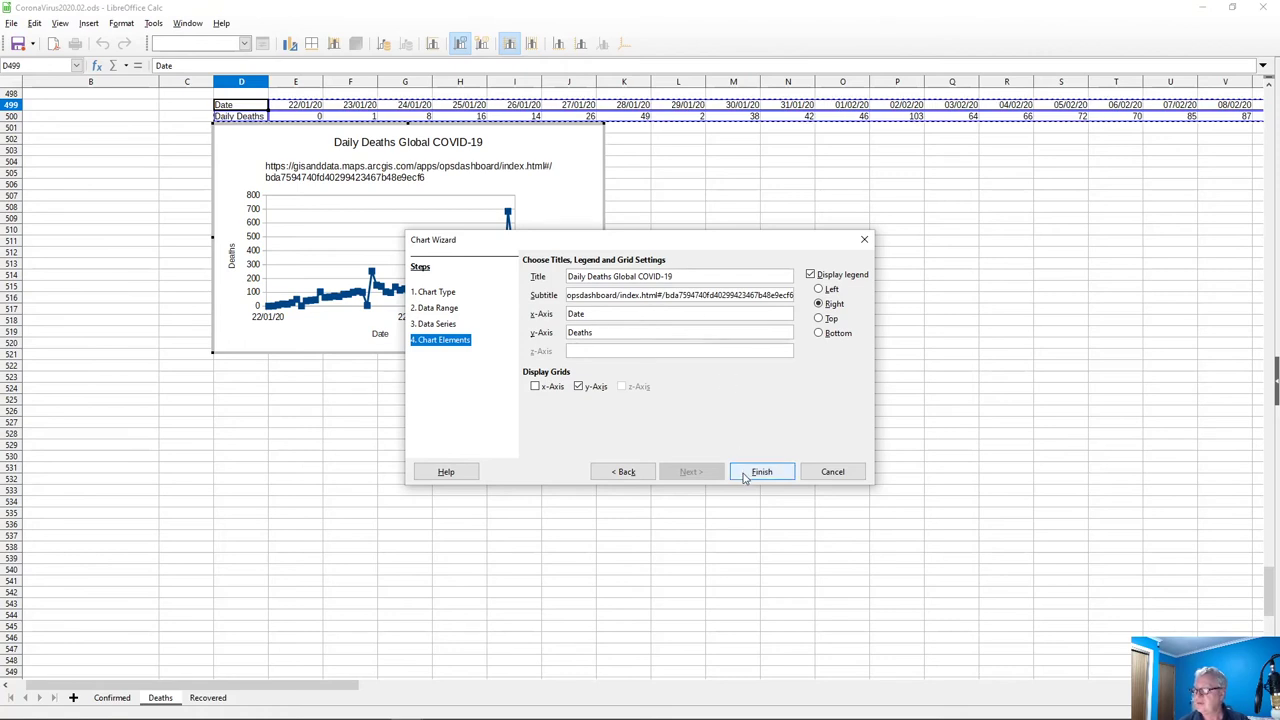
left_click(745, 474)
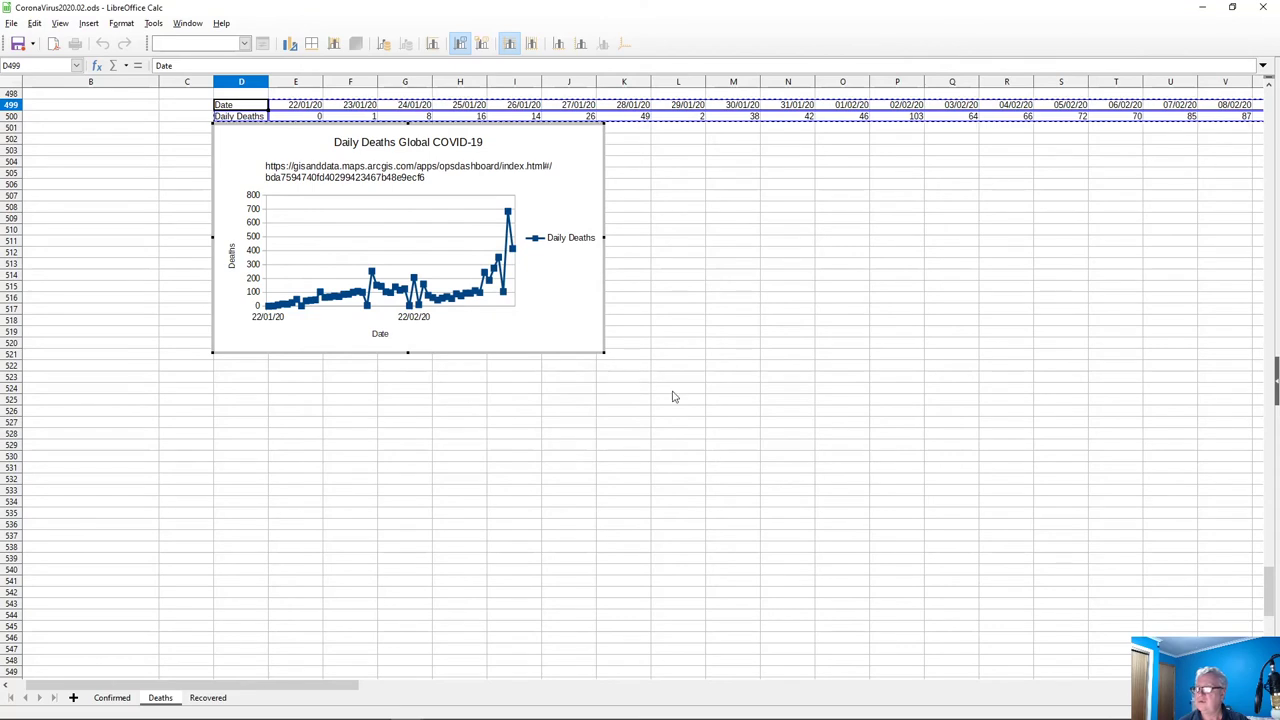
Enlarge the Daily Deaths chart to span about columns D to Y and rows 501 to 552
scroll(640, 380, "down", 3)
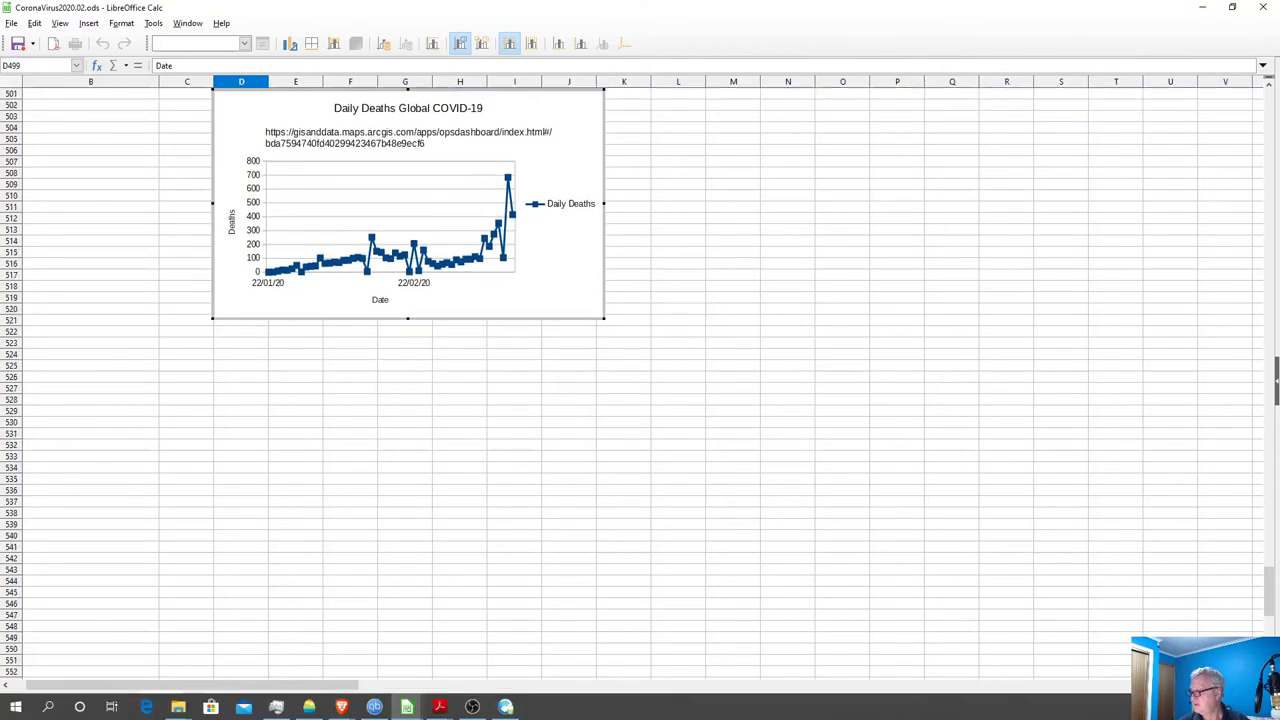
scroll(640, 380, "right", 2)
scroll(640, 380, "right", 1)
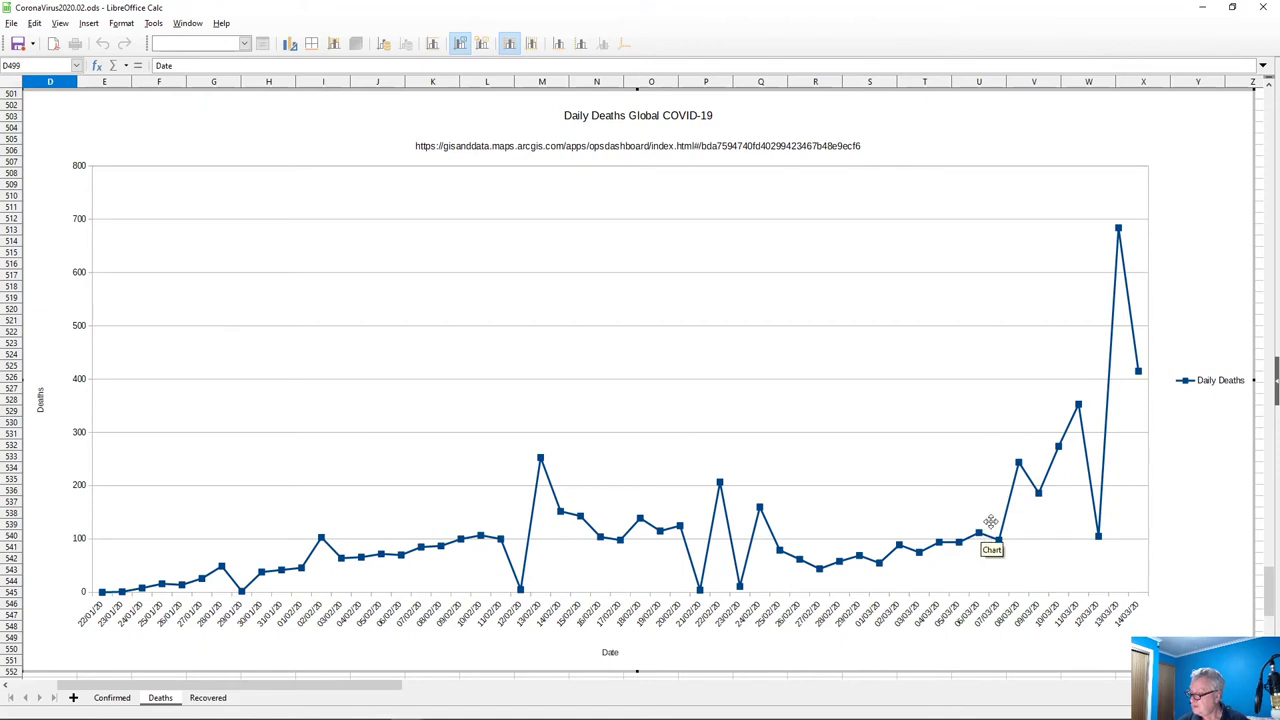
Examine the Daily Deaths data points on the chart from 06/03/20 to 14/03/20
mouse_move(981, 535)
mouse_move(1139, 371)
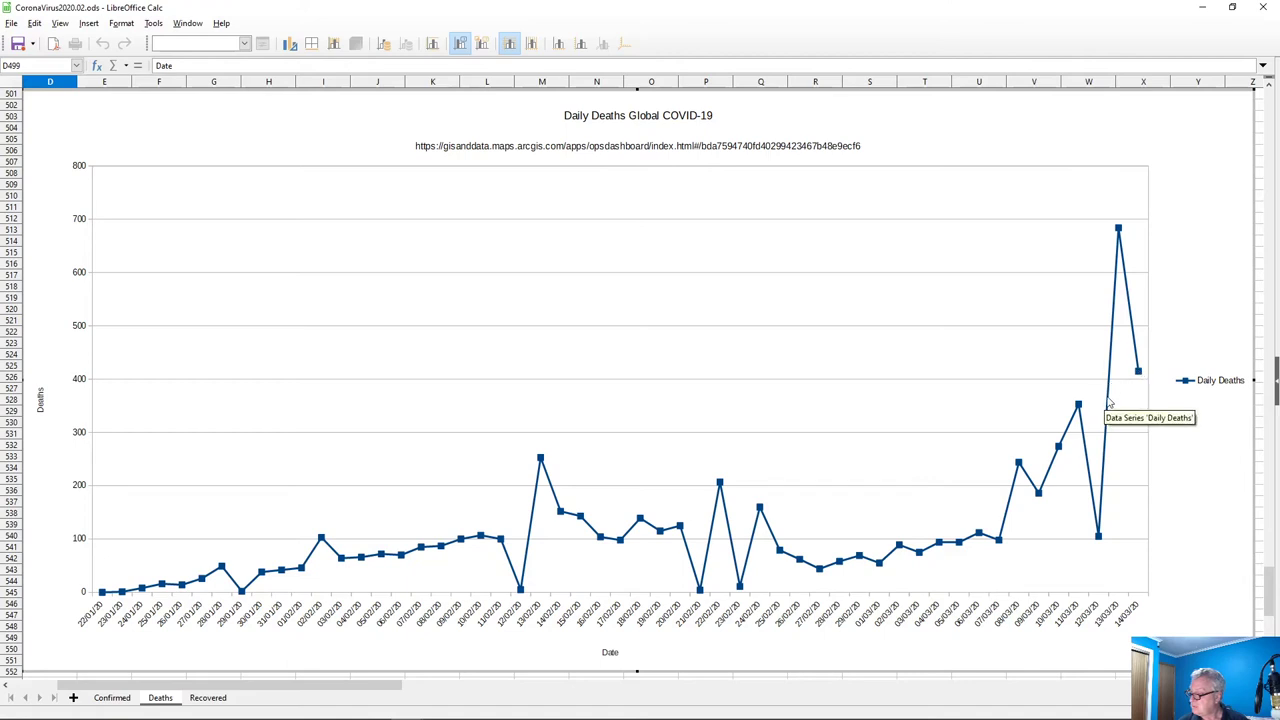
mouse_move(1000, 543)
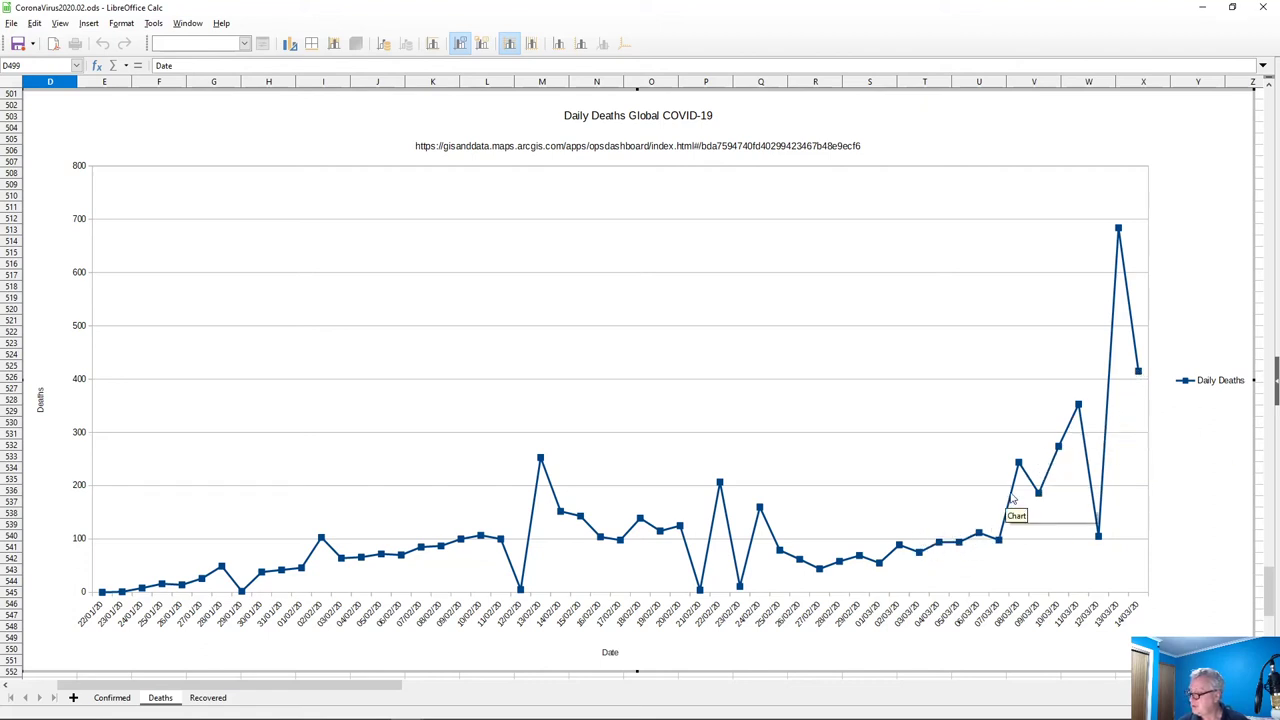
left_click(1140, 375)
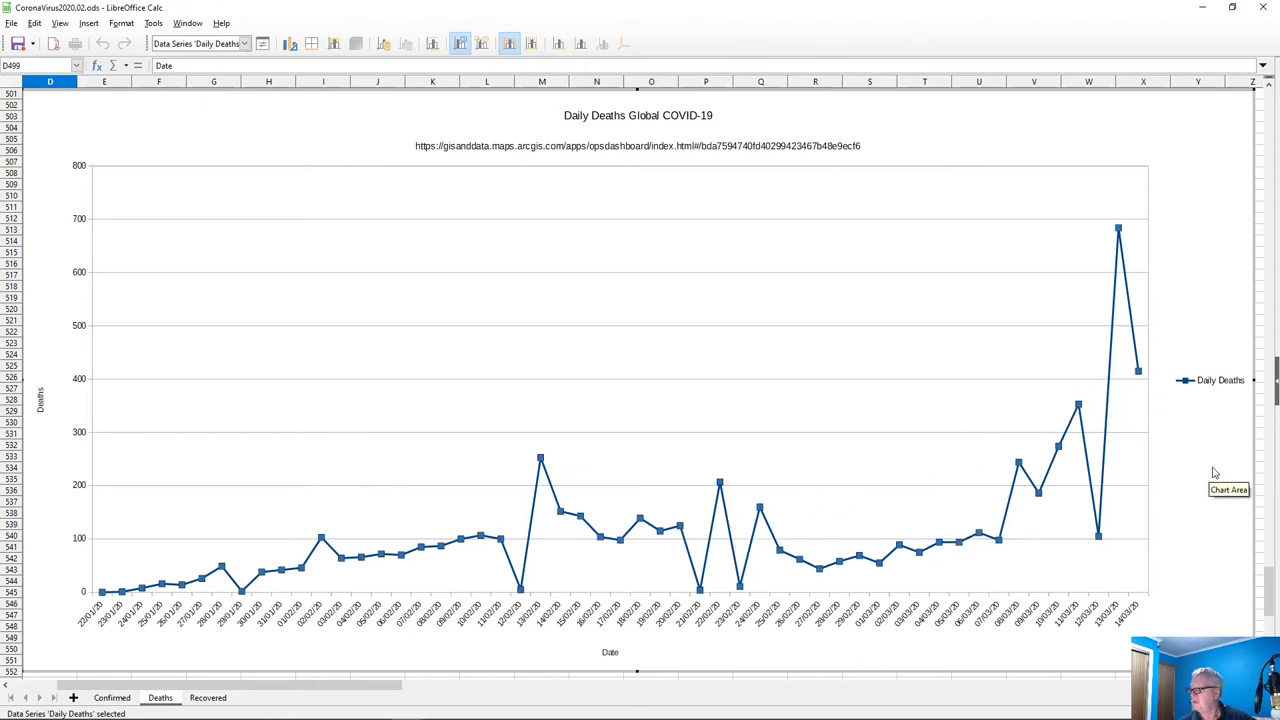
Review the cumulative deaths chart and inspect the Daily Deaths formulas in row 500 from F500 to S500
left_click_drag(1268, 598, 1268, 531)
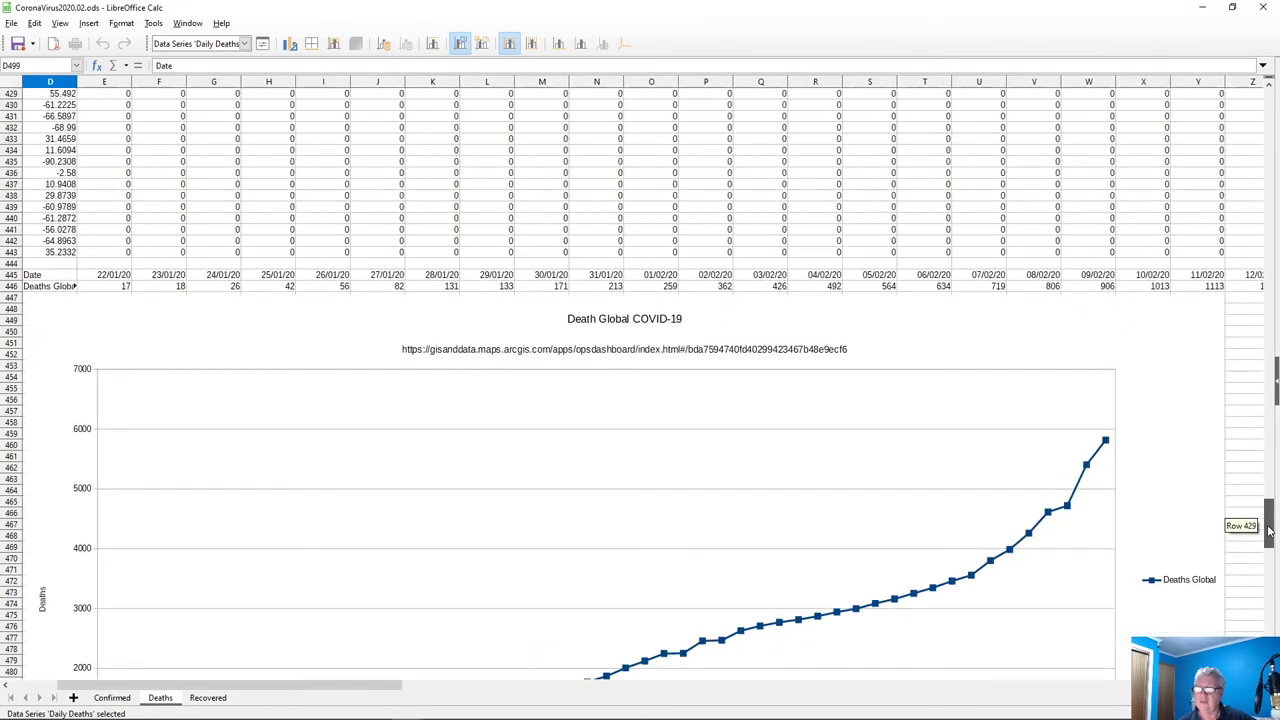
left_click_drag(320, 686, 214, 685)
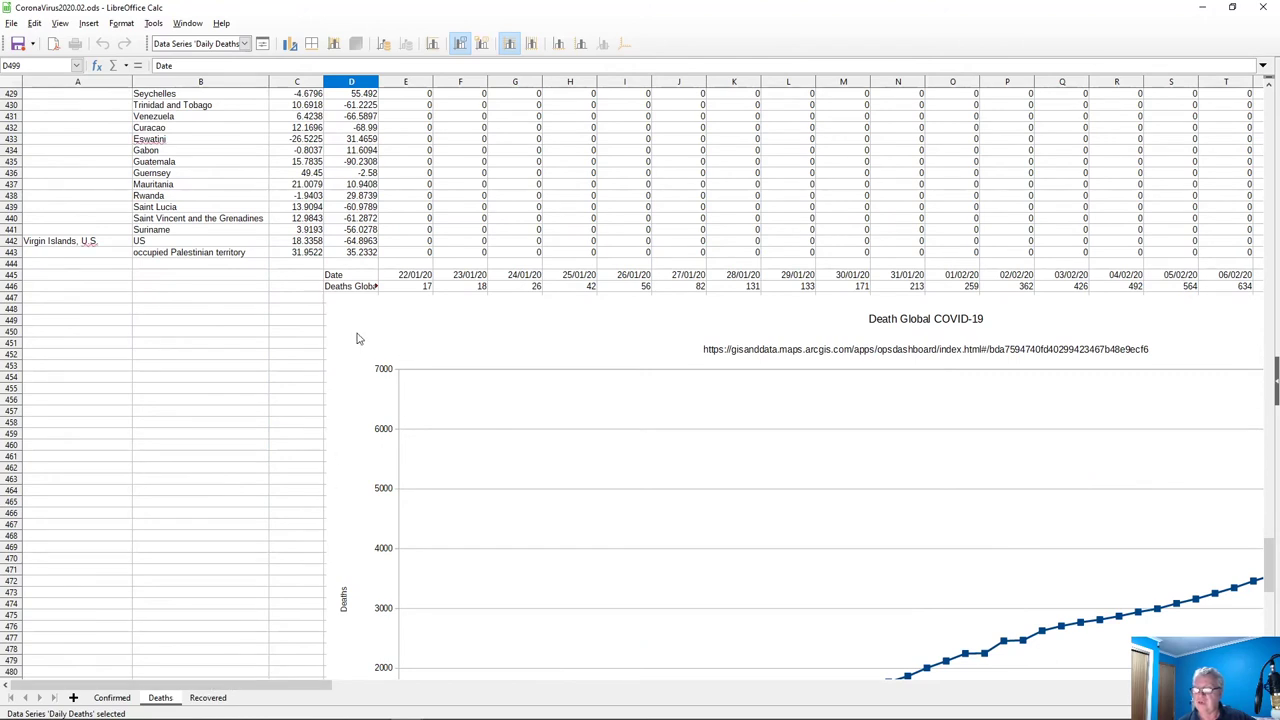
scroll(309, 440, "down", 12)
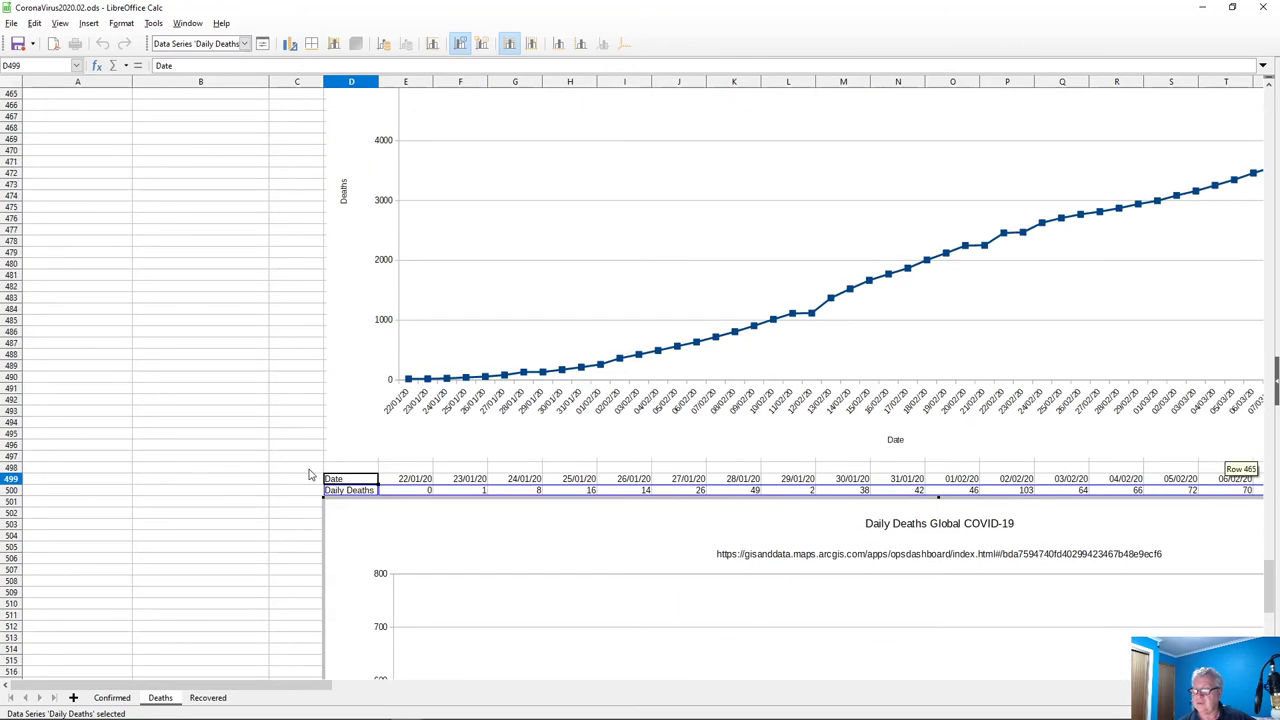
scroll(309, 476, "down", 6)
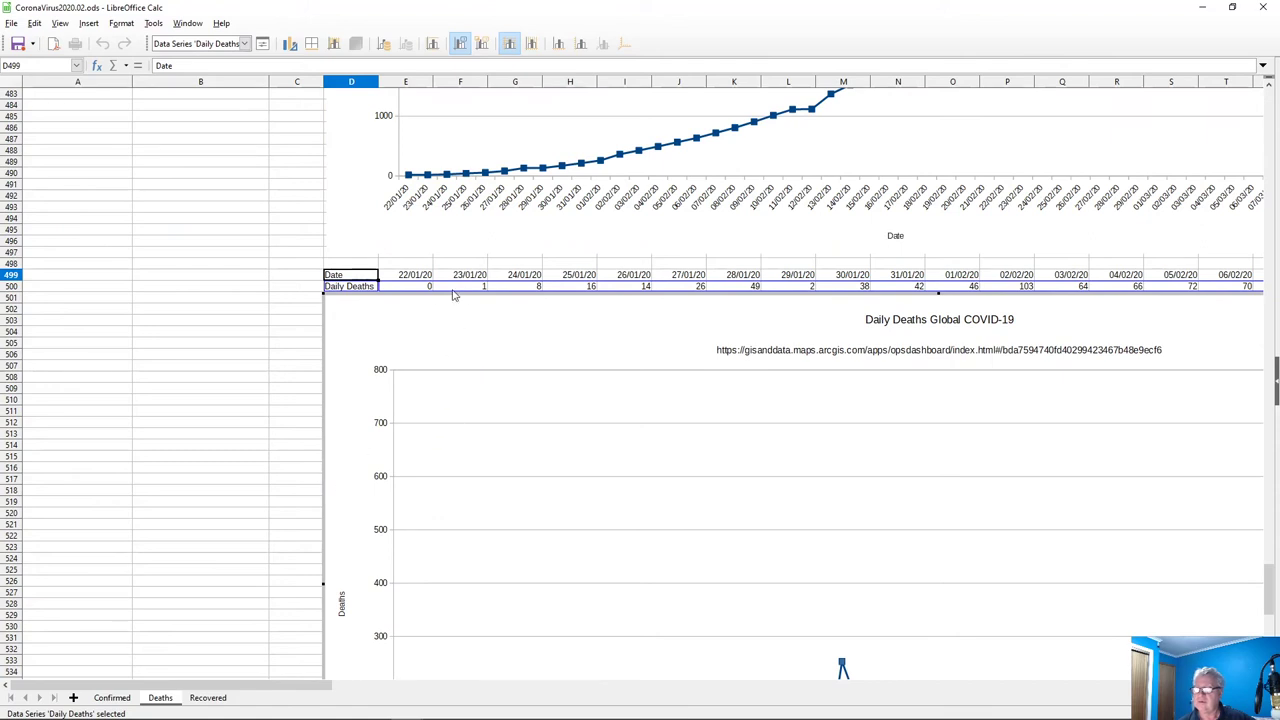
left_click(478, 290)
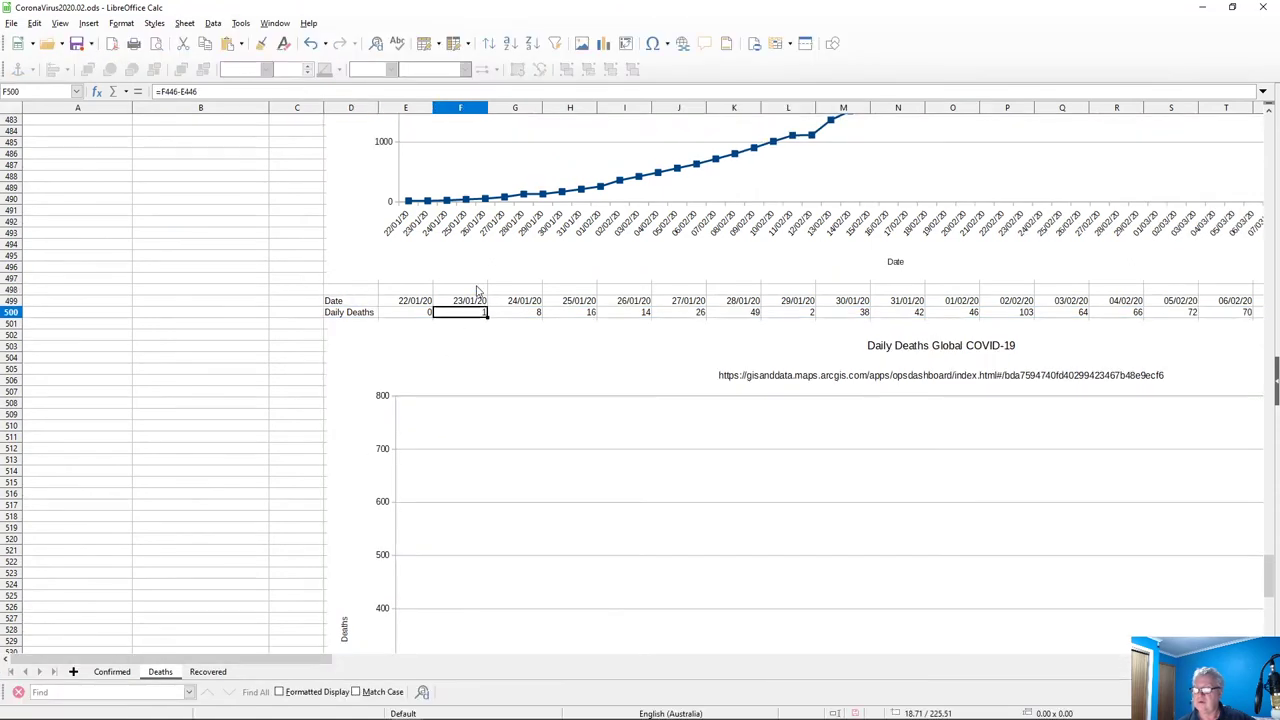
left_click(518, 317)
left_click(580, 316)
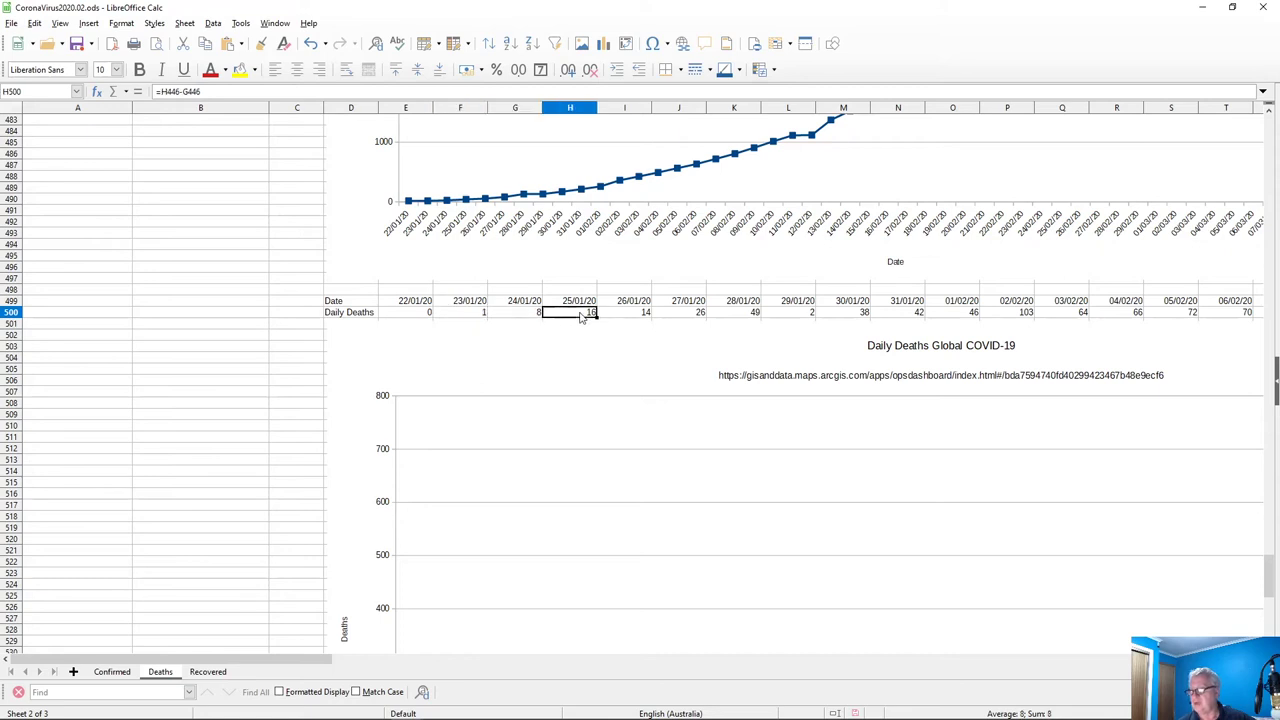
left_click(632, 316)
left_click(676, 316)
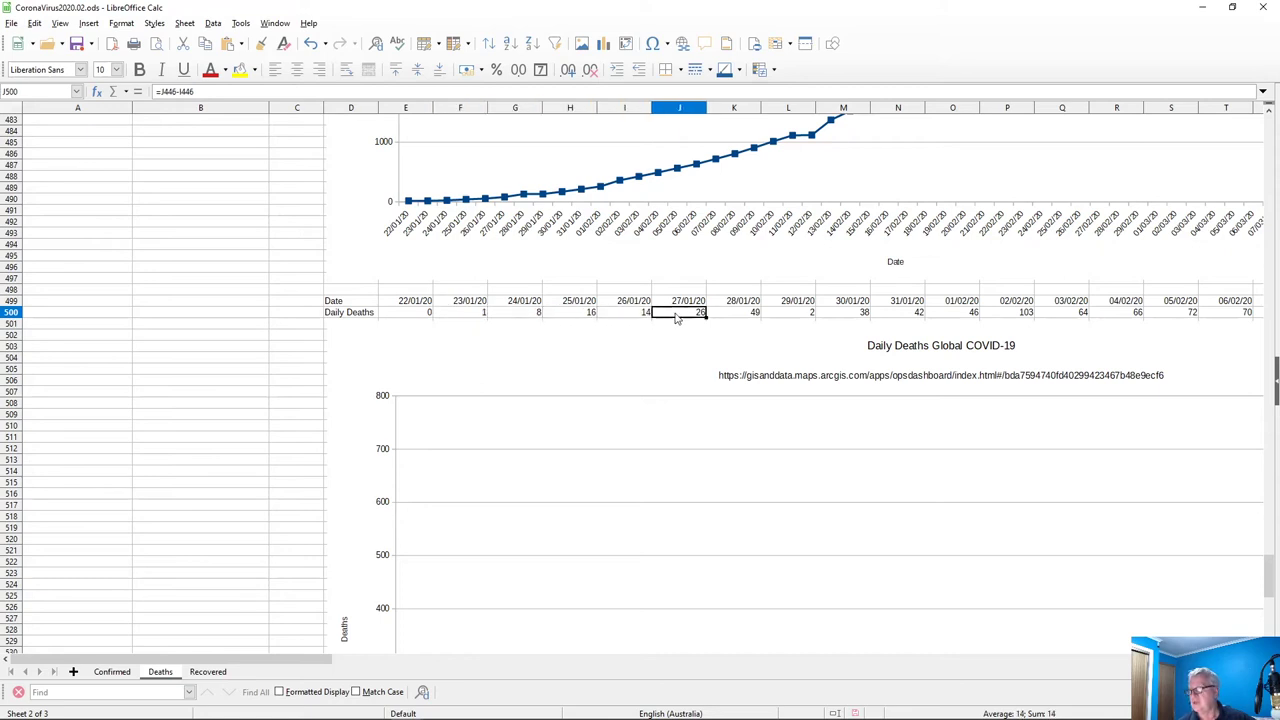
left_click(740, 316)
left_click(787, 318)
left_click(834, 317)
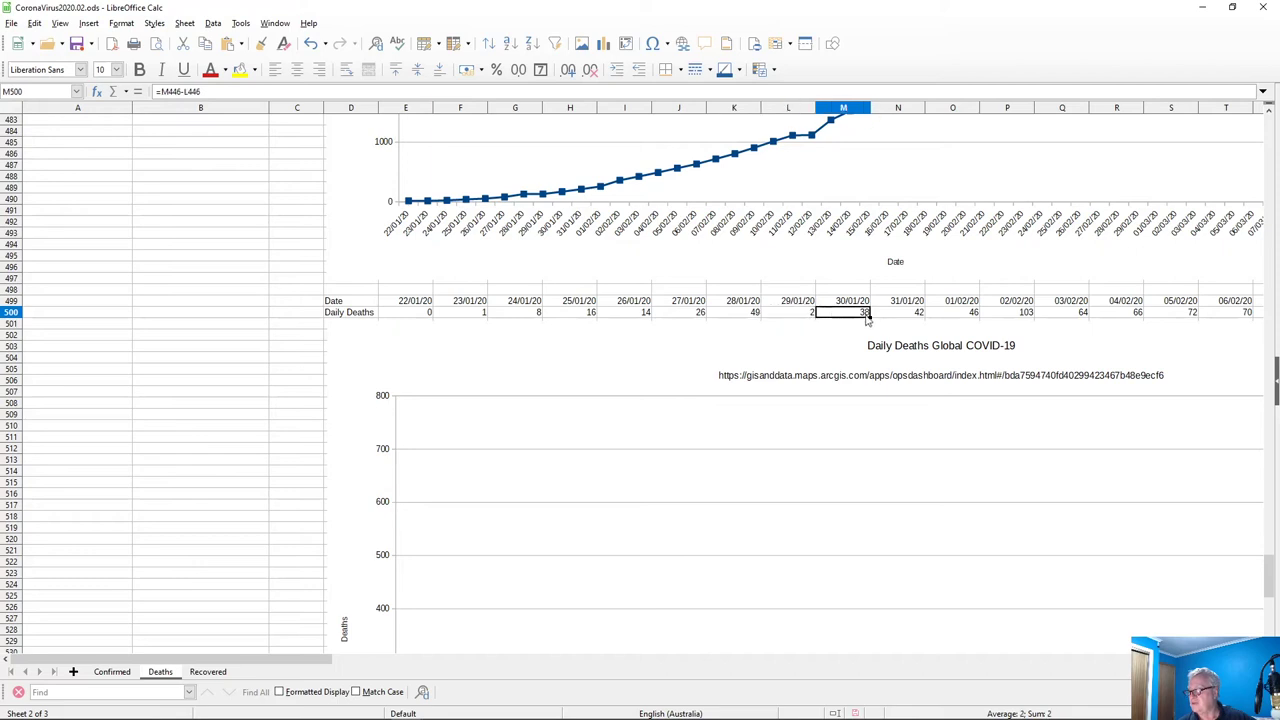
left_click(900, 318)
left_click(954, 317)
left_click(1004, 317)
left_click(1065, 316)
left_click(1120, 316)
left_click(1160, 316)
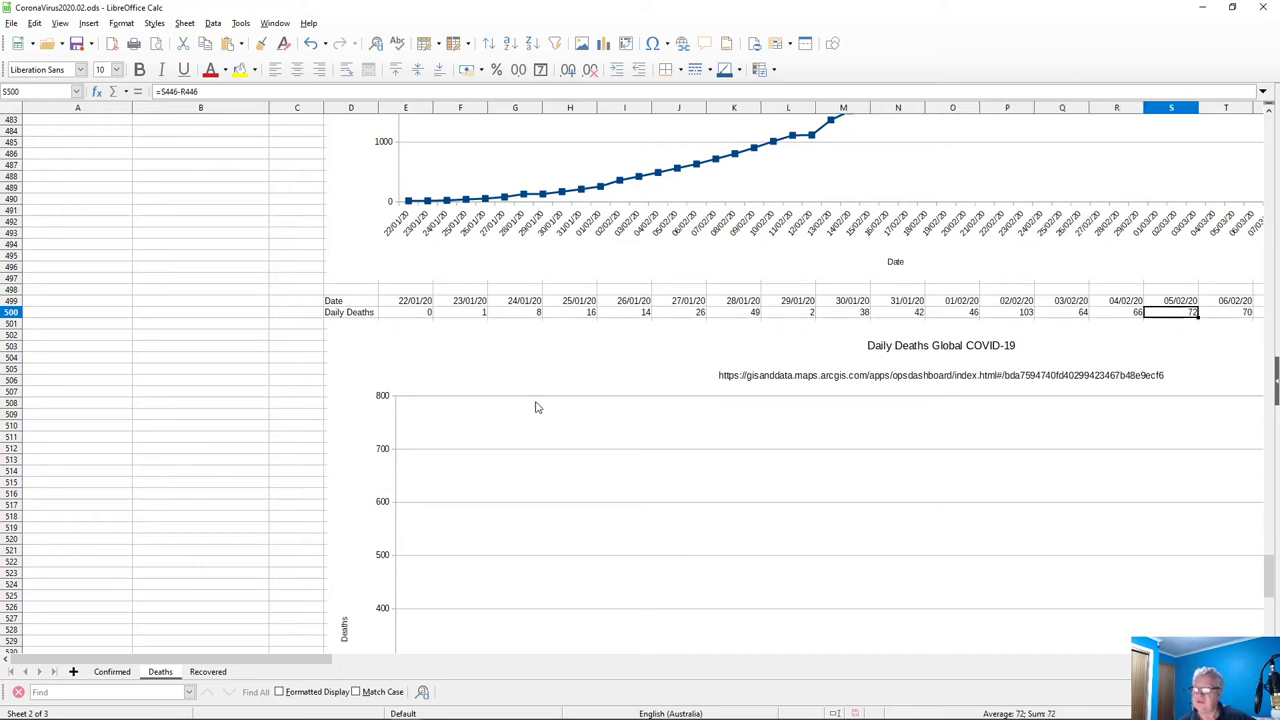
Compare the contents of the first two Daily Deaths cells, E500 and F500
scroll(193, 516, "down", 2)
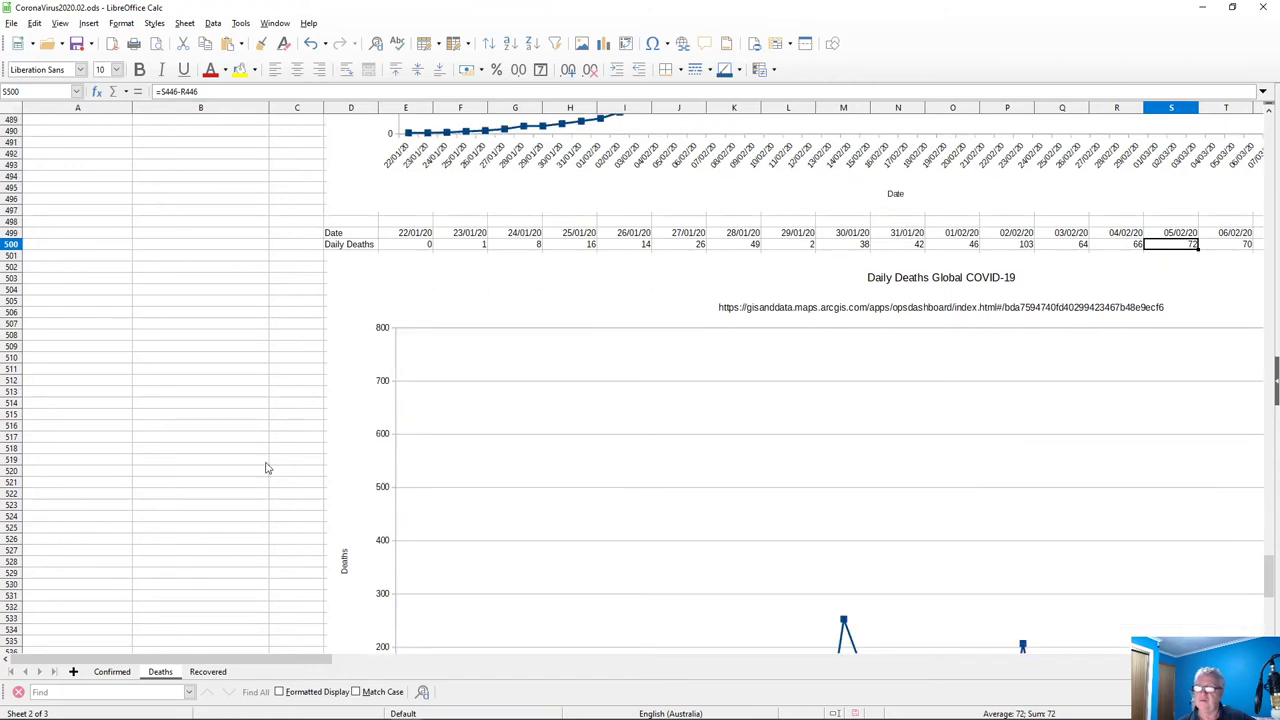
left_click(420, 249)
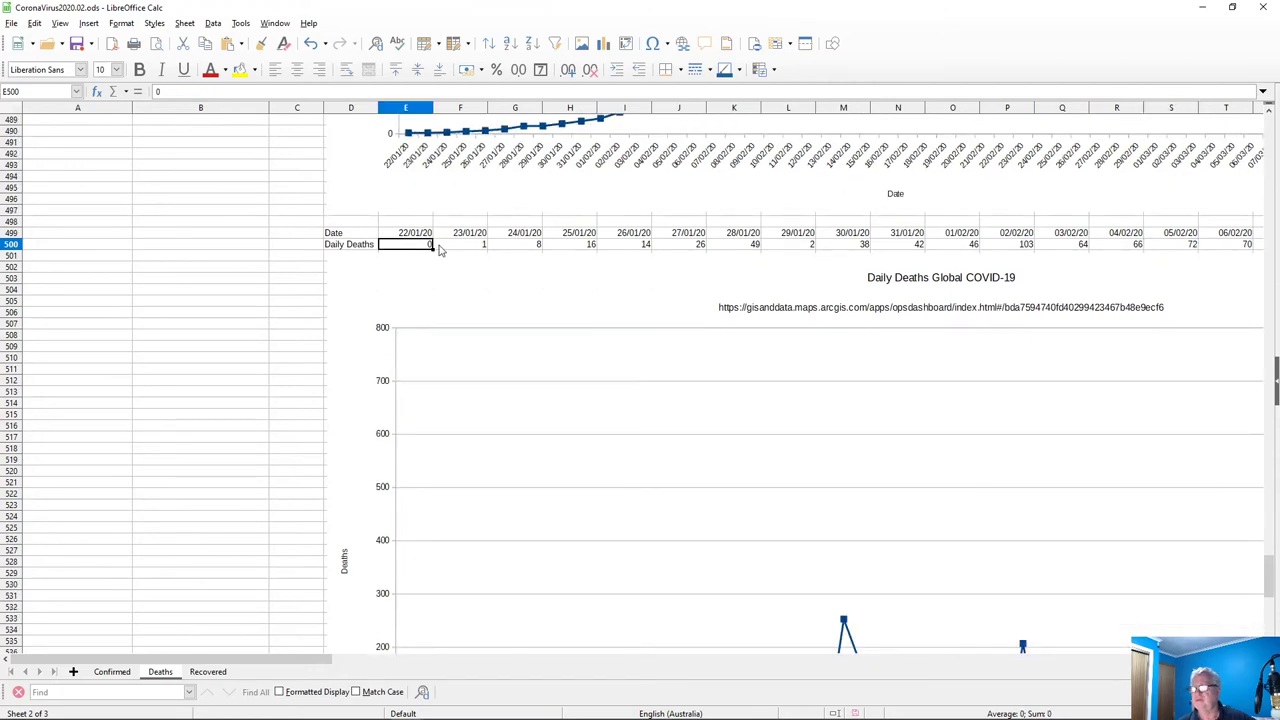
left_click(452, 249)
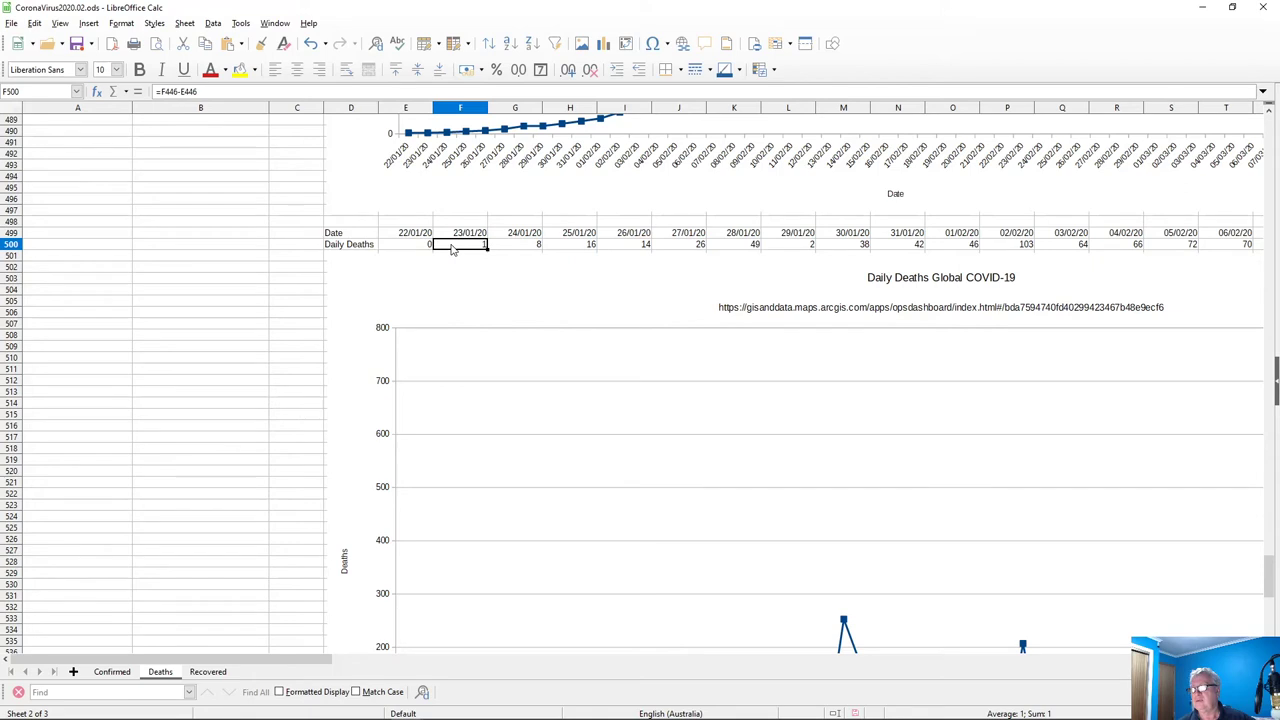
left_click(409, 246)
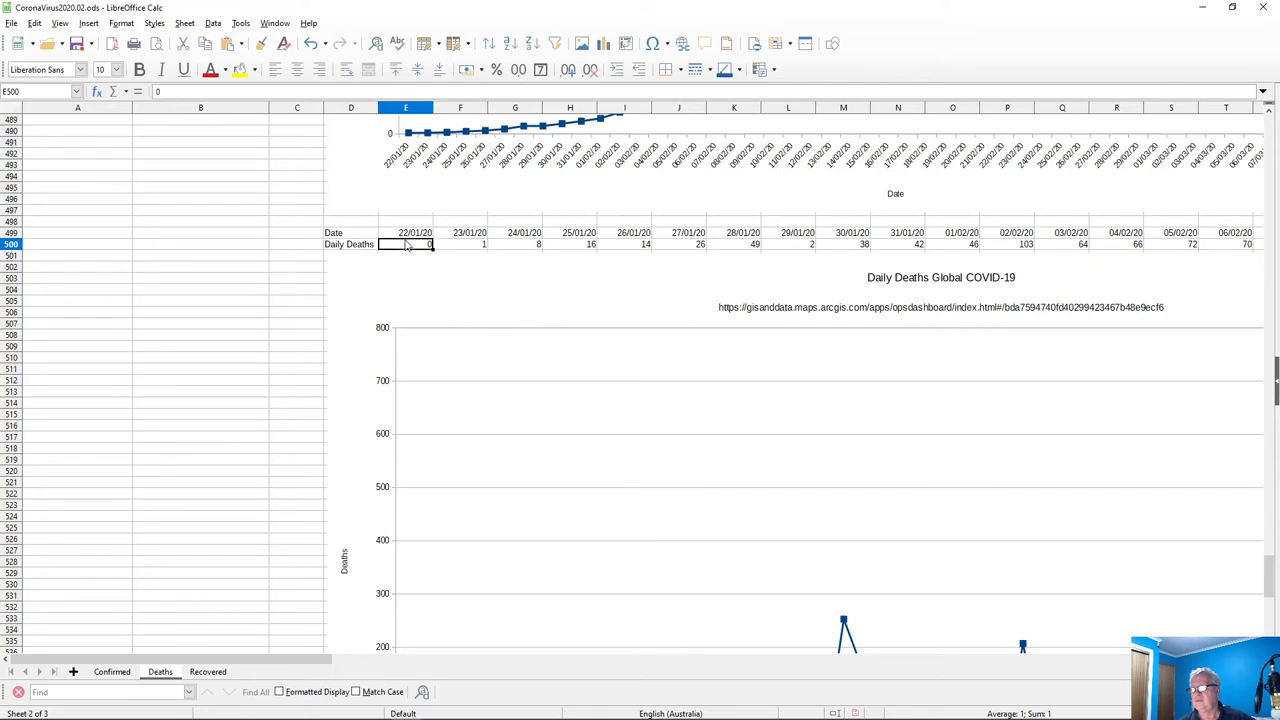
left_click(452, 249)
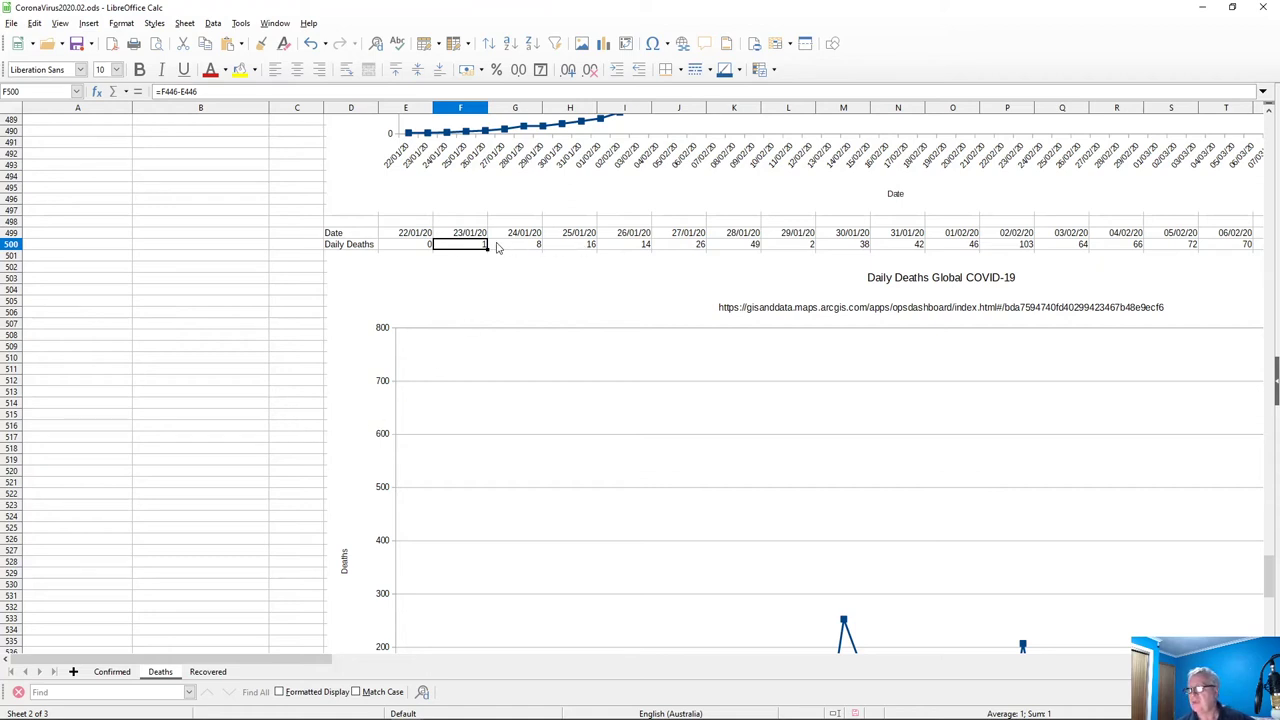
Enter the label "Percentage Death Increase - day(x)" in cell B554 below the Daily Deaths chart
scroll(290, 530, "down", 8)
scroll(290, 535, "down", 4)
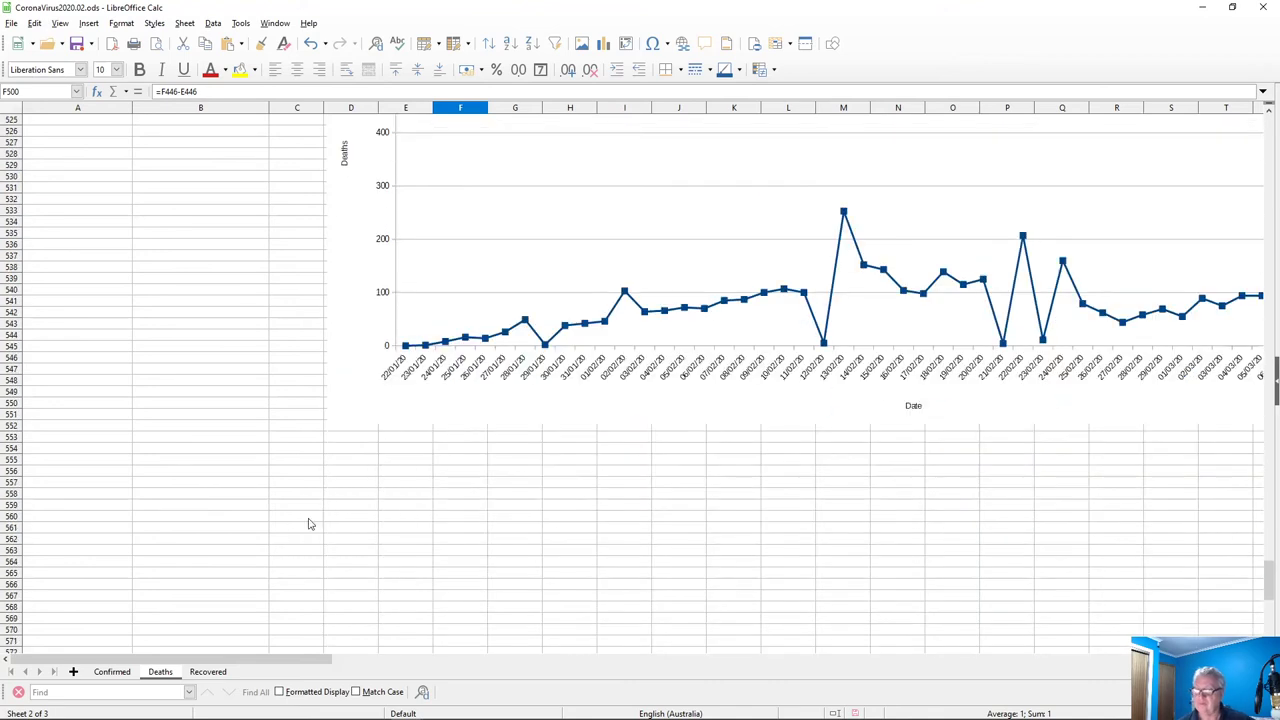
left_click(291, 450)
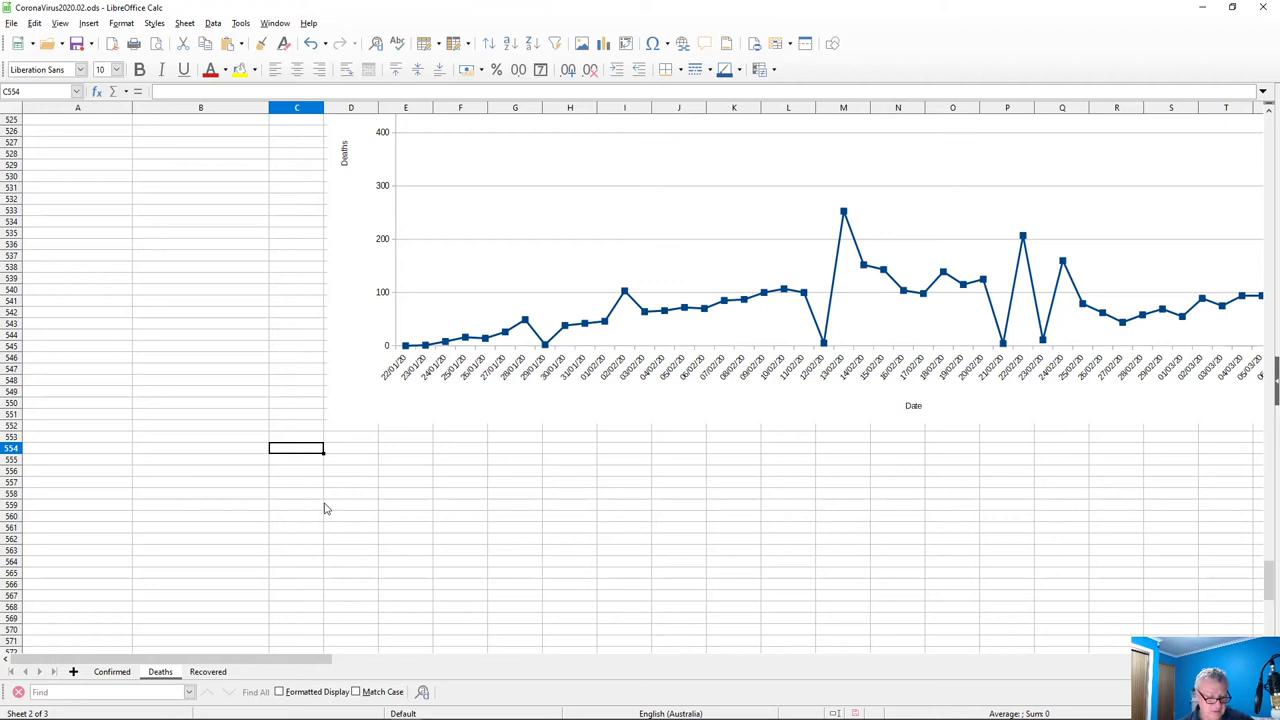
key("Left")
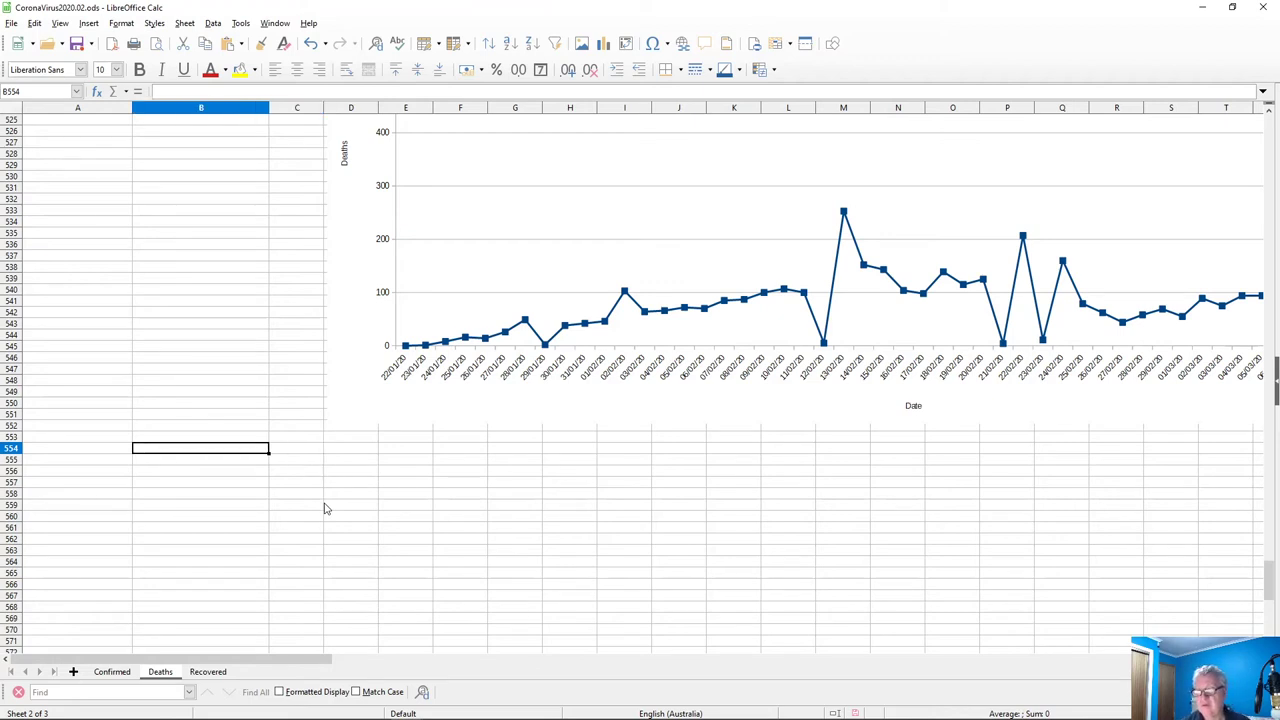
type("Pe")
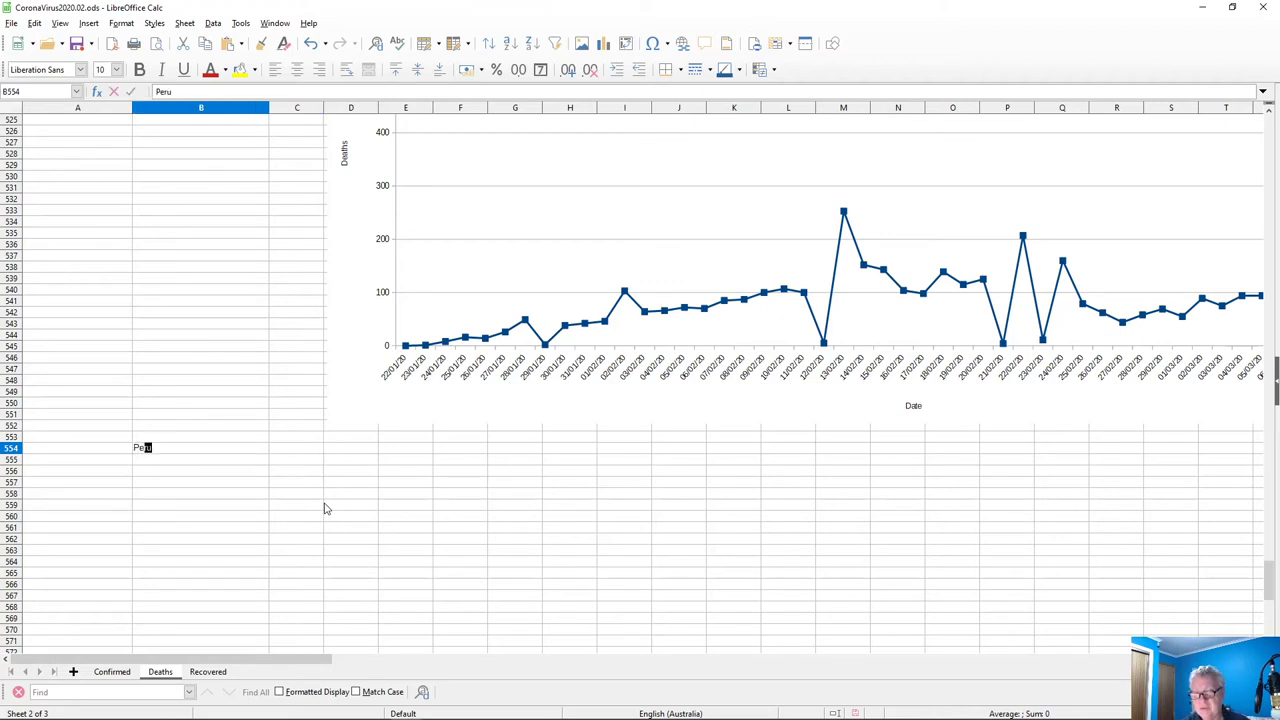
type("rcentage De")
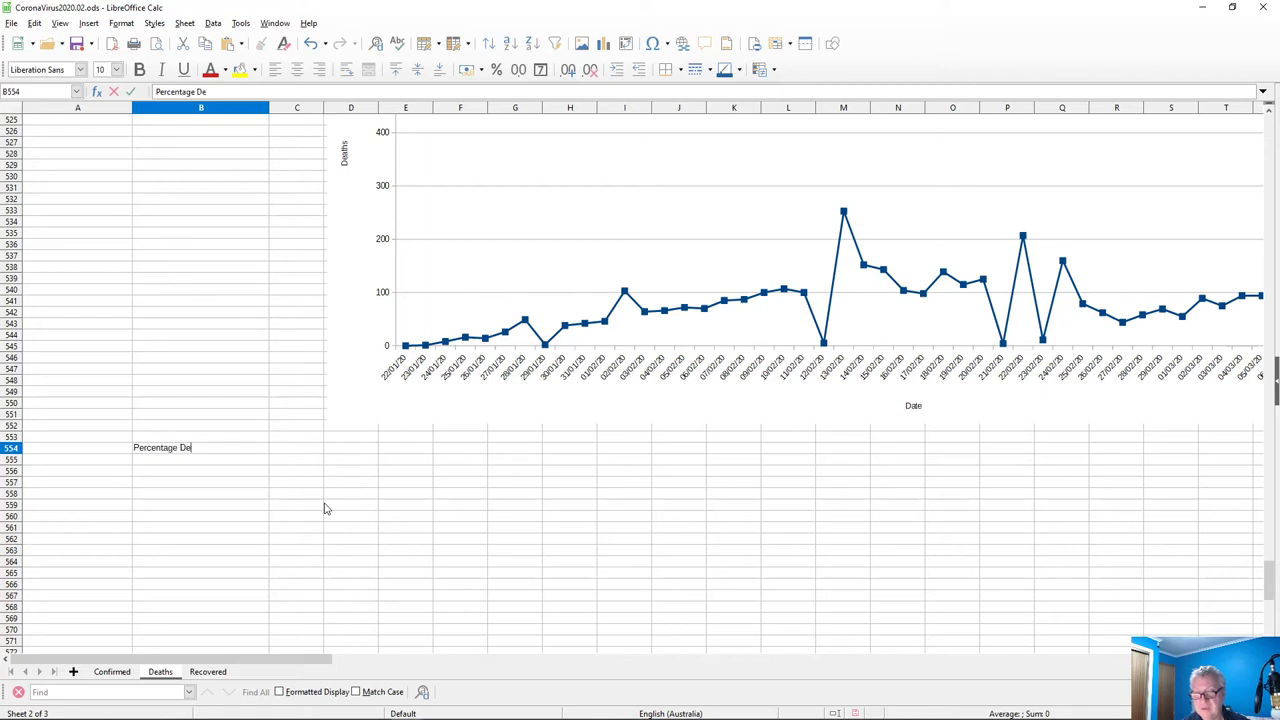
type("ath Increase")
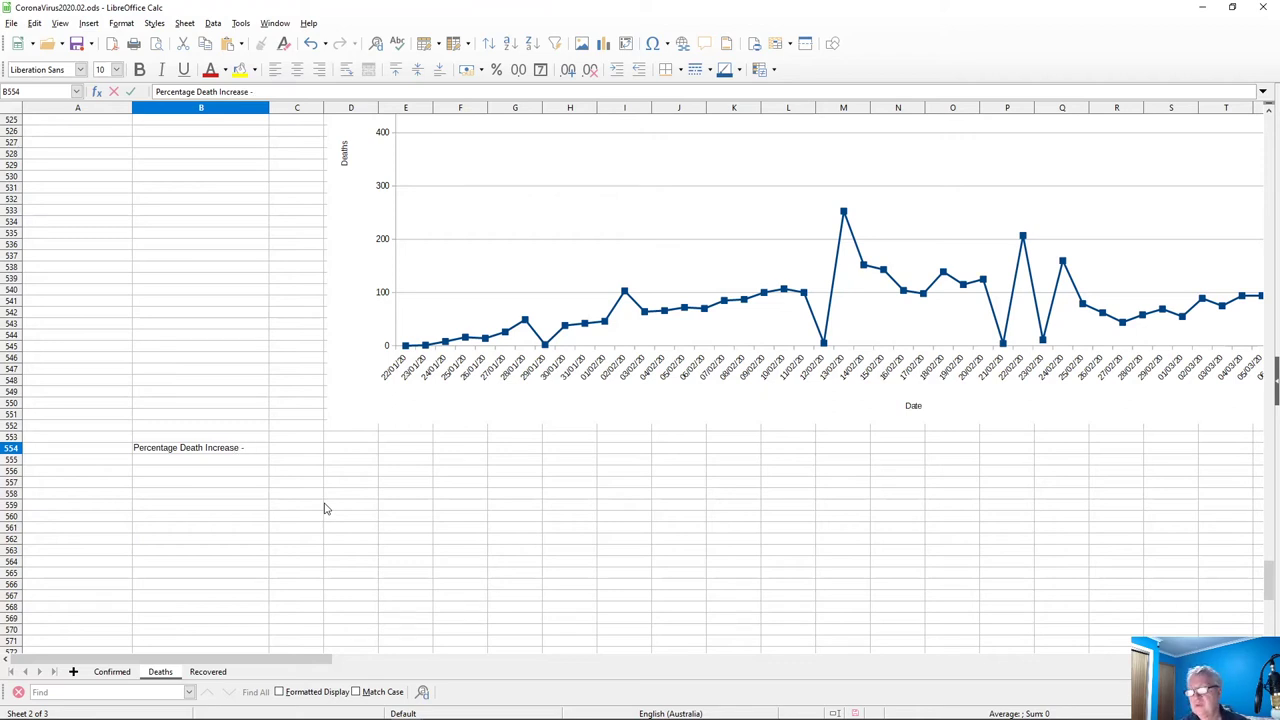
type("- day(")
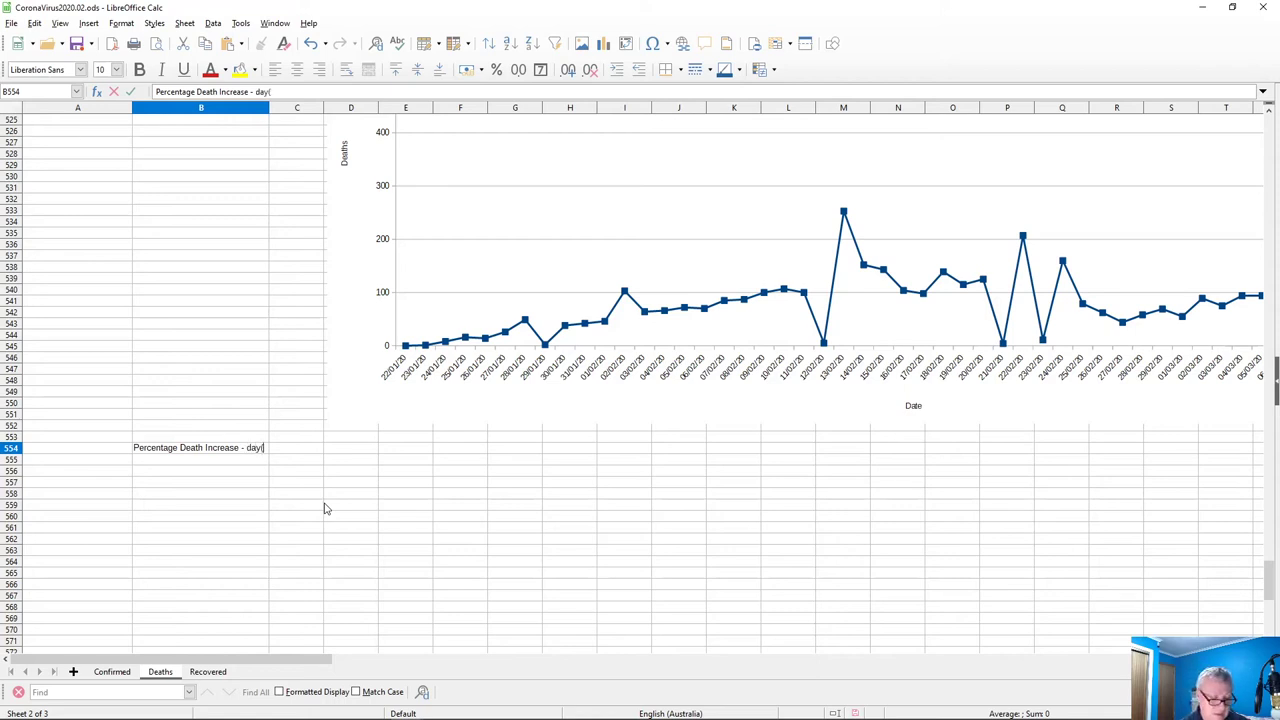
type("x)")
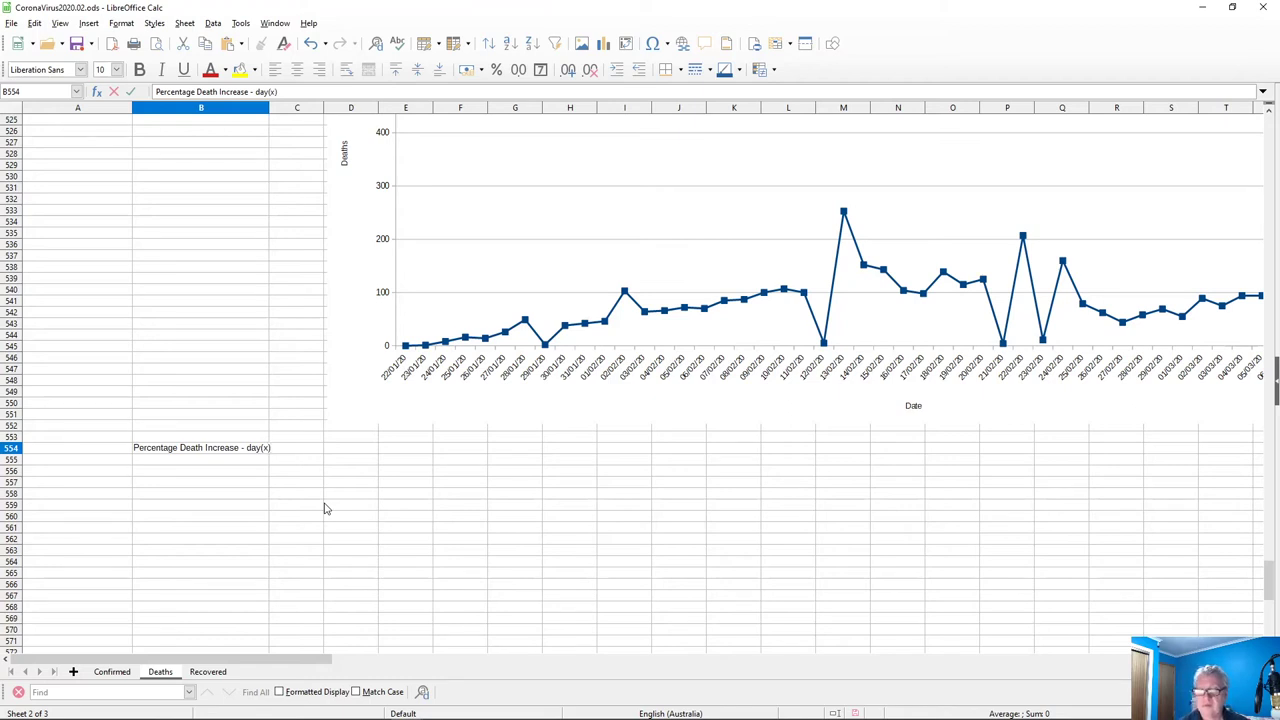
key("shift+Tab")
key("Tab")
Replace the dash before "day(x)" with an equals sign in the Percentage Death Increase label in B554
key("F2")
key("Left")
key("Left")
key("Left")
key("Left")
key("Left")
key("Left")
key("Left")
key("Left")
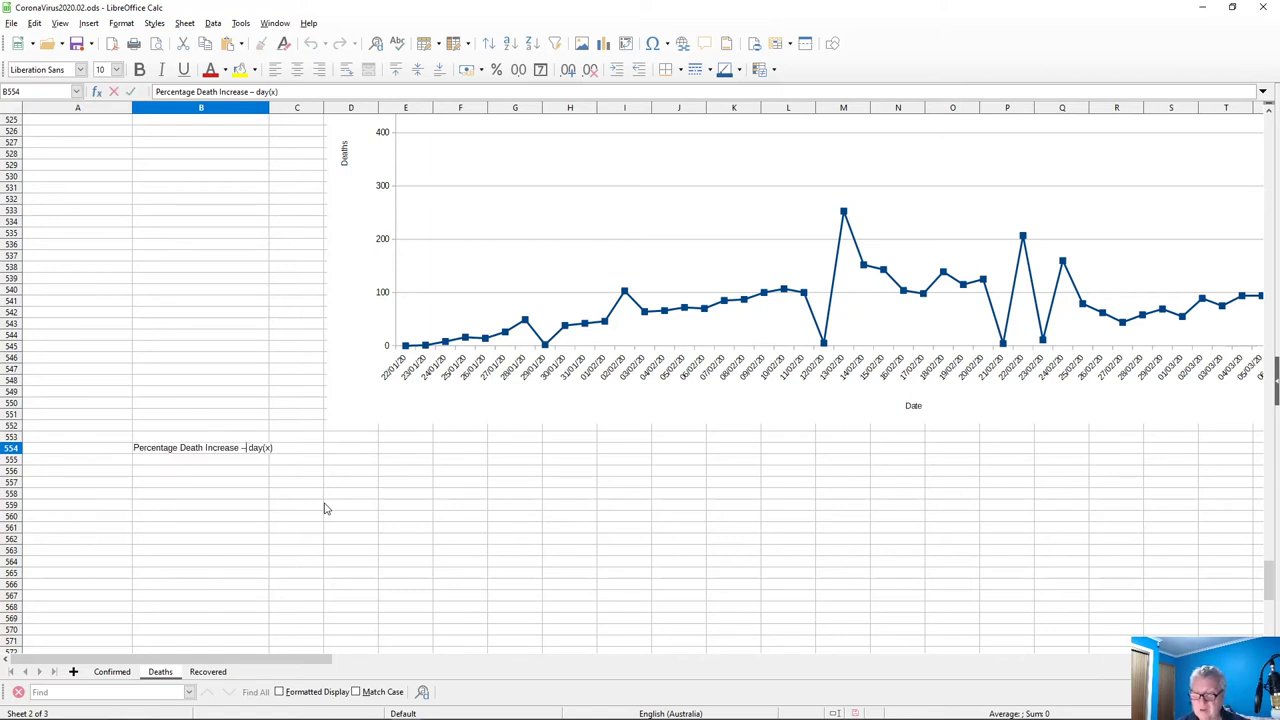
type("=")
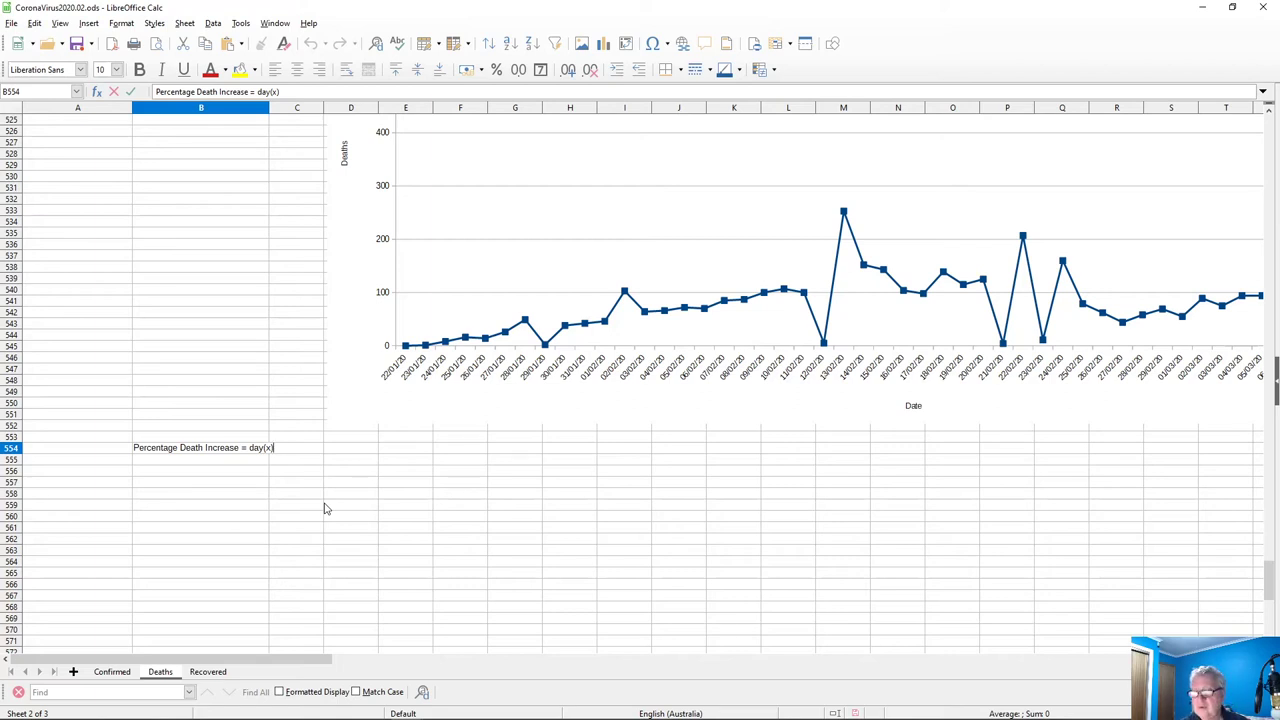
Complete the label in B554 so it reads "Percentage Death Increase = day(x)/(day(x)-day(x-1))"
type("/(")
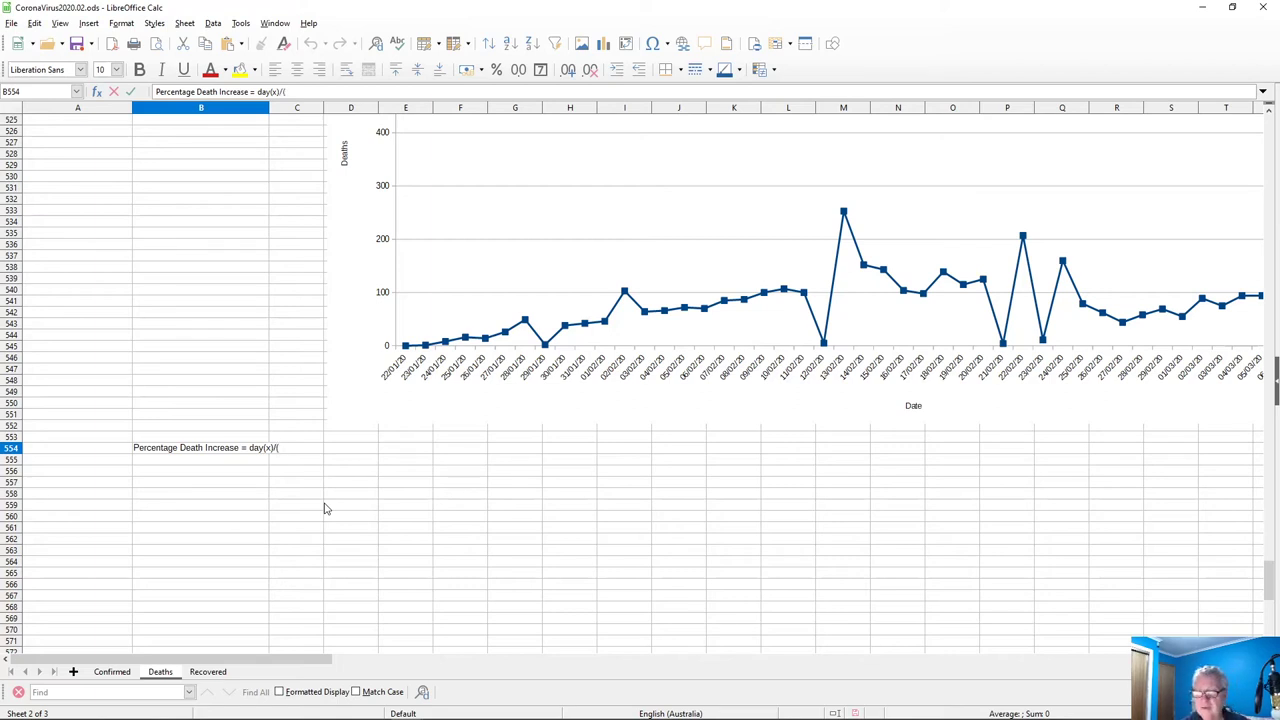
type("s")
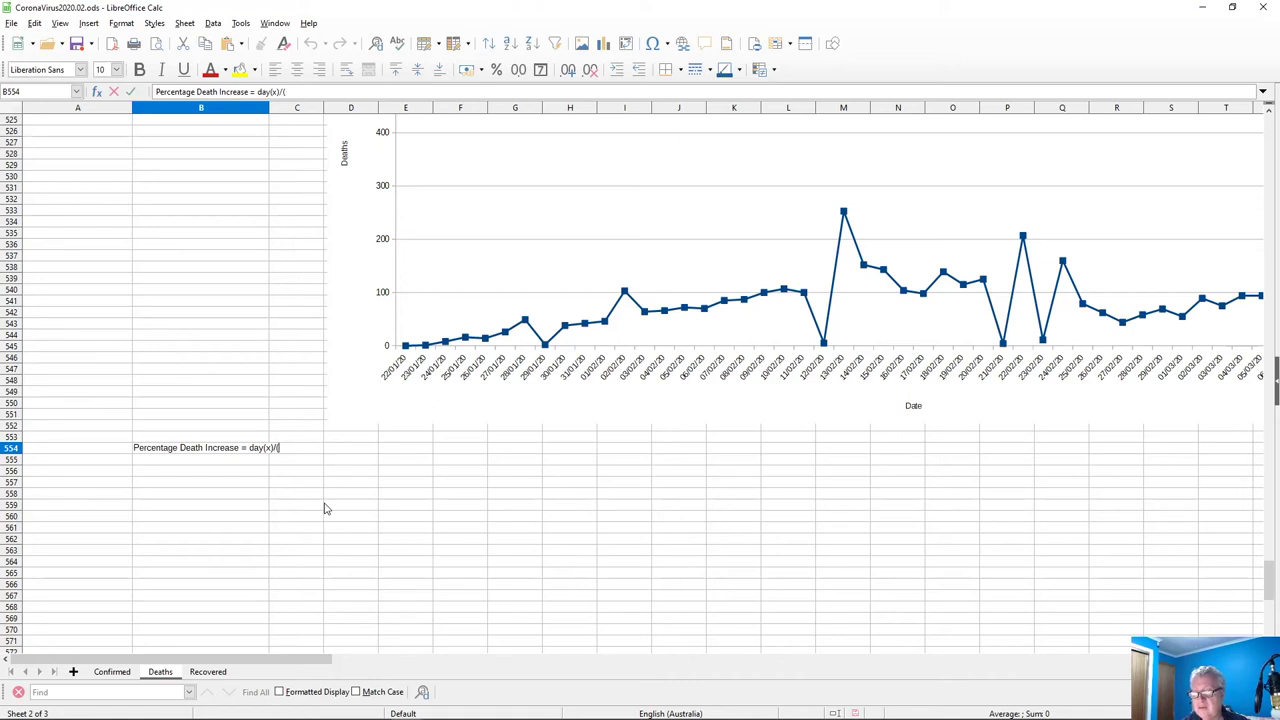
type("DA")
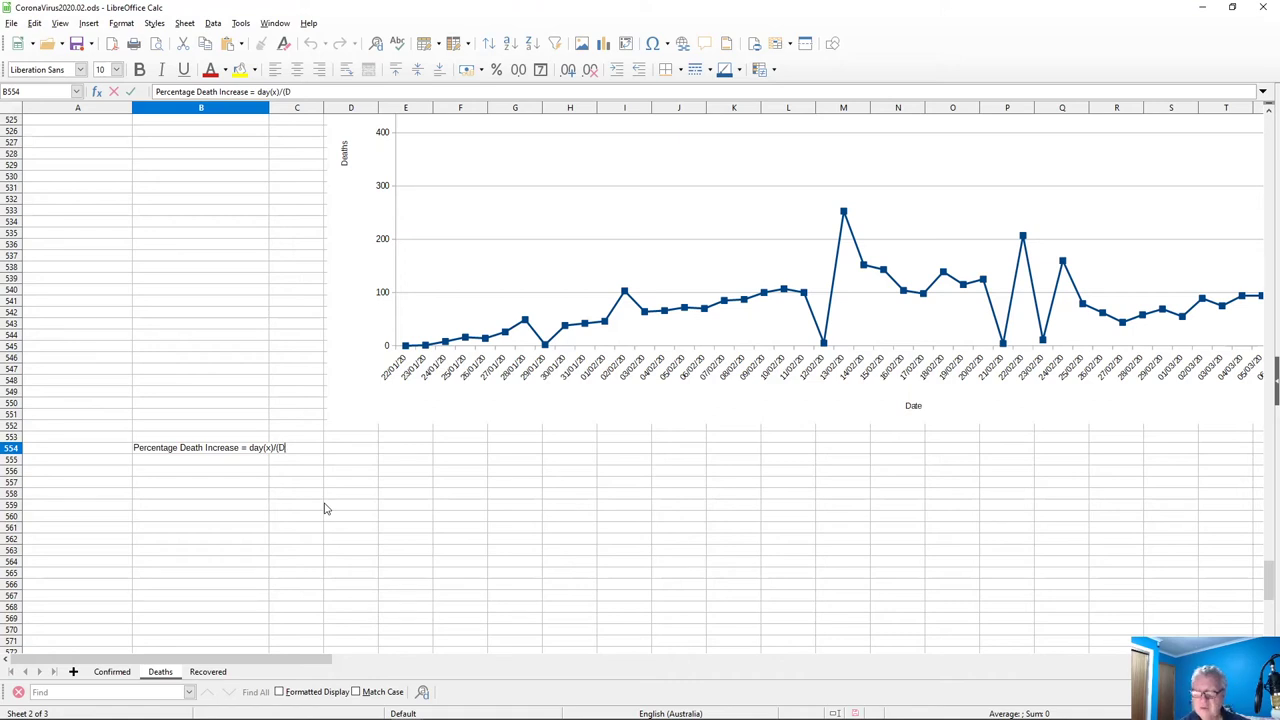
key("BackSpace")
key("BackSpace")
type("day")
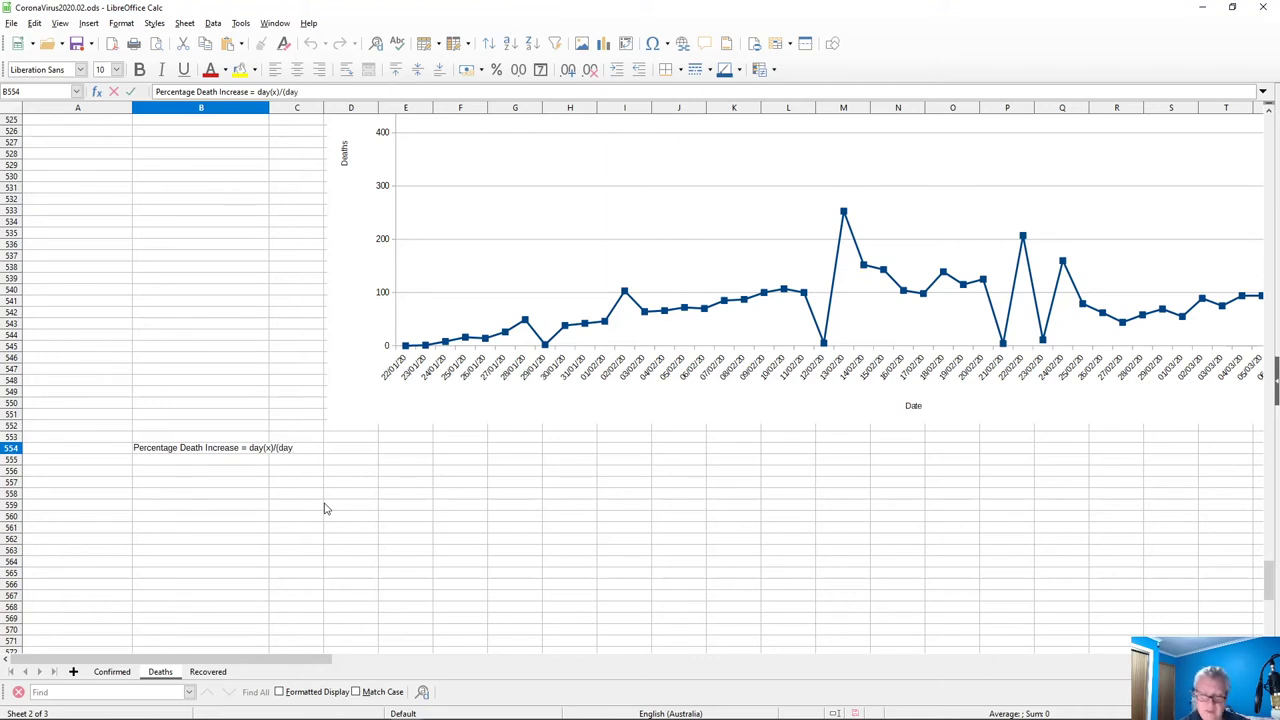
type("(")
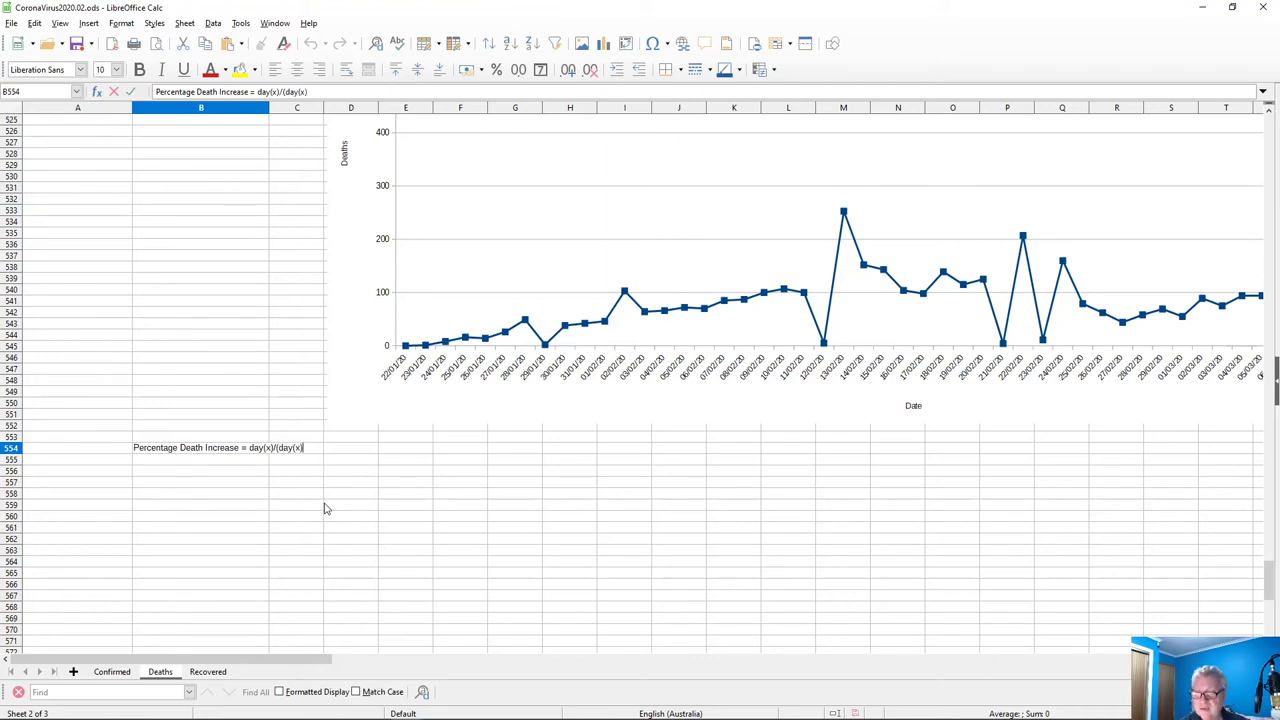
type("x)")
type("-d")
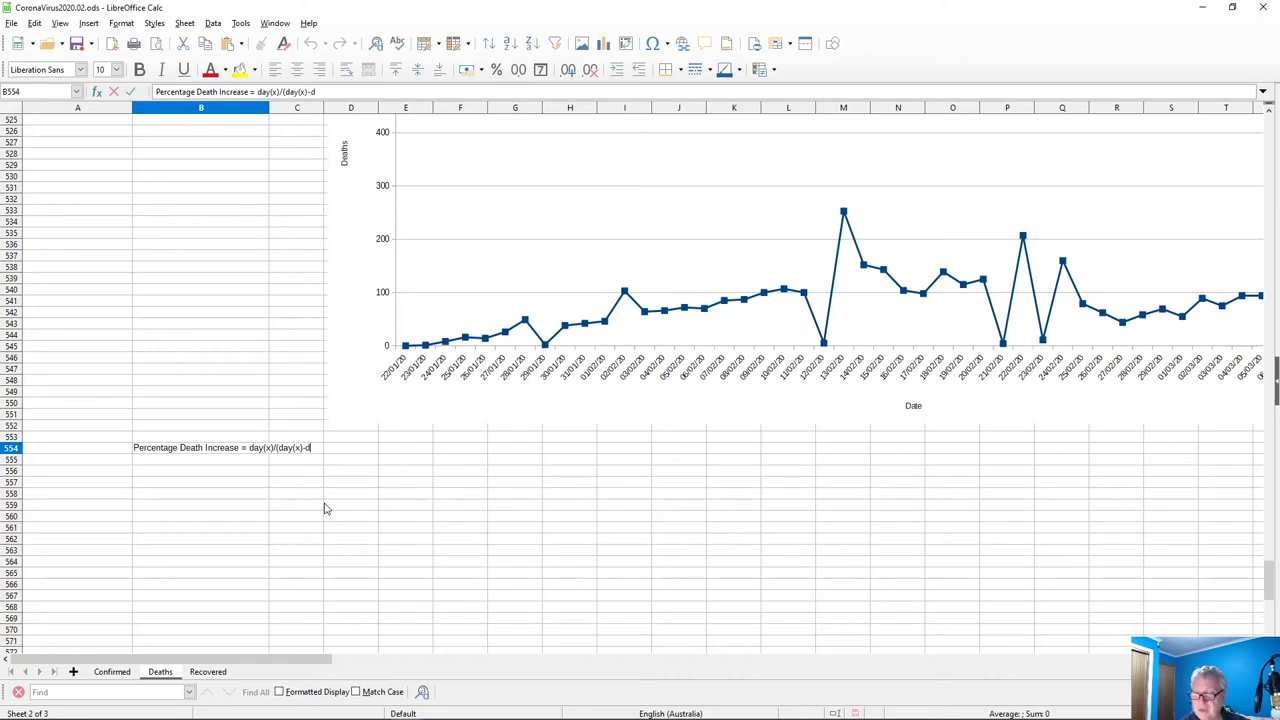
type("ay(x")
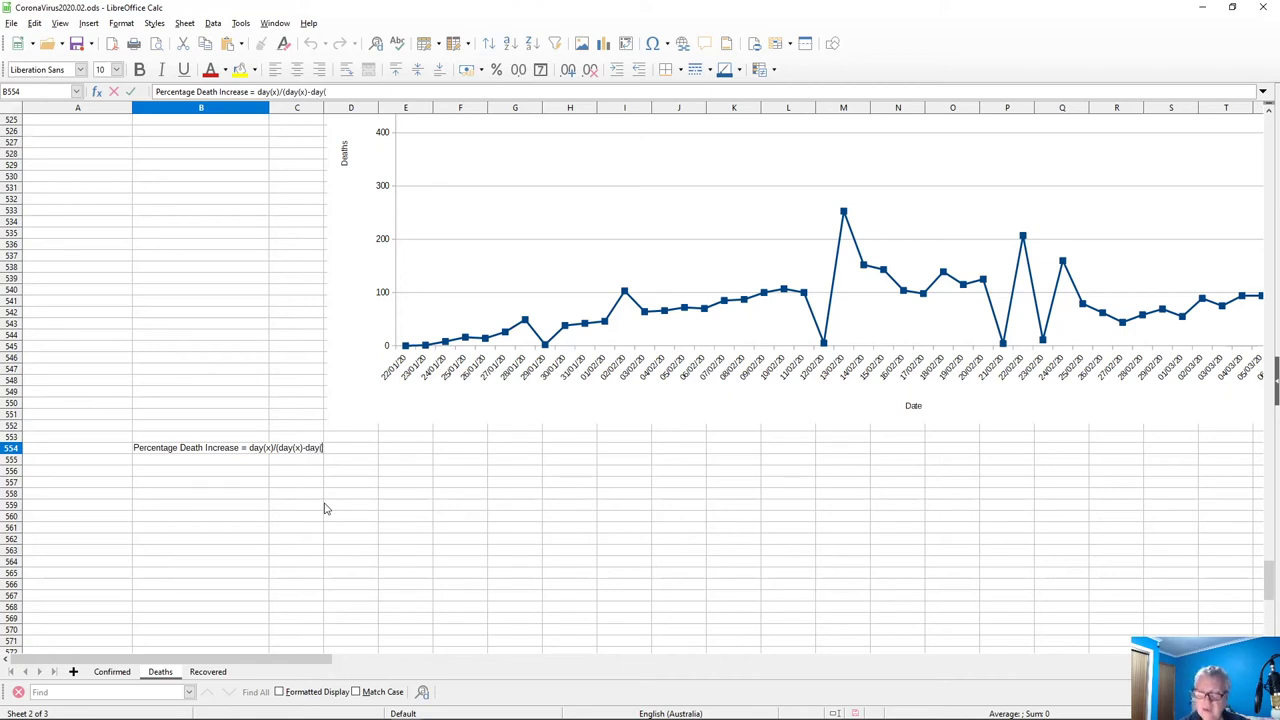
type("-1)")
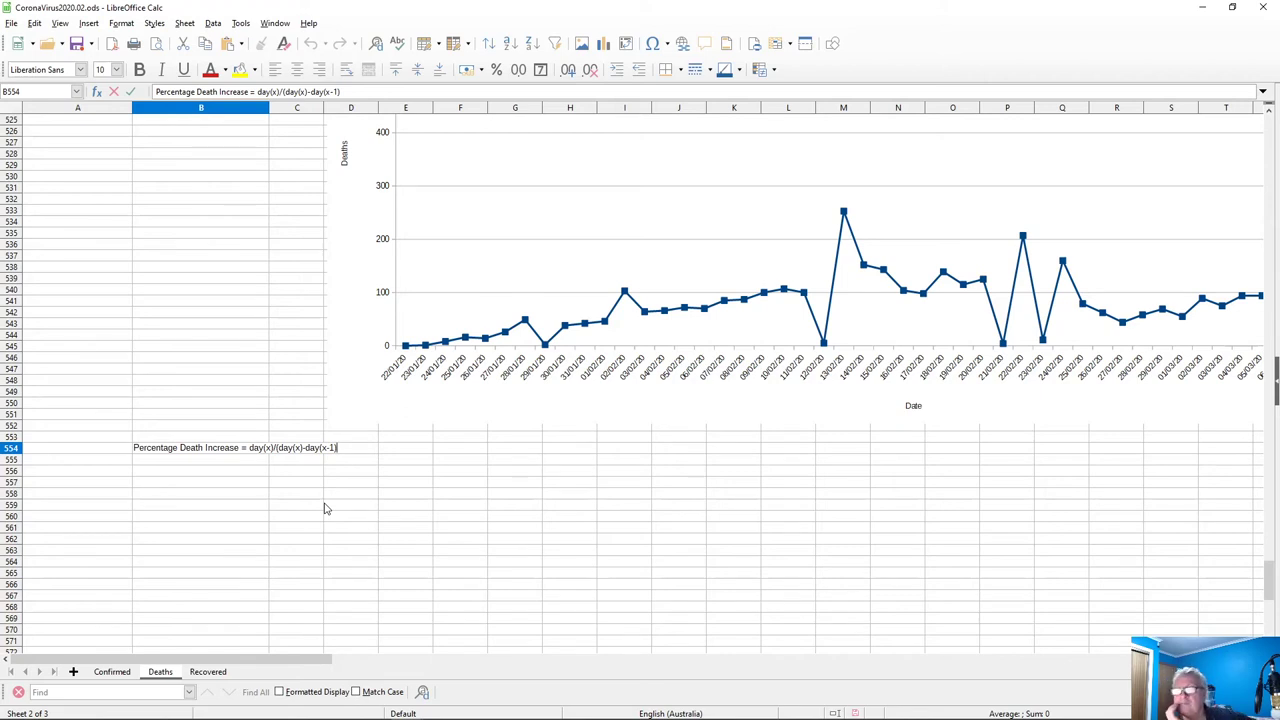
type(")")
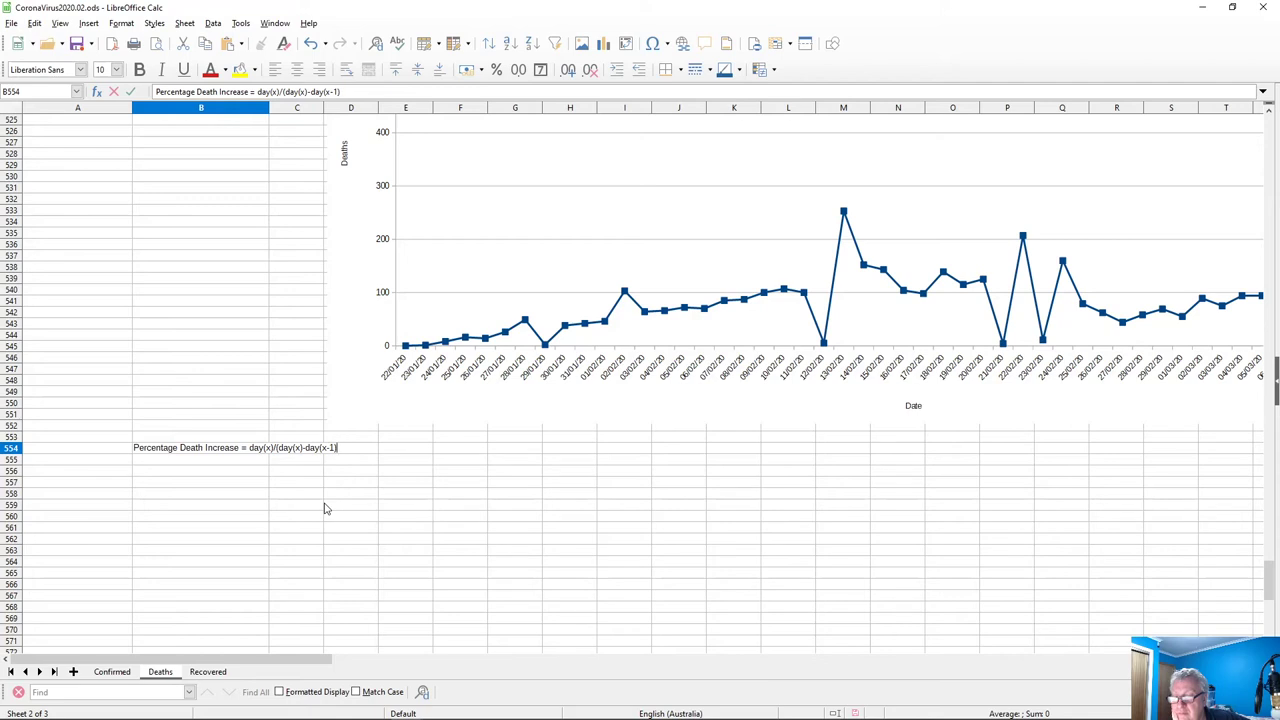
type(")")
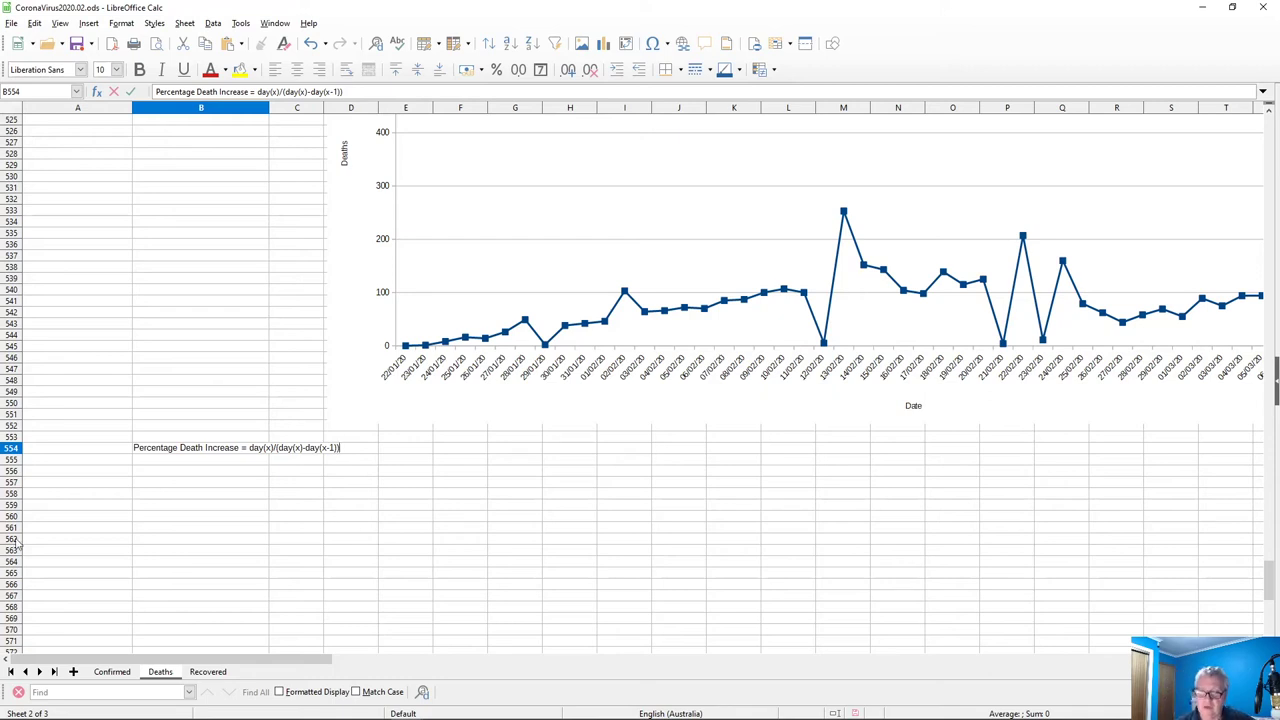
left_click(177, 485)
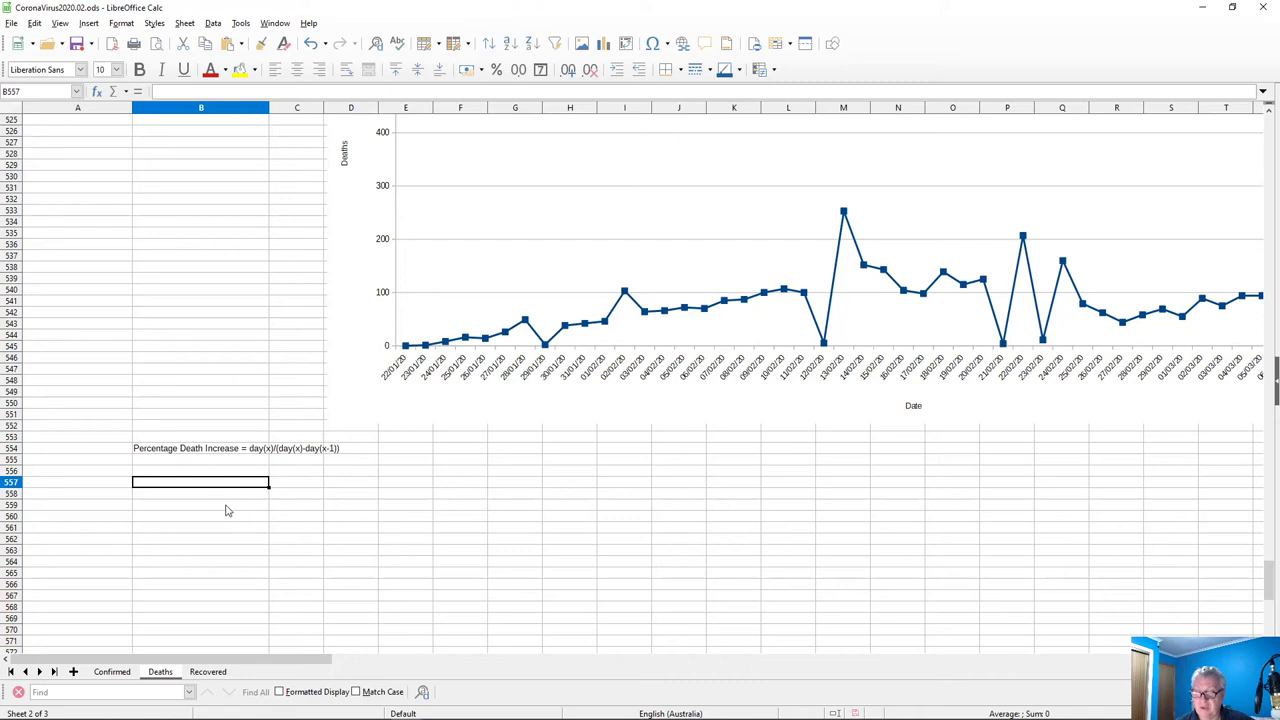
Enter the test values 10 in D557 and 11 in E557 below the label
left_click(336, 487)
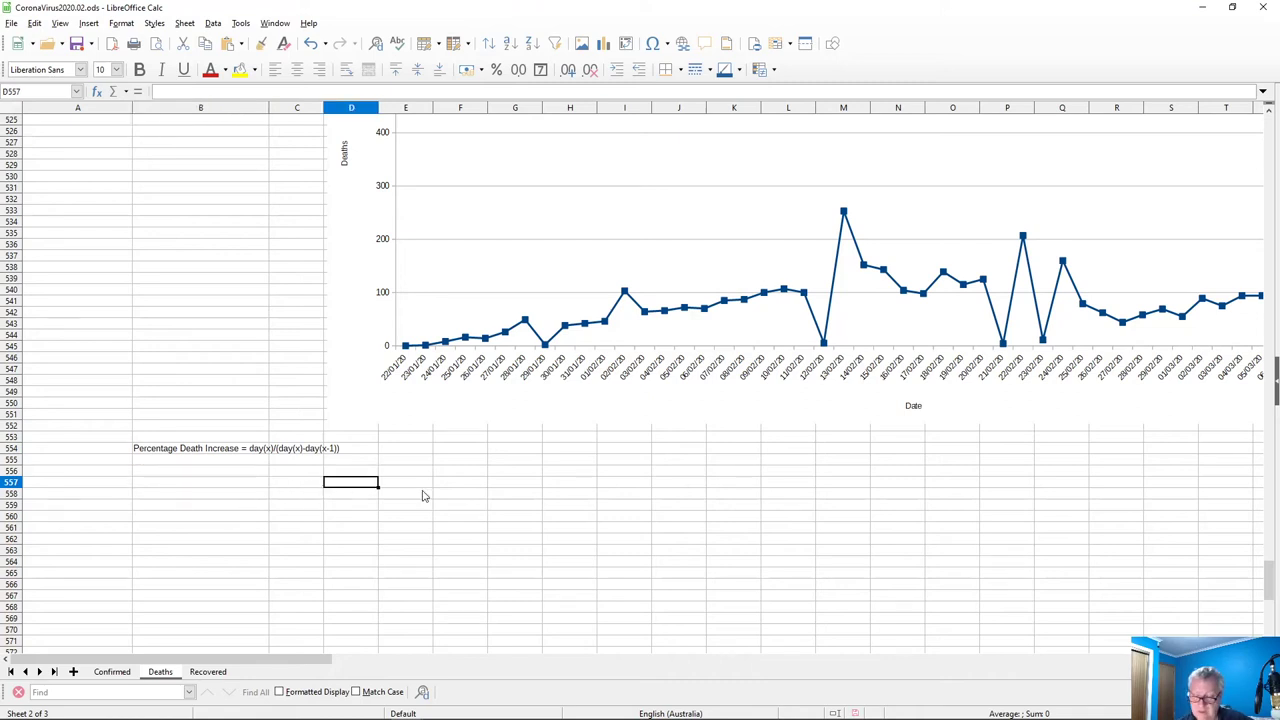
type("10")
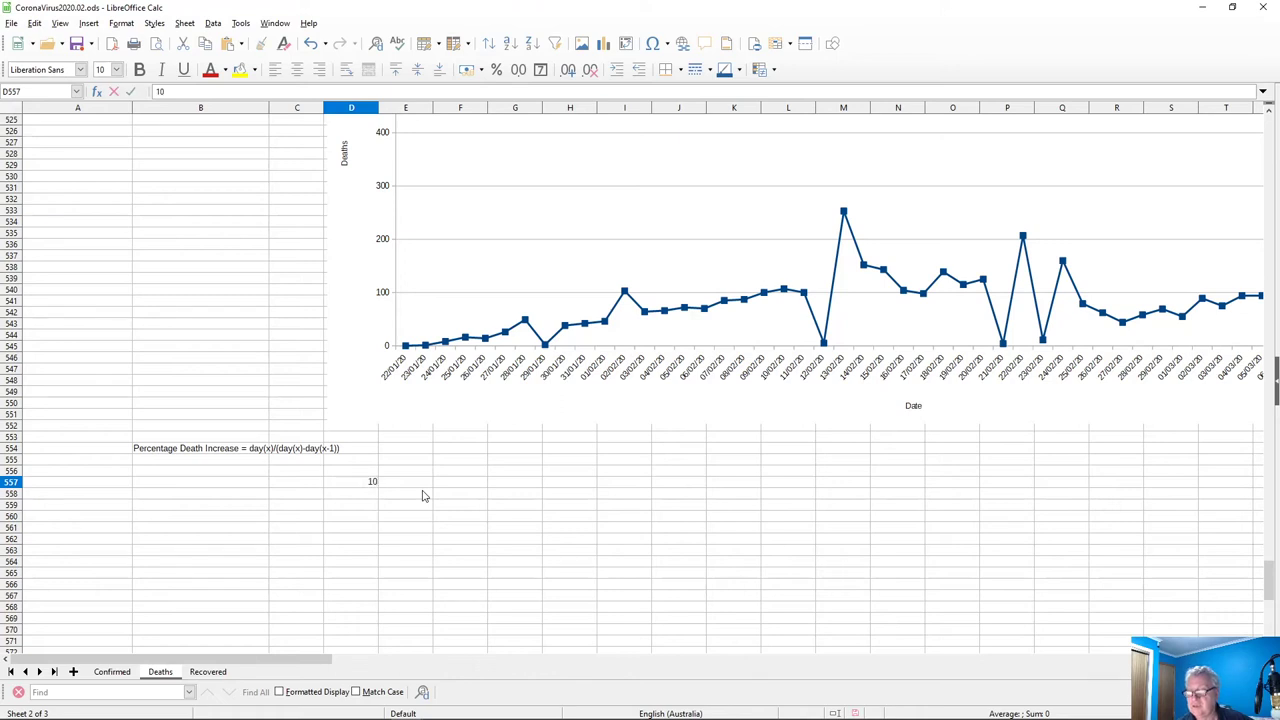
key("Tab")
type("11")
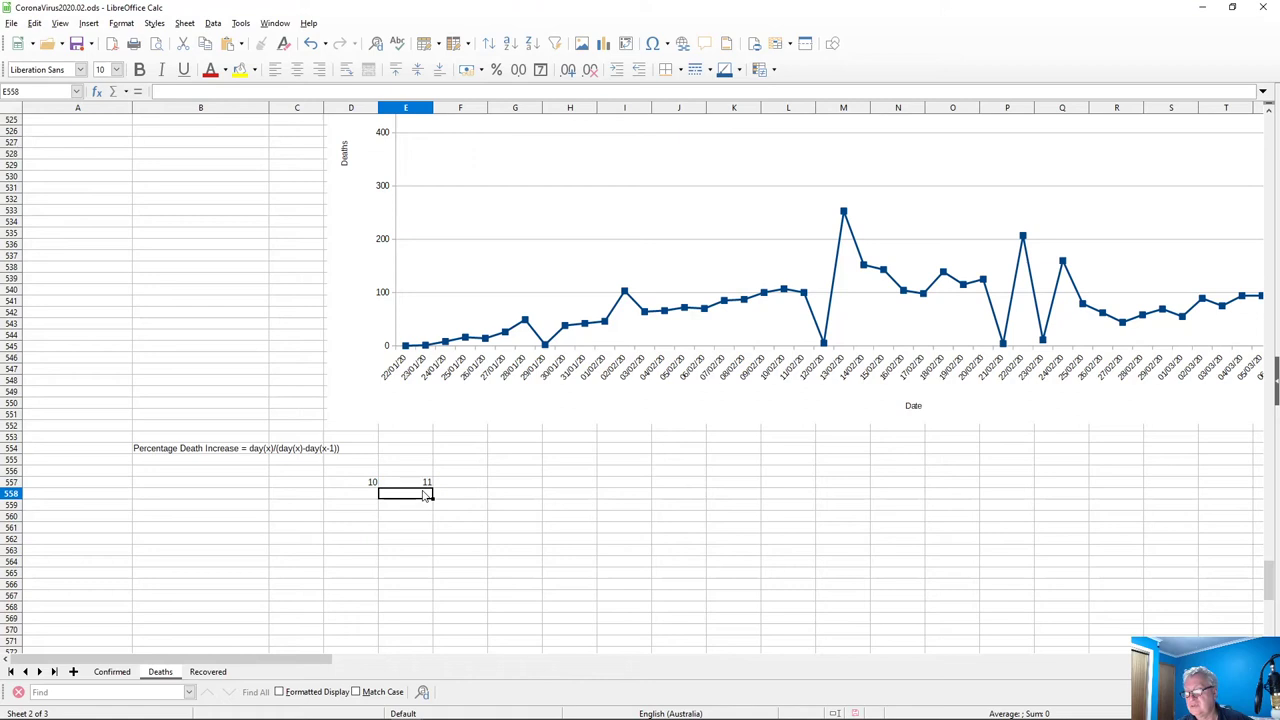
Enter the formula =E557/(E557-D557) in E558, below the second test value
key("Left")
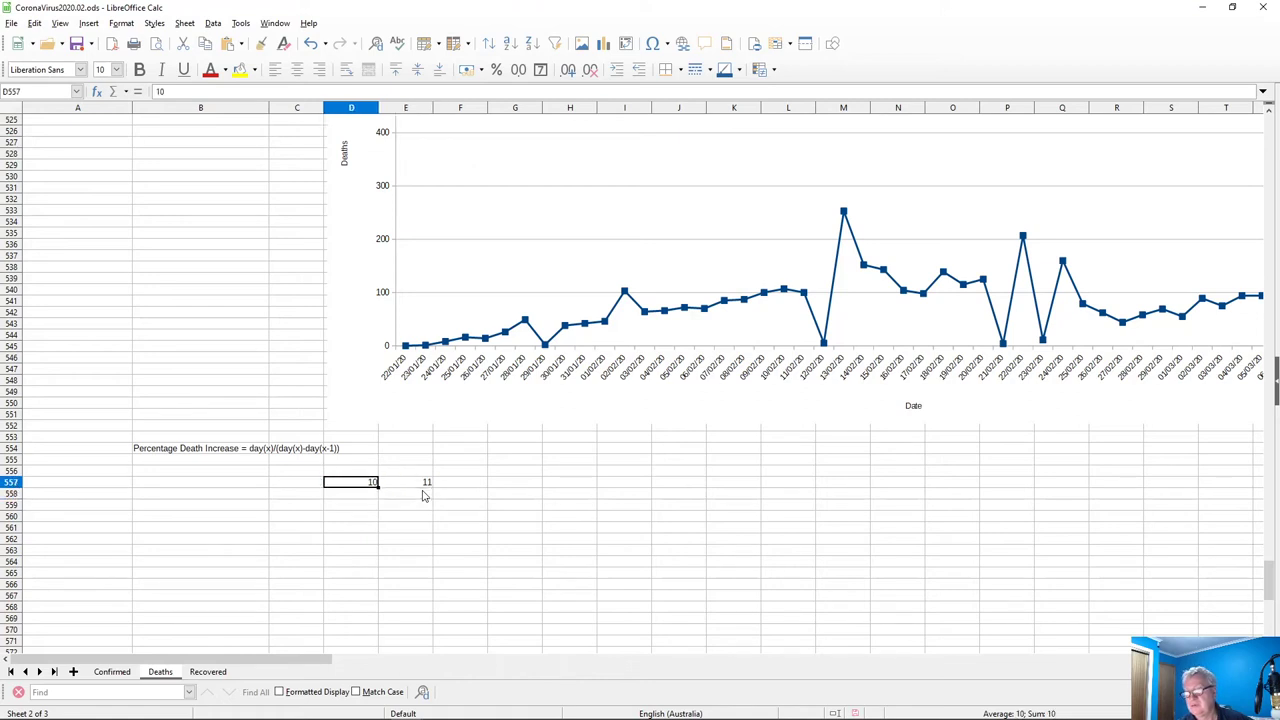
key("Down")
left_click(426, 494)
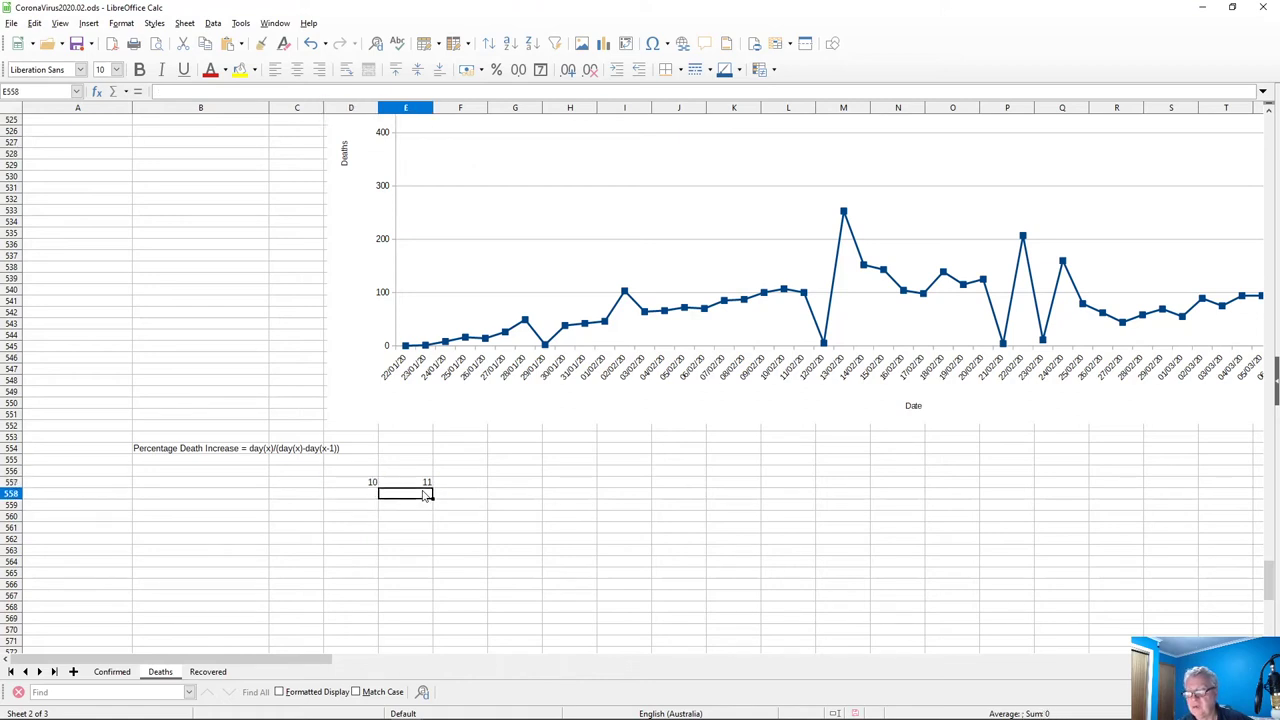
key("Up")
key("Up")
key("Up")
key("Down")
key("Down")
key("Down")
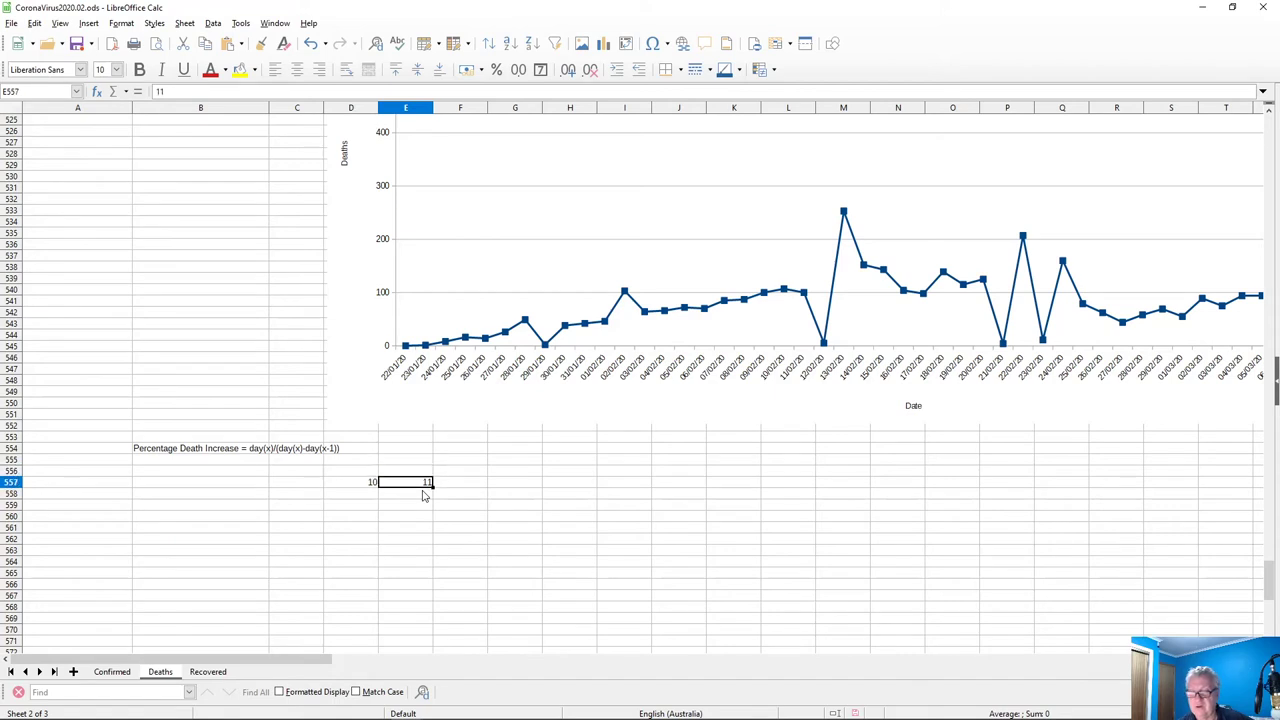
type("=")
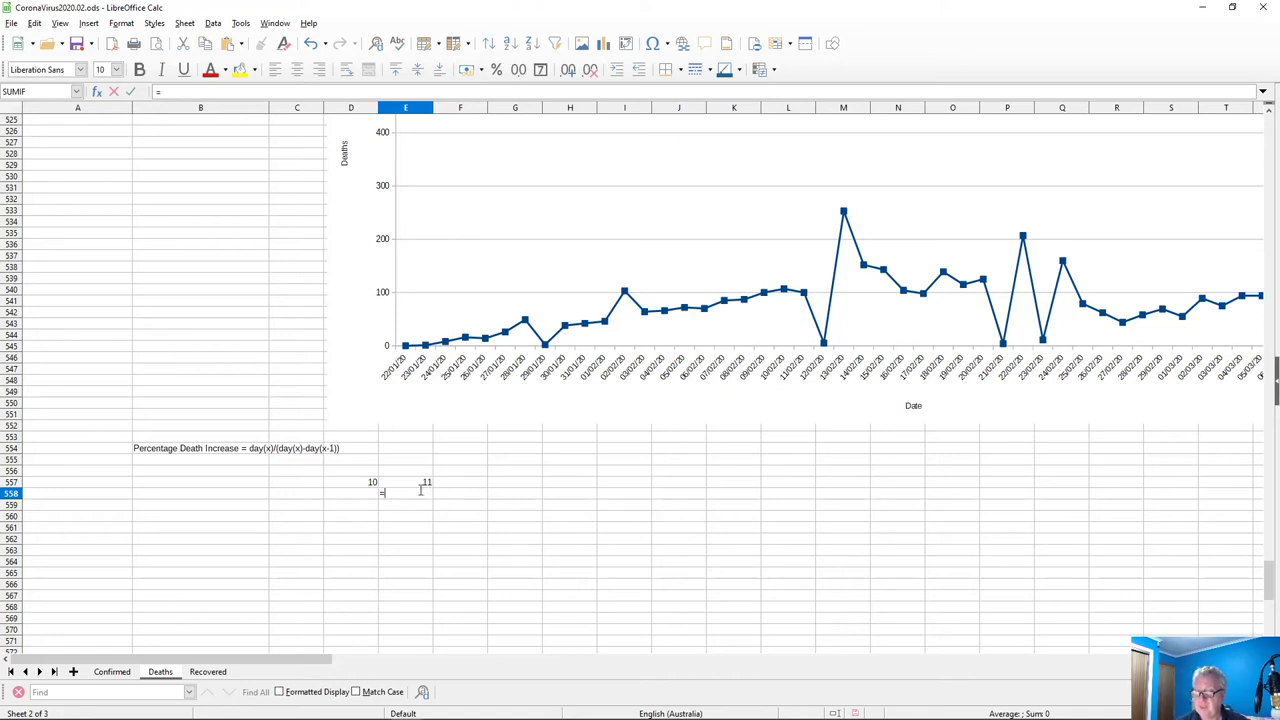
left_click(411, 485)
type("/")
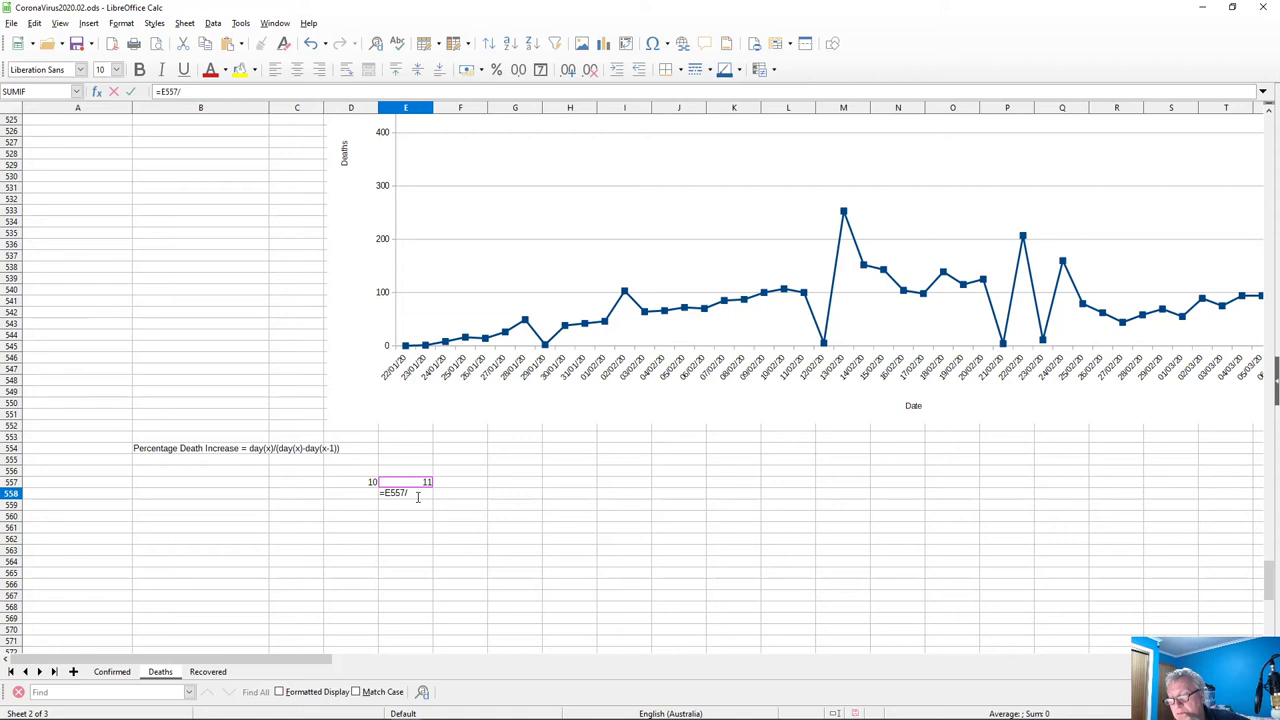
type("(")
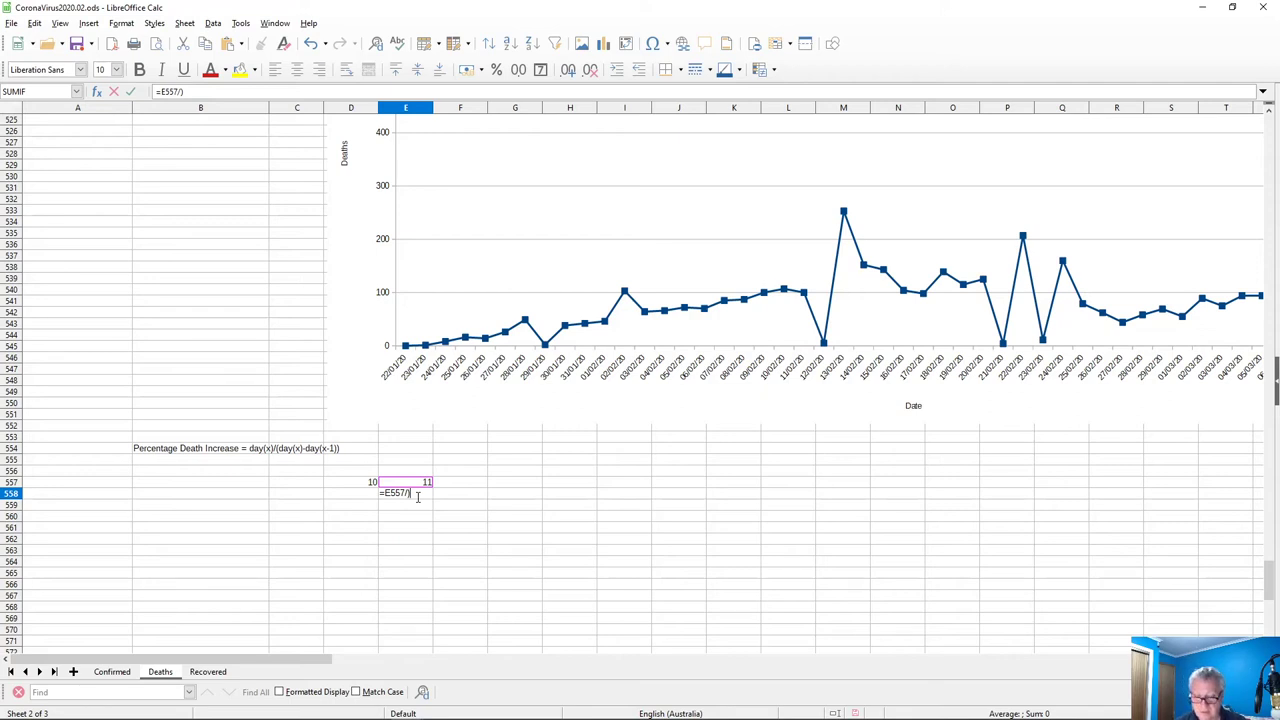
type("(")
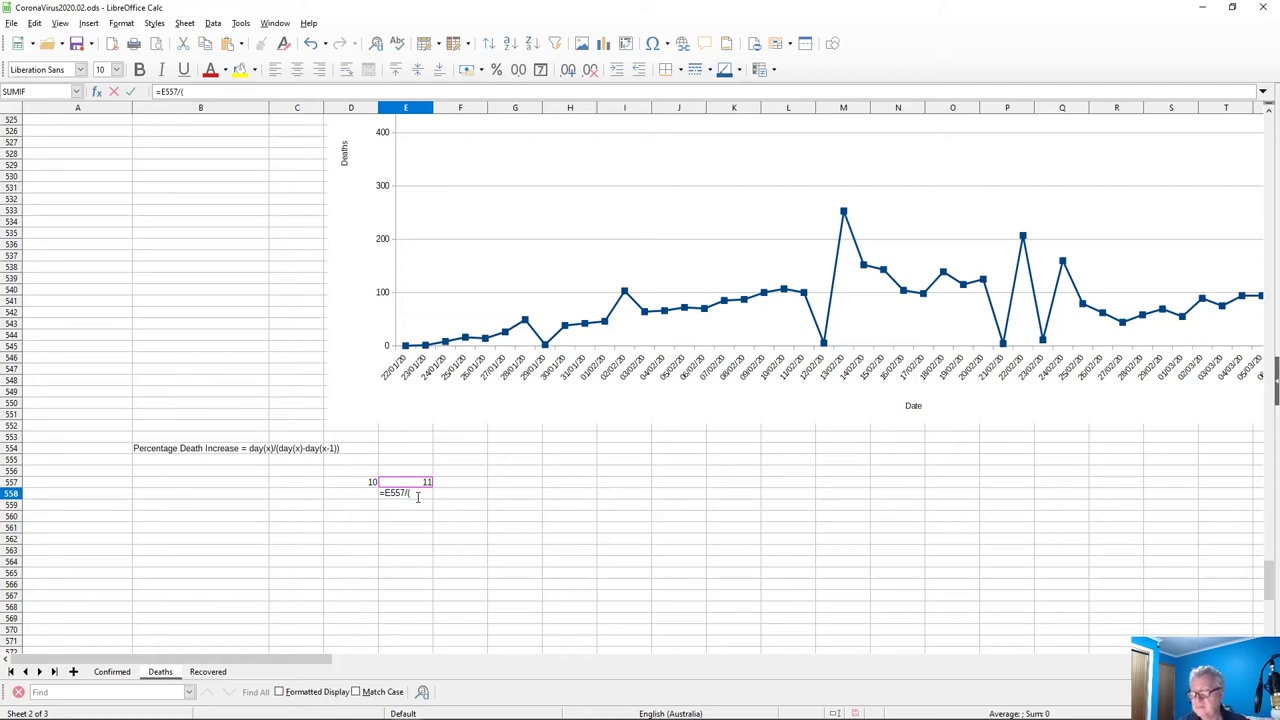
left_click(427, 483)
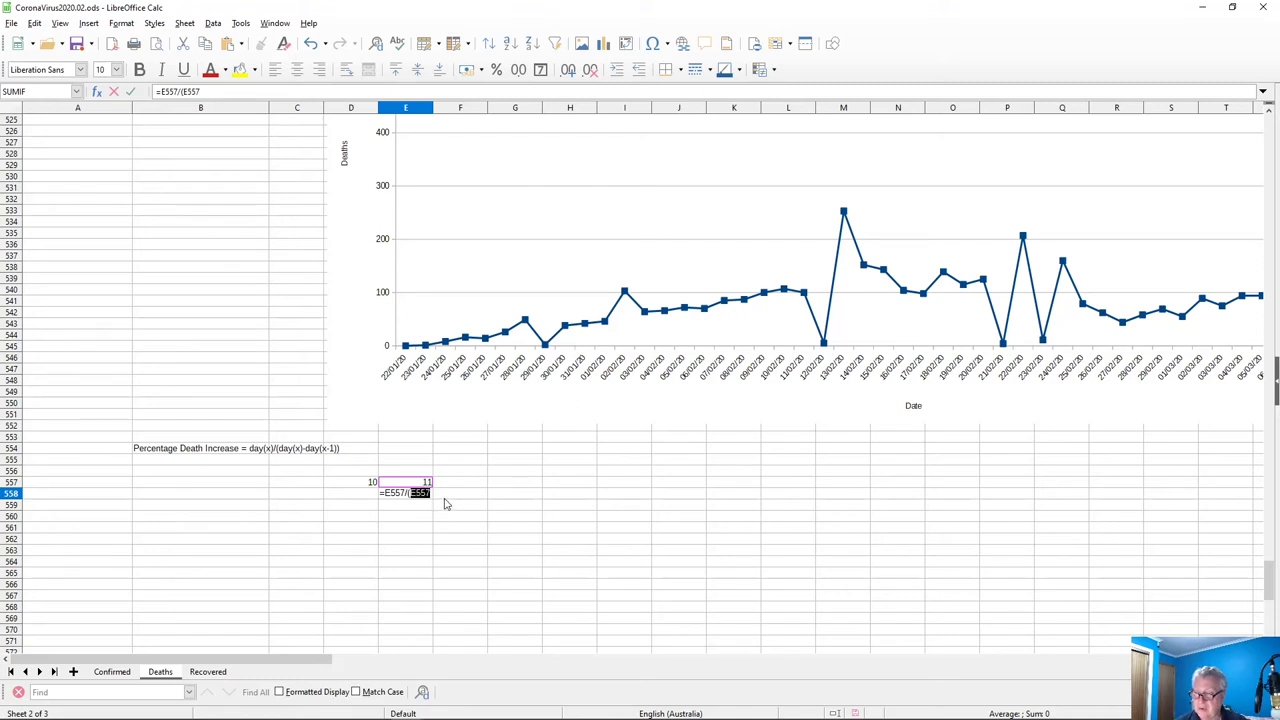
type("-")
left_click(366, 482)
type(")")
key("Return")
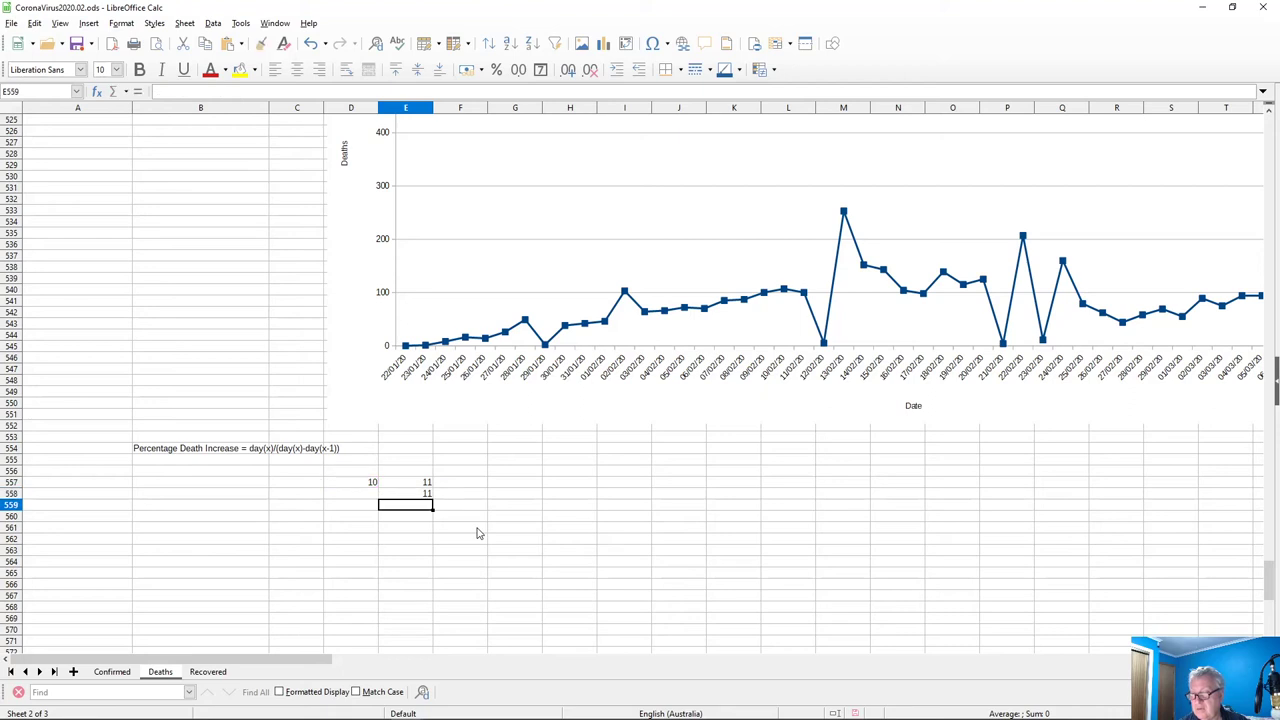
Rewrite the test formula in E558 as =(E557-D557)/D557
key("Up")
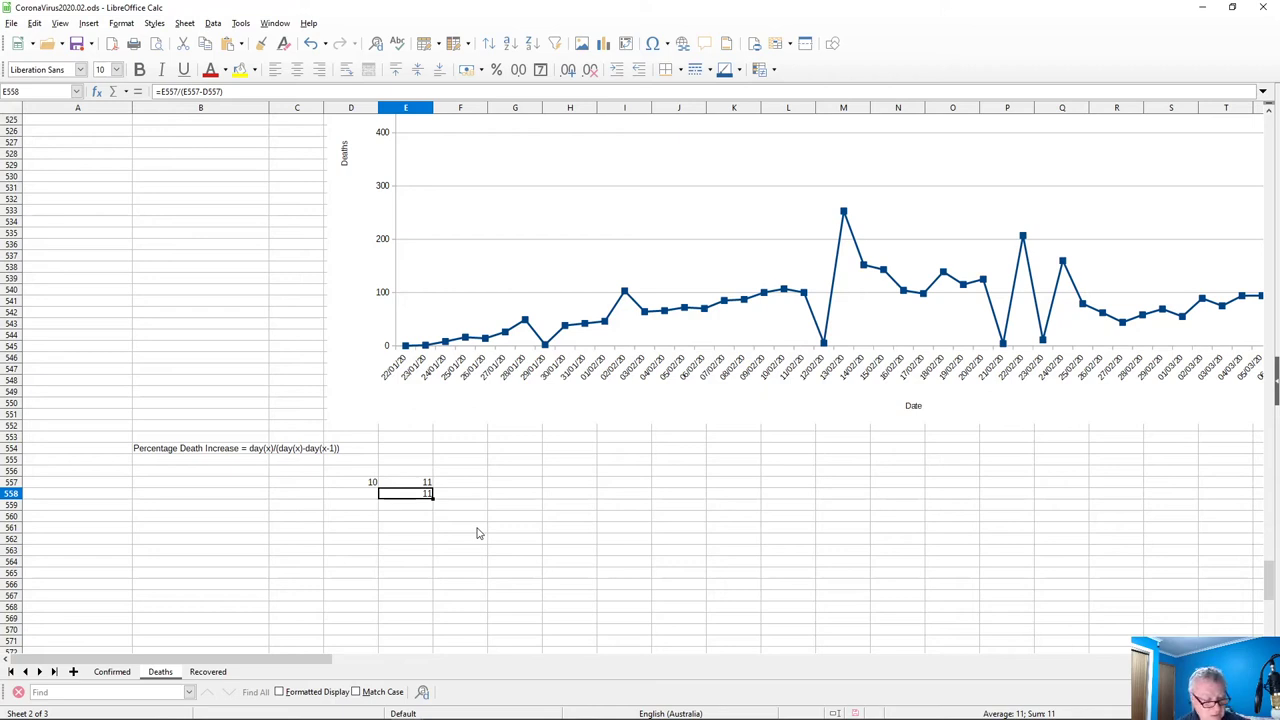
key("F2")
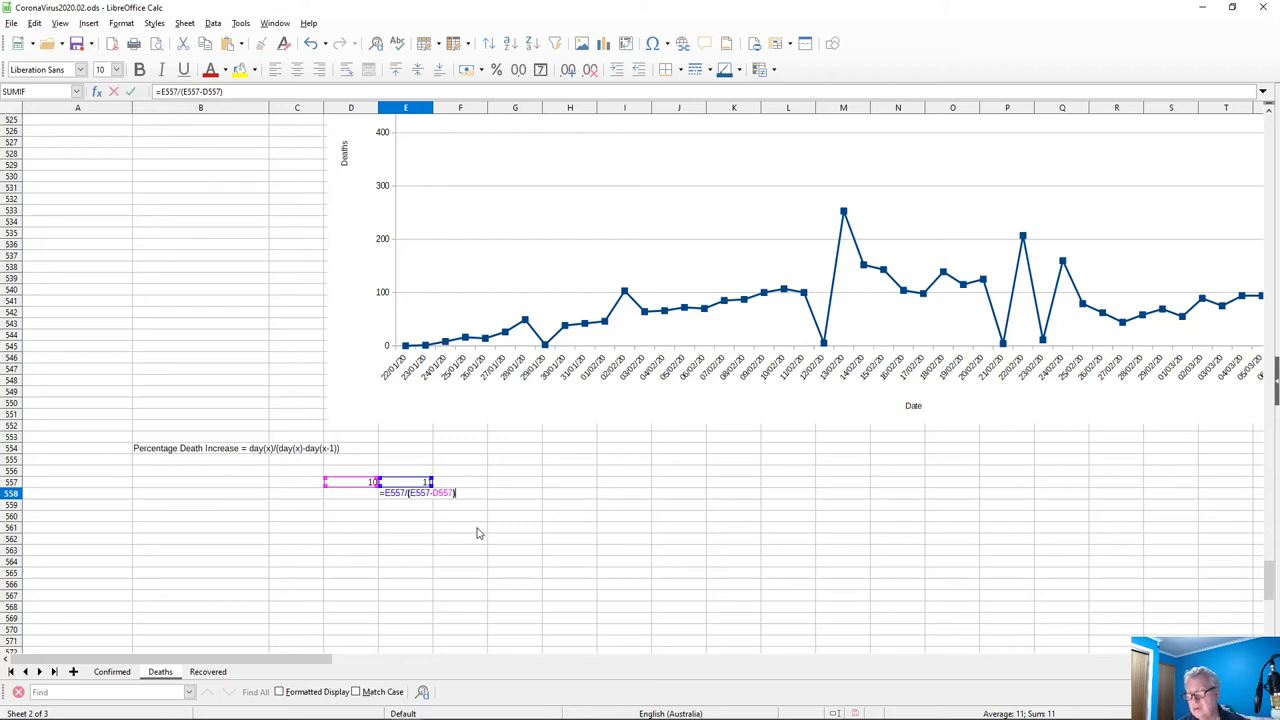
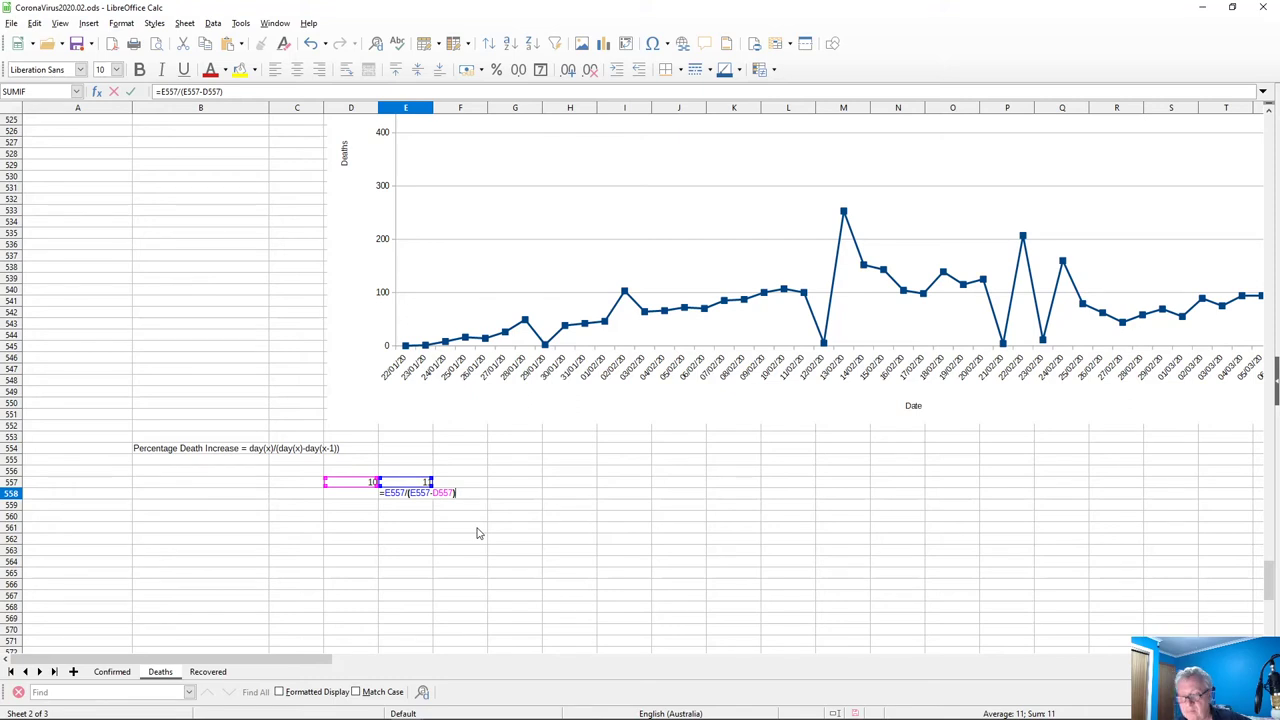
key("Left")
key("Left")
key("Left")
key("Left")
key("Left")
key("Left")
key("Right")
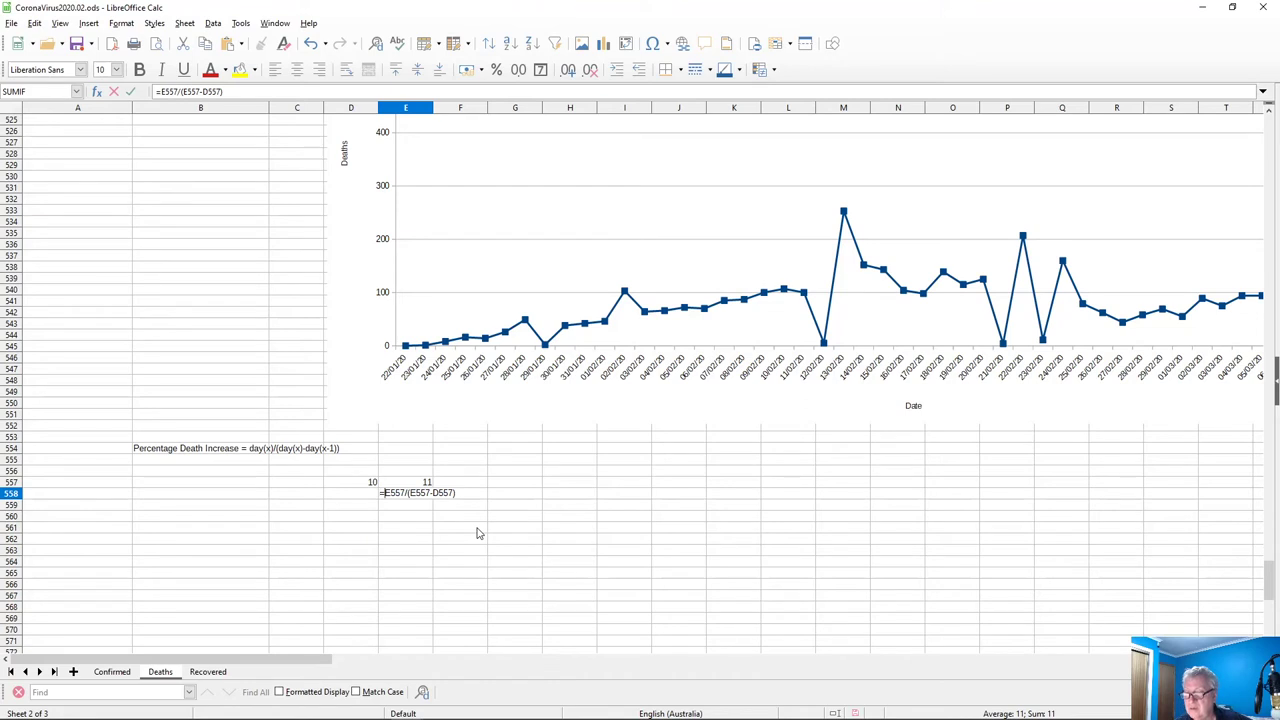
key("Delete")
key("Delete")
key("Delete")
key("Delete")
key("Delete")
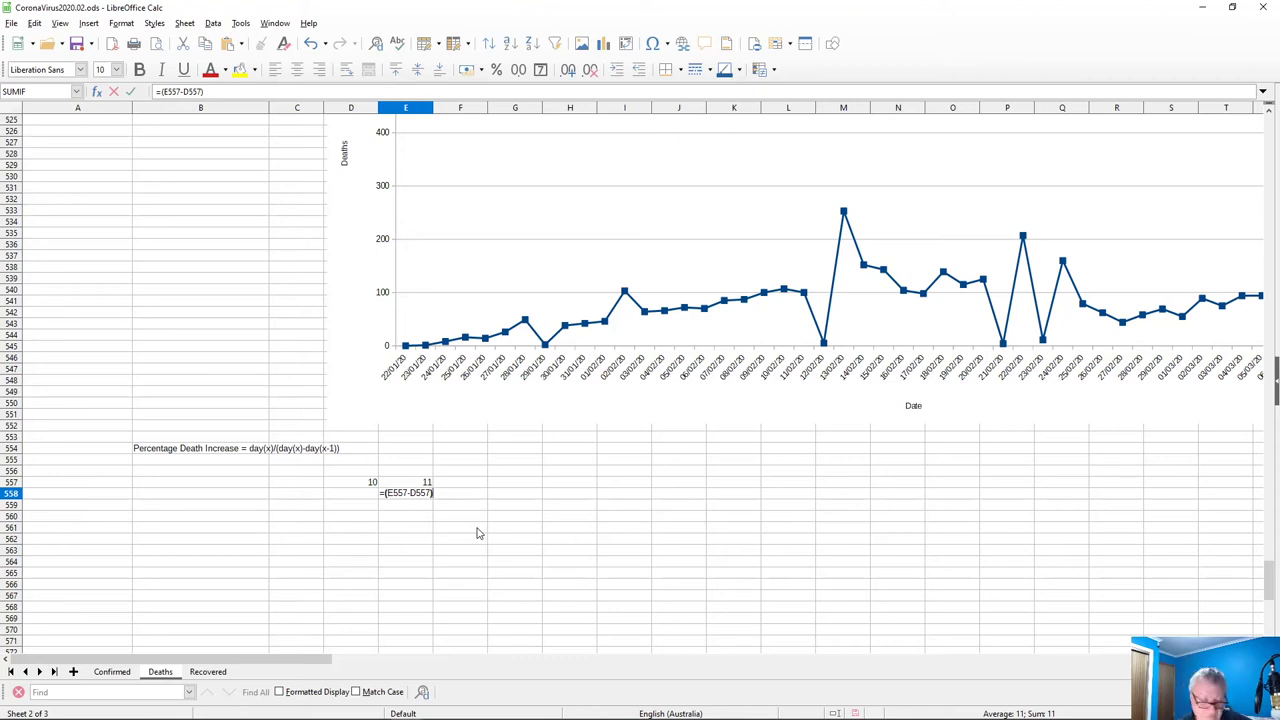
type("/")
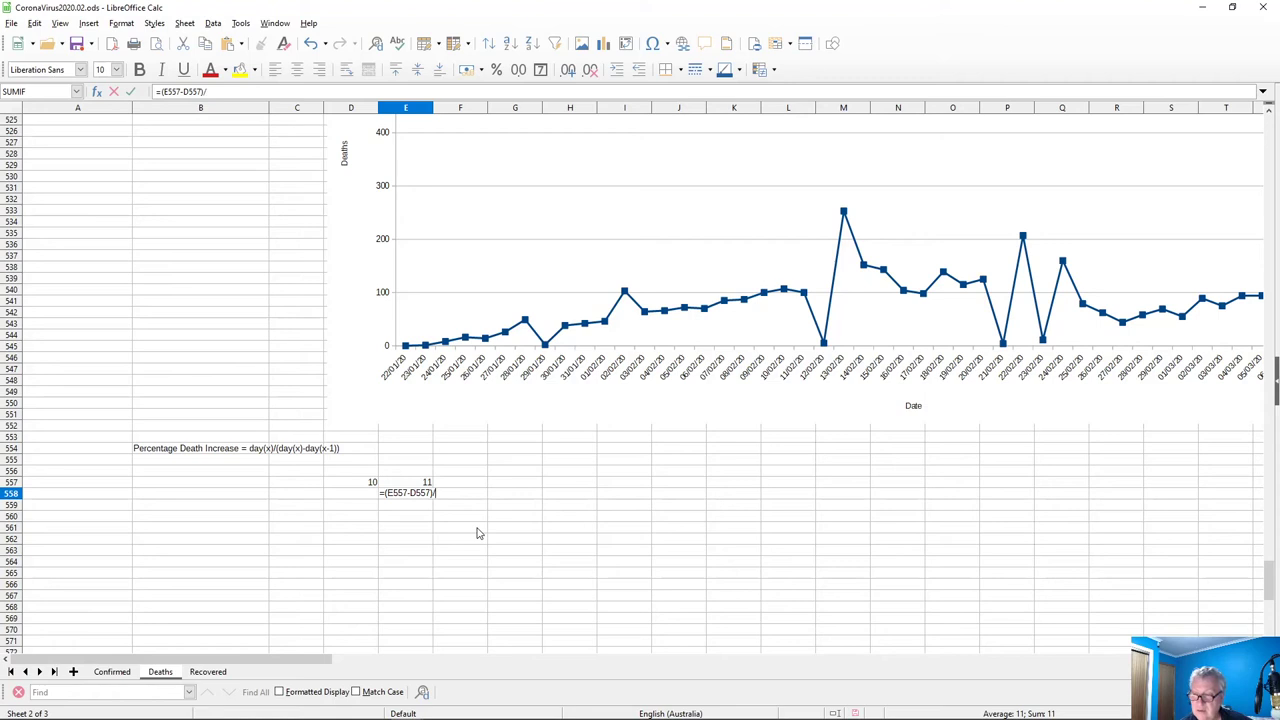
left_click(367, 485)
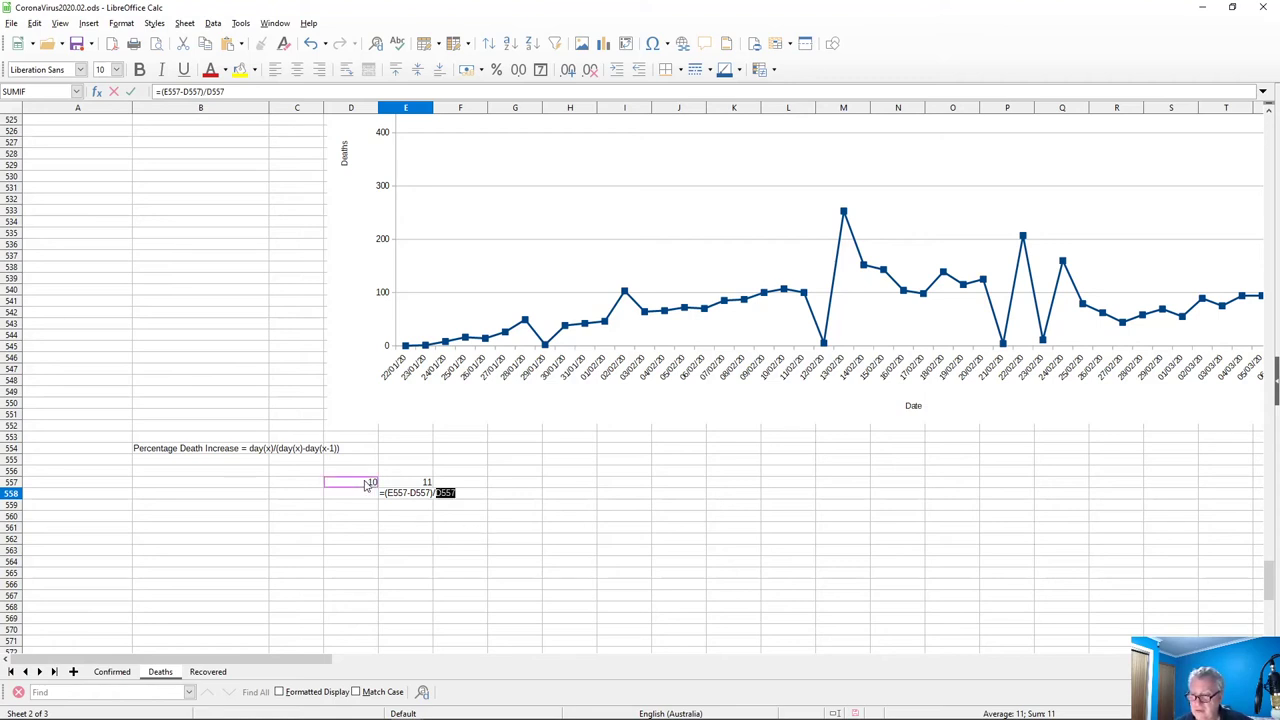
key("Return")
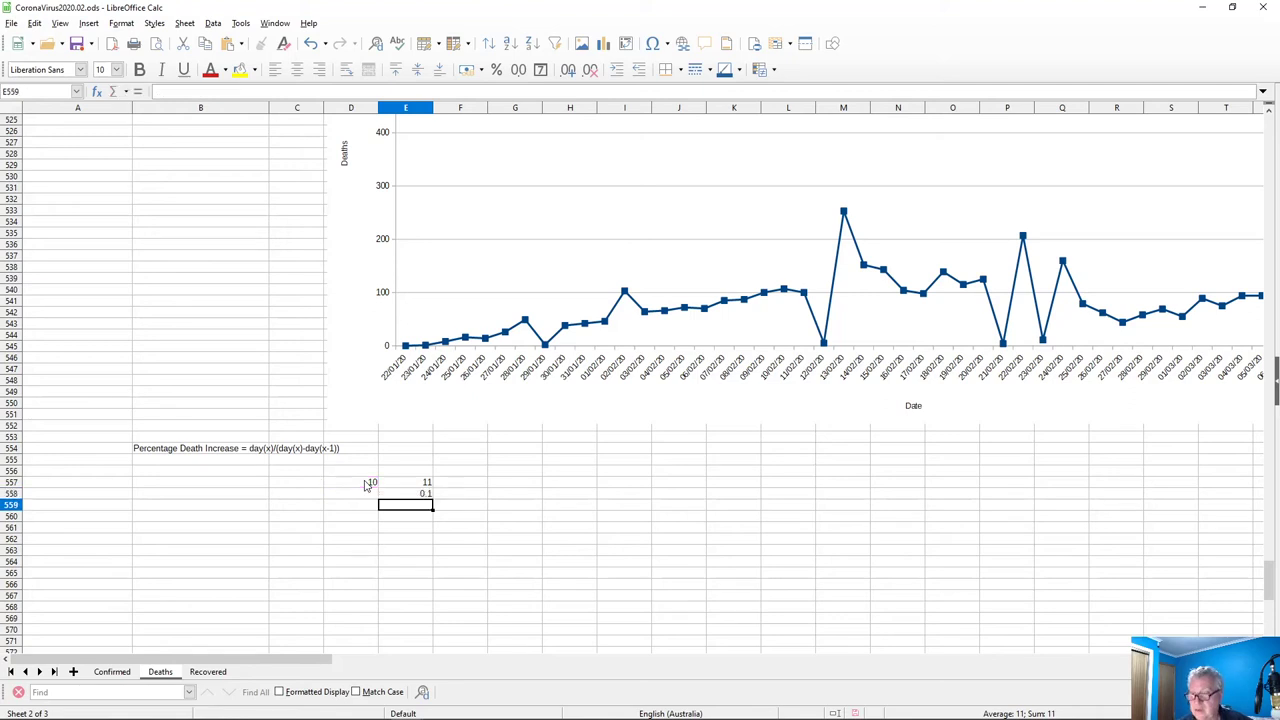
key("Up")
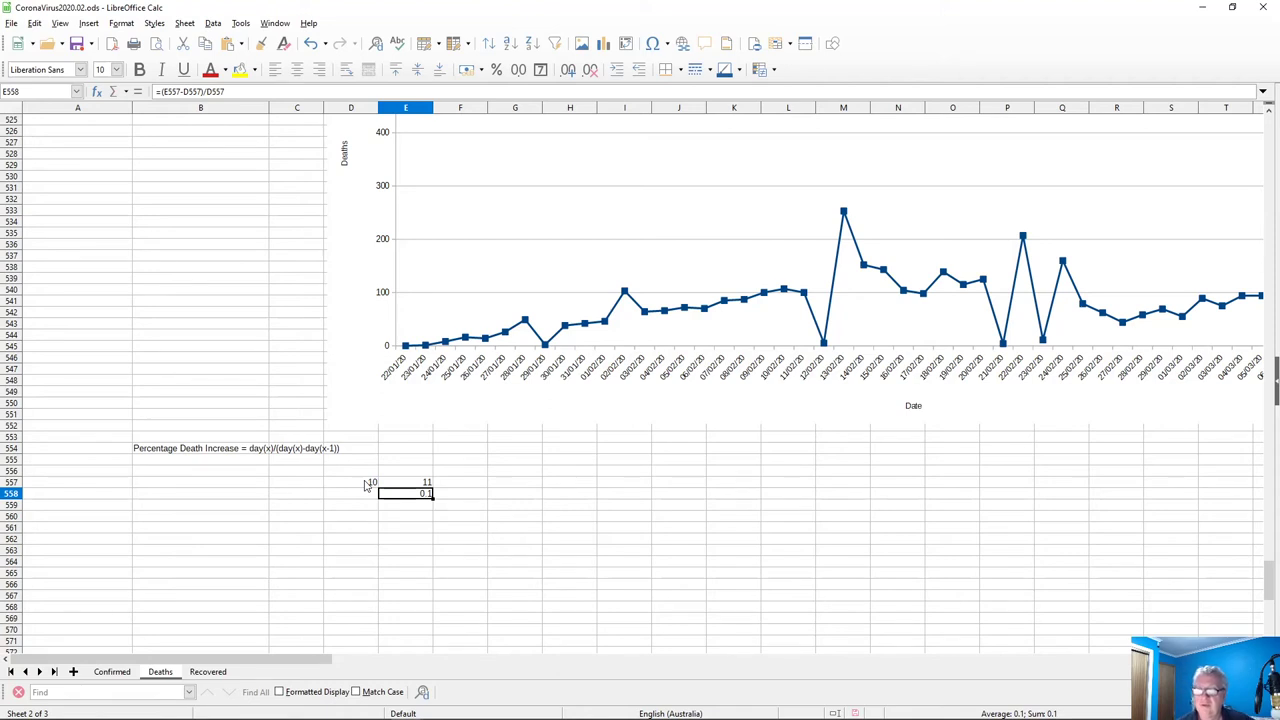
Remove the leading "day(x)/" from the formula text in the Percentage Death Increase label in B554
left_click(274, 450)
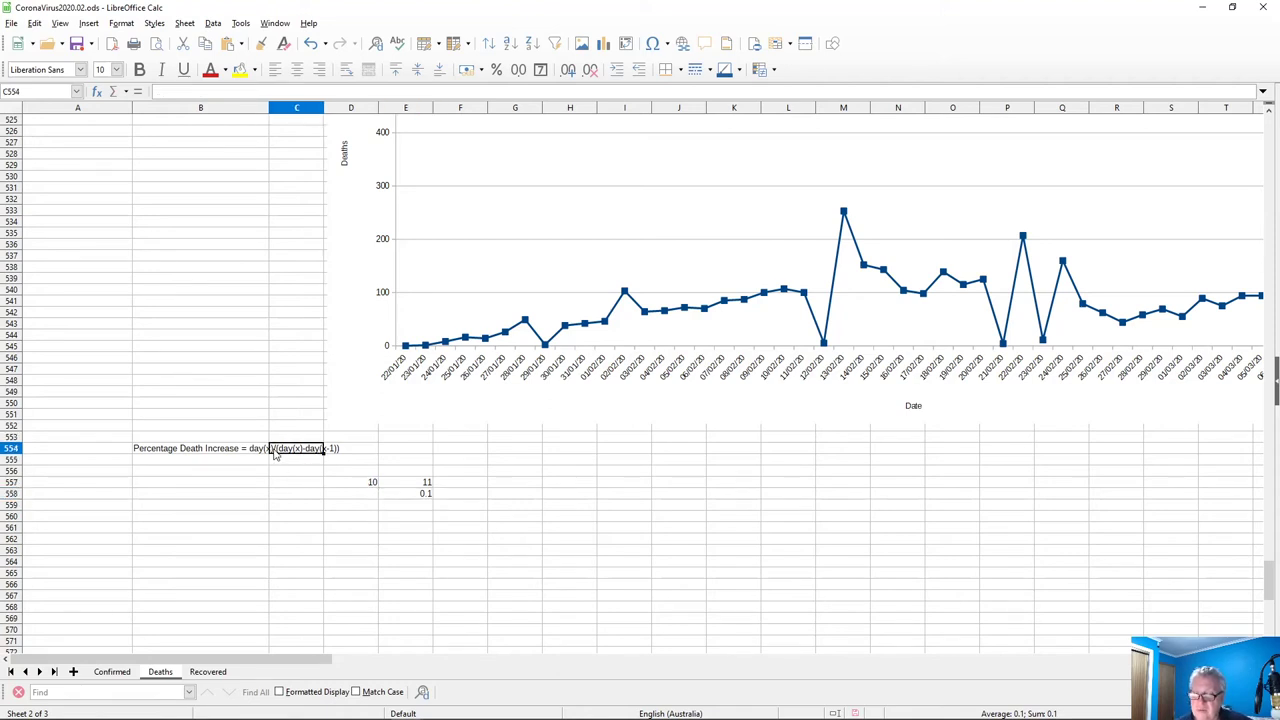
left_click(207, 457)
double_click(207, 457)
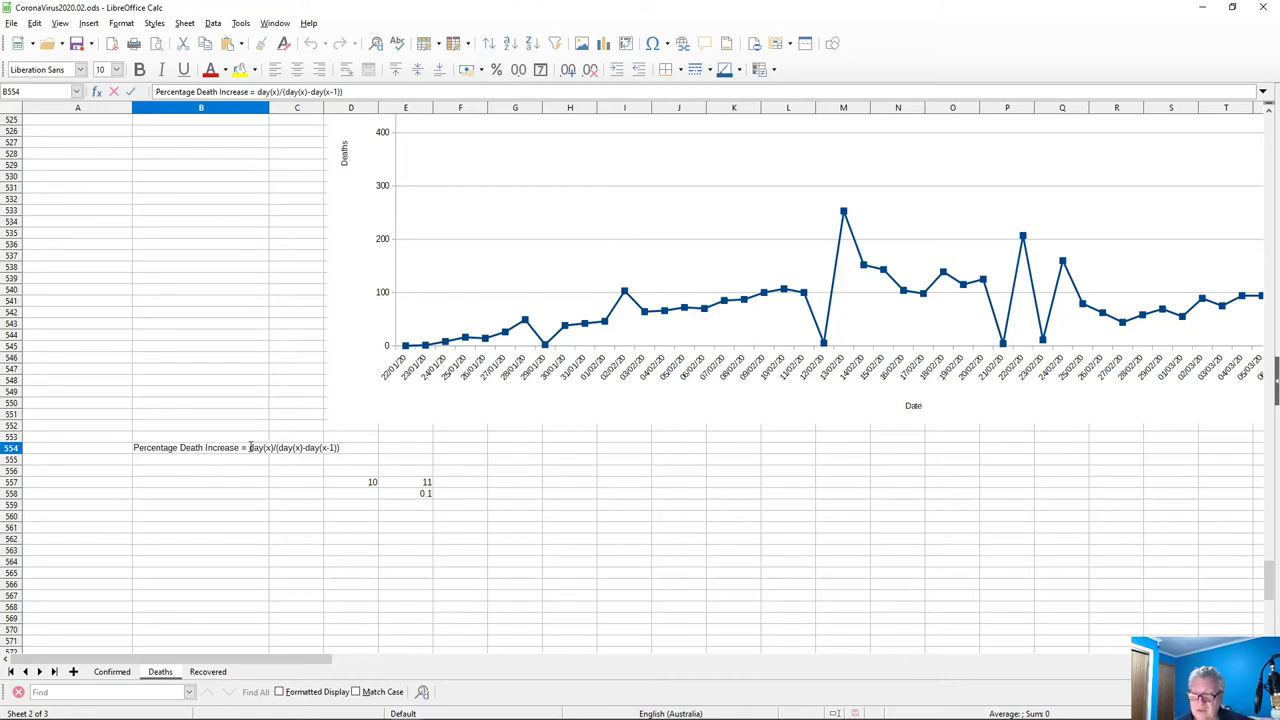
key("shift+Right")
key("shift+Right")
key("shift+Right")
key("shift+Right")
key("shift+Right")
key("shift+Right")
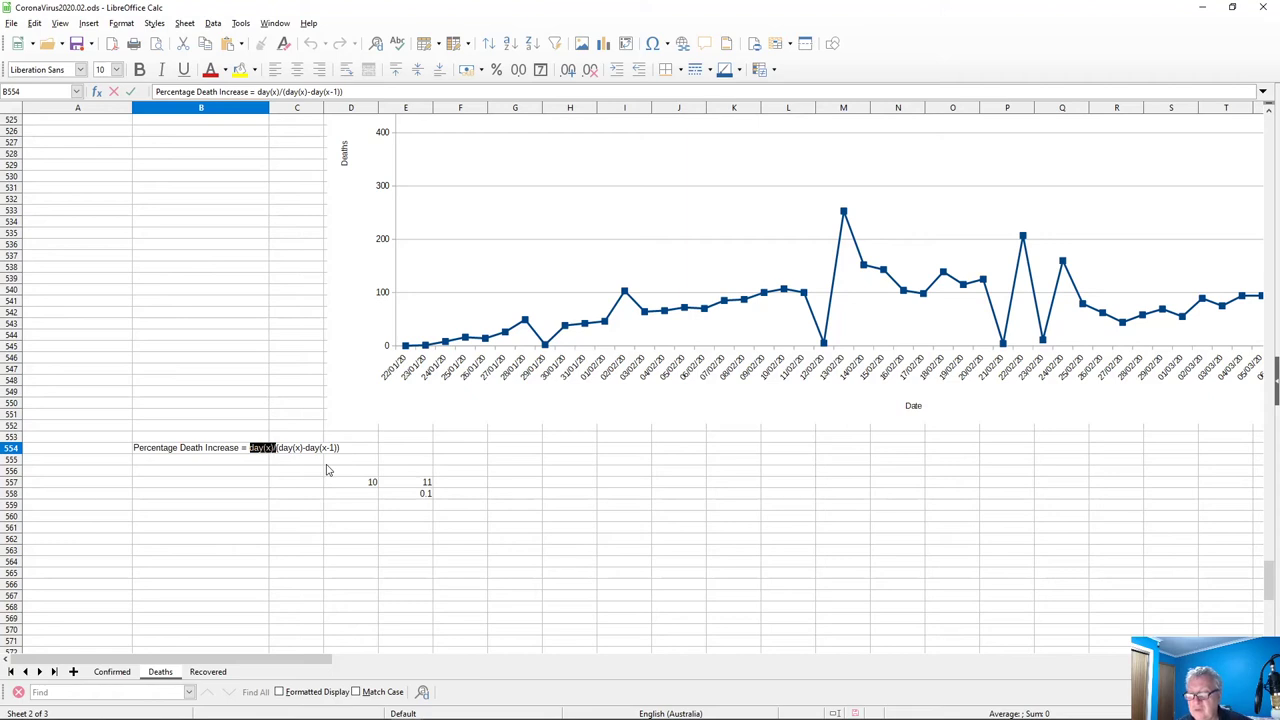
key("Delete")
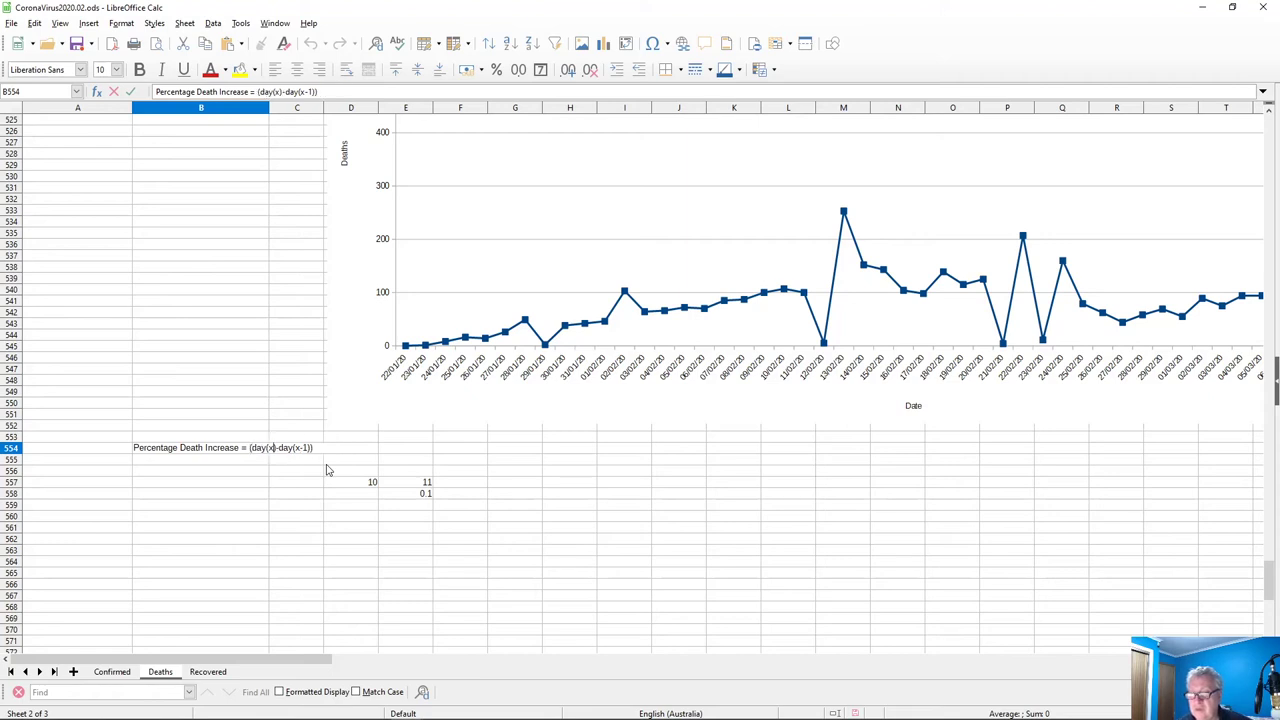
Append "/day(x-1)" to the label in B554 so it reads "Percentage Death Increase = (day(x)-day(x-1))/day(x-1)"
key("End")
type("/")
type("day")
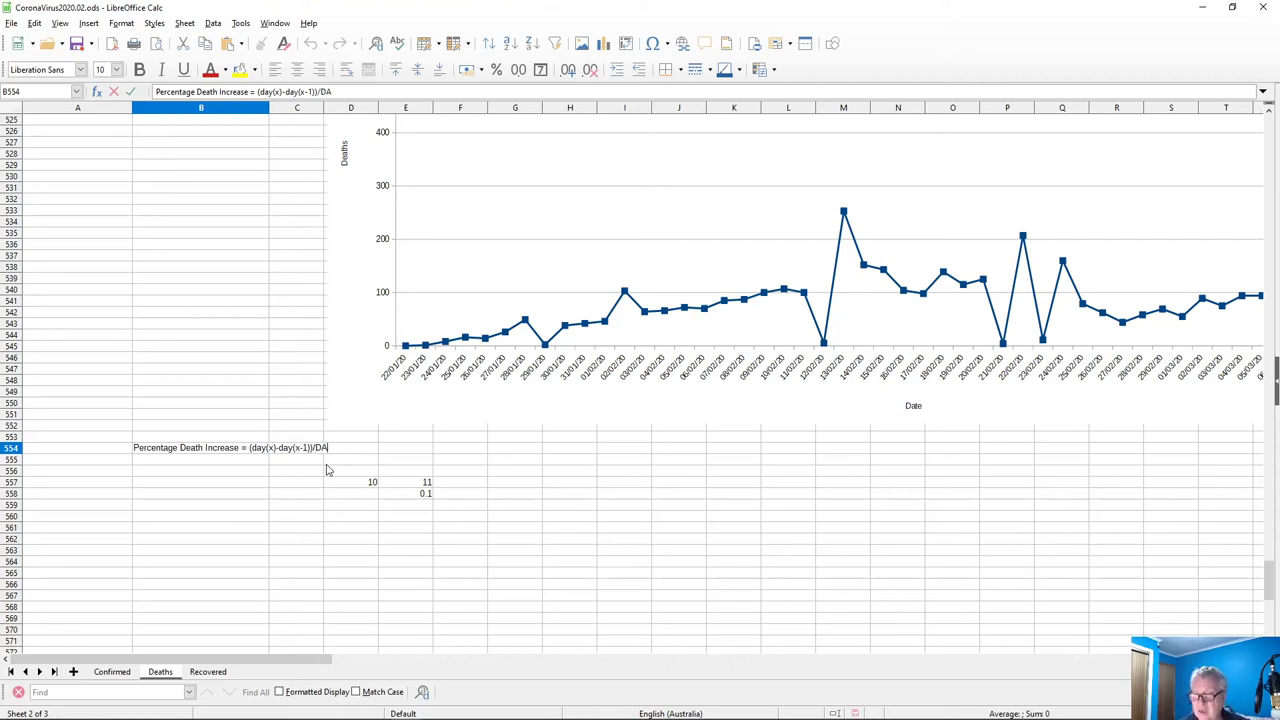
key("BackSpace")
key("BackSpace")
key("BackSpace")
type("day(x)")
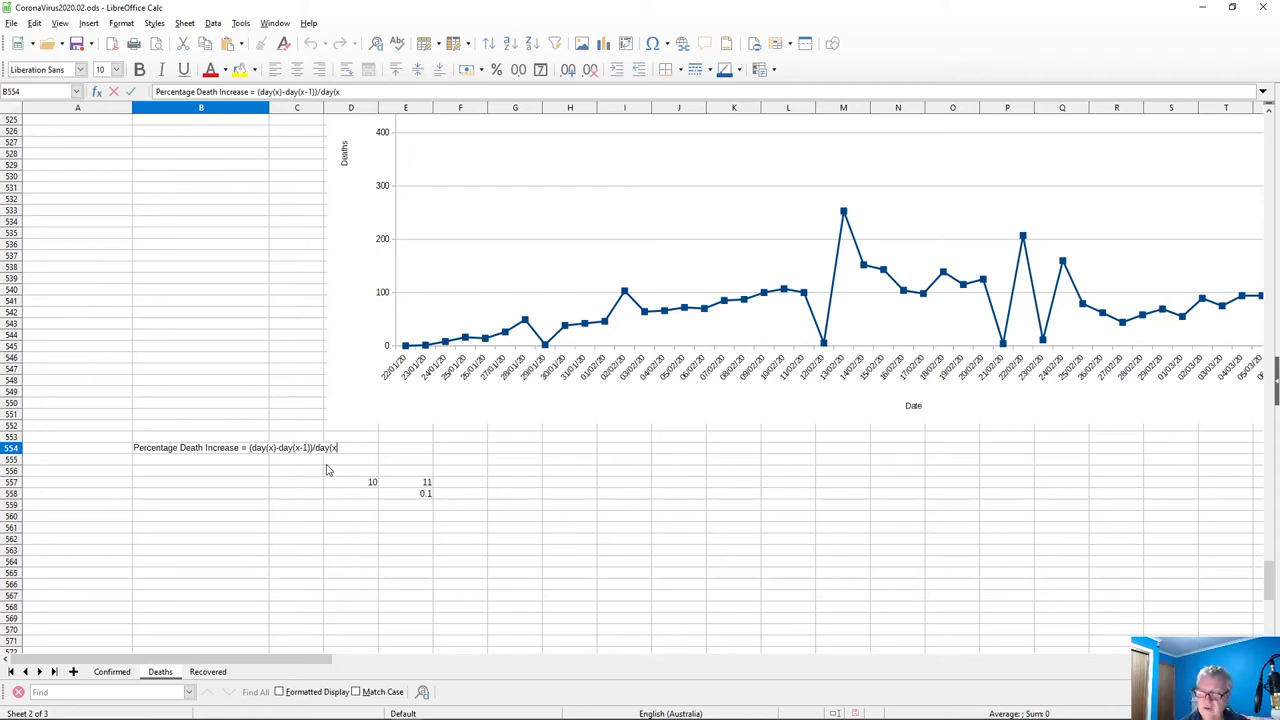
type("-1")
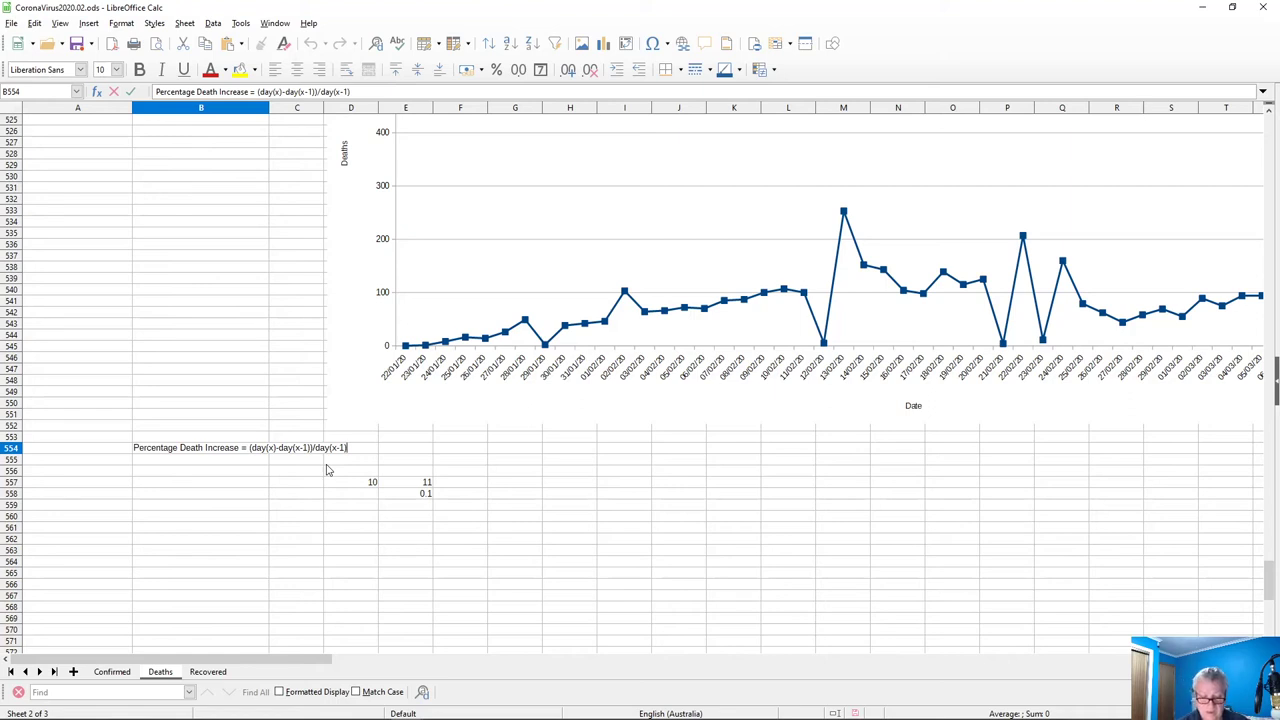
key("Return")
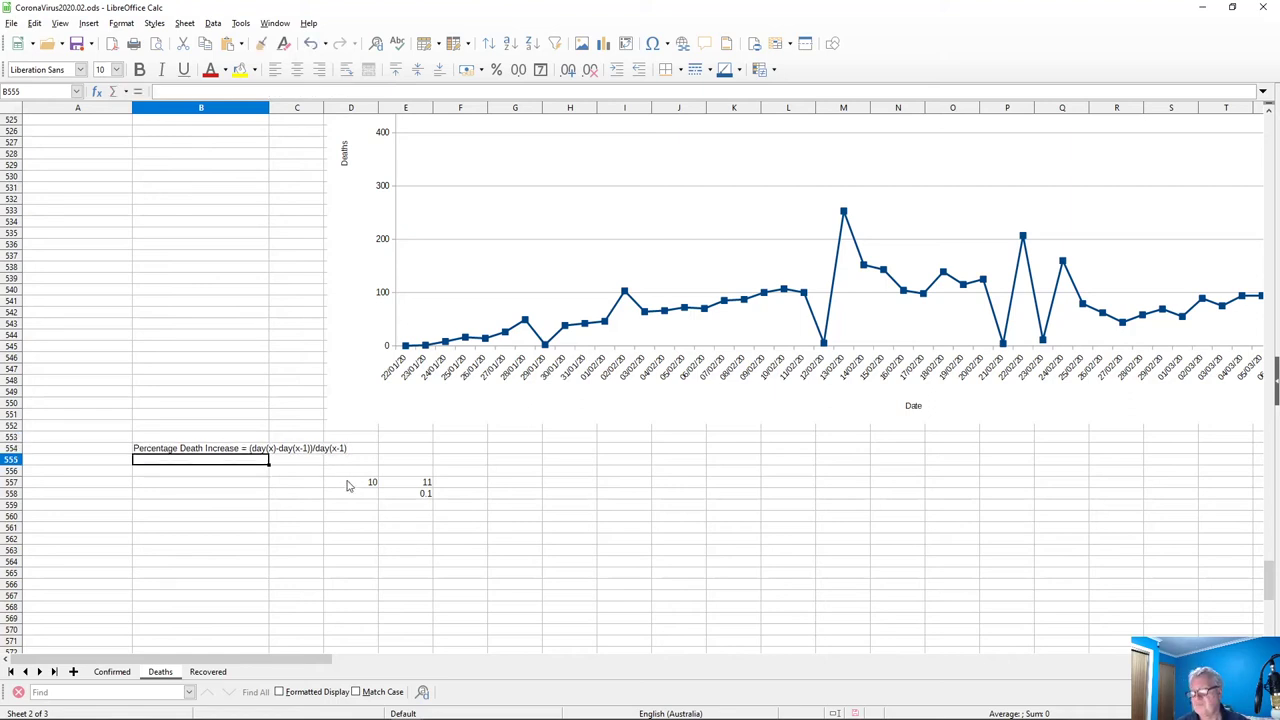
Clear the test values and test formula from D557:E558
left_click(351, 483)
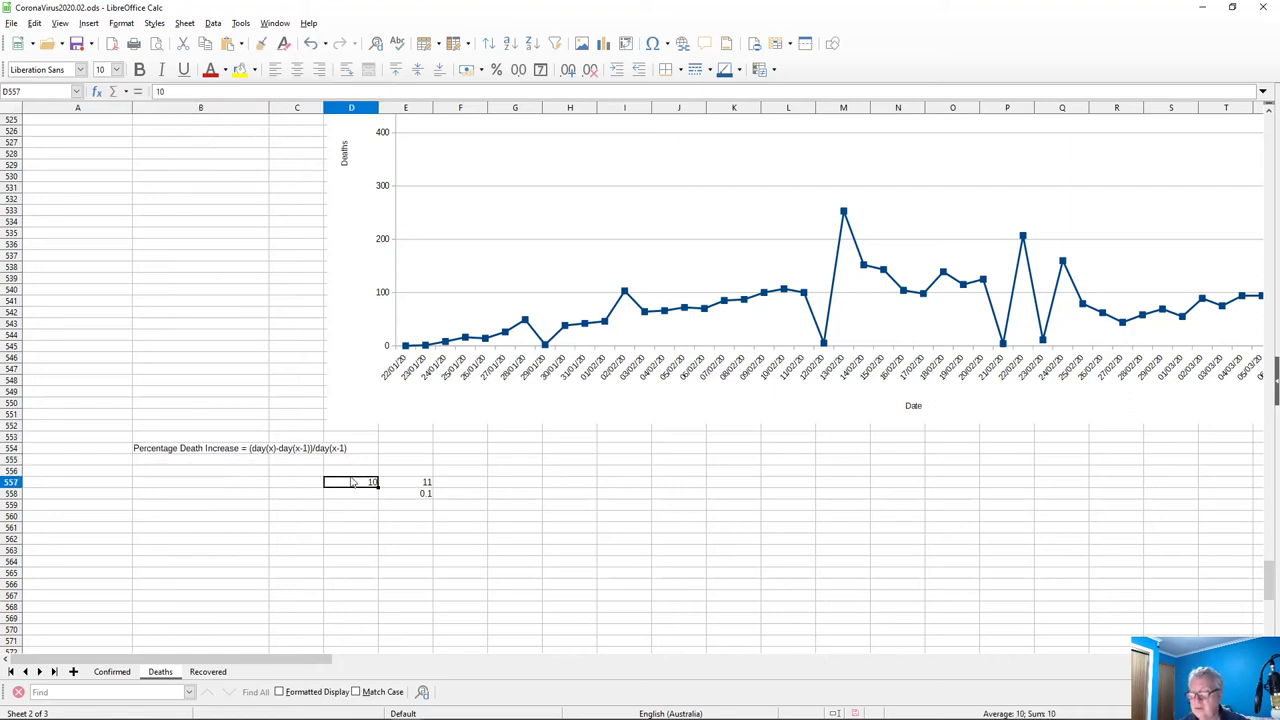
key("Right")
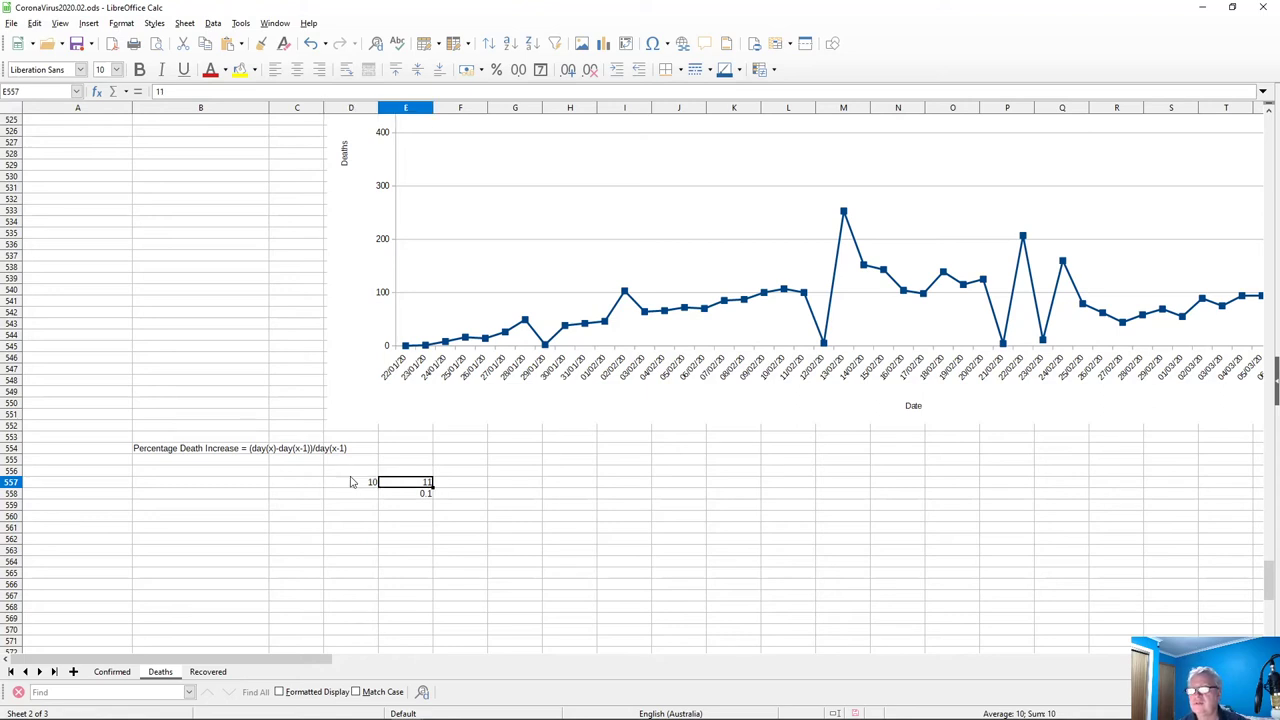
key("Down")
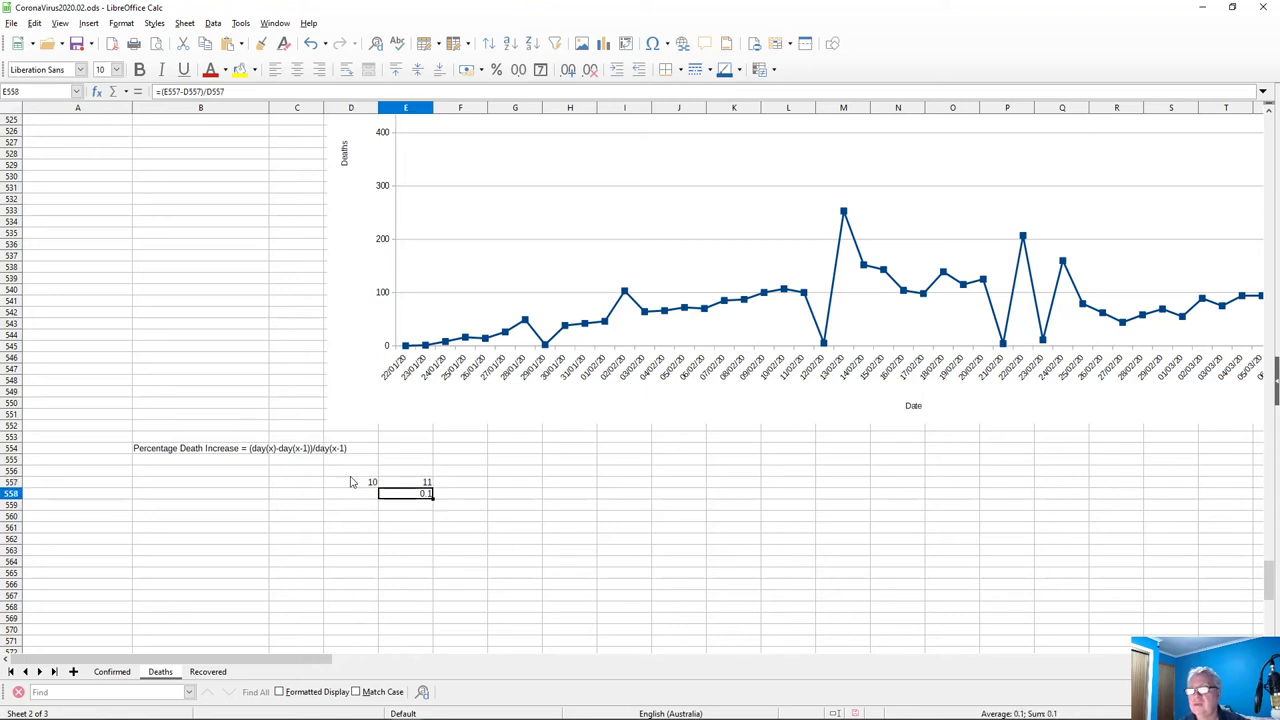
key("Up")
left_click_drag(350, 482, 428, 494)
key("Delete")
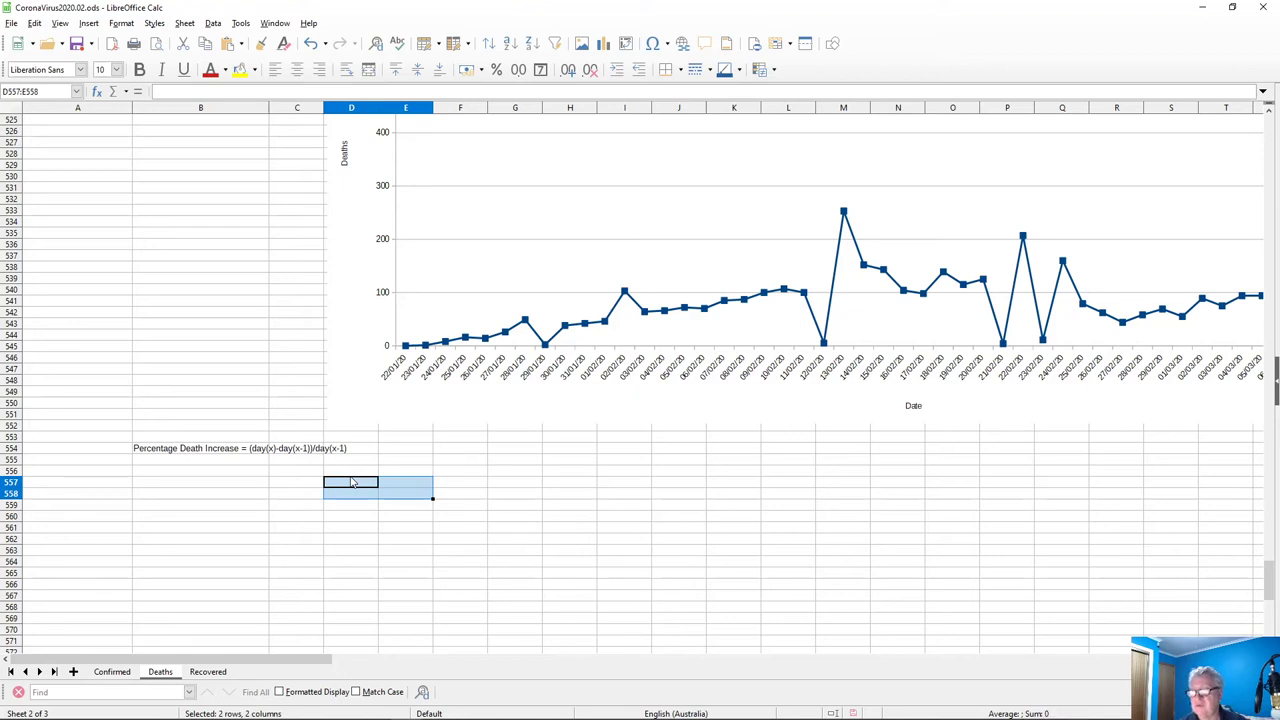
Enter the row labels "Date" in D554 and "Daily Deaths %" in D555
key("Up")
key("Up")
key("Up")
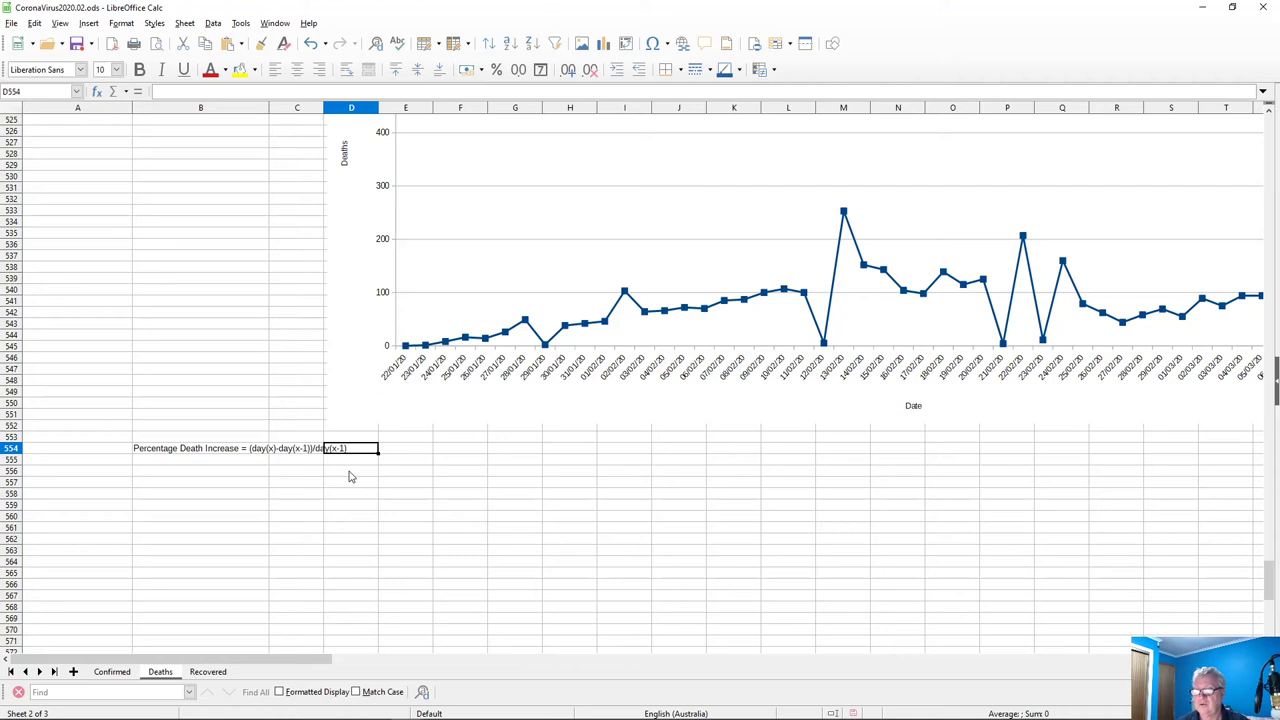
scroll(349, 477, "up", 17)
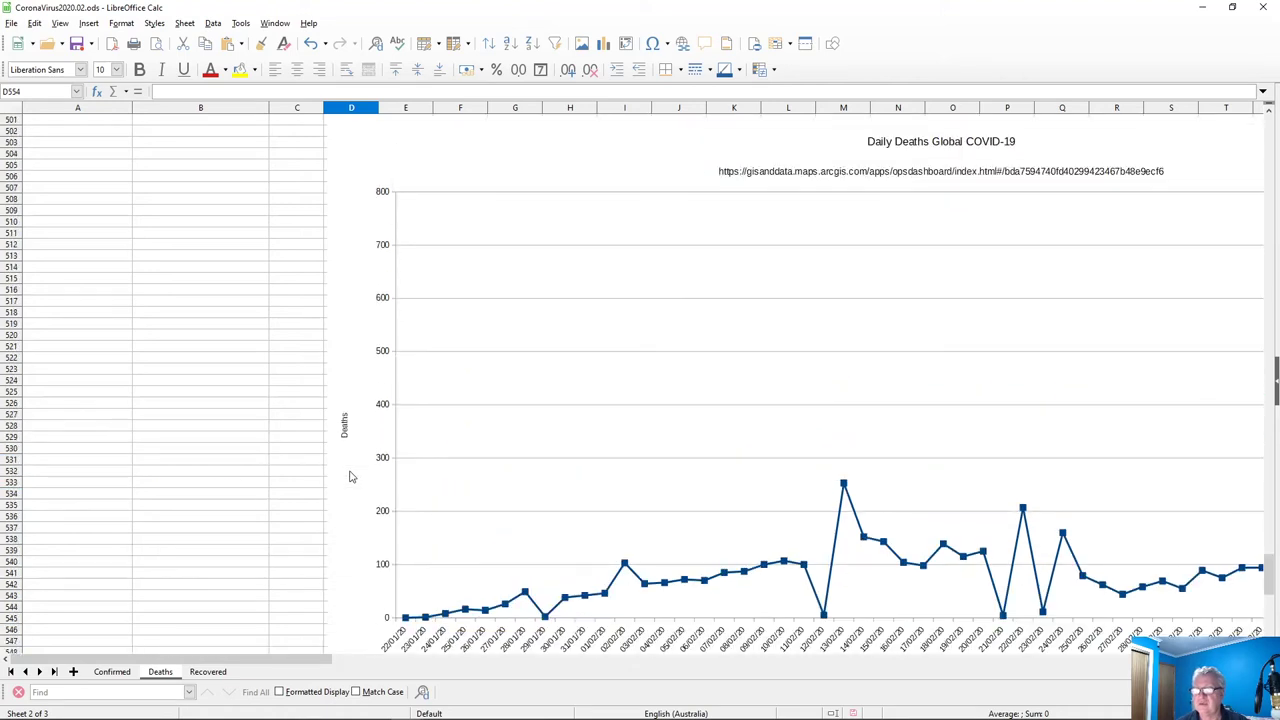
scroll(353, 475, "down", 20)
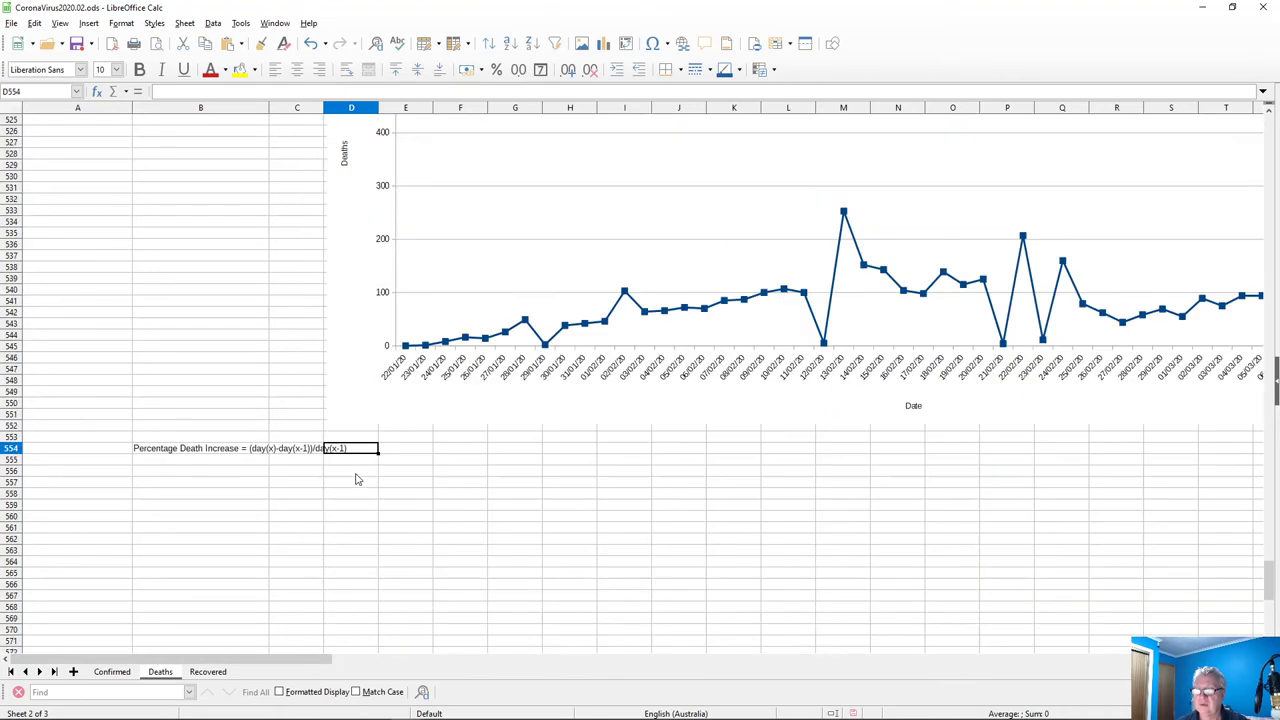
scroll(352, 480, "up", 3)
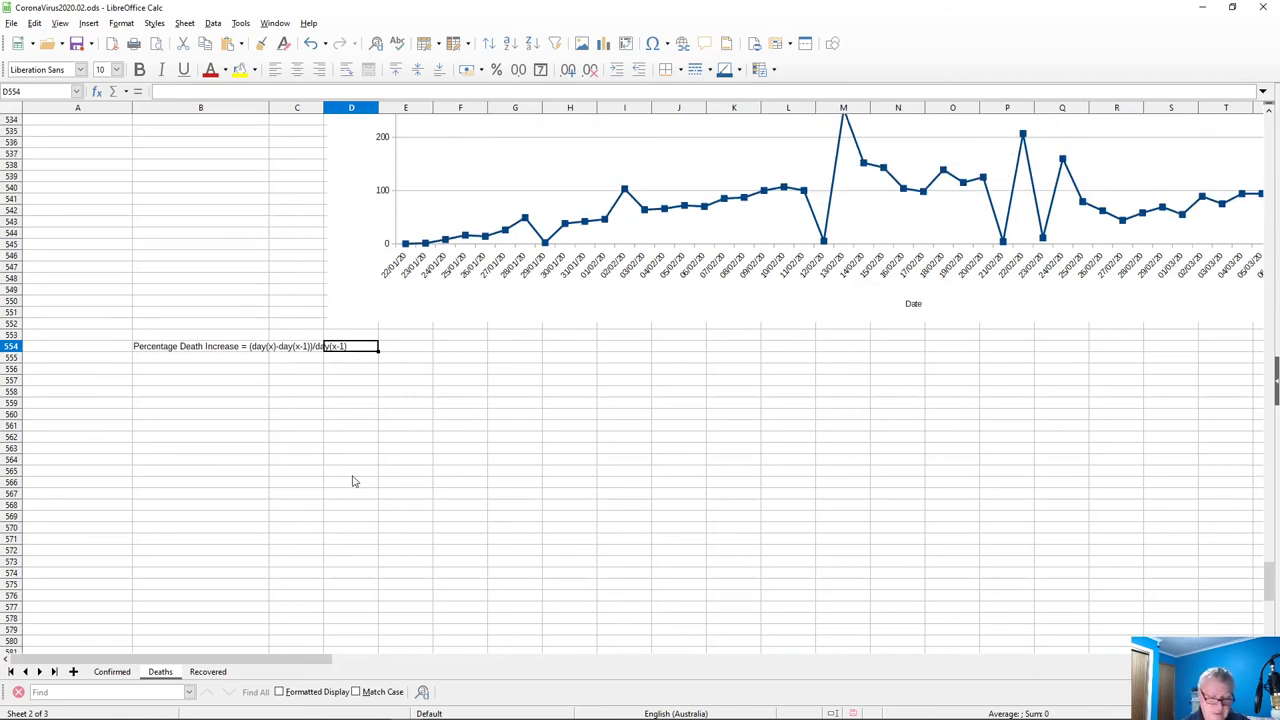
type("Date")
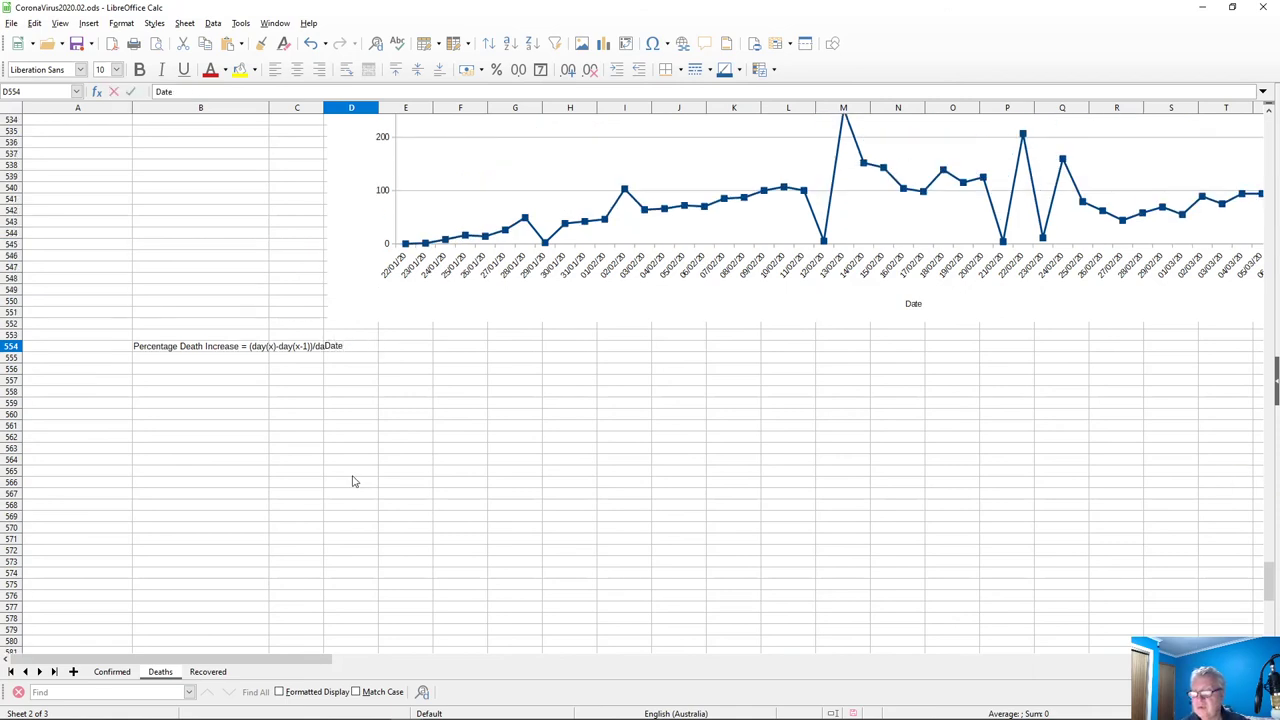
key("Return")
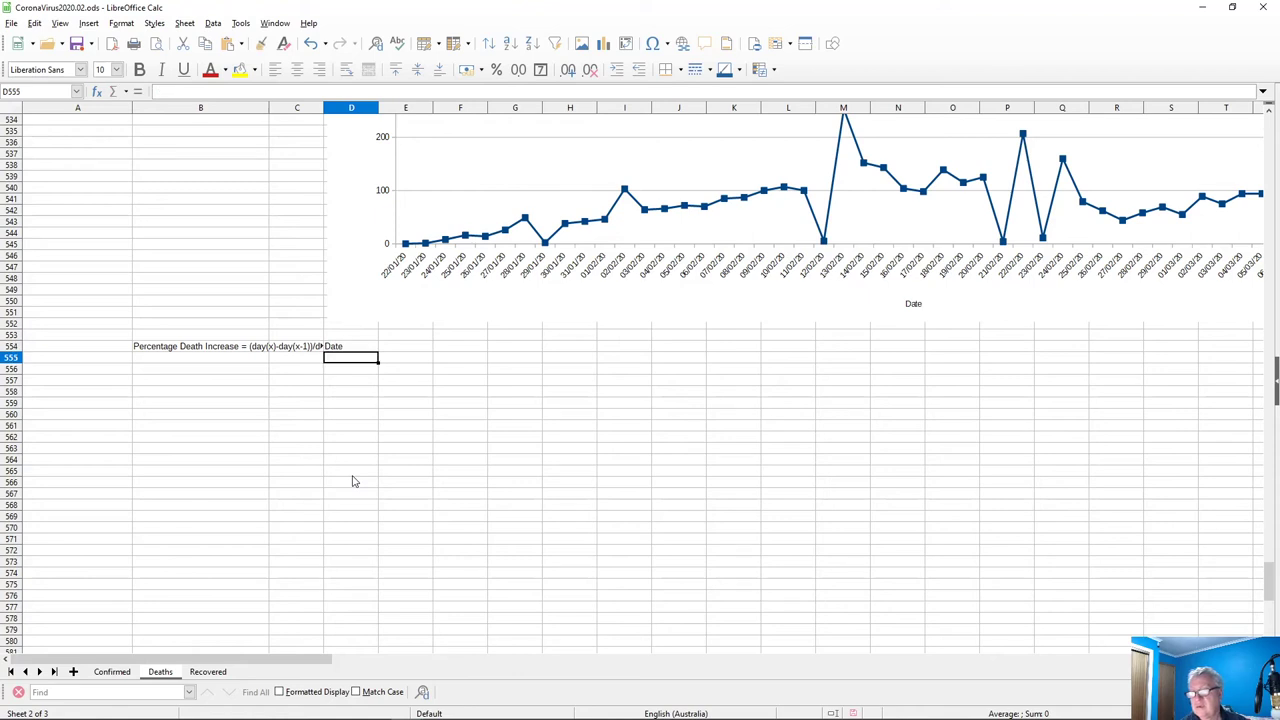
type("Dai")
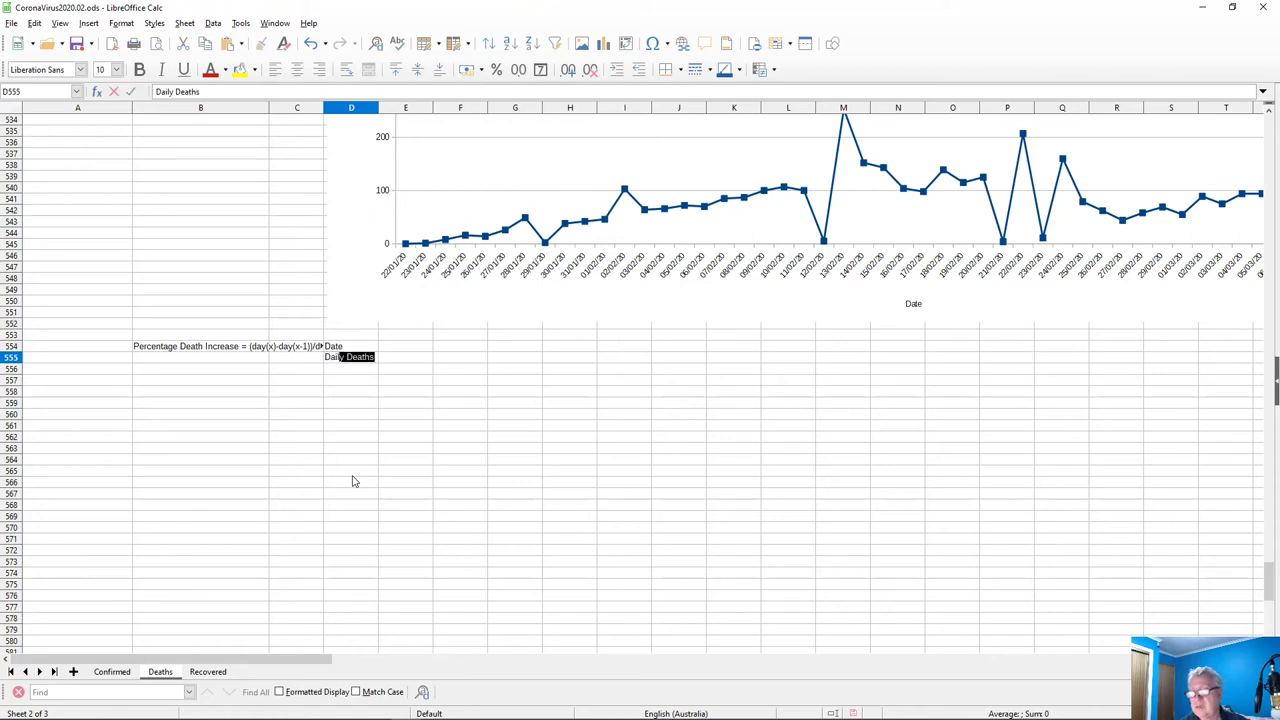
type("ly Deaths ")
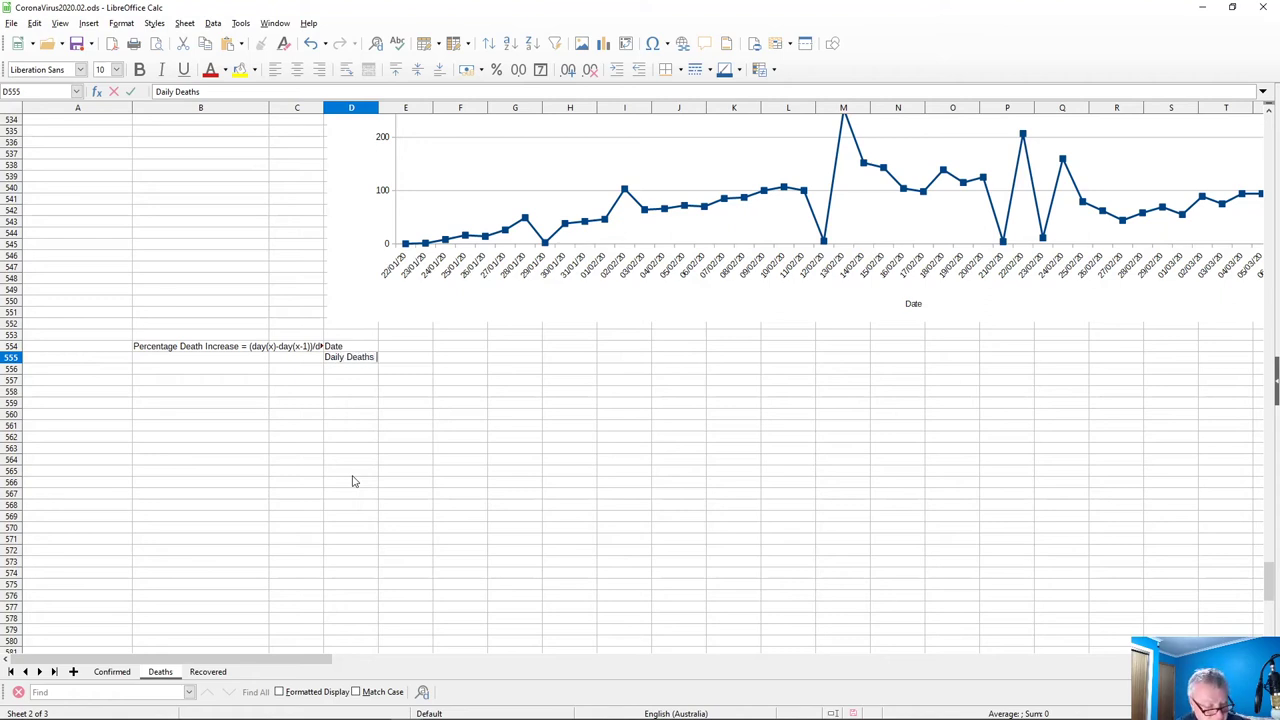
type("%")
key("Return")
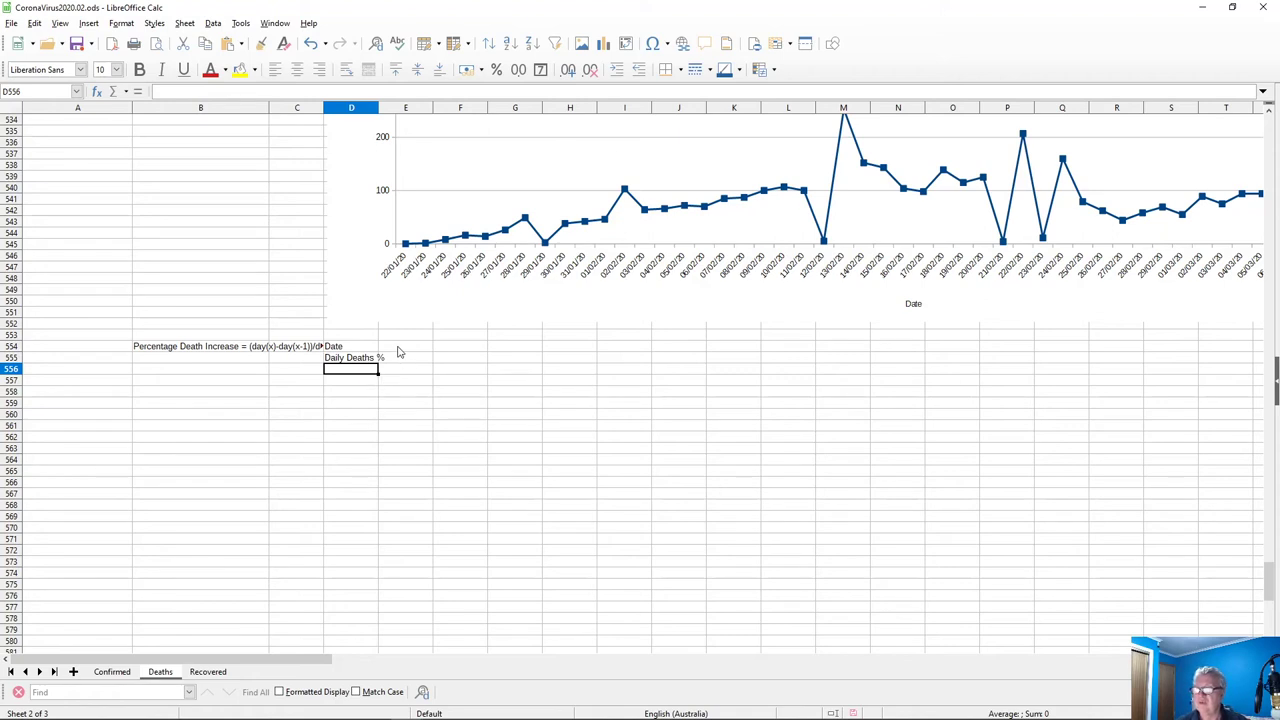
Copy the row of dates starting at E499 and paste it beside the Date label, starting in E554
scroll(400, 355, "up", 14)
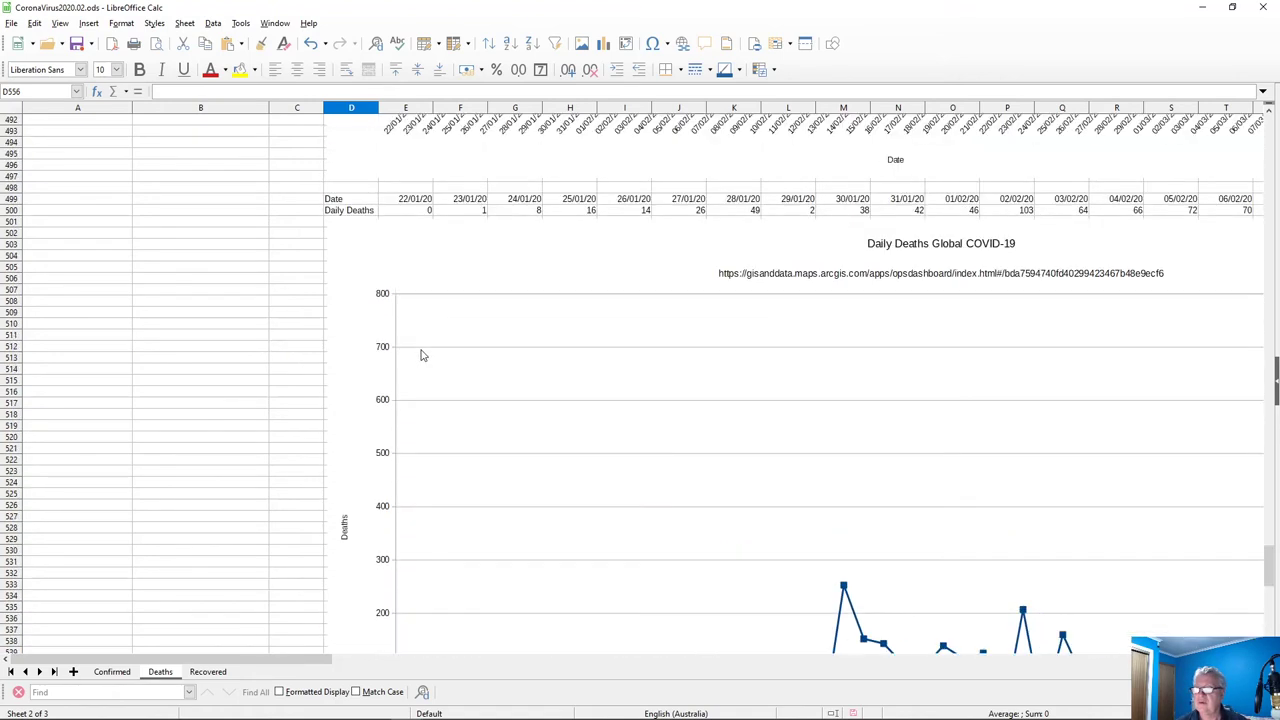
left_click(397, 202)
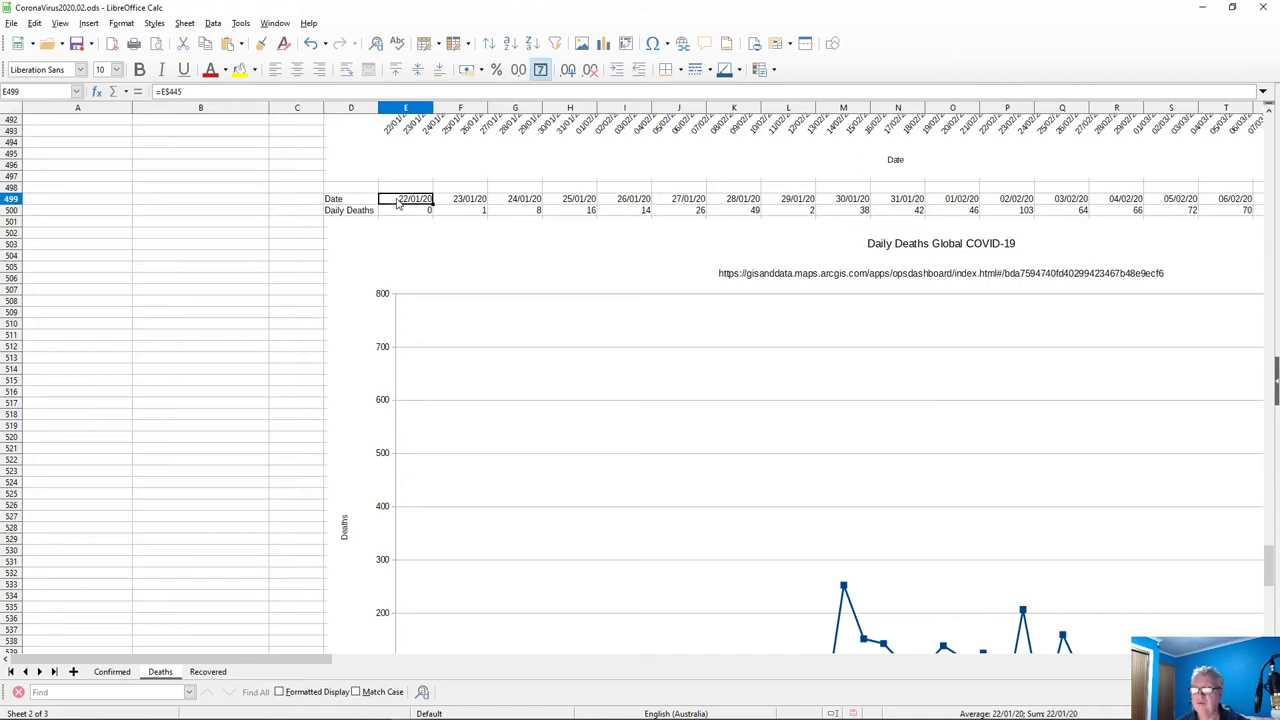
key("ctrl+shift+Right")
key("ctrl+c")
key("Home")
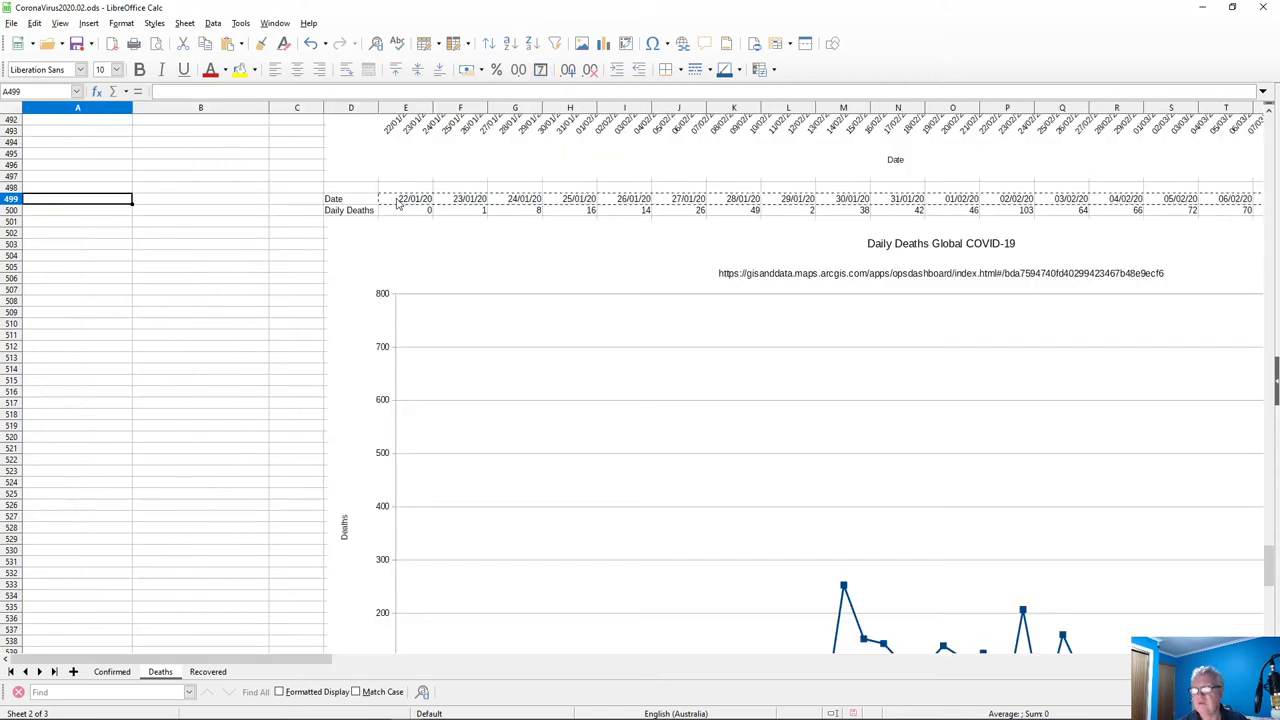
key("Page_Down")
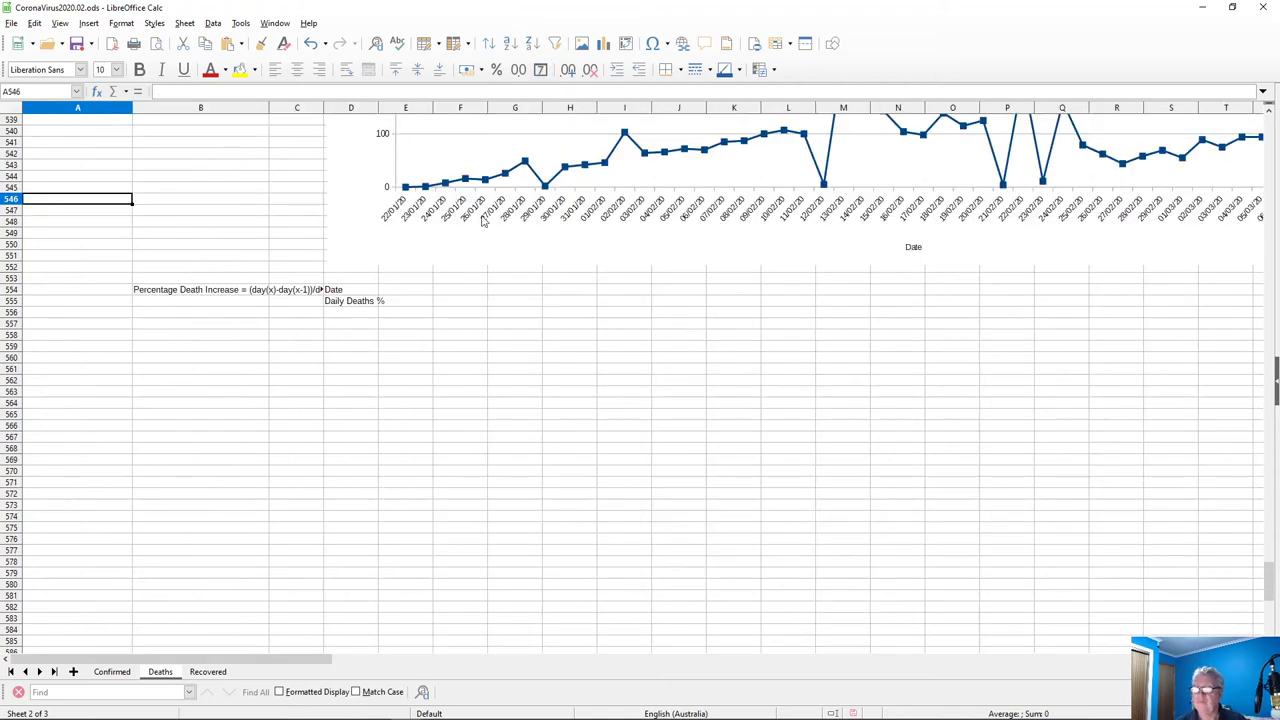
left_click(396, 292)
key("ctrl+v")
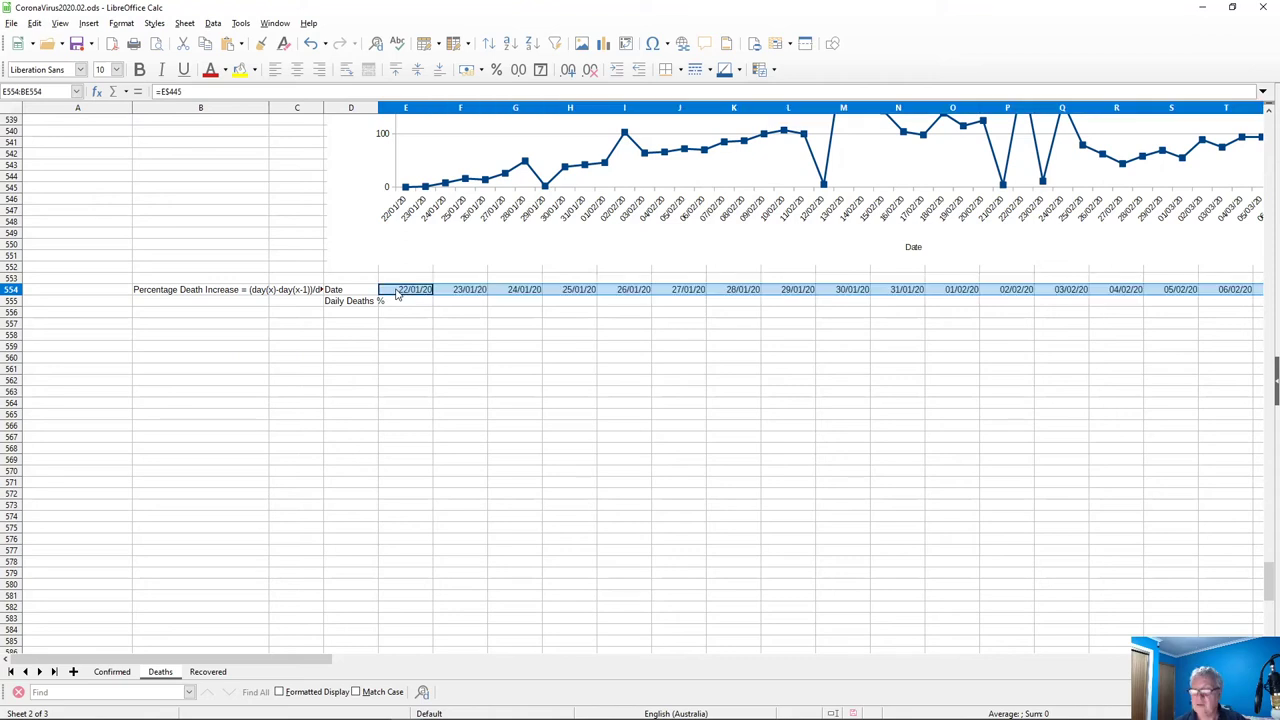
Enter 0 in E555 as the Daily Deaths % value for 22/01/20
left_click(397, 304)
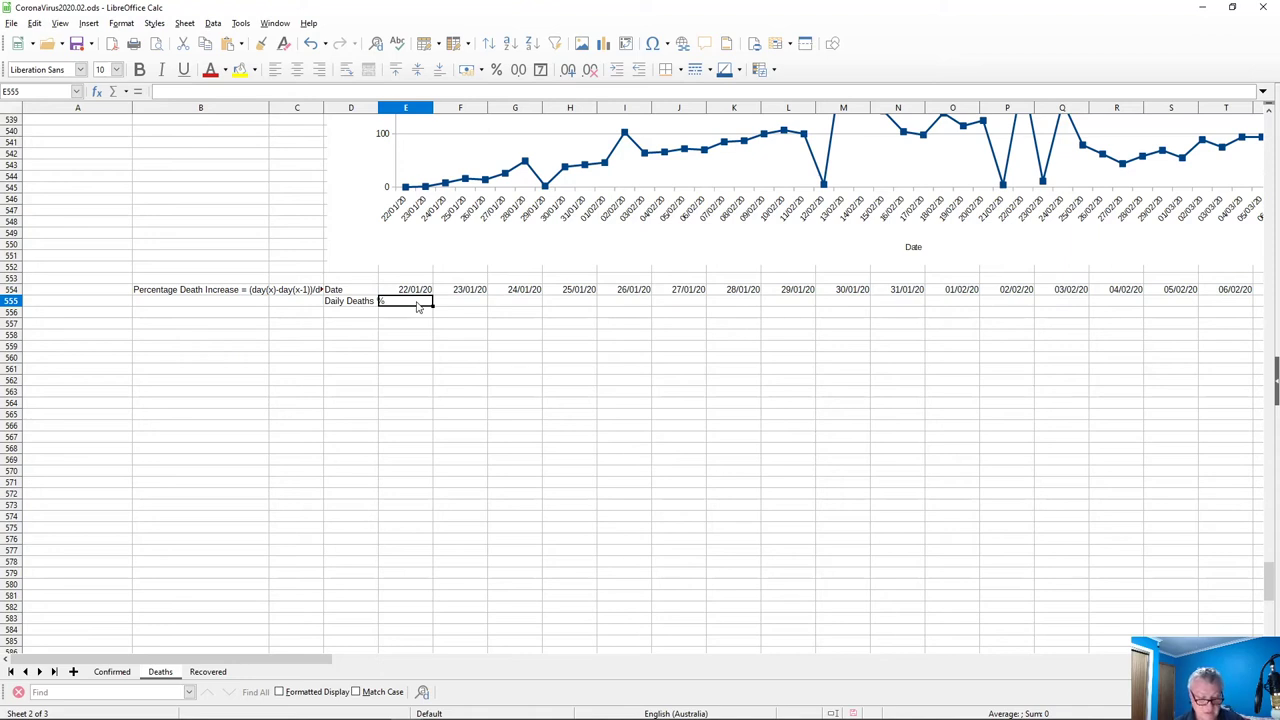
left_click(450, 306)
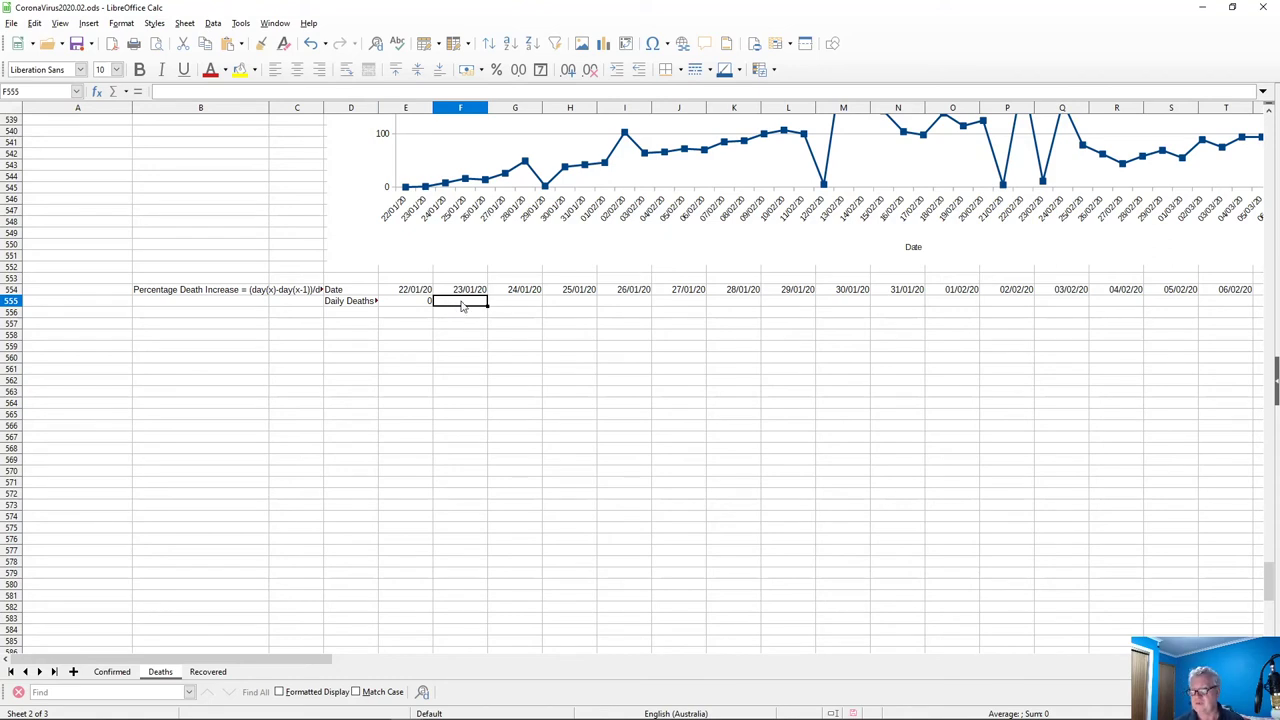
left_click(506, 306)
left_click(467, 306)
scroll(470, 310, "up", 18)
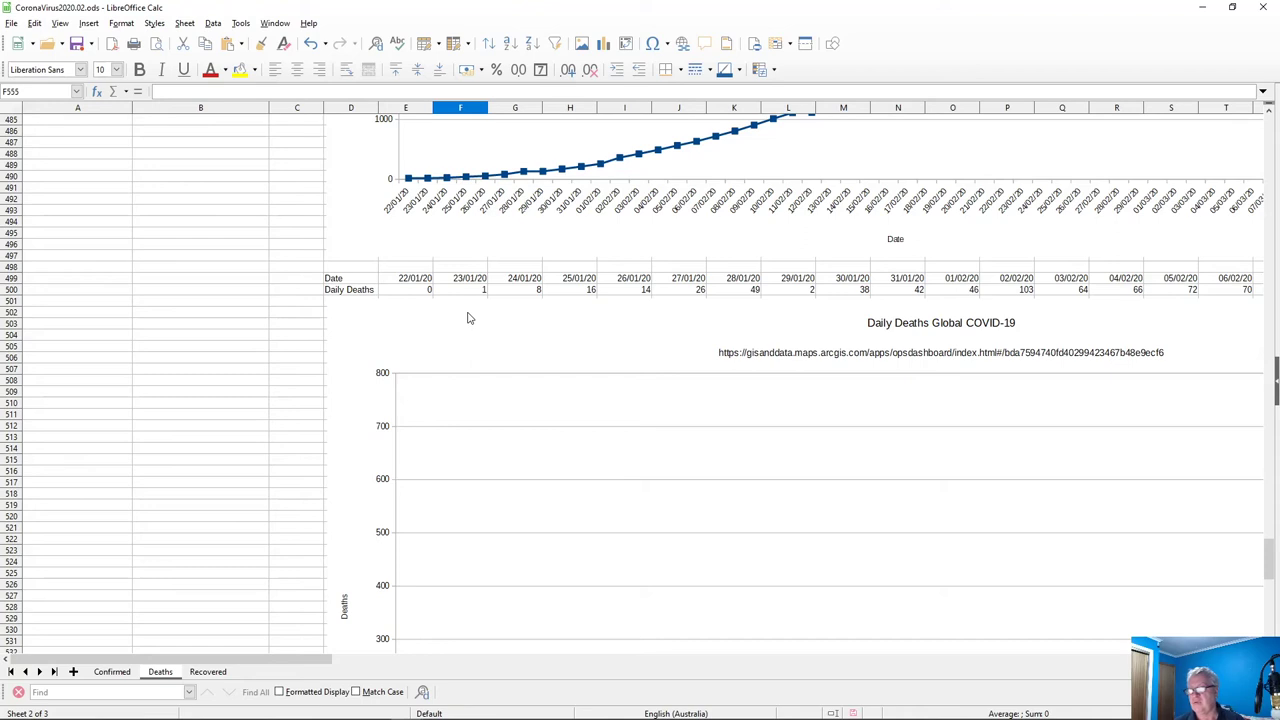
scroll(468, 322, "down", 17)
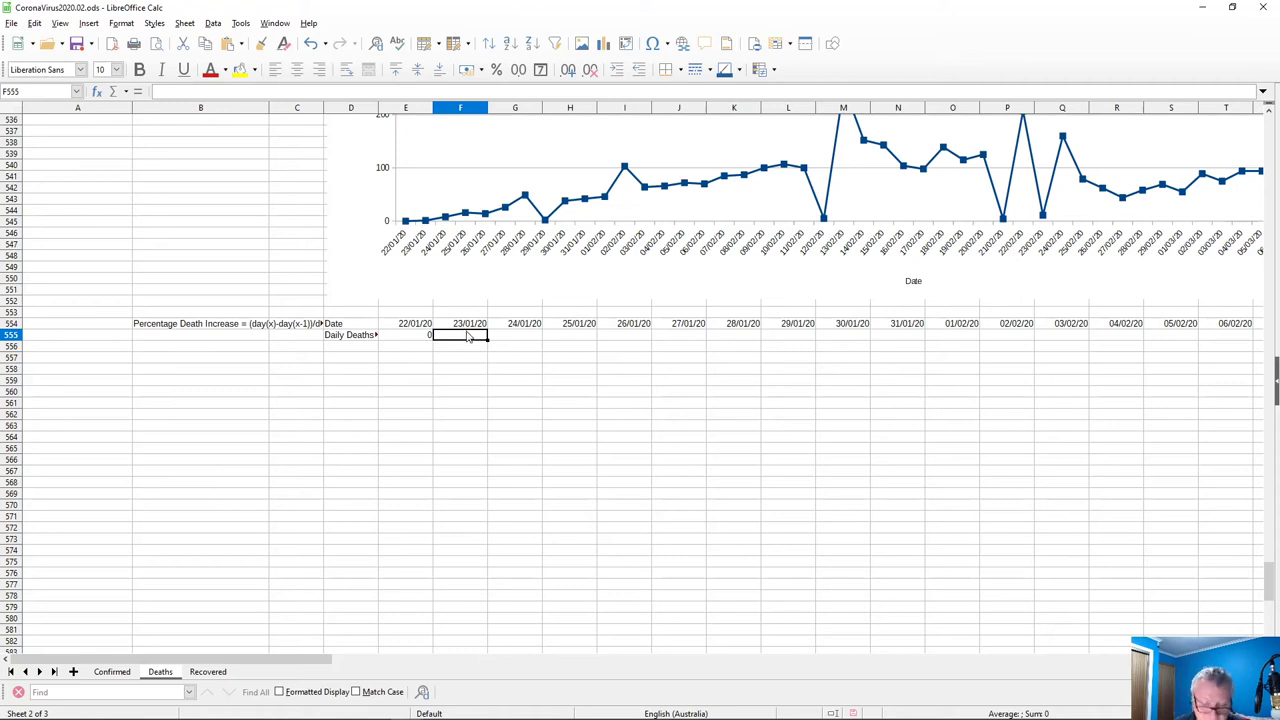
scroll(467, 337, "up", 7)
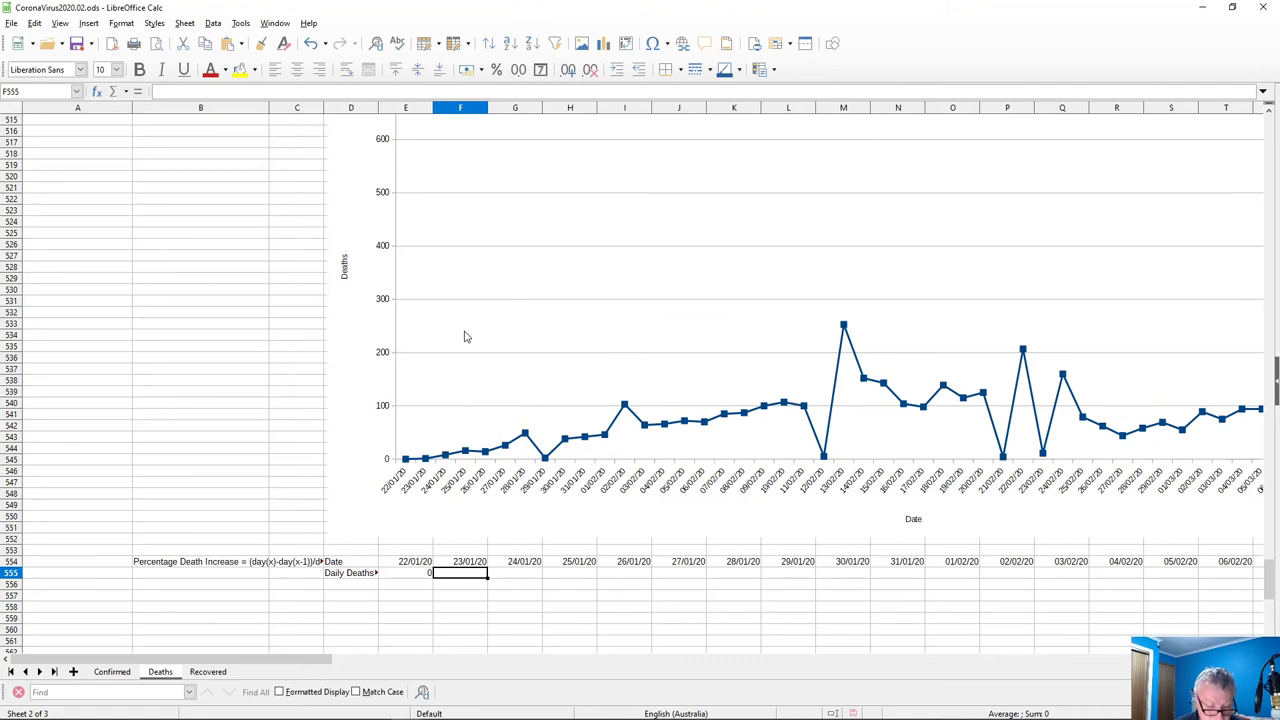
type("=")
scroll(466, 337, "up", 9)
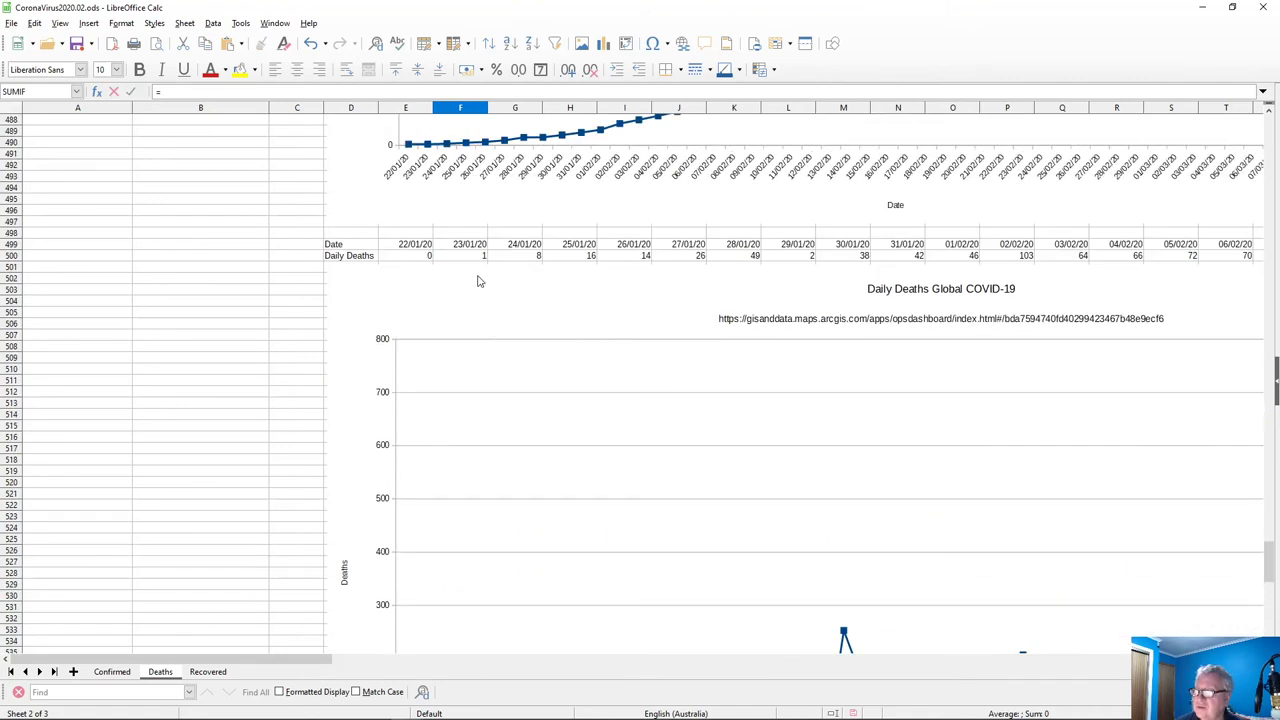
left_click(470, 246)
left_click(470, 258)
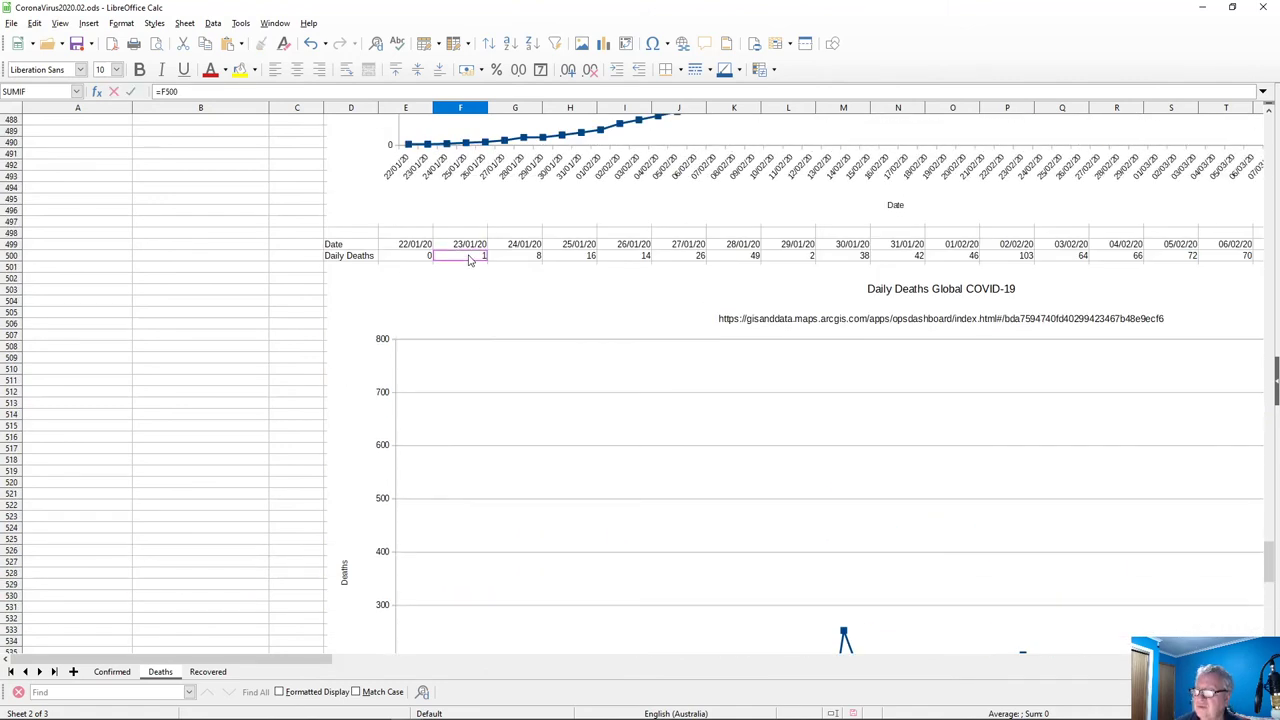
scroll(468, 318, "down", 16)
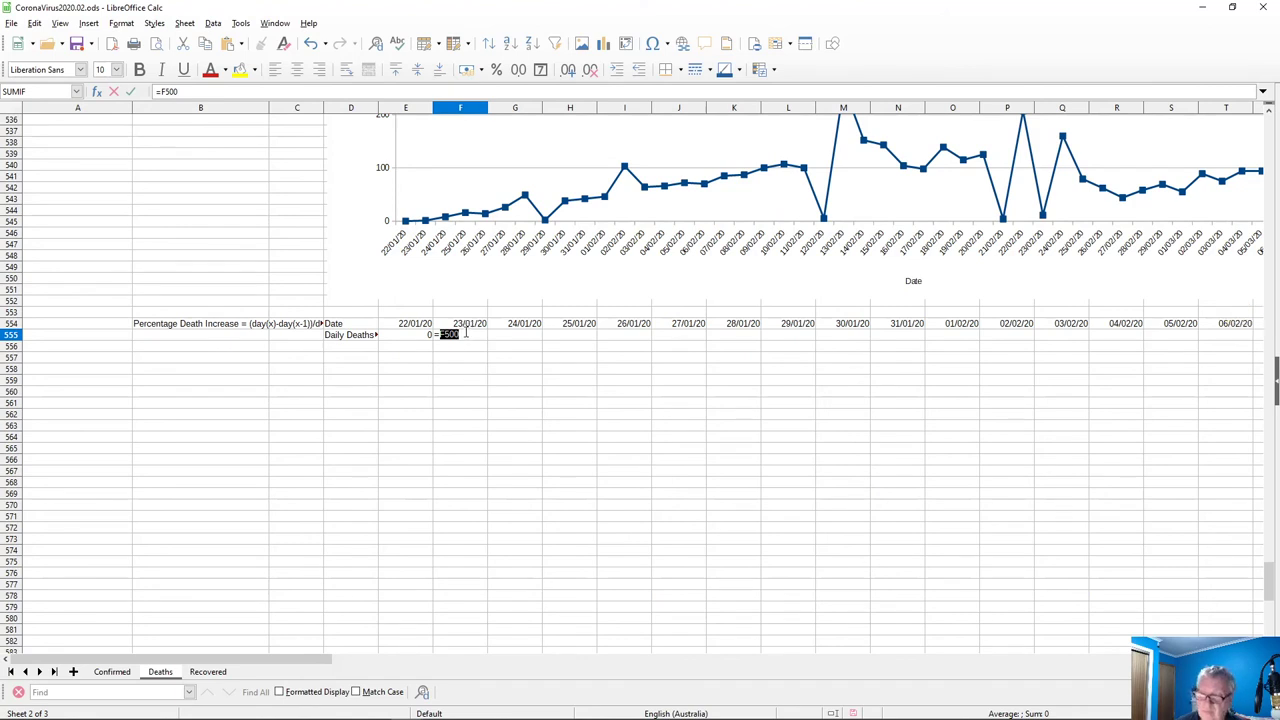
type("/")
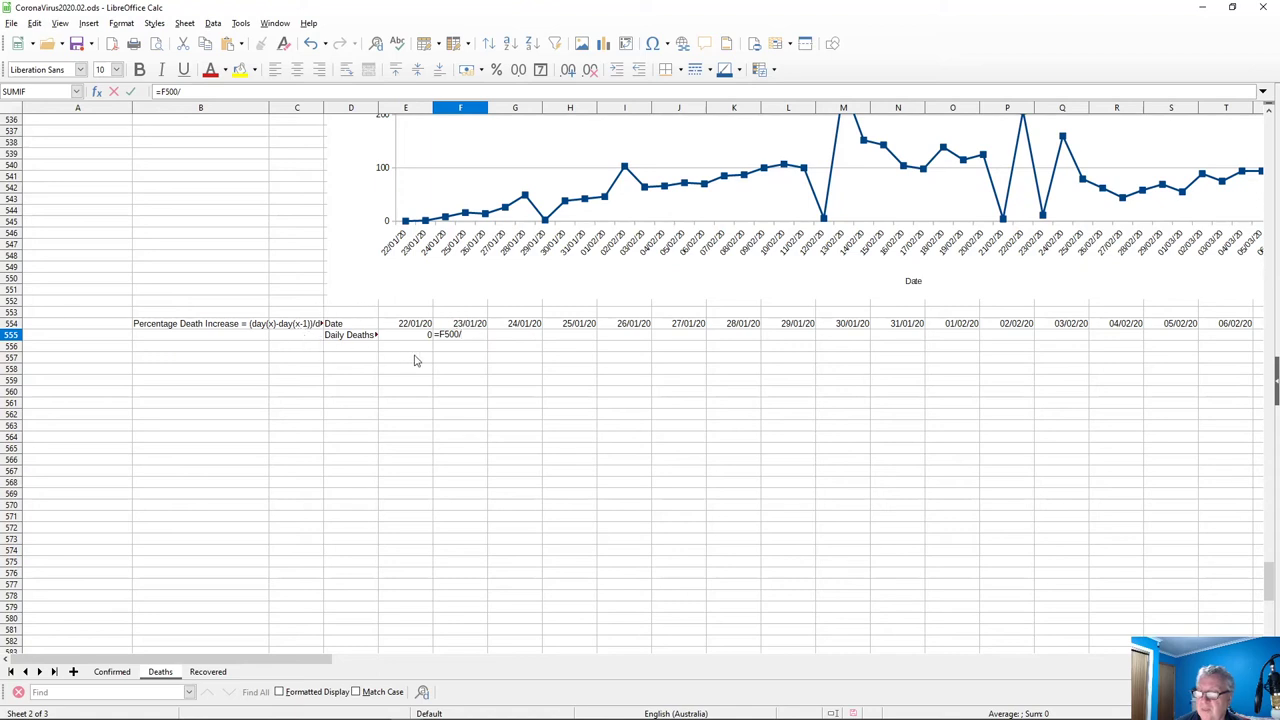
key("BackSpace")
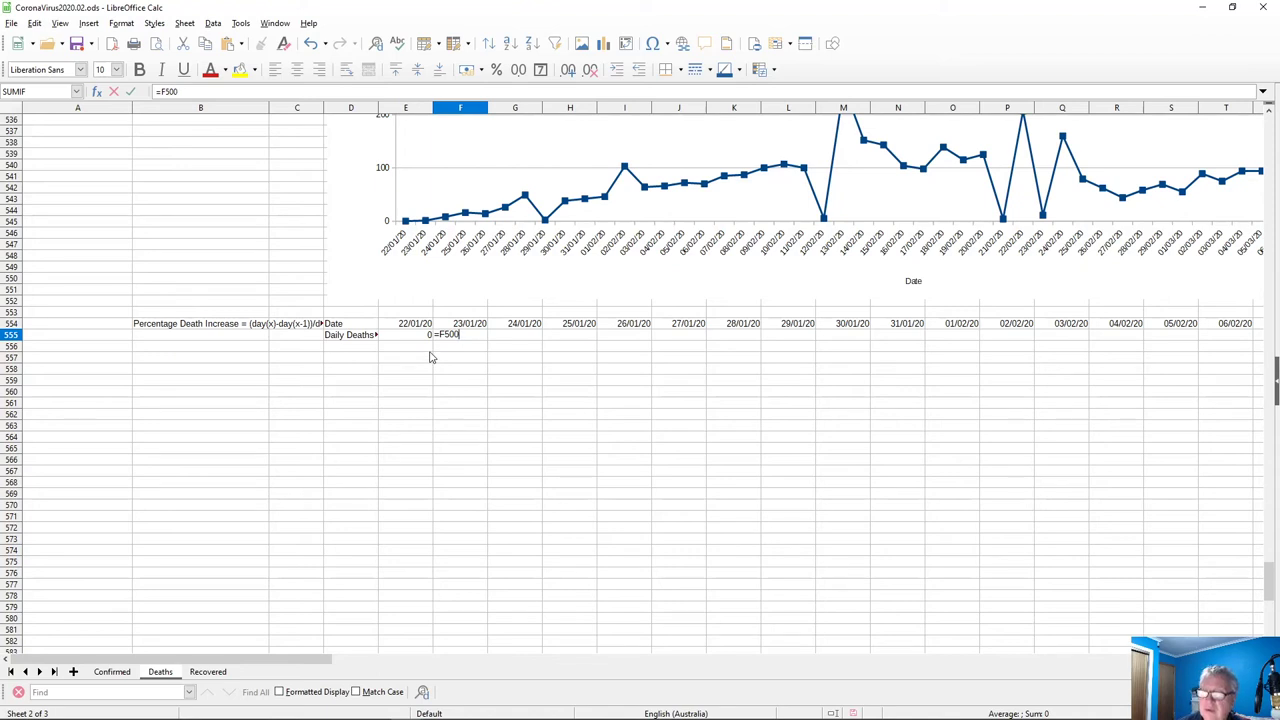
key("Left")
key("ctrl+Up")
key("ctrl+Up")
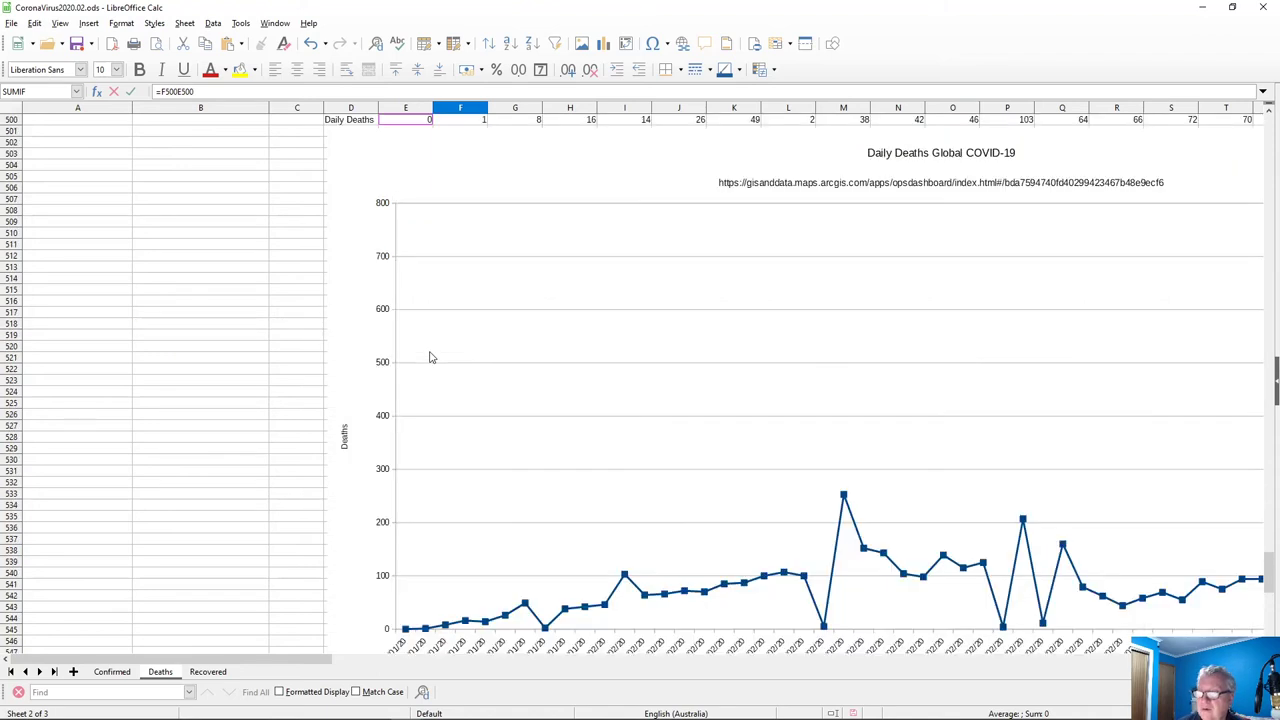
key("ctrl+Down")
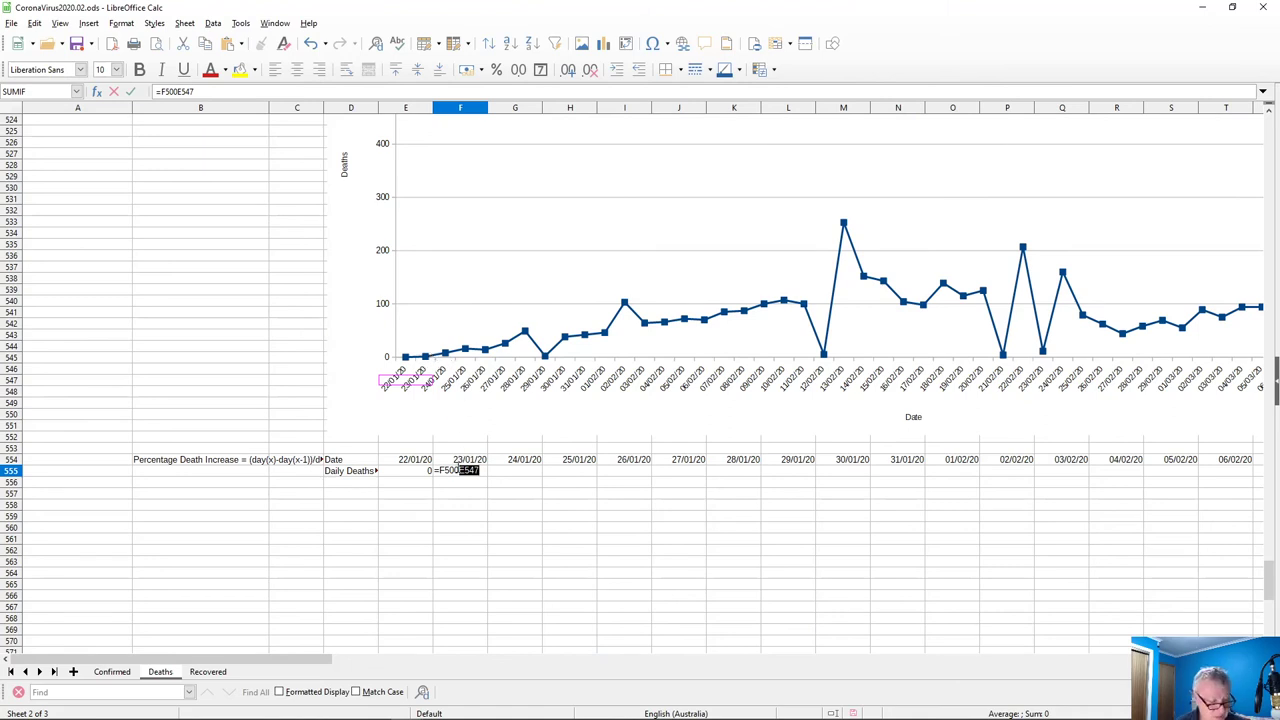
key("Escape")
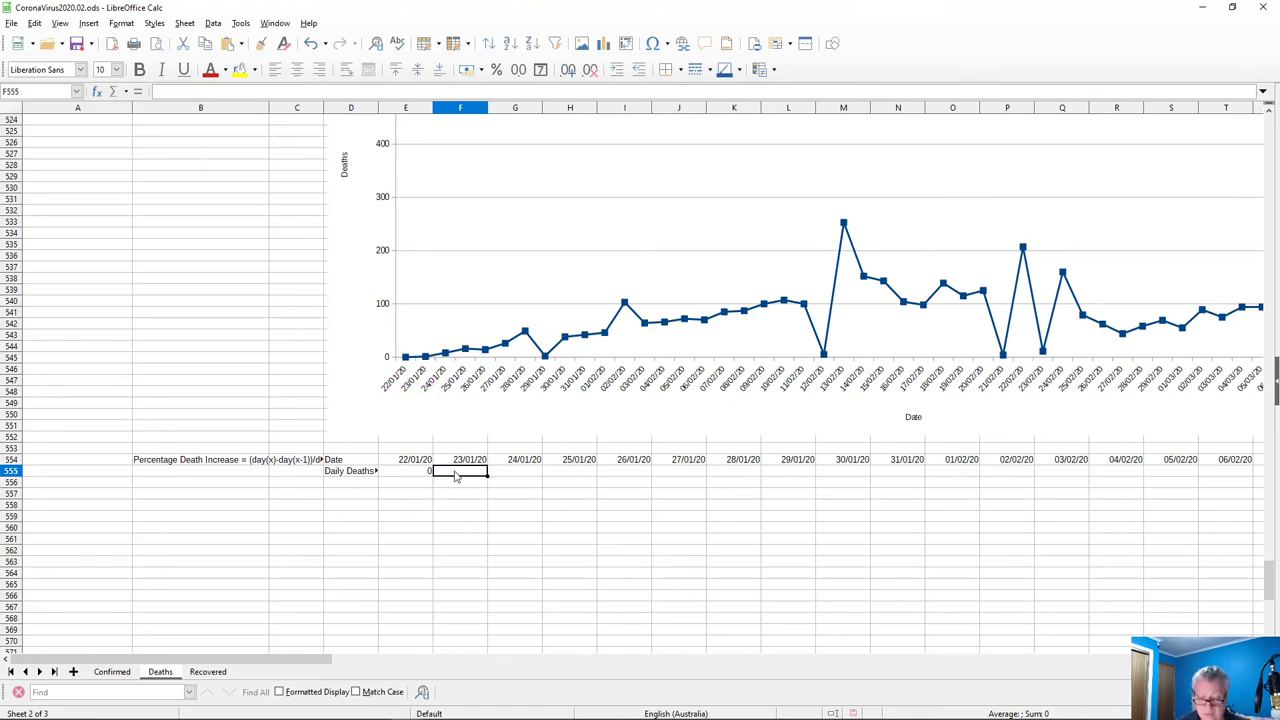
Enter the percentage increase formula =(F500-E500)/E500 in F555, the Daily Deaths % cell for 23/01/20
type("=")
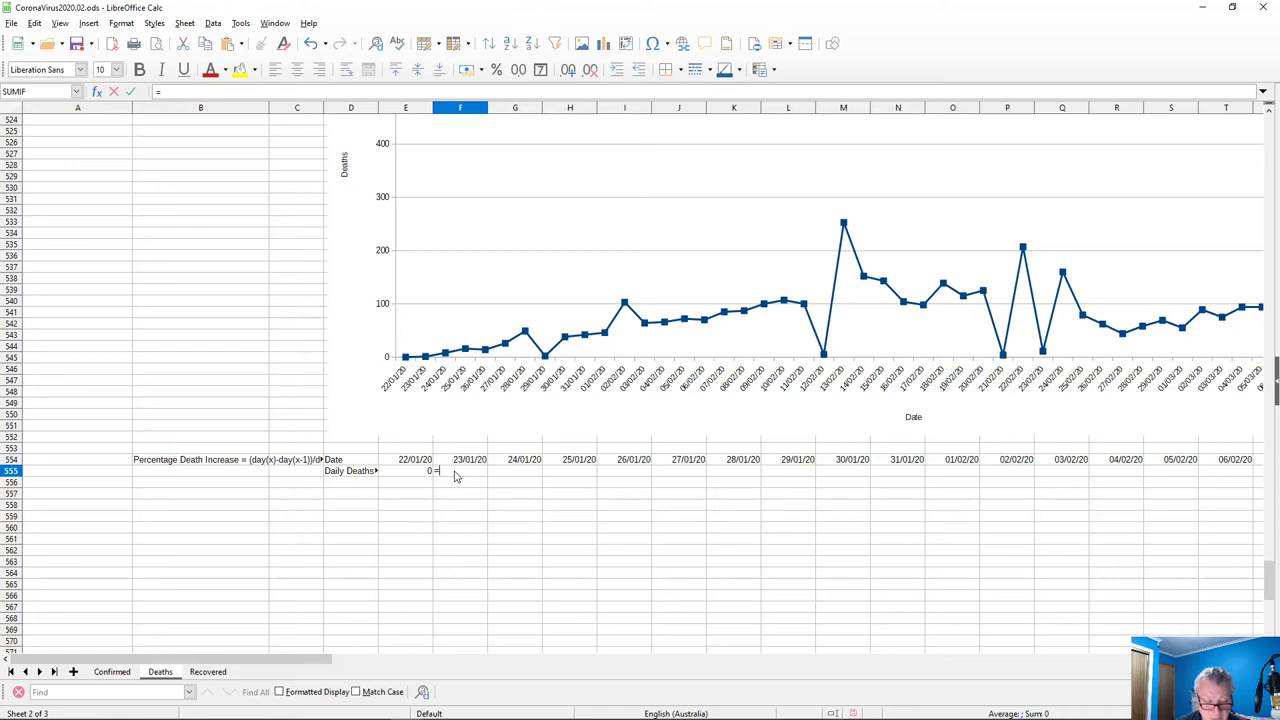
type("9")
key("BackSpace")
type("(")
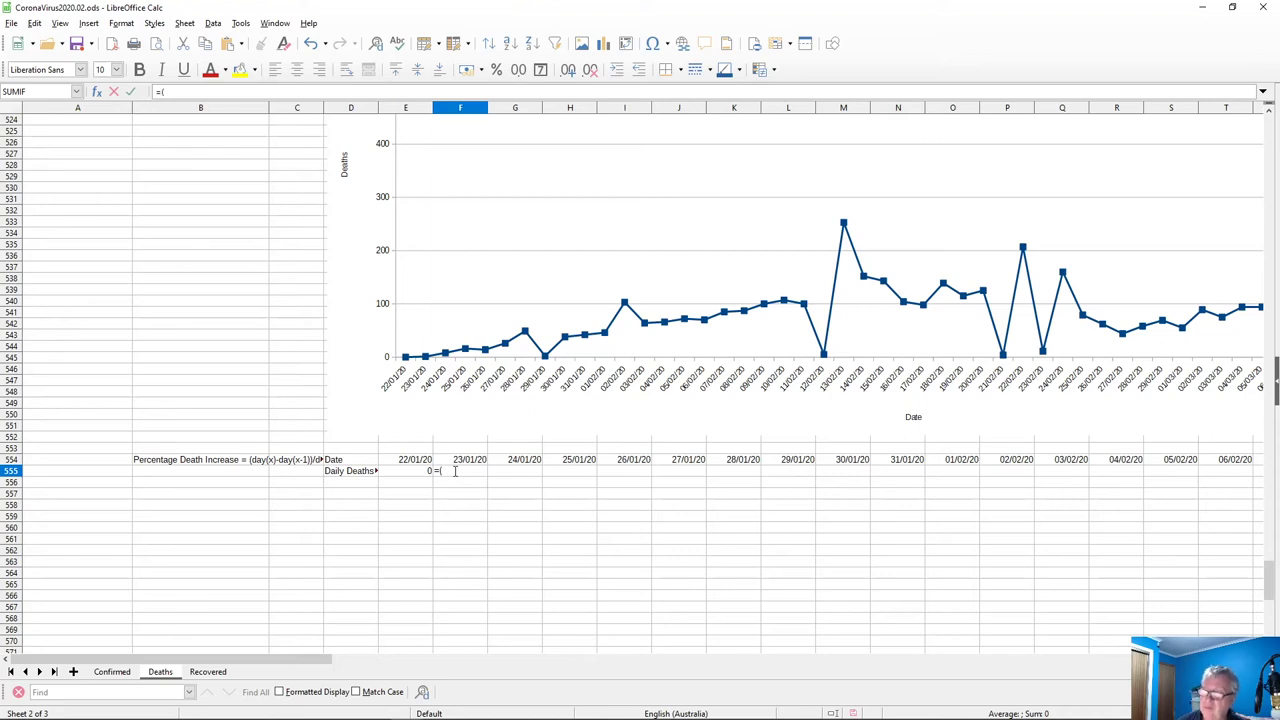
scroll(466, 349, "up", 15)
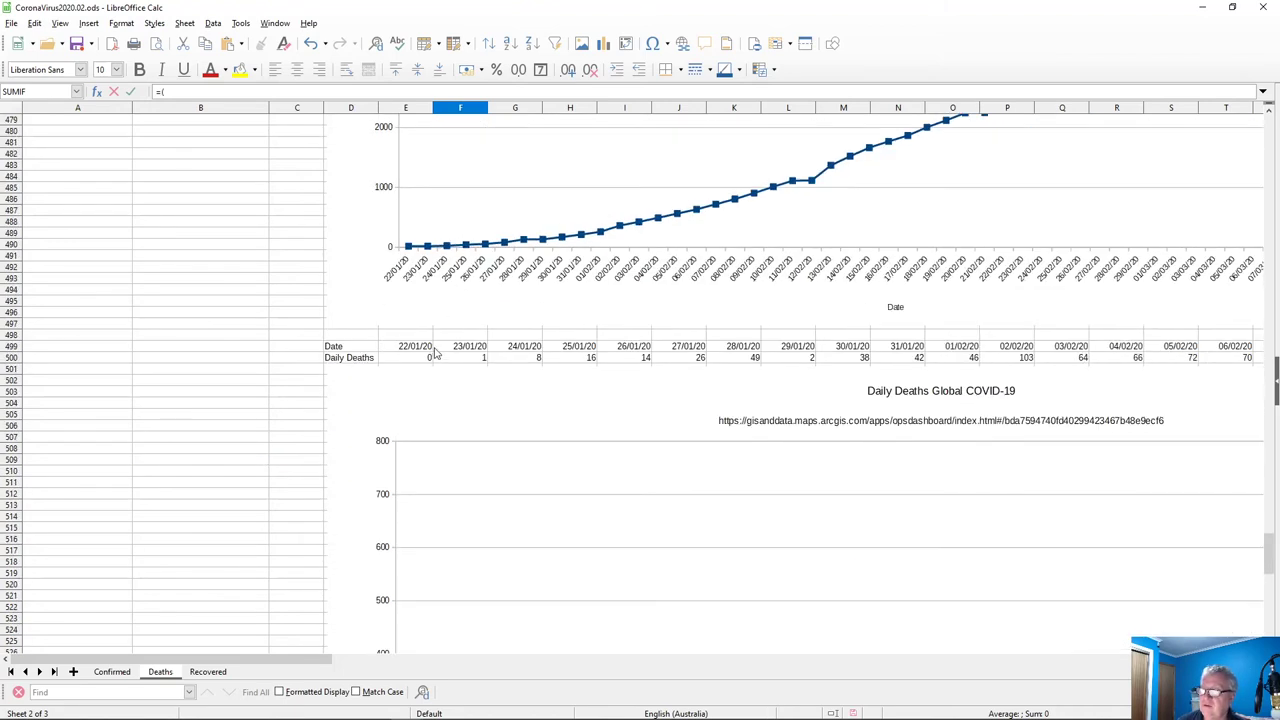
left_click(451, 362)
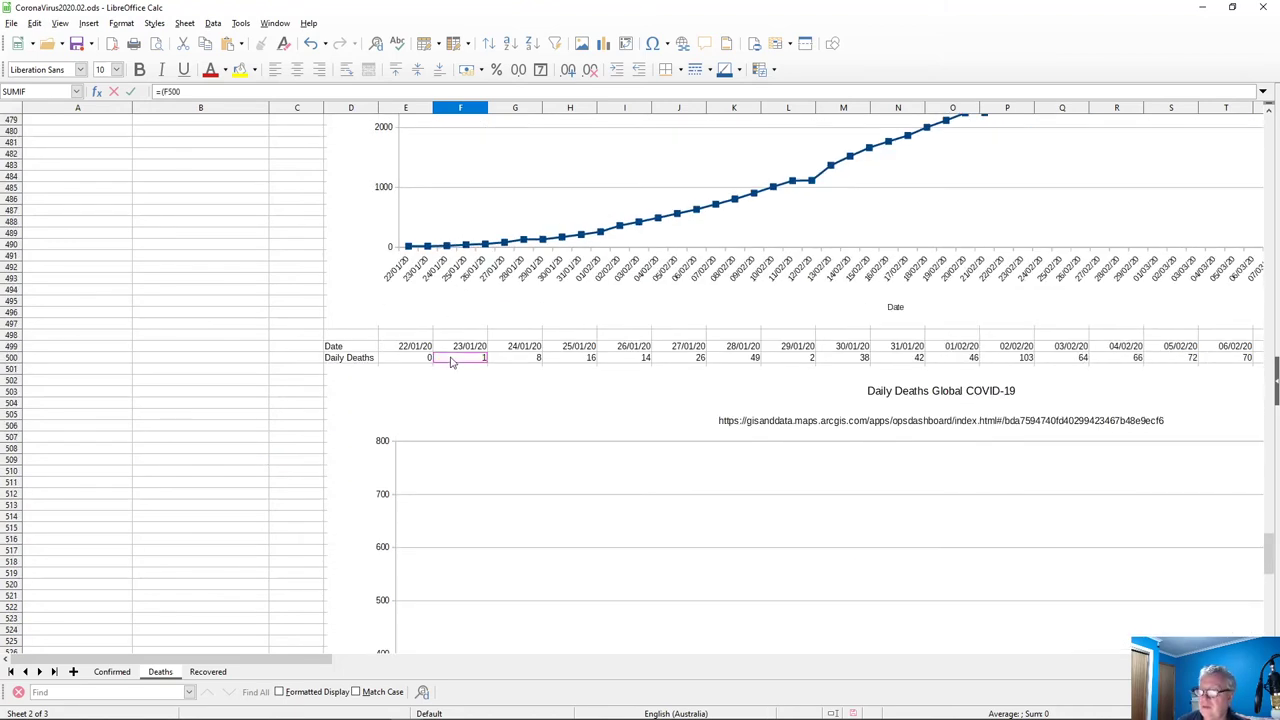
scroll(452, 362, "down", 13)
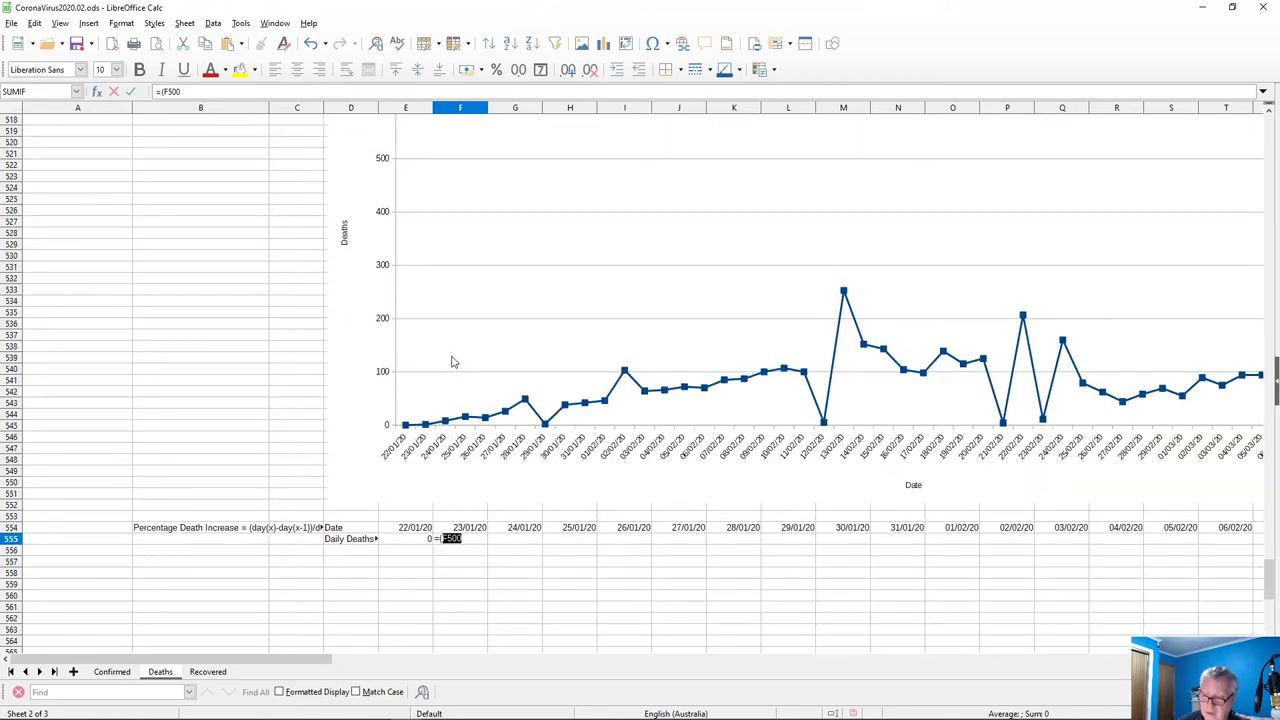
type("-")
scroll(452, 362, "up", 12)
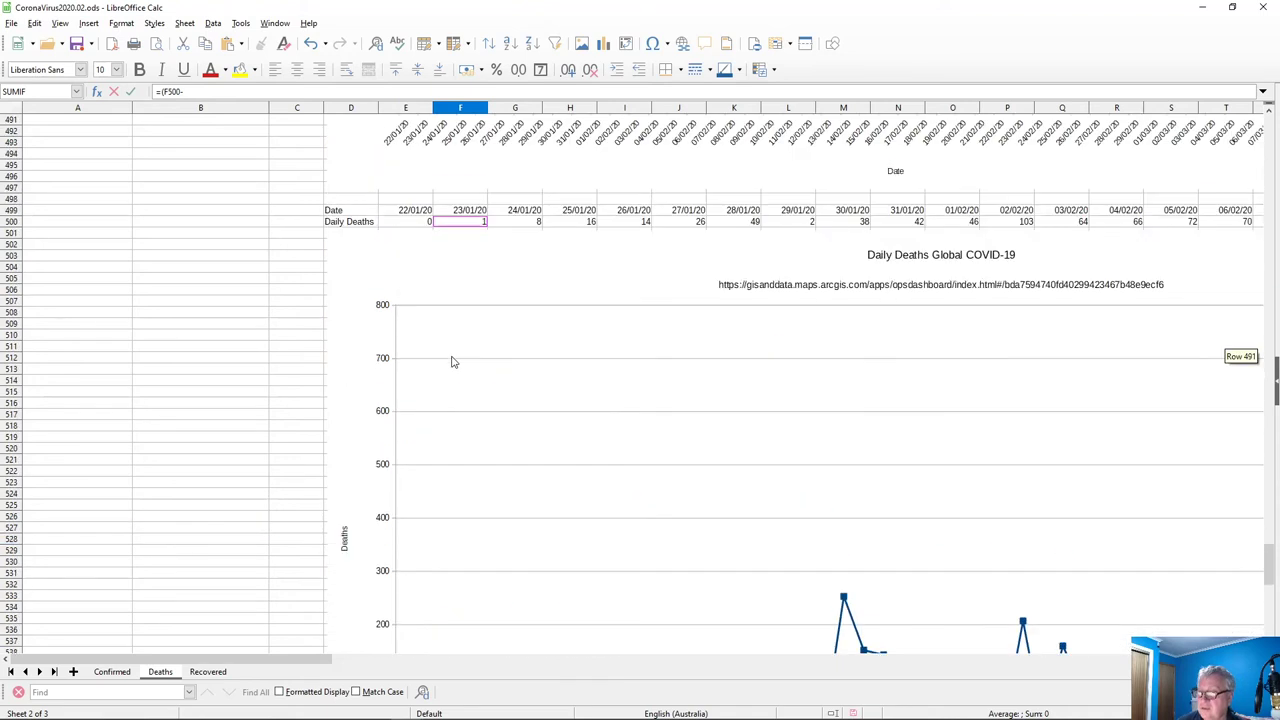
left_click(412, 326)
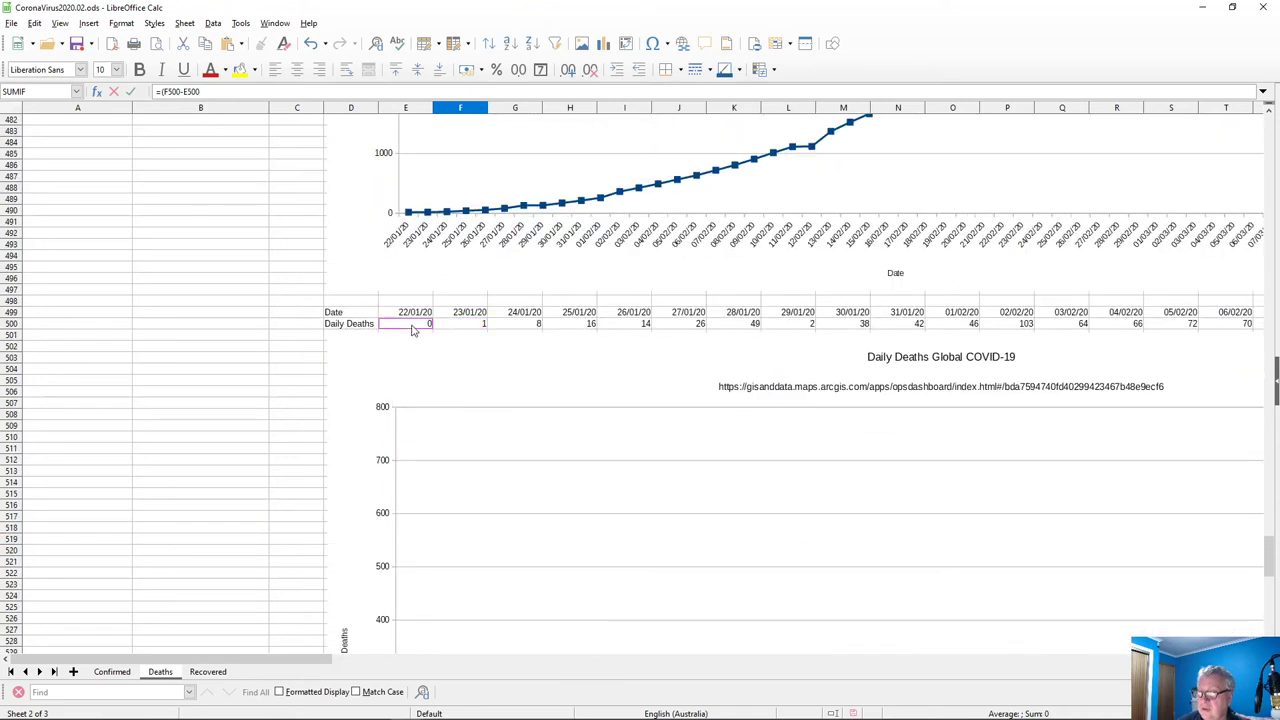
scroll(420, 352, "down", 12)
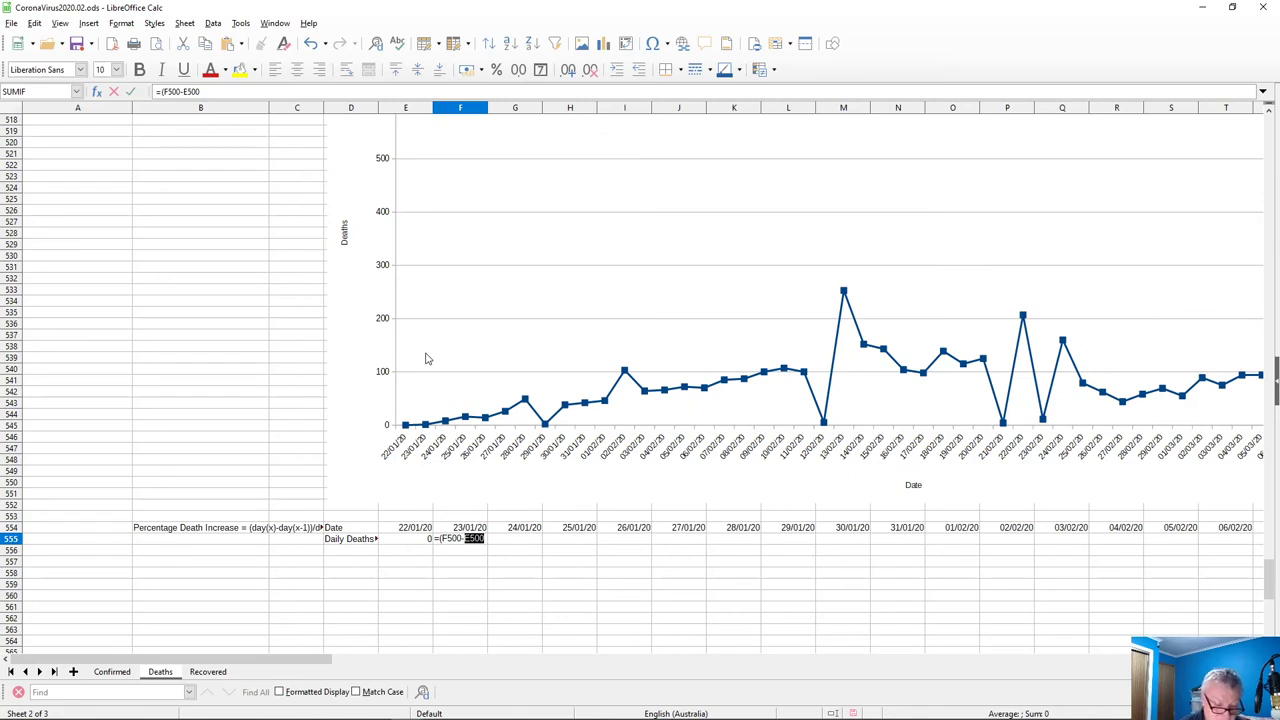
type(")")
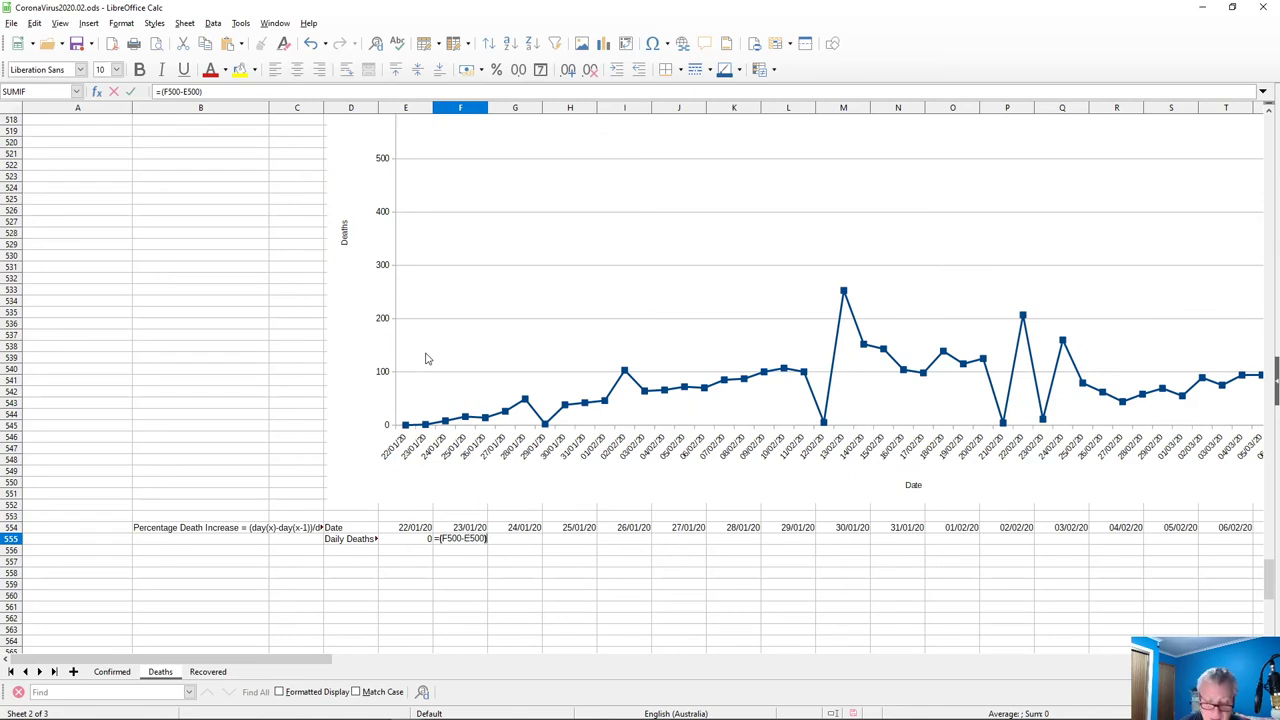
type("/")
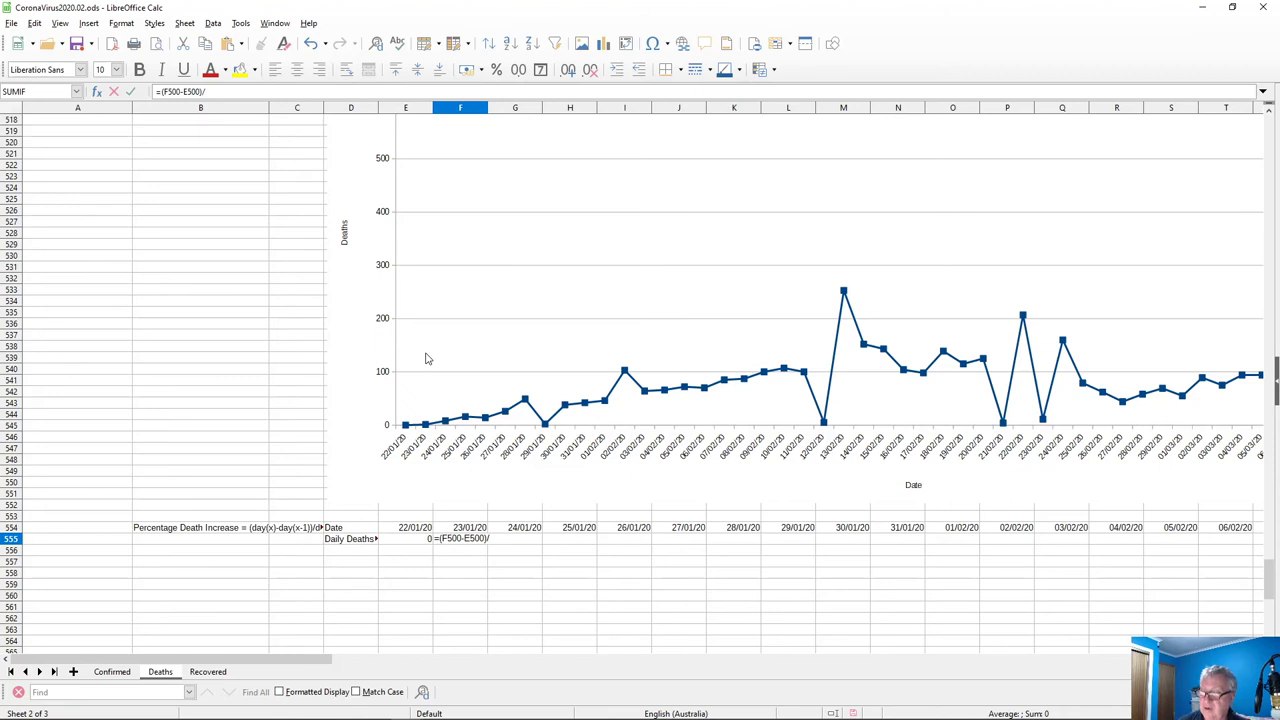
scroll(448, 331, "up", 7)
scroll(448, 331, "up", 4)
left_click(405, 291)
scroll(405, 357, "down", 12)
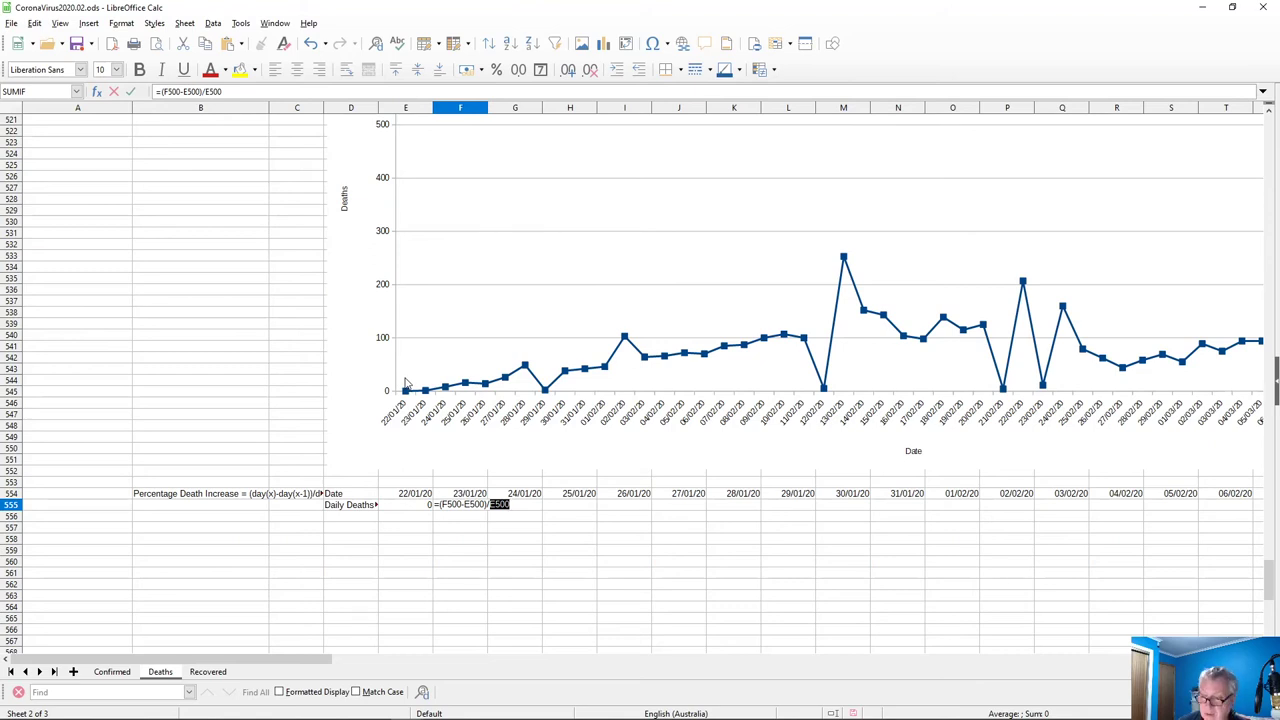
key("Return")
Copy the formula from F555 into G555 for 24/01/20 and check it against the Daily Deaths row
left_click(467, 507)
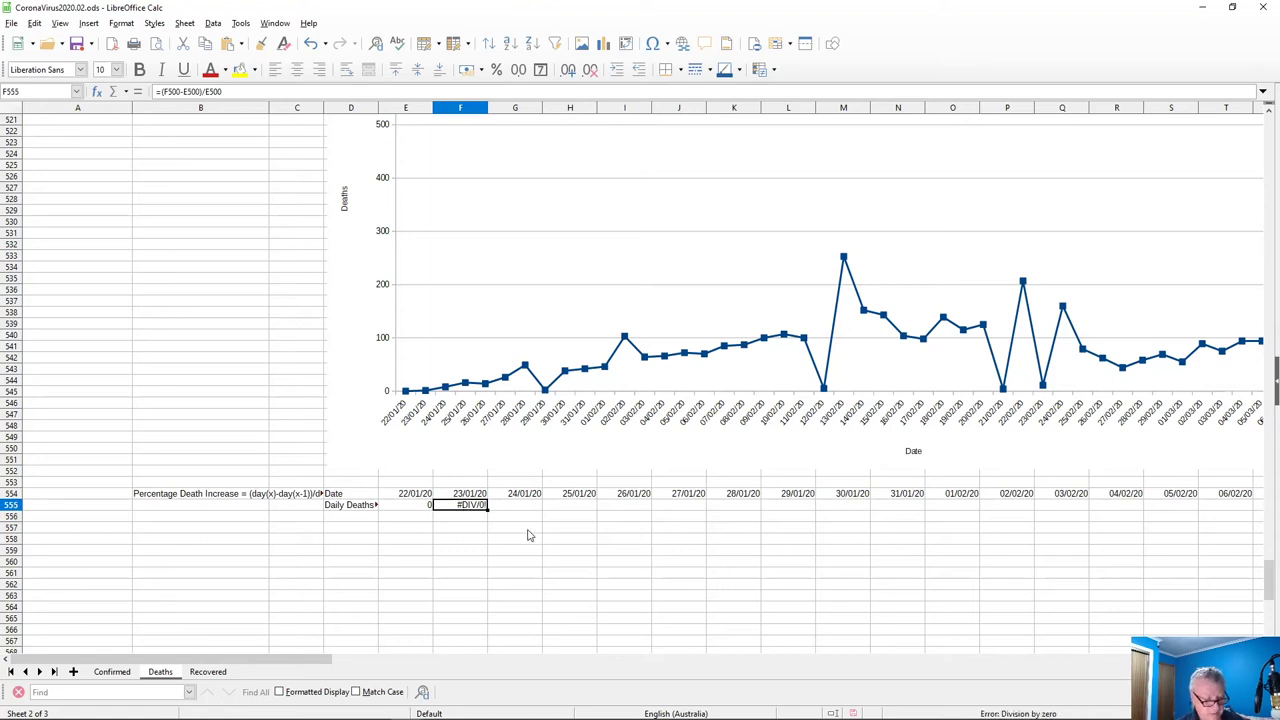
key("Right")
type("=(G500-F500)/F500")
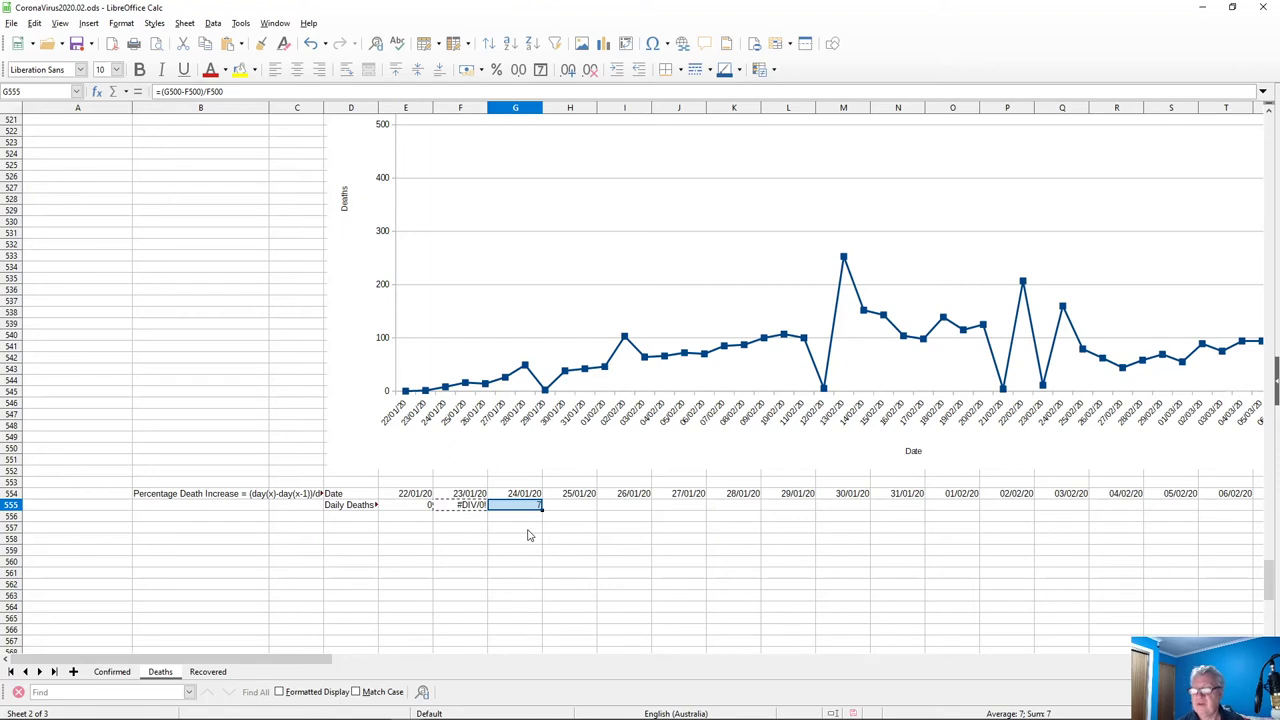
scroll(530, 533, "up", 16)
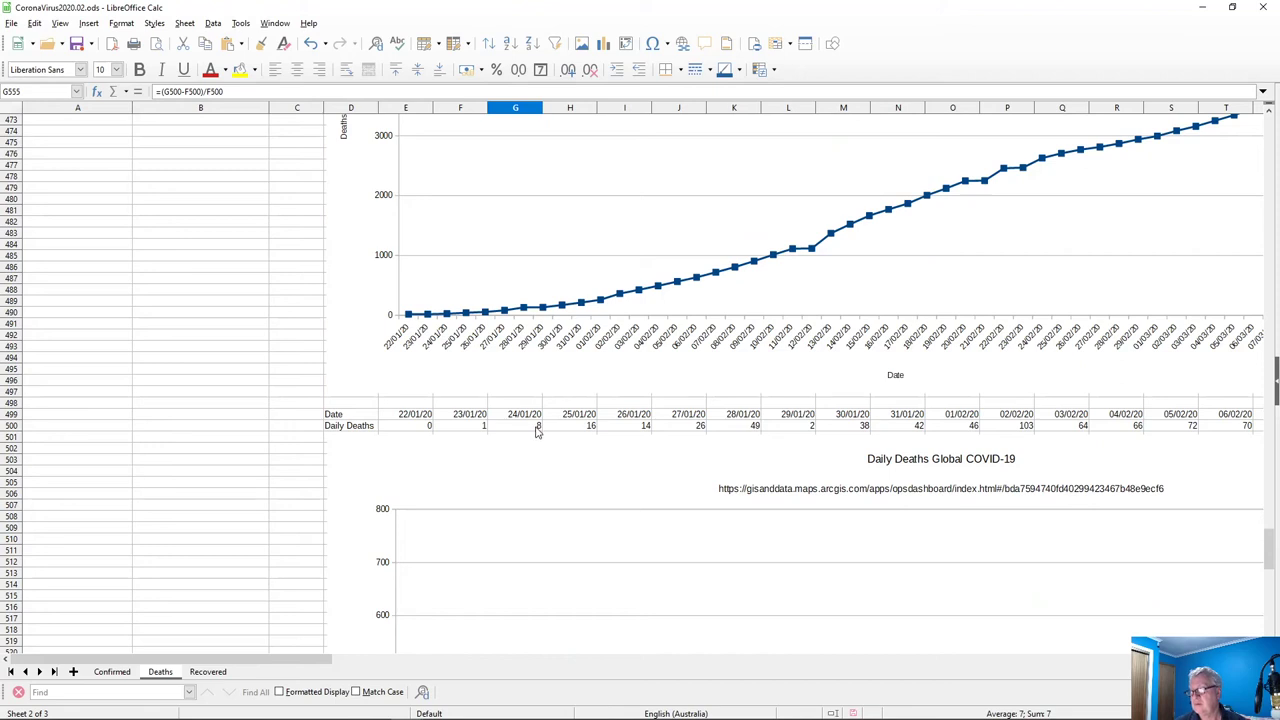
scroll(537, 430, "down", 20)
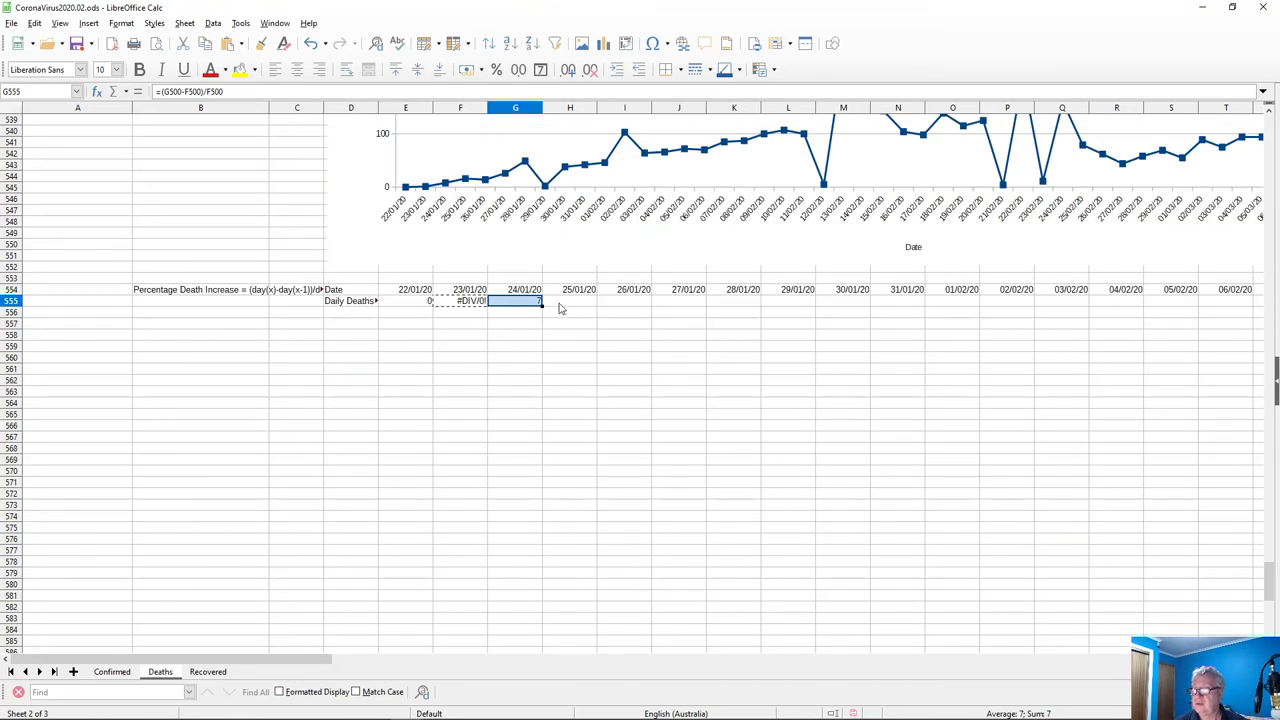
Paste the copied formula into H555 and I555 for 25/01/20 and 26/01/20, comparing with the Daily Deaths figures in row 500
left_click(560, 302)
type("1")
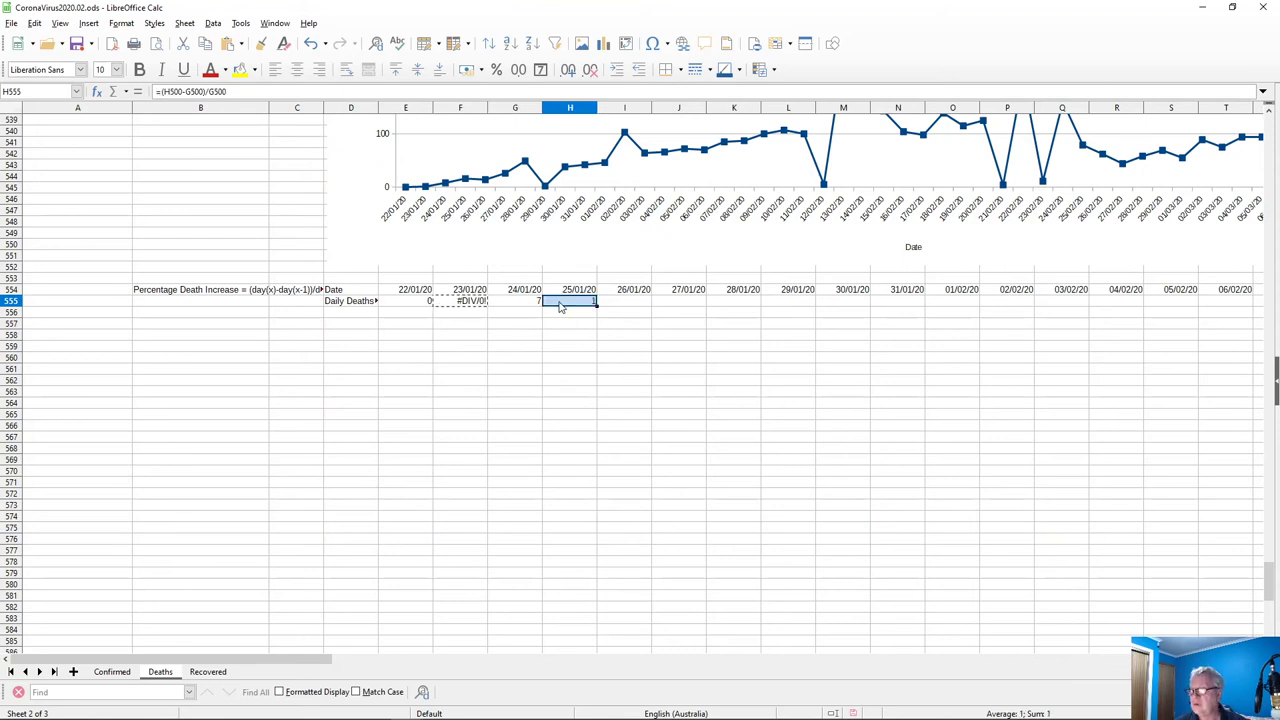
left_click(617, 302)
key("ctrl+v")
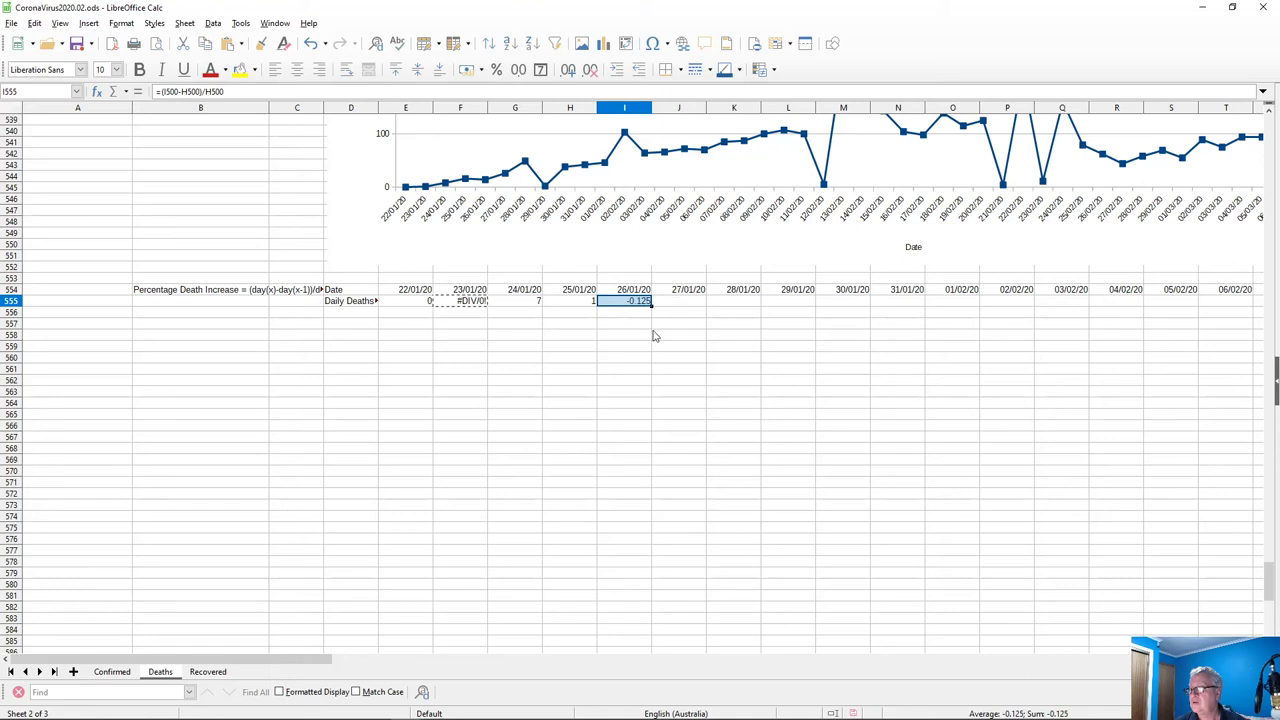
scroll(650, 335, "up", 17)
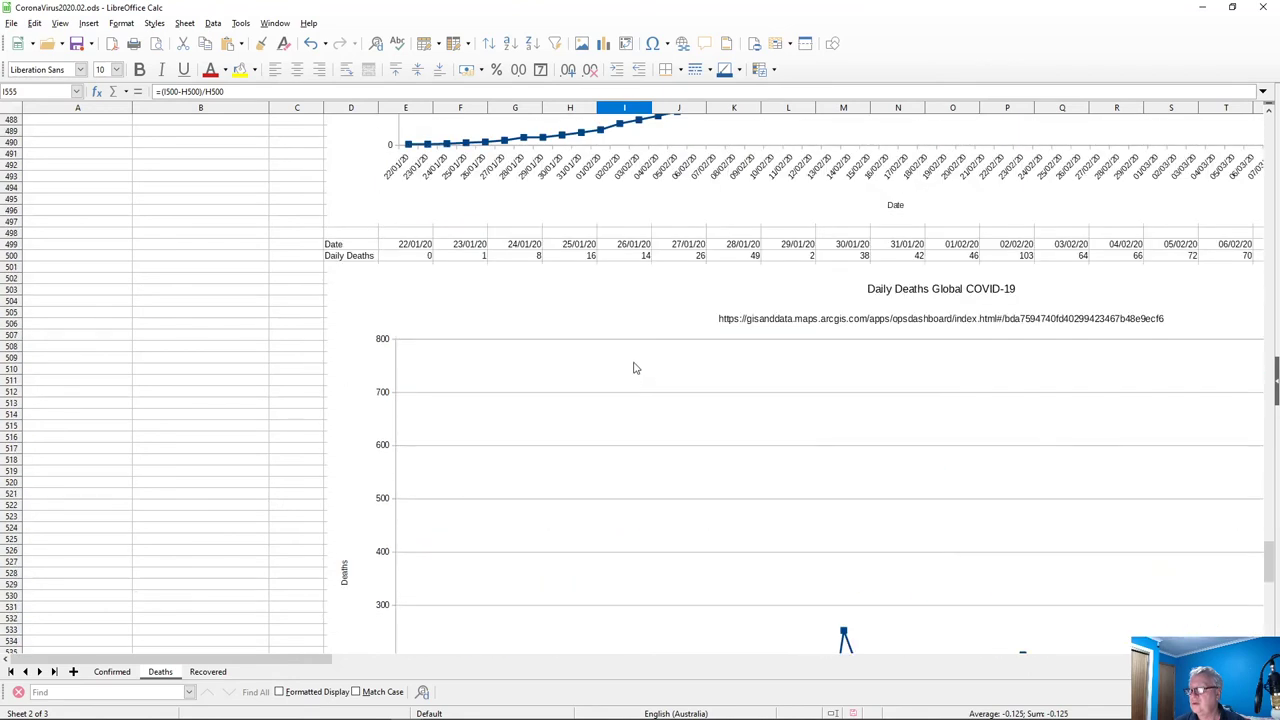
scroll(633, 368, "down", 13)
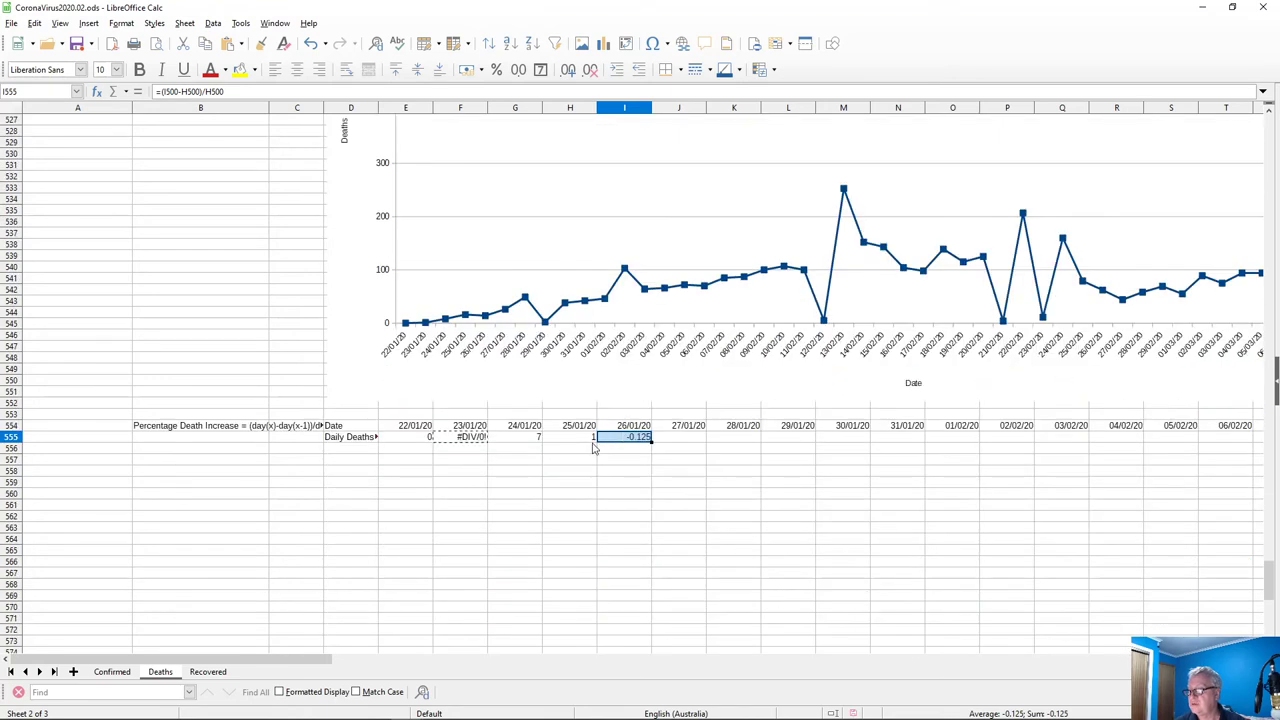
scroll(593, 447, "up", 15)
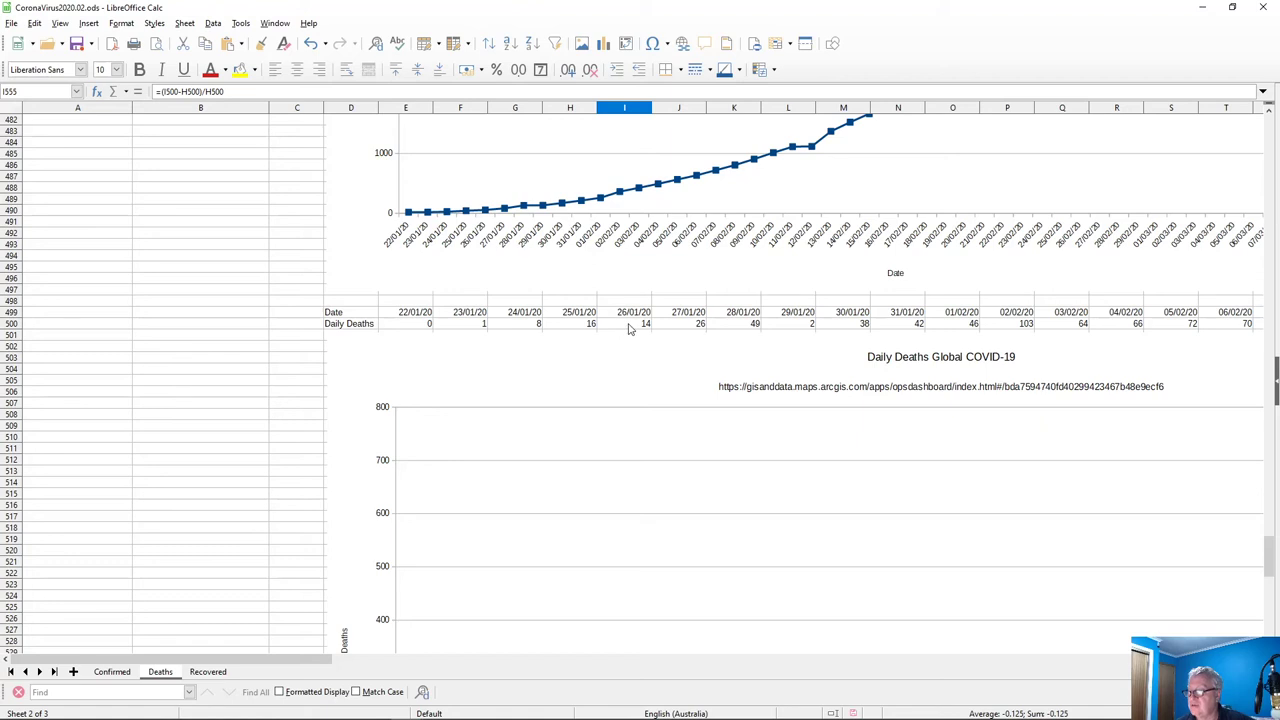
scroll(630, 330, "down", 16)
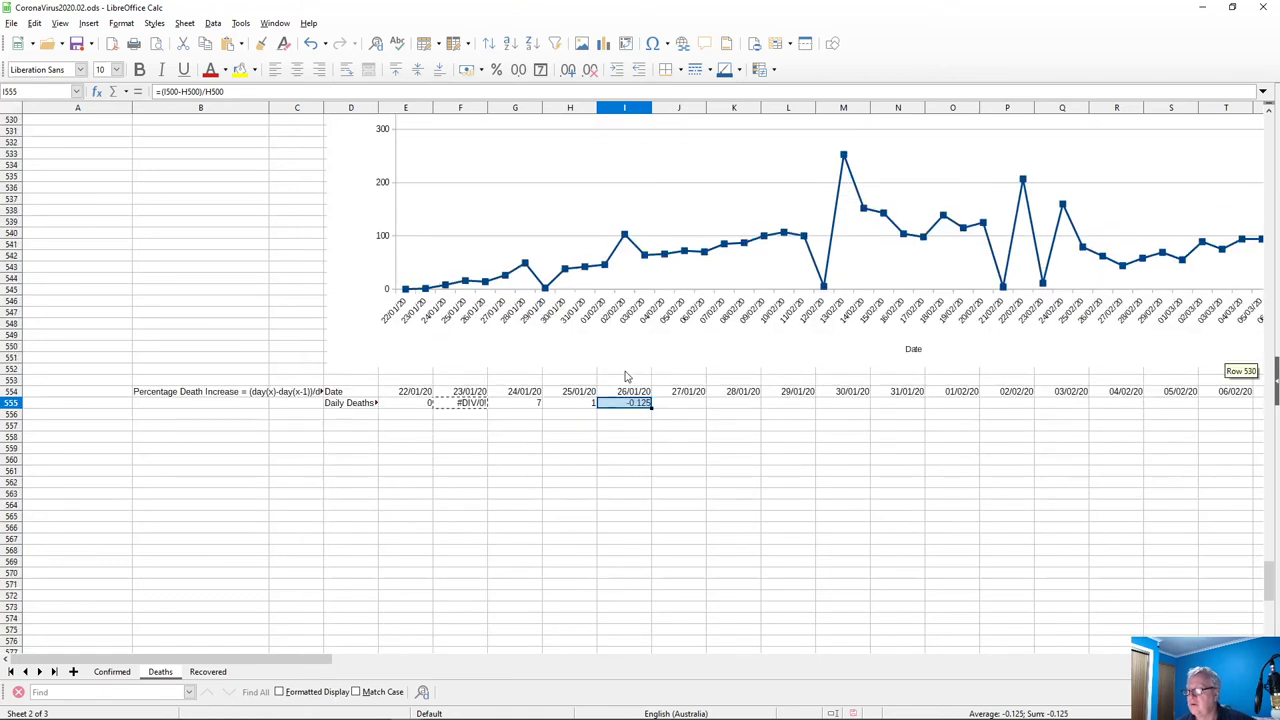
Paste the copied formula into J555 for 27/01/20 and check it against the Daily Deaths row
left_click(663, 405)
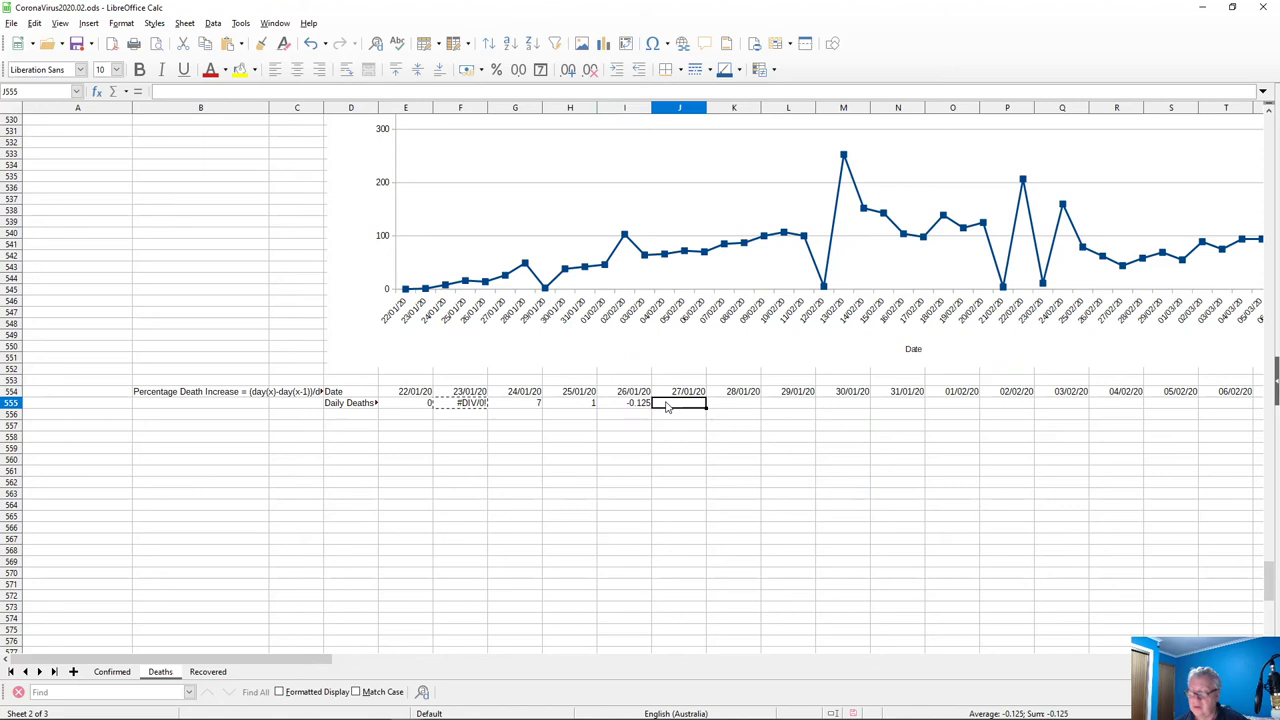
type("=(J500-I500)/I500")
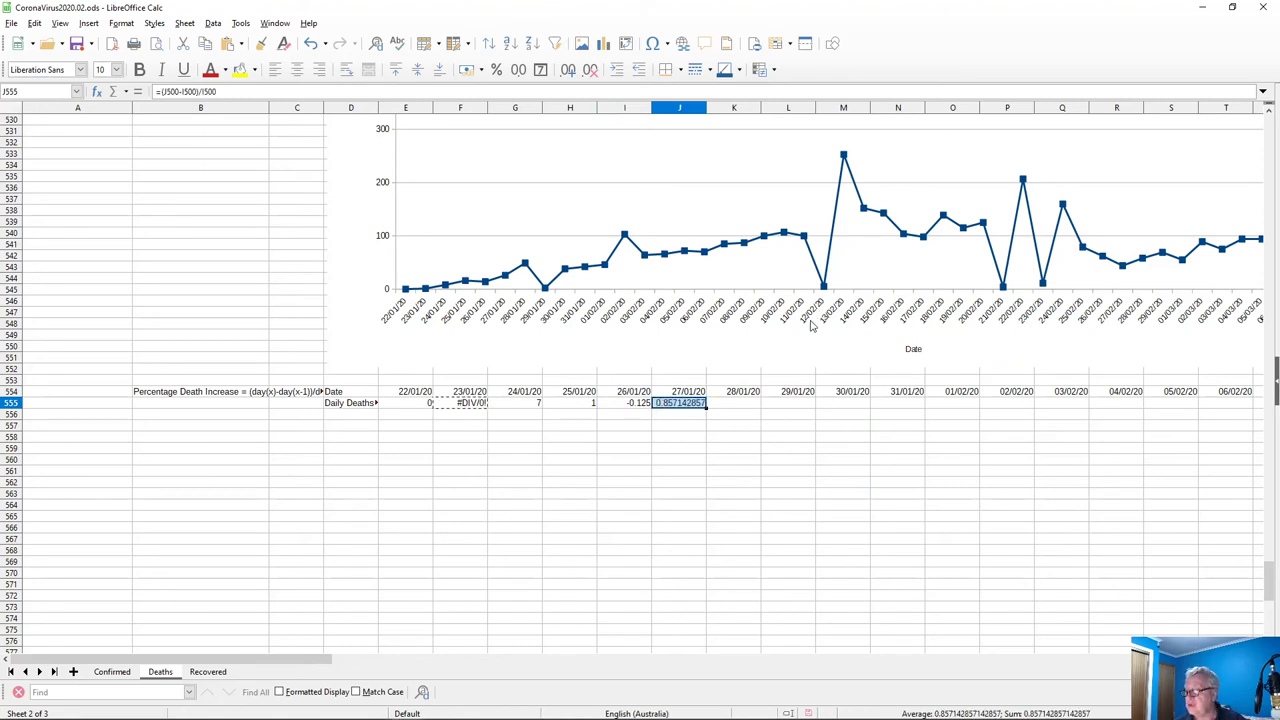
scroll(700, 370, "up", 17)
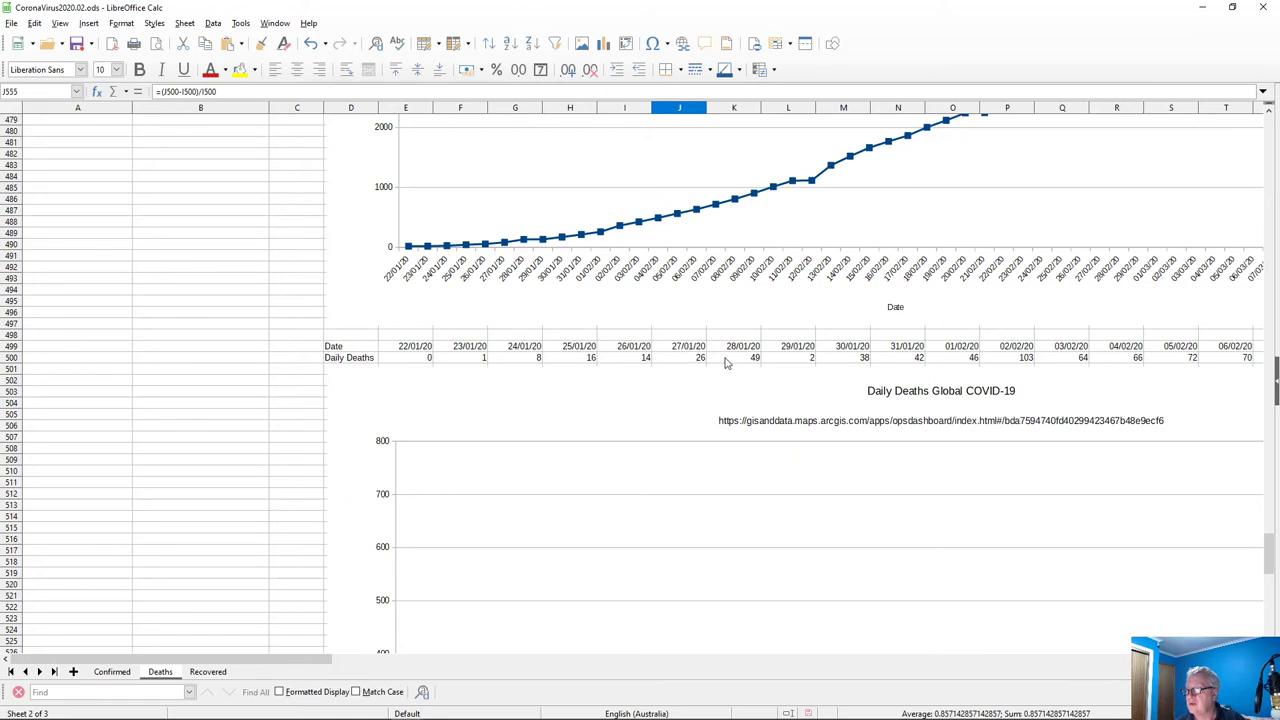
Paste the copied percentage increase formula into K555:BE555, covering the dates 28/01/20 through 14/03/20
scroll(728, 395, "down", 14)
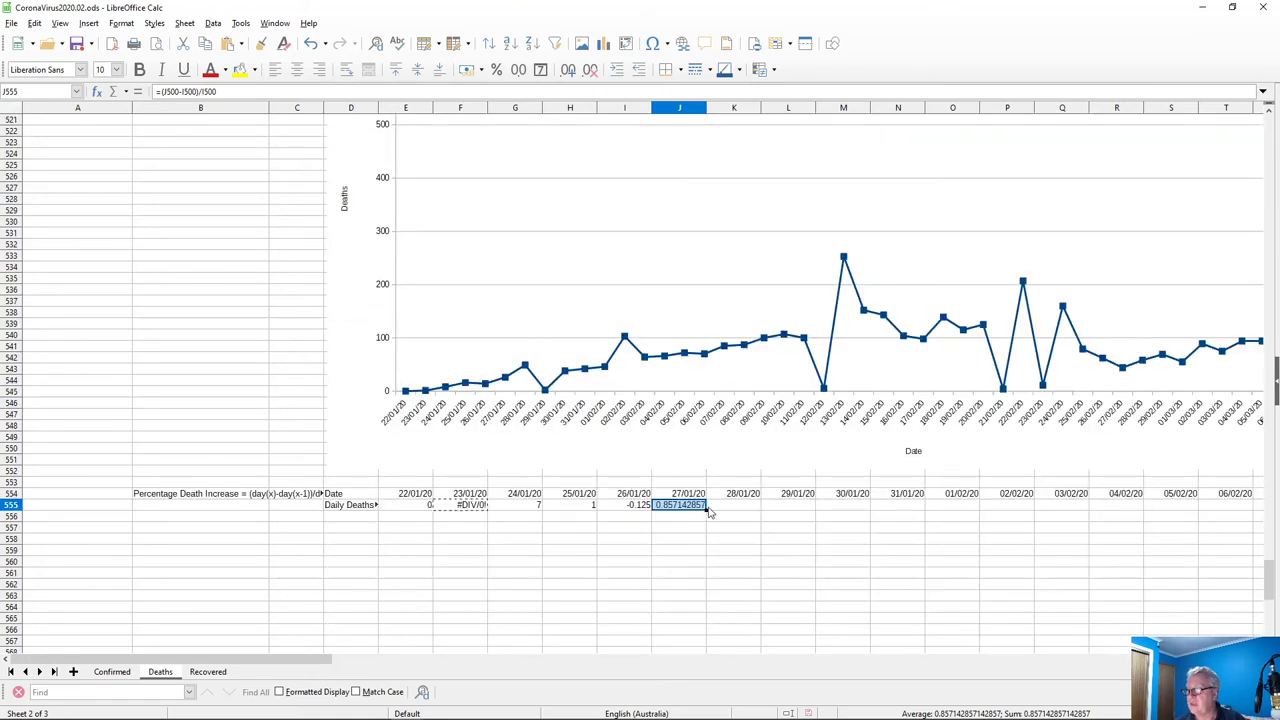
left_click(712, 510)
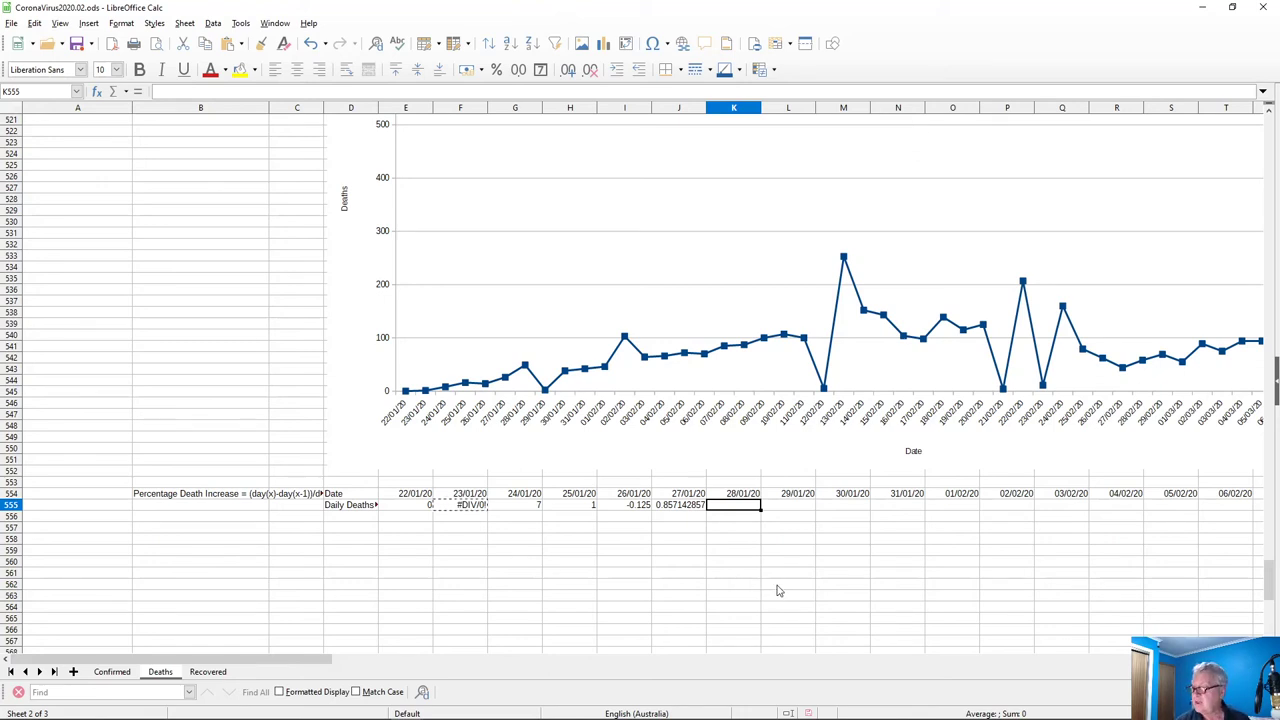
key("shift+Right")
key("shift+Right")
key("shift+Right")
key("shift+Right")
key("shift+Right")
key("shift+Right")
key("shift+Right")
key("shift+Right")
key("shift+Right")
key("shift+Right")
key("shift+Right")
key("shift+Right")
key("shift+Right")
key("shift+Right")
key("shift+Right")
key("shift+Right")
key("shift+Right")
key("shift+Right")
key("shift+Right")
key("shift+Right")
key("shift+Right")
key("shift+Right")
key("shift+Right")
key("shift+Right")
key("shift+Right")
key("shift+Right")
key("shift+Right")
key("shift+Right")
key("shift+Right")
key("shift+Right")
key("shift+Right")
key("shift+Right")
key("shift+Right")
key("shift+Right")
key("shift+Right")
key("shift+Right")
key("shift+Right")
key("shift+Right")
key("shift+Right")
key("shift+Right")
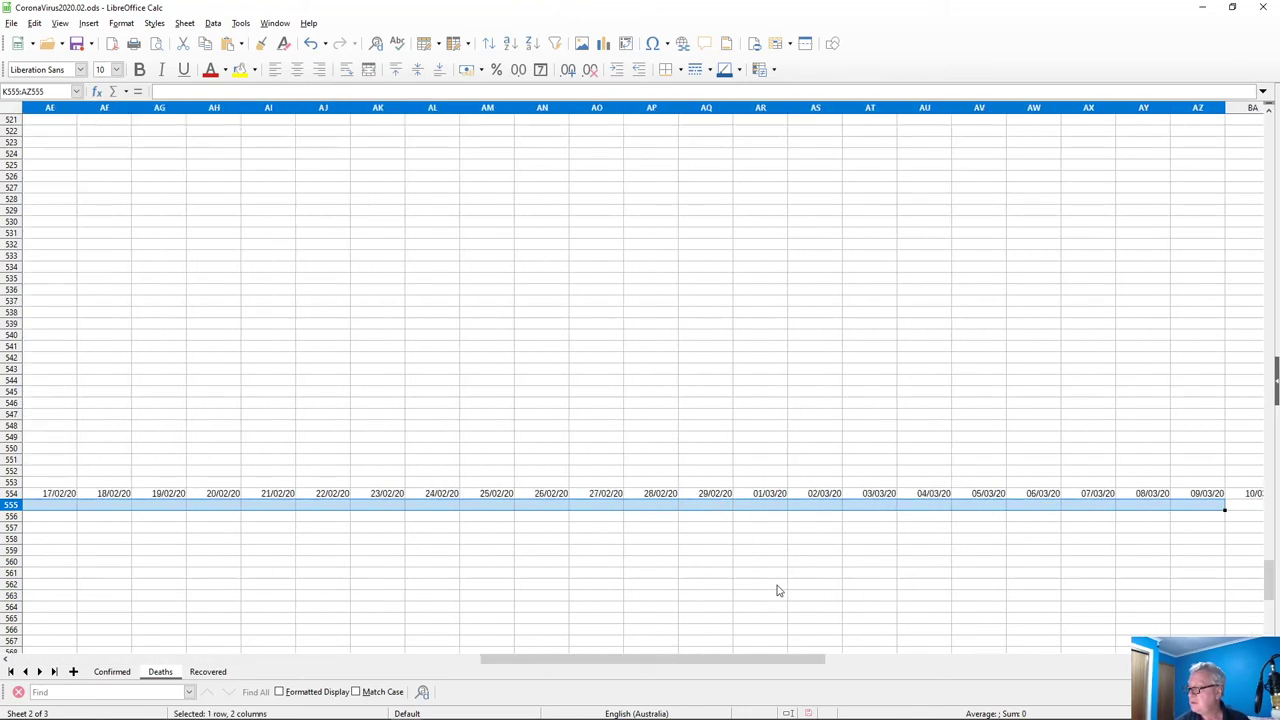
key("shift+Left")
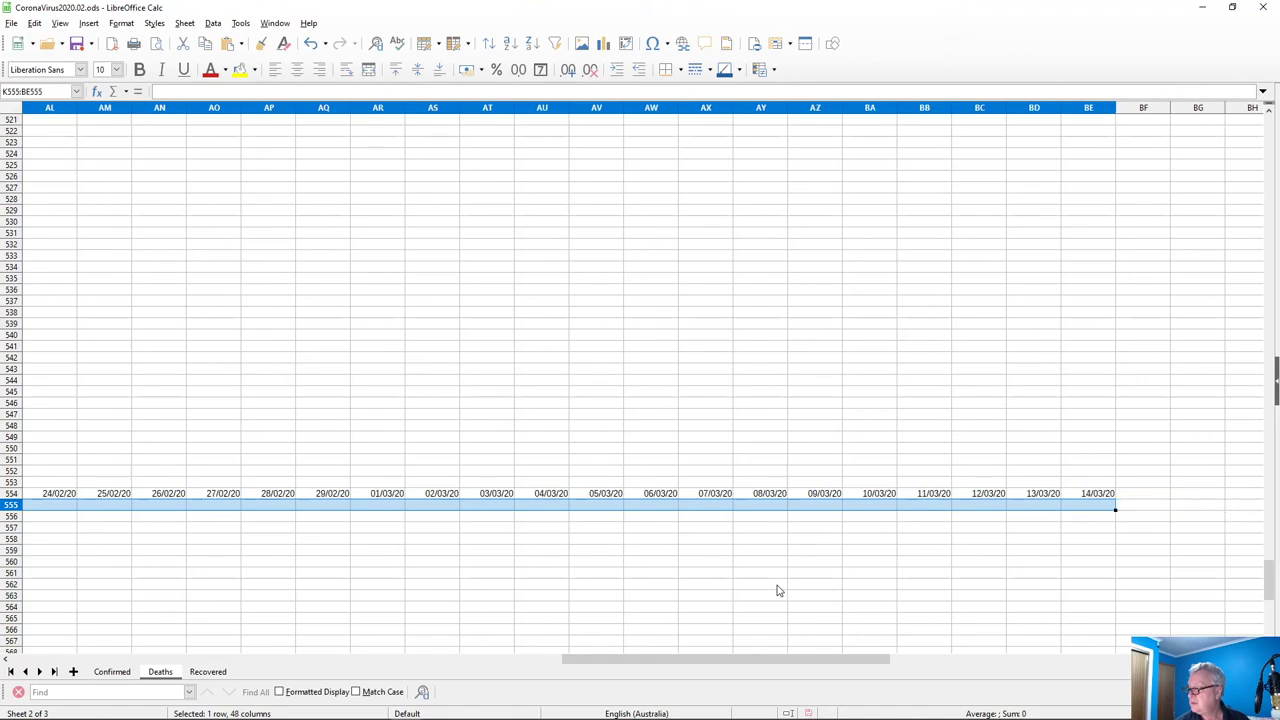
key("ctrl+v")
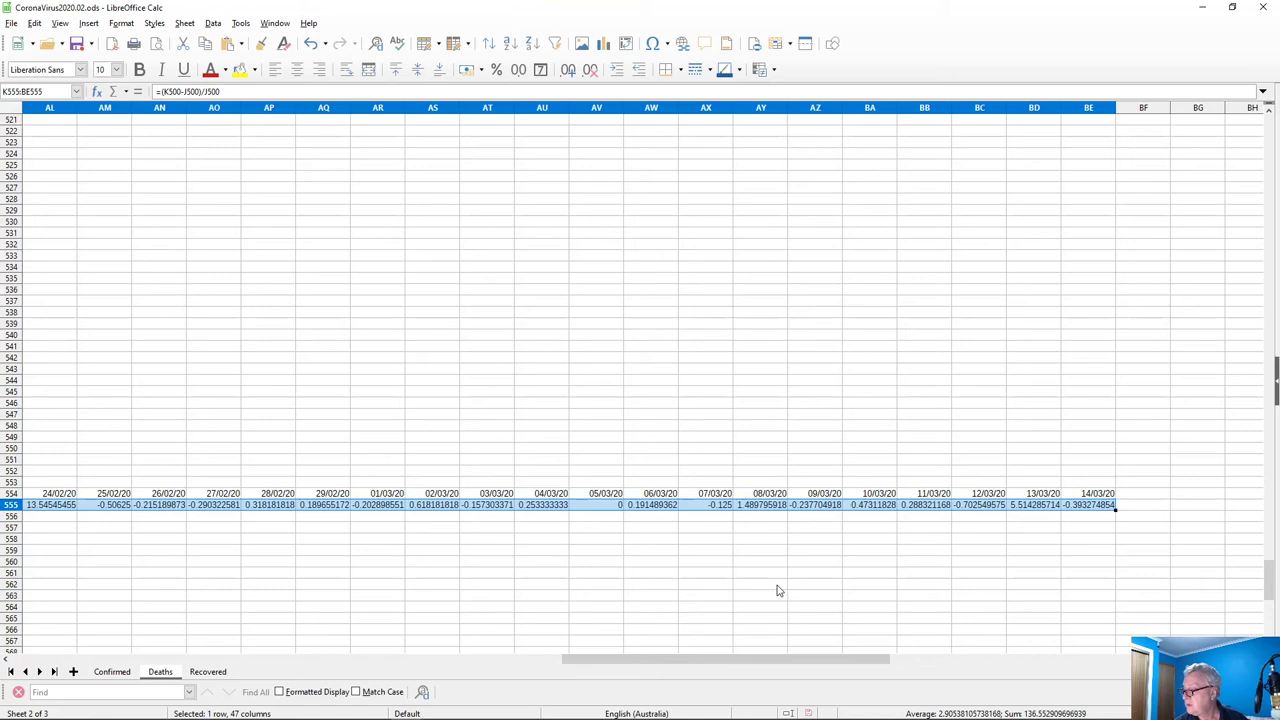
Format the Daily Deaths % values in E555:BE555 as percentages
key("Home")
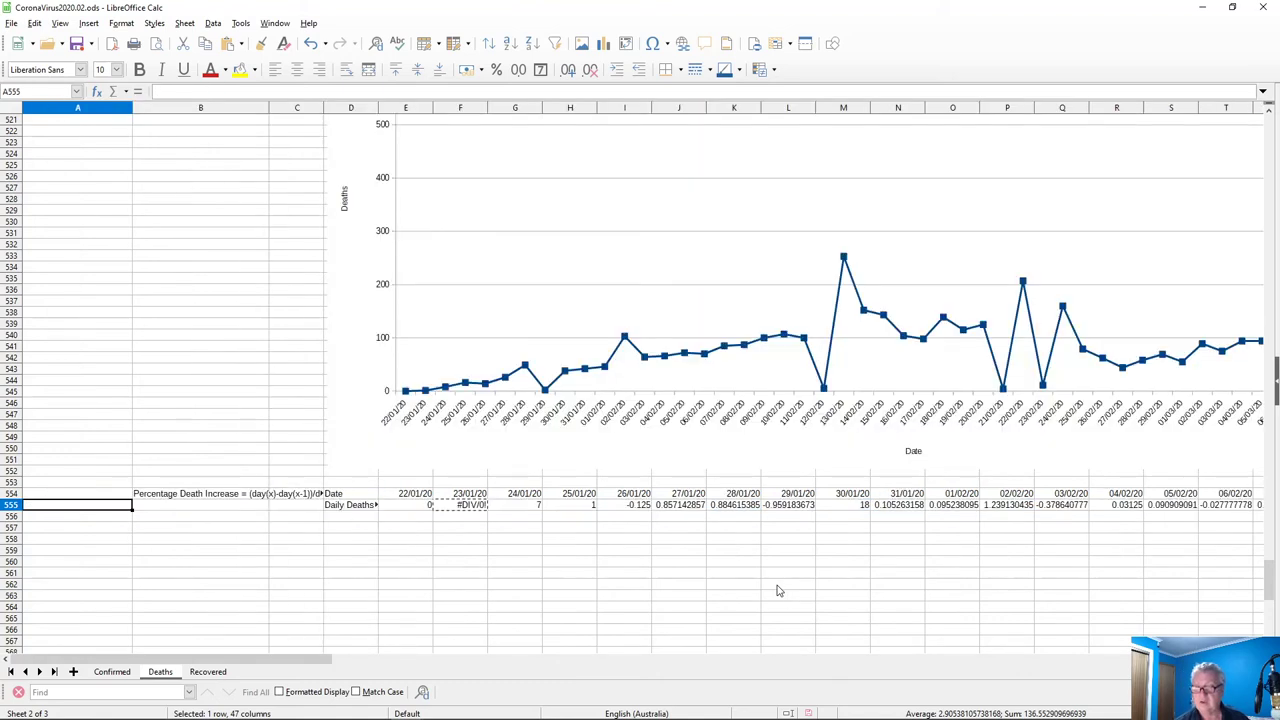
key("Right")
key("Right")
key("Right")
key("Right")
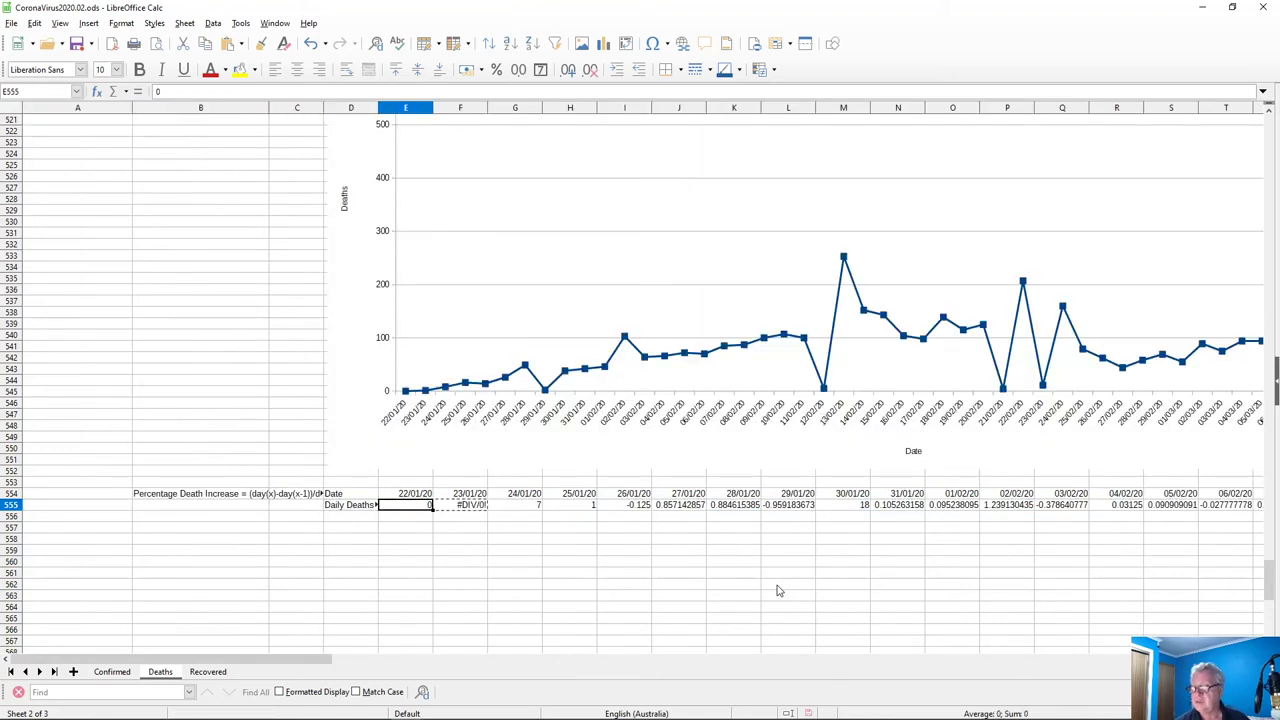
key("ctrl+shift+Right")
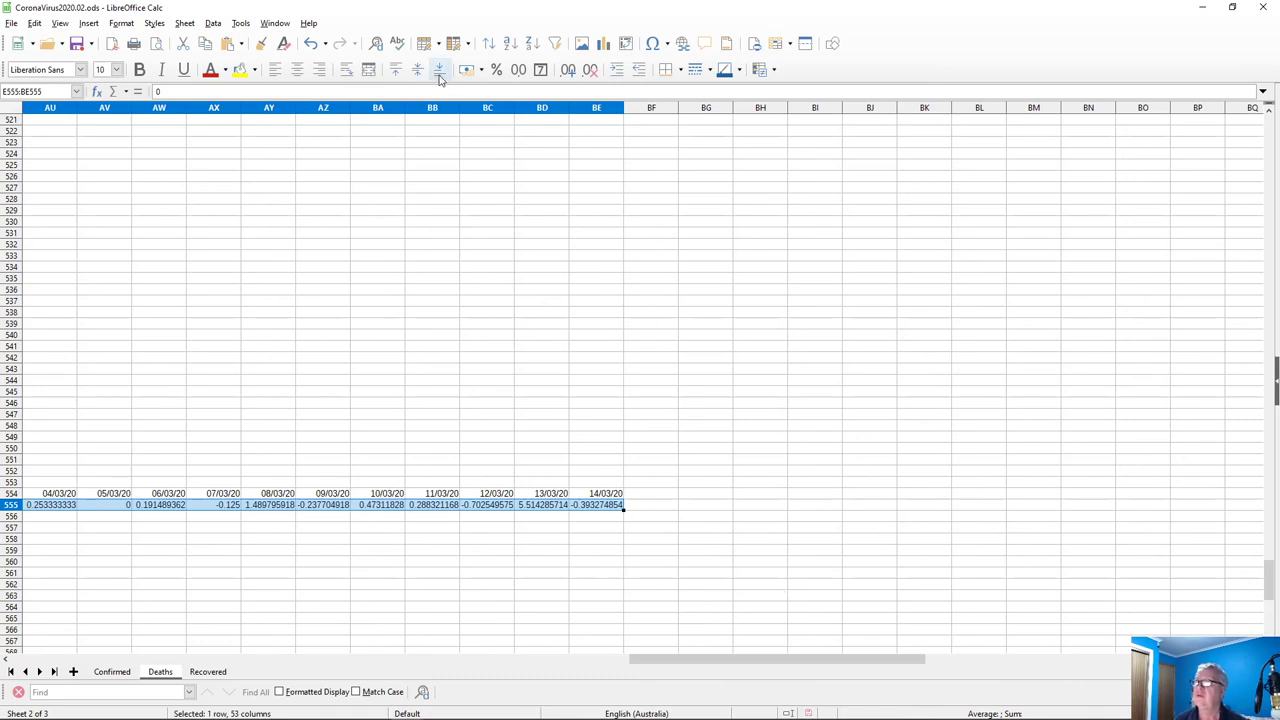
left_click(495, 69)
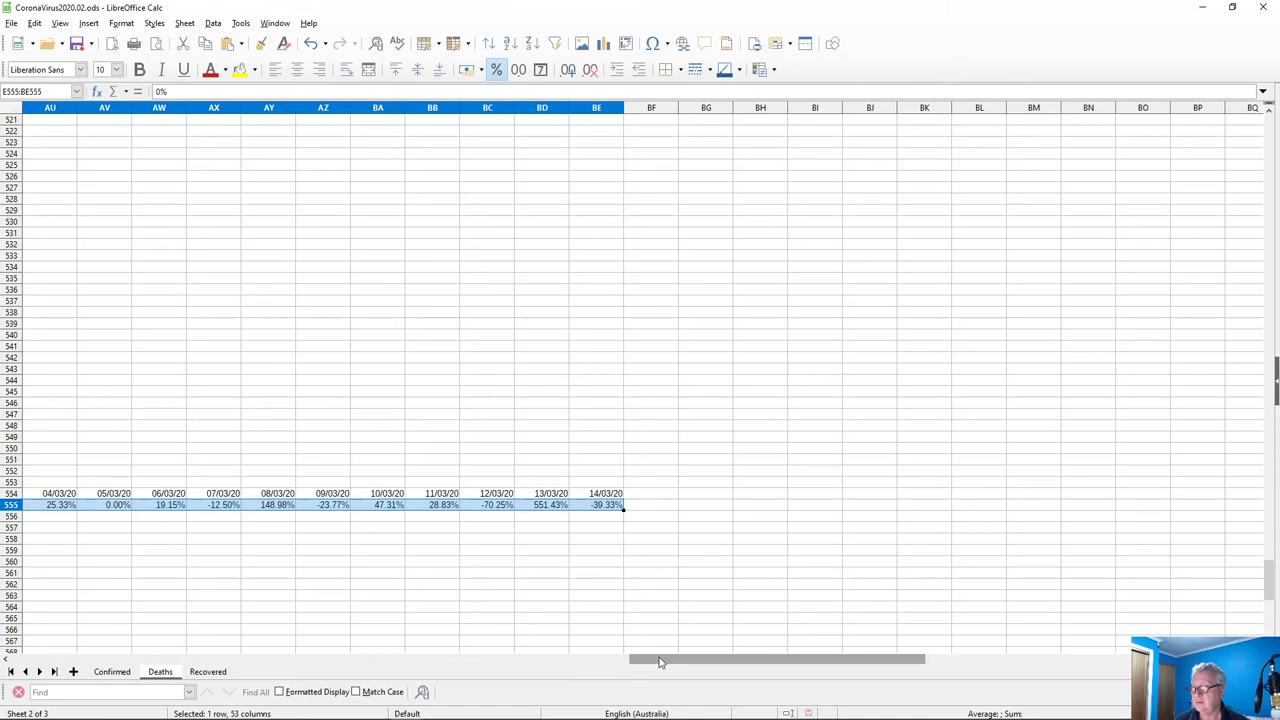
Start a column chart from the Date and Daily Deaths % rows in D554:BE555, moving the wizard off most of the preview
scroll(646, 557, "up", 6)
scroll(646, 560, "down", 3)
scroll(646, 572, "down", 4)
left_click_drag(668, 663, 18, 655)
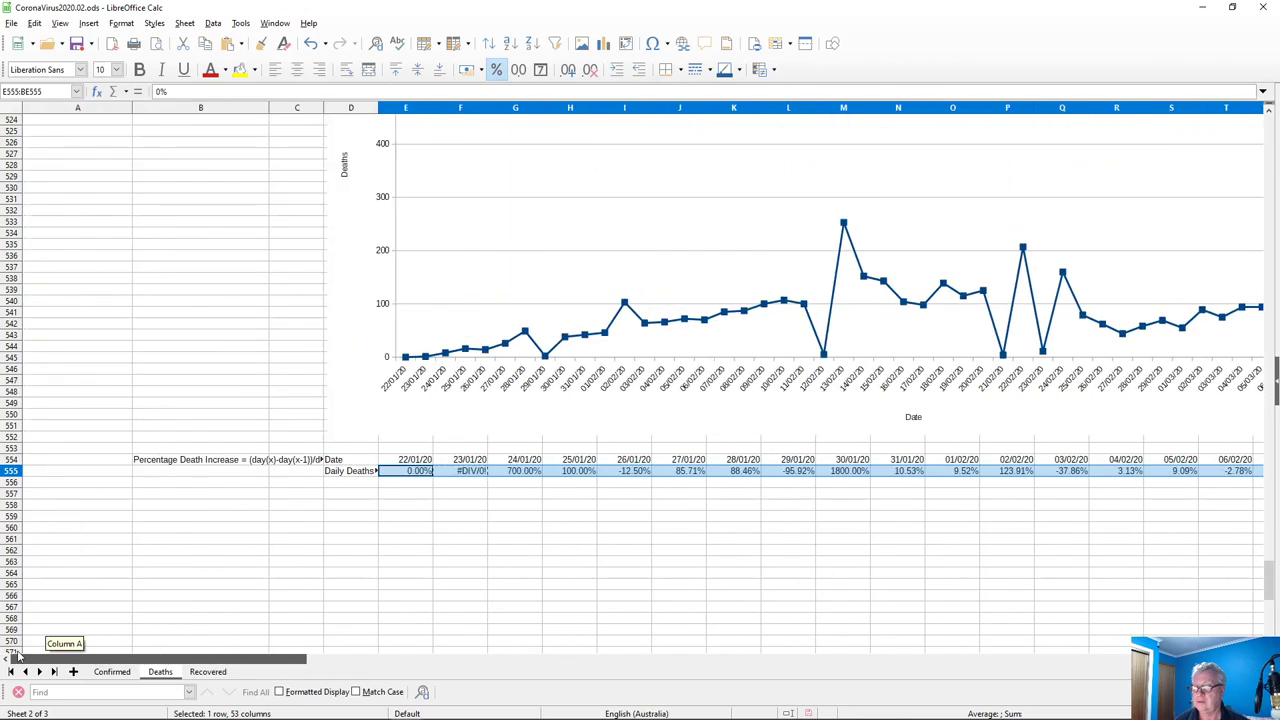
left_click_drag(342, 450, 370, 472)
left_click(262, 494)
left_click(340, 463)
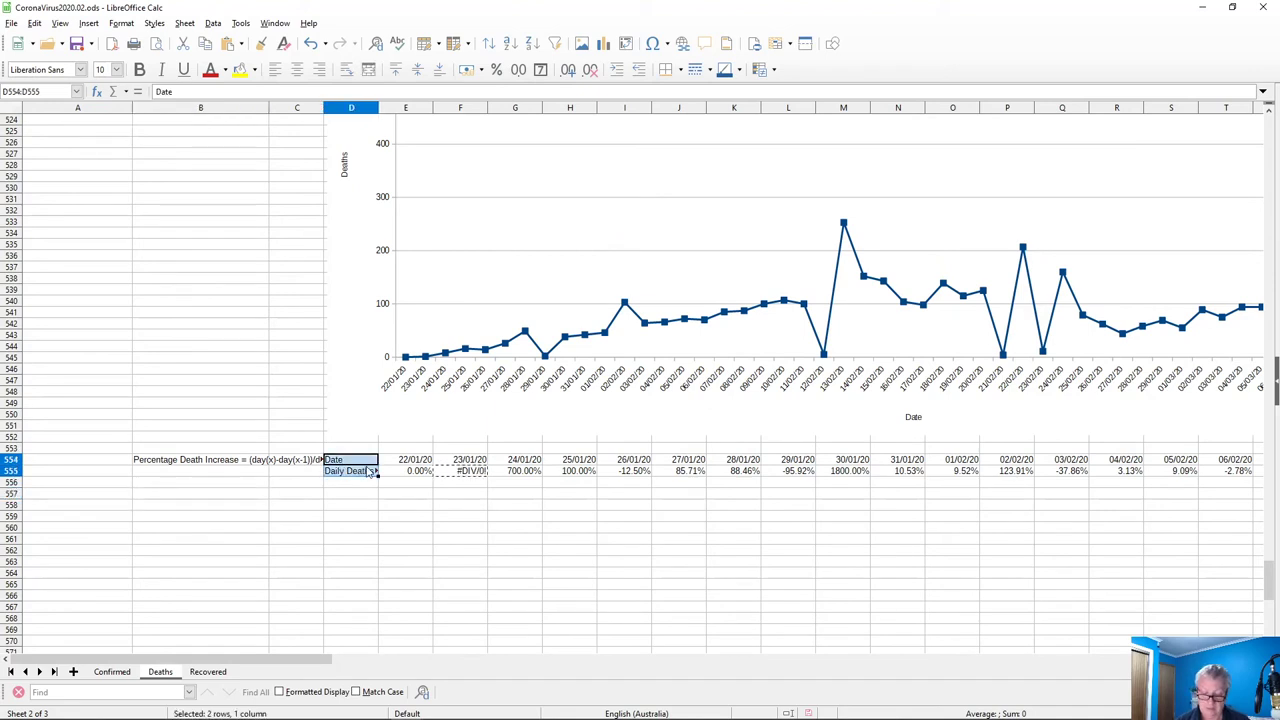
key("ctrl+shift+Right")
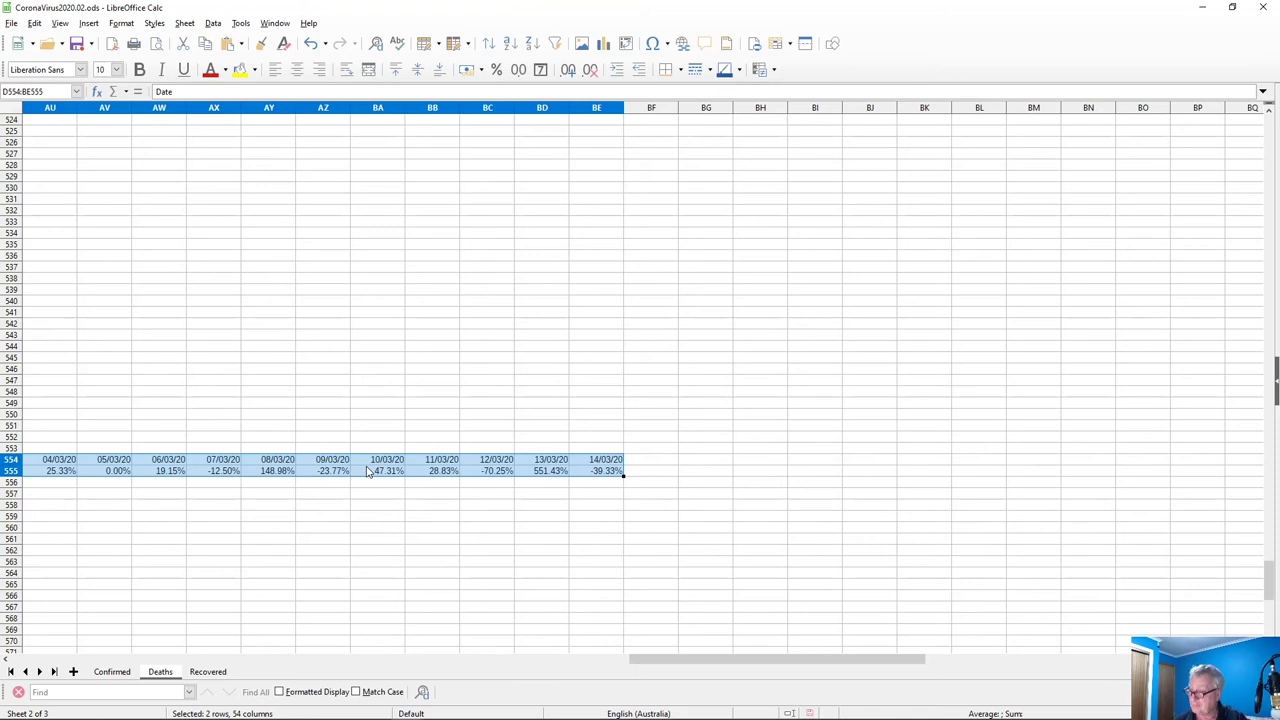
left_click_drag(680, 660, 18, 660)
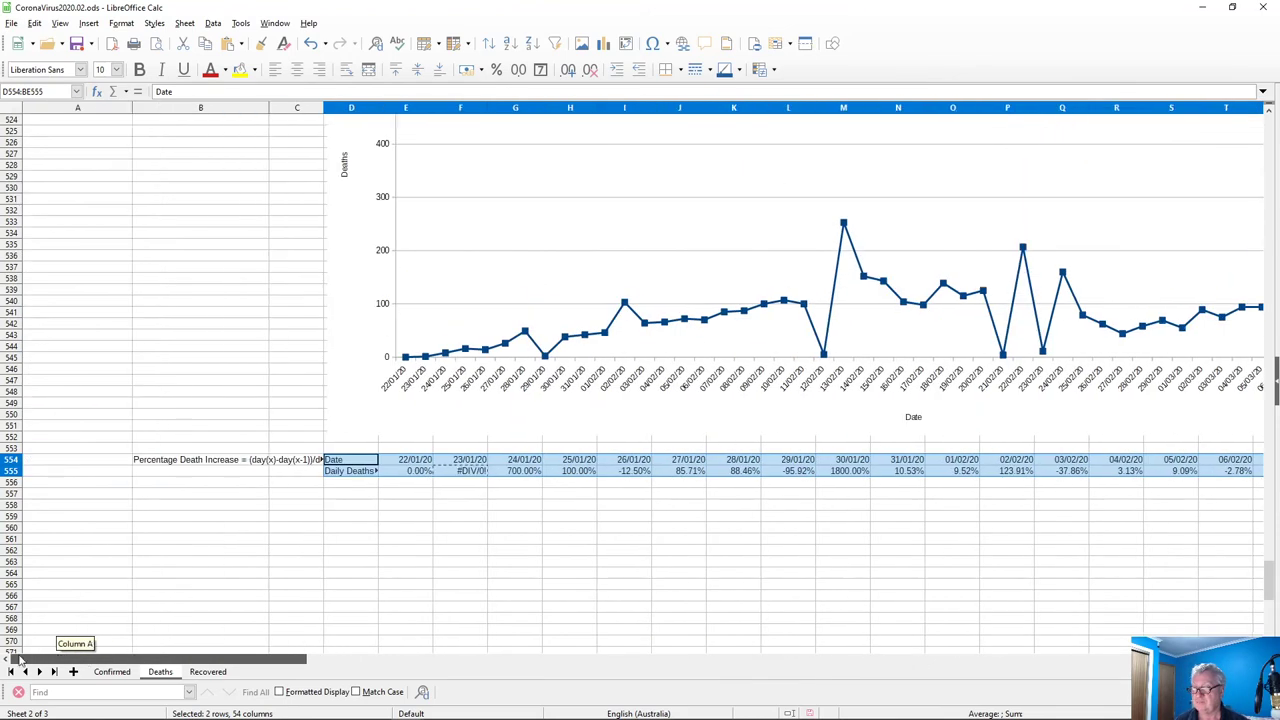
scroll(223, 590, "down", 3)
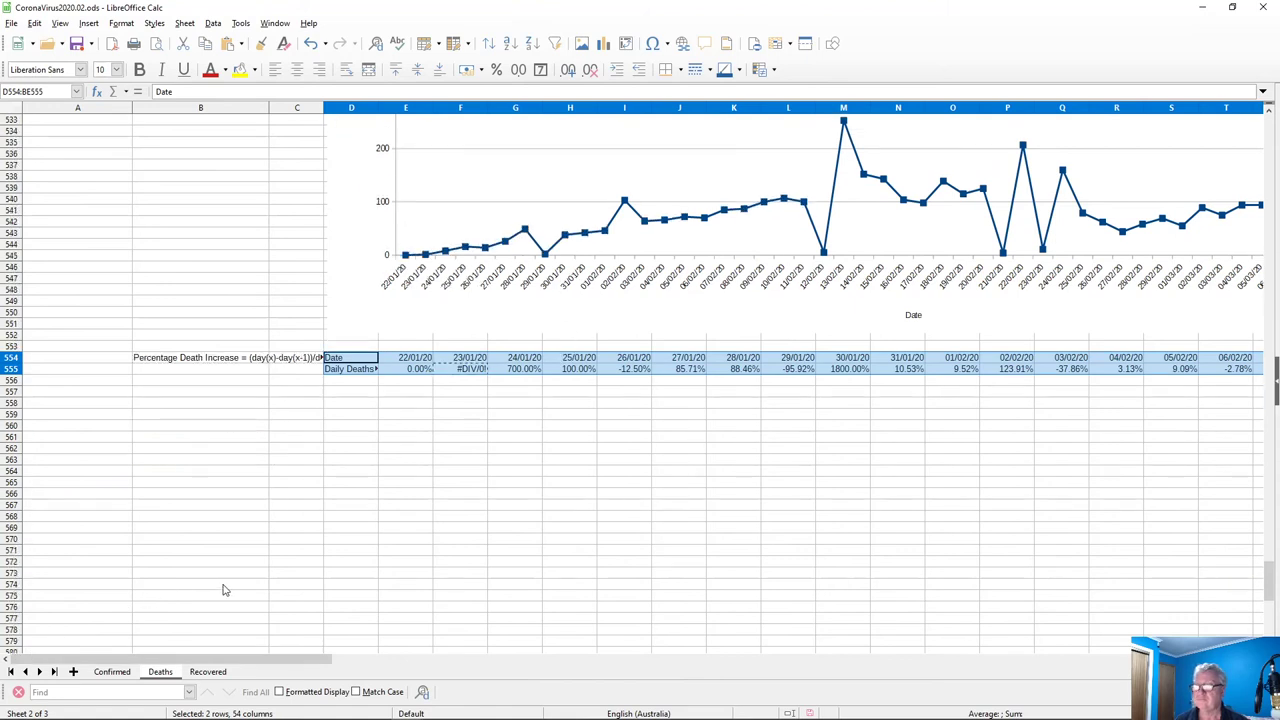
scroll(226, 588, "down", 6)
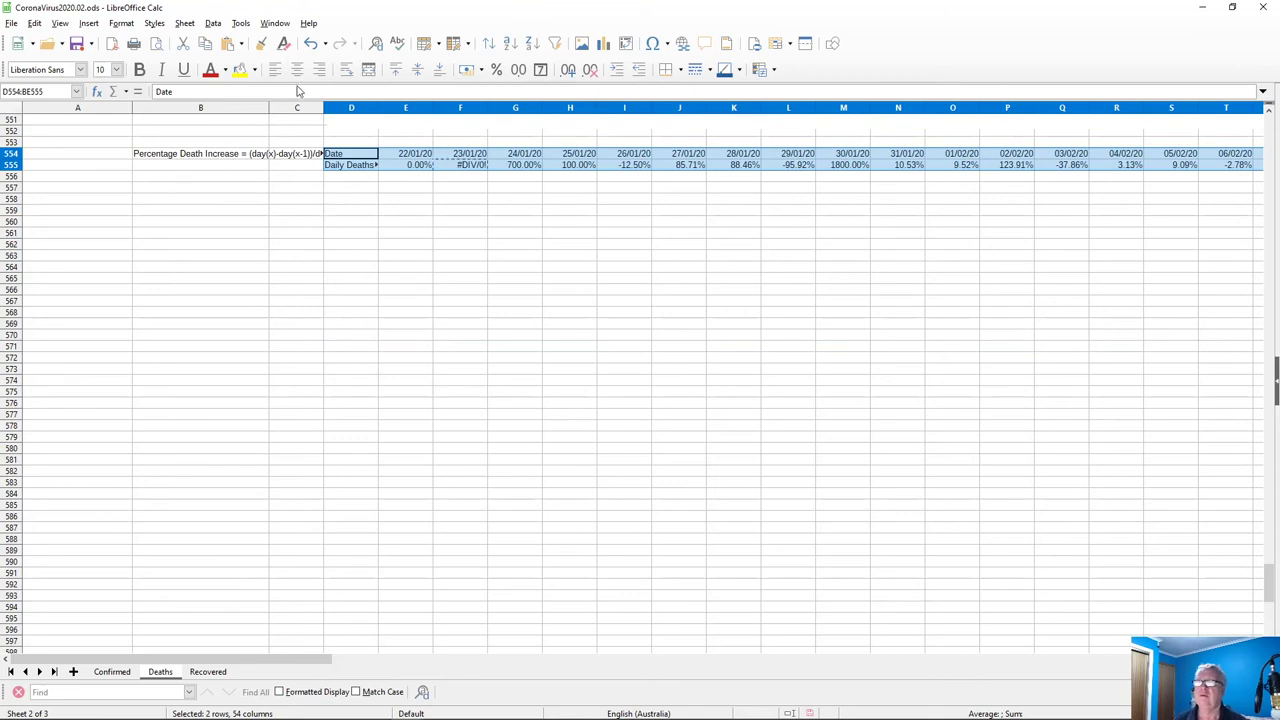
left_click(603, 43)
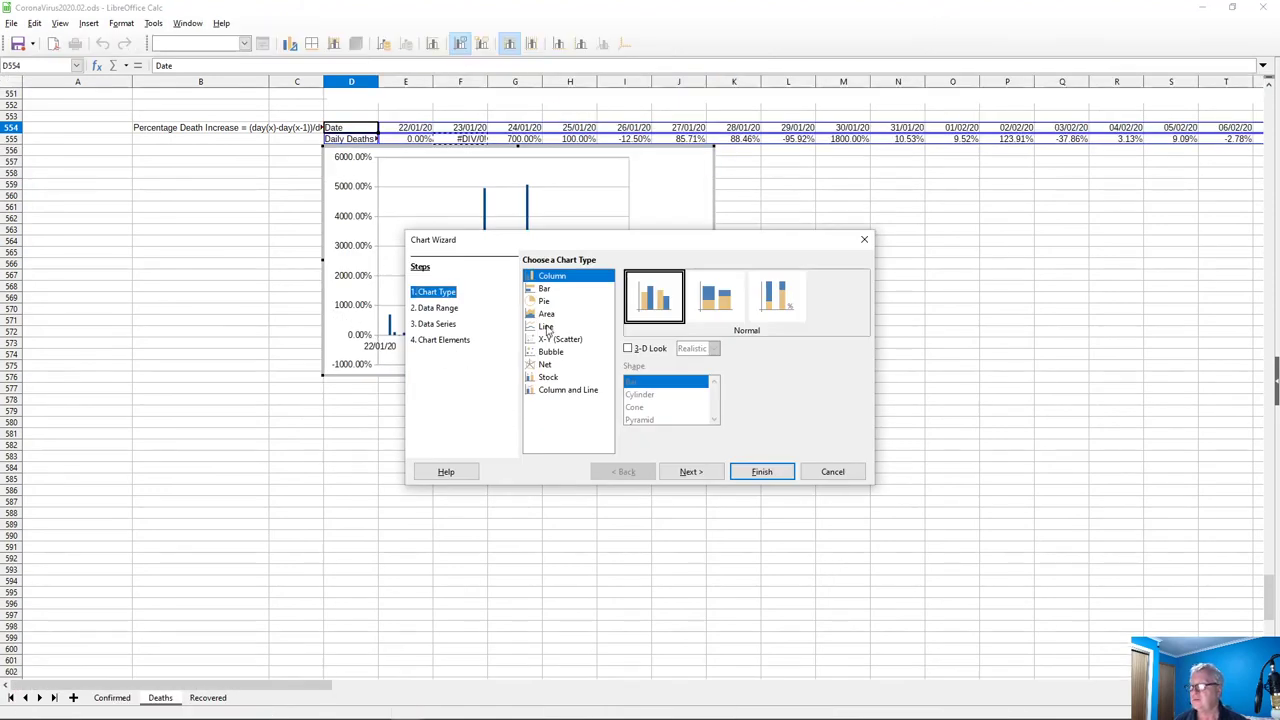
left_click_drag(566, 242, 791, 231)
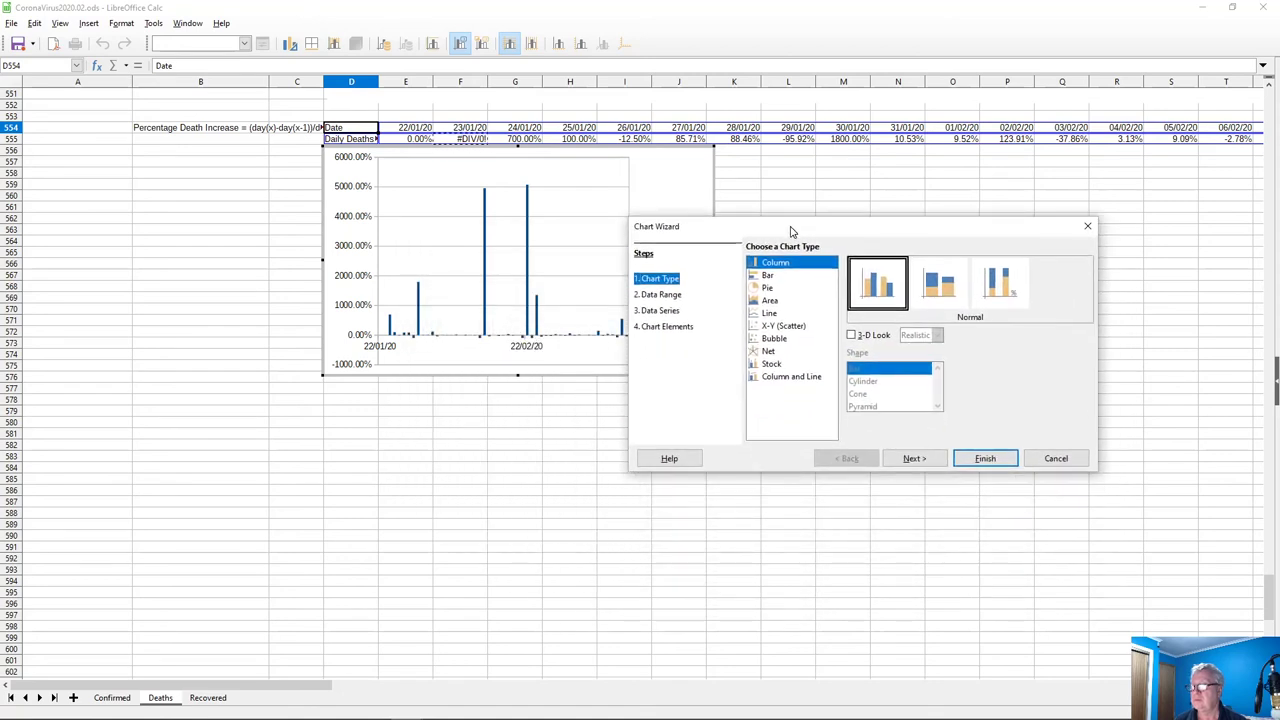
left_click_drag(791, 231, 602, 225)
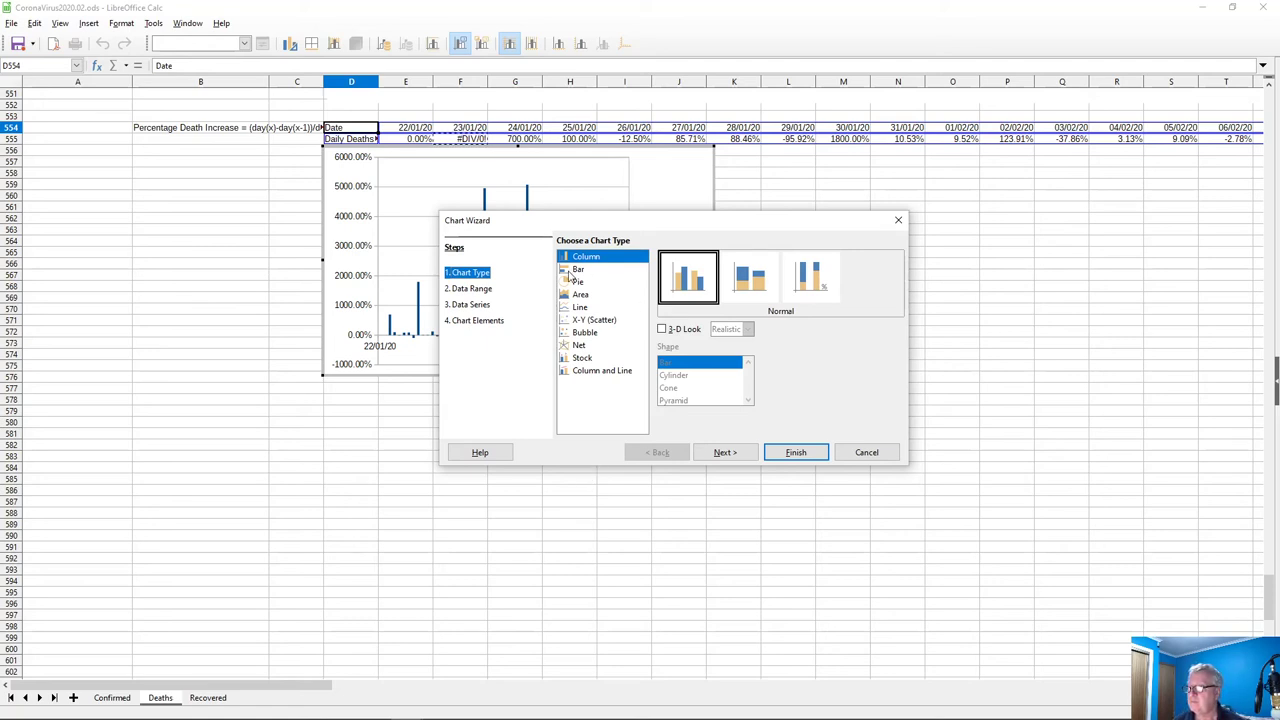
left_click_drag(586, 221, 755, 277)
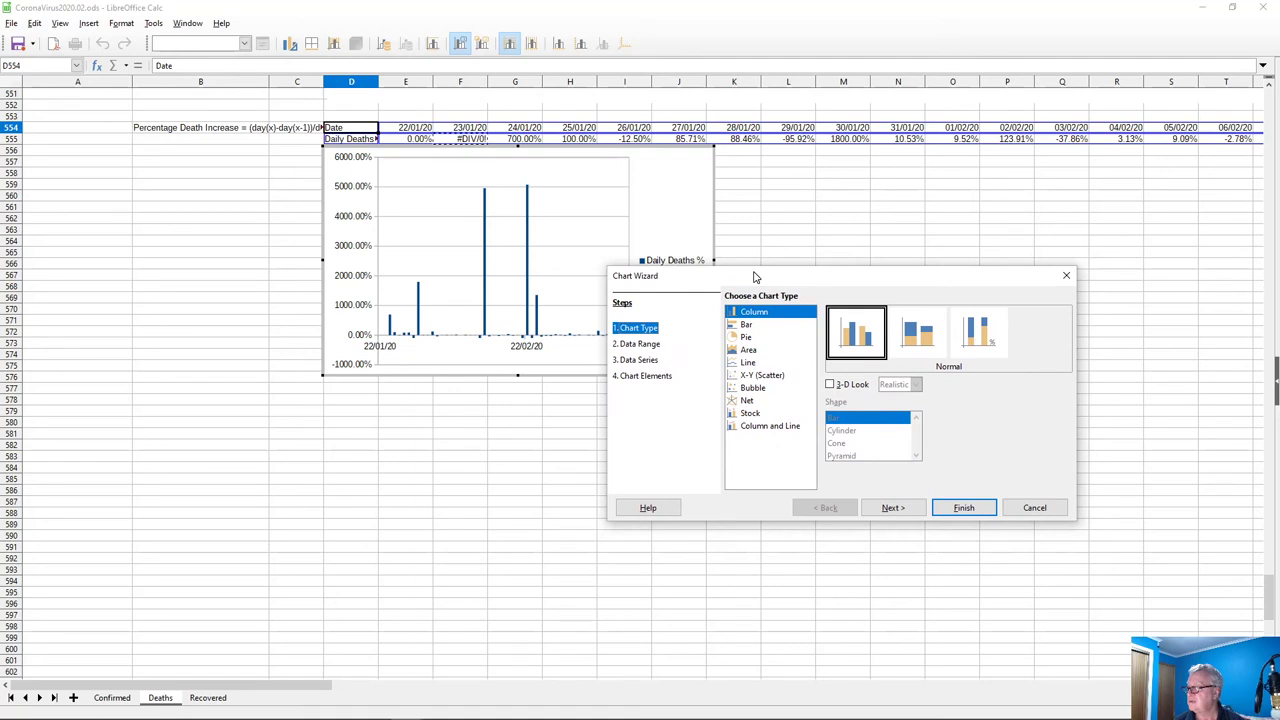
left_click_drag(755, 277, 760, 187)
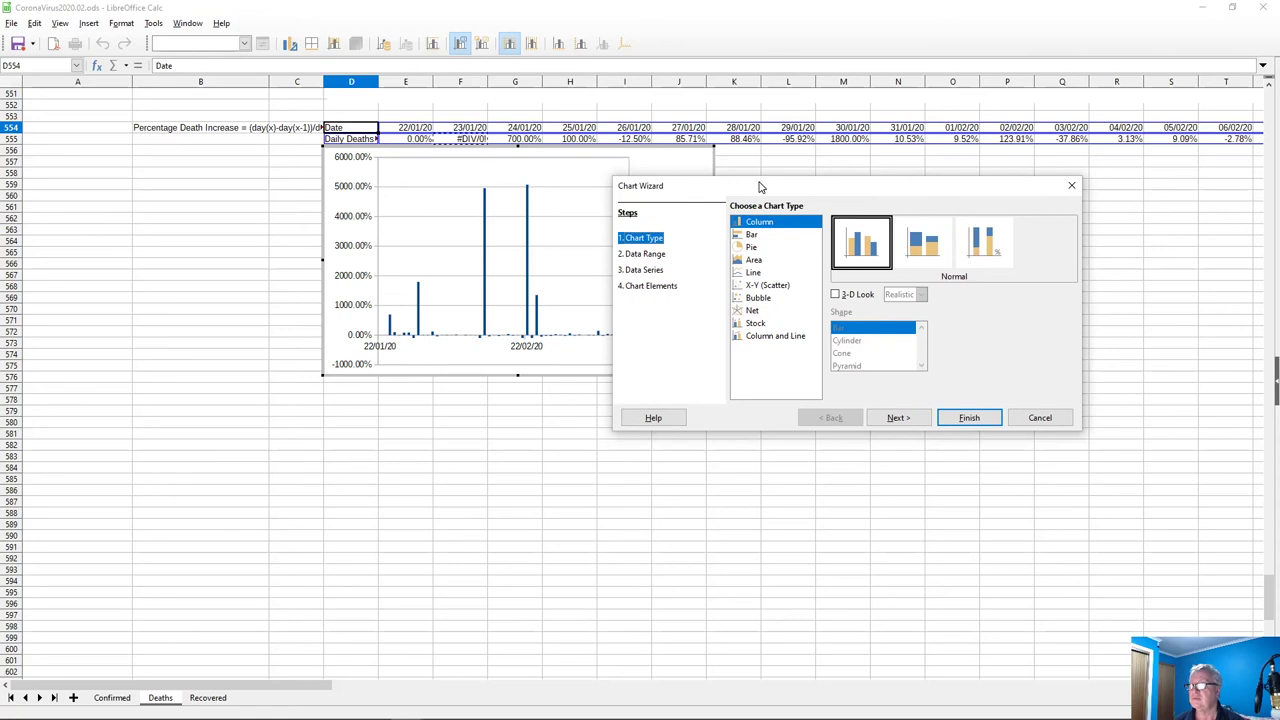
Set the chart title to "Daily Deaths Increase Global %" in the wizard's chart elements
left_click(648, 290)
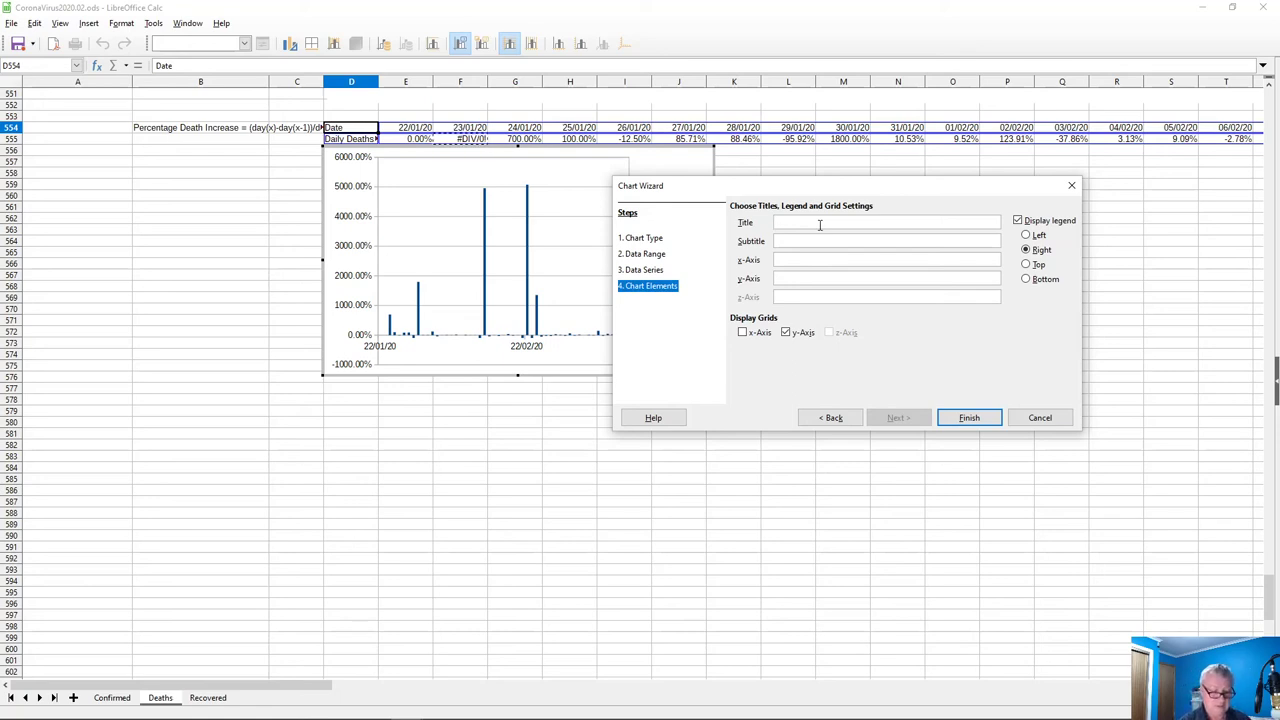
type("Daily Deaths")
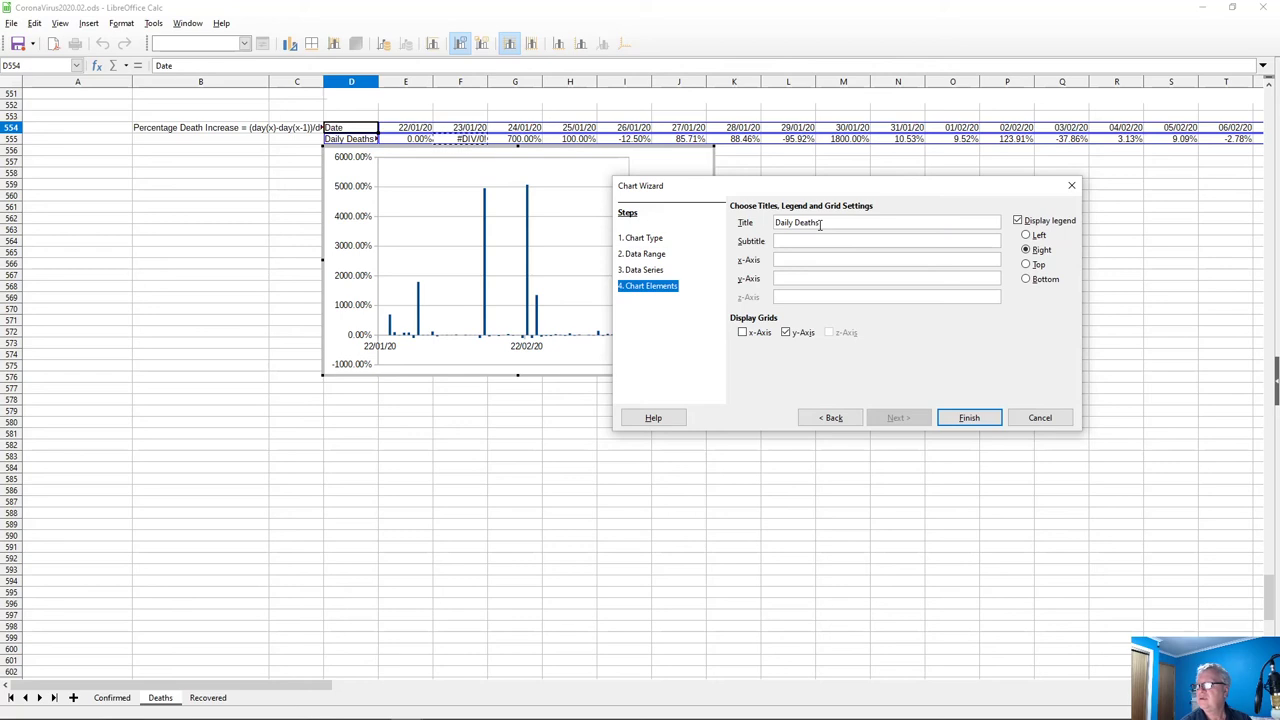
type(" Global ")
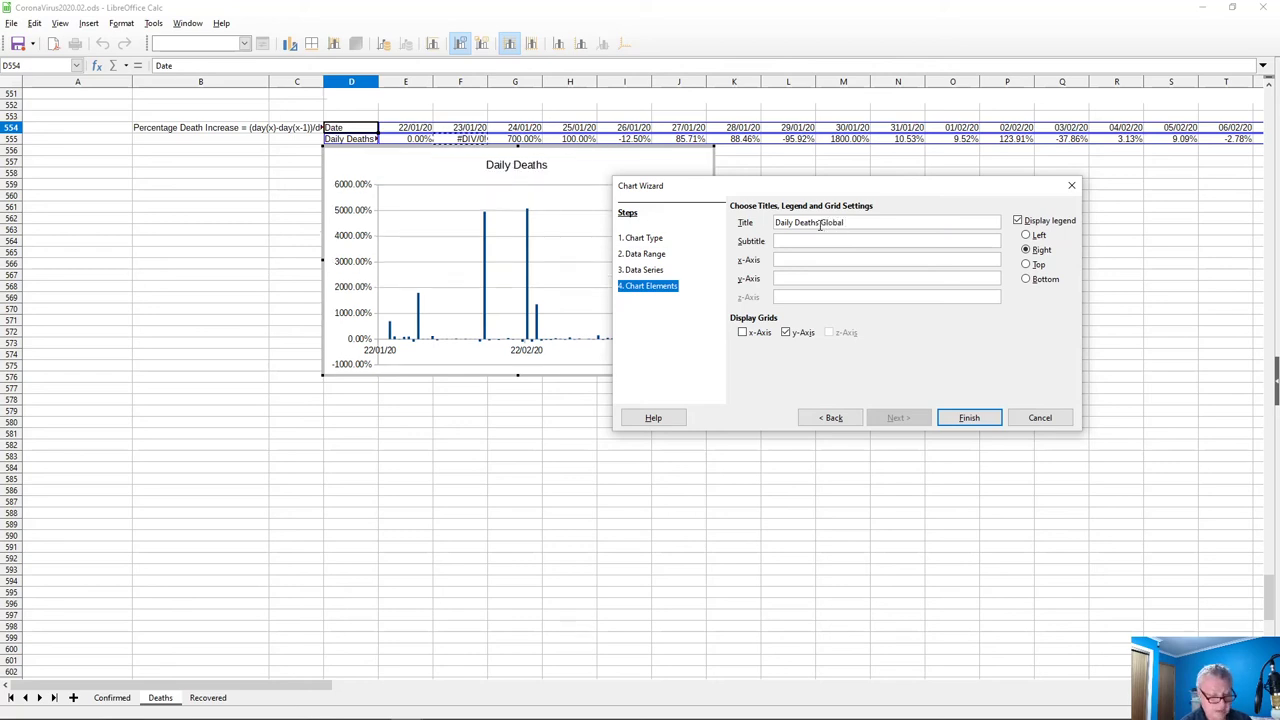
type("%")
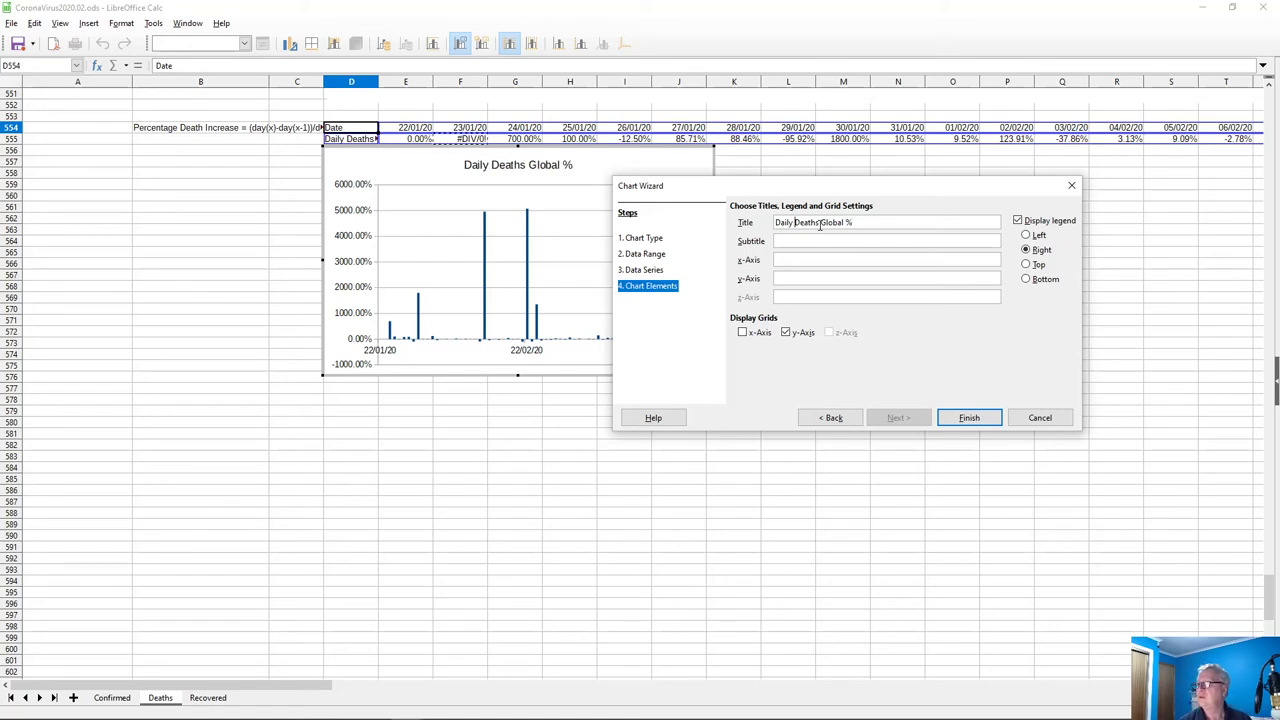
left_click(820, 224)
type("Incre")
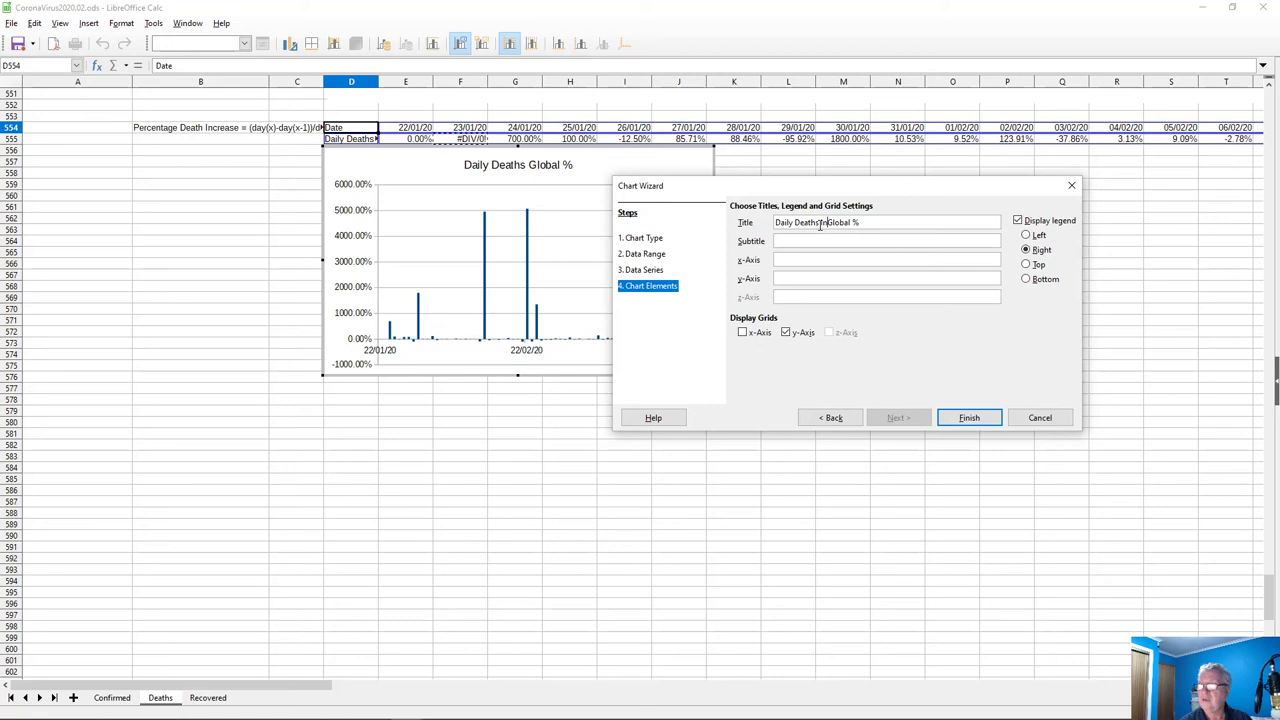
type("ase")
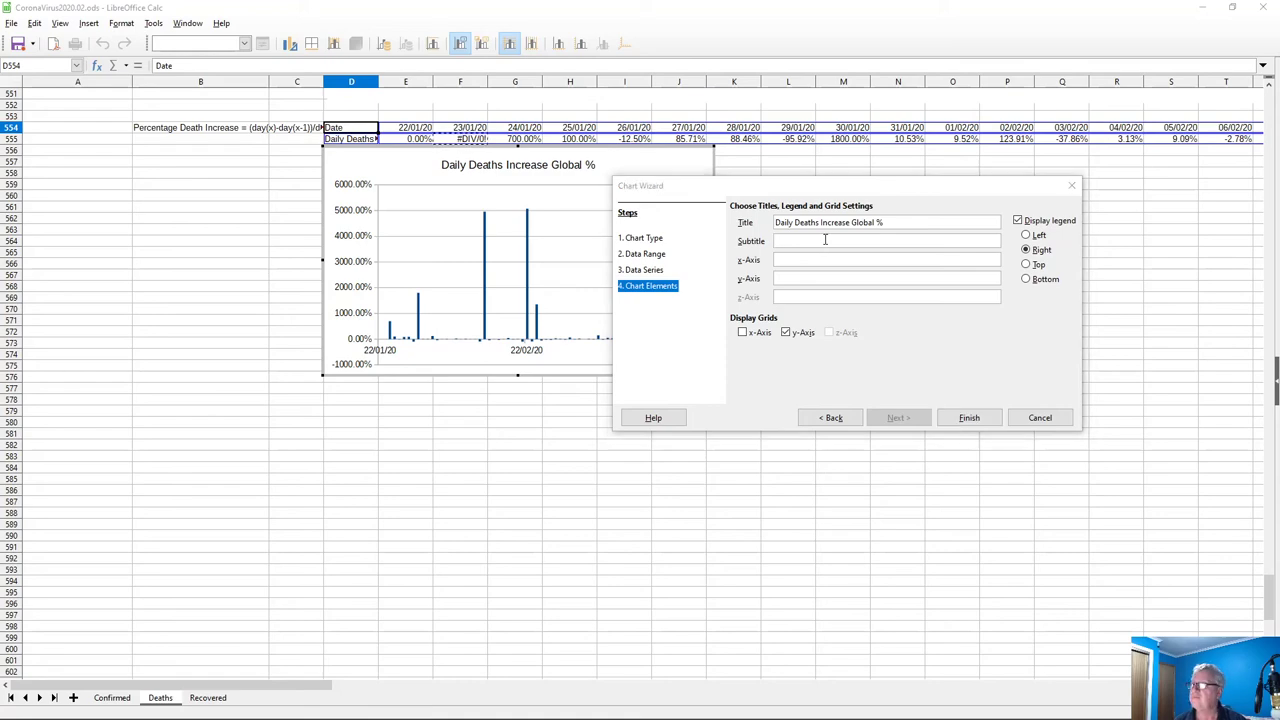
Copy the Johns Hopkins COVID-19 dashboard's web address from the browser and paste it as the chart's subtitle
key("alt+Tab")
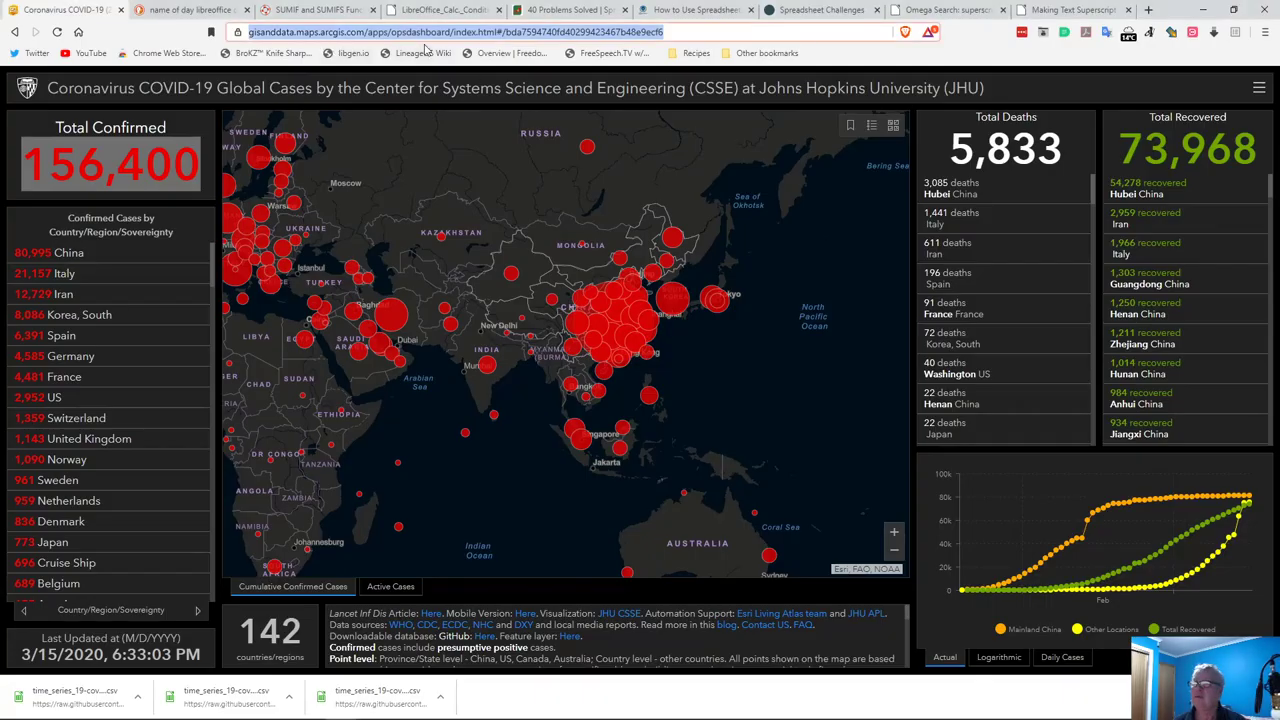
right_click(427, 36)
left_click(465, 114)
key("alt+Tab")
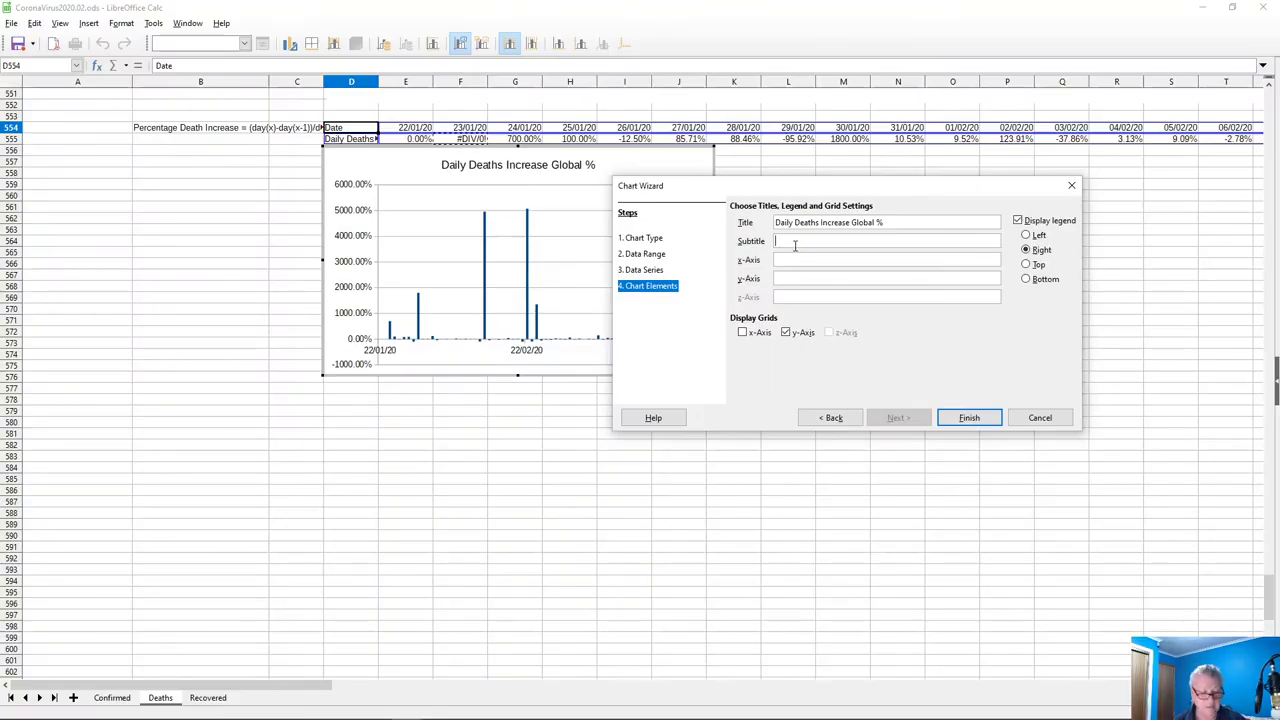
key("ctrl+v")
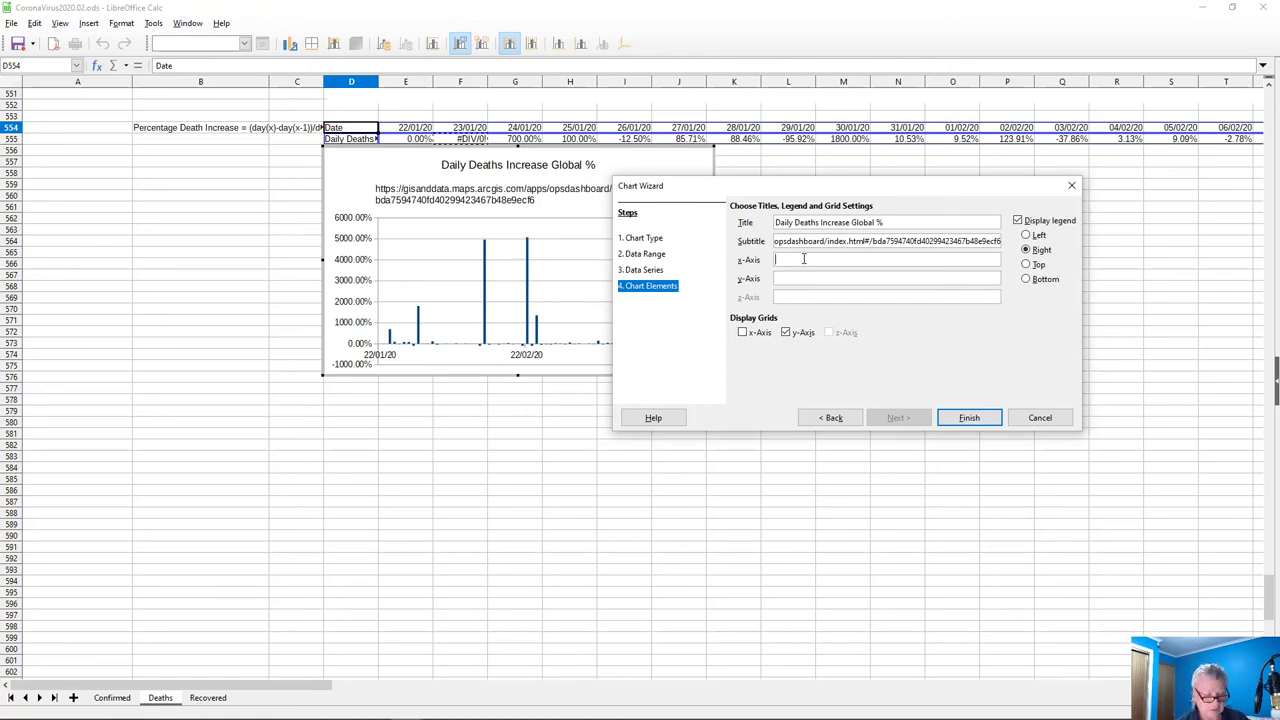
Title the x-axis "Date" and the y-axis "% Increase", and finish creating the chart
type("Date")
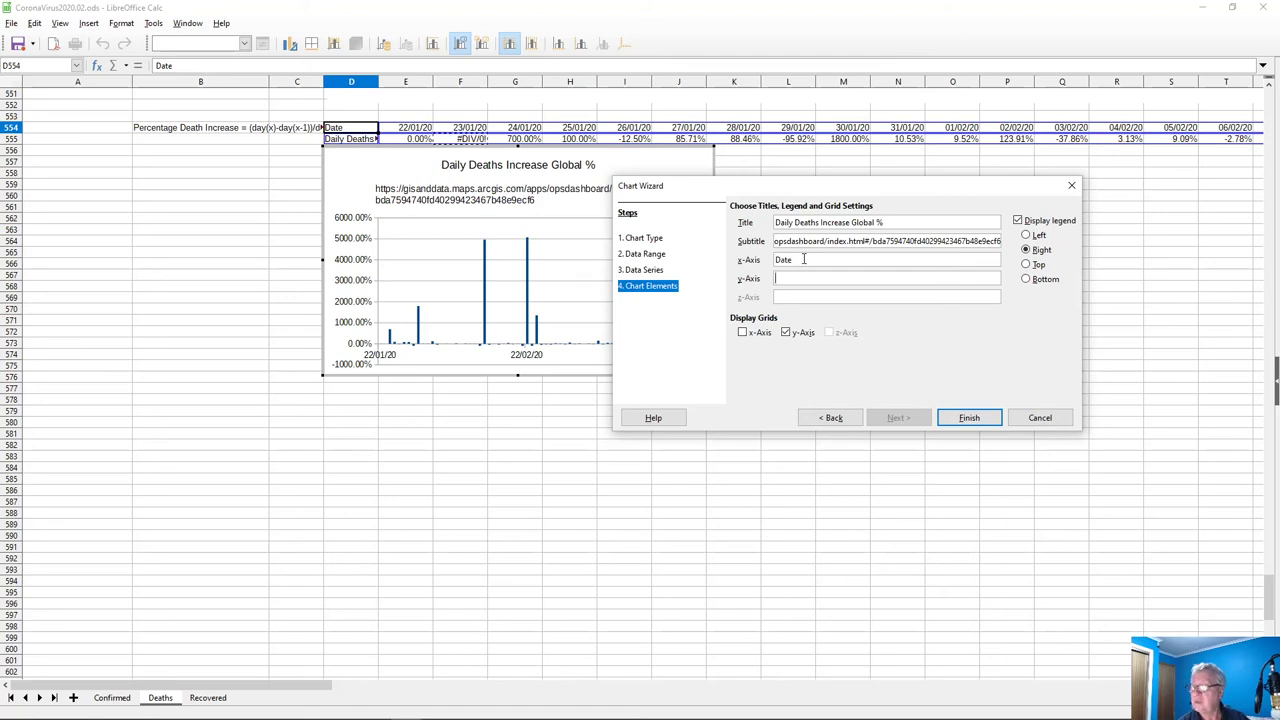
type("%")
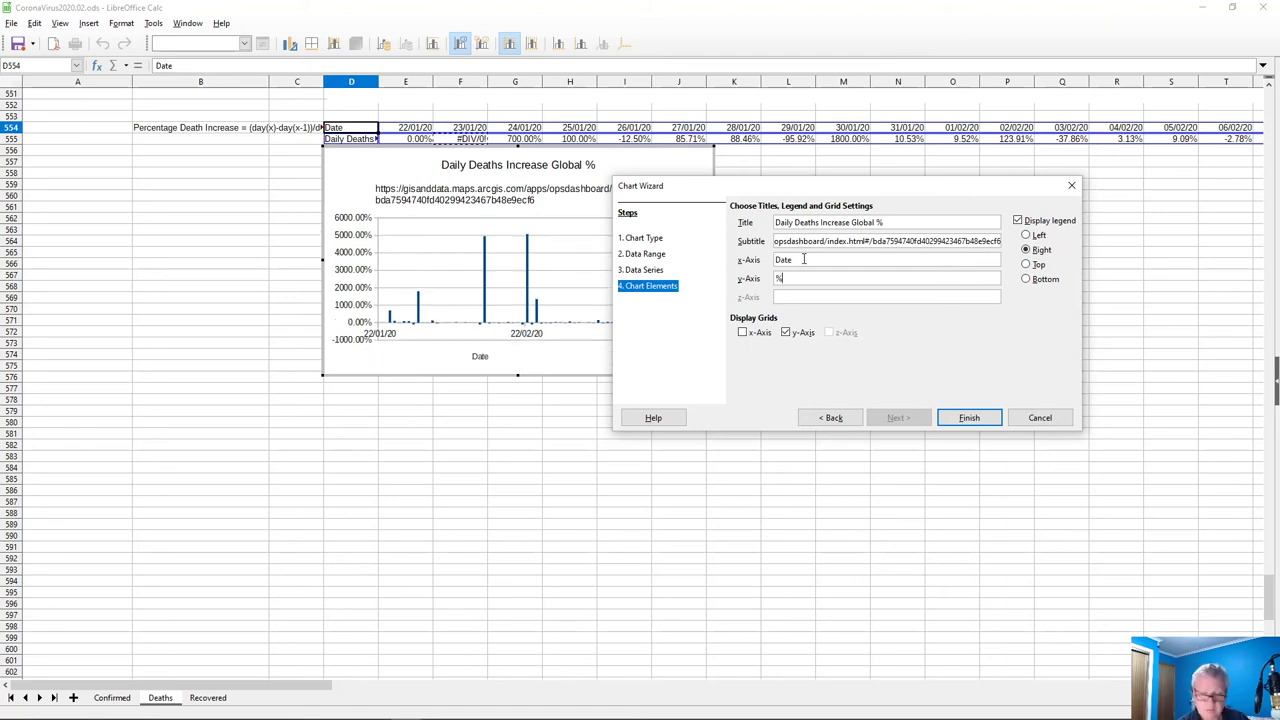
type("Increase")
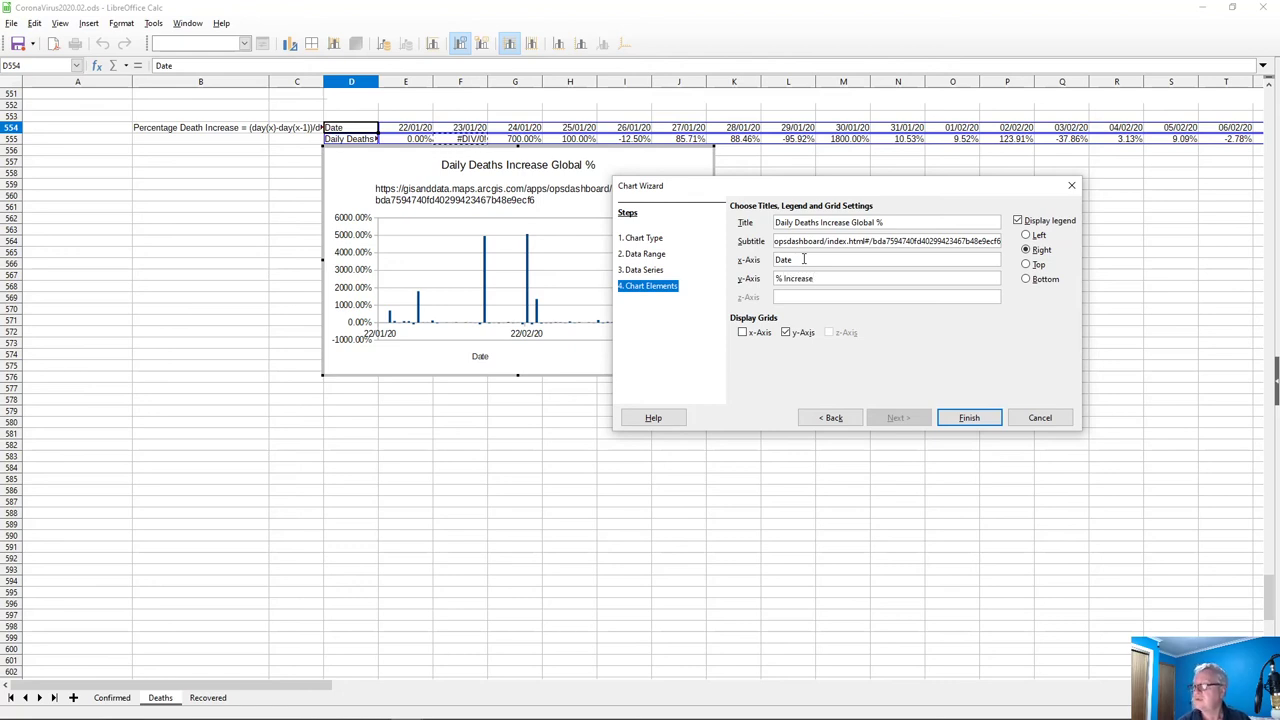
left_click(969, 418)
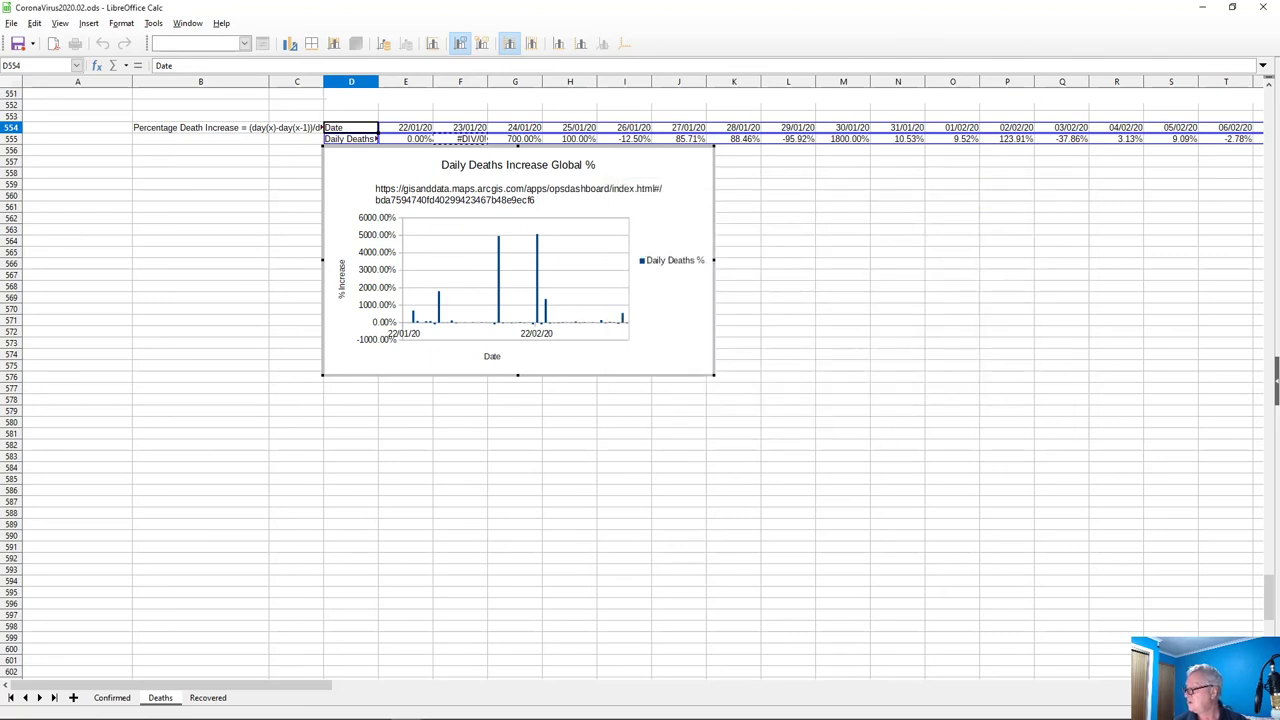
scroll(640, 380, "right", 5)
scroll(640, 380, "right", 1)
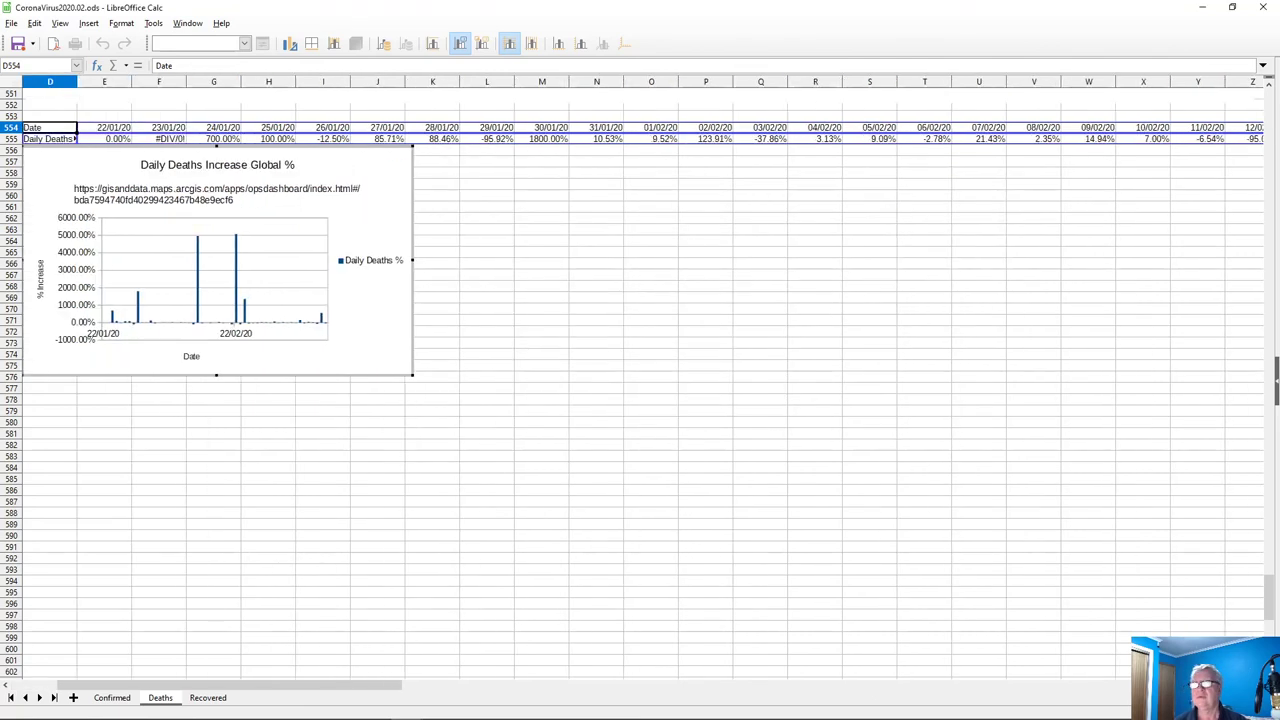
scroll(640, 380, "down", 5)
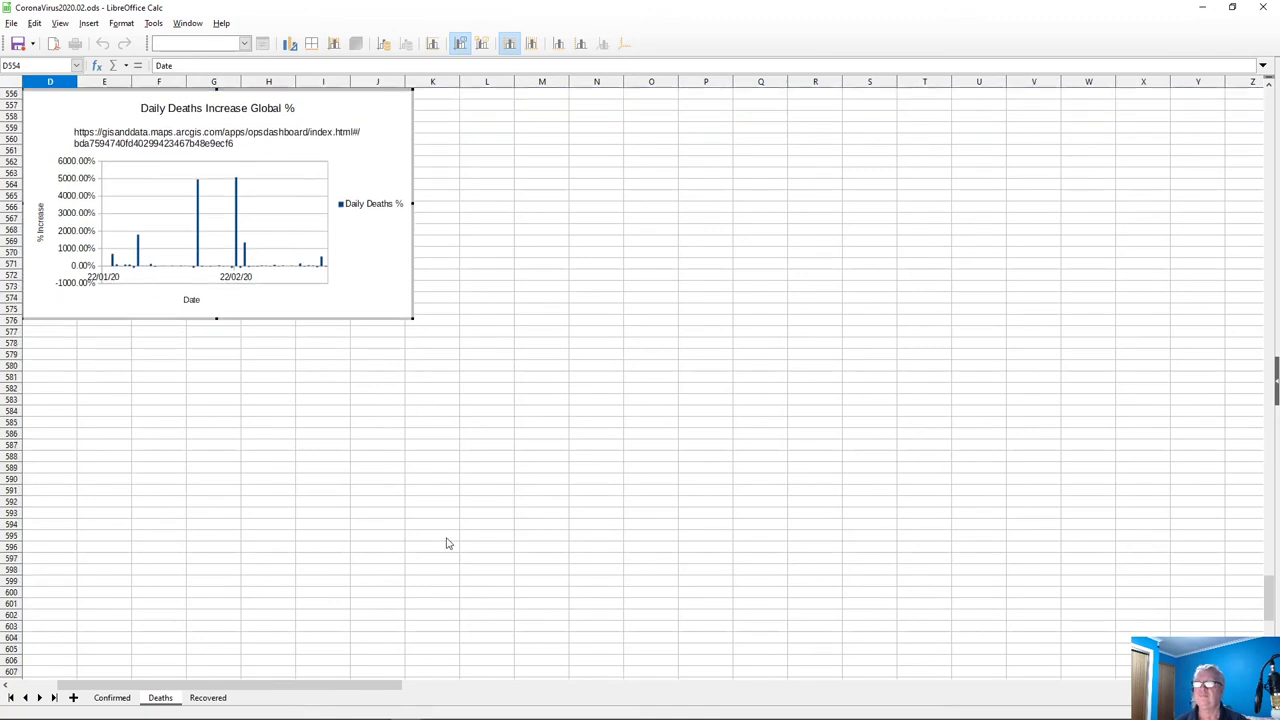
Enlarge the Daily Deaths Increase Global % chart to span about columns D to Y and rows 556 to 606, and deselect it
left_click_drag(412, 318, 1266, 676)
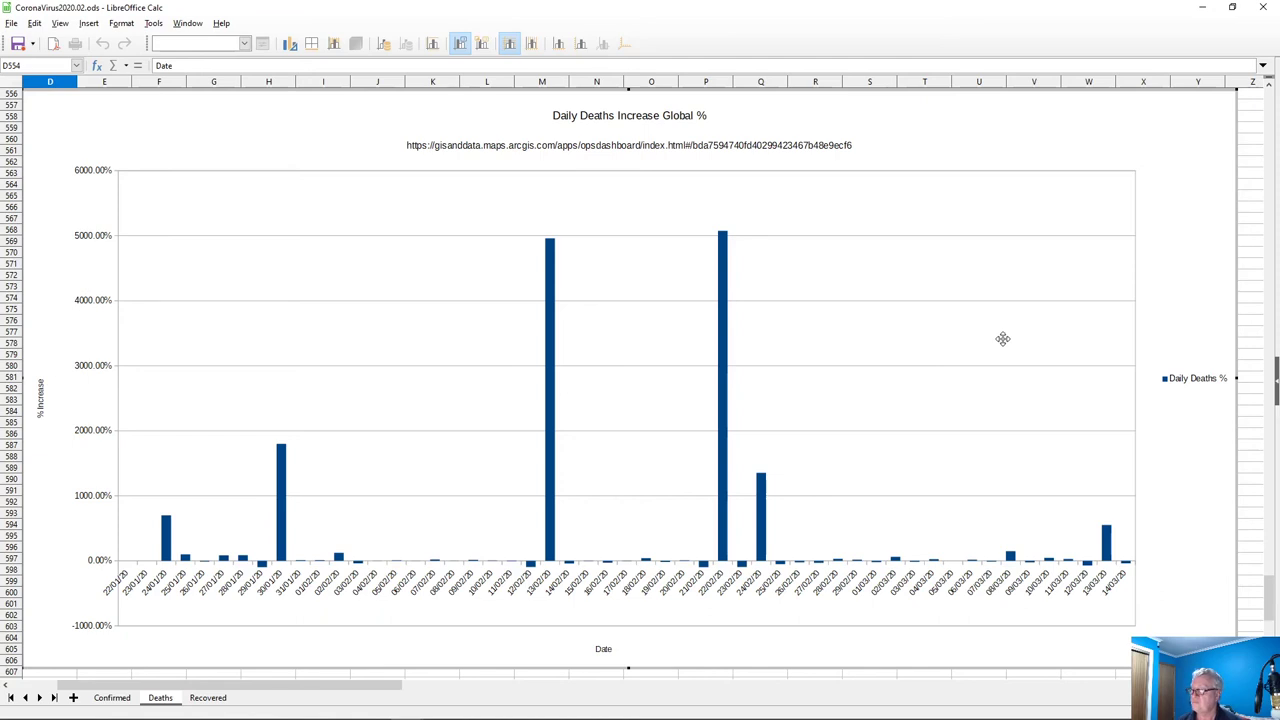
left_click(1248, 587)
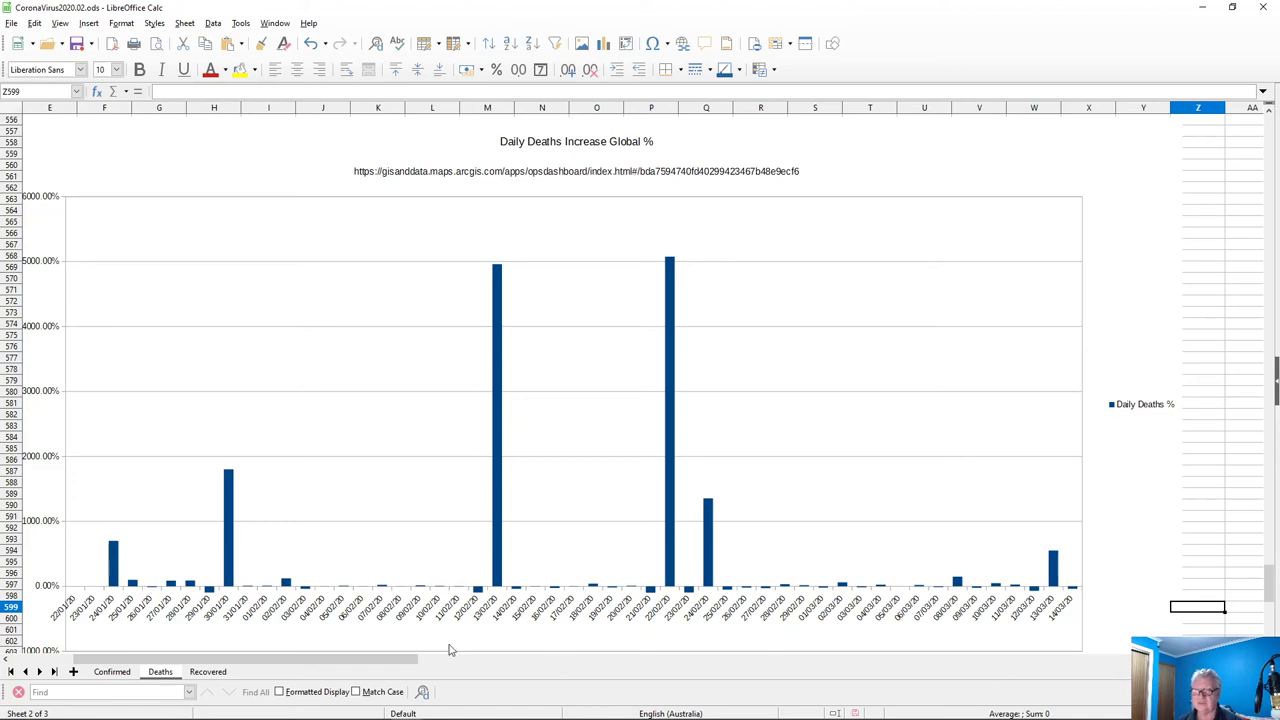
mouse_move(317, 659)
left_mouse_down()
mouse_move(213, 670)
mouse_move(286, 663)
mouse_move(305, 675)
left_mouse_up()
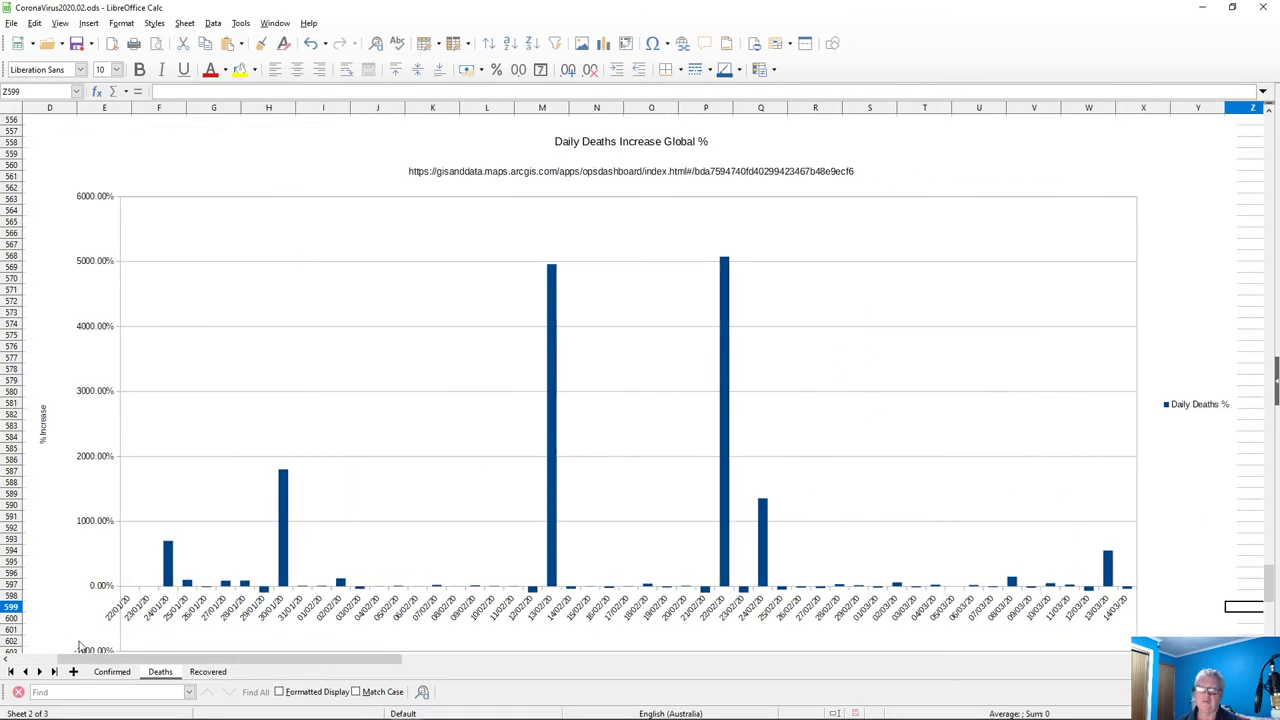
scroll(88, 666, "left", 3)
scroll(191, 562, "down", 6)
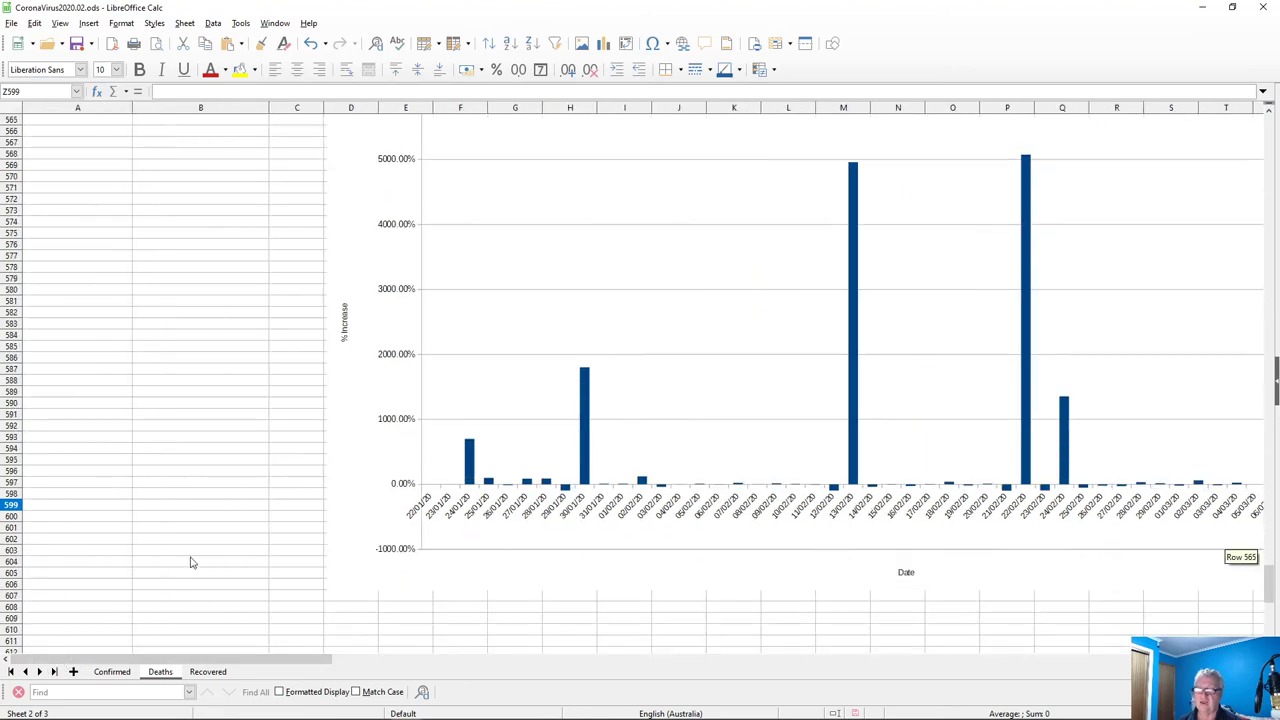
Check the formula behind the 22/01/20 global deaths total in E446
scroll(250, 583, "up", 11)
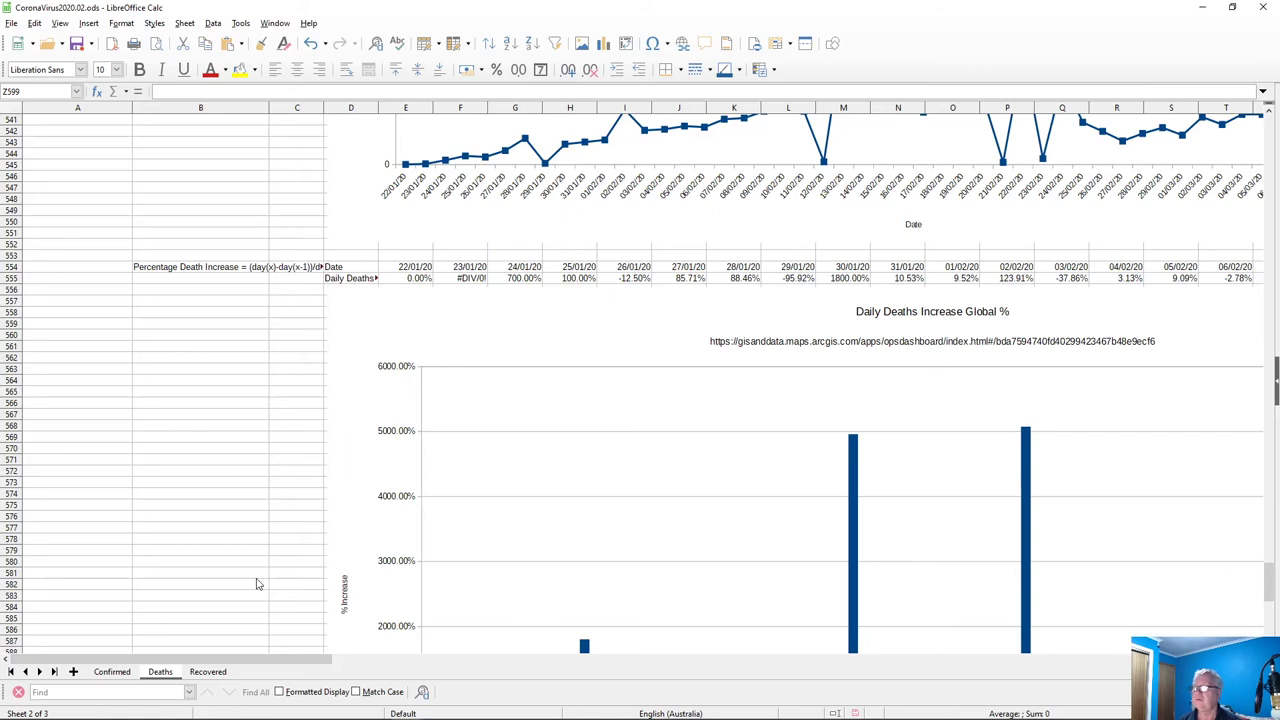
scroll(256, 583, "up", 15)
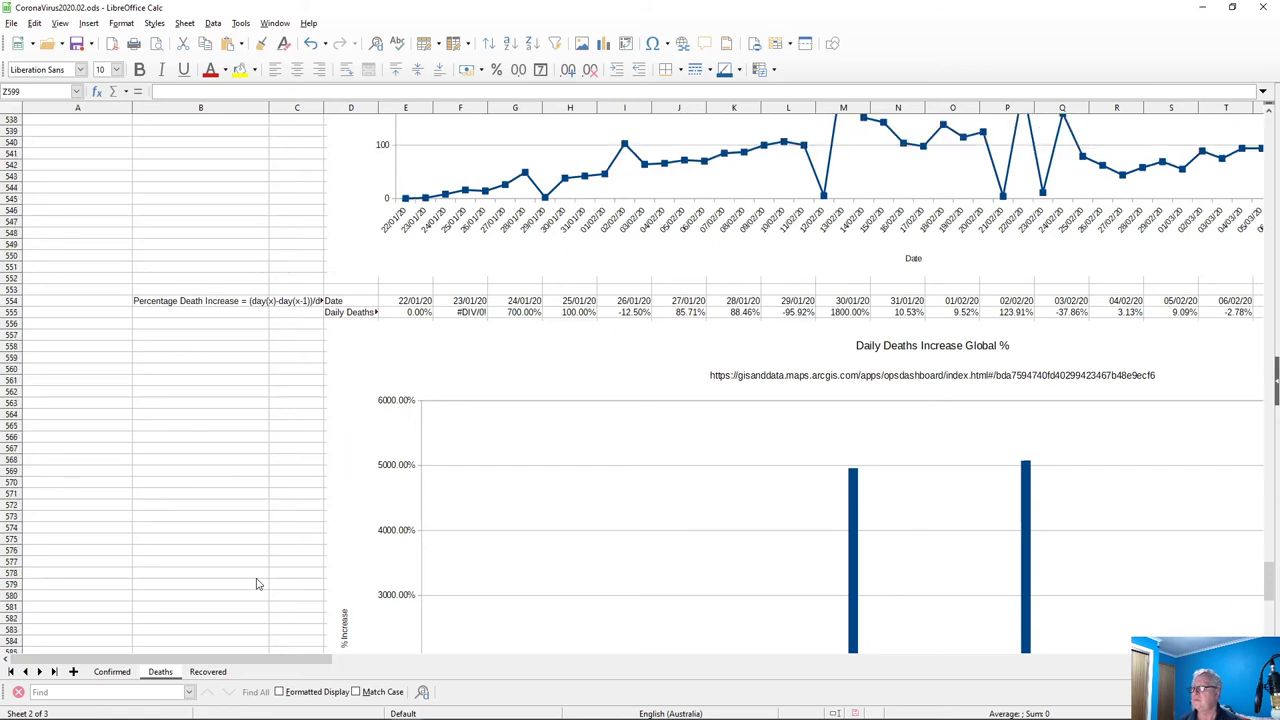
scroll(258, 585, "up", 20)
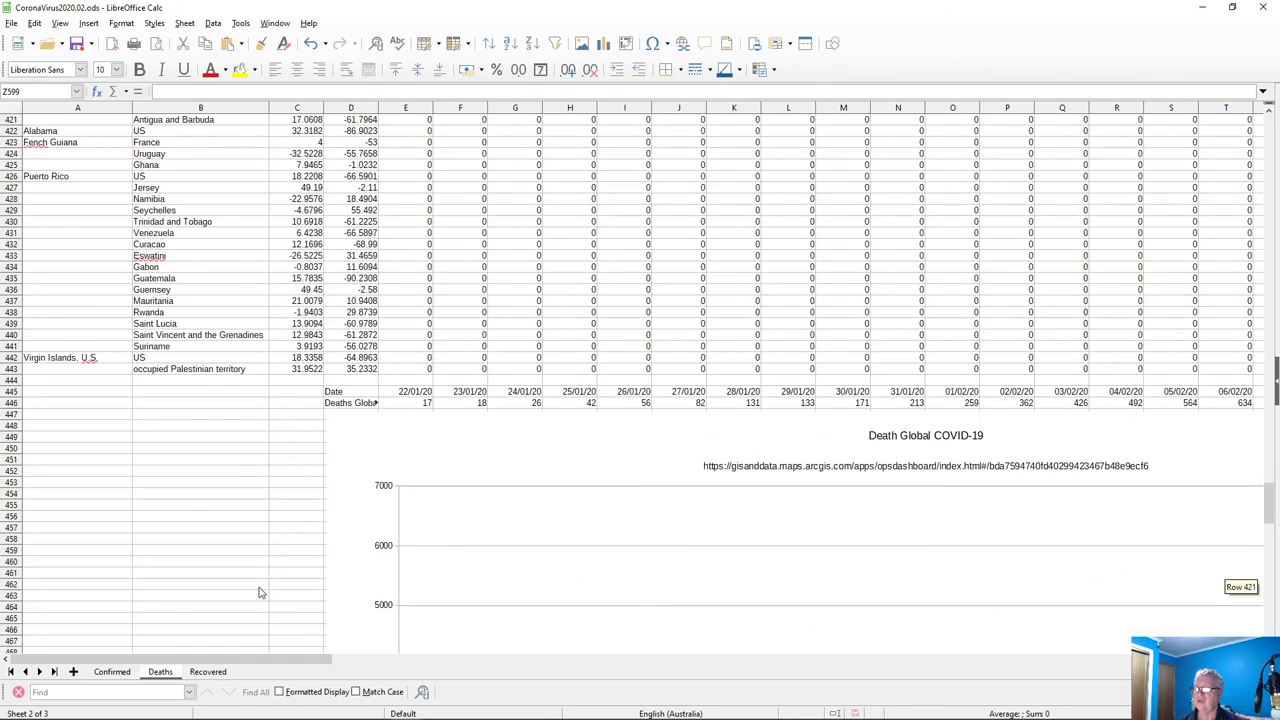
left_click(414, 403)
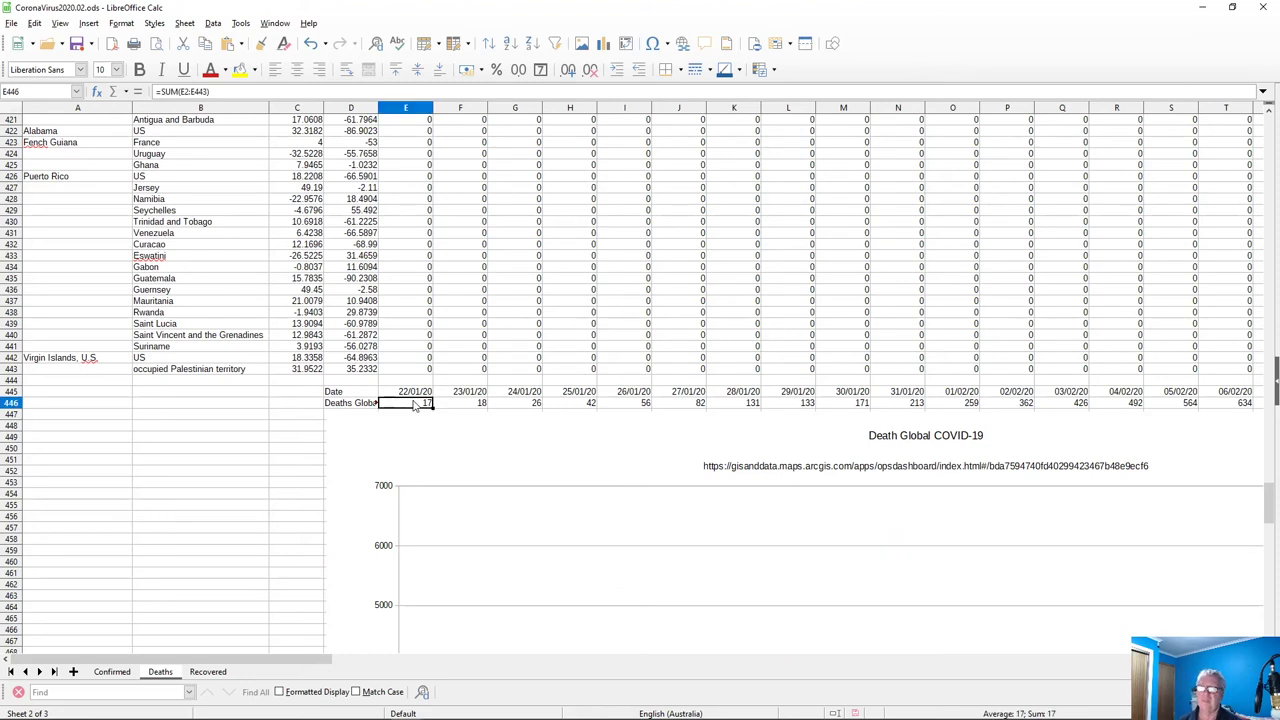
Sort the deaths data in A1:BE443 by Country/Region in ascending order
scroll(252, 620, "up", 20)
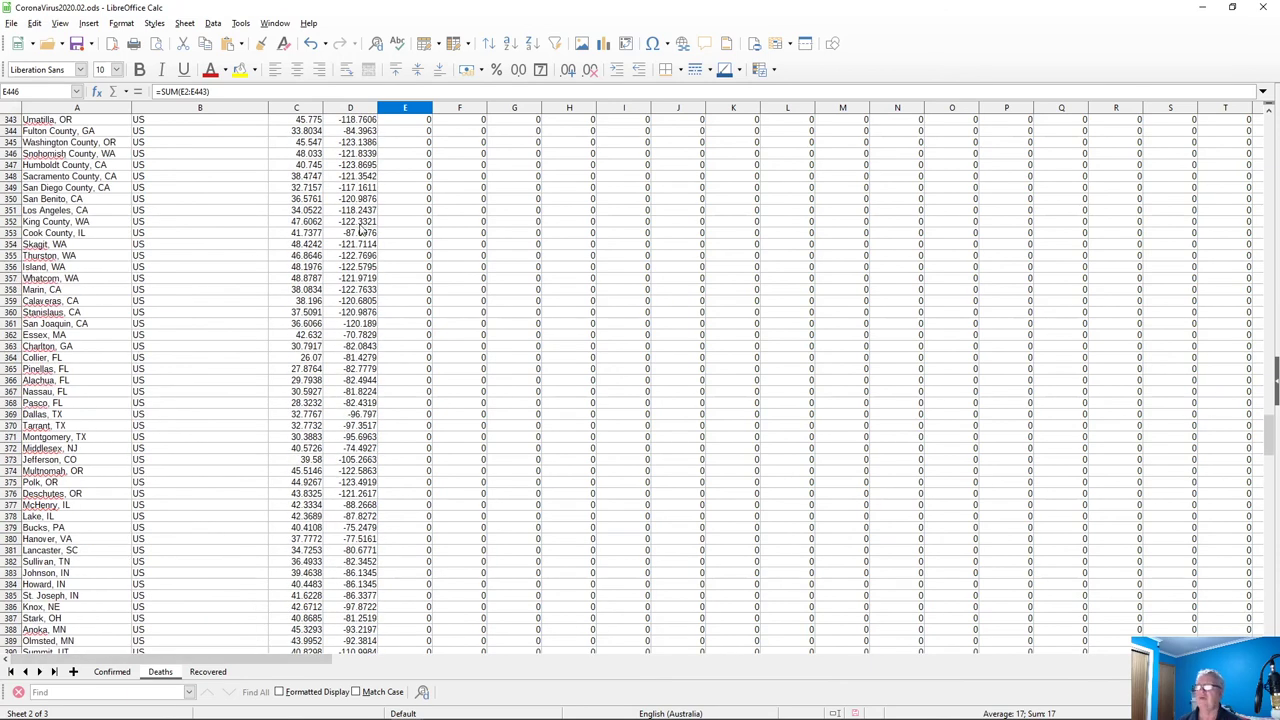
left_click_drag(1276, 428, 1255, 136)
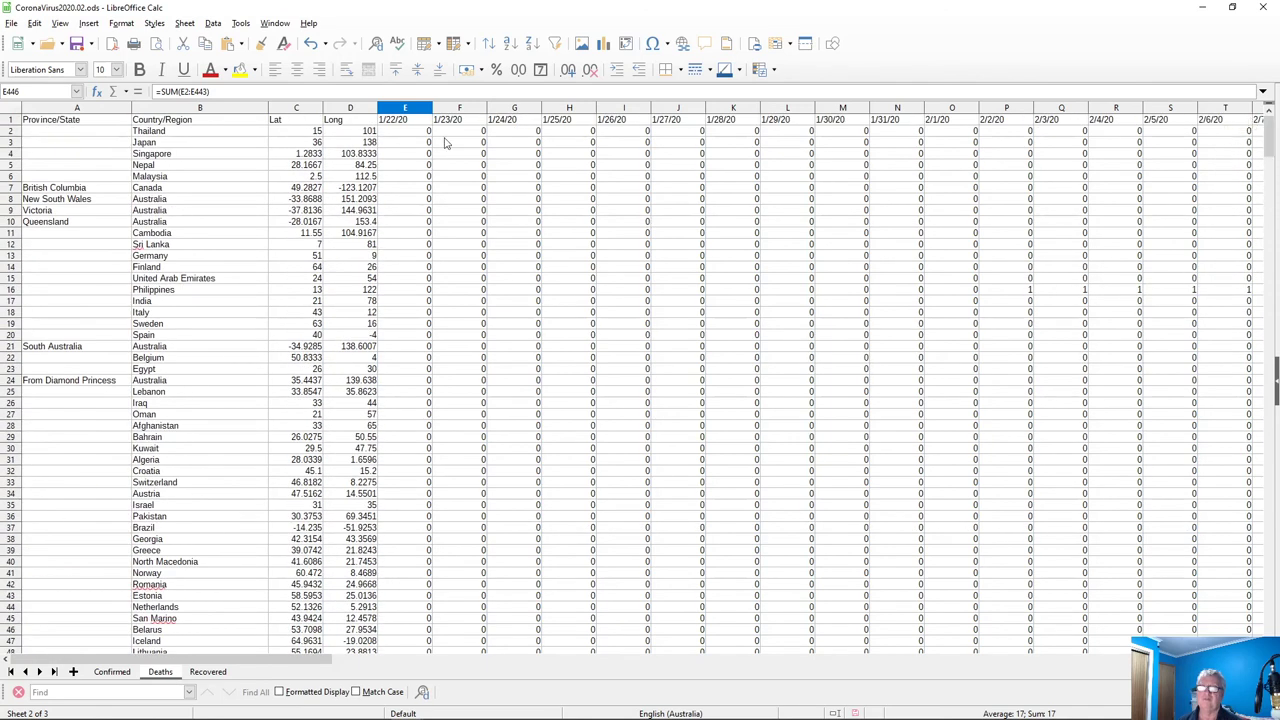
left_click(43, 123)
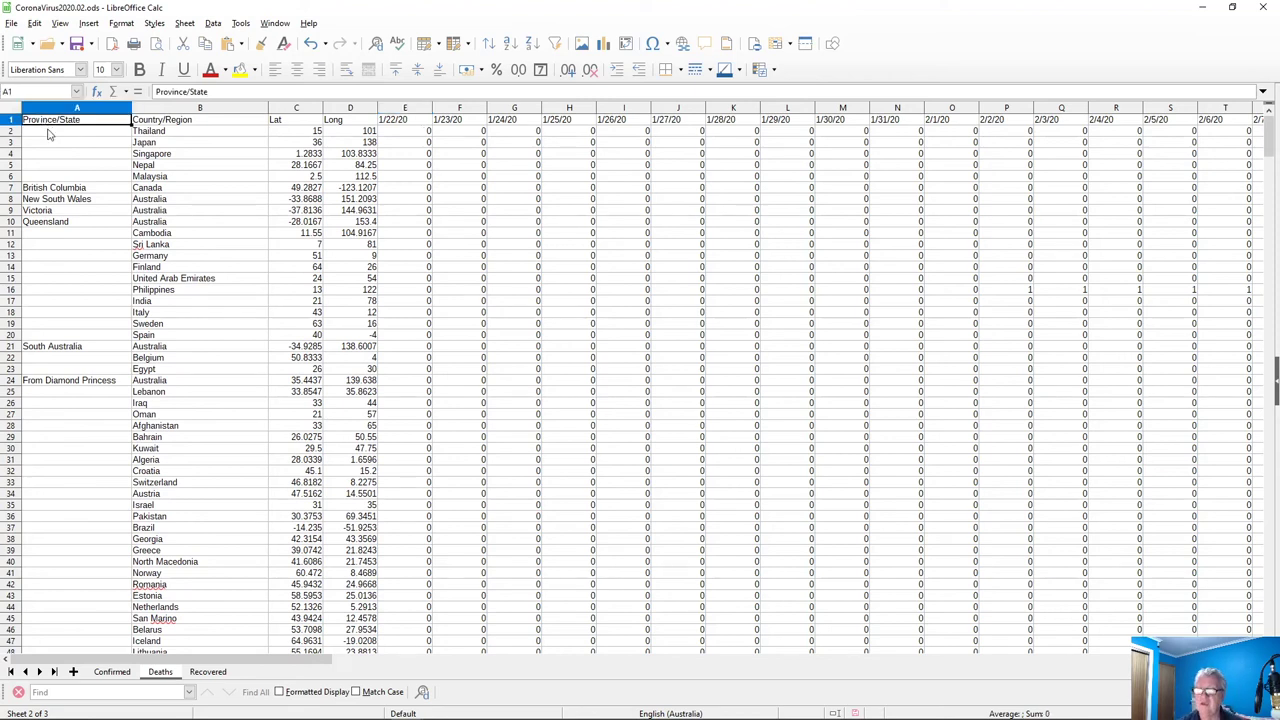
key("Page_Down")
key("Page_Down")
key("Page_Down")
key("Page_Down")
key("Page_Down")
key("Page_Down")
key("Page_Down")
key("Page_Down")
key("Page_Down")
key("Page_Down")
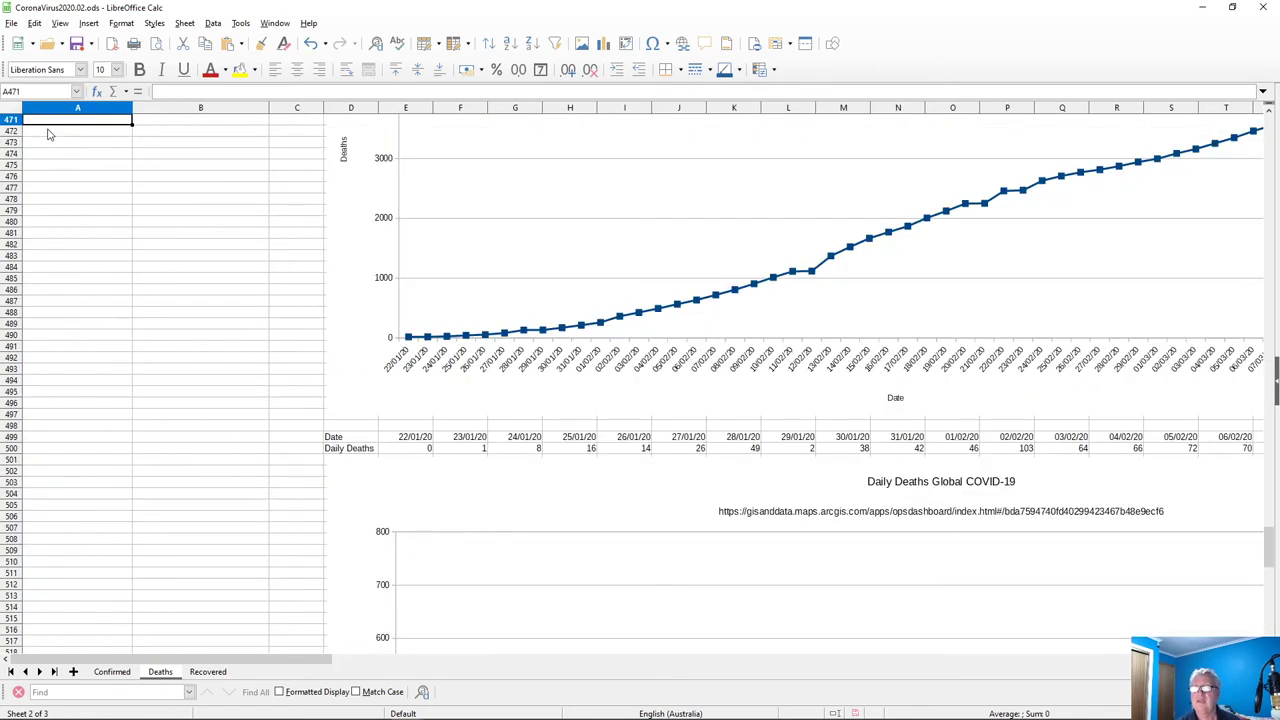
key("Page_Up")
key("Down")
key("Down")
key("Down")
key("Down")
key("Down")
key("Down")
key("Down")
key("Down")
key("Down")
key("Down")
key("Down")
key("Down")
key("Down")
key("Down")
key("Down")
key("Down")
key("Down")
key("Down")
key("Down")
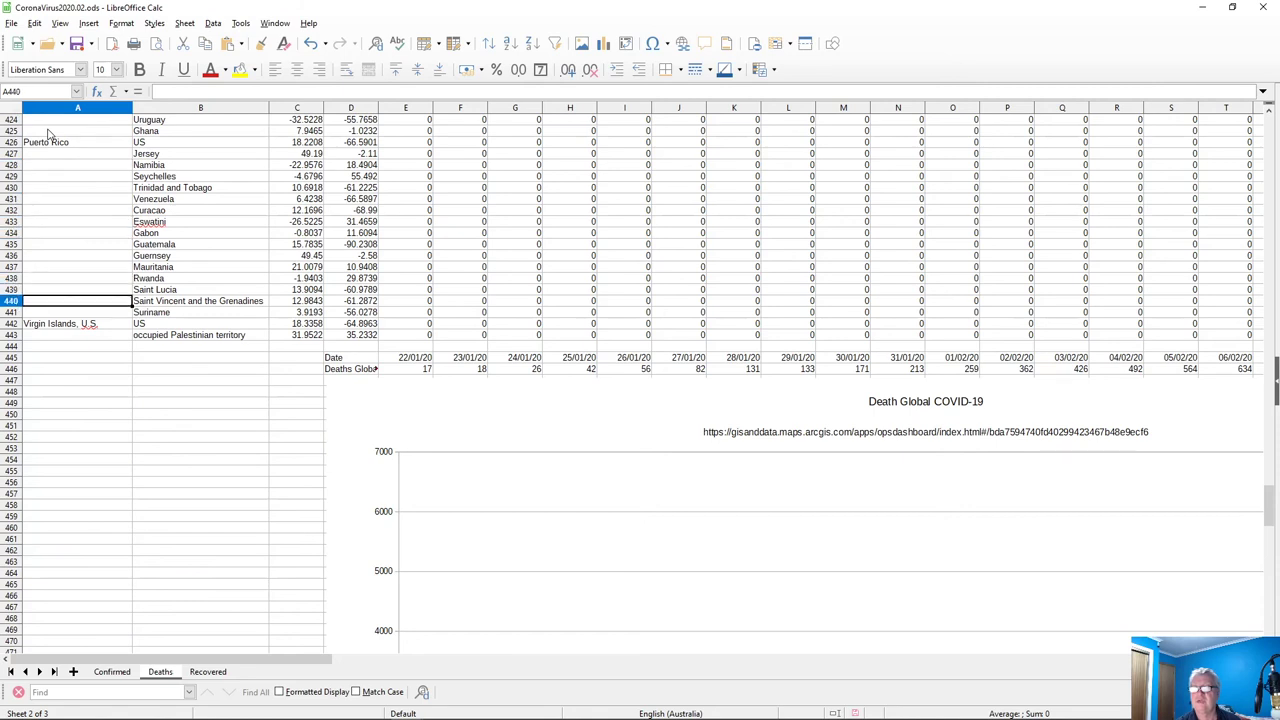
key("End")
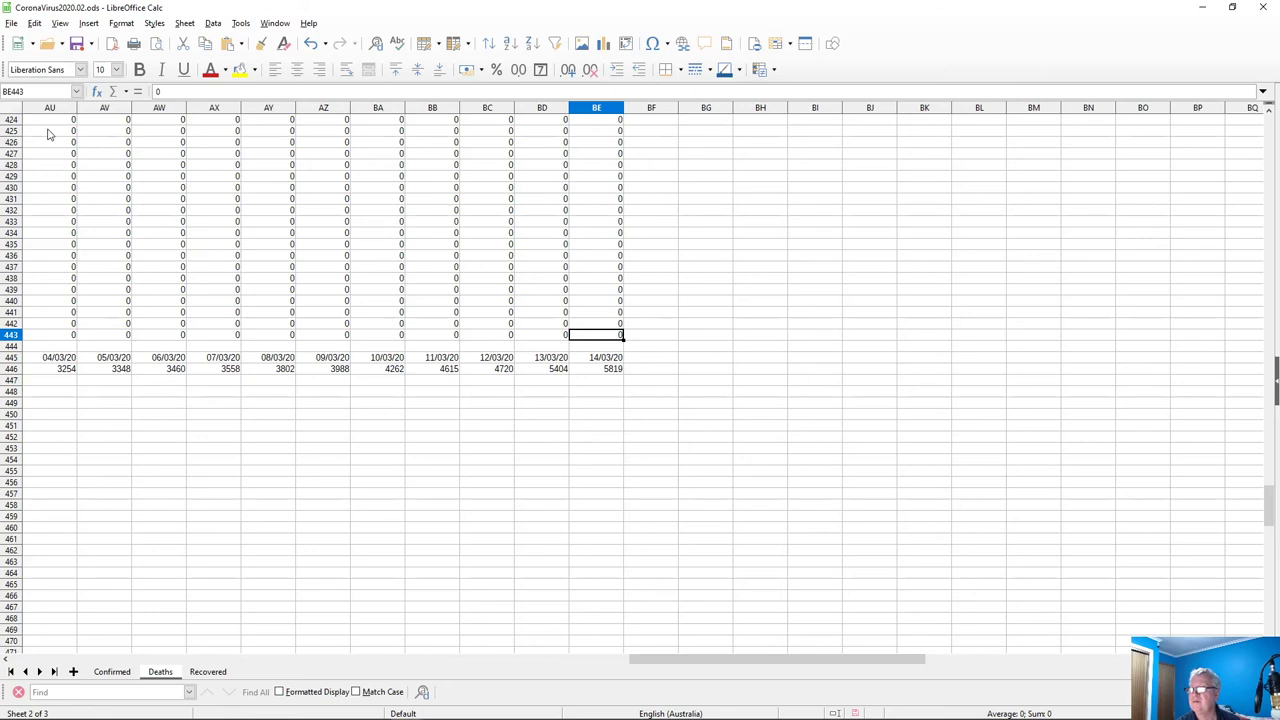
key("ctrl+shift+Up")
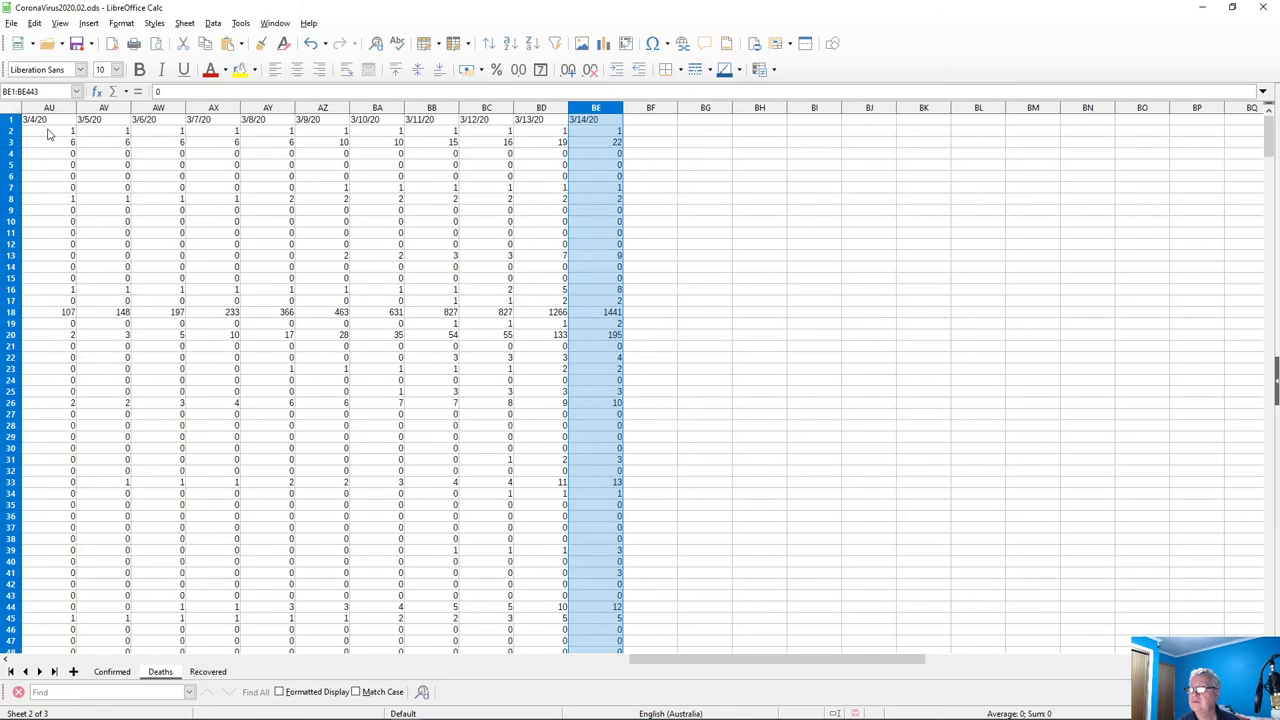
key("ctrl+shift+Left")
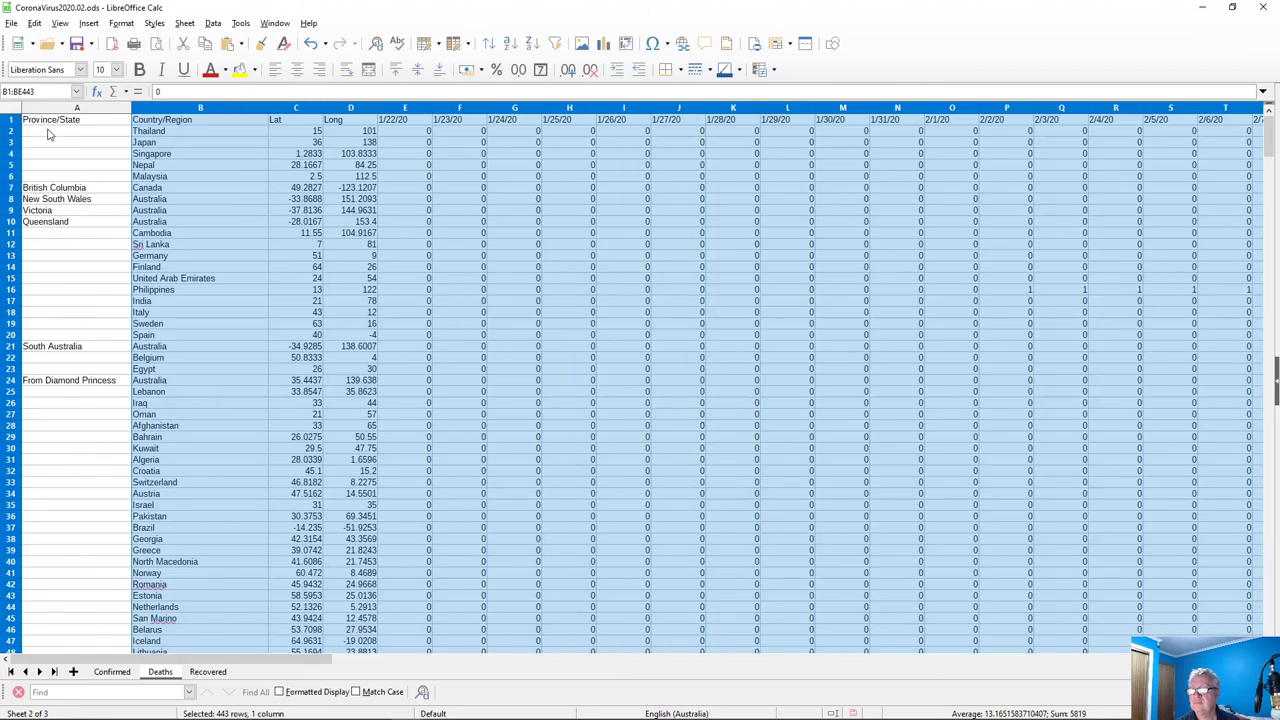
key("ctrl+shift+Left")
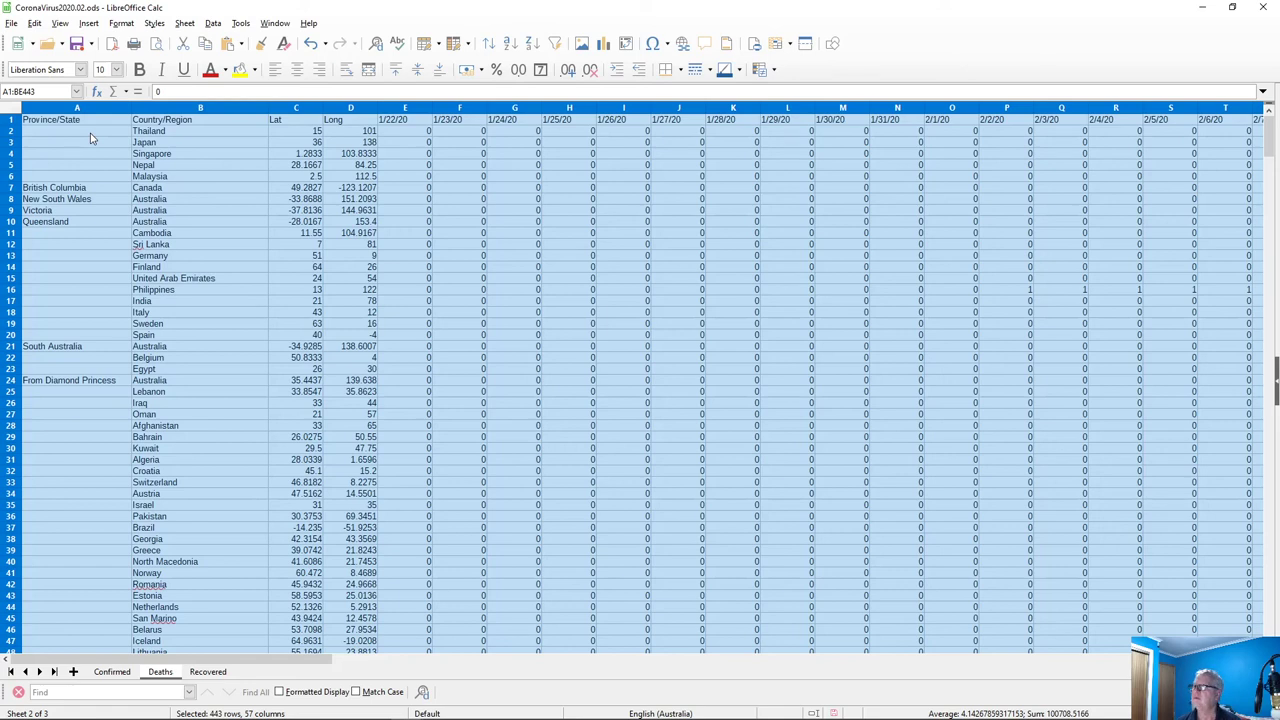
left_click(488, 44)
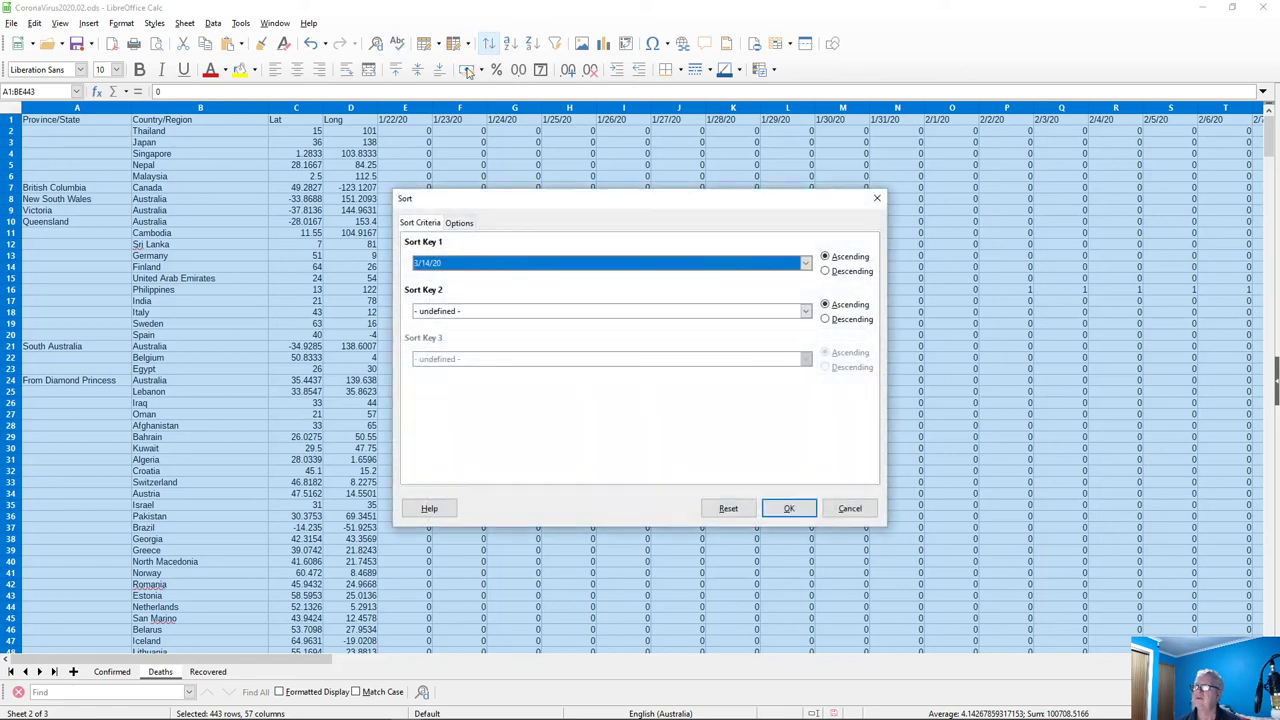
left_click(805, 264)
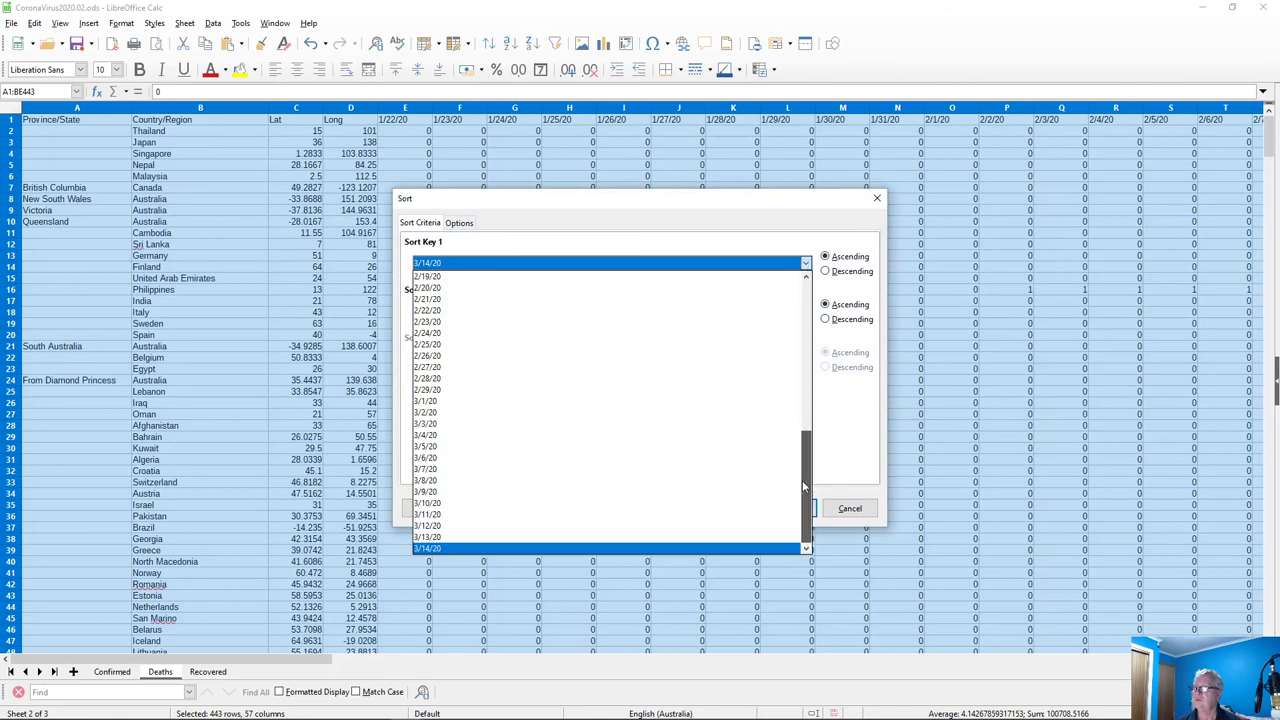
left_click_drag(806, 489, 820, 264)
left_click(478, 299)
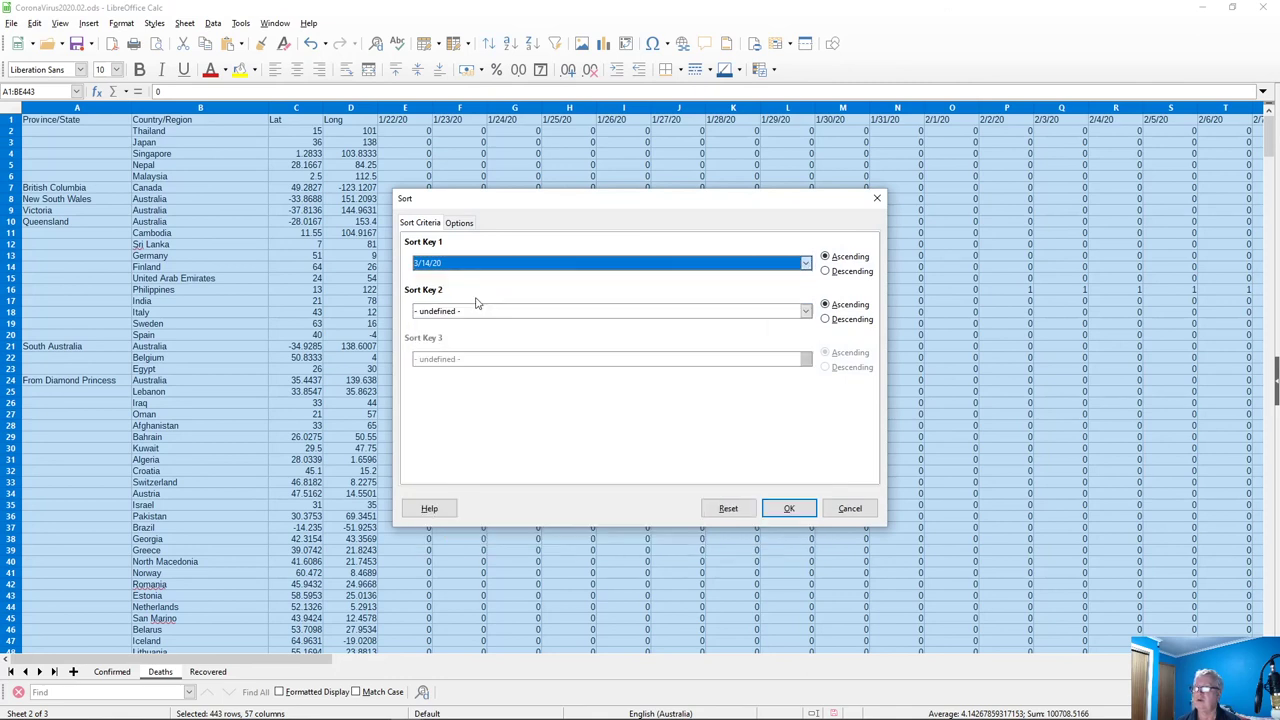
left_click(789, 509)
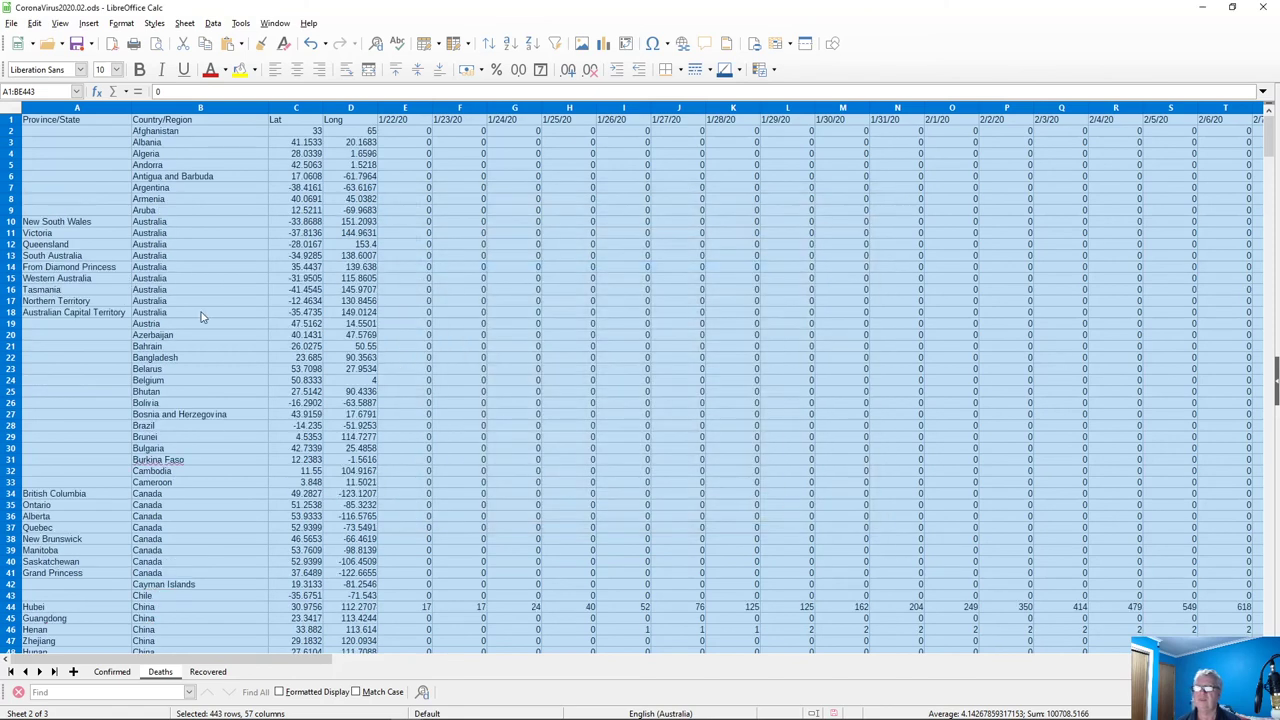
scroll(181, 351, "down", 8)
scroll(181, 351, "down", 5)
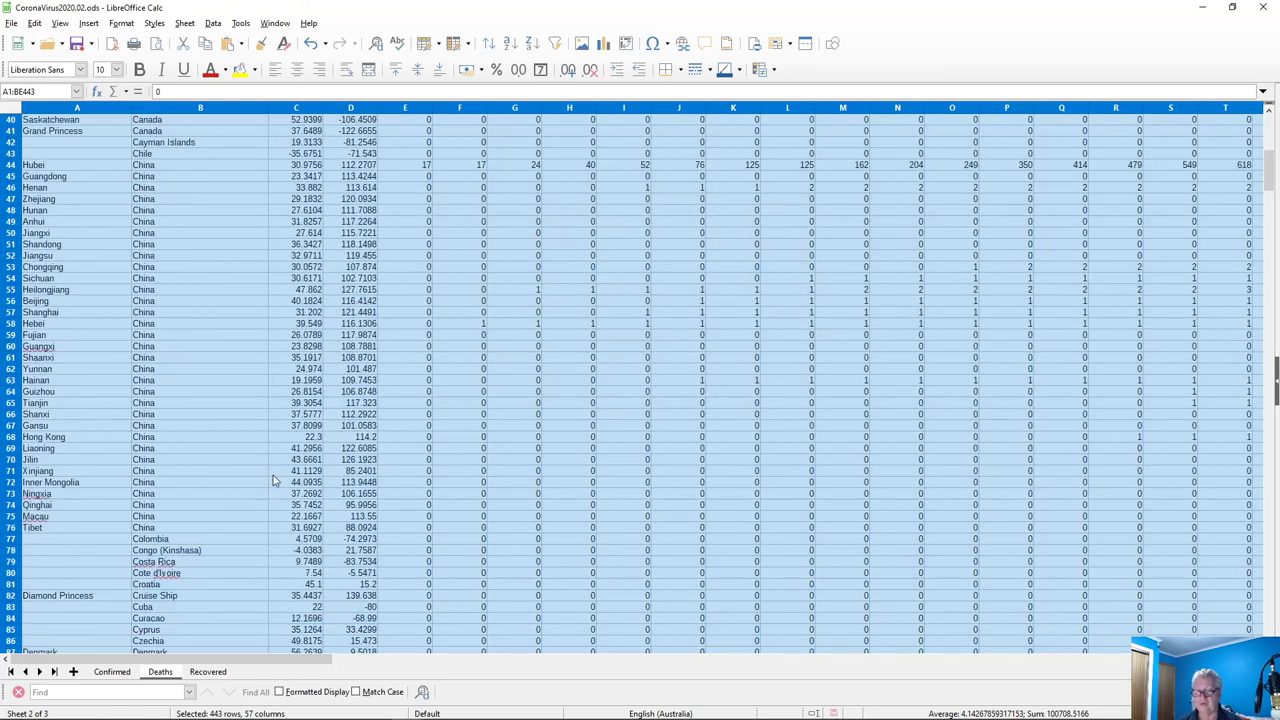
Copy the formula =SUMIF($B$2:$B$443,"<>China",E$2:E$443) from E502 on the Confirmed sheet, leaving that cell unchanged
left_click(108, 676)
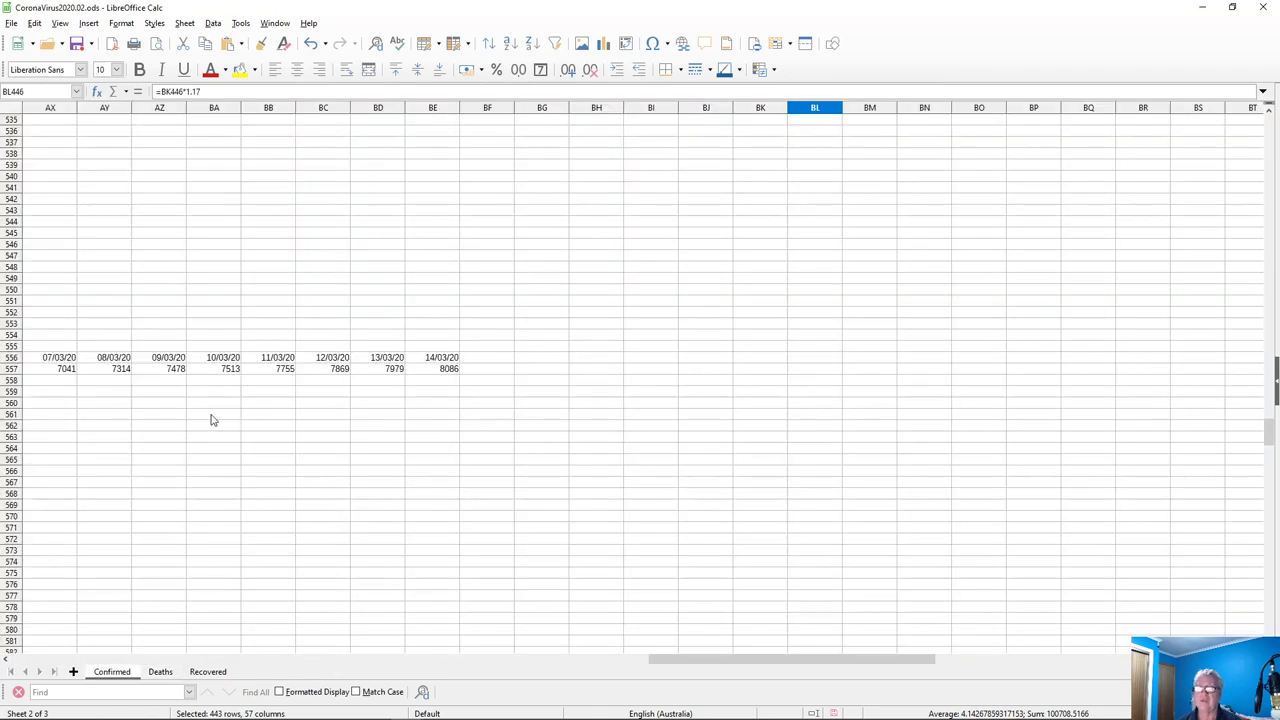
left_click_drag(666, 661, 45, 637)
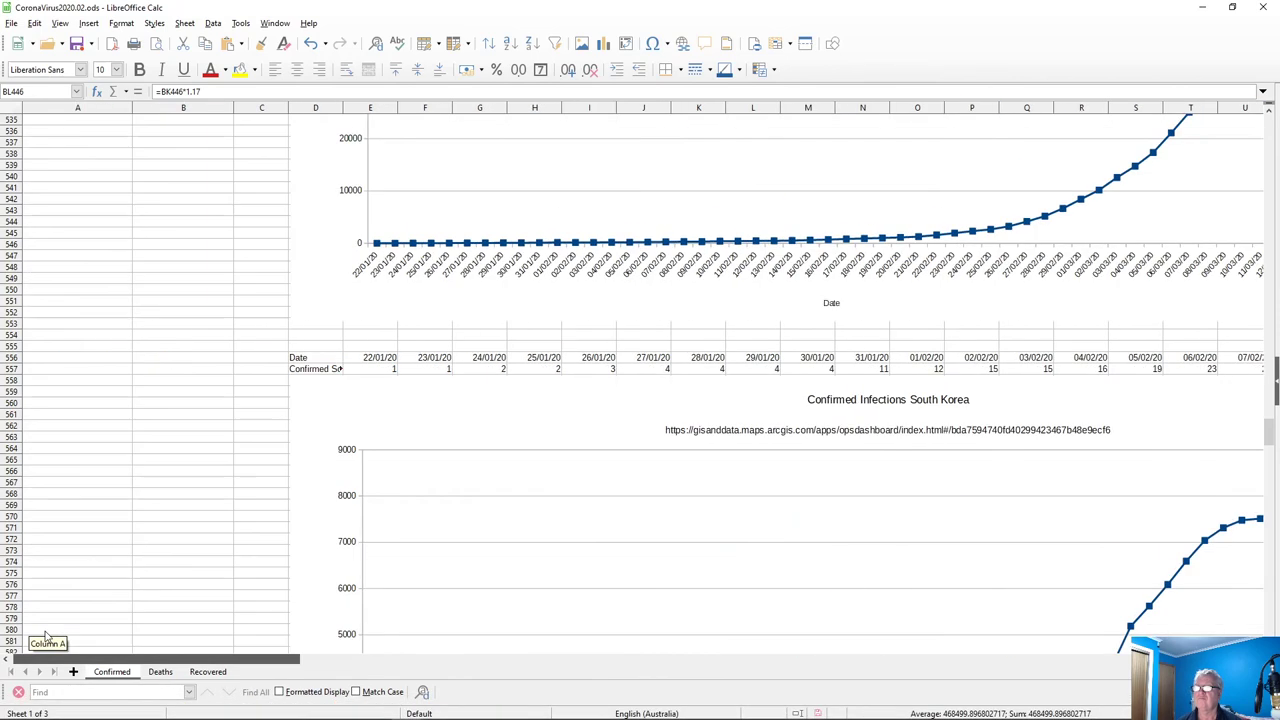
scroll(76, 466, "up", 20)
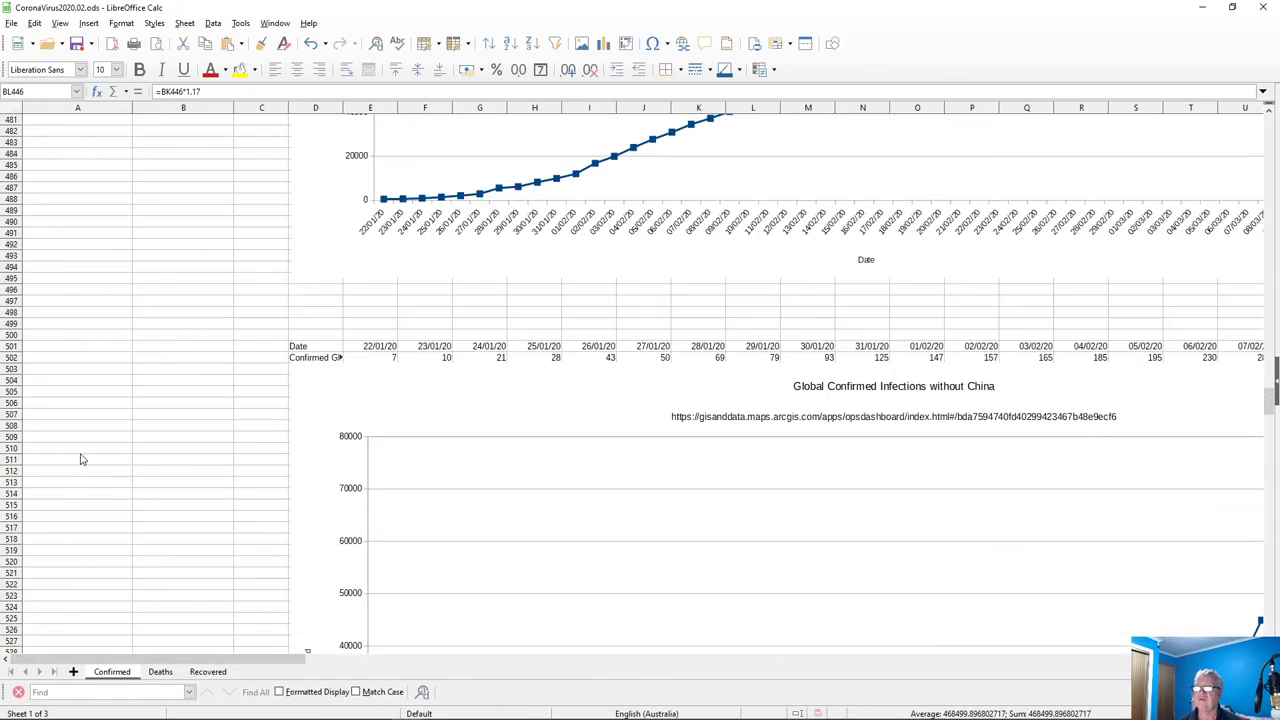
scroll(82, 462, "up", 10)
scroll(94, 463, "down", 13)
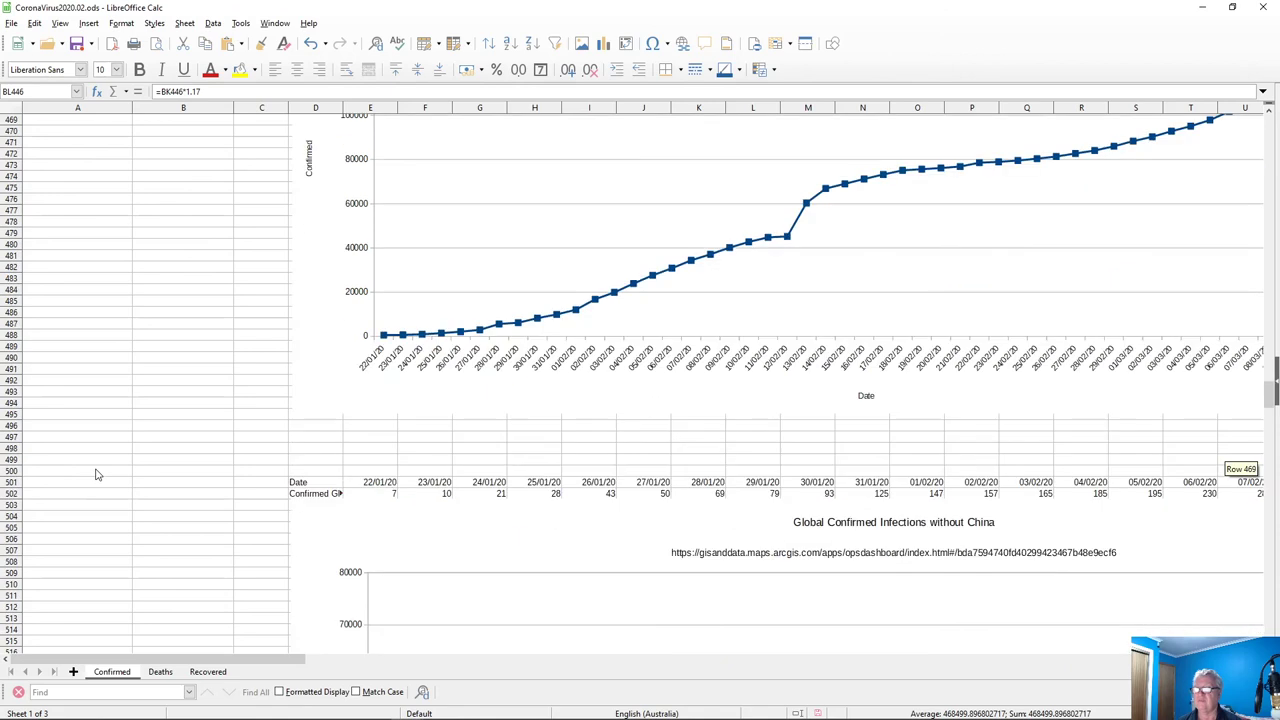
left_click(392, 498)
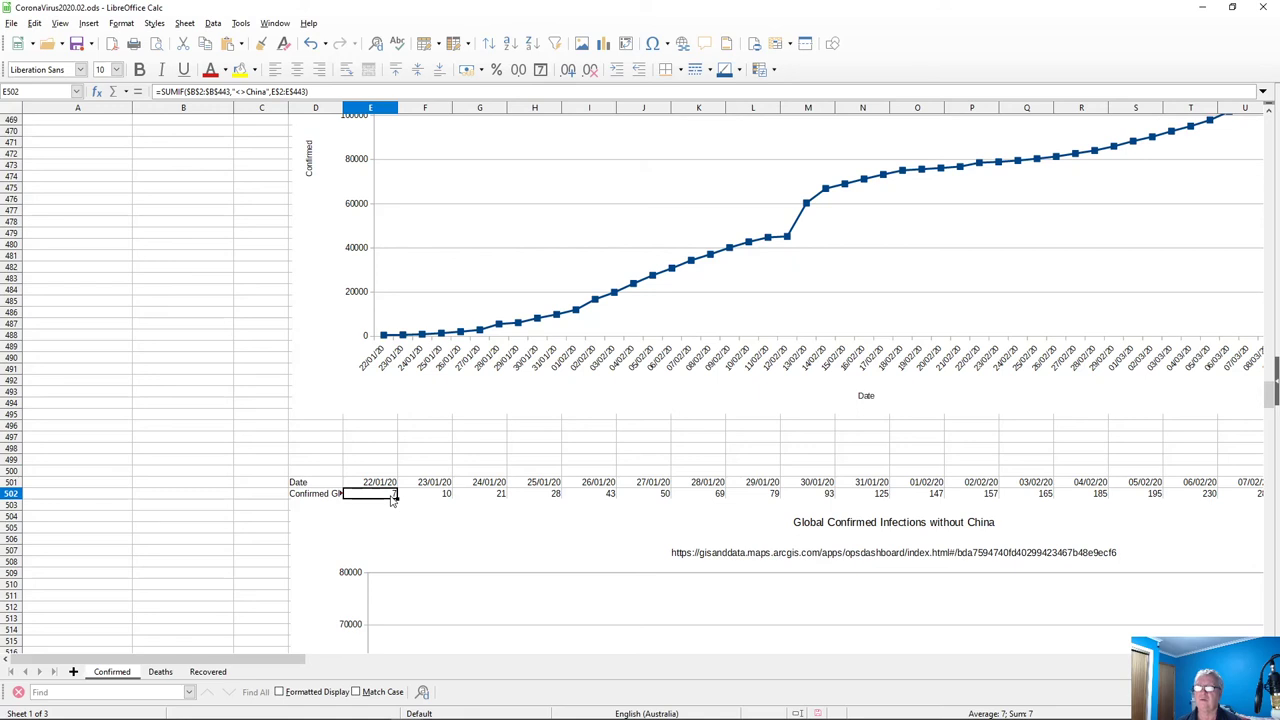
left_click(323, 91)
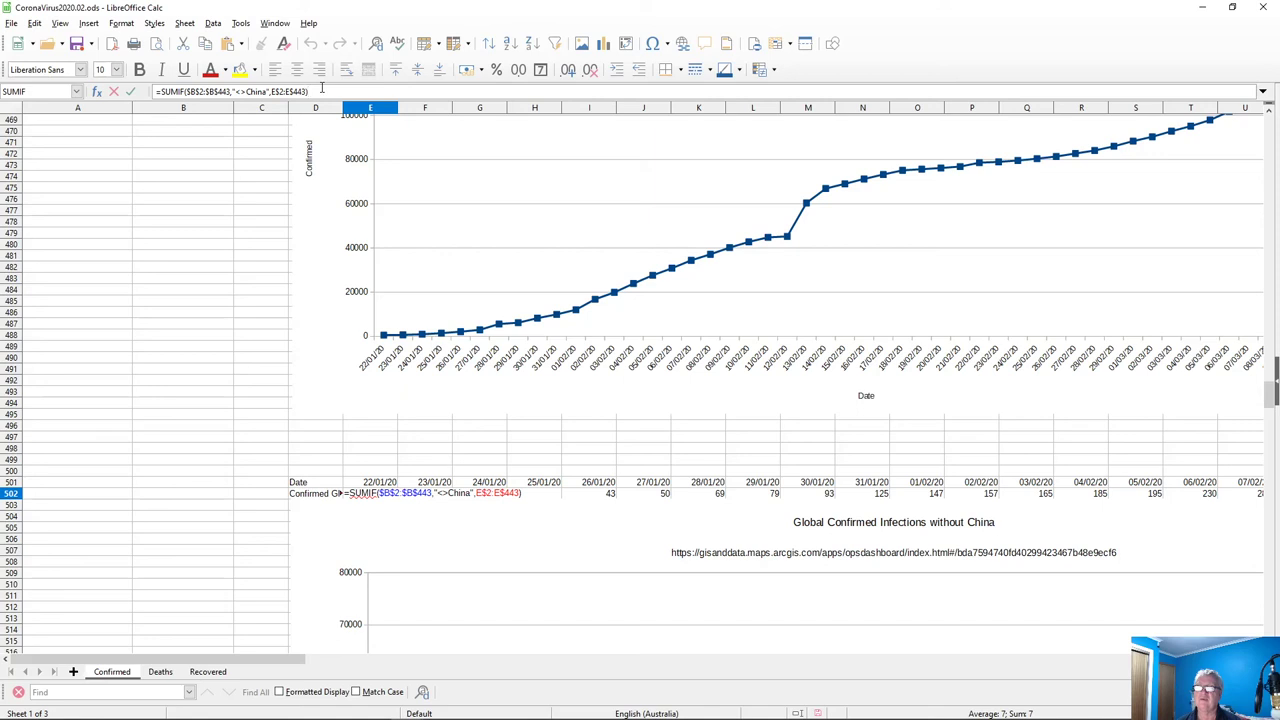
key("ctrl+a")
key("ctrl+c")
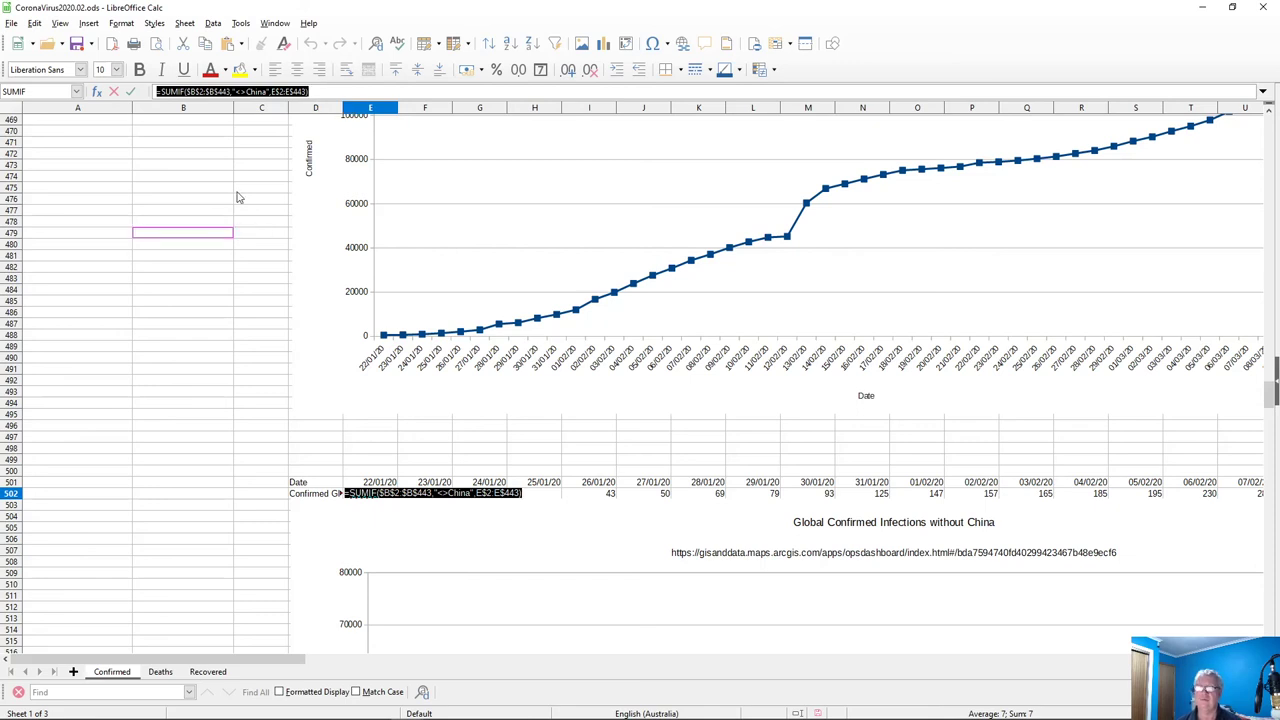
key("Escape")
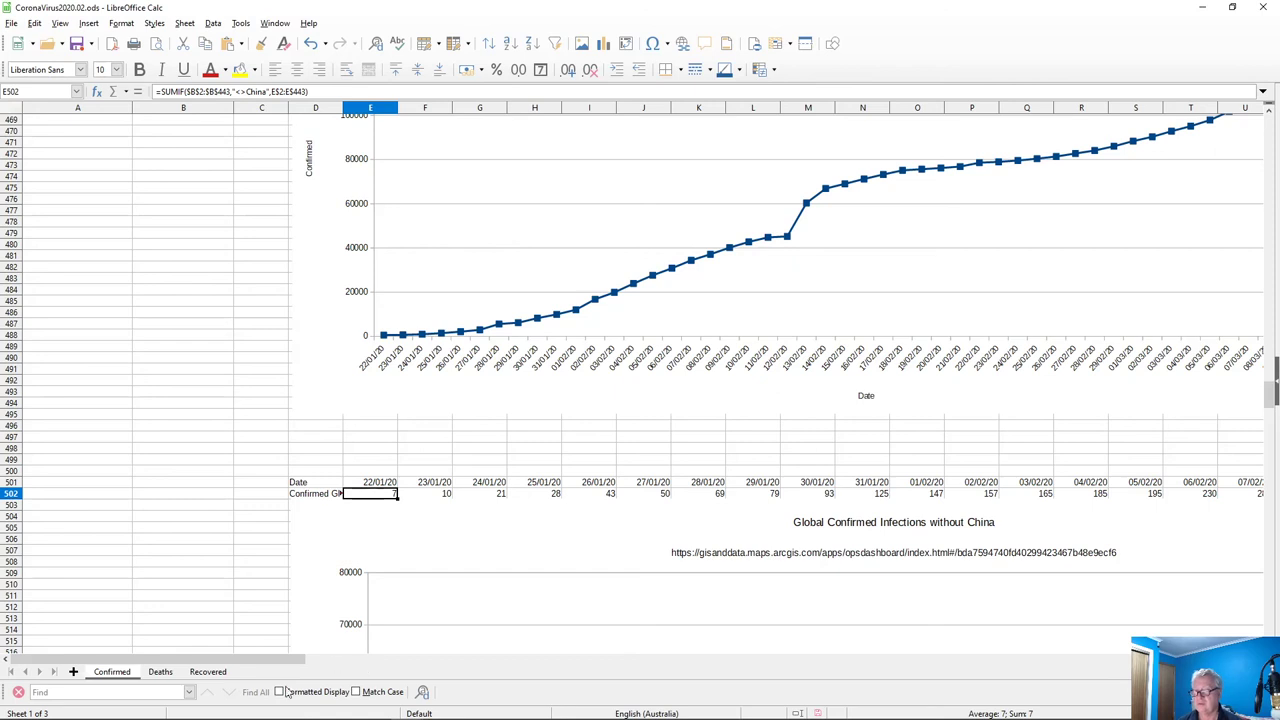
On the Deaths sheet, enter the labels Date in D609 and Global Deaths without China in D610, below the percentage chart
left_click(162, 672)
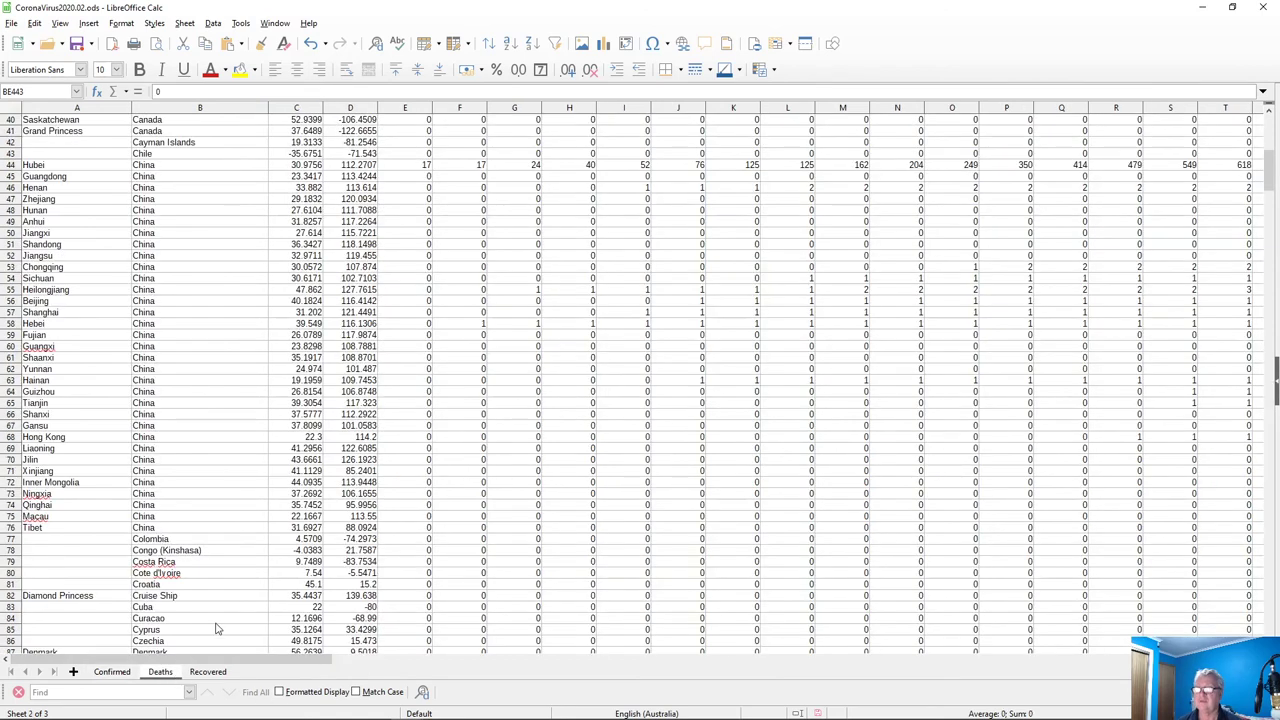
scroll(220, 573, "down", 14)
scroll(220, 570, "down", 20)
scroll(250, 557, "down", 20)
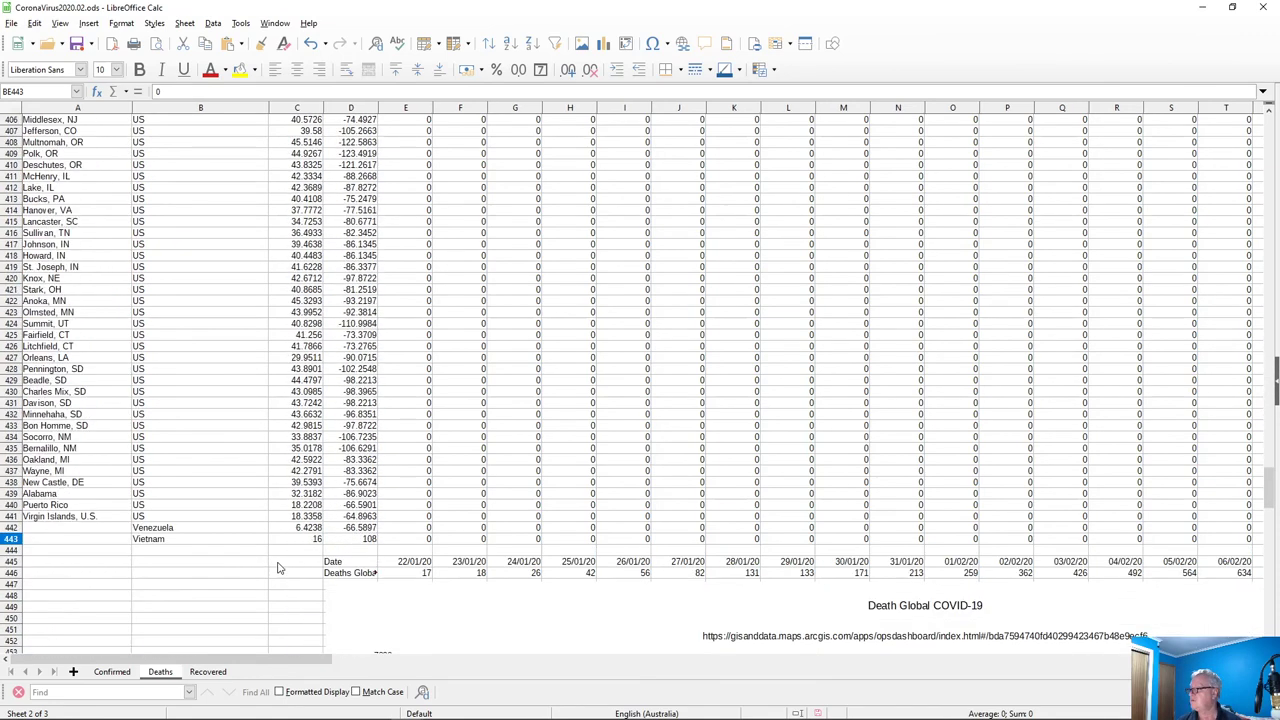
scroll(280, 570, "down", 20)
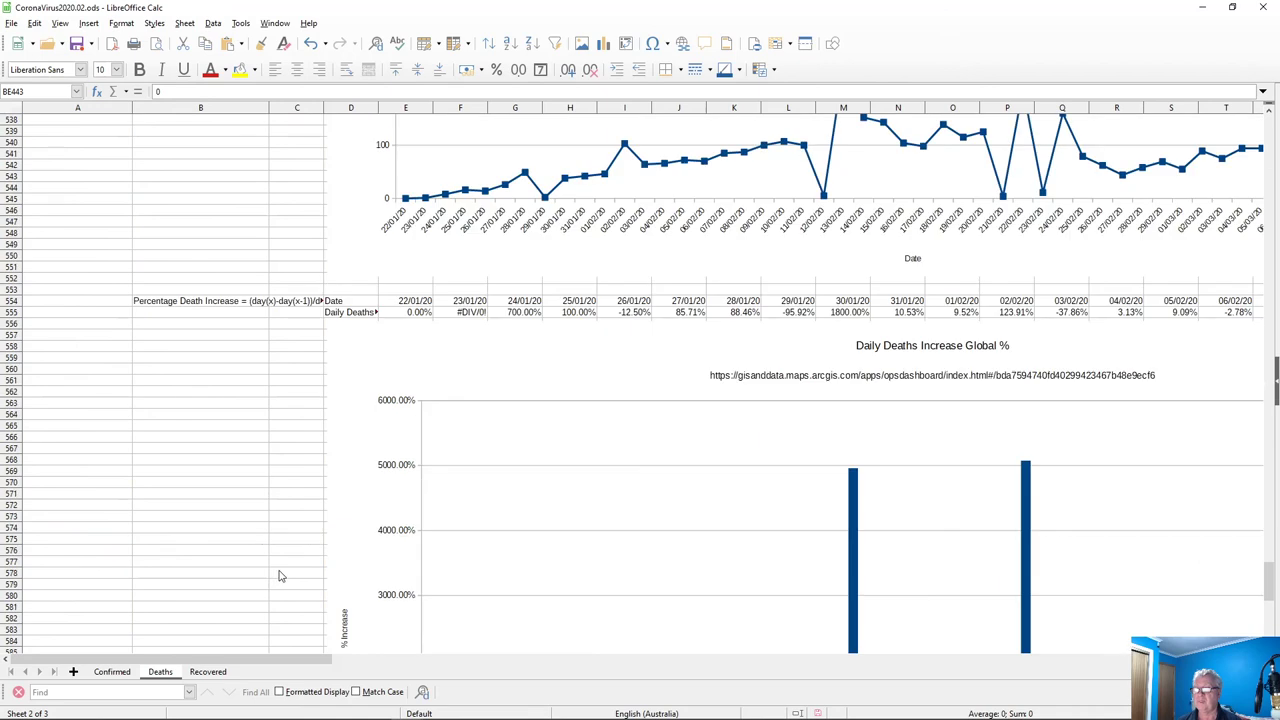
scroll(280, 576, "down", 15)
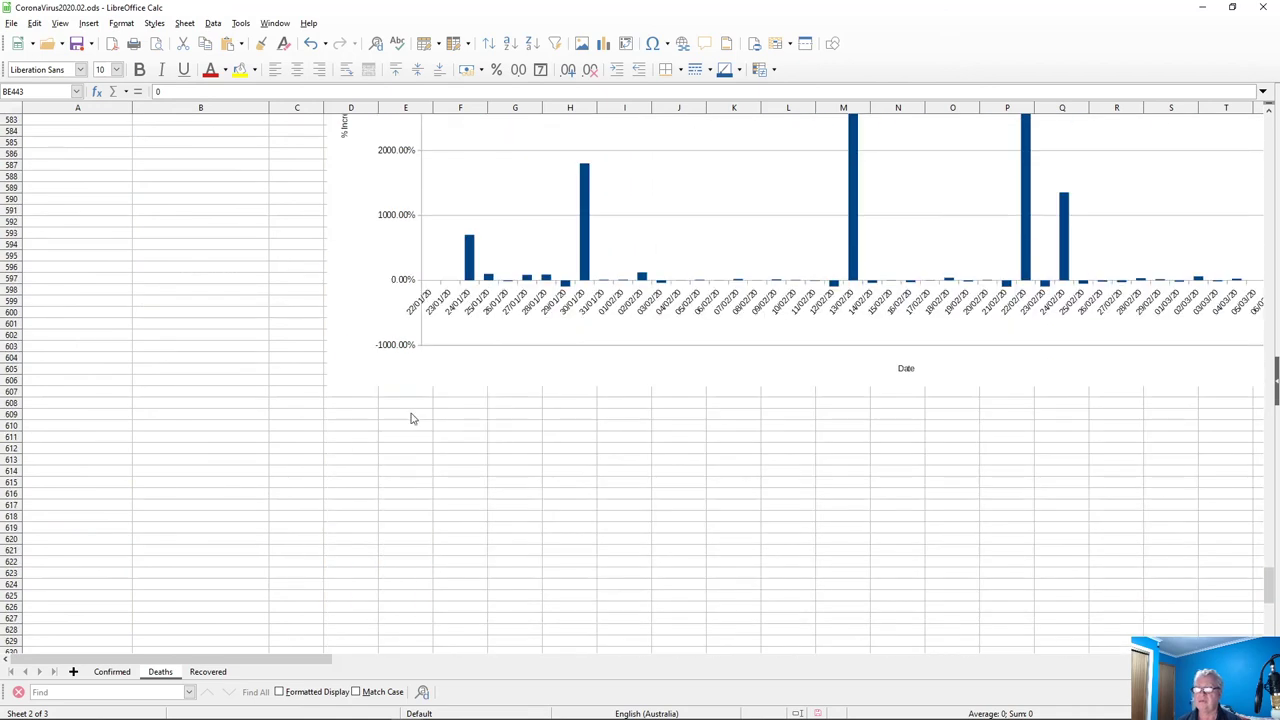
left_click(416, 407)
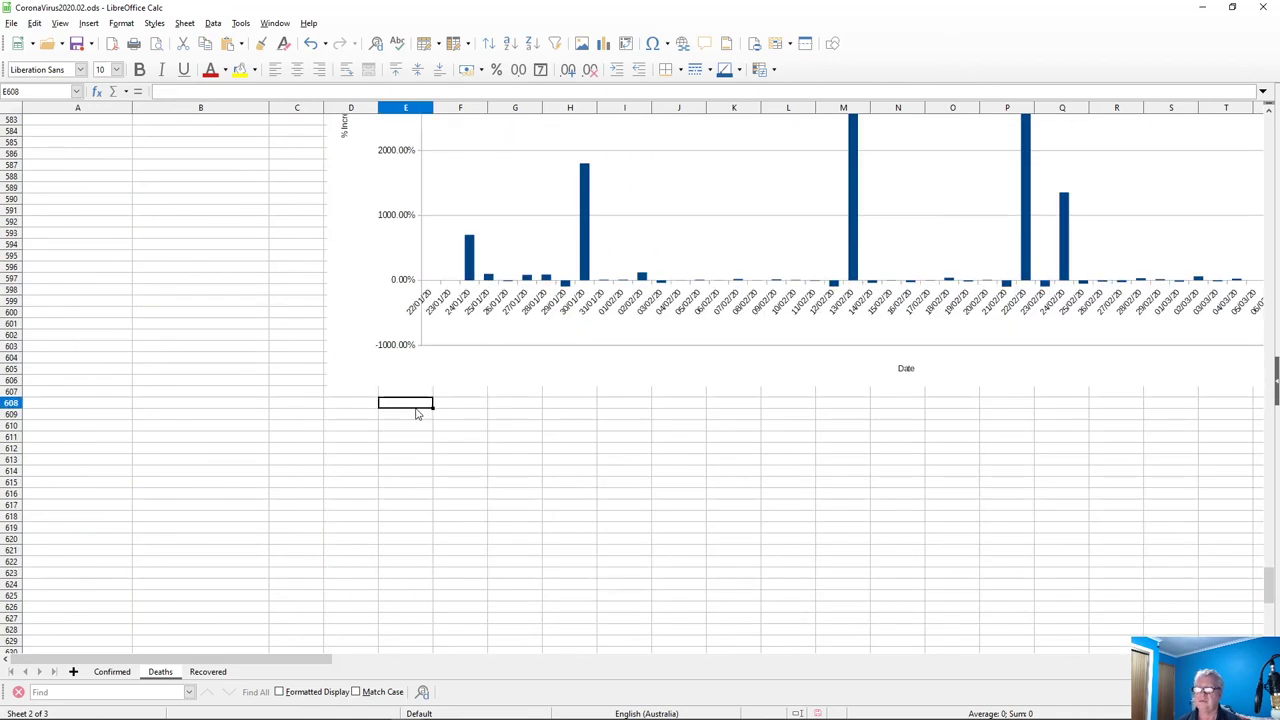
left_click(349, 406)
left_click(348, 414)
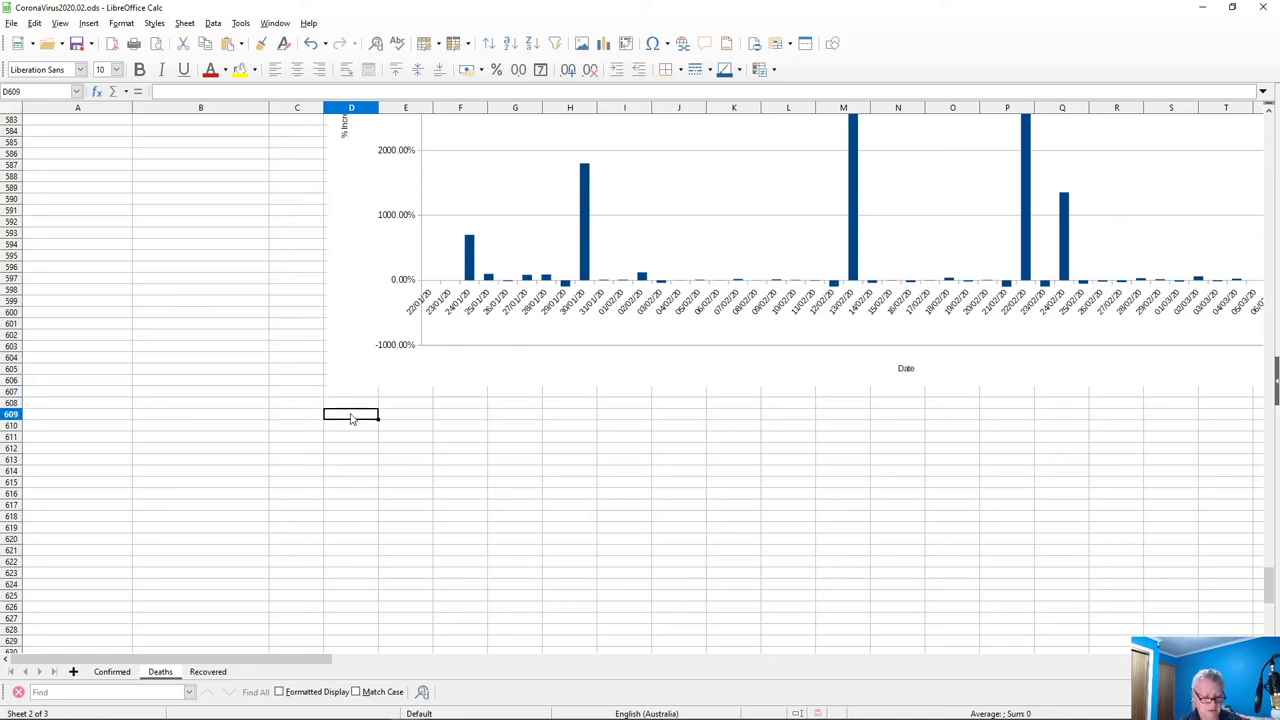
type("Date")
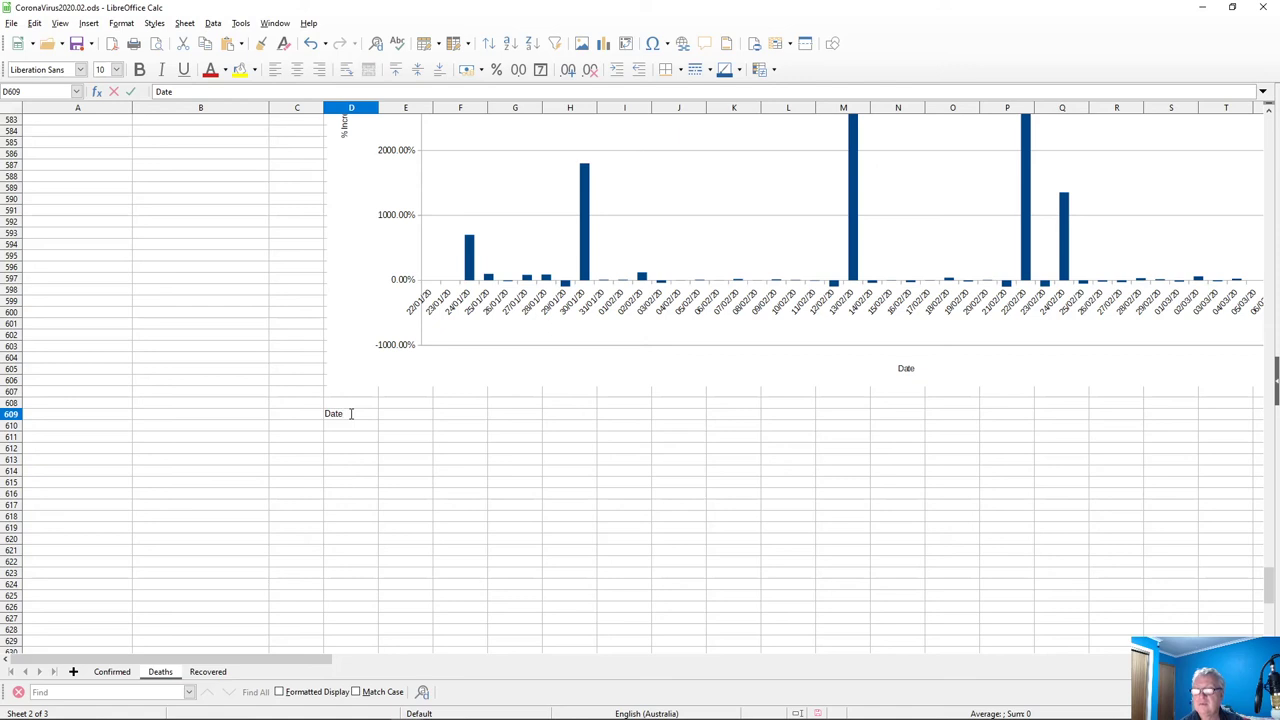
key("Return")
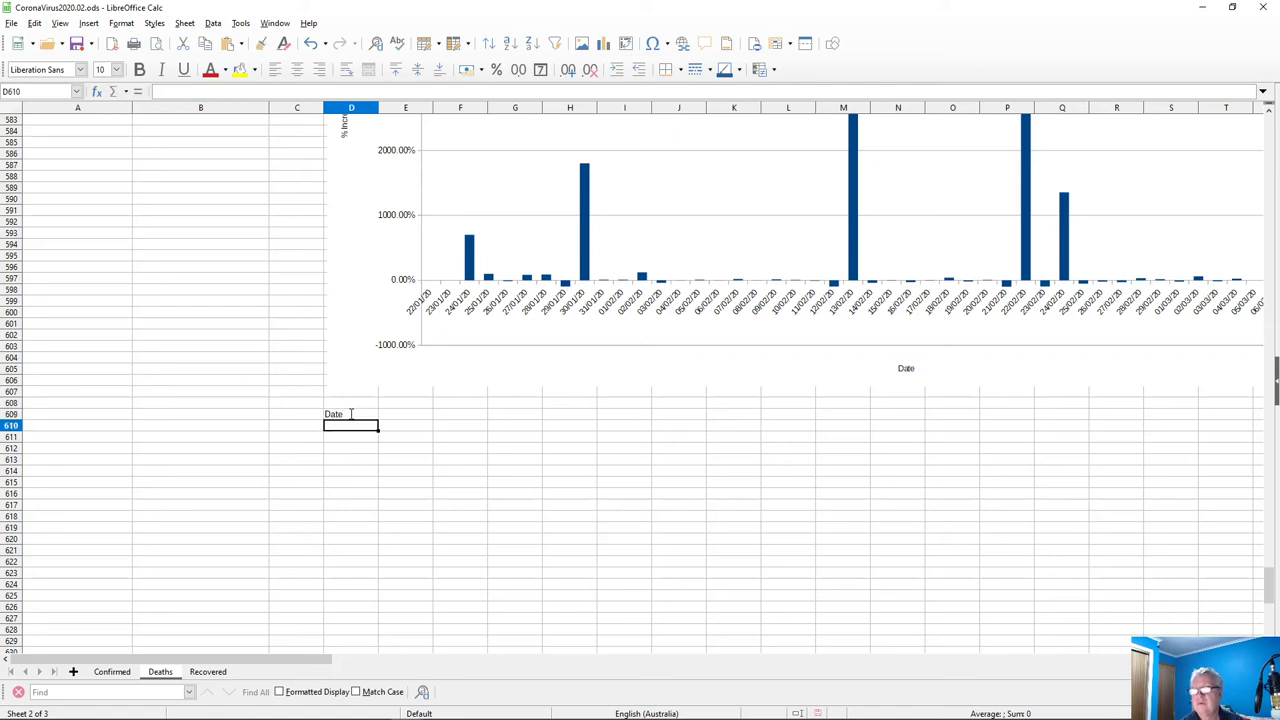
type("Global Deaths with")
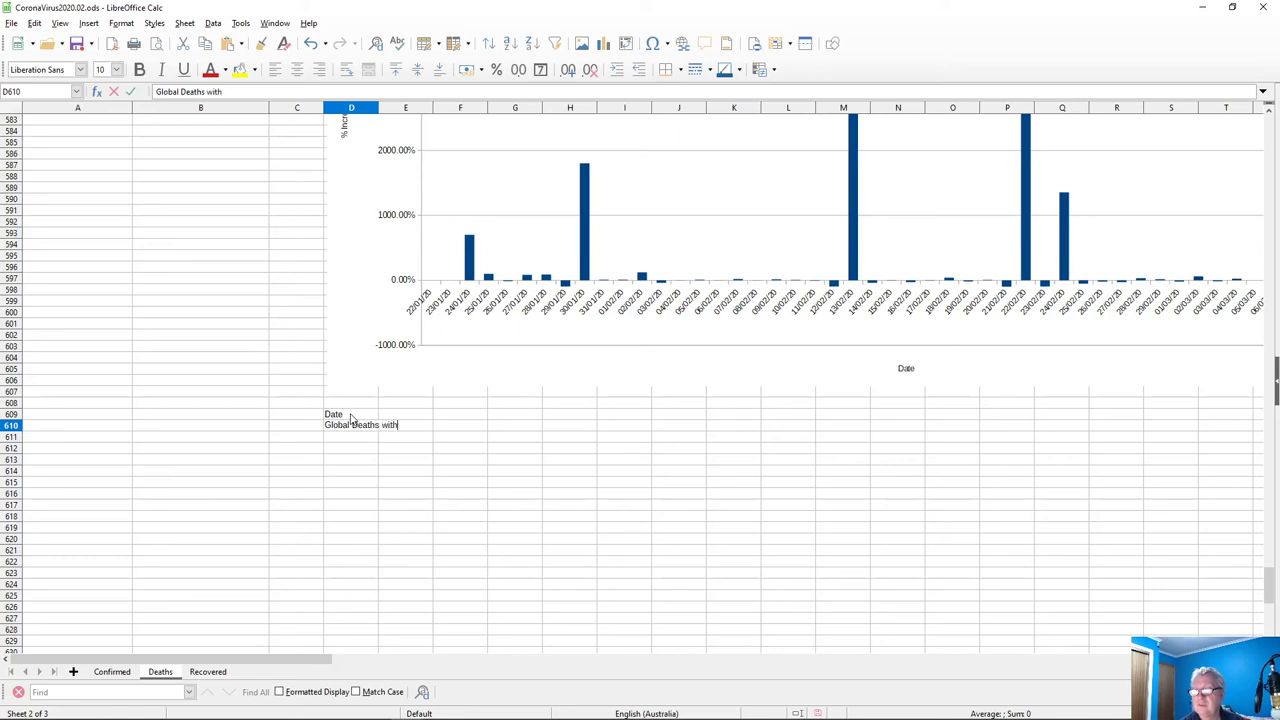
type("out China")
key("Return")
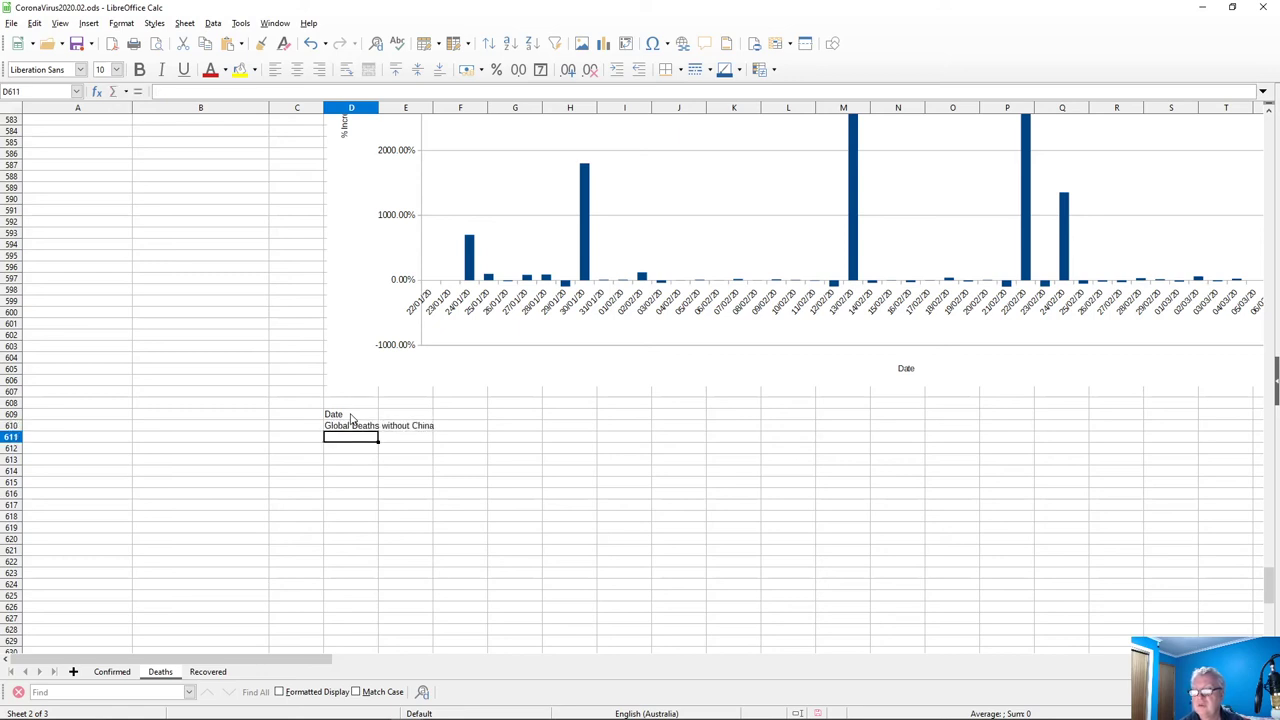
Paste the copied formula =SUMIF($B$2:$B$443,"<>China",E$2:E$443) into E610 beside the Global Deaths without China label
key("Up")
key("Right")
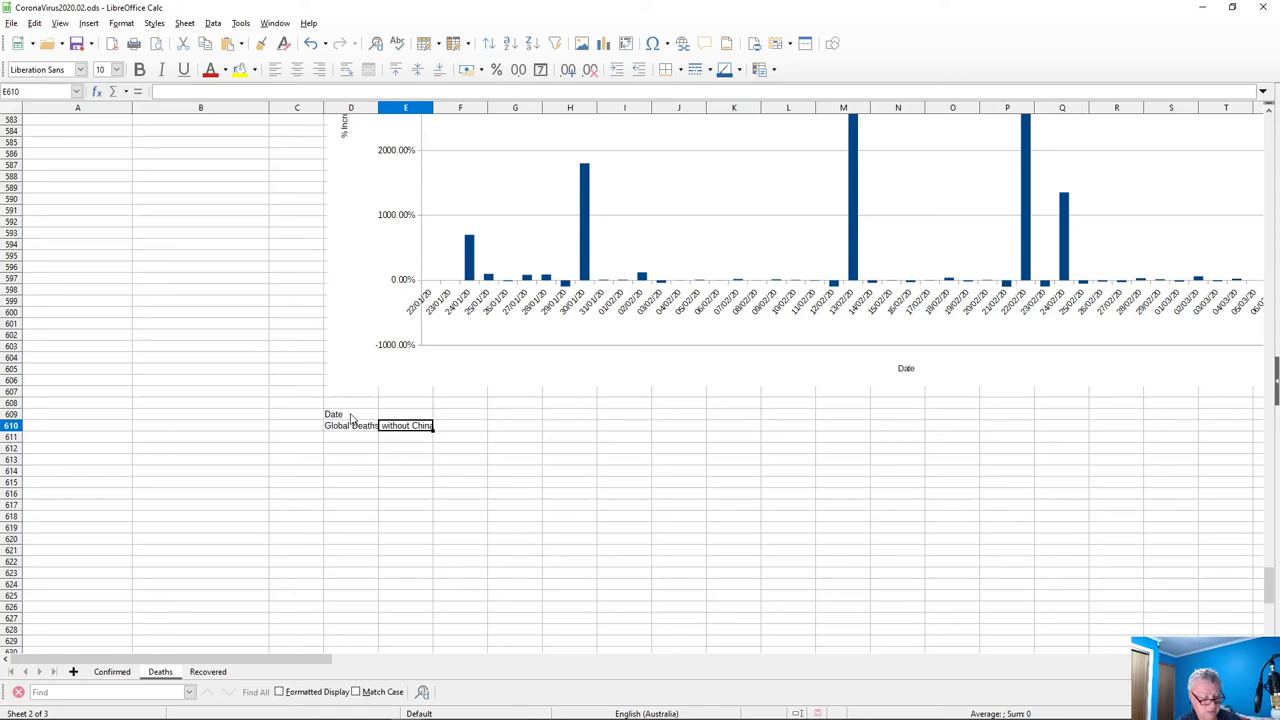
key("ctrl+v")
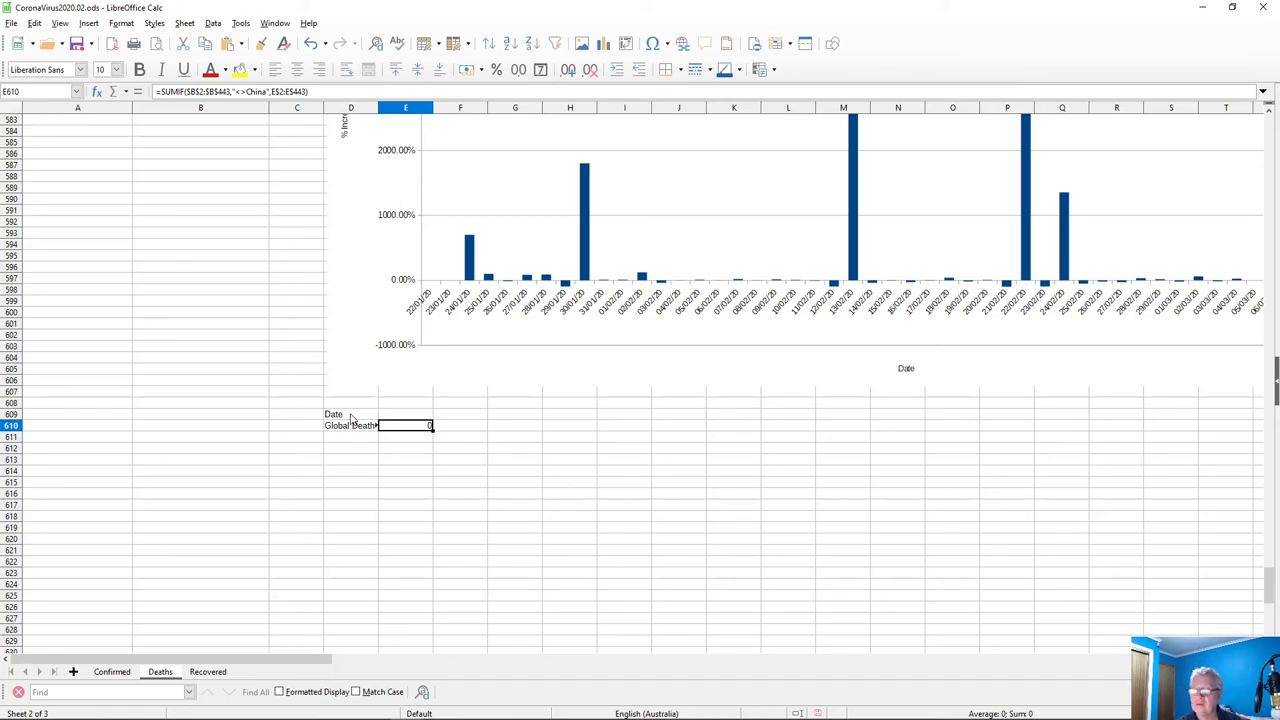
Copy the SUMIF formula from E610 across F610:BE610 and return to the start of the row
key("ctrl+c")
key("Right")
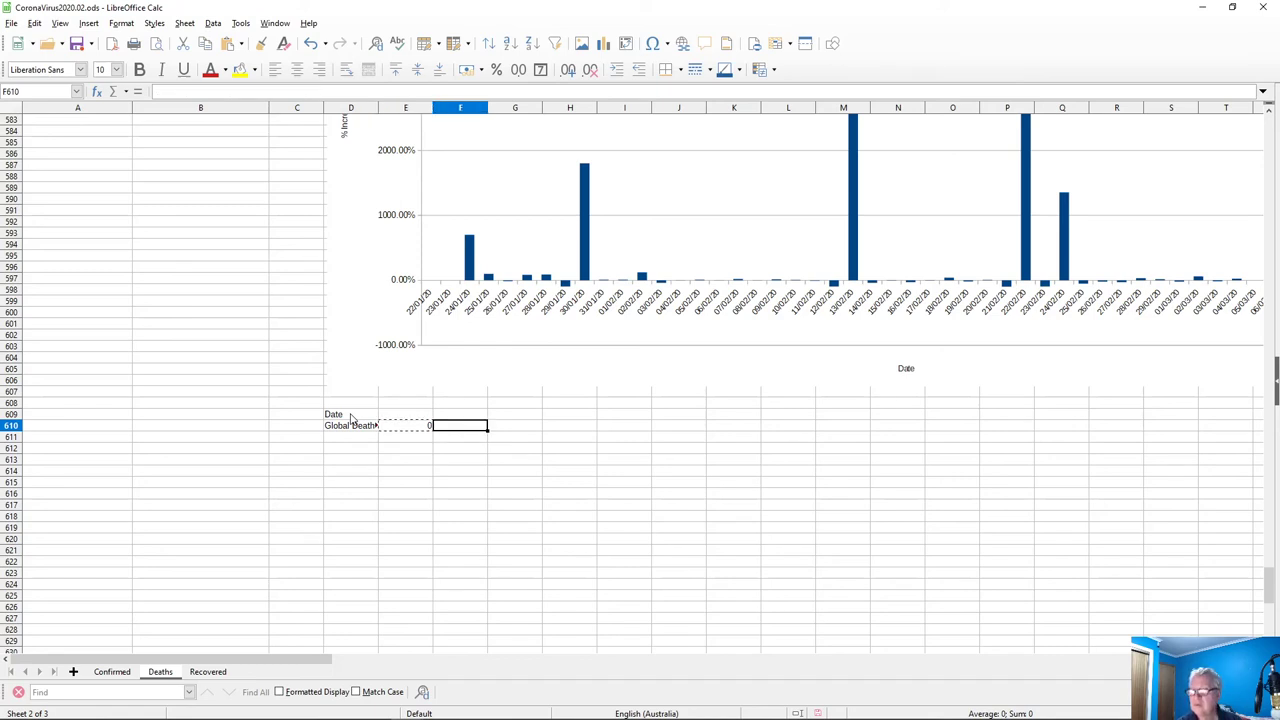
key("shift+Right")
key("shift+Right")
key("shift+Right")
key("shift+Right")
key("shift+Right")
key("shift+Right")
key("shift+Right")
key("shift+Right")
key("shift+Right")
key("shift+Right")
key("shift+Right")
key("shift+Right")
key("shift+Right")
key("shift+Right")
key("shift+Right")
key("shift+Right")
key("shift+Right")
key("shift+Right")
key("shift+Right")
key("shift+Right")
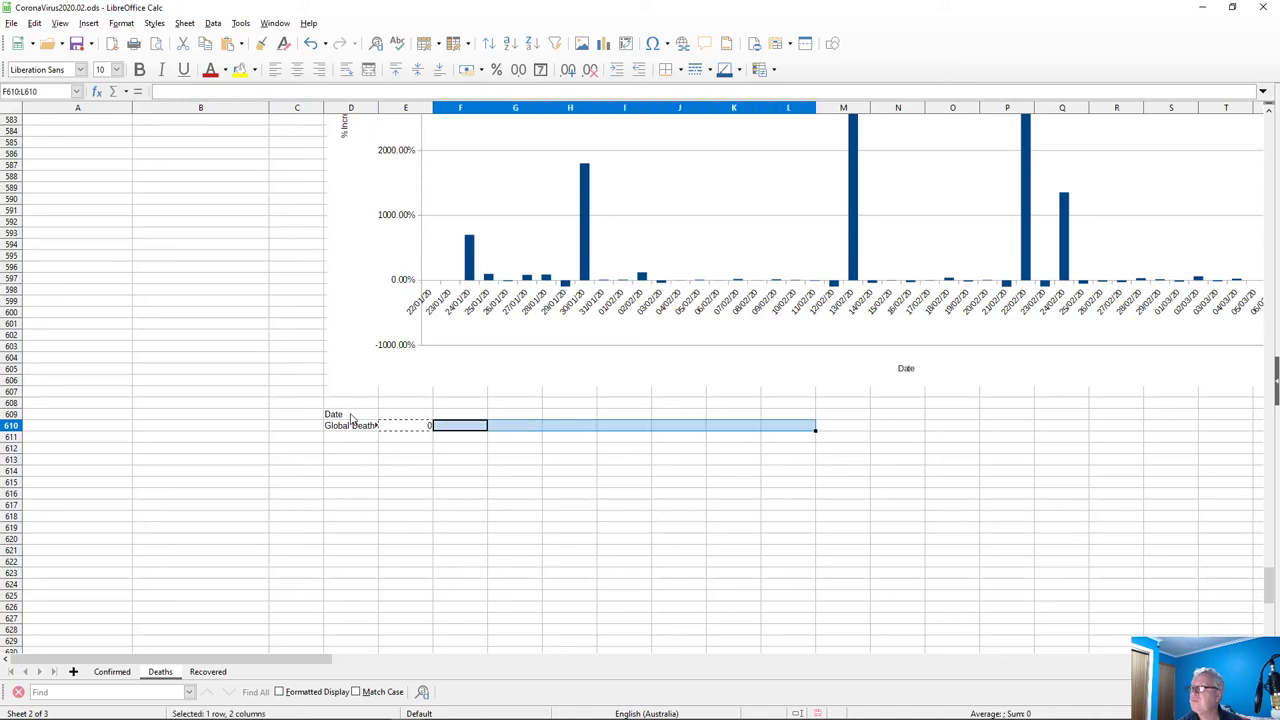
key("shift+Right")
key("shift+Right")
key("shift+Right")
key("shift+Right")
key("shift+Right")
key("shift+Right")
key("shift+Right")
key("shift+Right")
key("shift+Right")
key("shift+Right")
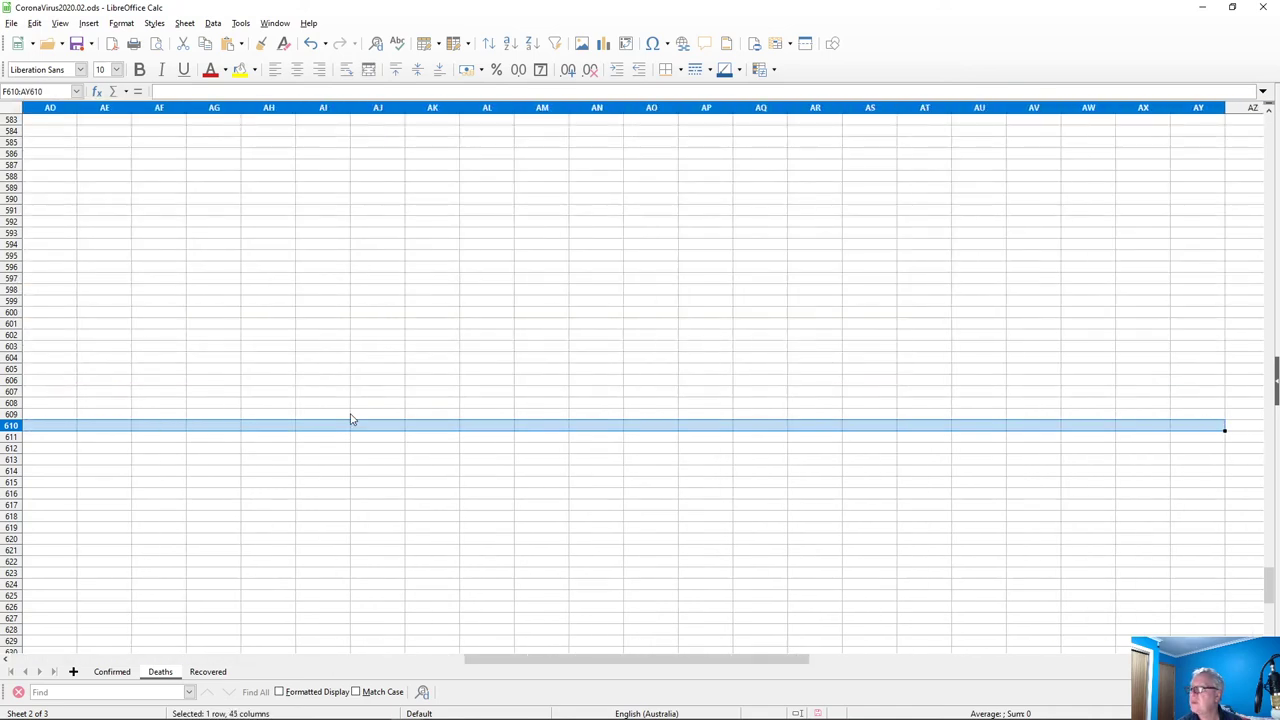
key("shift+Left")
key("shift+Left")
key("shift+Left")
key("shift+Right")
key("shift+Left")
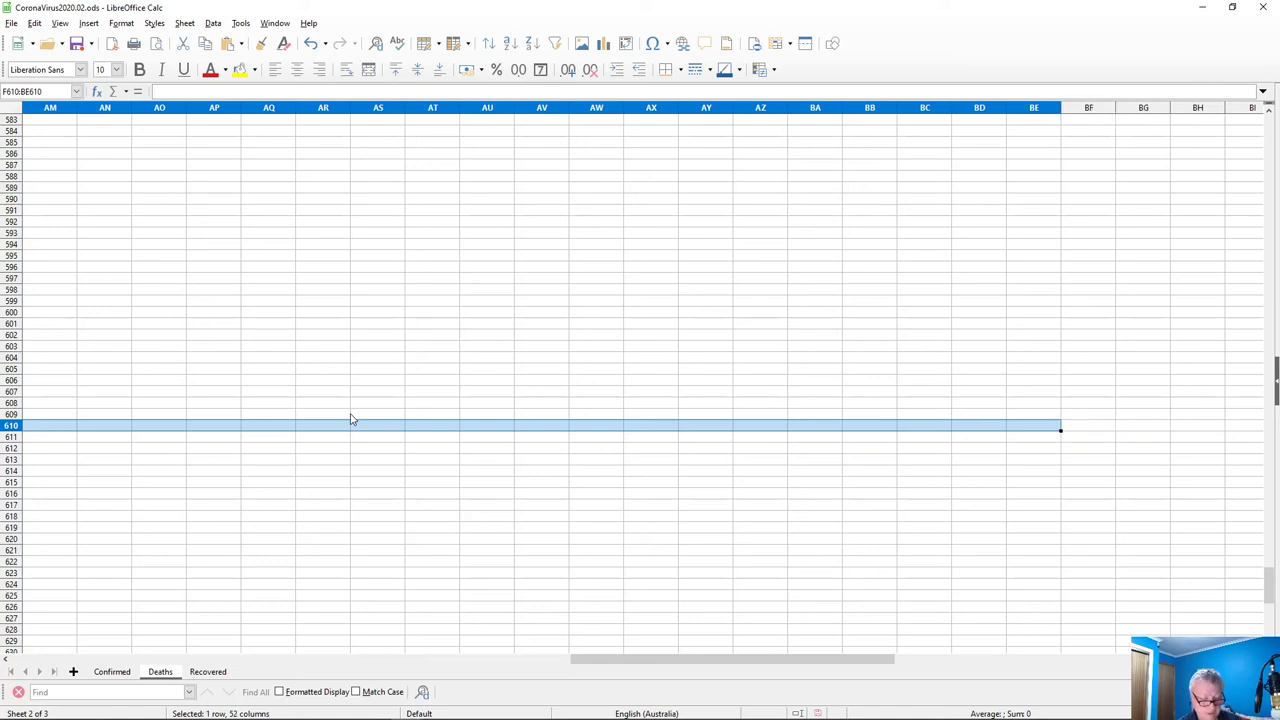
key("ctrl+v")
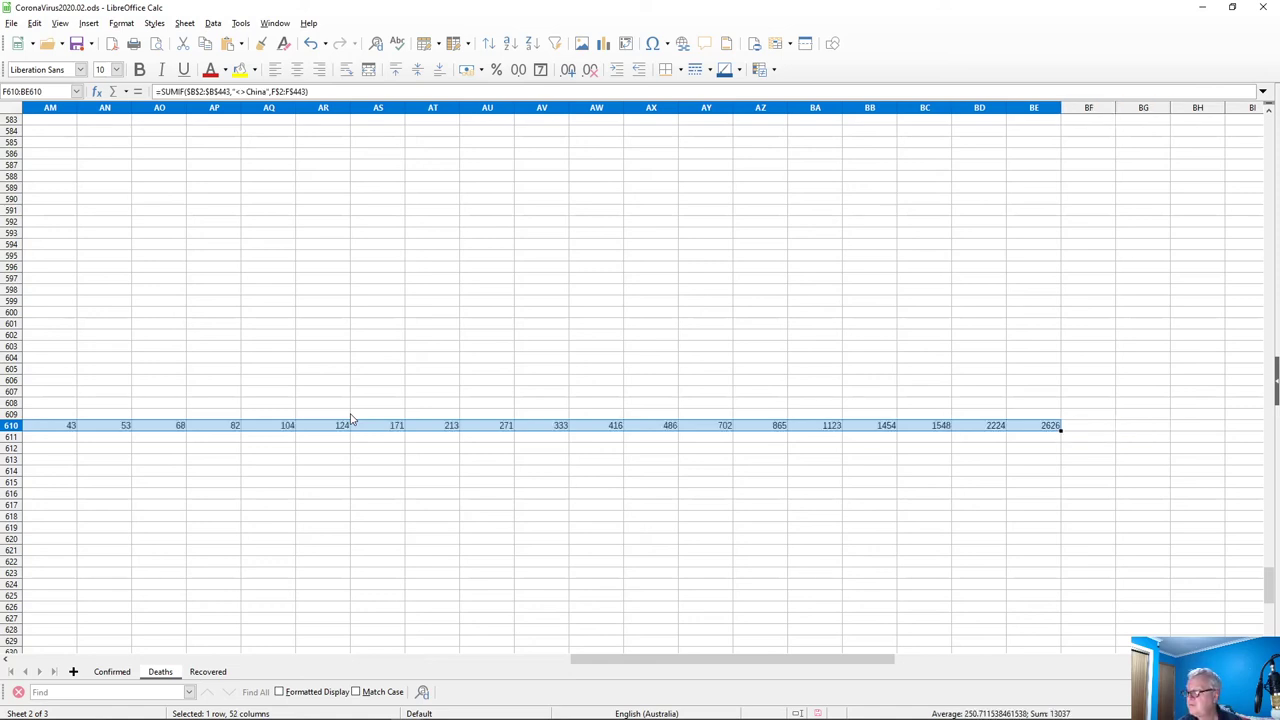
key("Home")
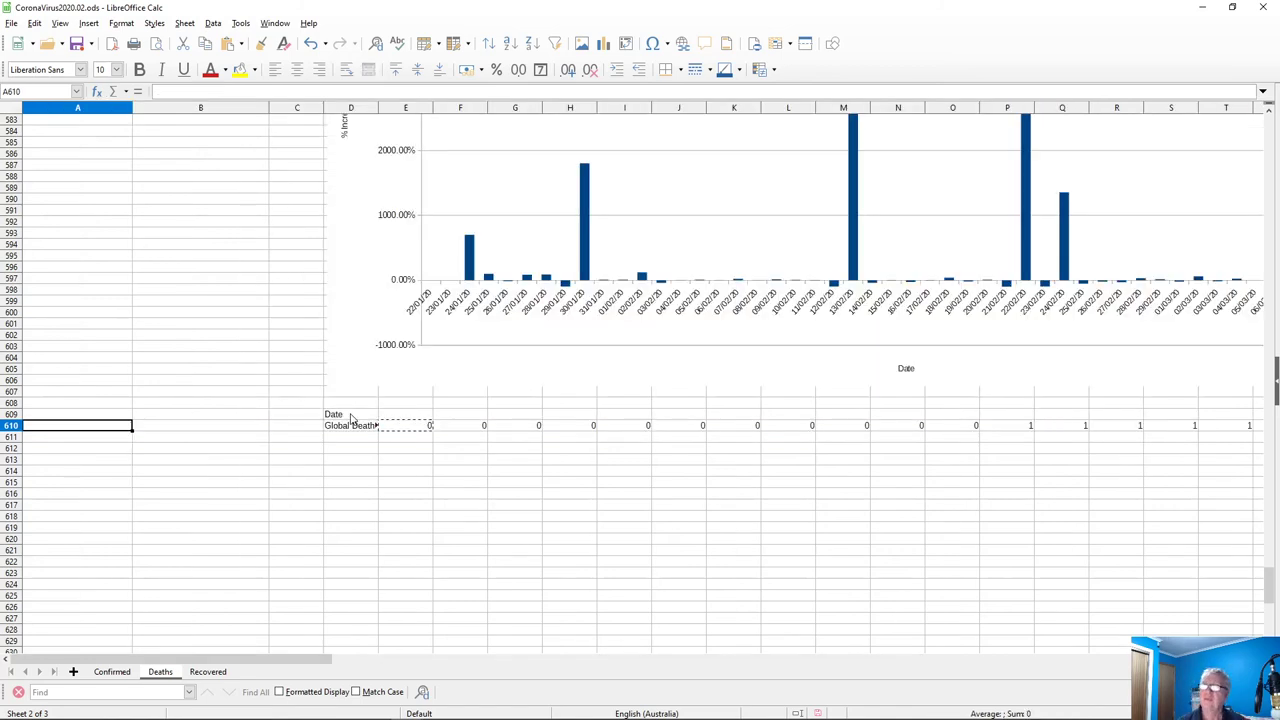
Check the date formulas behind the first date of each deaths table in E554, E499 and E445
scroll(469, 329, "up", 18)
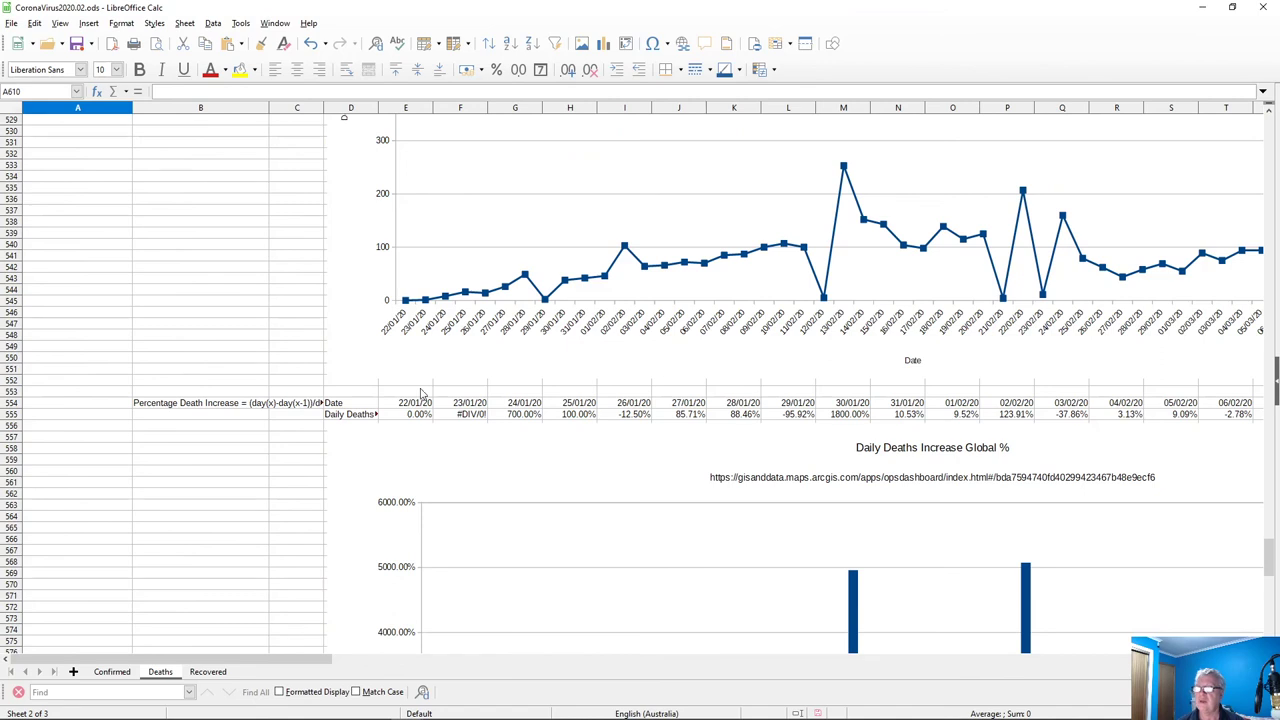
left_click(413, 403)
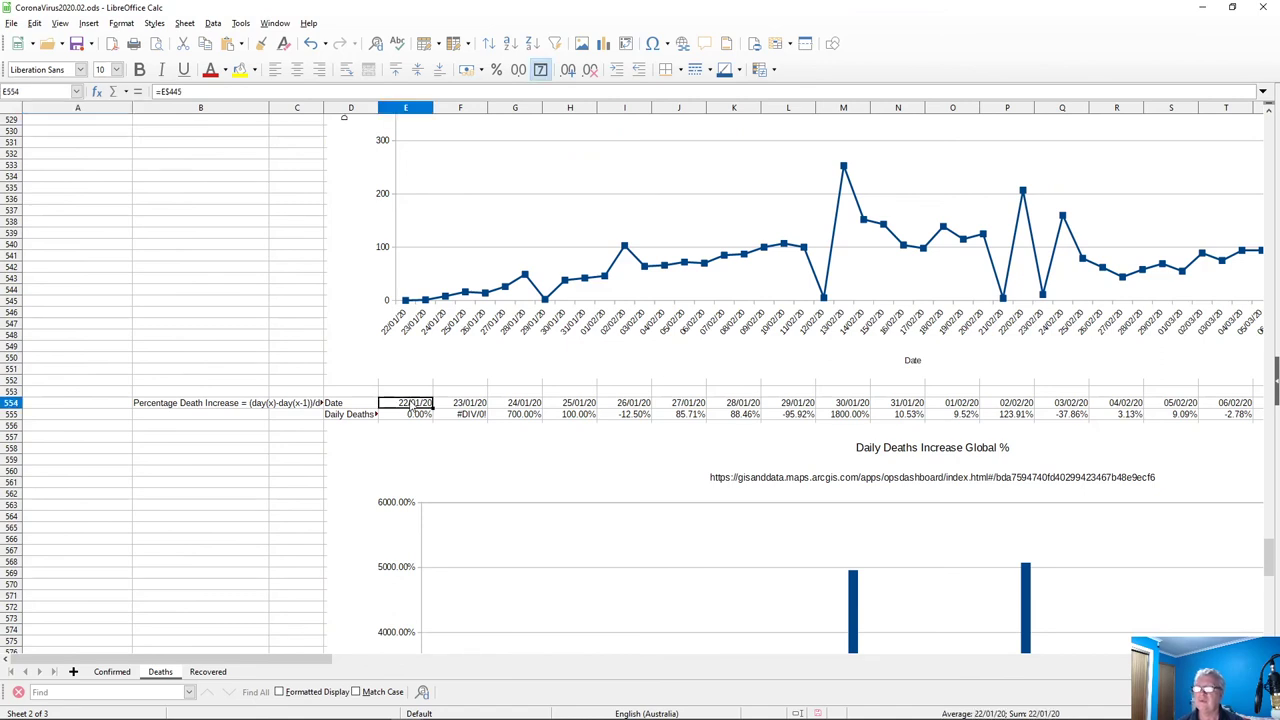
scroll(413, 403, "up", 17)
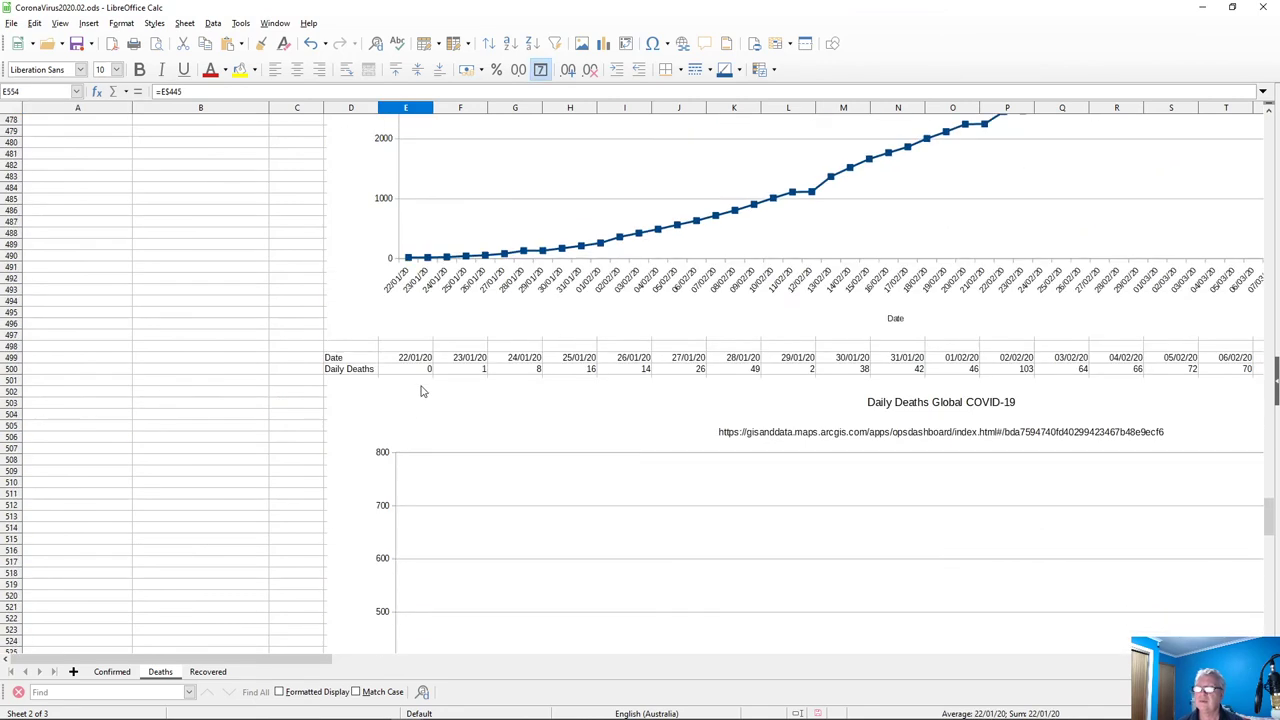
left_click(415, 360)
scroll(415, 363, "up", 18)
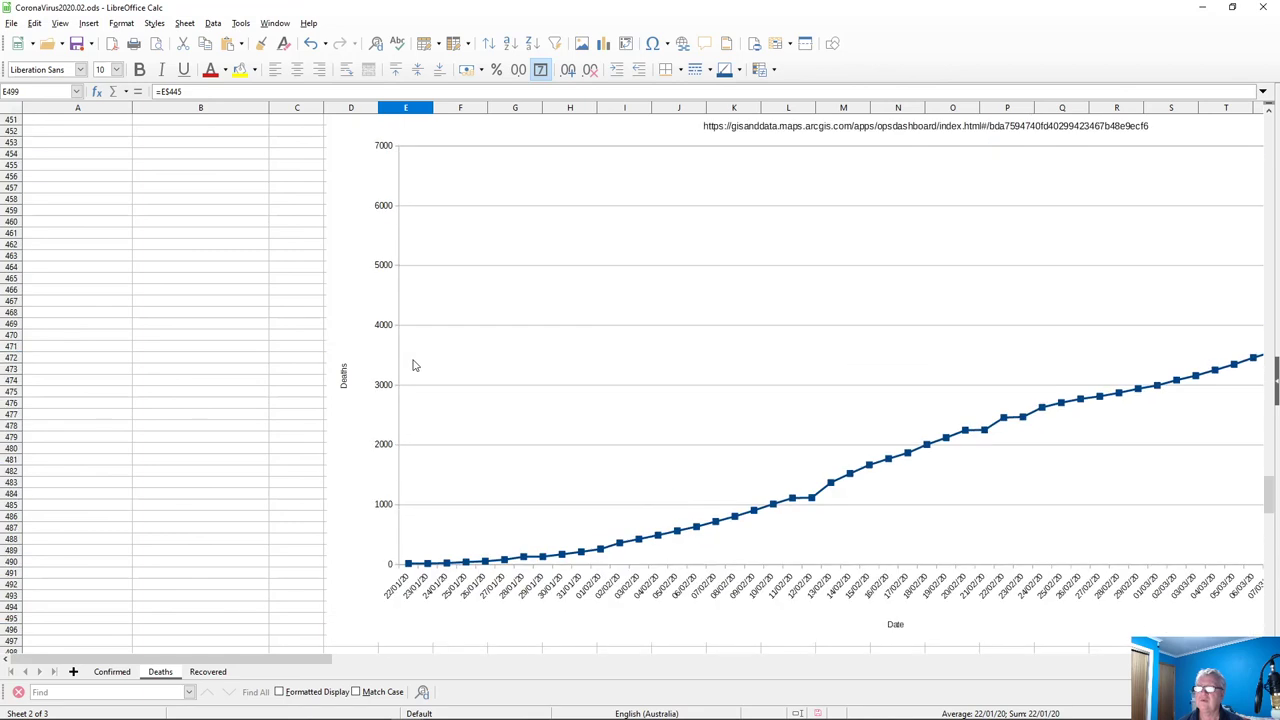
left_click(416, 360)
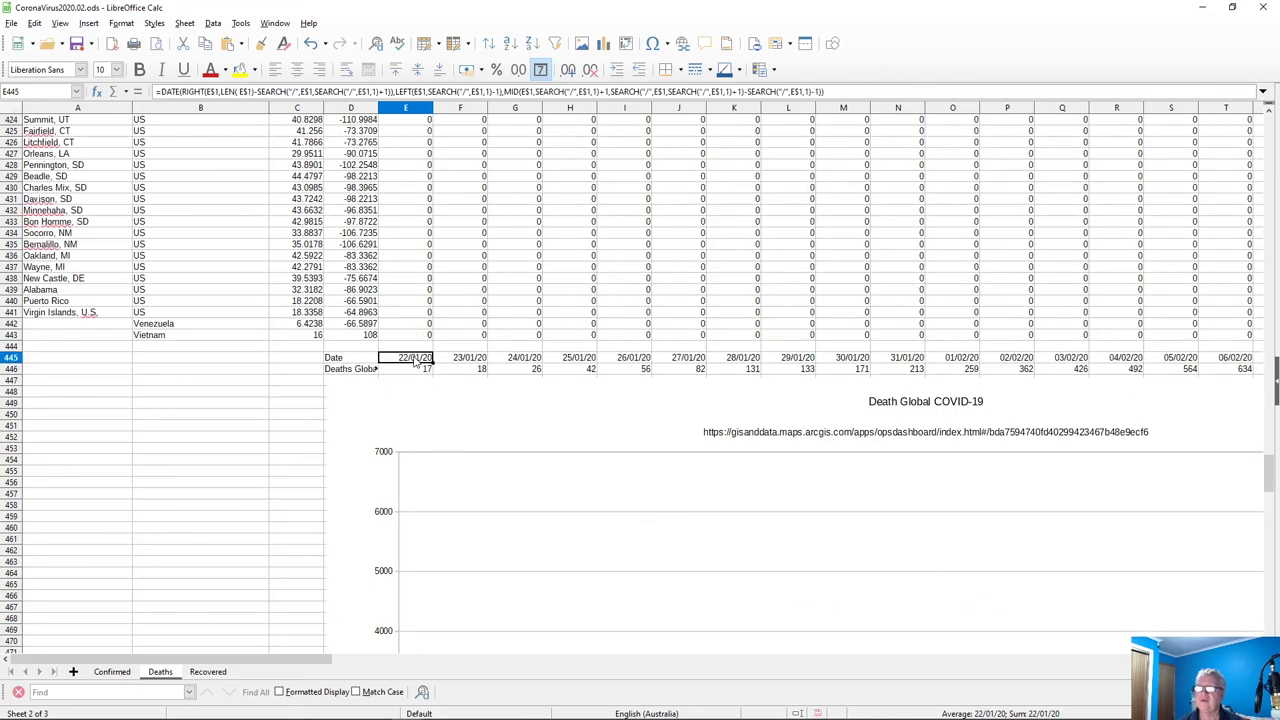
scroll(279, 445, "down", 19)
scroll(280, 448, "down", 20)
left_click(400, 270)
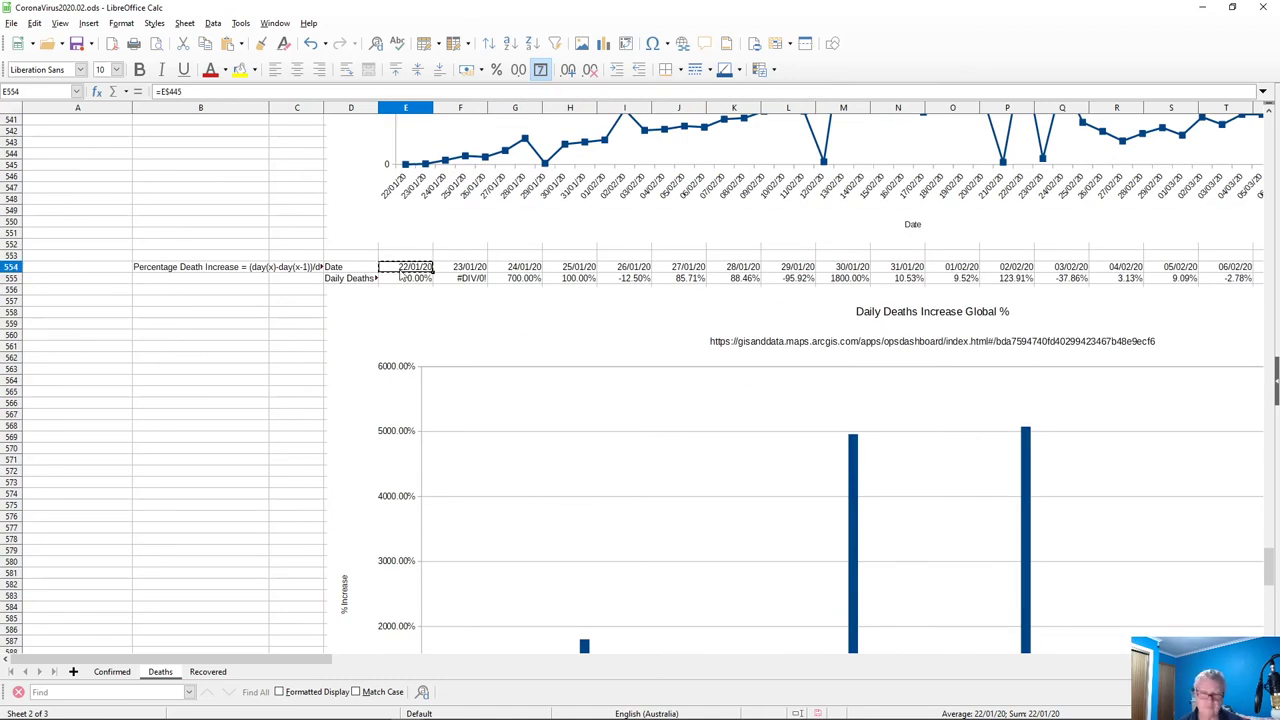
scroll(350, 405, "down", 17)
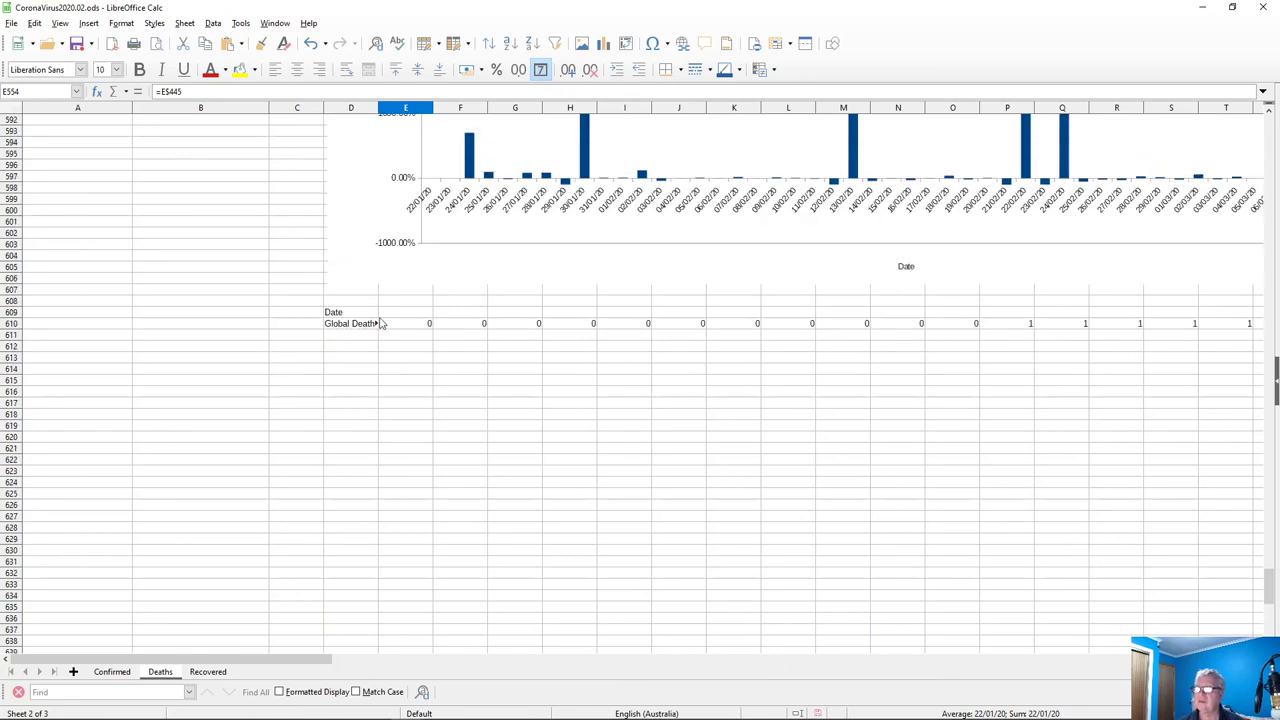
left_click(396, 313)
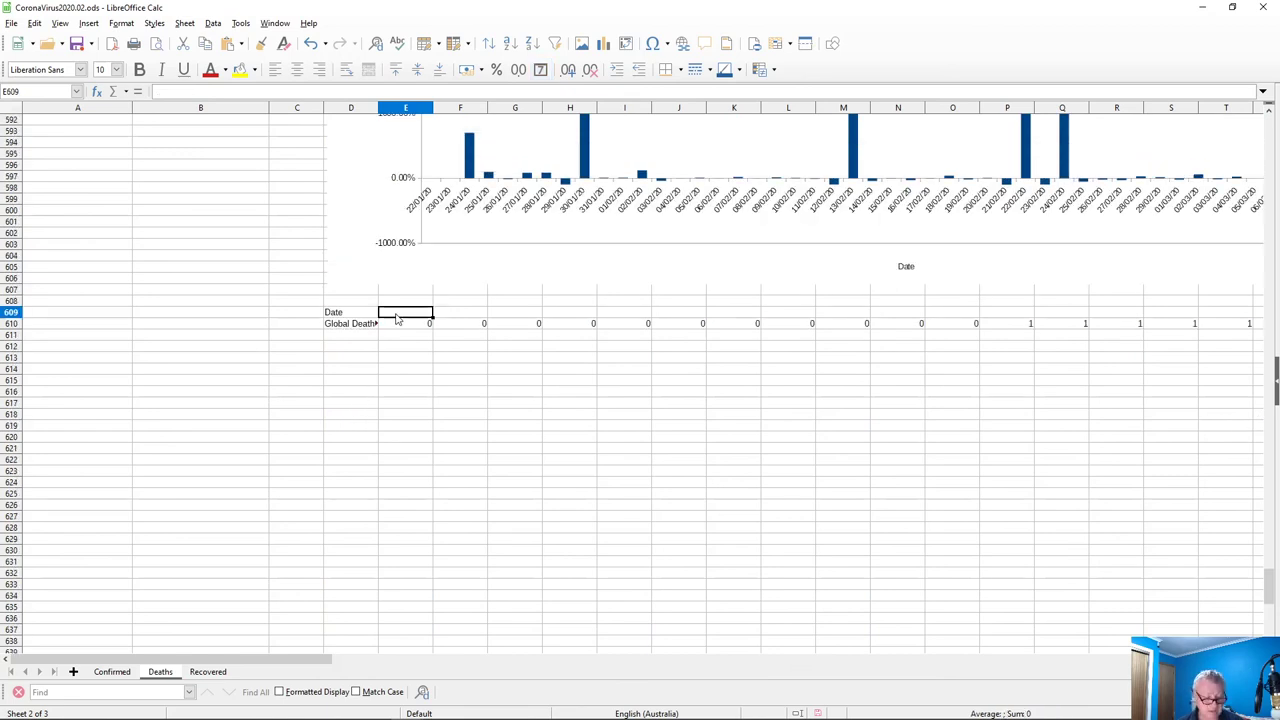
Copy the date row E554:BE554 into the new table's Date row, starting at E609
scroll(396, 318, "up", 18)
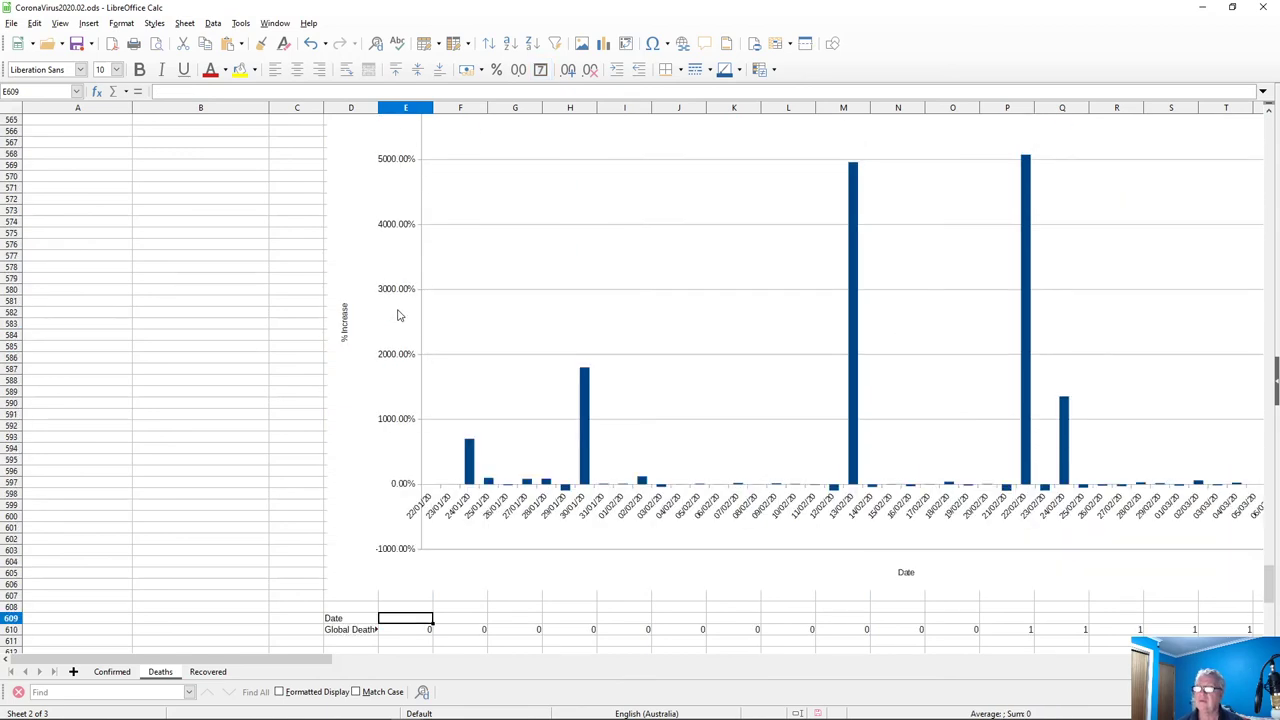
left_click(402, 302)
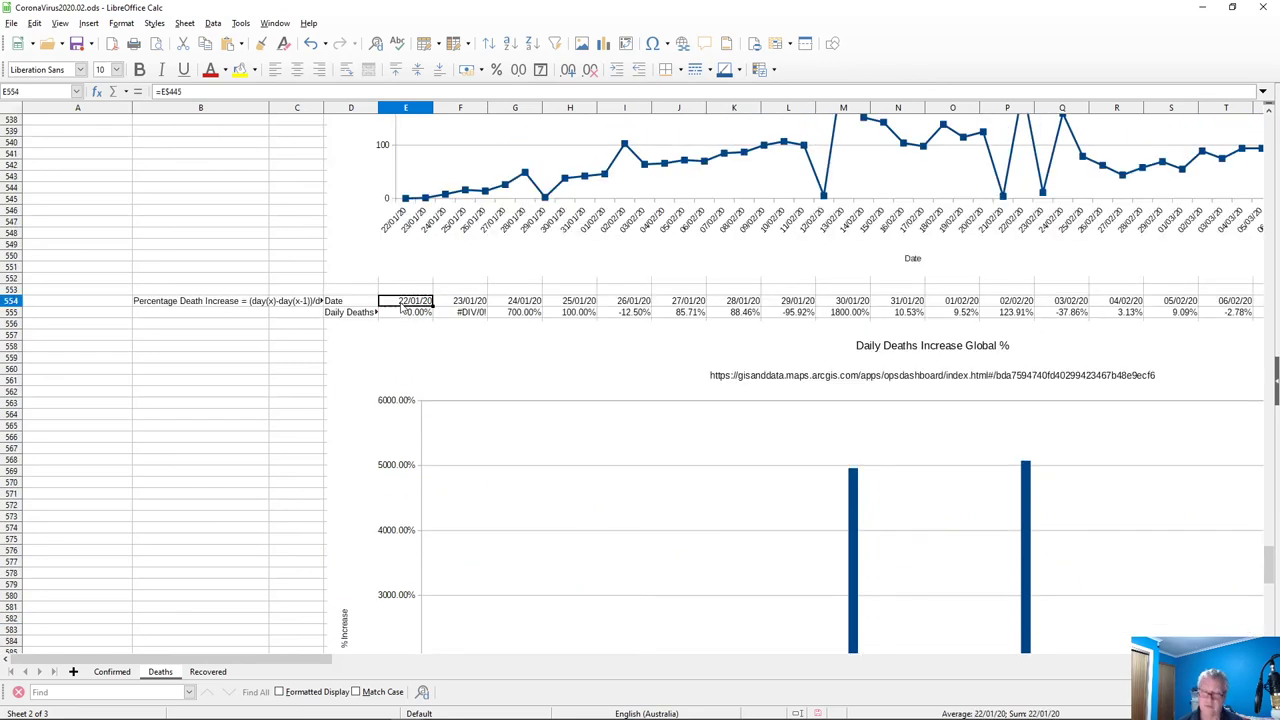
key("ctrl+shift+Right")
key("ctrl+c")
key("Home")
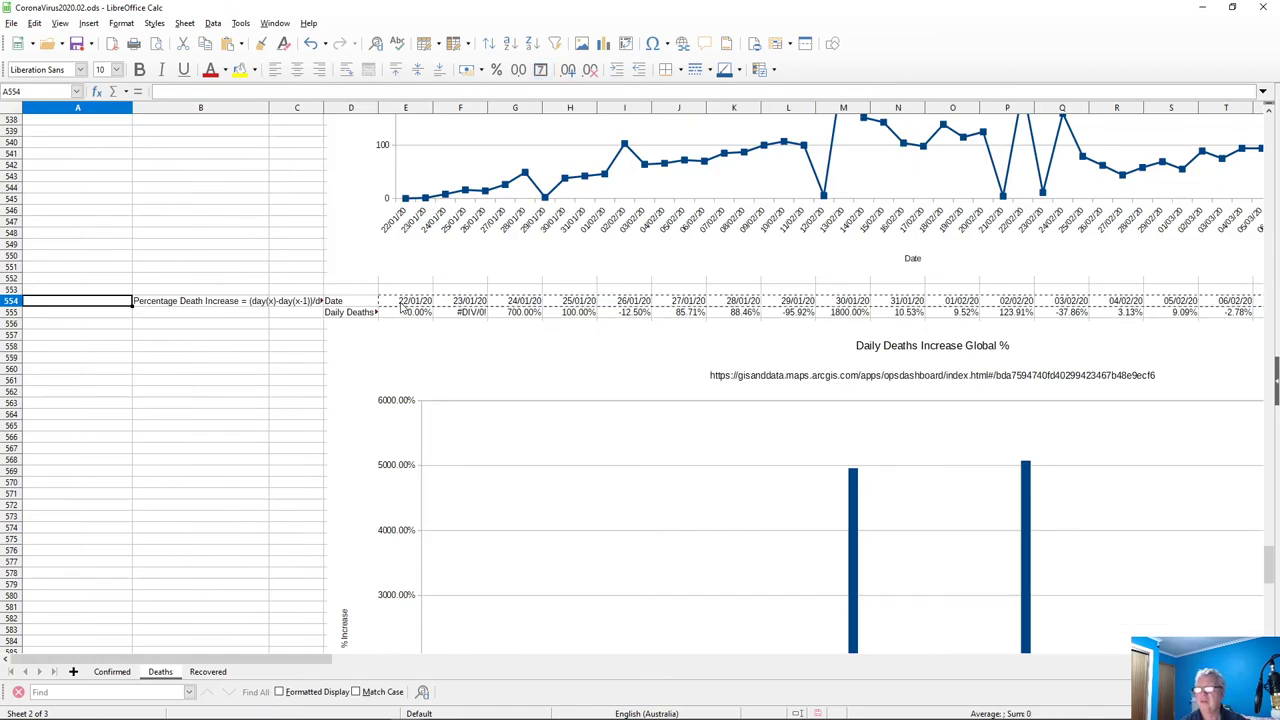
key("Page_Down")
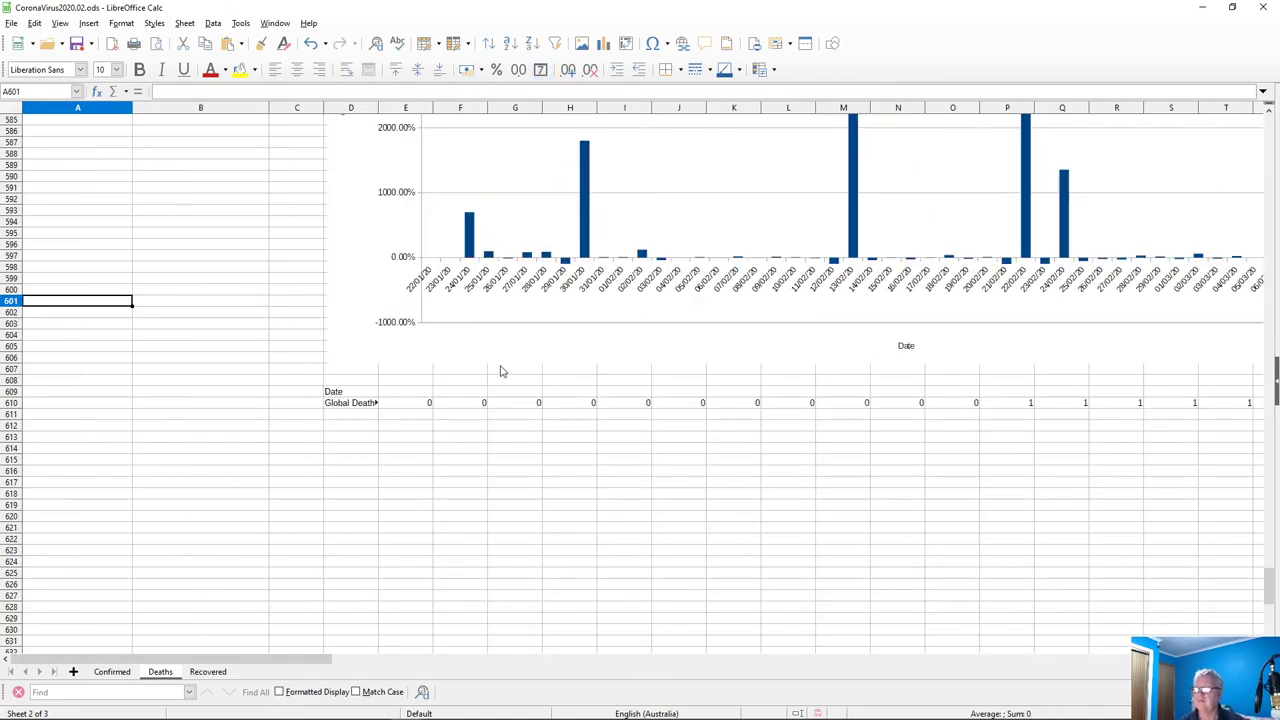
left_click(388, 393)
key("ctrl+v")
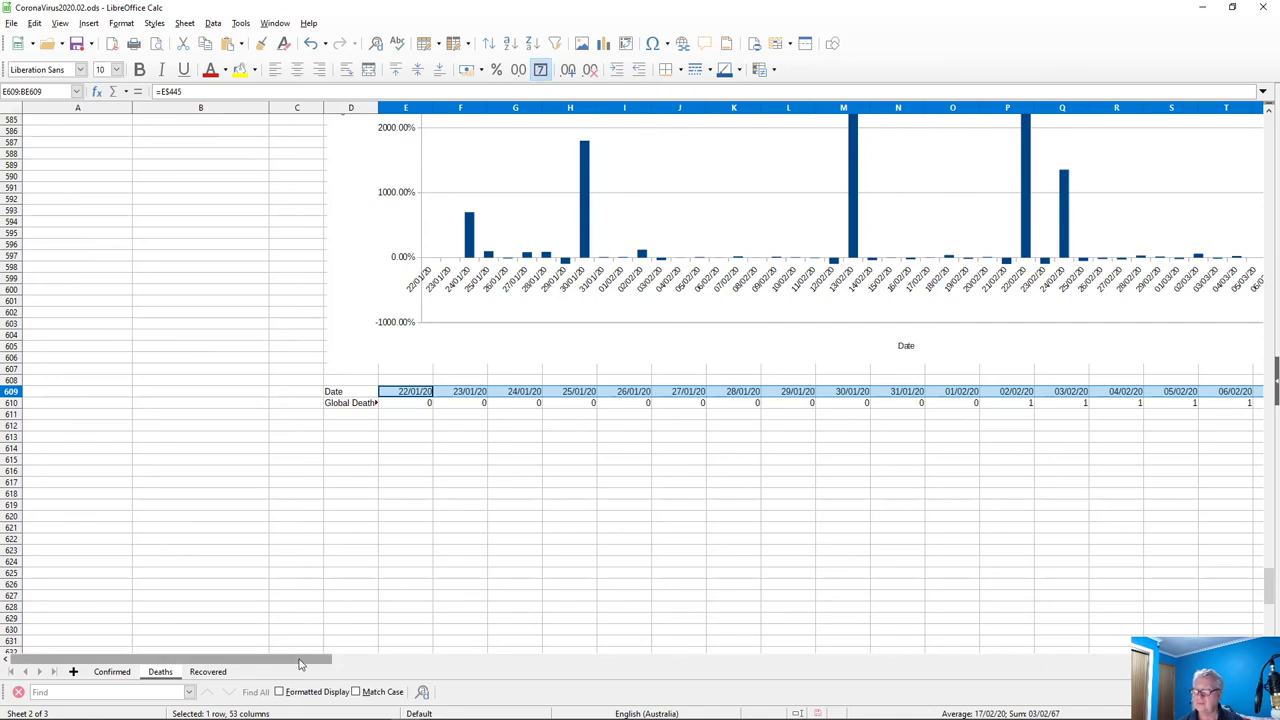
left_click_drag(300, 663, 102, 607)
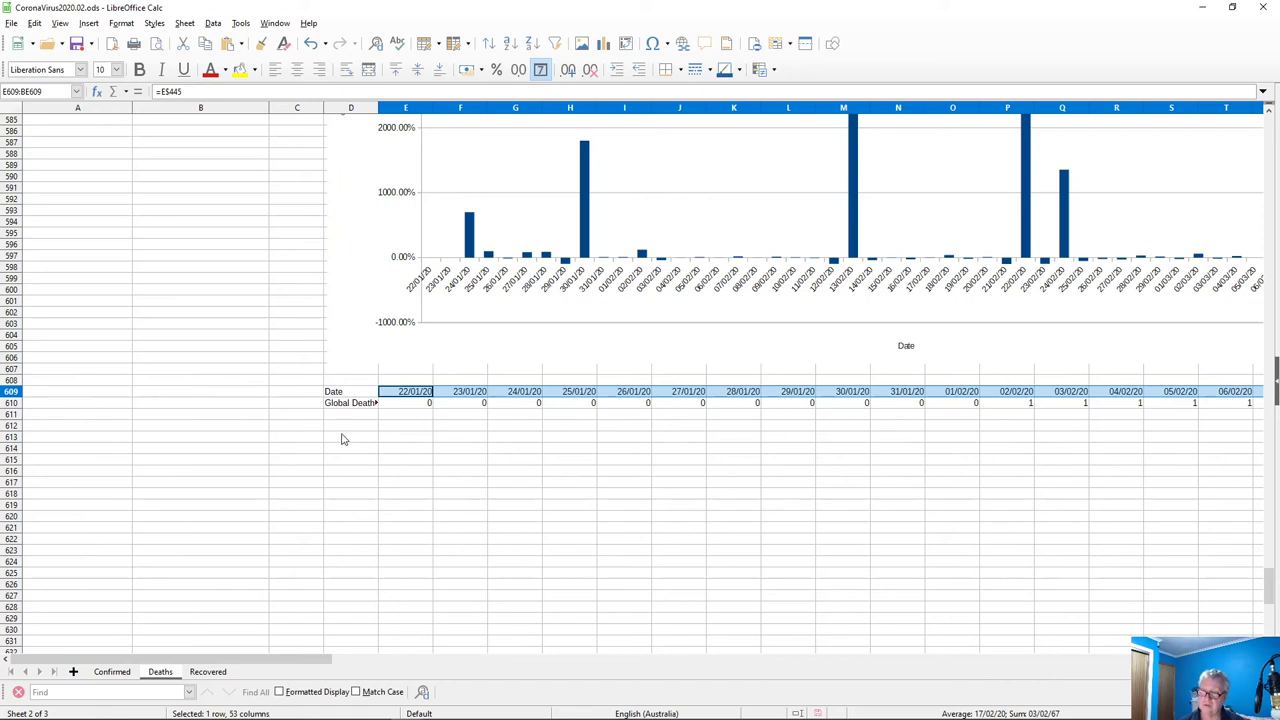
Insert a line chart of the Points and Lines type from the global deaths without China table in D609:BE610
key("Home")
key("Right")
key("Right")
key("Right")
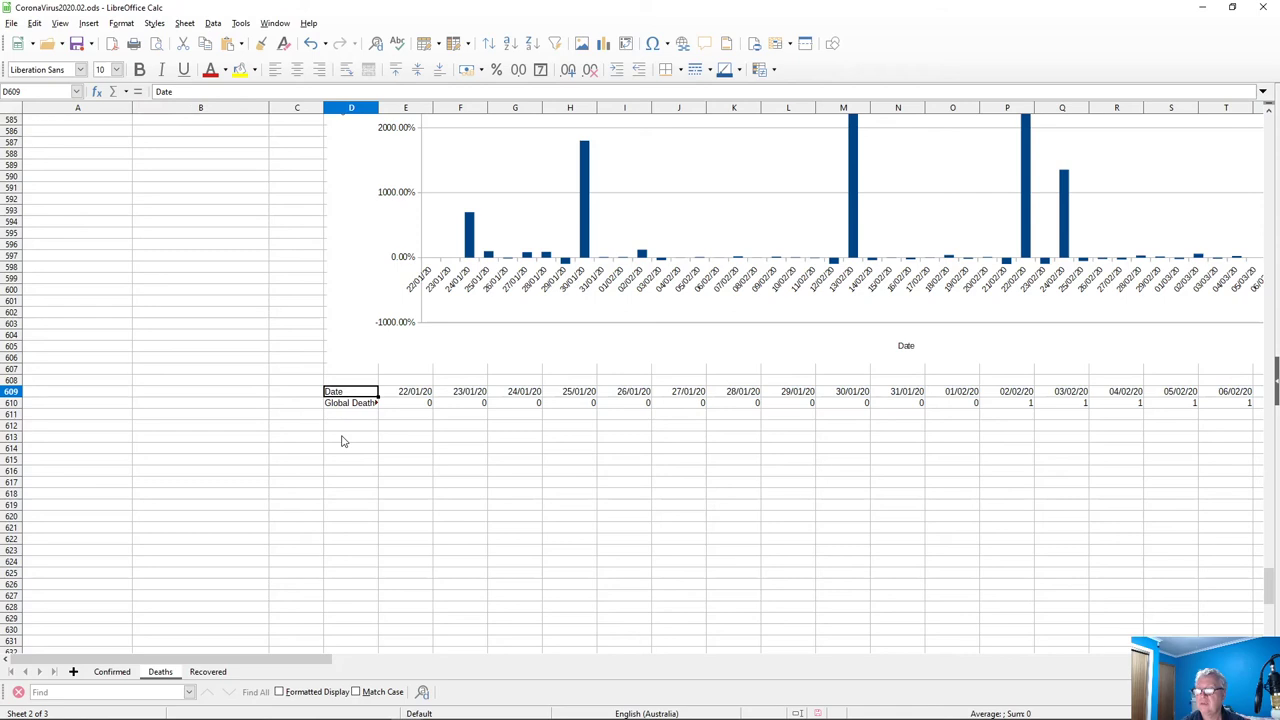
key("ctrl+shift+Right")
key("shift+Down")
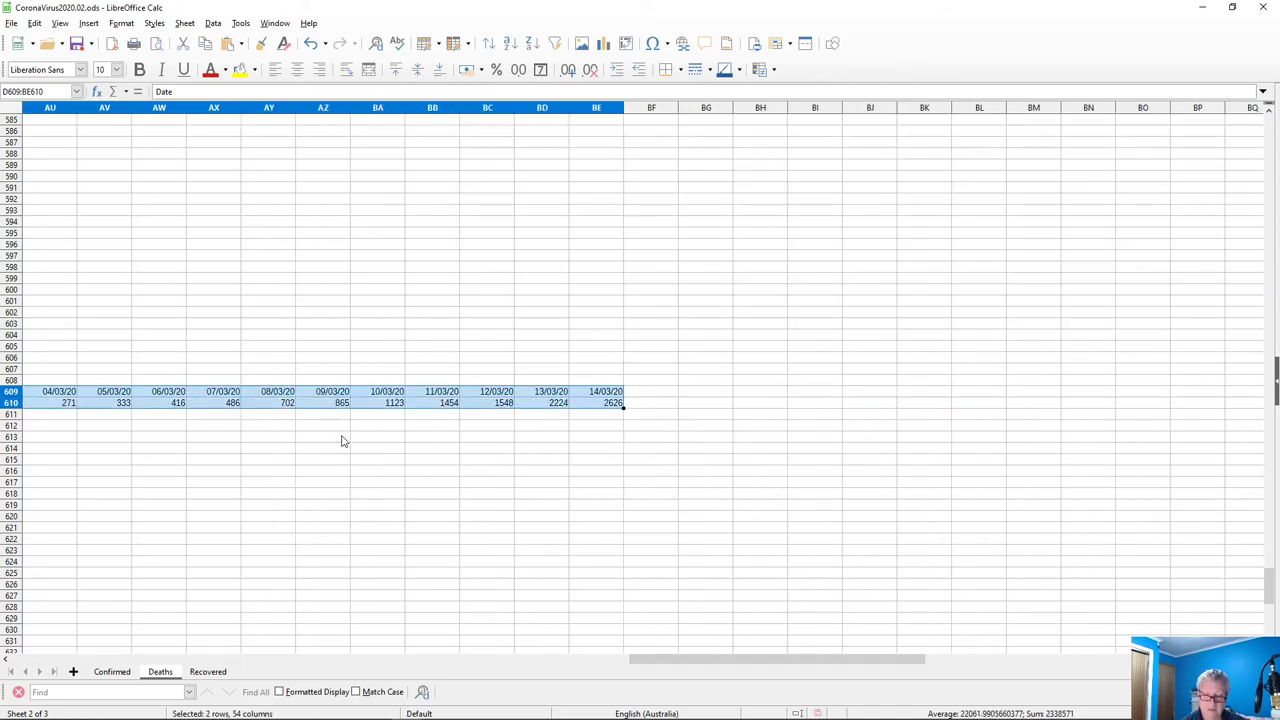
left_click(118, 660)
left_click(120, 662)
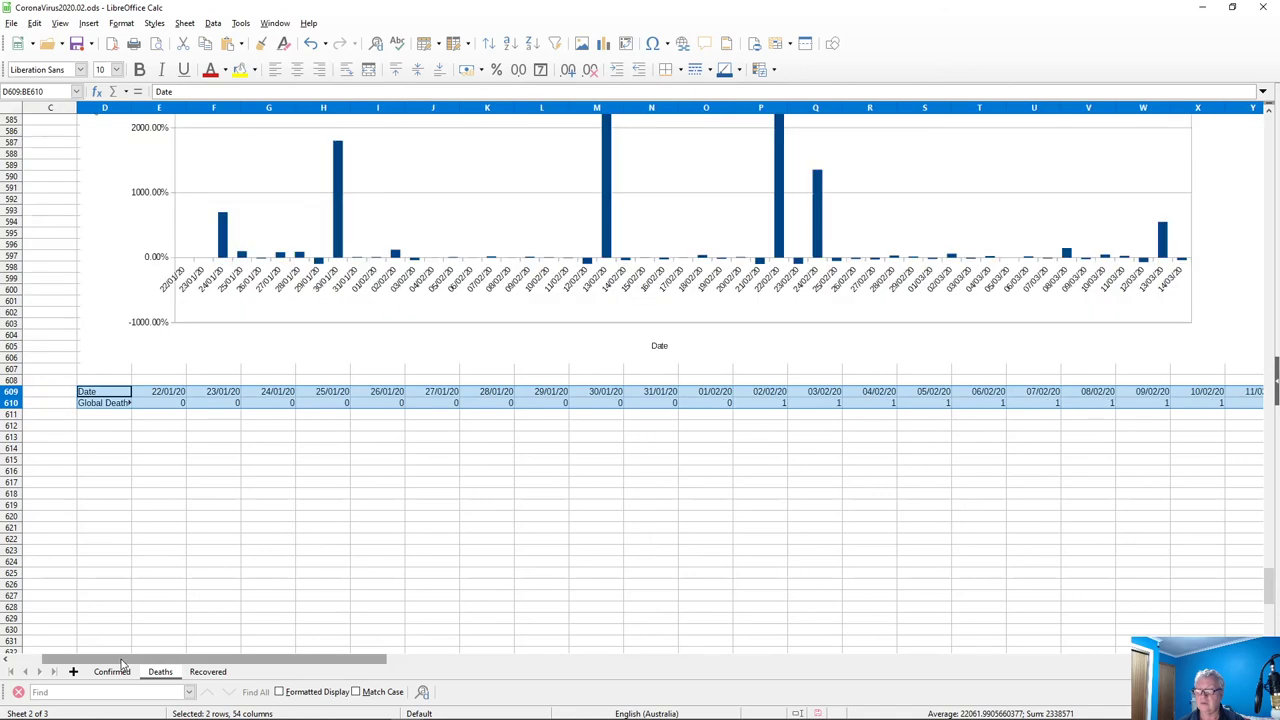
scroll(160, 600, "down", 3)
scroll(160, 600, "down", 5)
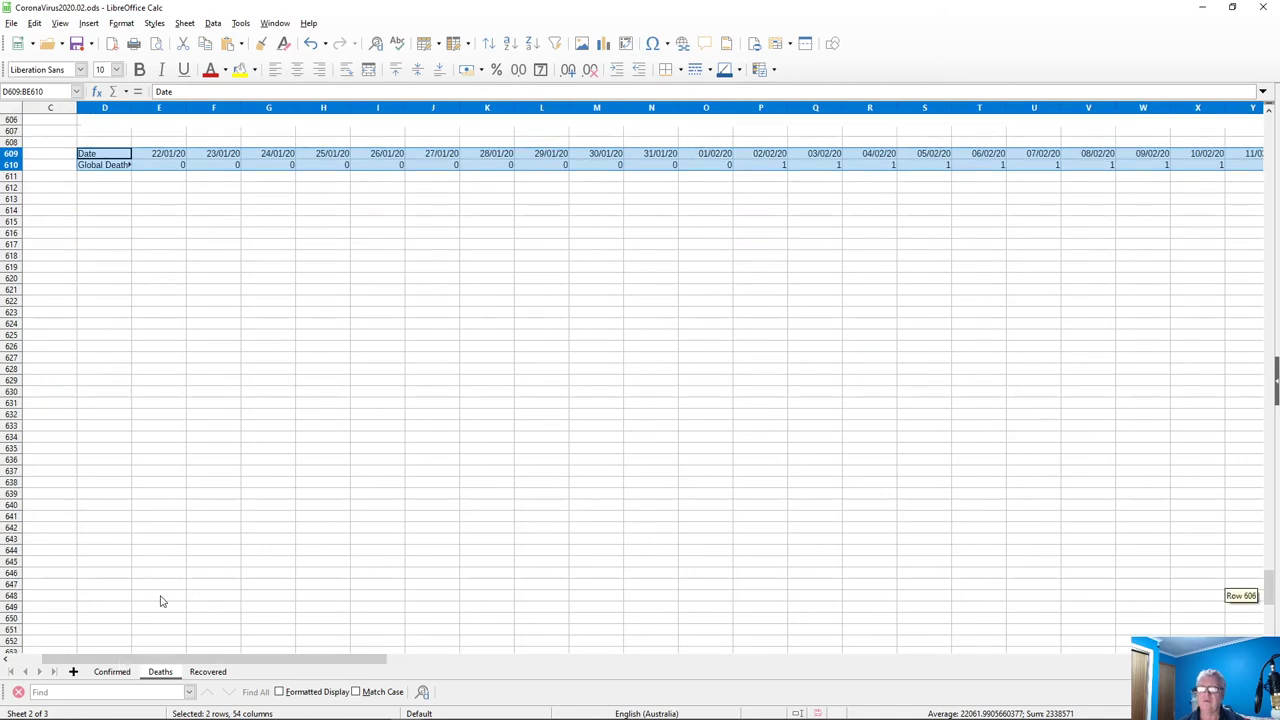
left_click(605, 43)
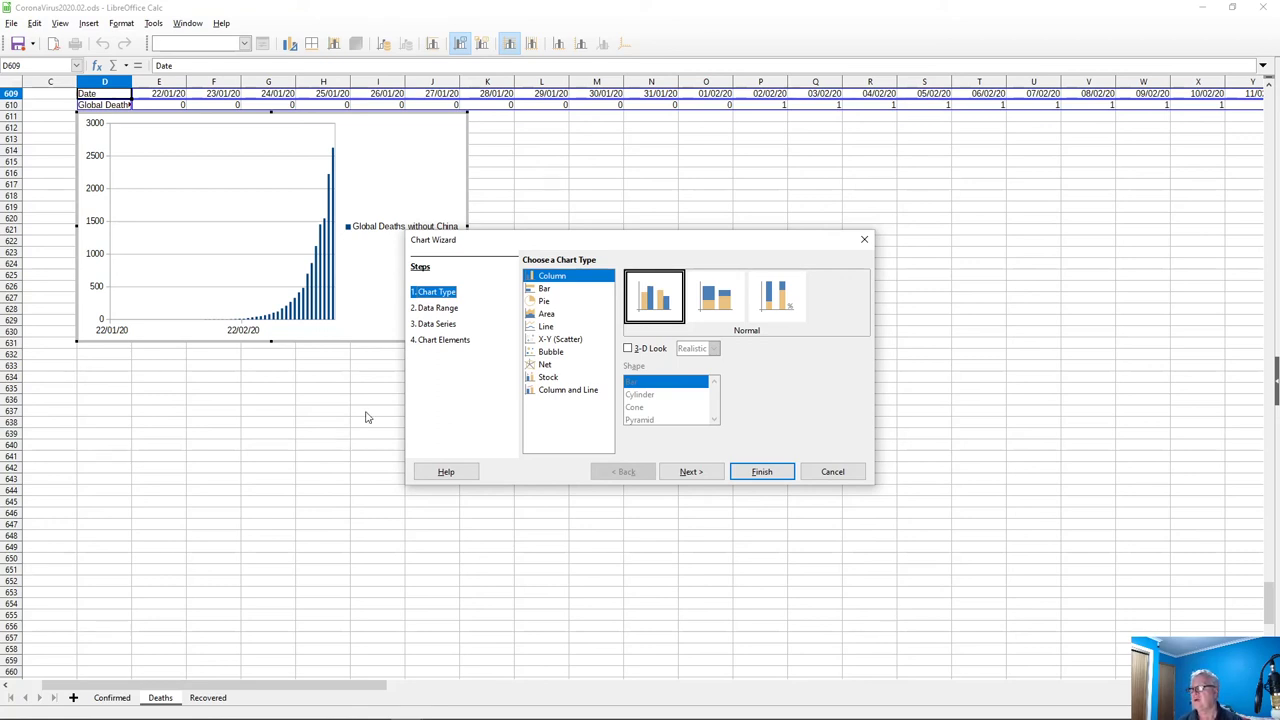
left_click(545, 327)
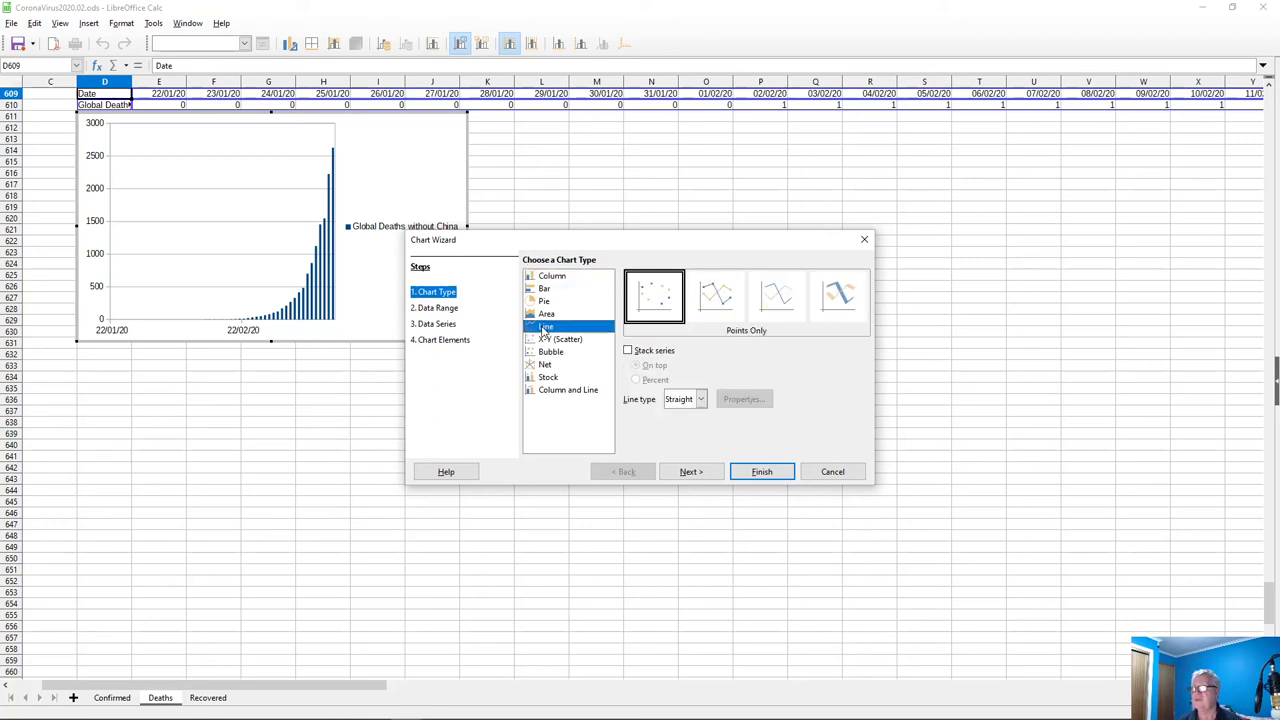
left_click(715, 296)
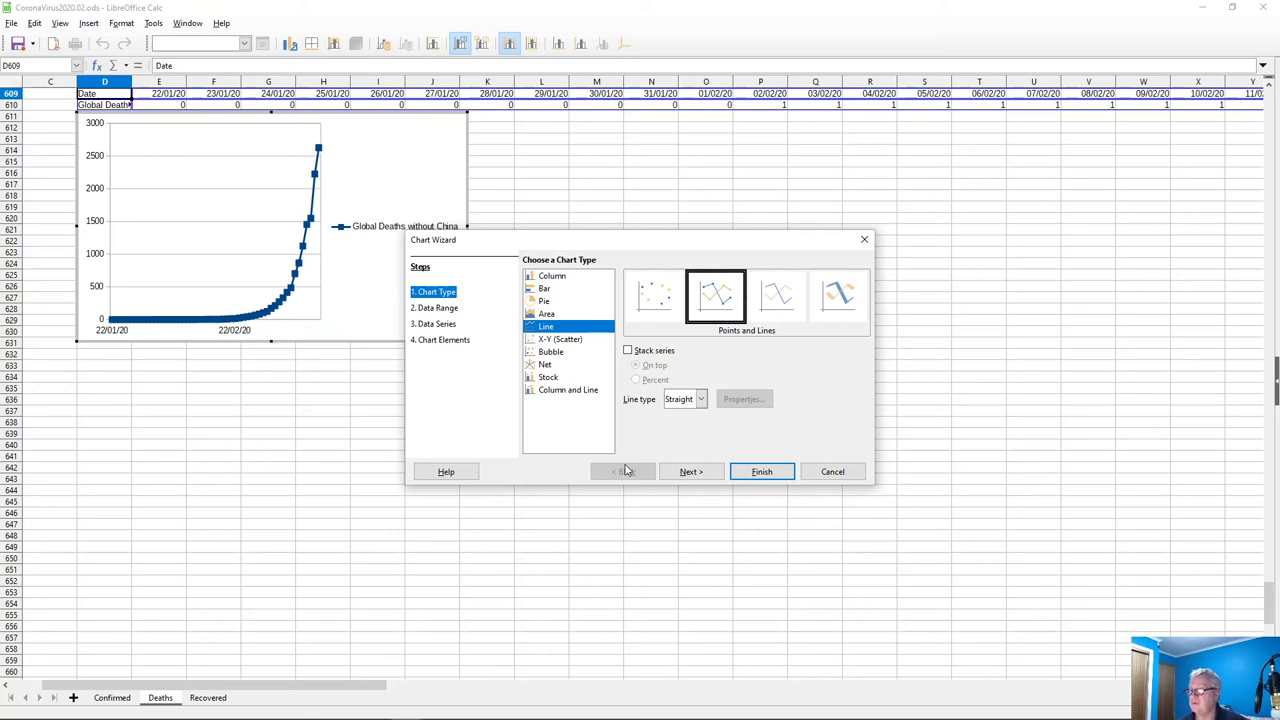
Title the chart Global deaths without China, subtitle it with the dashboard URL copied from the browser, label the axes Date and Deaths, and finish it
left_click(442, 341)
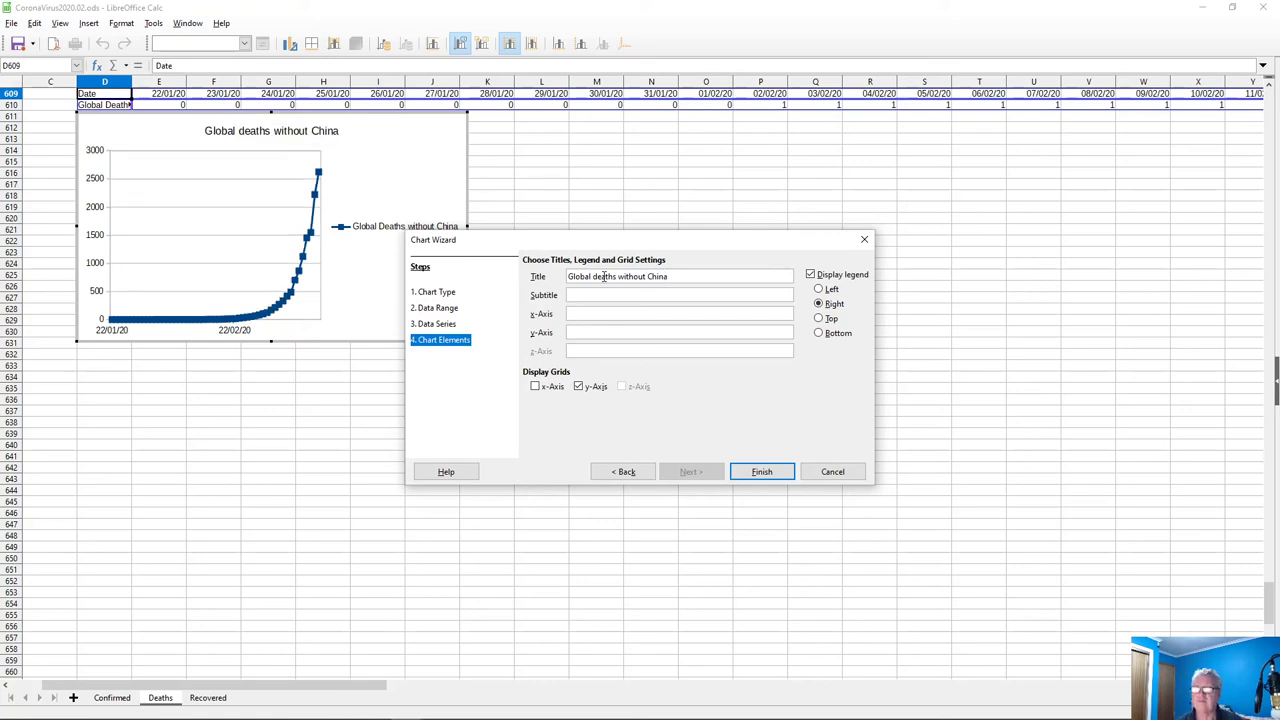
key("alt+Tab")
right_click(549, 33)
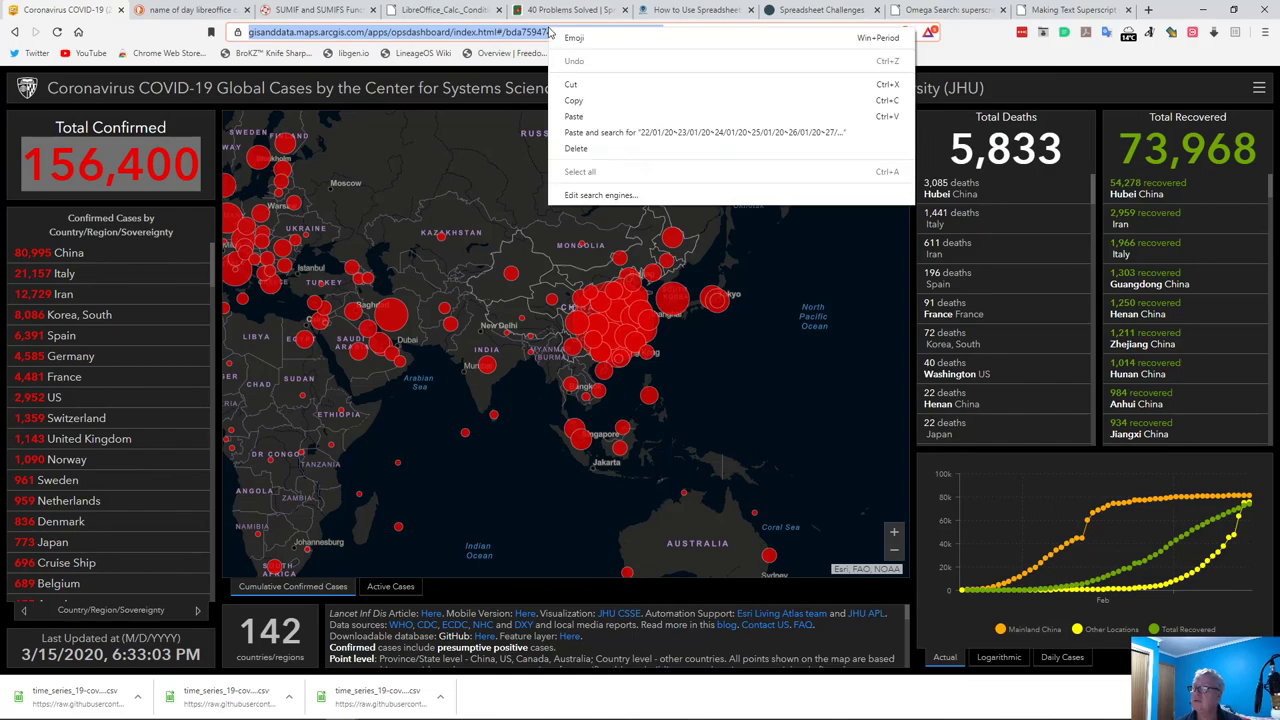
left_click(573, 100)
key("alt+Tab")
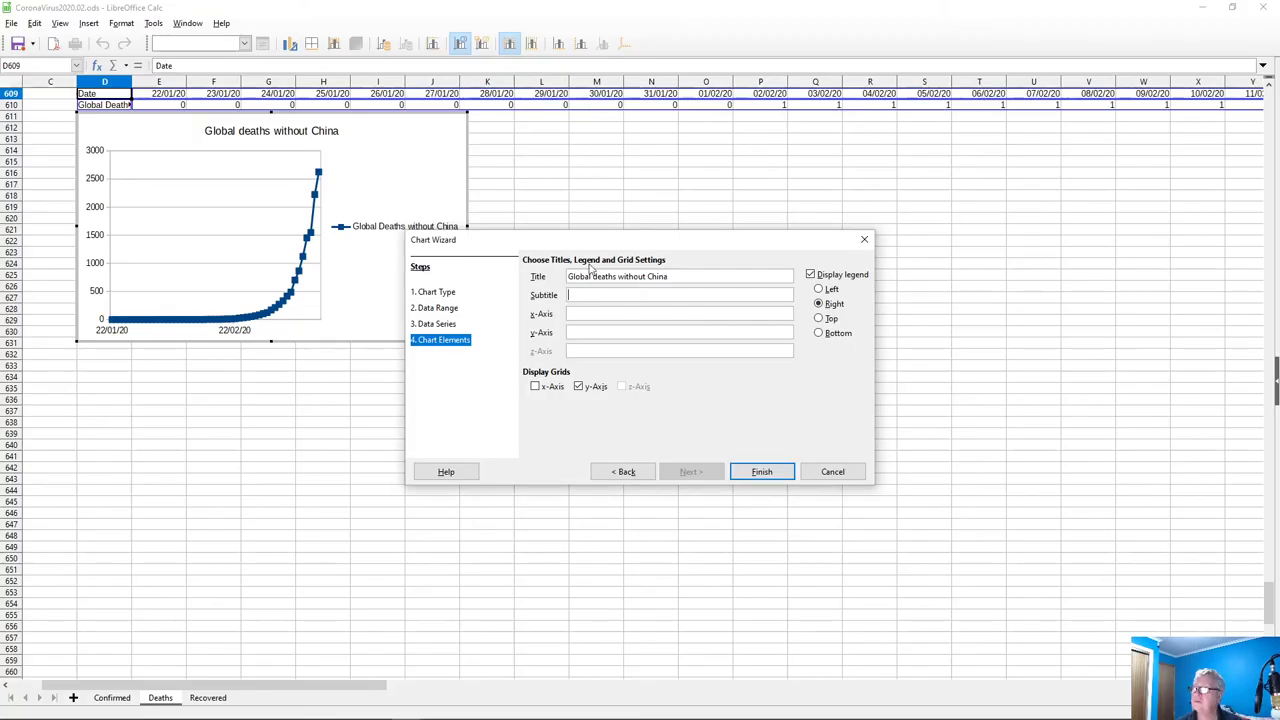
key("ctrl+v")
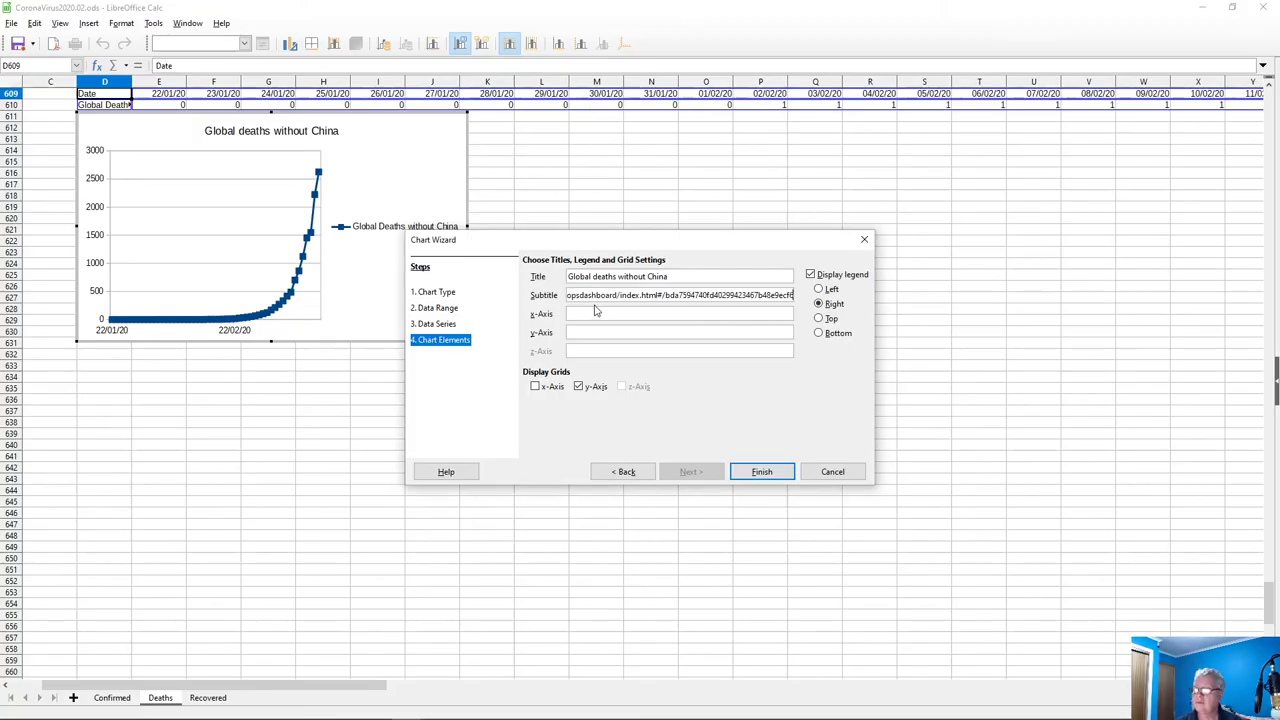
left_click(593, 314)
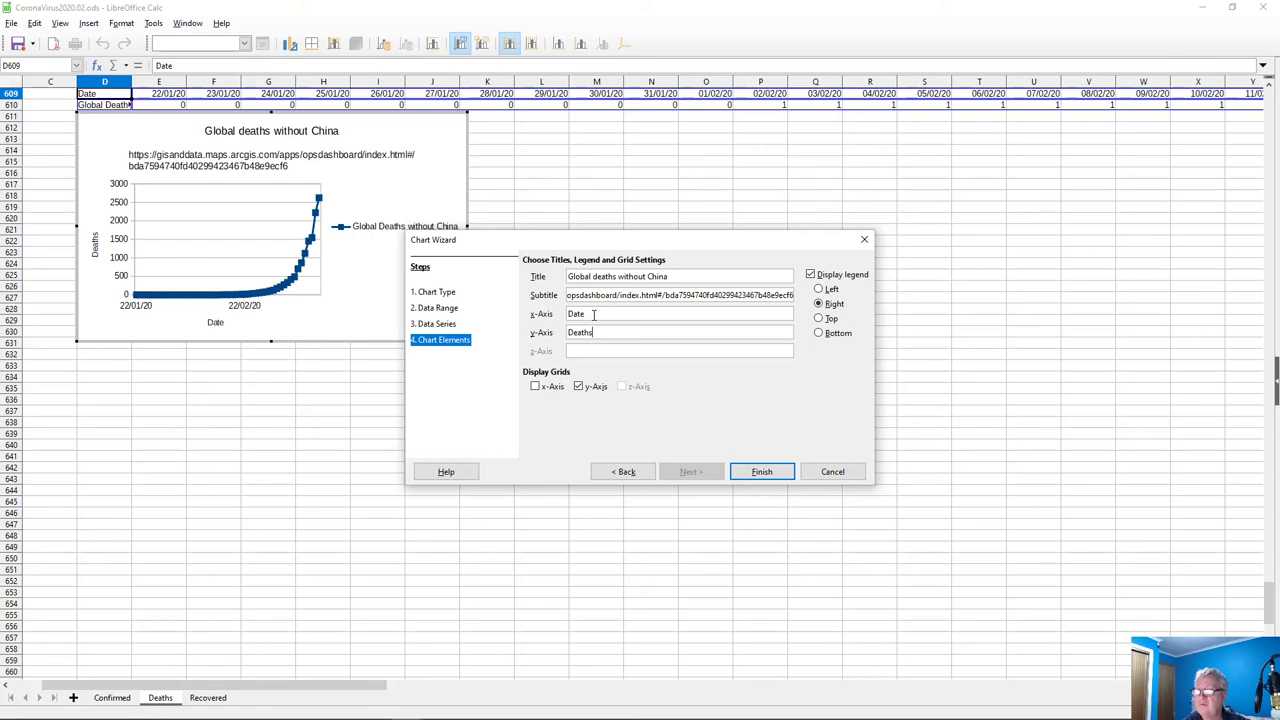
key("Return")
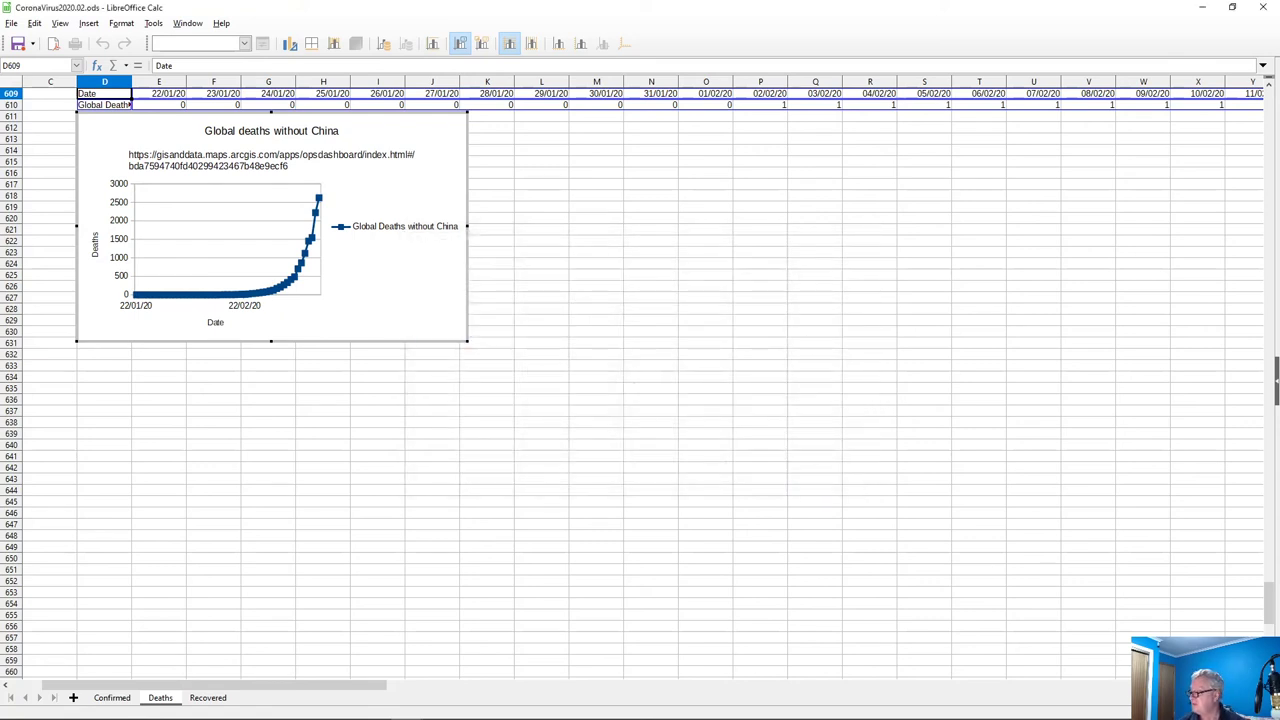
Enlarge the new chart to span about columns D to Y and rows 611 to 660, then leave chart editing
scroll(697, 463, "right", 1)
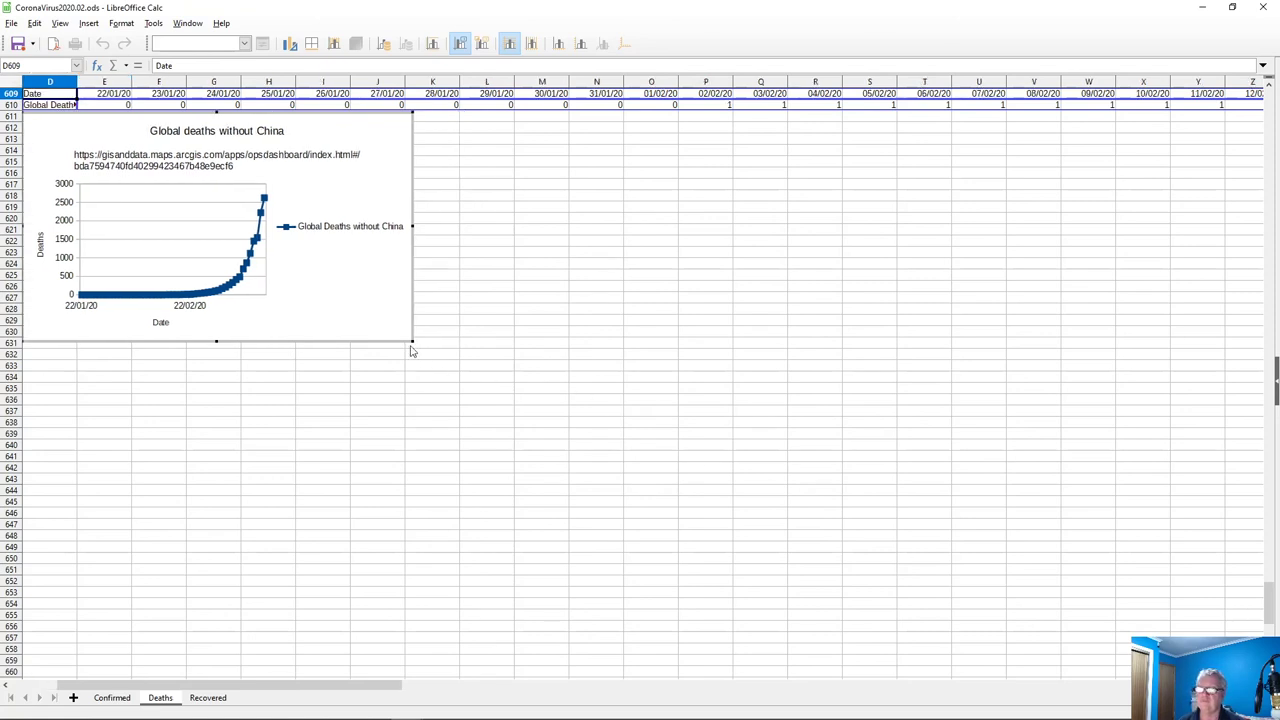
left_click_drag(410, 341, 1224, 672)
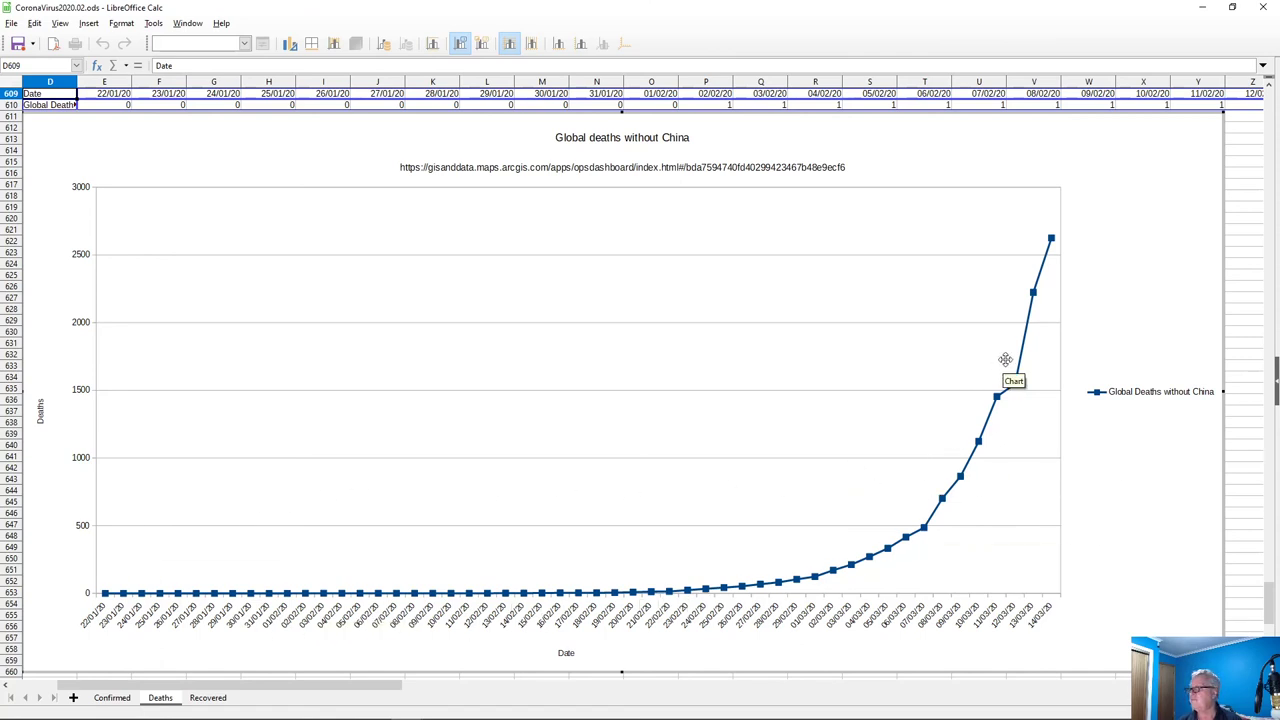
left_click(1240, 490)
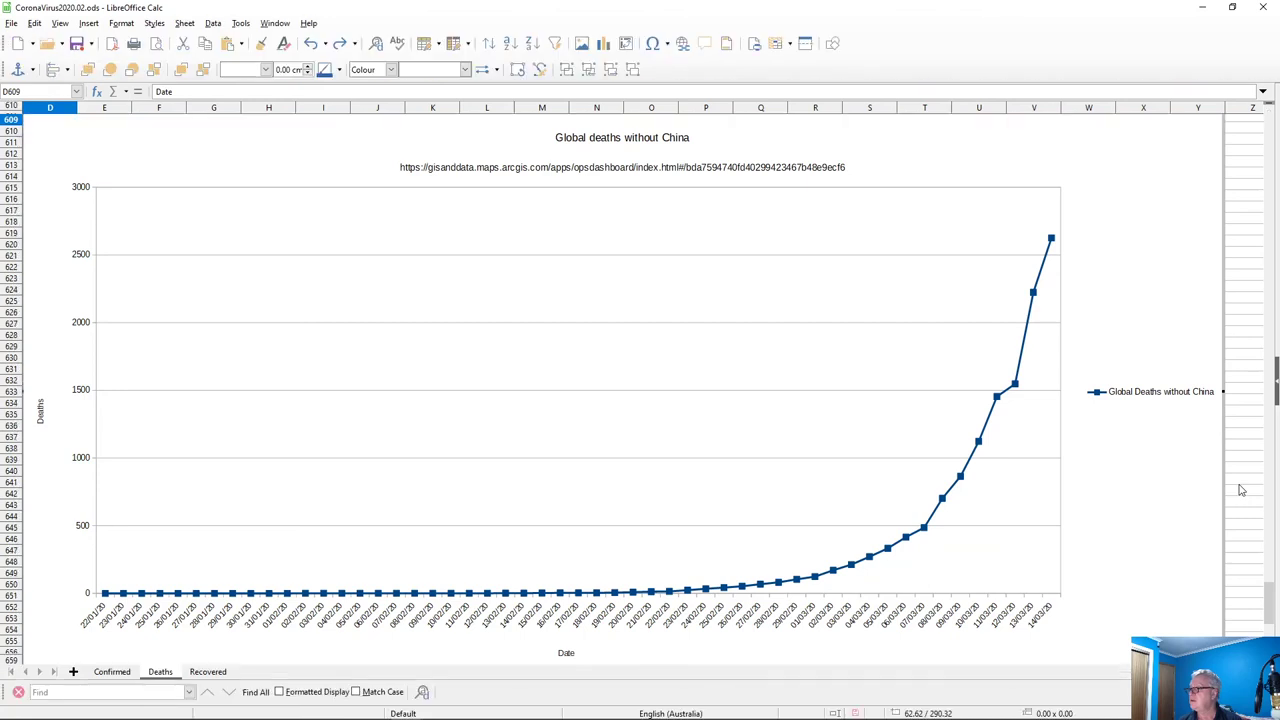
Examine the Daily Deaths Global COVID-19 chart, focusing on the low point for 12/03/20
scroll(716, 550, "up", 15)
scroll(716, 548, "up", 18)
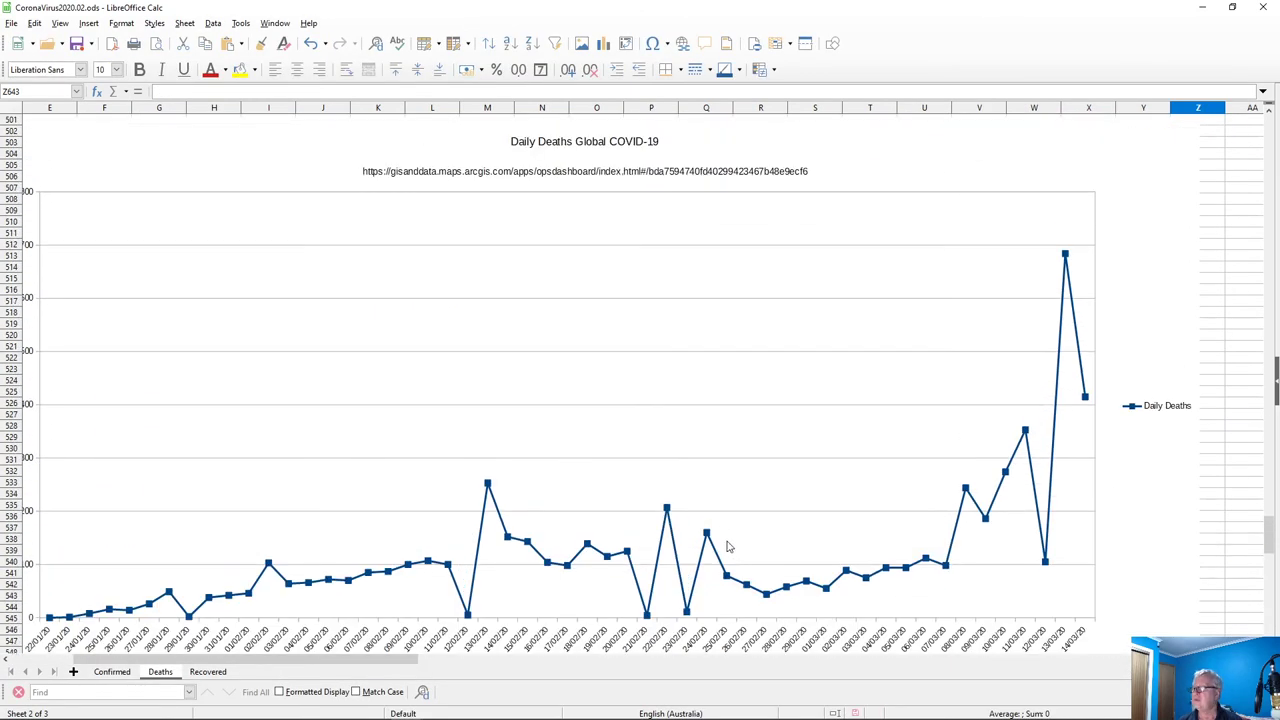
scroll(728, 546, "up", 1)
scroll(728, 546, "down", 1)
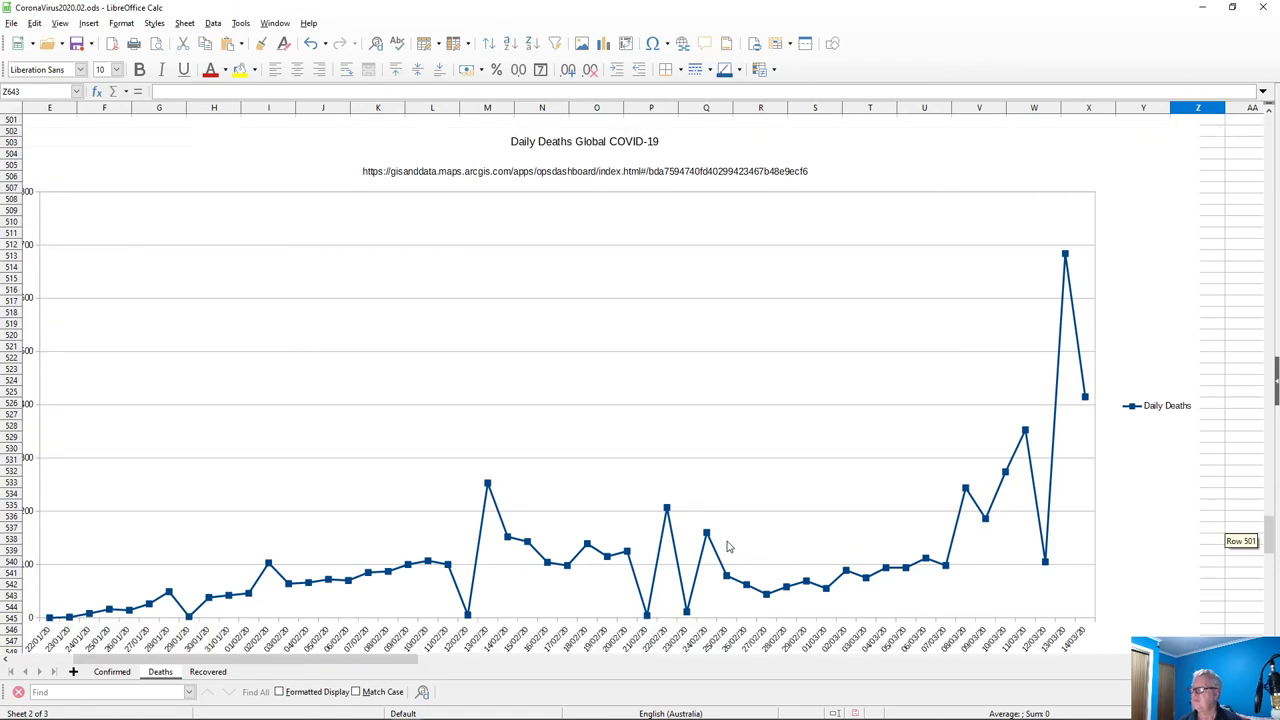
scroll(728, 546, "up", 1)
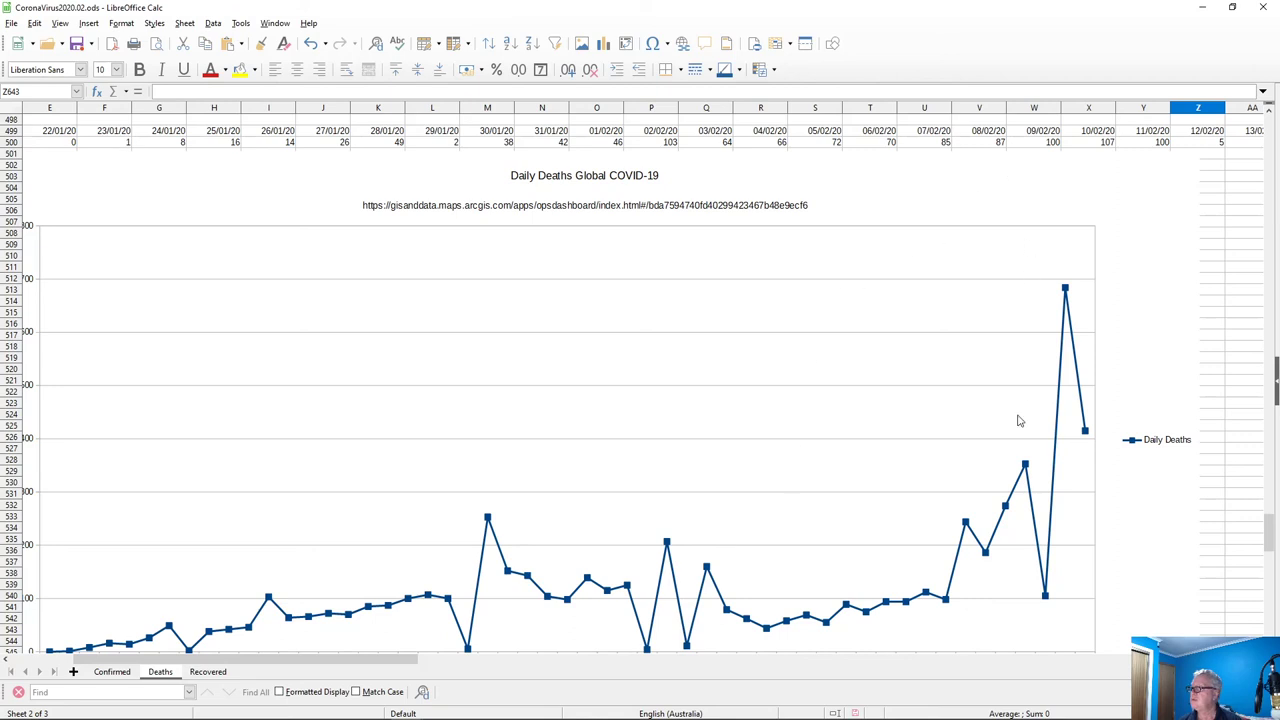
scroll(1026, 458, "up", 1)
scroll(1026, 458, "down", 1)
left_click(1045, 596)
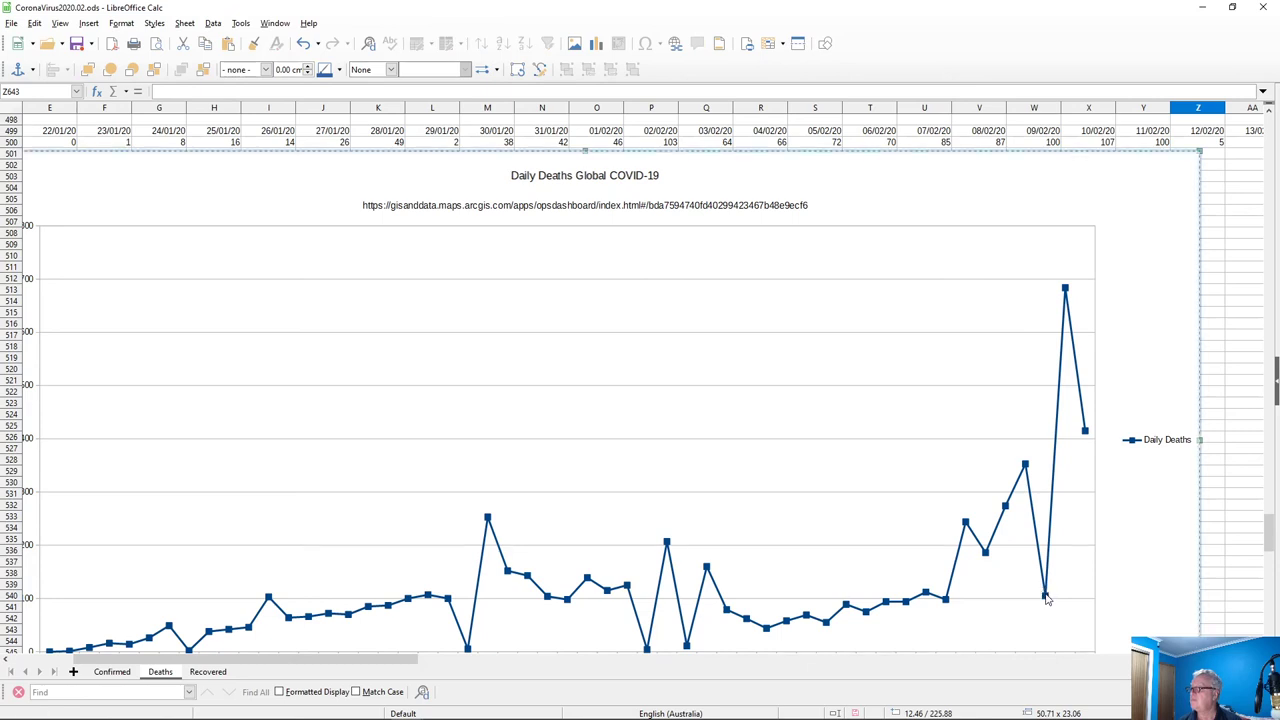
double_click(1045, 594)
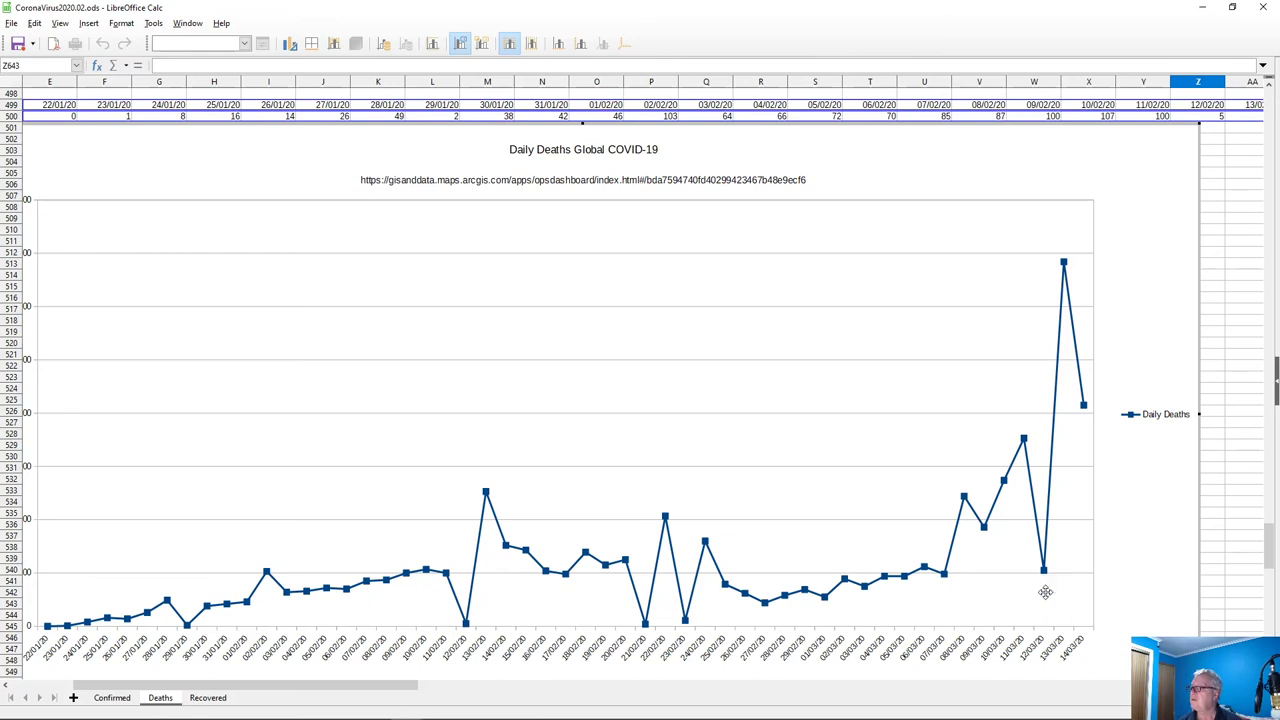
mouse_move(1045, 577)
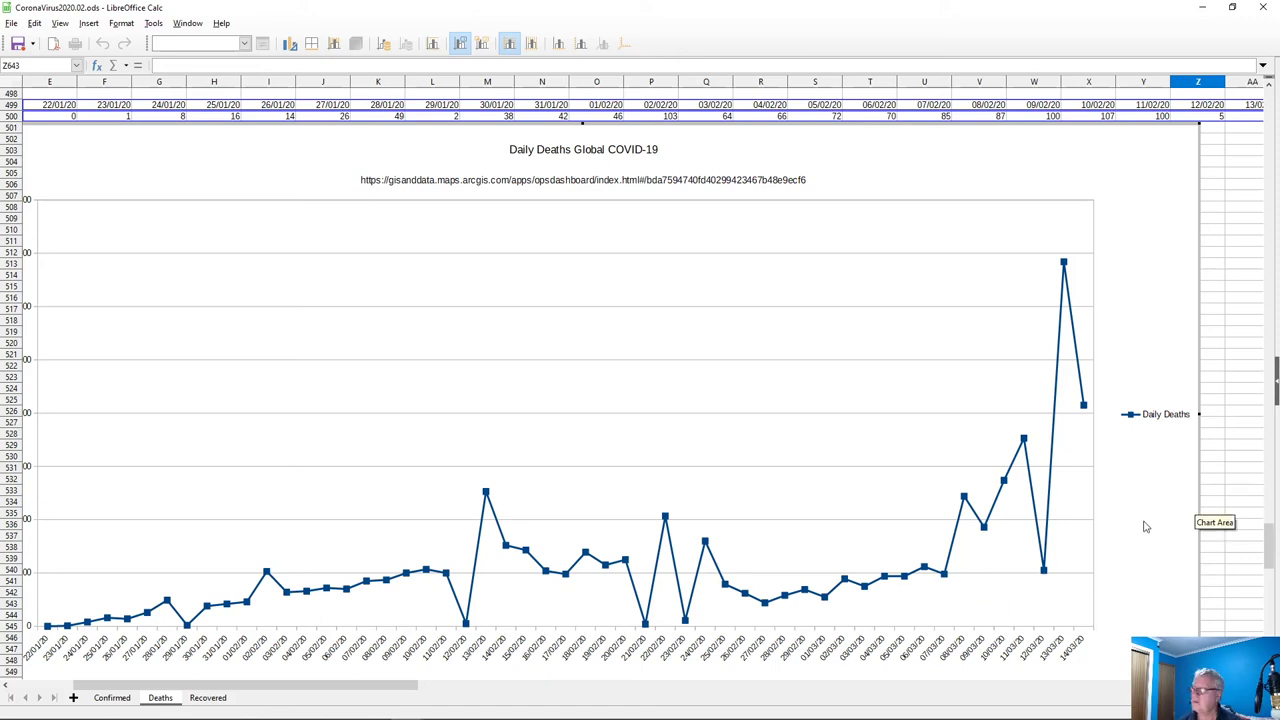
key("Escape")
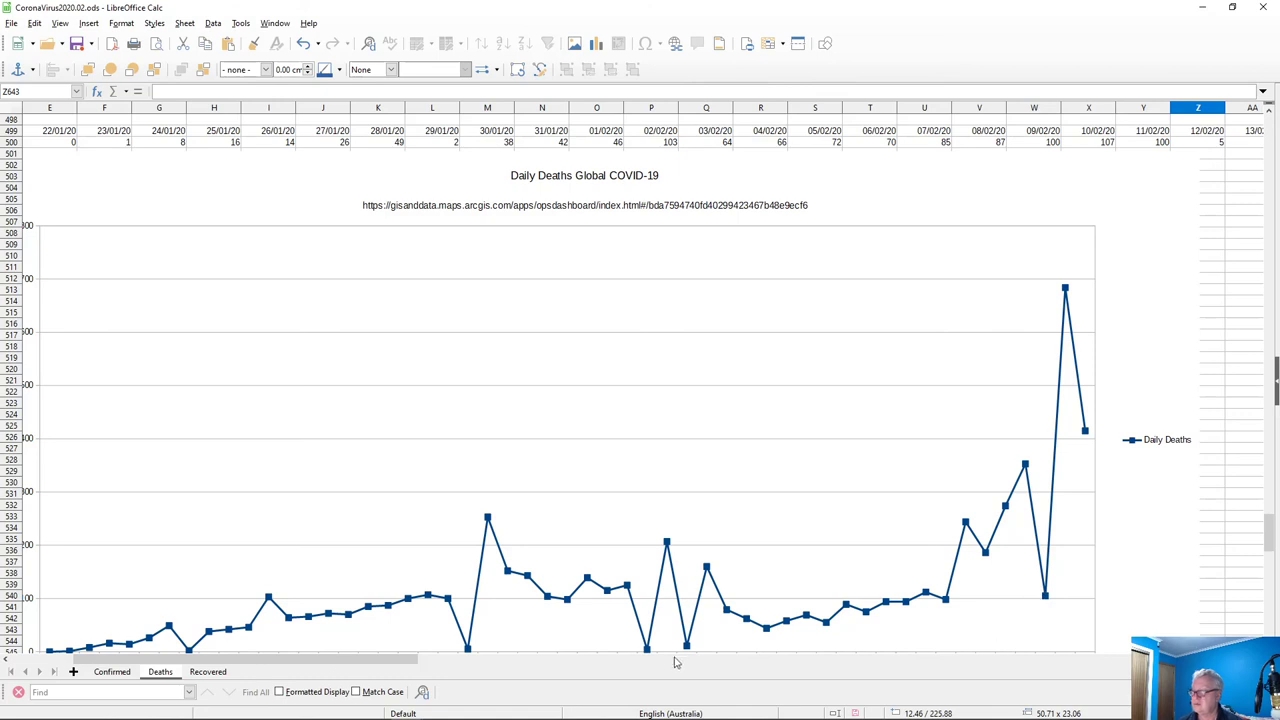
Check the latest daily death figures in row 500 against the Daily Deaths chart
left_click_drag(267, 667, 790, 677)
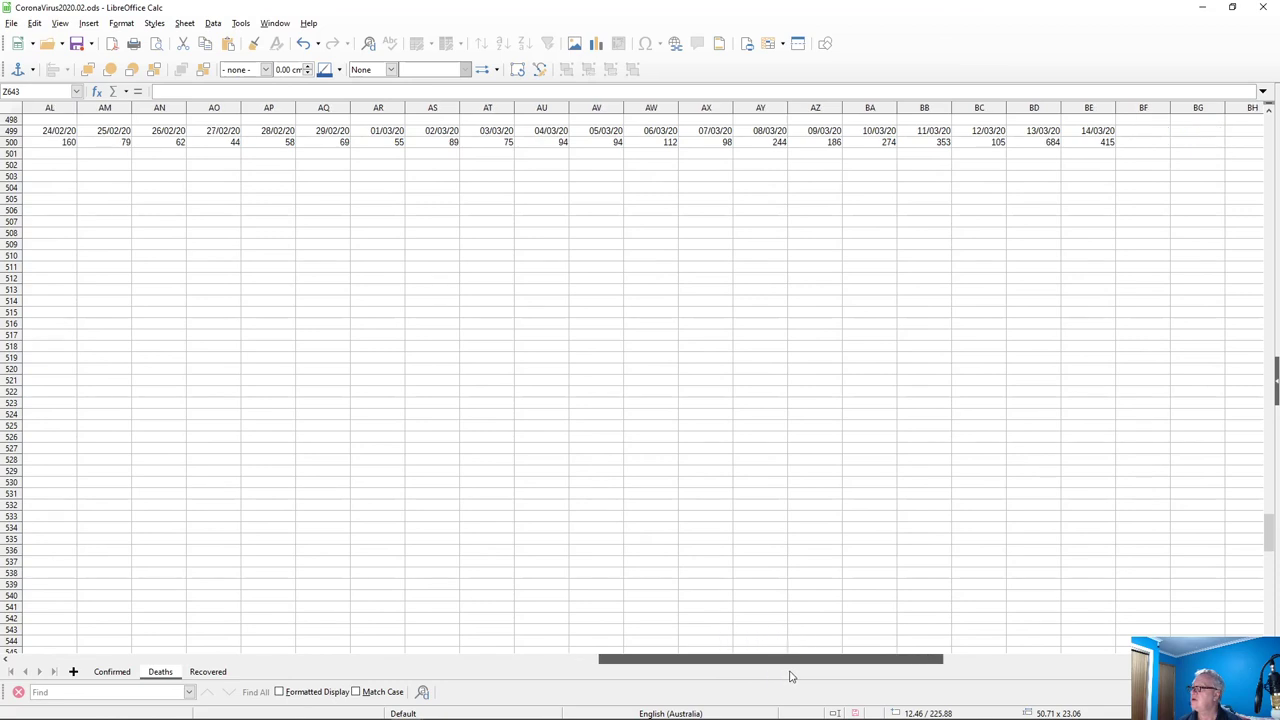
left_click_drag(790, 677, 233, 678)
scroll(300, 600, "right", 8)
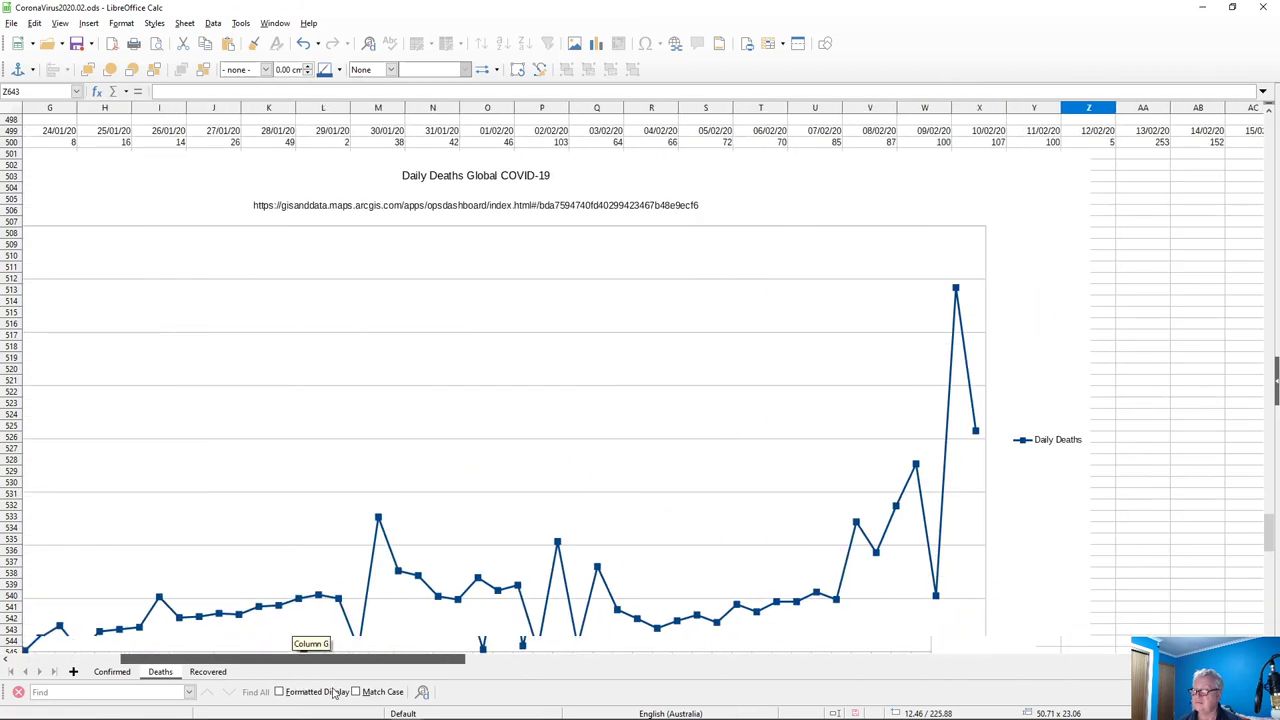
Review the Global deaths without China chart and the table above it, from the first dates to the latest
scroll(443, 623, "down", 15)
scroll(480, 622, "down", 20)
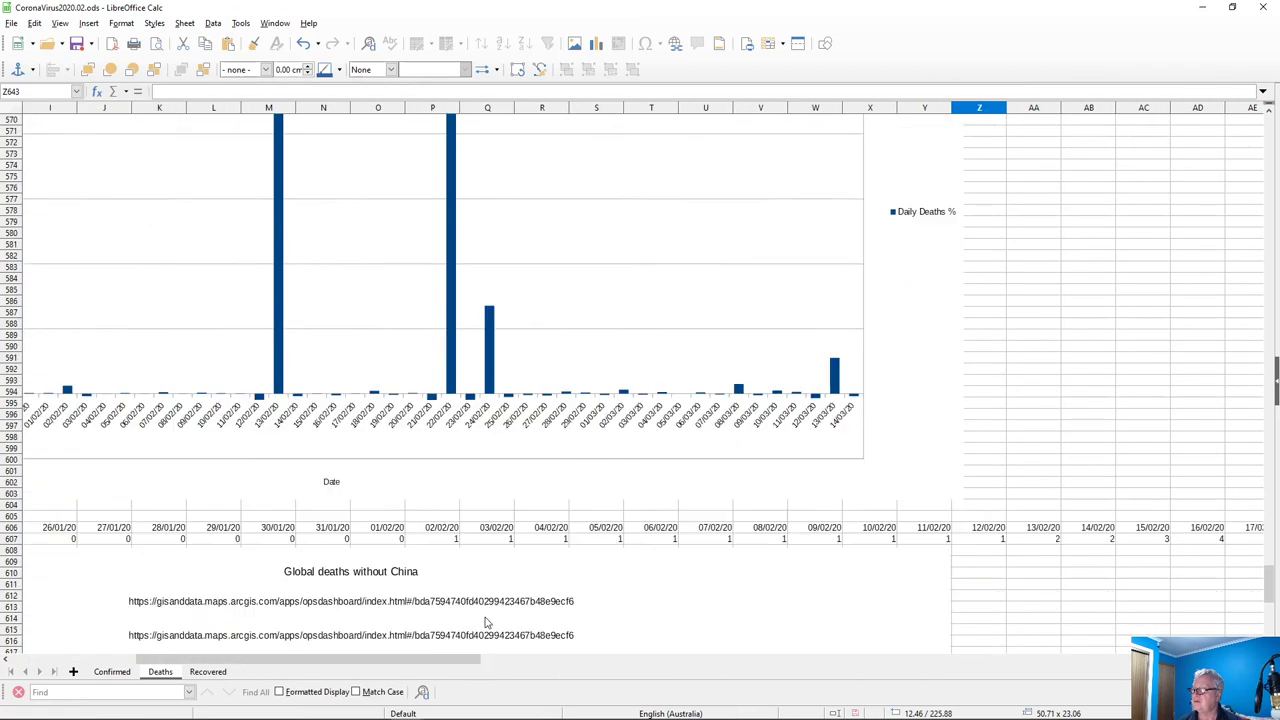
left_click_drag(420, 660, 372, 674)
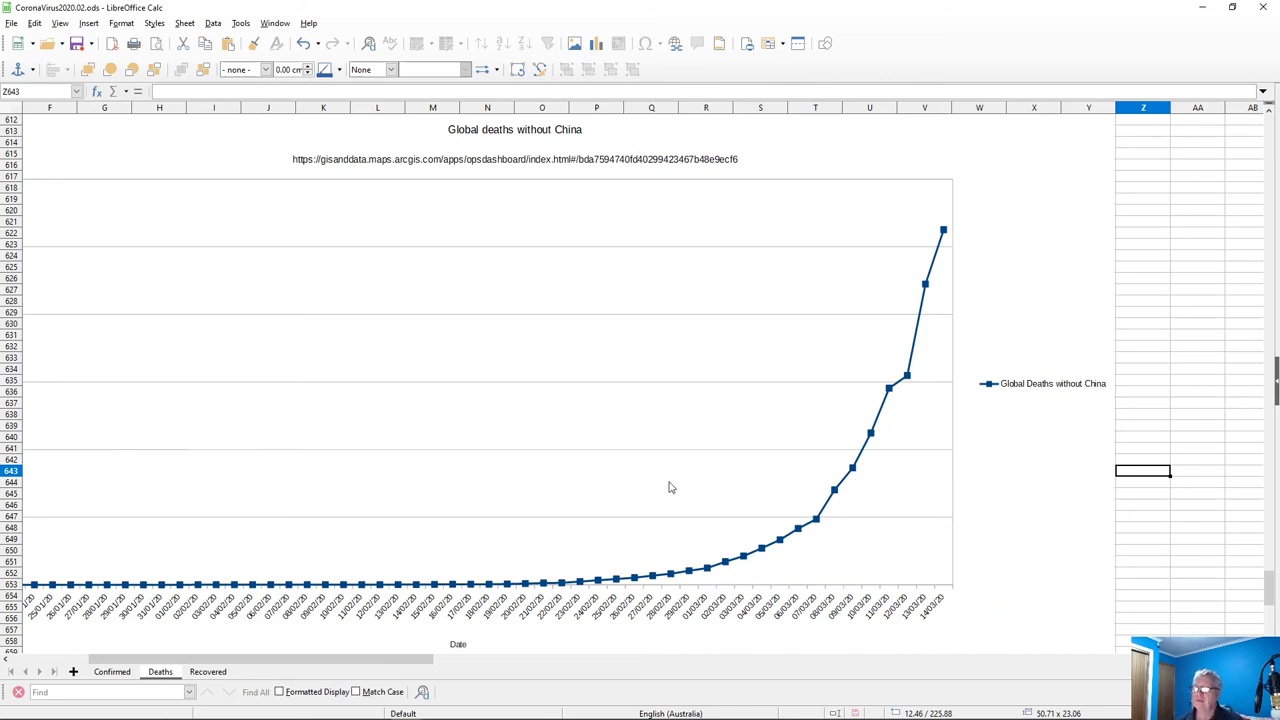
left_click_drag(365, 665, 224, 671)
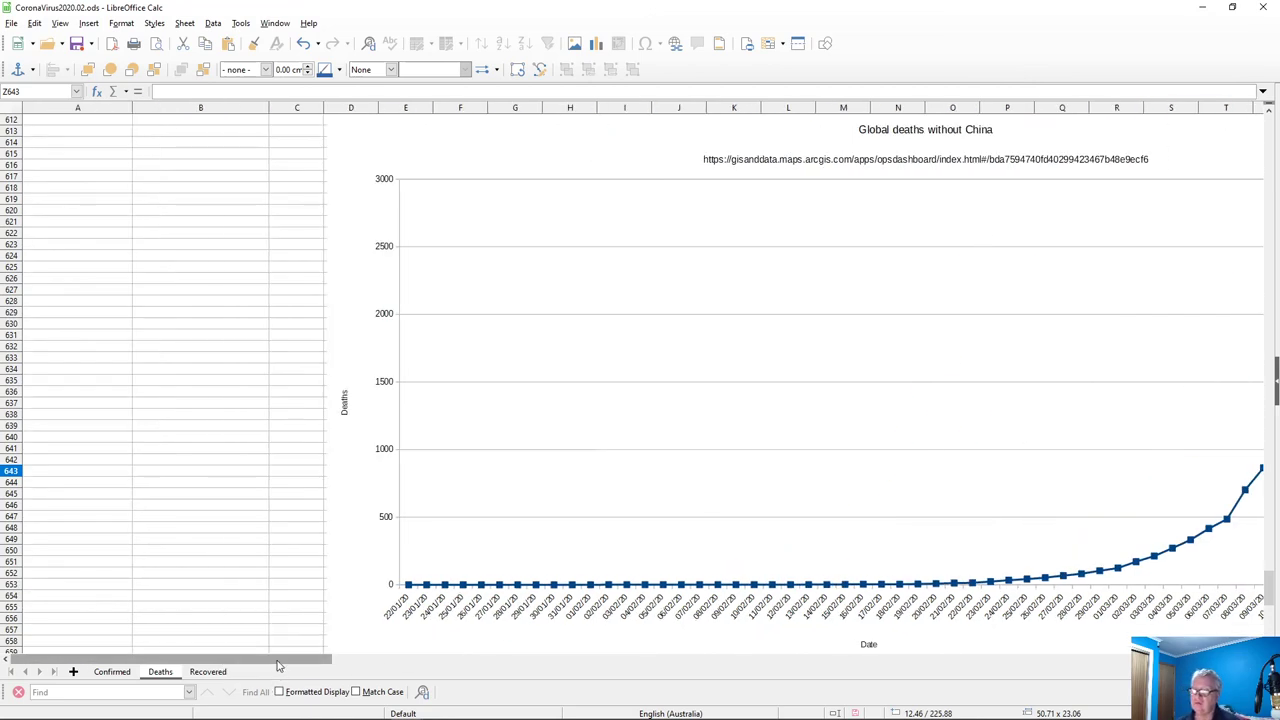
mouse_move(282, 662)
left_mouse_down()
mouse_move(362, 672)
mouse_move(270, 675)
left_mouse_up()
scroll(268, 610, "up", 2)
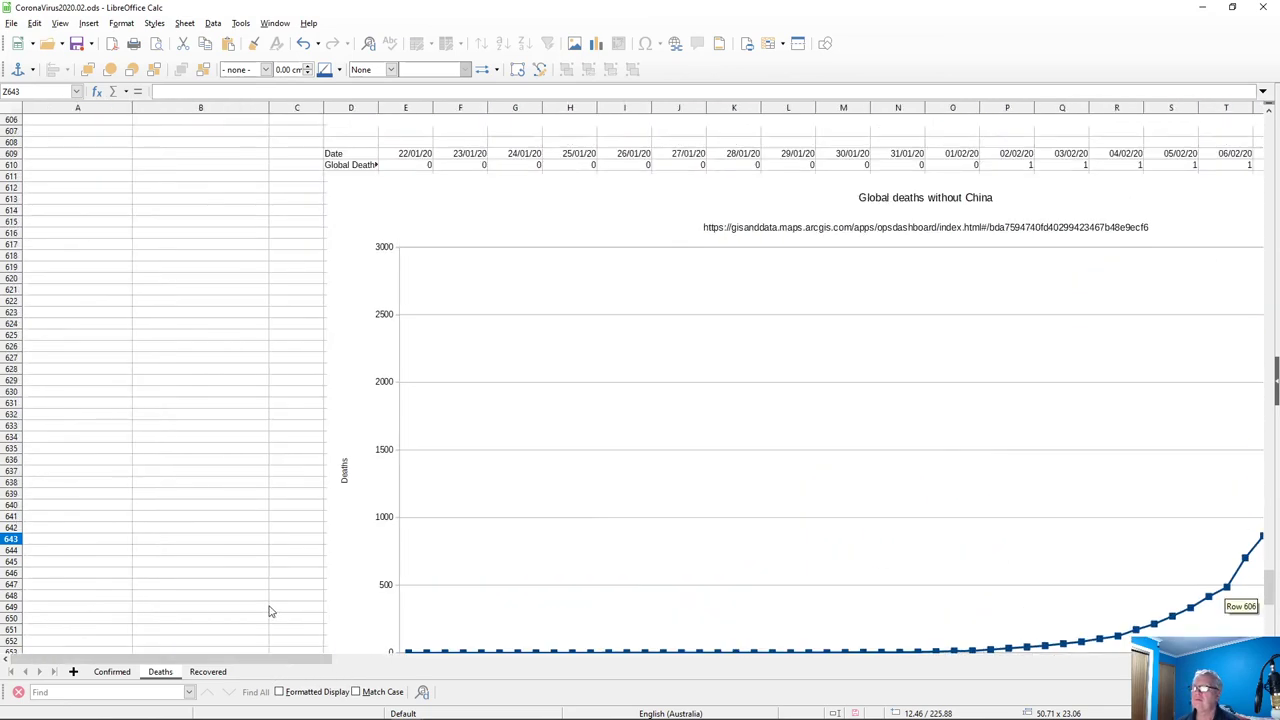
scroll(268, 612, "down", 1)
scroll(268, 610, "up", 3)
scroll(270, 611, "down", 7)
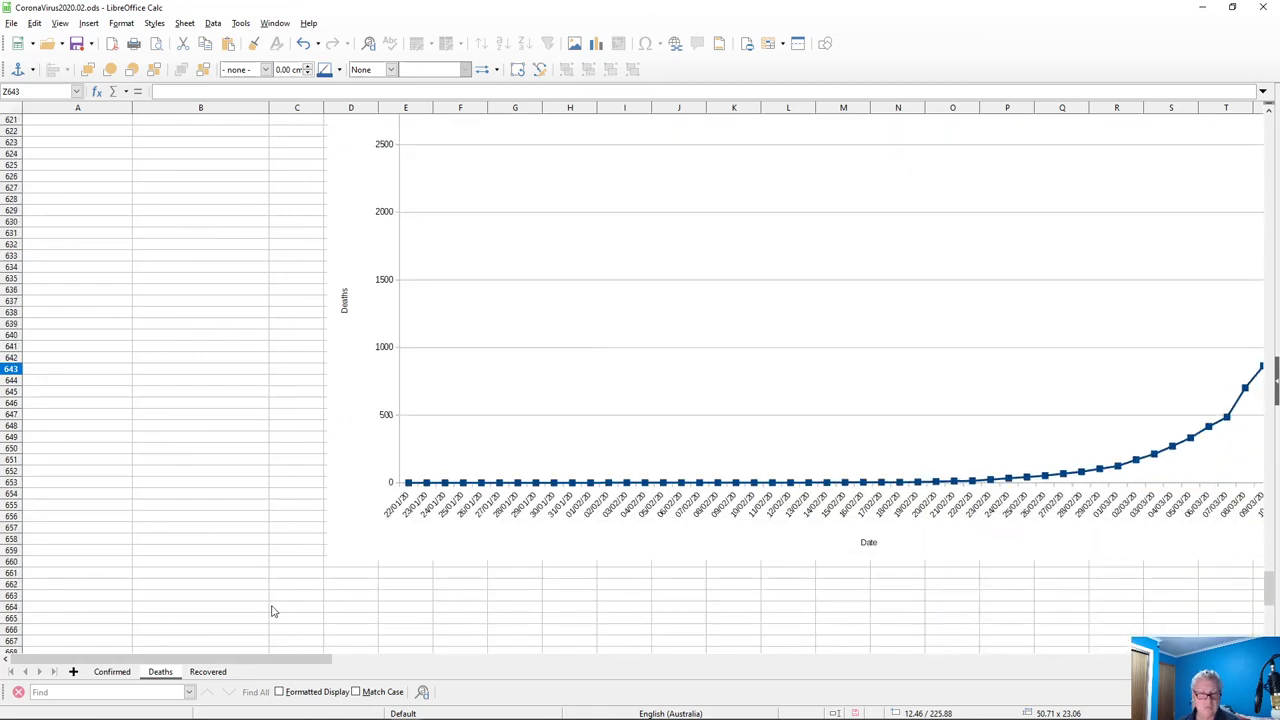
mouse_move(313, 660)
left_mouse_down()
mouse_move(532, 668)
mouse_move(336, 668)
left_mouse_up()
scroll(323, 624, "up", 4)
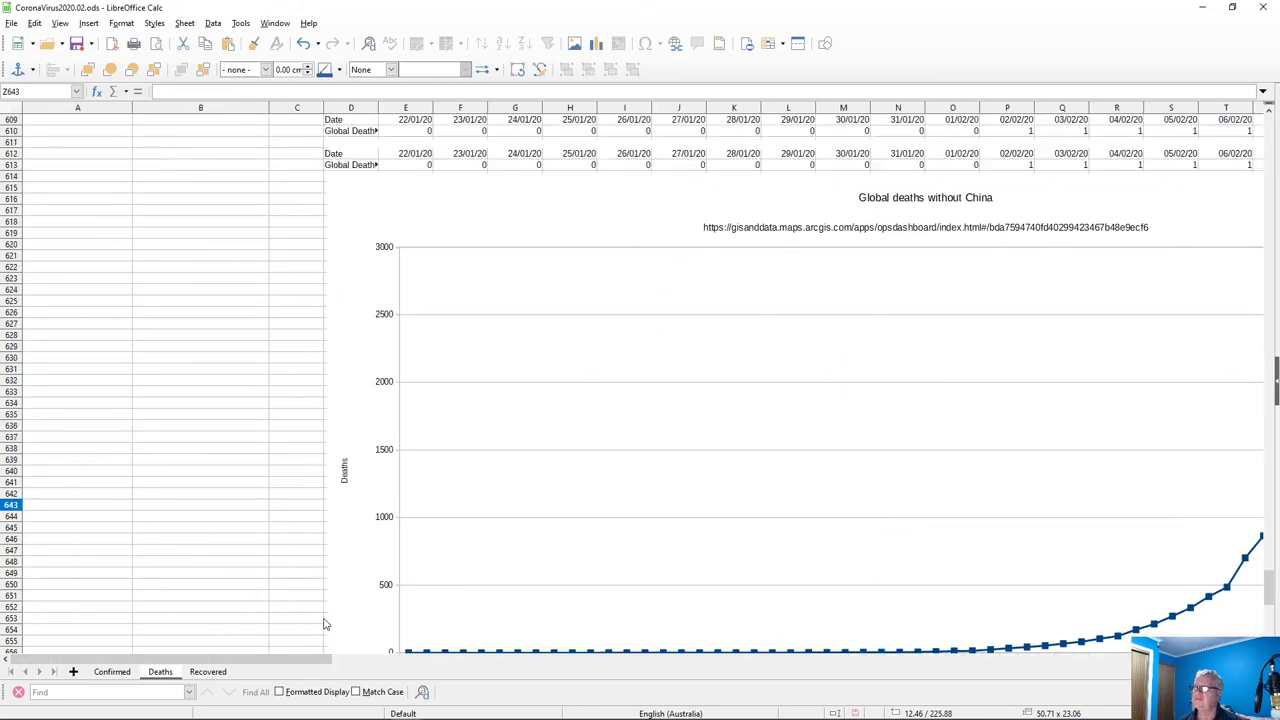
scroll(323, 624, "up", 4)
scroll(309, 623, "down", 10)
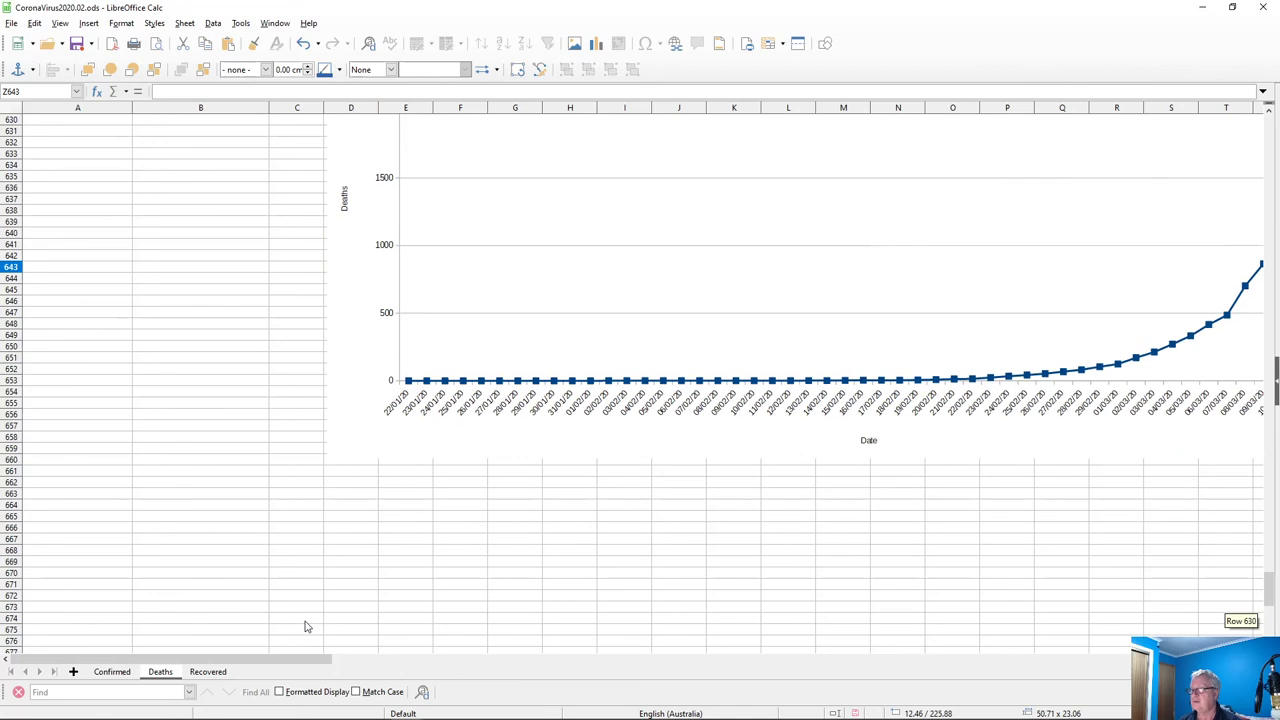
mouse_move(300, 661)
left_mouse_down()
mouse_move(496, 663)
mouse_move(305, 680)
left_mouse_up()
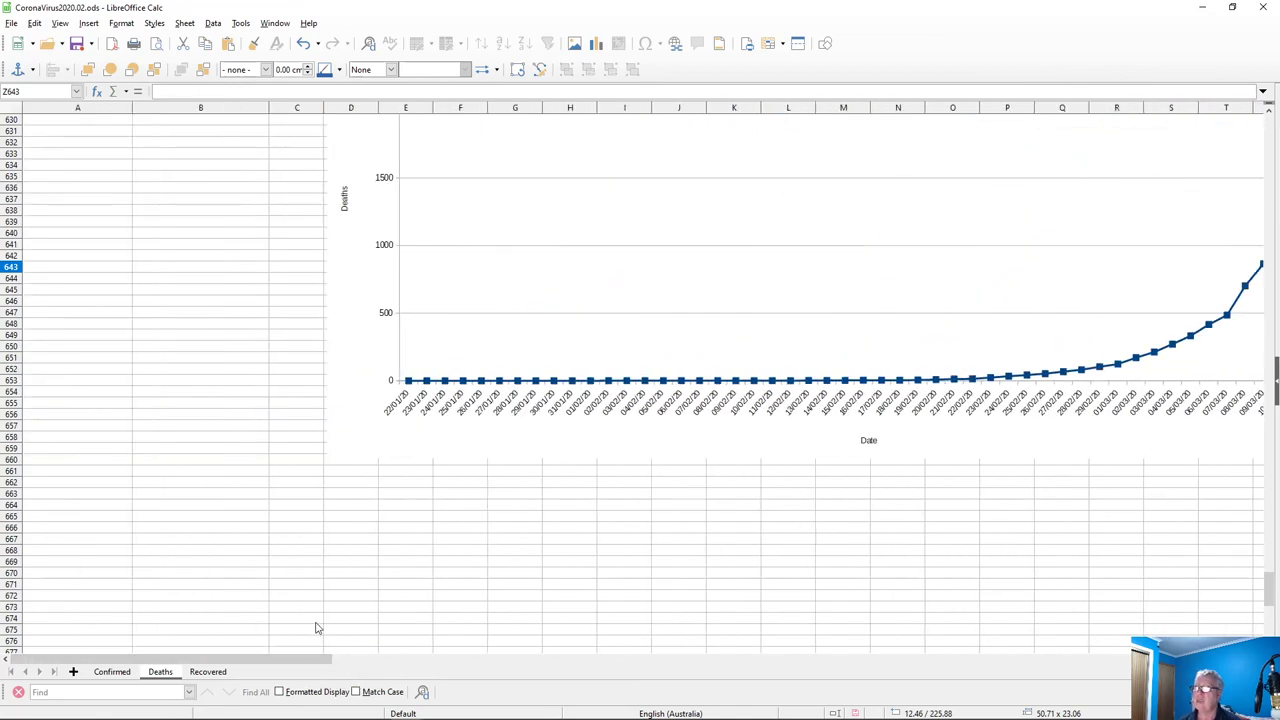
Check the daily deaths percentage increase formula in G555
scroll(317, 625, "up", 16)
scroll(321, 619, "up", 13)
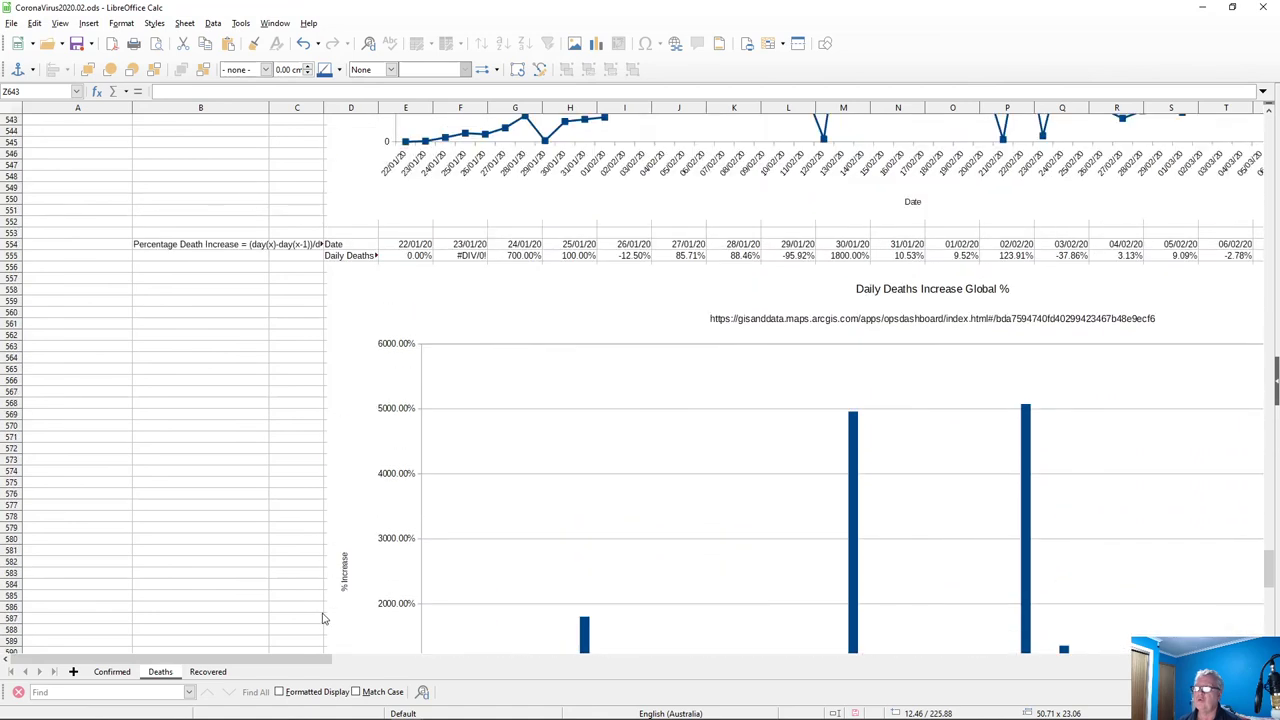
left_click(526, 257)
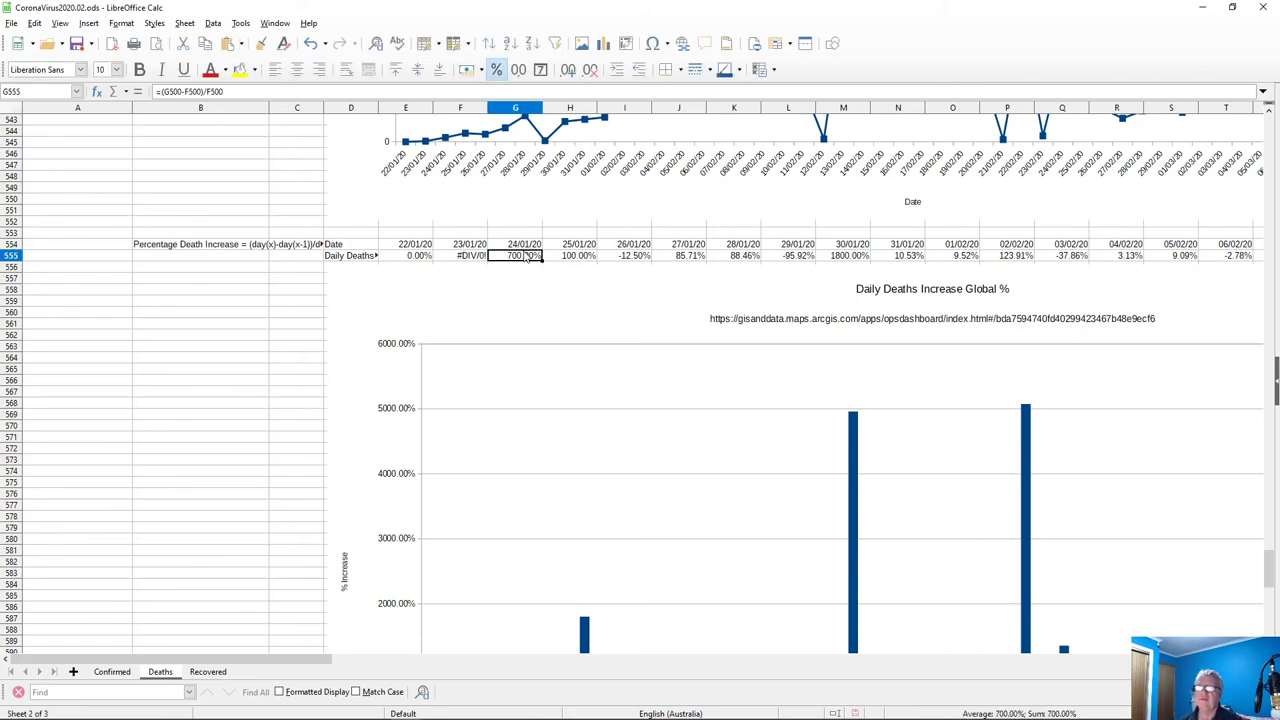
Copy the percentage increase formula from G555 into P662, below the Global deaths without China chart
key("ctrl+c")
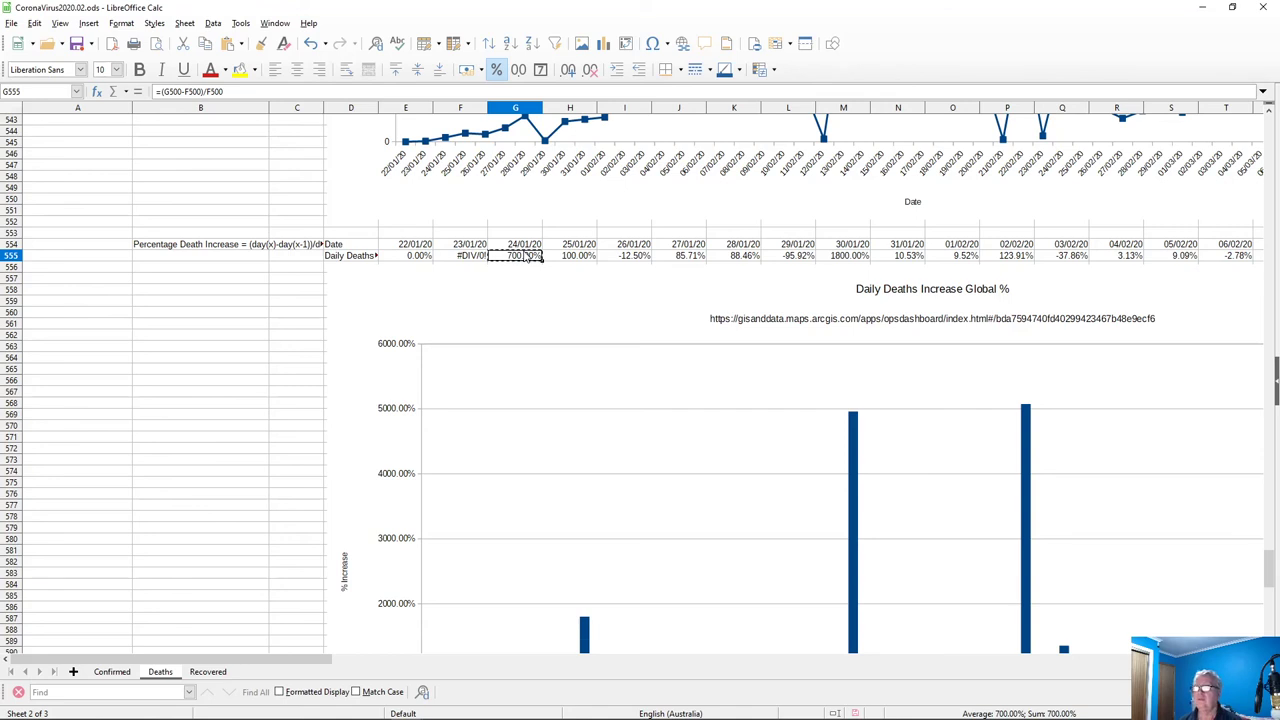
scroll(528, 314, "down", 15)
scroll(527, 416, "down", 6)
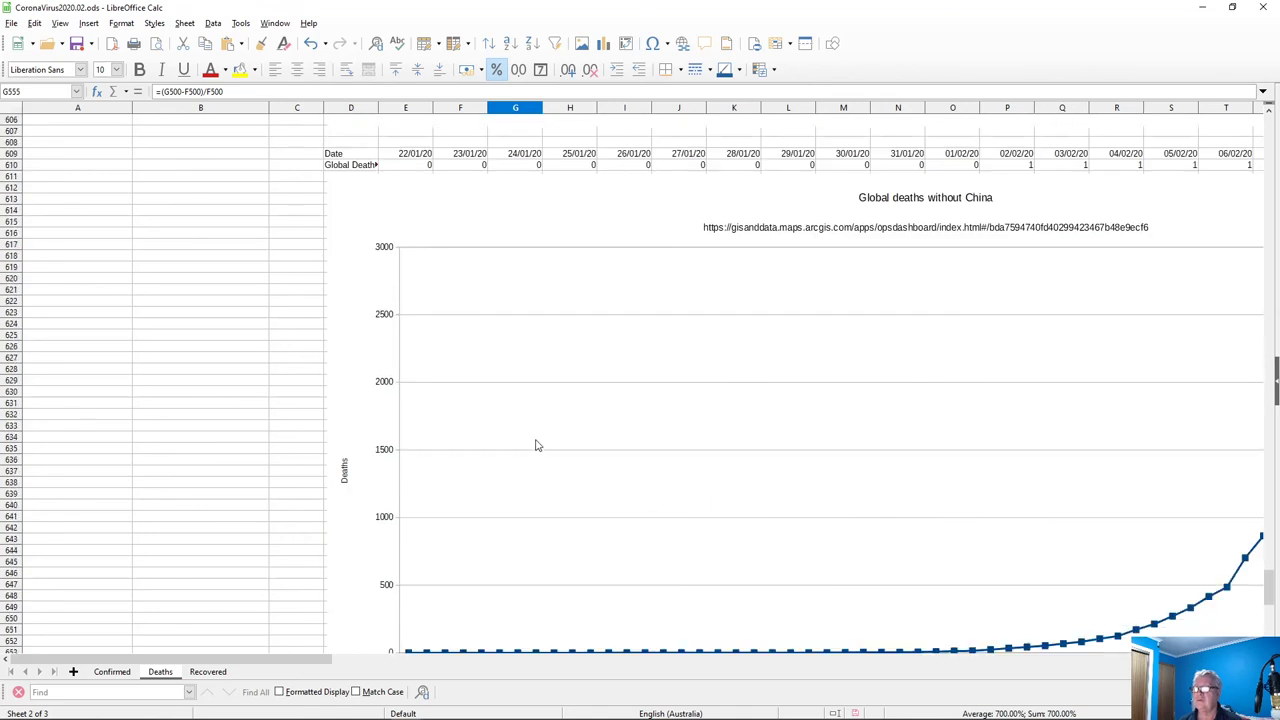
scroll(536, 445, "down", 7)
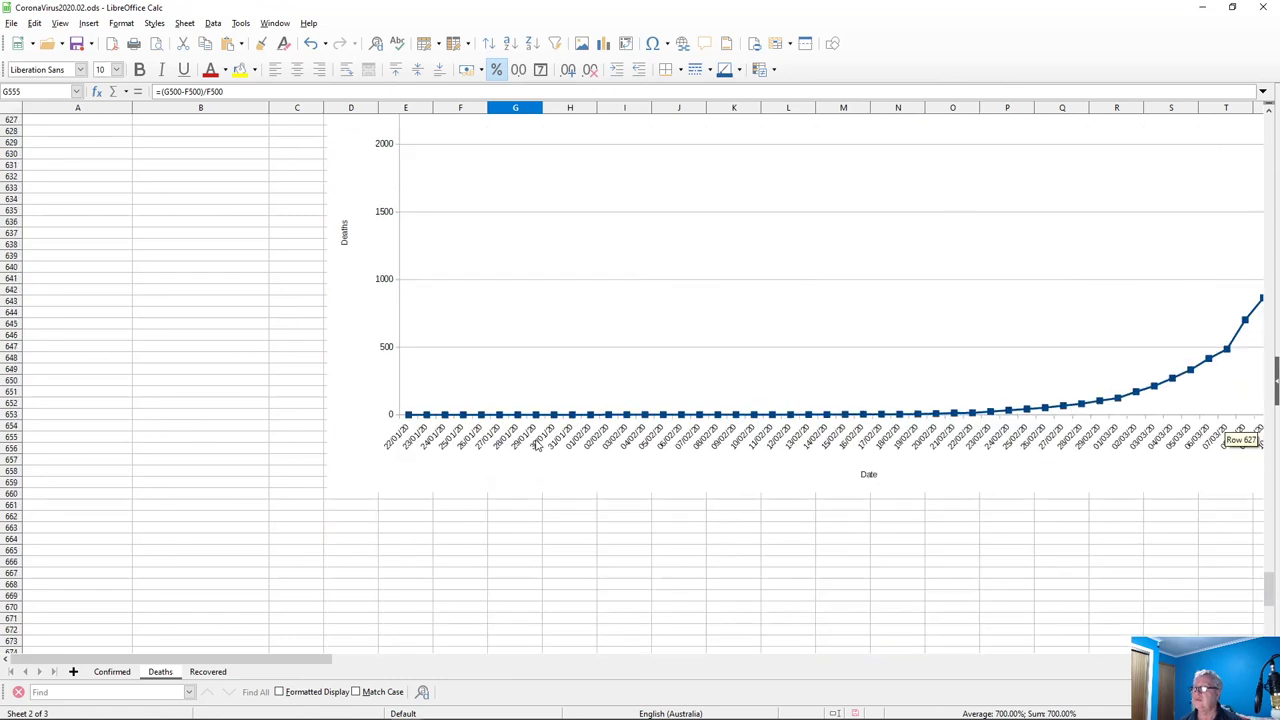
scroll(537, 445, "up", 9)
scroll(537, 445, "up", 1)
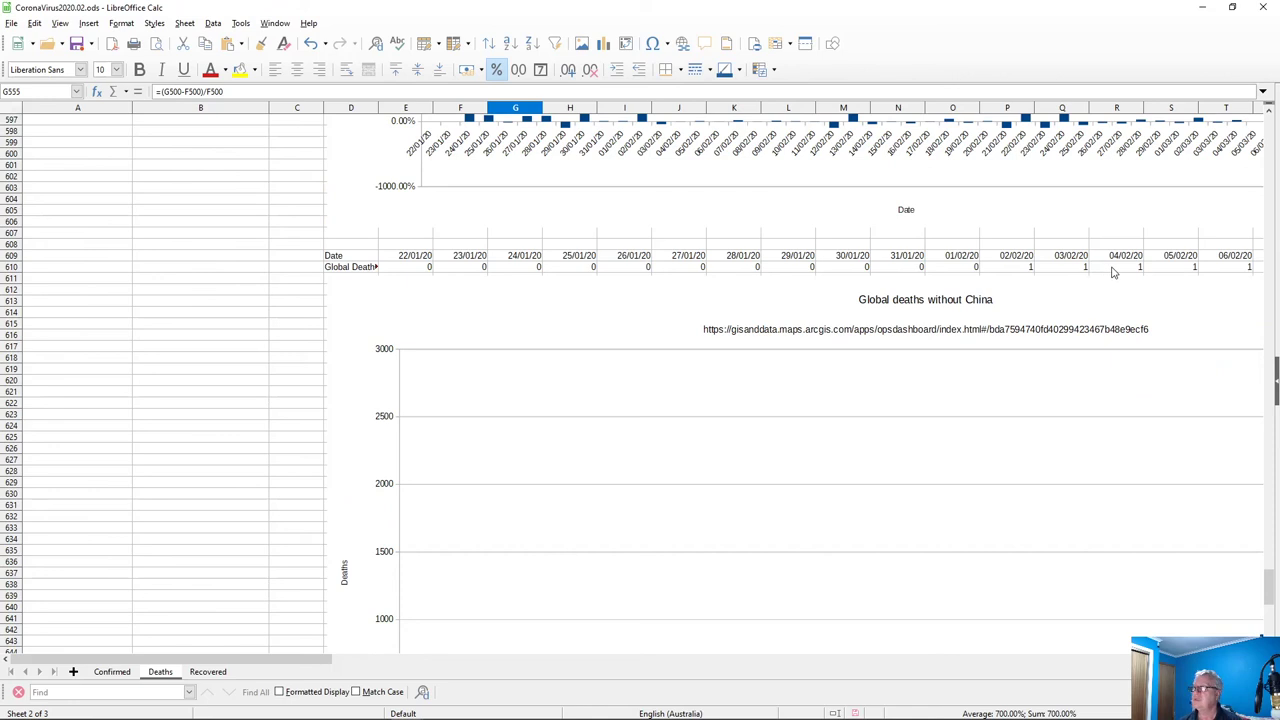
left_click(1026, 267)
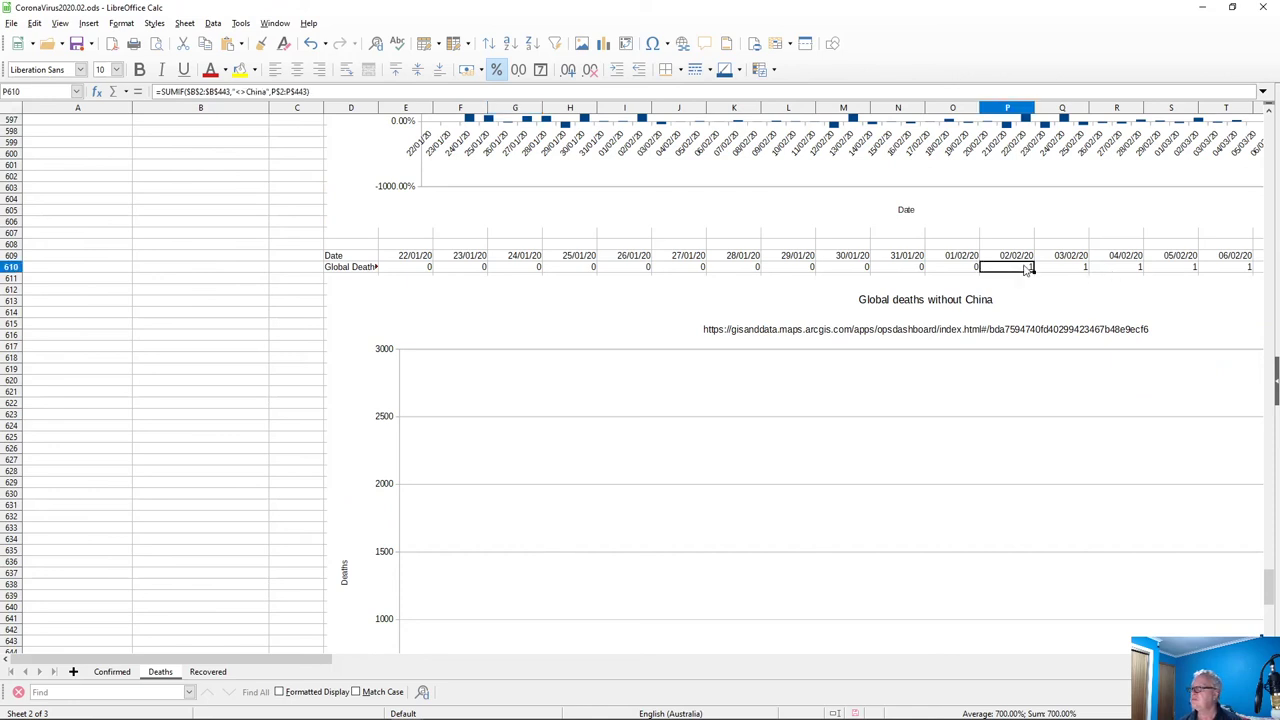
scroll(1022, 315, "down", 3)
scroll(1022, 320, "down", 9)
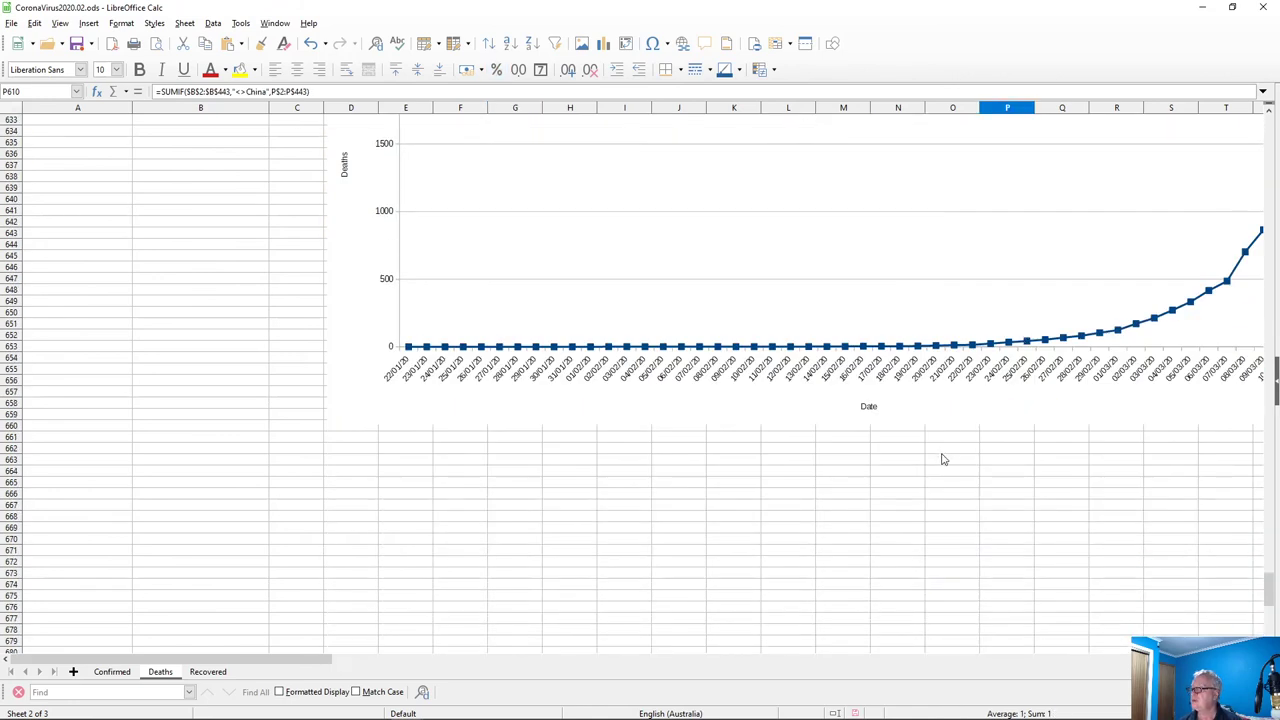
scroll(966, 444, "up", 8)
scroll(966, 444, "down", 7)
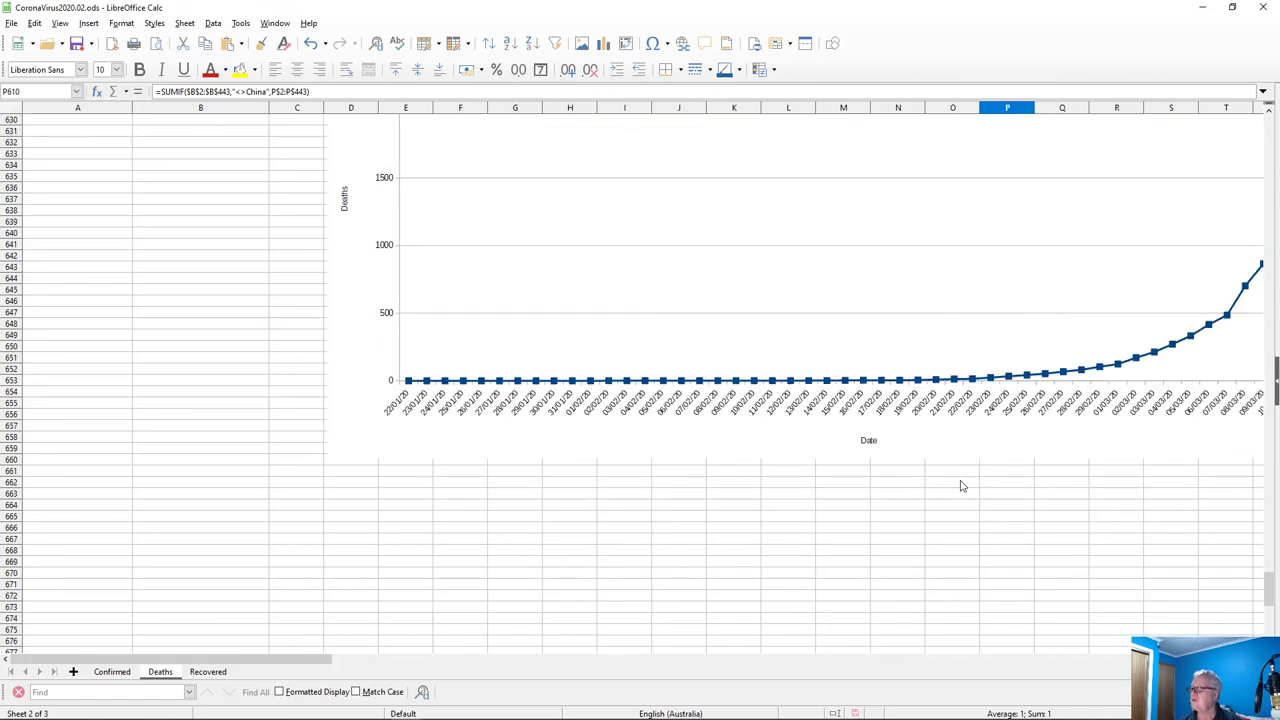
left_click(1005, 487)
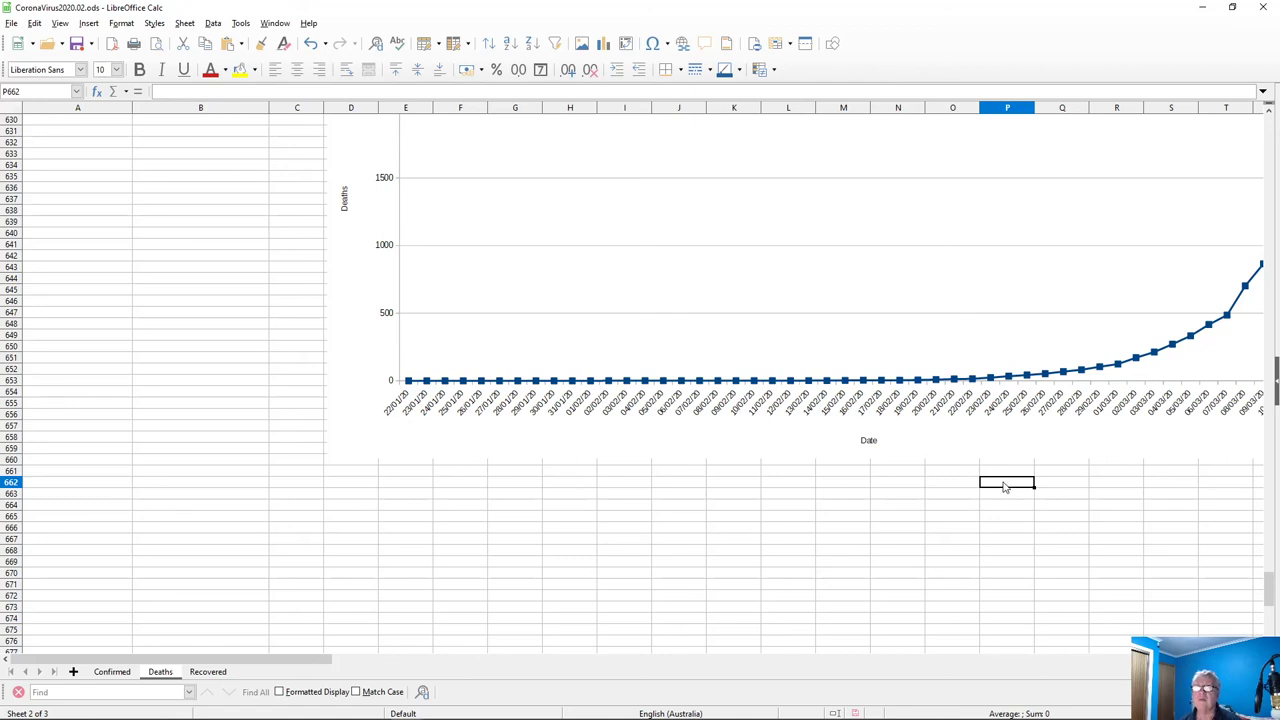
key("ctrl+v")
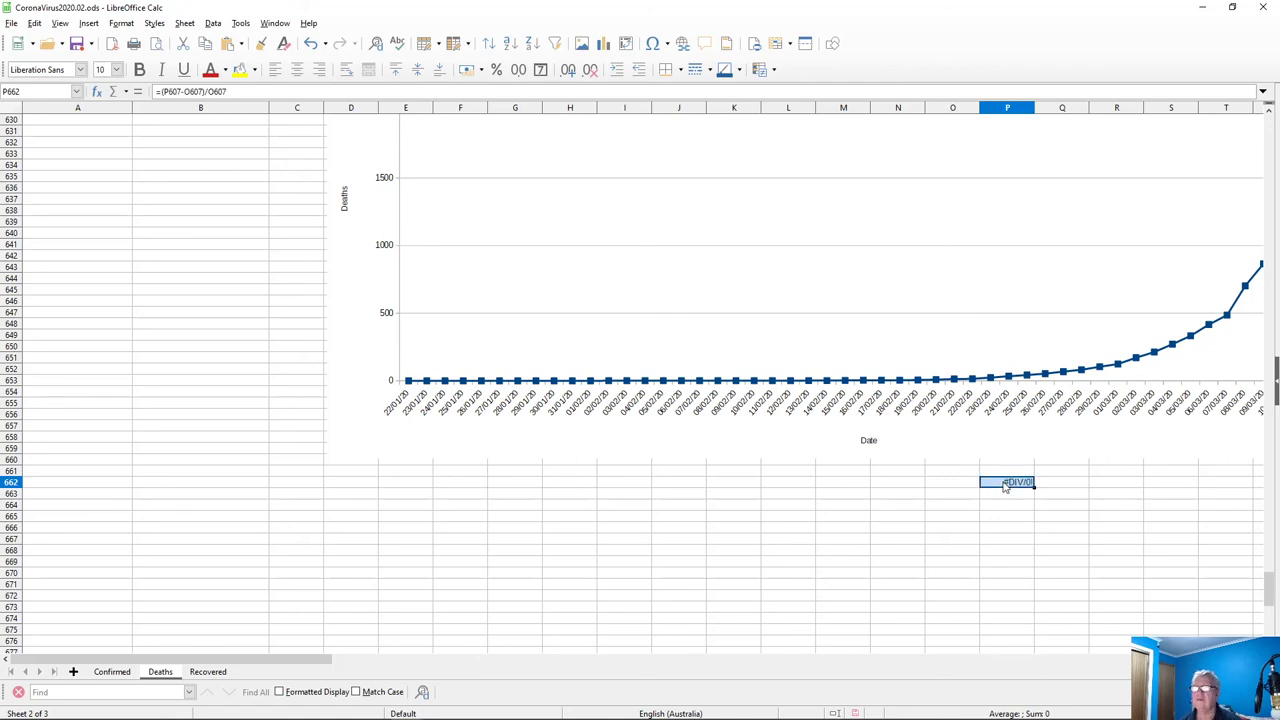
Move the pasted formula from P662 to P665 and back to P662
key("ctrl+x")
left_click(1010, 517)
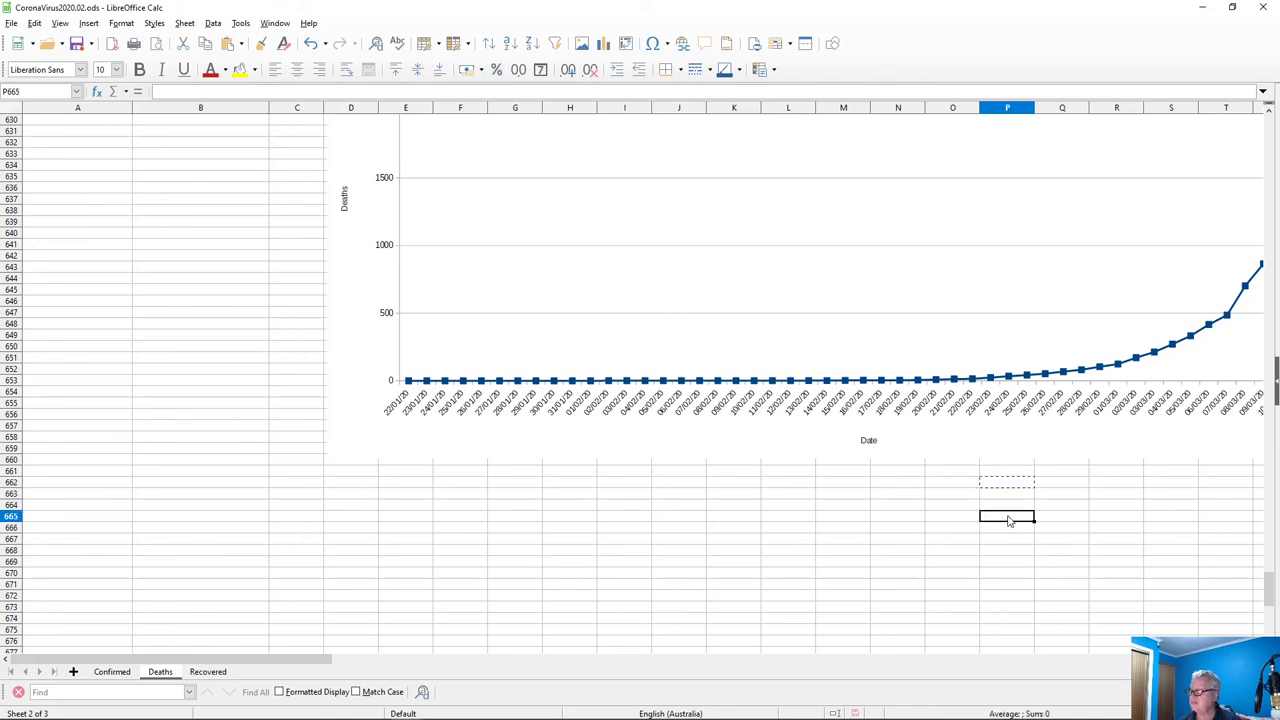
key("ctrl+v")
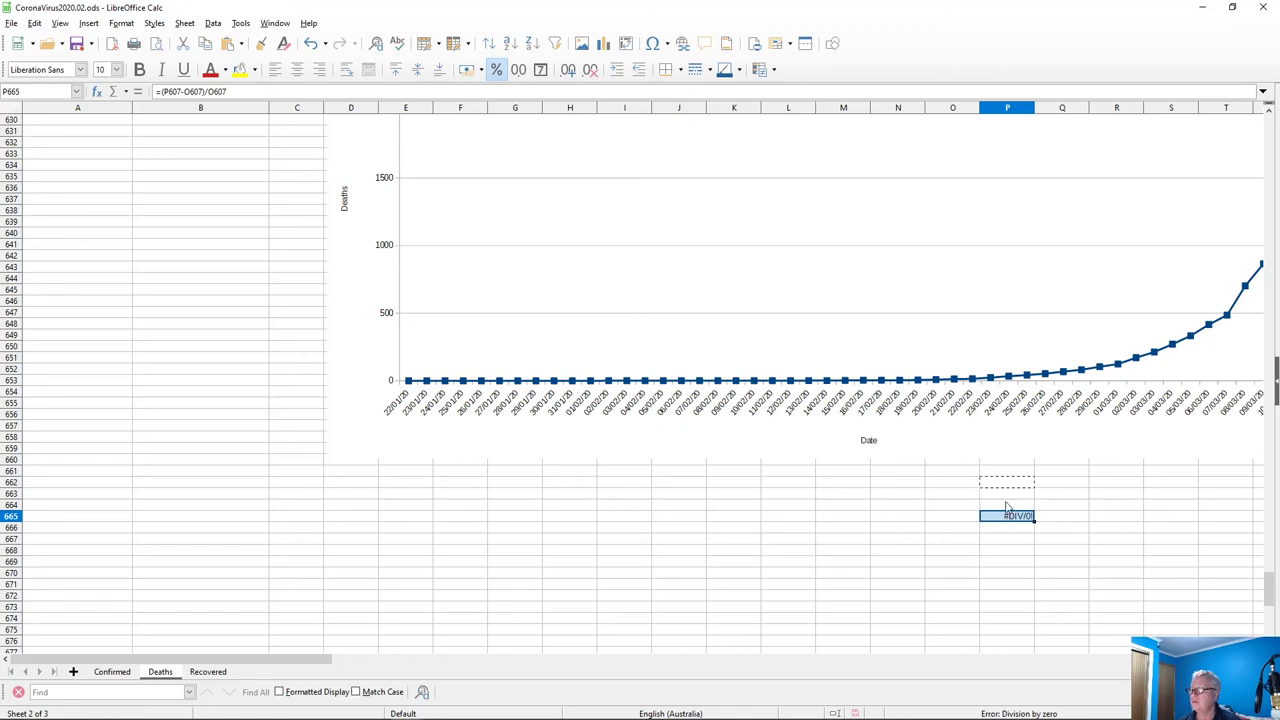
left_click(1007, 516)
key("ctrl+x")
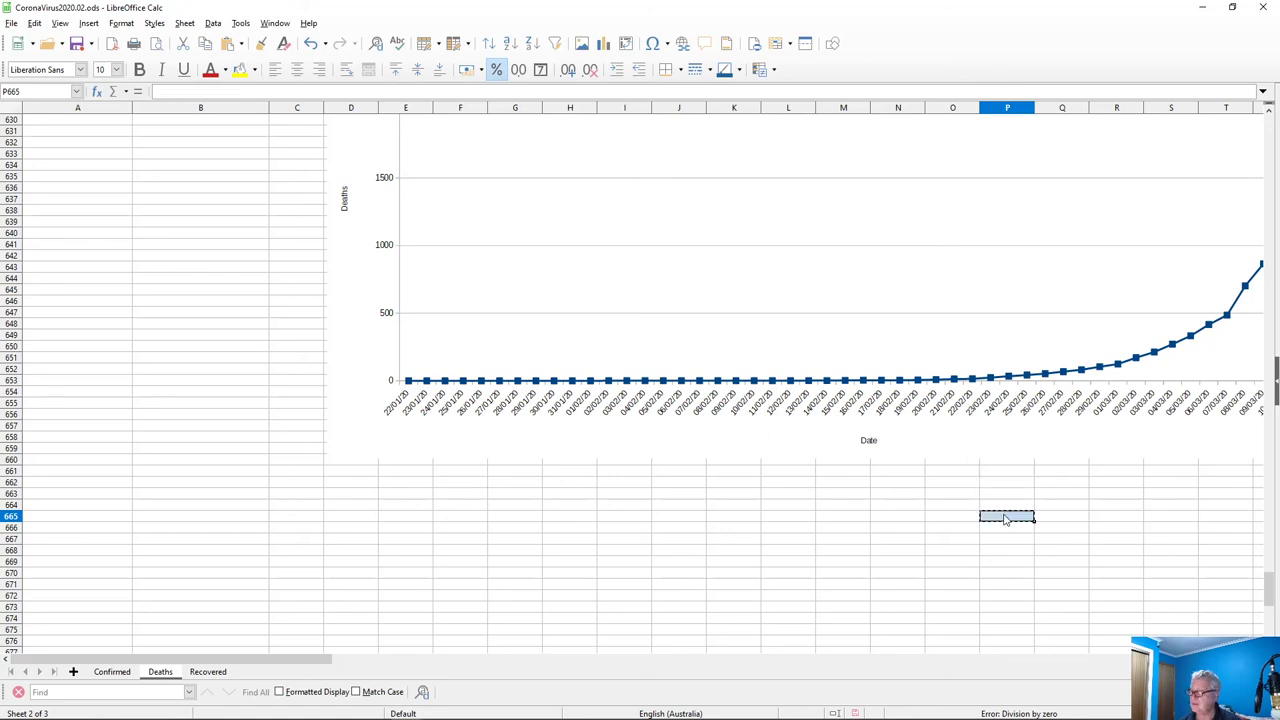
left_click(1006, 485)
key("ctrl+v")
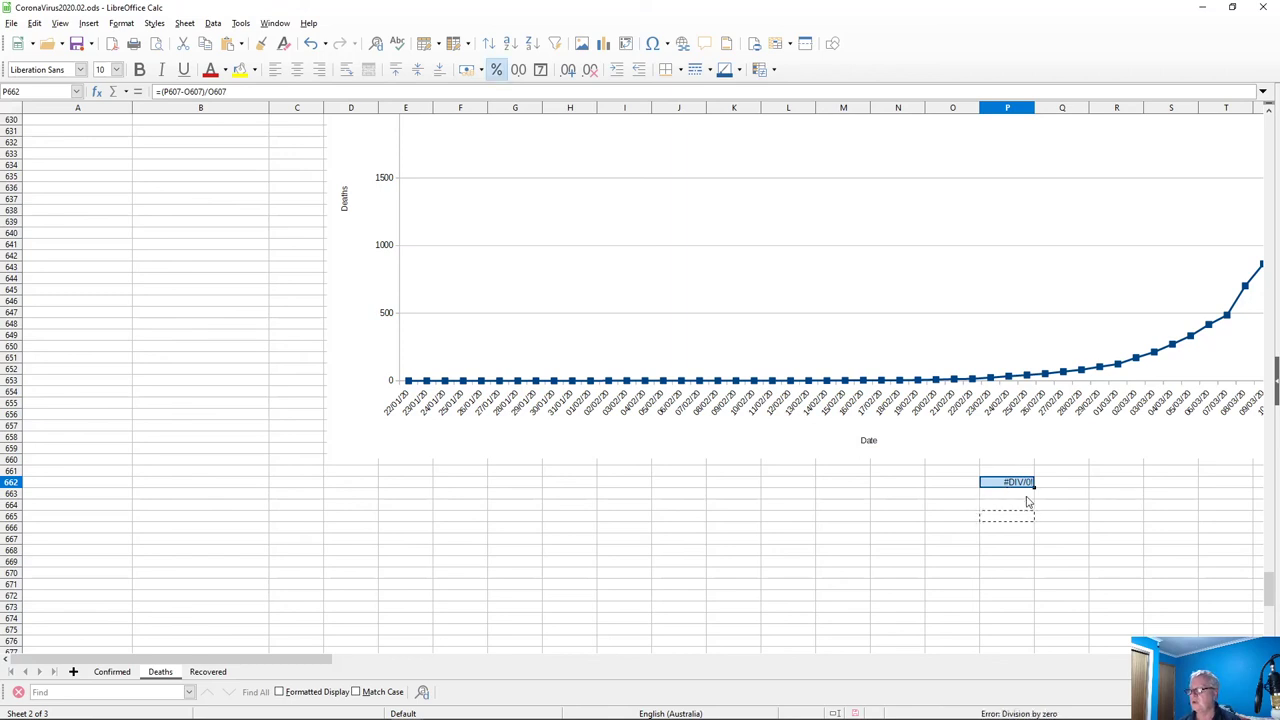
Change the formula in P662 to =(P610-O610)/O610 so it refers to the global deaths without China row
left_click(998, 485)
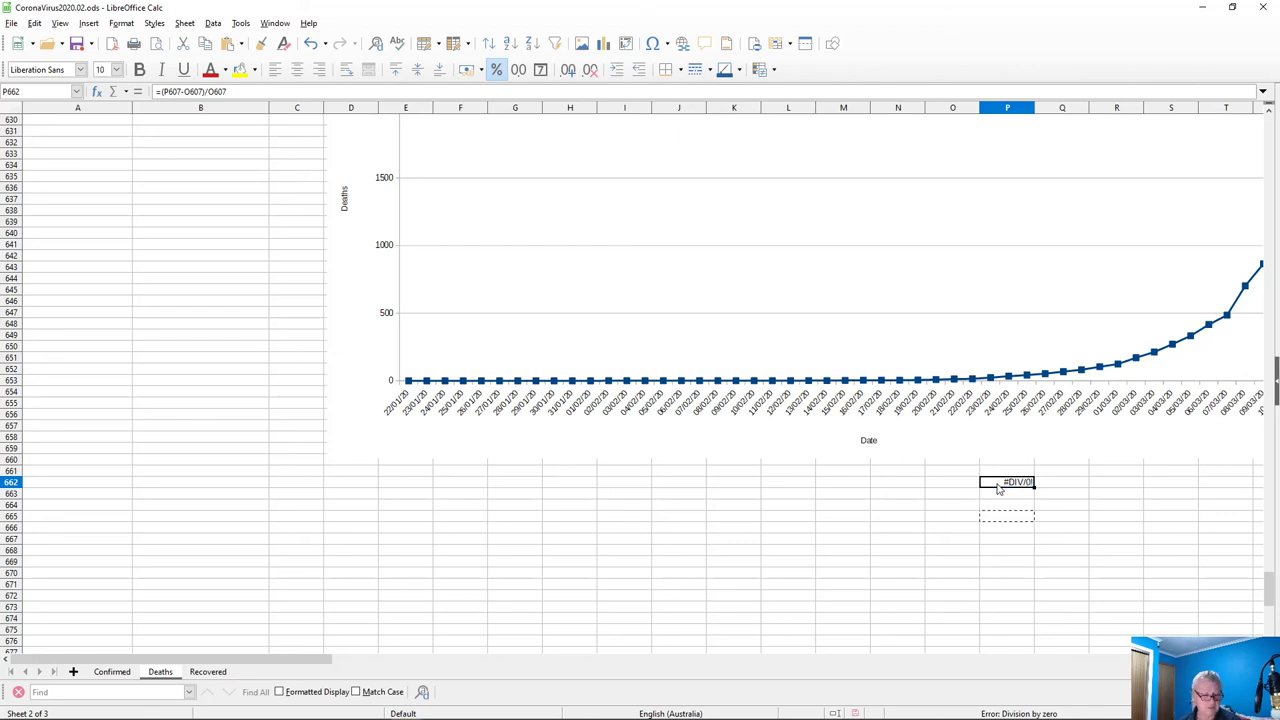
key("F2")
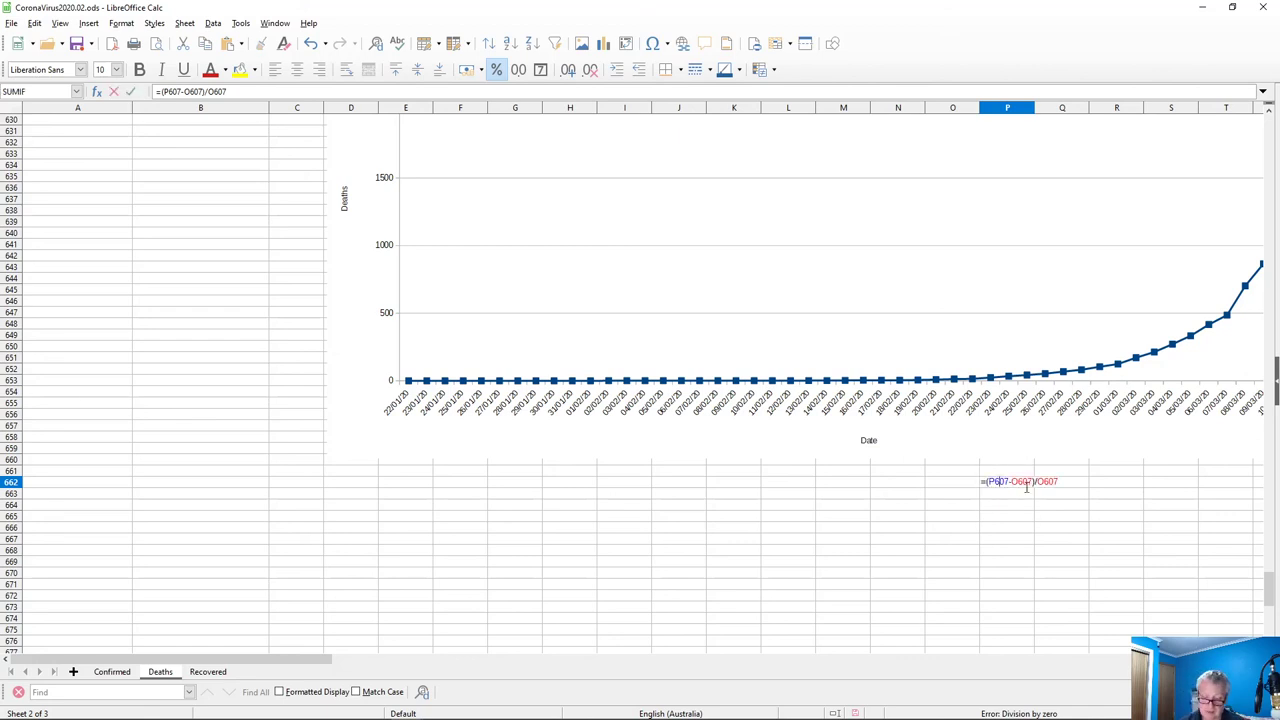
key("shift+Right")
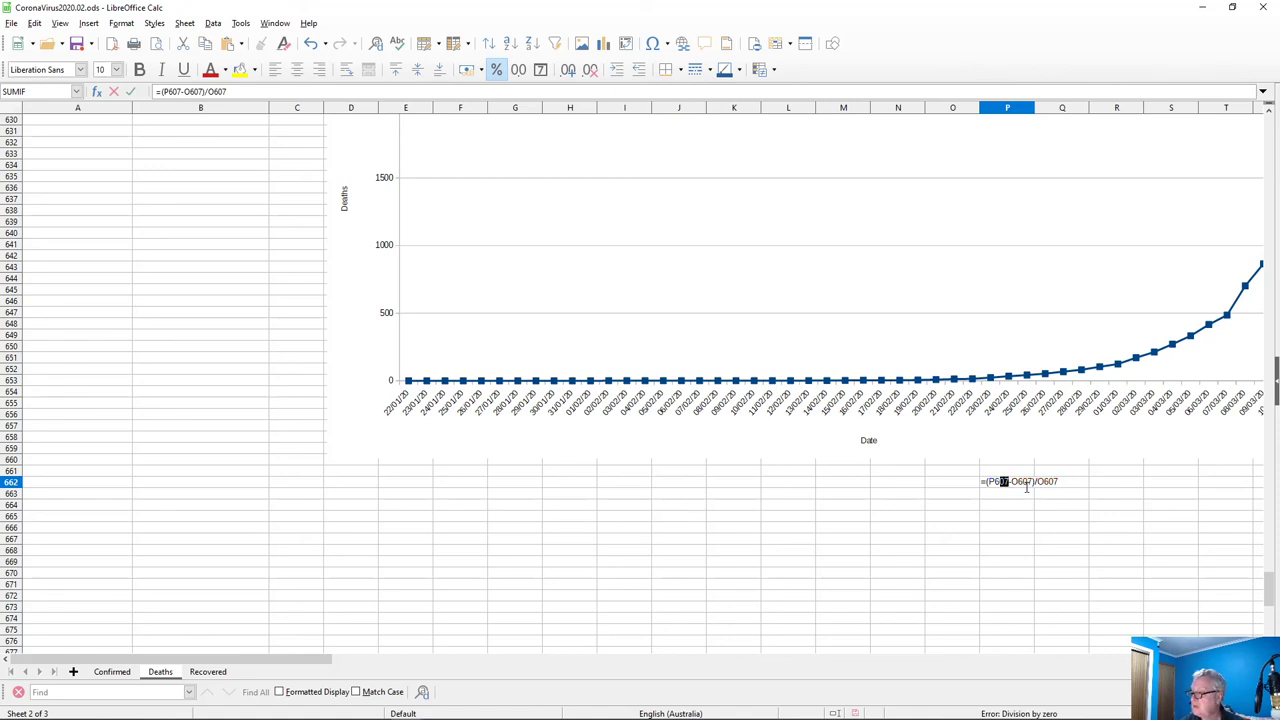
type("10-O6")
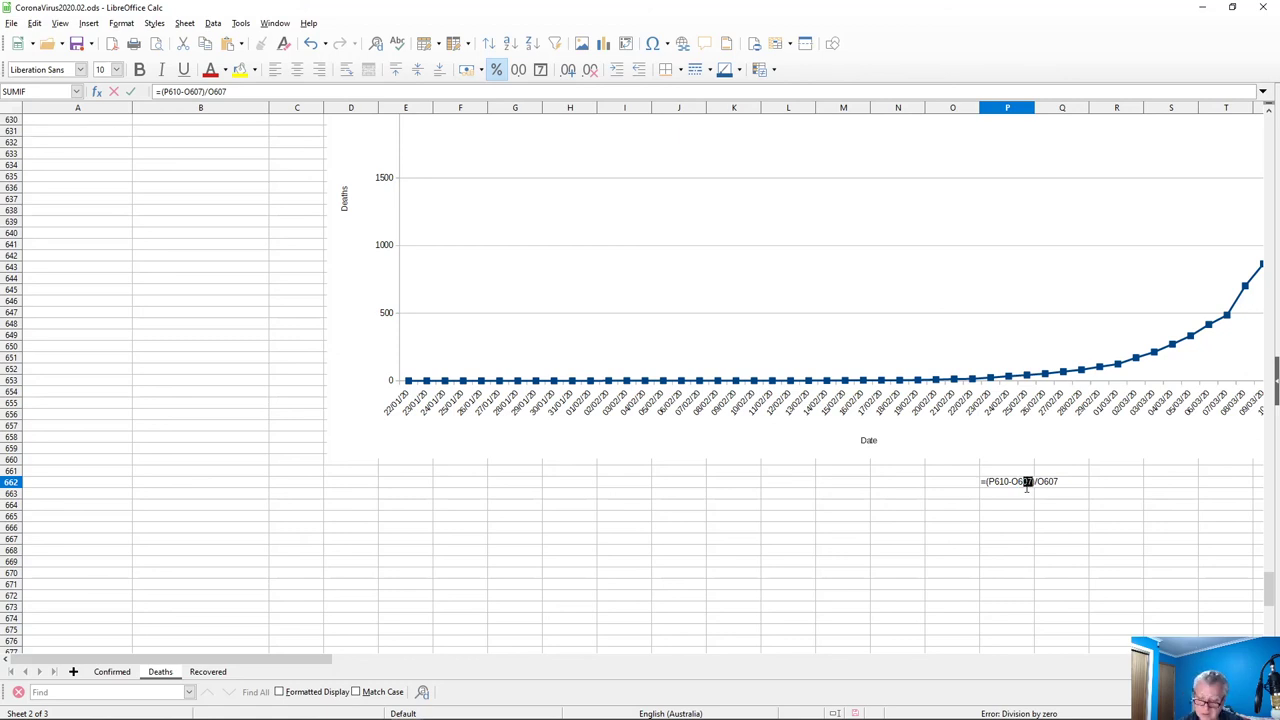
type("10")
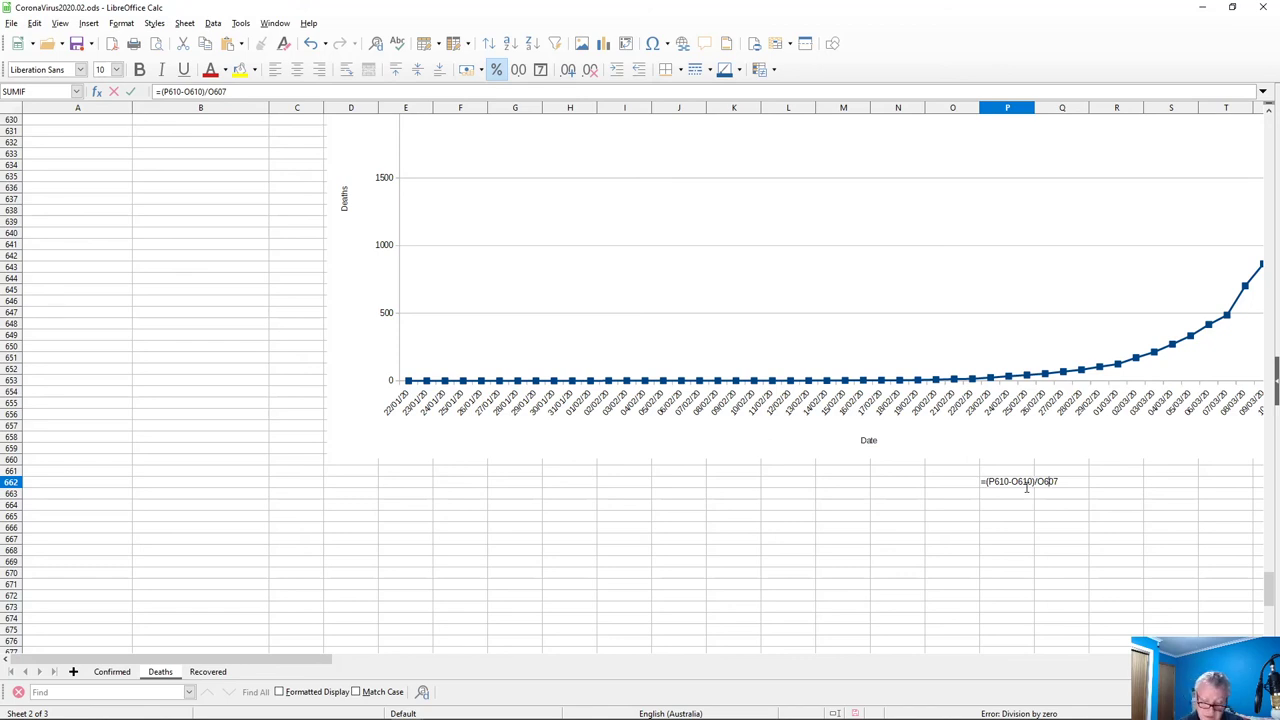
type("10")
key("Return")
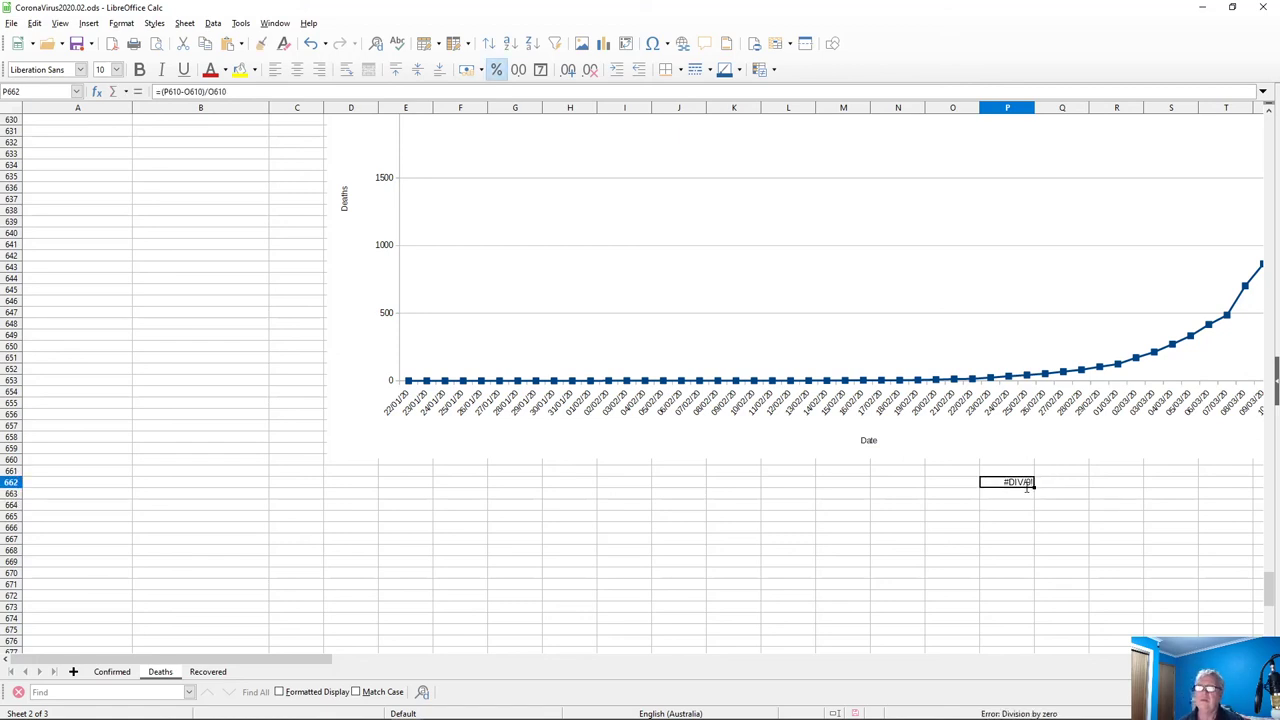
Check the 02/02/20 figure in row 610 and copy the corrected percentage formula from P662 to Q662
scroll(1040, 490, "up", 9)
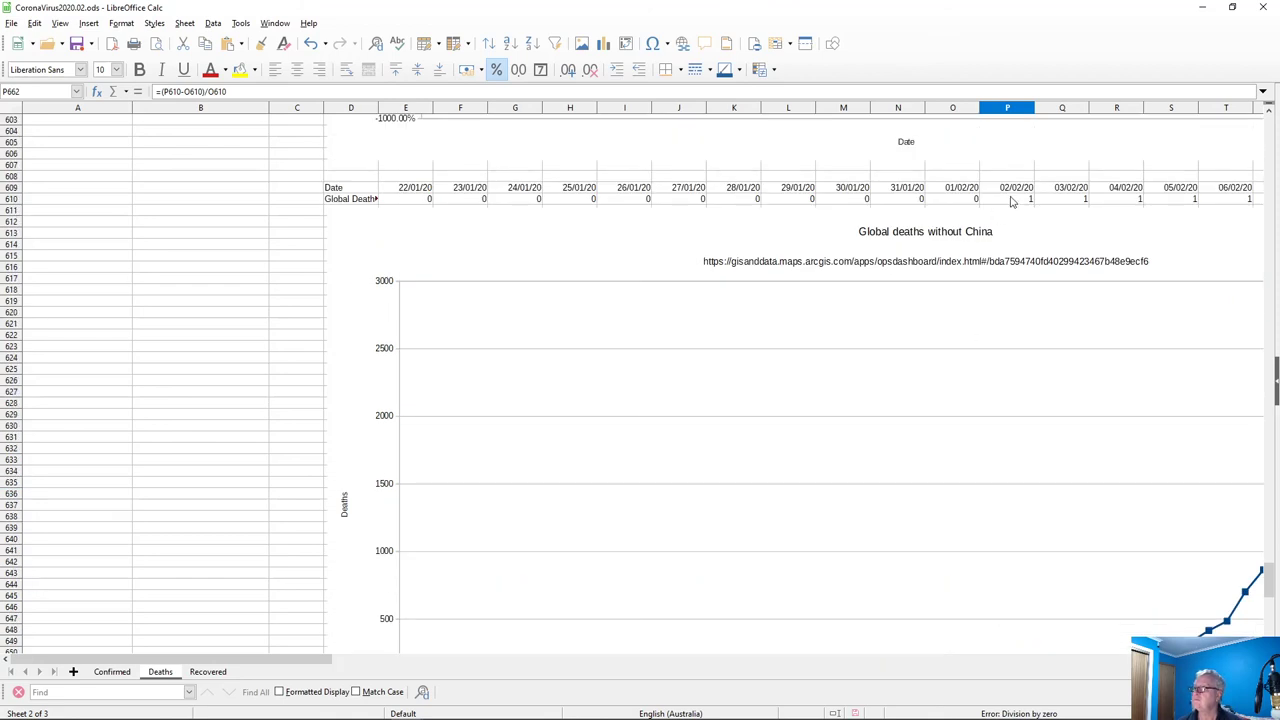
scroll(955, 545, "down", 9)
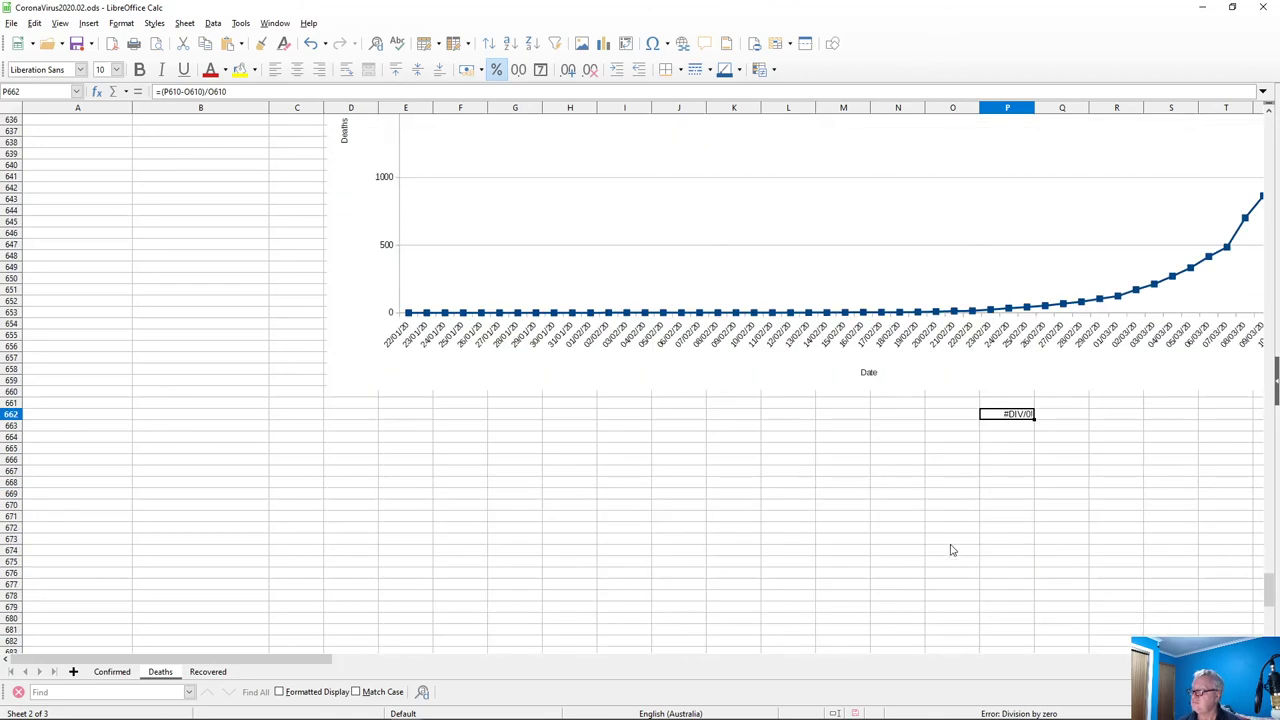
key("ctrl+c")
left_click(1058, 486)
key("ctrl+v")
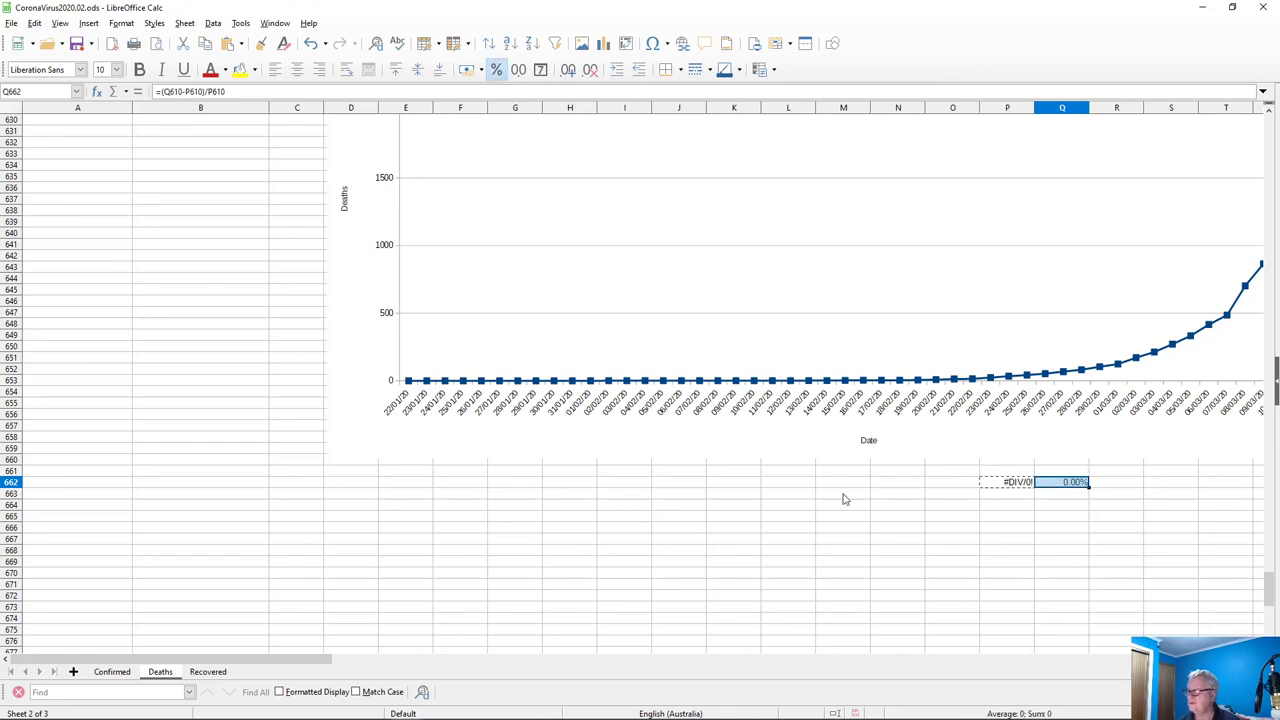
Replace the division-by-zero formula in P662 with the value 0
left_click(1008, 485)
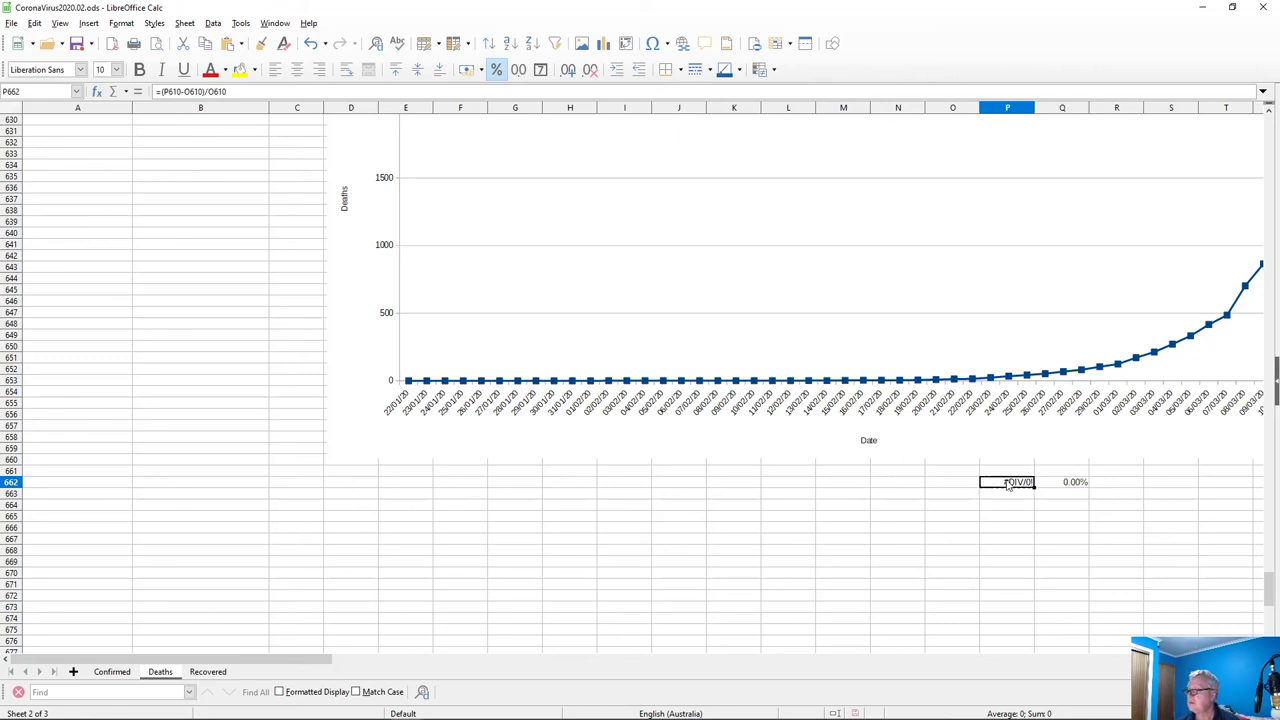
key("alt")
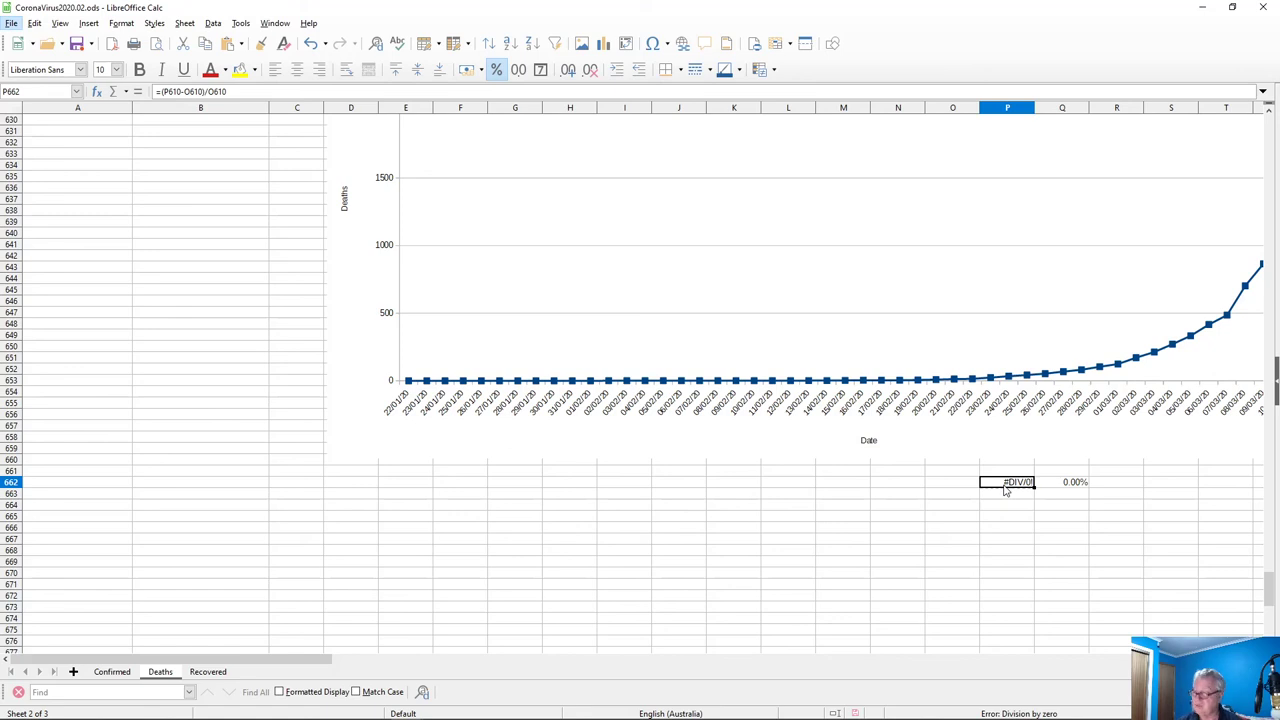
key("Down")
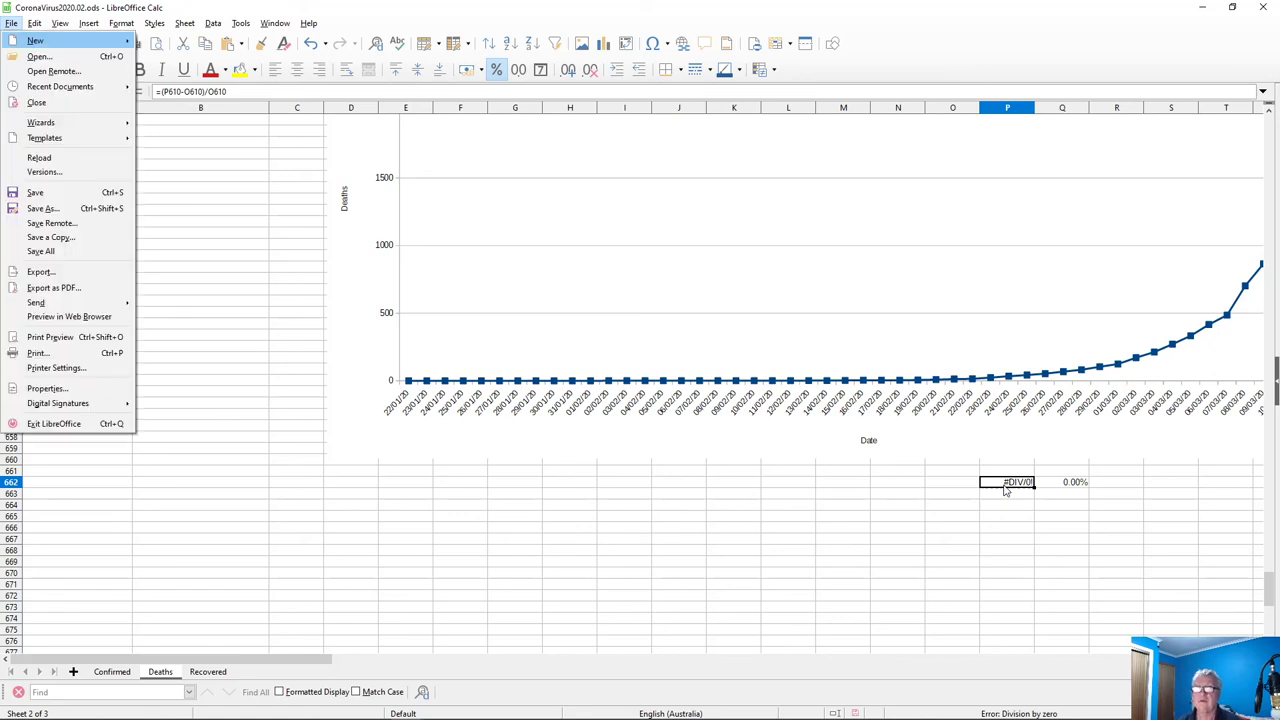
key("Escape")
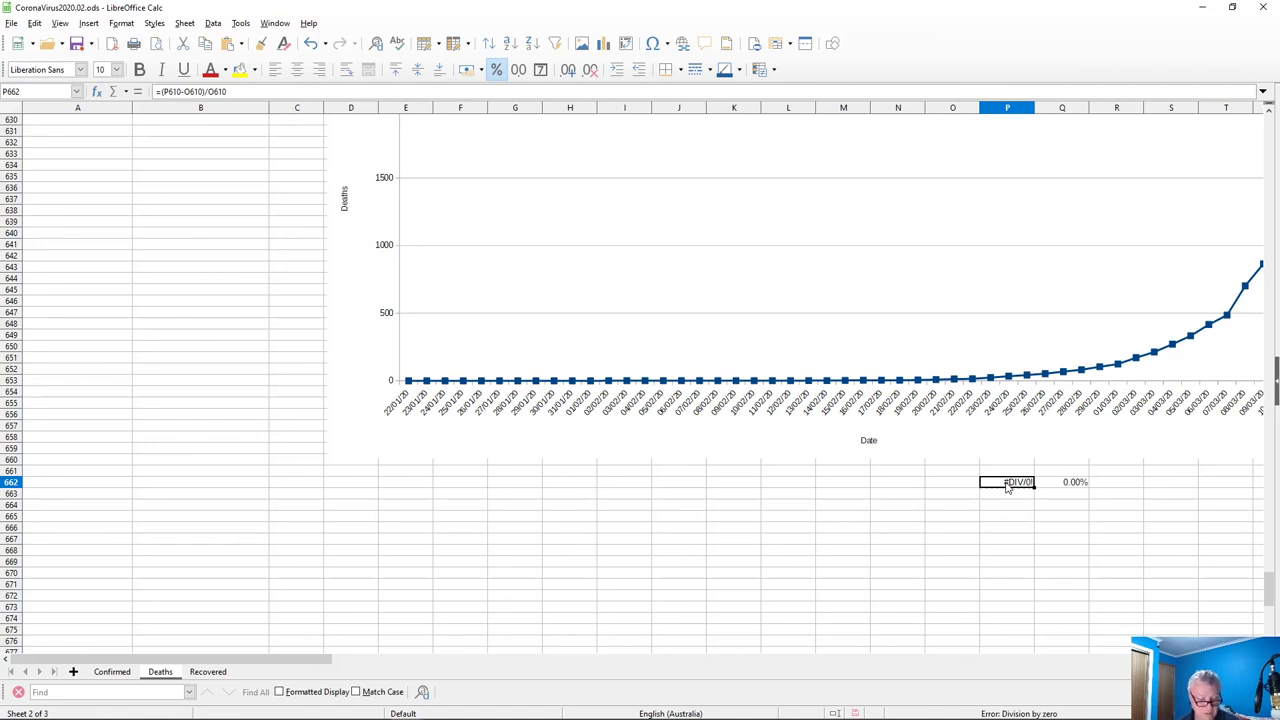
type("0")
key("Return")
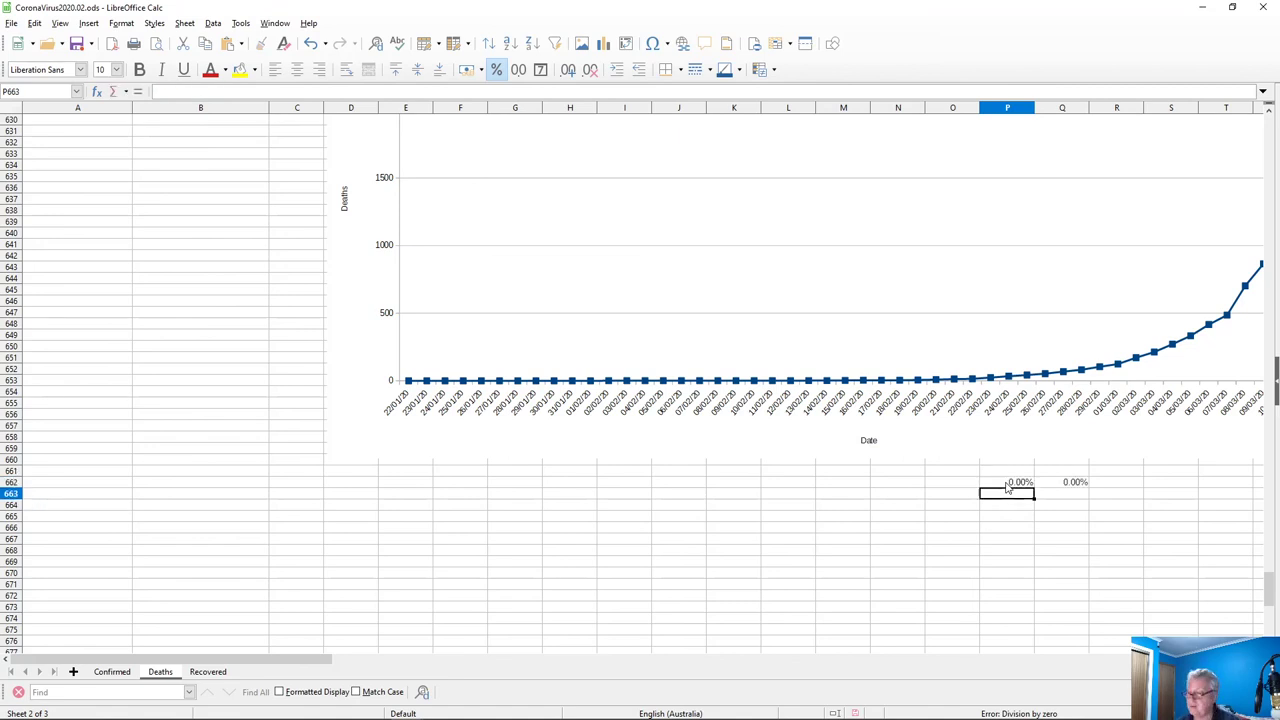
left_click(1008, 483)
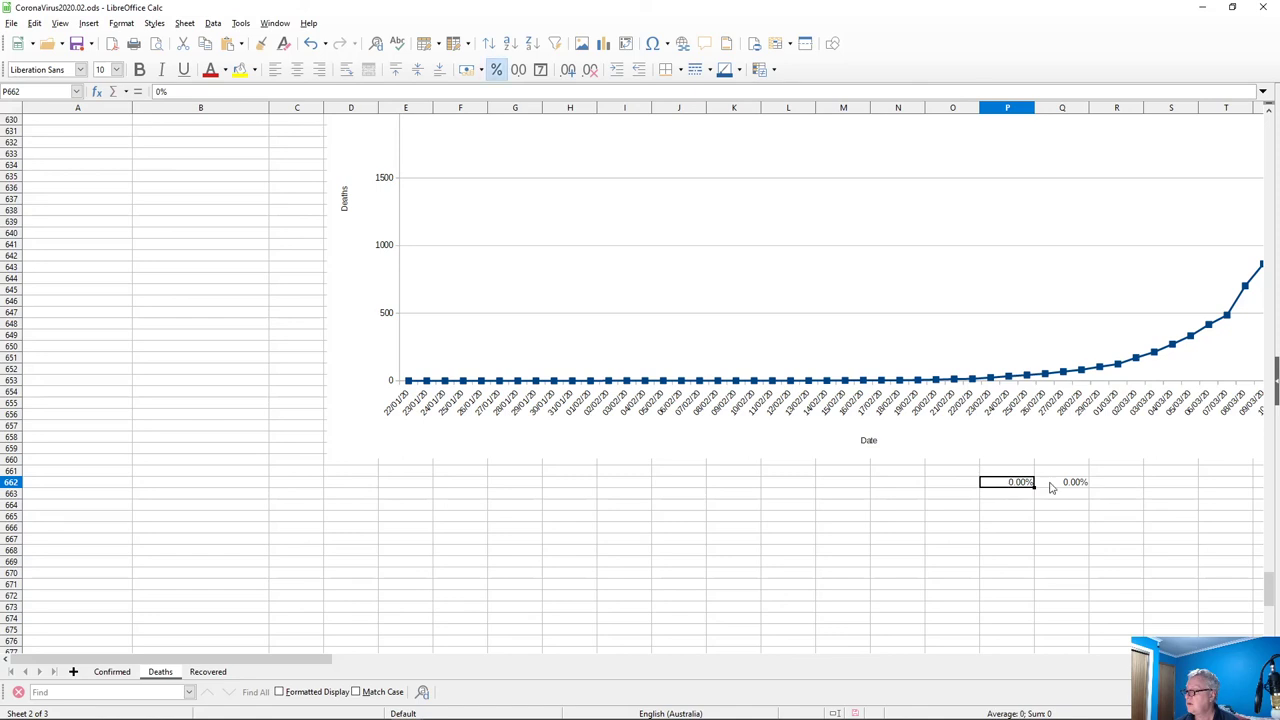
Try to fill the range D662:O662 with 0, entering the value in O662
left_click_drag(962, 487, 366, 491)
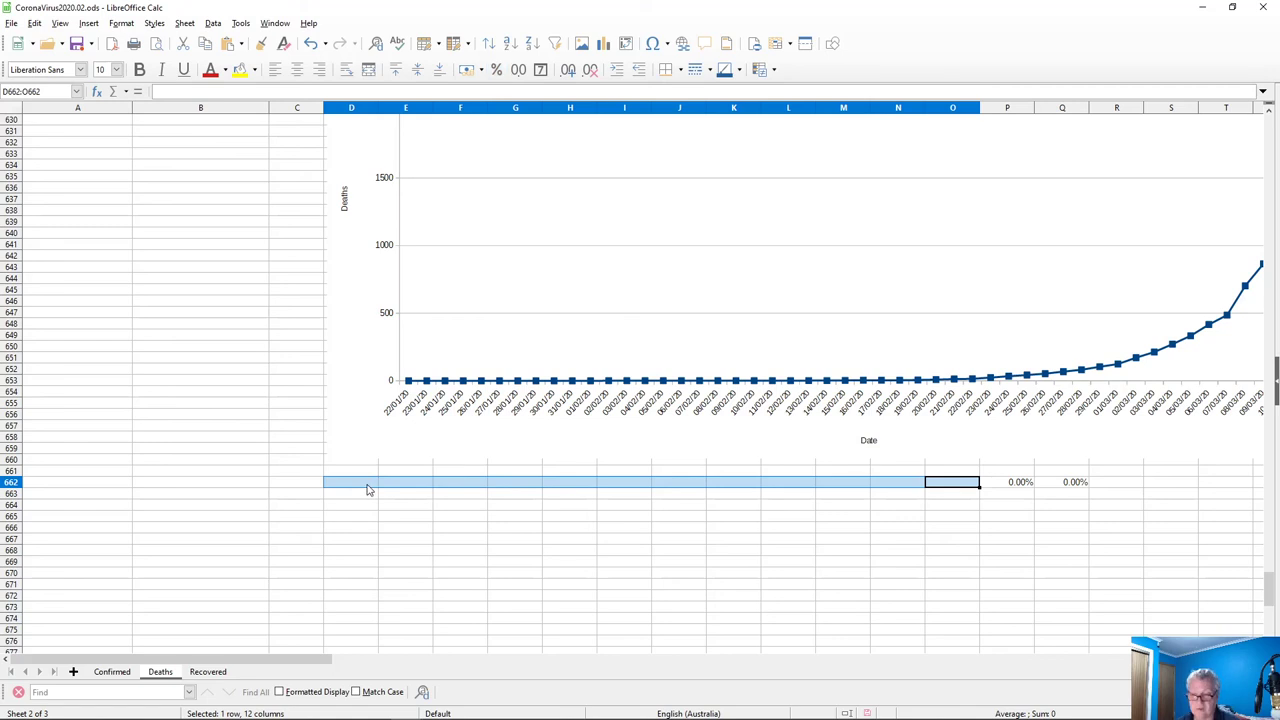
type("0")
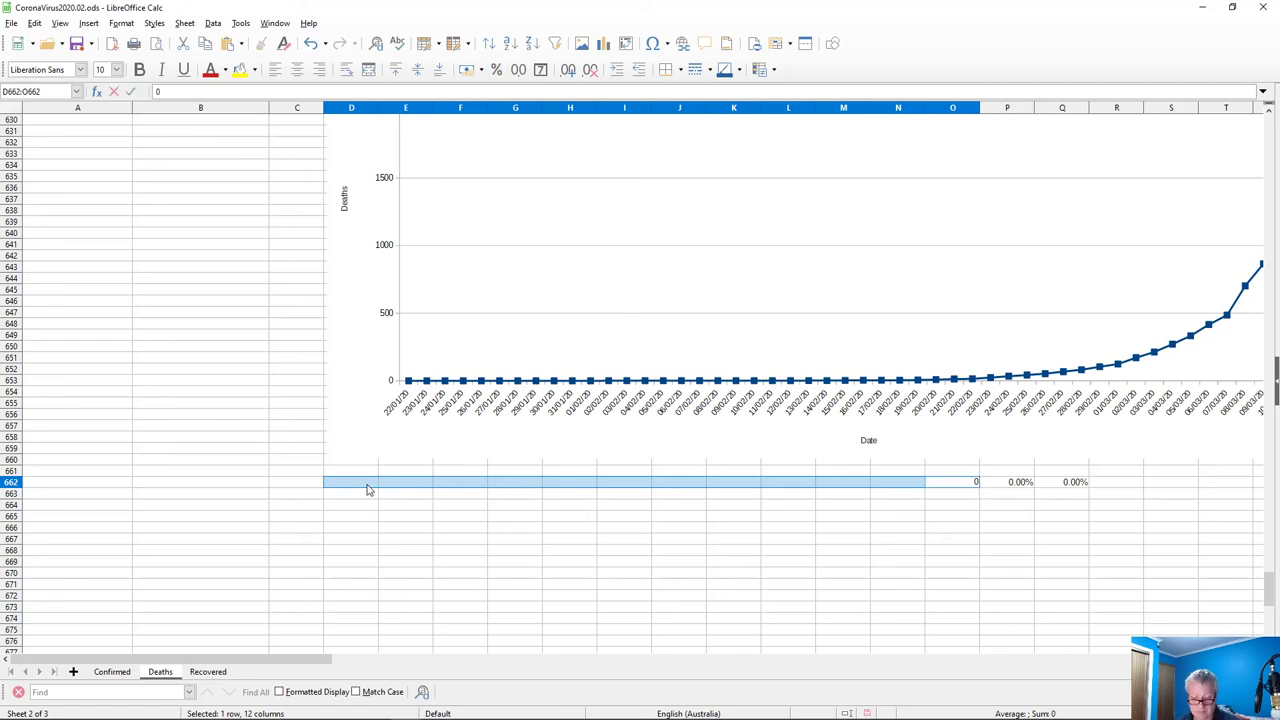
key("Return")
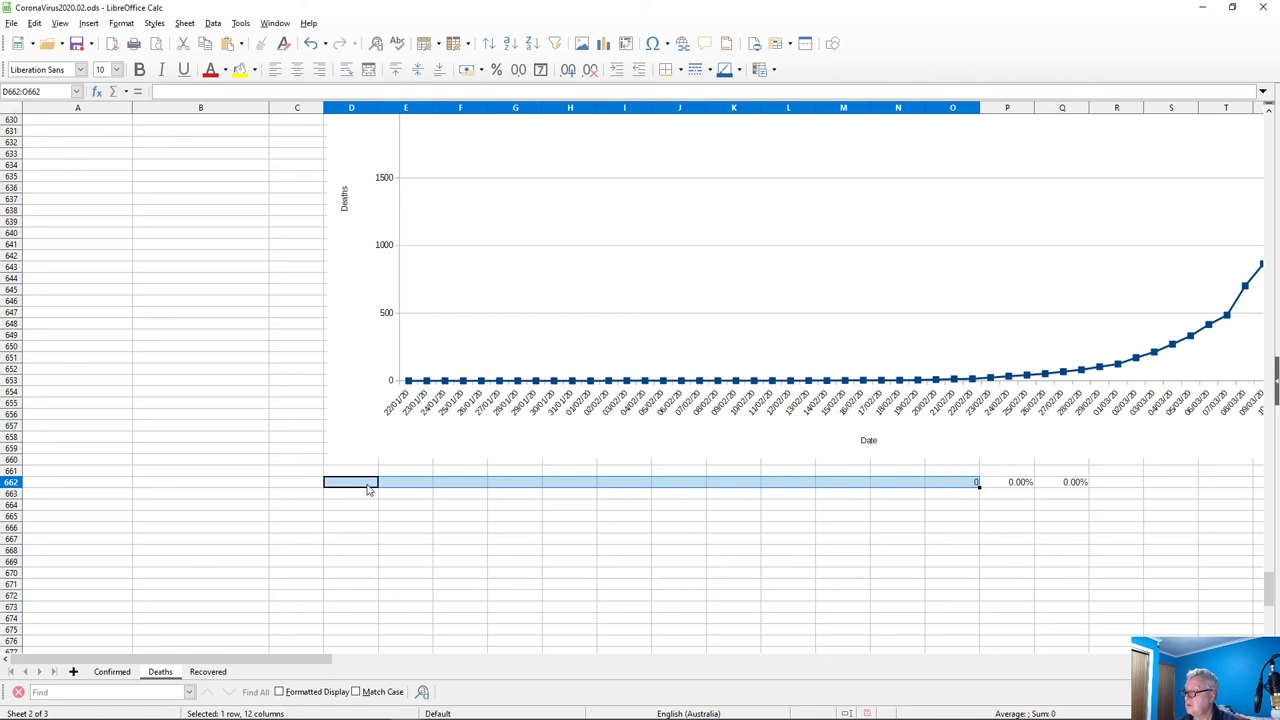
left_click(725, 530)
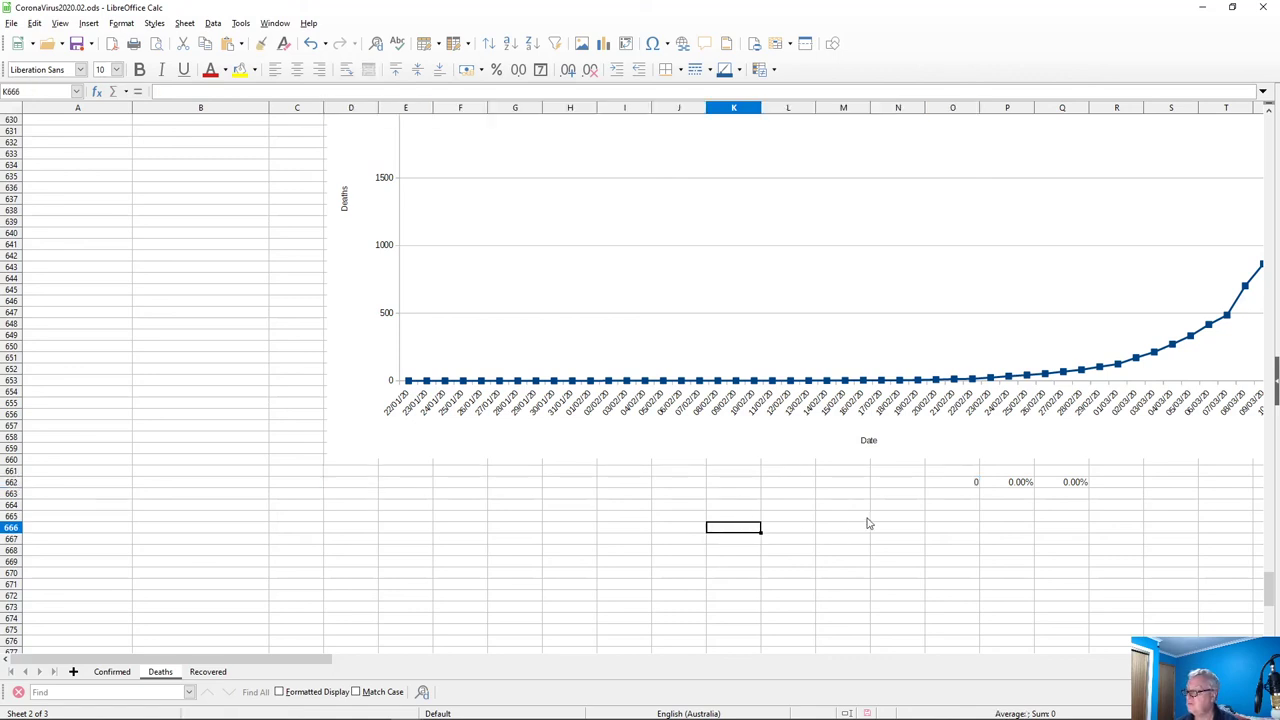
left_click(946, 487)
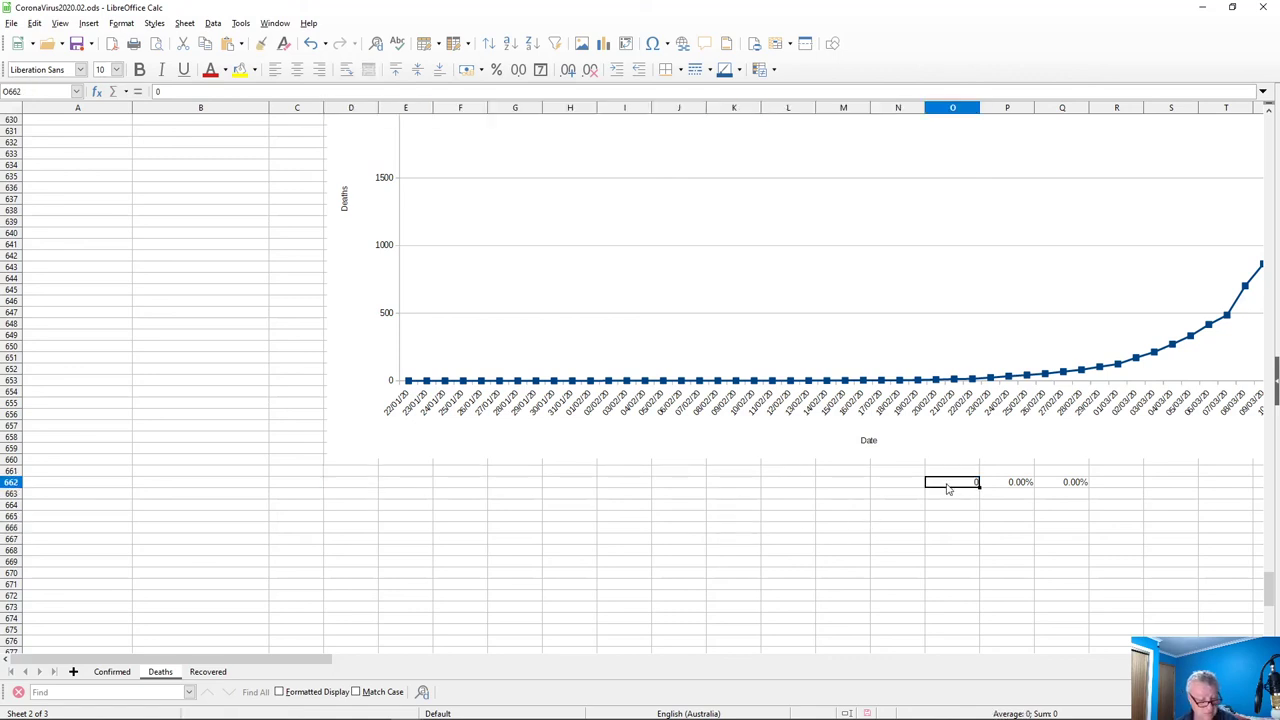
key("ctrl+c")
left_click(893, 486)
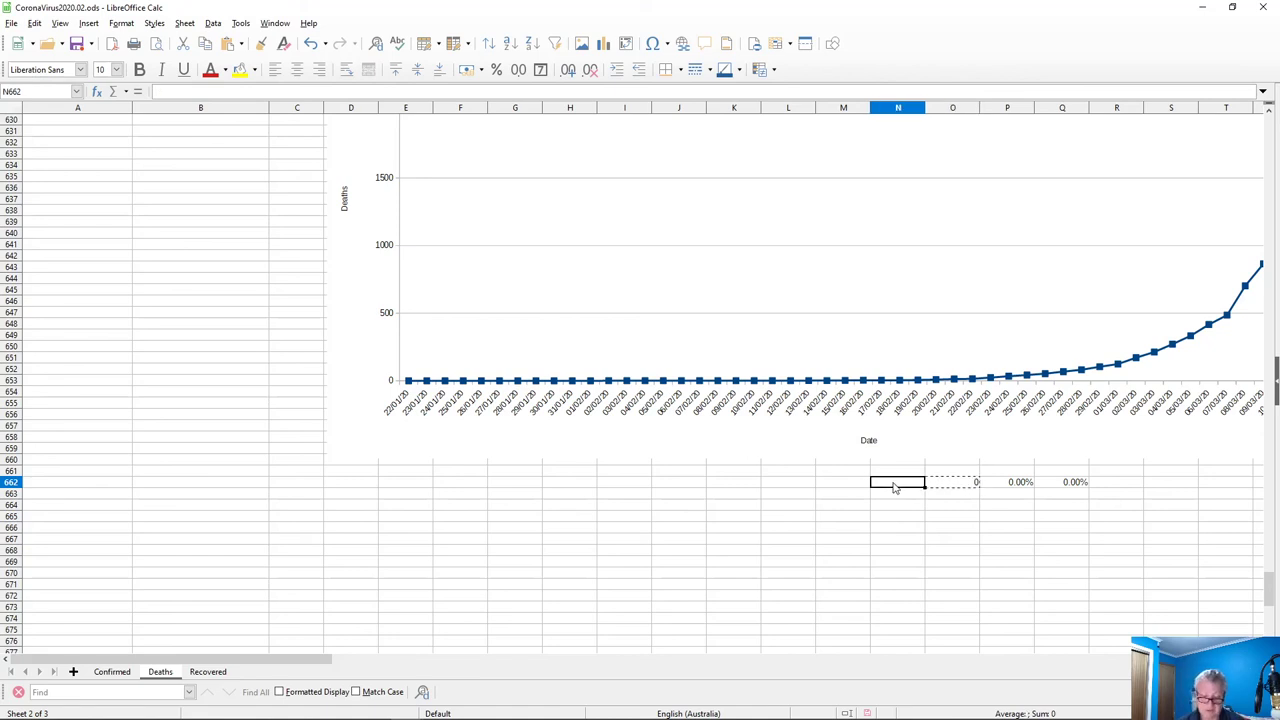
key("shift+space")
key("shift+Right")
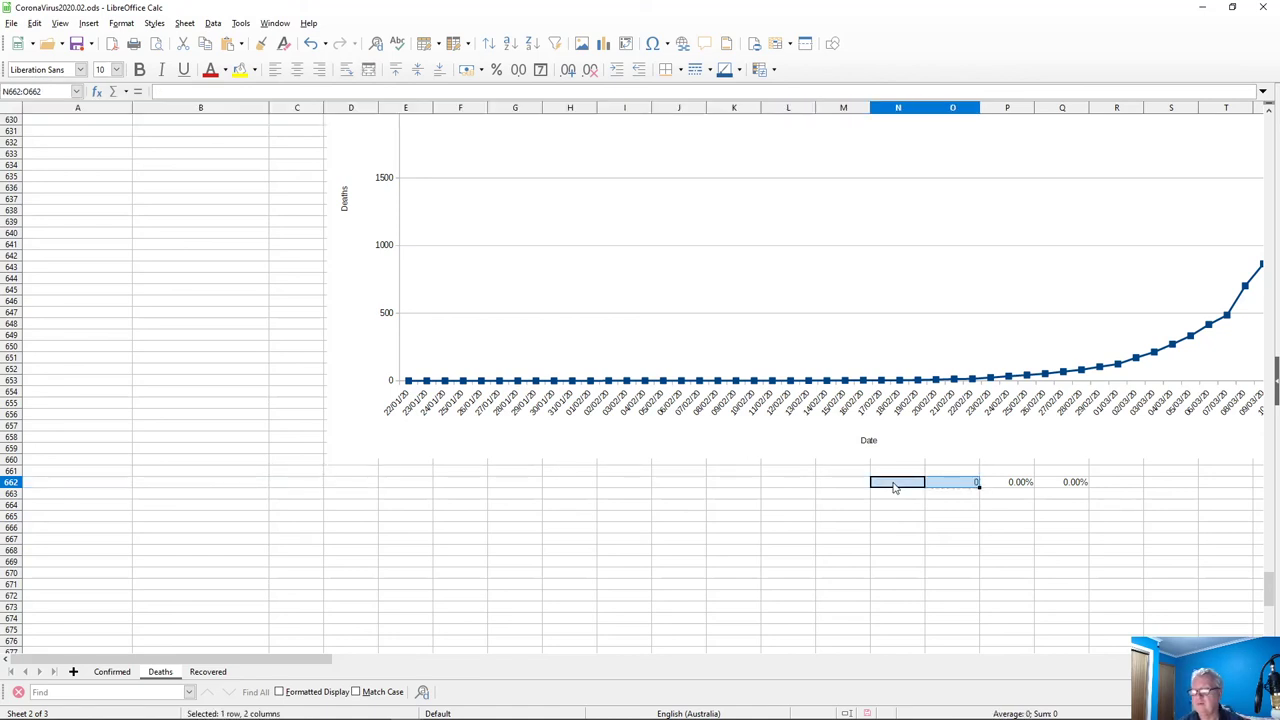
key("Right")
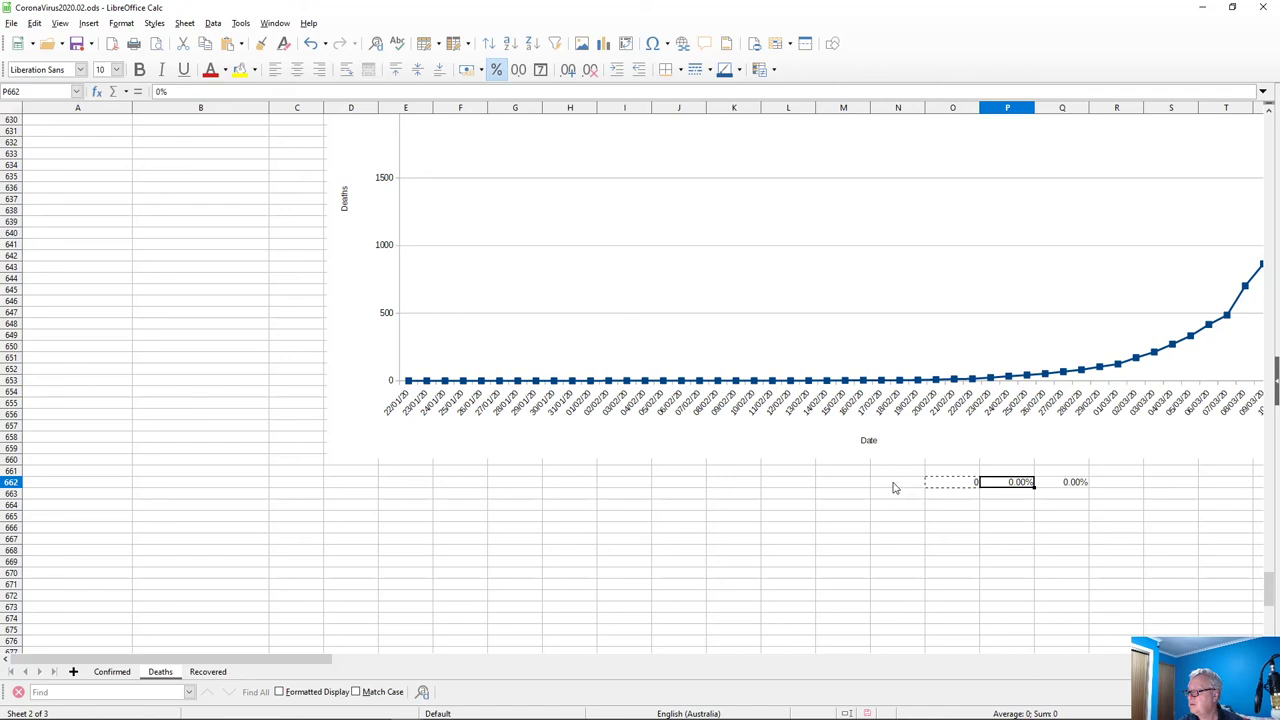
key("shift+Left")
key("Right")
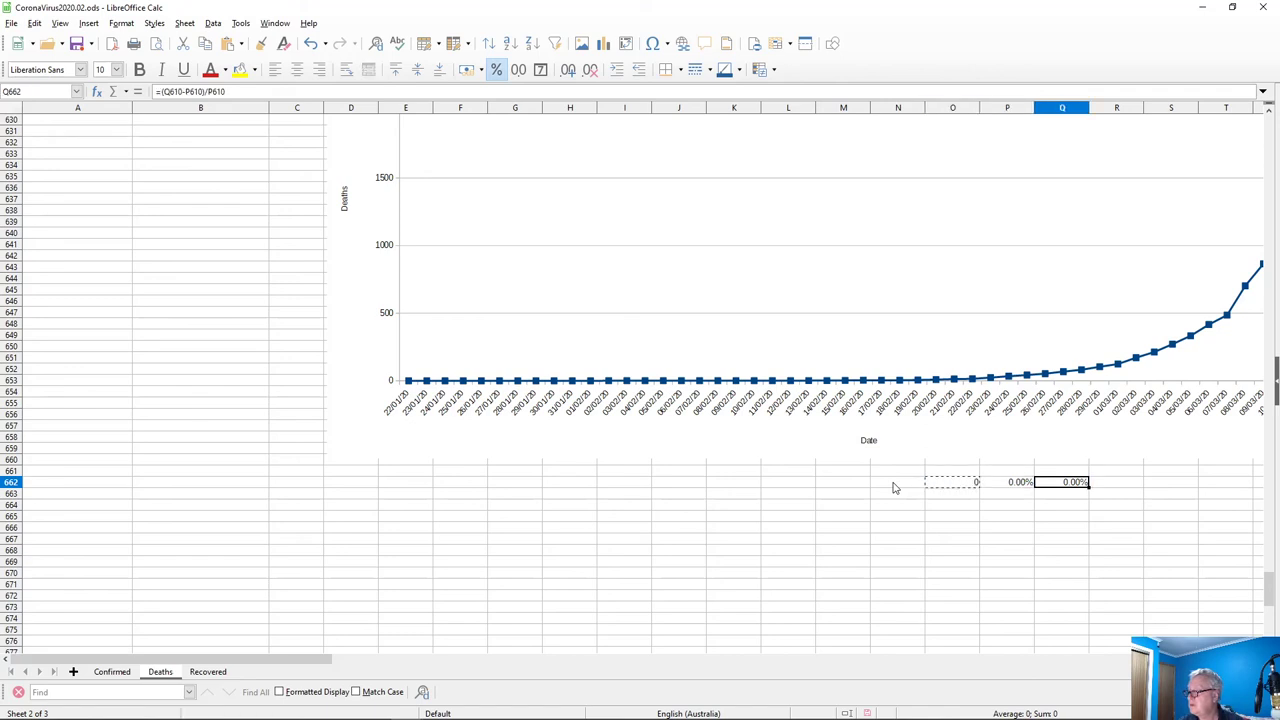
Copy the 0% value from P662 into E662:O662, overwriting the existing content
key("Left")
key("ctrl+c")
key("Left")
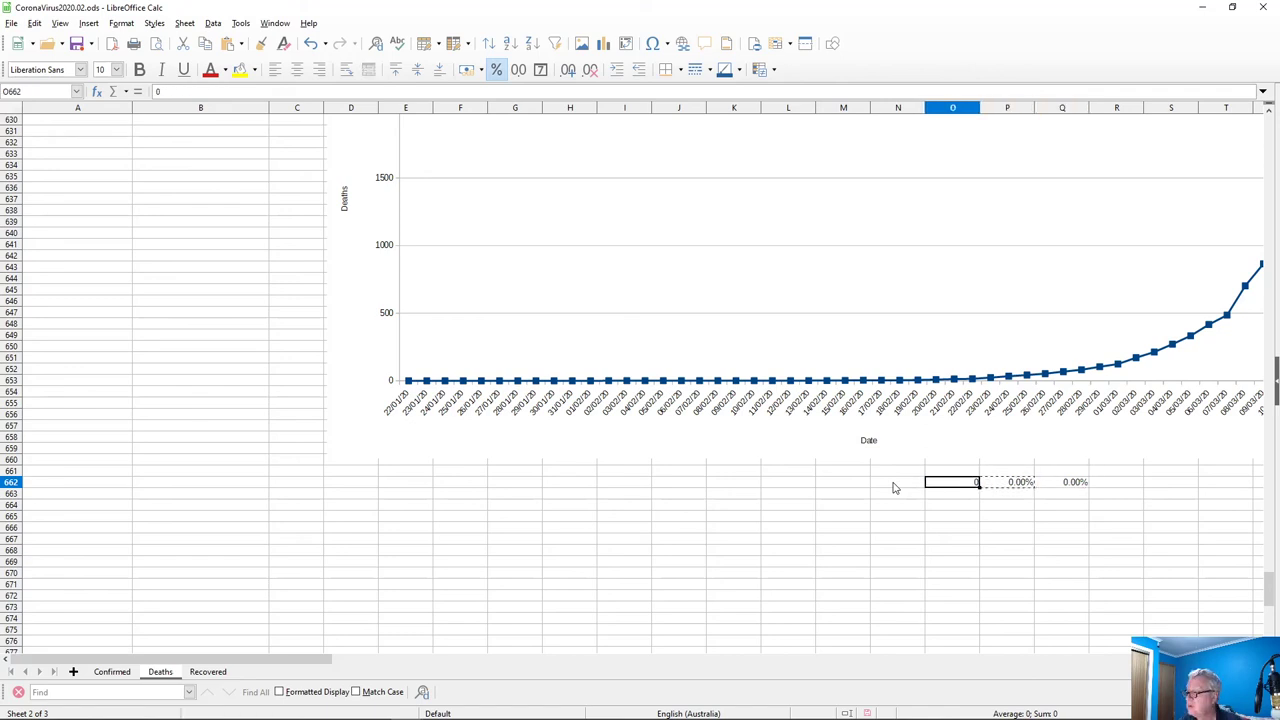
key("shift+Left")
key("shift+Left")
key("shift+Left")
key("shift+Left")
key("shift+Left")
key("shift+Left")
key("shift+Left")
key("shift+Left")
key("shift+Left")
key("shift+Left")
key("shift+Left")
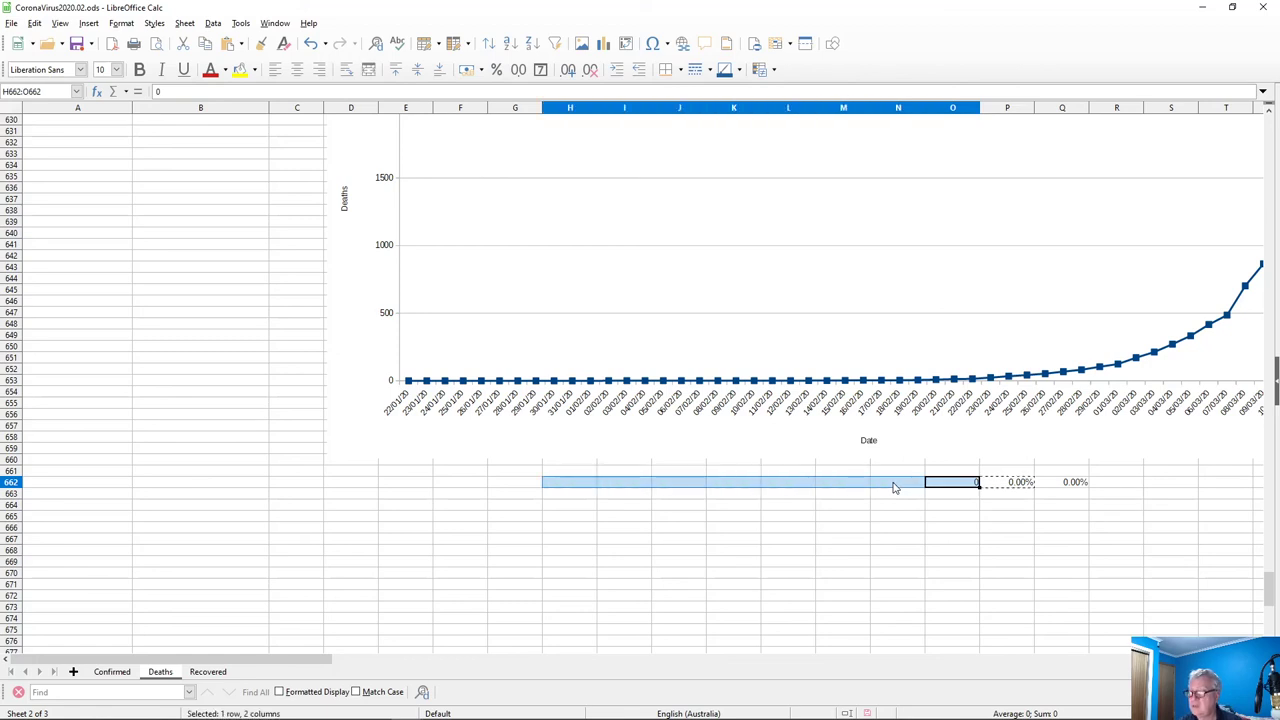
key("shift+Right")
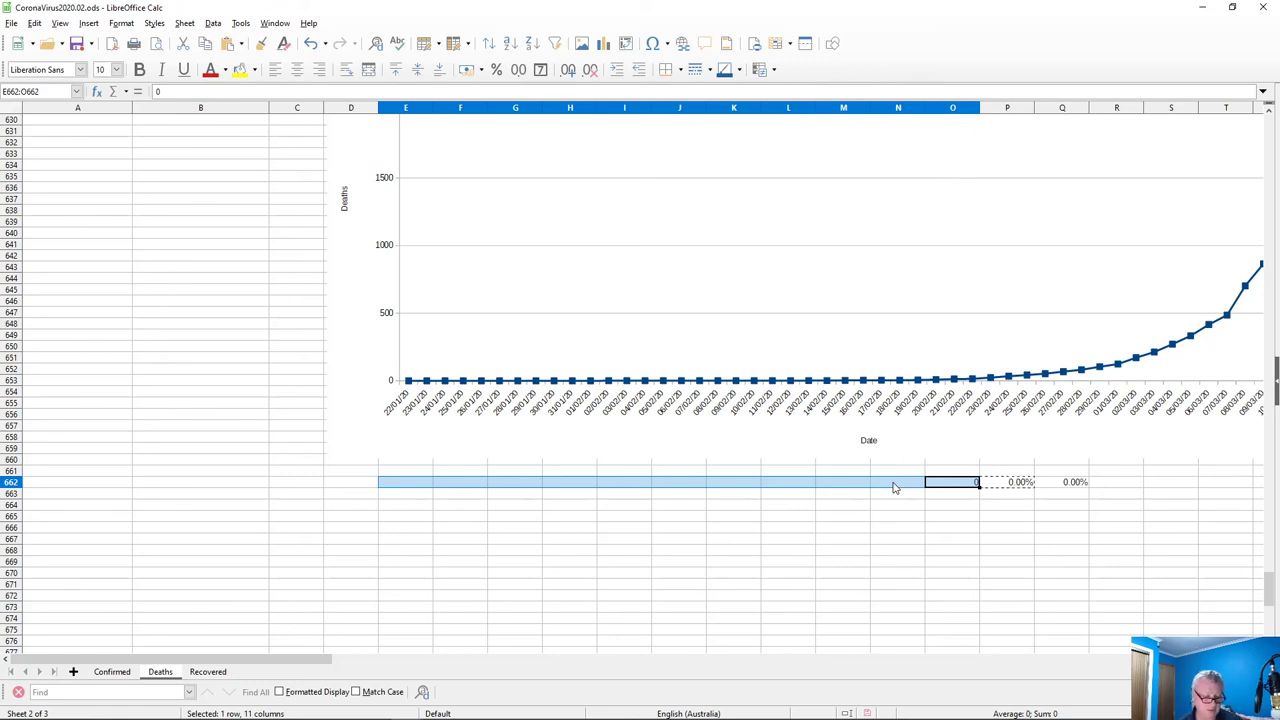
key("ctrl+v")
left_click(684, 398)
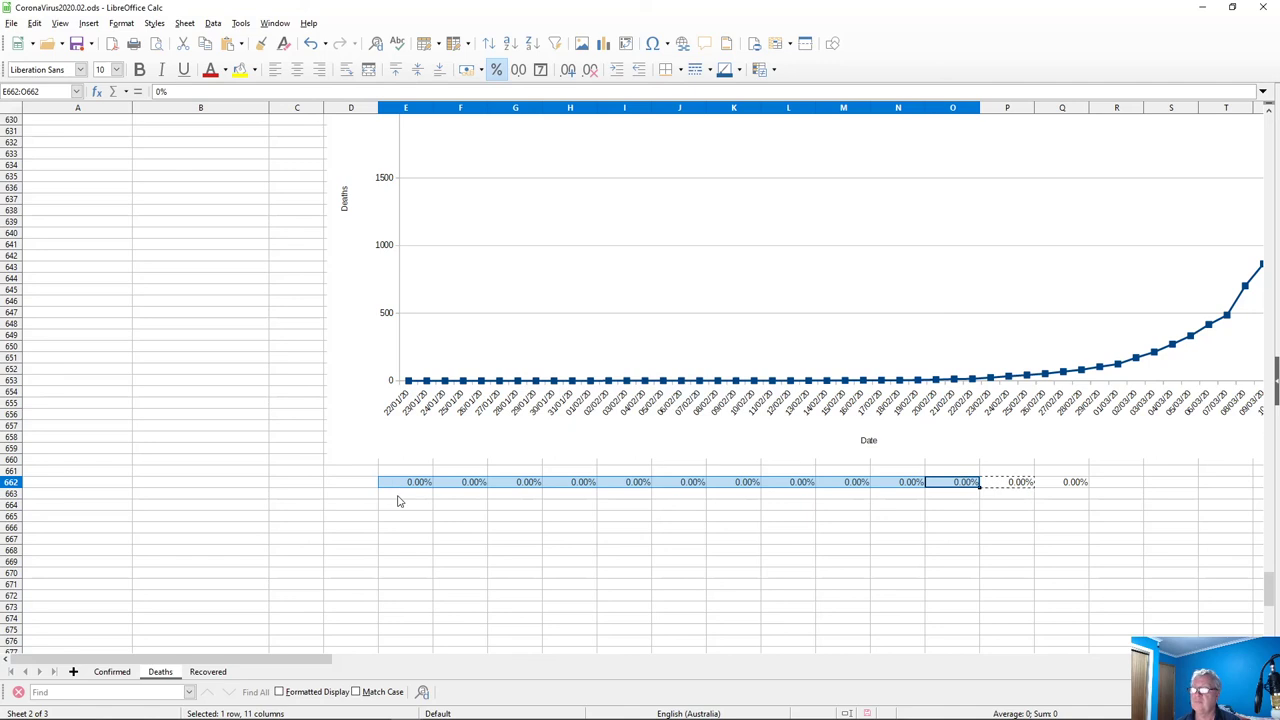
Insert a row above the percentage row 662 and enter the labels Date in D662 and Daily Deaths % in D663
right_click(14, 483)
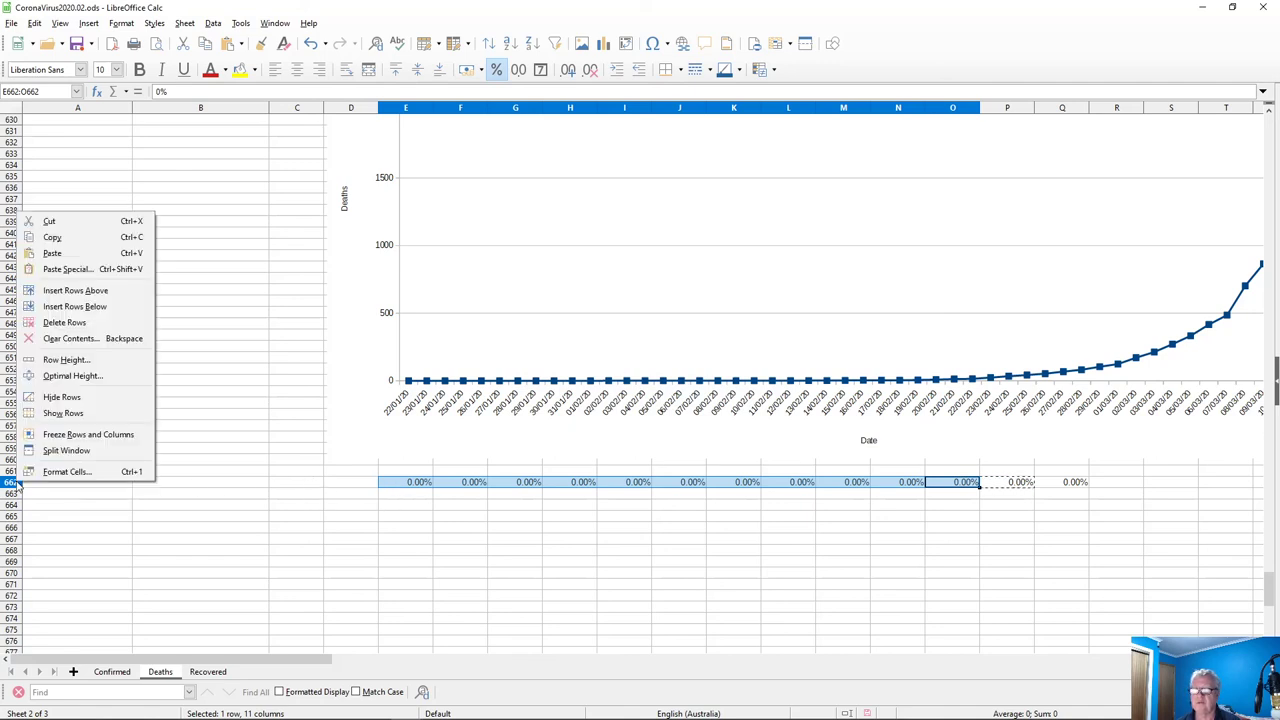
left_click(40, 291)
left_click(355, 485)
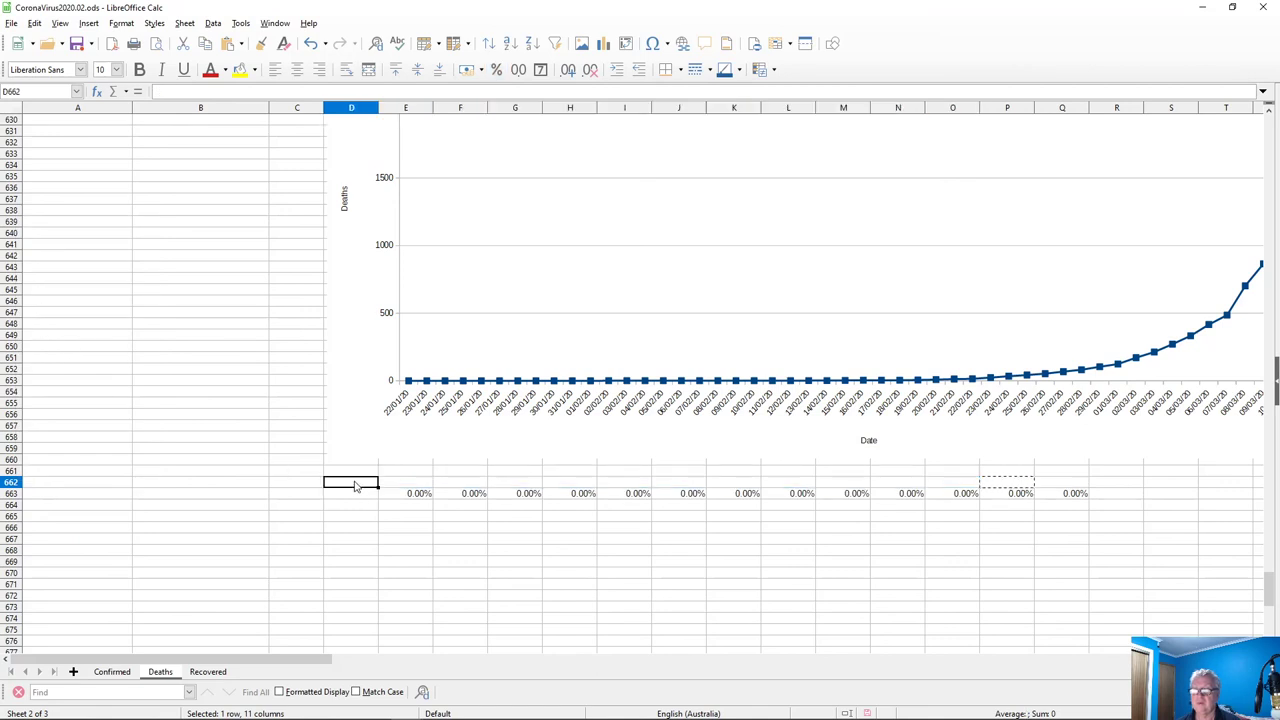
type("Date")
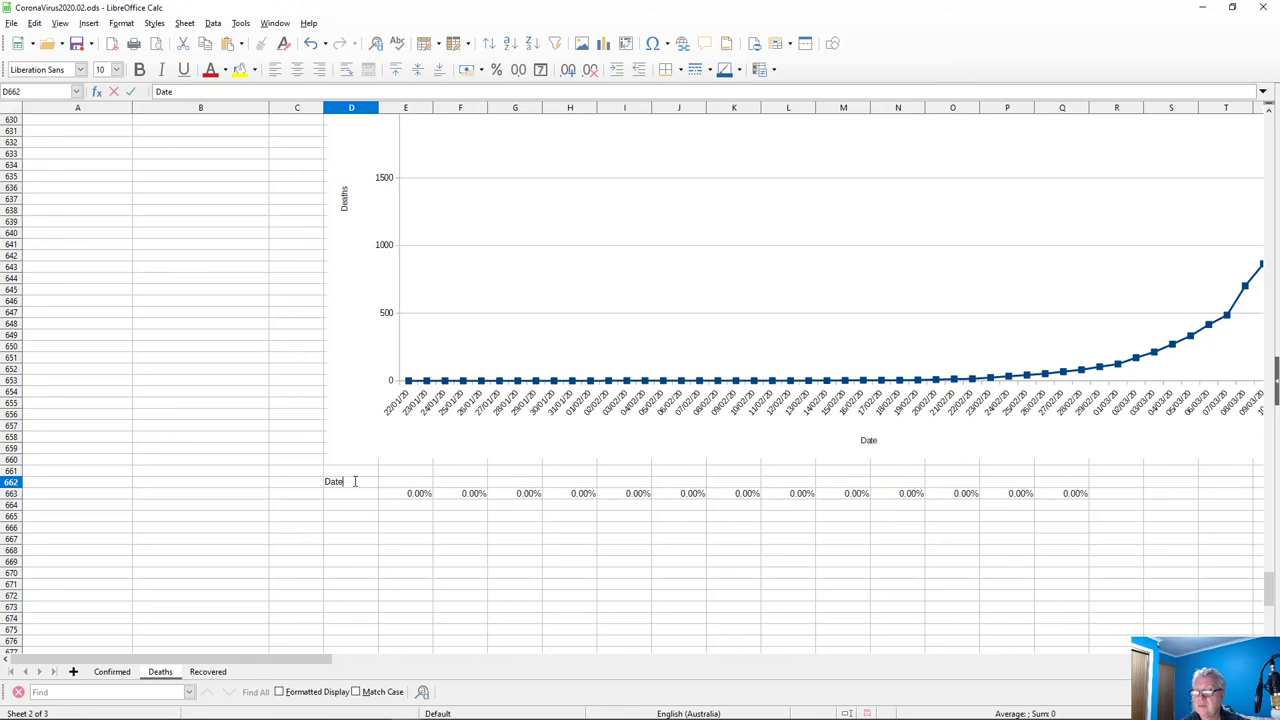
key("Return")
type("Dal")
type("ily")
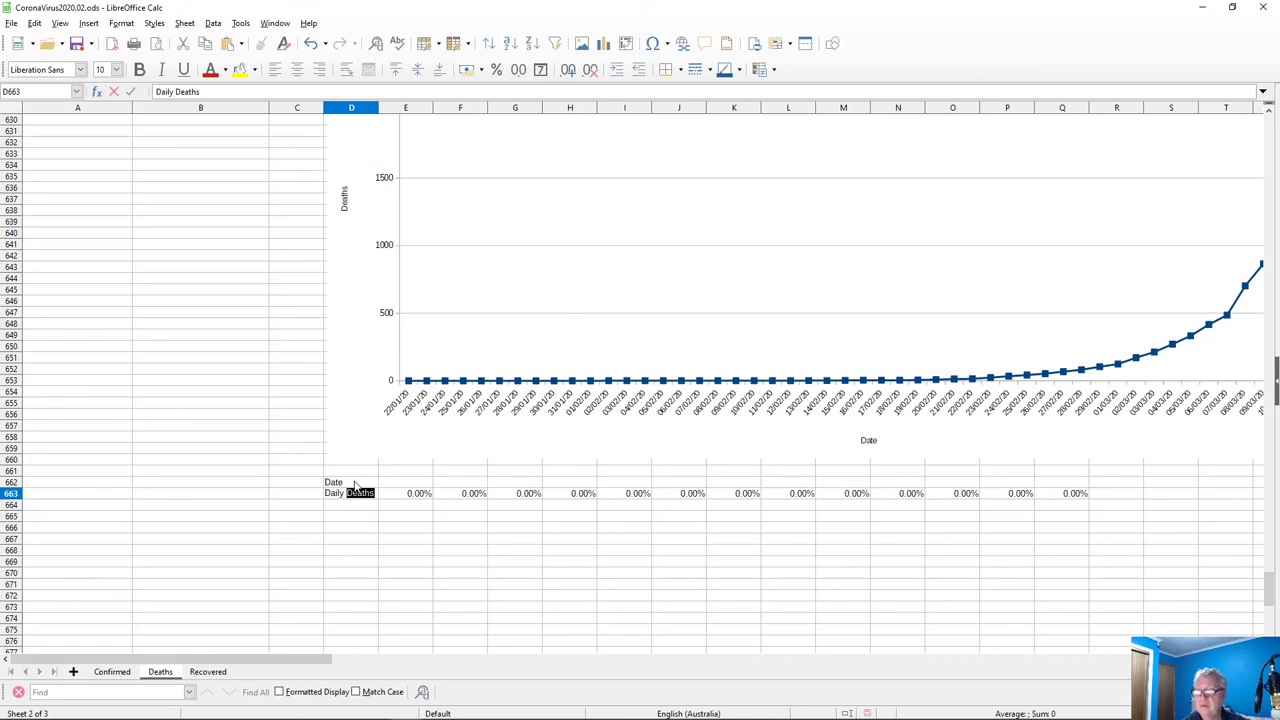
type(" %")
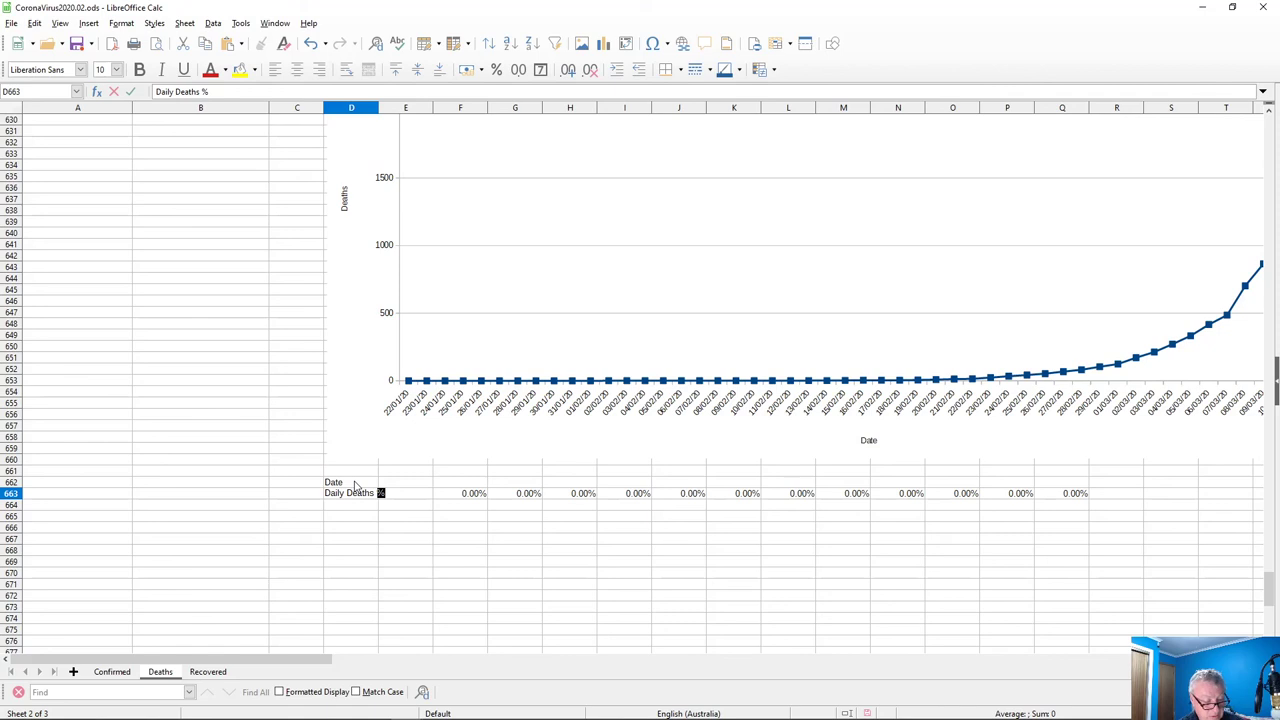
key("Return")
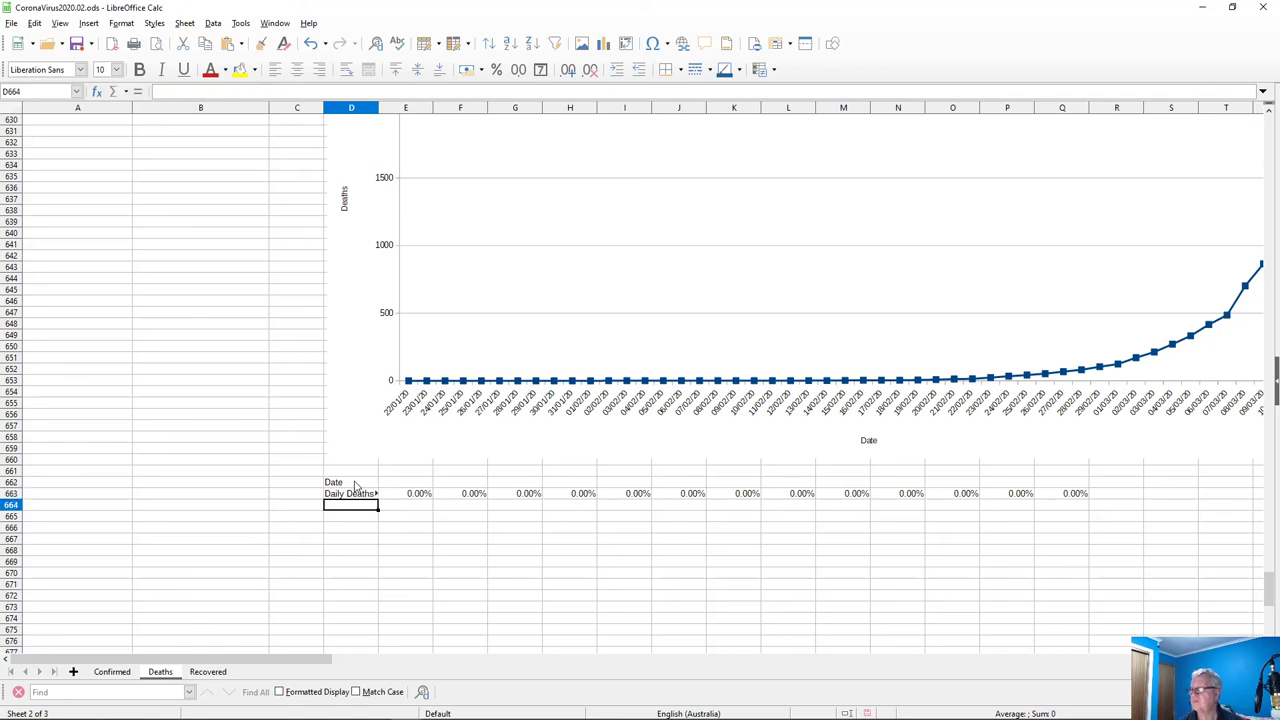
Copy the date row D609:BE609 of the global deaths without China table into row 662 starting at D662, overwriting the existing label
left_click(1080, 495)
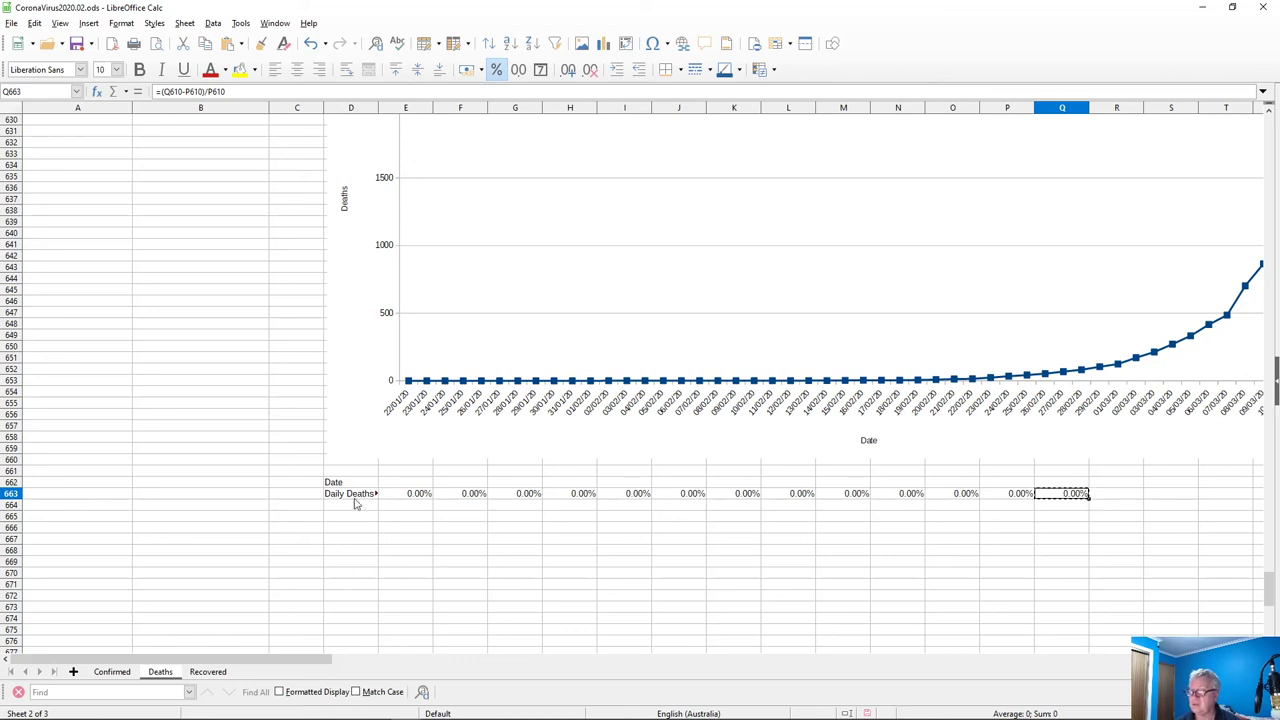
left_click(390, 484)
scroll(449, 243, "up", 13)
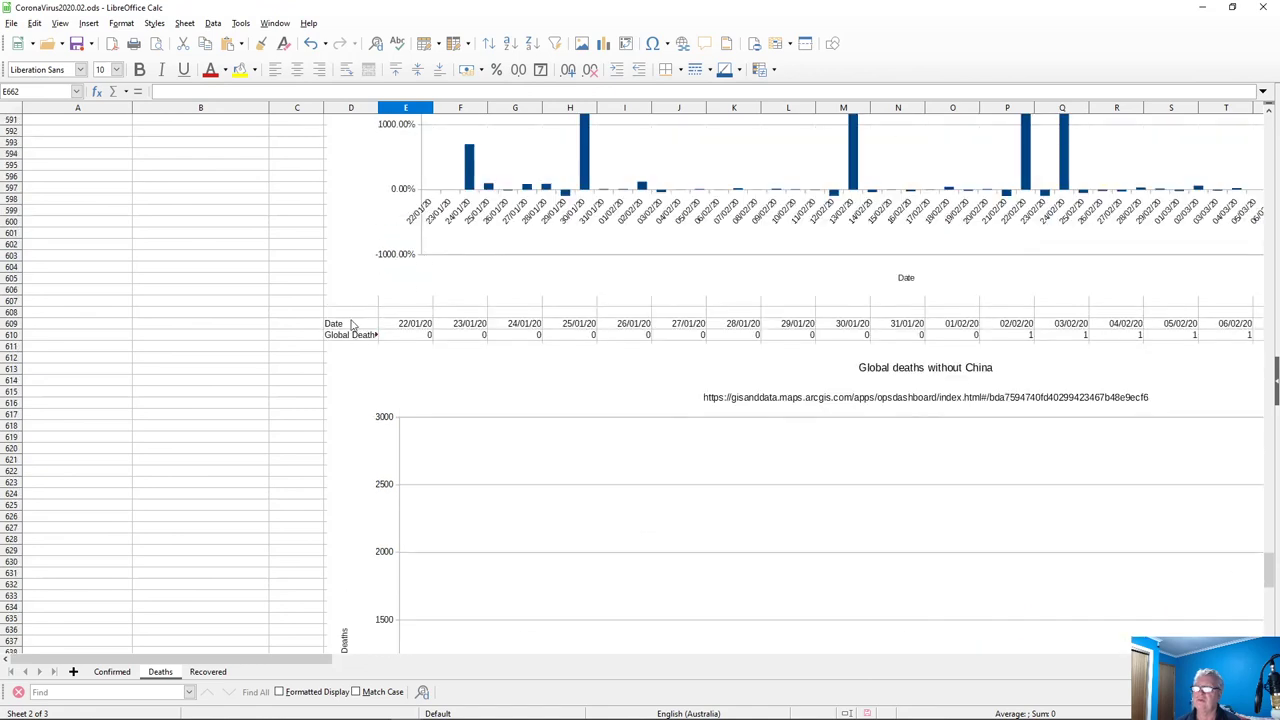
left_click(352, 324)
key("ctrl+shift+Right")
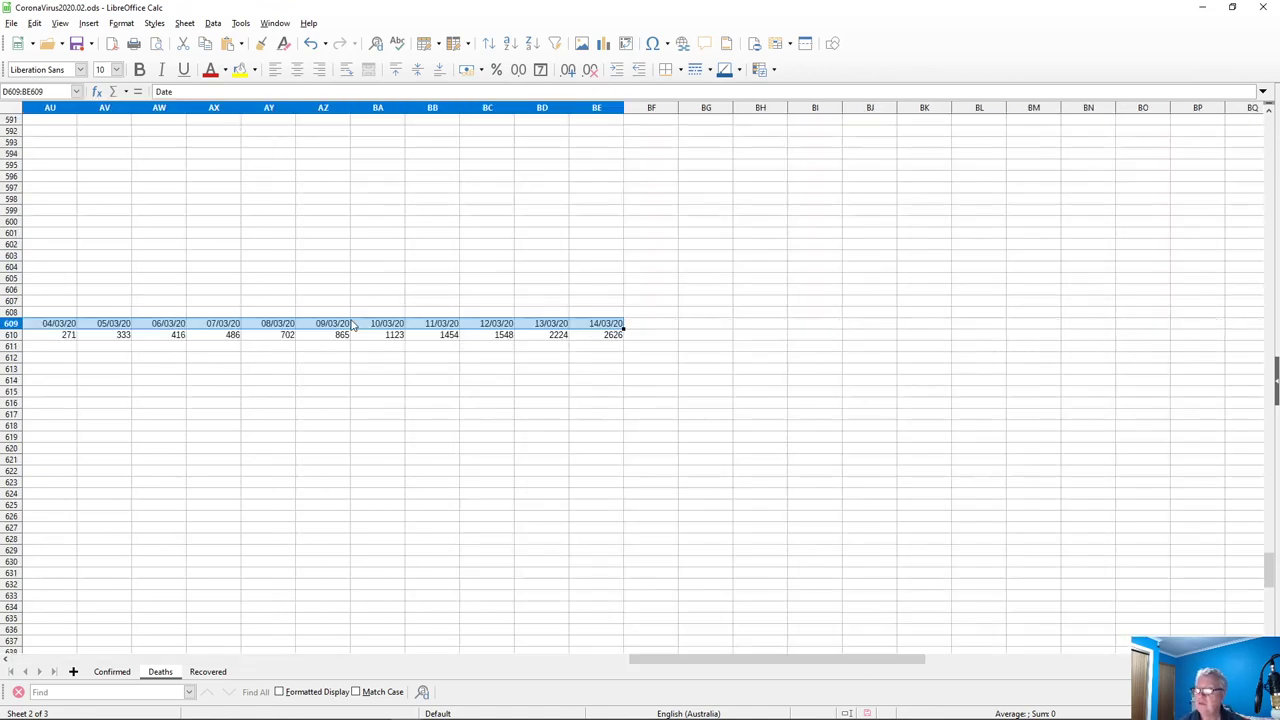
key("ctrl+c")
key("Home")
key("Down")
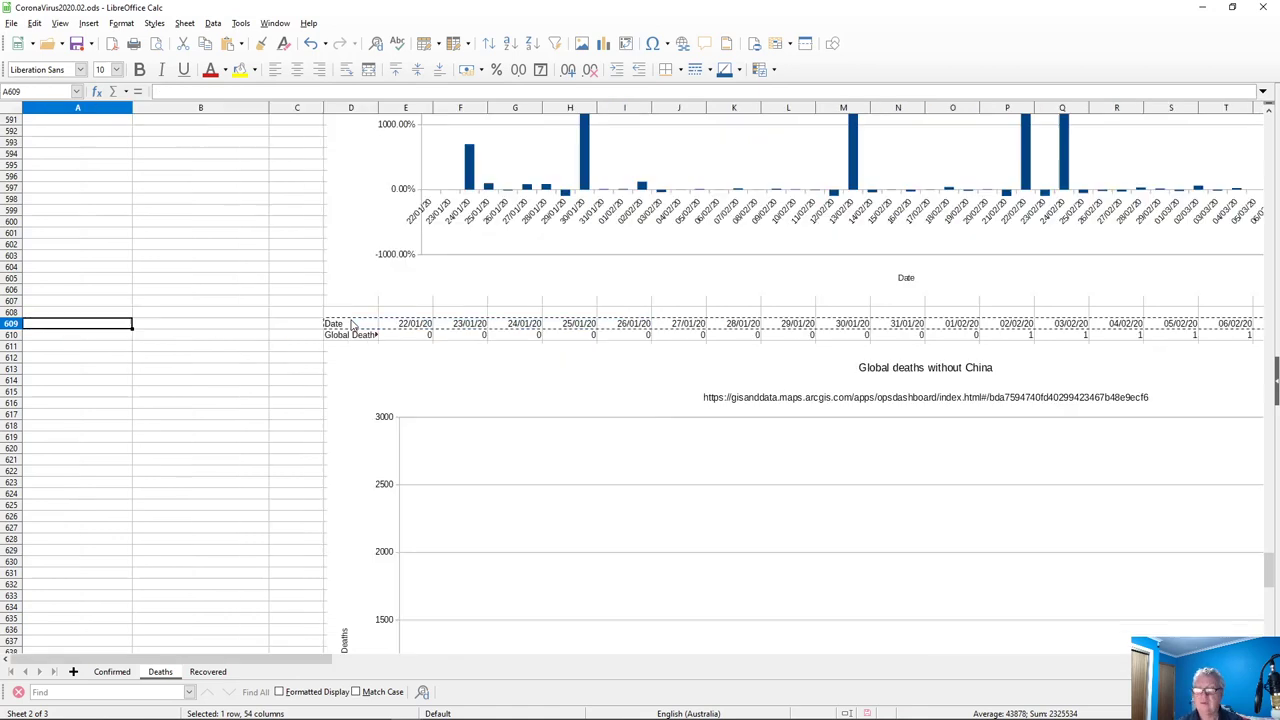
key("Down")
key("Down")
key("Down")
key("Down")
key("Down")
key("Down")
key("Down")
key("Down")
key("Down")
key("Down")
key("Down")
key("Down")
key("Down")
key("Down")
key("Down")
key("Down")
key("Down")
key("Down")
key("Down")
key("Down")
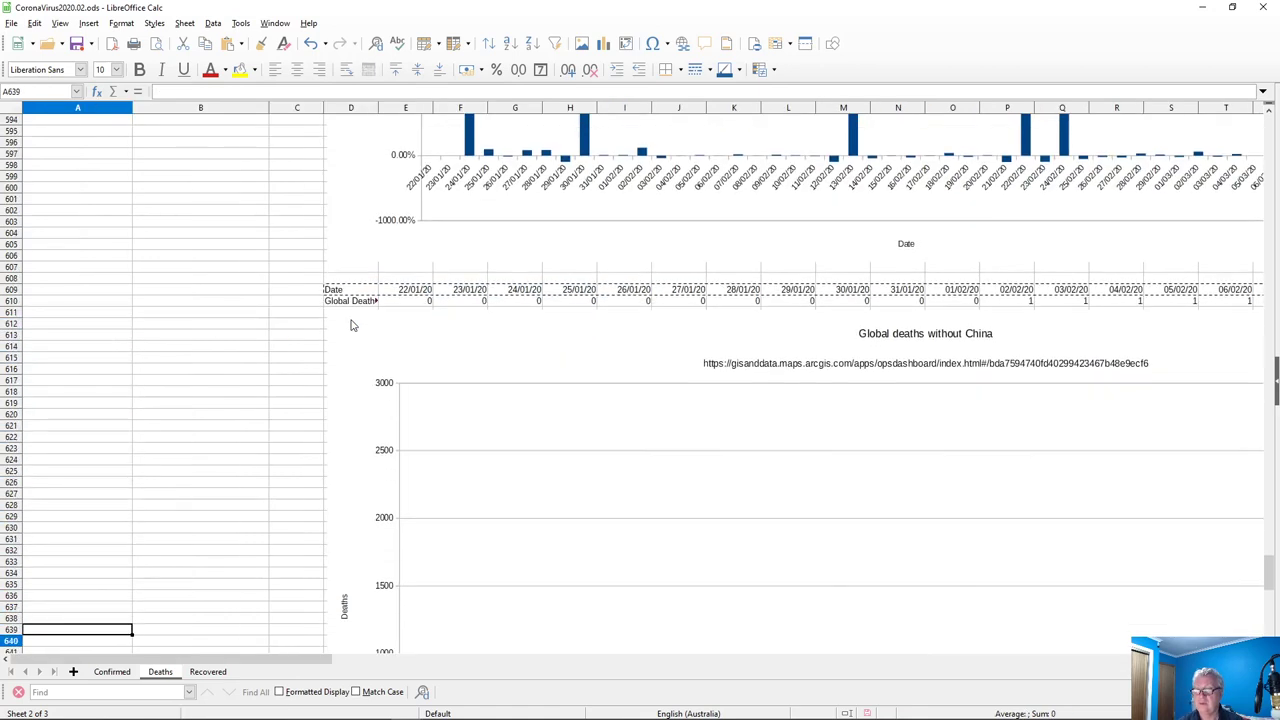
key("Down")
key("Down")
key("Down")
key("Down")
key("Down")
key("Down")
key("Down")
key("Down")
key("Up")
key("Up")
key("Up")
key("Up")
key("Up")
key("Up")
key("Up")
key("Up")
key("Up")
key("Up")
key("Up")
key("Up")
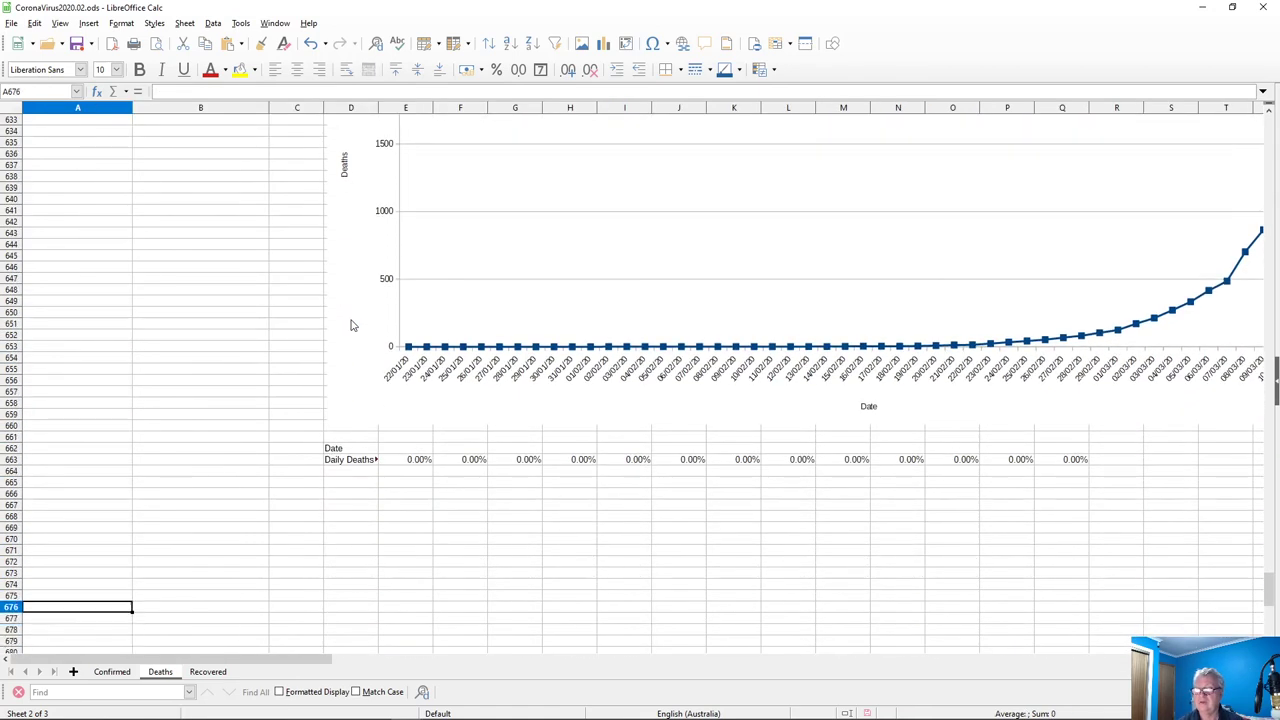
key("Up")
key("Up")
key("Up")
key("Up")
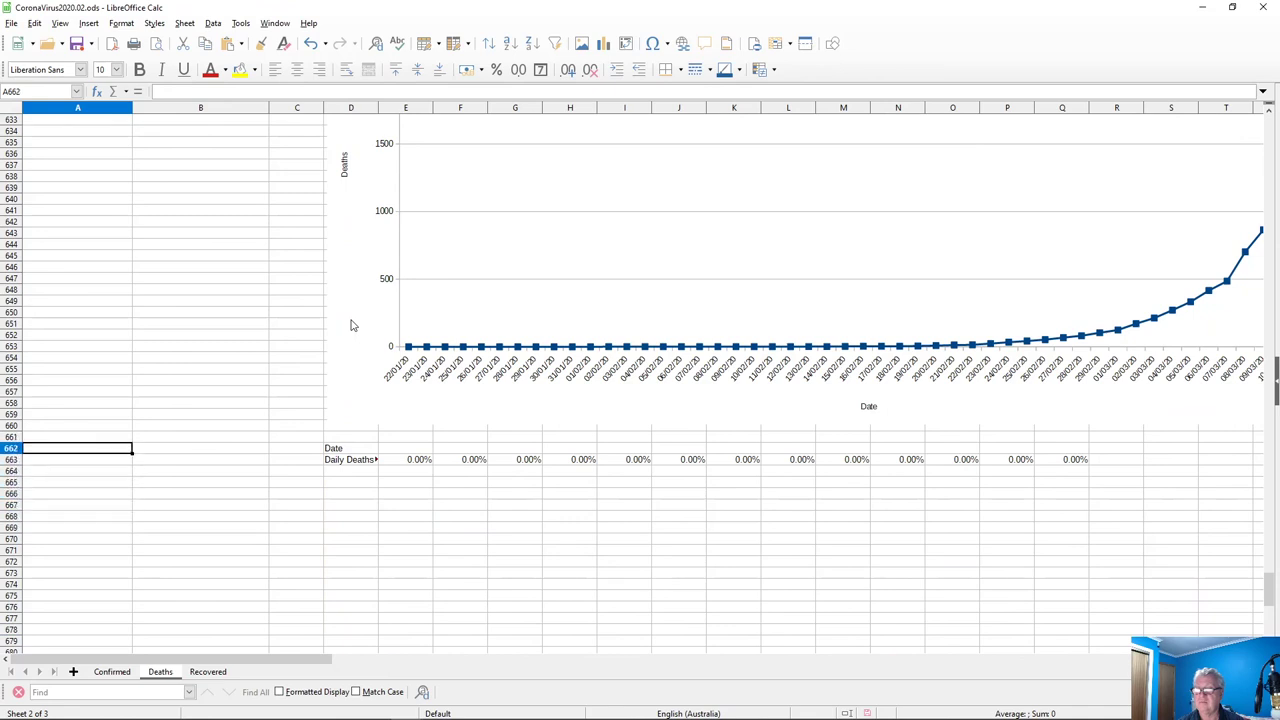
key("Right")
key("Right")
key("Right")
key("ctrl+v")
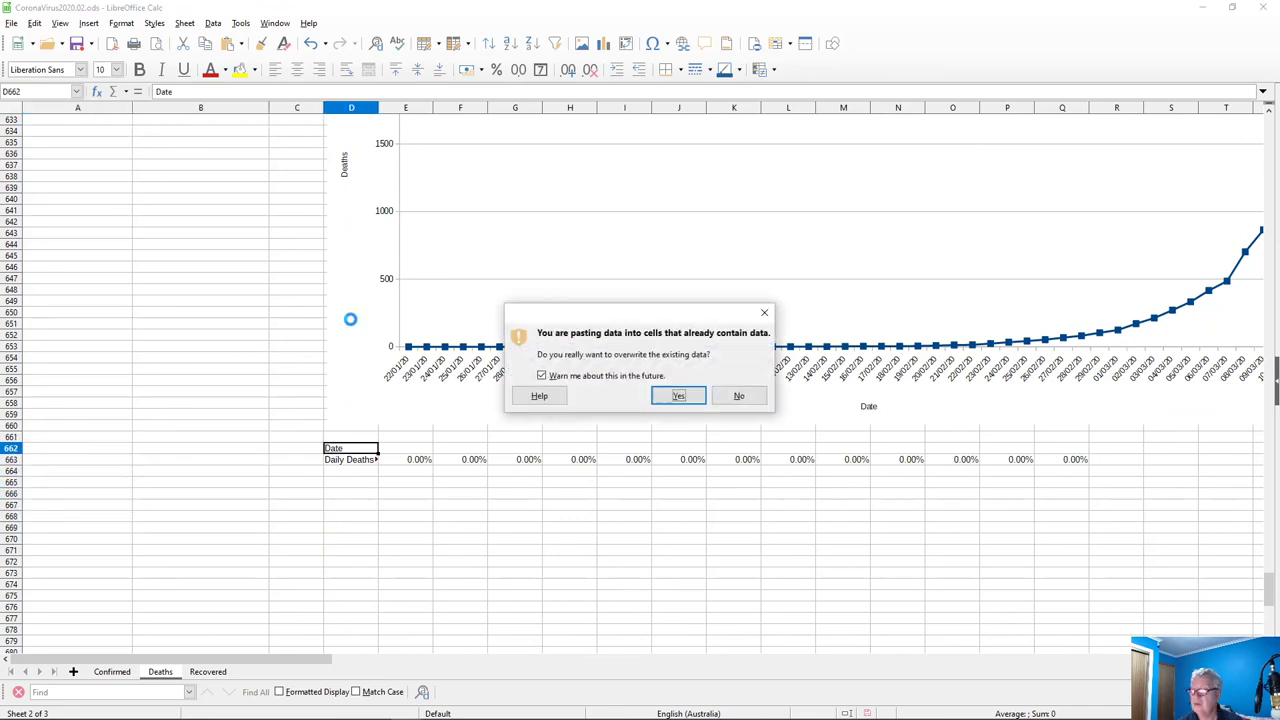
key("Return")
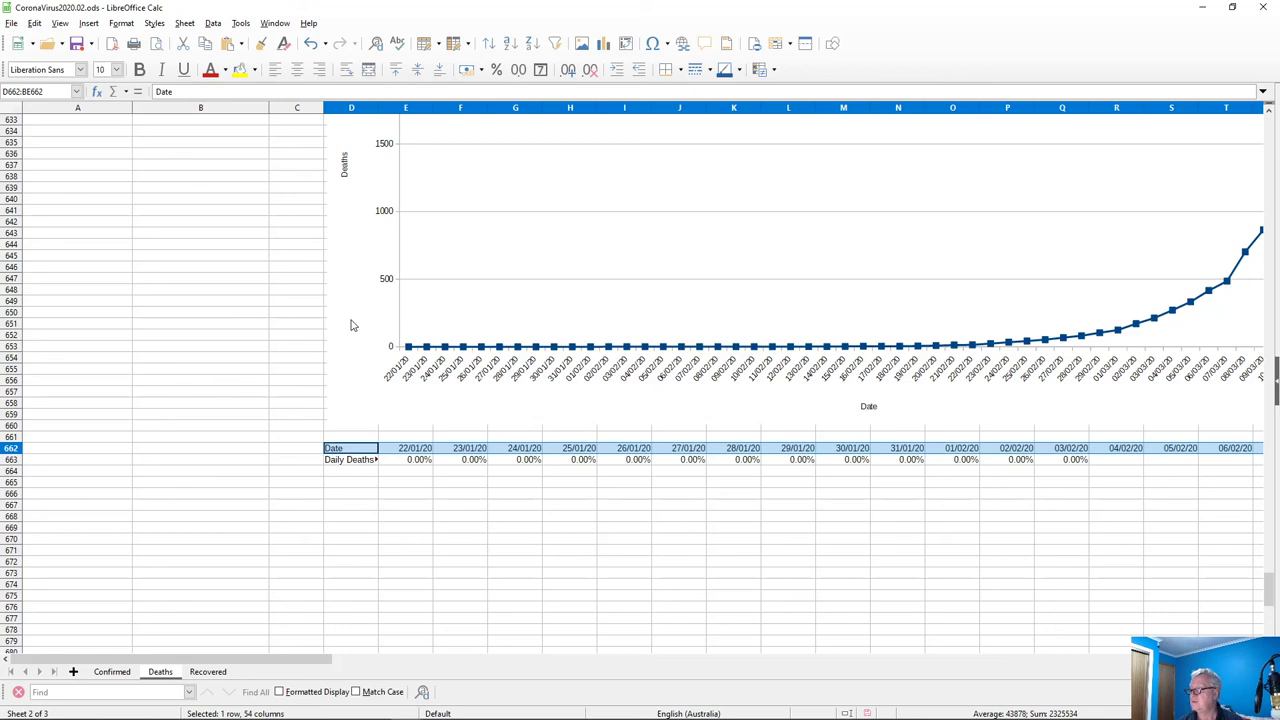
Copy the percentage formula from Q663 into R663:BE663, up to the 14/03/20 column
left_click(1062, 462)
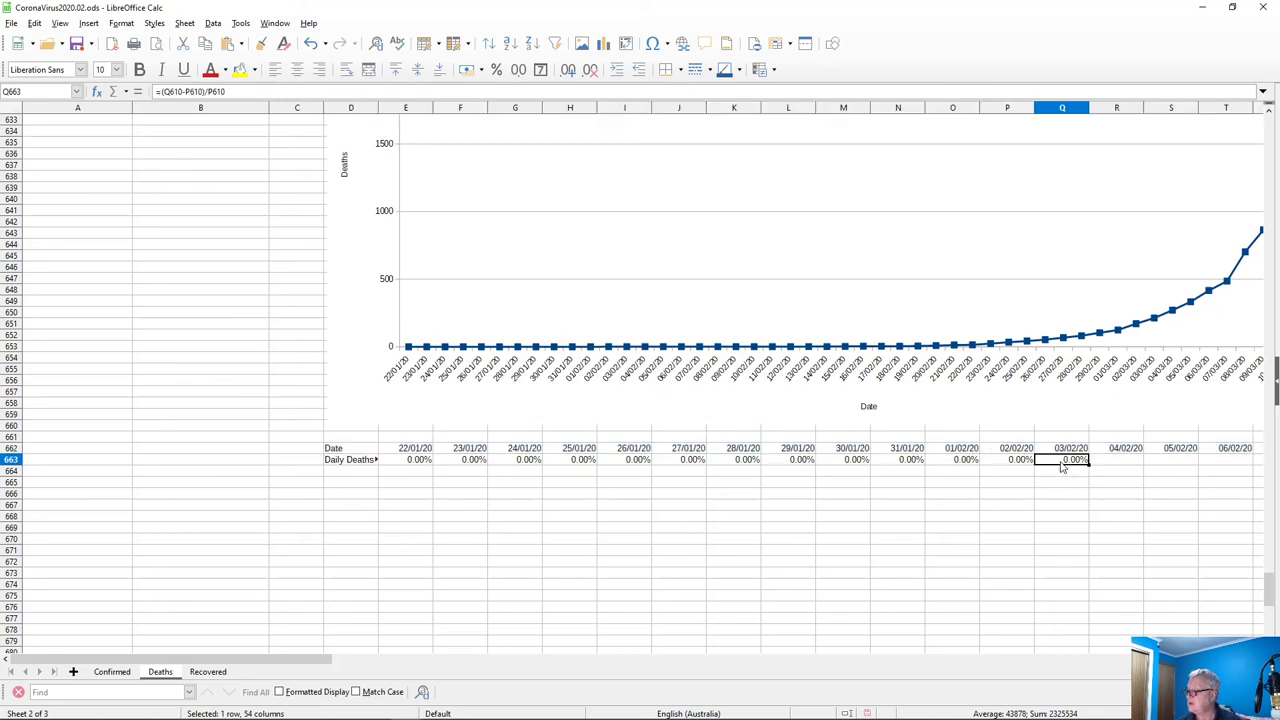
key("ctrl+c")
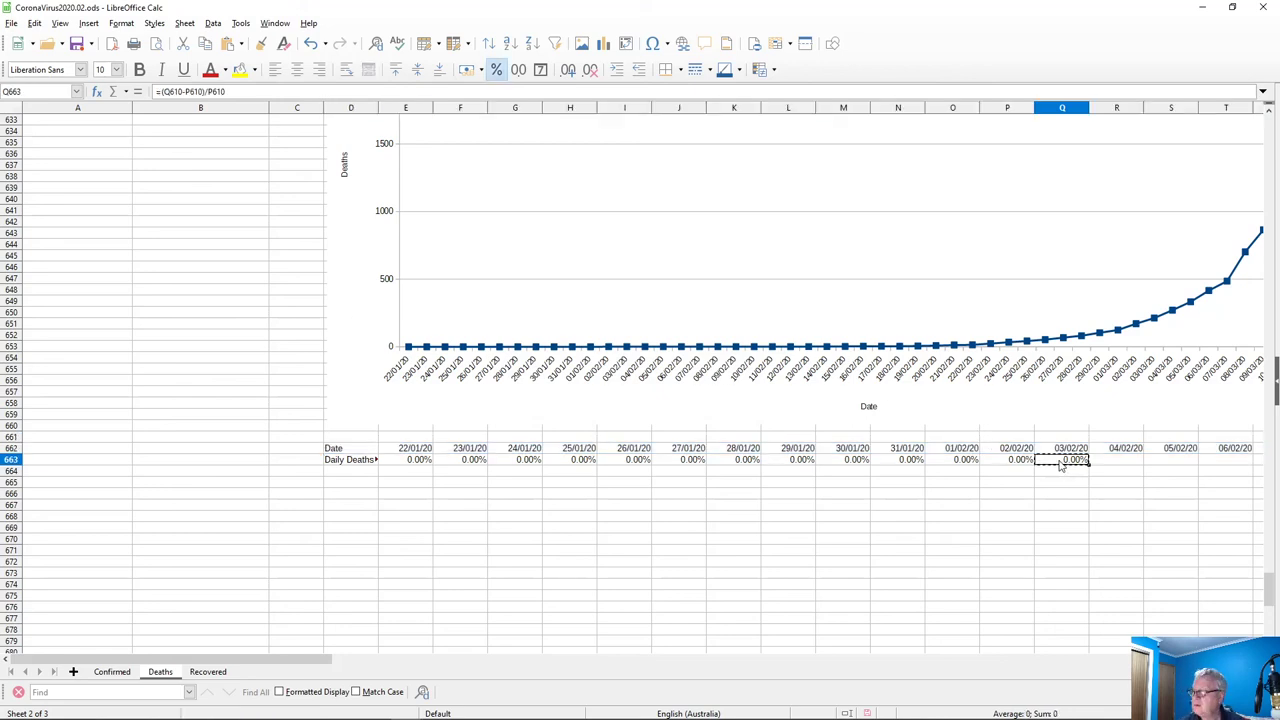
key("Right")
key("shift+Right")
key("shift+Right")
key("shift+Right")
key("shift+Right")
key("shift+Right")
key("shift+Right")
key("shift+Right")
key("shift+Right")
key("shift+Right")
key("shift+Right")
key("shift+Right")
key("shift+Right")
key("shift+Right")
key("shift+Right")
key("shift+Right")
key("shift+Right")
key("shift+Right")
key("shift+Right")
key("shift+Right")
key("shift+Right")
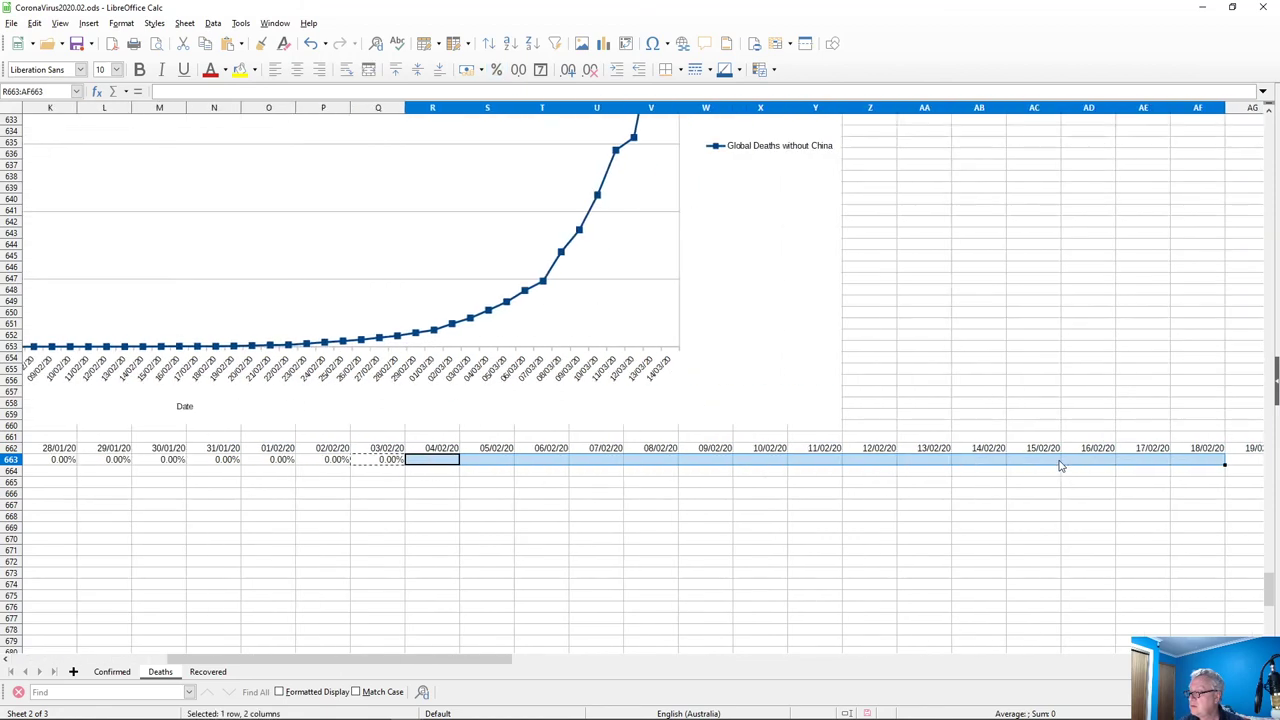
key("shift+Left")
key("shift+Left")
key("shift+Left")
key("shift+Left")
key("shift+Left")
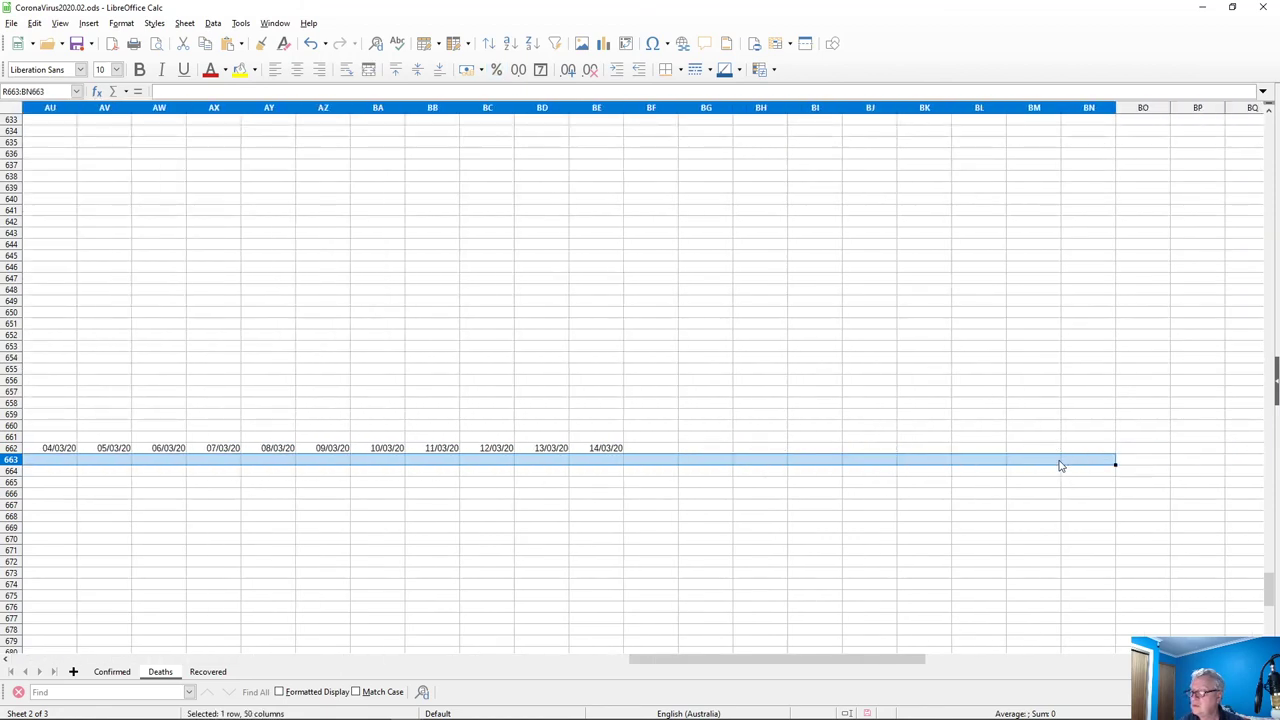
key("ctrl+v")
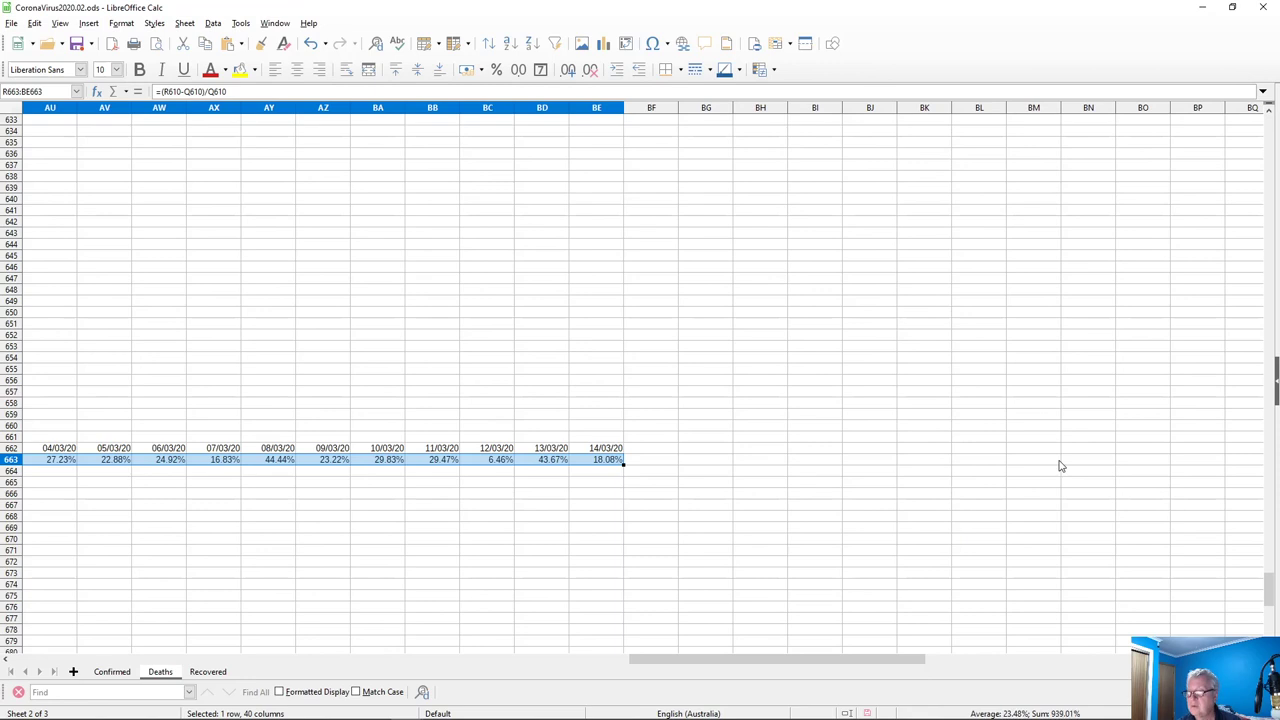
Start a column chart from the date and daily deaths percentage table in D662:BE663
key("Home")
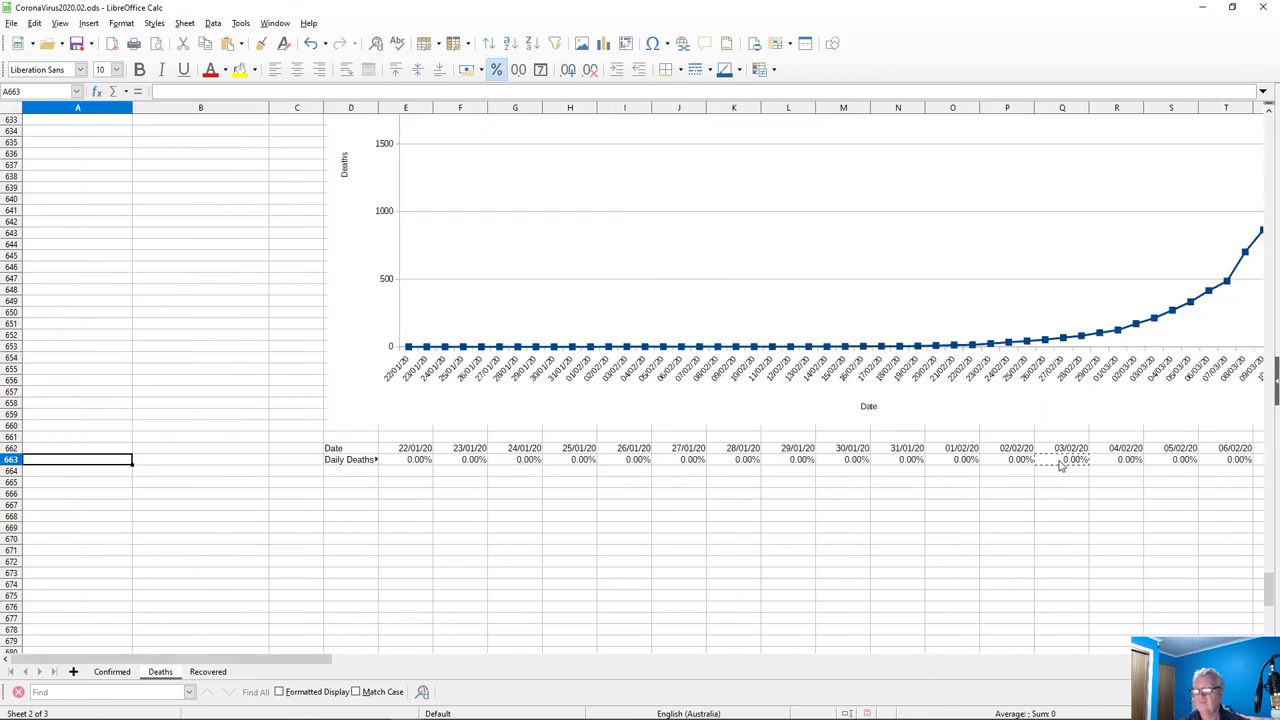
left_click_drag(365, 451, 368, 463)
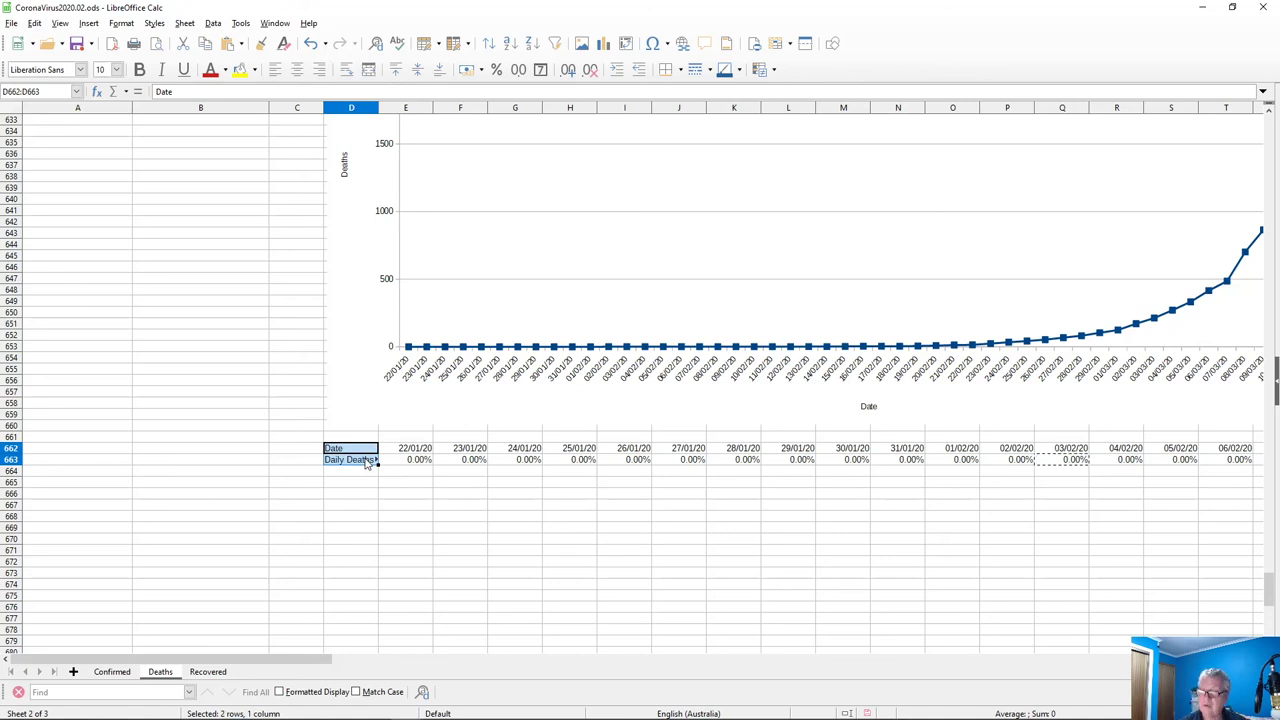
key("ctrl+shift+Right")
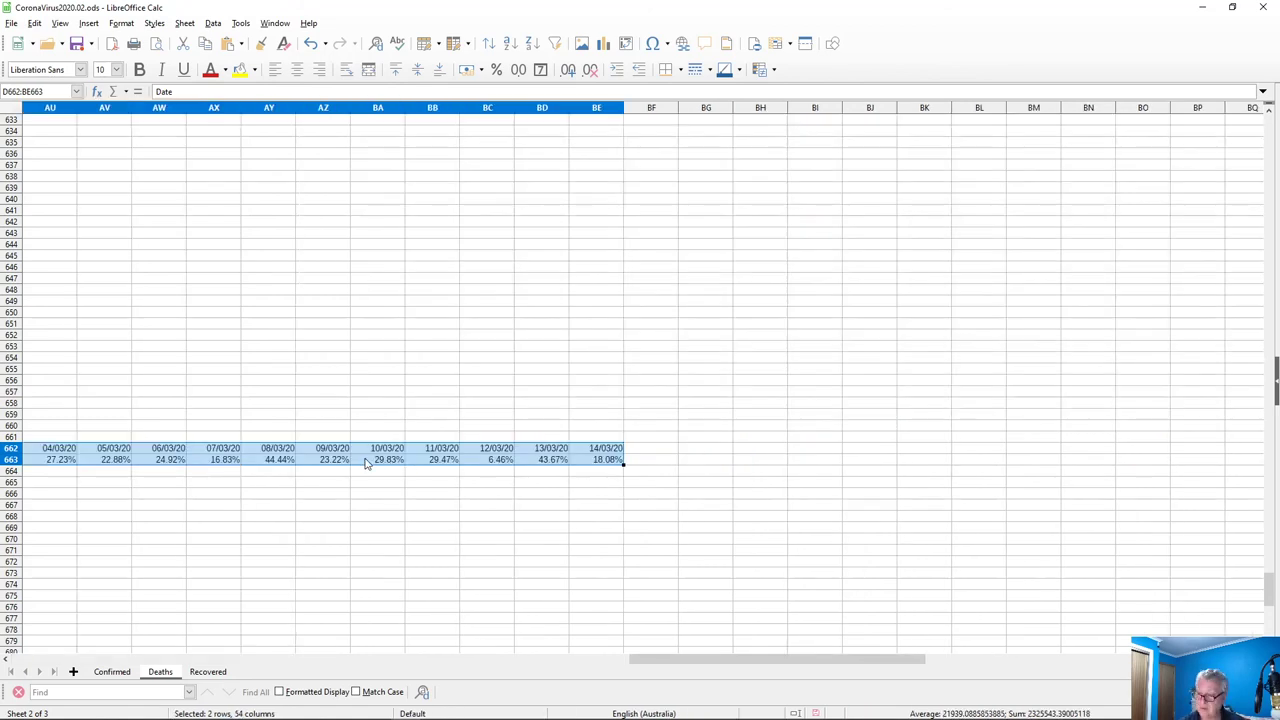
left_click_drag(655, 660, 56, 645)
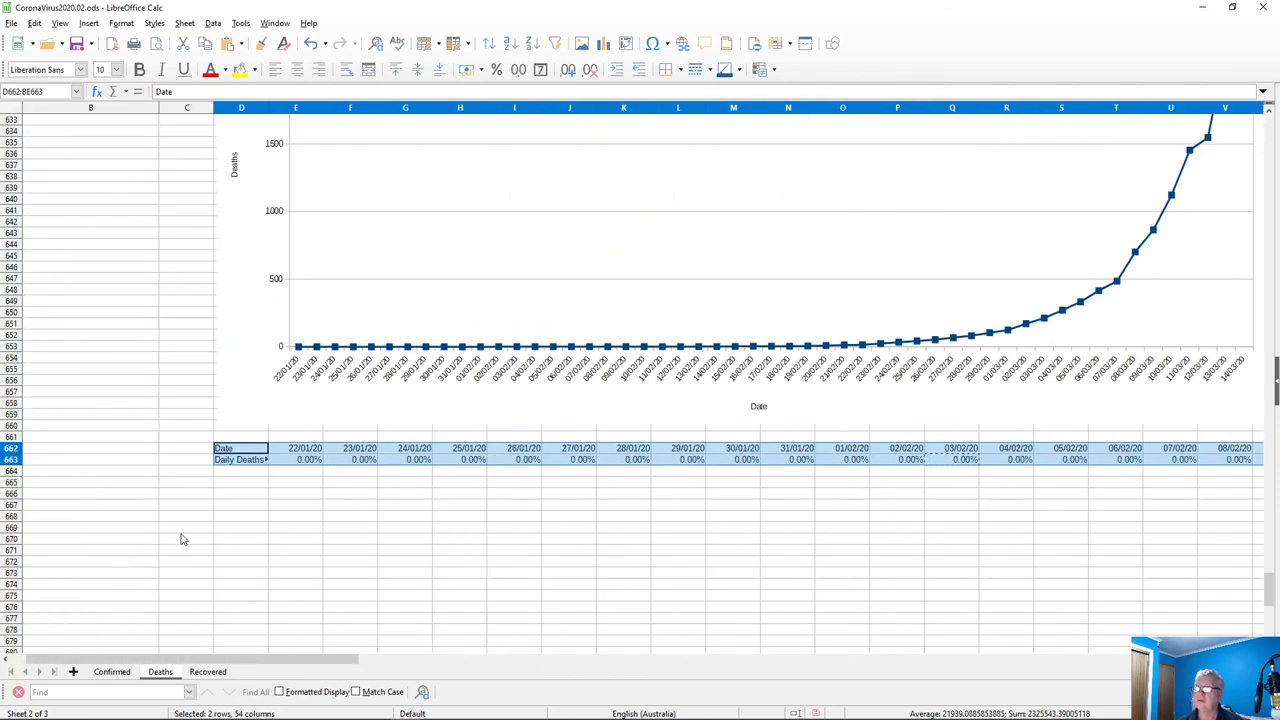
scroll(180, 530, "down", 7)
scroll(178, 525, "down", 2)
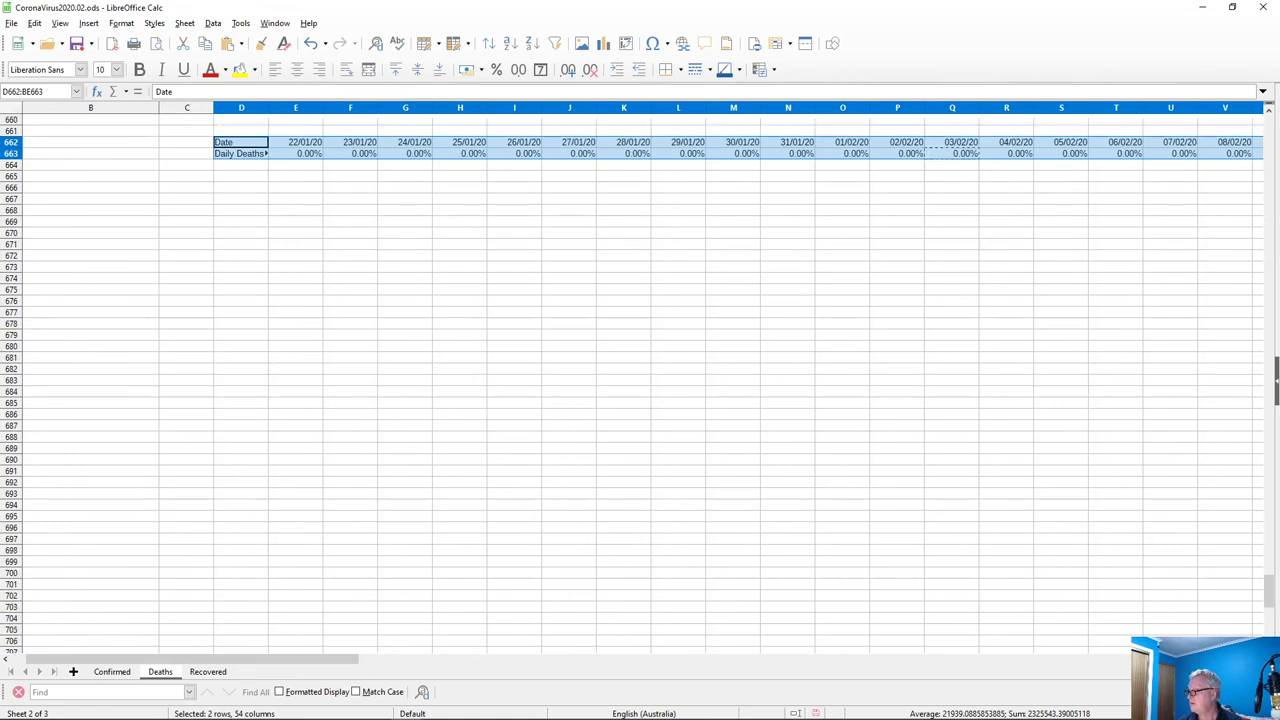
scroll(645, 380, "right", 1)
scroll(640, 380, "right", 1)
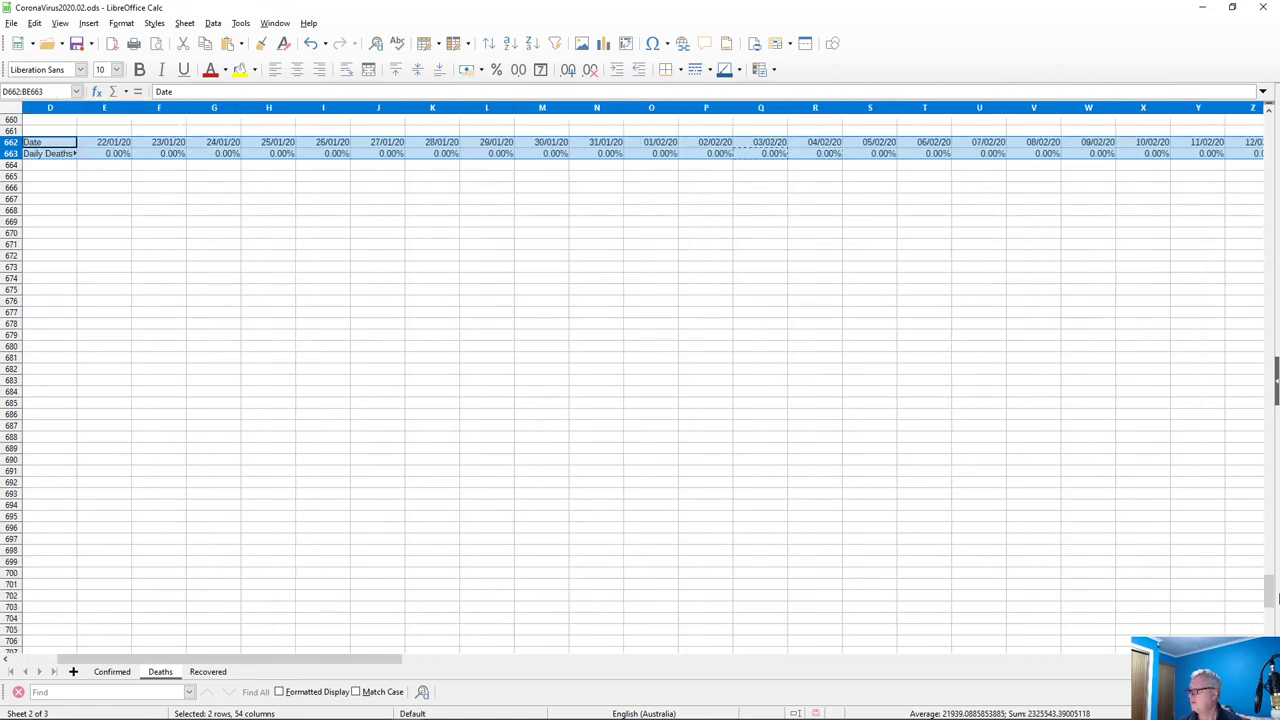
scroll(640, 380, "down", 1)
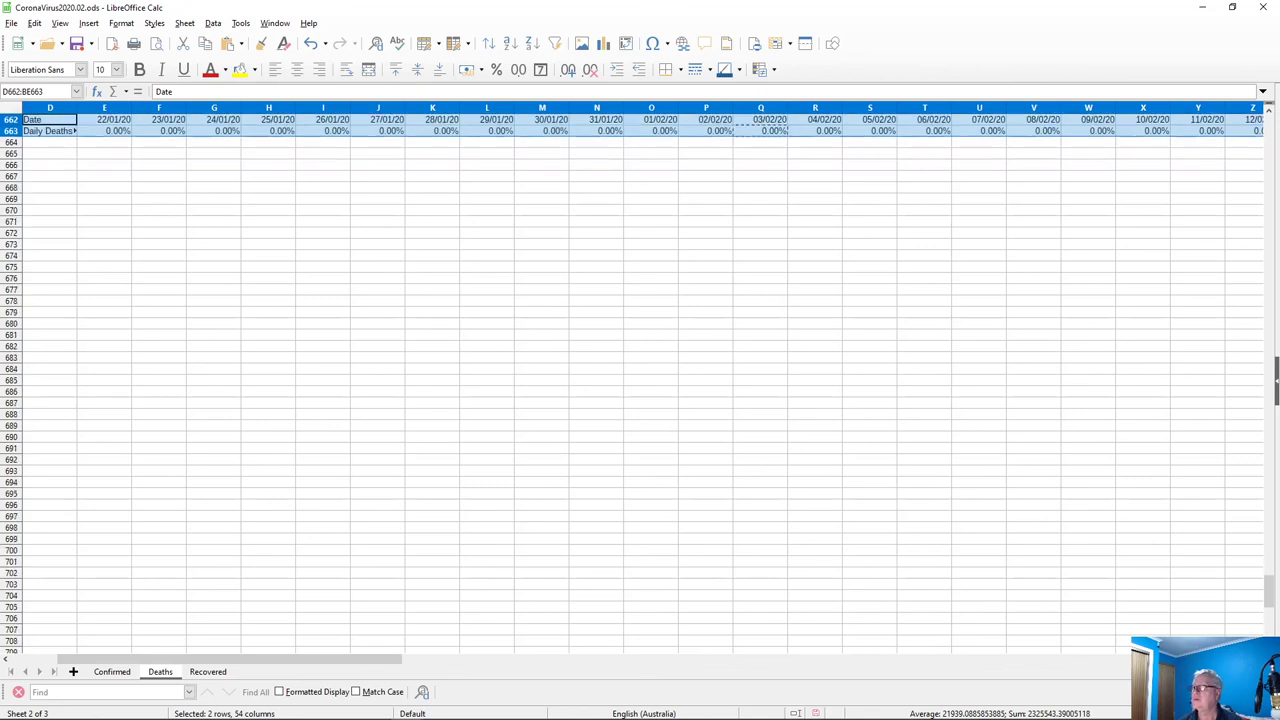
left_click(604, 44)
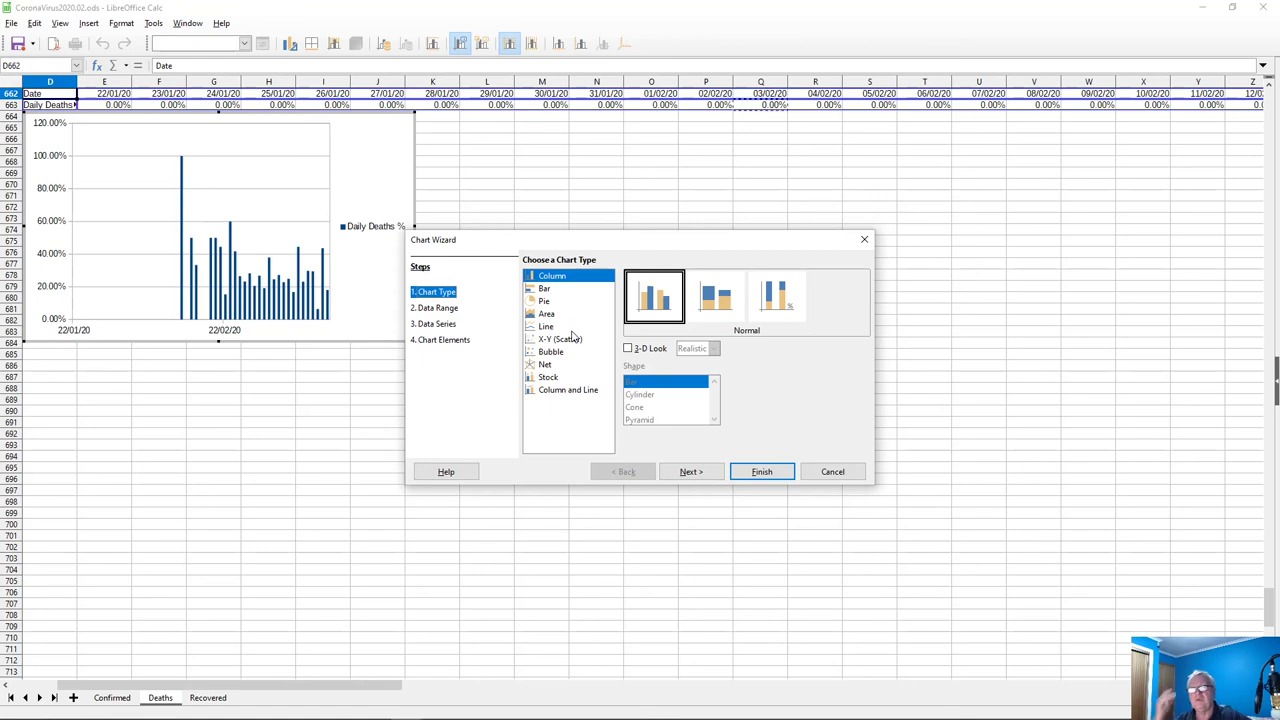
Among the chart elements, set the chart title to "Daily deaths increase as % without China"
left_click(437, 341)
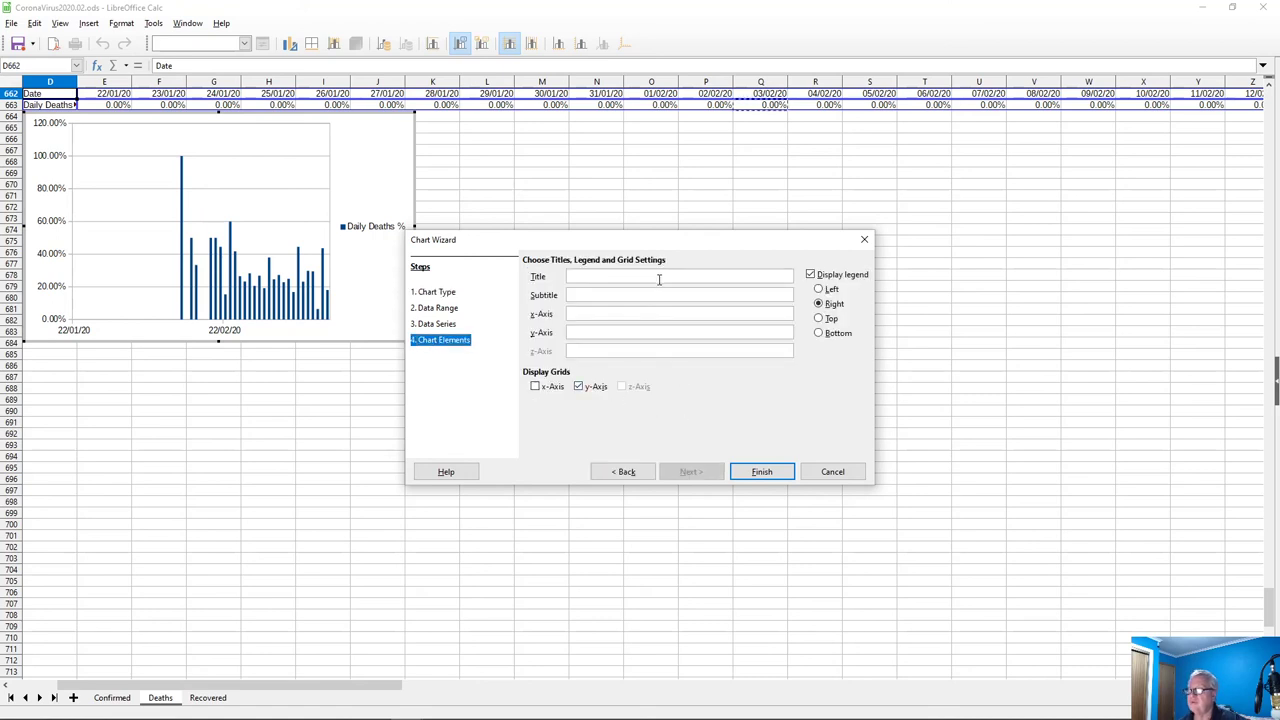
type("Daily ")
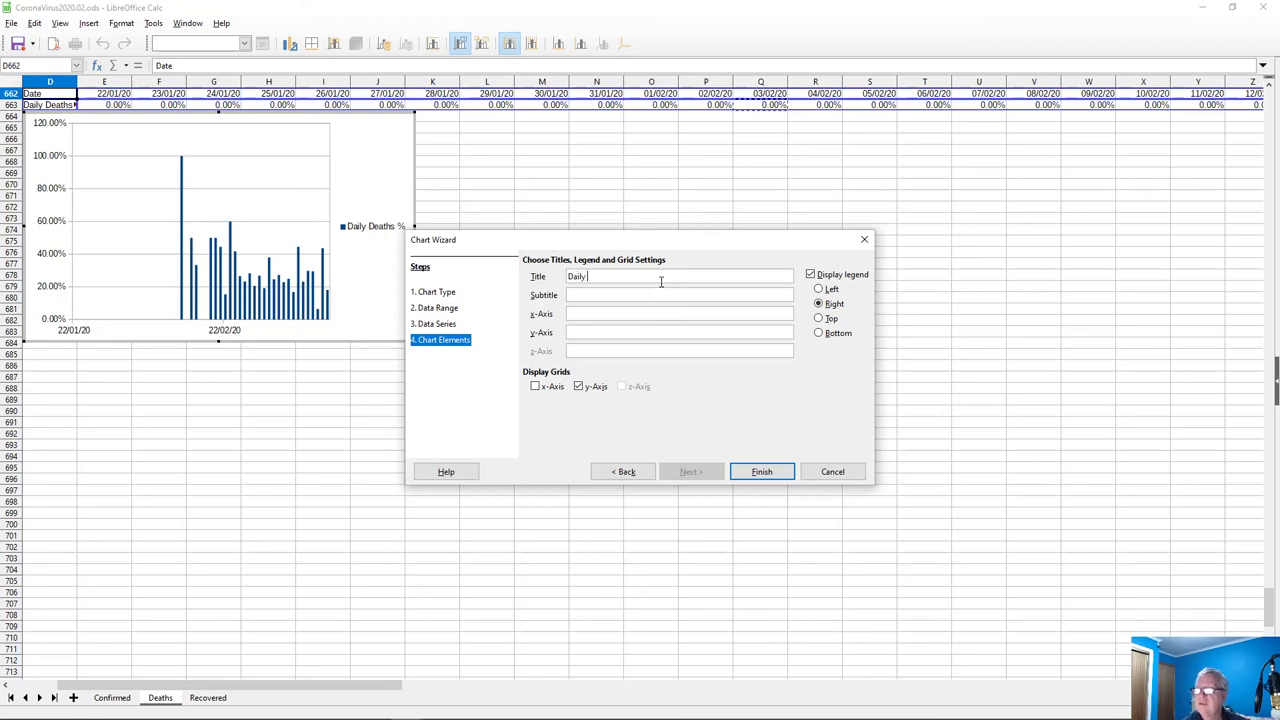
type("deaths incre")
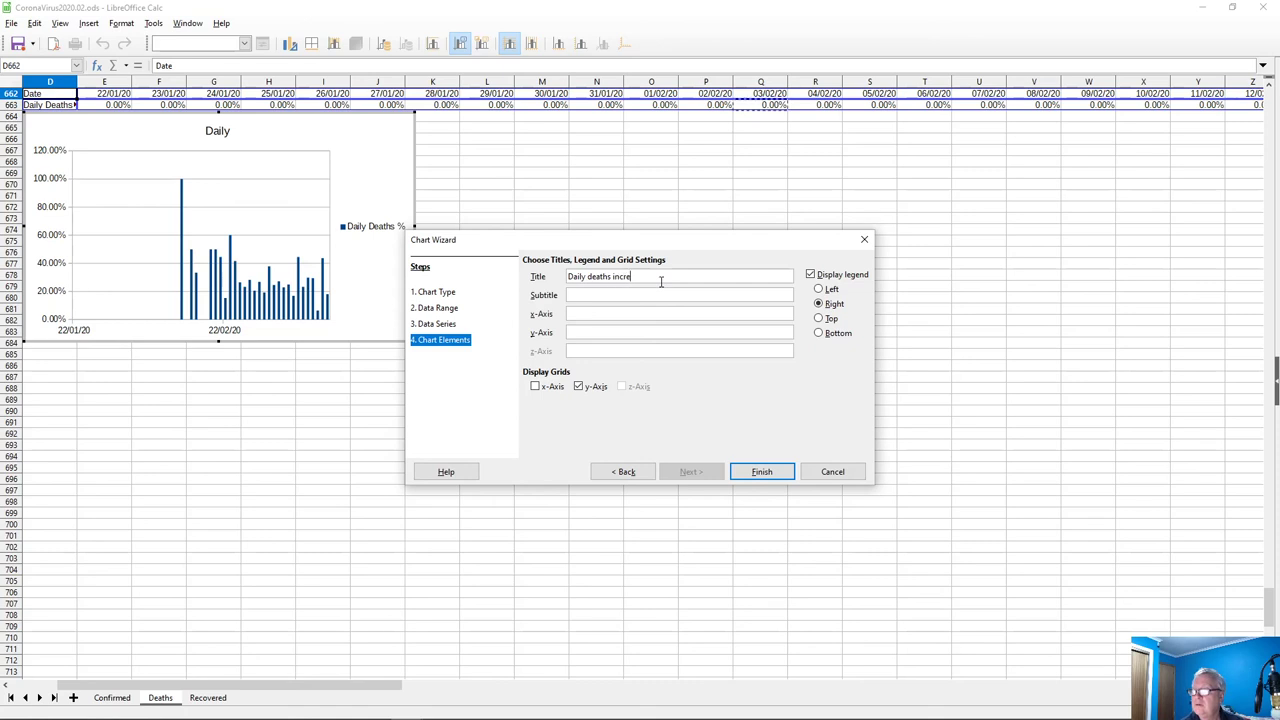
type("ase as")
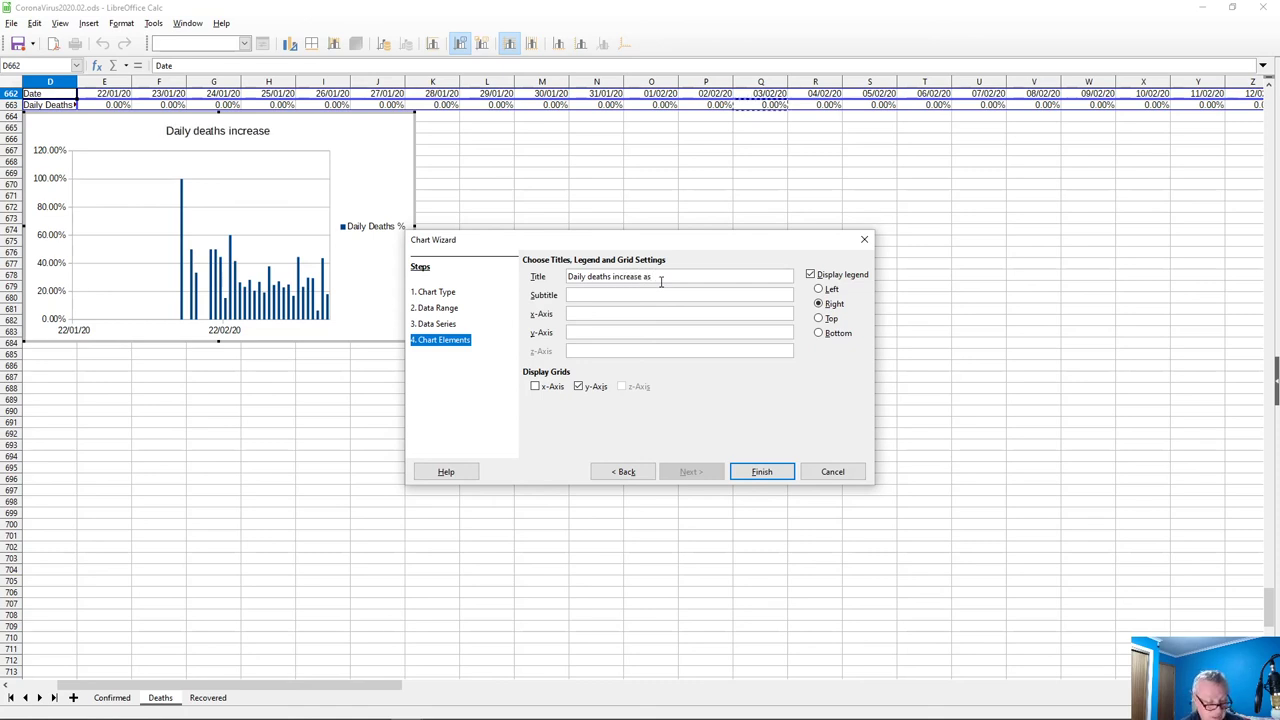
type(" %")
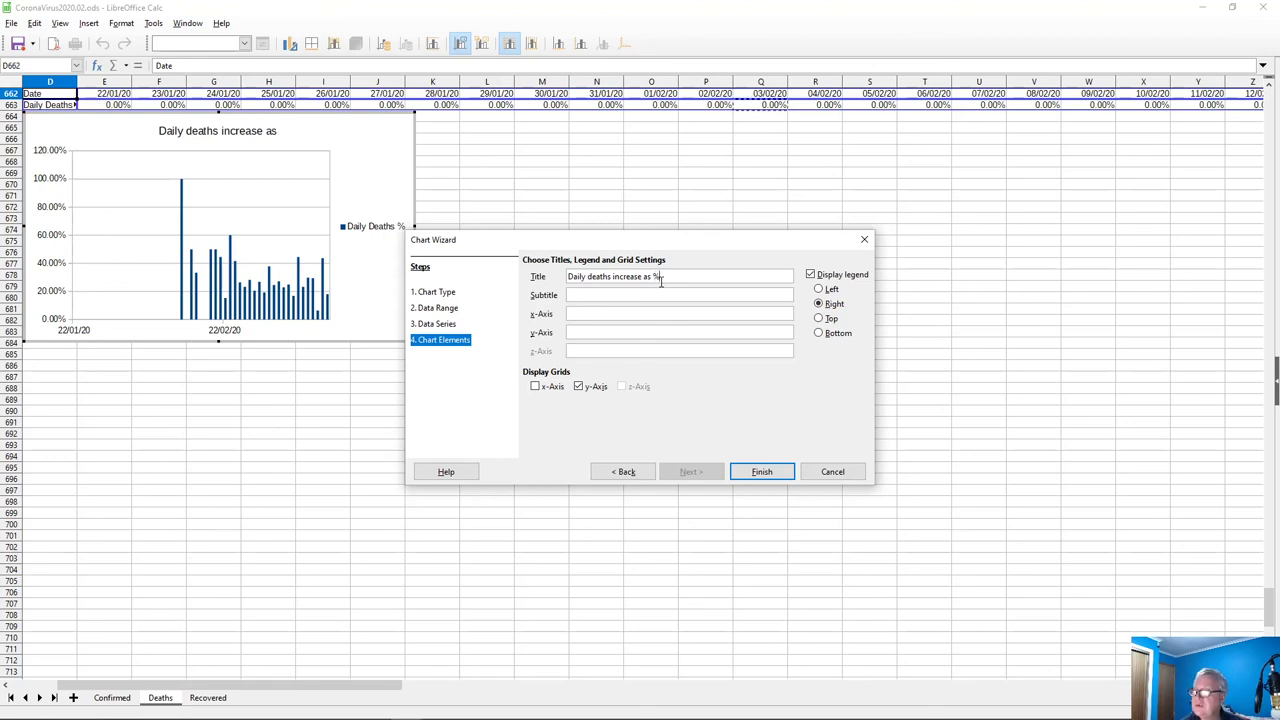
type("without China")
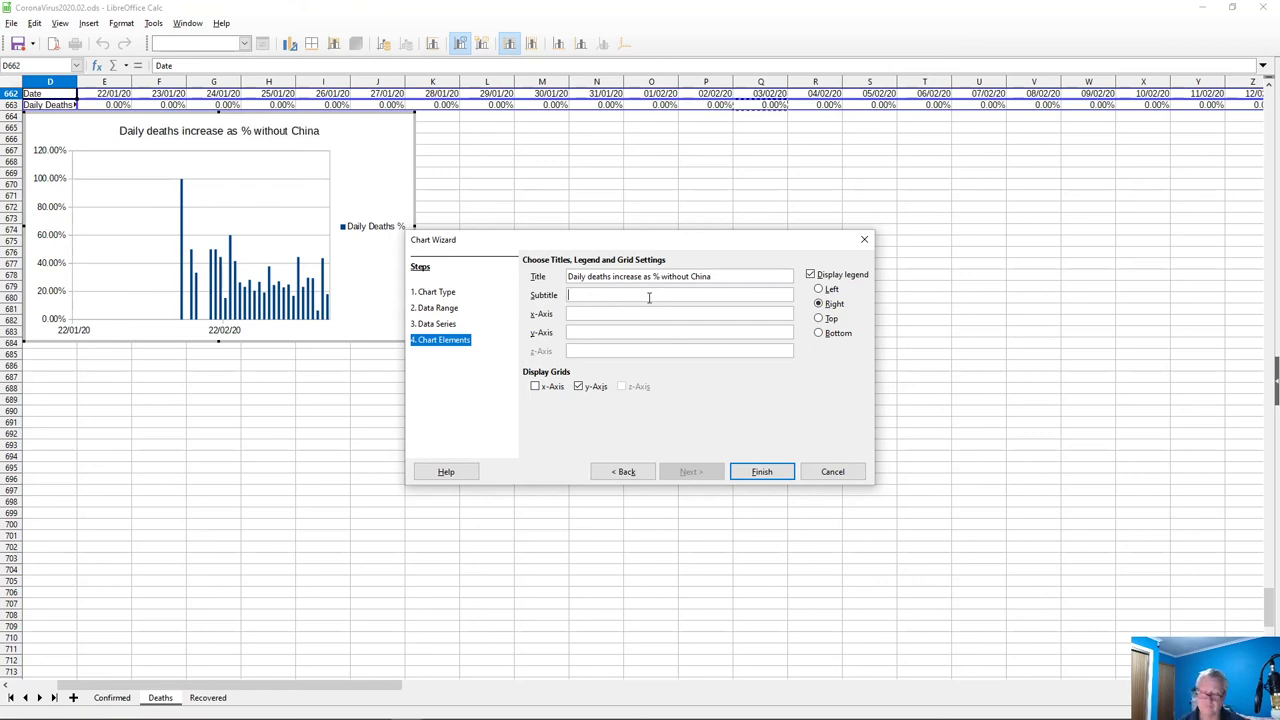
Copy the Johns Hopkins COVID-19 dashboard URL from the browser and paste it as the chart's subtitle in LibreOffice Calc
key("alt+Tab")
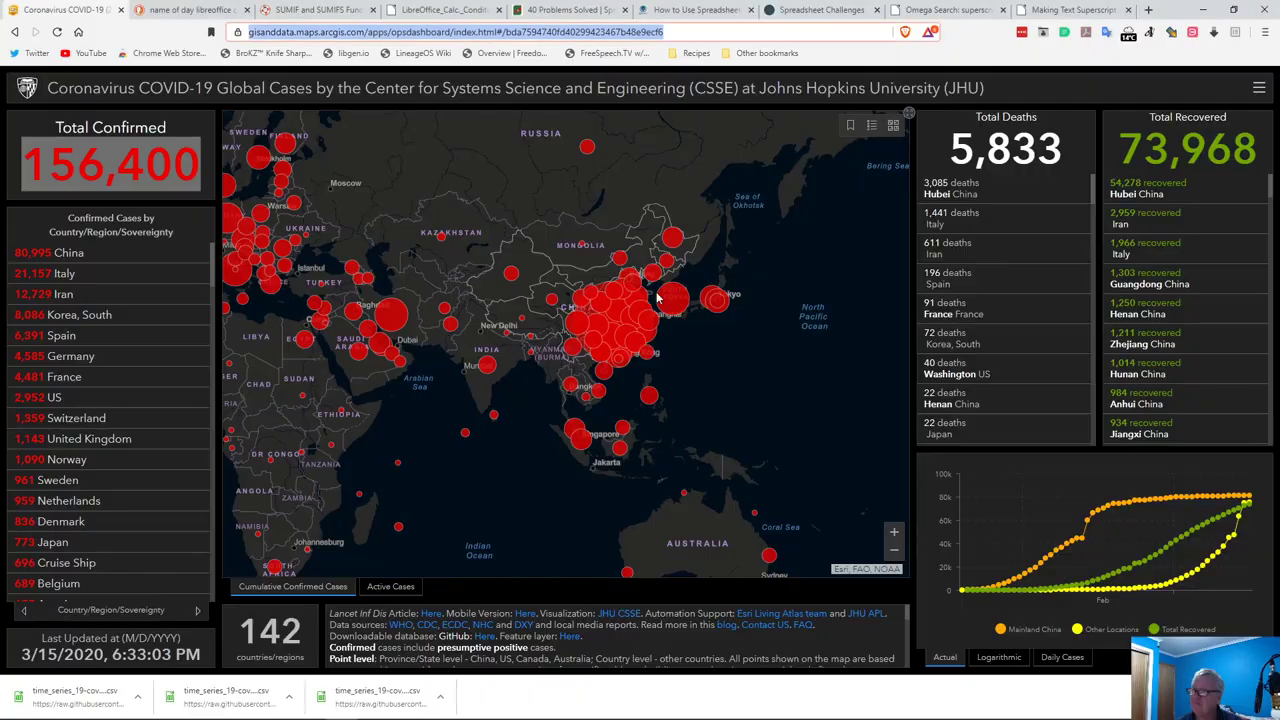
right_click(498, 33)
left_click(525, 97)
key("alt+Tab")
left_click(608, 296)
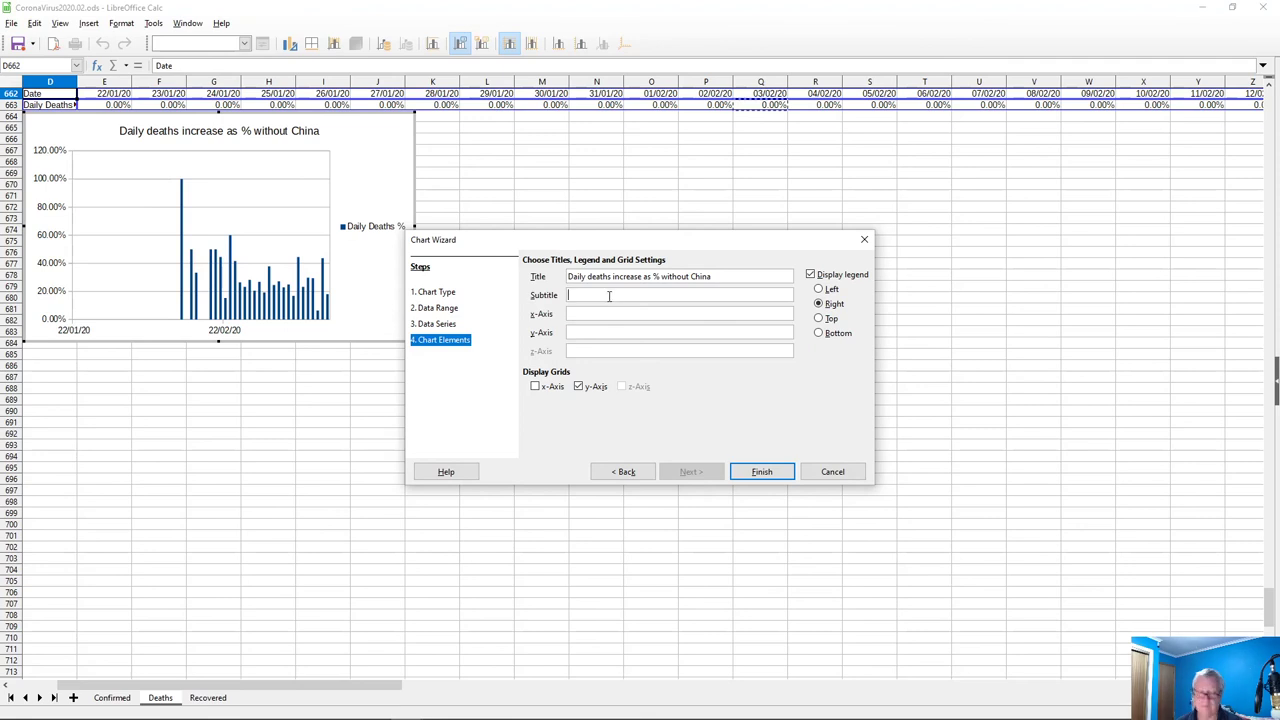
key("ctrl+v")
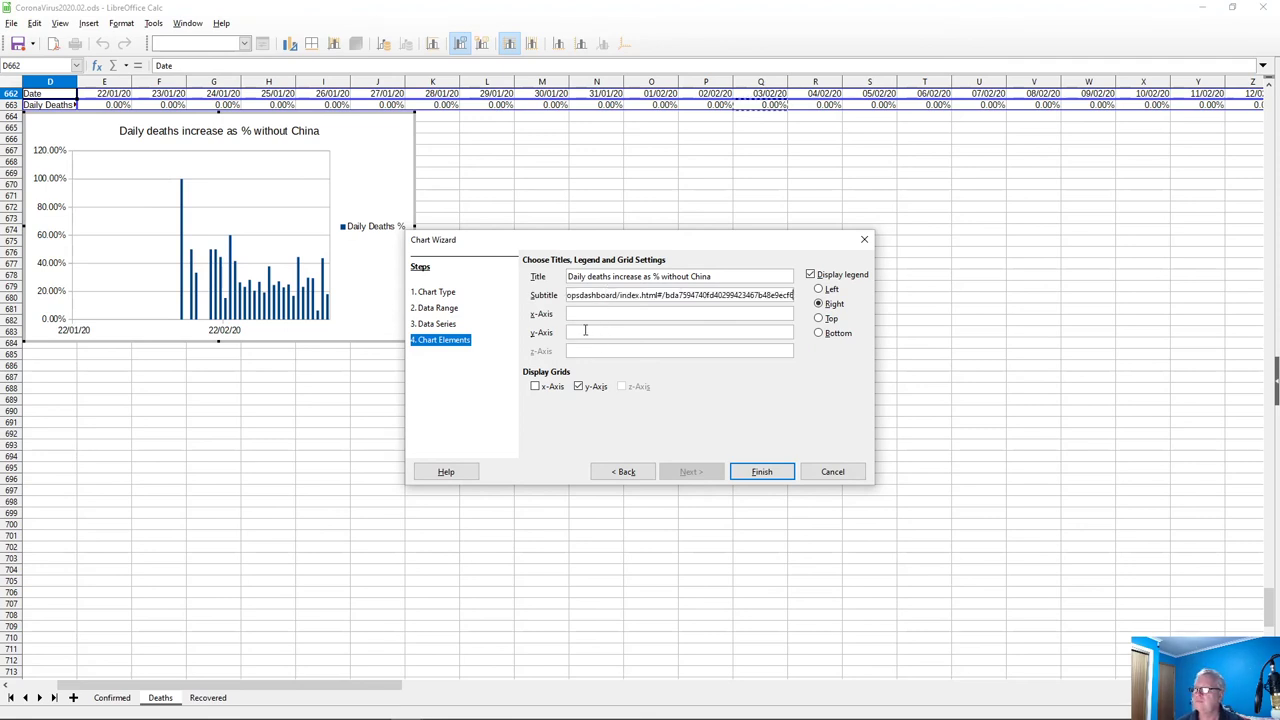
Title the x-axis Date and the y-axis % Increase, and enlarge the finished chart from D664 to about column Z, row 715
left_click(591, 313)
type("Date")
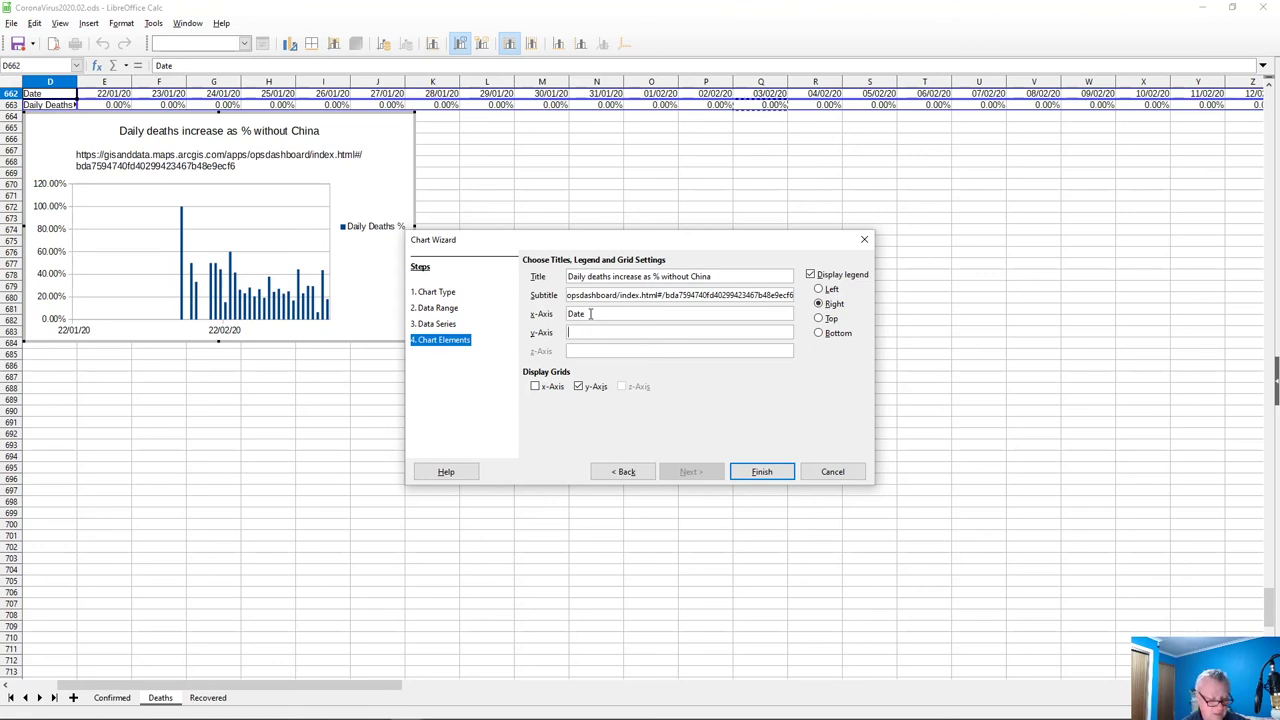
key("Tab")
type("%")
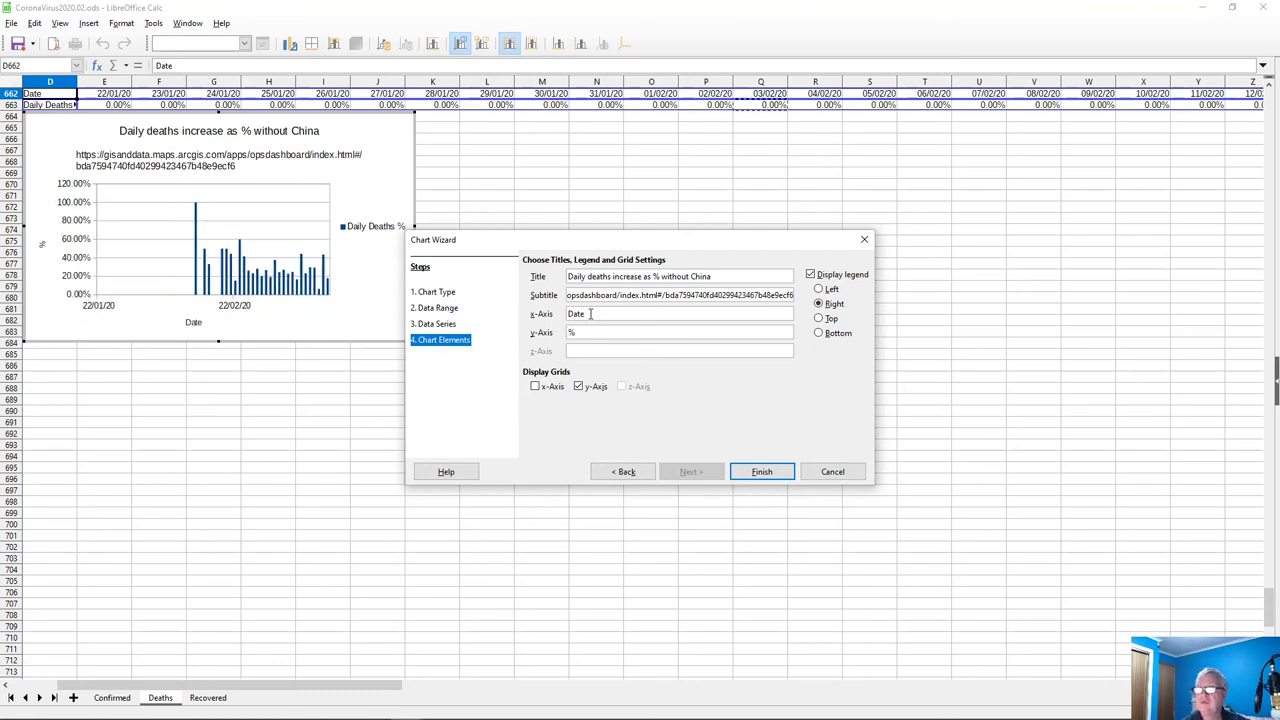
type(" Inc")
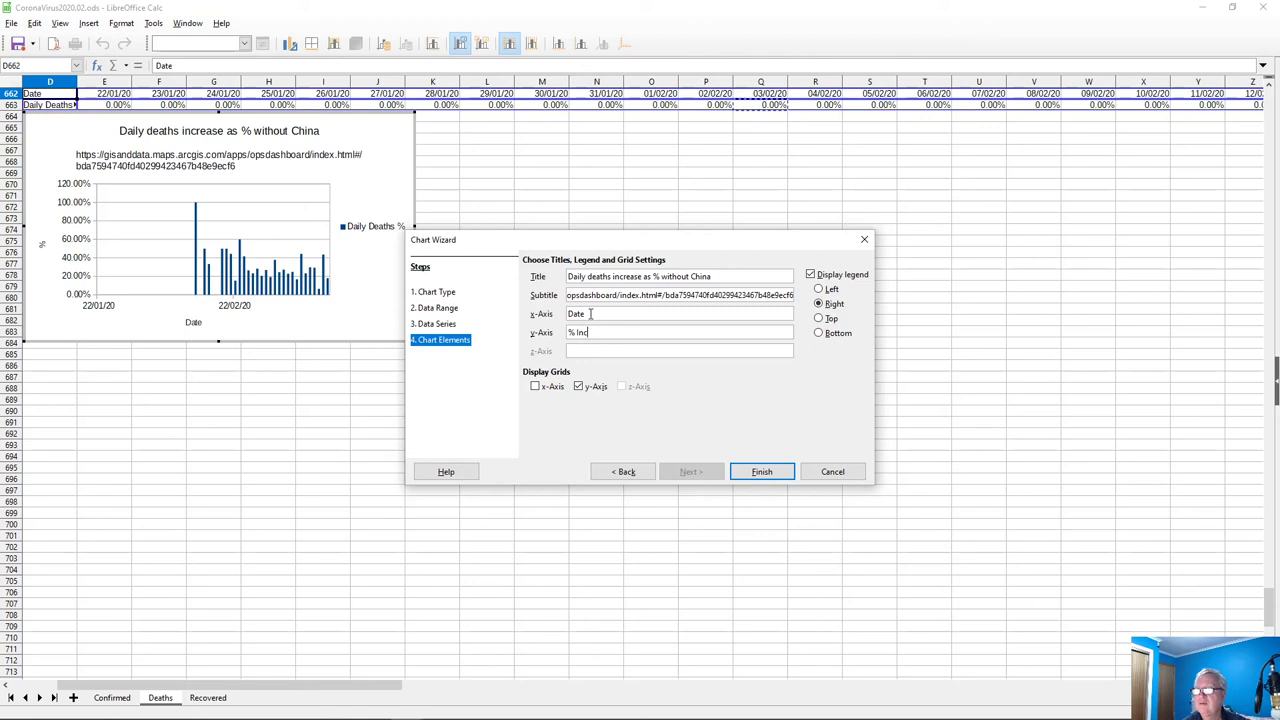
type("rease")
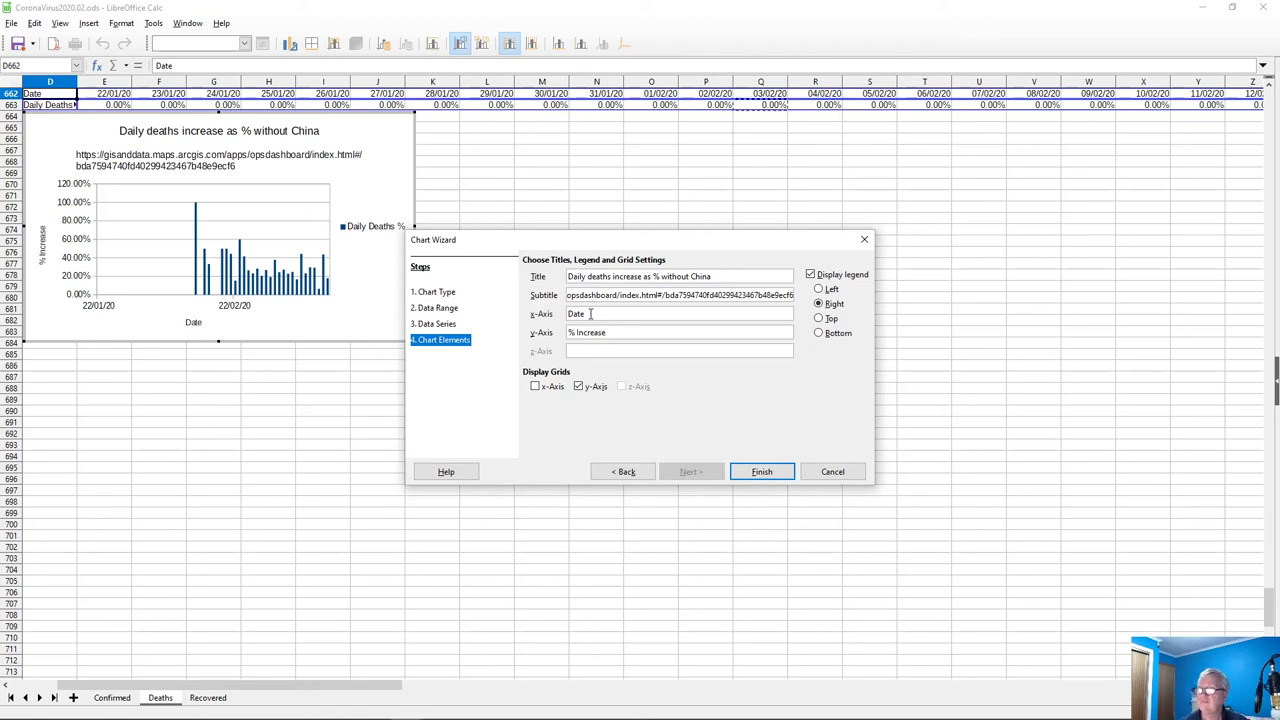
left_click(763, 473)
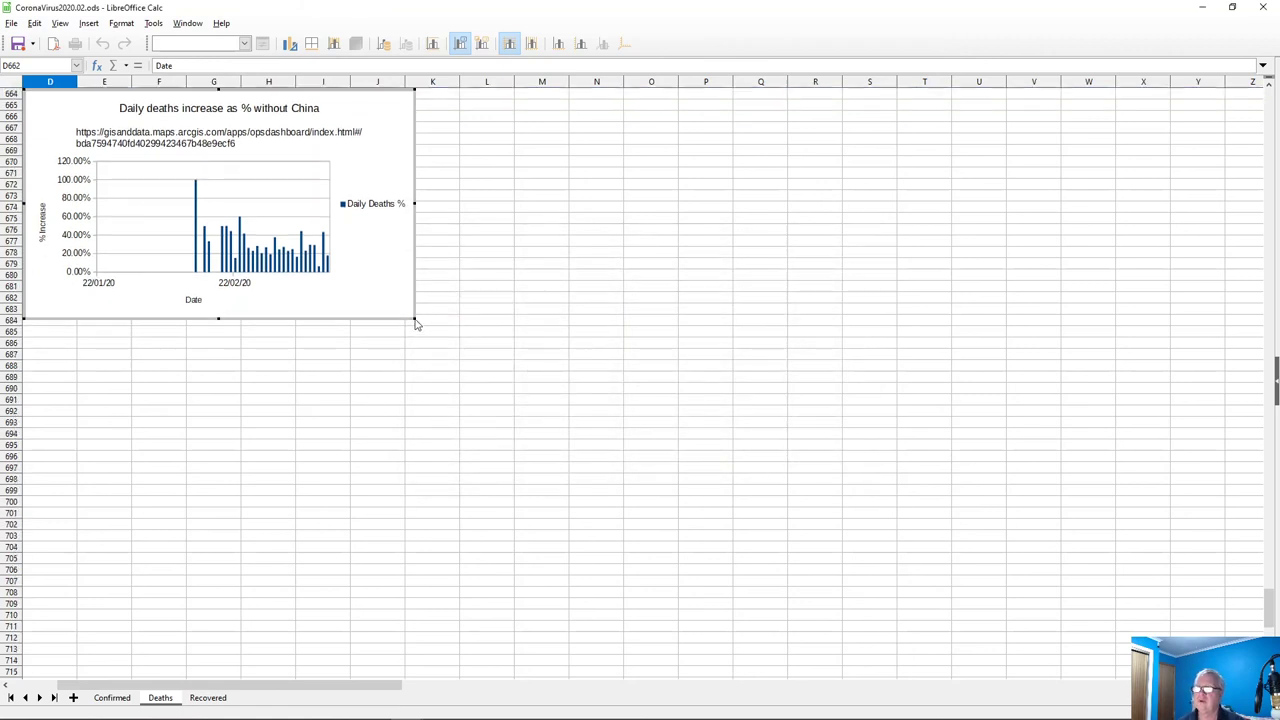
left_click_drag(415, 318, 1246, 678)
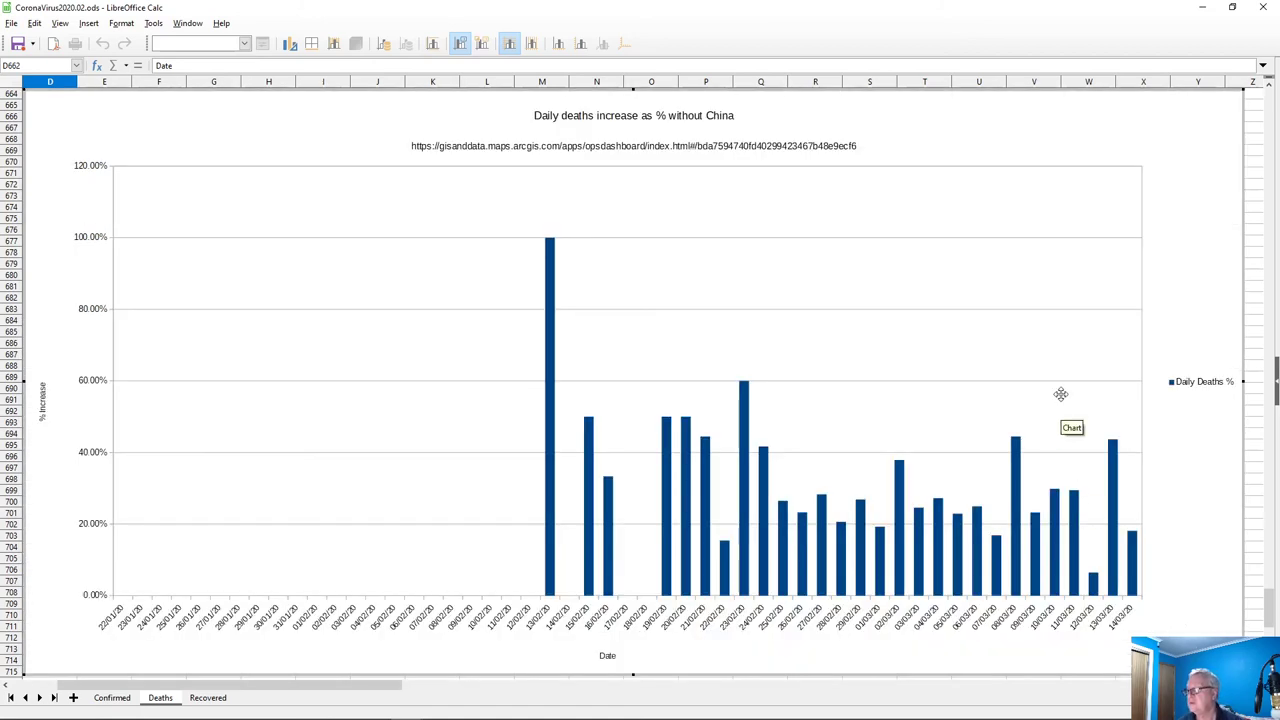
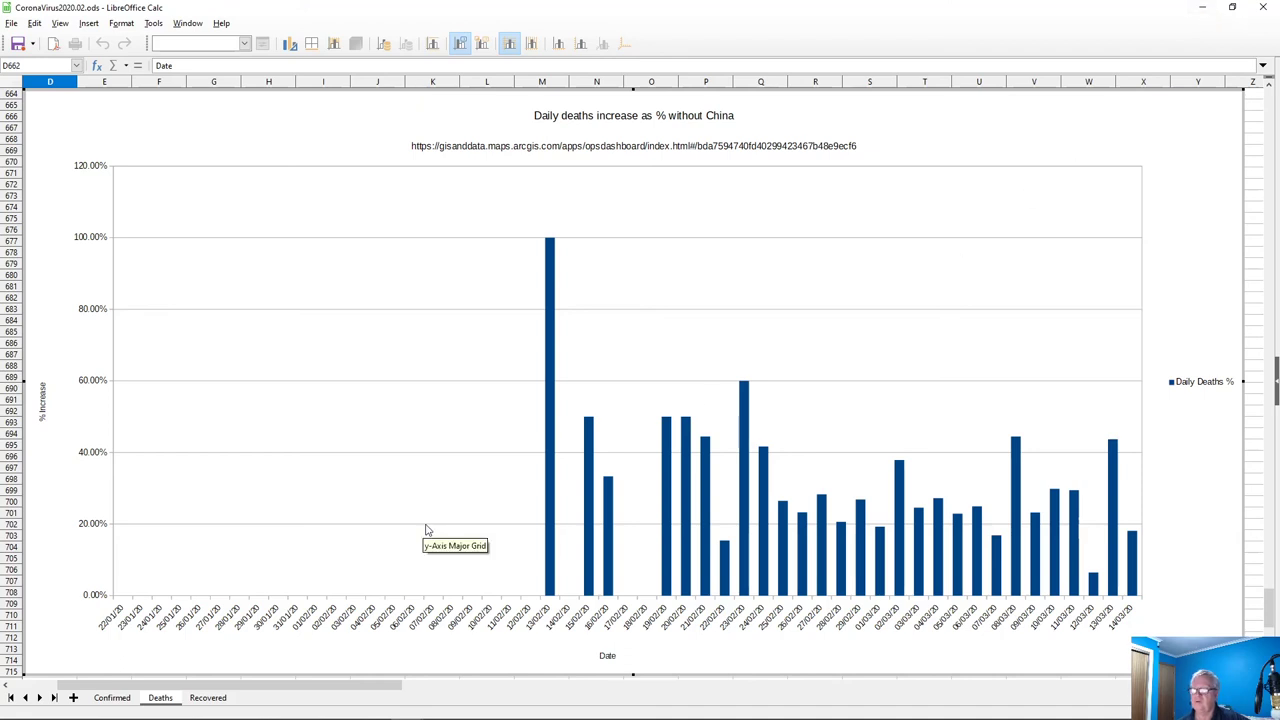
Review the earlier global deaths charts and their data rows above the new chart on the Deaths sheet
left_click_drag(186, 688, 115, 686)
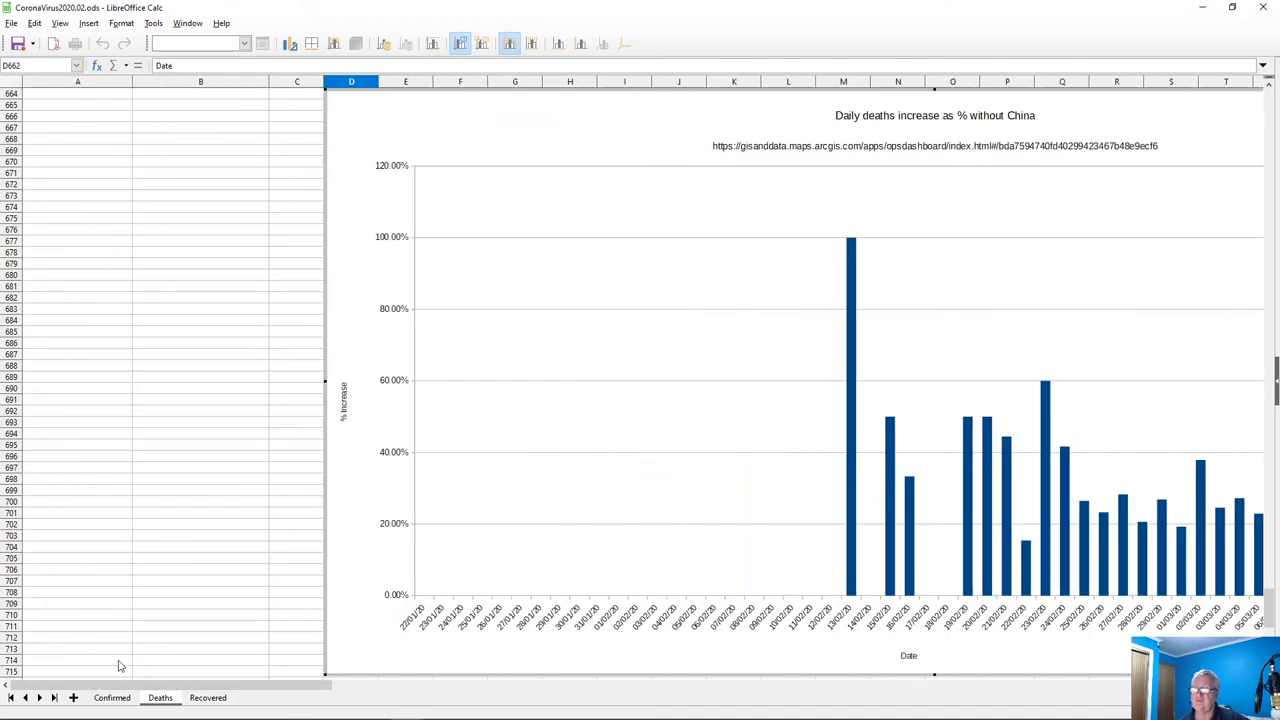
scroll(293, 573, "up", 15)
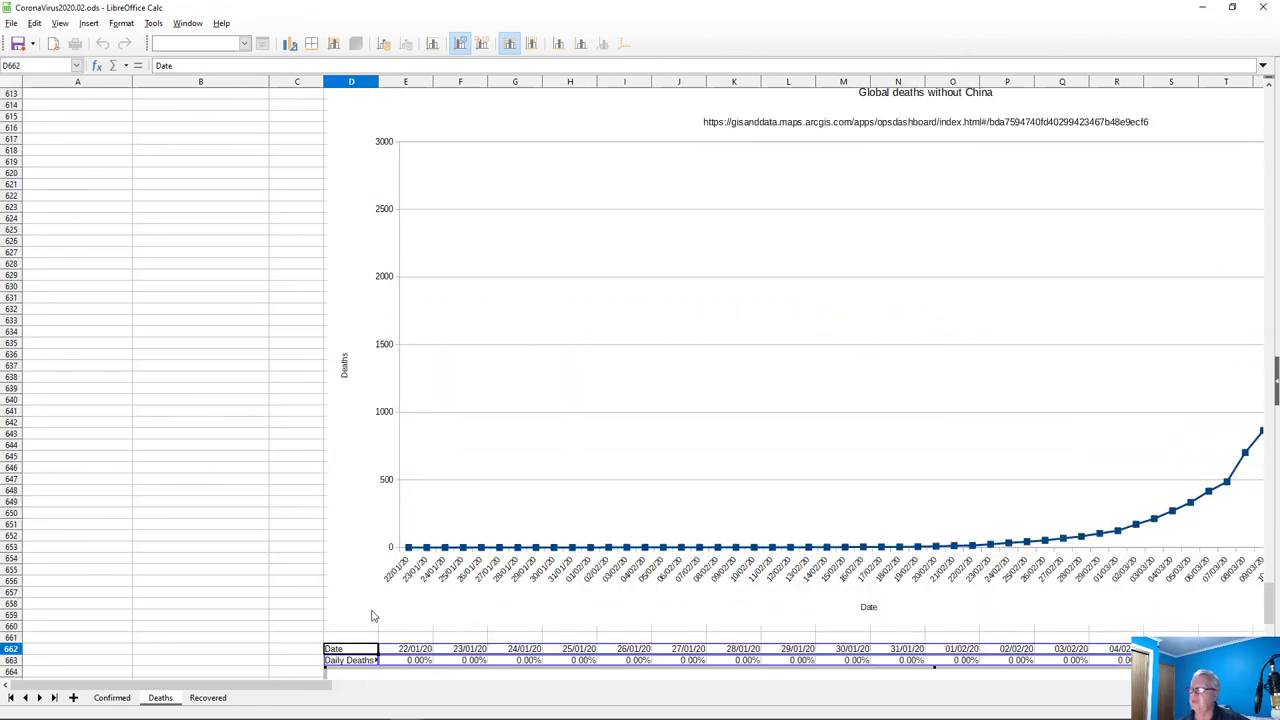
left_click_drag(340, 688, 511, 686)
scroll(1171, 520, "up", 7)
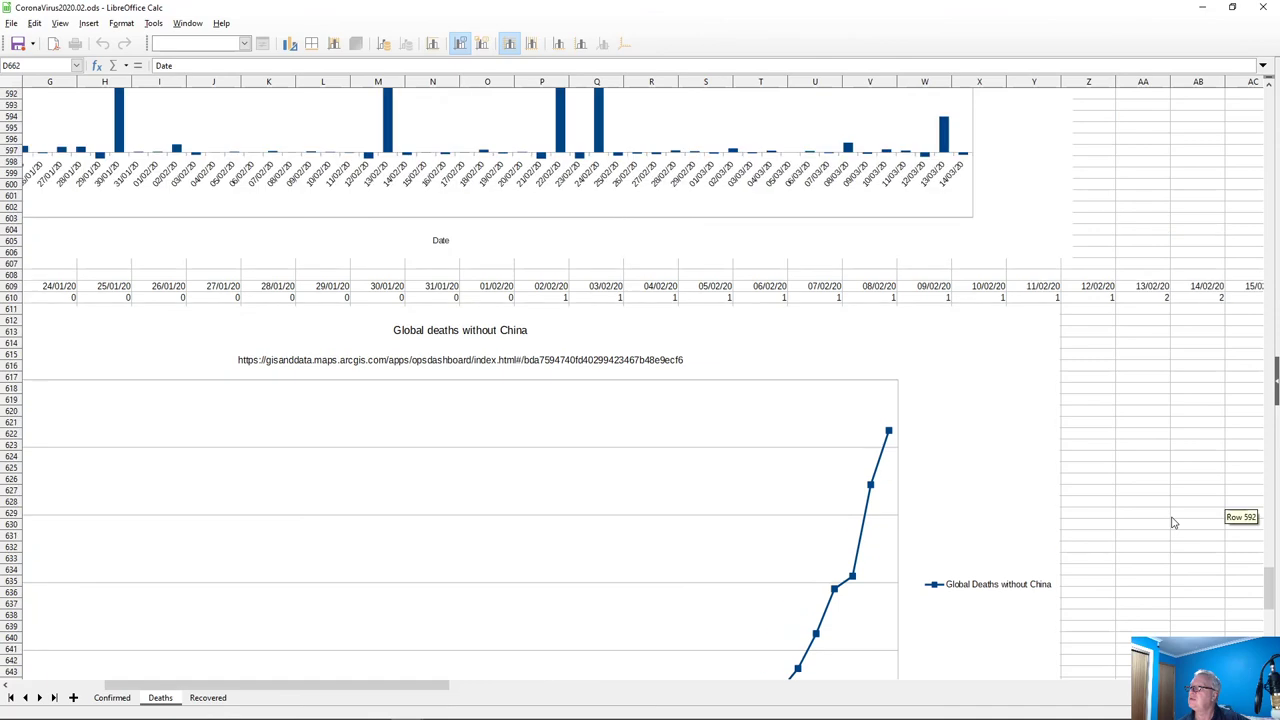
scroll(1112, 545, "up", 8)
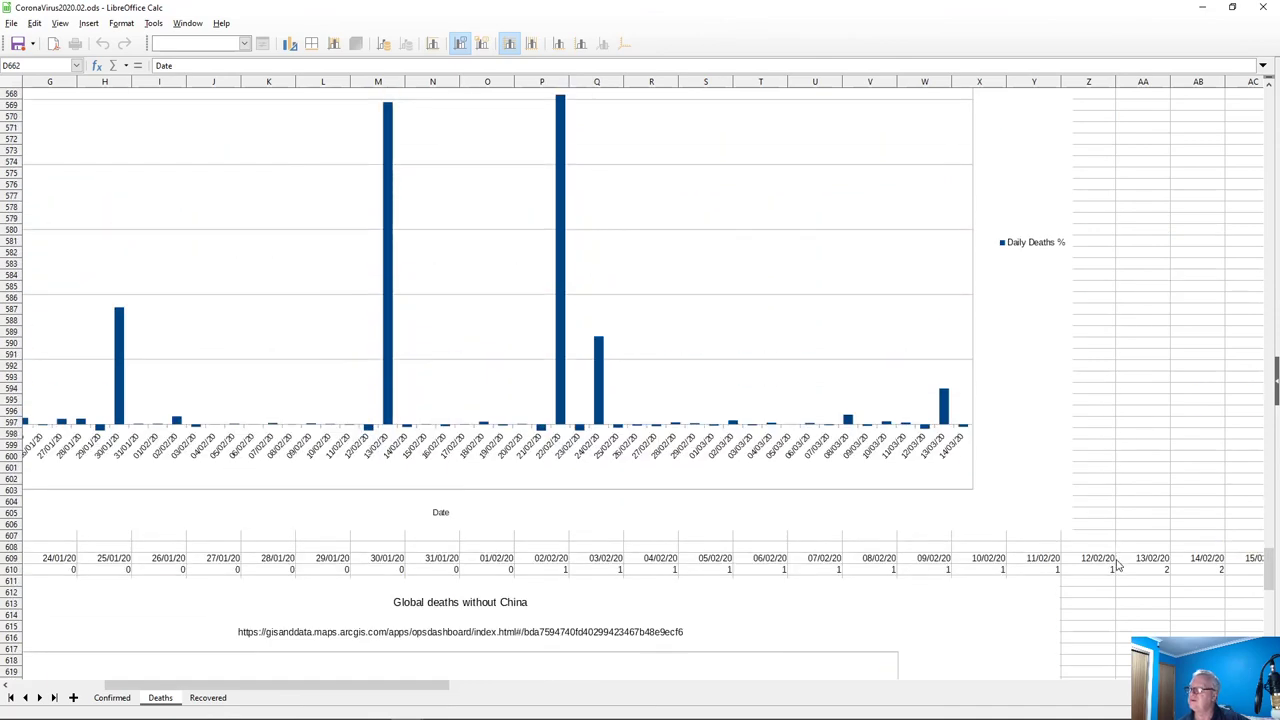
scroll(1118, 566, "down", 6)
scroll(1096, 590, "up", 16)
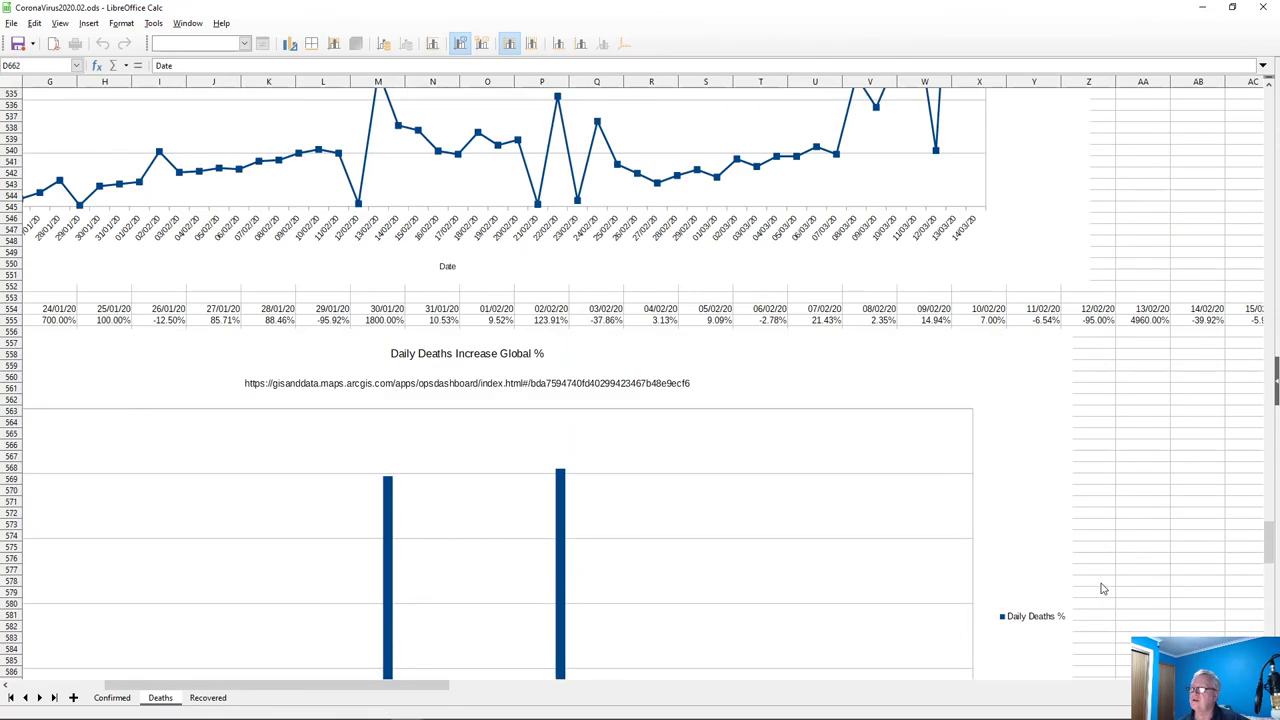
scroll(1103, 589, "up", 20)
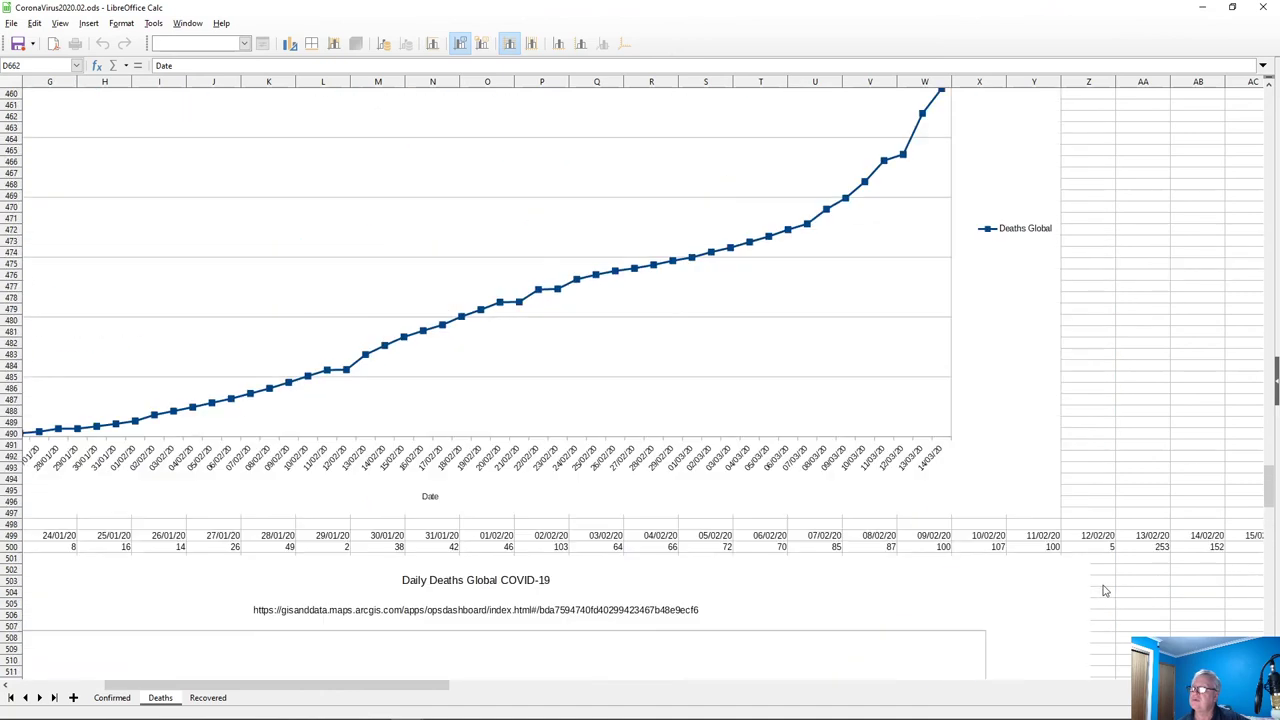
scroll(1100, 590, "up", 4)
scroll(1030, 553, "up", 20)
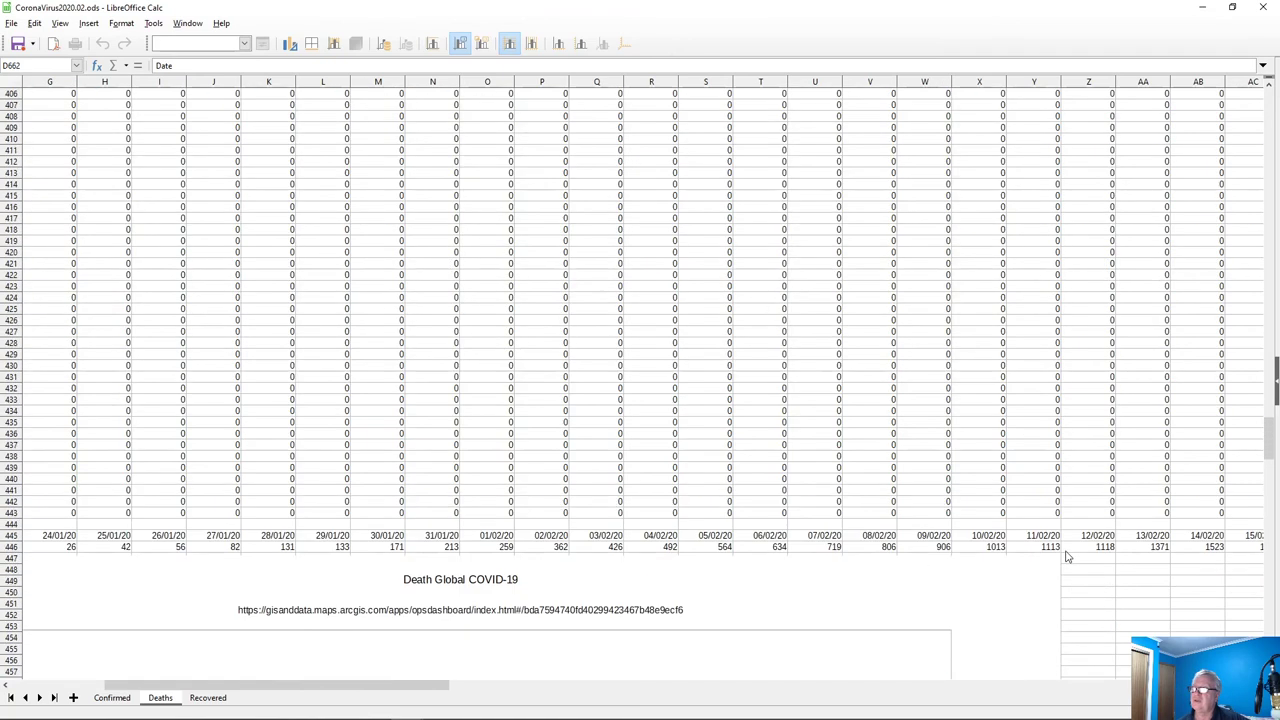
scroll(965, 578, "up", 9)
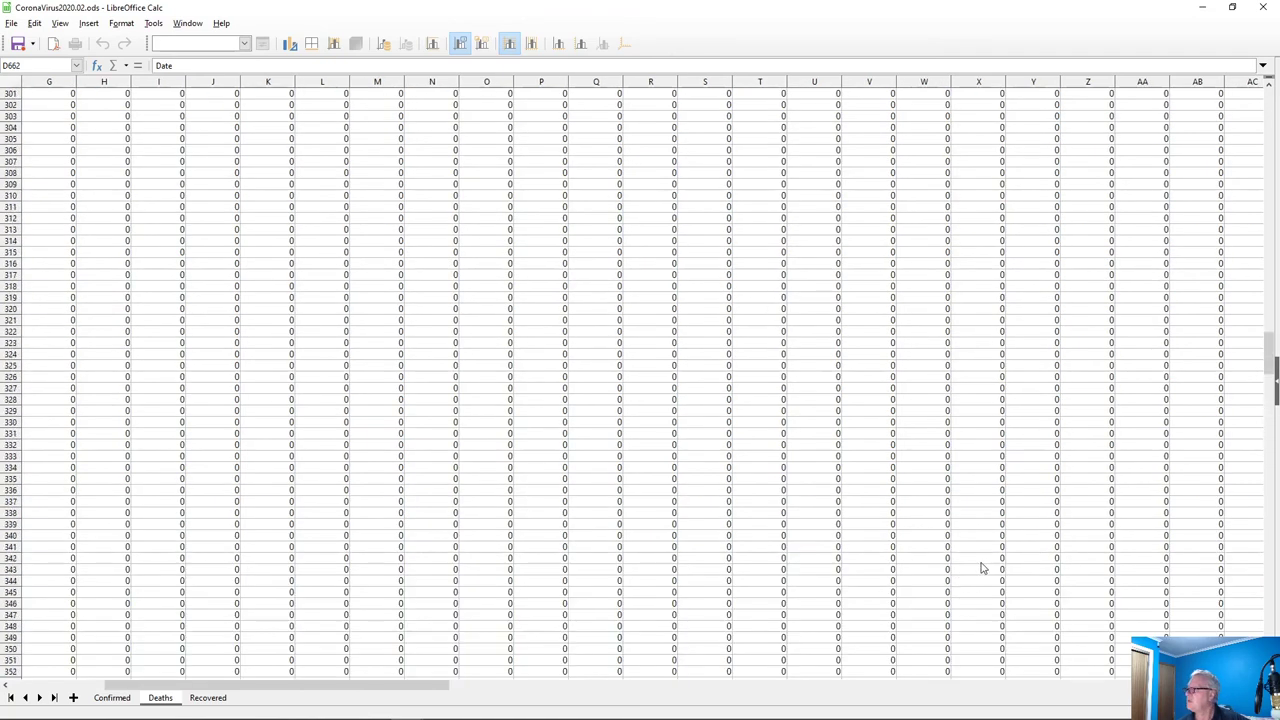
Examine the province and country list in columns A and B of the Deaths sheet from row 1 to the US county rows
left_click_drag(1268, 365, 1268, 115)
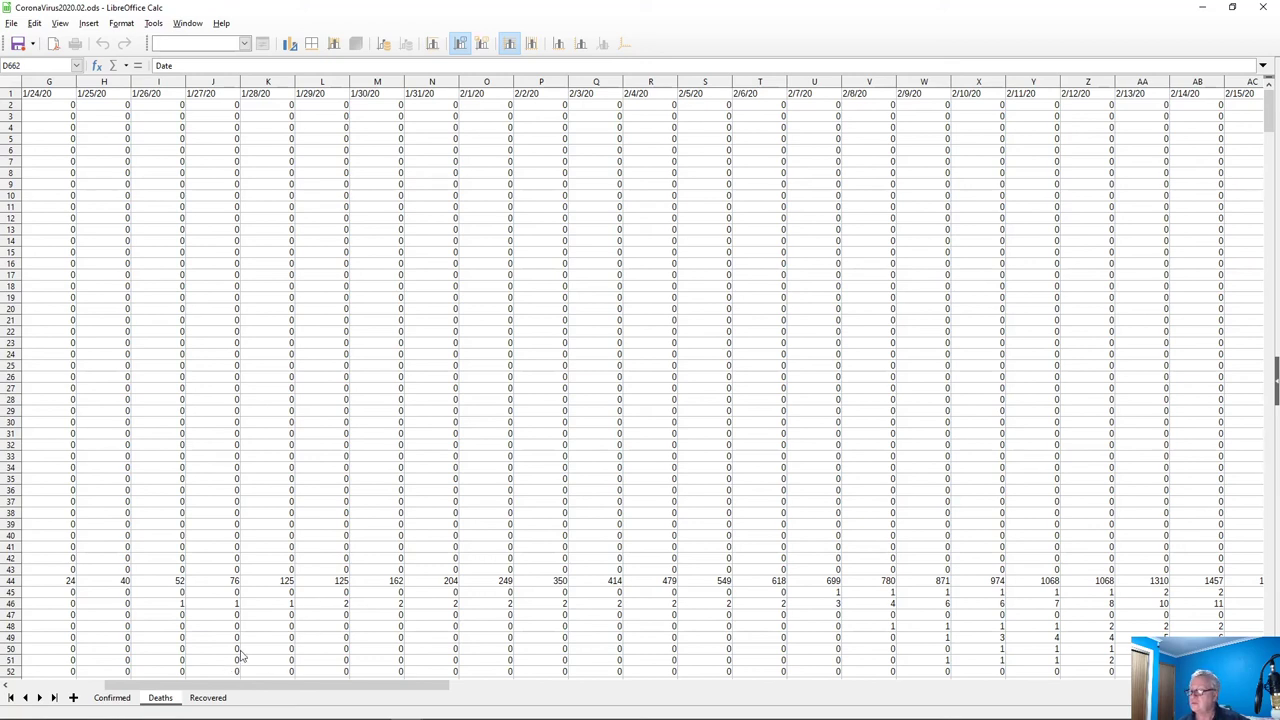
left_click_drag(278, 688, 85, 684)
scroll(170, 575, "down", 20)
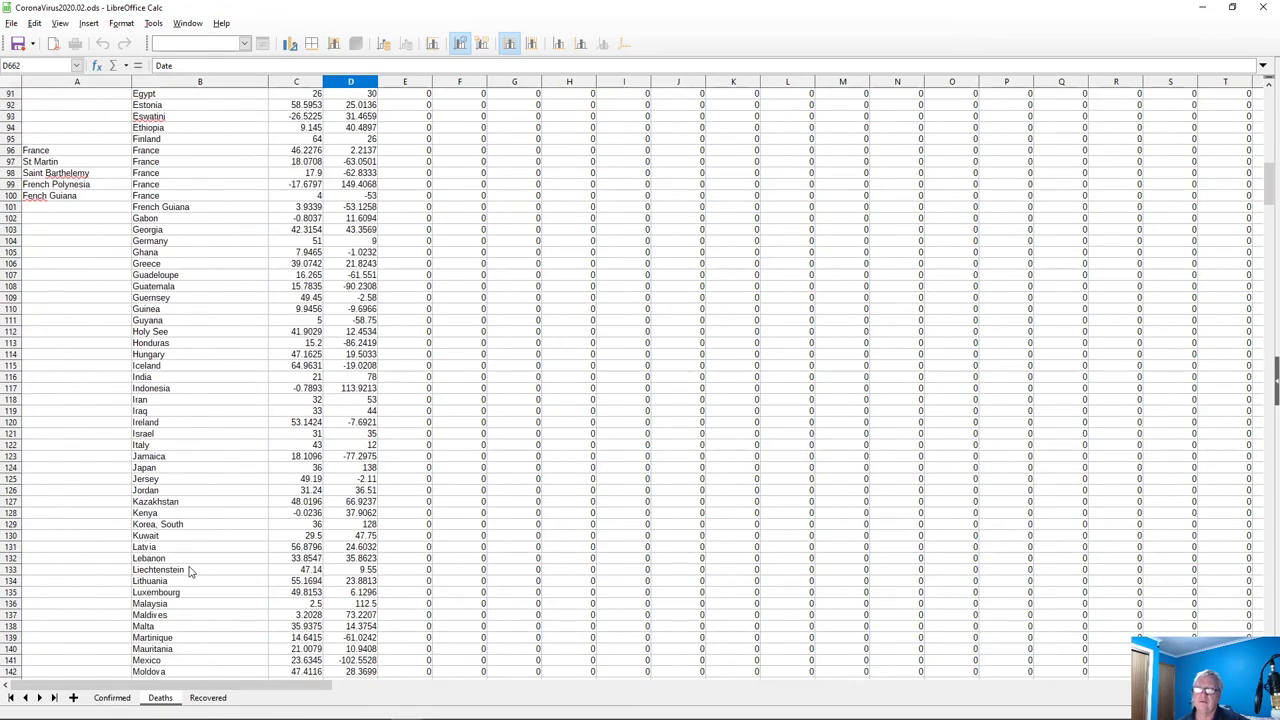
scroll(190, 572, "down", 20)
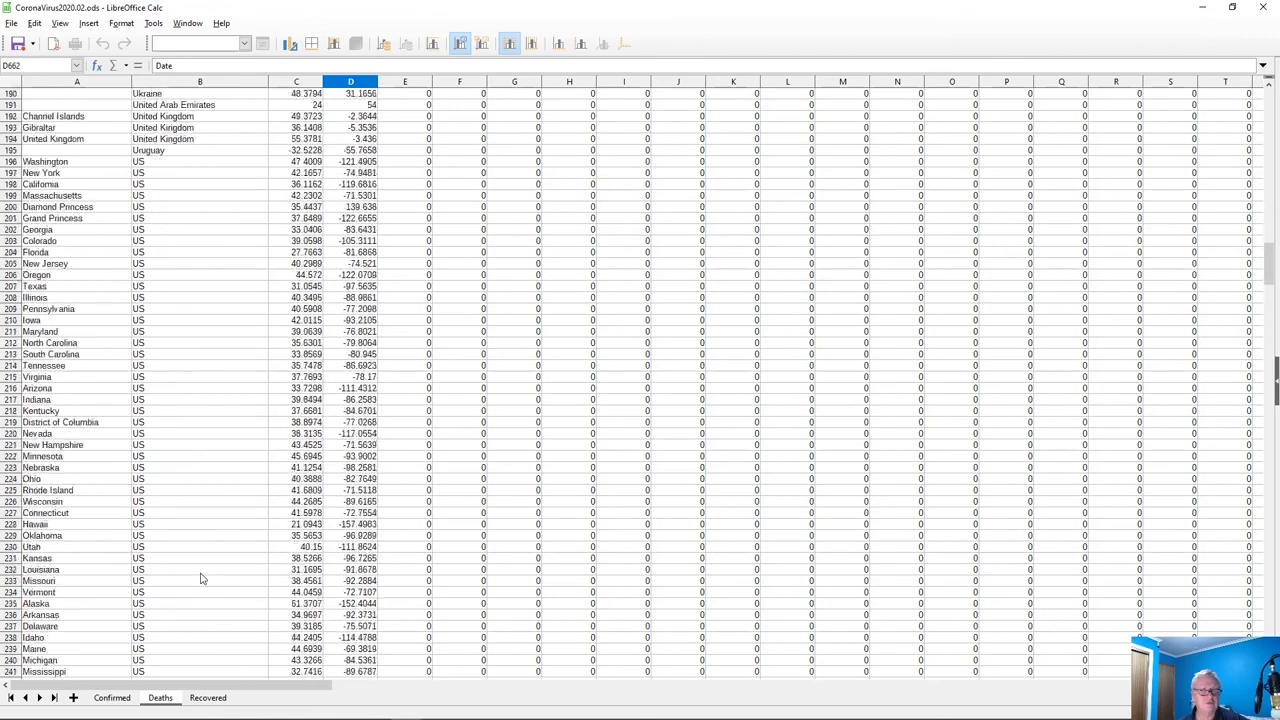
scroll(200, 578, "down", 20)
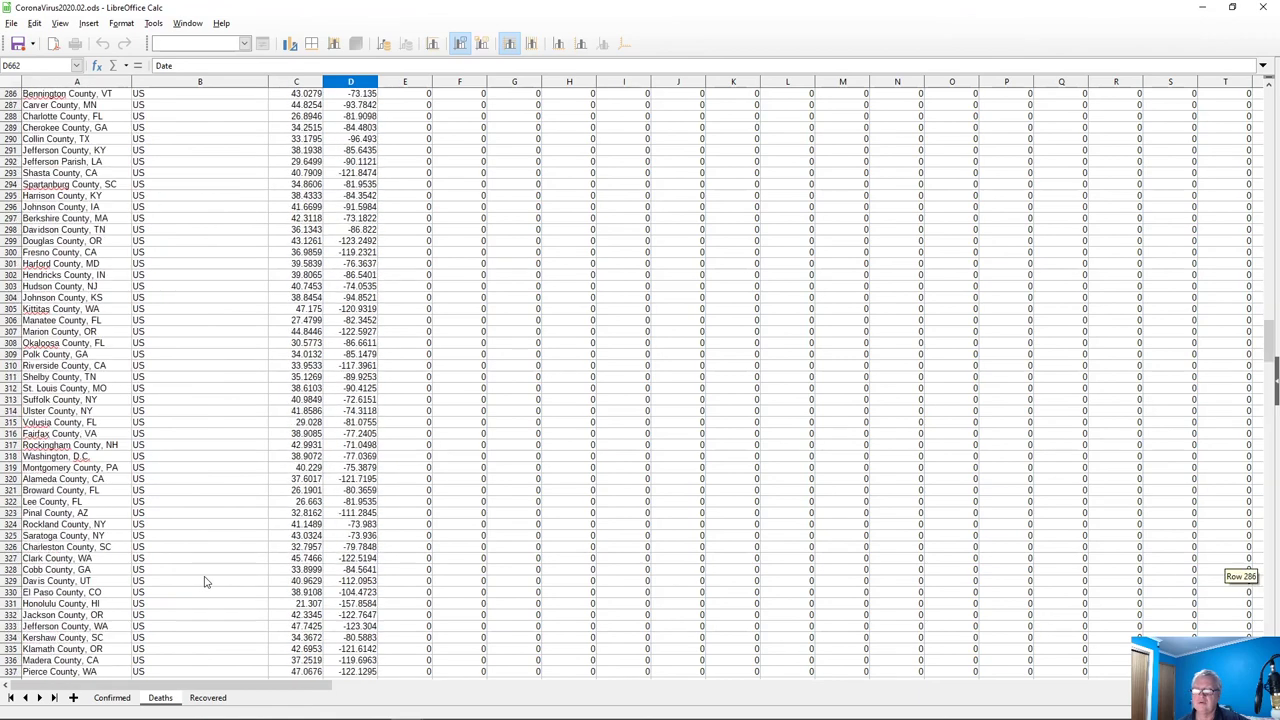
scroll(205, 581, "down", 12)
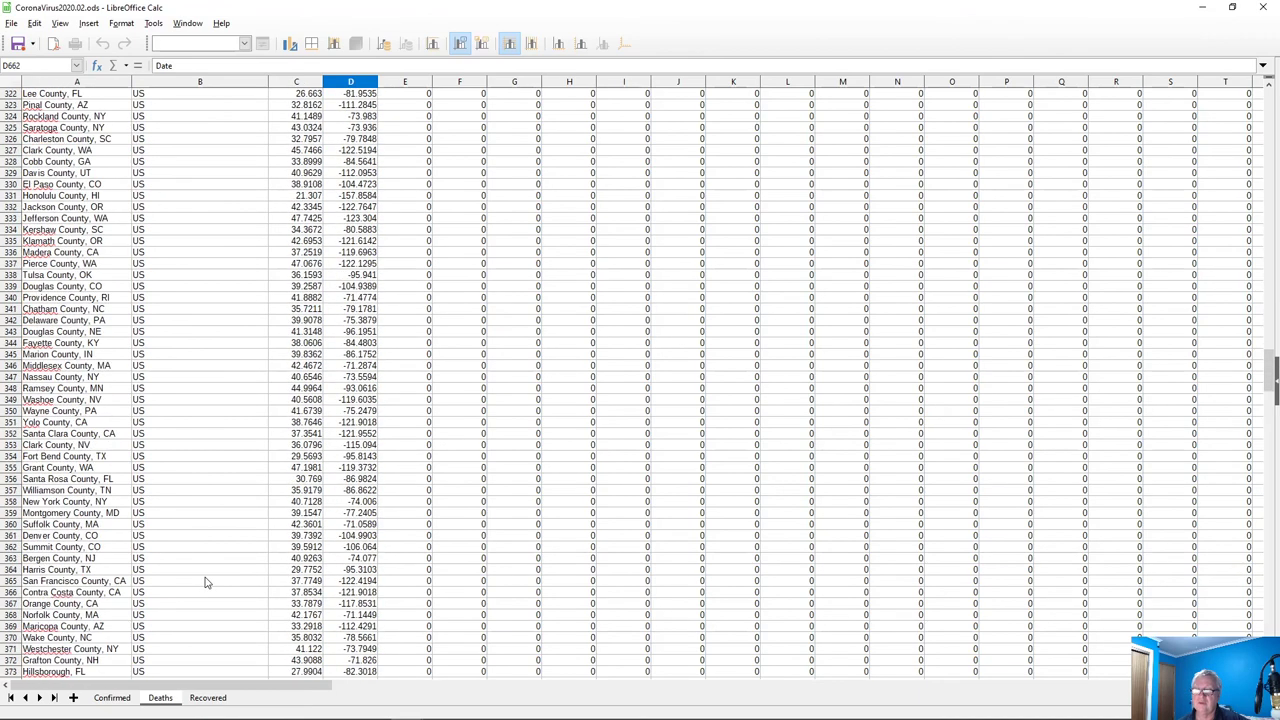
scroll(205, 581, "down", 6)
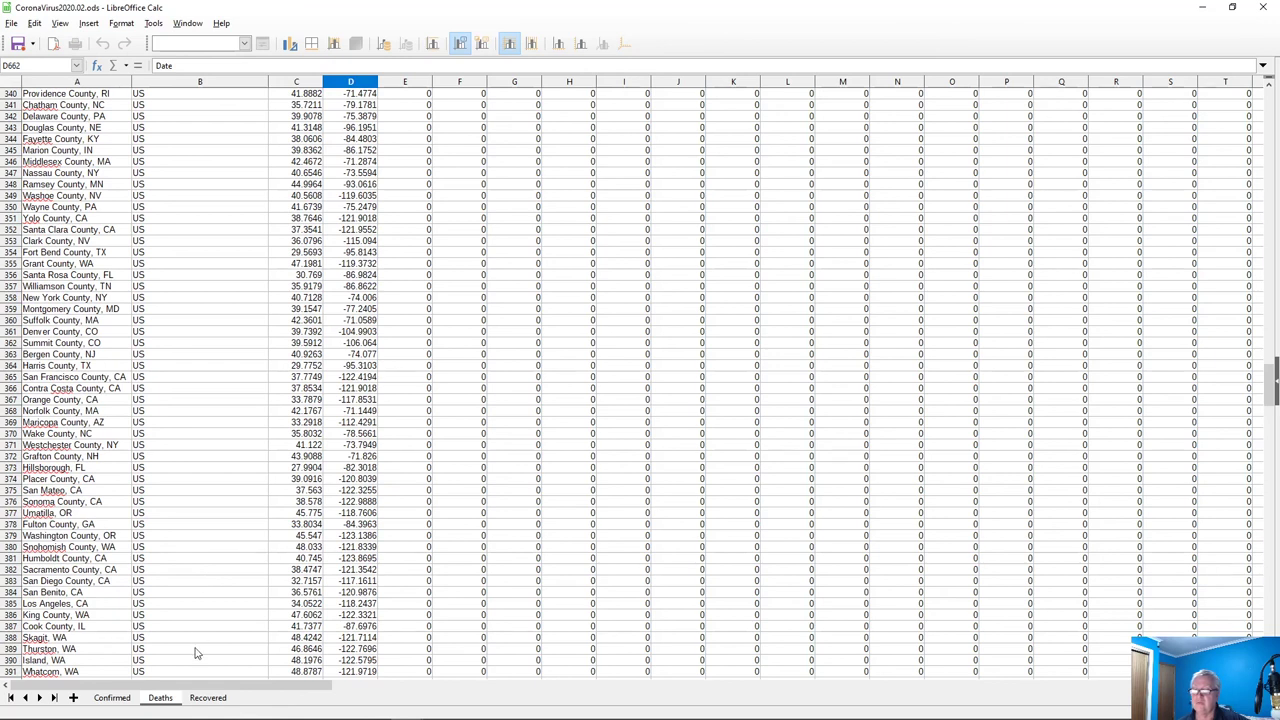